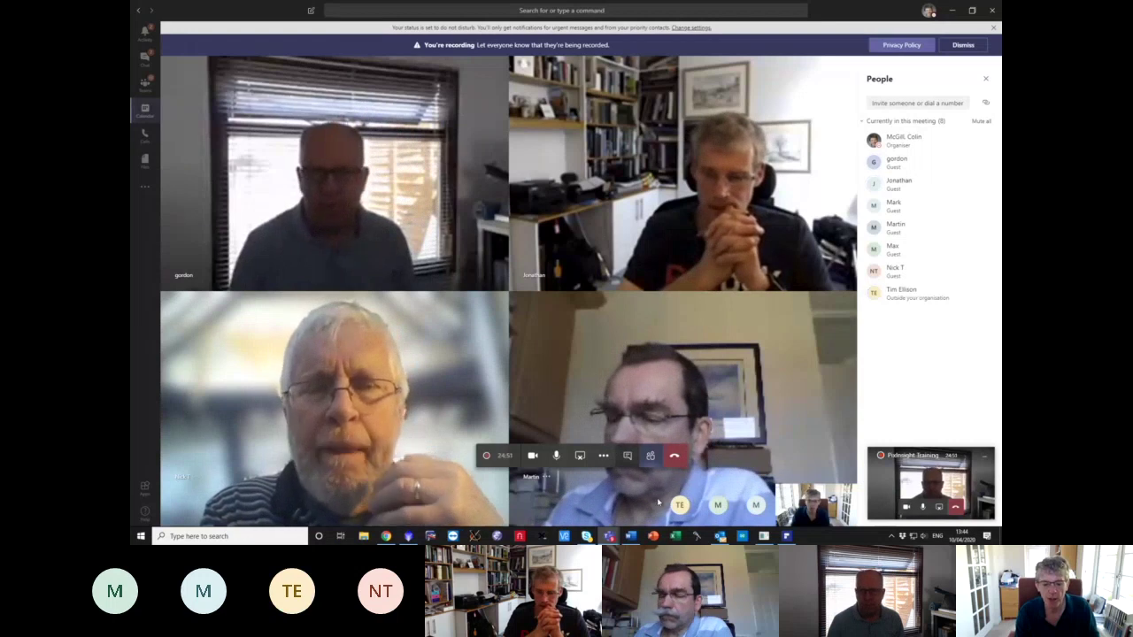
- Switch to PixInsight and extract the lightness component of the light_BINNING_1_integration_DBE colour image
left_click(408, 536)
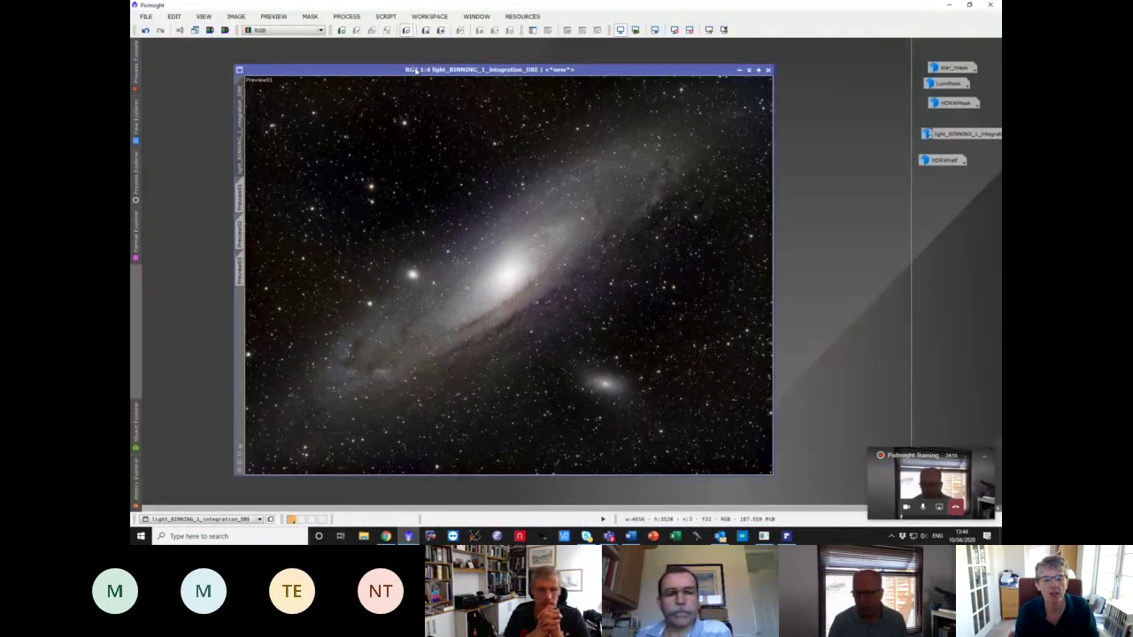
left_click_drag(416, 71, 425, 67)
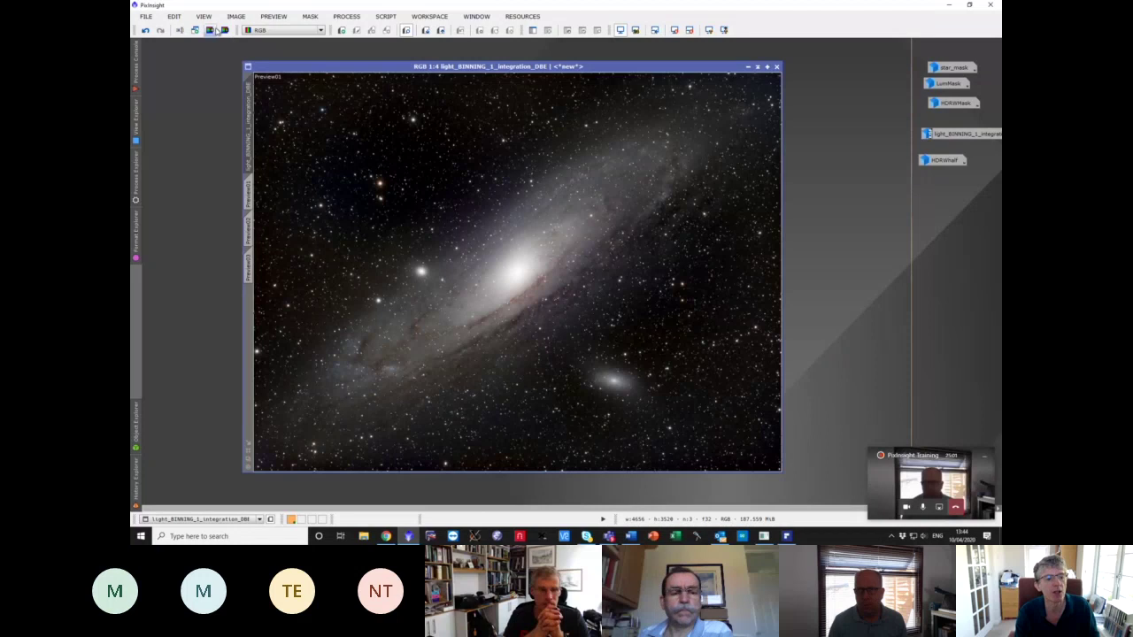
left_click(211, 30)
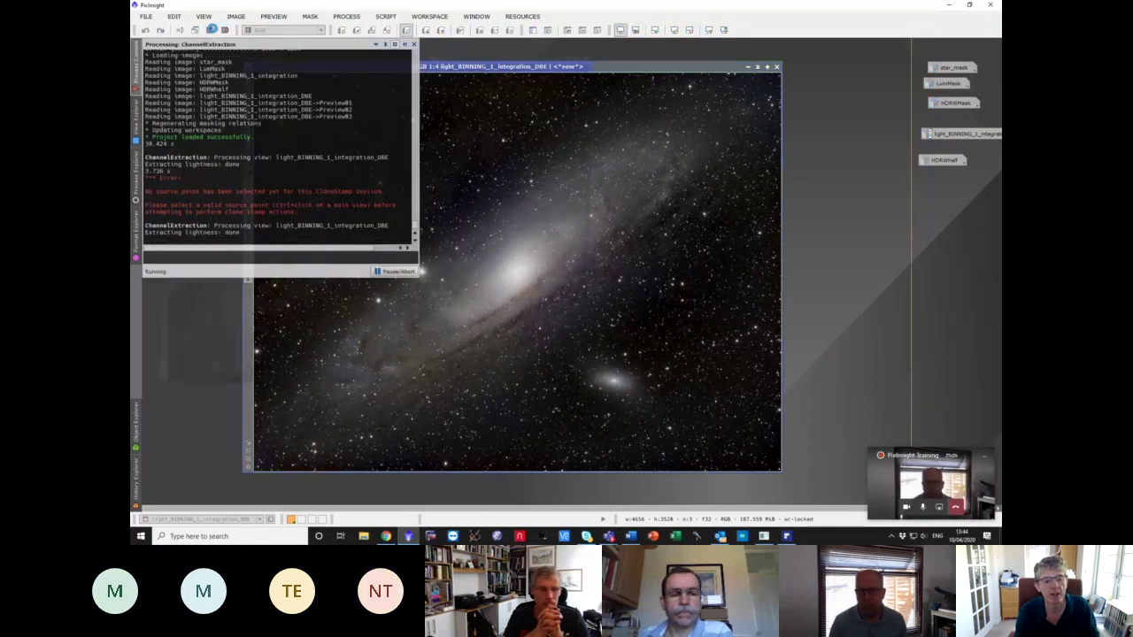
left_click_drag(418, 64, 506, 74)
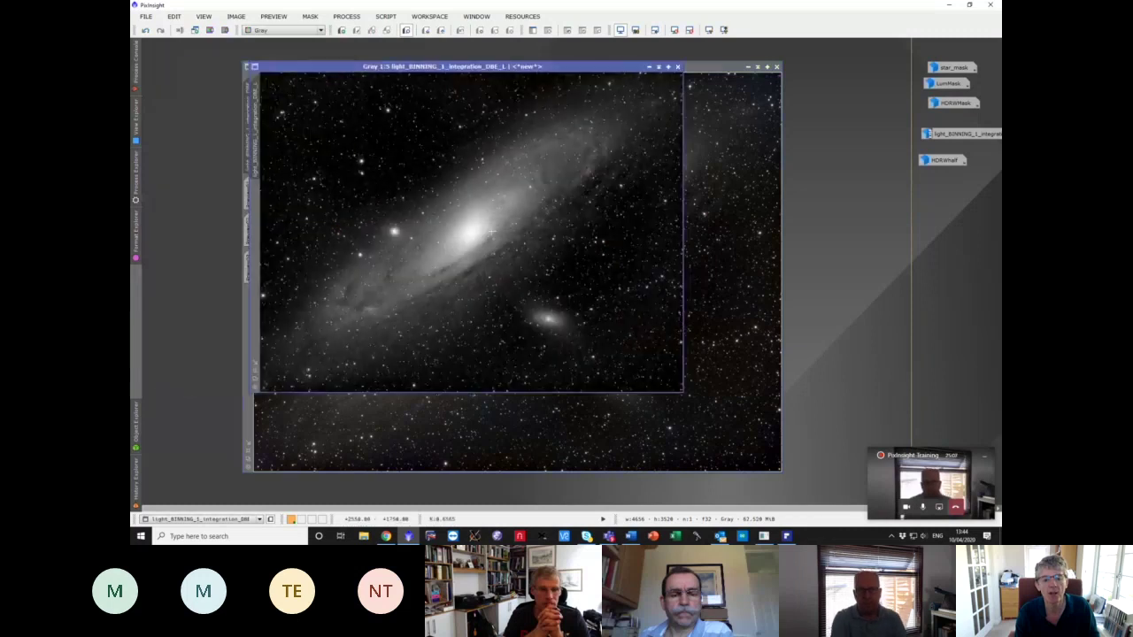
key("ctrl+a")
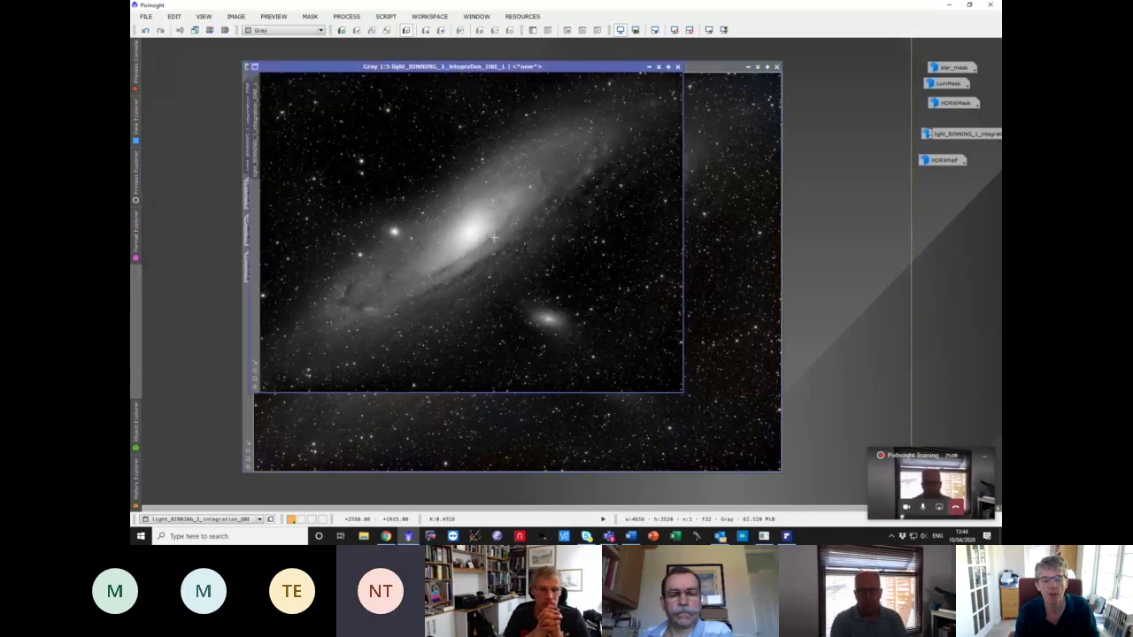
scroll(493, 237, "up", 1)
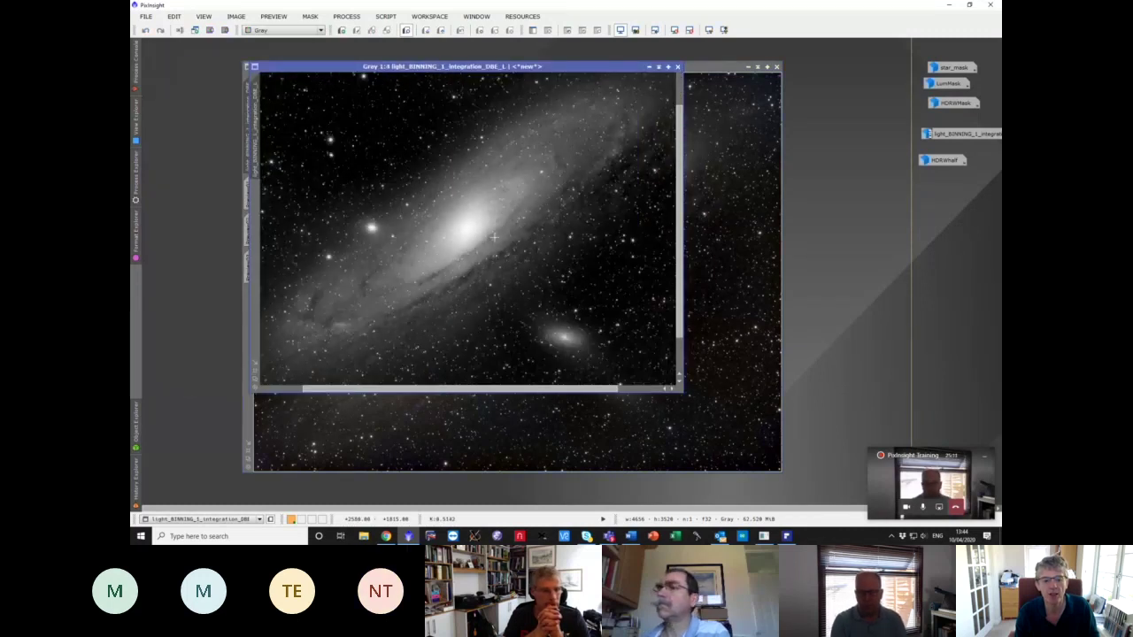
scroll(494, 237, "down", 1)
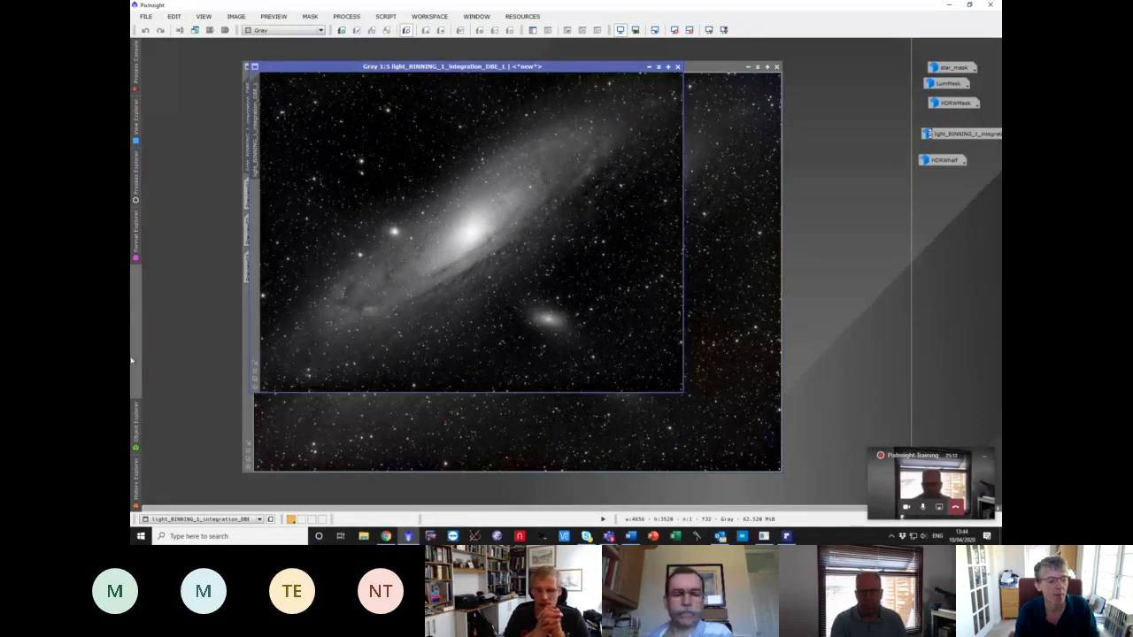
- Open the CloneStamp process and start a session on the extracted grayscale lightness image
left_click(137, 438)
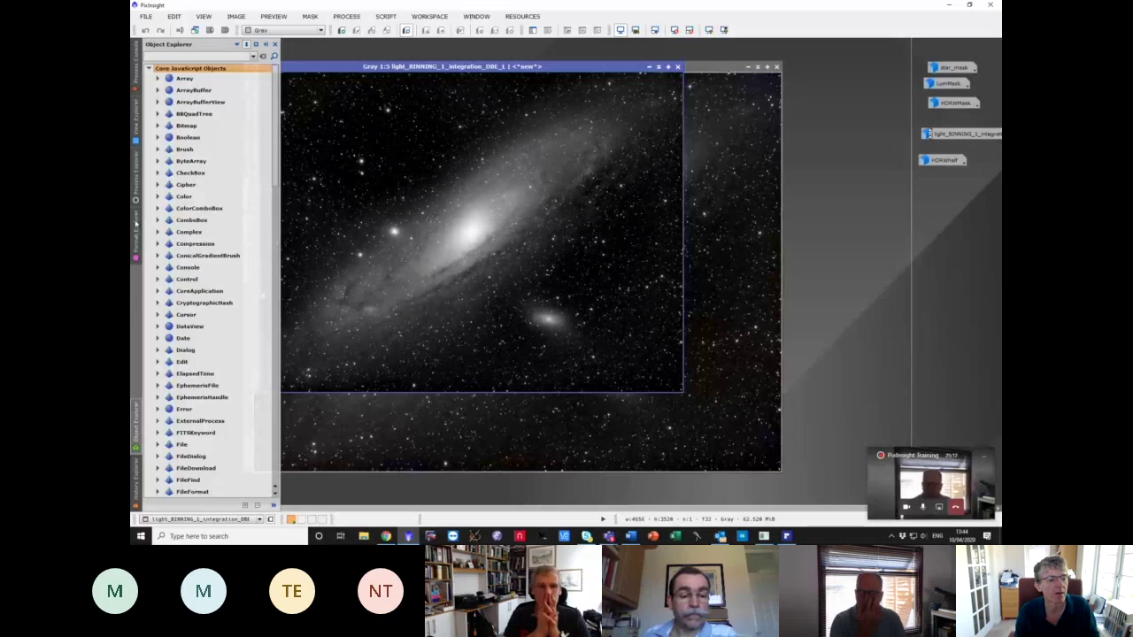
left_click(135, 188)
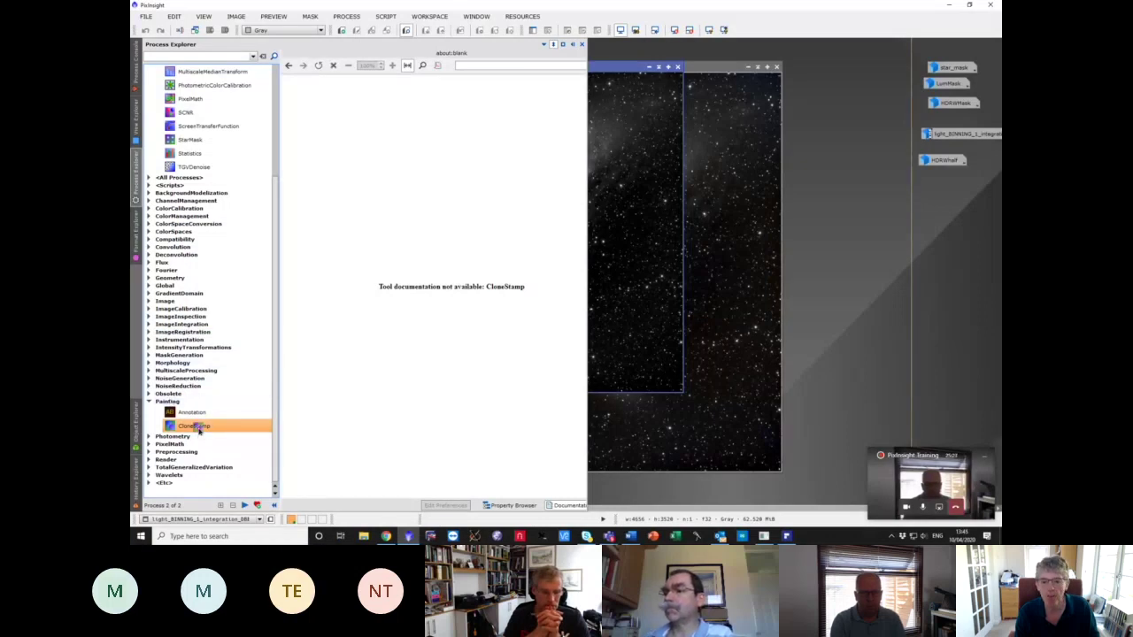
double_click(197, 426)
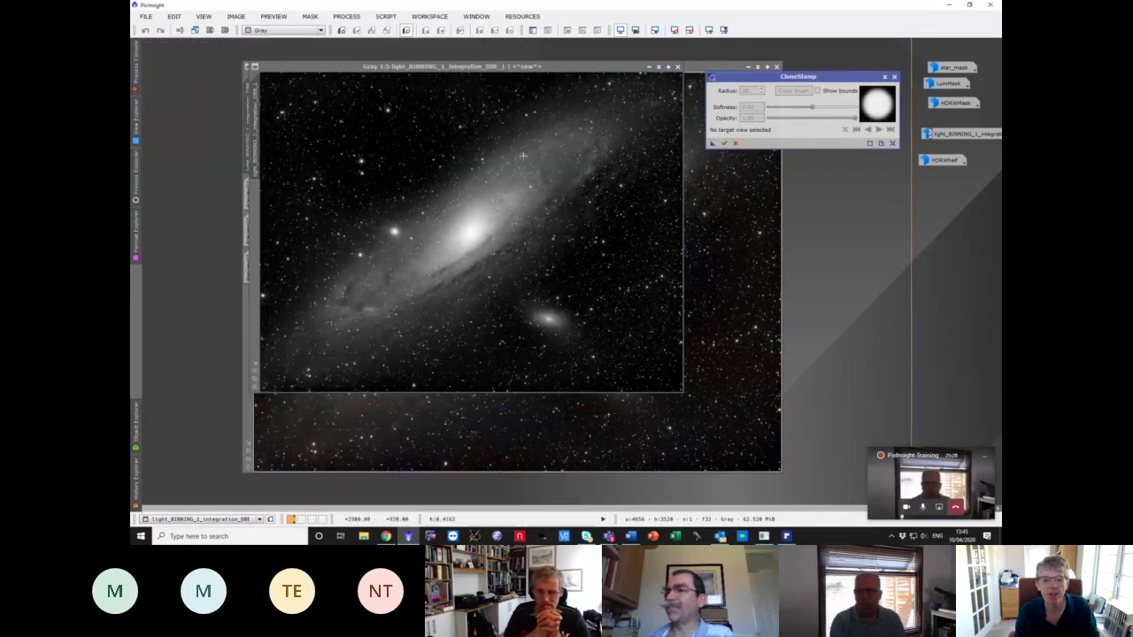
left_click(485, 168)
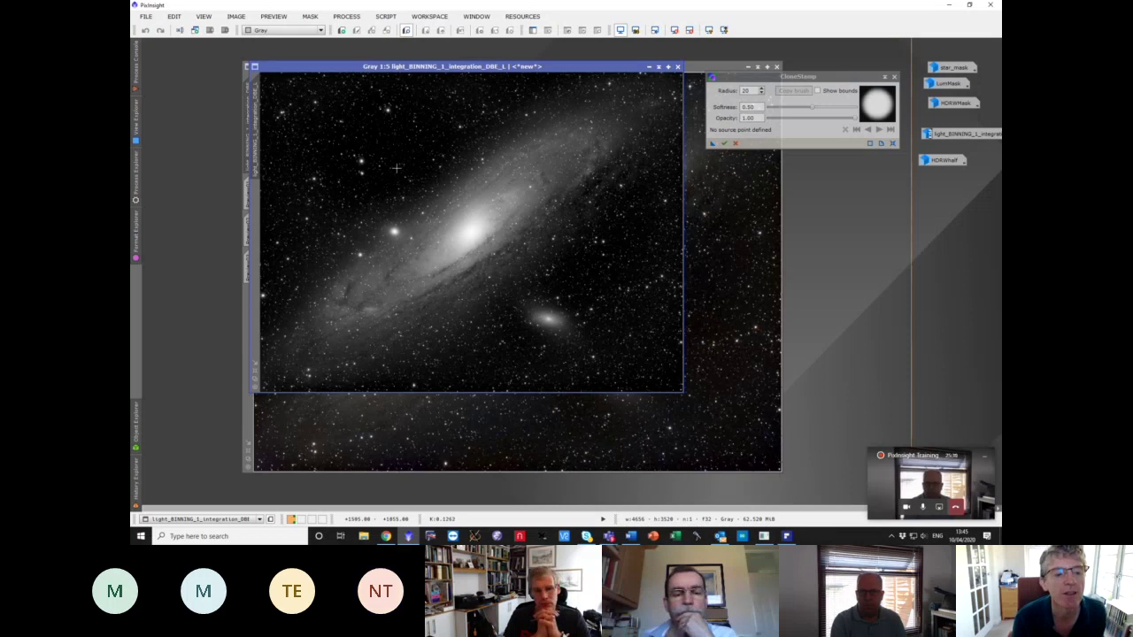
- Clone dark background sky over the galaxy's bright core with repeated stamps, using radius 20, softness 0.50 and opacity 1.00
scroll(396, 167, "up", 1)
scroll(365, 157, "up", 1)
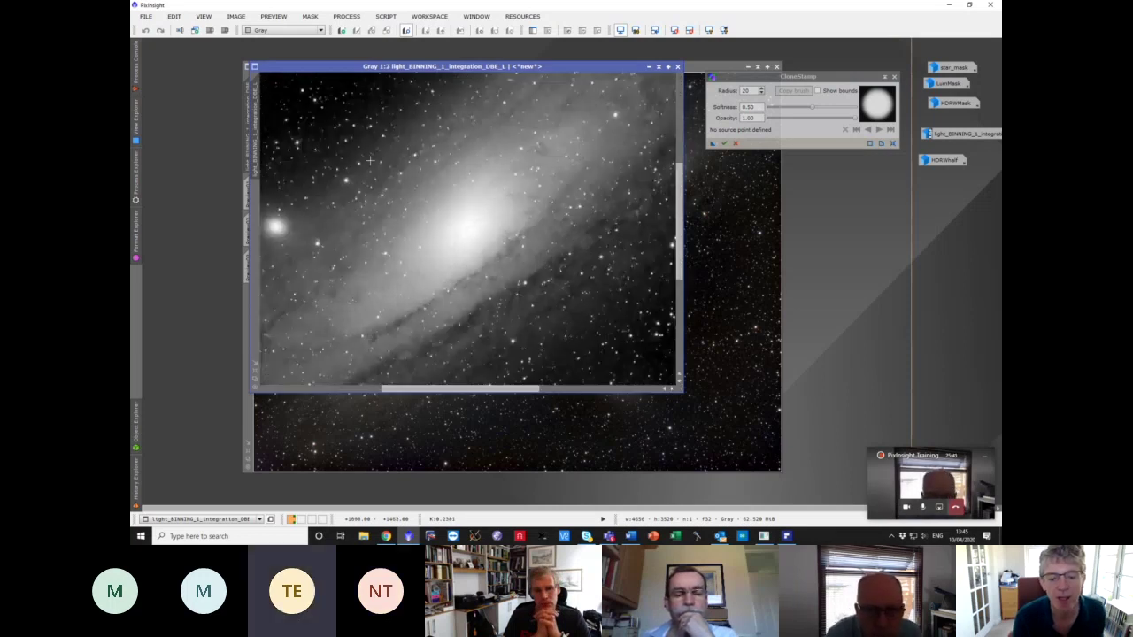
scroll(377, 207, "up", 1)
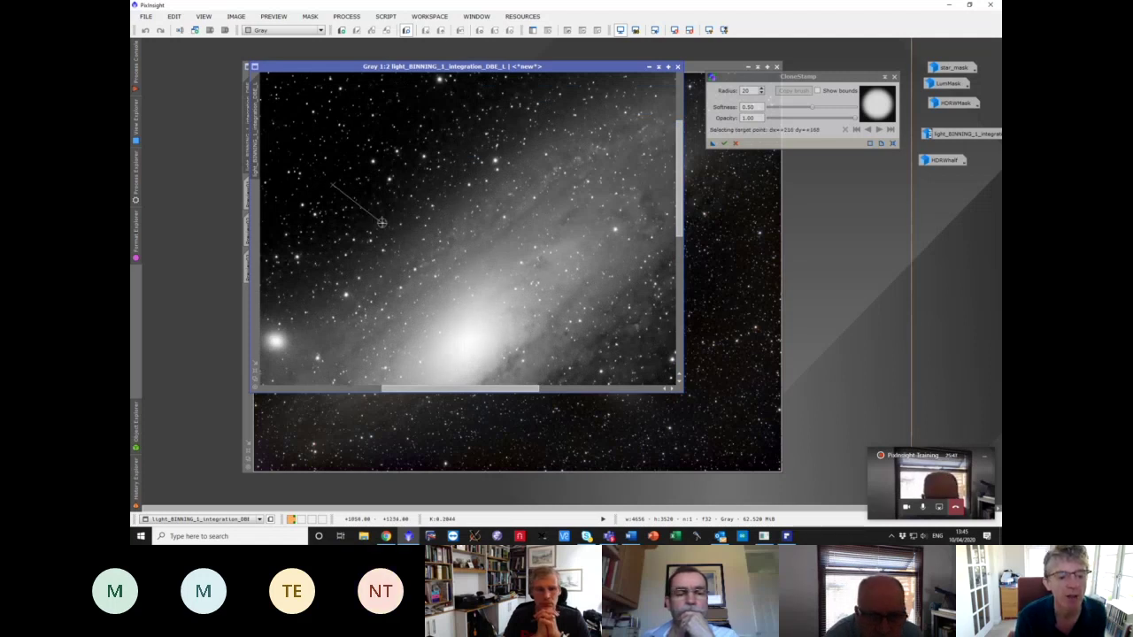
left_click(471, 341)
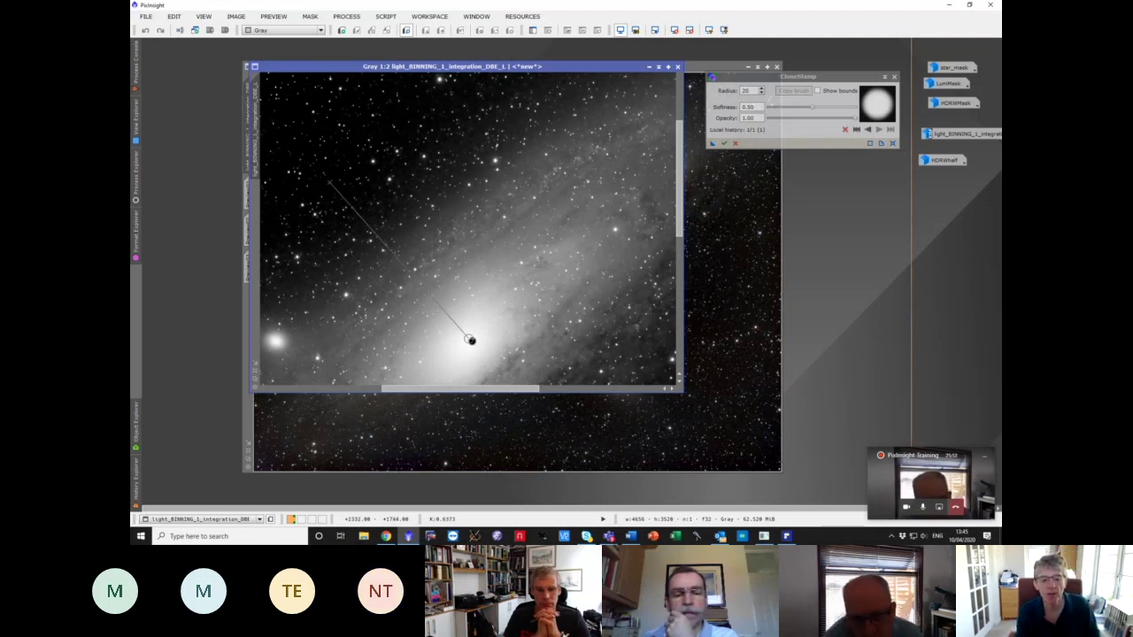
left_click(471, 343)
left_click(476, 344)
left_click(483, 344)
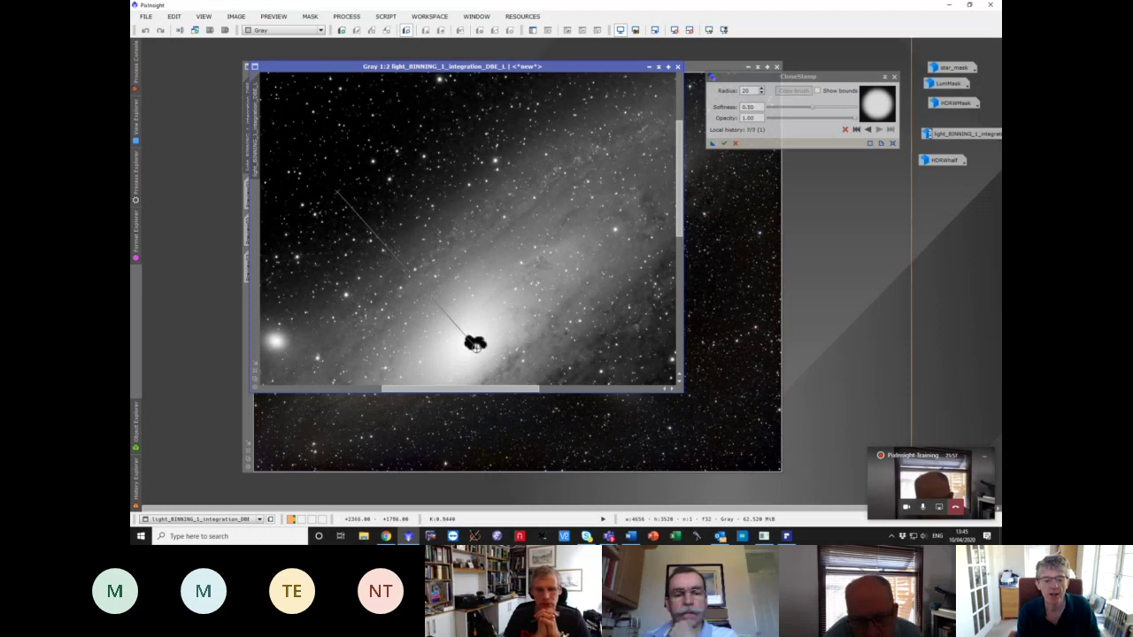
left_click(476, 340)
left_click(479, 343)
left_click(467, 347)
left_click(464, 352)
left_click(478, 343)
left_click(481, 342)
left_click(489, 339)
left_click(486, 351)
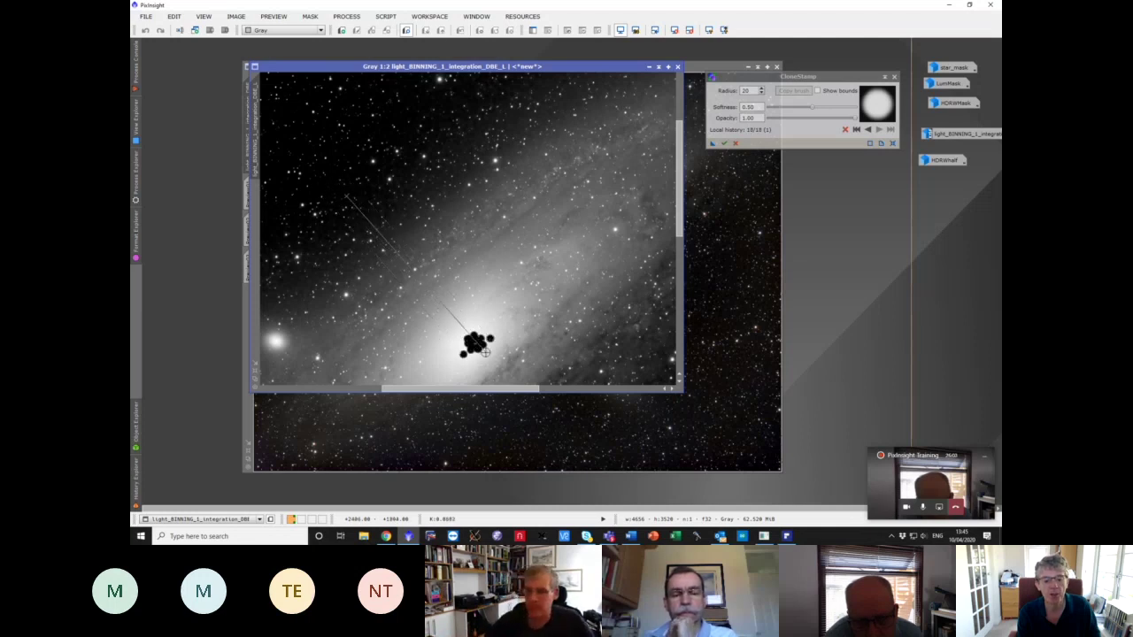
left_click(486, 347)
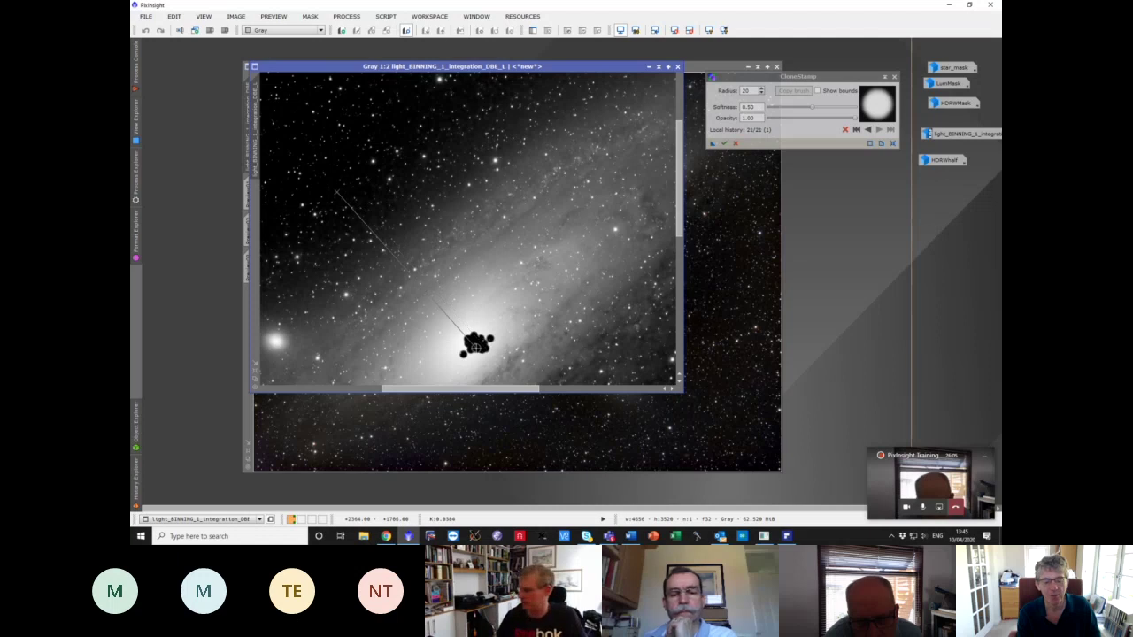
left_click(467, 345)
left_click(464, 340)
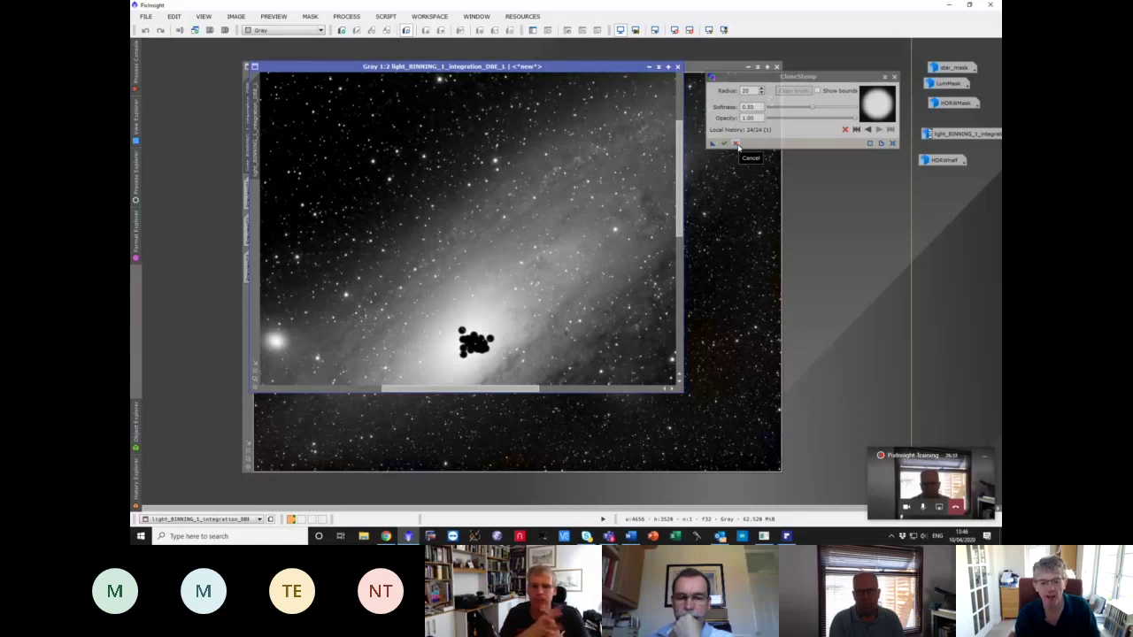
- Cancel the active CloneStamp session and discard its clone actions on the lightness image
left_click(737, 144)
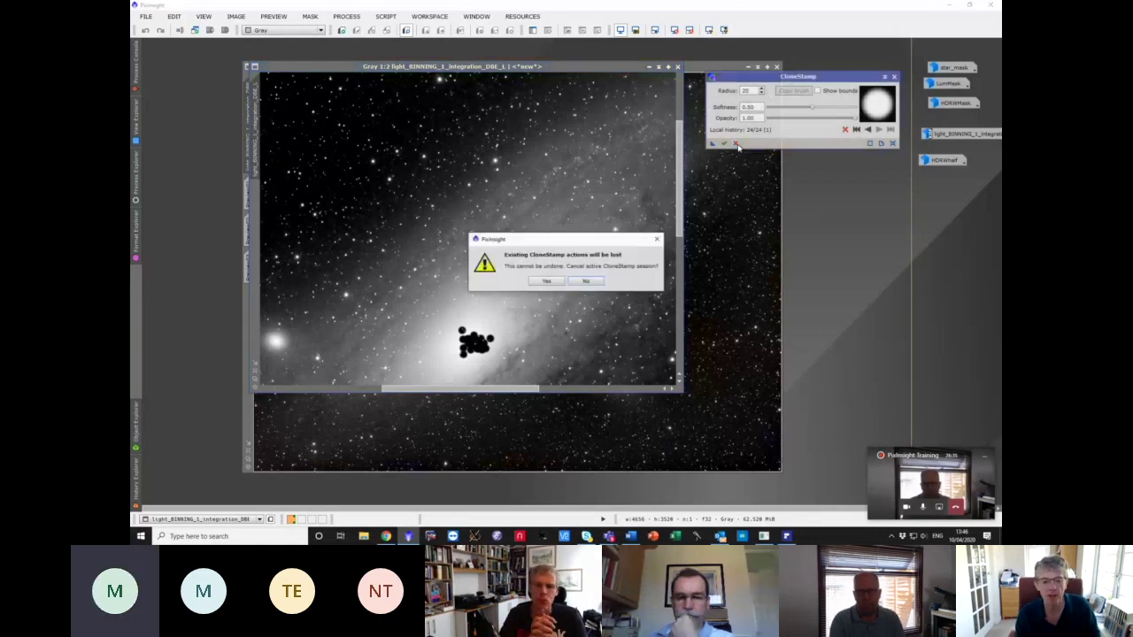
left_click(542, 281)
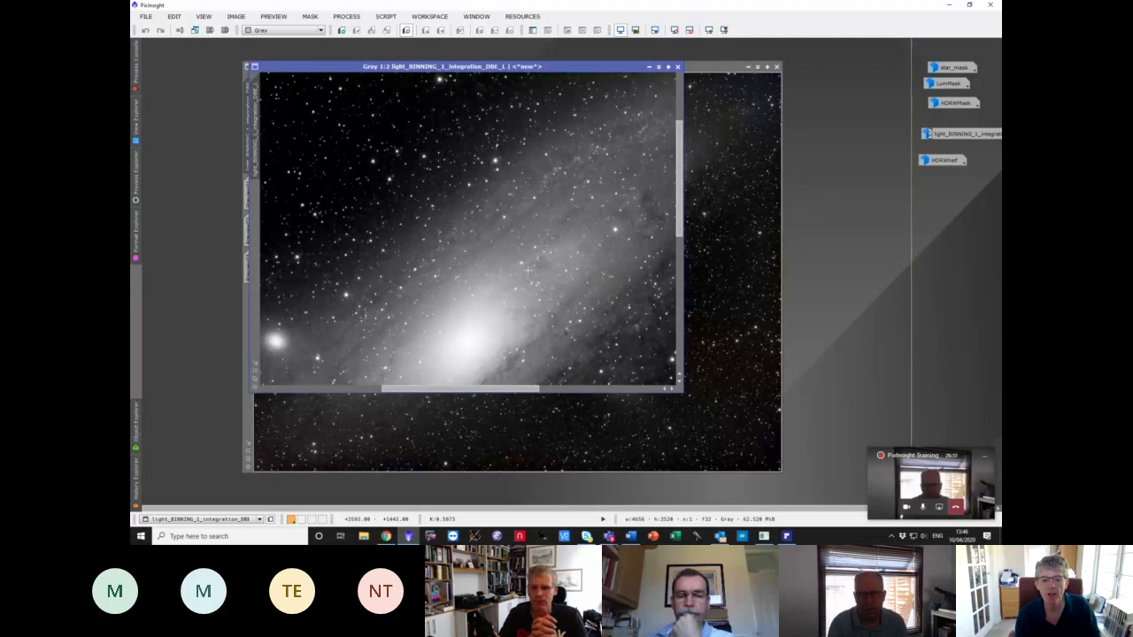
scroll(527, 270, "down", 4)
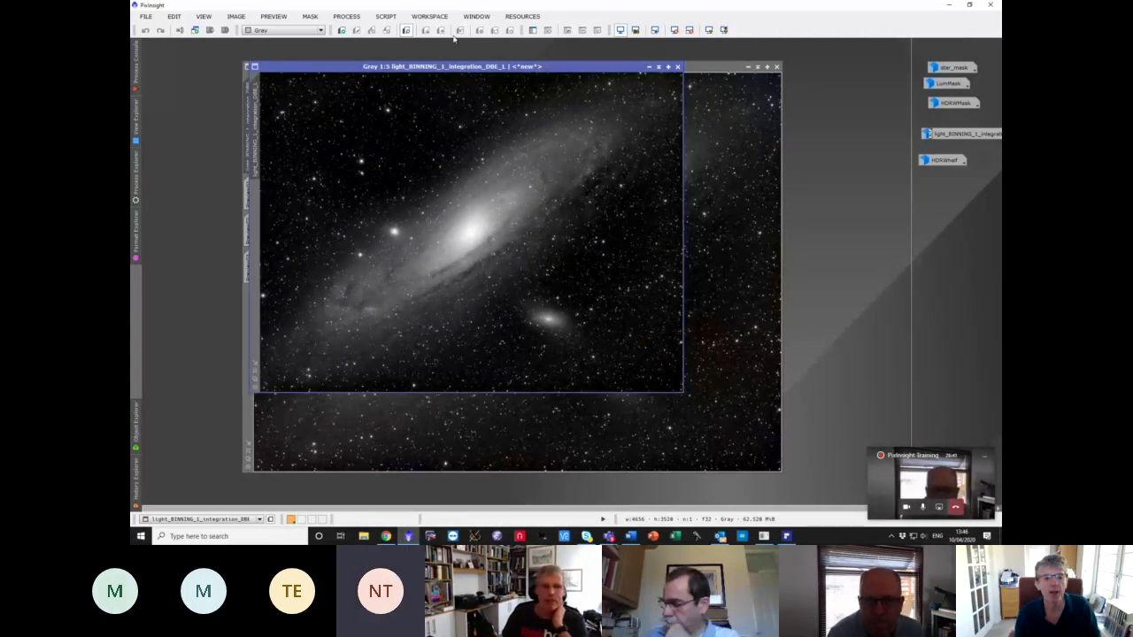
- Apply the PixelMath expression $T*(1-star_mask) to the extracted lightness image, replacing the target image
left_click_drag(452, 67, 427, 75)
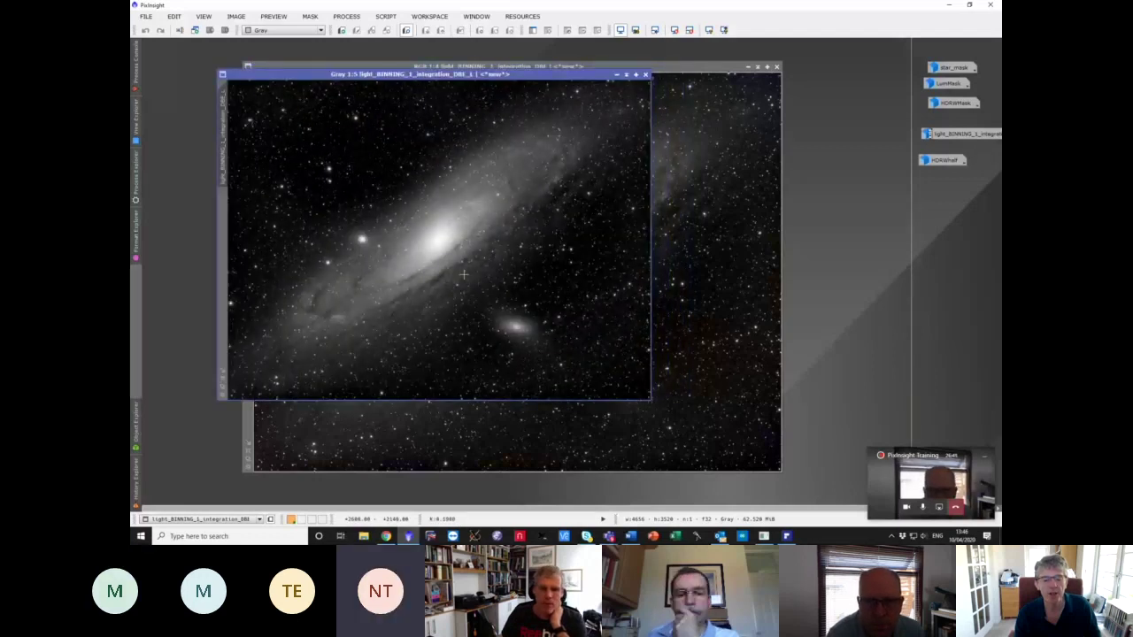
left_click(346, 17)
mouse_move(411, 345)
left_click(470, 346)
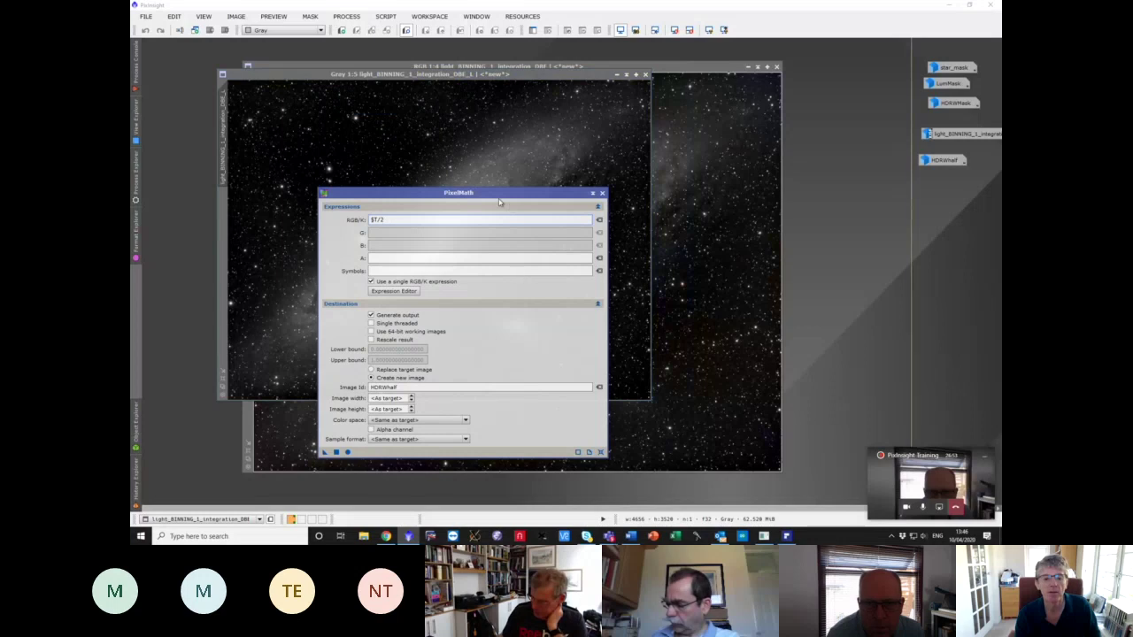
left_click_drag(510, 193, 879, 161)
left_click_drag(800, 187, 720, 184)
type("$T")
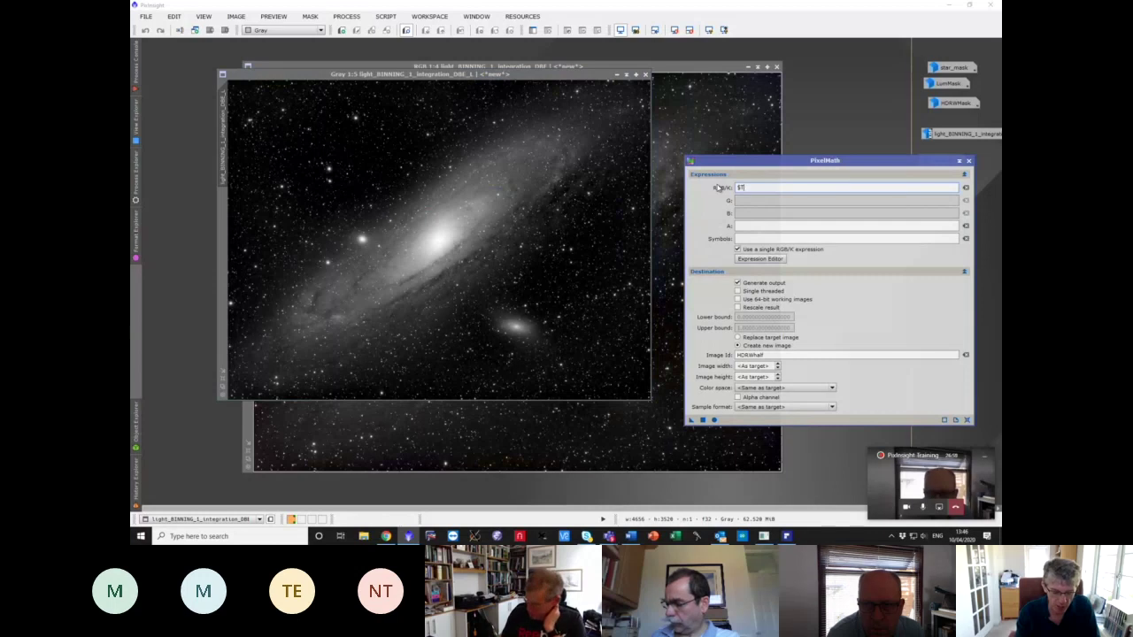
type("*")
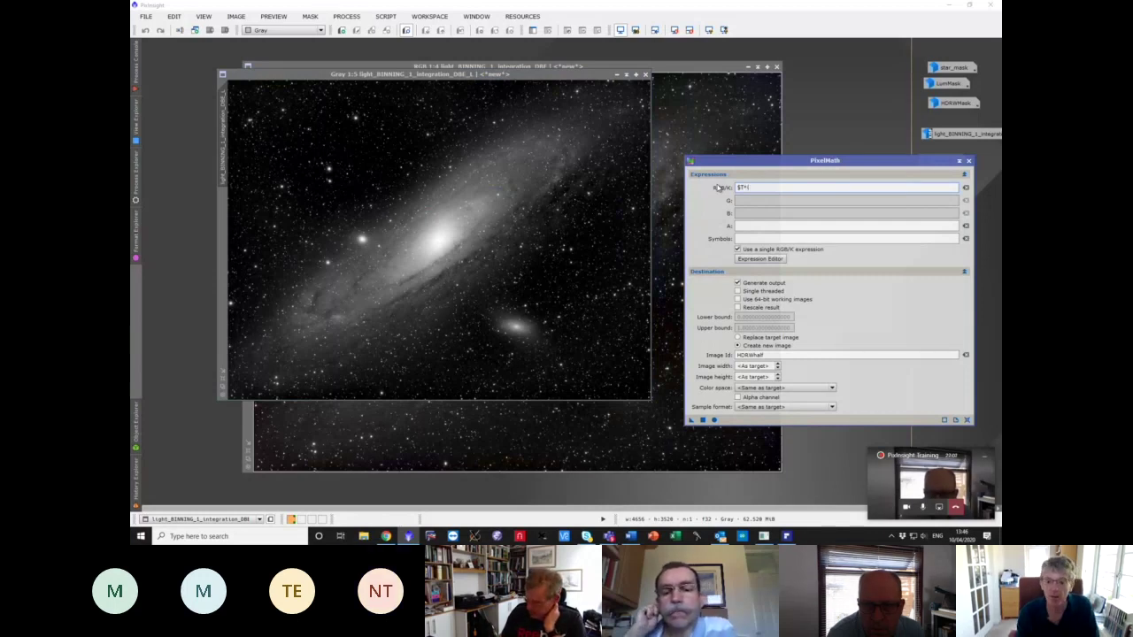
type("(1-star_")
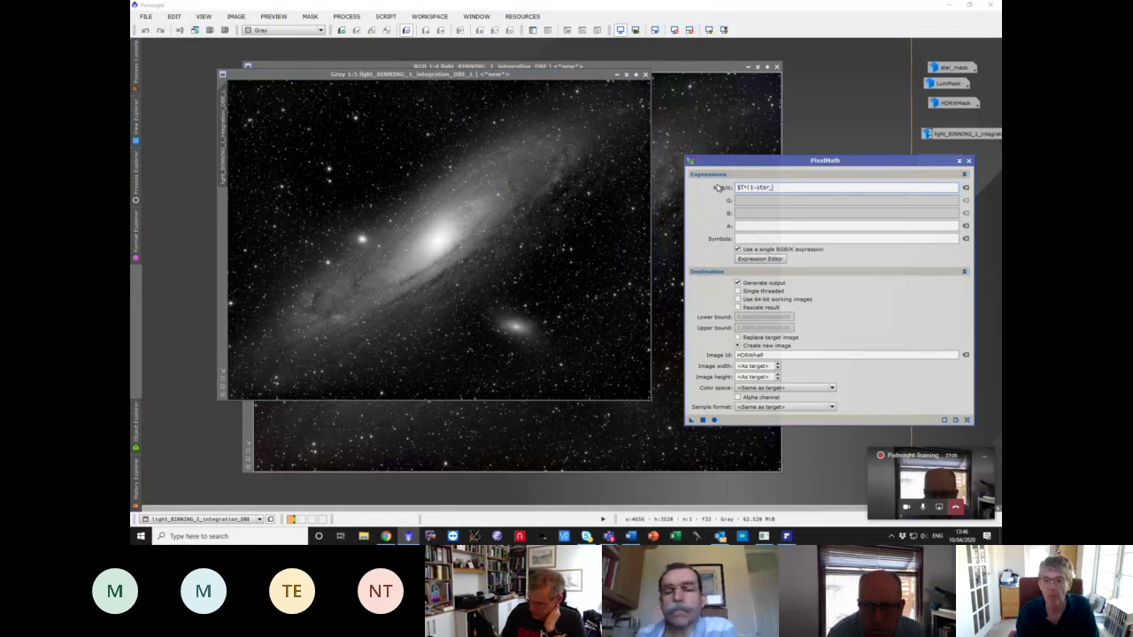
type("mask)")
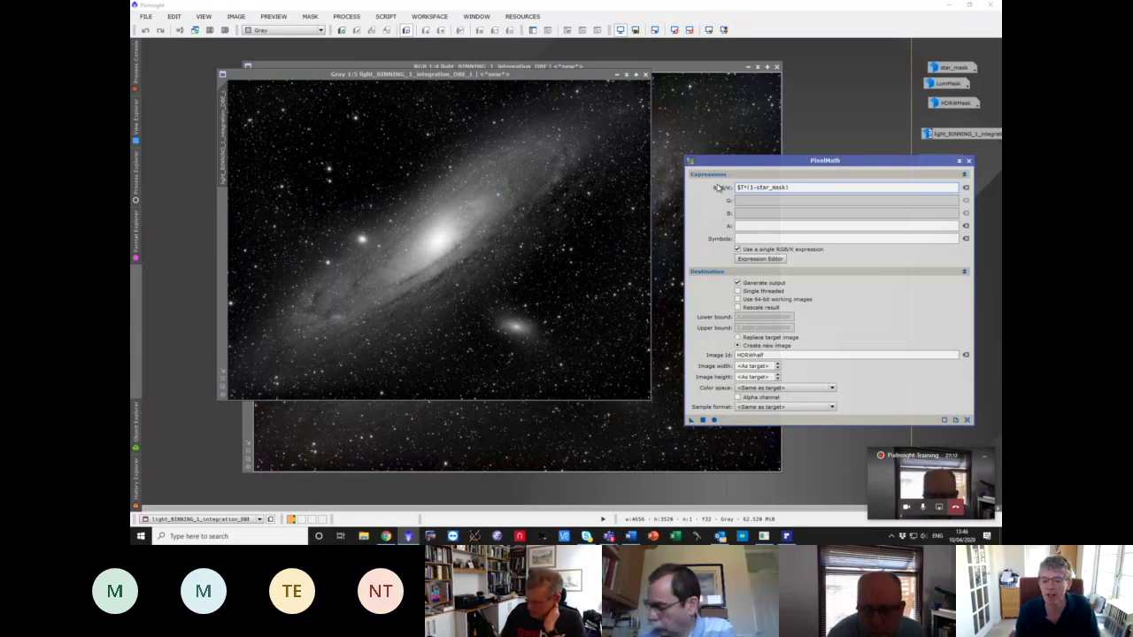
left_click(738, 337)
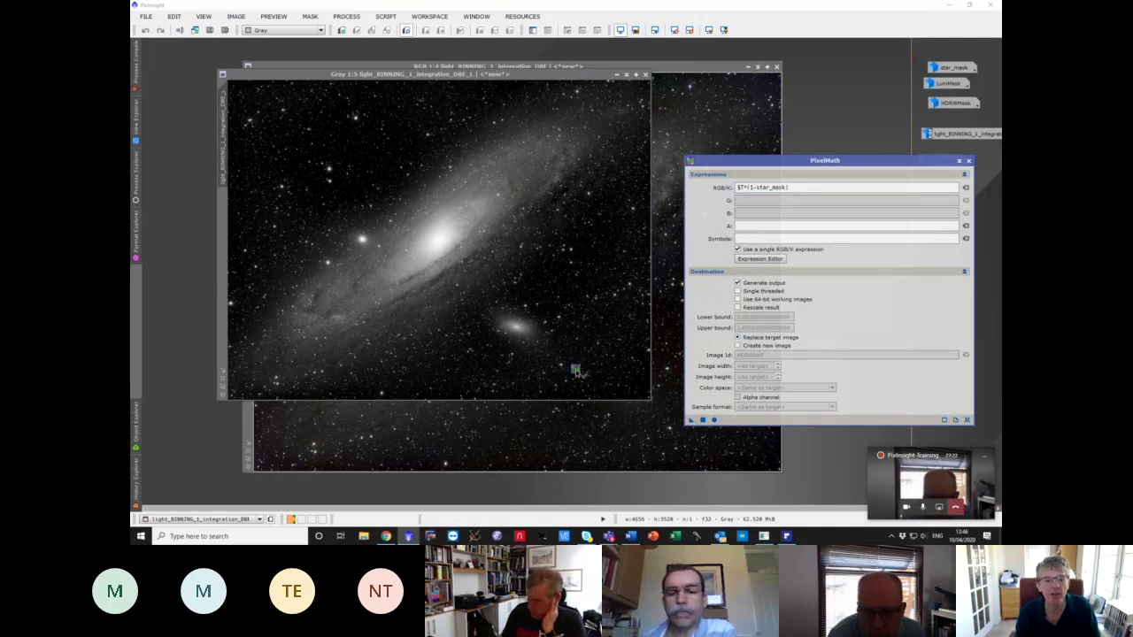
left_click_drag(575, 370, 576, 372)
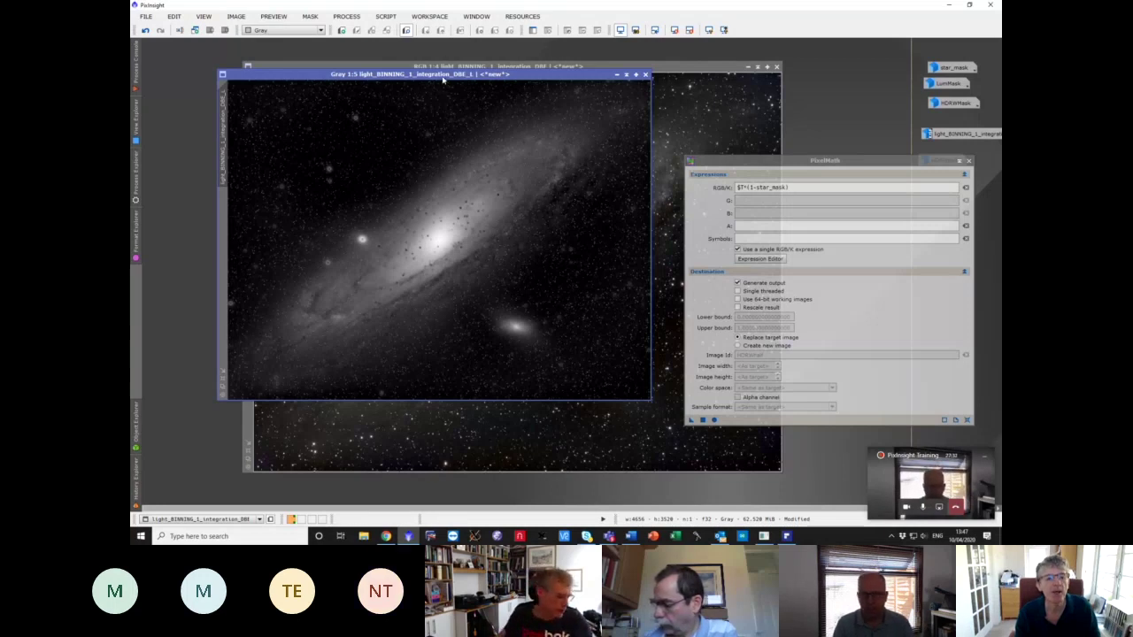
- Open the RangeSelection process and place its window clear of the lightness image
left_click(345, 16)
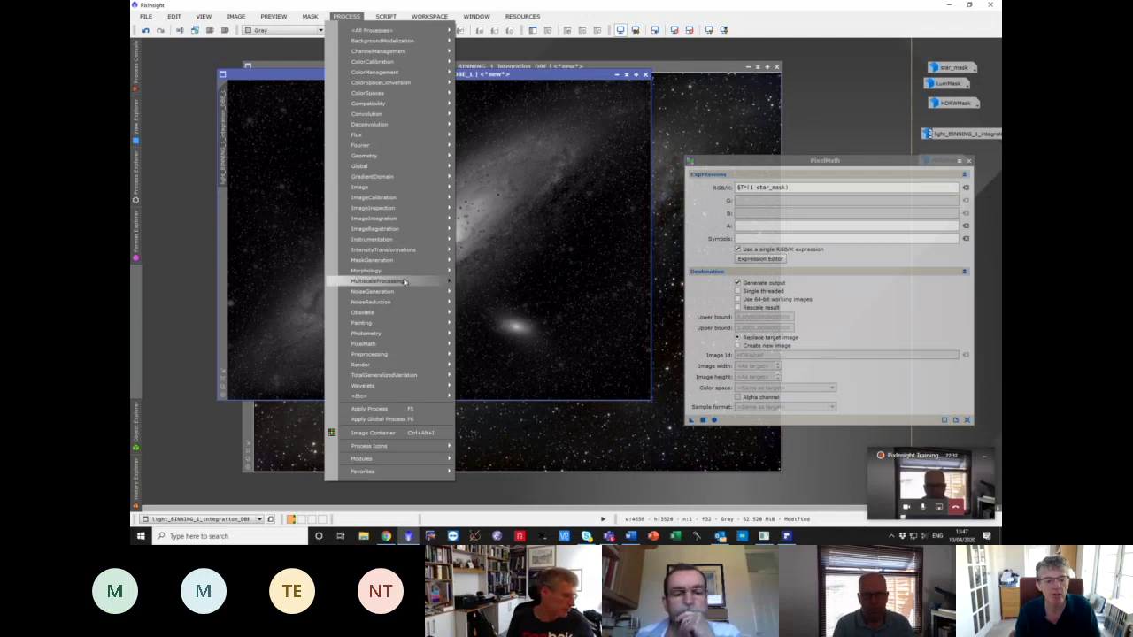
mouse_move(407, 262)
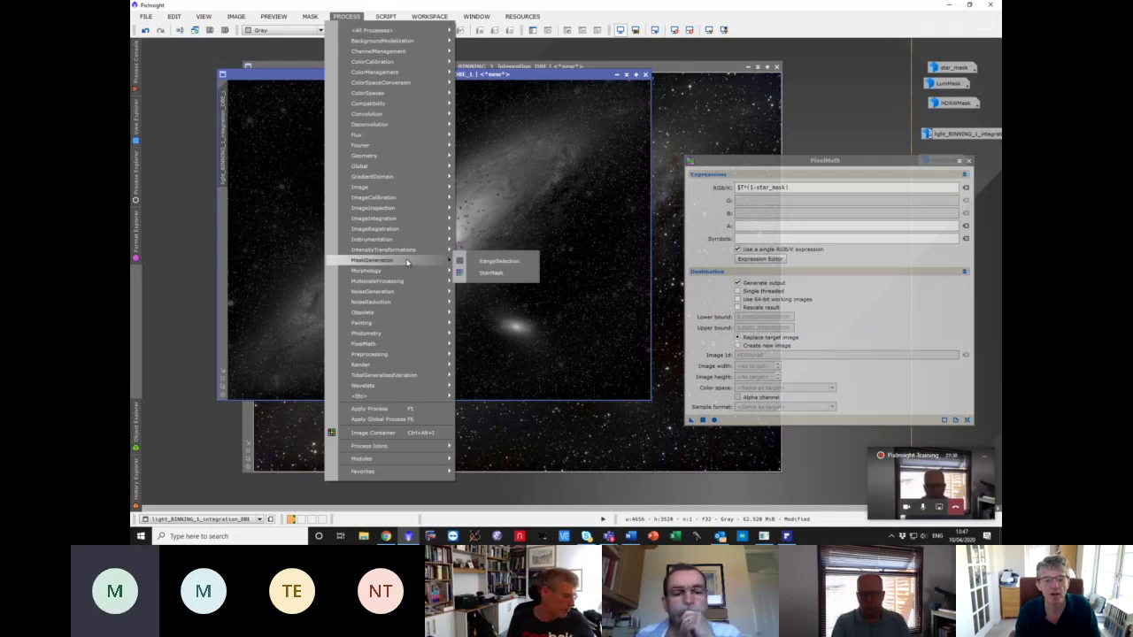
left_click(479, 263)
left_click_drag(577, 115, 695, 94)
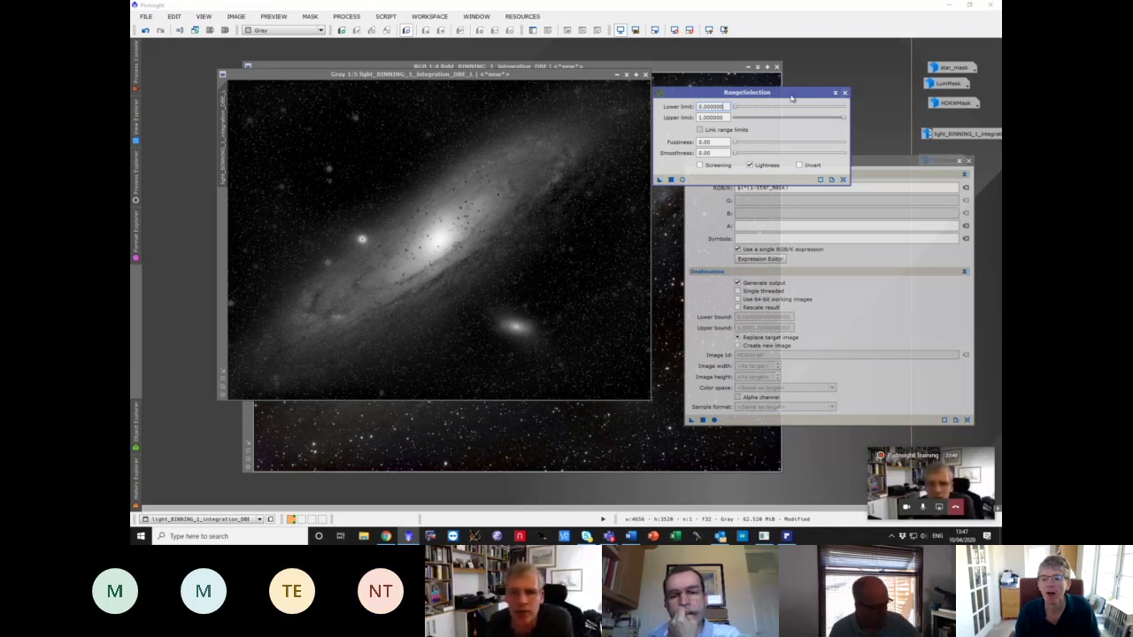
left_click_drag(791, 96, 740, 69)
left_click(348, 18)
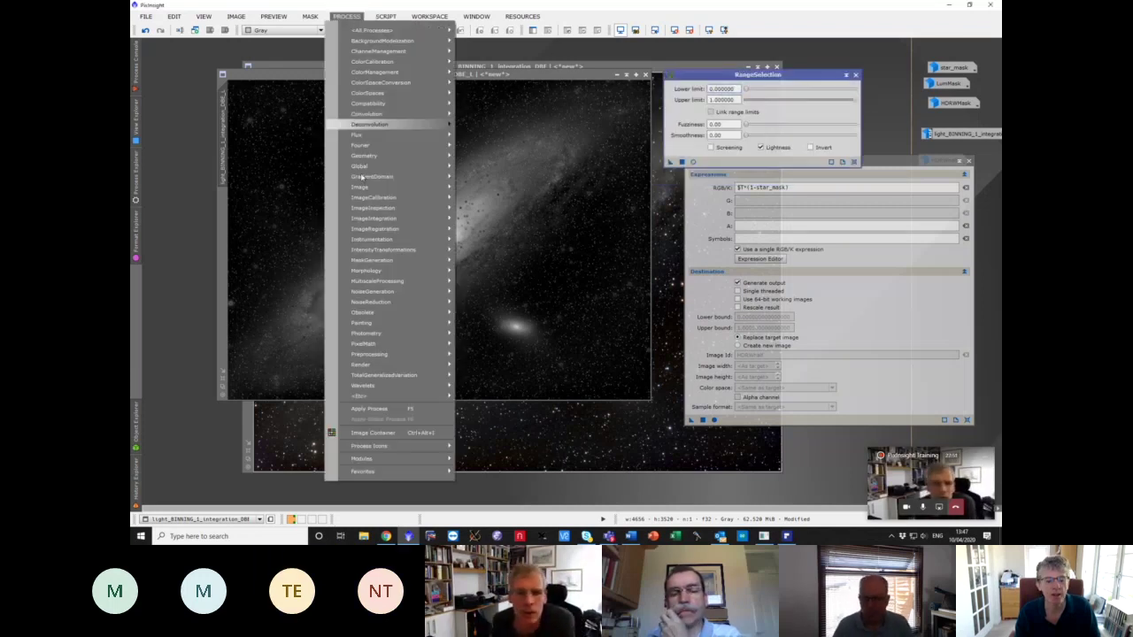
mouse_move(384, 260)
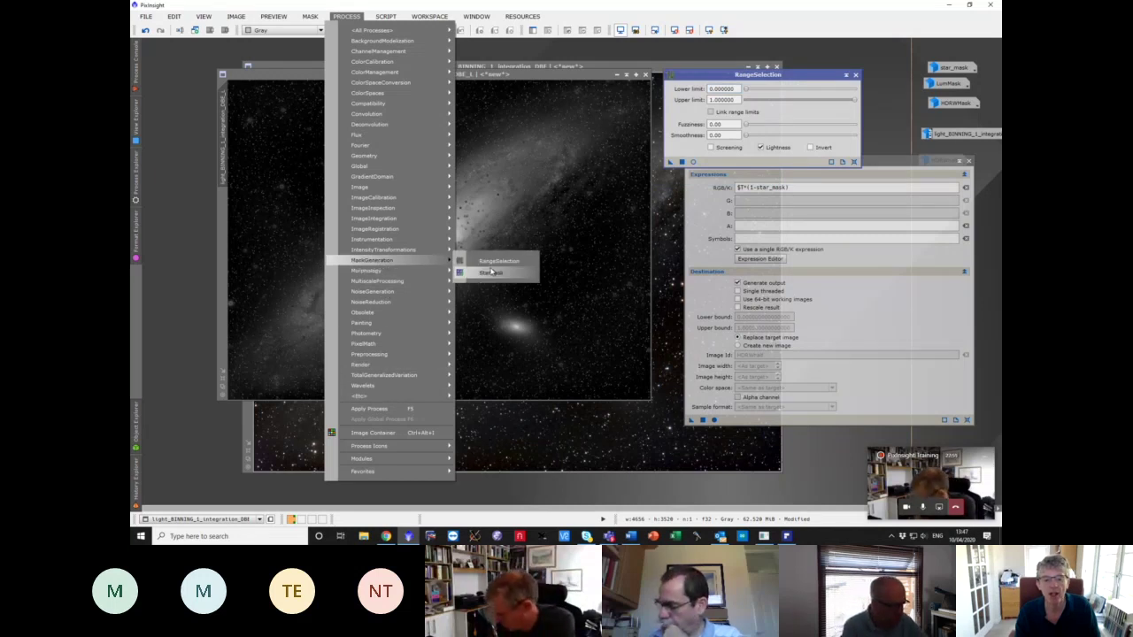
left_click(774, 76)
left_click_drag(774, 77, 826, 75)
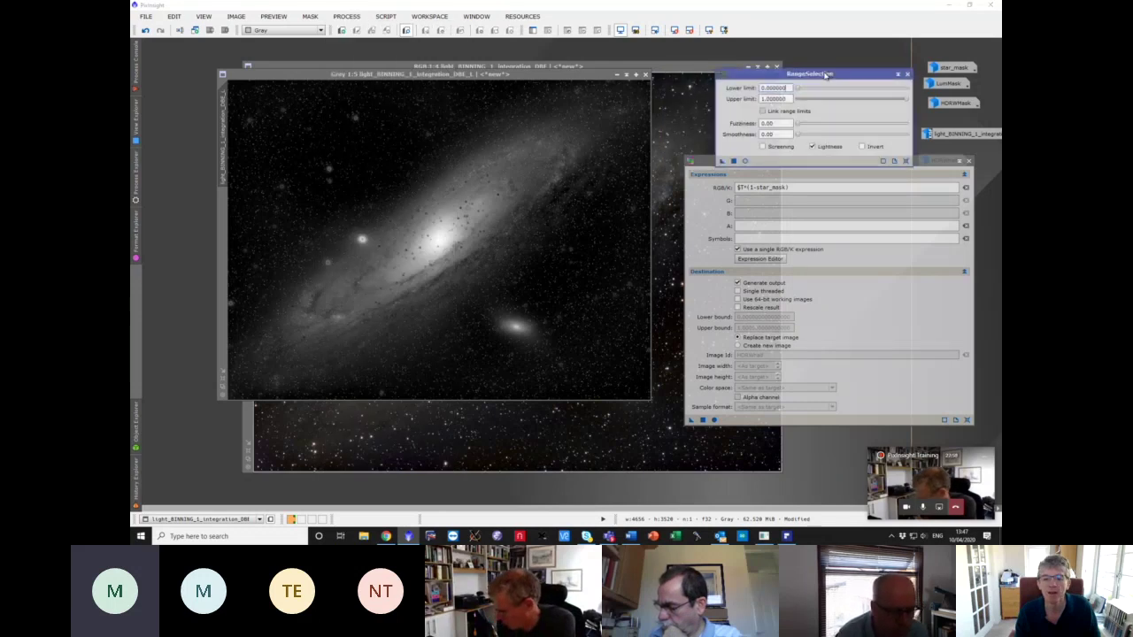
- Start a RangeSelection real-time preview of the lightness image and raise the lower limit to 0.51
left_click(744, 162)
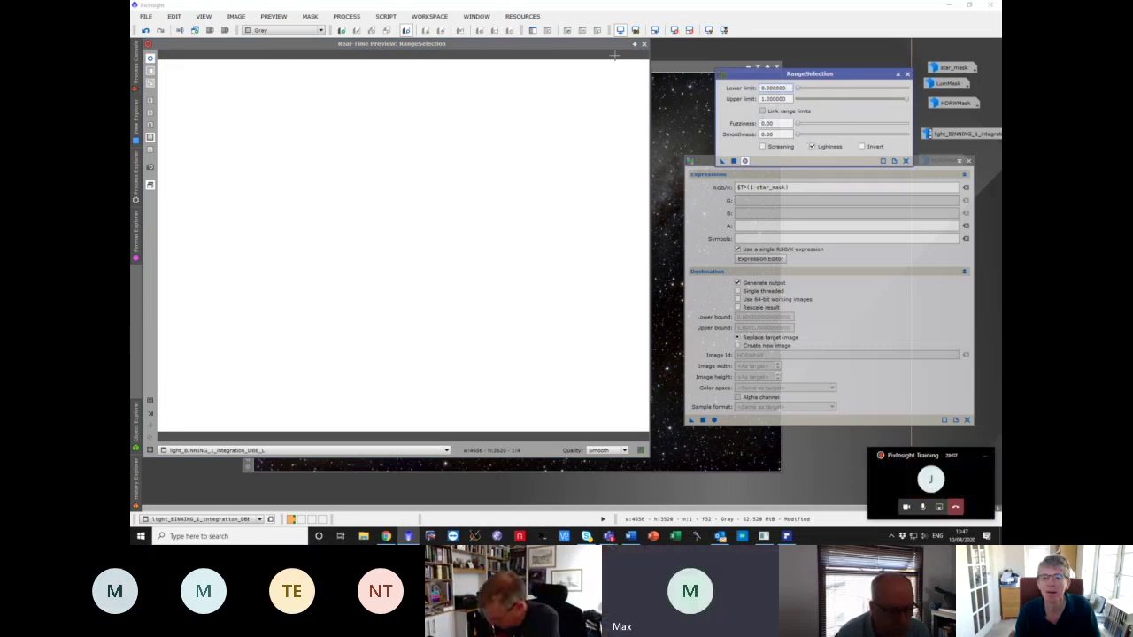
left_click_drag(598, 55, 551, 343)
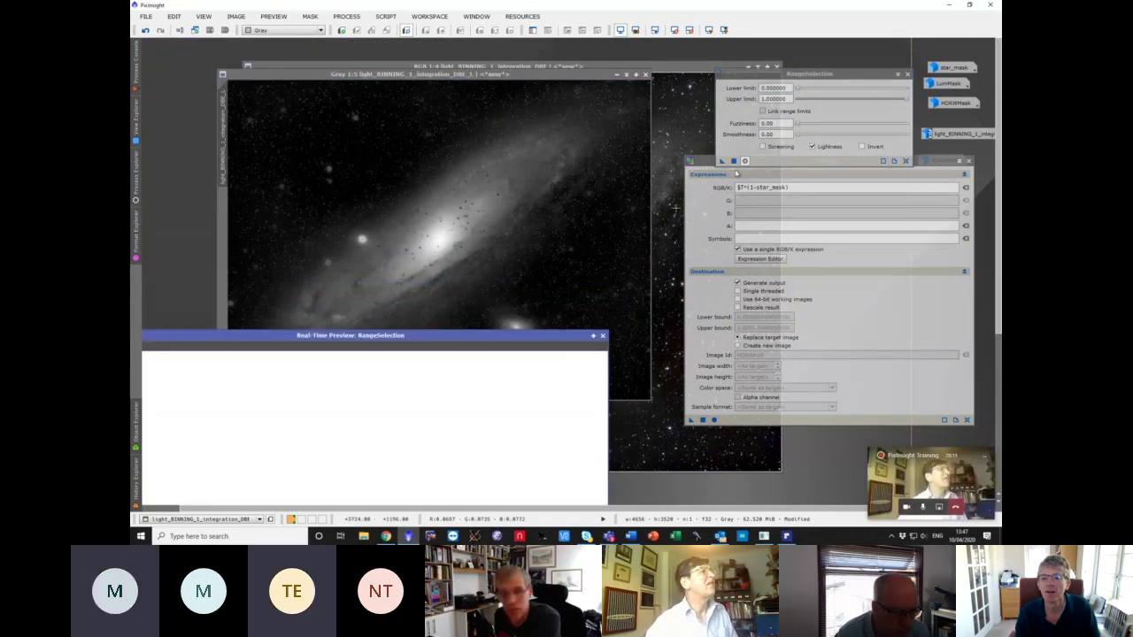
left_click(800, 92)
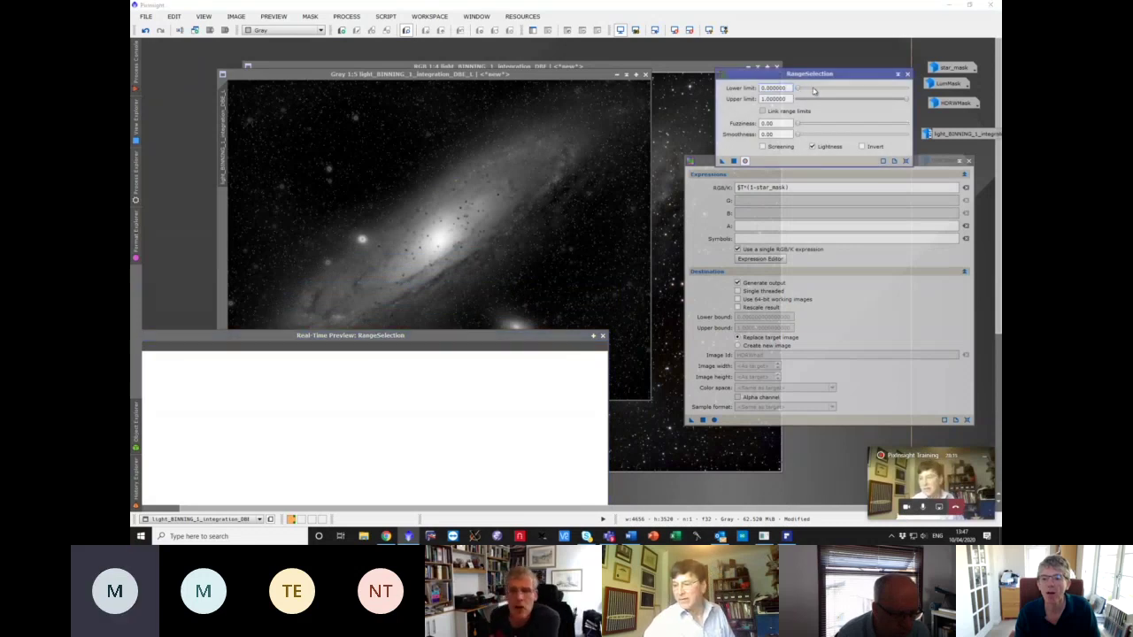
left_click_drag(826, 96, 841, 97)
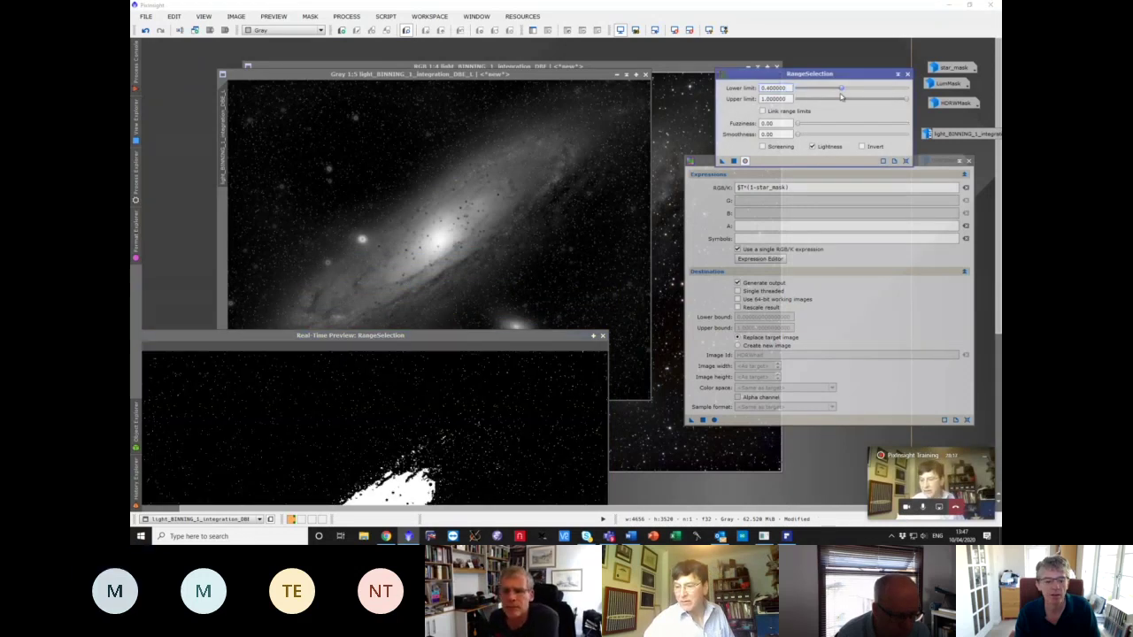
left_click_drag(414, 341, 450, 77)
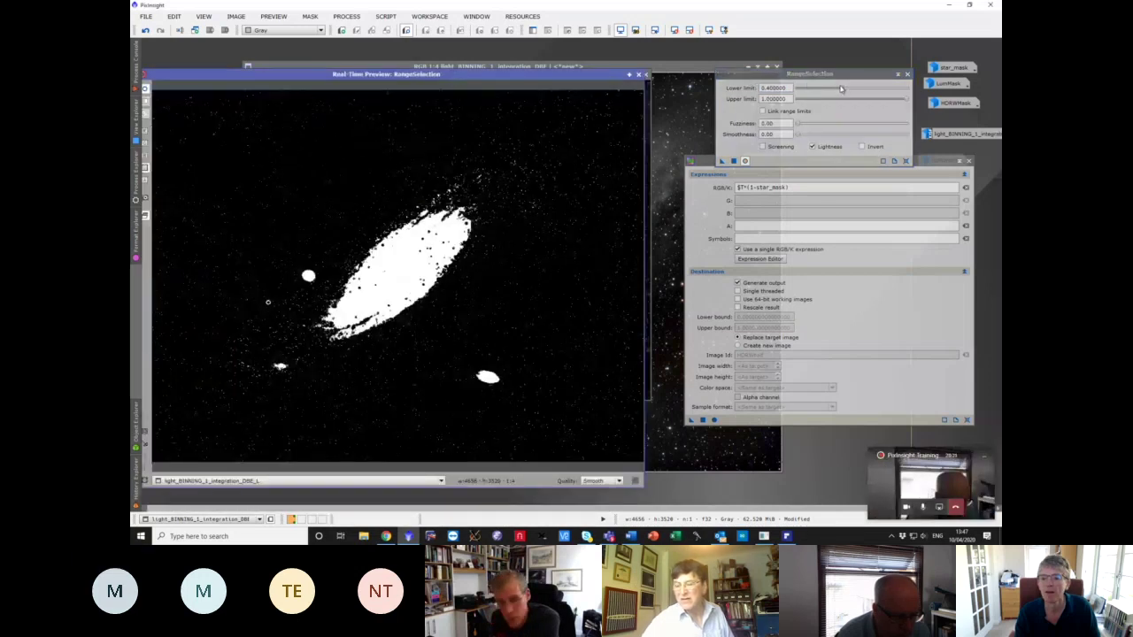
left_click_drag(840, 89, 853, 89)
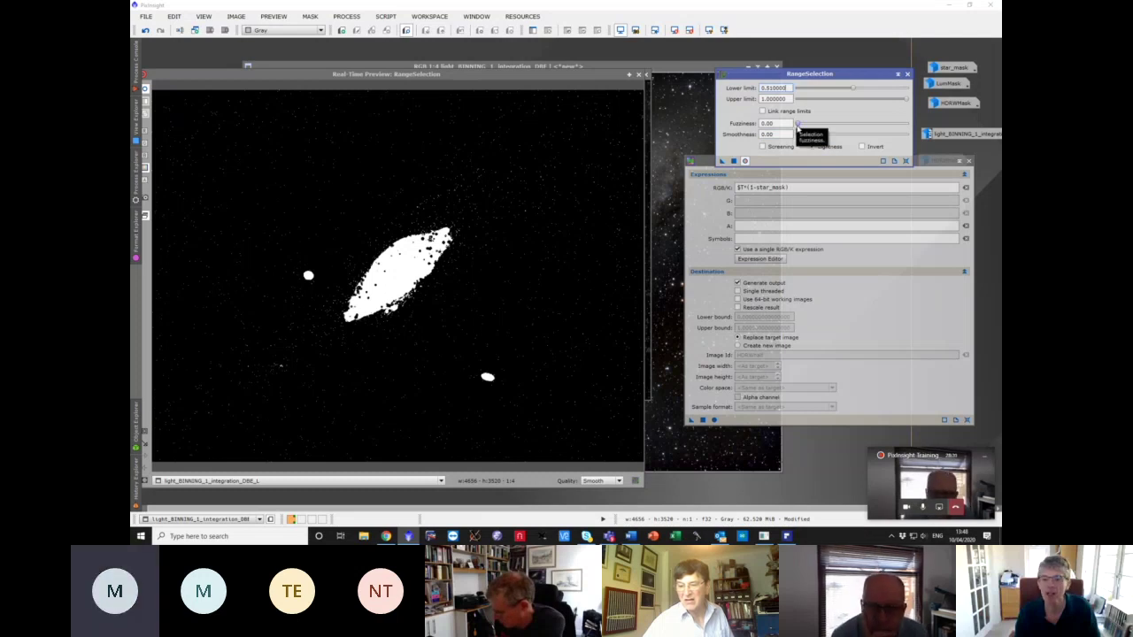
- Set the fuzziness to 0.44 and smoothness to 5.00, and apply RangeSelection to the lightness image to generate a range mask
left_click_drag(797, 128, 845, 127)
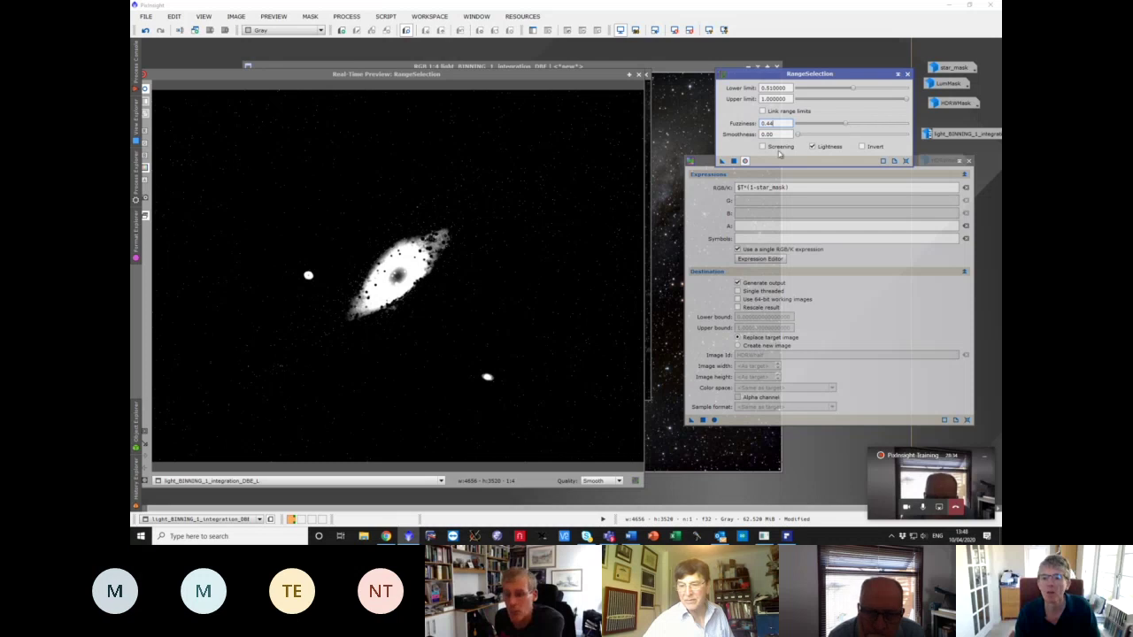
left_click(807, 135)
left_click_drag(806, 135, 814, 134)
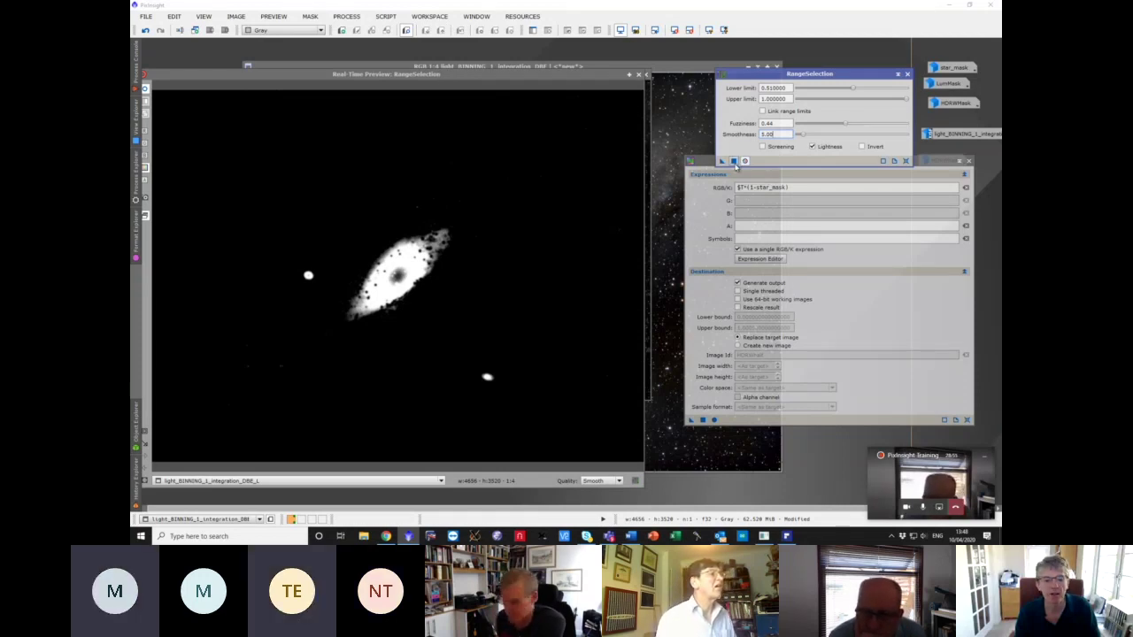
left_click(733, 162)
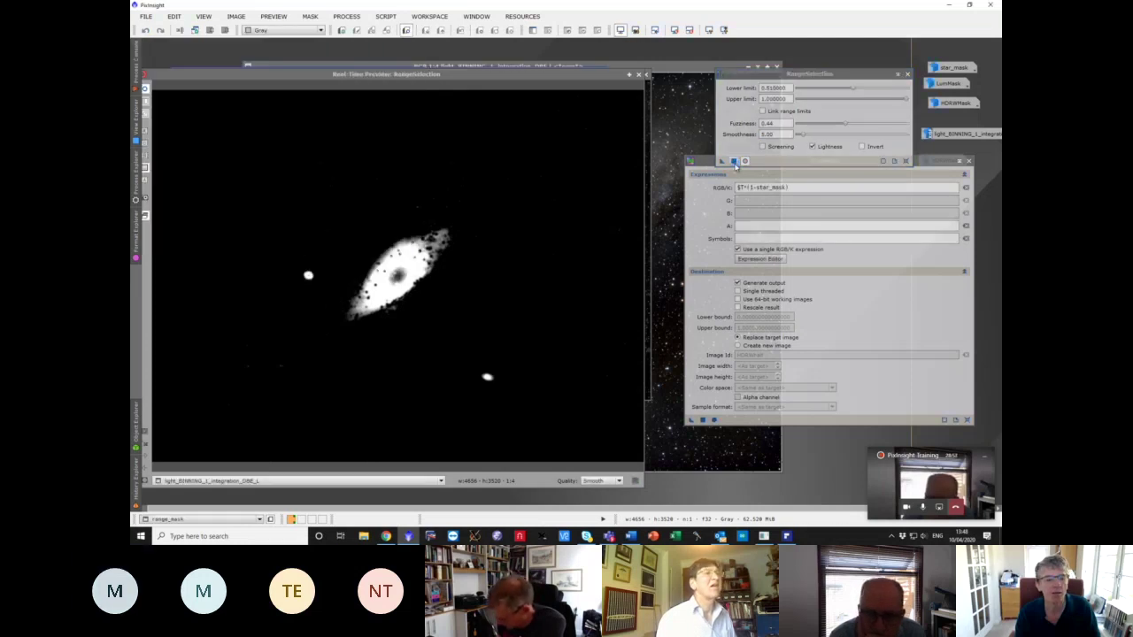
- Close the PixelMath window and the RangeSelection real-time preview to uncover the generated mask
left_click_drag(601, 80, 624, 129)
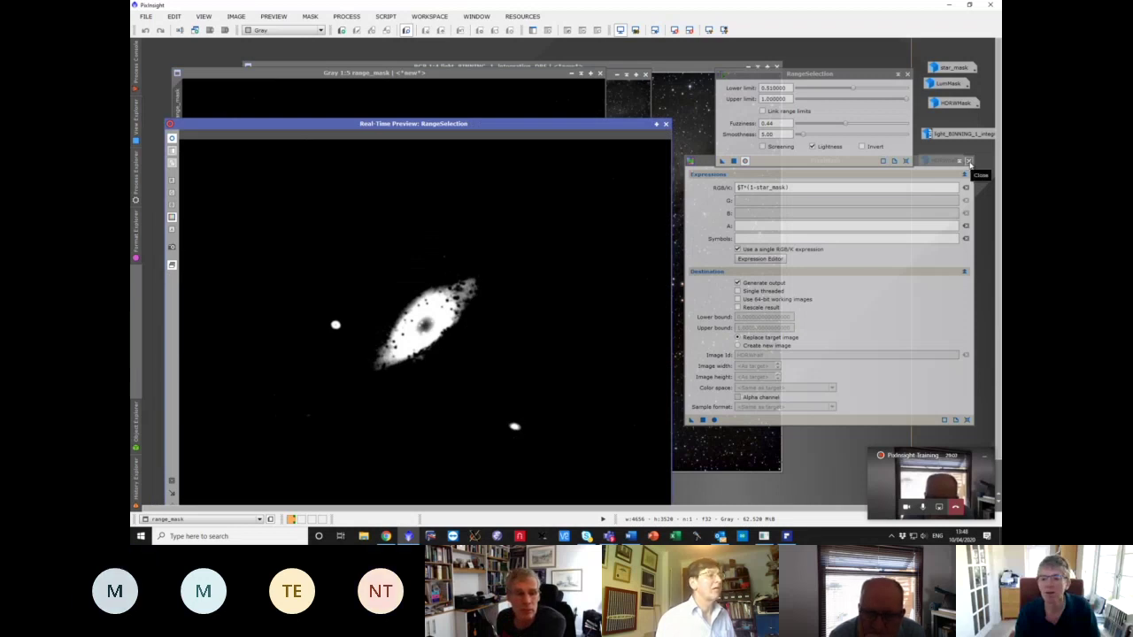
left_click(969, 162)
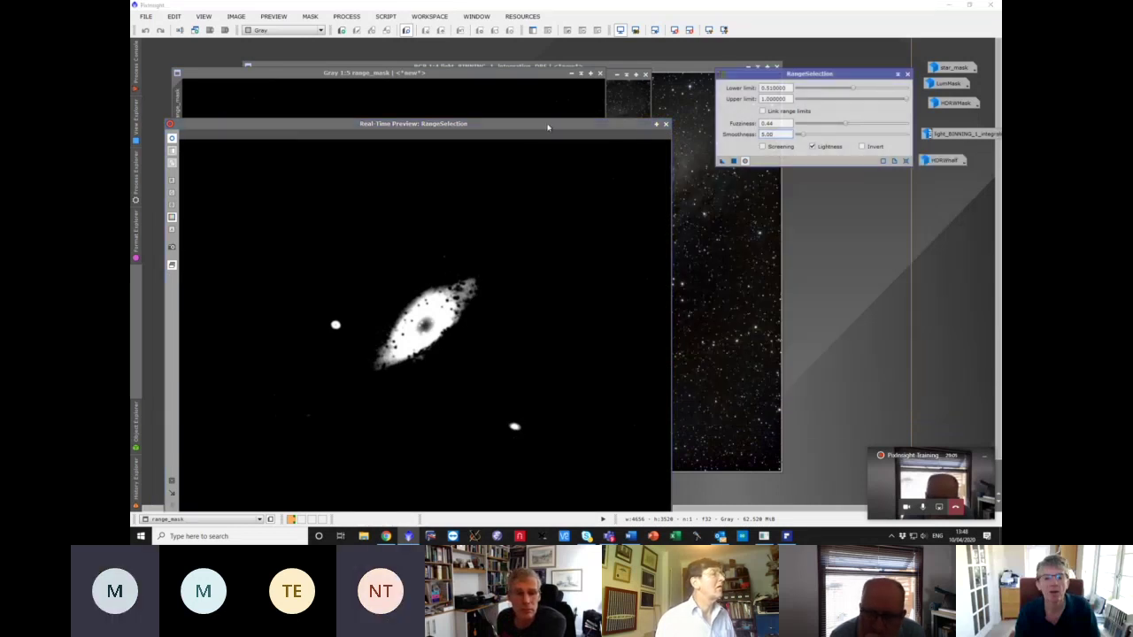
left_click(665, 124)
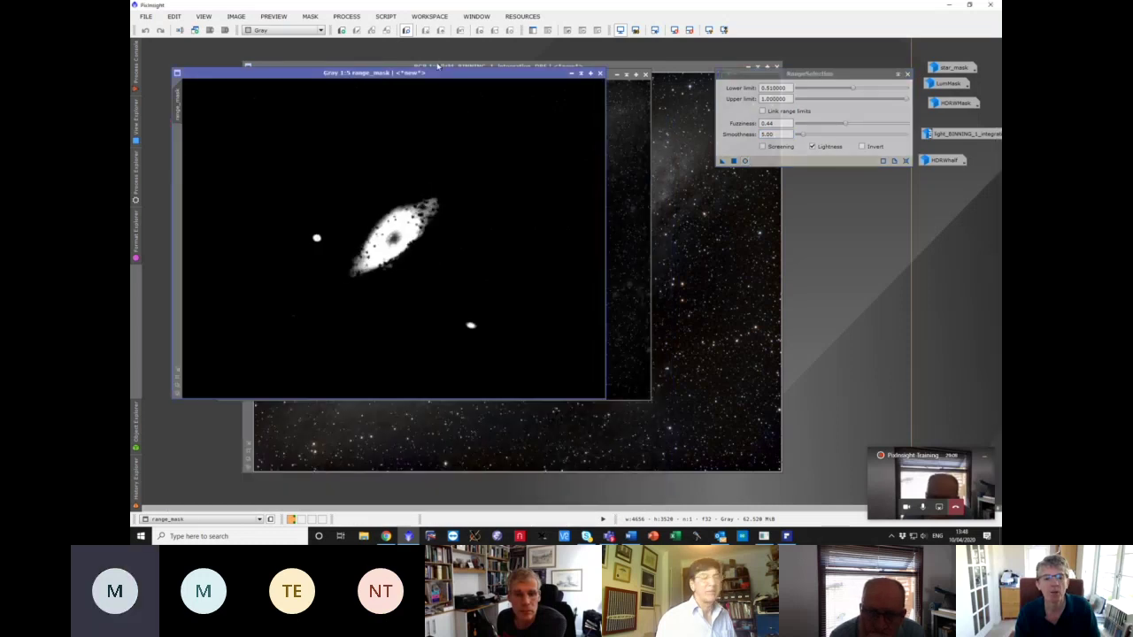
- Compare the range mask with the lightness image and examine the mask's galaxy core and the holes left by stars
left_click_drag(479, 77, 606, 96)
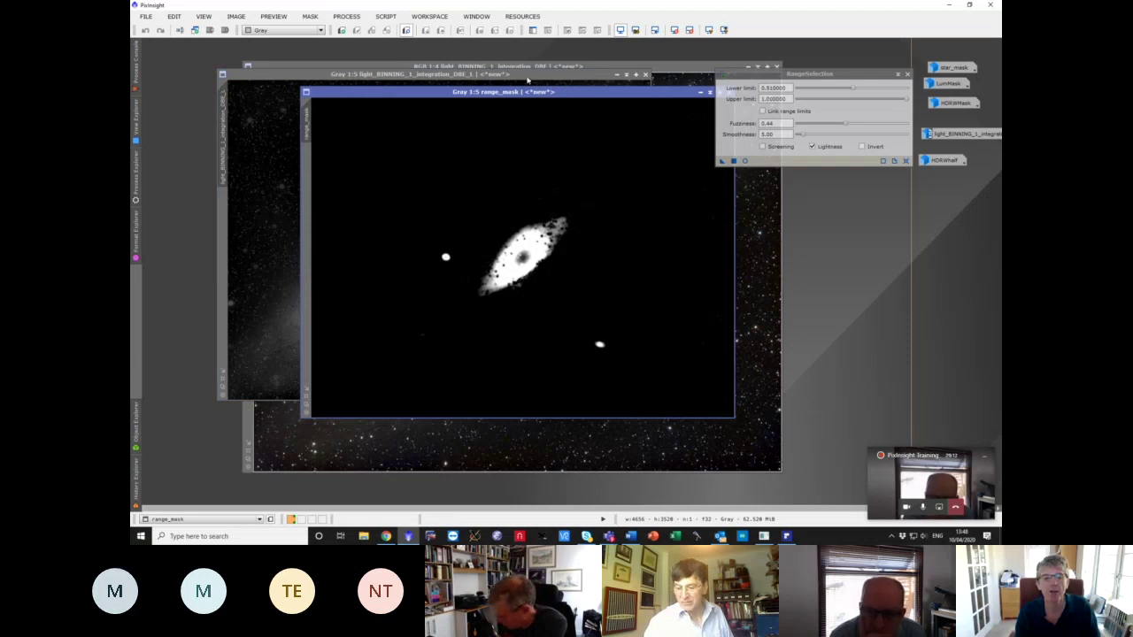
left_click_drag(528, 92, 647, 95)
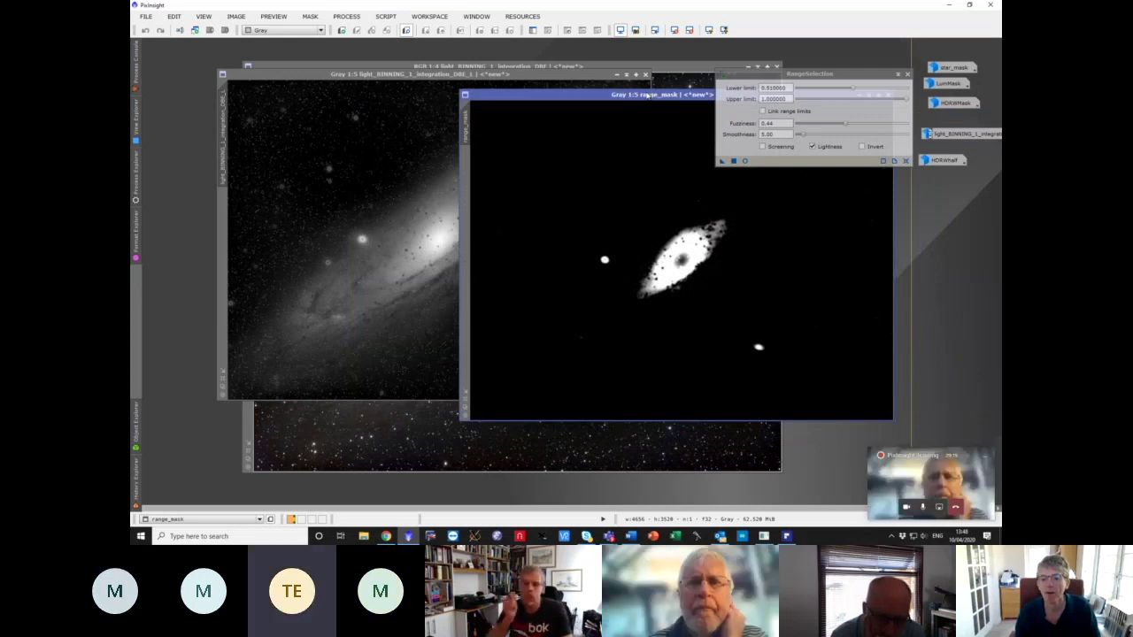
left_click_drag(647, 95, 609, 95)
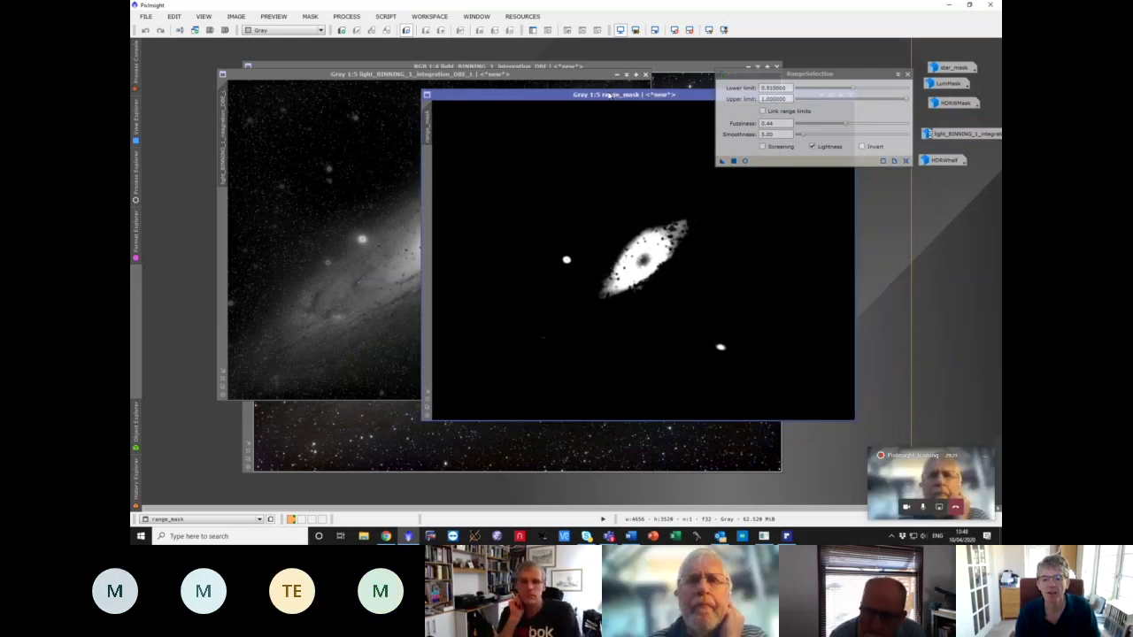
left_click(523, 82)
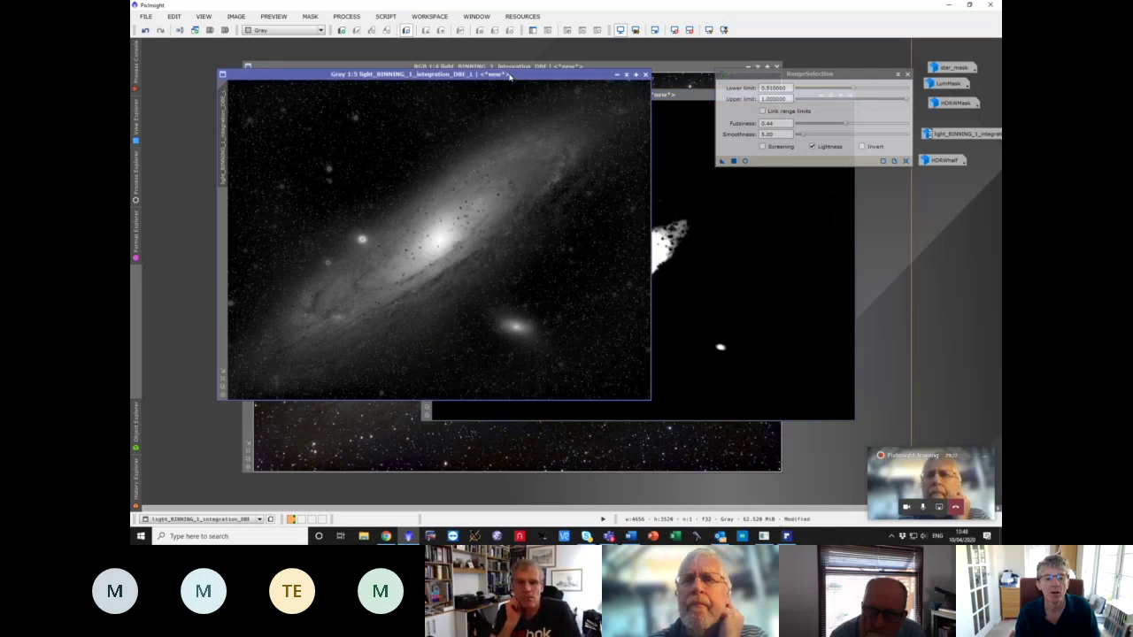
left_click(687, 186)
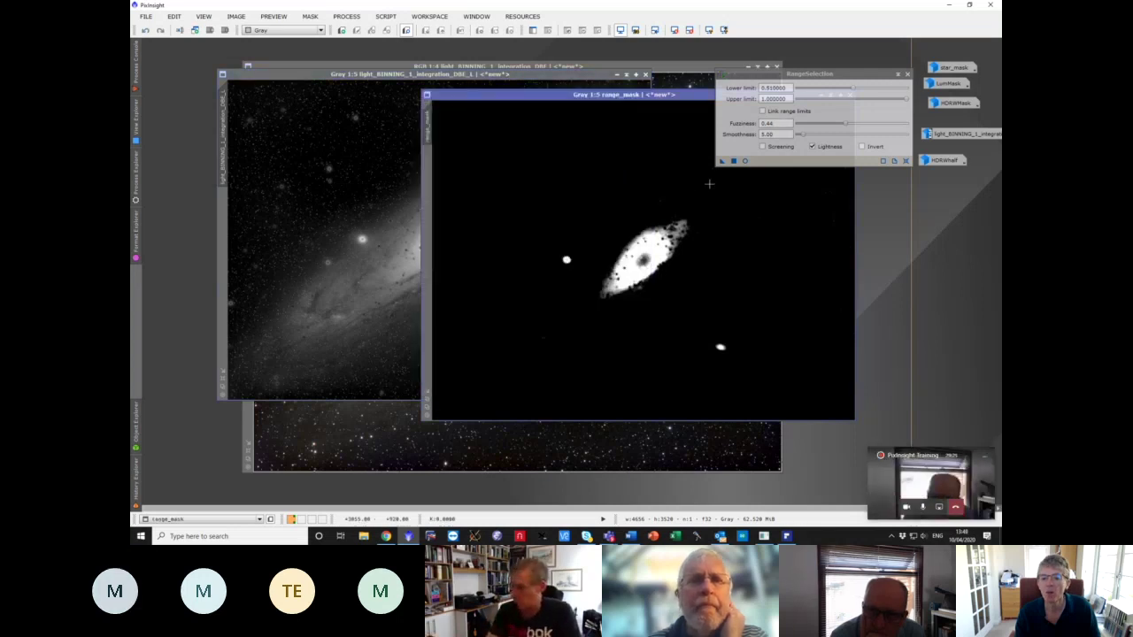
scroll(644, 257, "up", 5)
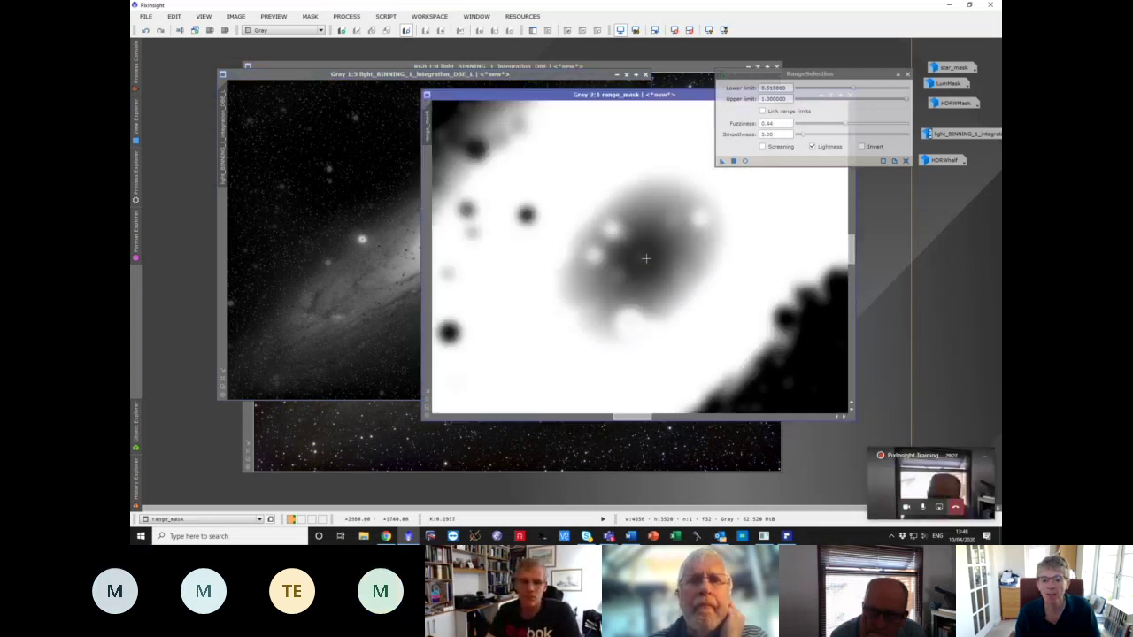
scroll(644, 258, "down", 2)
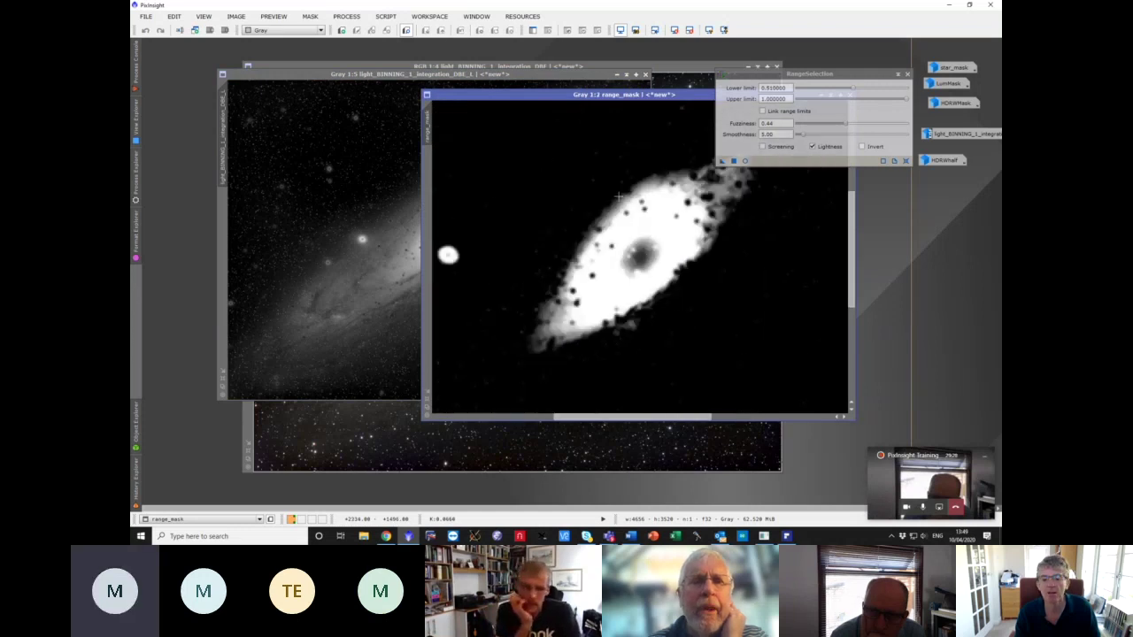
scroll(618, 195, "down", 1)
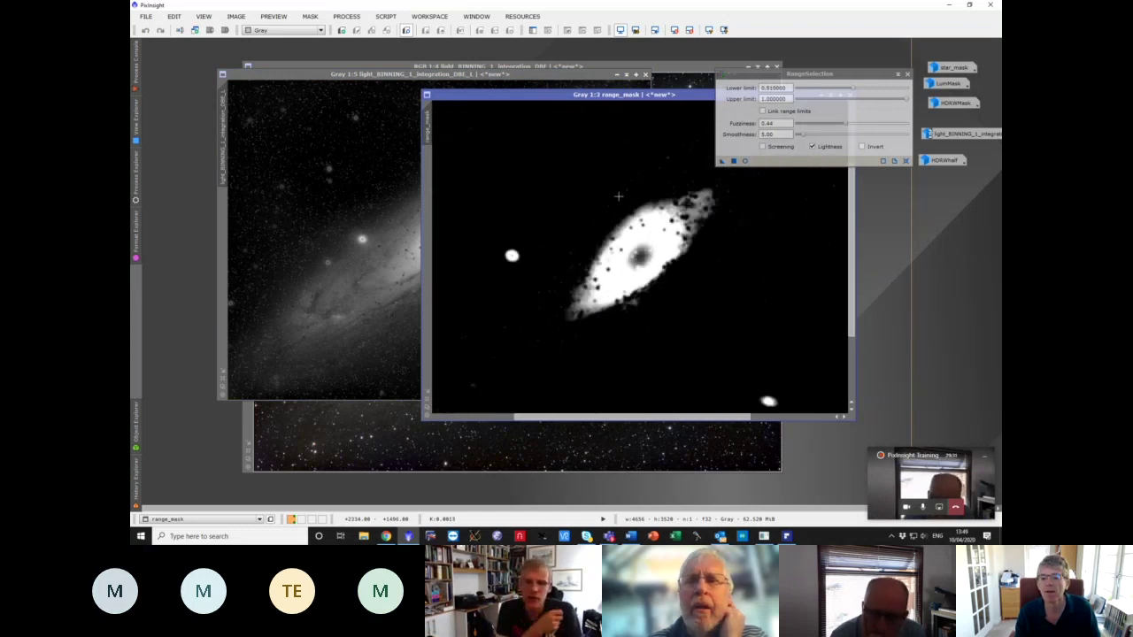
scroll(617, 196, "down", 1)
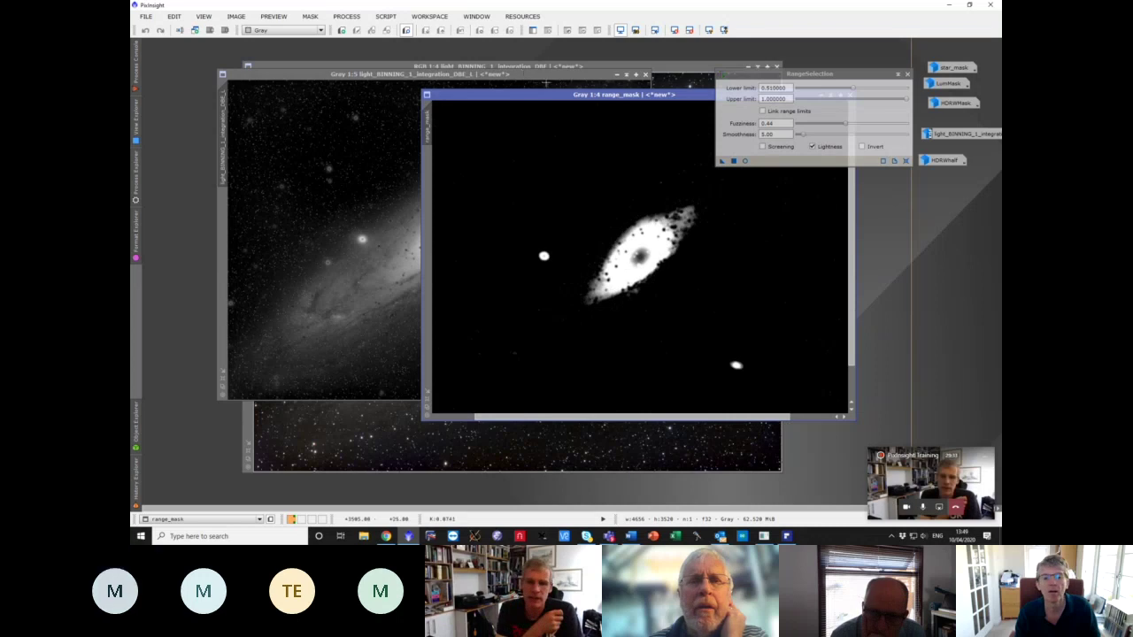
- Discard the generated range mask and set the lower limit to 0.54 with the real-time preview running on the lightness image
left_click_drag(676, 94, 523, 94)
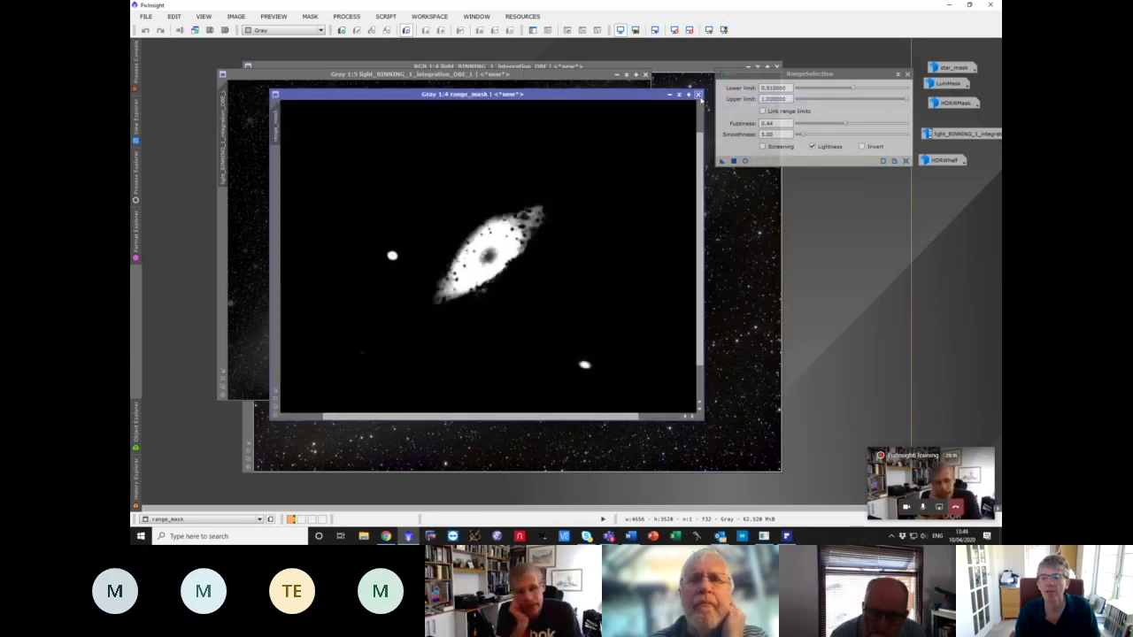
left_click(697, 94)
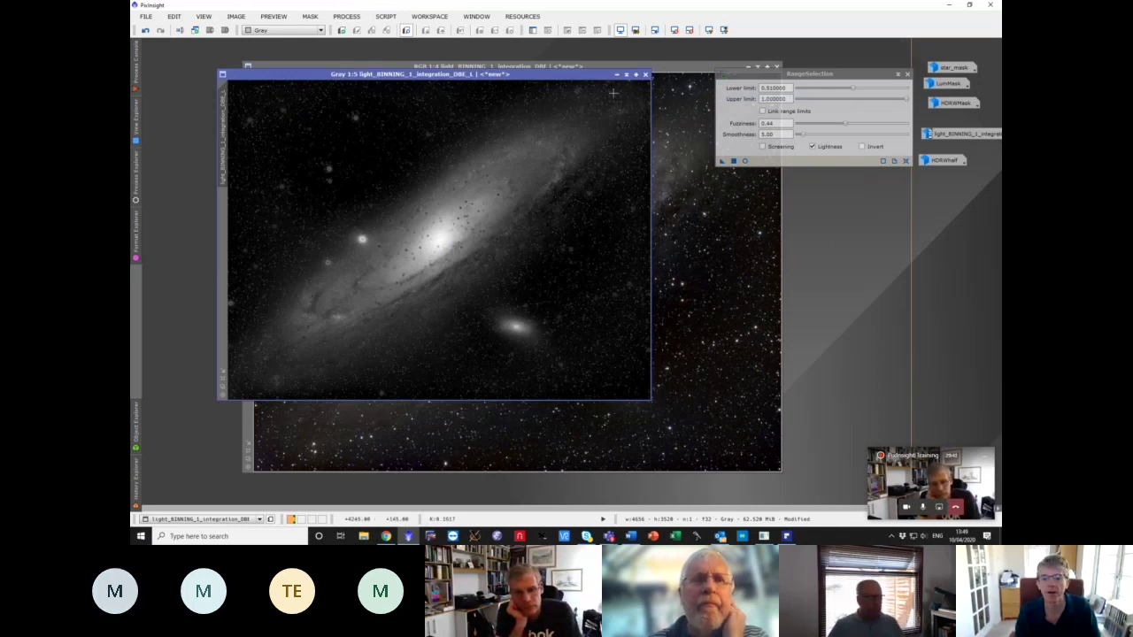
left_click(744, 162)
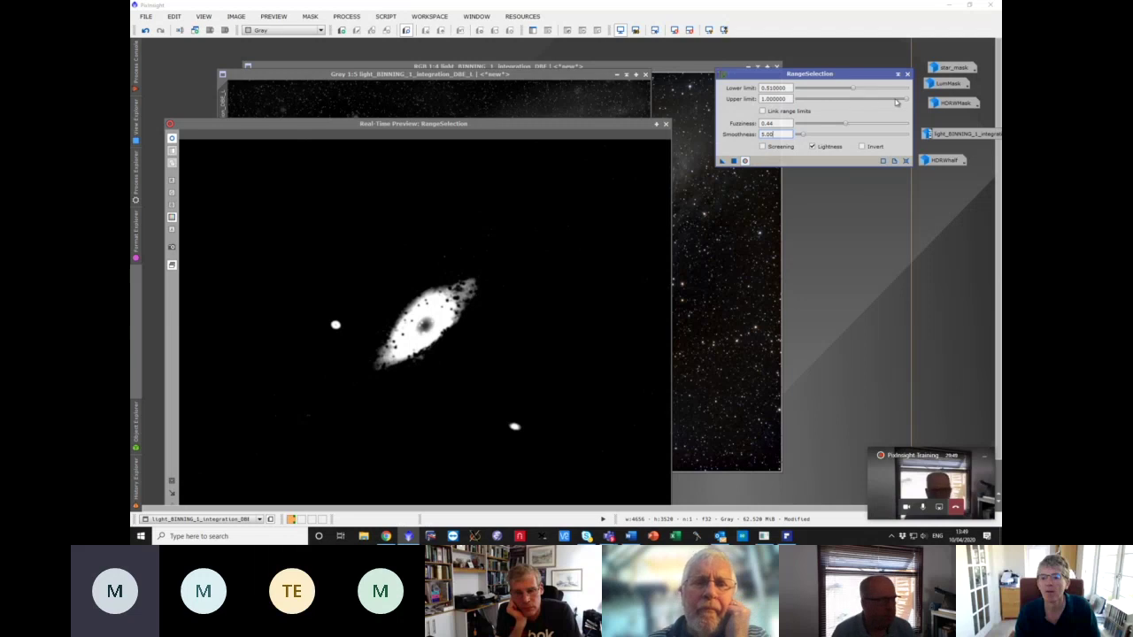
mouse_move(855, 91)
left_mouse_down()
mouse_move(825, 90)
mouse_move(855, 90)
left_mouse_up()
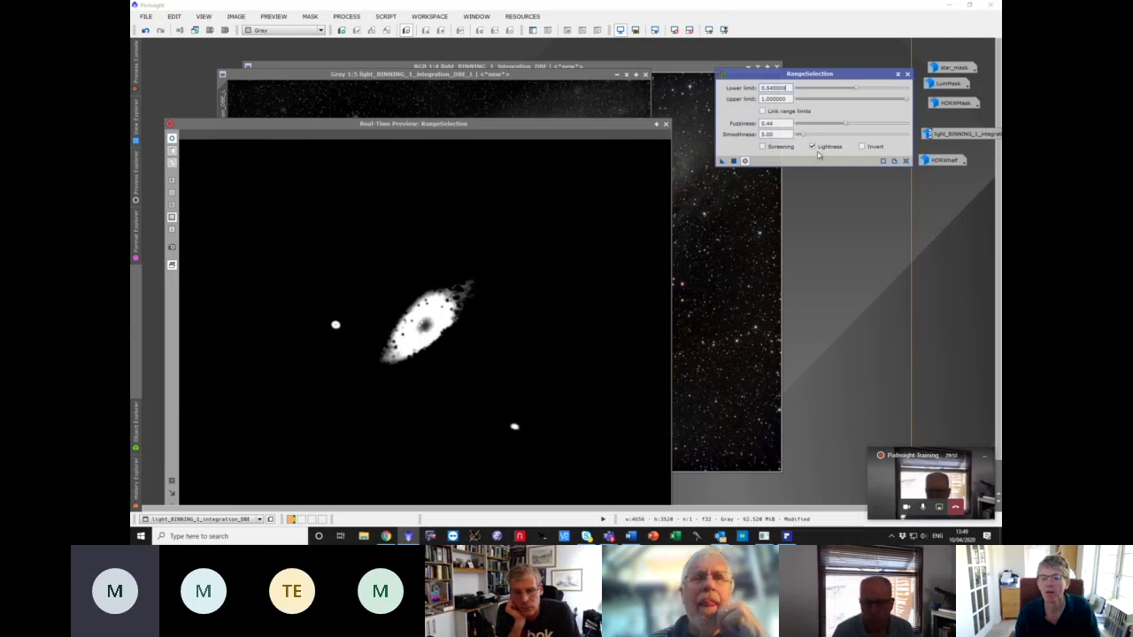
- Try the Screening and Invert options on the previewed range mask, switching each one off again
left_click(776, 148)
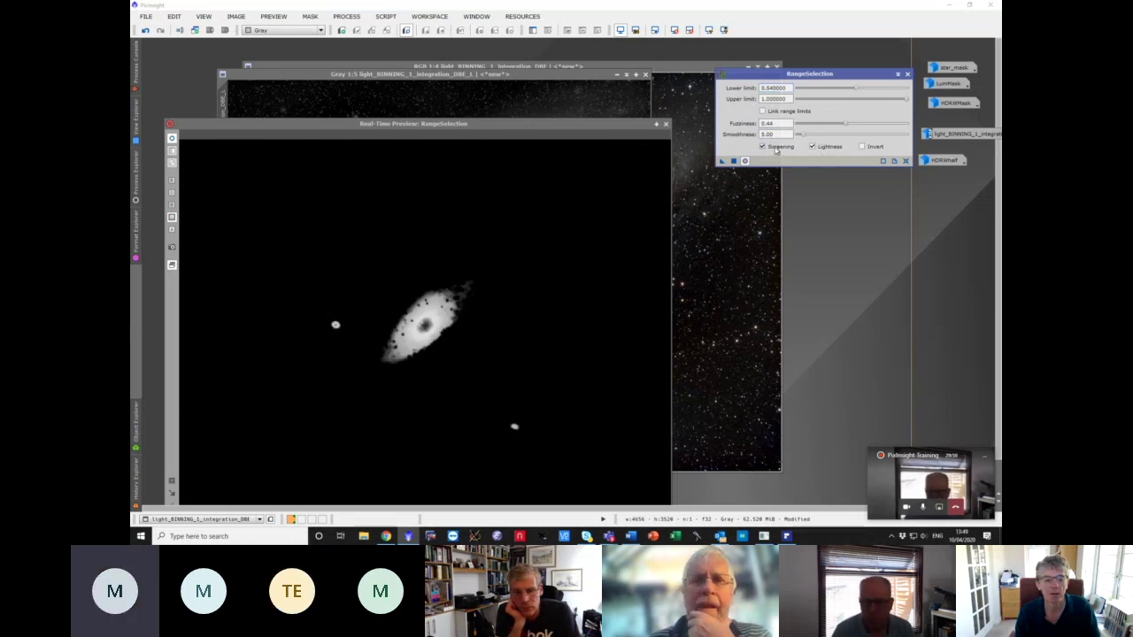
left_click(776, 148)
left_click(867, 149)
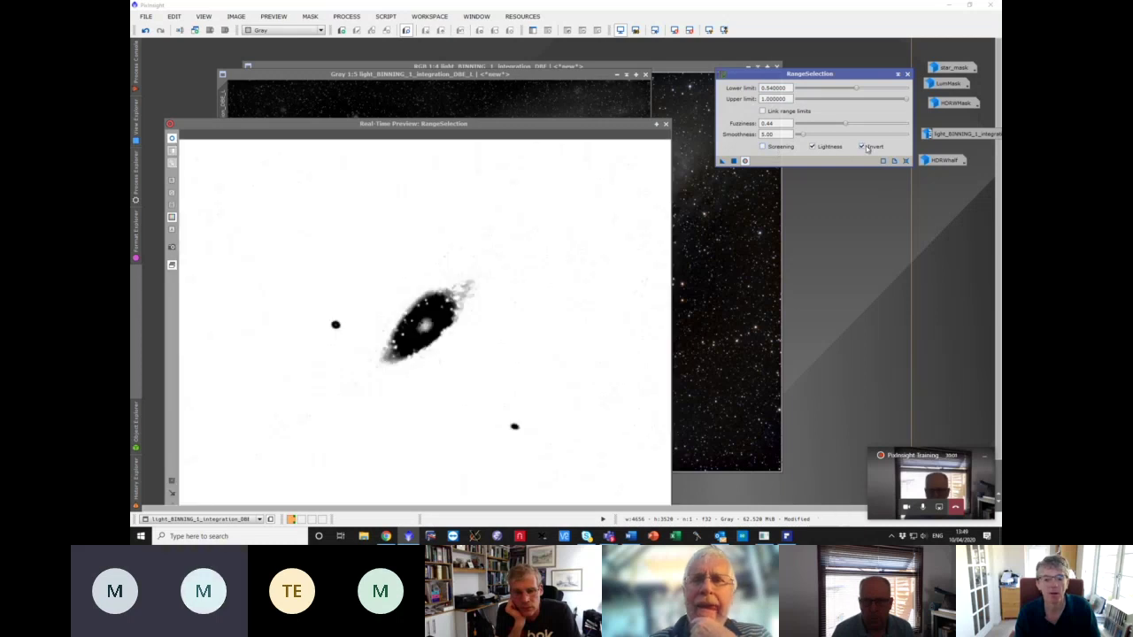
left_click(868, 149)
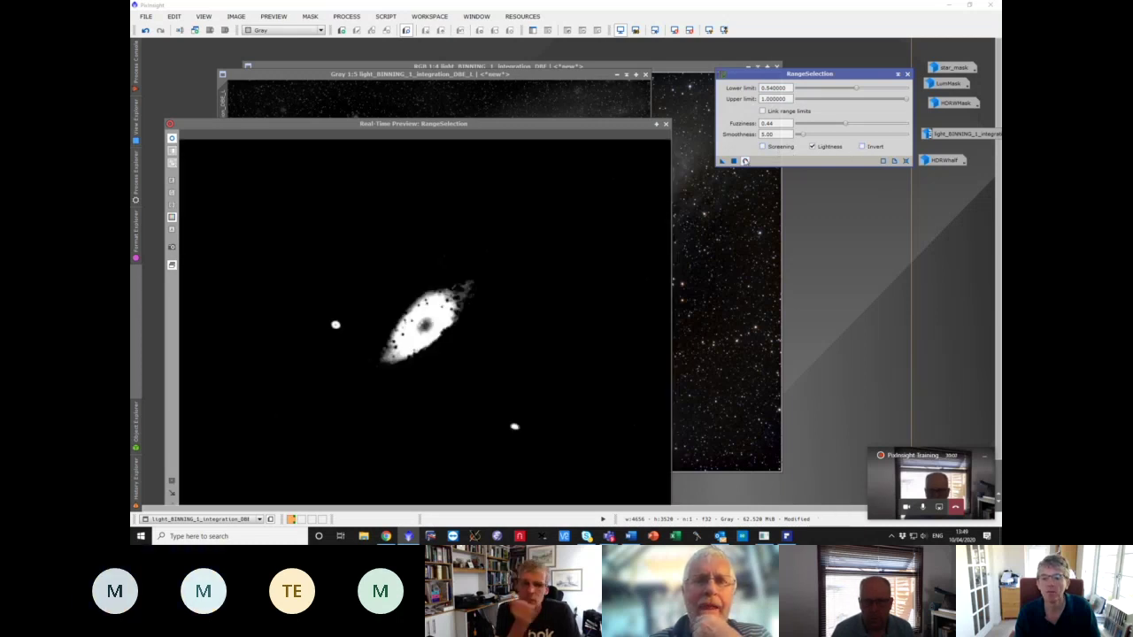
- Move the real-time preview off the lightness image to examine the star-subtracted galaxy, and close the preview
left_click_drag(503, 132, 494, 321)
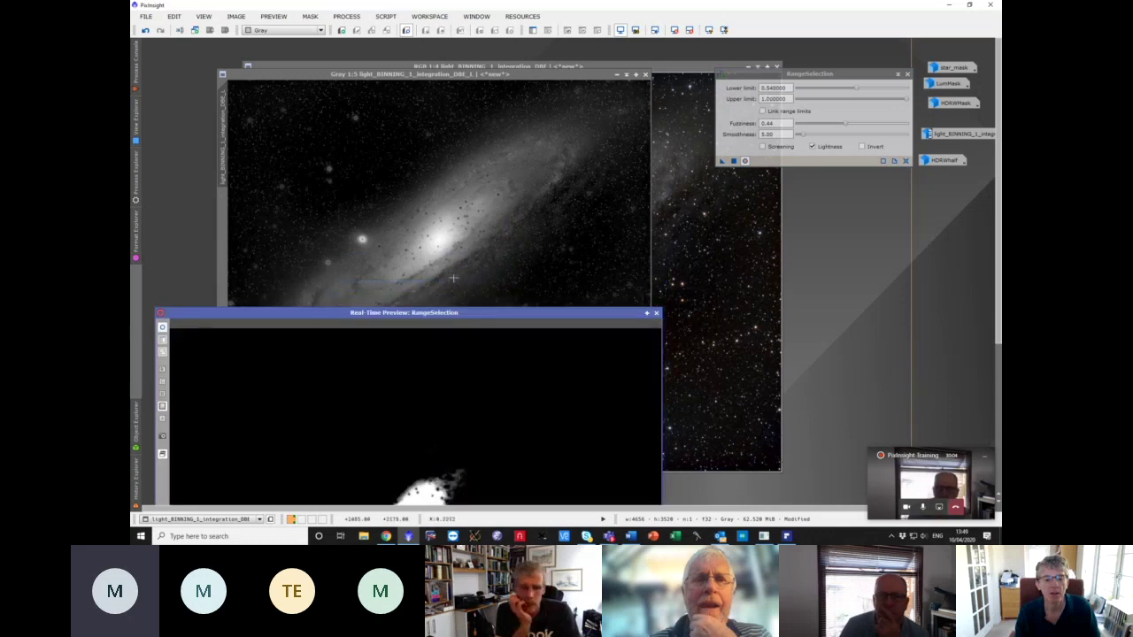
left_click(443, 76)
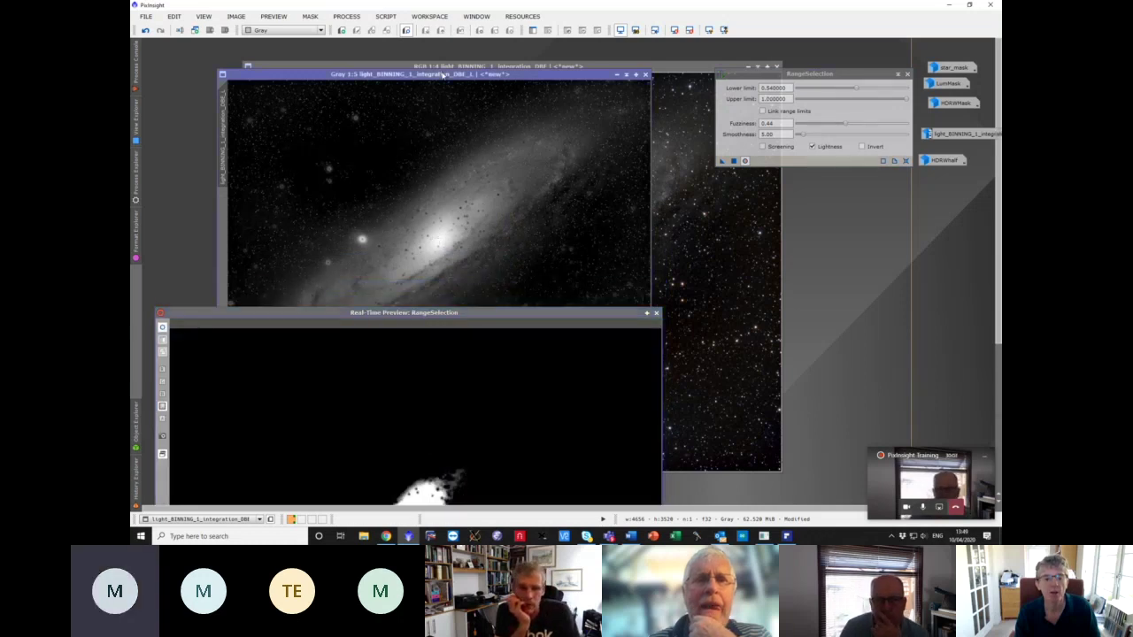
left_click_drag(475, 318, 476, 452)
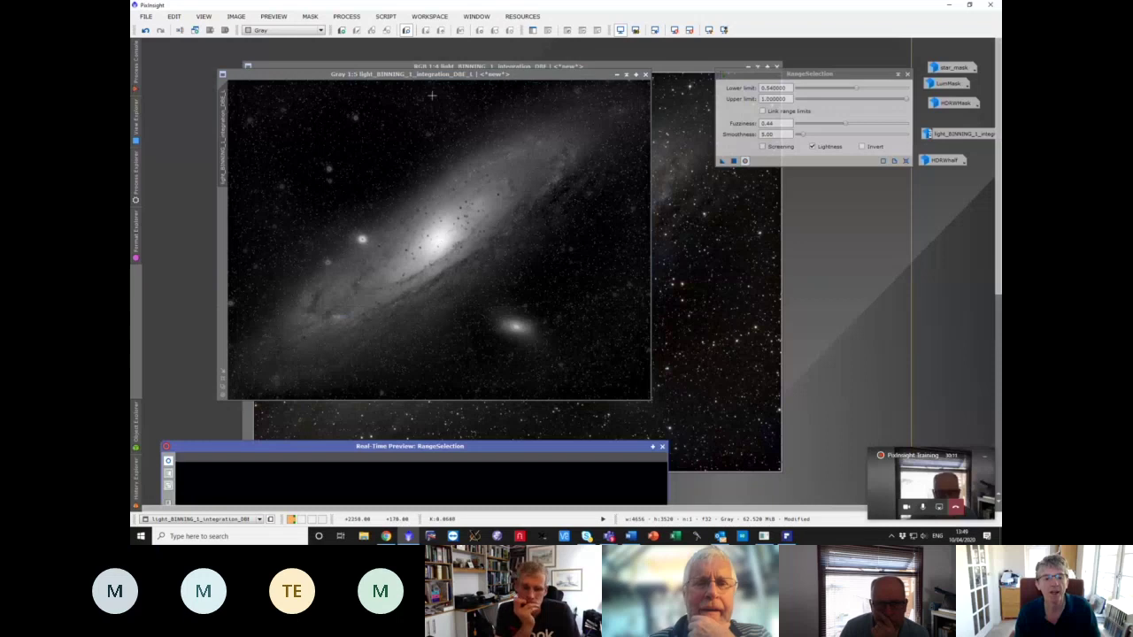
left_click_drag(439, 76, 439, 62)
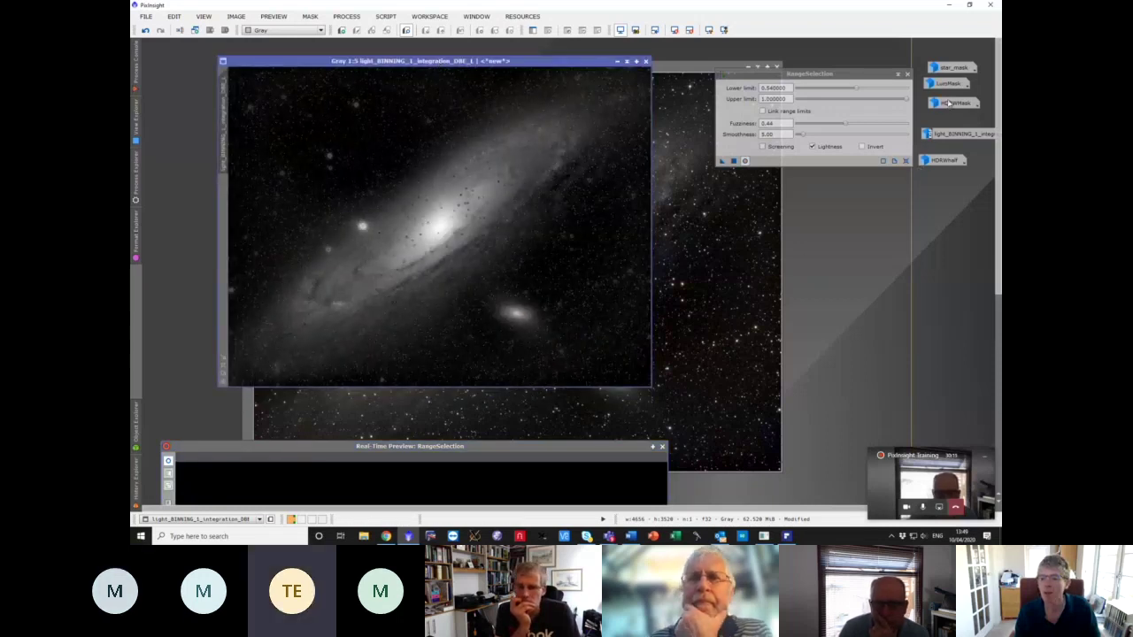
left_click(661, 446)
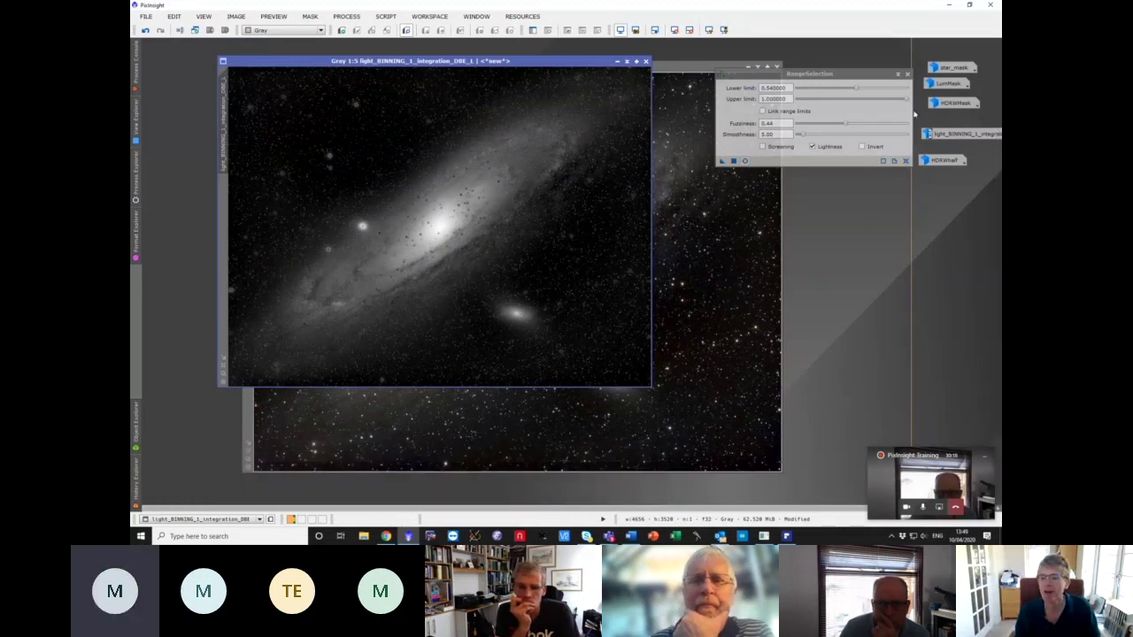
- Restore the minimized star_mask image and inspect its stars up close and in full view, with the lightness image moved aside
double_click(949, 67)
left_click_drag(752, 64, 451, 89)
key("ctrl+1")
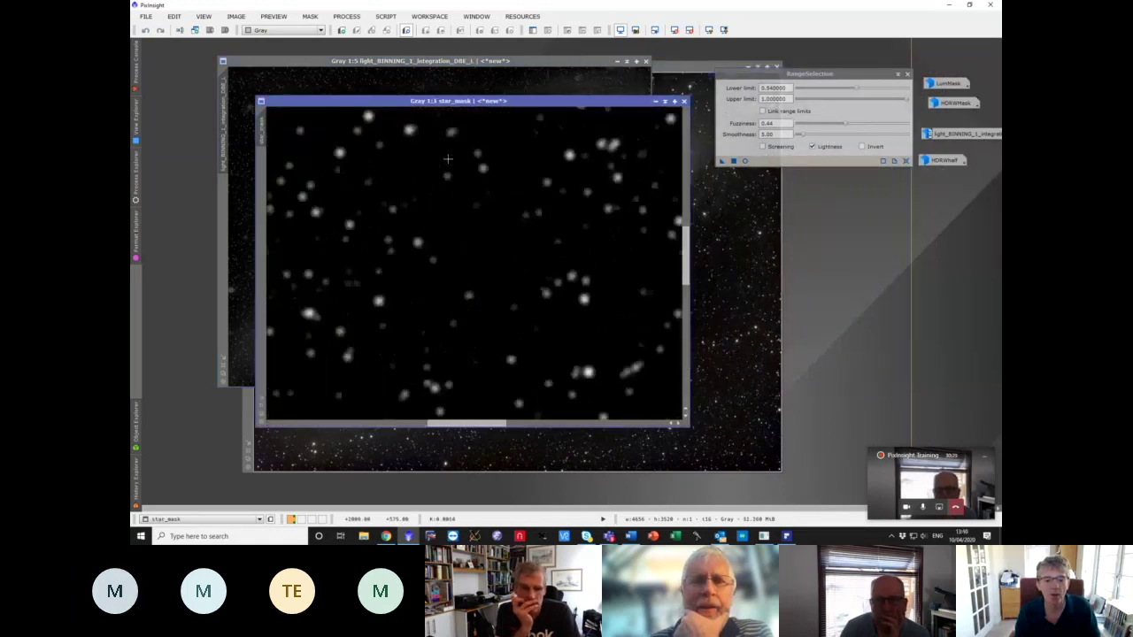
left_click(464, 79)
left_click_drag(463, 78, 556, 178)
left_click(535, 135)
scroll(535, 136, "down", 3)
scroll(533, 134, "up", 1)
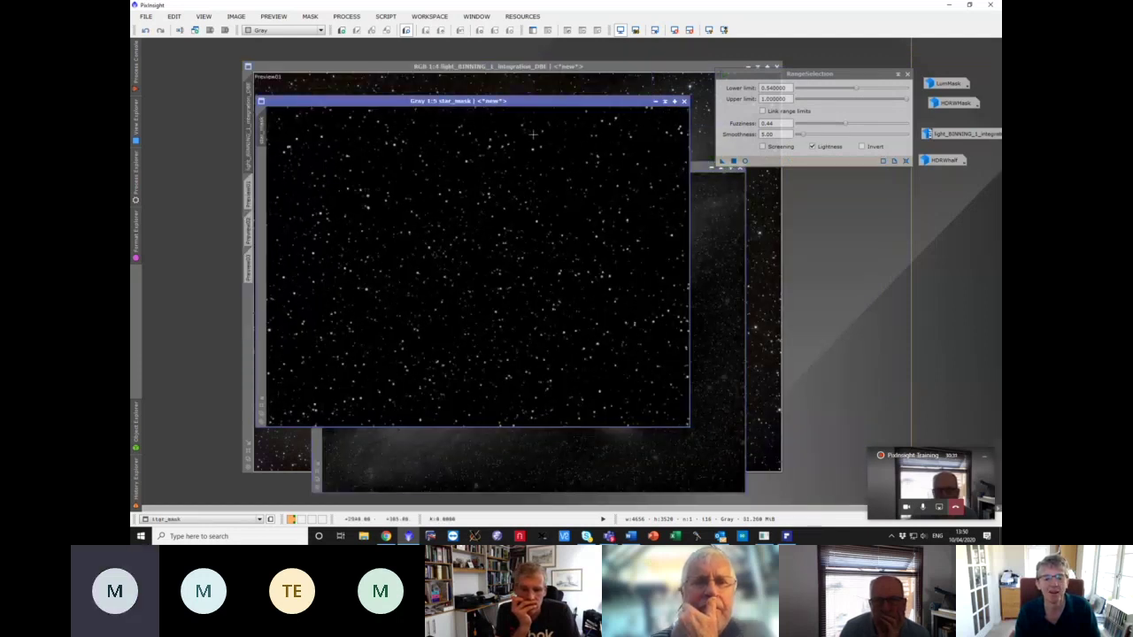
- Apply star_mask as a mask to the lightness image and invert it so the stars are protected
left_click_drag(504, 105, 800, 171)
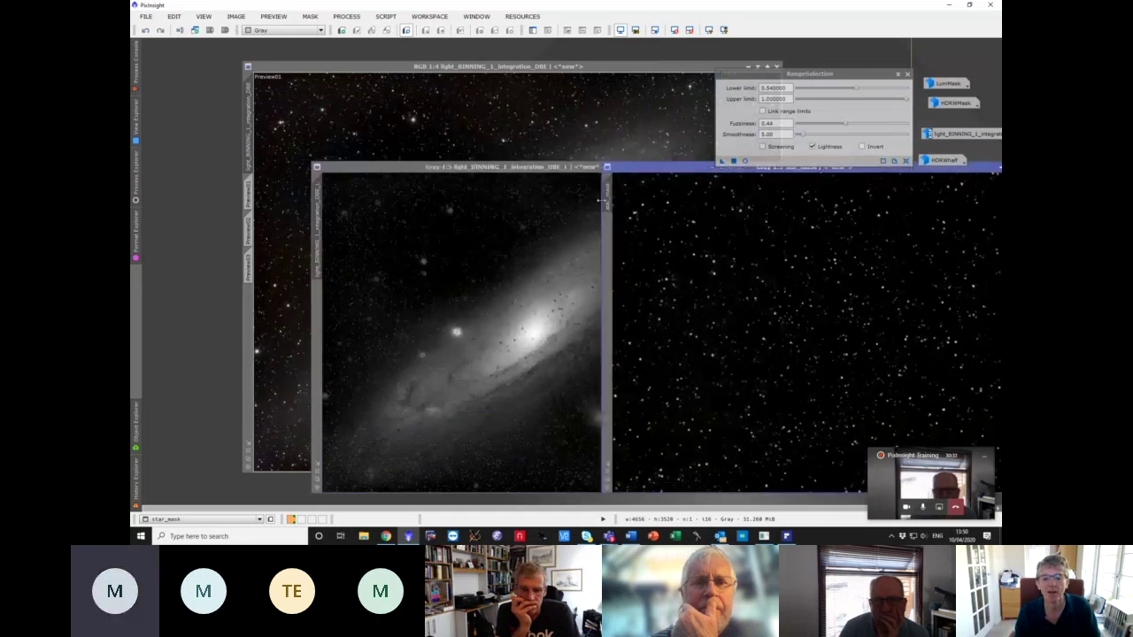
left_click_drag(324, 293, 323, 293)
left_click_drag(479, 167, 443, 66)
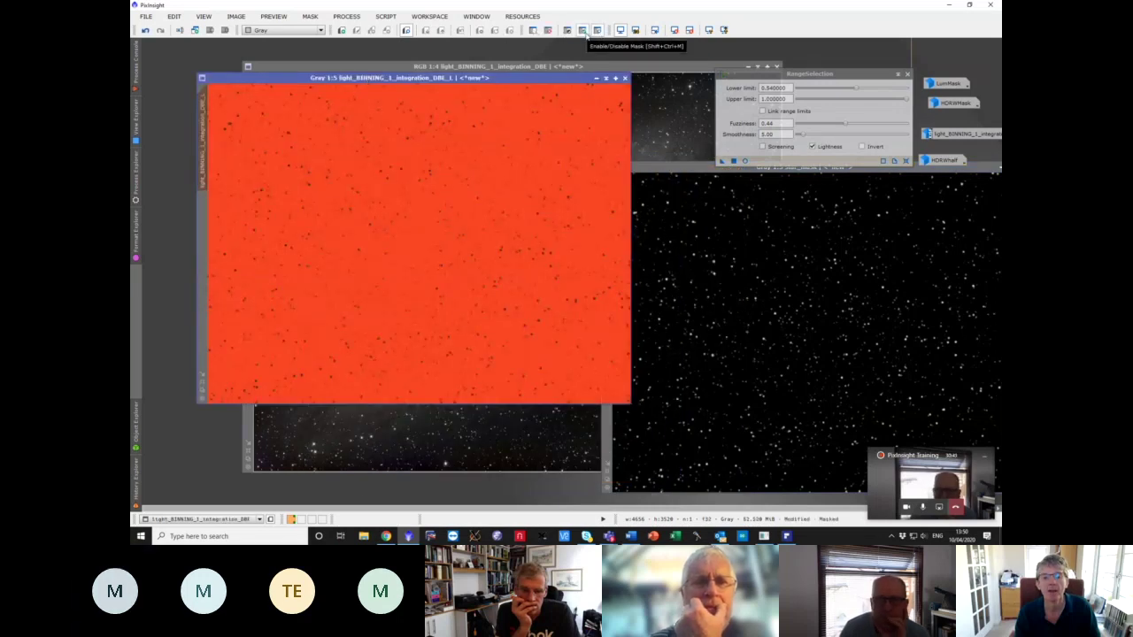
left_click(567, 31)
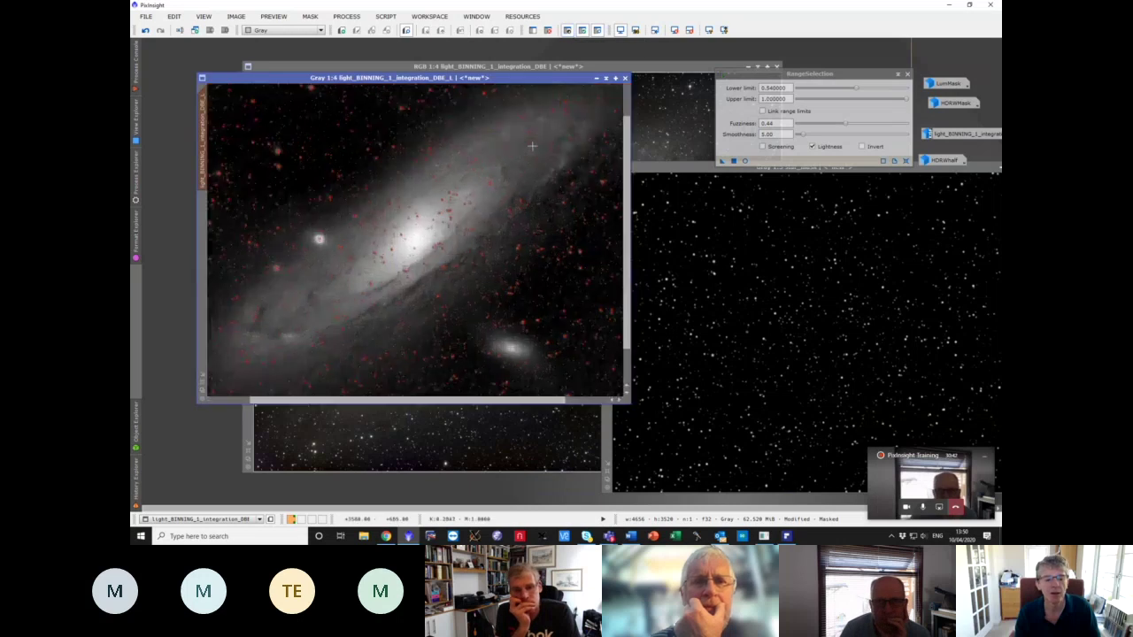
- Compare the galaxy core in the masked lightness image with star_mask side by side, matching the zoom and position of both views
scroll(531, 146, "up", 6)
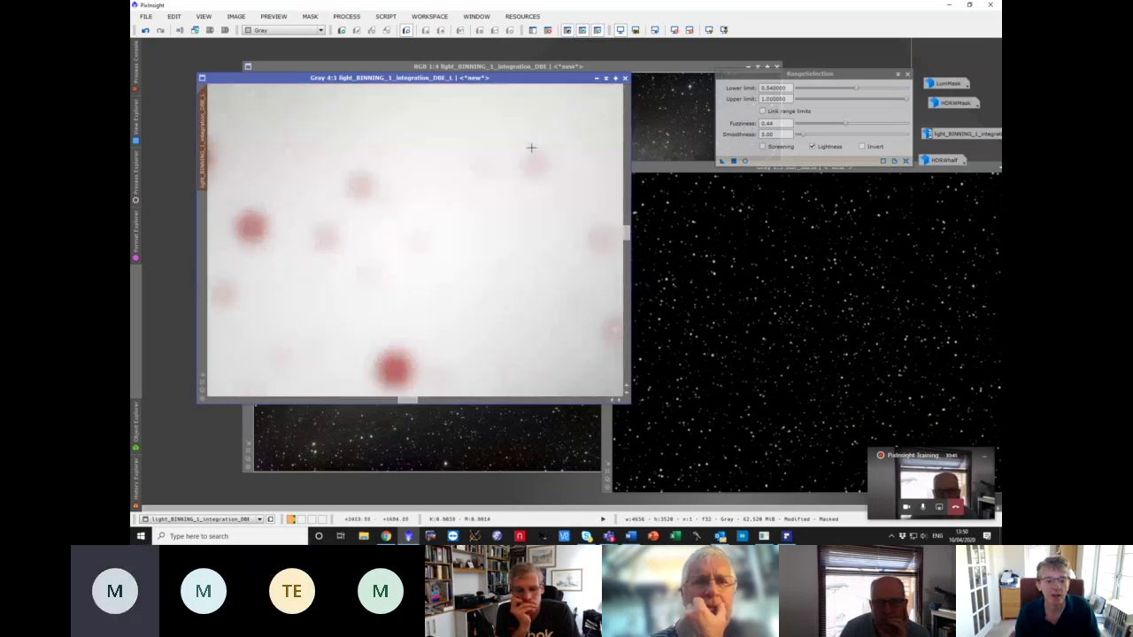
scroll(529, 151, "up", 2)
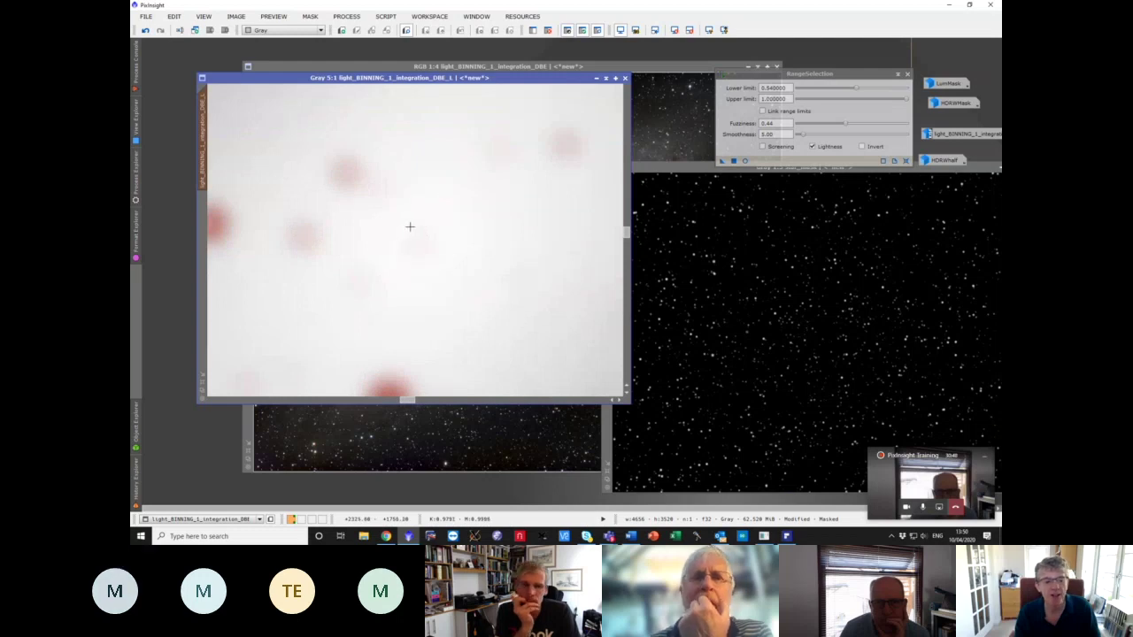
scroll(430, 236, "down", 2)
scroll(430, 236, "down", 3)
scroll(430, 236, "up", 4)
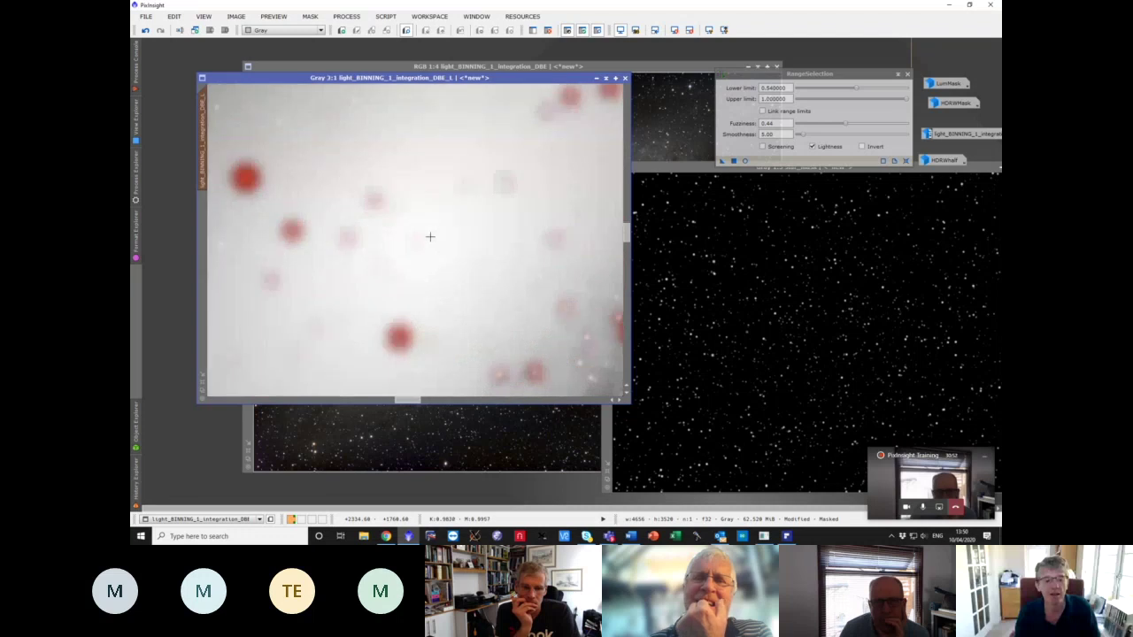
scroll(430, 237, "up", 1)
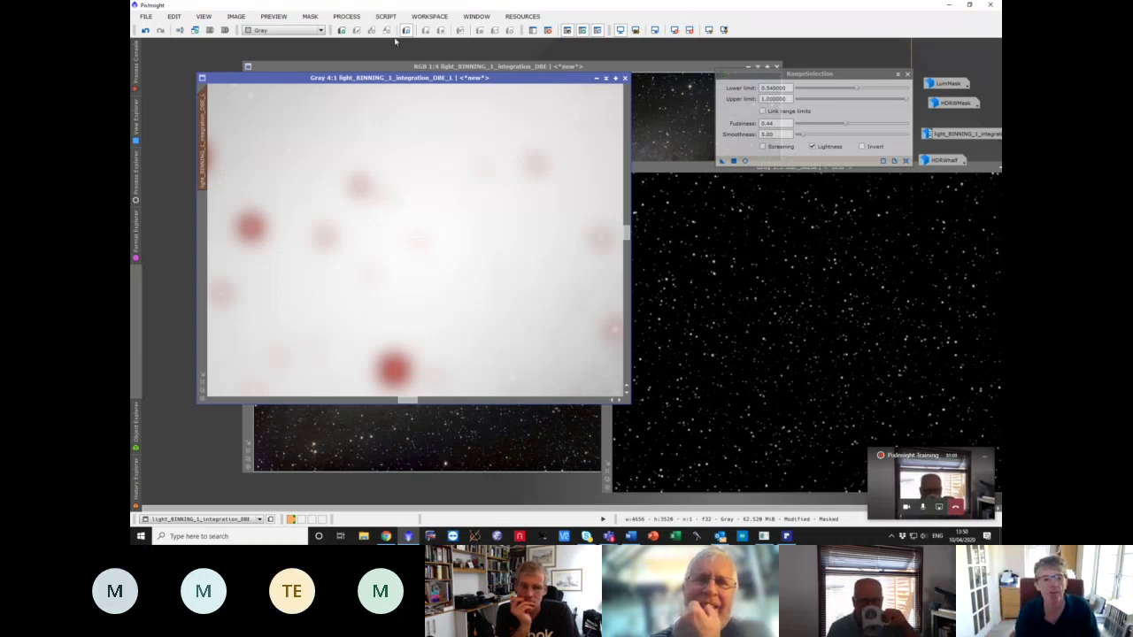
left_click(708, 167)
left_click(732, 160)
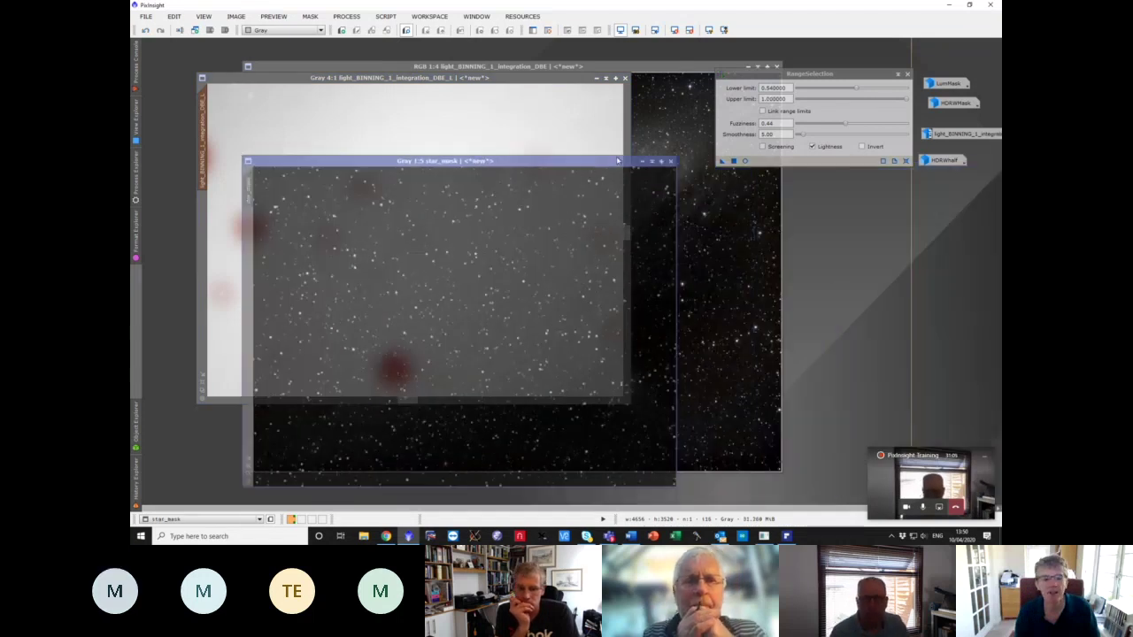
left_click_drag(426, 80, 840, 152)
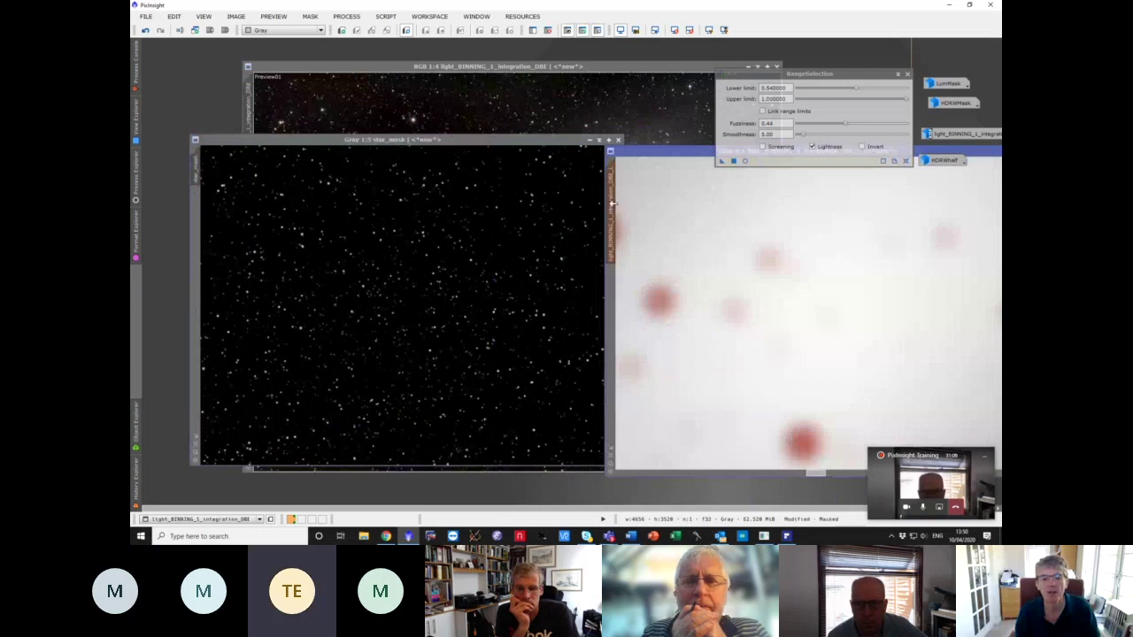
mouse_move(611, 202)
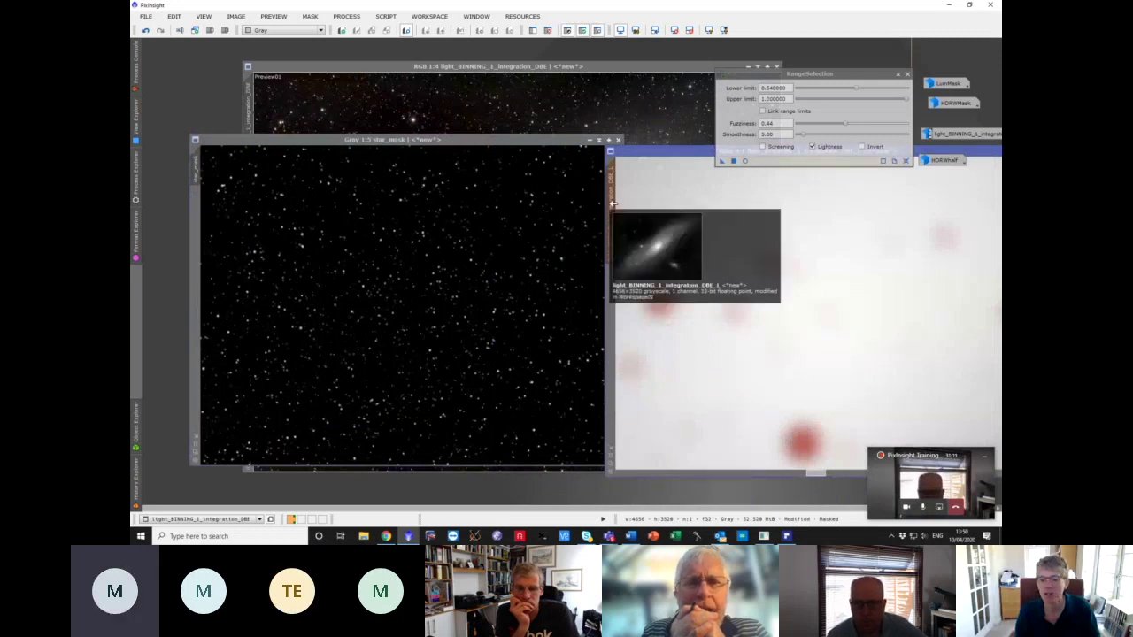
left_click_drag(619, 217, 199, 173)
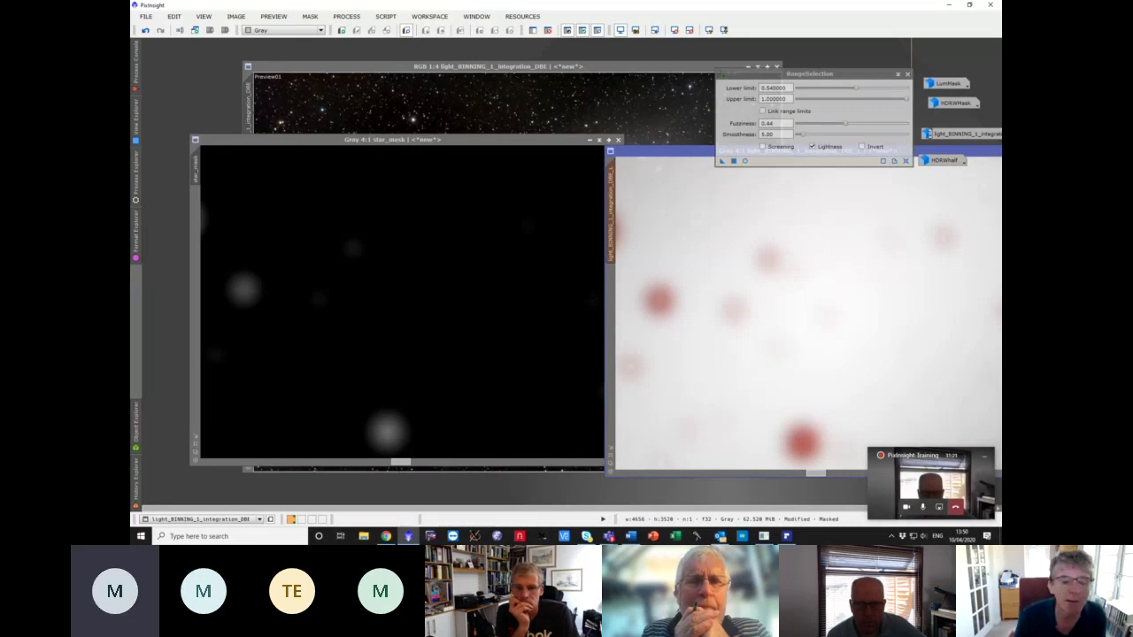
- Auto-stretch the screen display of the lightness image and star_mask, and examine the mask's faint stars over the galaxy core
left_click(709, 31)
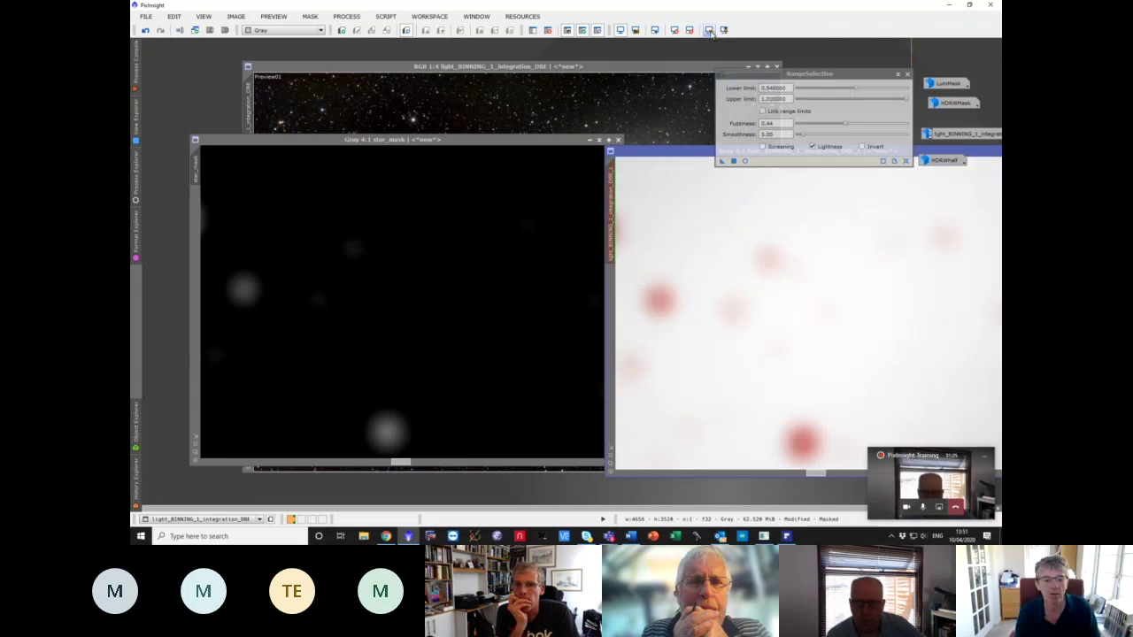
left_click(724, 30)
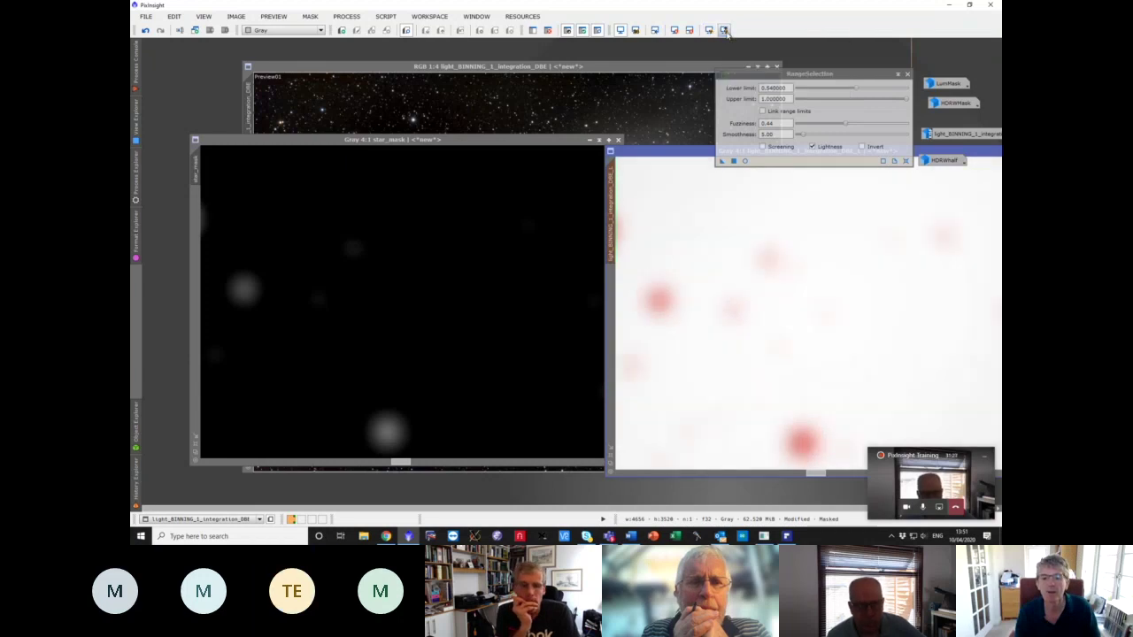
left_click(520, 145)
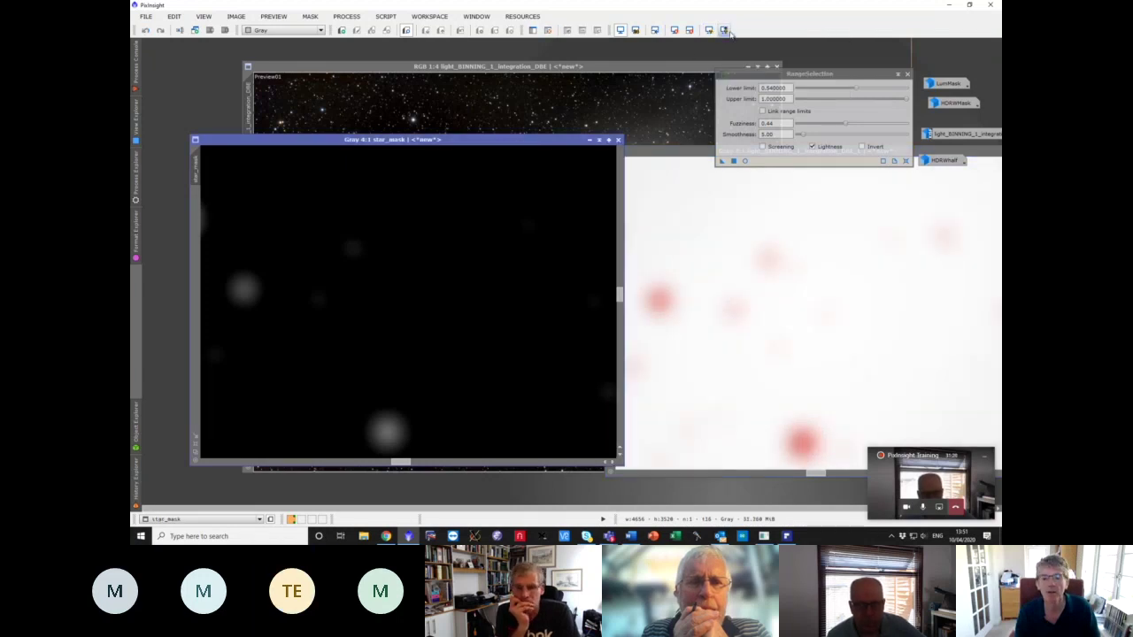
left_click(726, 31)
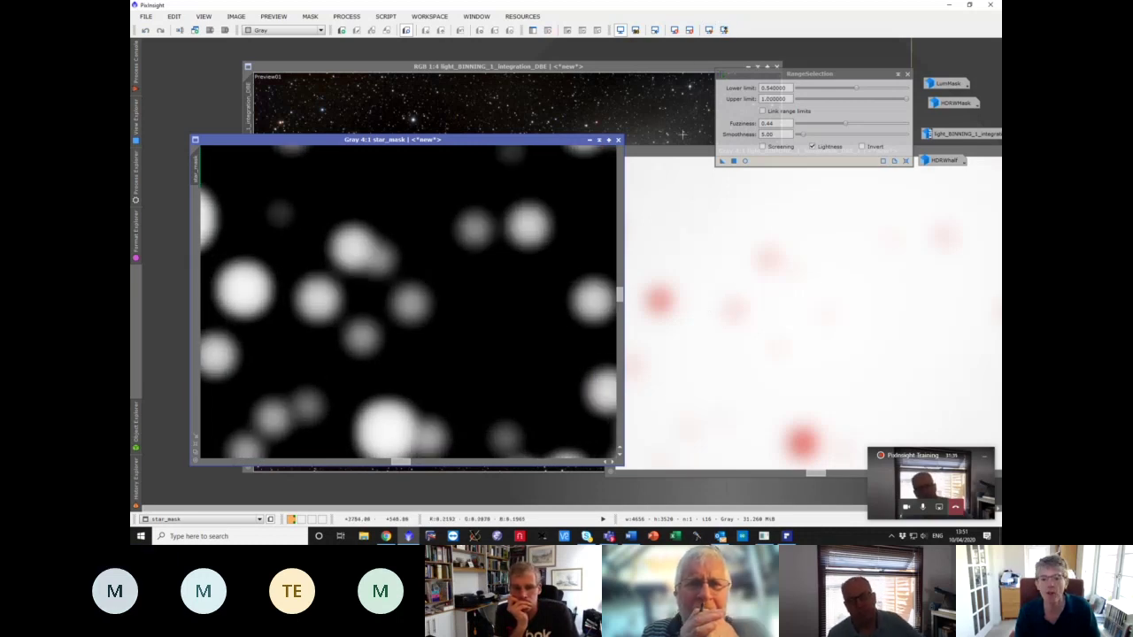
left_click(689, 30)
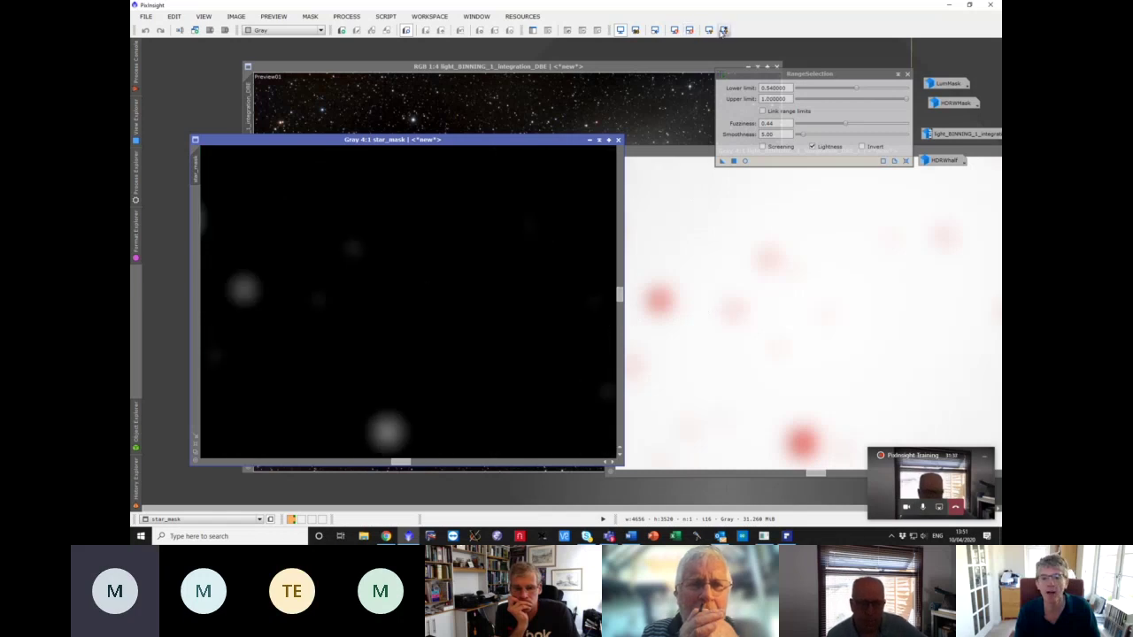
left_click(708, 30)
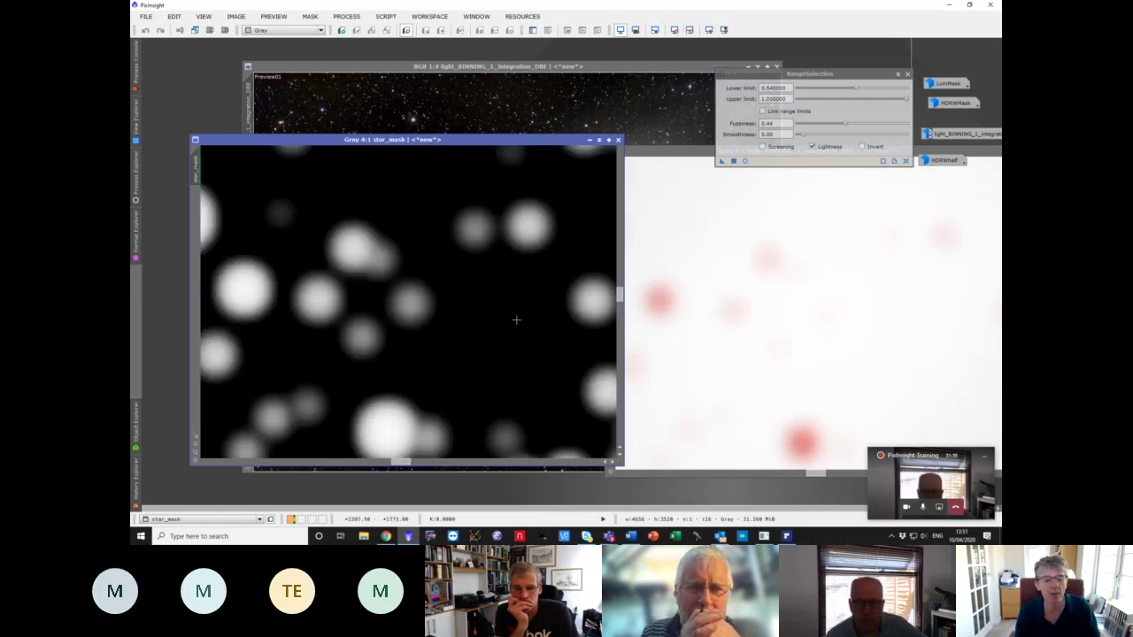
scroll(517, 318, "down", 4)
scroll(516, 319, "up", 4)
scroll(516, 320, "up", 2)
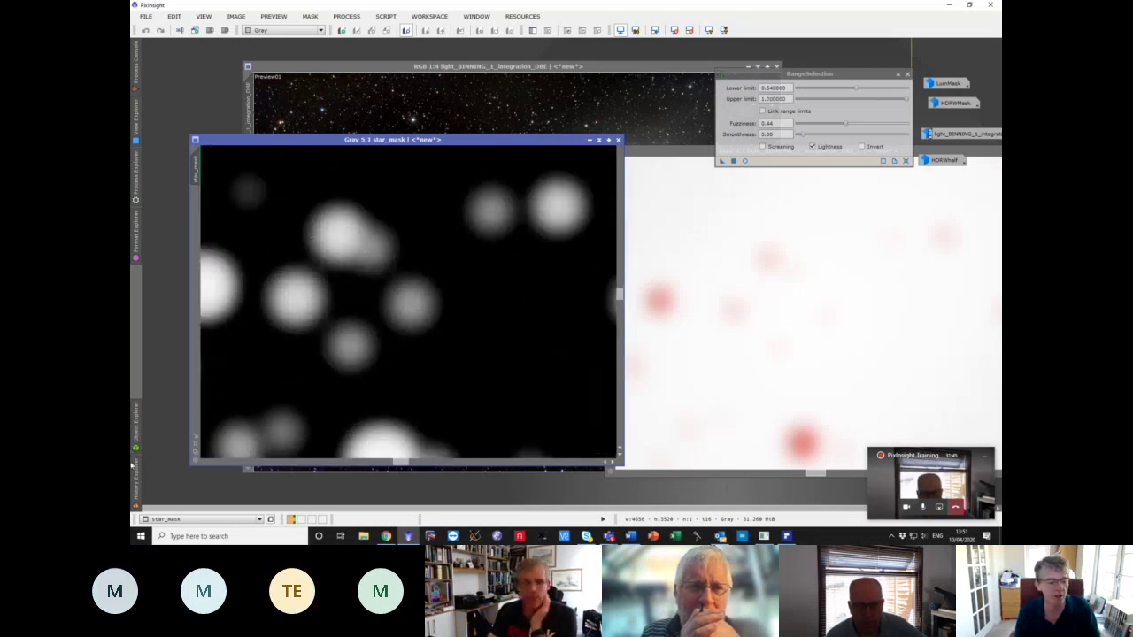
- Open the CloneStamp process and start a cloning session on star_mask
left_click(135, 485)
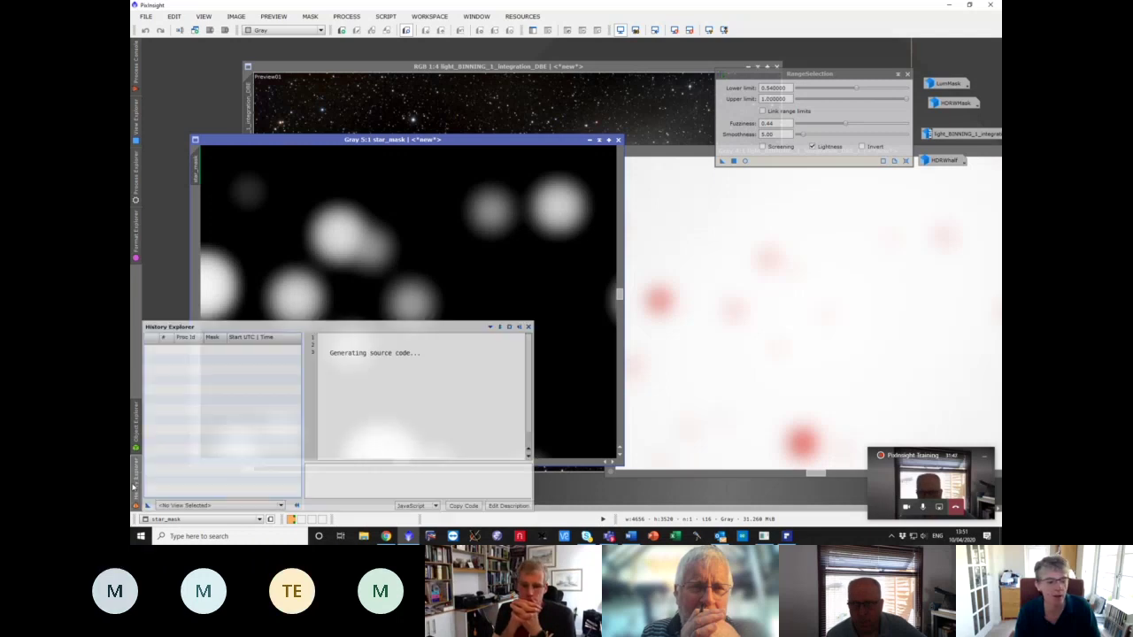
left_click(135, 172)
double_click(218, 429)
left_click(611, 201)
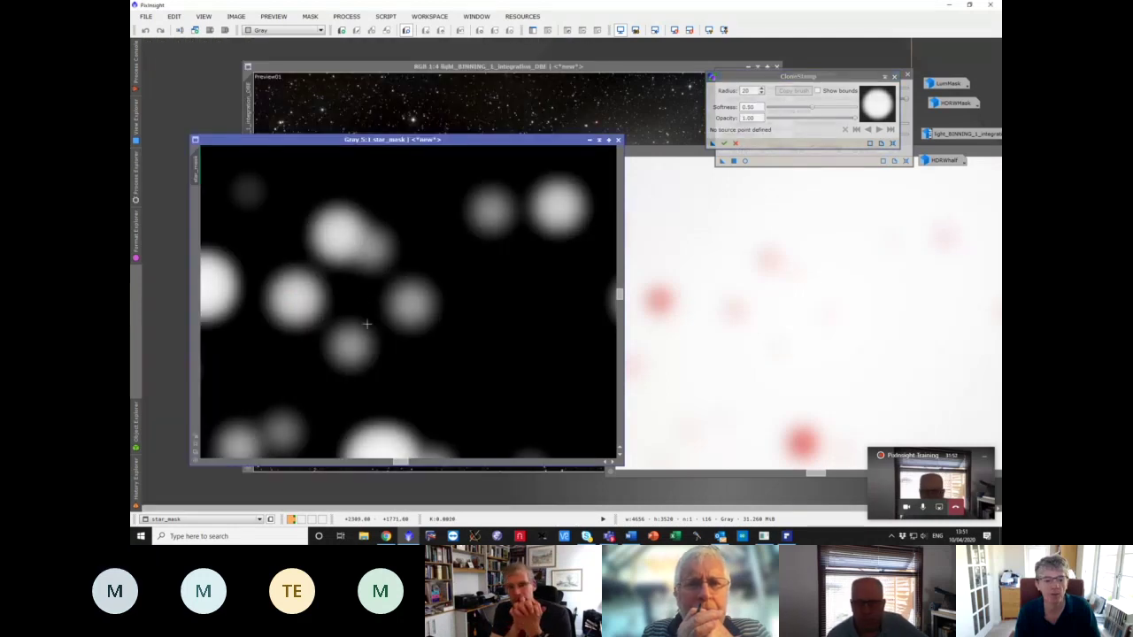
left_click(377, 295)
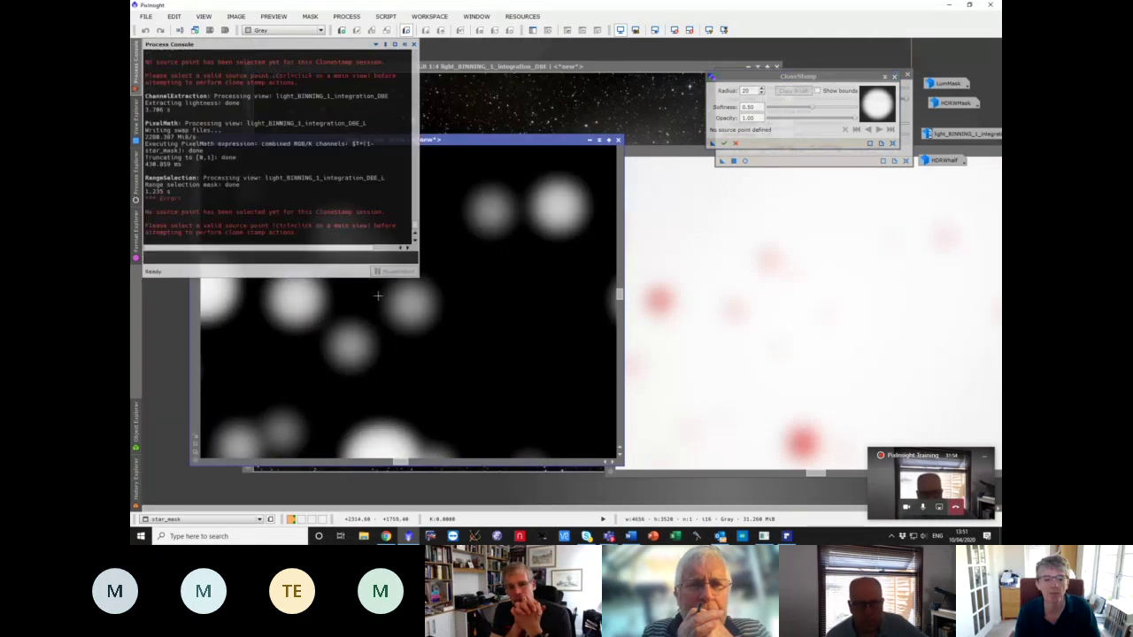
- Sample black background in star_mask and clone it at radius 20 over the cluster of stars around the galaxy core
left_click(537, 356, "ctrl")
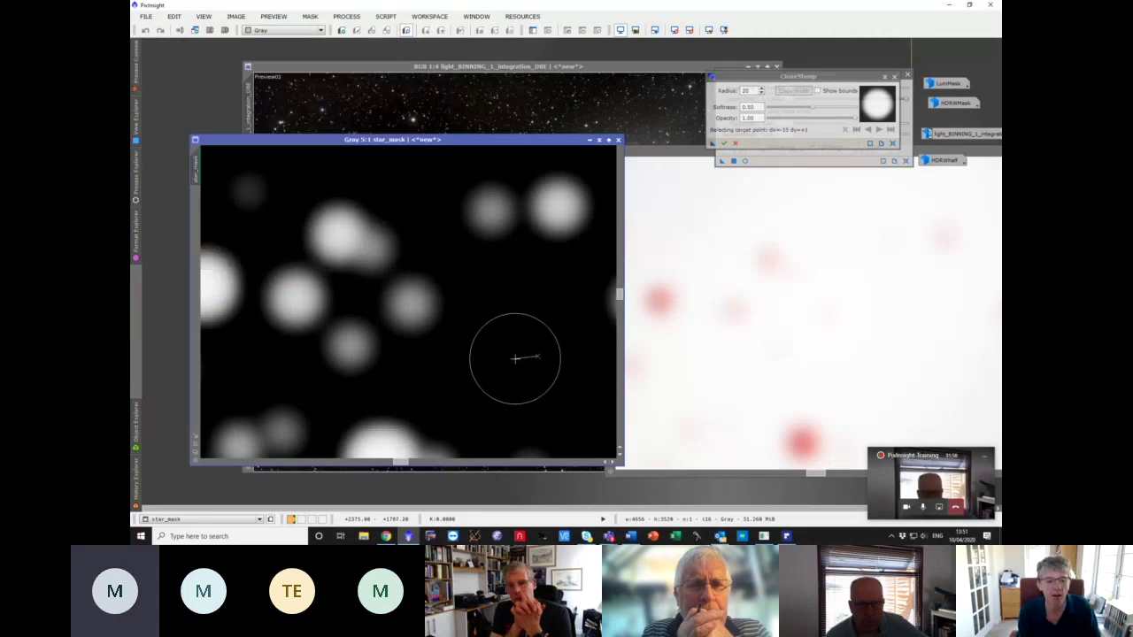
left_click(411, 324)
left_click(363, 246)
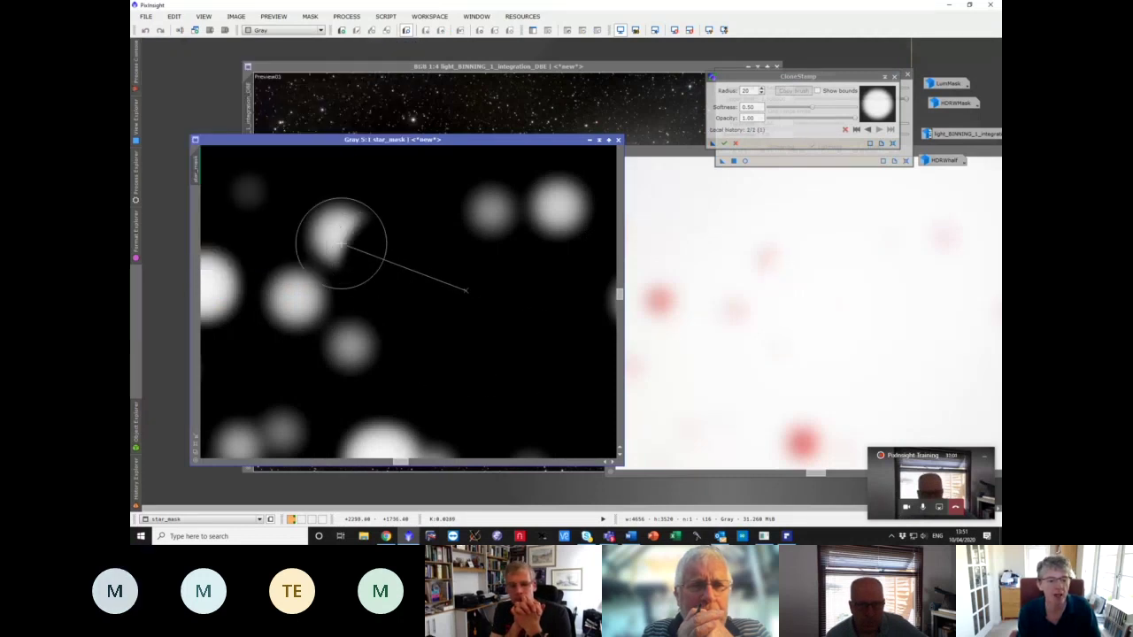
left_click(339, 242)
left_click(305, 264)
left_click(318, 219)
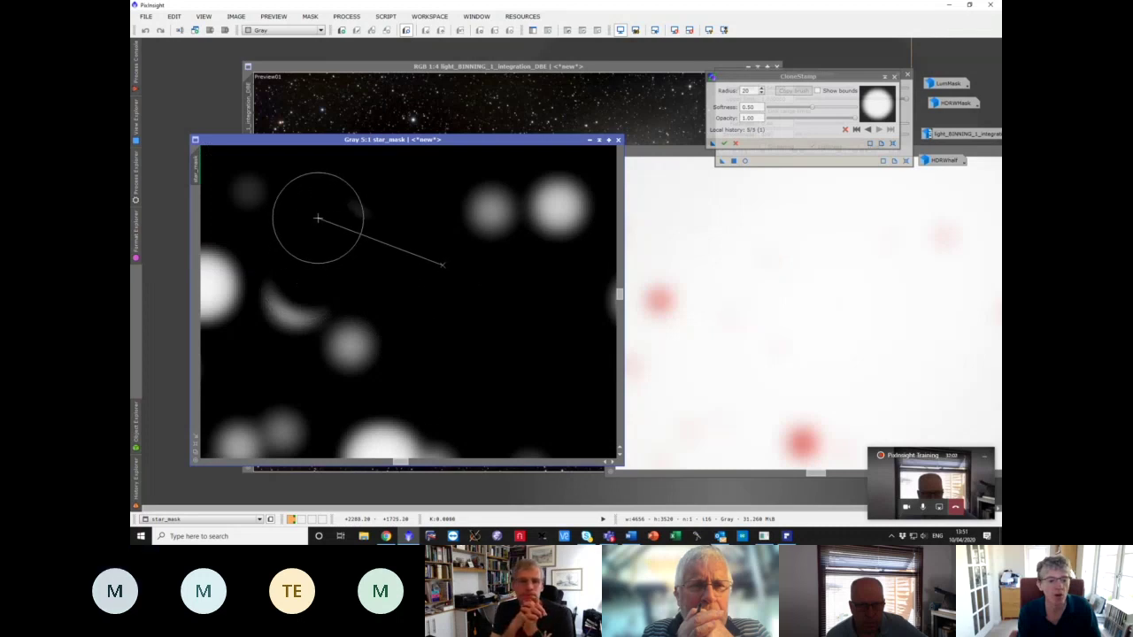
left_click(289, 310)
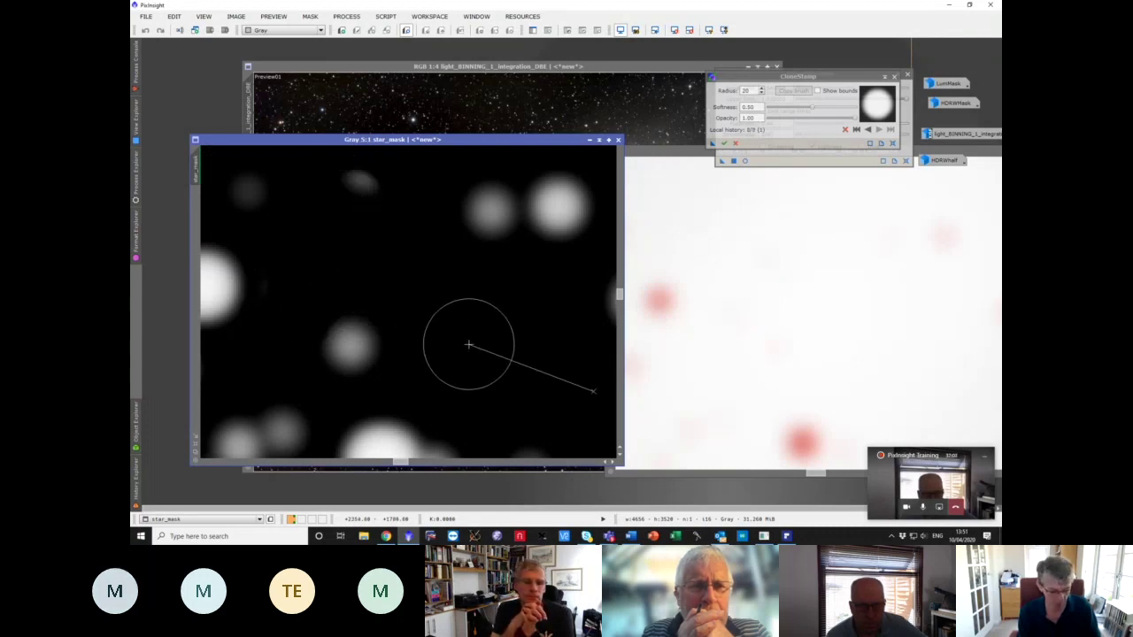
- Clone black background over the leftover fragment, the single star below the core and the neighbouring pair of stars beside it
left_click(448, 345)
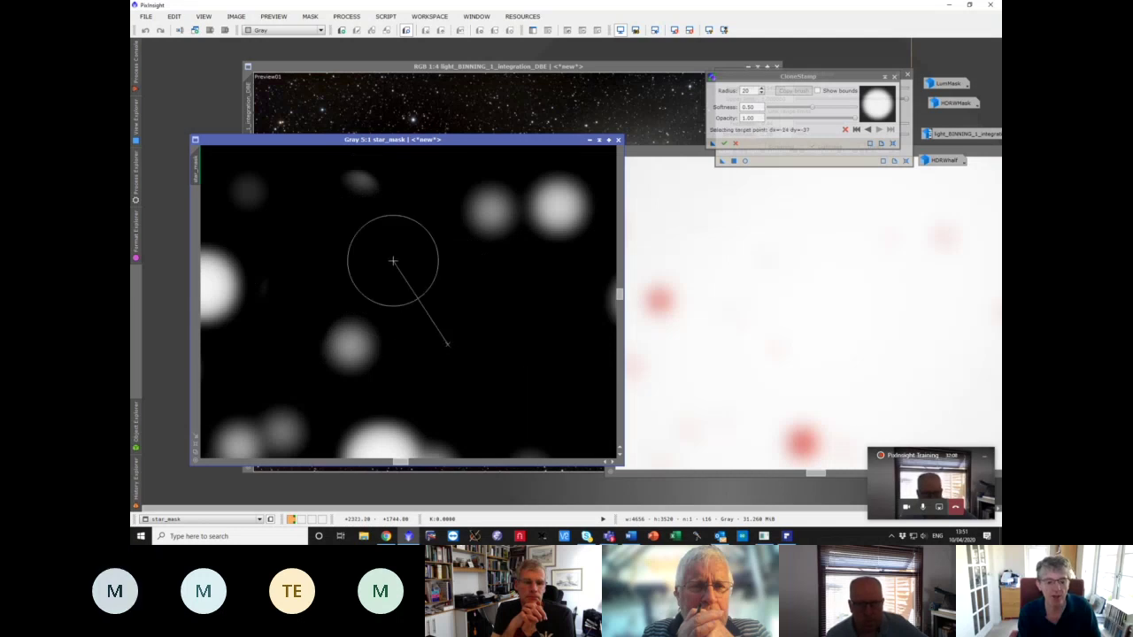
left_click(363, 192)
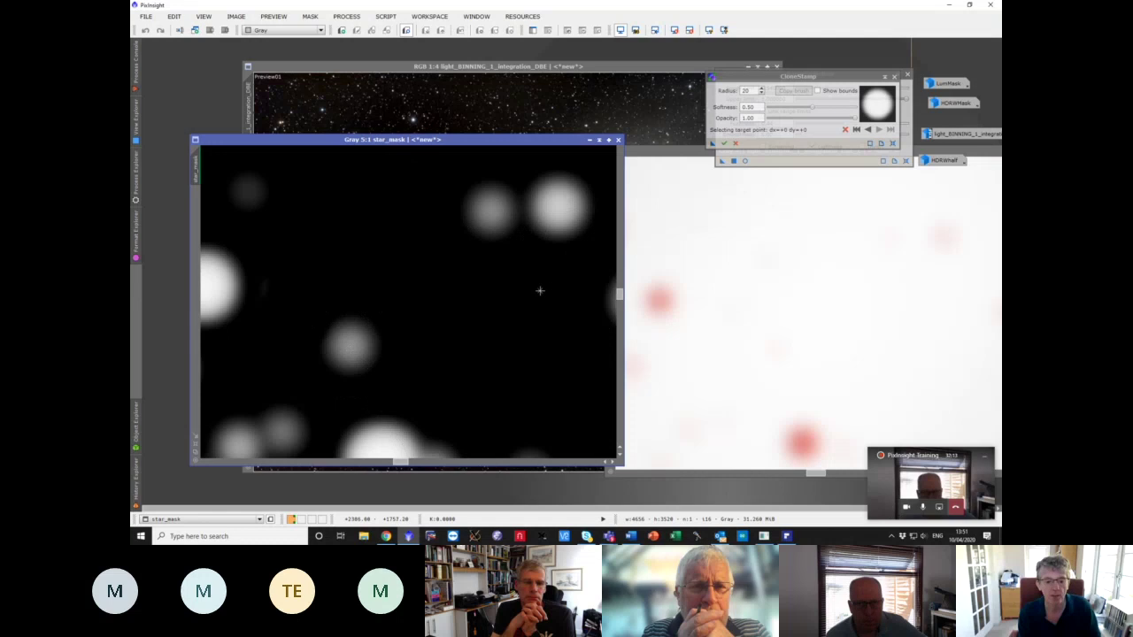
left_click(343, 343)
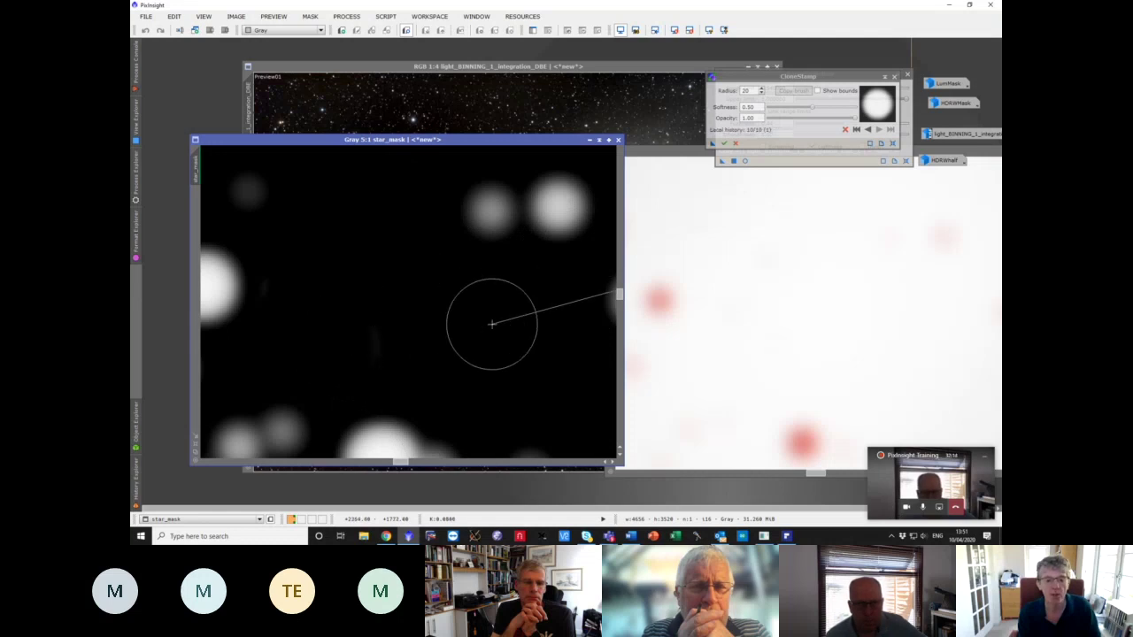
left_click(501, 357, "ctrl")
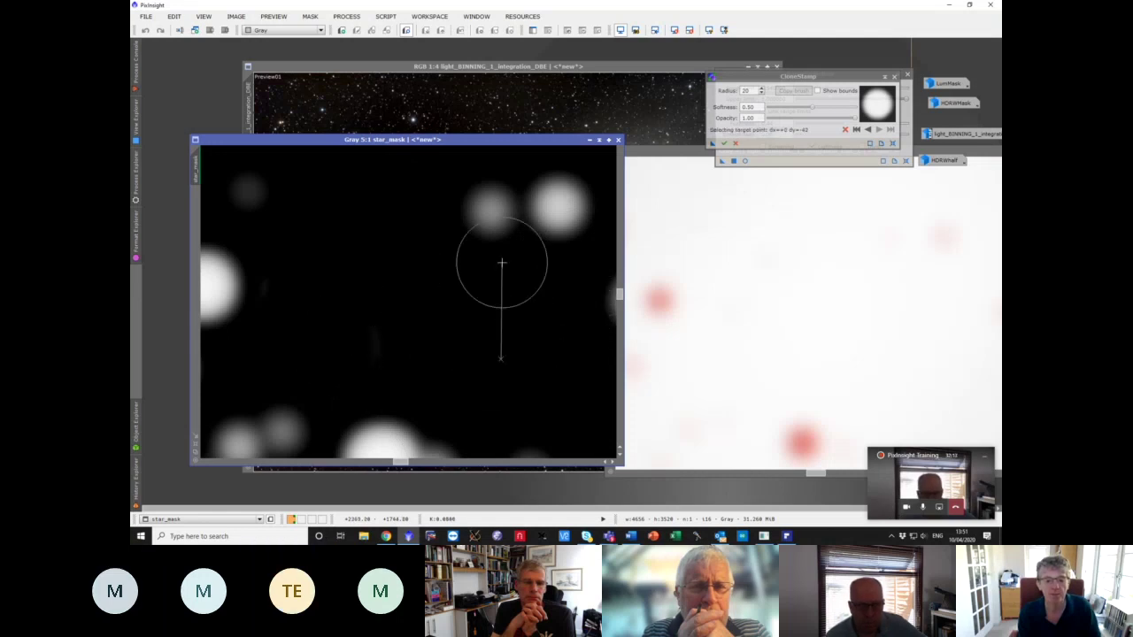
left_click(496, 204)
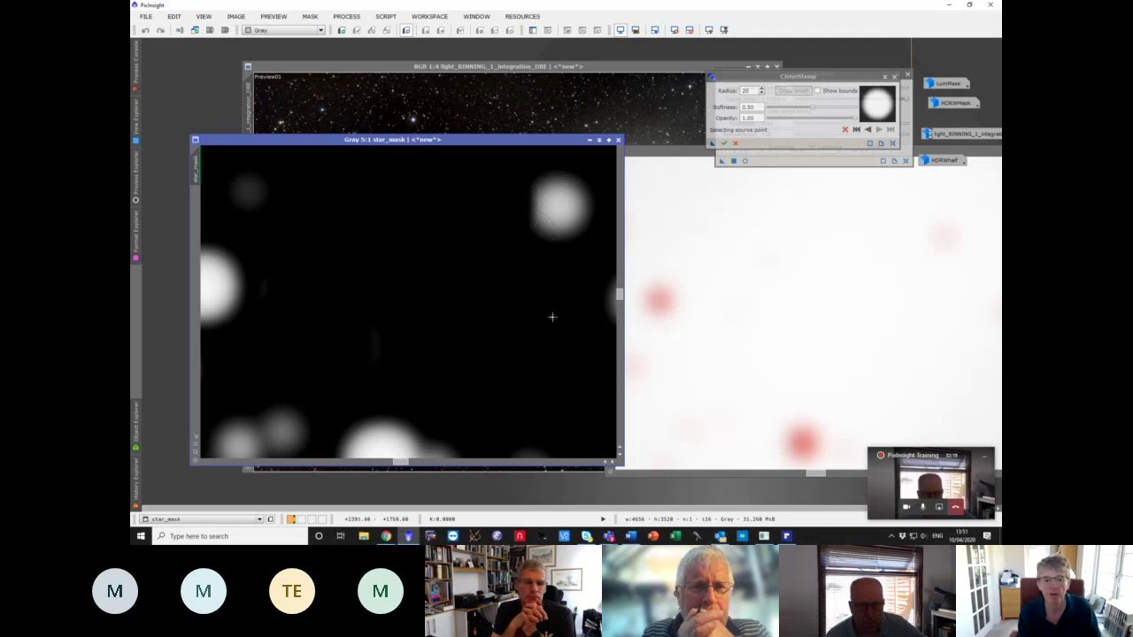
left_click(557, 199)
- Clone black background over the isolated star to the right of the cleared core area in star_mask
scroll(461, 320, "down", 3)
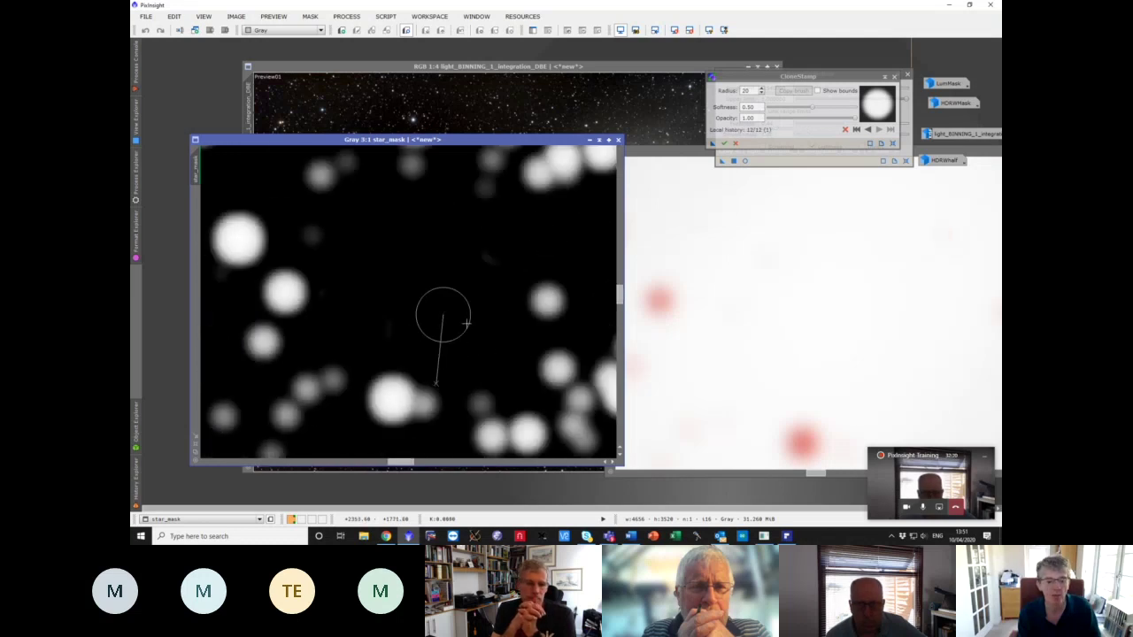
scroll(508, 318, "up", 1)
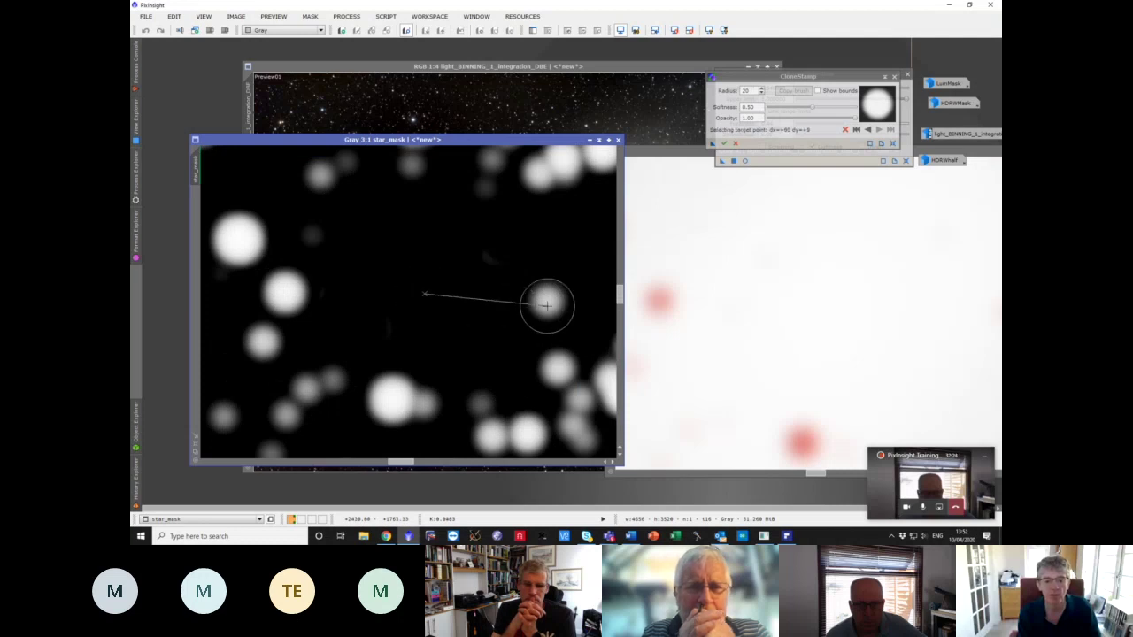
left_click(547, 305)
left_click(396, 296)
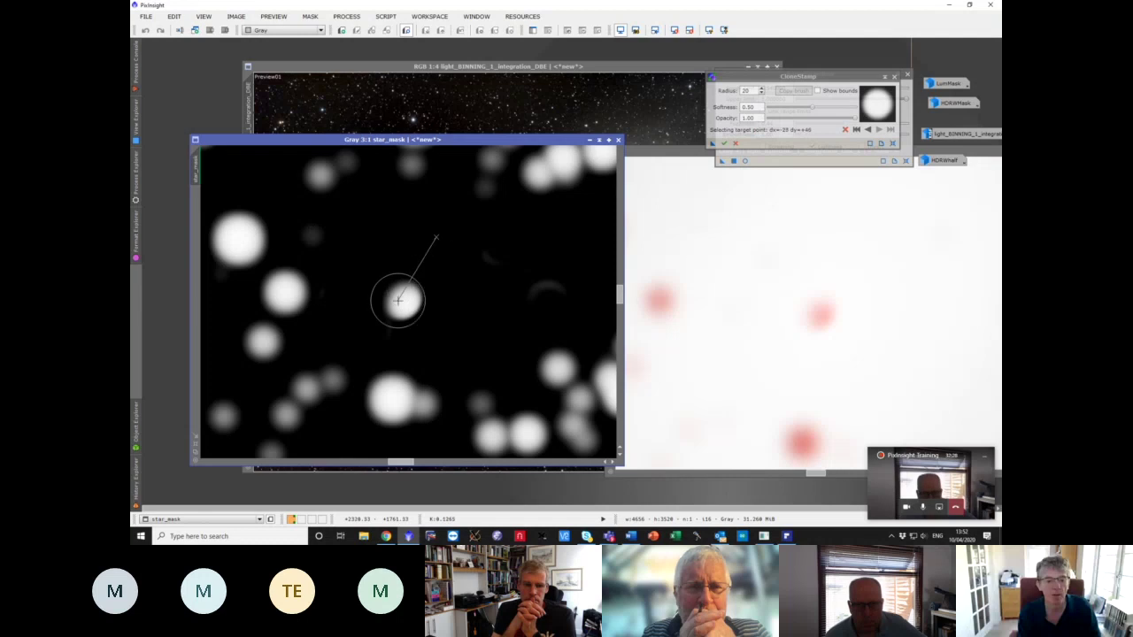
- Stamp out the stray star copy in the cleared core area and the leftover arc to its right using fresh background sources
left_click(394, 304)
left_click(401, 286)
left_click(407, 304)
left_click(411, 308)
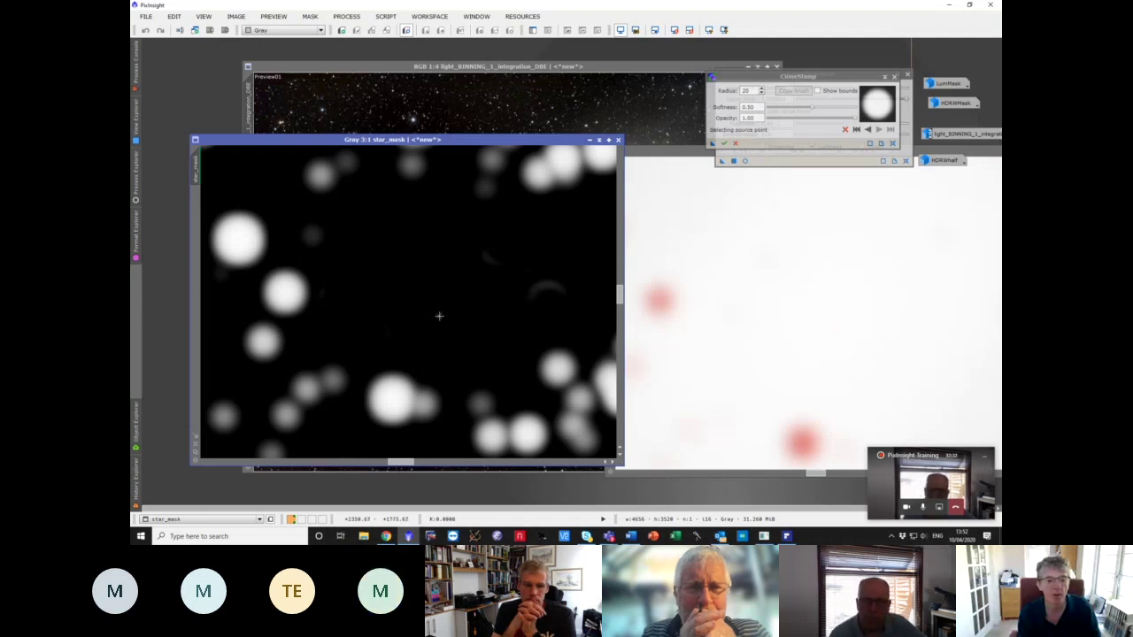
left_click(583, 217, "ctrl")
left_click(541, 287)
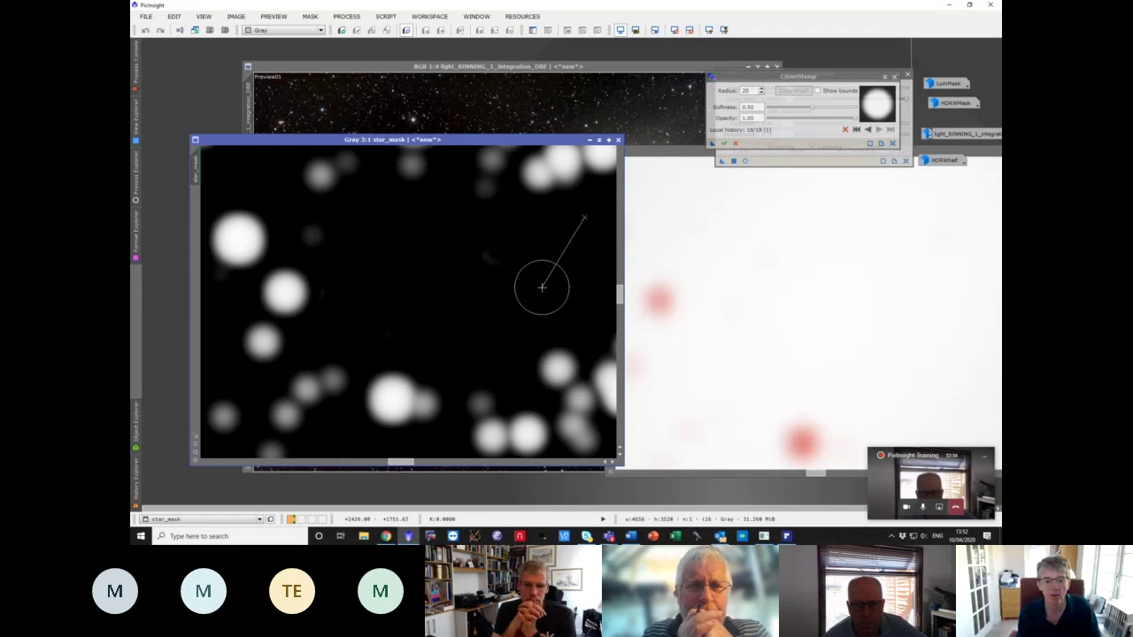
- Sample black background in star_mask and clone it over the two medium stars to the lower left of the cleared core area
left_click(410, 283, "ctrl")
left_click(284, 290)
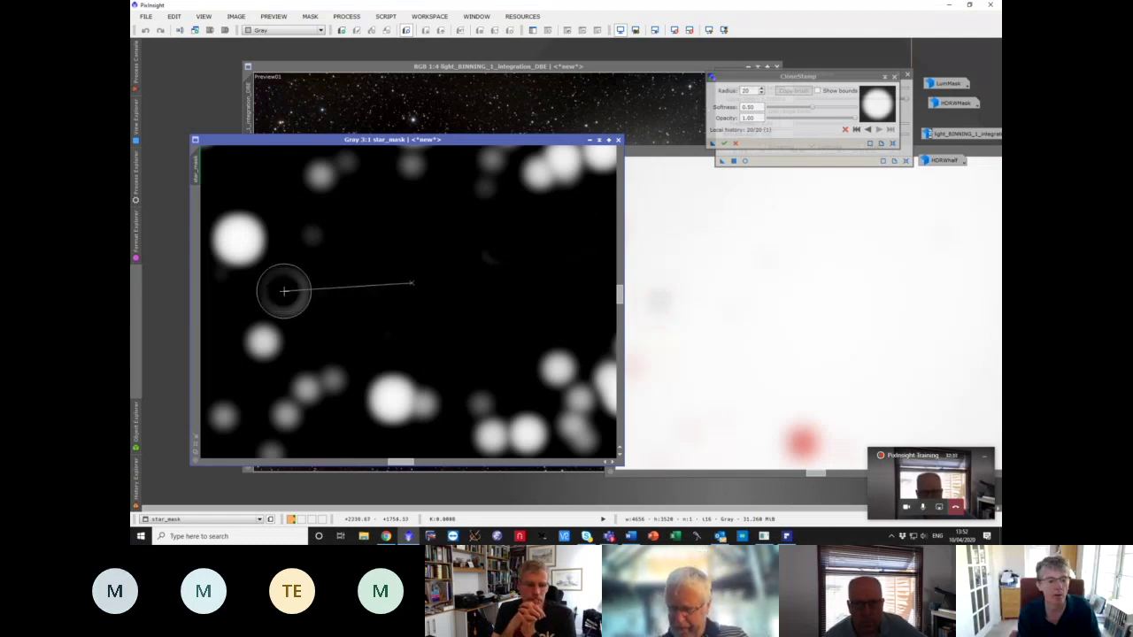
left_click(316, 306)
left_click(284, 284)
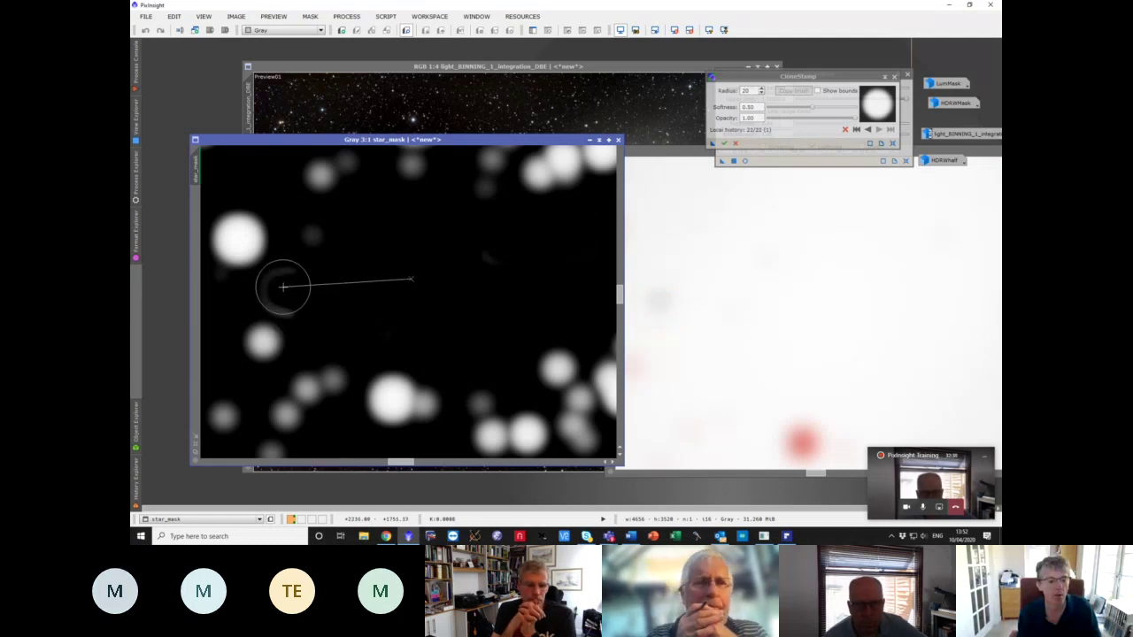
left_click(271, 309)
left_click(293, 310)
left_click(251, 334)
left_click(264, 352)
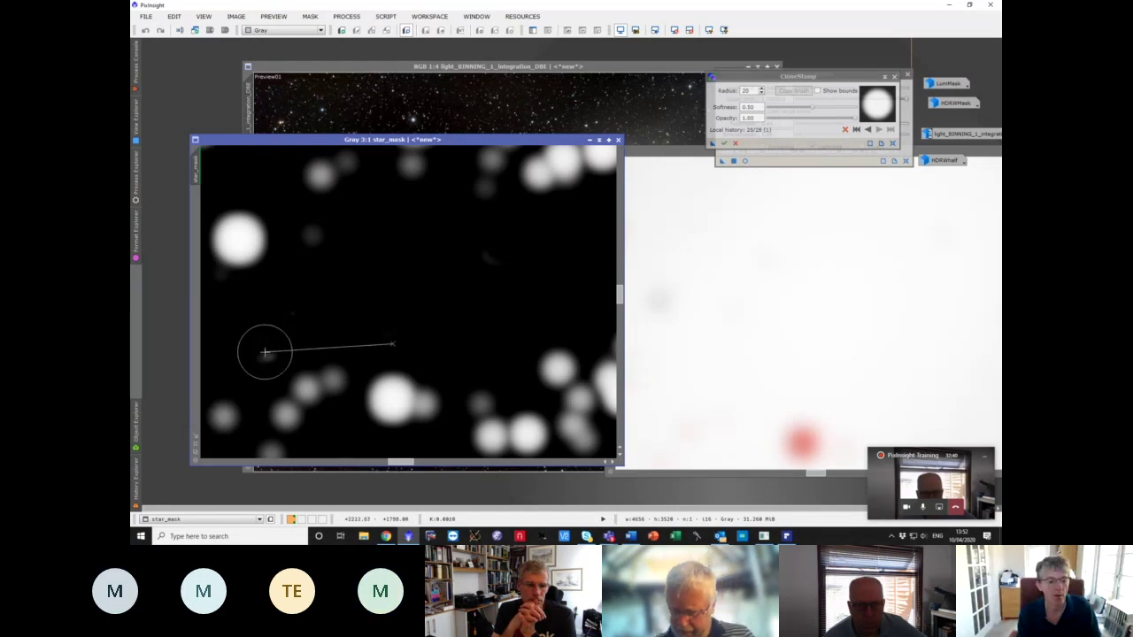
- Clone black background over the large bright star at the left of the cleared core area and the faint star beside it
left_click(261, 299)
left_click(245, 278)
left_click(238, 255)
left_click(233, 244)
left_click(232, 234)
left_click(232, 232)
left_click(254, 228)
left_click(260, 242)
left_click(278, 259)
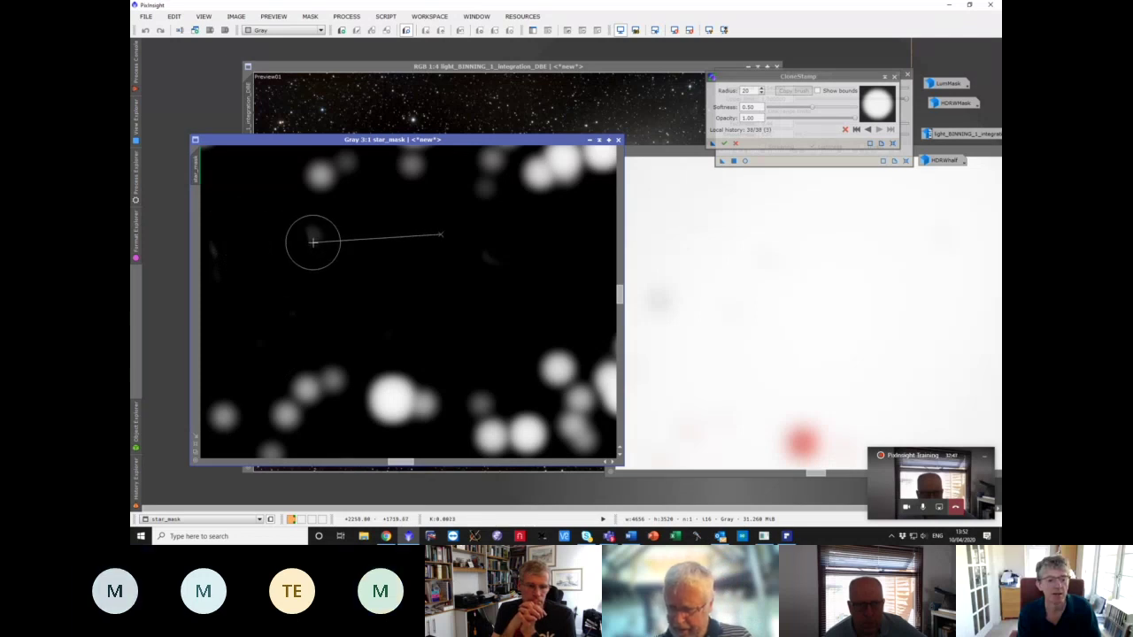
- Clone out the large bright star below the core, its attached neighbour and the arc-shaped leftovers, using a black source from the cleared core area
key("ctrl")
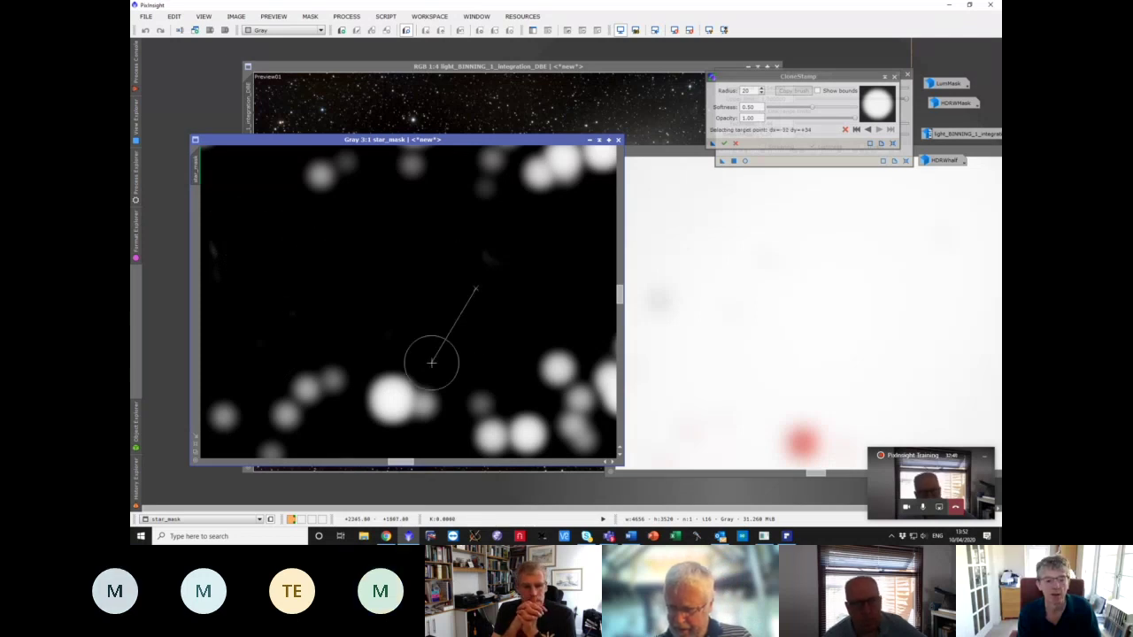
left_click(394, 397)
key("ctrl")
left_click(402, 407)
left_click(439, 260, "ctrl")
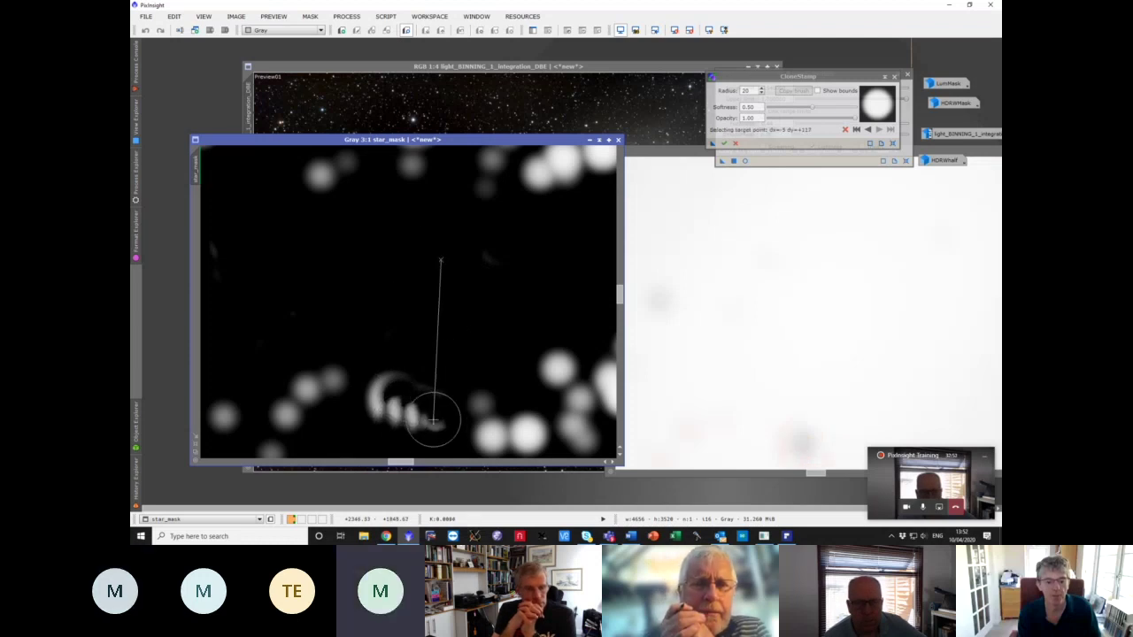
left_click(382, 411)
left_click(381, 389)
left_click(409, 404)
left_click(455, 397)
- Clone black background over the overlapping star pair at the lower left of the core and the single star beneath it
left_click(329, 385)
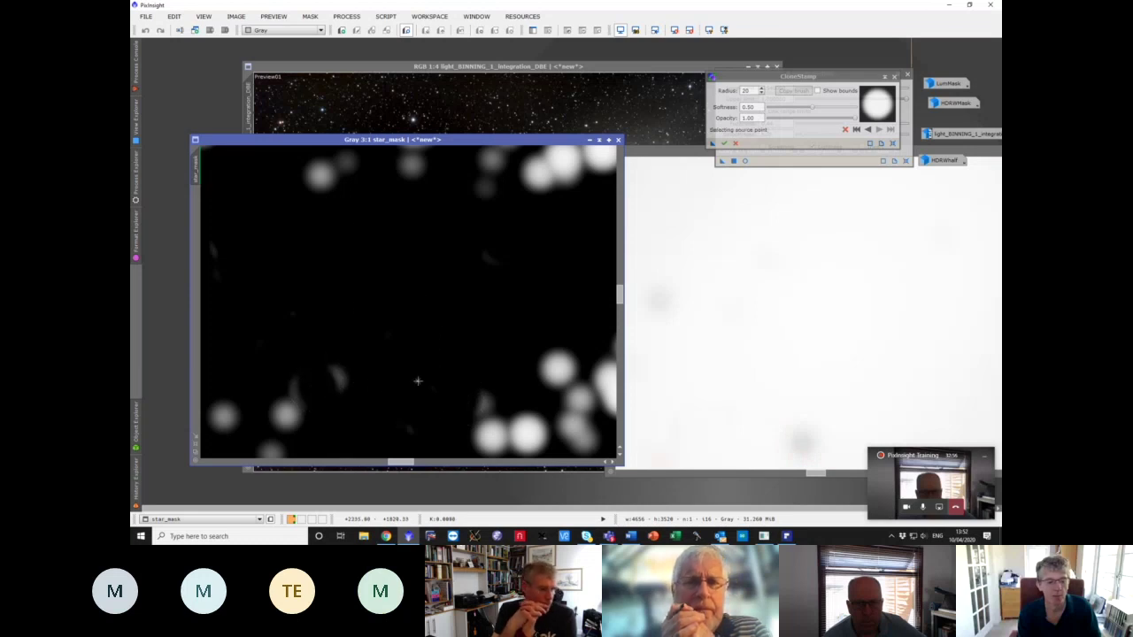
left_click(412, 380, "ctrl")
left_click_drag(350, 380, 289, 407)
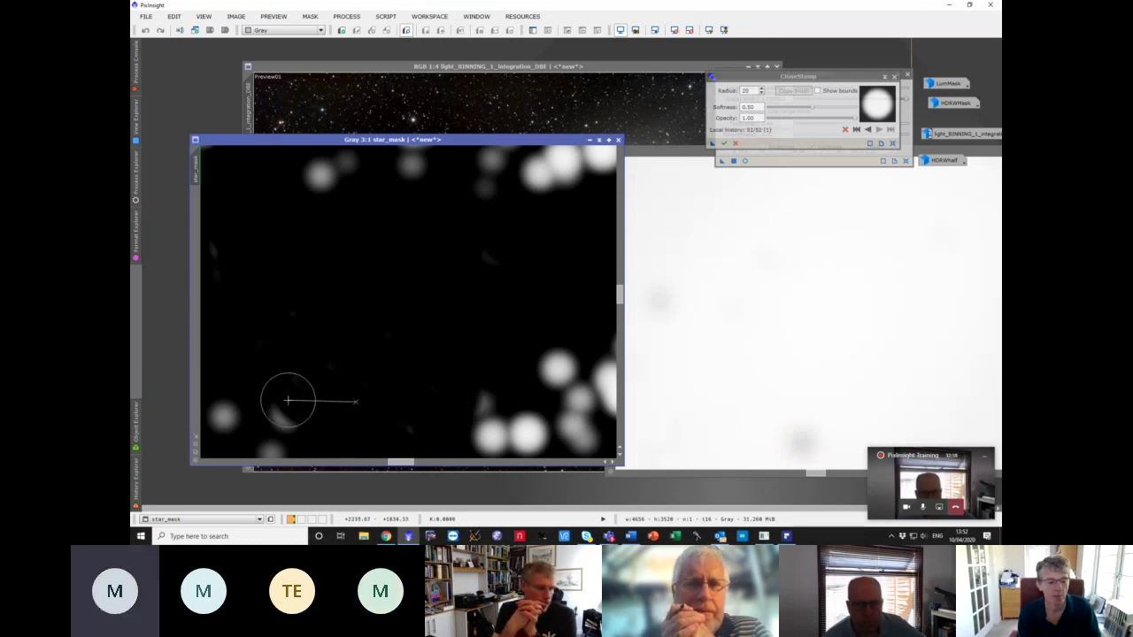
left_click(284, 414)
- Clone black background over the star at the lower right of the core and the two bright stars at its upper right
left_click(495, 388, "ctrl")
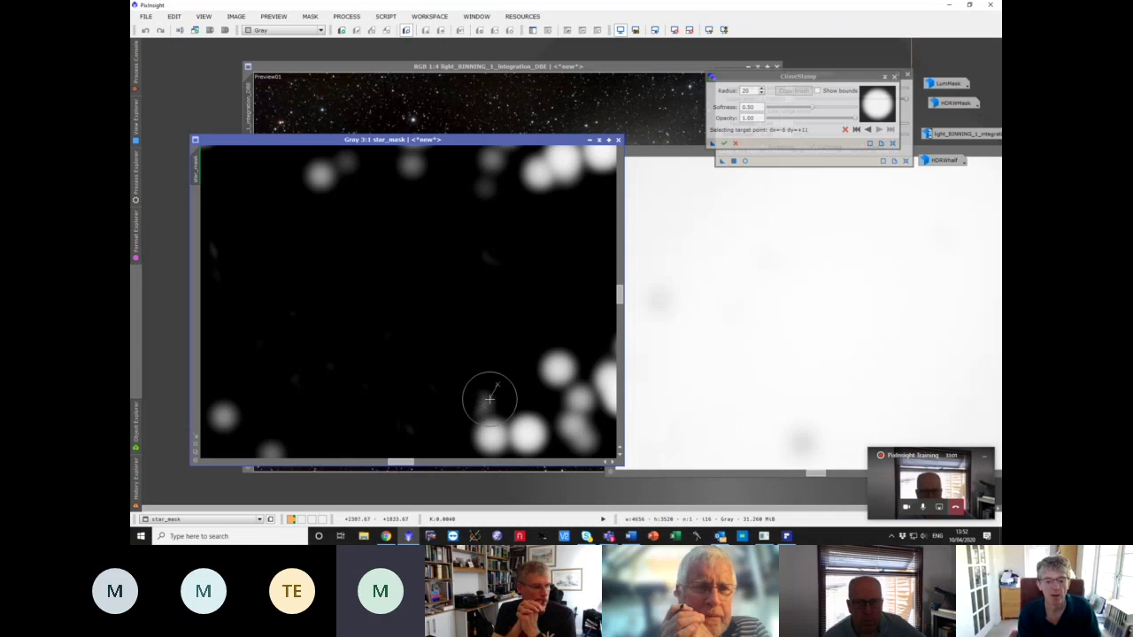
left_click(446, 288, "ctrl")
left_click(554, 369)
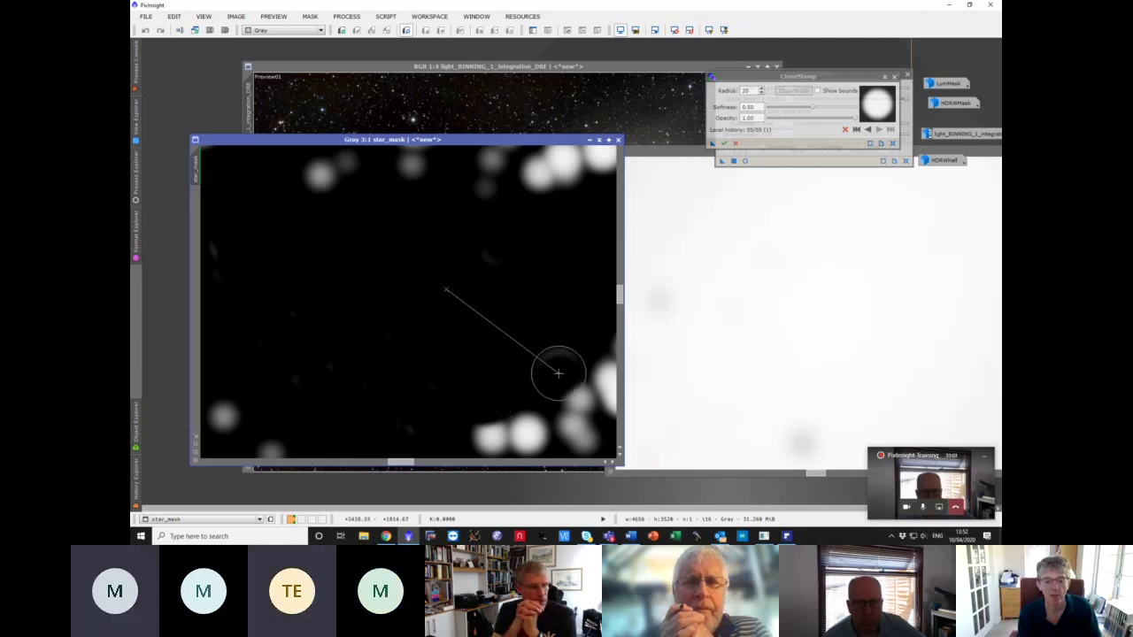
left_click(520, 302, "ctrl")
left_click(533, 173)
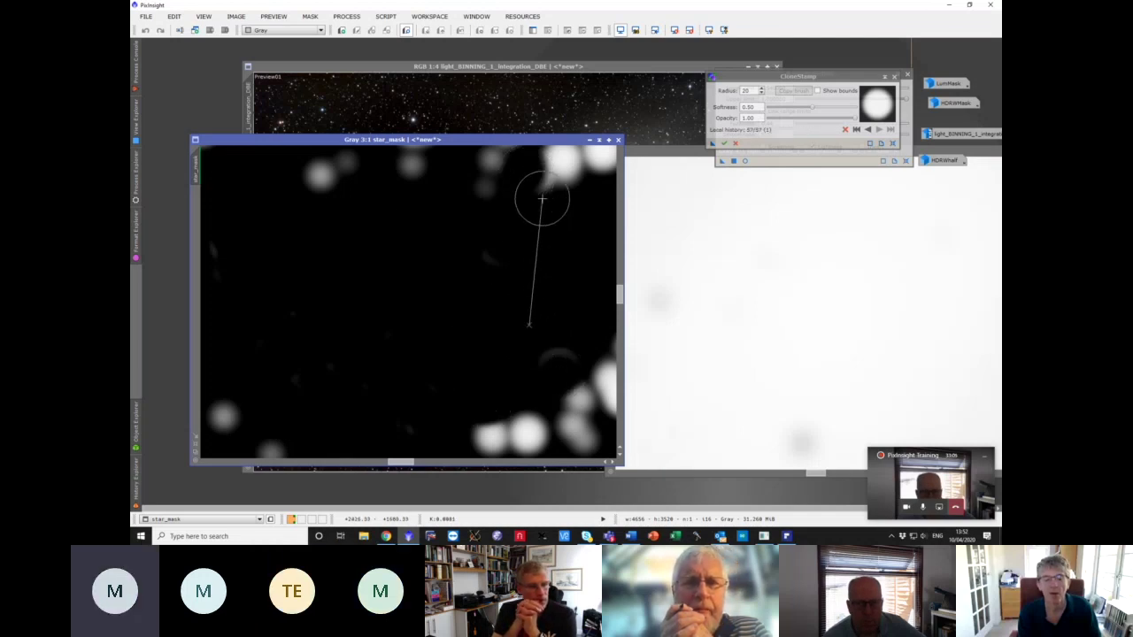
left_click(561, 157)
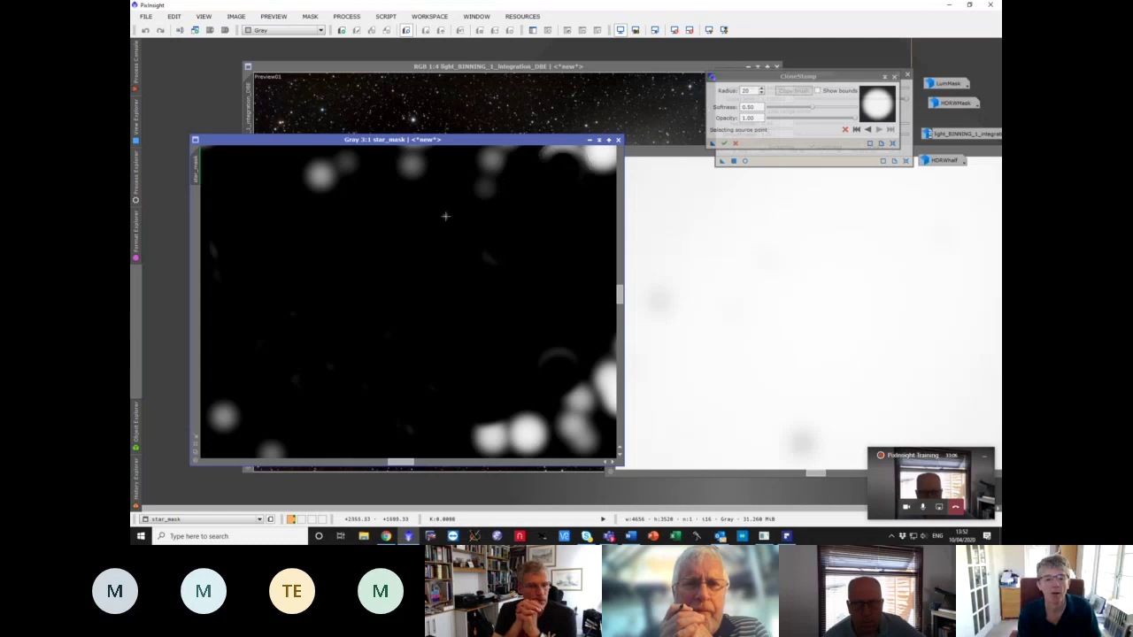
- Clone black background over the remaining stars above the core and apply the CloneStamp edits to star_mask
left_click(494, 165)
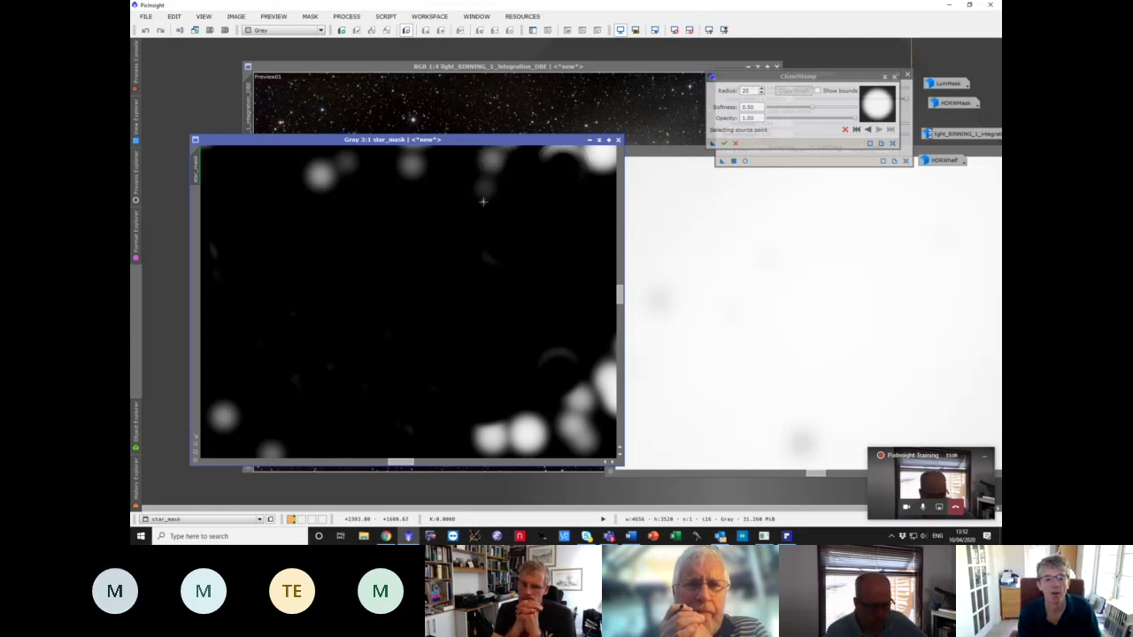
left_click(428, 297, "ctrl")
left_click(495, 172)
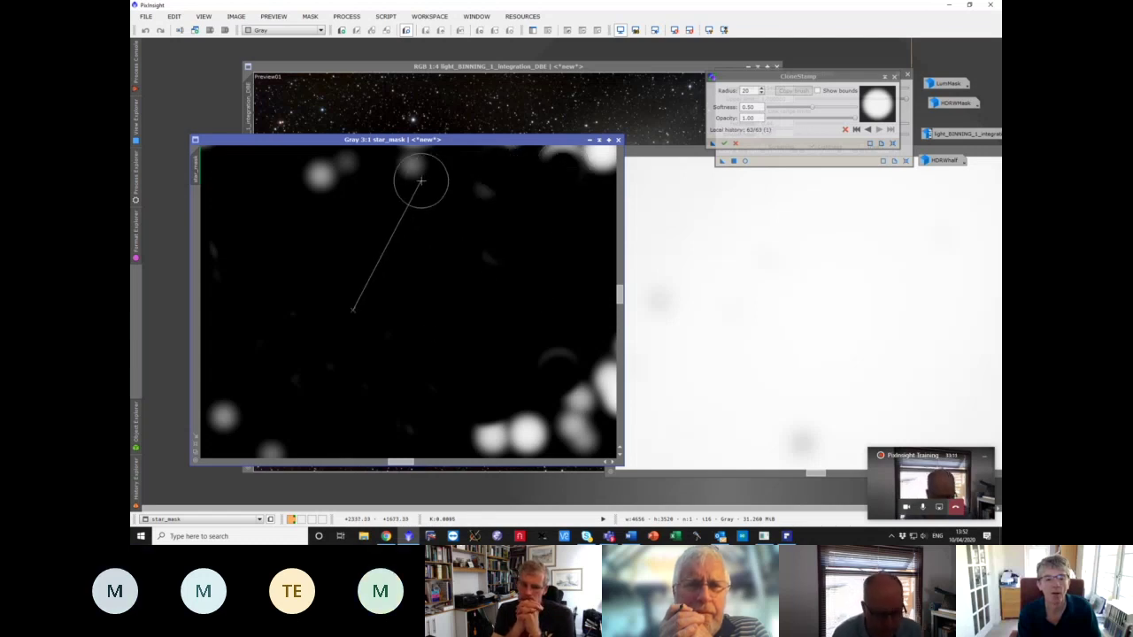
left_click(414, 166)
left_click(321, 176)
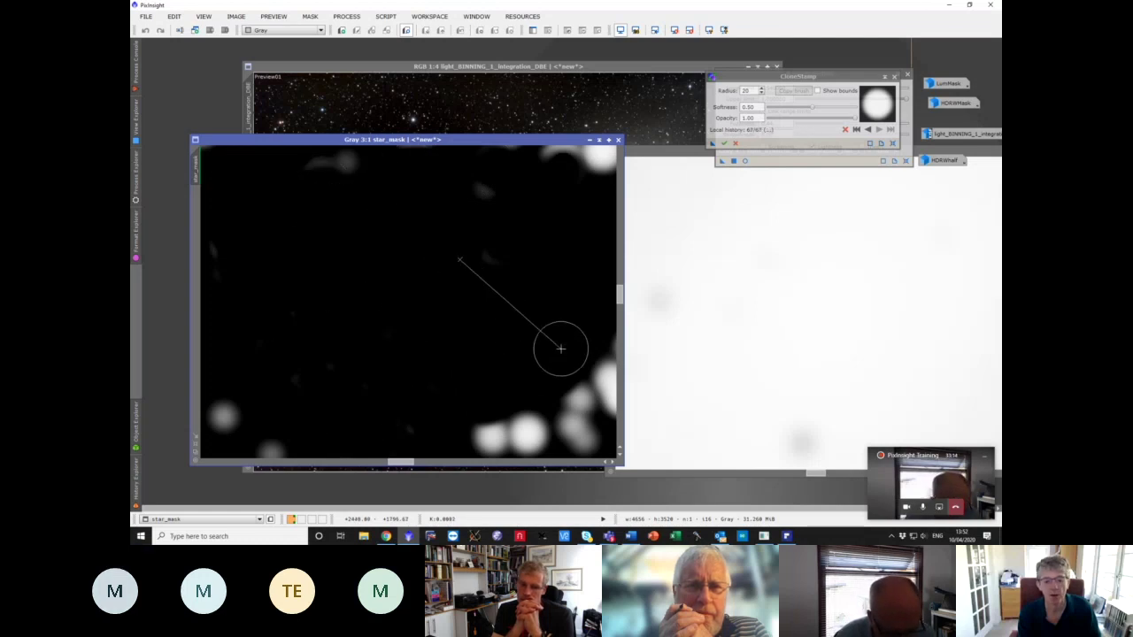
scroll(462, 275, "down", 3)
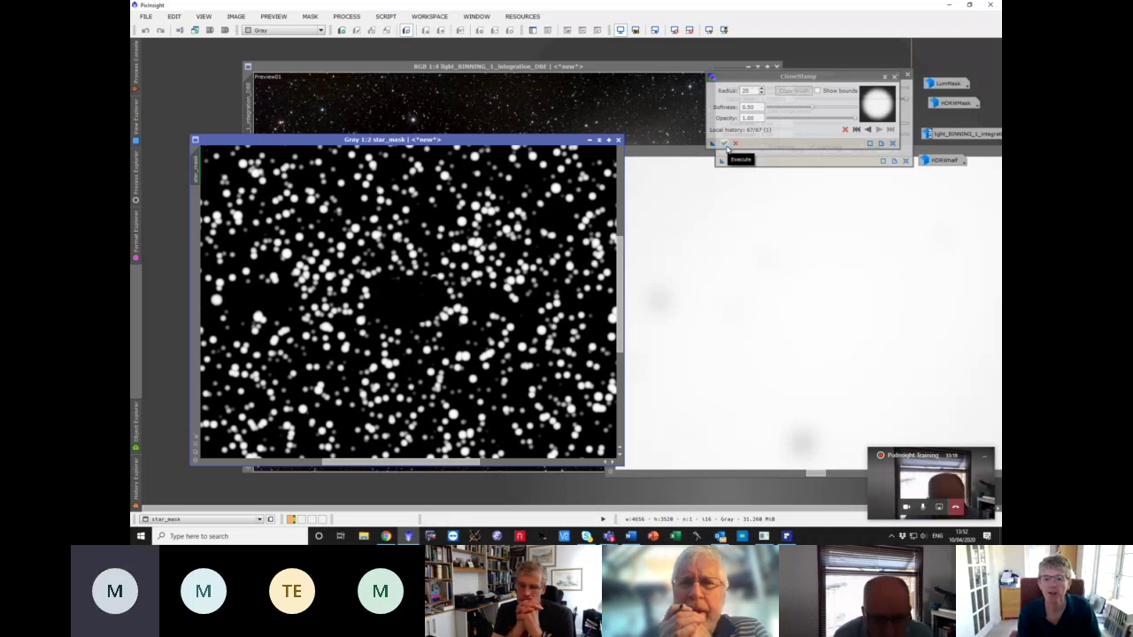
left_click(725, 145)
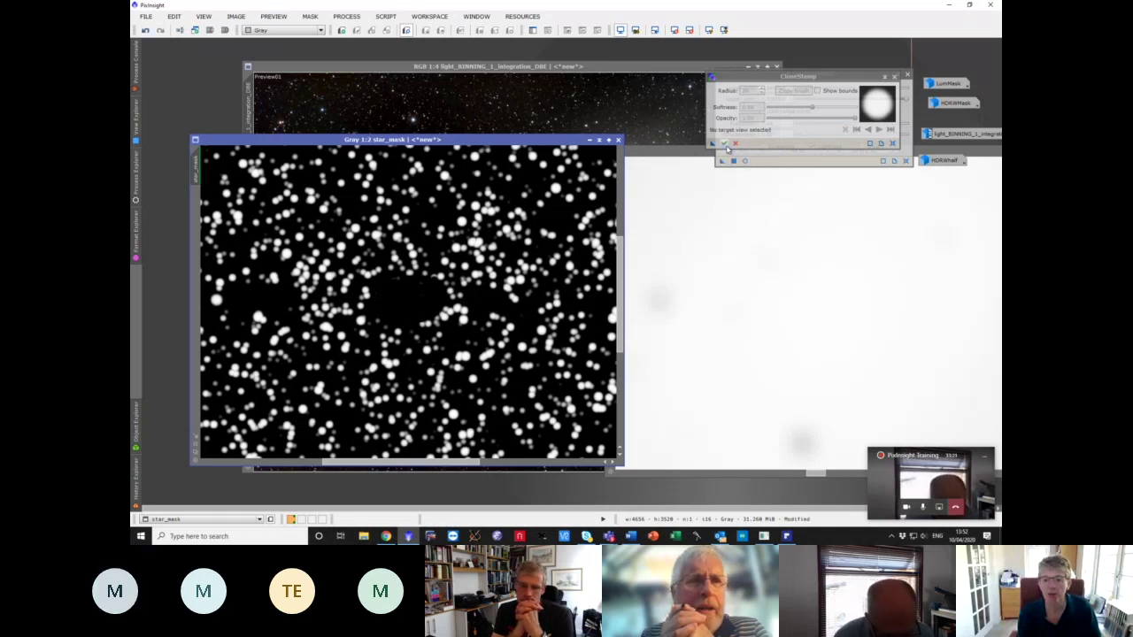
- Place the lightness image and star_mask side by side and inspect the lightness image's galaxy core at close zoom
left_click(728, 227)
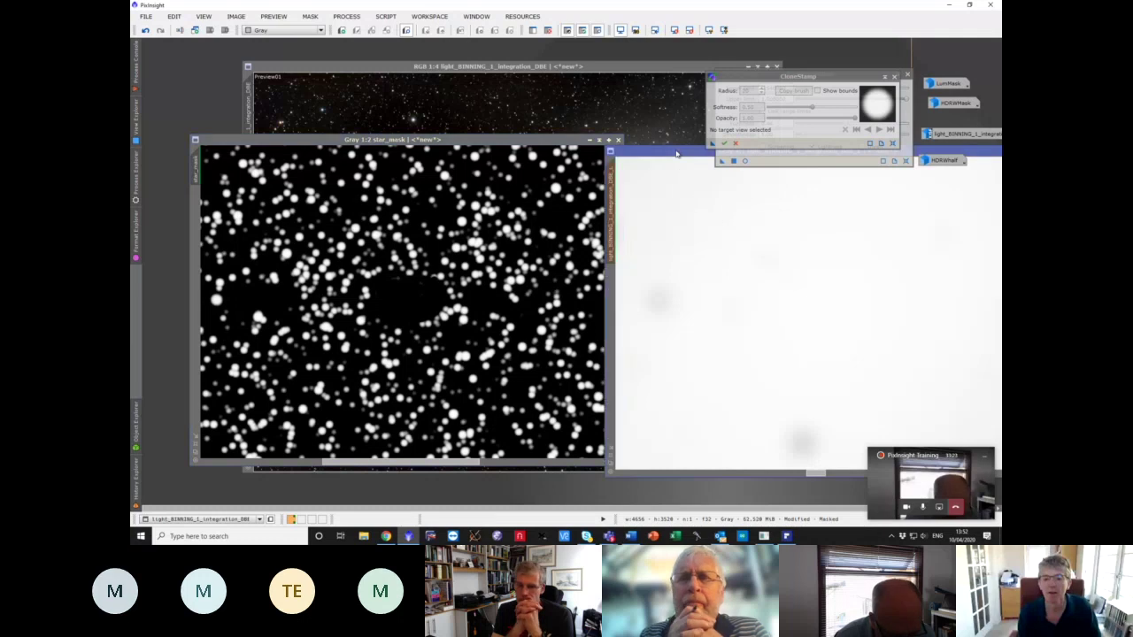
left_click_drag(549, 151, 427, 140)
scroll(386, 225, "down", 10)
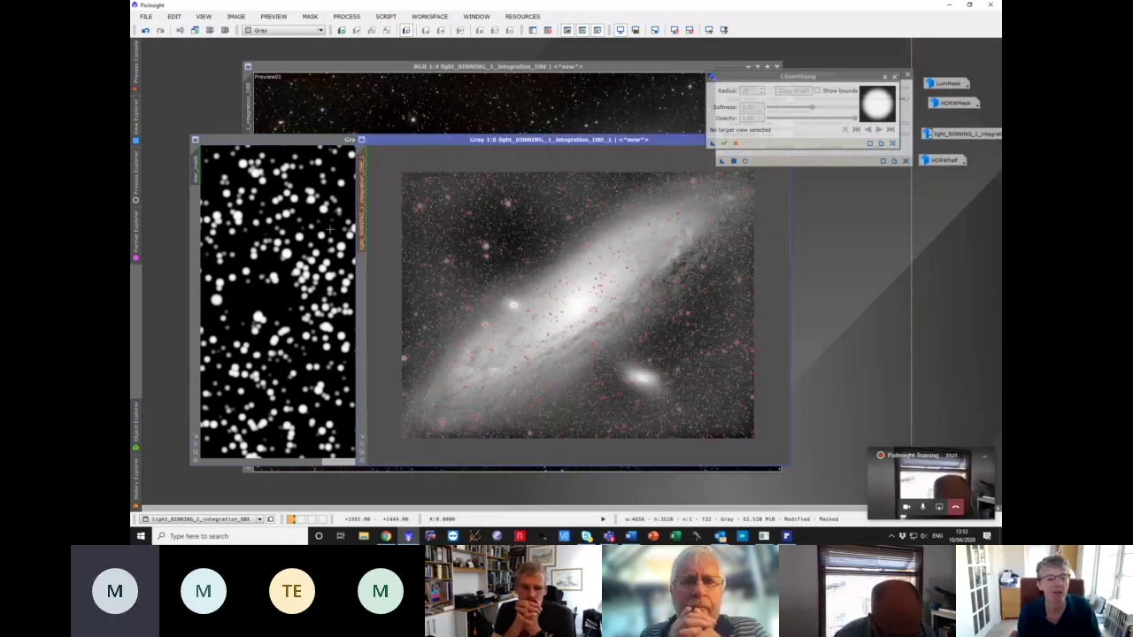
left_click(338, 203)
left_click_drag(366, 142, 782, 147)
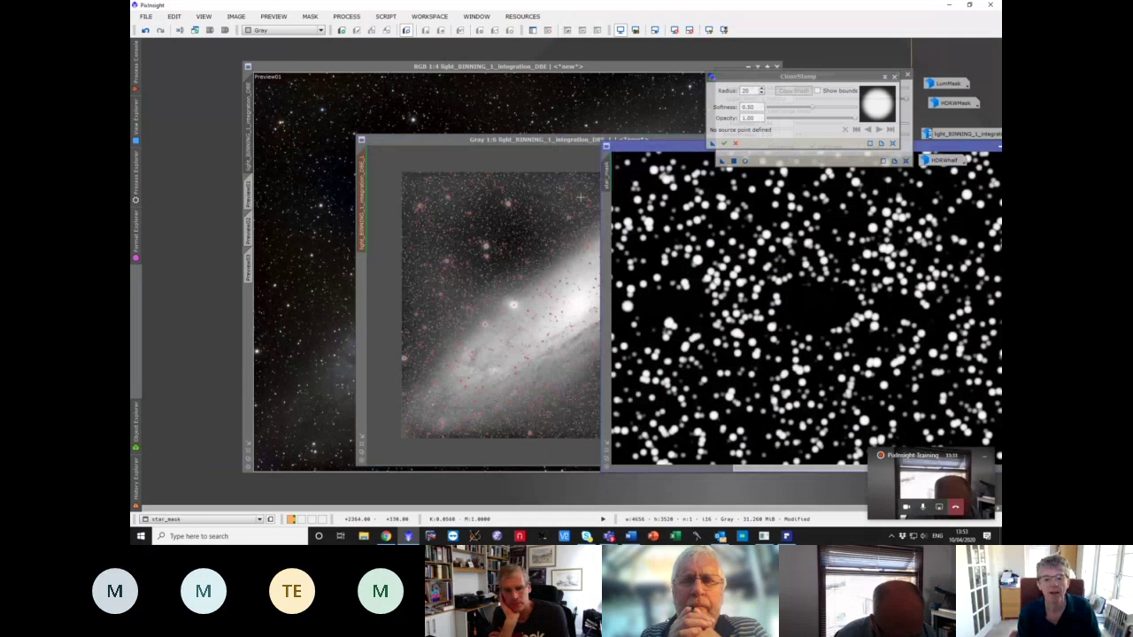
left_click(507, 147)
left_click_drag(507, 144, 394, 143)
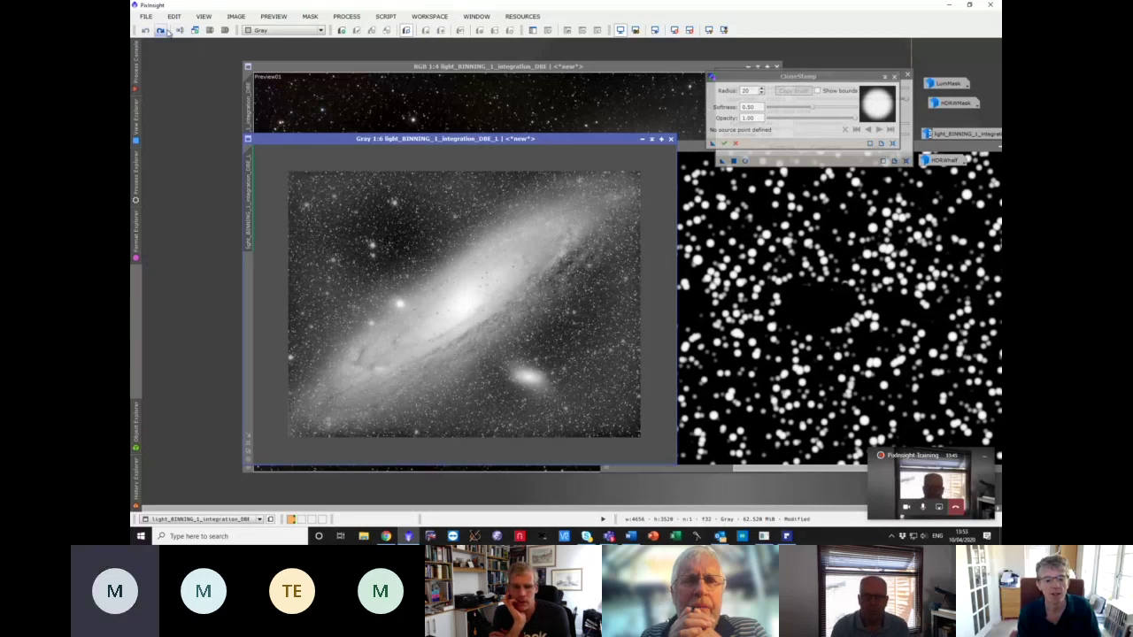
scroll(369, 226, "up", 5)
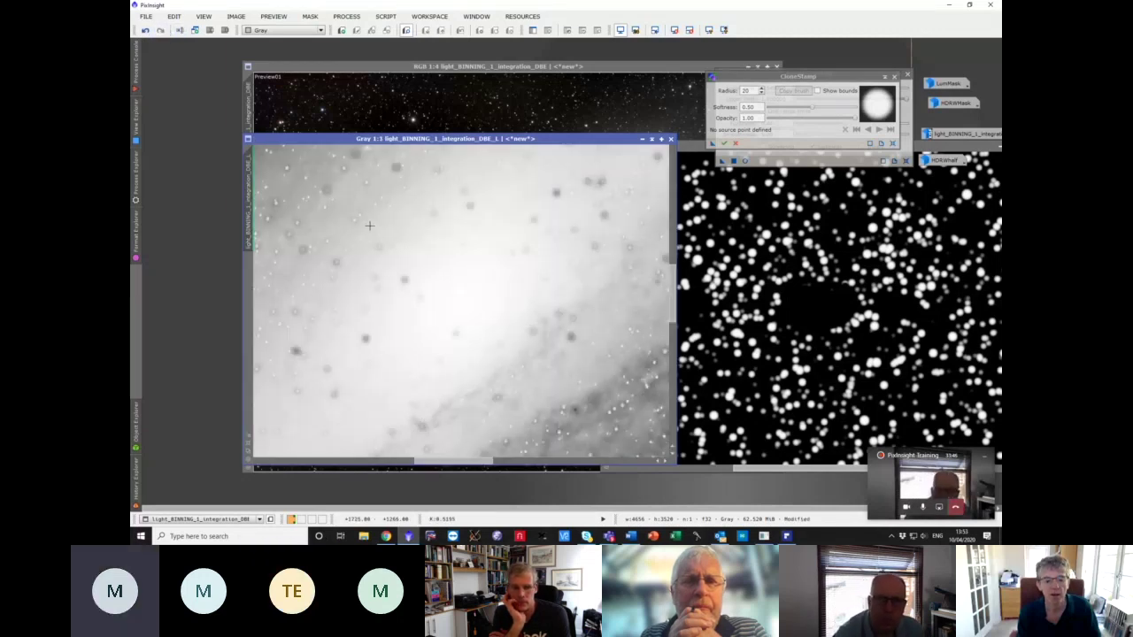
scroll(369, 225, "down", 6)
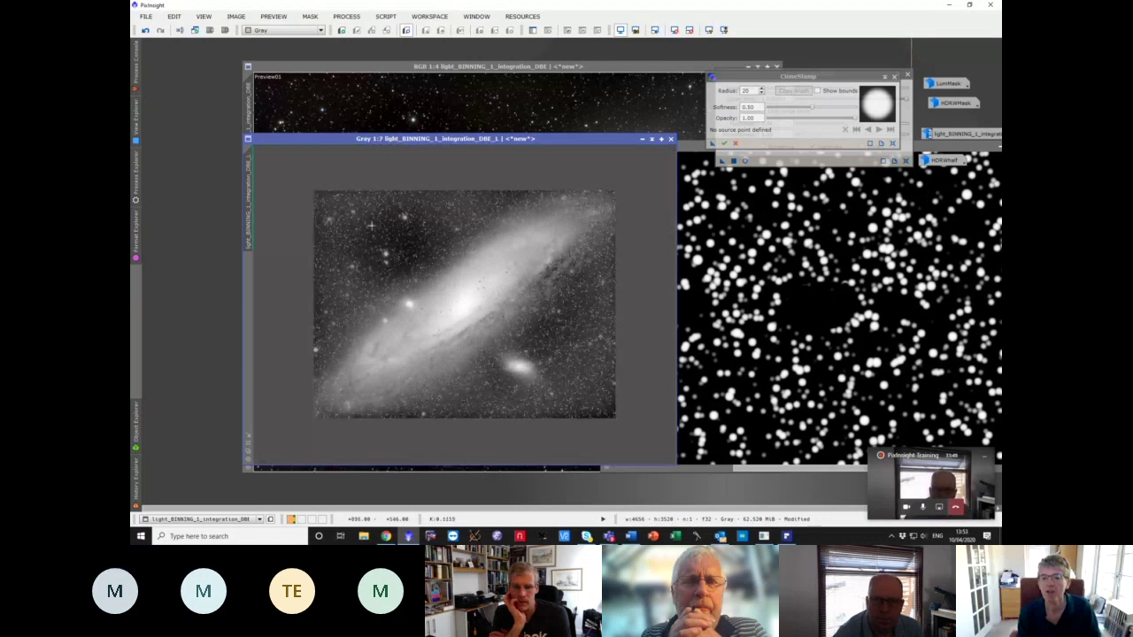
- Move CloneStamp off RangeSelection, check the range mask on the lightness image in a real-time preview, and close the preview
left_click_drag(780, 72, 858, 167)
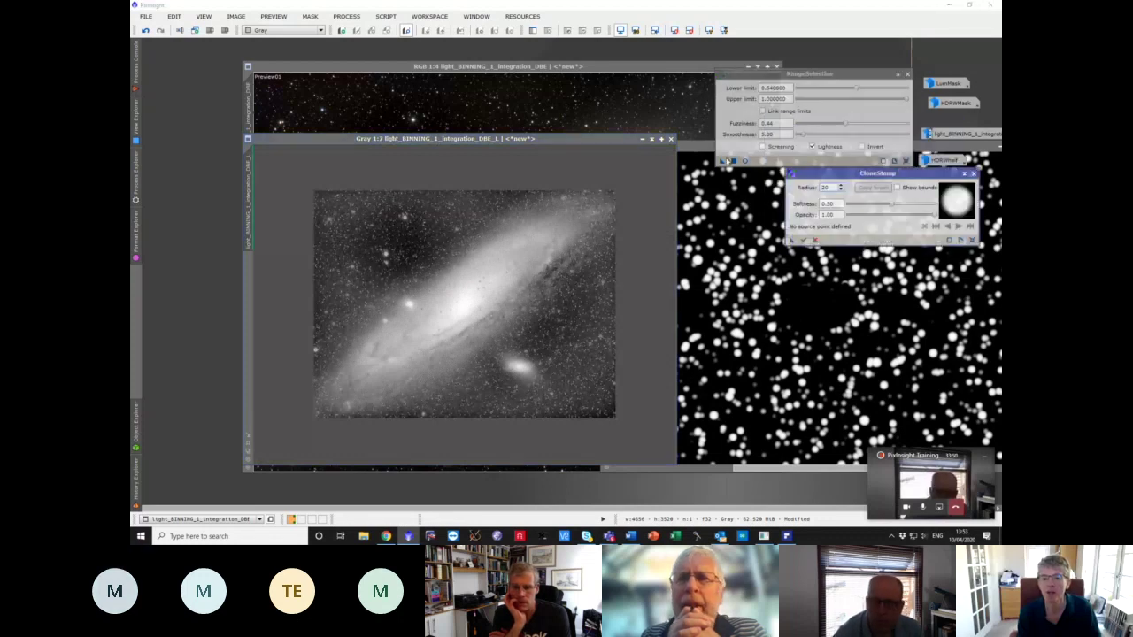
left_click(725, 153)
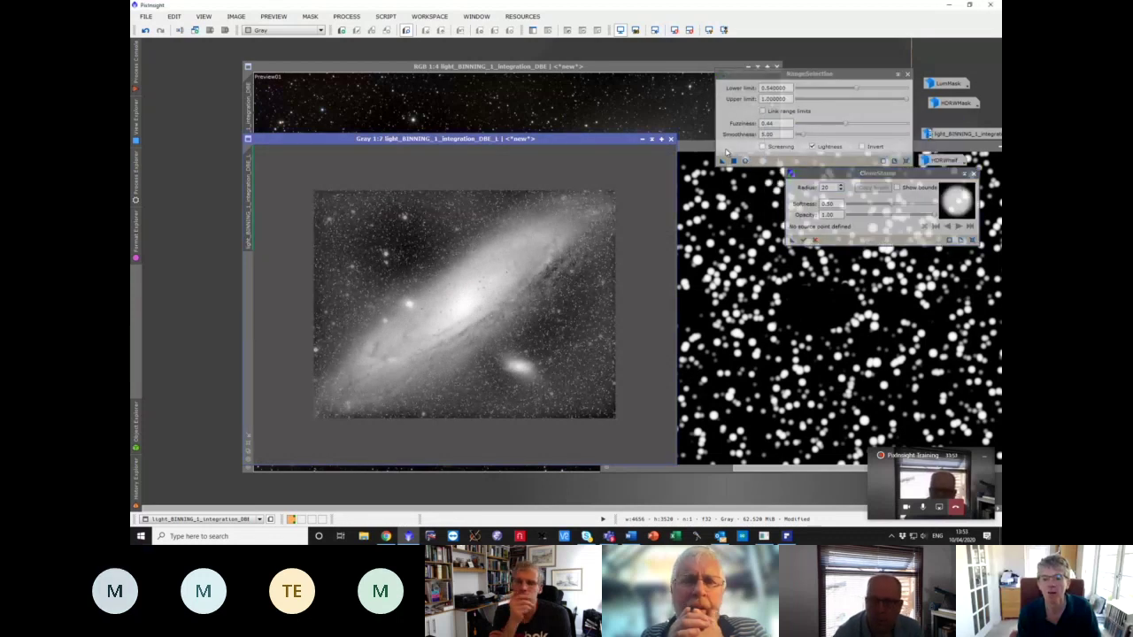
left_click(745, 161)
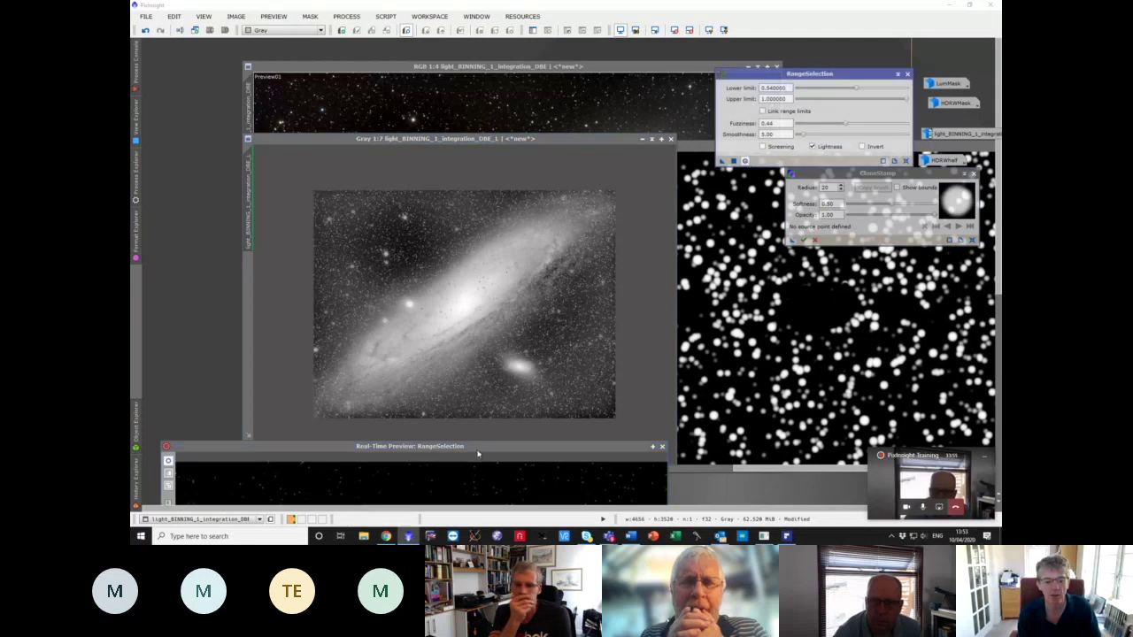
left_click_drag(477, 447, 463, 153)
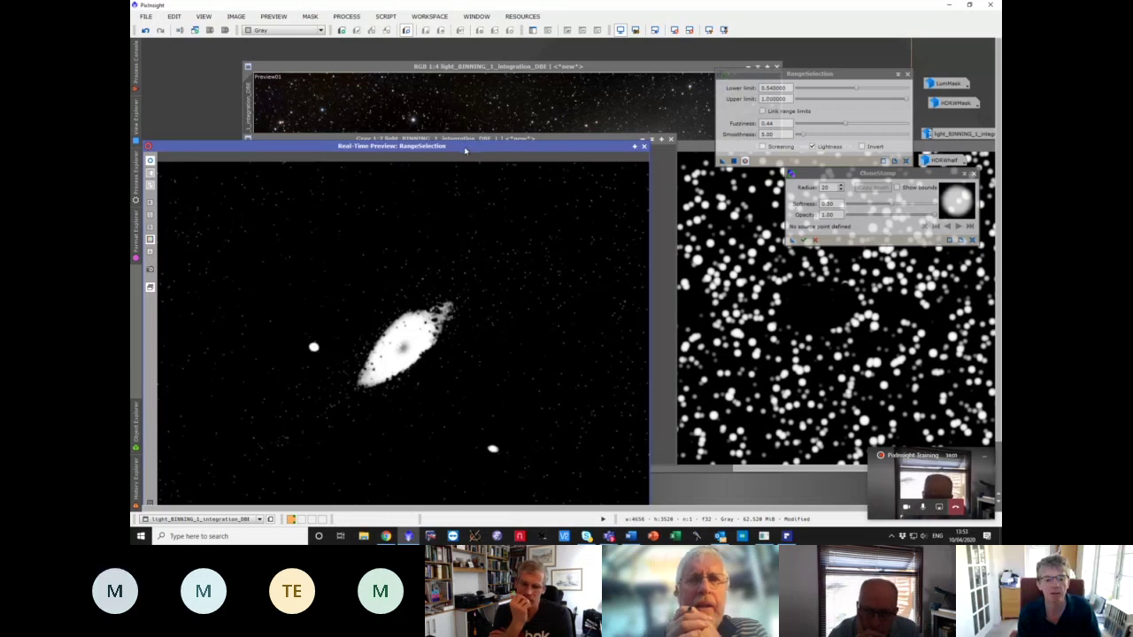
left_click_drag(466, 146, 484, 280)
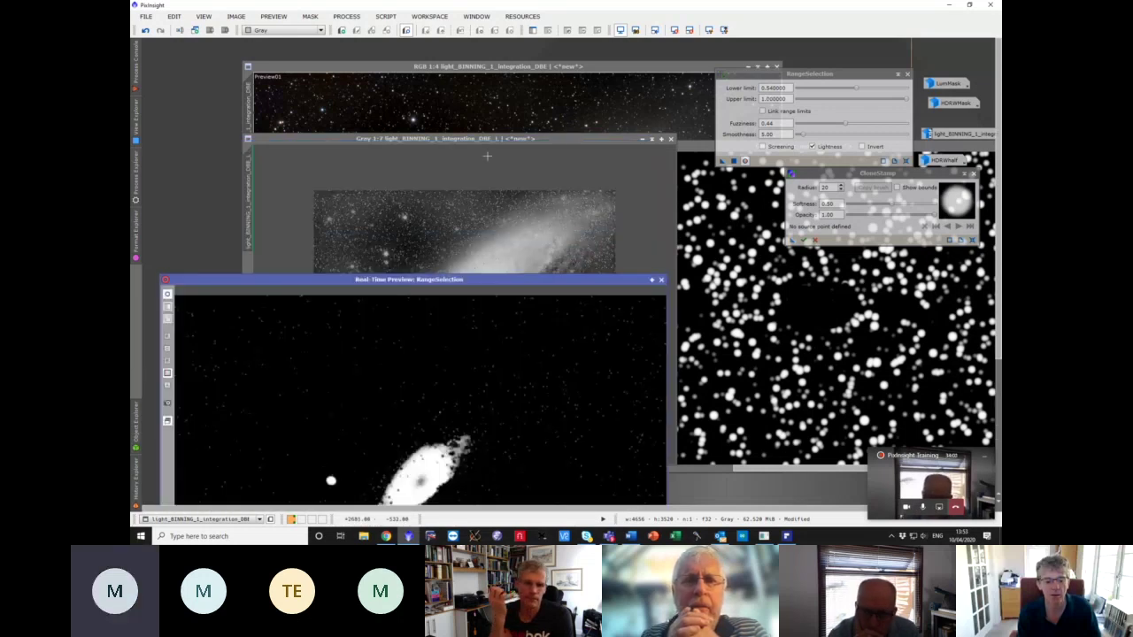
left_click(487, 139)
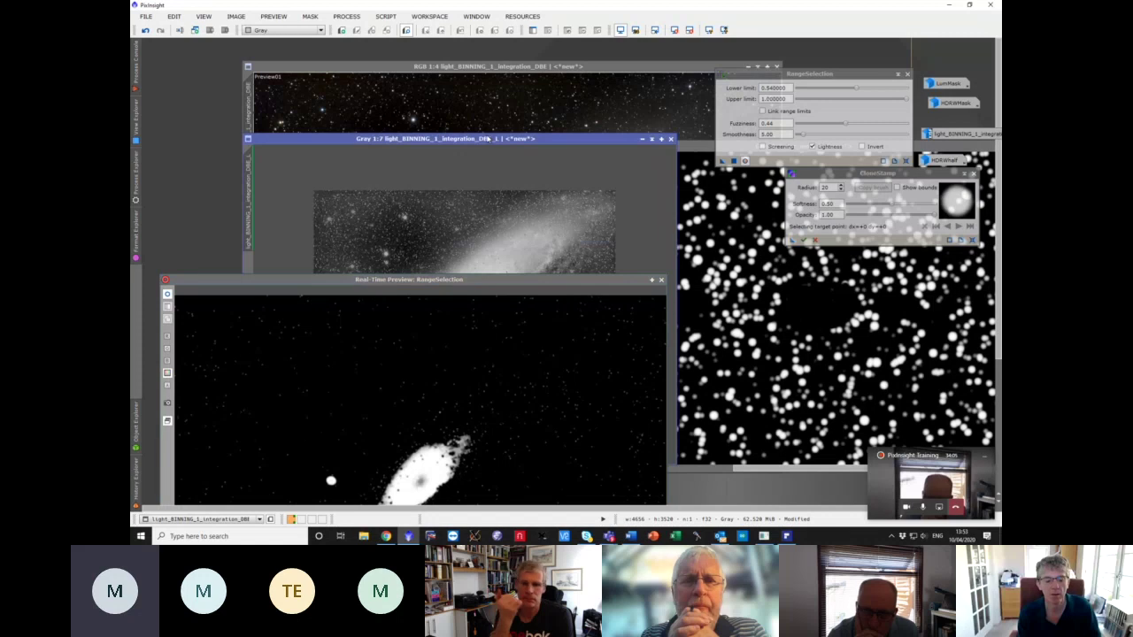
left_click_drag(462, 283, 462, 95)
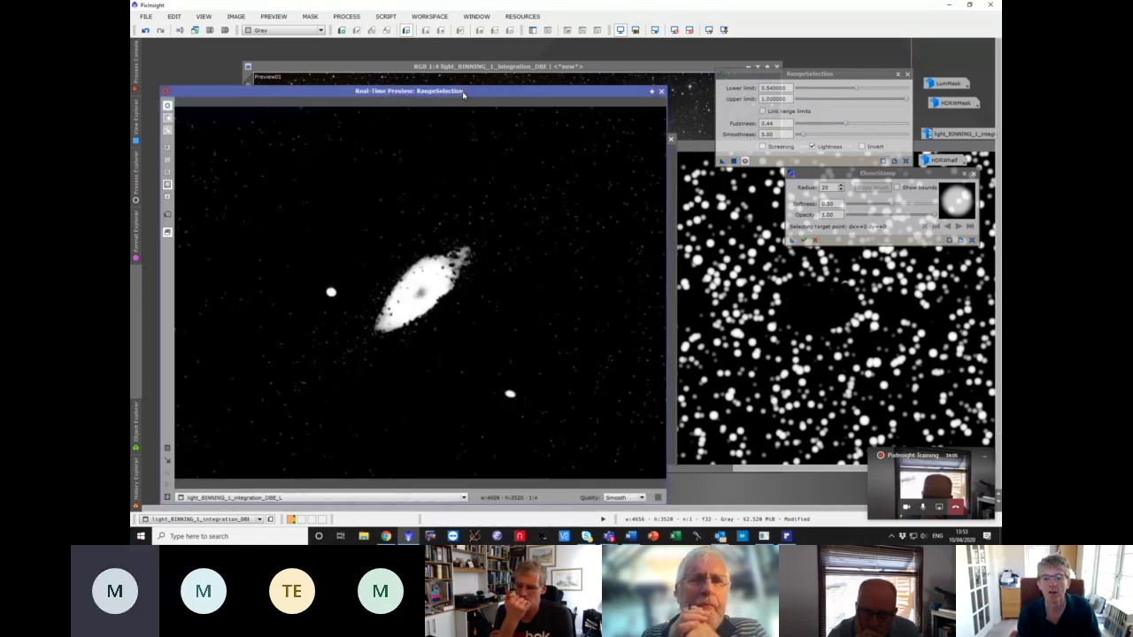
left_click(660, 91)
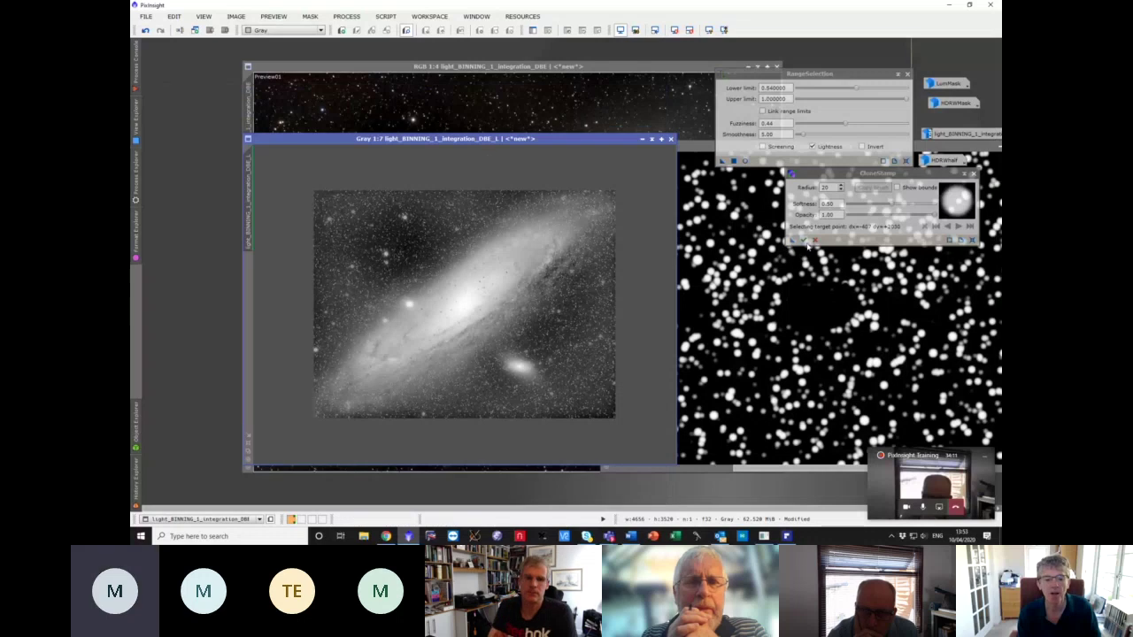
- End the open CloneStamp session and generate a range mask from the lightness image with the current RangeSelection settings
left_click(807, 242)
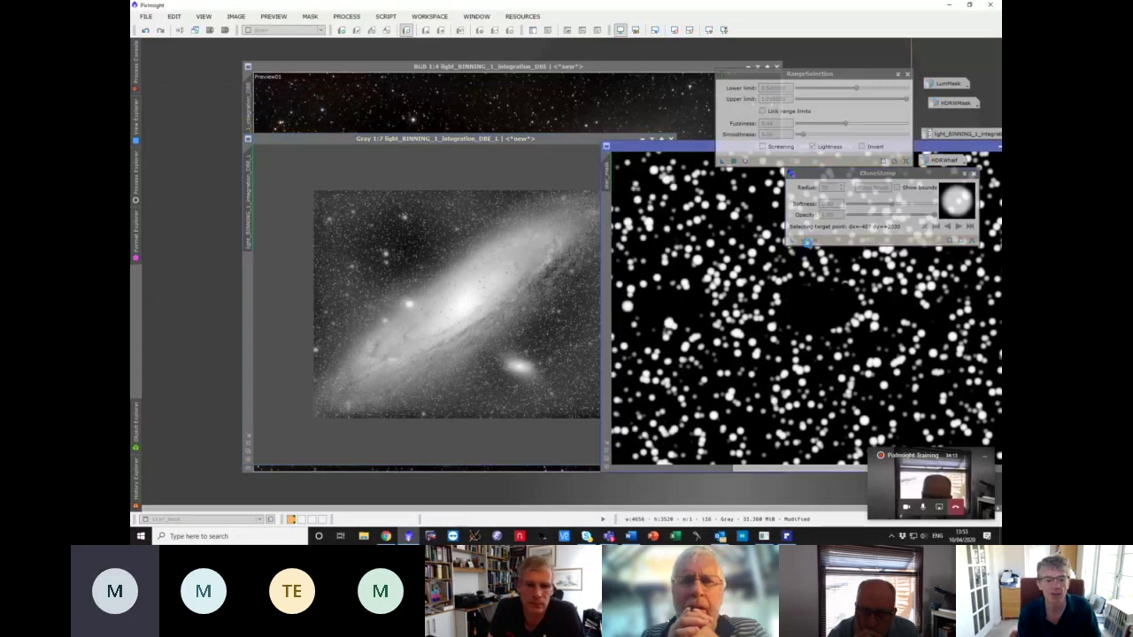
left_click(462, 146)
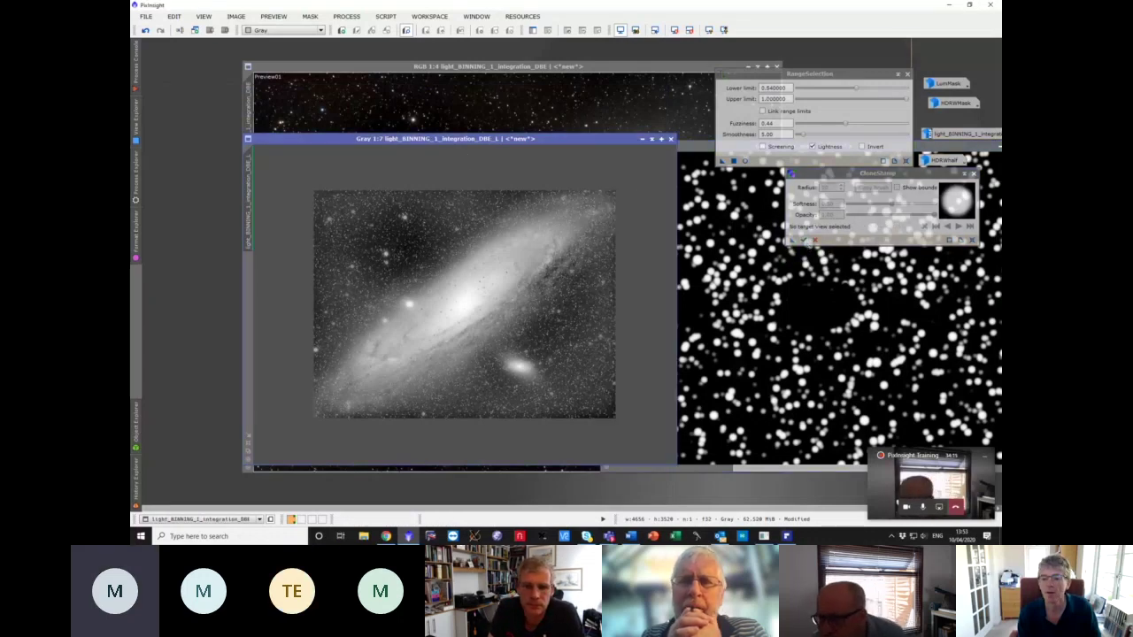
left_click(734, 160)
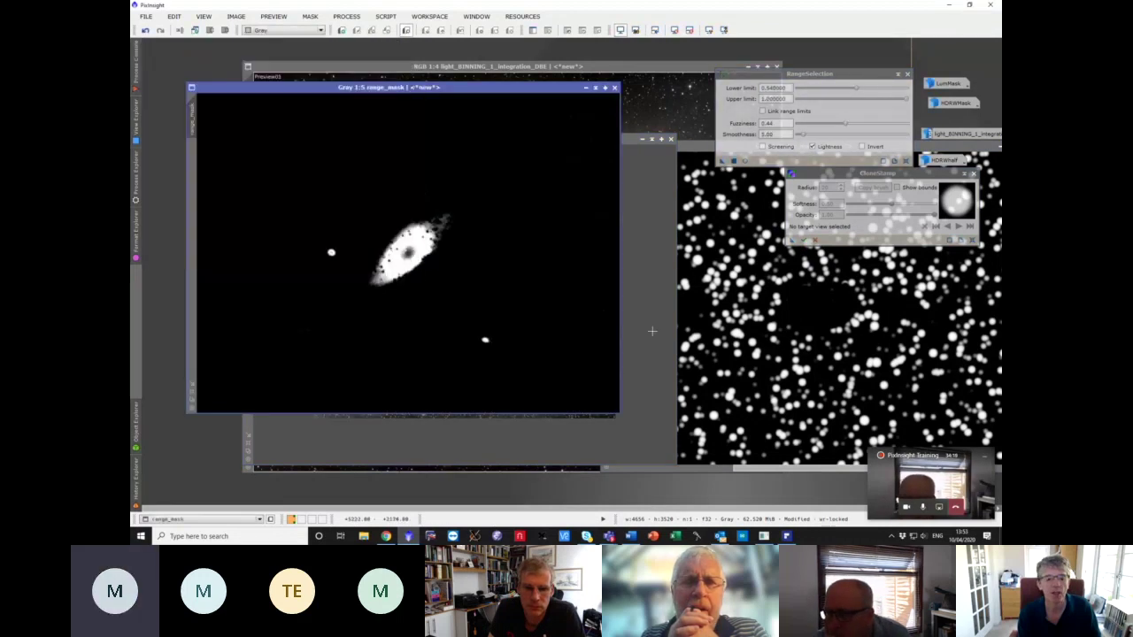
scroll(371, 221, "up", 2)
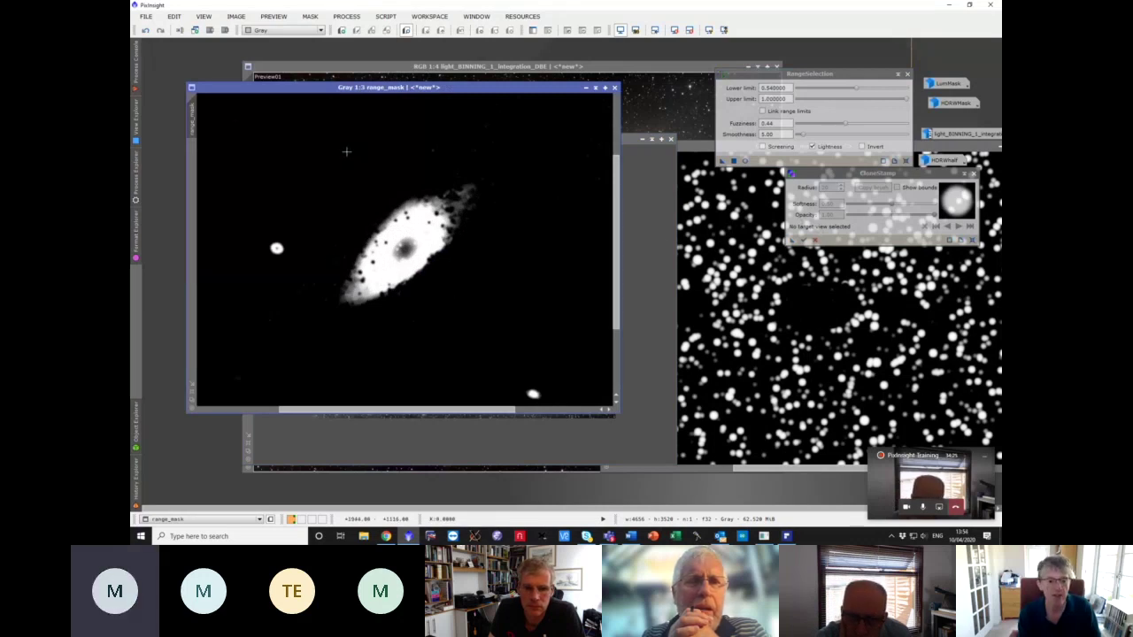
- Start CloneStamp on range_mask with a radius of 31 and clone white over the upper edge of the galaxy's dark core
left_click(417, 218)
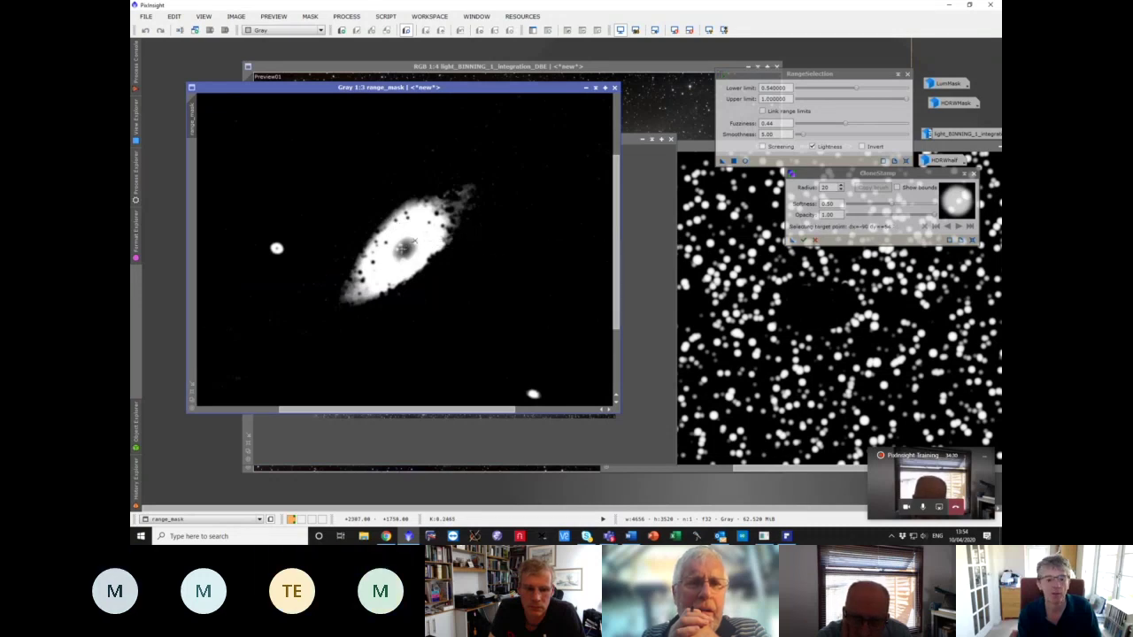
scroll(404, 249, "up", 4)
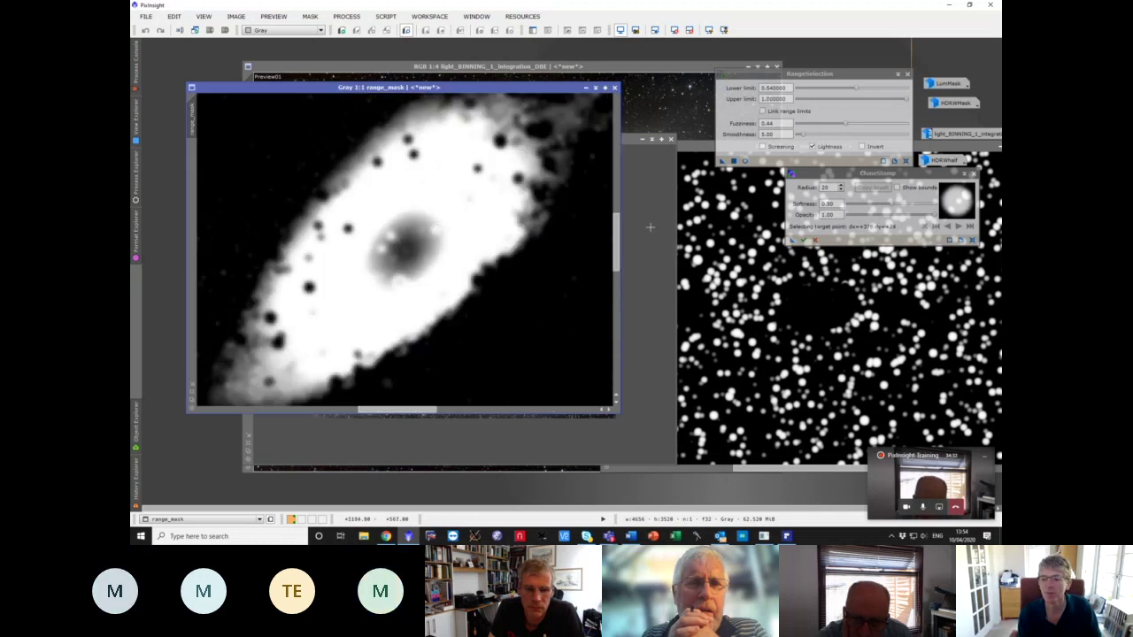
left_click(843, 187)
left_click(841, 187)
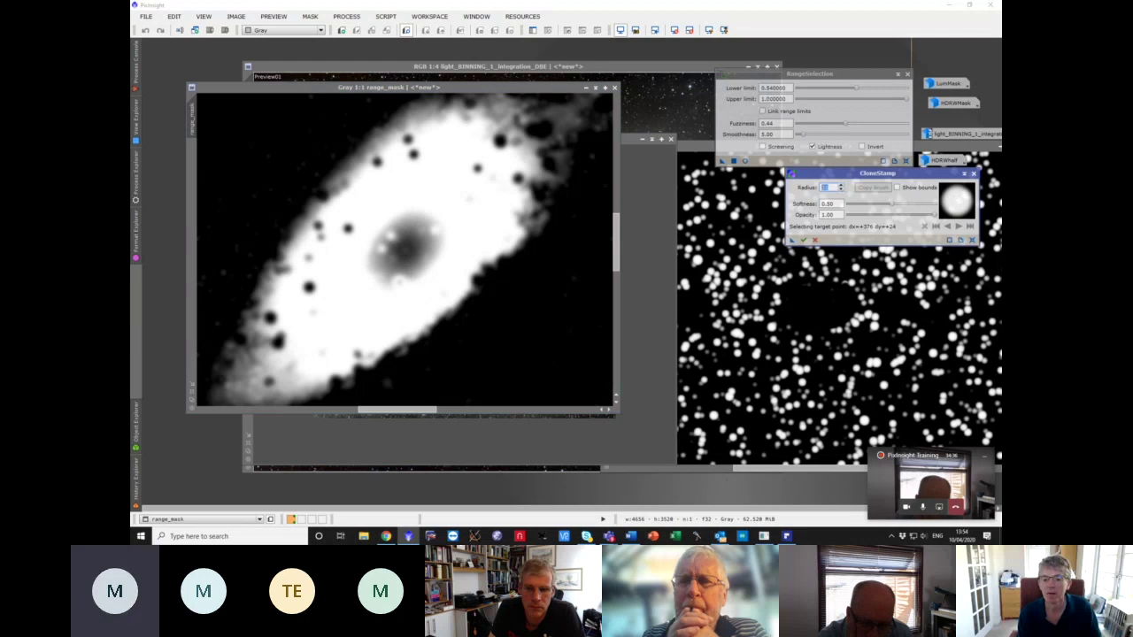
left_click(419, 181, "ctrl")
mouse_move(413, 206)
left_mouse_down()
mouse_move(387, 222)
mouse_move(377, 248)
mouse_move(392, 222)
mouse_move(440, 220)
mouse_move(412, 220)
mouse_move(429, 216)
left_mouse_up()
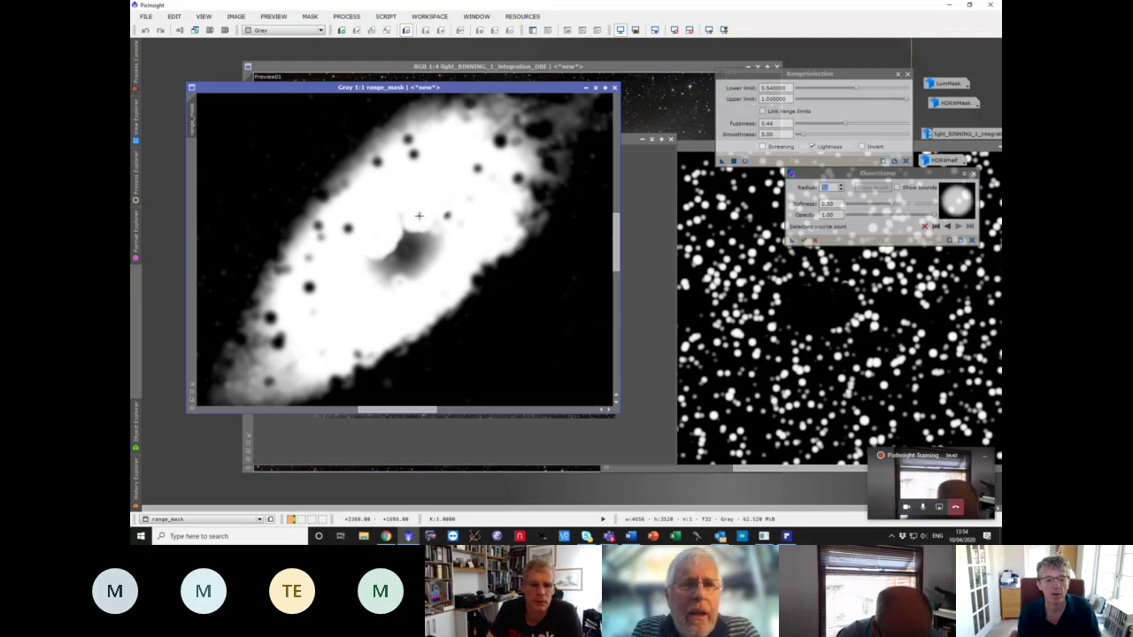
- Clone nearby white over the upper-right part of the dark core in range_mask
left_click(390, 196, "ctrl")
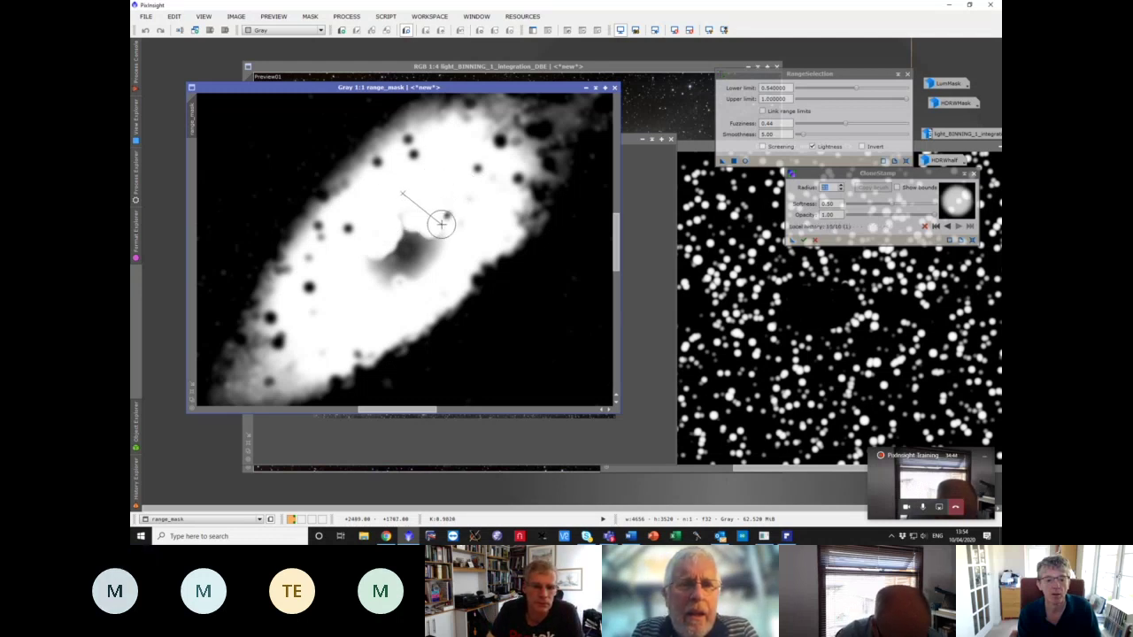
left_click(426, 204, "ctrl")
mouse_move(428, 206)
left_mouse_down()
mouse_move(448, 227)
mouse_move(432, 246)
left_mouse_up()
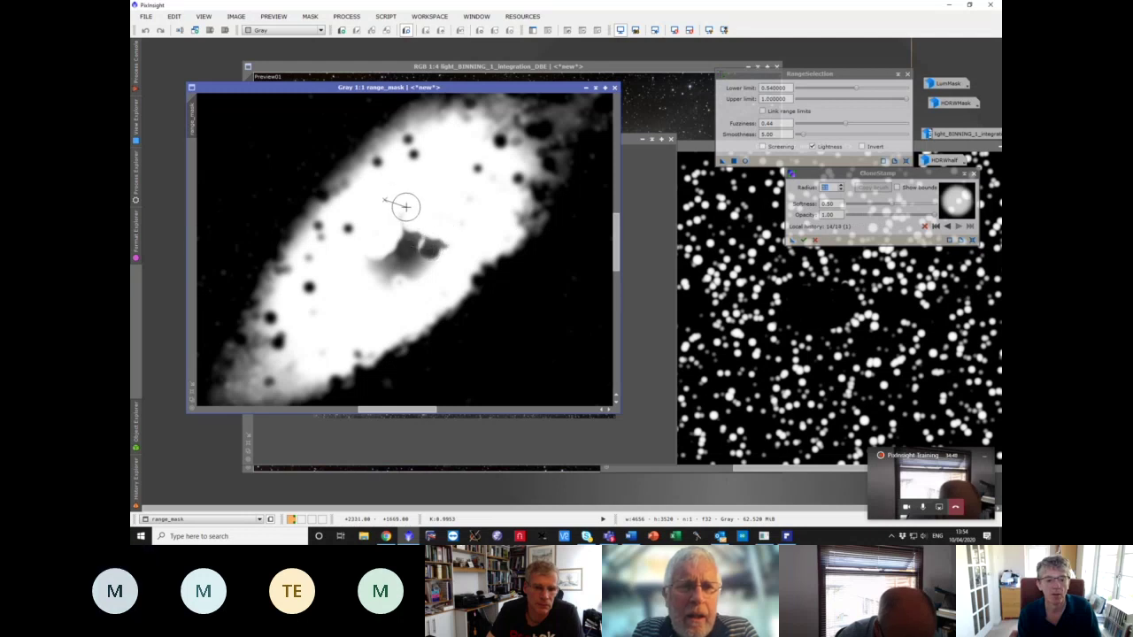
left_click(404, 229)
left_click(404, 232)
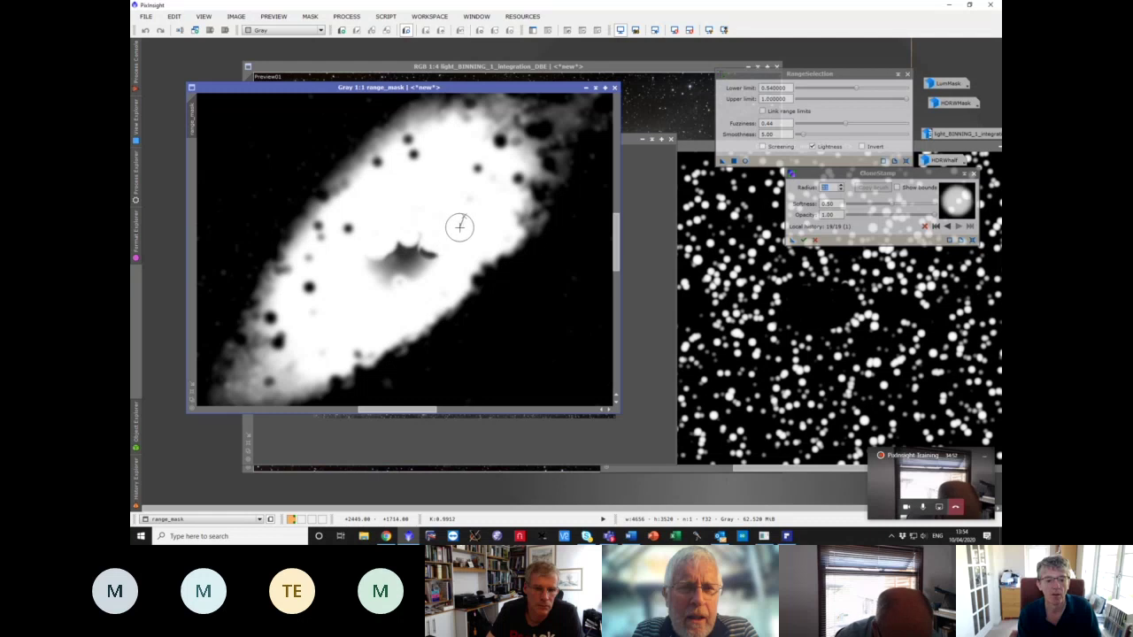
left_click(421, 232)
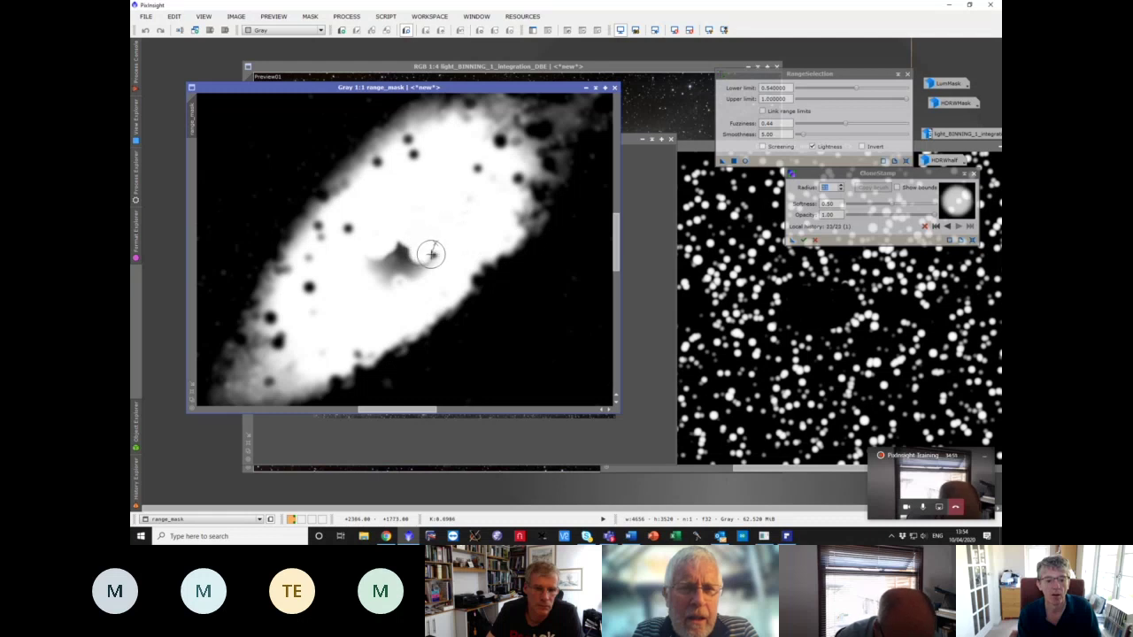
- Clone white from the surrounding galaxy over the centre and lower right of the remaining dark core in range_mask
left_click_drag(430, 258, 387, 294)
left_click(431, 211, "ctrl")
left_click(397, 247)
left_click(404, 249)
left_click(398, 256)
left_click(409, 268)
left_click(410, 281)
left_click(395, 286)
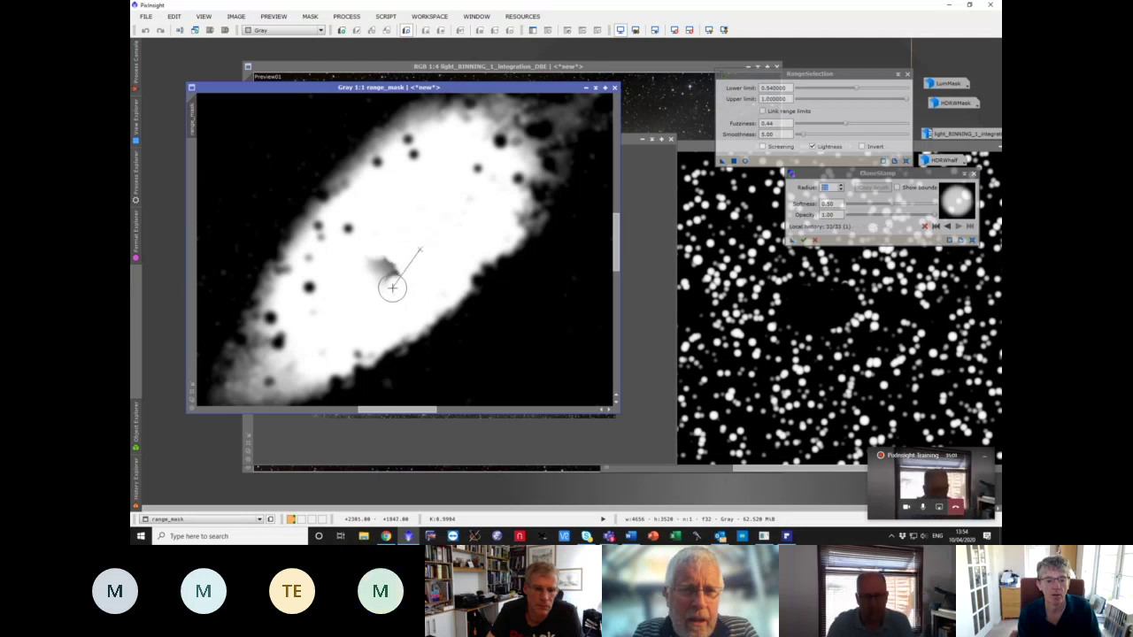
- Clone white over the last grey patches and uneven spots around the core in range_mask
left_click(375, 262)
left_click(372, 261)
left_click(389, 266)
left_click(405, 273)
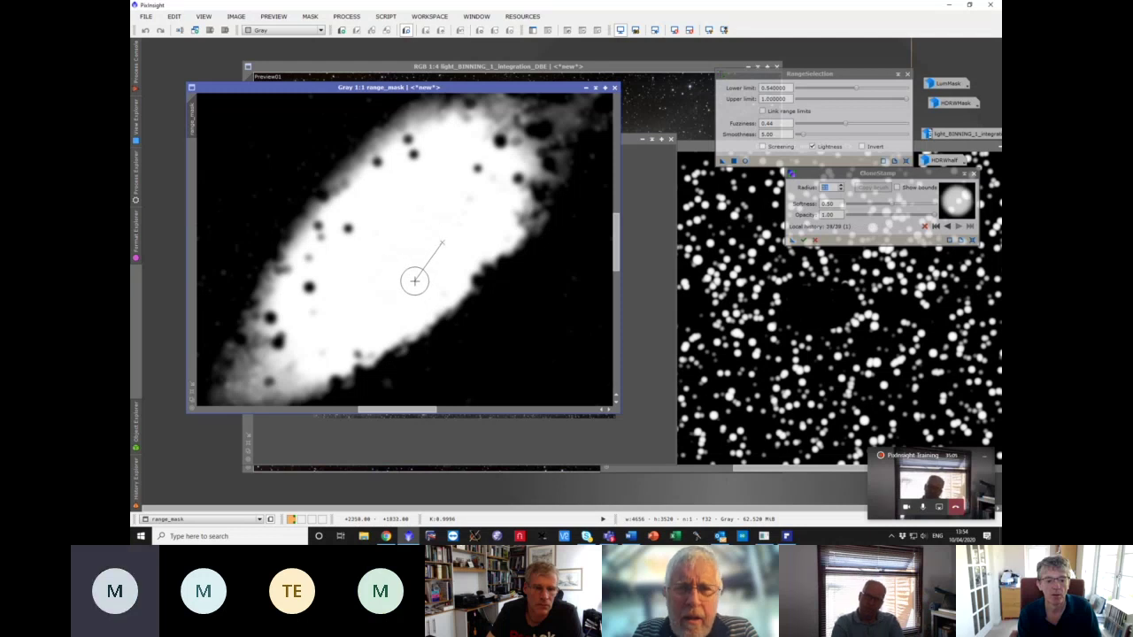
left_click(430, 268)
left_click(429, 234)
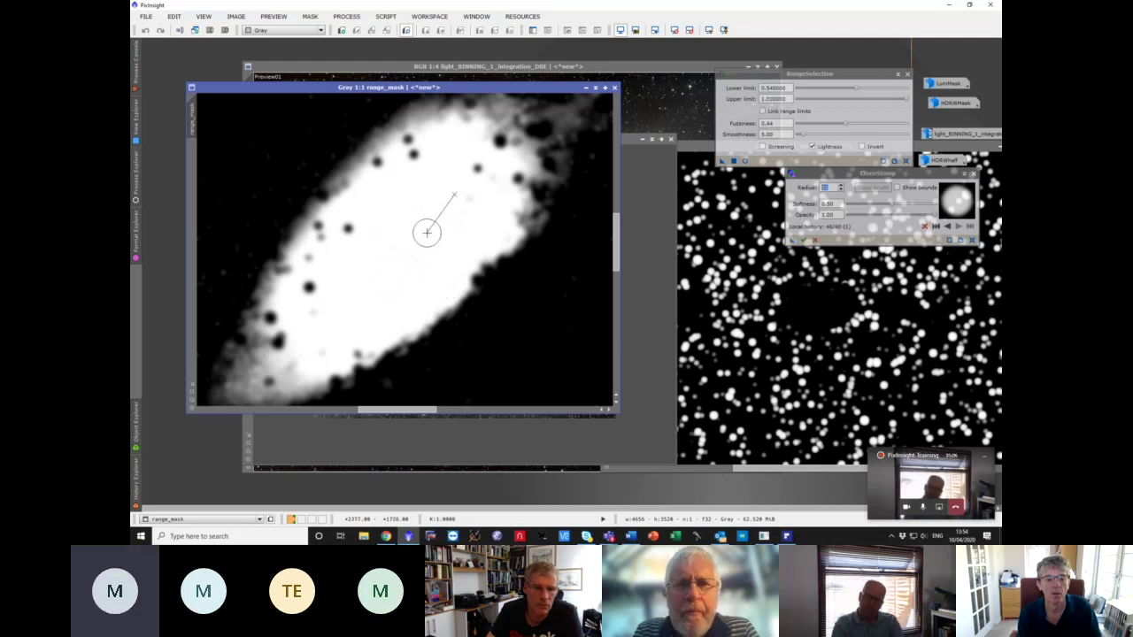
left_click(455, 215)
left_click(461, 220)
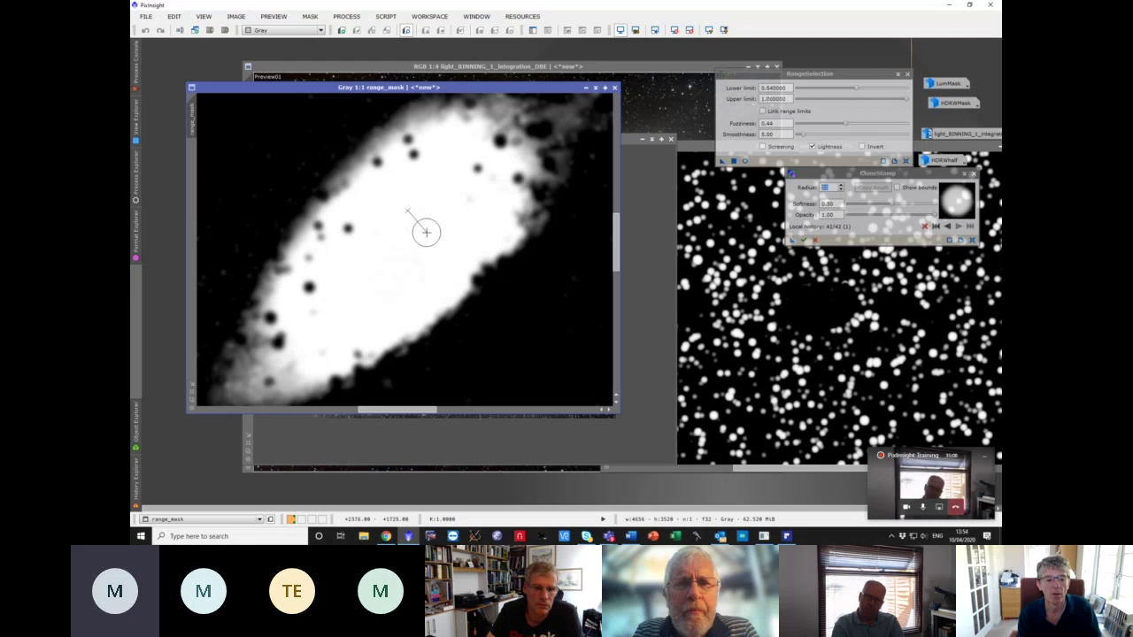
- Keep the CloneStamp session instead of cancelling it and apply its edits to range_mask
scroll(460, 219, "down", 3)
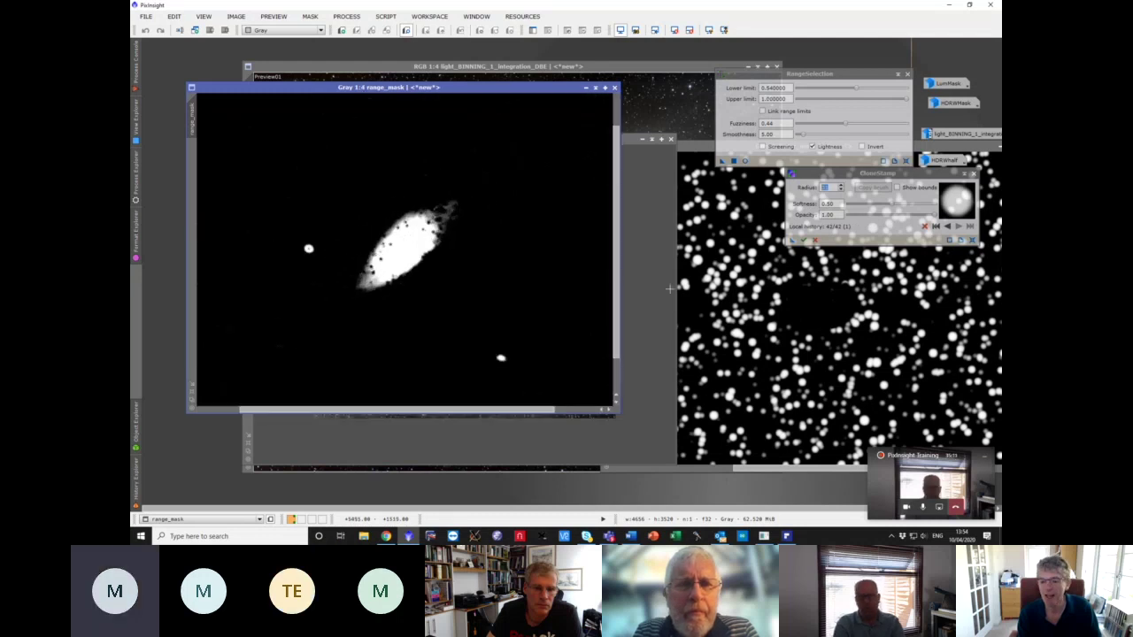
left_click(973, 175)
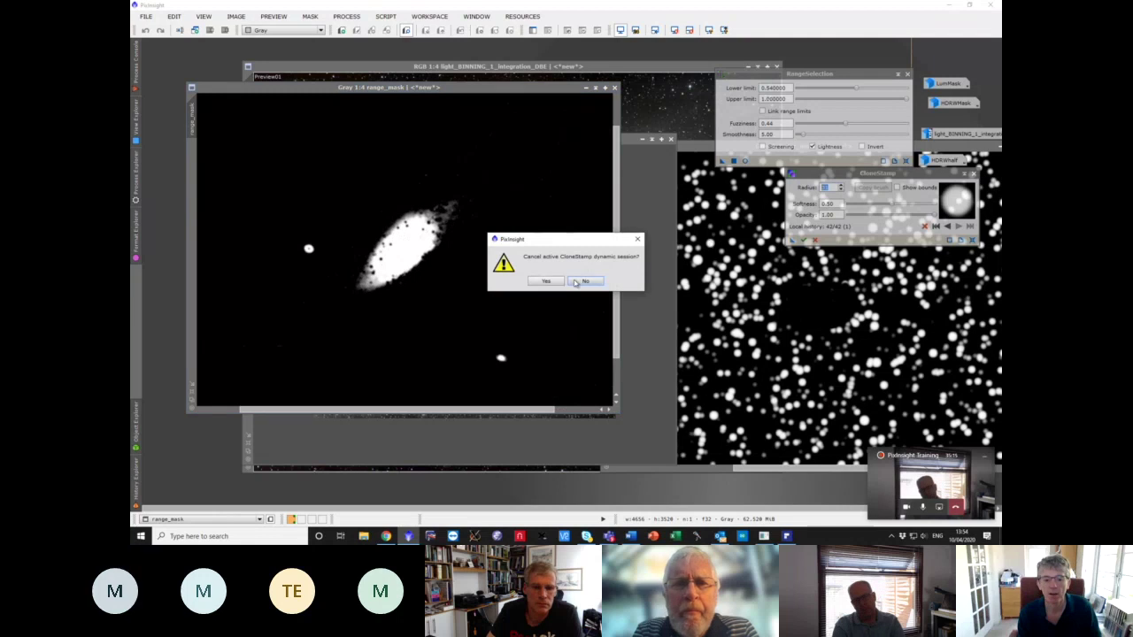
left_click(586, 280)
left_click(814, 241)
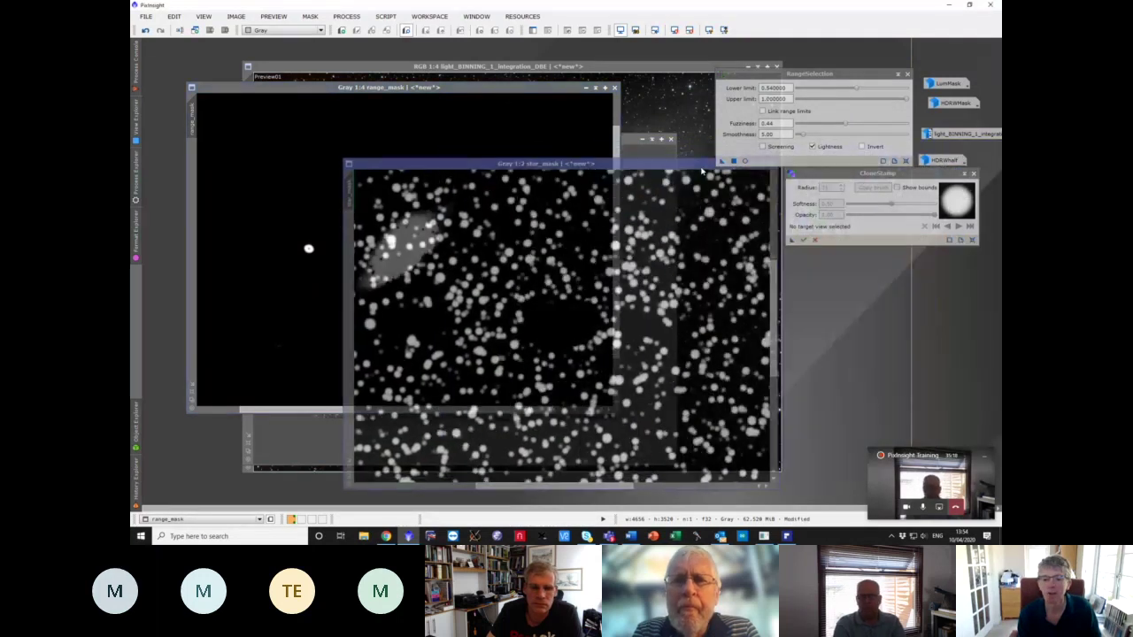
- Minimize star_mask to an icon, restore HDRWMask and place it beside range_mask
left_click(598, 173)
left_click_drag(603, 167, 477, 163)
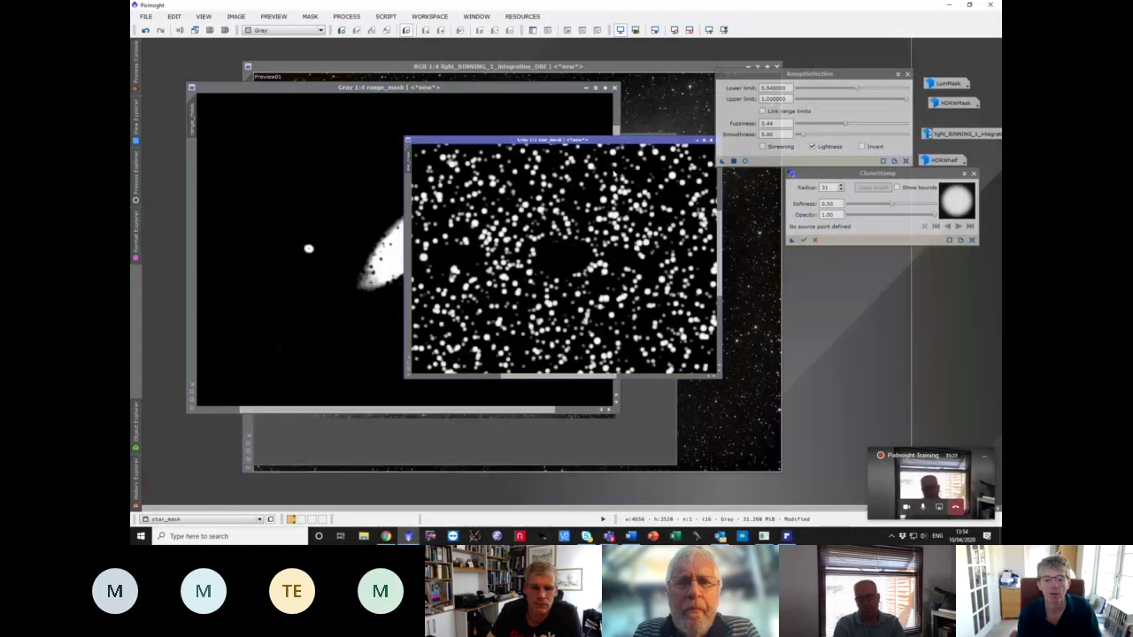
left_click(696, 140)
left_click(854, 80)
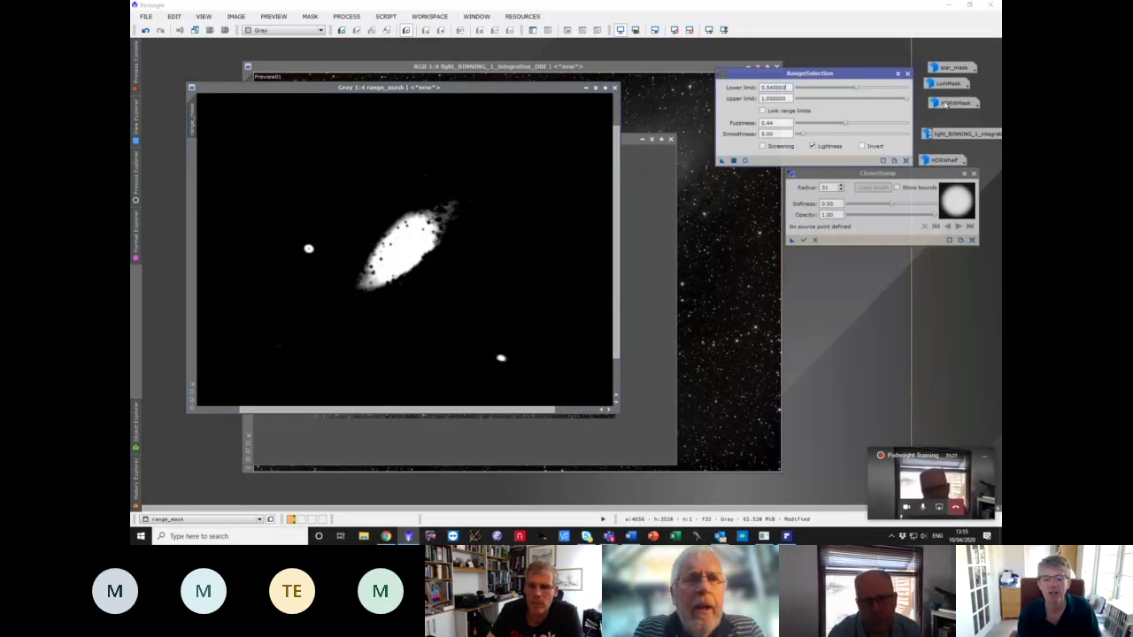
double_click(952, 102)
left_click_drag(352, 144, 614, 158)
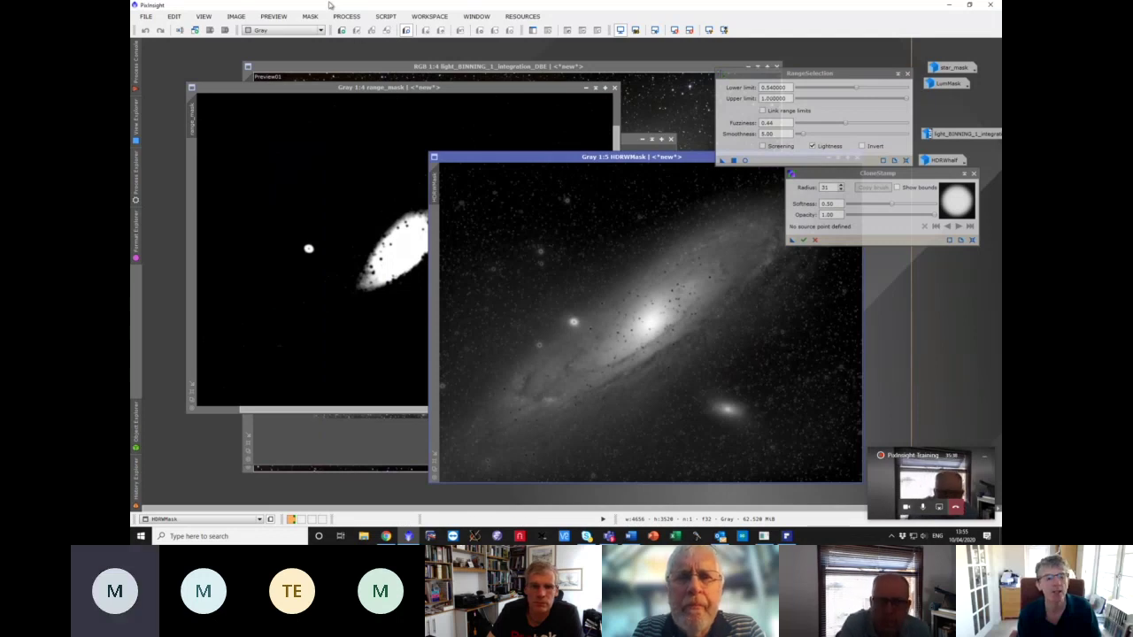
- Open PixelMath and change the RGB/K expression to $T*(1-range_mask)
left_click(343, 16)
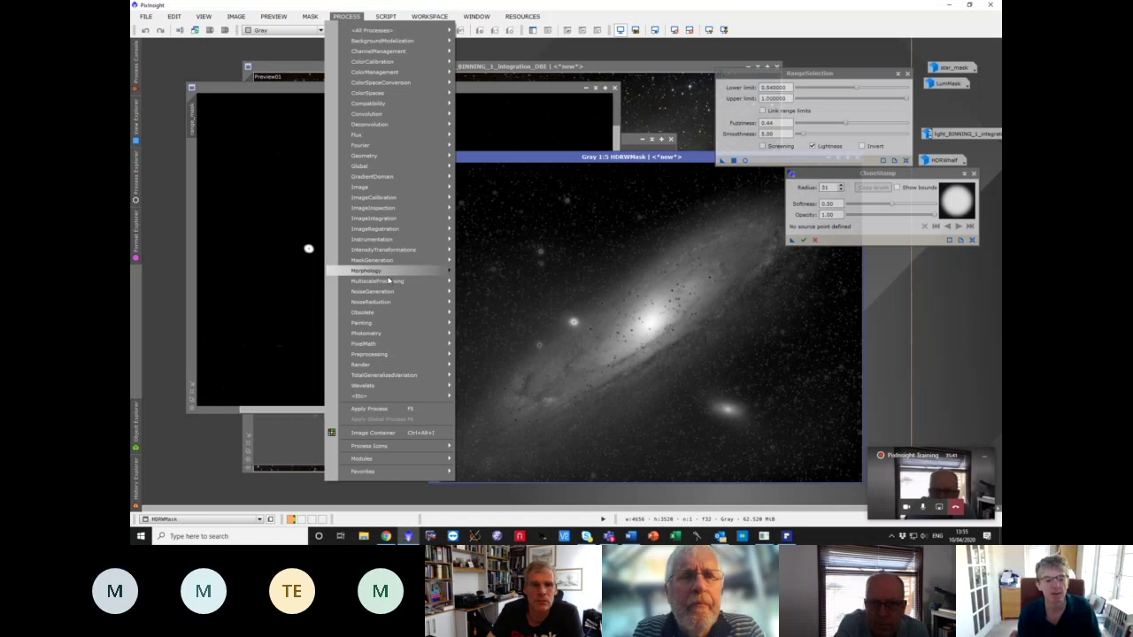
mouse_move(390, 344)
left_click(483, 344)
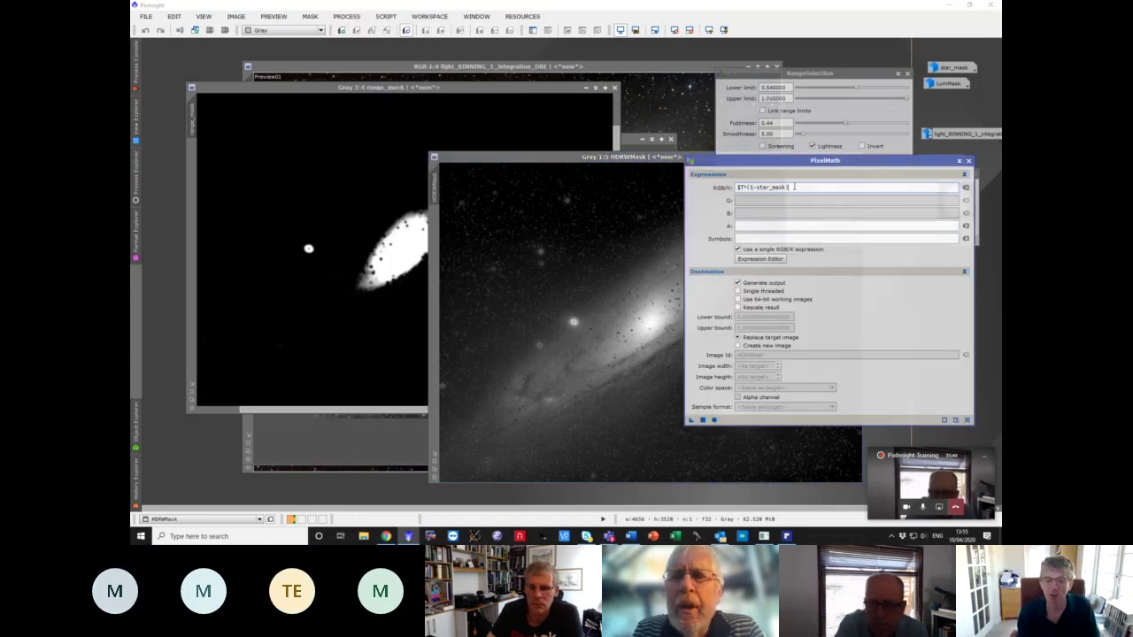
key("BackSpace")
key("BackSpace")
key("BackSpace")
key("BackSpace")
key("BackSpace")
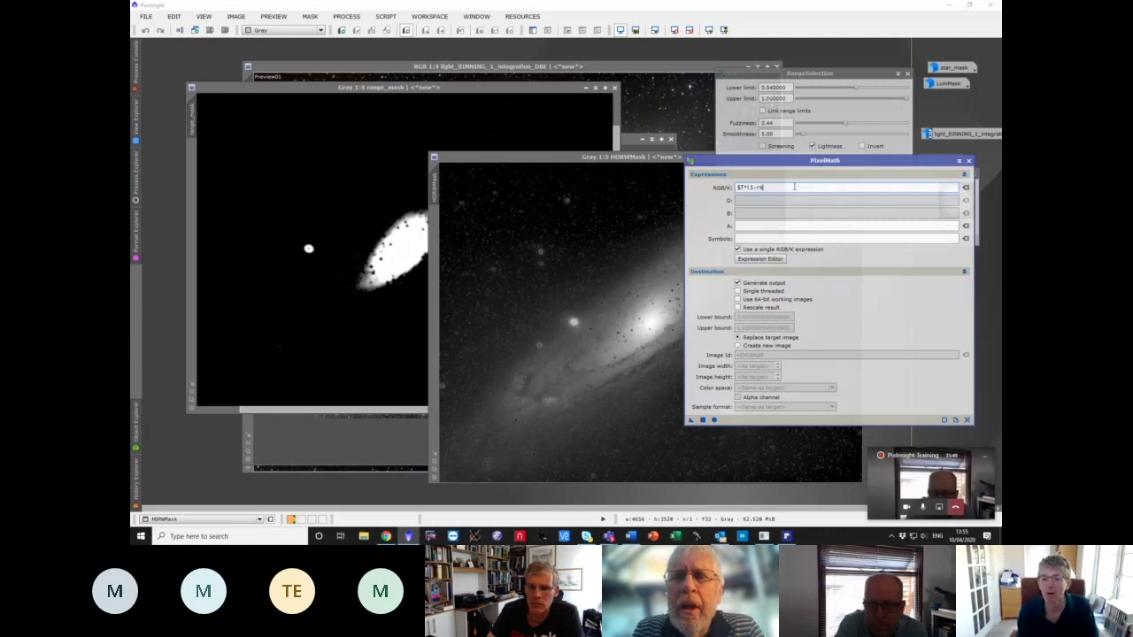
key("BackSpace")
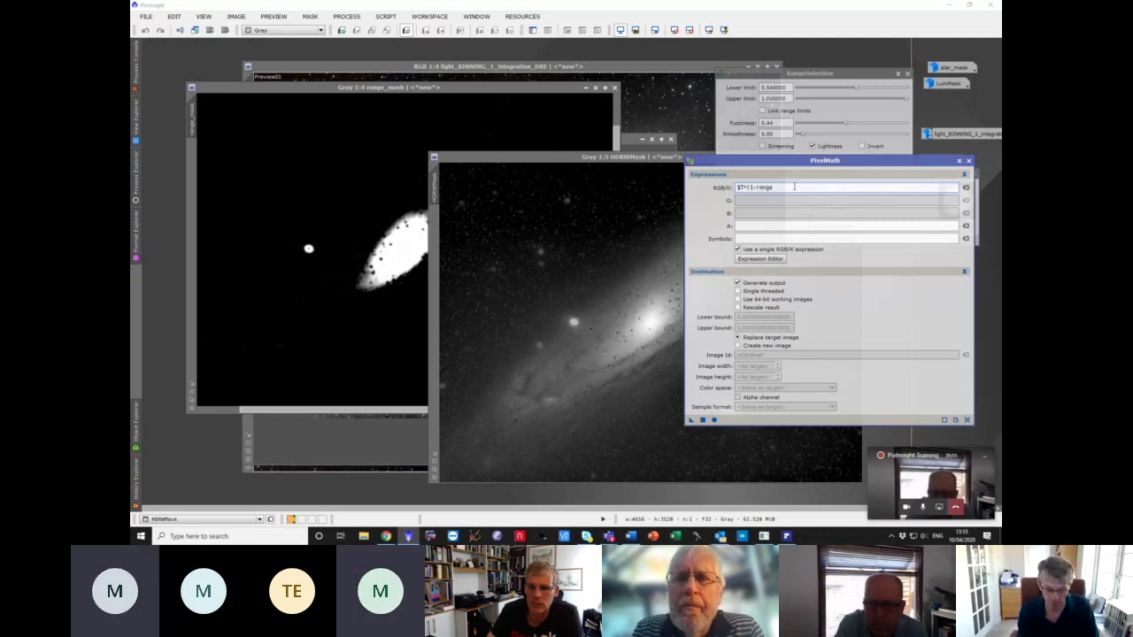
type("mask)")
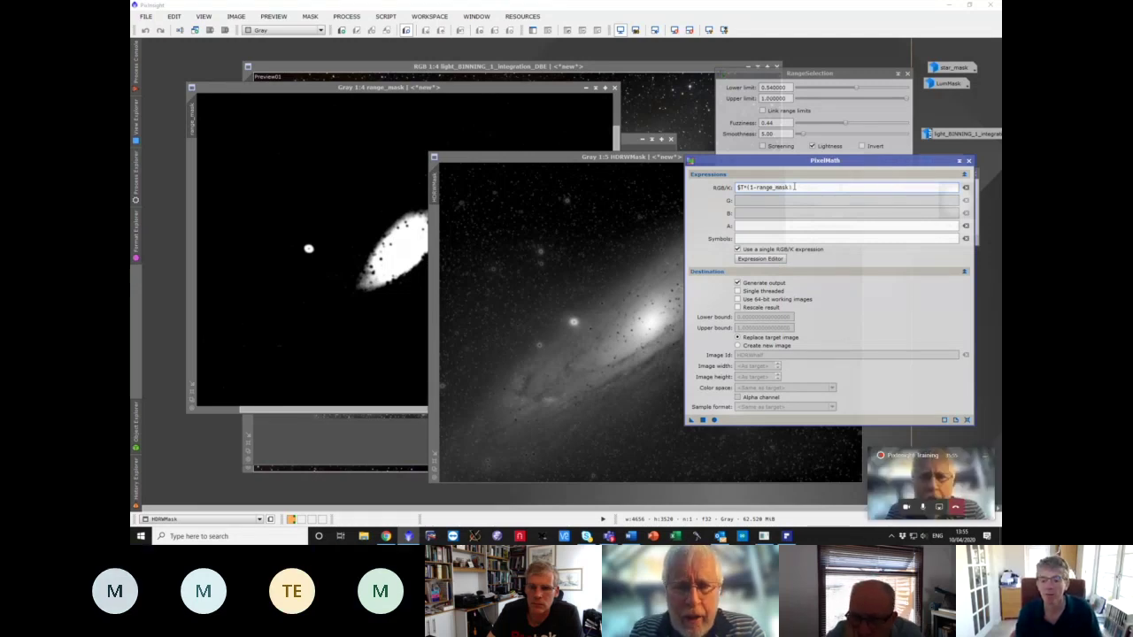
- Apply the PixelMath expression to HDRWMask, creating a new image with the id HDRPreserveGalaxy
left_click(662, 160)
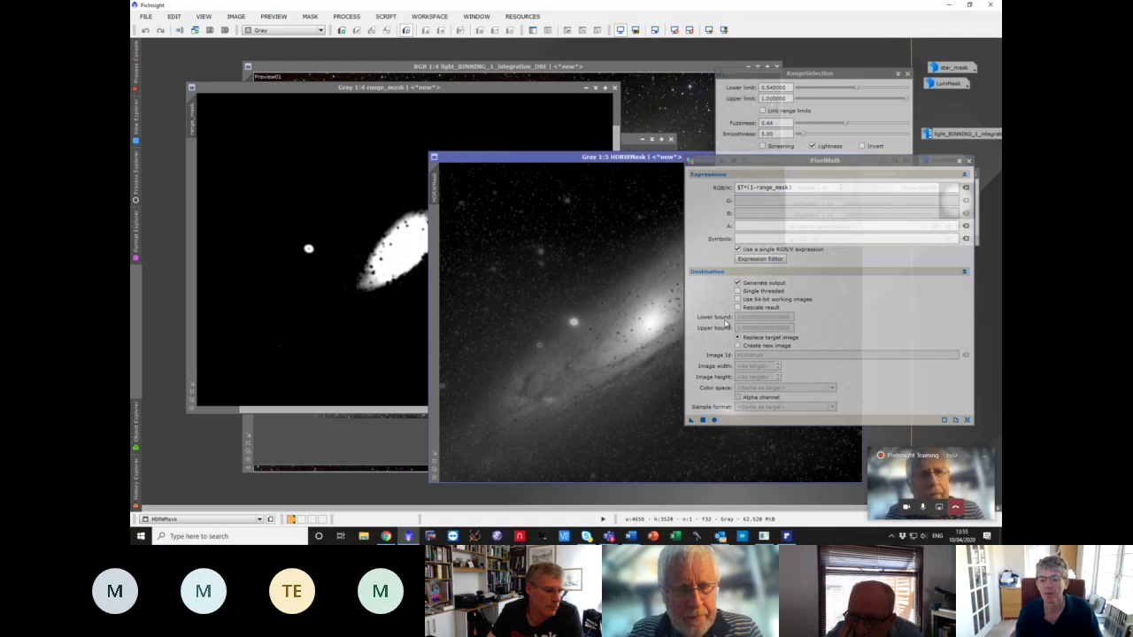
left_click(745, 351)
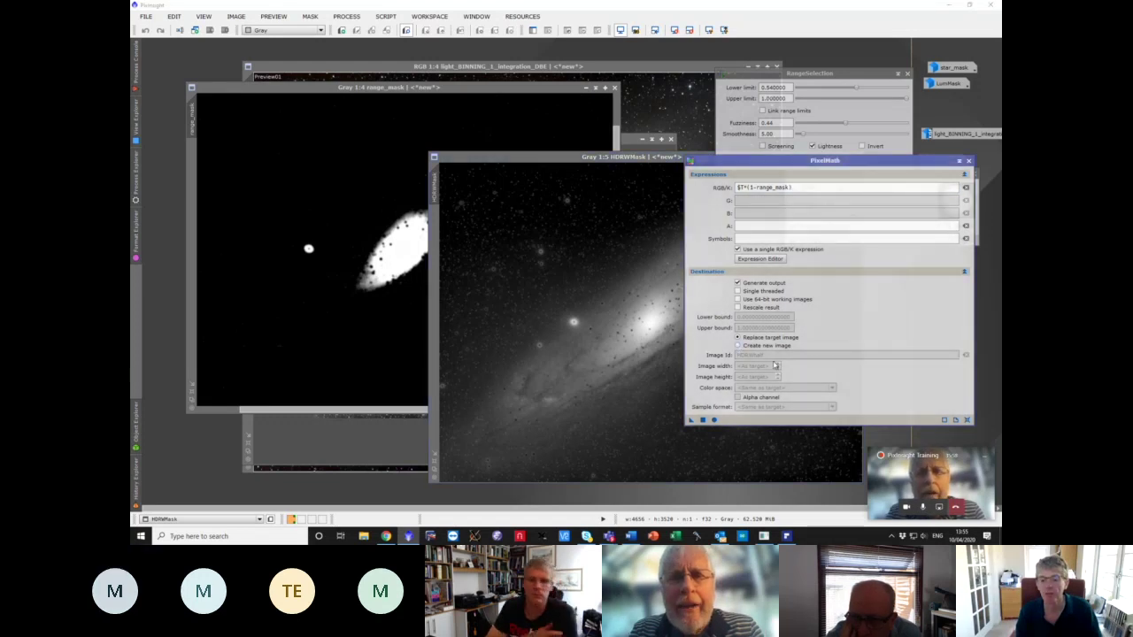
left_click(741, 345)
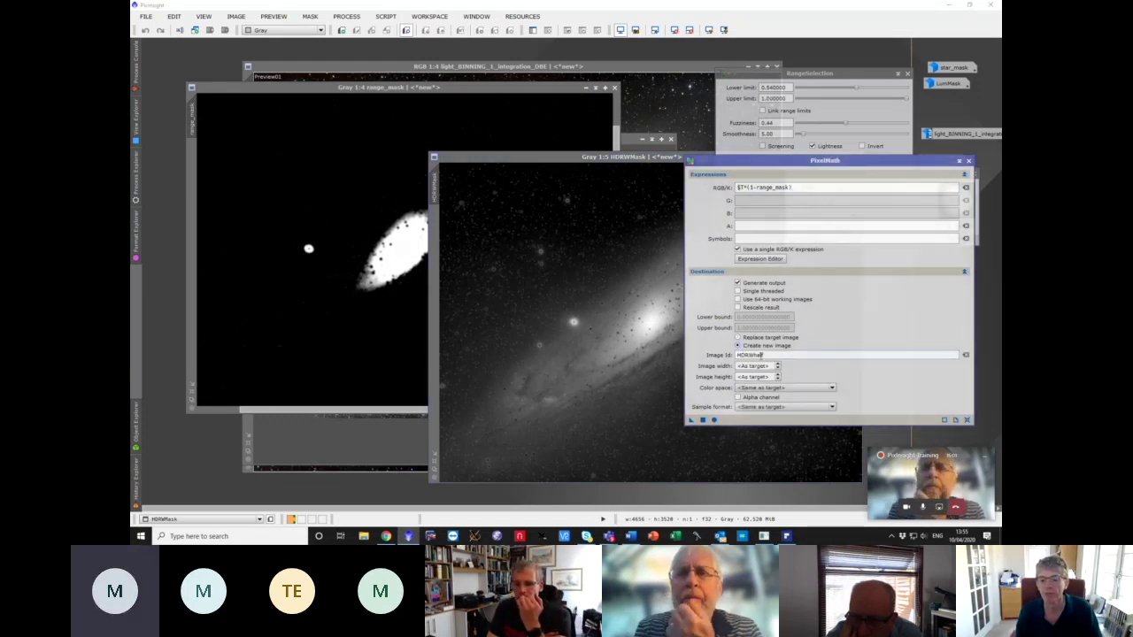
left_click_drag(764, 355, 749, 355)
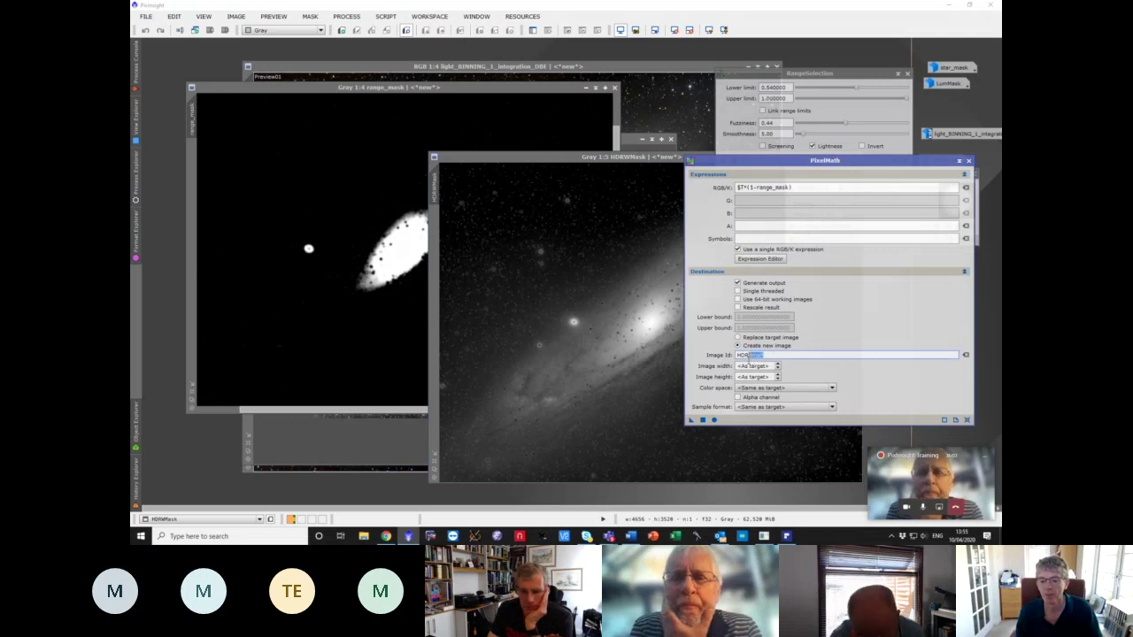
type("Pres")
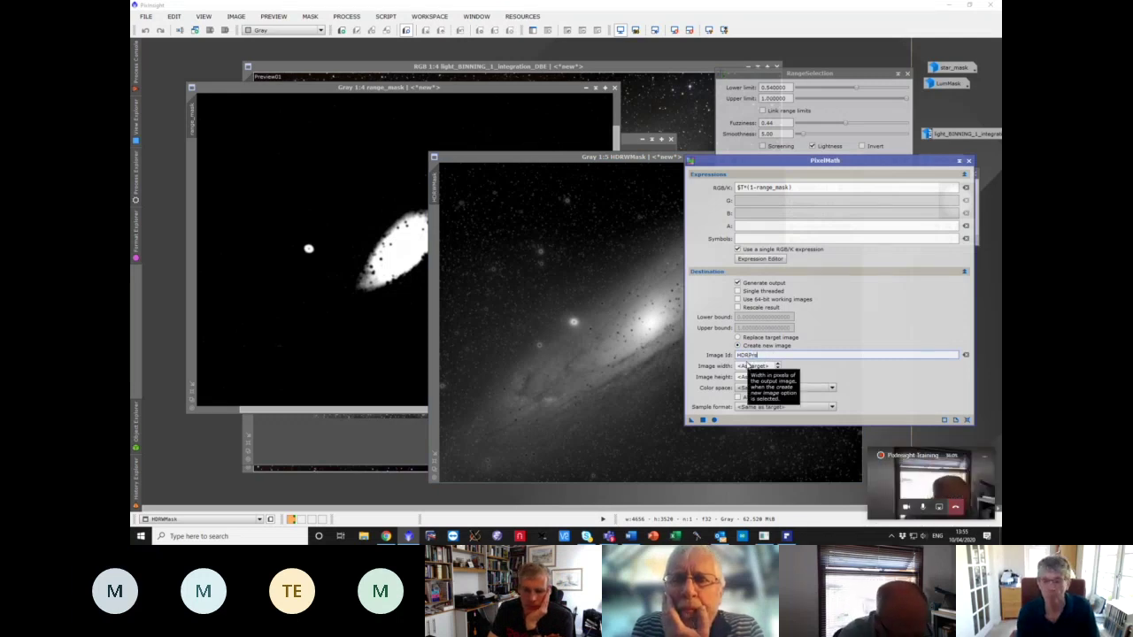
key("BackSpace")
key("BackSpace")
key("BackSpace")
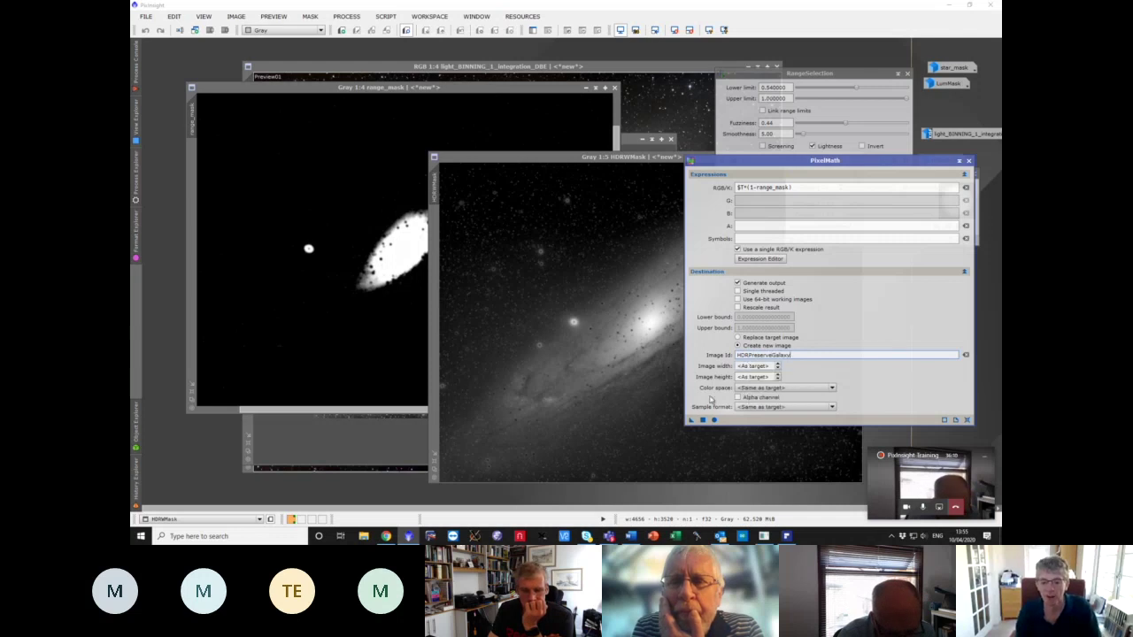
left_click(701, 420)
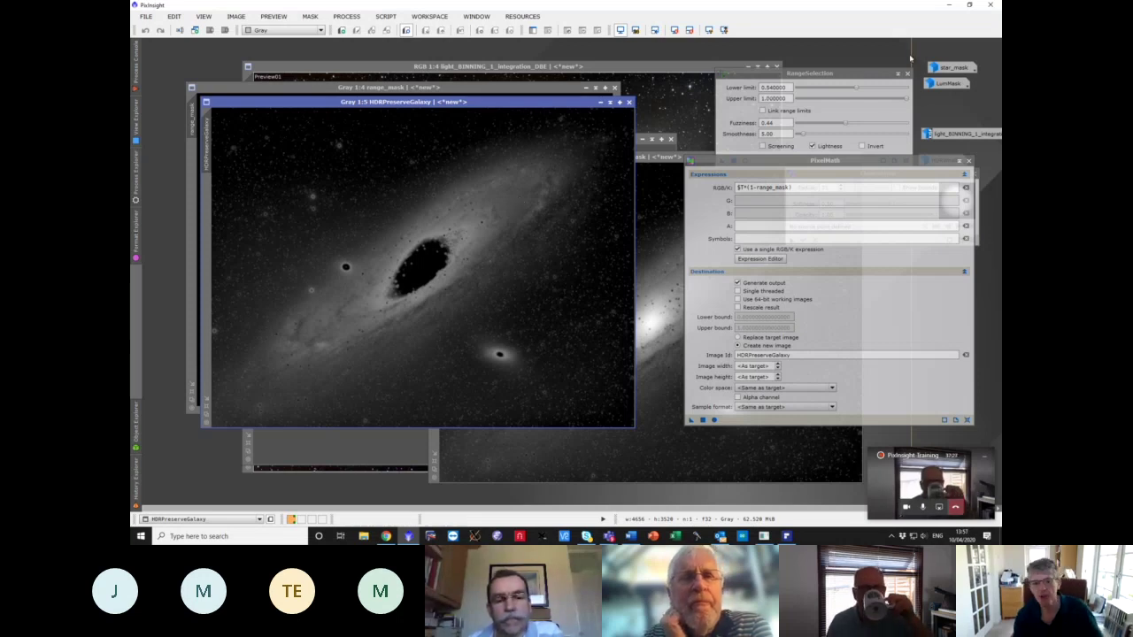
- Move HDRWMask clear of the process windows so it overlaps HDRPreserveGalaxy, and close PixelMath
left_click(669, 162)
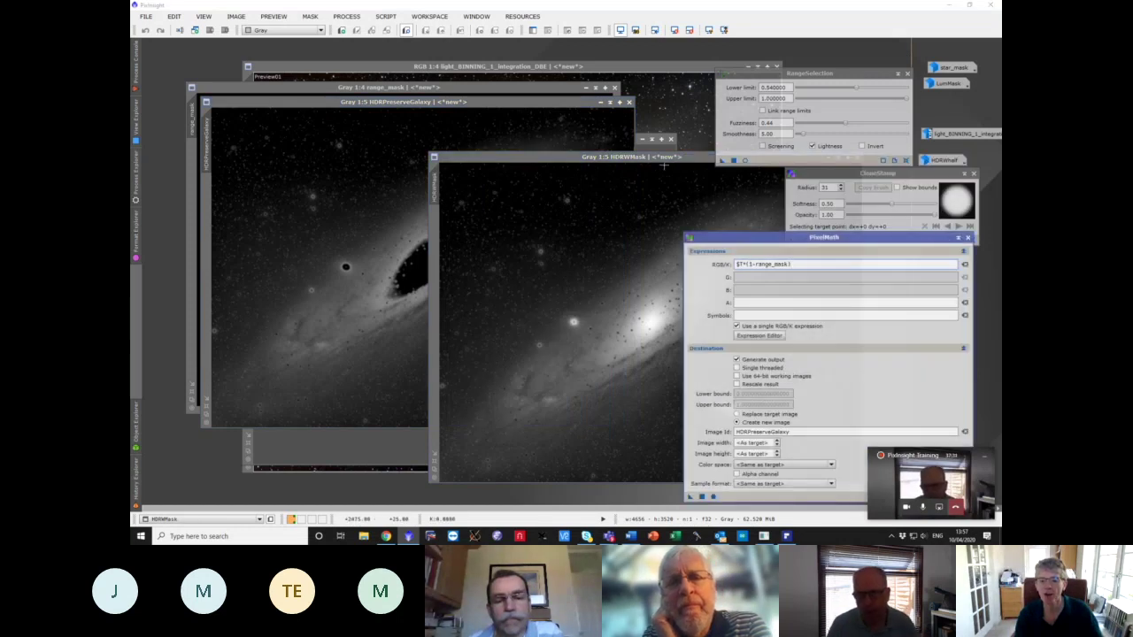
left_click_drag(663, 165, 563, 151)
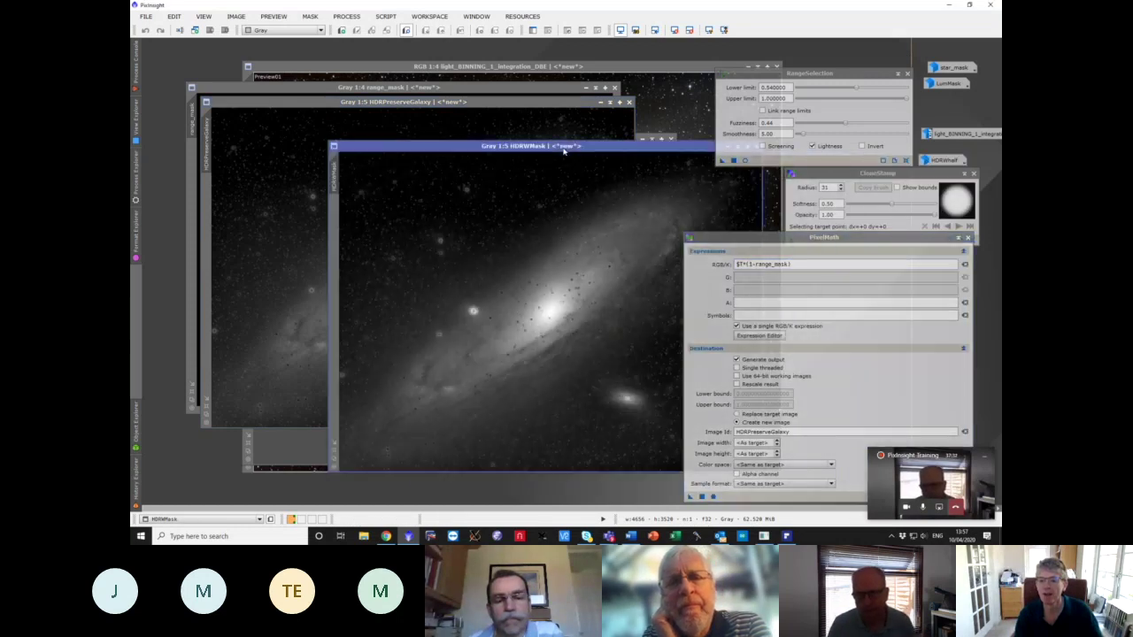
left_click(905, 177)
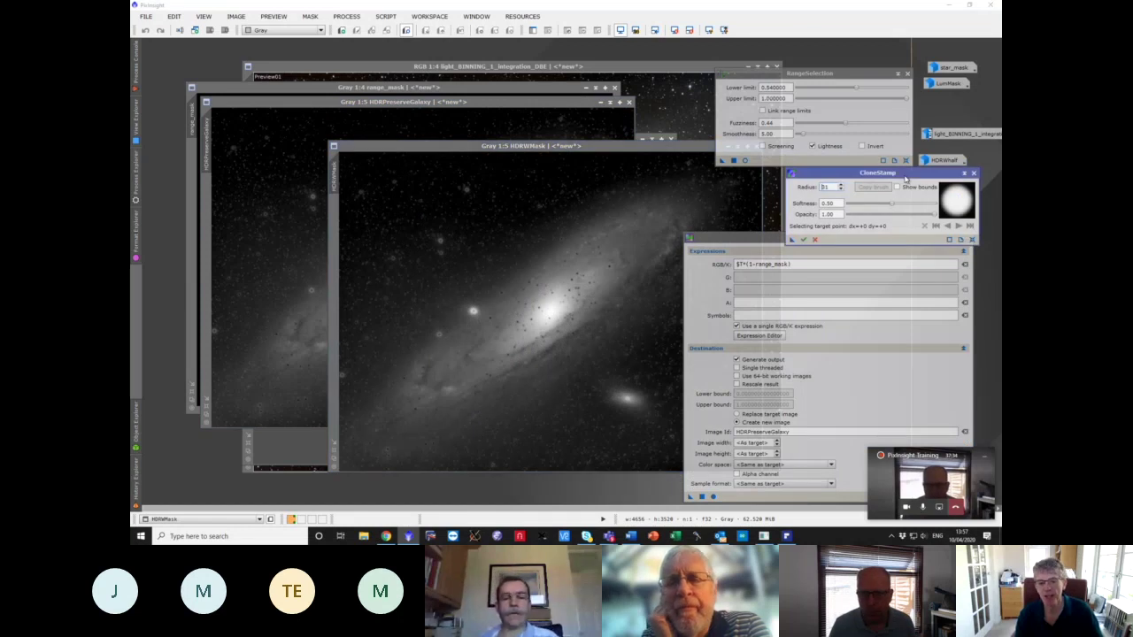
left_click_drag(528, 146, 484, 132)
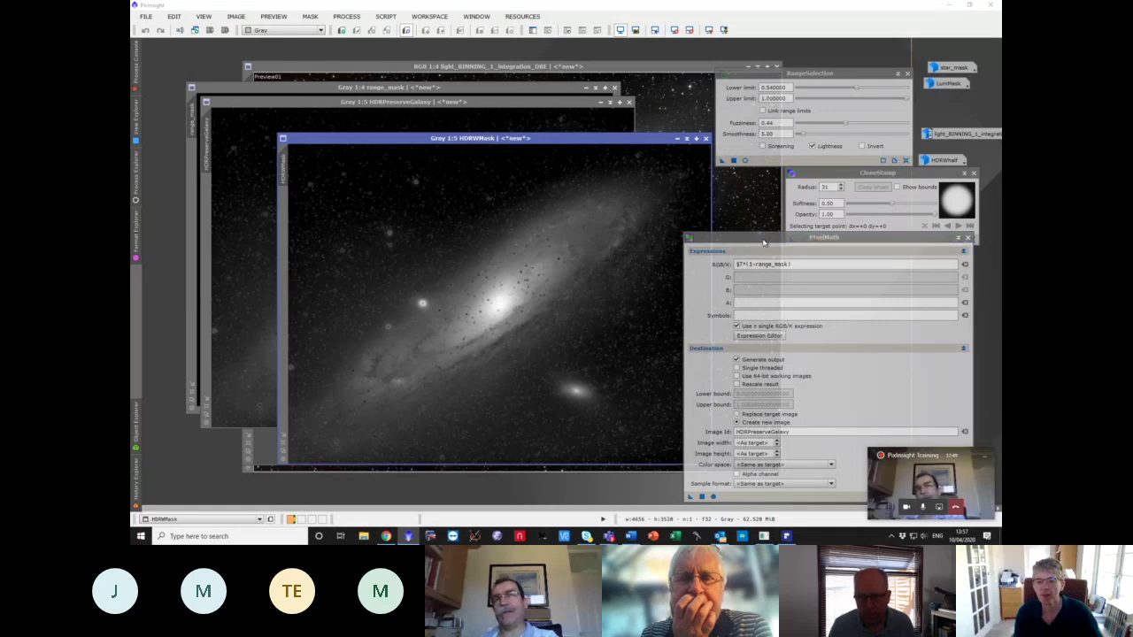
left_click(968, 238)
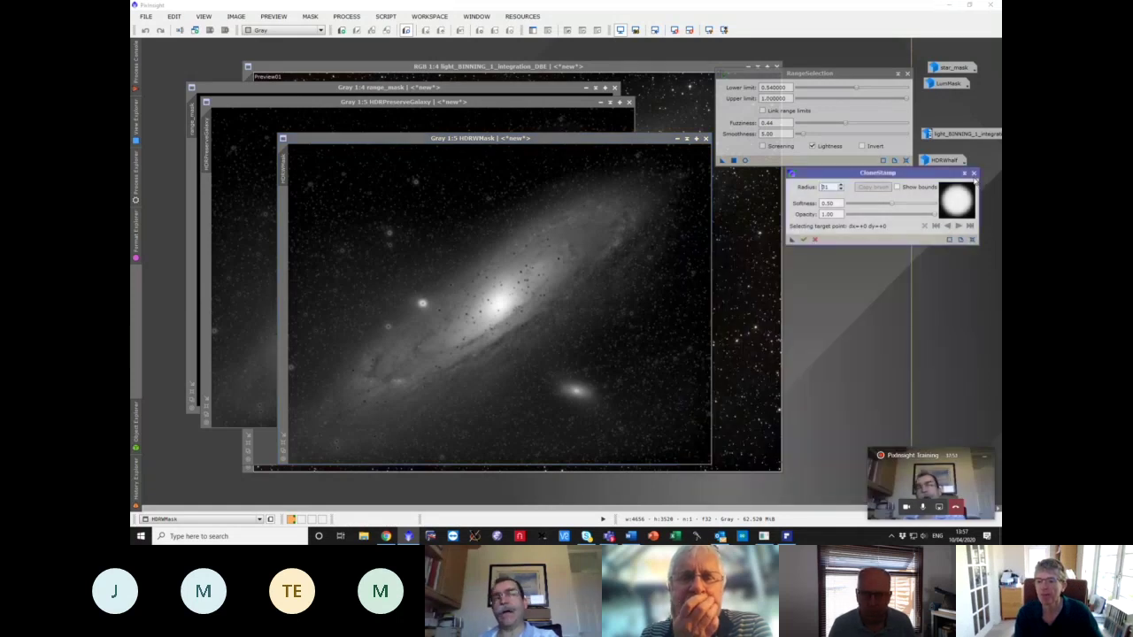
- Cancel the active CloneStamp session and close both the CloneStamp and RangeSelection windows
left_click(973, 173)
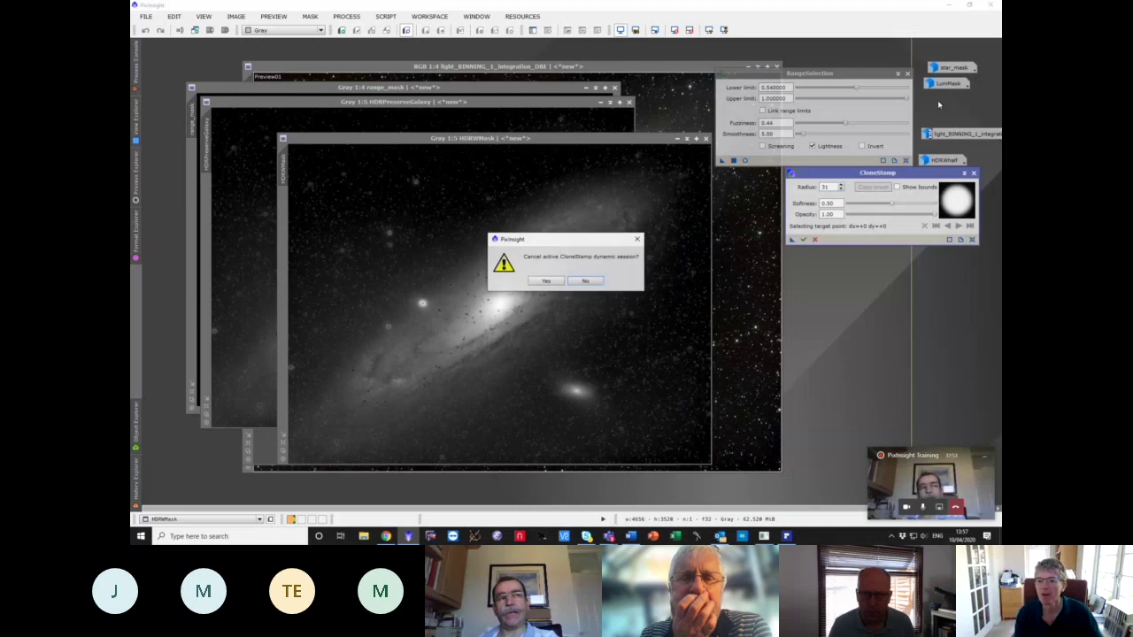
left_click(547, 281)
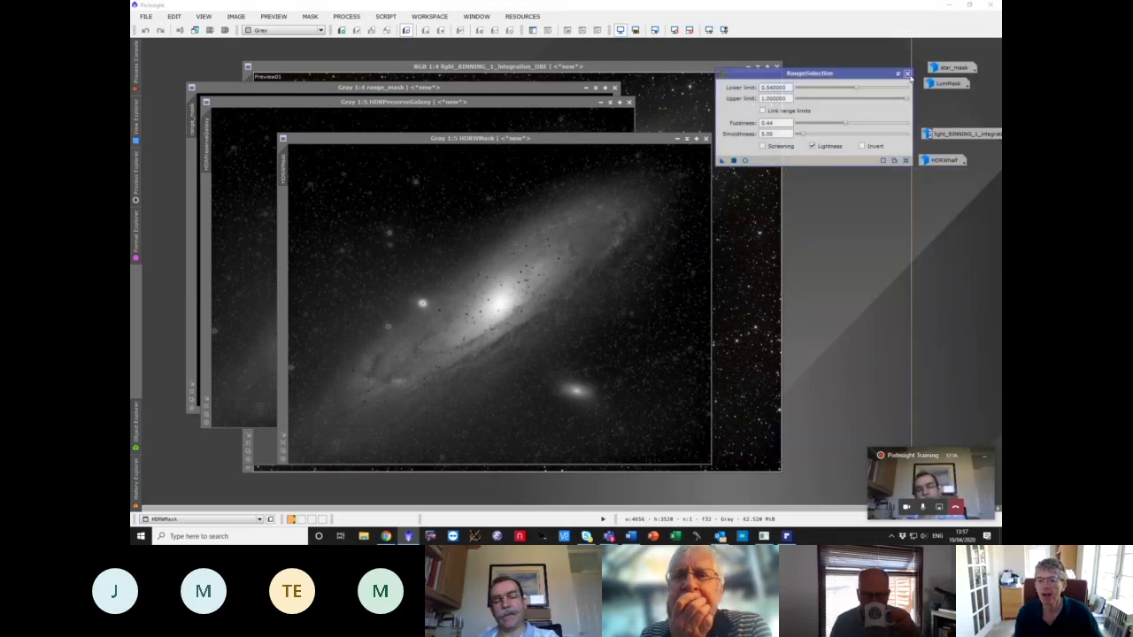
left_click(907, 74)
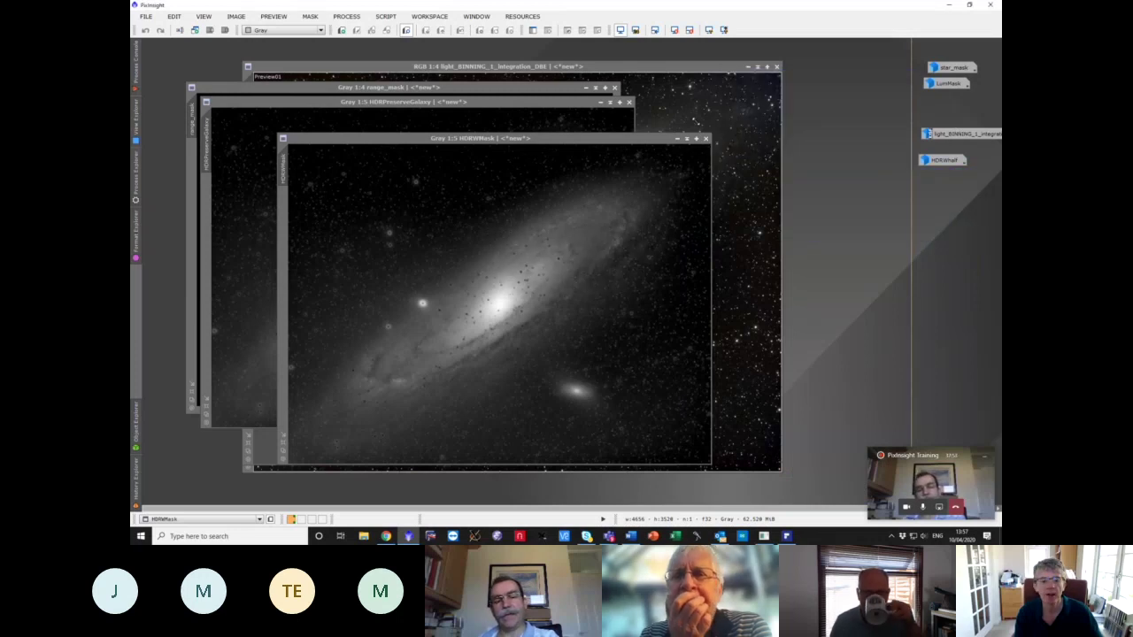
- Minimize HDRWMask, HDRPreserveGalaxy, range_mask and the extracted luminance image to icons, lining them up with the other stored masks
left_click(677, 139)
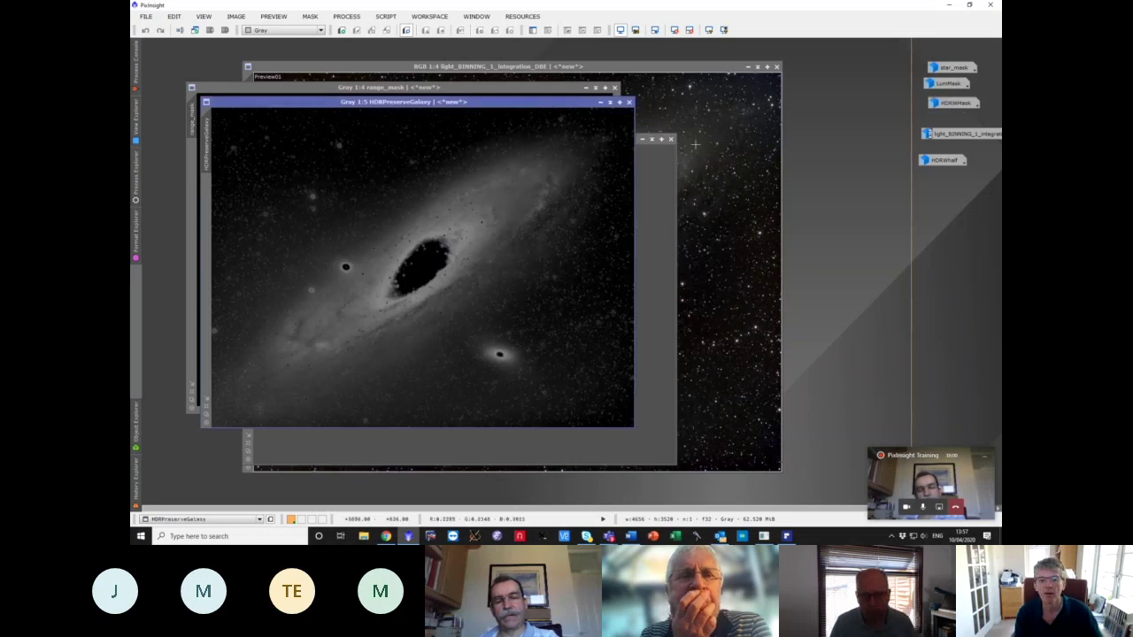
left_click(600, 102)
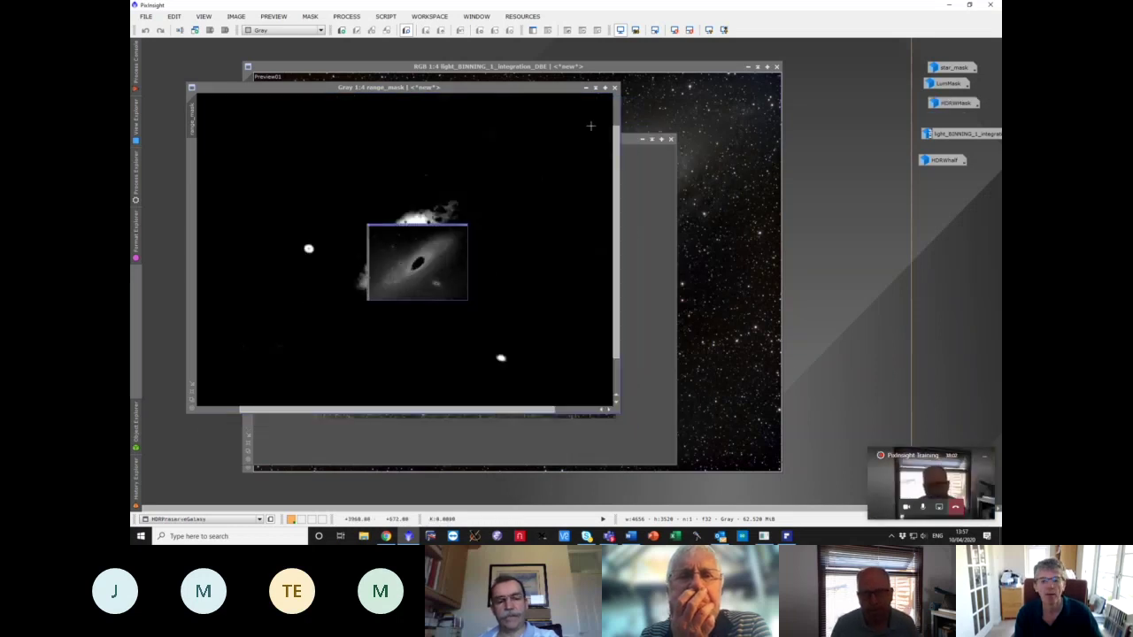
left_click_drag(907, 185, 942, 187)
left_click(586, 90)
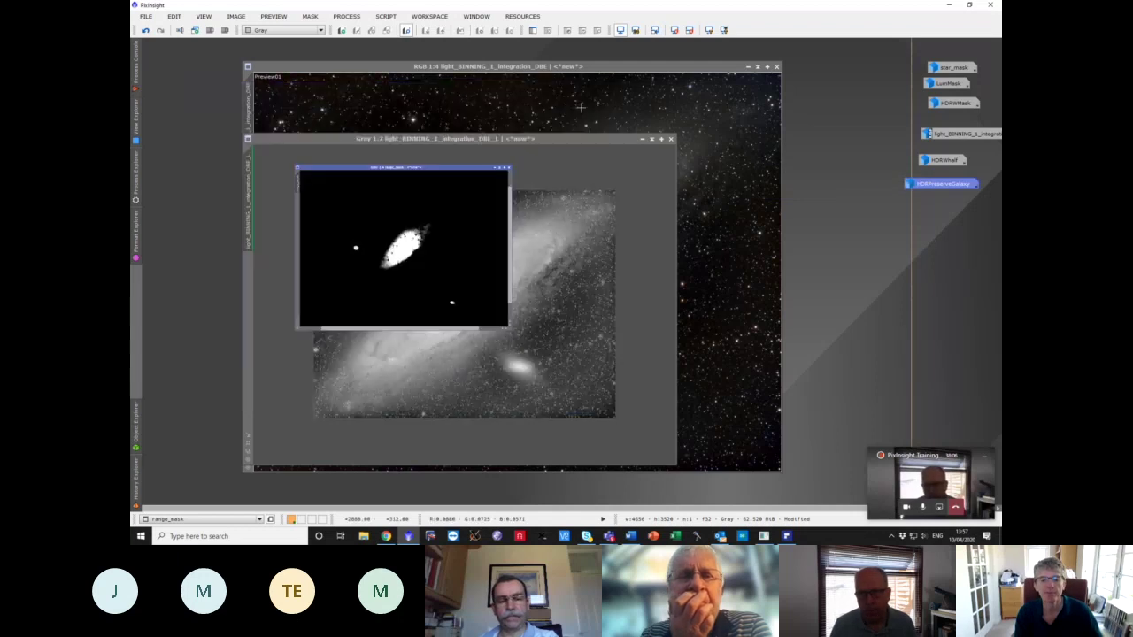
left_click_drag(430, 254, 961, 49)
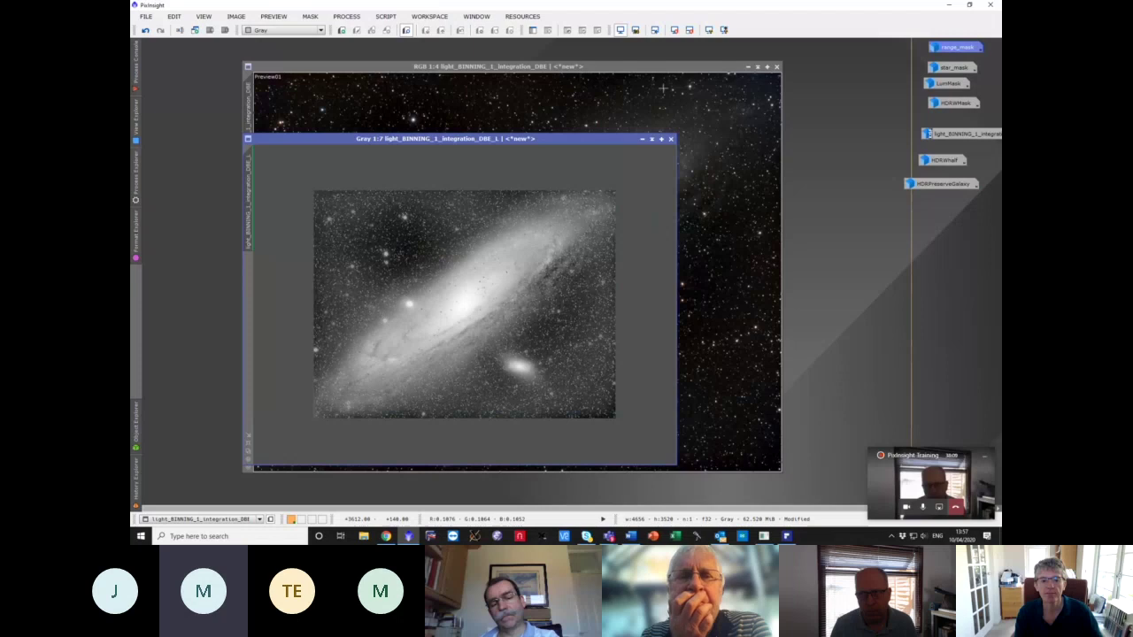
left_click(642, 139)
left_click_drag(492, 311, 917, 214)
- Load the history of light_BINNING_1_integration_DBE, return to an earlier processing state and open the settings of history entry 4, HistogramTransformation
left_click(135, 494)
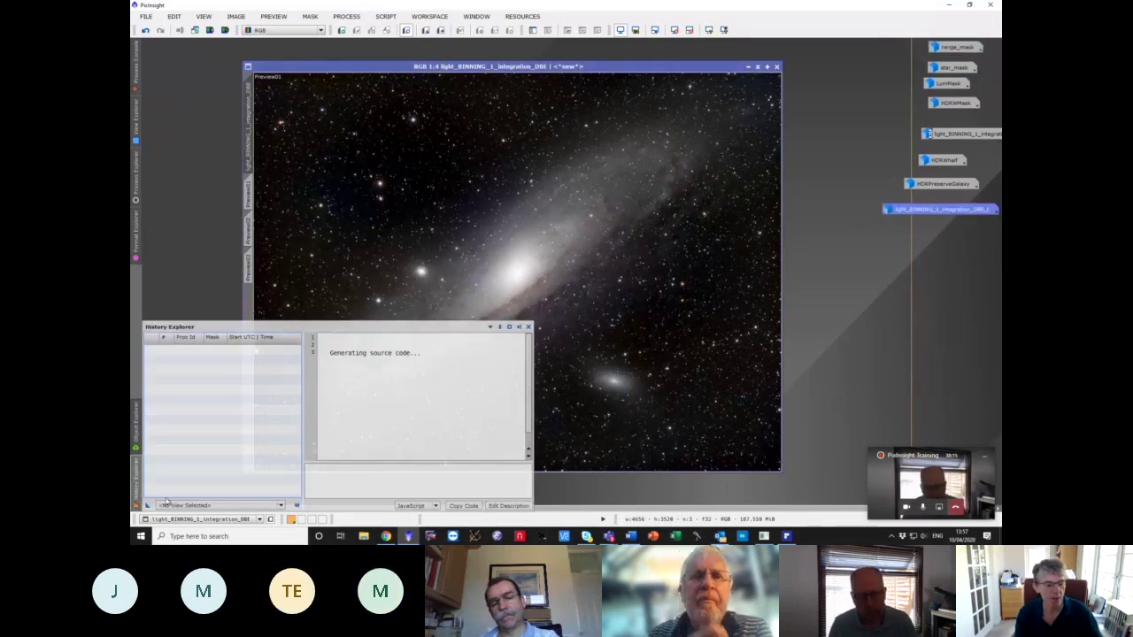
left_click(206, 506)
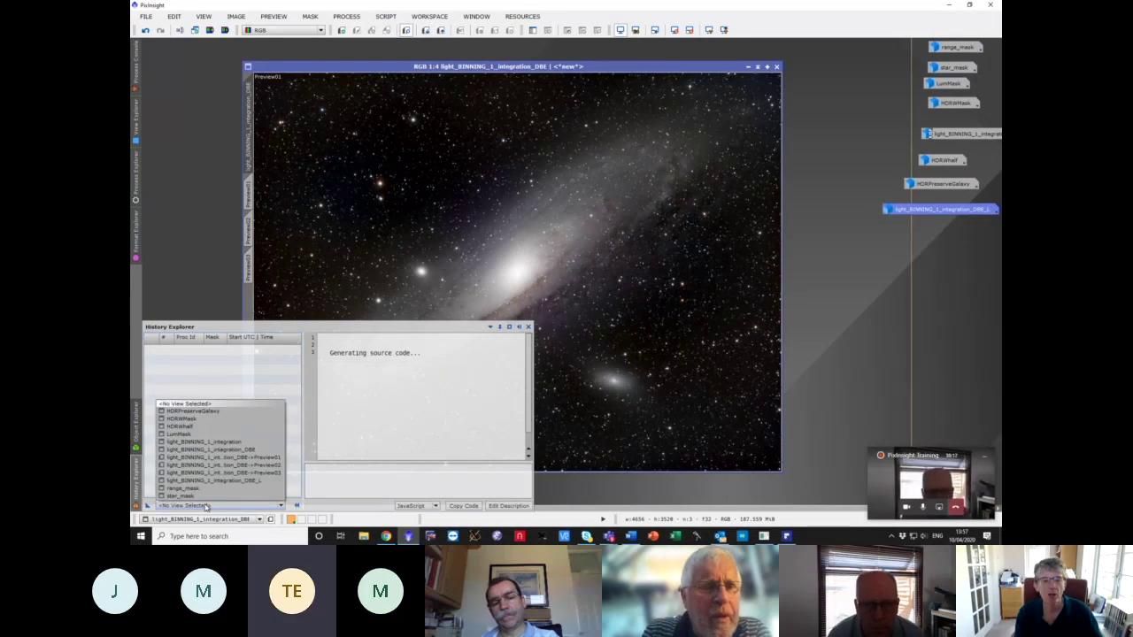
left_click(214, 453)
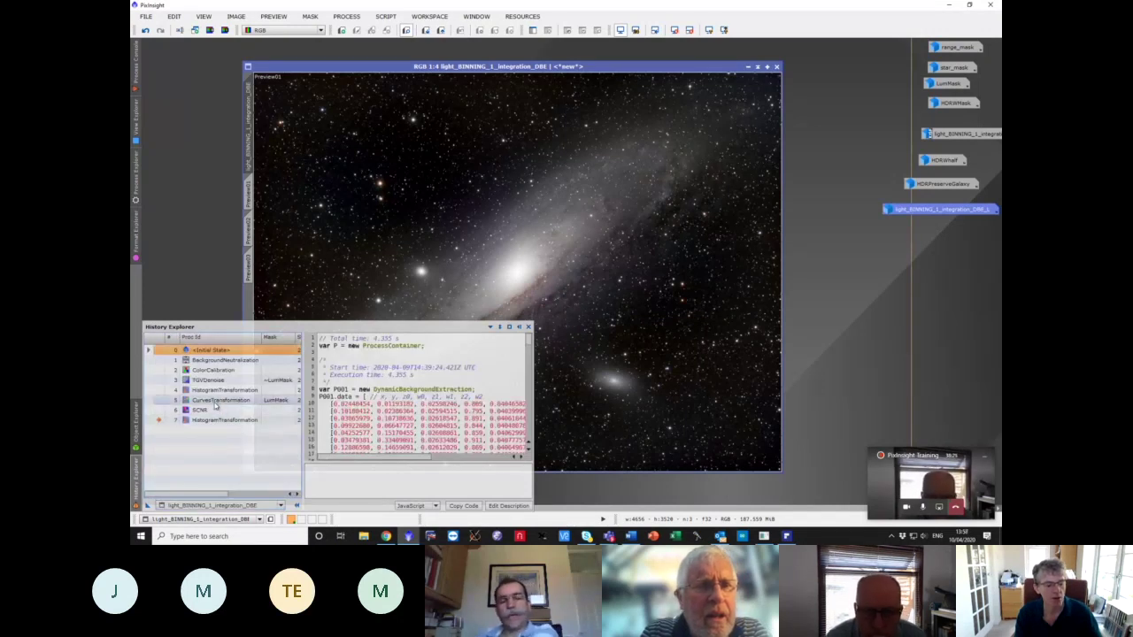
left_click(153, 391)
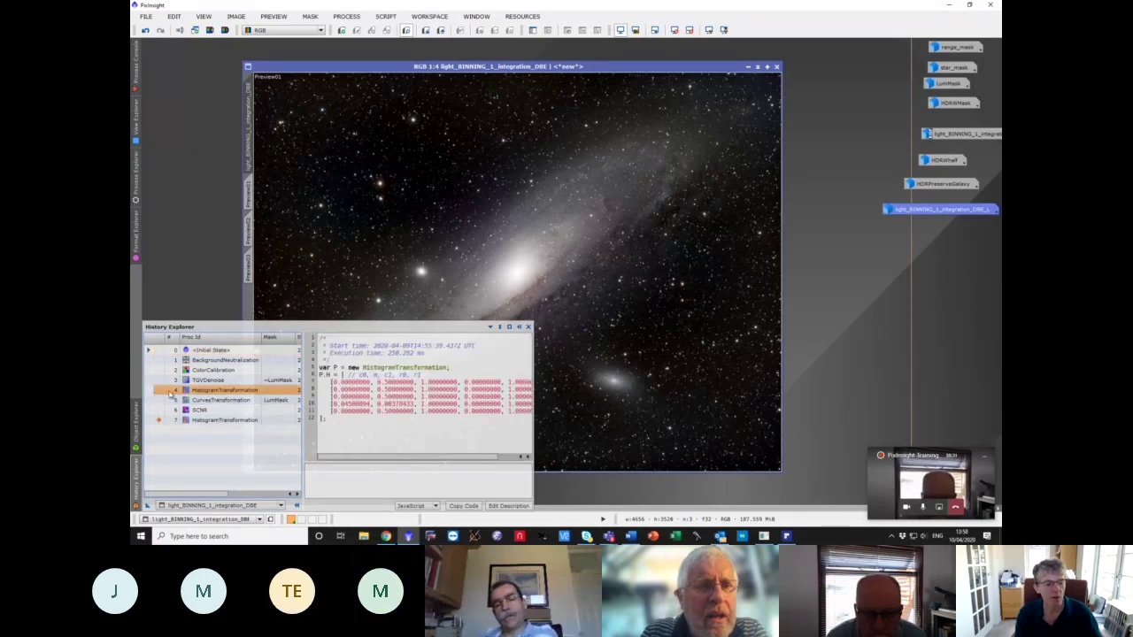
double_click(170, 392)
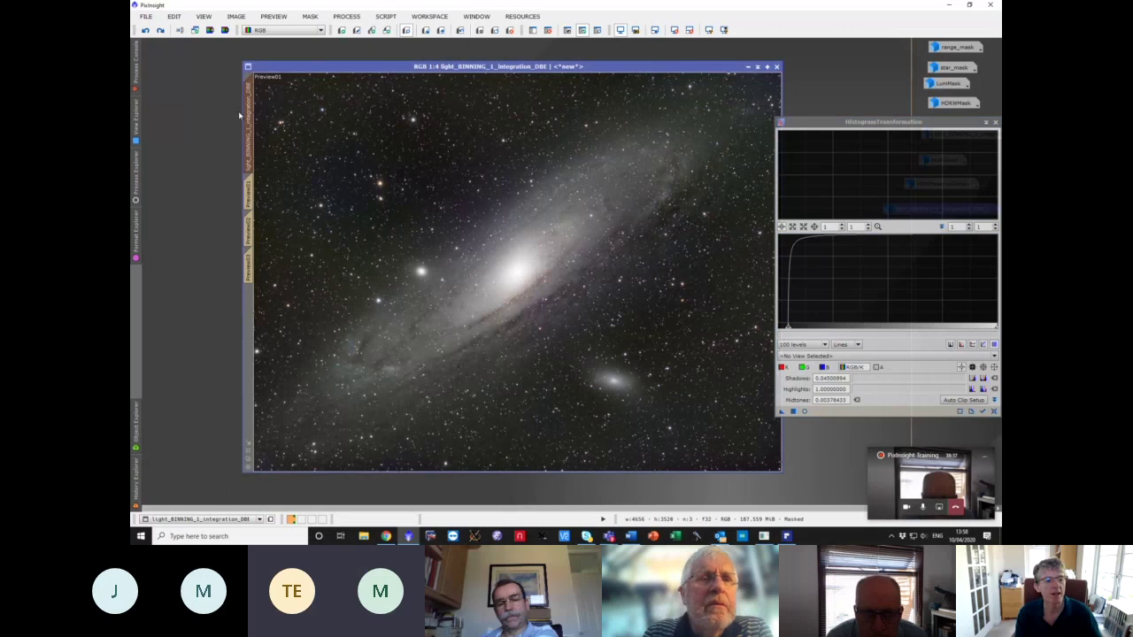
- Duplicate light_BINNING_1_integration_DBE, apply HDRPreserveGalaxy as the clone's mask without inverting it, and hide the mask overlay
left_click_drag(248, 115, 173, 126)
left_click(533, 31)
left_click(530, 264)
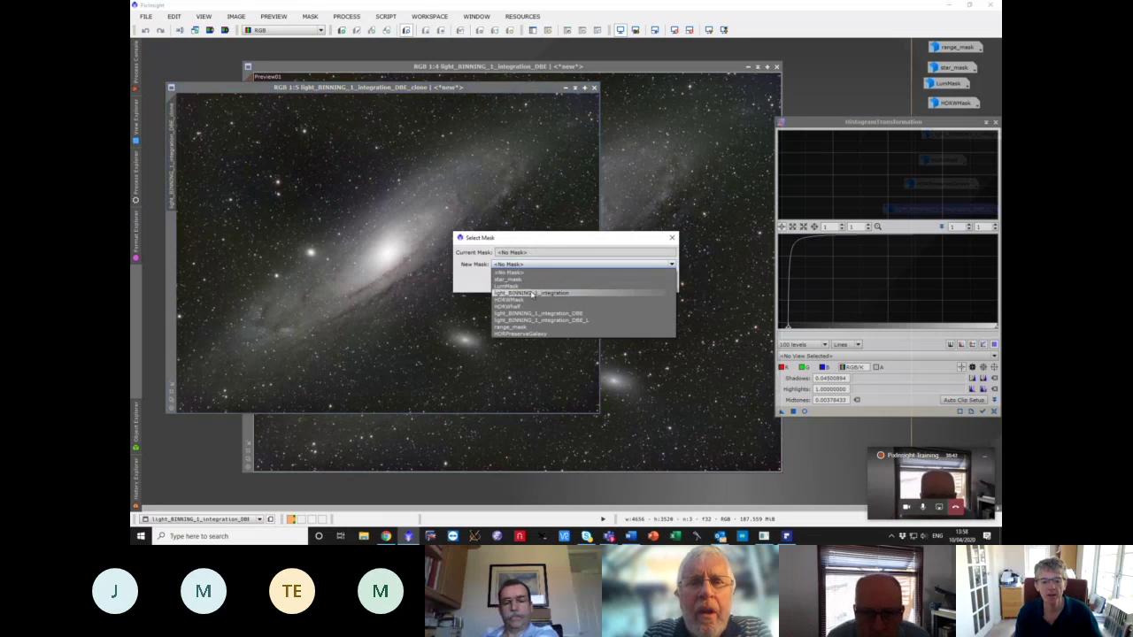
left_click(522, 334)
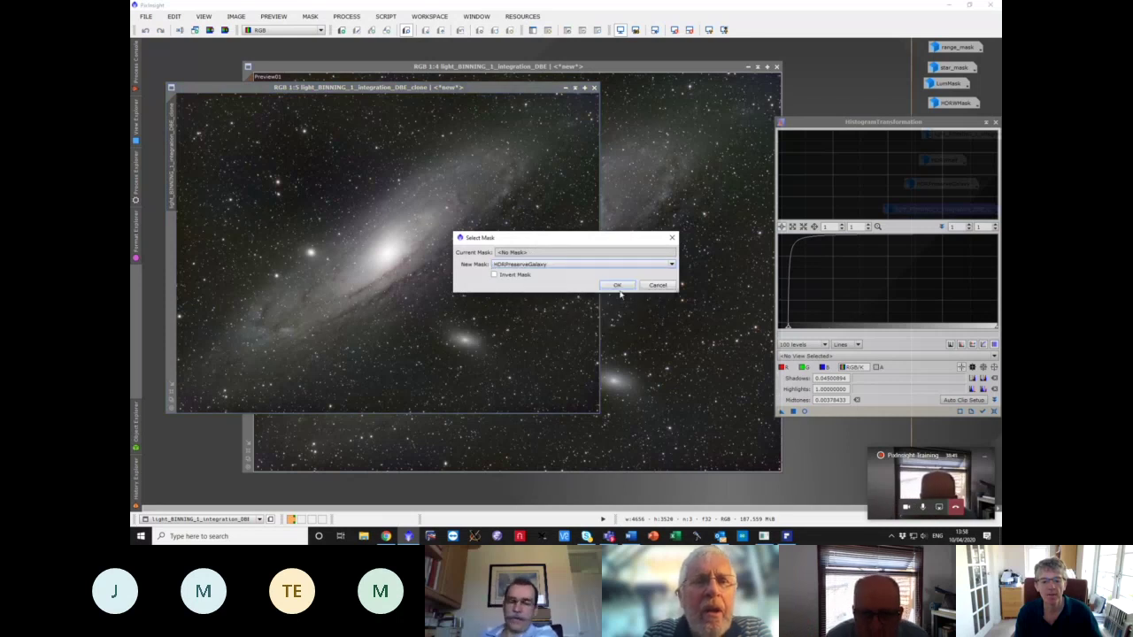
left_click(618, 284)
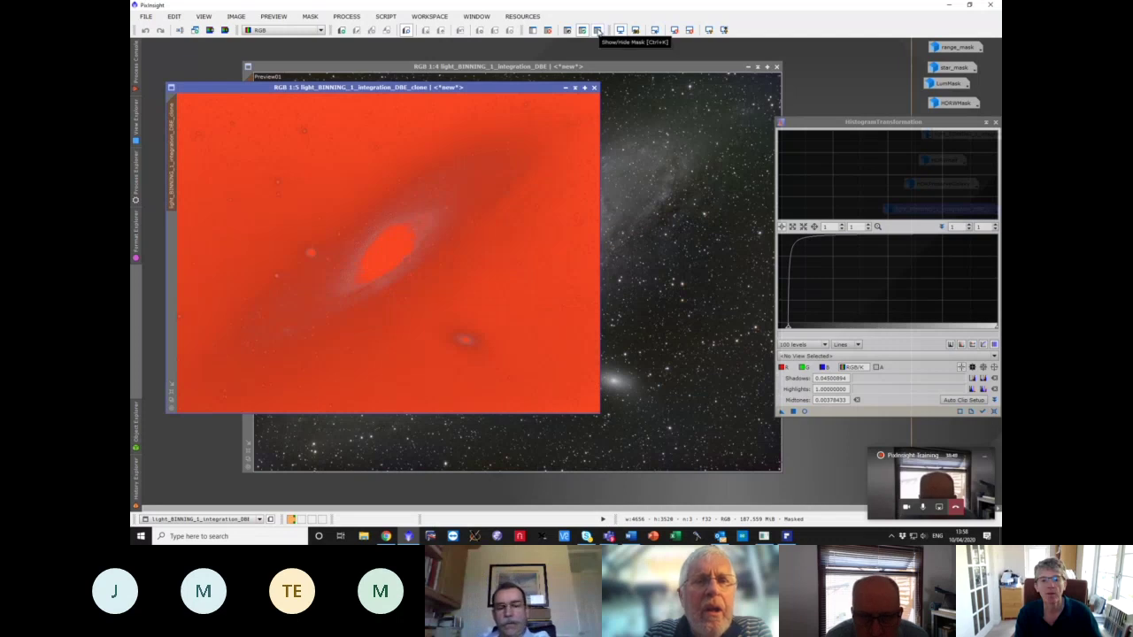
left_click(598, 30)
- Apply HDRMultiscaleTransform with 7 layers and 1 iteration to the masked clone
left_click(138, 188)
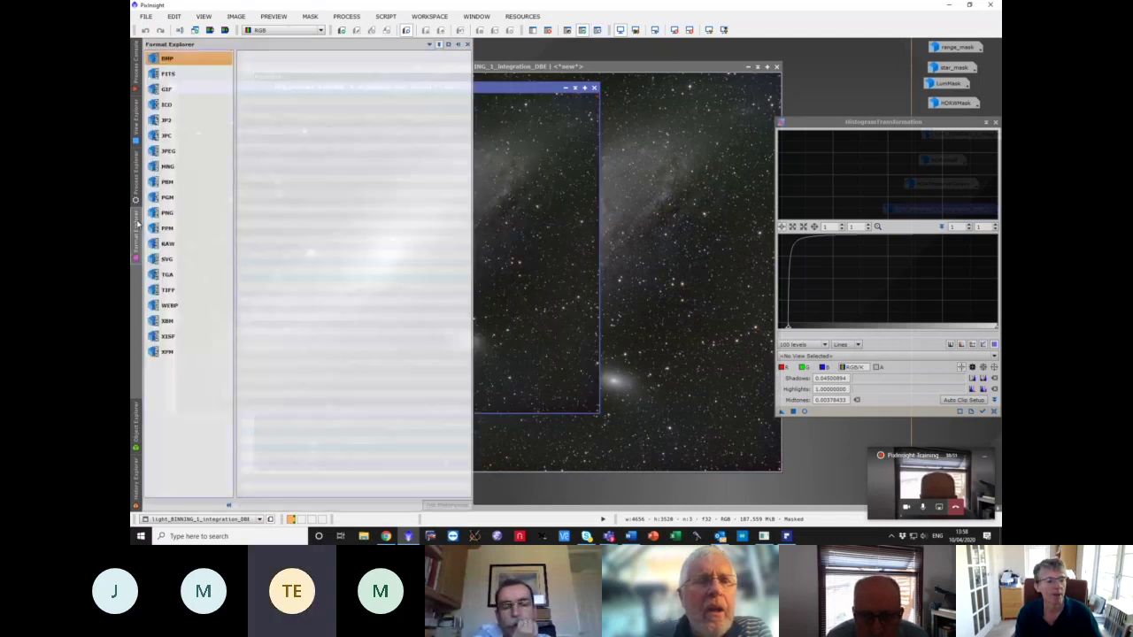
scroll(202, 253, "up", 5)
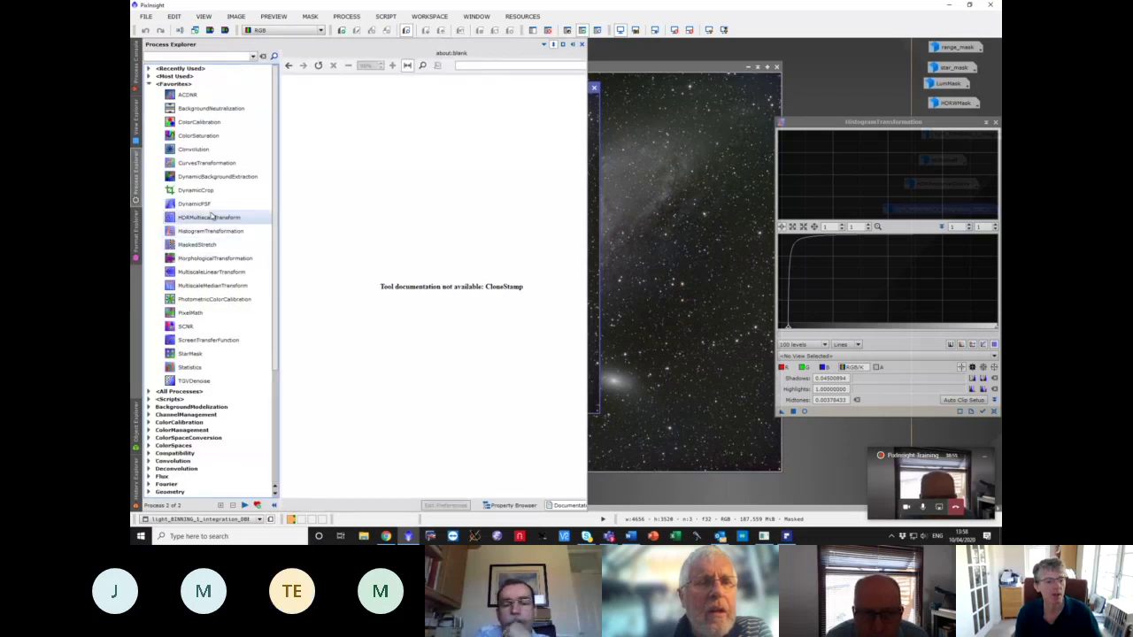
left_click(212, 219)
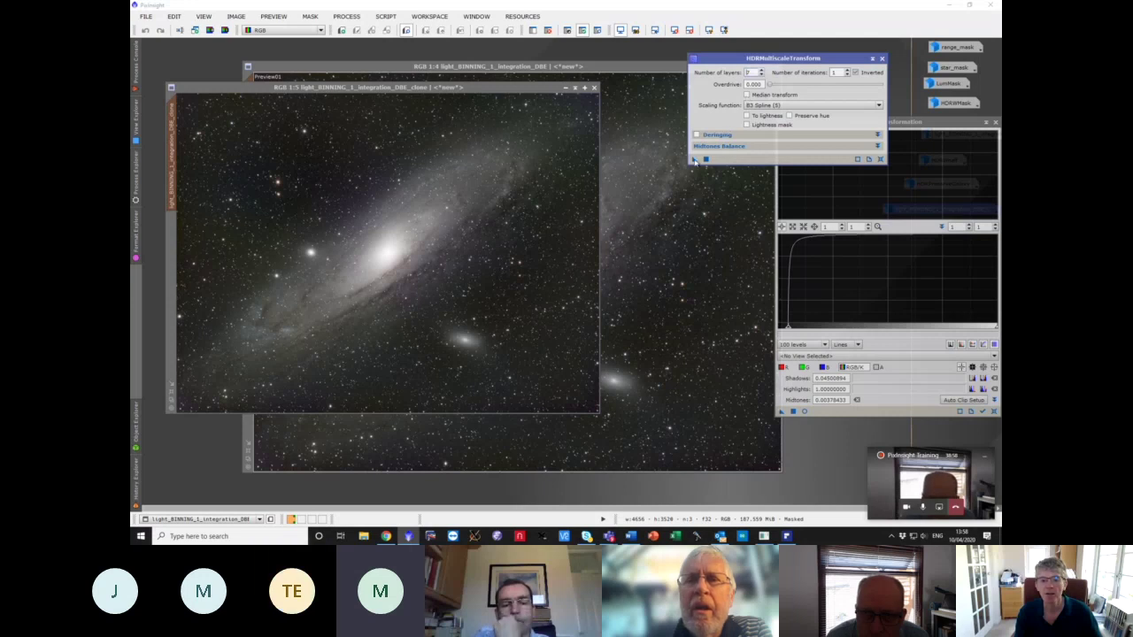
left_click_drag(695, 160, 525, 222)
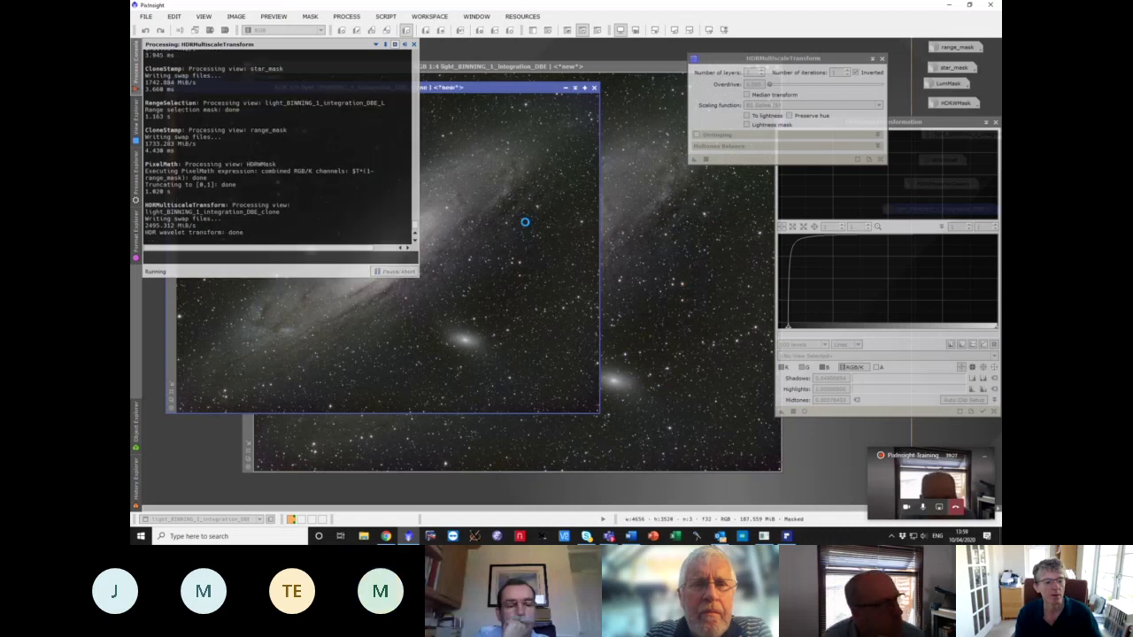
- Compare the clone before and after HDRMultiscaleTransform by repeatedly undoing and redoing it, examining the galaxy's core and dust lanes
scroll(438, 223, "up", 1)
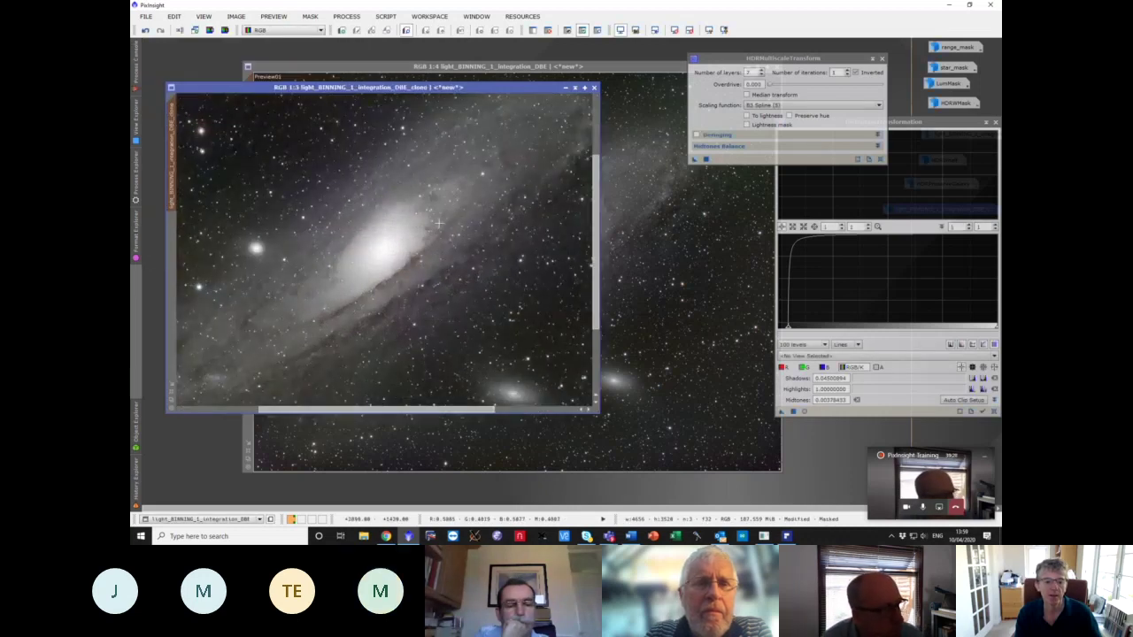
left_click(141, 34)
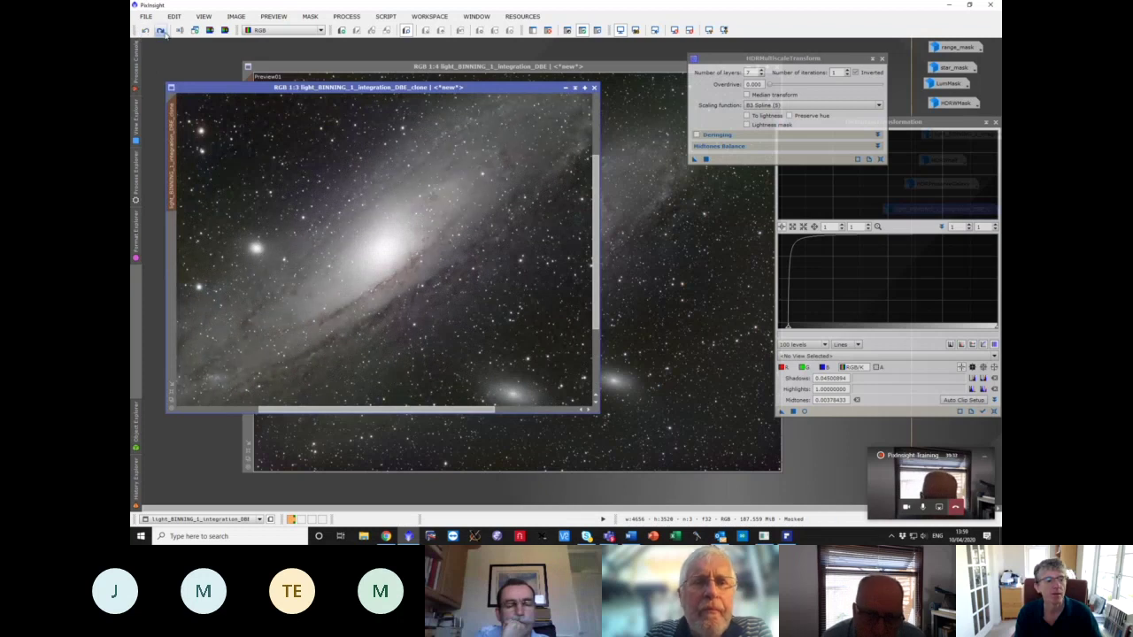
left_click(161, 31)
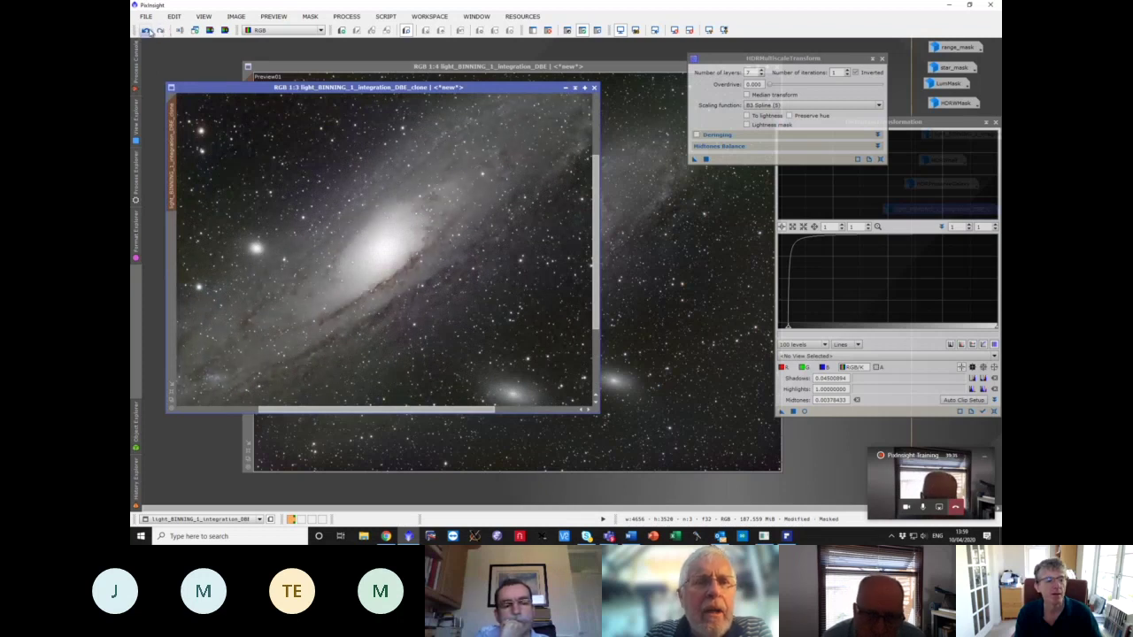
left_click(146, 31)
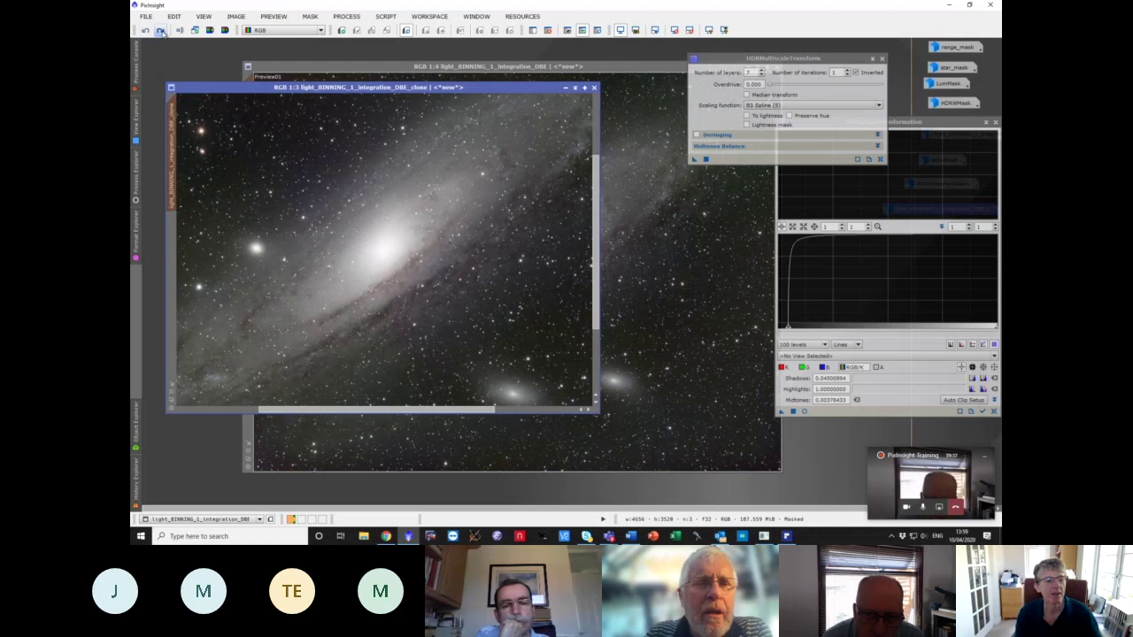
left_click(160, 31)
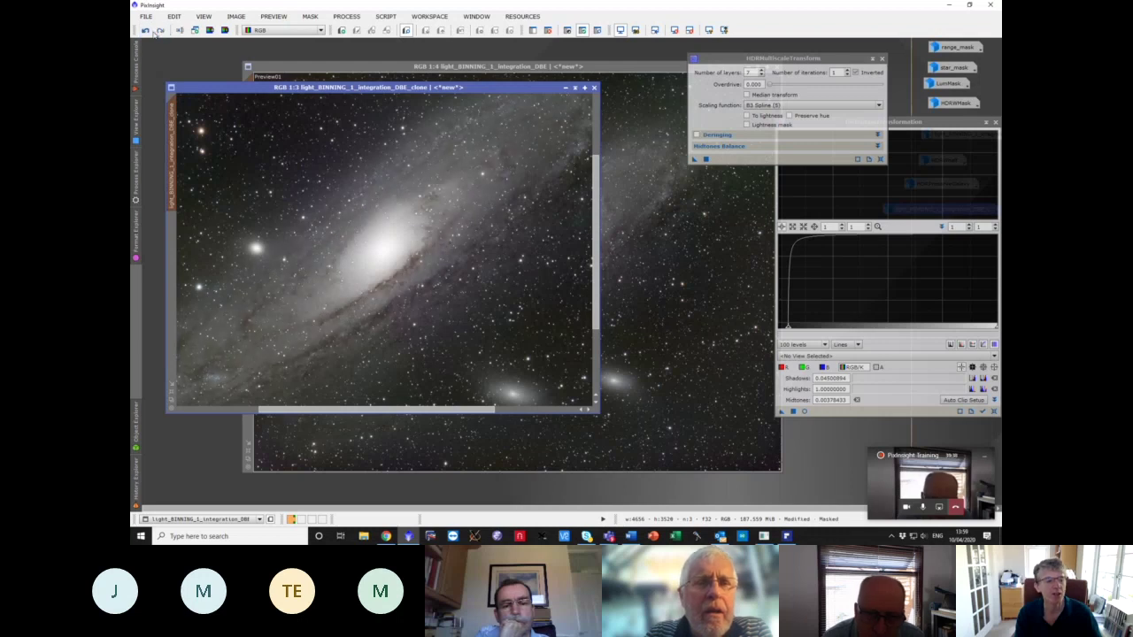
left_click(147, 31)
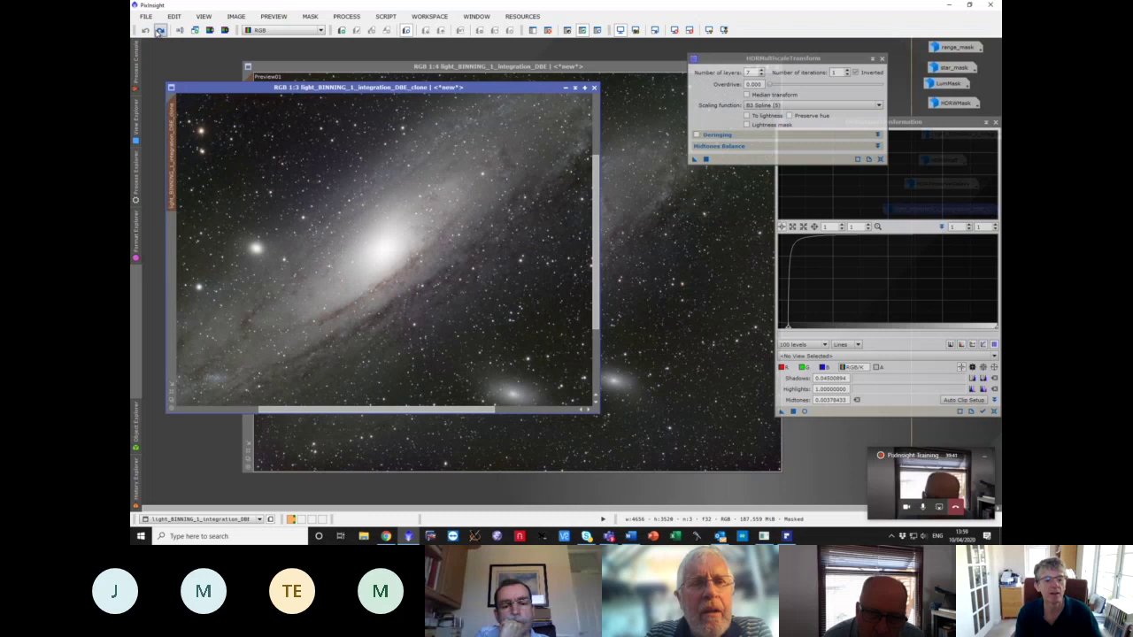
left_click(159, 31)
left_click(147, 31)
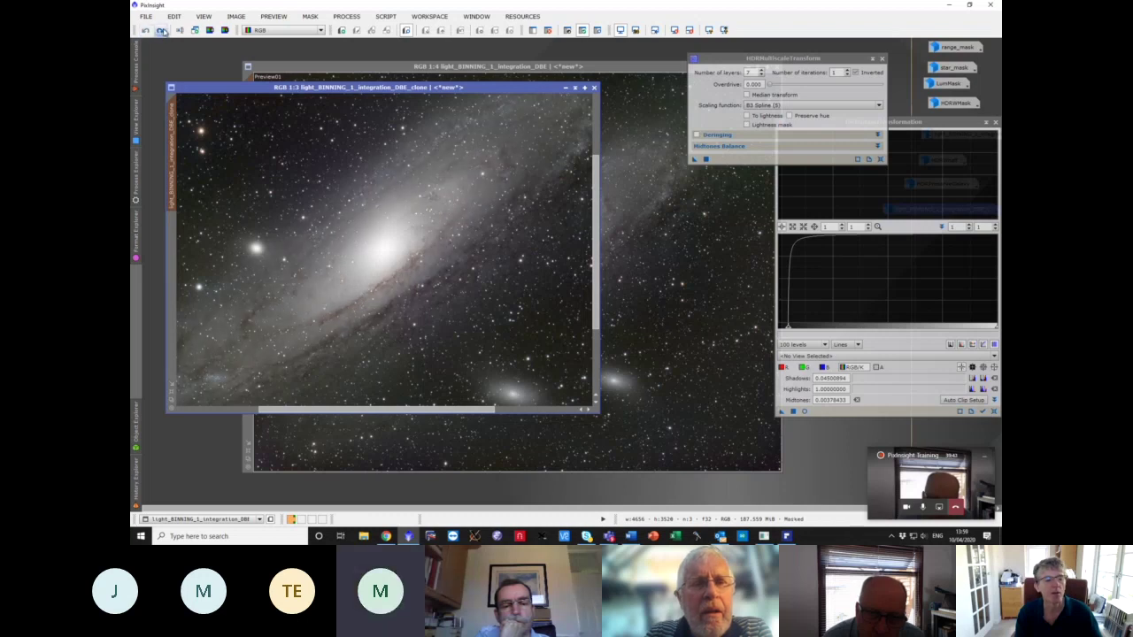
left_click(160, 31)
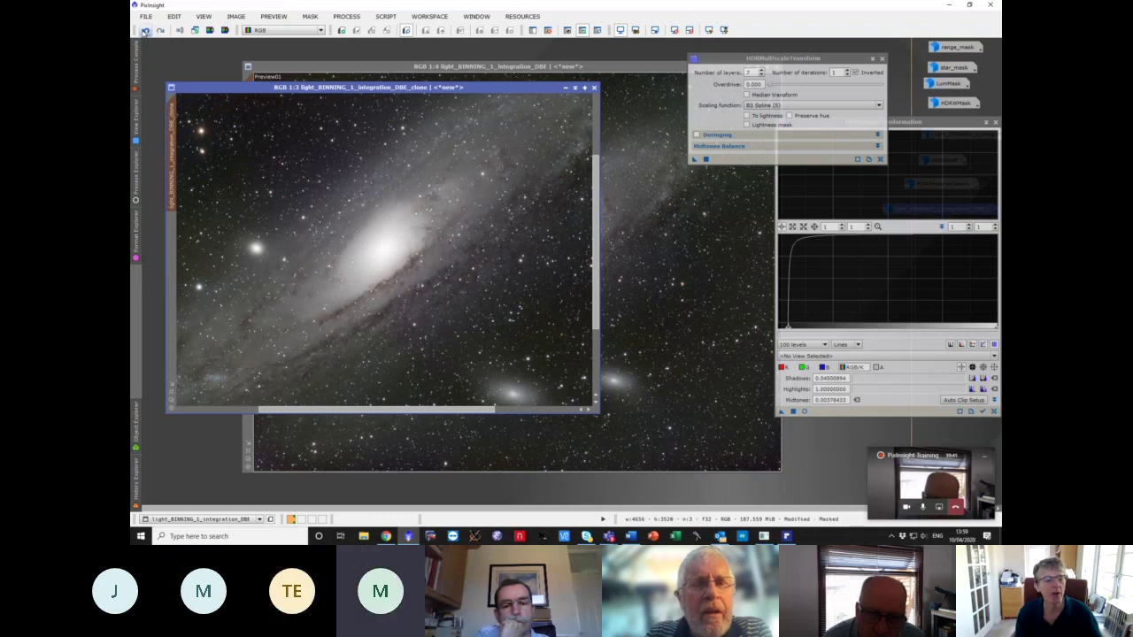
left_click(145, 31)
left_click(160, 31)
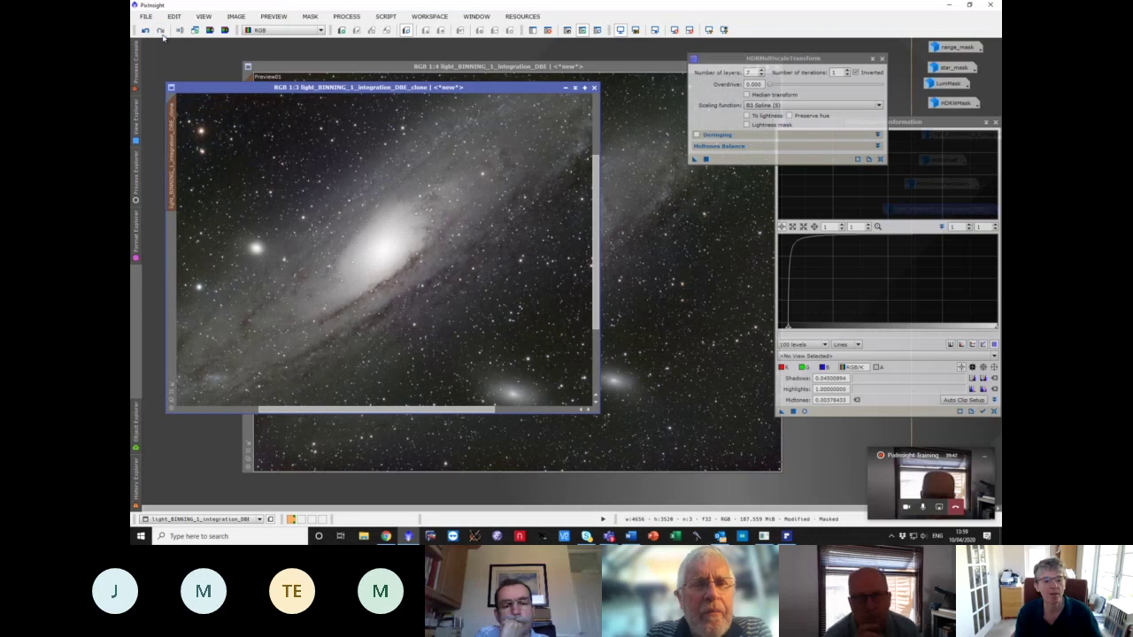
- Examine the galaxy core in close-up with and without the HDRMultiscaleTransform result
scroll(337, 267, "down", 1)
key("ctrl+z")
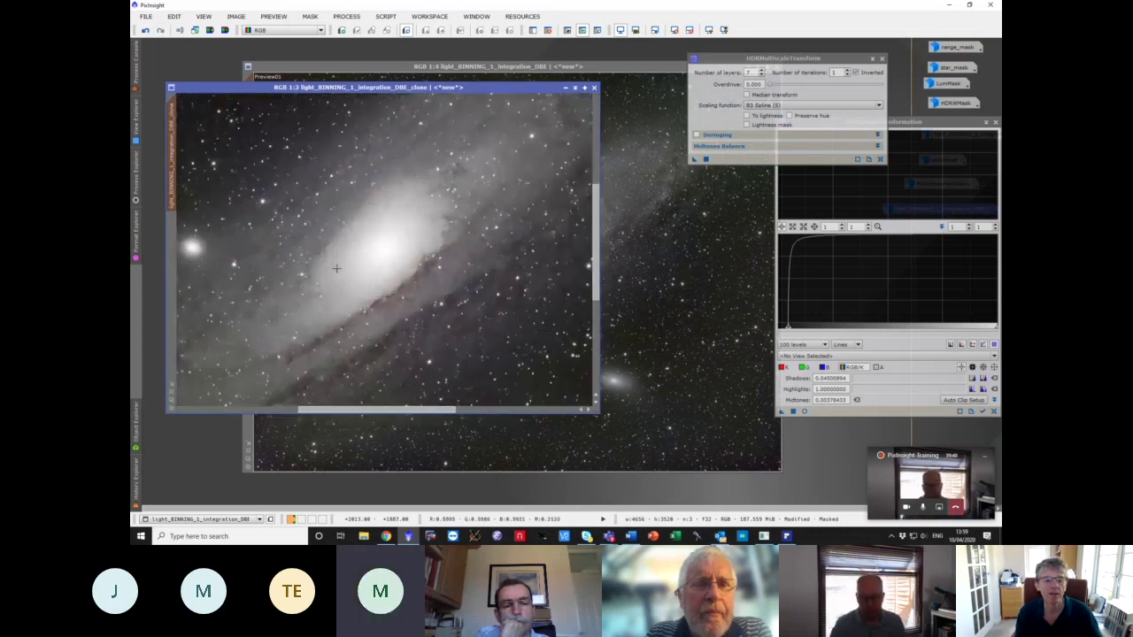
key("ctrl+y")
scroll(337, 267, "up", 1)
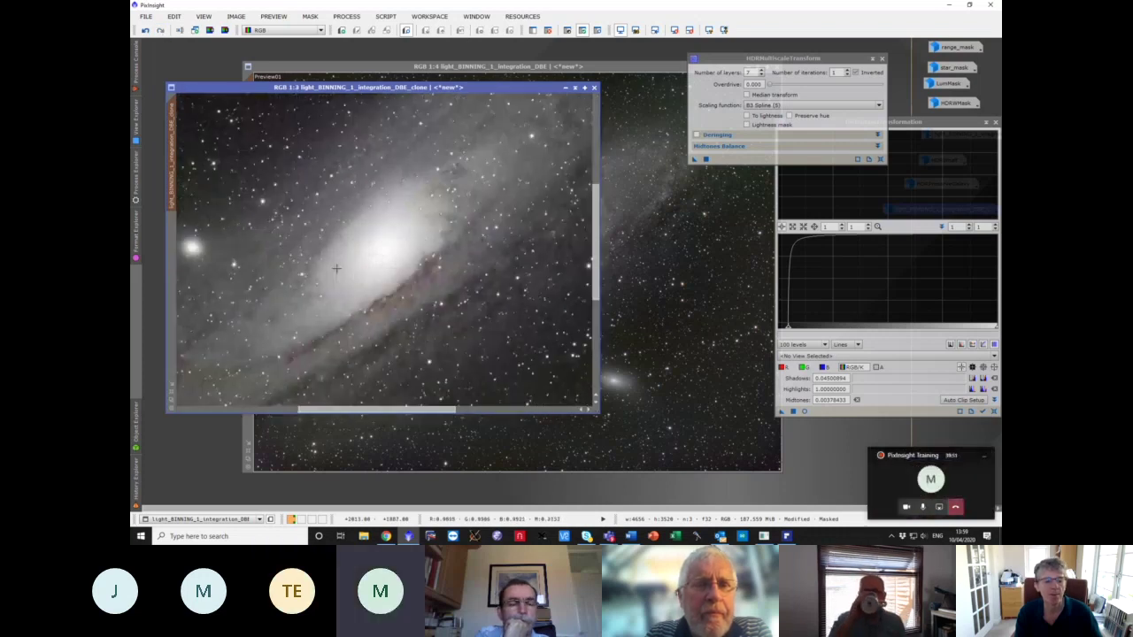
left_click(146, 31)
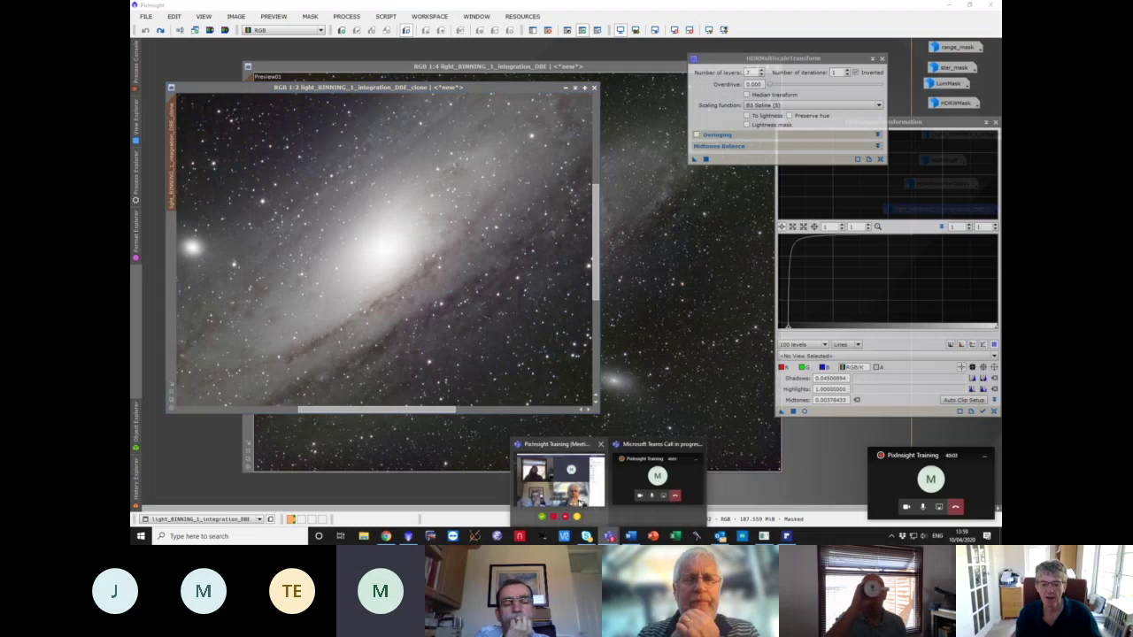
- Switch to Word and create a new blank document
left_click(553, 478)
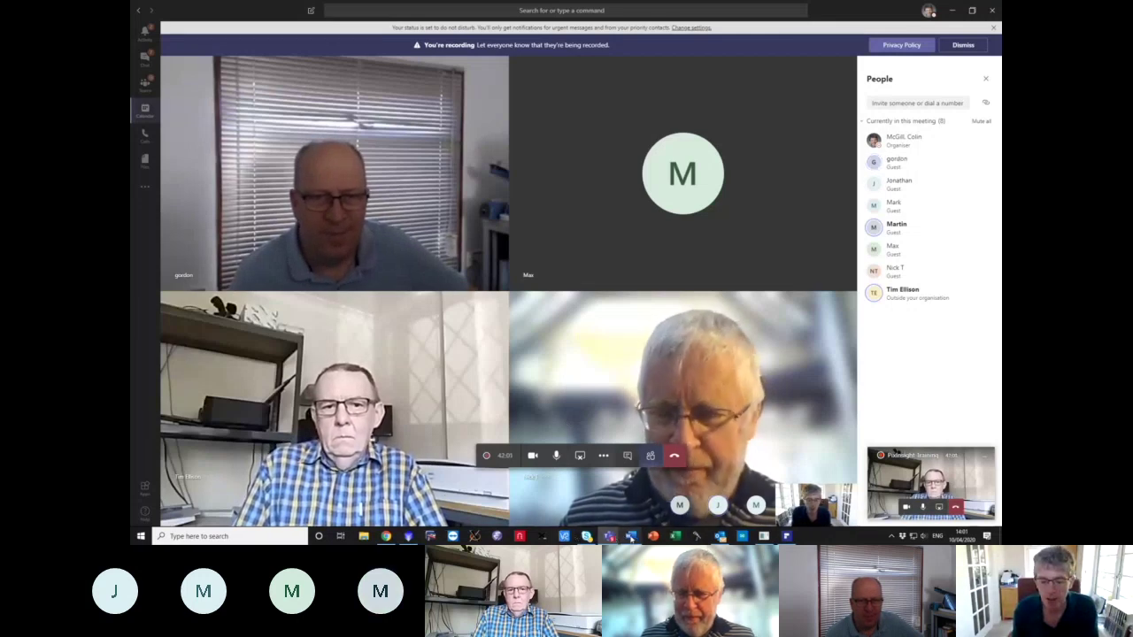
left_click(631, 537)
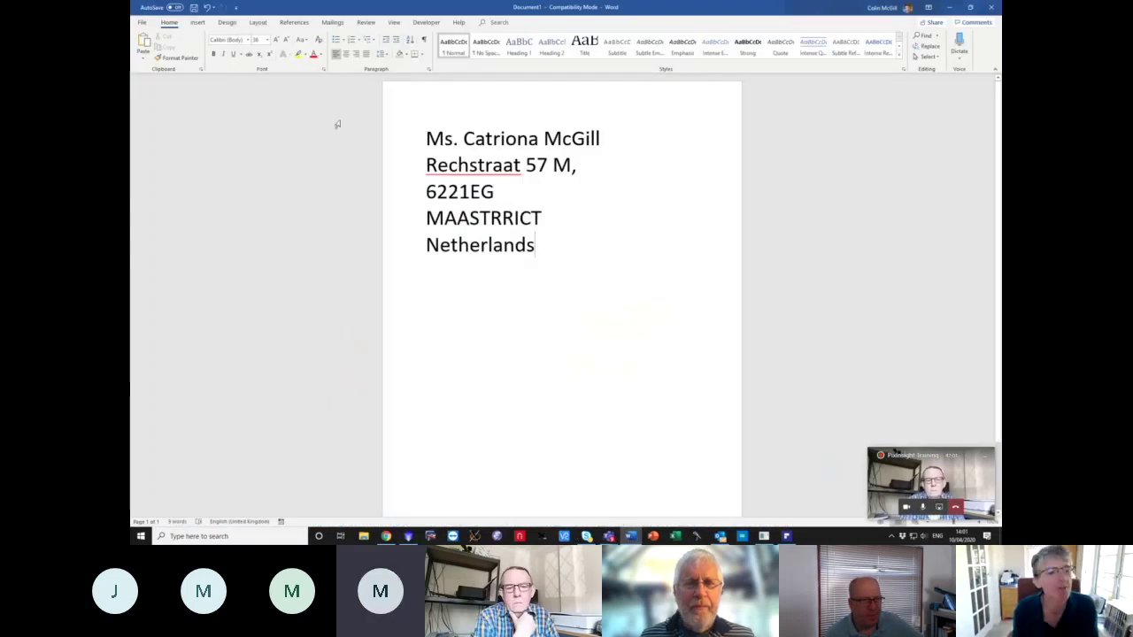
left_click(144, 23)
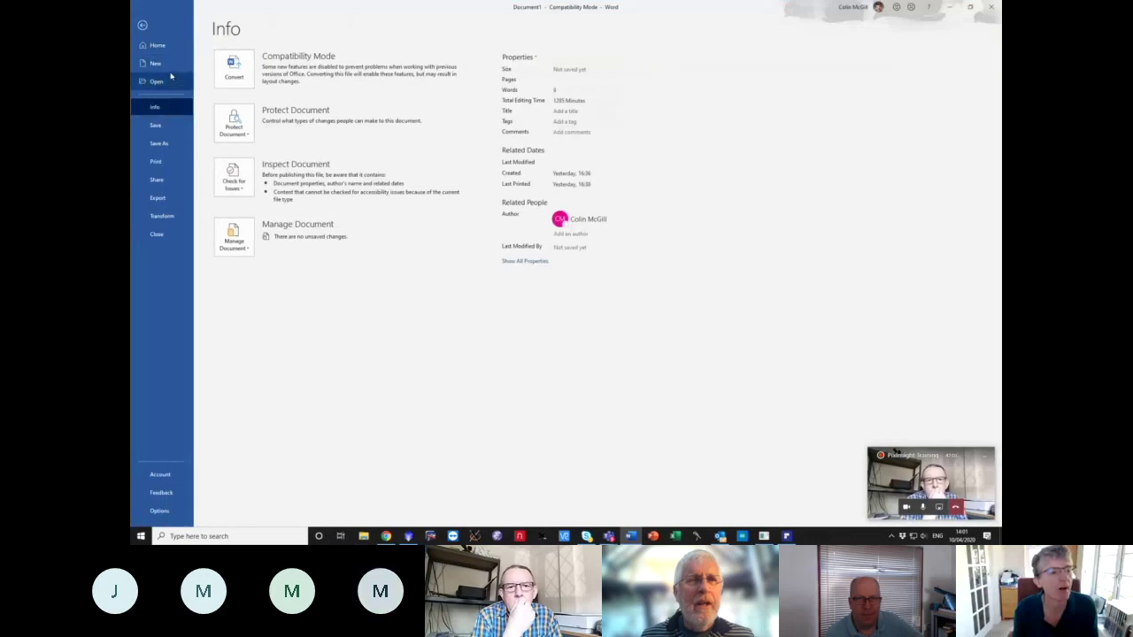
left_click(168, 63)
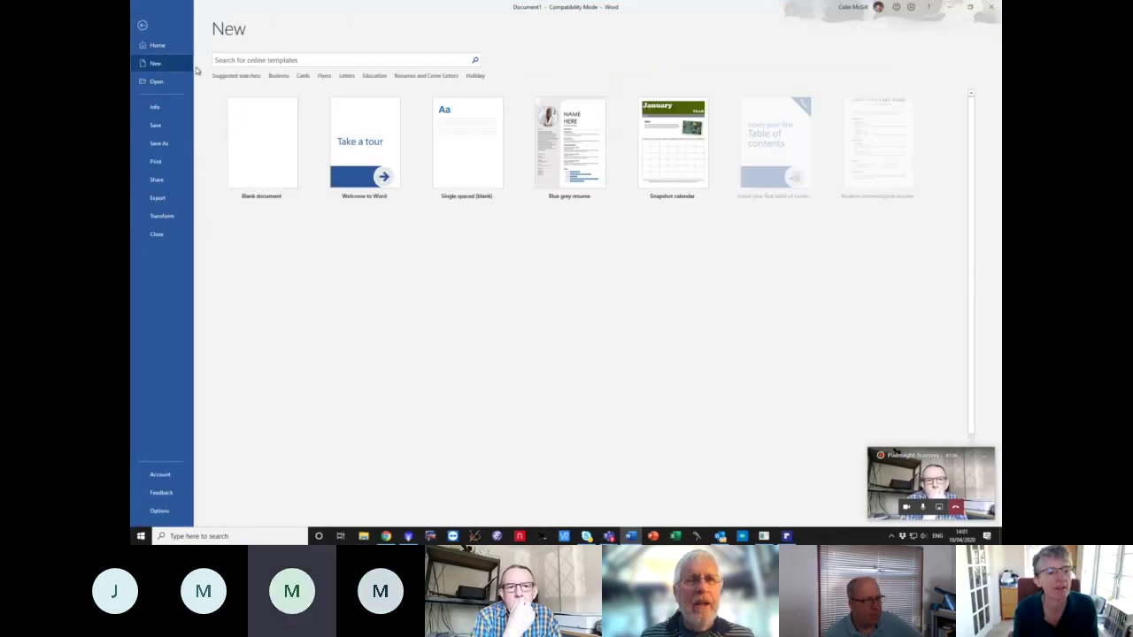
left_click(284, 155)
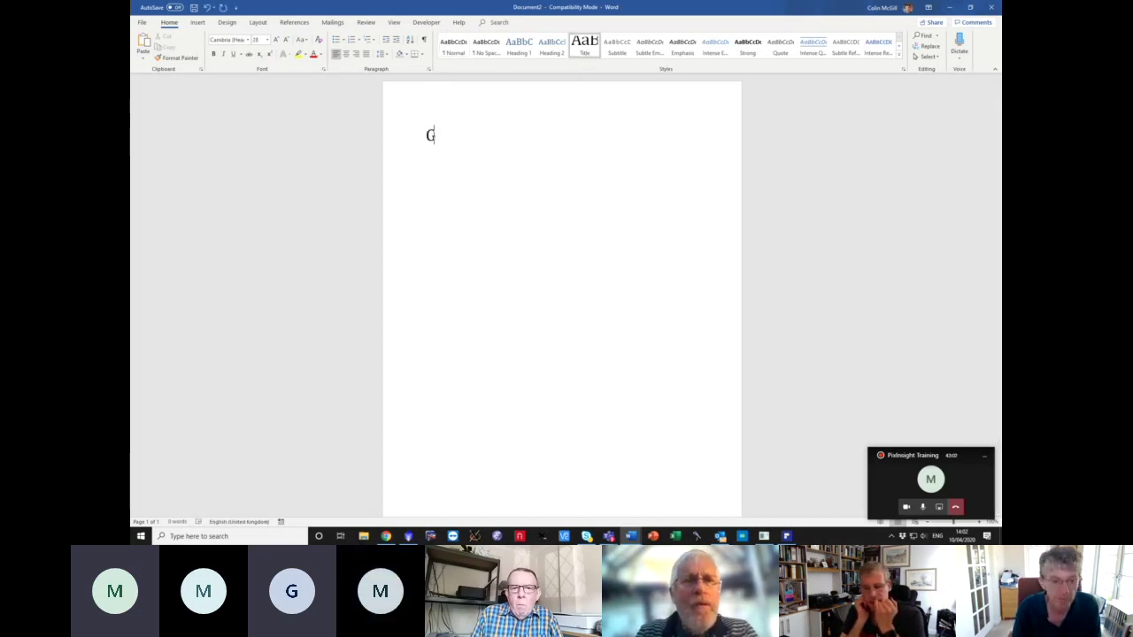
- Enter "GAS PixInsight Workflow" as the document's title in the Title style and start a new paragraph below it
type("GAS Pixins")
key("BackSpace")
key("BackSpace")
key("BackSpace")
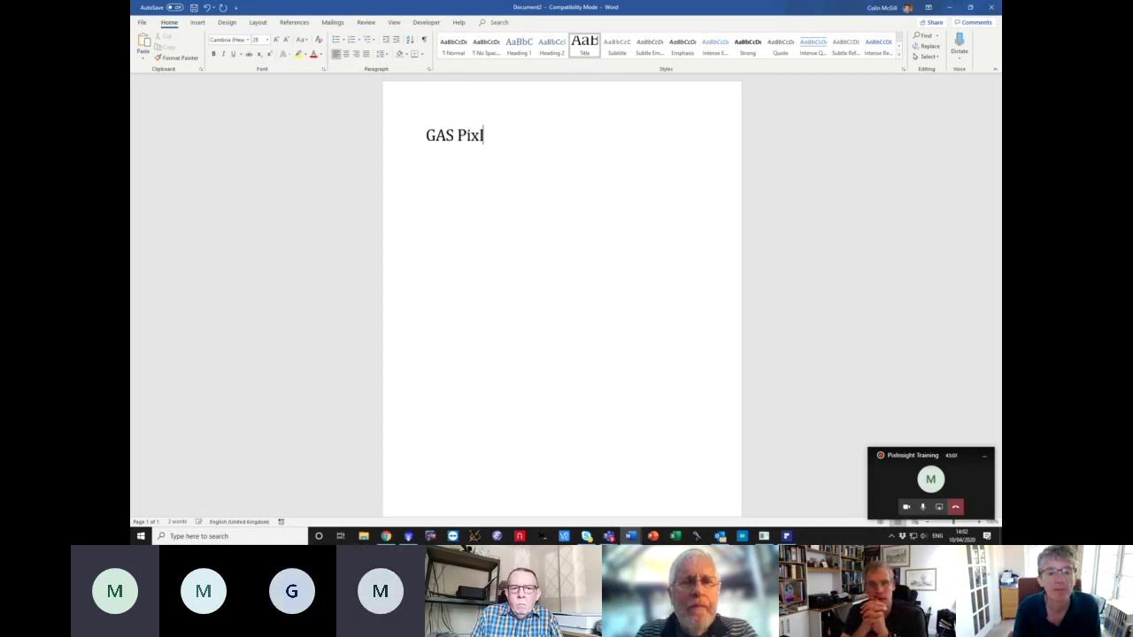
type("Insight W")
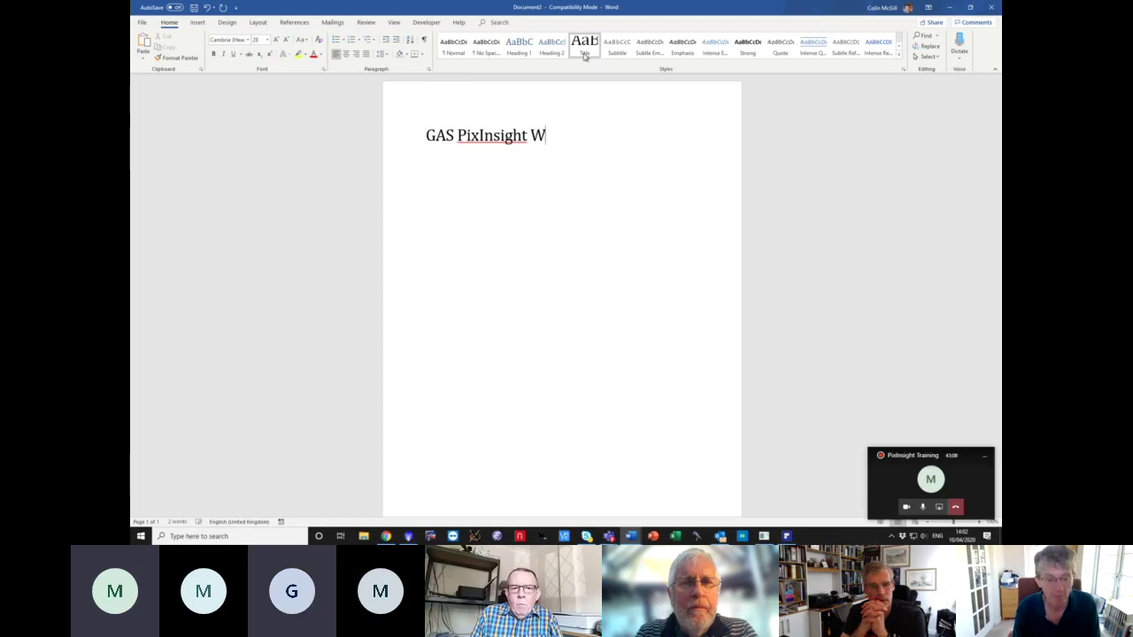
type("orkflow")
key("Return")
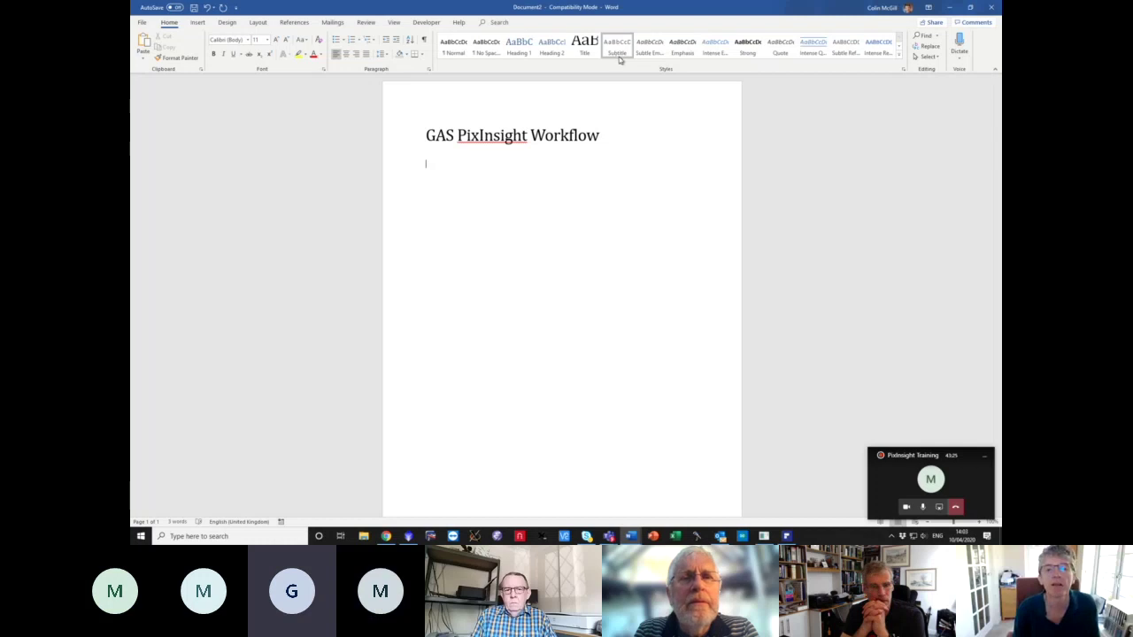
- Add the heading "Pre-Processing" below the title in the Heading 1 style
left_click(518, 48)
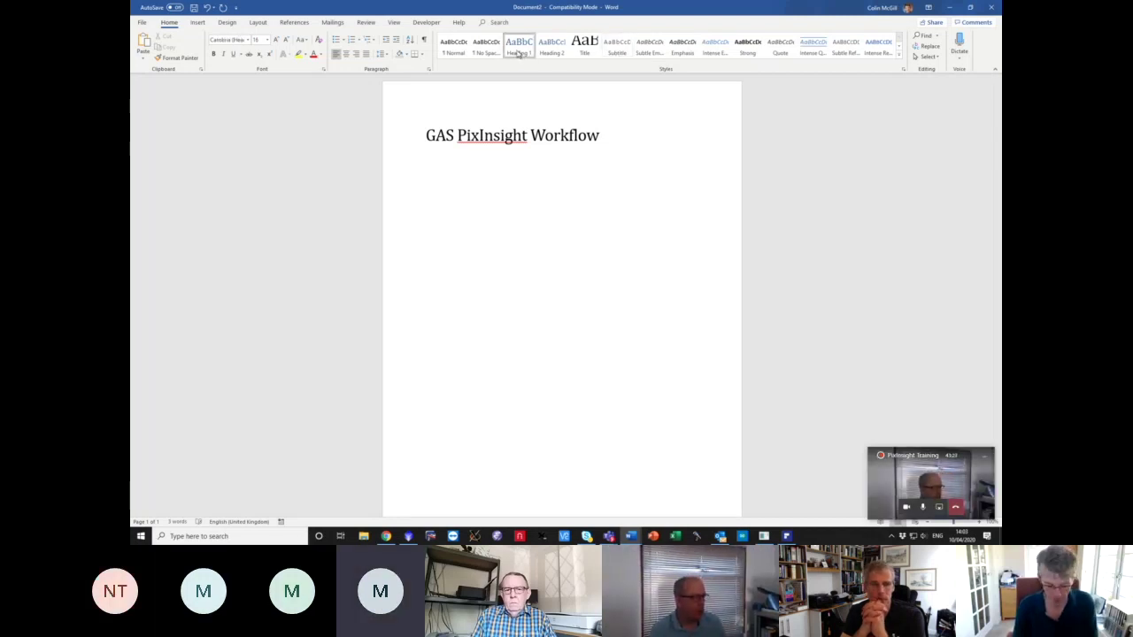
type("Pre-Pr")
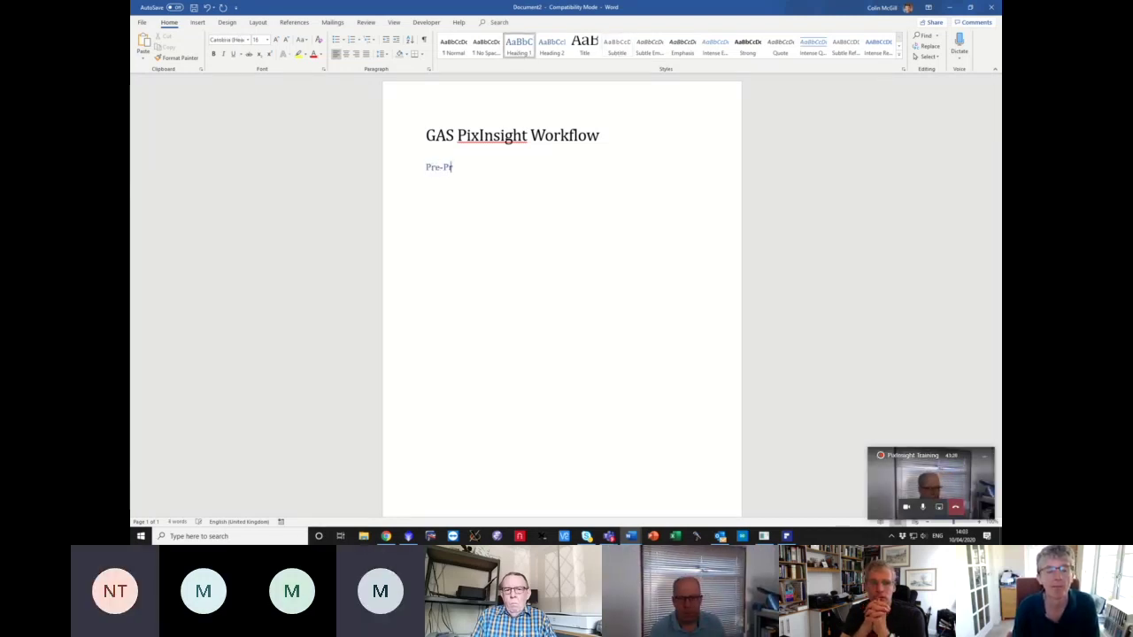
type("ocessing")
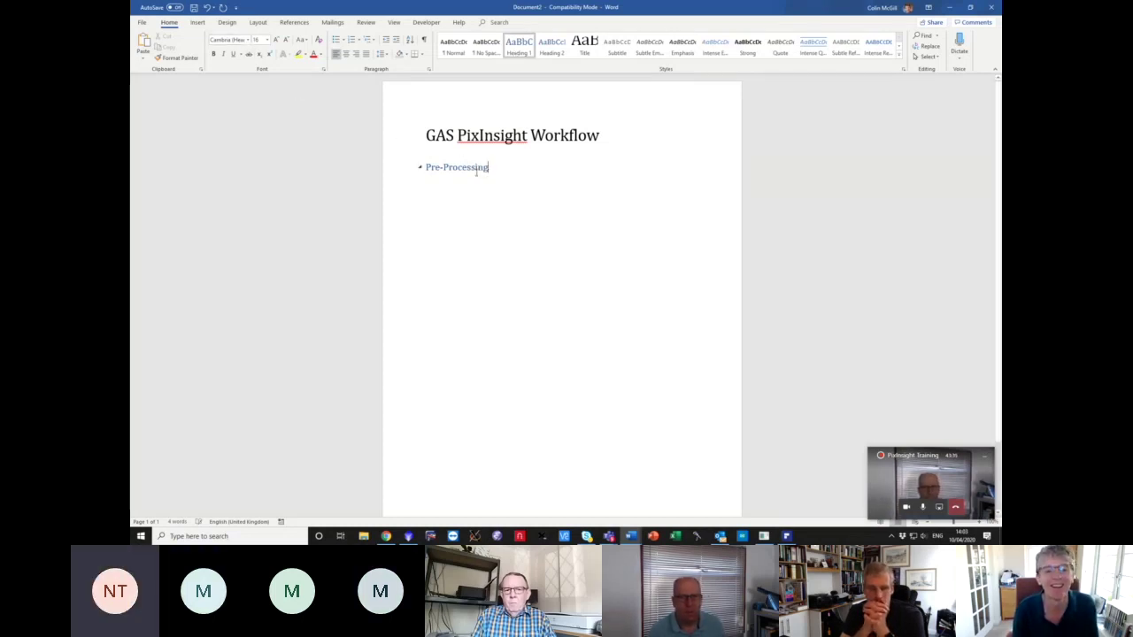
- Change the font of the "Pre-Processing" heading and the document title to Calibri (Body)
left_click_drag(486, 168, 404, 169)
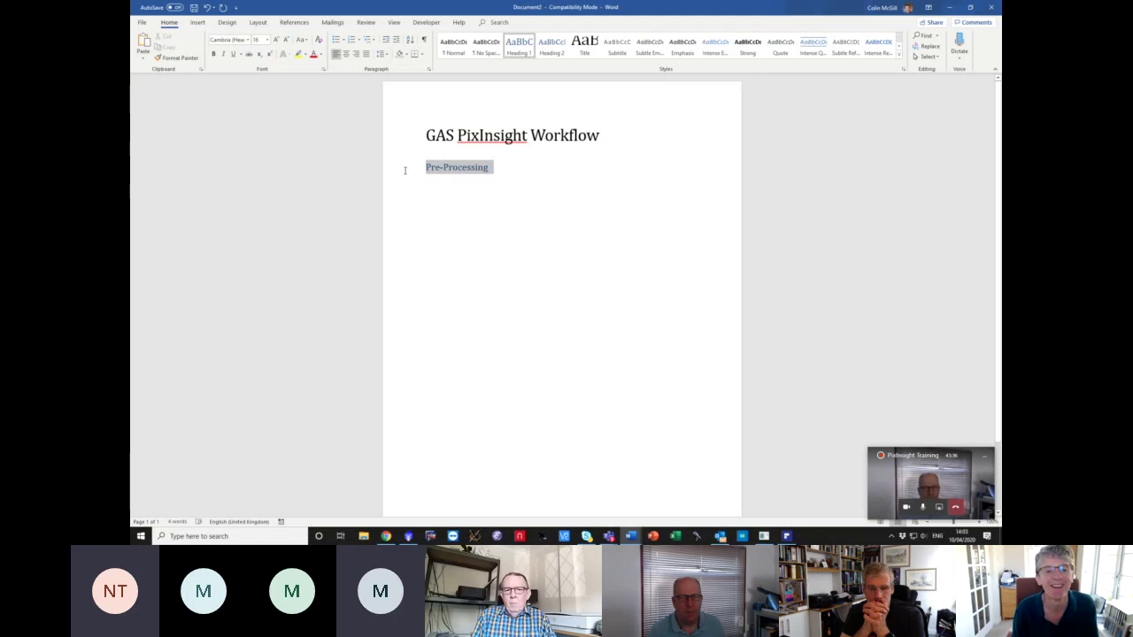
left_click(248, 40)
left_click(246, 74)
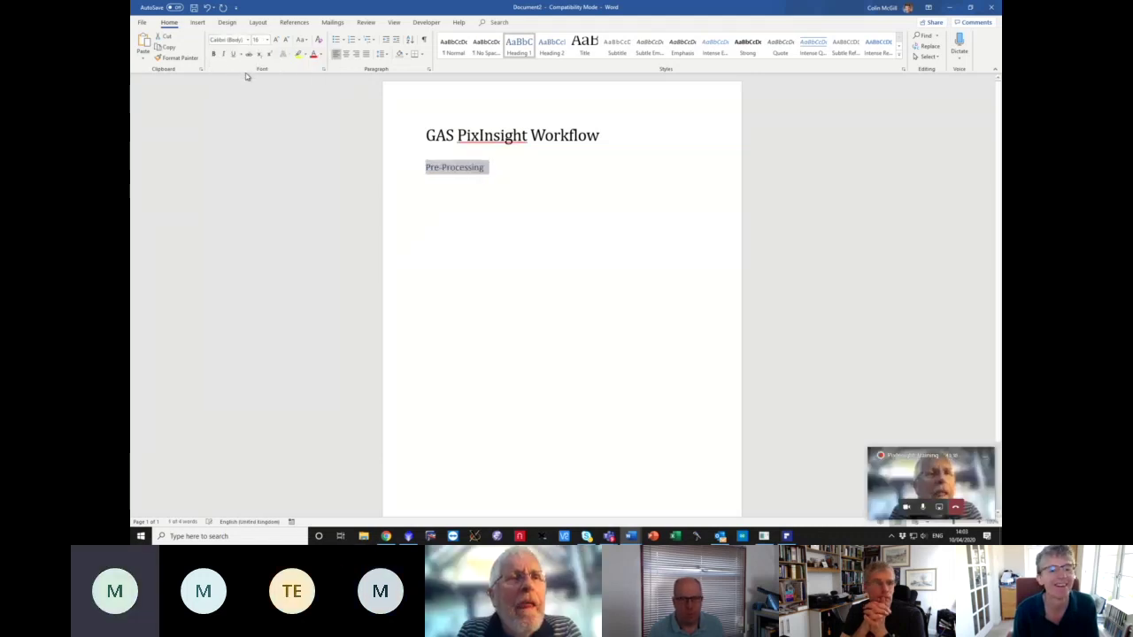
left_click(441, 168)
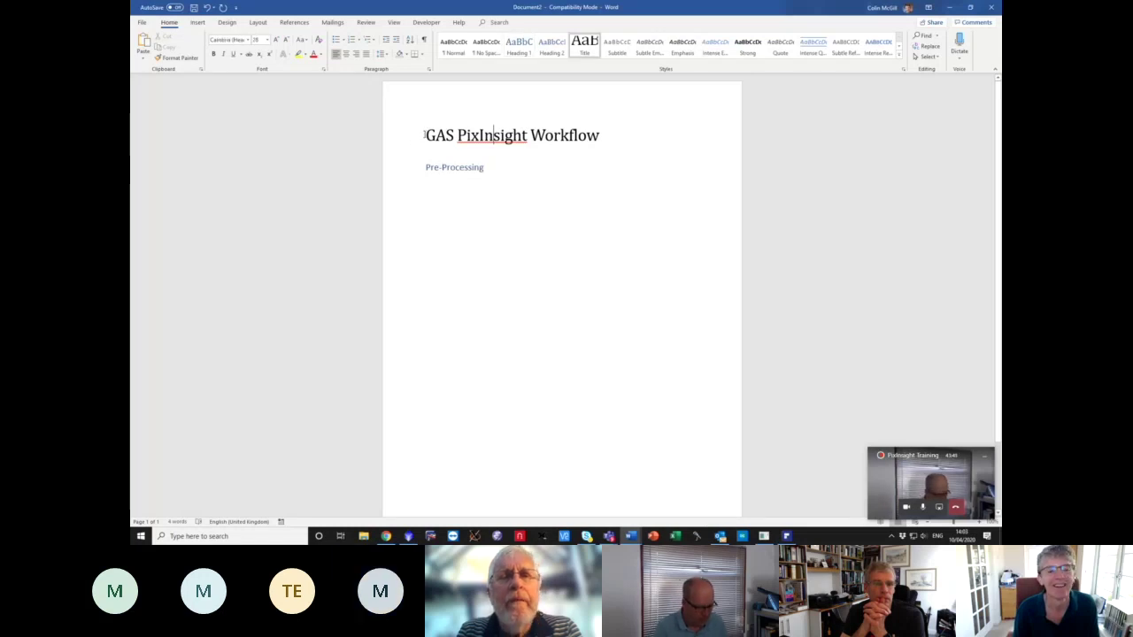
triple_click(599, 133)
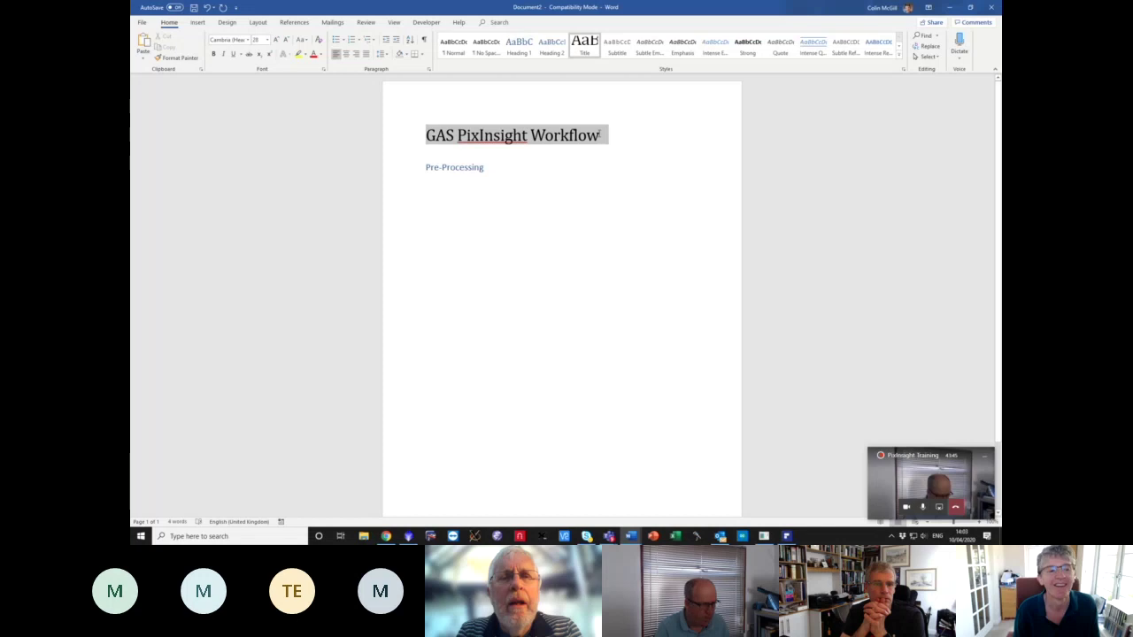
left_click(247, 41)
left_click(248, 84)
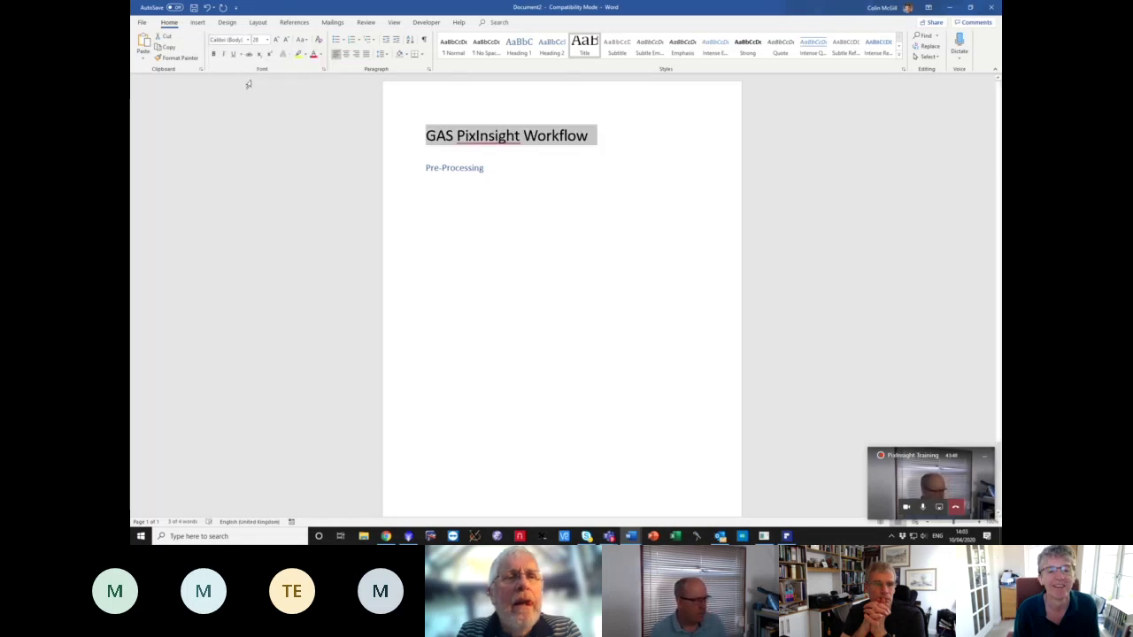
- Start a numbered list in the 1) format below the heading with the item "Image inspection using Blink"
left_click(498, 192)
key("Return")
key("Return")
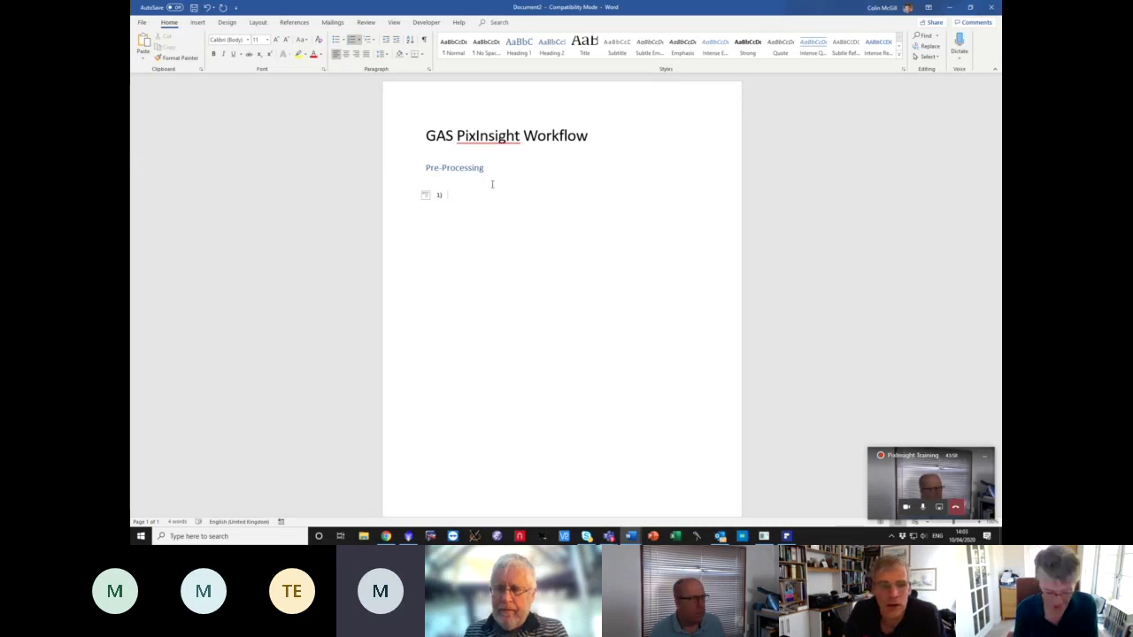
type("Image inspection -")
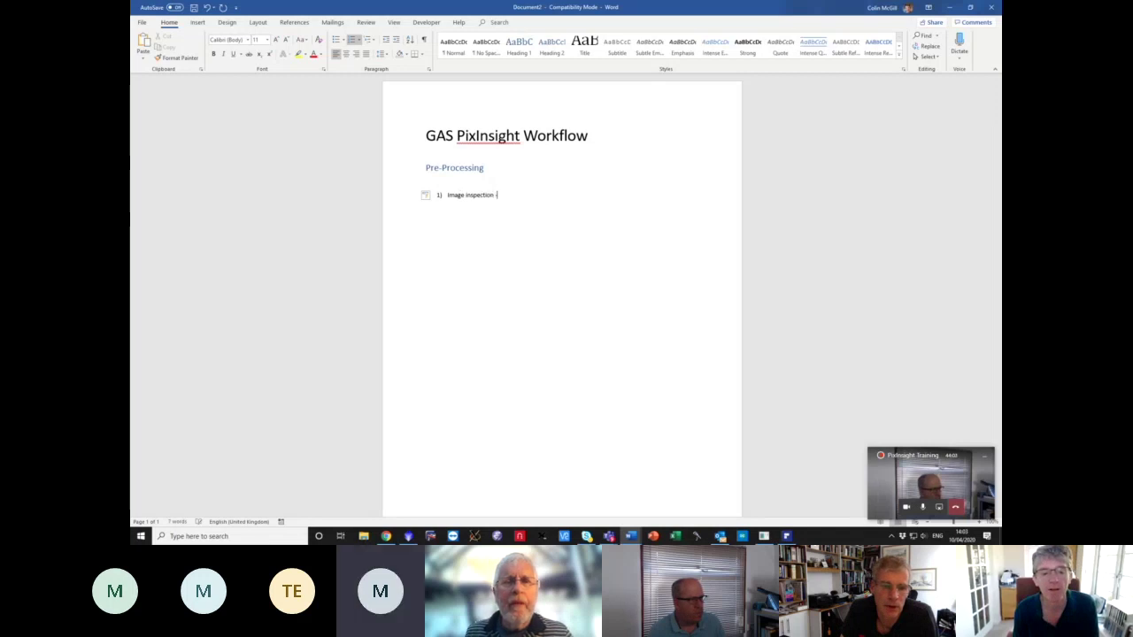
type("using")
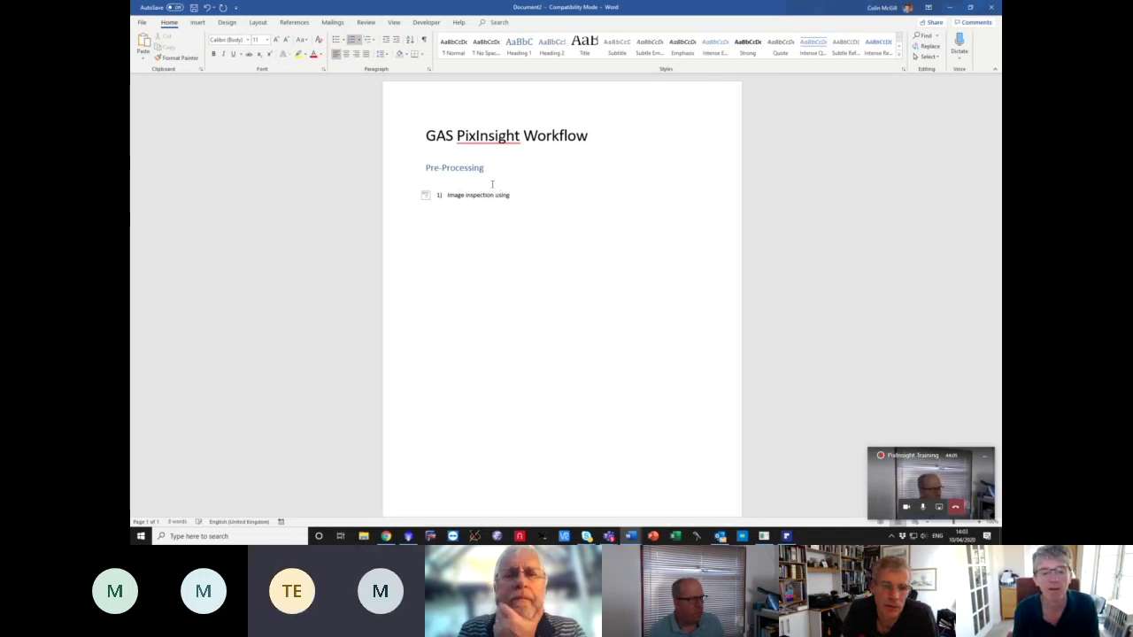
type(" Blink")
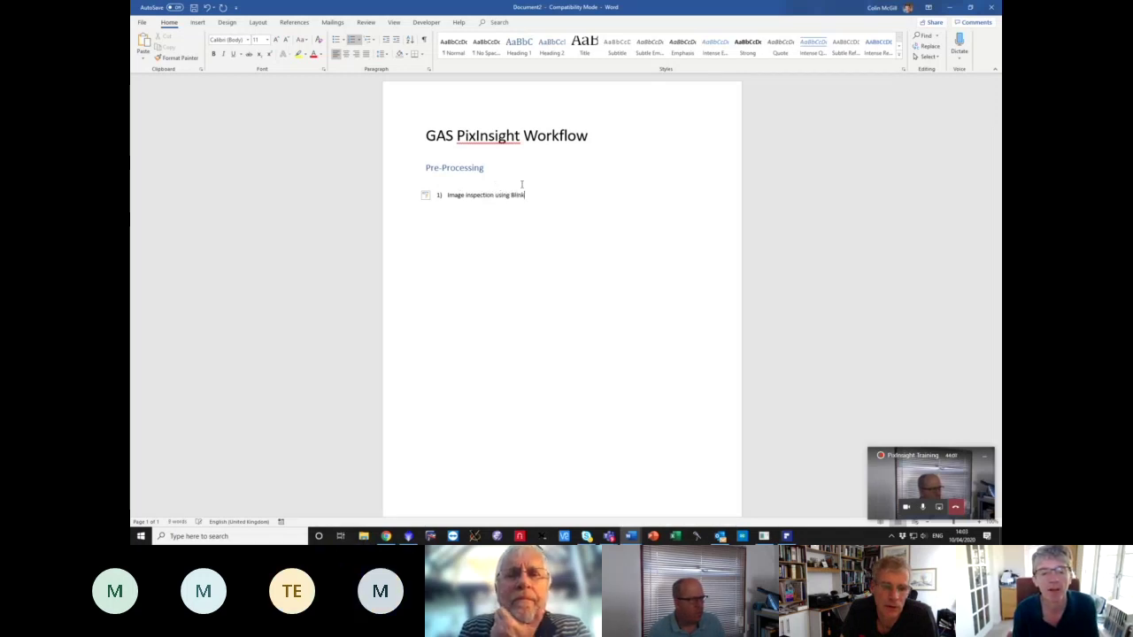
- Highlight the word "Blink" in yellow, make it bold, and end the list item with a full stop
double_click(515, 195)
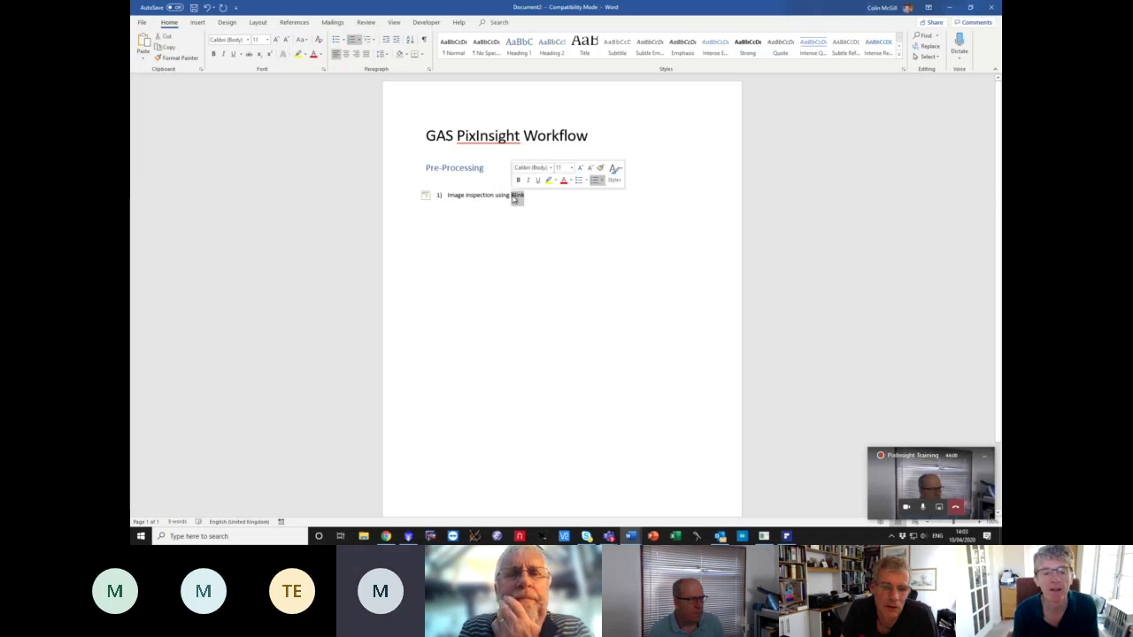
left_click(304, 54)
left_click(301, 76)
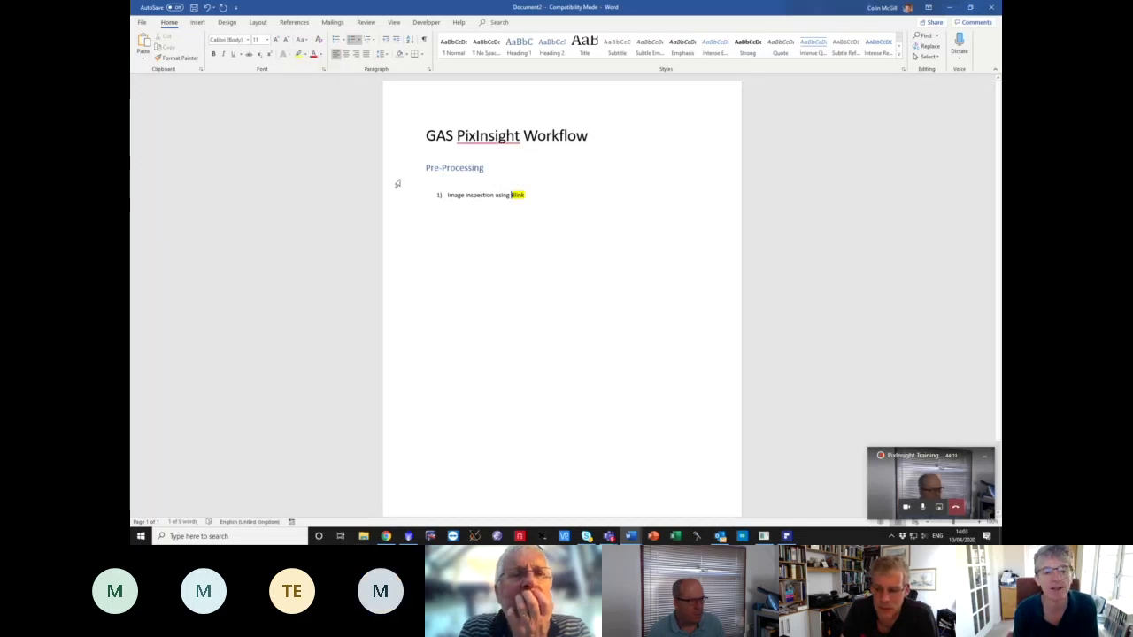
double_click(515, 195)
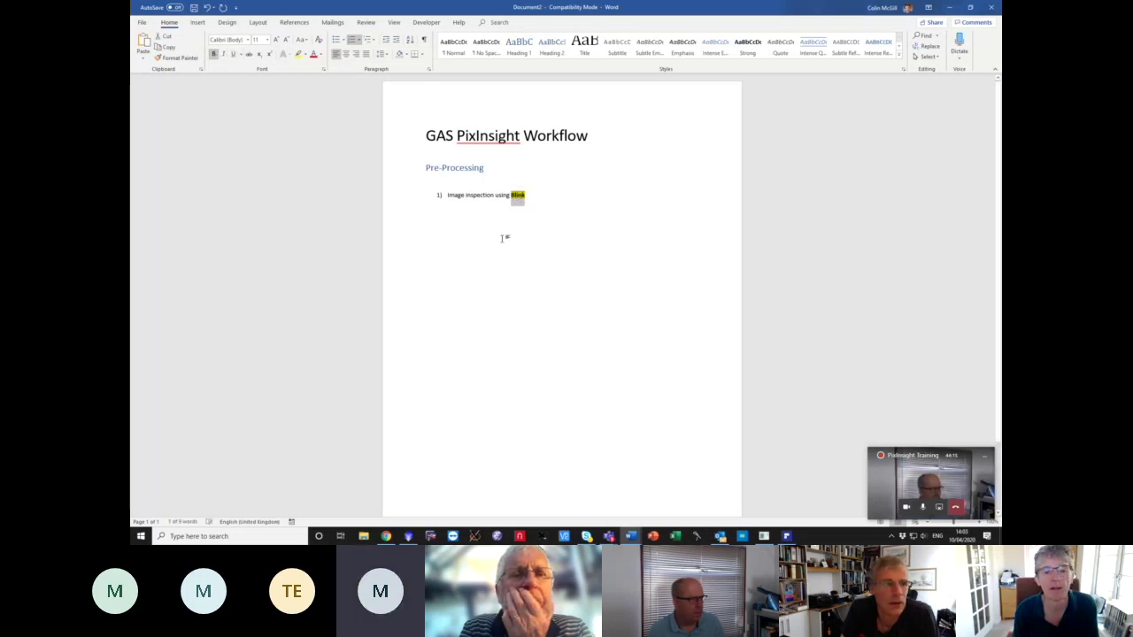
left_click(538, 212)
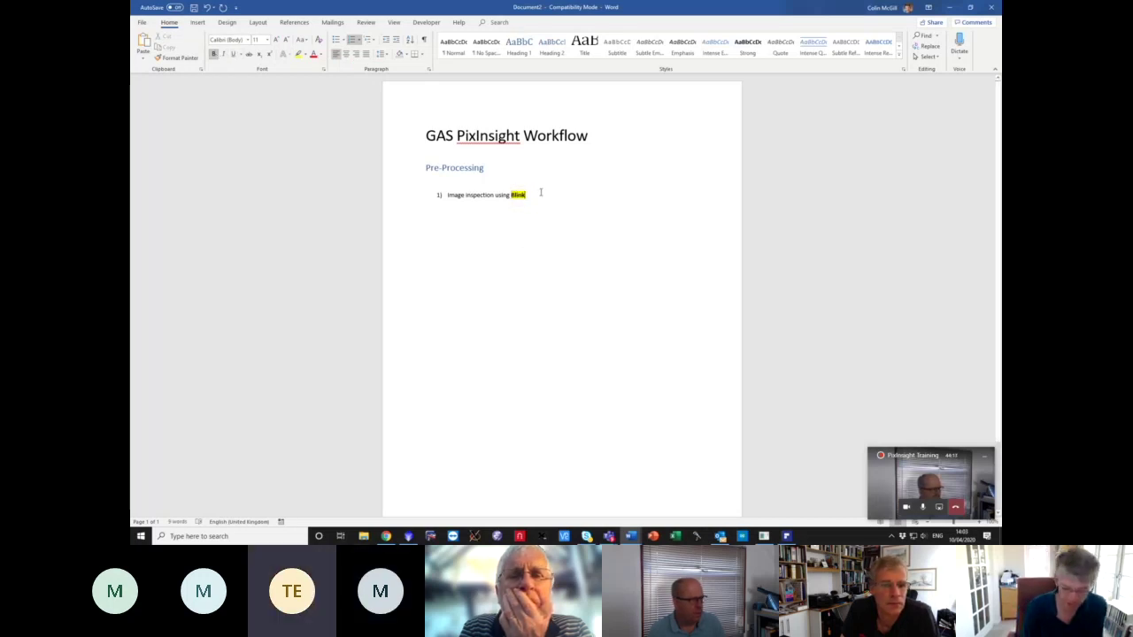
type(".")
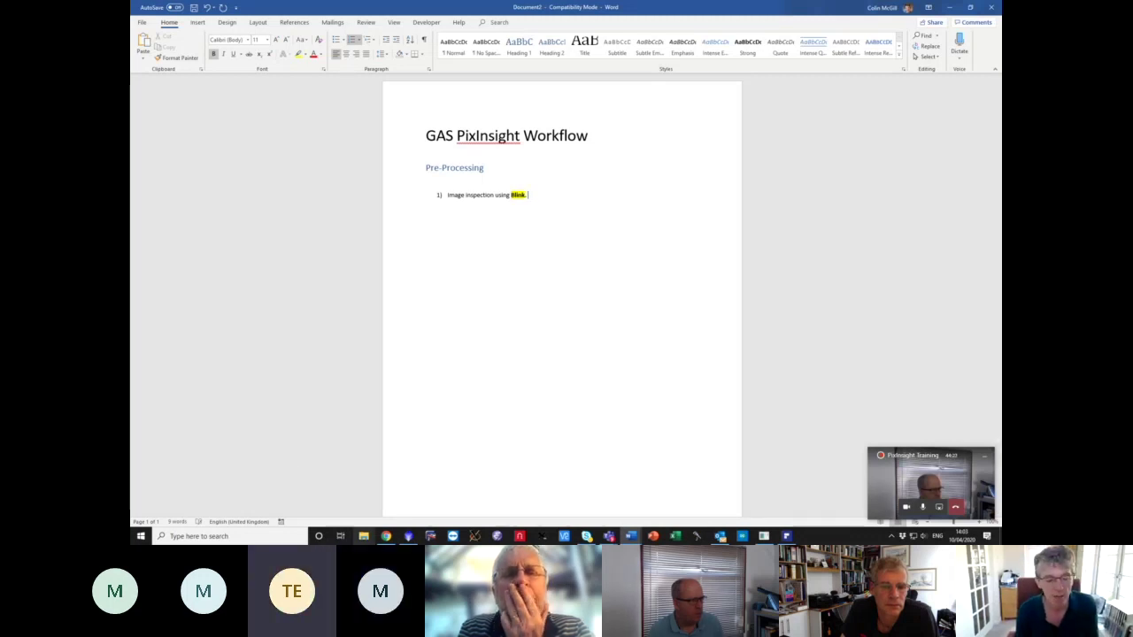
- Switch to PixInsight's second workspace and open the Blink process from the image inspection tools
left_click(404, 538)
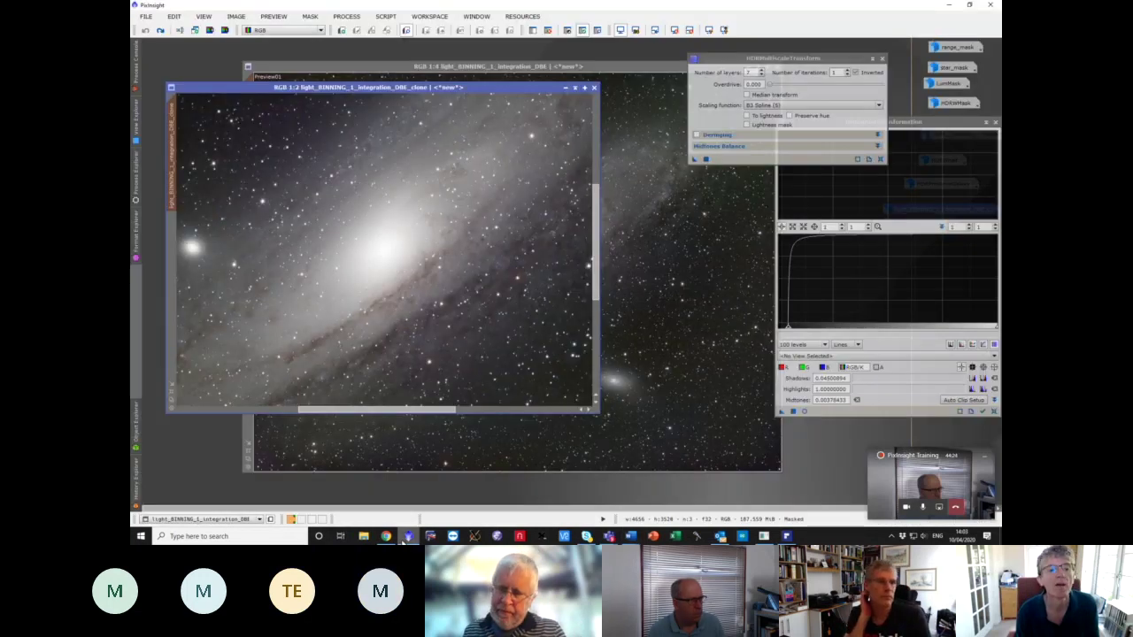
left_click(302, 519)
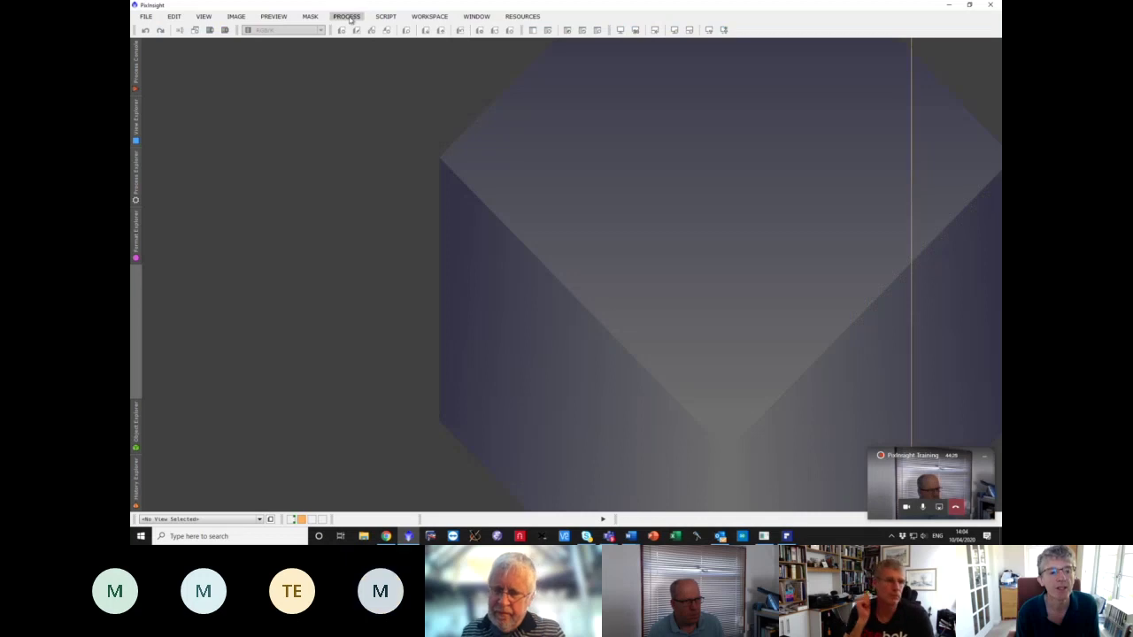
left_click(348, 16)
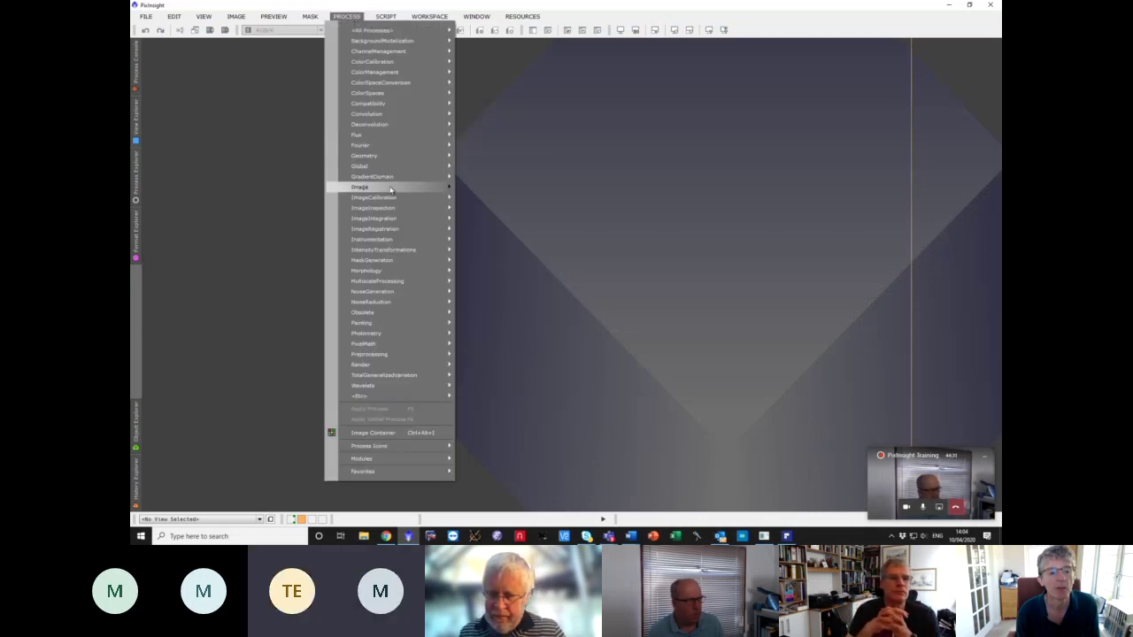
mouse_move(389, 207)
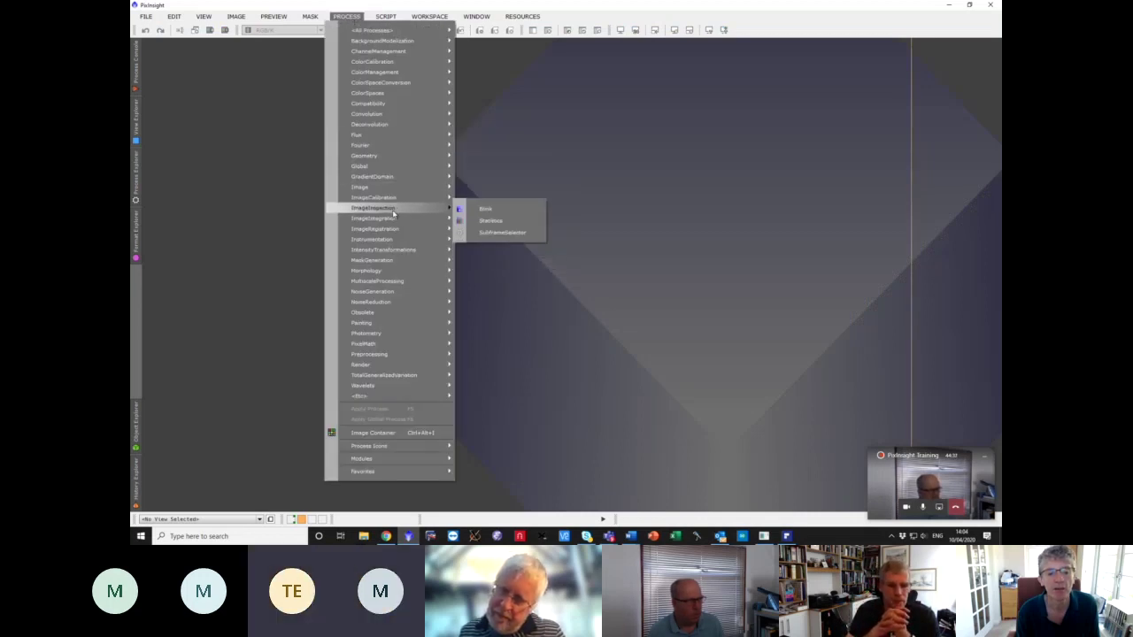
left_click(480, 210)
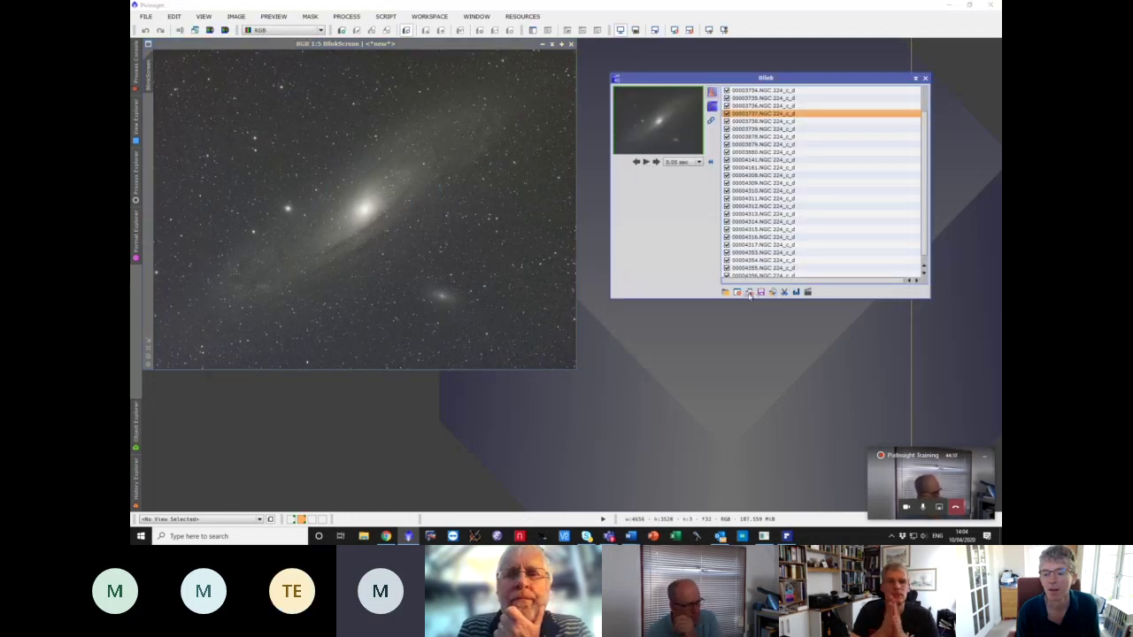
- Clear all images from Blink and browse to the PI Course Data folder under Working Disk Astro Images for new files
left_click(737, 293)
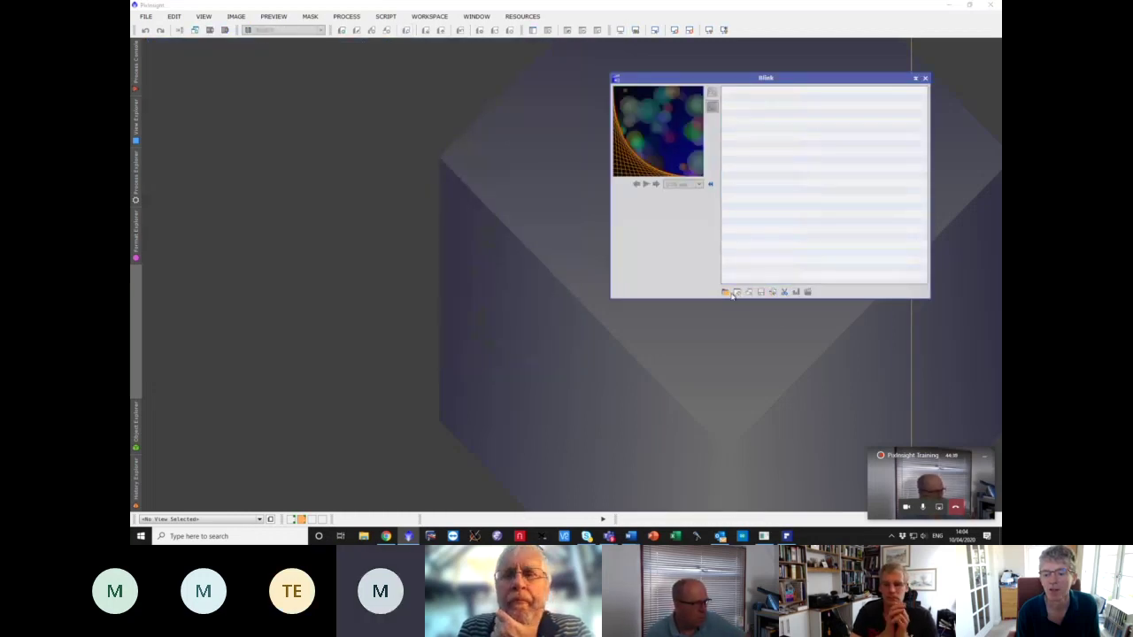
left_click(726, 292)
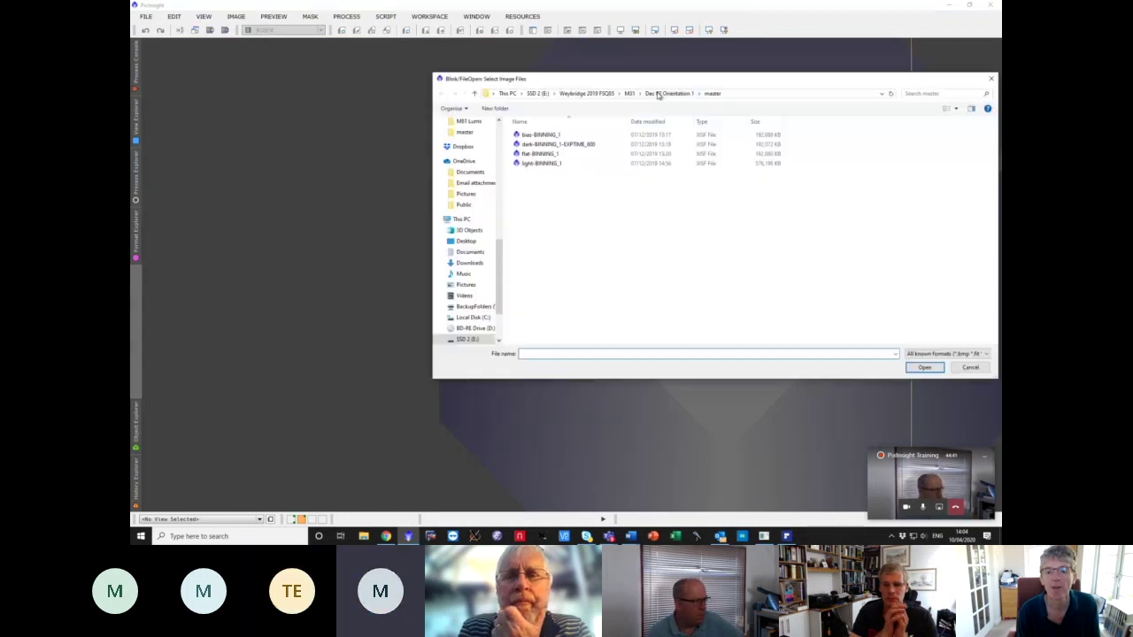
left_click(586, 93)
left_click_drag(498, 258, 497, 150)
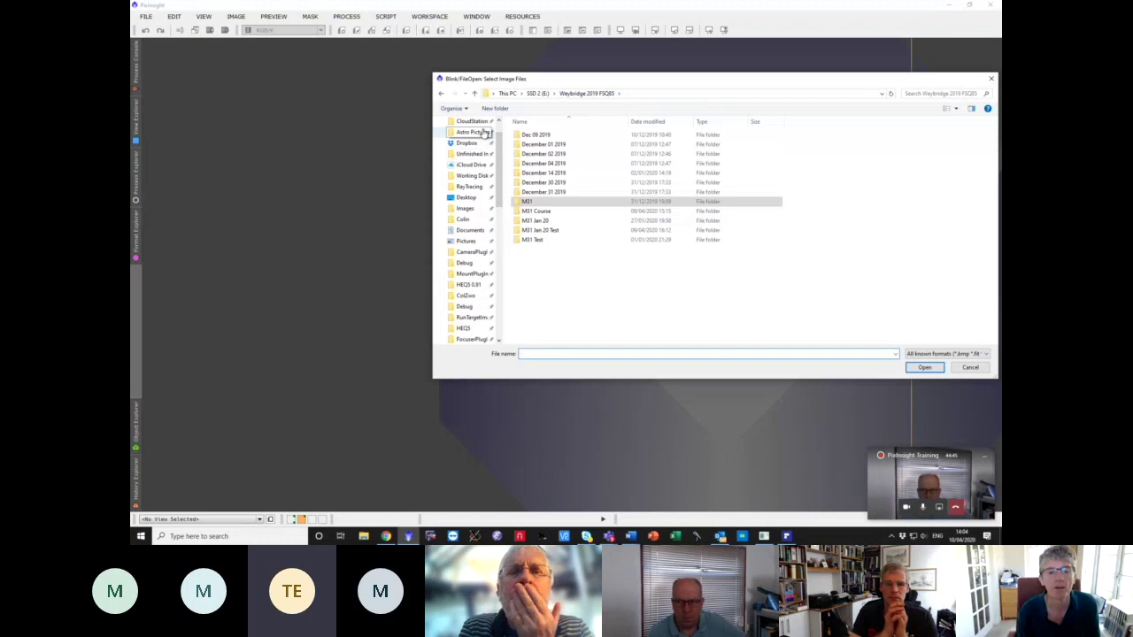
left_click(476, 134)
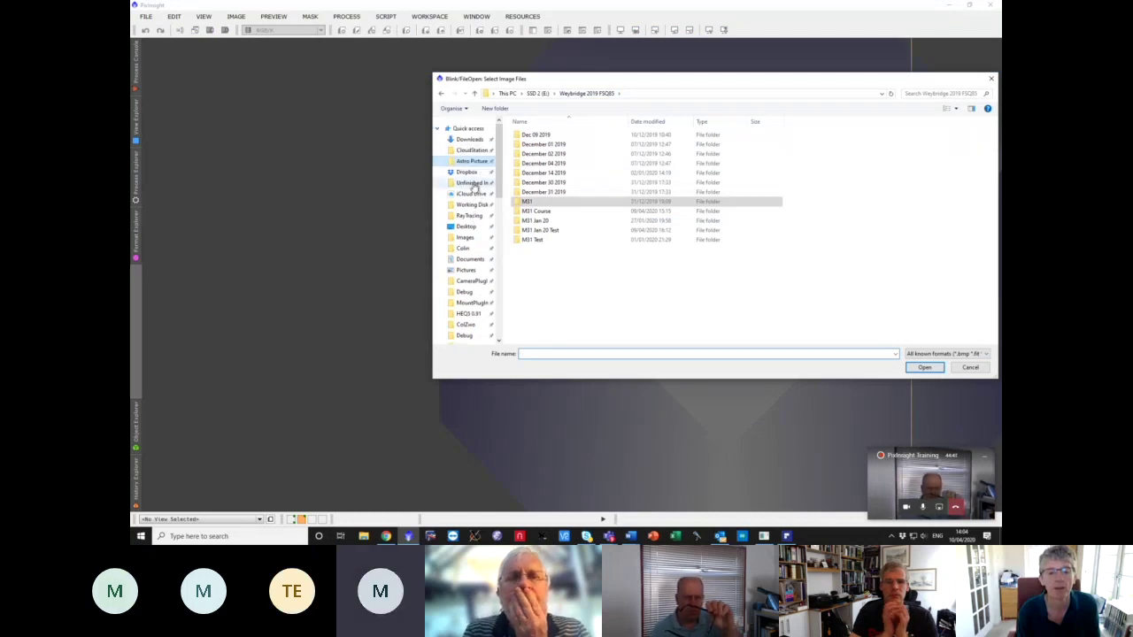
left_click(477, 204)
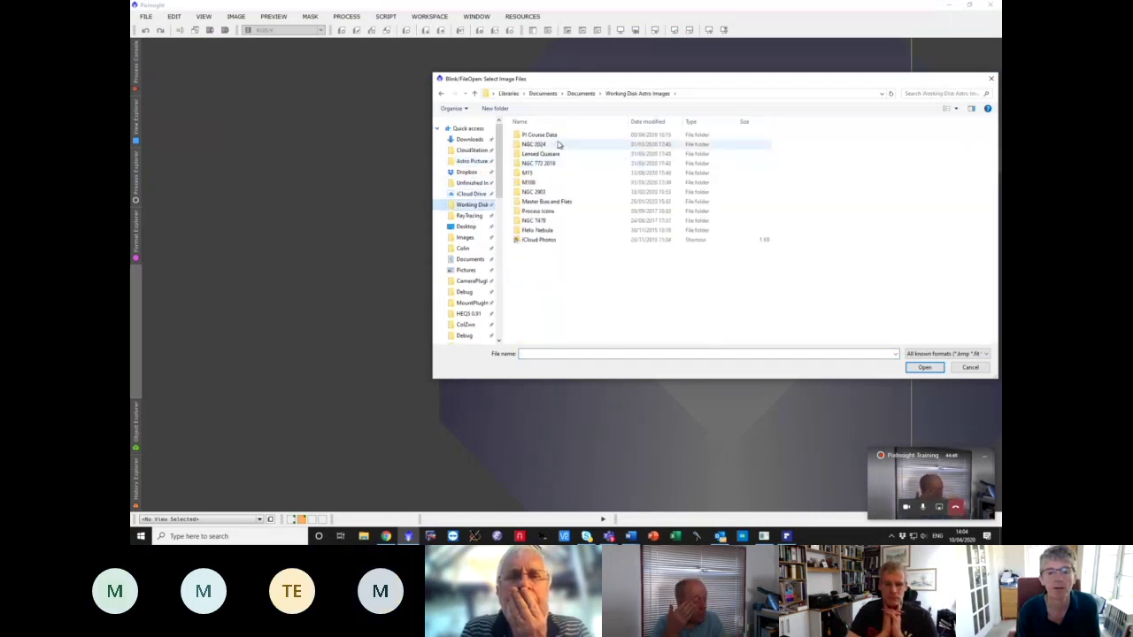
double_click(550, 136)
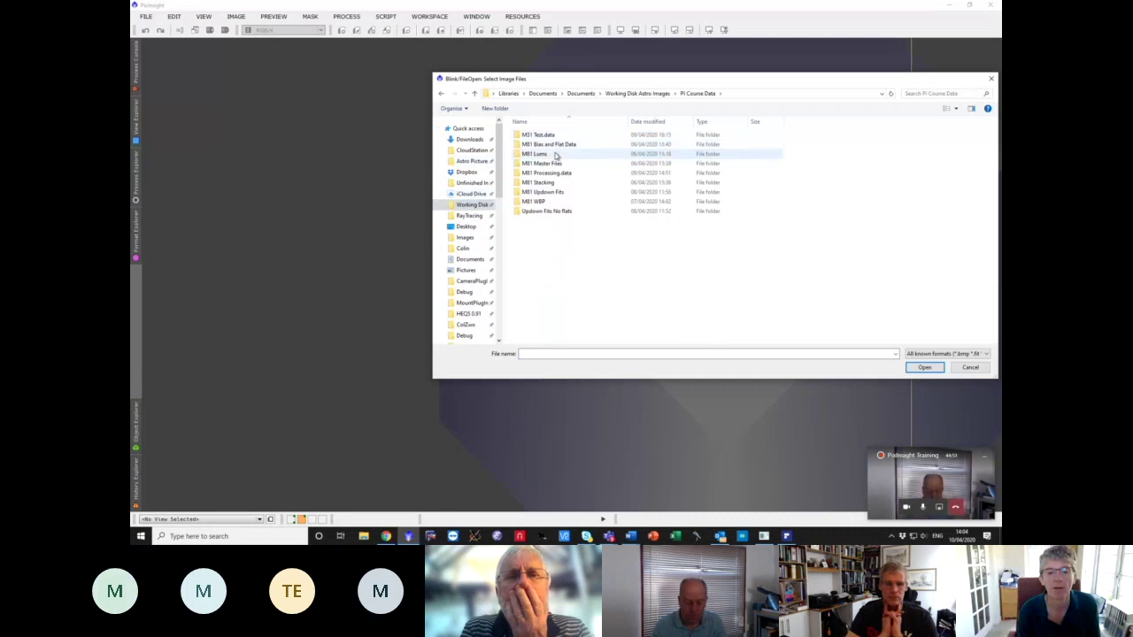
- Load all the FIT luminance frames from the M81 Lums folder into Blink
double_click(557, 154)
left_click(556, 154)
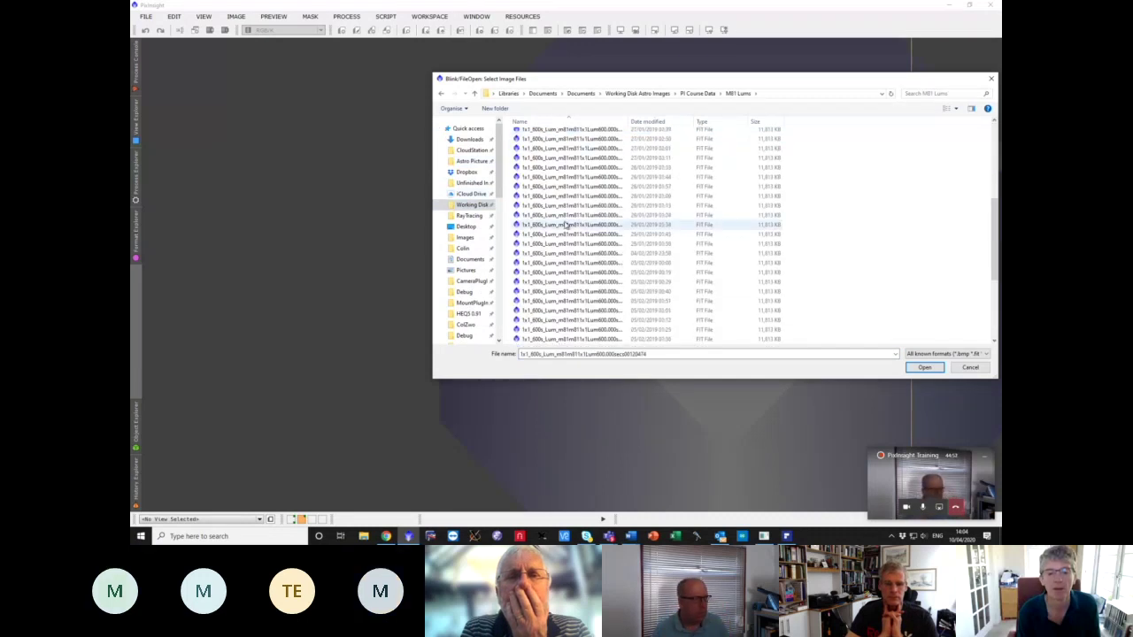
scroll(562, 203, "down", 10)
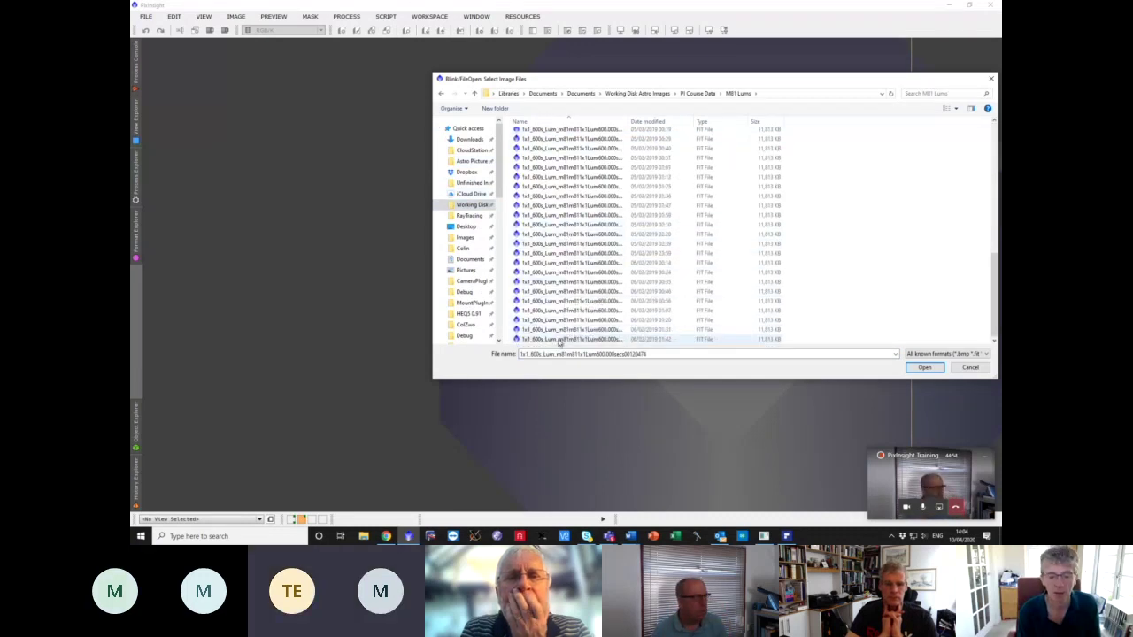
left_click(559, 340, "shift")
left_click(924, 366)
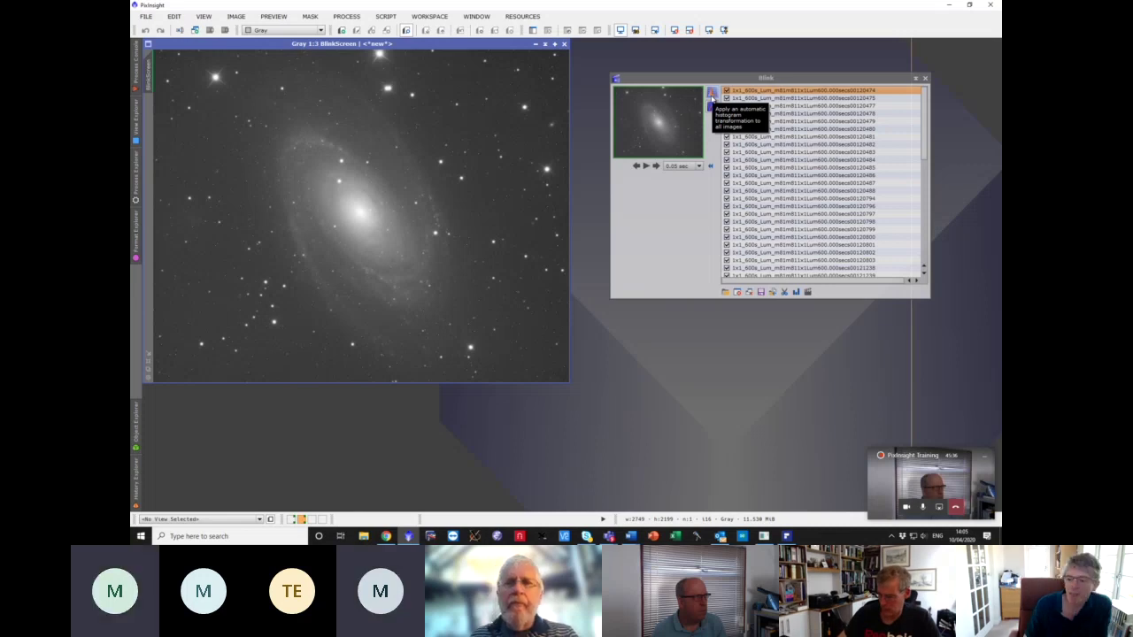
- Apply an automatic histogram transformation to all frames, and try to move the selected frames ending 120477 to 120482 to another folder
left_click(711, 98)
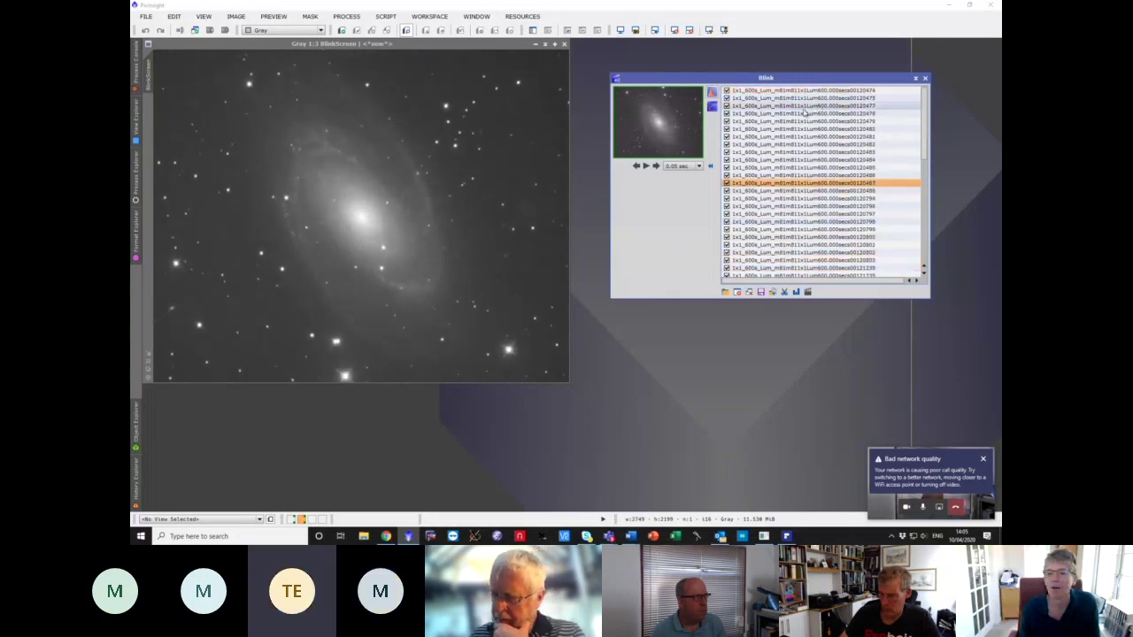
left_click_drag(805, 108, 776, 145)
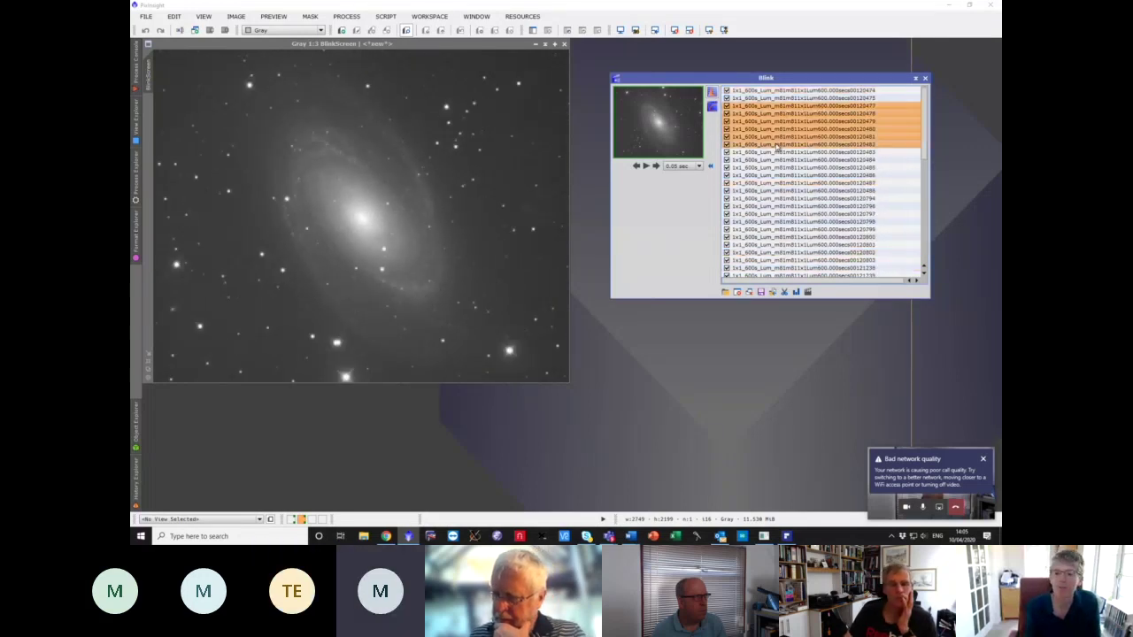
left_click(772, 293)
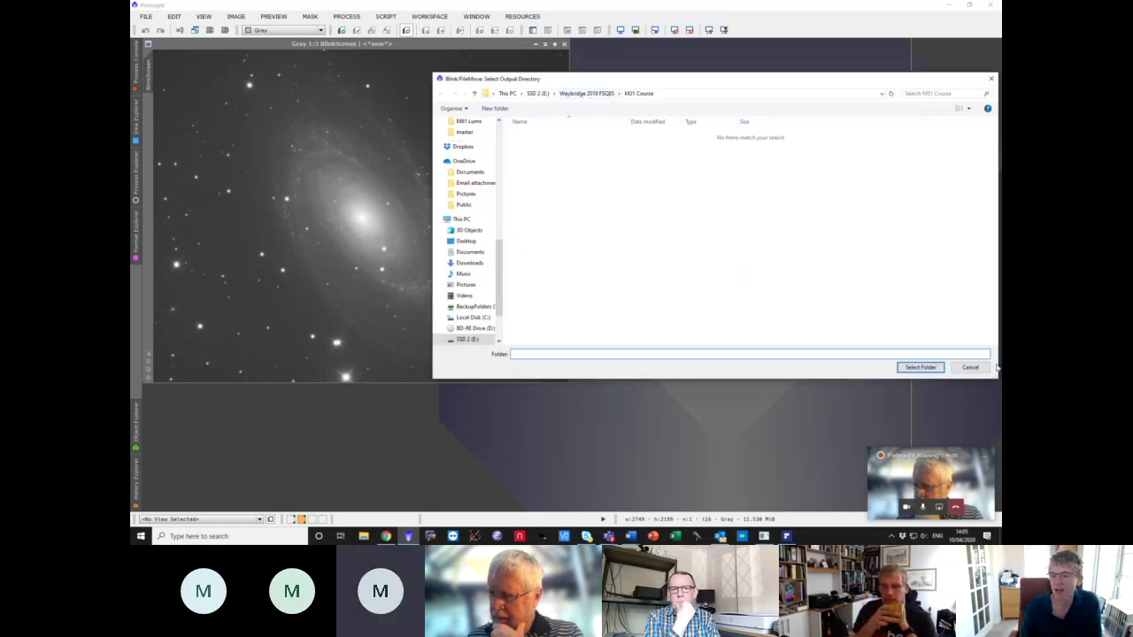
left_click(969, 366)
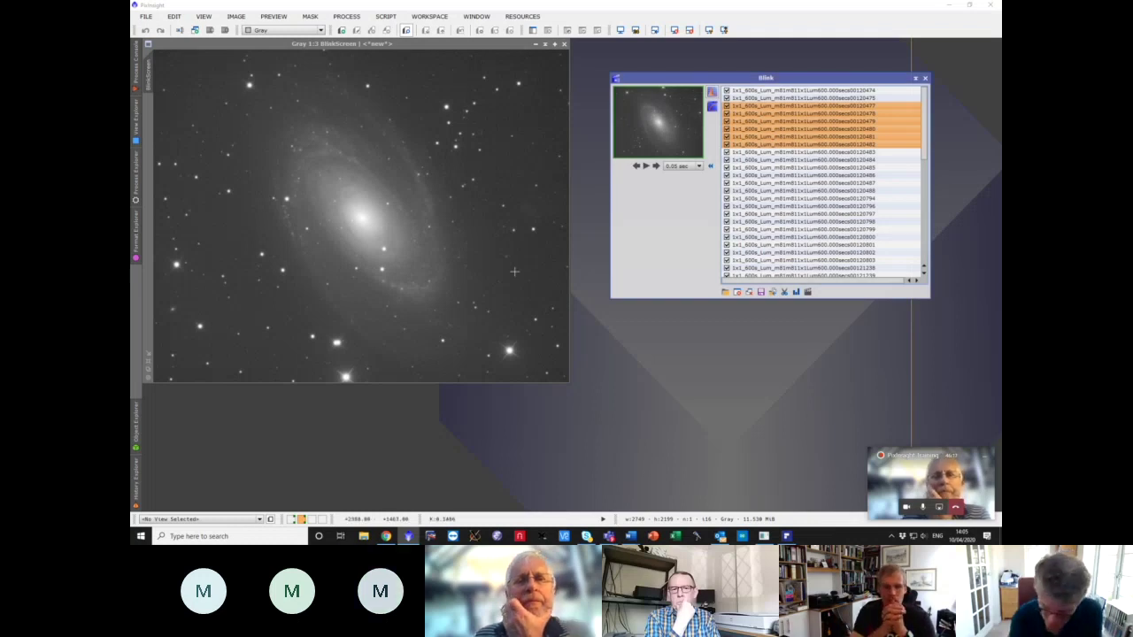
- Create a new image from the screenshot on the clipboard and arrange it and the Blink window so they do not overlap
key("ctrl+shift+v")
left_click_drag(303, 57, 394, 91)
left_click_drag(800, 83, 886, 84)
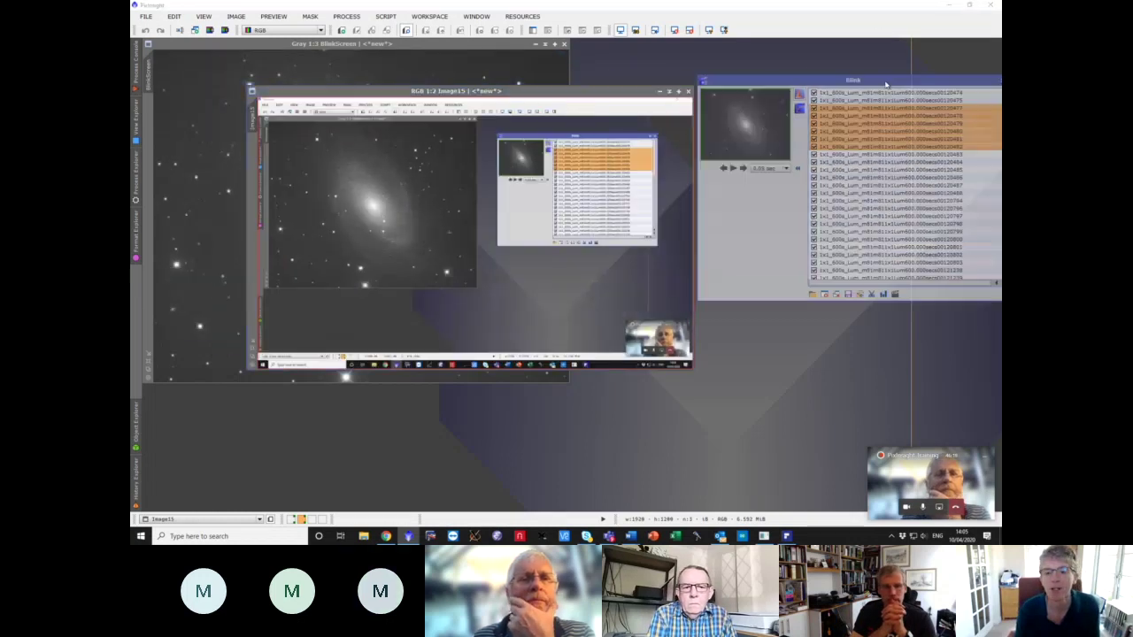
left_click_drag(531, 95, 516, 90)
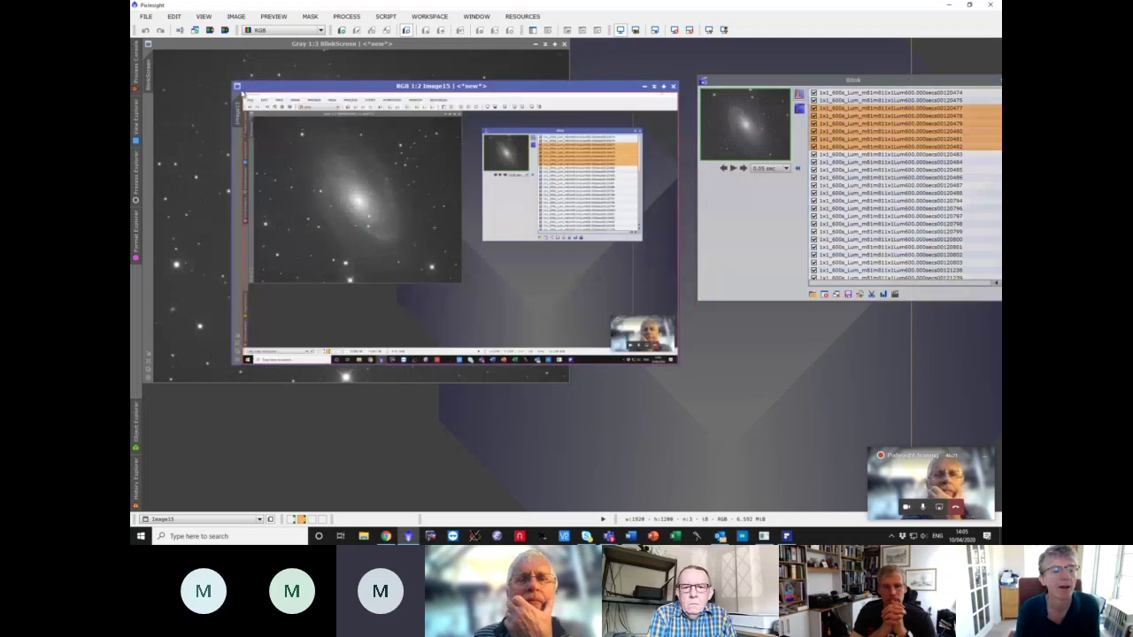
- Crop the screenshot image to its Blink window with DynamicCrop, at about 720 × 520 pixels
left_click(136, 181)
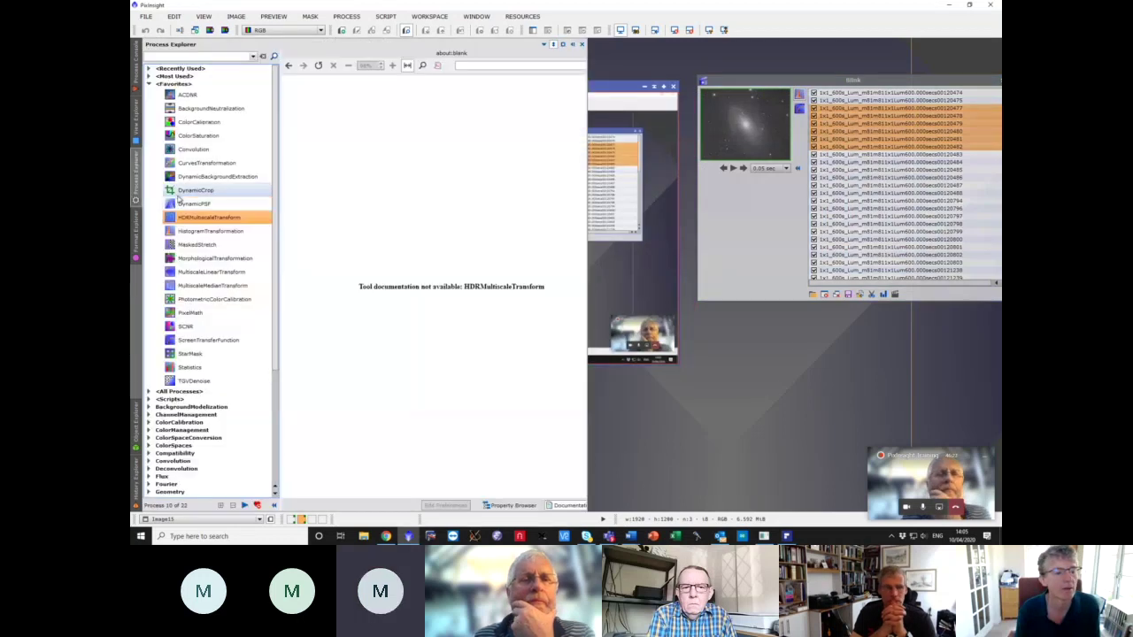
left_click(179, 195)
double_click(179, 197)
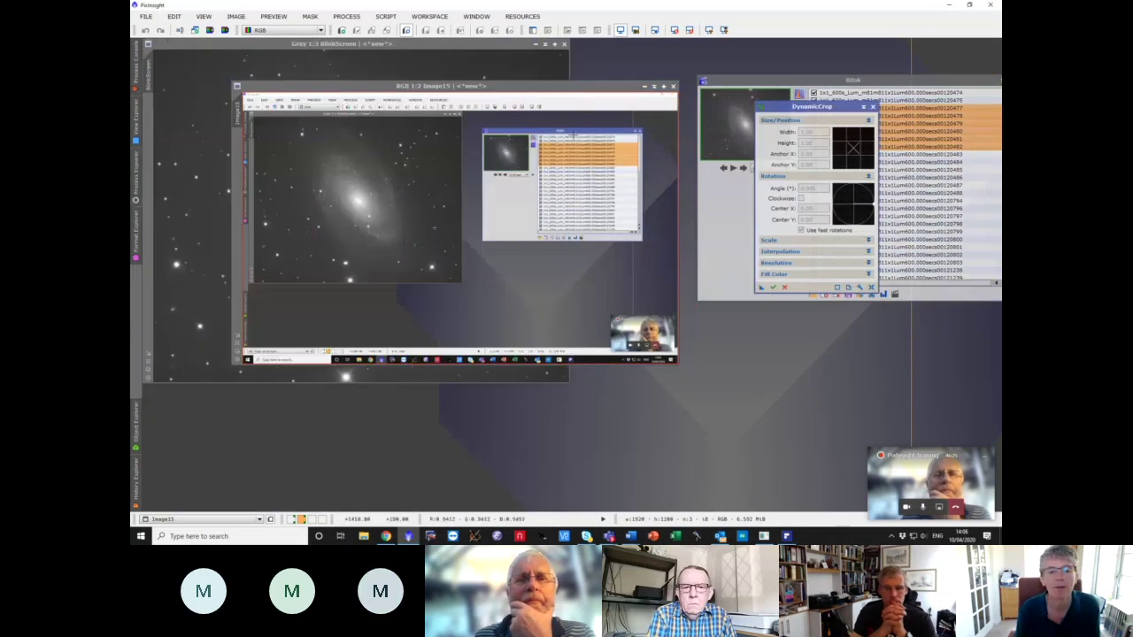
left_click(483, 130)
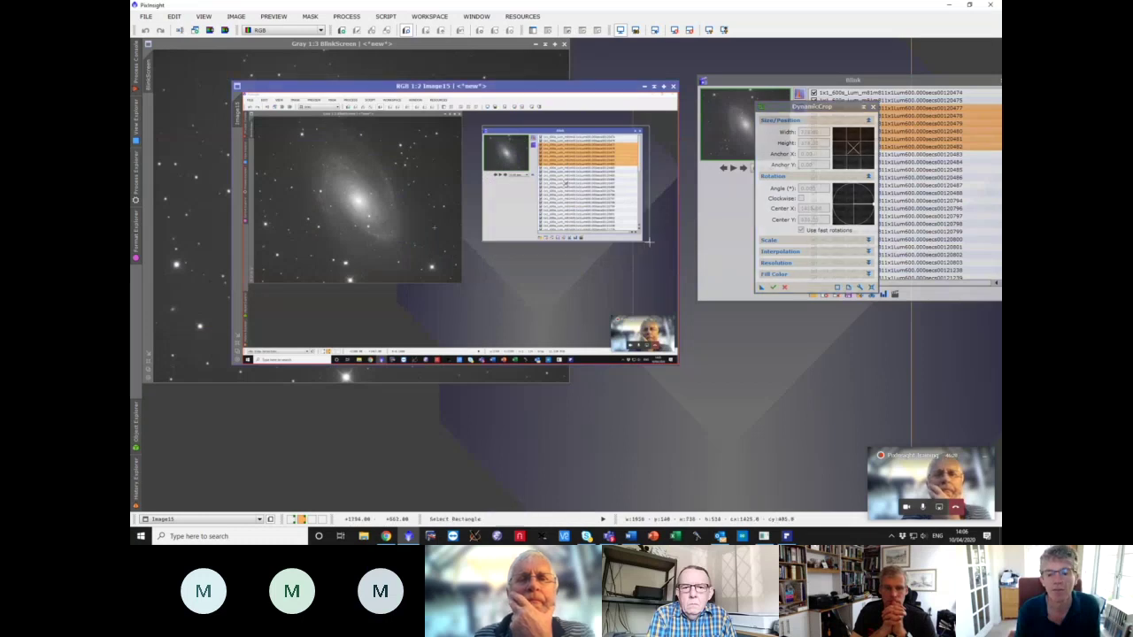
left_click_drag(646, 241, 647, 242)
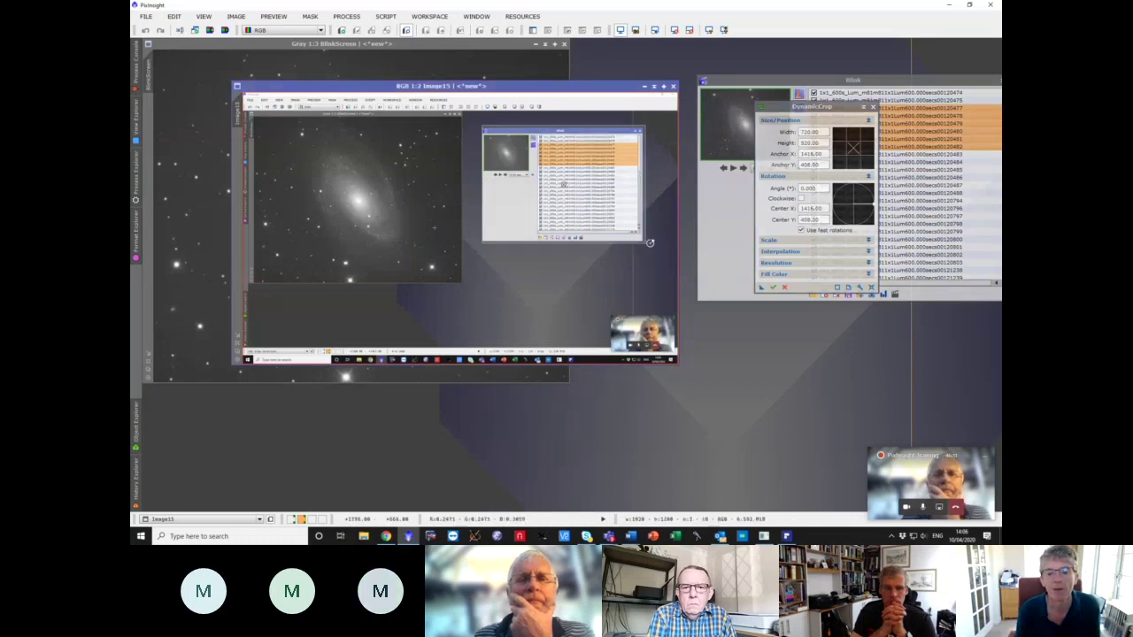
left_click(774, 288)
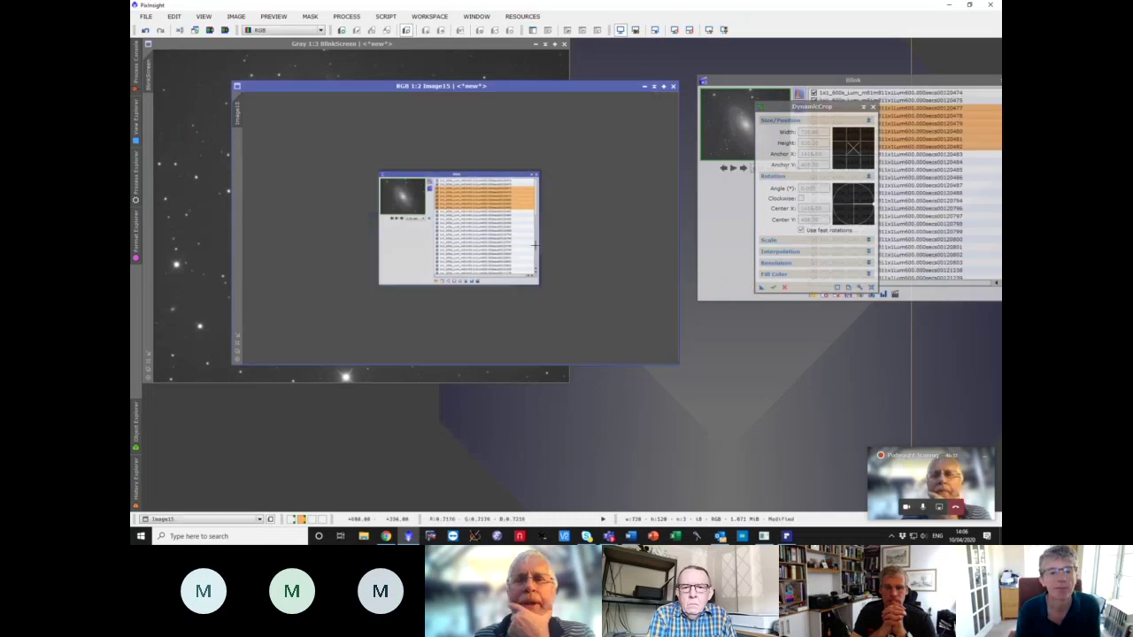
- Copy the cropped Blink screenshot to the clipboard and switch to the workflow document, Document2, in Word
scroll(521, 251, "up", 2)
scroll(508, 251, "down", 1)
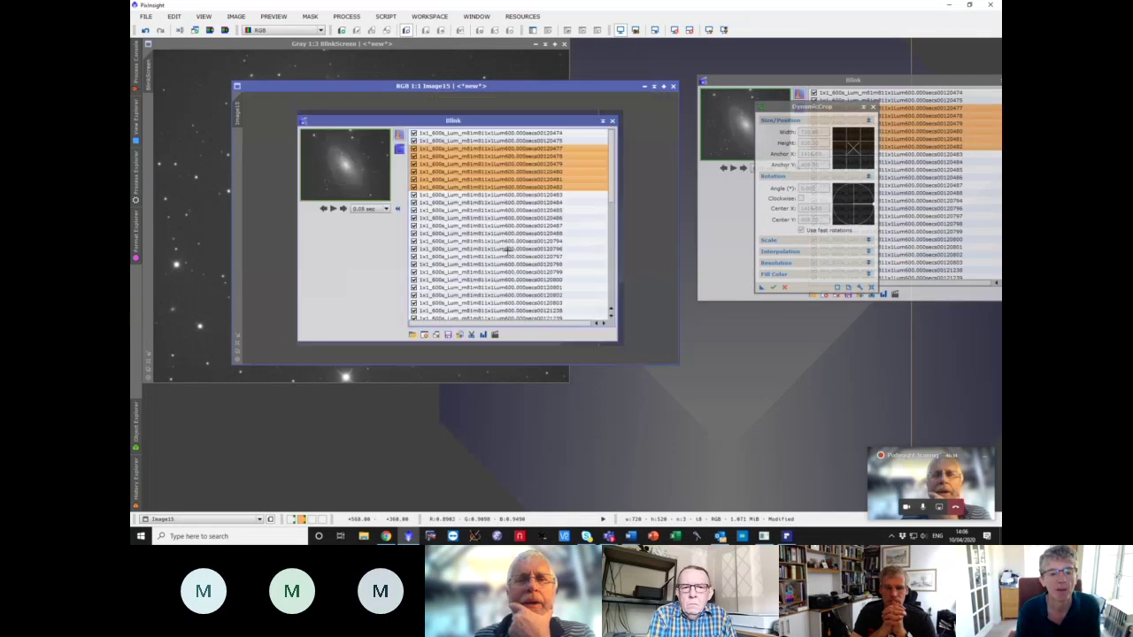
left_click(355, 123)
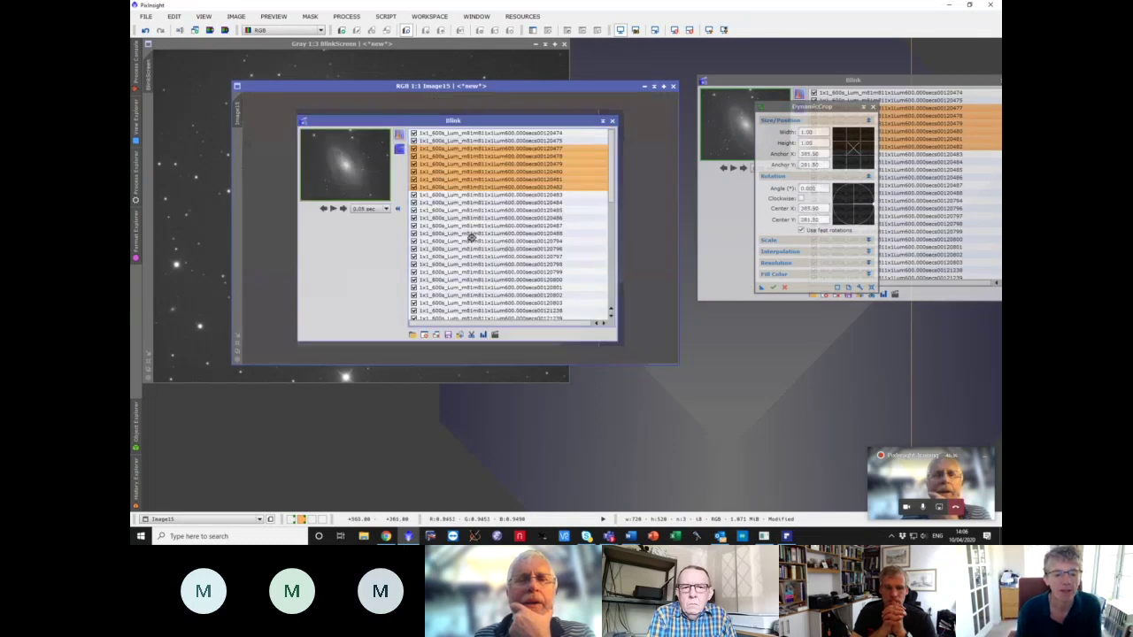
left_click(174, 17)
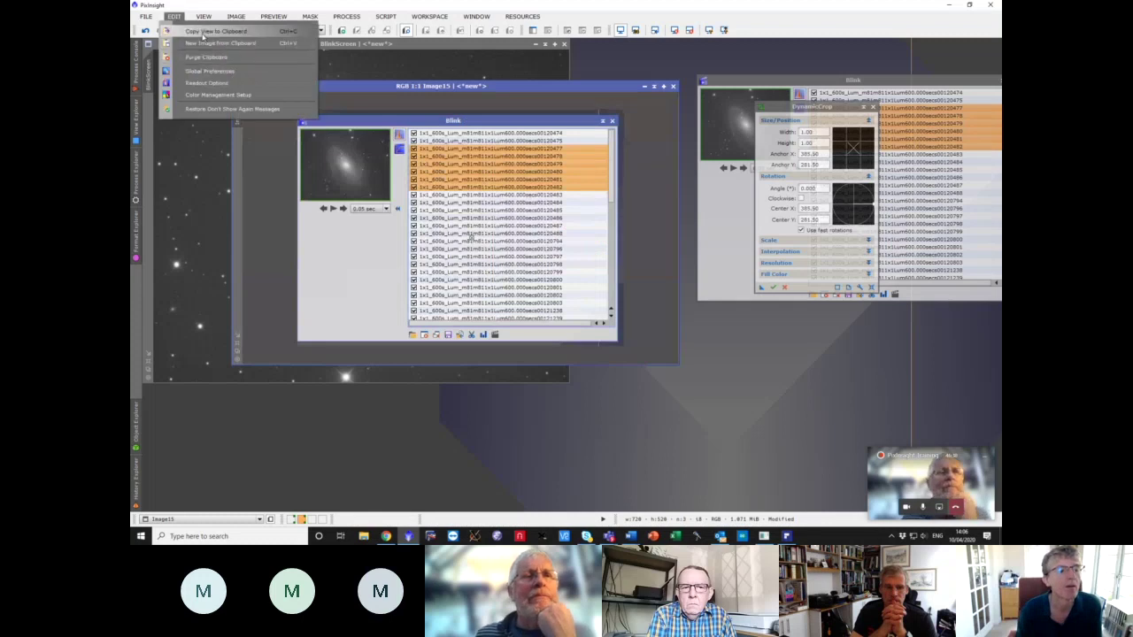
left_click(203, 34)
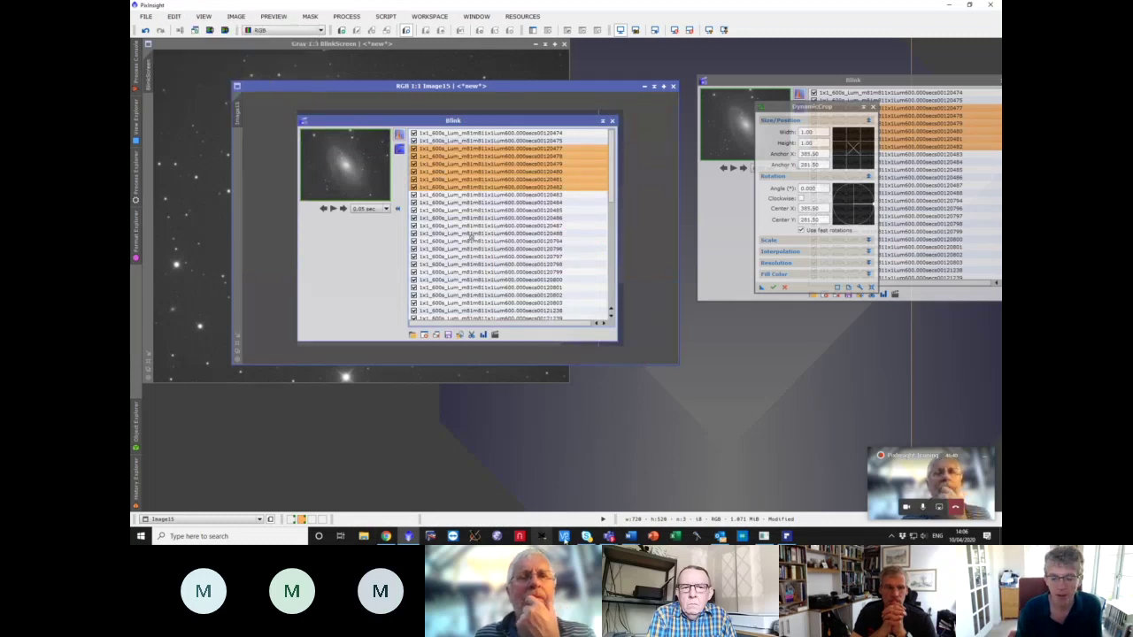
mouse_move(630, 536)
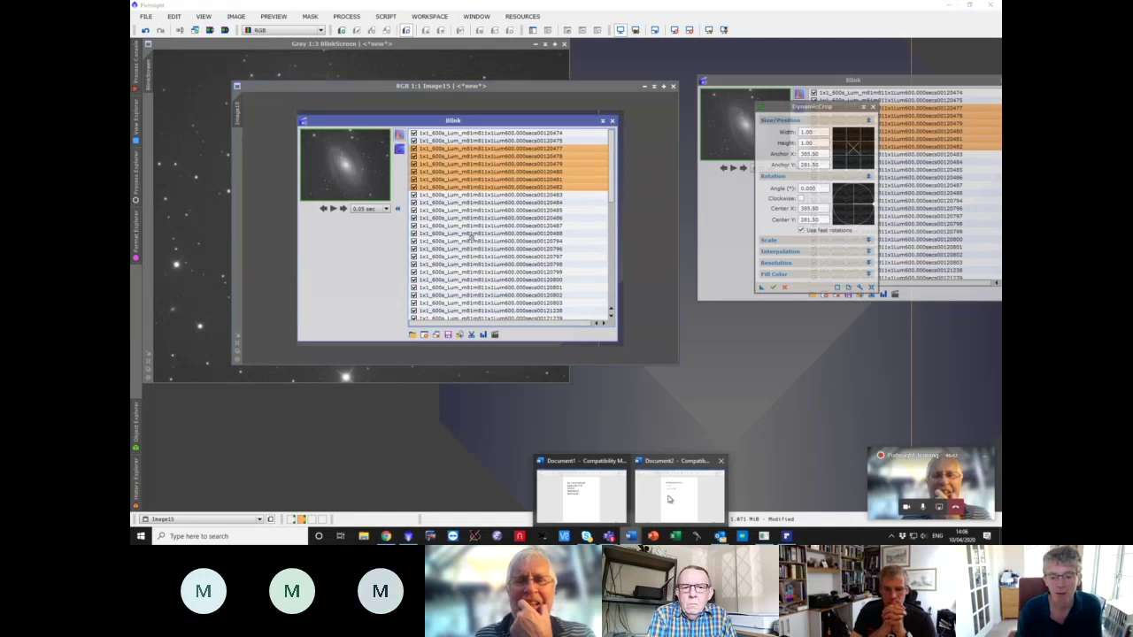
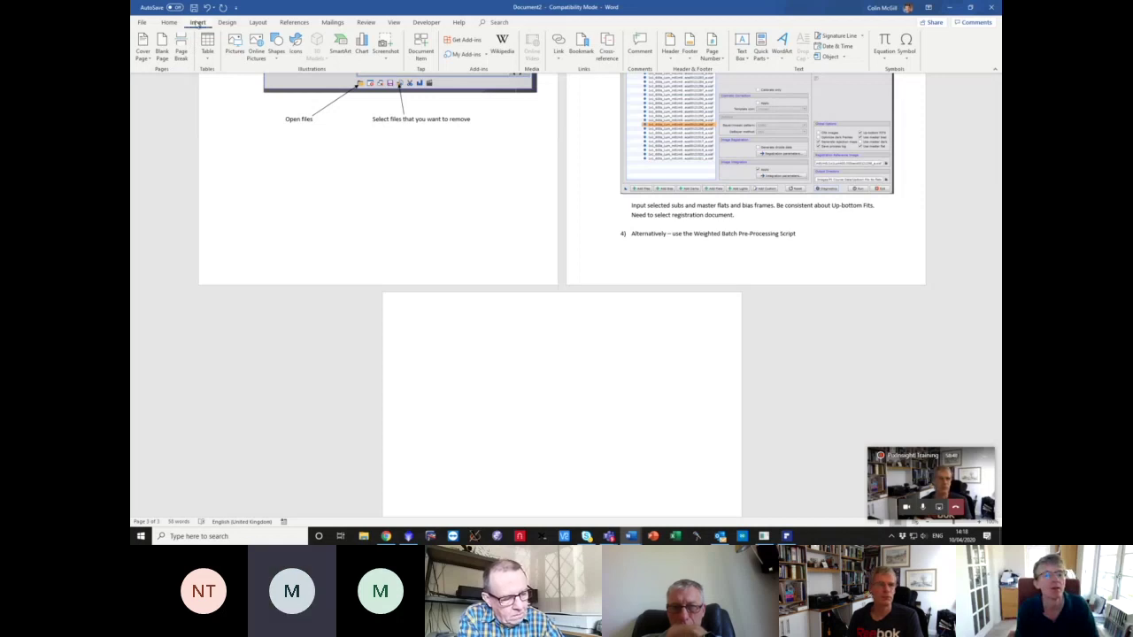
- Add the heading "Linear Processing" in the Heading 1 style on the blank third page
left_click(172, 22)
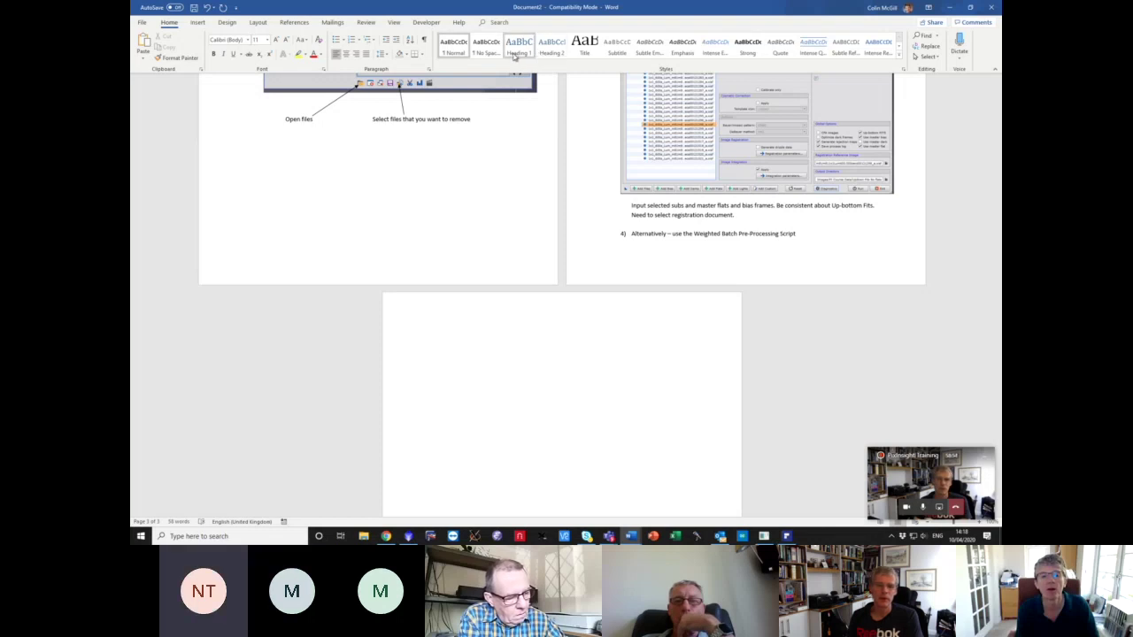
left_click(519, 52)
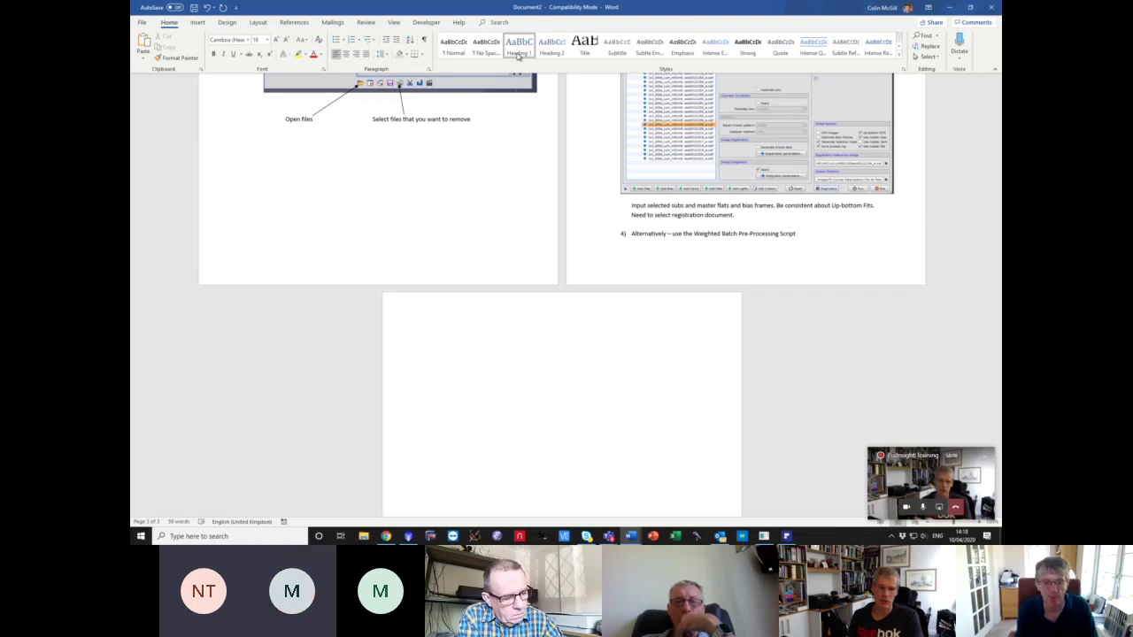
type("Linear Processing")
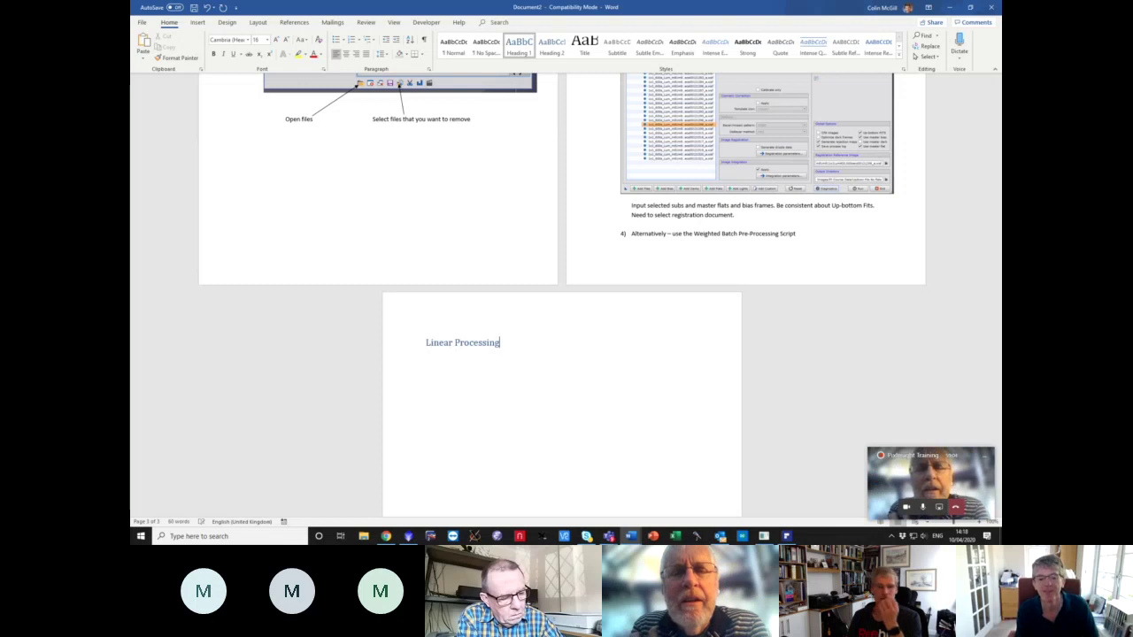
- Relabel the "Alternatively – use the Weighted Batch Pre-Processing Script" item as 3a) instead of a separate numbered item
left_click(622, 232)
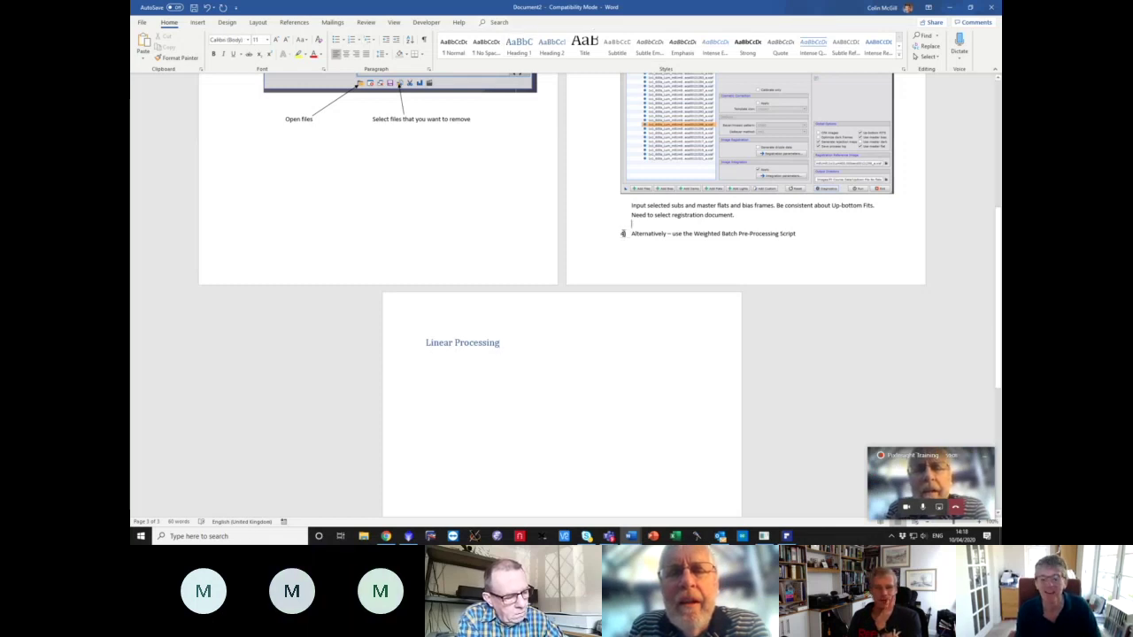
key("ctrl+Return")
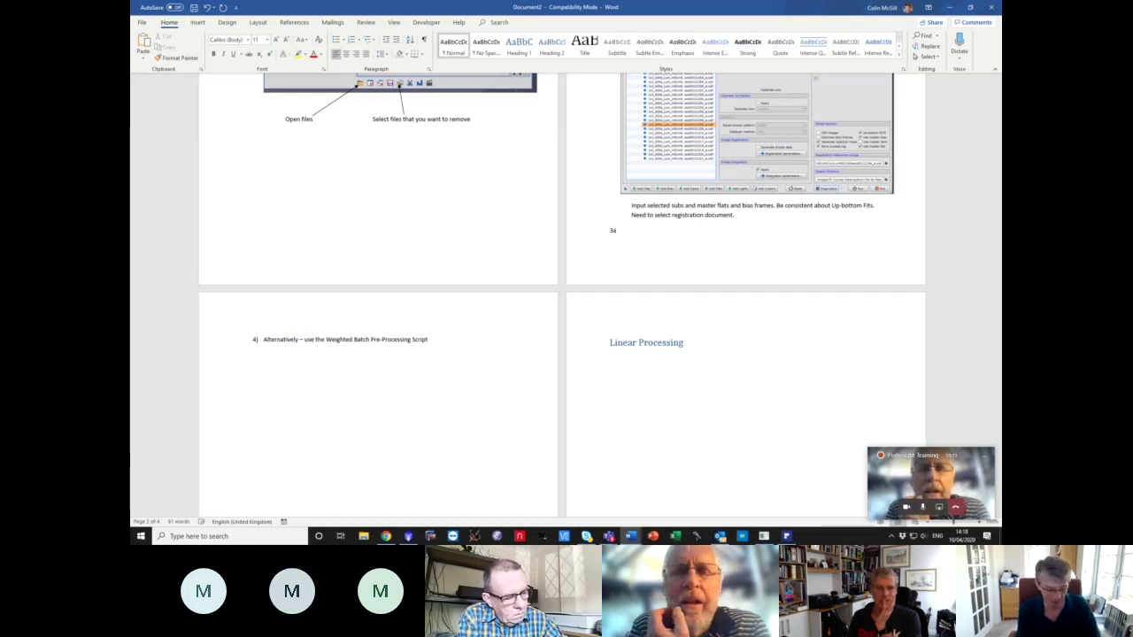
key("Delete")
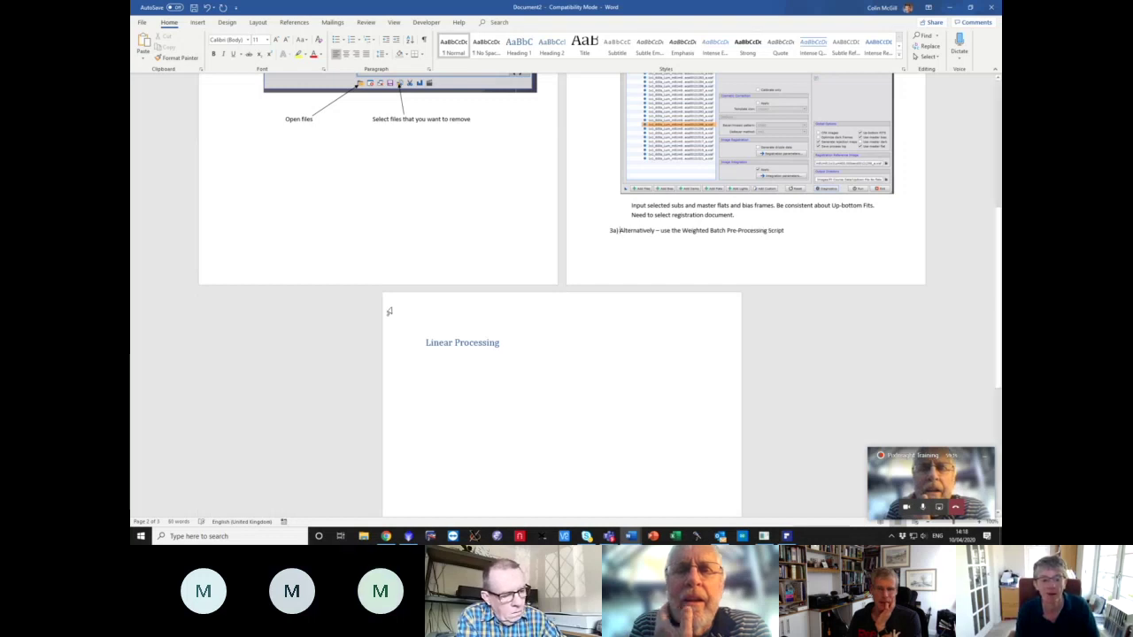
- Start a numbered list in the 1) format below the "Linear Processing" heading
left_click(424, 362)
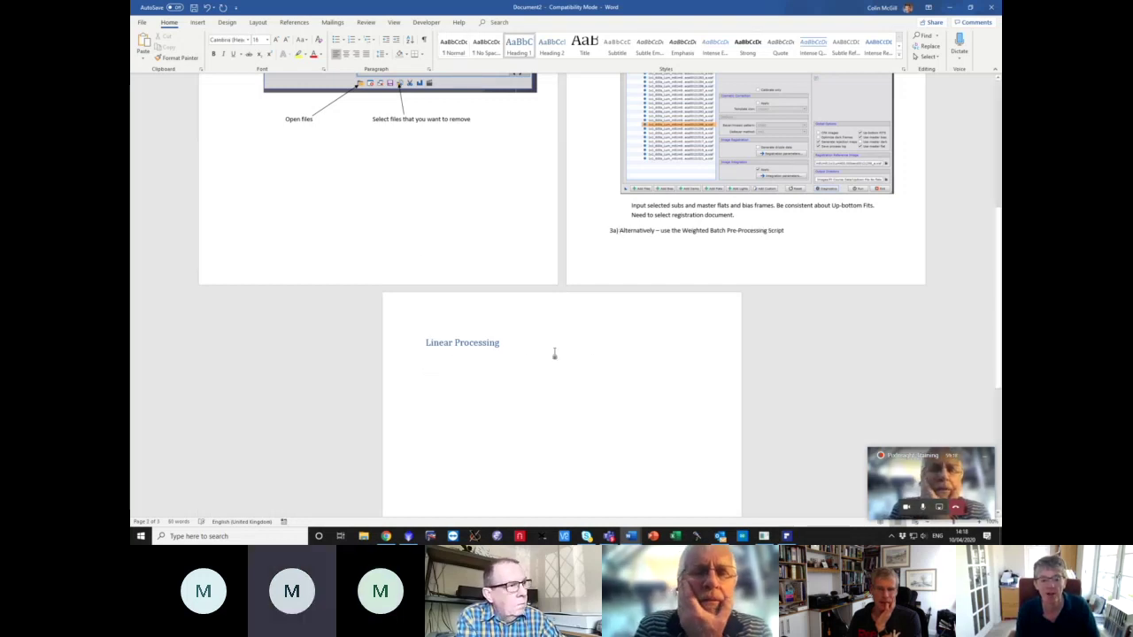
left_click(519, 349)
key("Return")
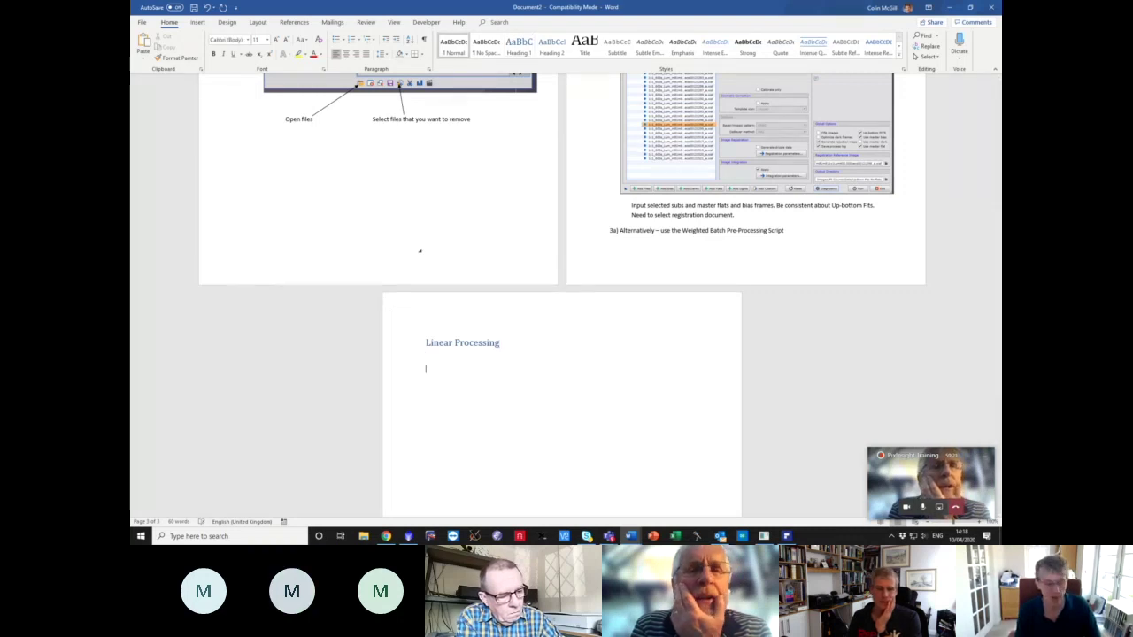
type("1) ")
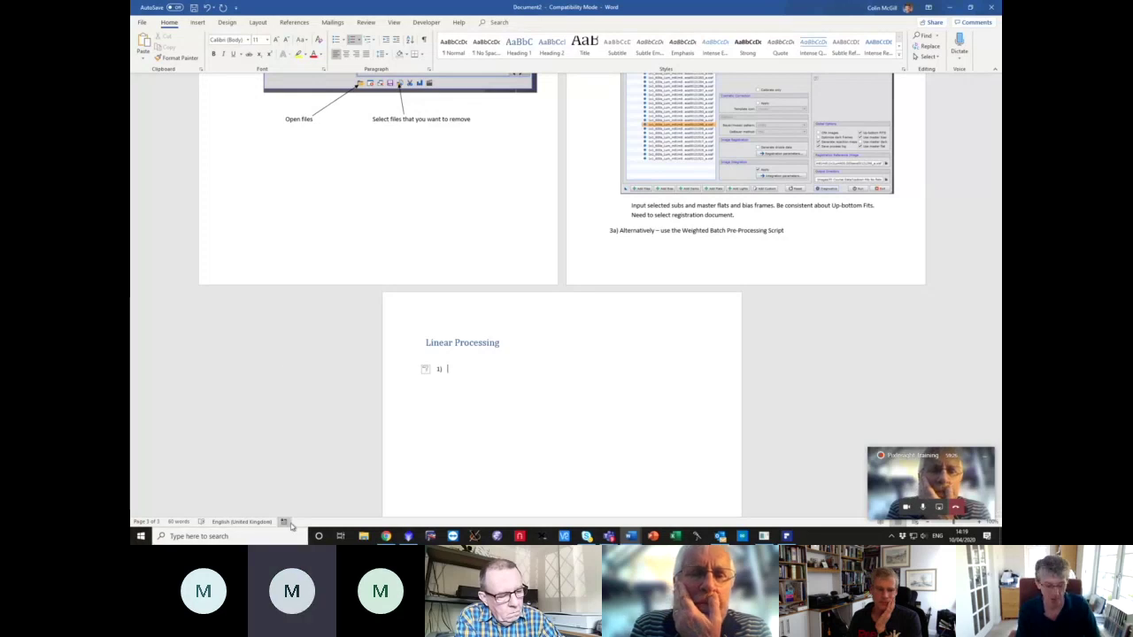
- Enter "DynamicCrop -" as the first numbered item under the "Linear Processing" heading
type("Dyn")
type("amme")
key("BackSpace")
key("BackSpace")
type("icCrop")
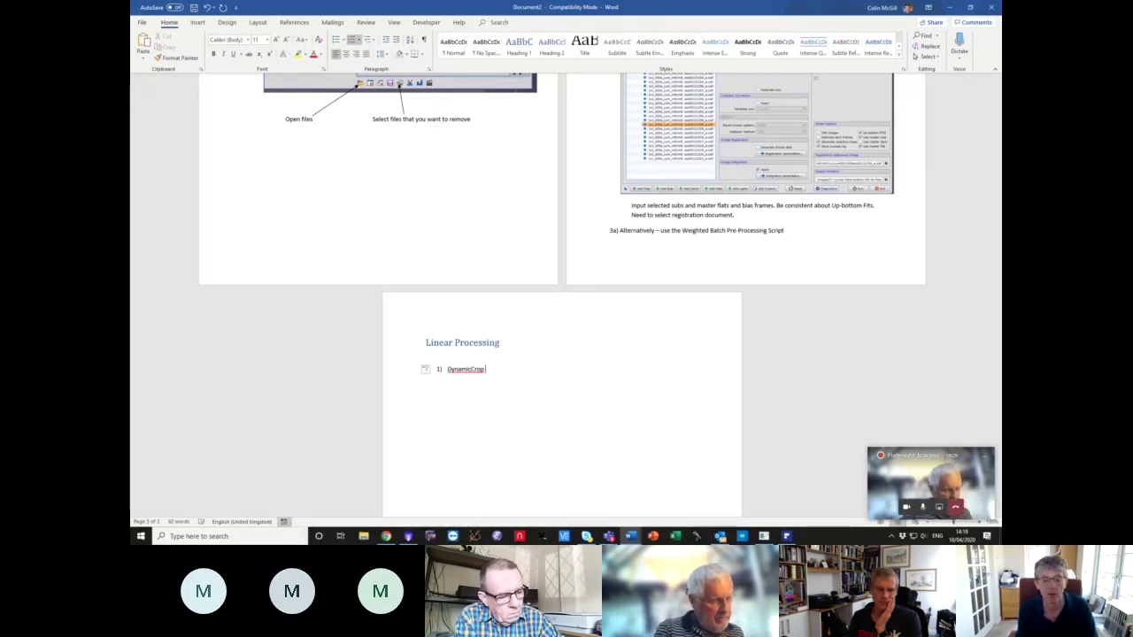
type(" -")
- Make "Batch PreProcessing" in pre-processing item 3 and "DynamicCrop" under "Linear Processing" bold
scroll(412, 336, "up", 4)
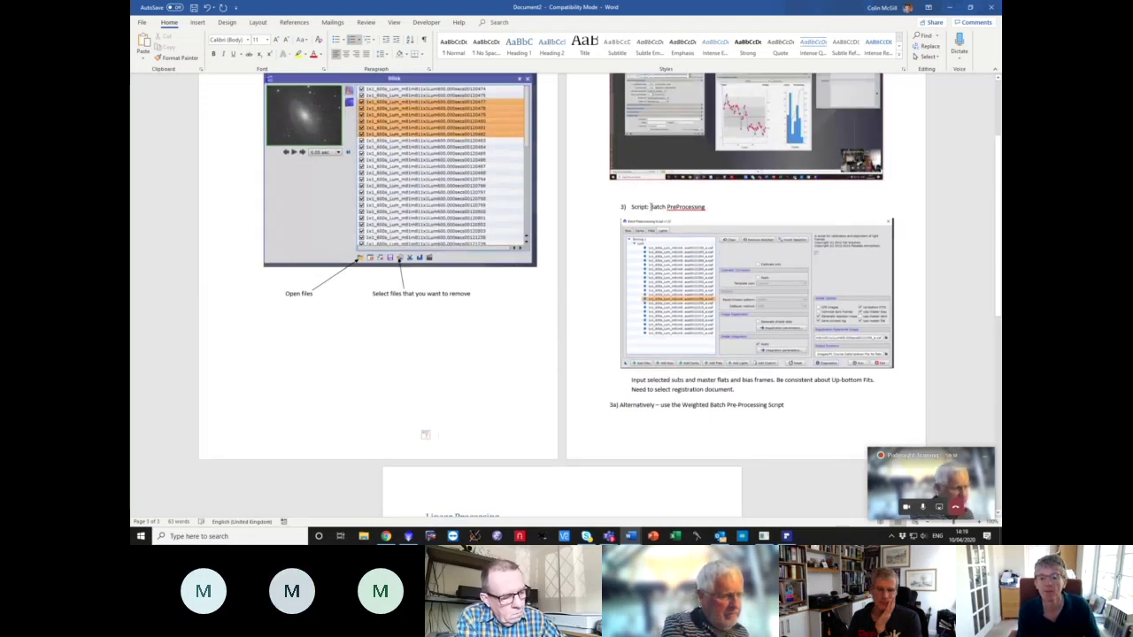
left_click_drag(687, 212, 705, 207)
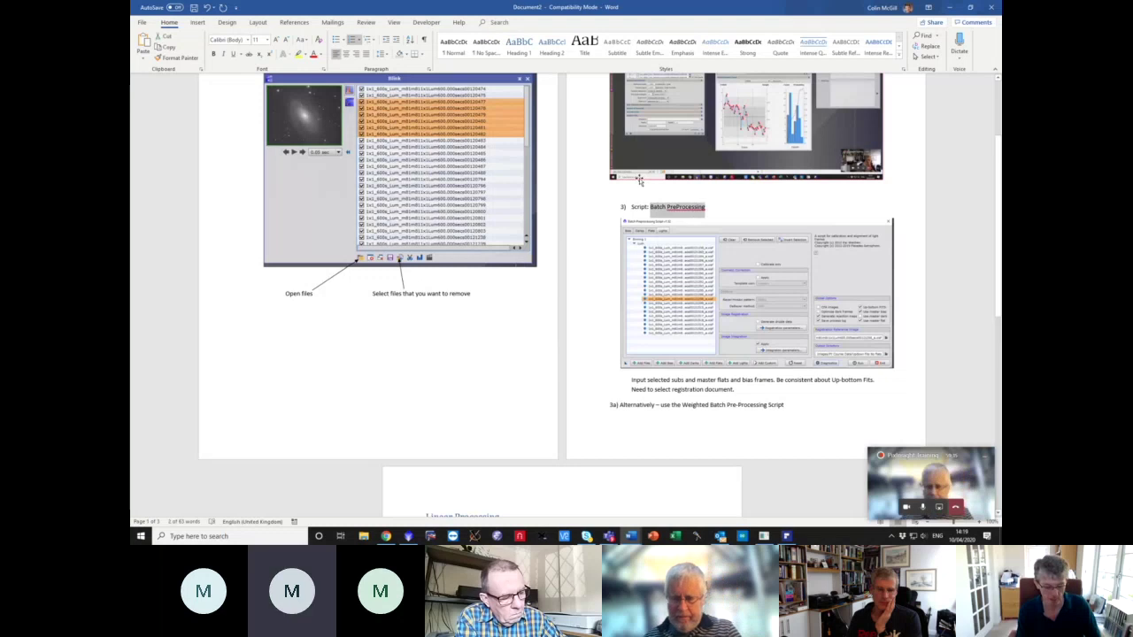
scroll(639, 180, "up", 3)
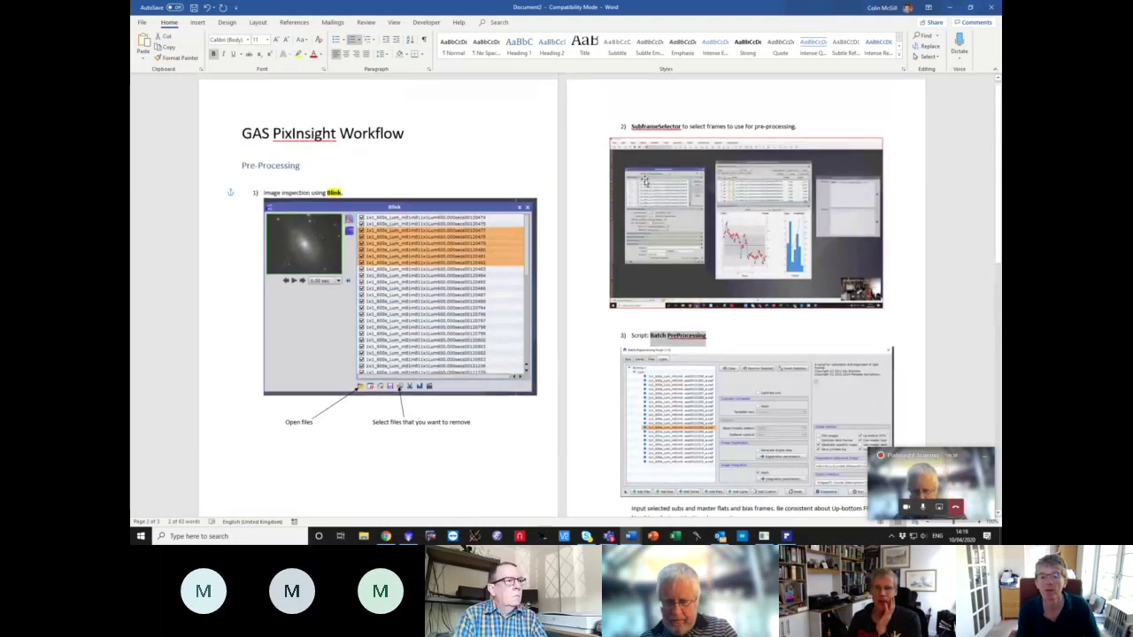
scroll(645, 184, "down", 4)
scroll(646, 182, "down", 5)
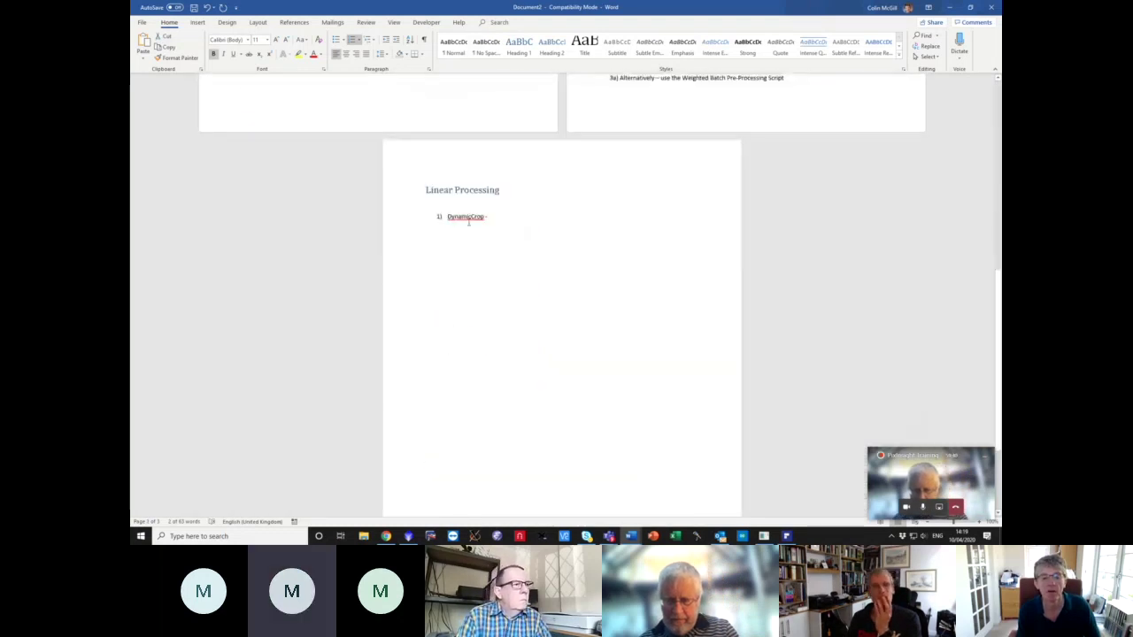
double_click(468, 218)
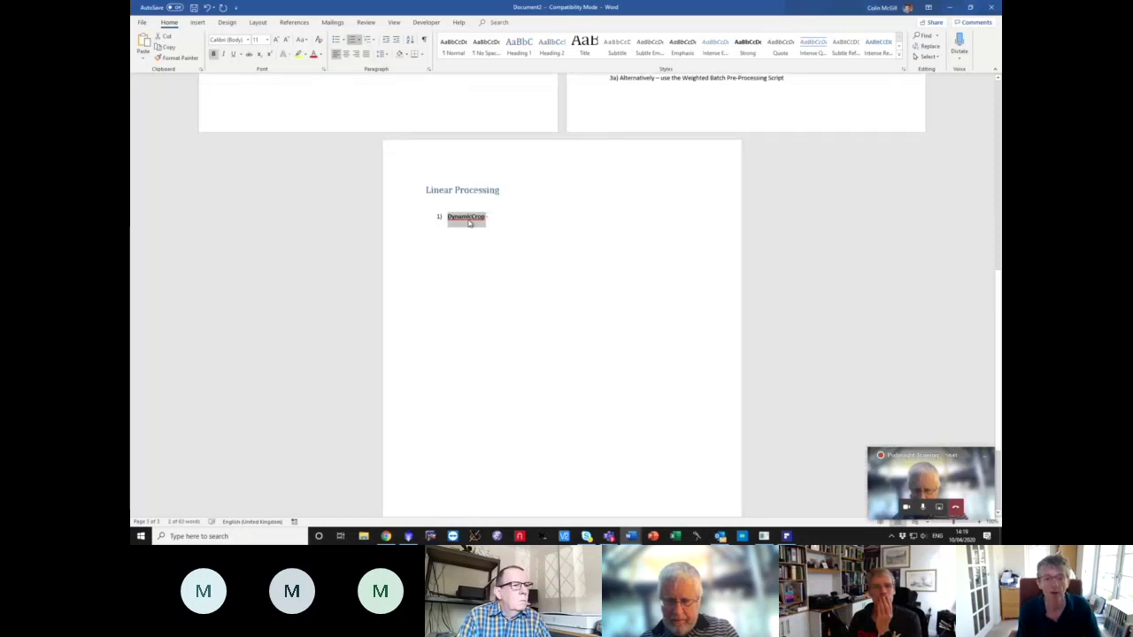
- Complete the DynamicCrop item with the description "remove ragged edges."
type("remove ragged edges. App")
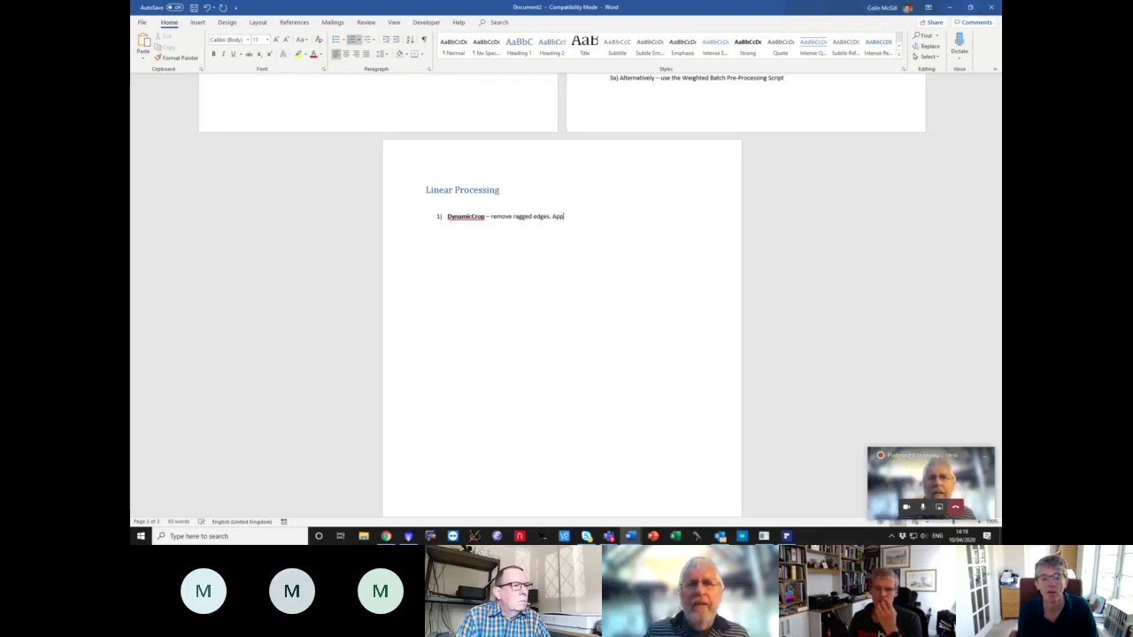
key("BackSpace")
key("BackSpace")
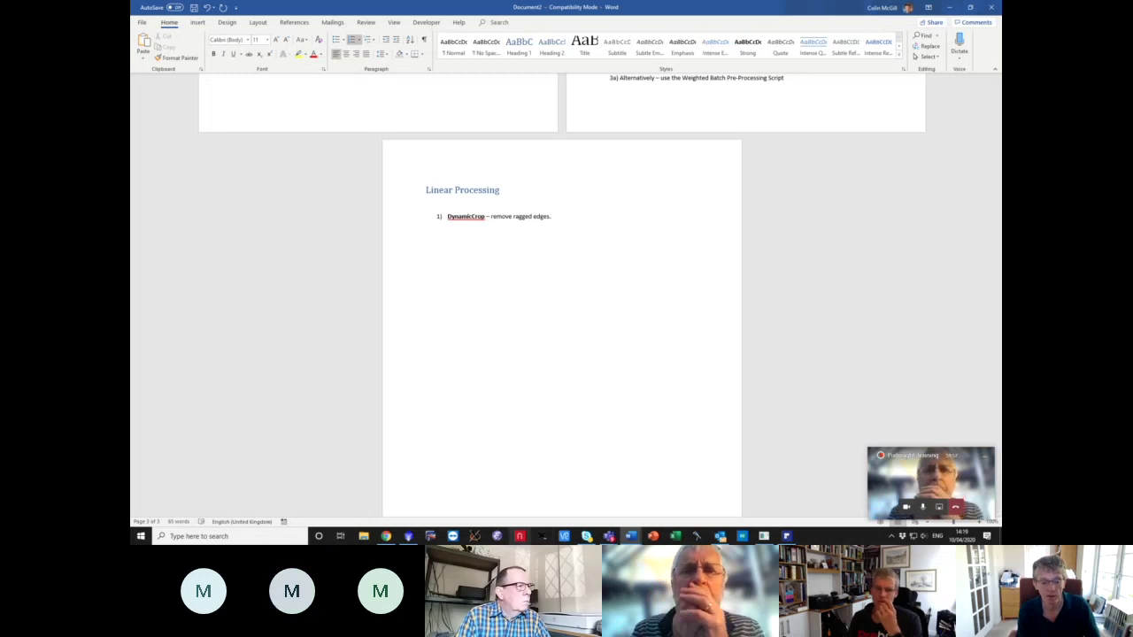
- Switch to PixInsight and close the Image17 screenshot window without saving it
left_click(408, 537)
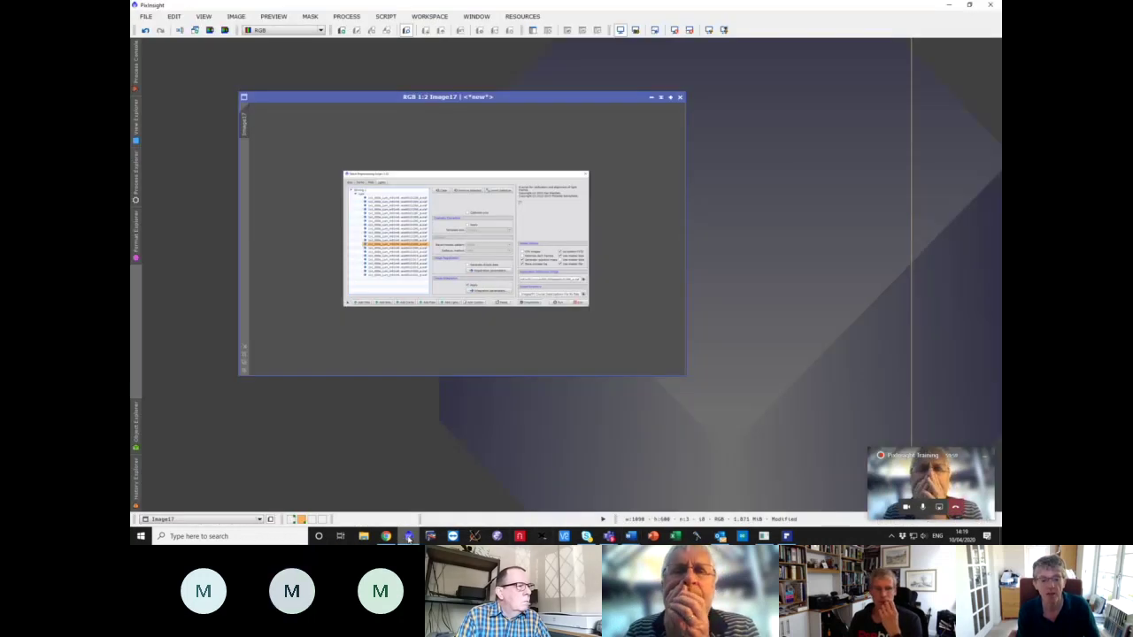
left_click(680, 98)
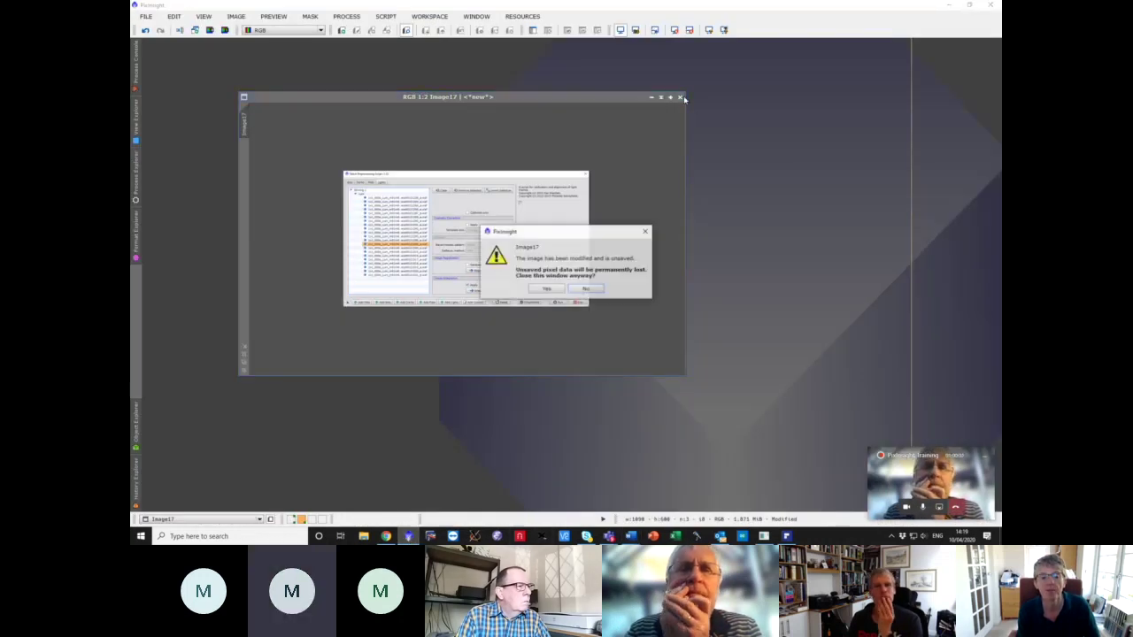
left_click(551, 285)
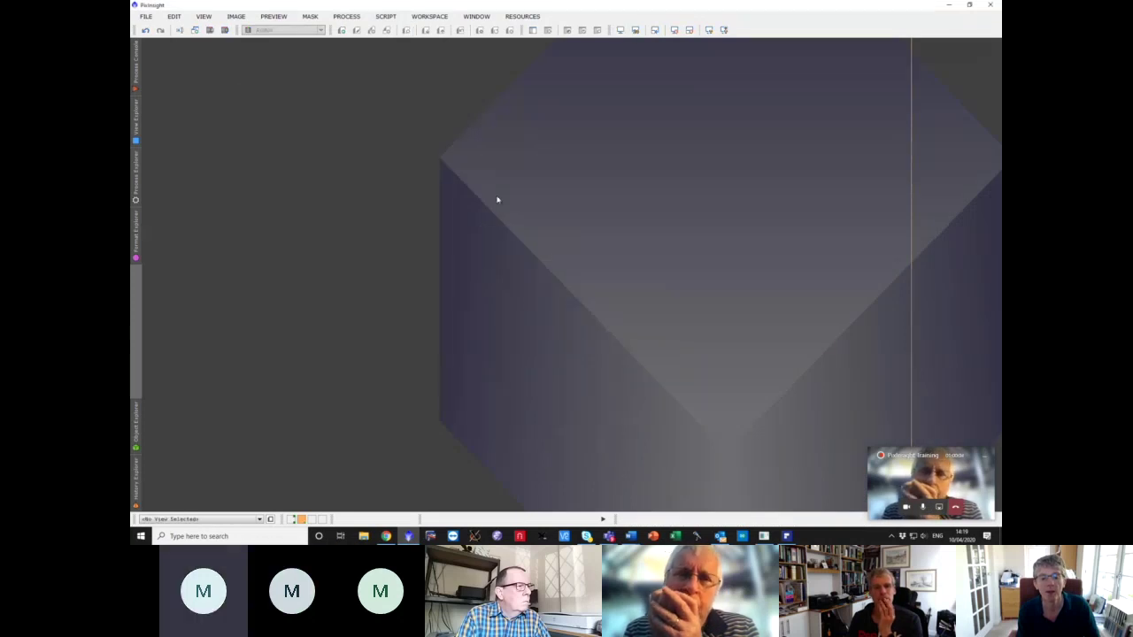
double_click(495, 197)
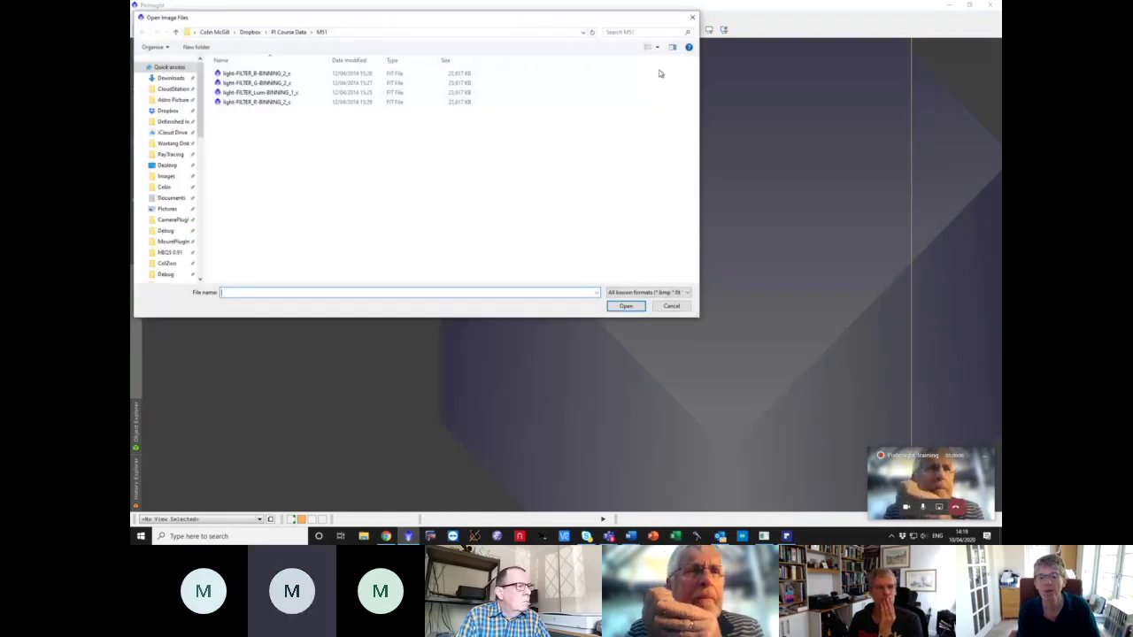
left_click(687, 20)
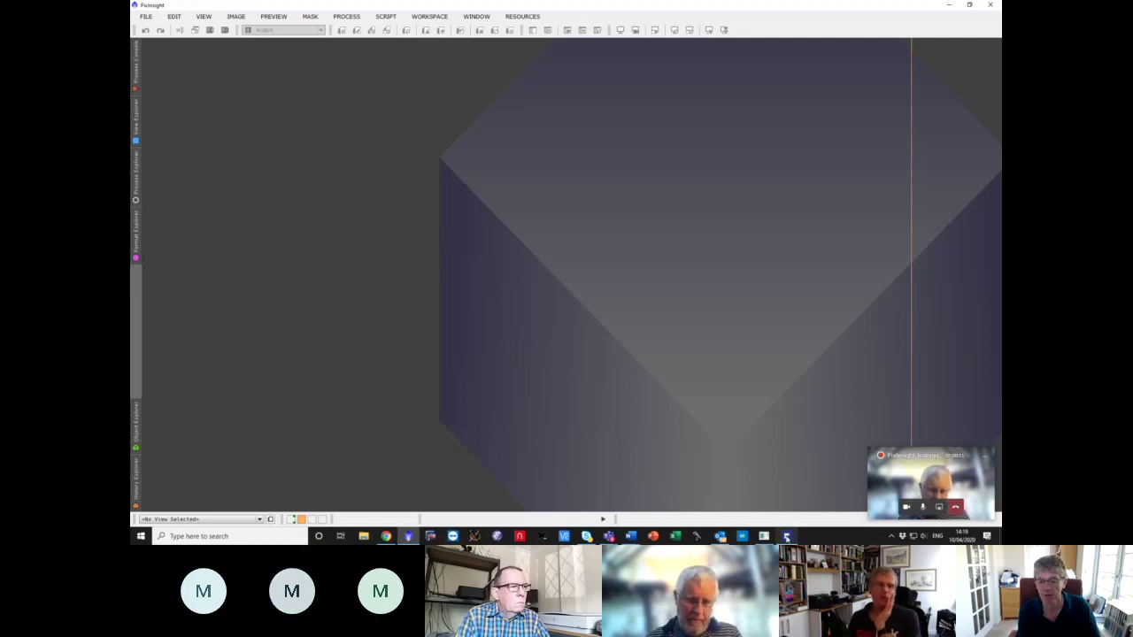
- Switch back to the Word document and insert a bold "ChannelCombination" item above the DynamicCrop item
mouse_move(407, 538)
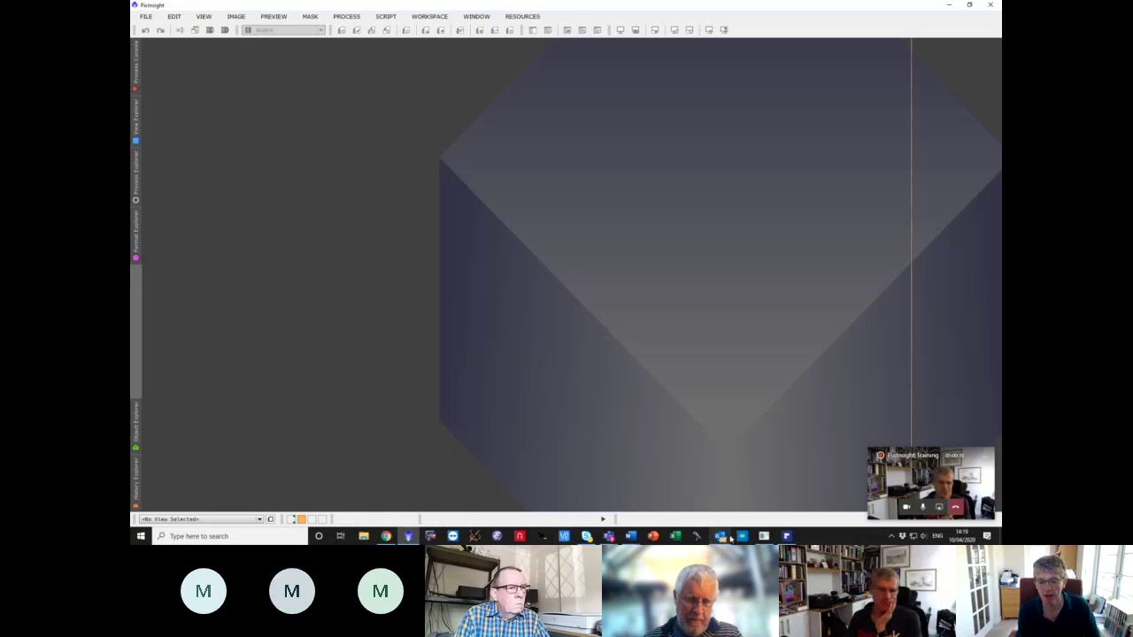
mouse_move(631, 539)
left_click(680, 489)
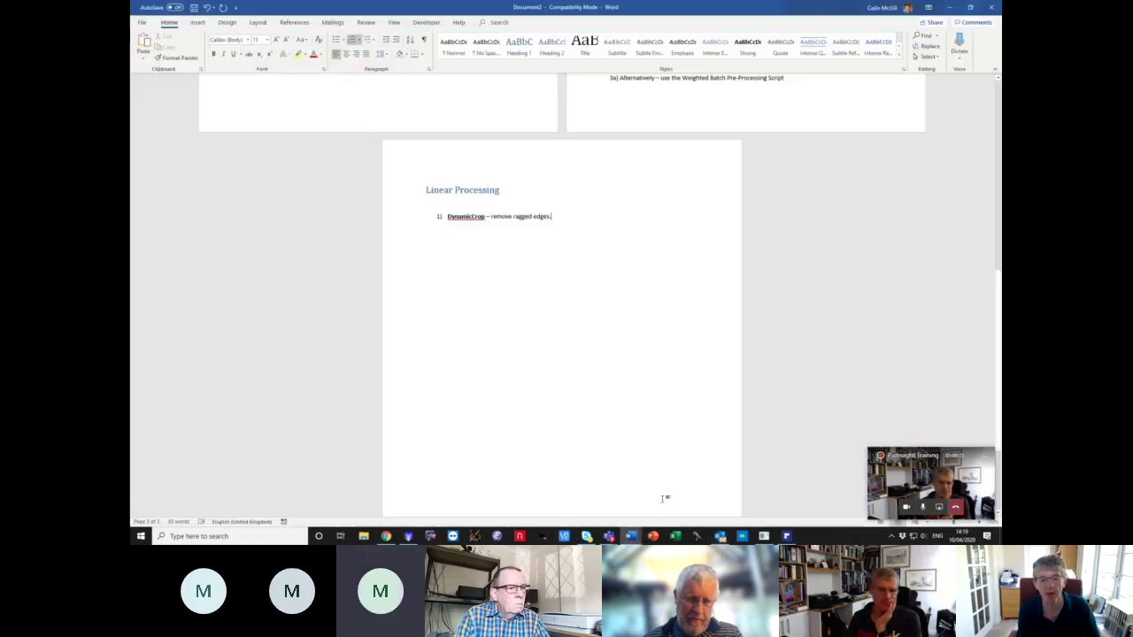
left_click(447, 217)
key("Return")
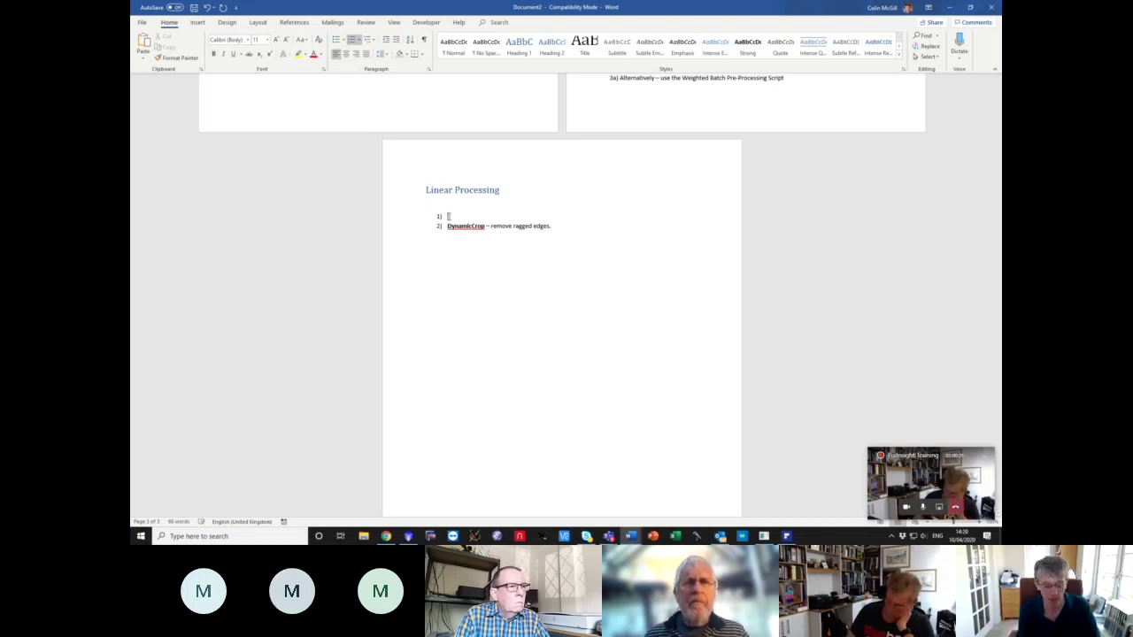
key("ctrl+b")
type("Channel")
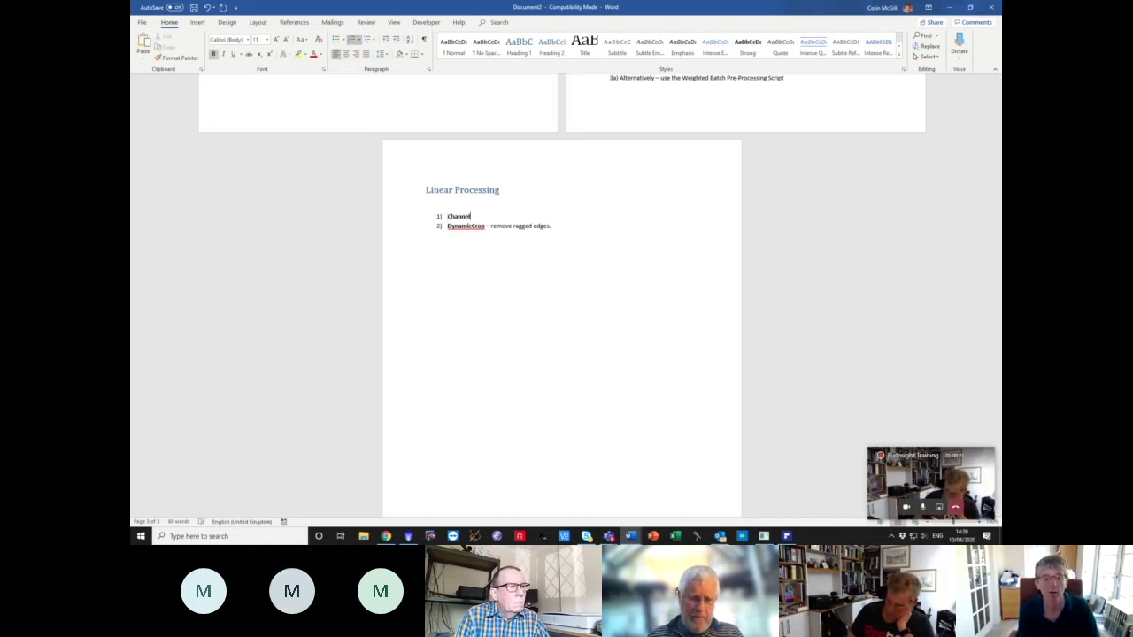
type("Comp")
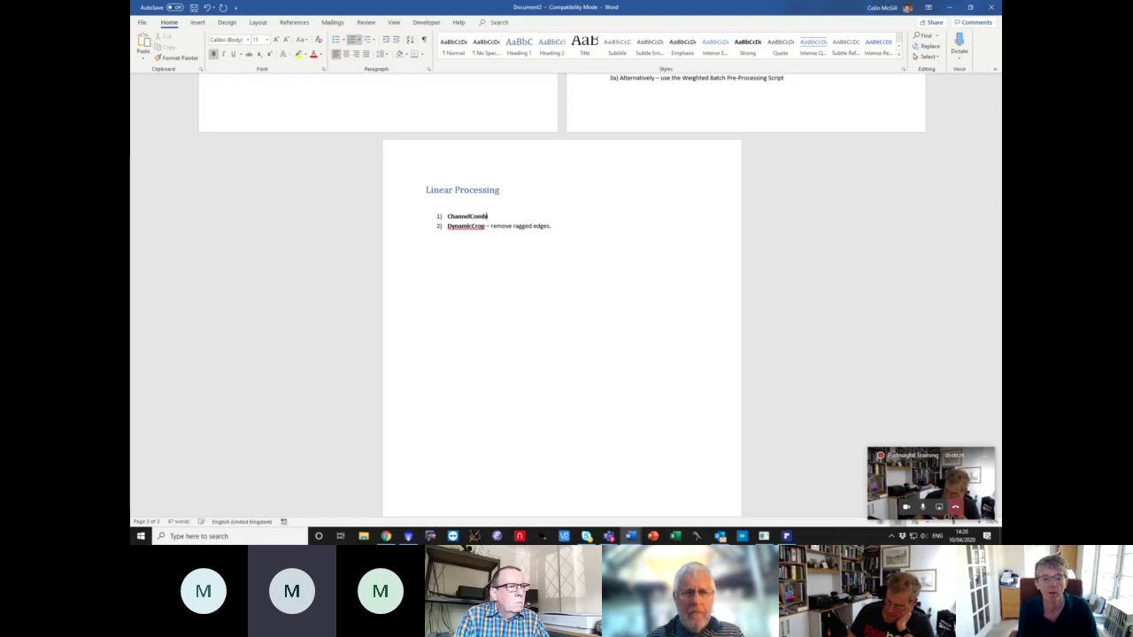
type("ination - creat")
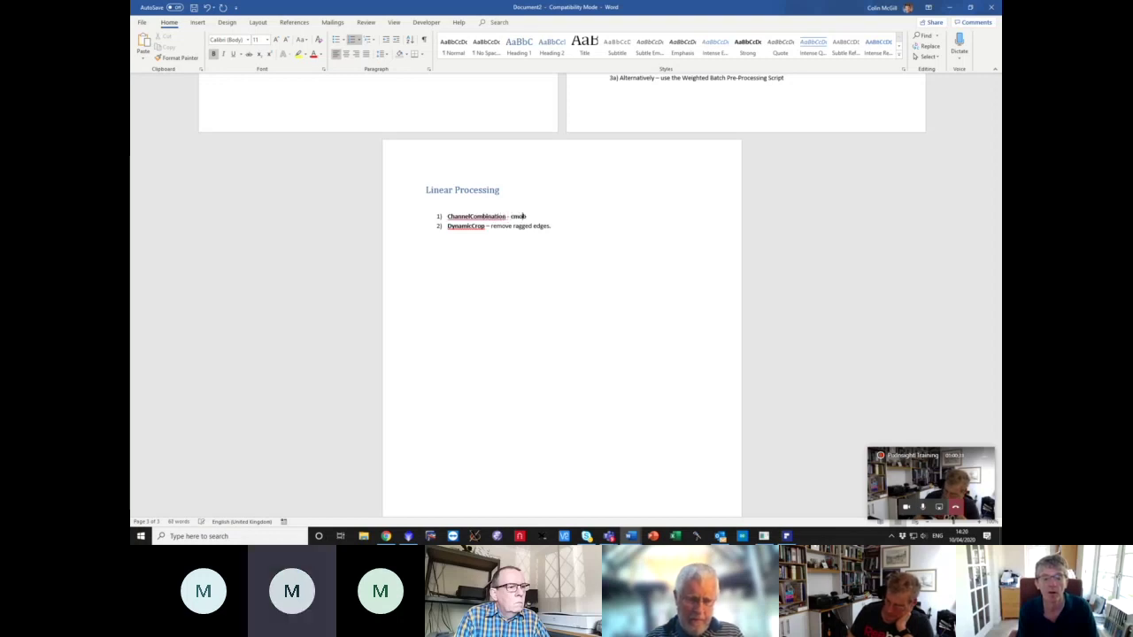
- Describe ChannelCombination as "combine R, G, B files." in regular weight and leave an unnumbered blank line below it
key("BackSpace")
key("BackSpace")
key("BackSpace")
key("BackSpace")
type("combine R, G, B")
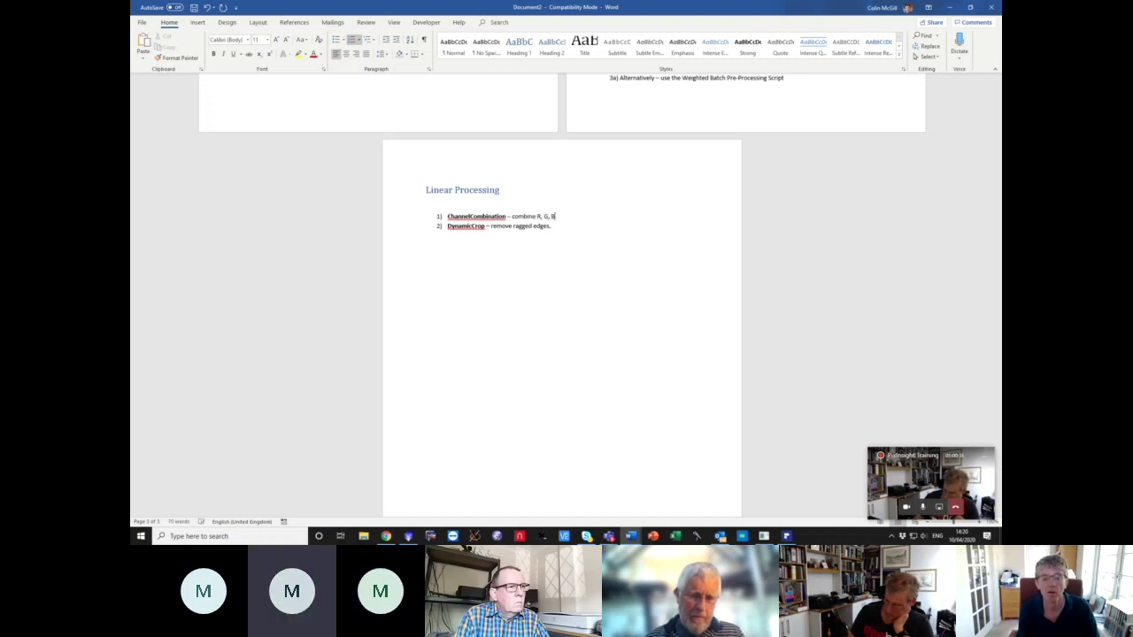
type(" files.")
key("Return")
key("Return")
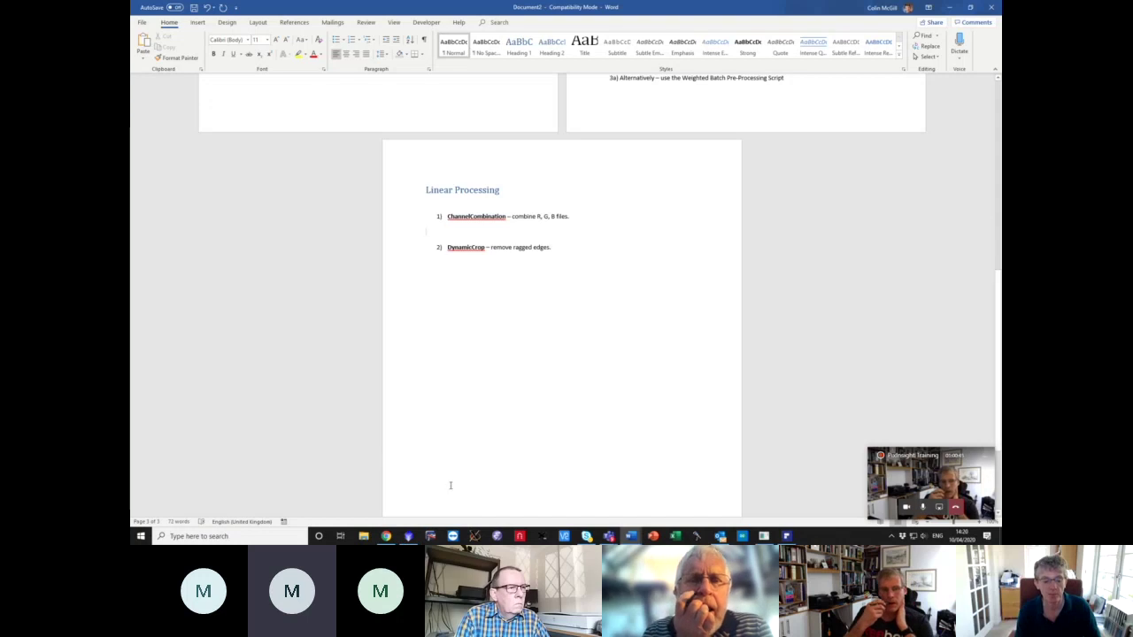
- Switch to PixInsight and open the B, G, Lum and R BINNING_1 XISF files from PI Course Data under Working Disk Astro Images
left_click(409, 536)
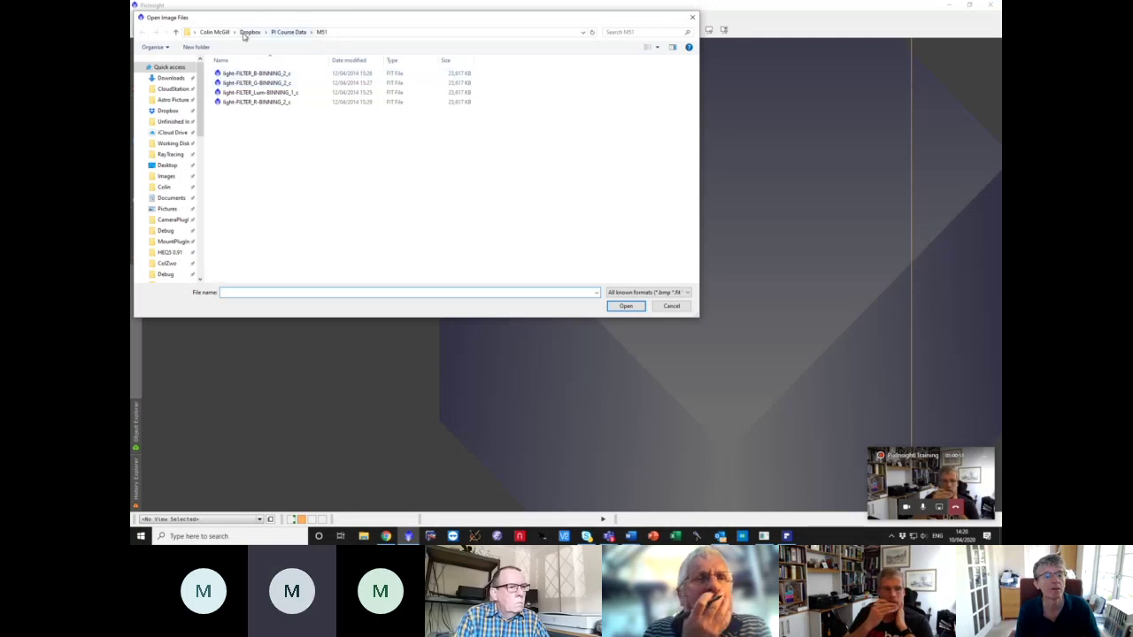
left_click(246, 33)
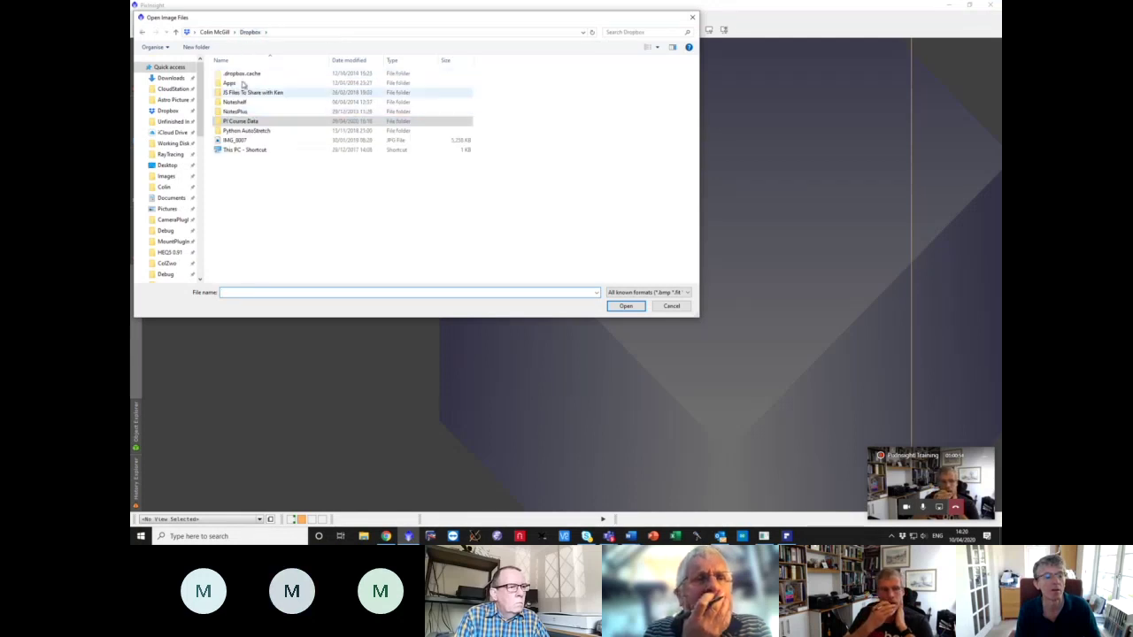
left_click(183, 144)
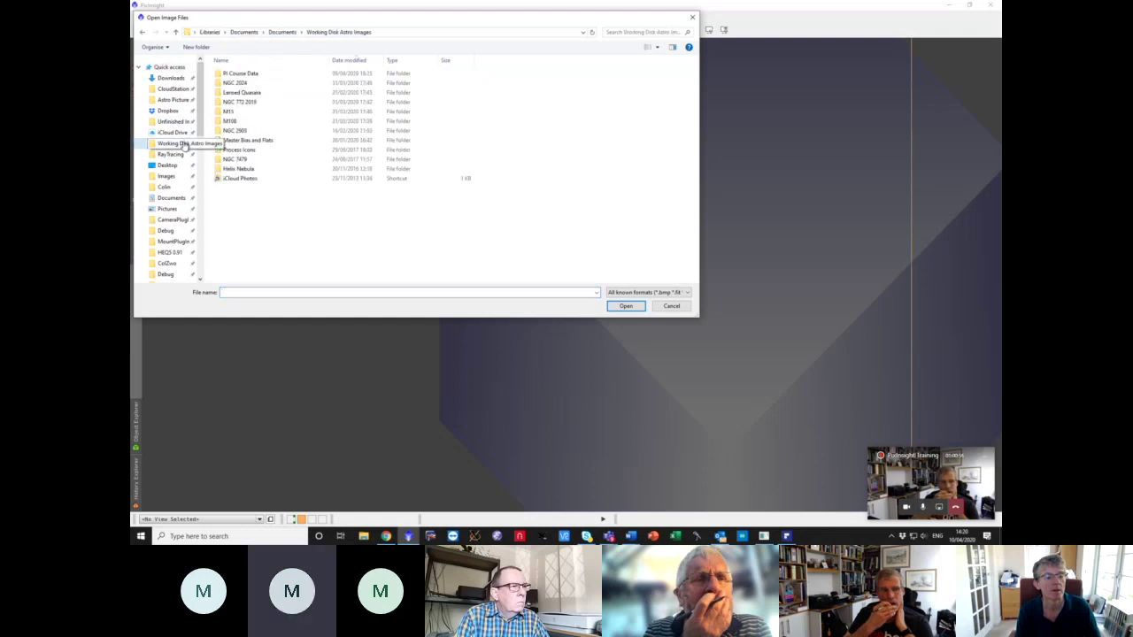
double_click(250, 76)
double_click(255, 103)
key("ctrl+a")
left_click(626, 305)
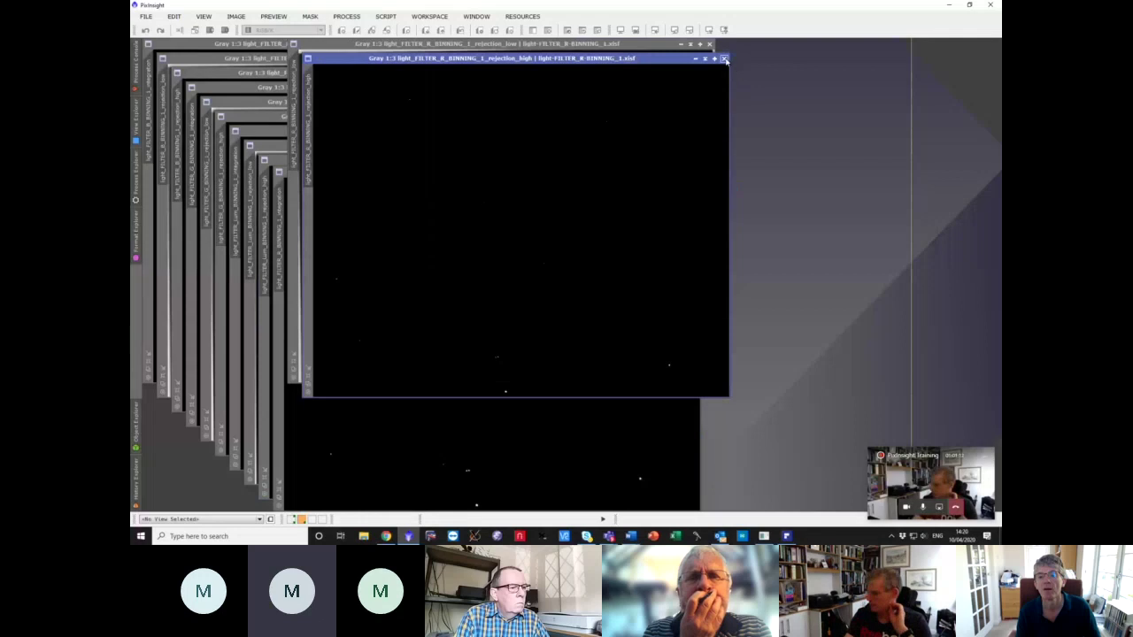
- Close all rejection_low and rejection_high image windows, keeping only the B, G, Lum and R integration images open
left_click(724, 58)
left_click(708, 44)
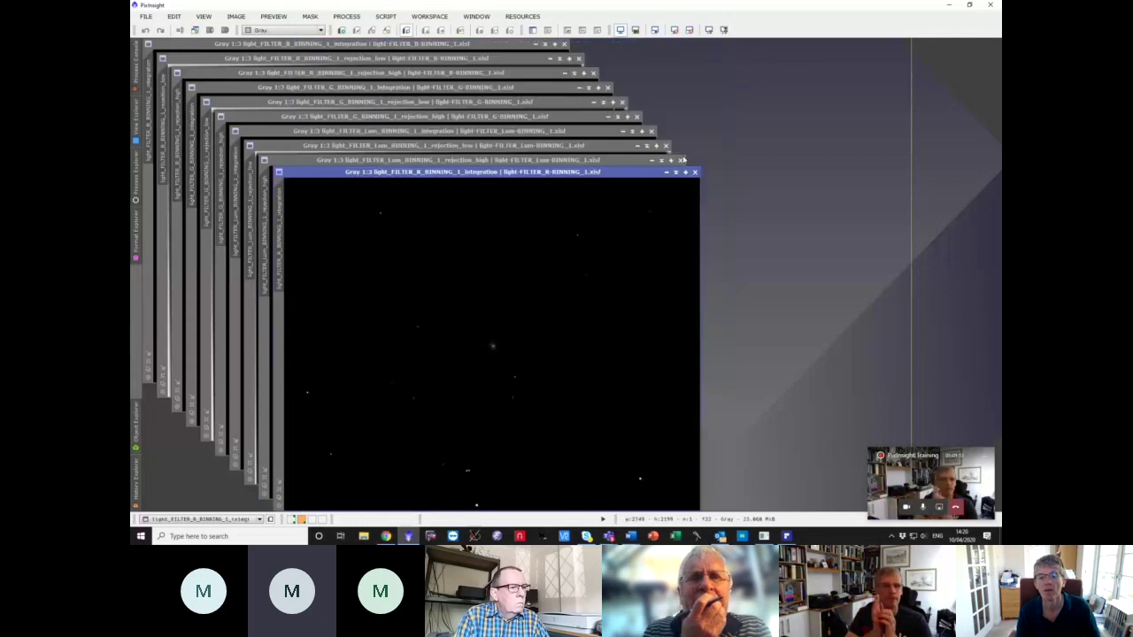
left_click(681, 160)
left_click(666, 146)
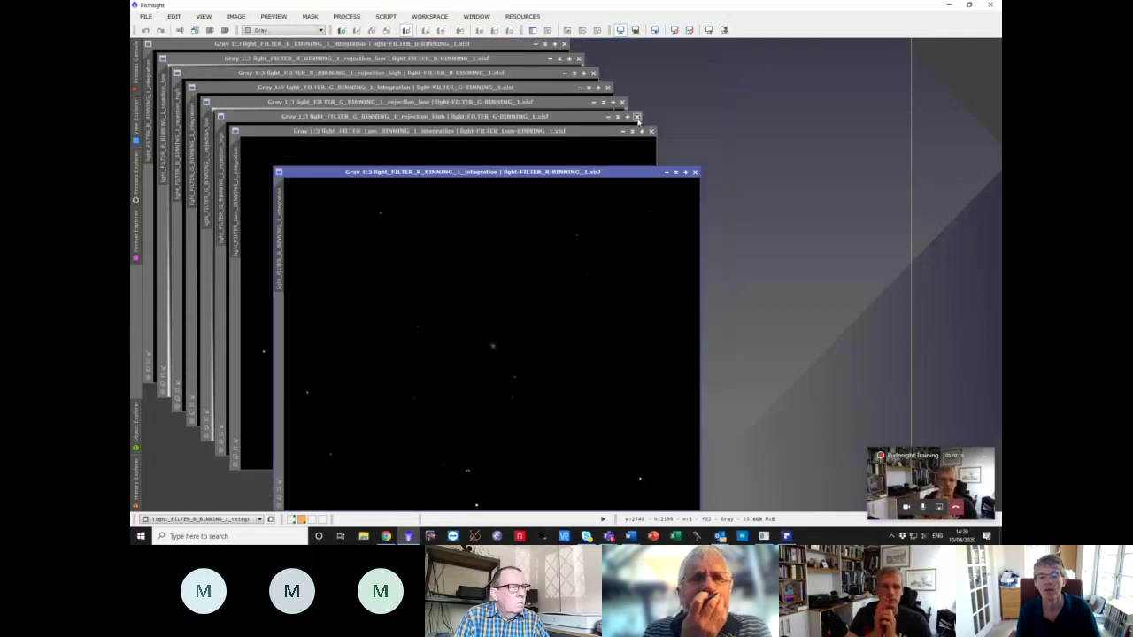
left_click(636, 116)
left_click(622, 102)
left_click(593, 73)
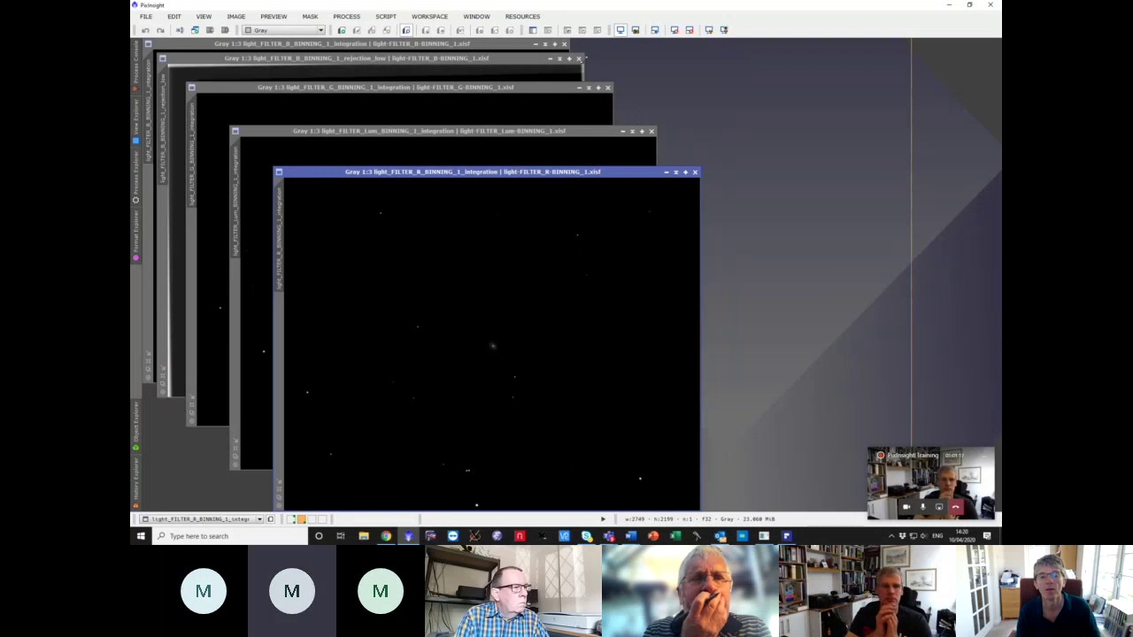
left_click(578, 58)
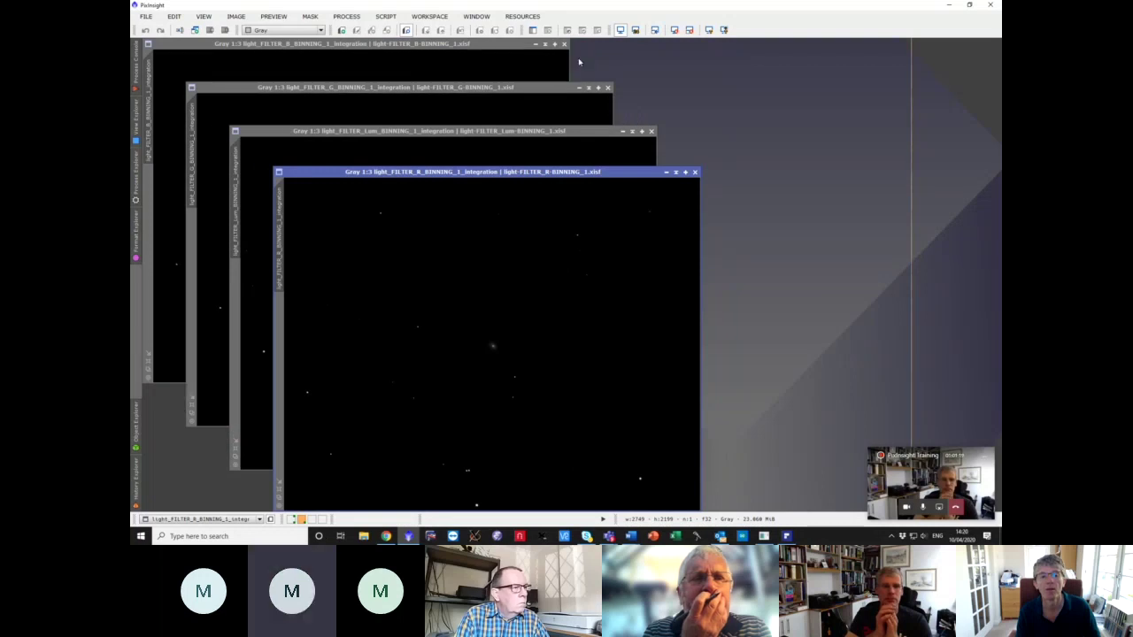
- Open the ChannelCombination process and set its R channel source to light_FILTER_R_BINNING_1_integration
left_click(346, 16)
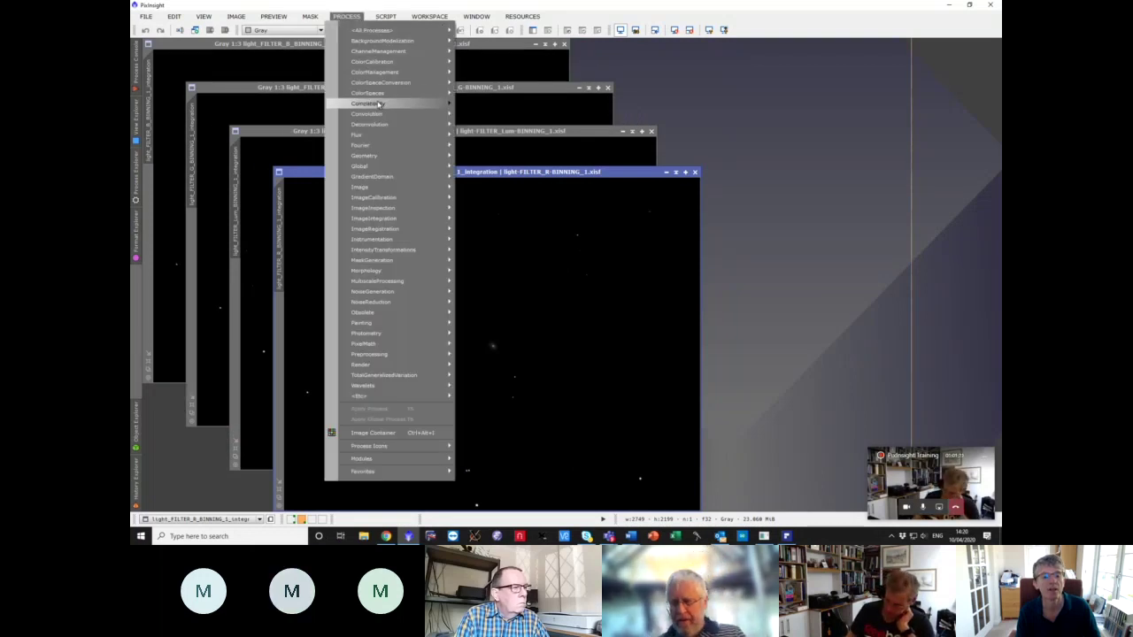
mouse_move(382, 104)
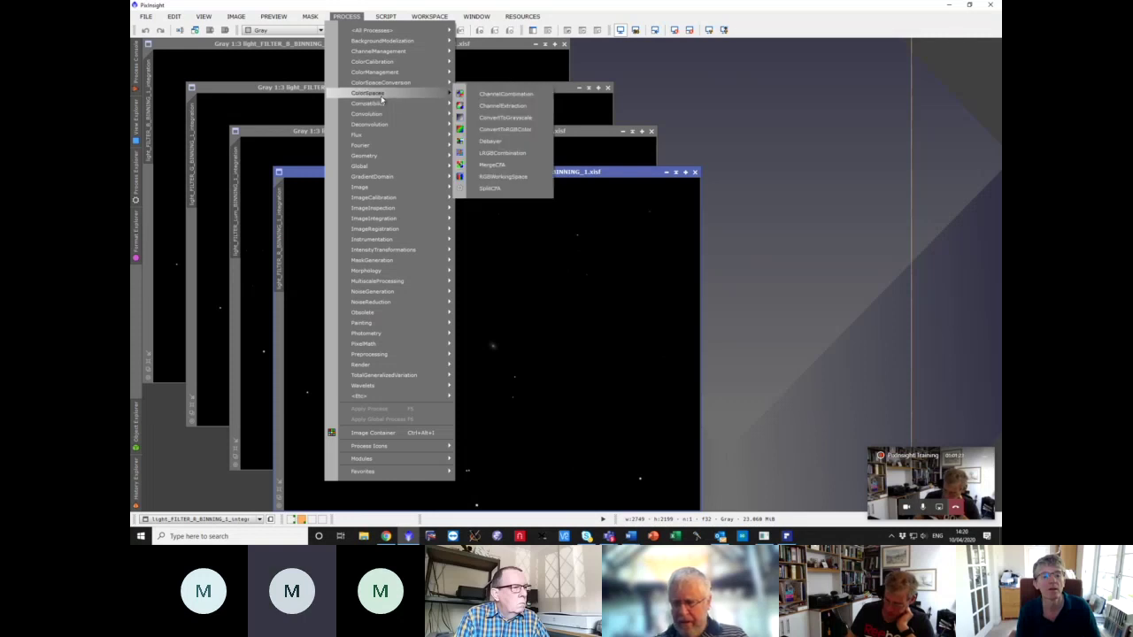
left_click(504, 94)
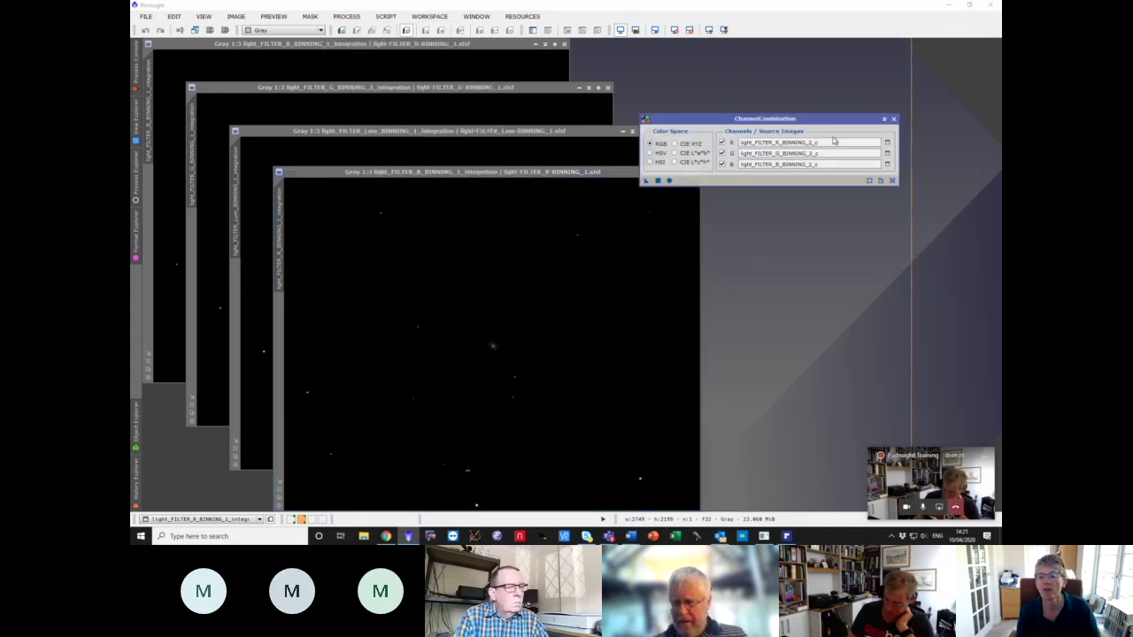
left_click(904, 129)
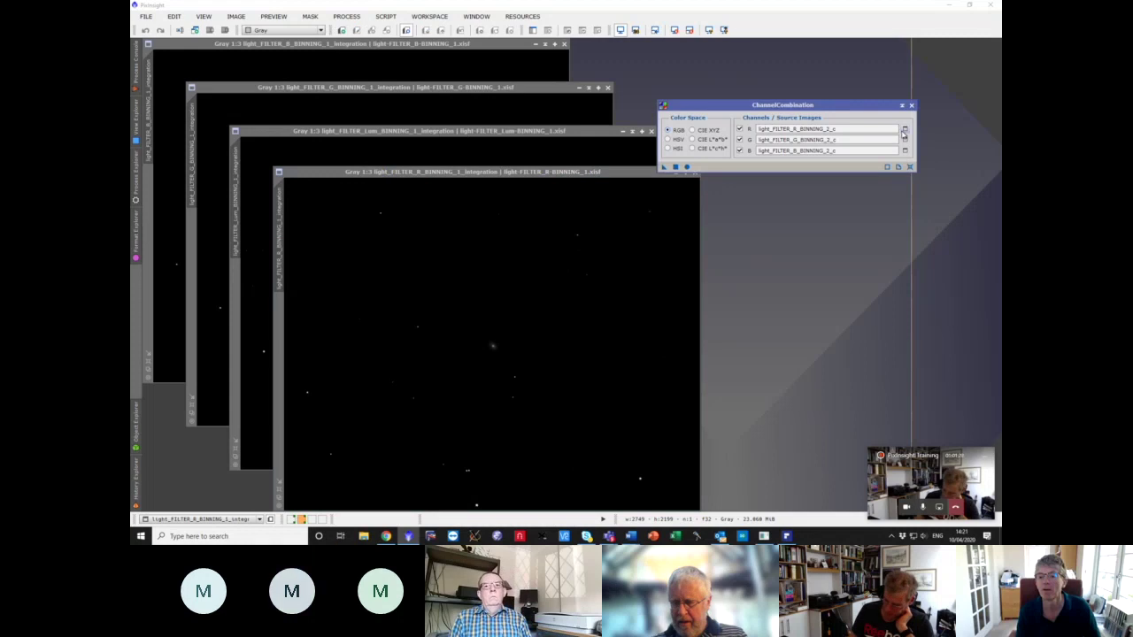
left_click(566, 262)
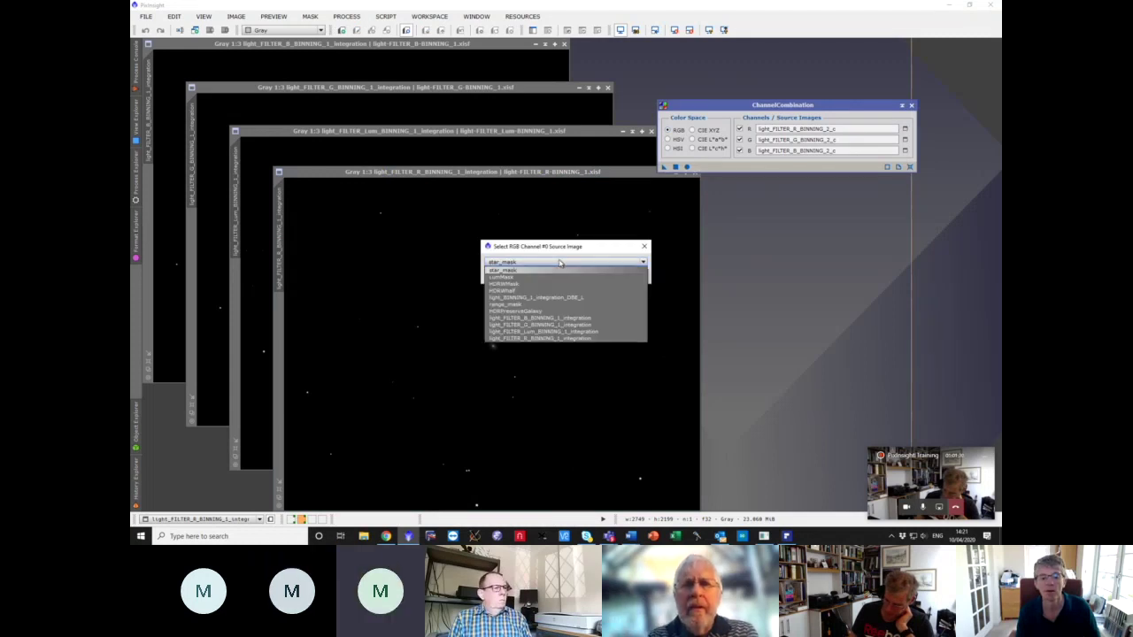
left_click(556, 338)
left_click(589, 276)
- Set the ChannelCombination G source to light_FILTER_G_BINNING_1_integration and the B source to light_FILTER_B_BINNING_1_integration
left_click(905, 139)
left_click(617, 262)
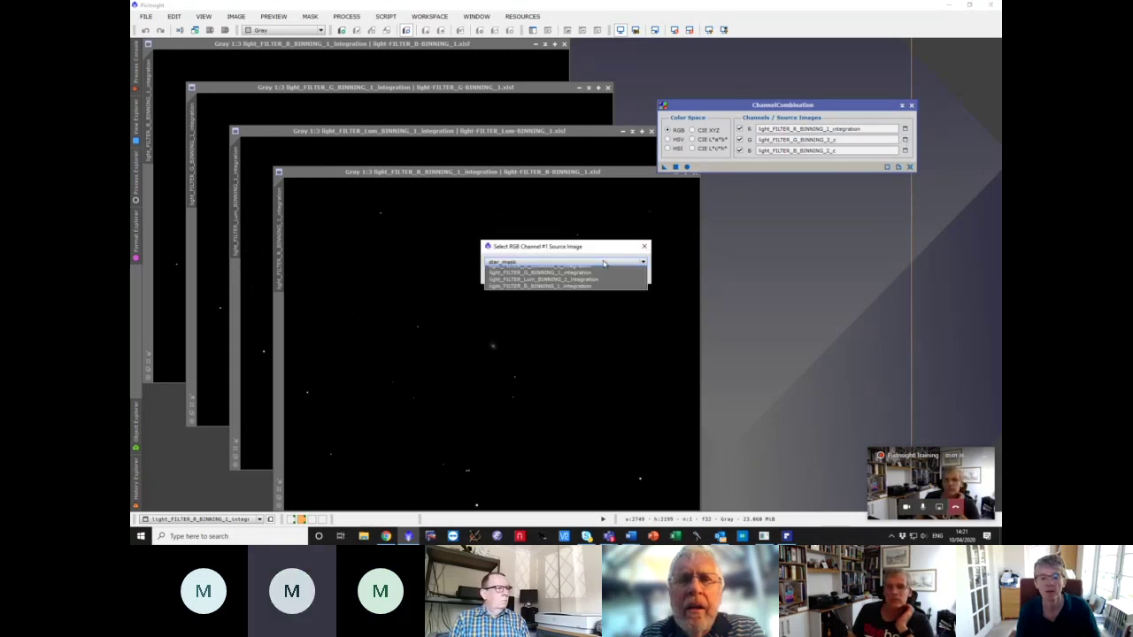
left_click(586, 327)
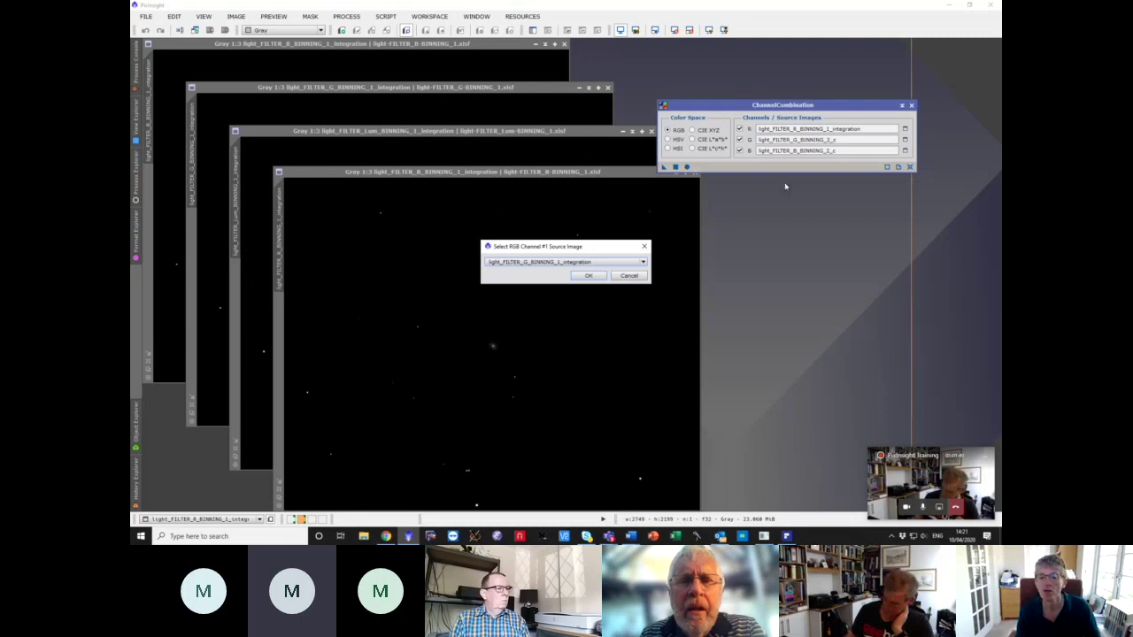
left_click(598, 275)
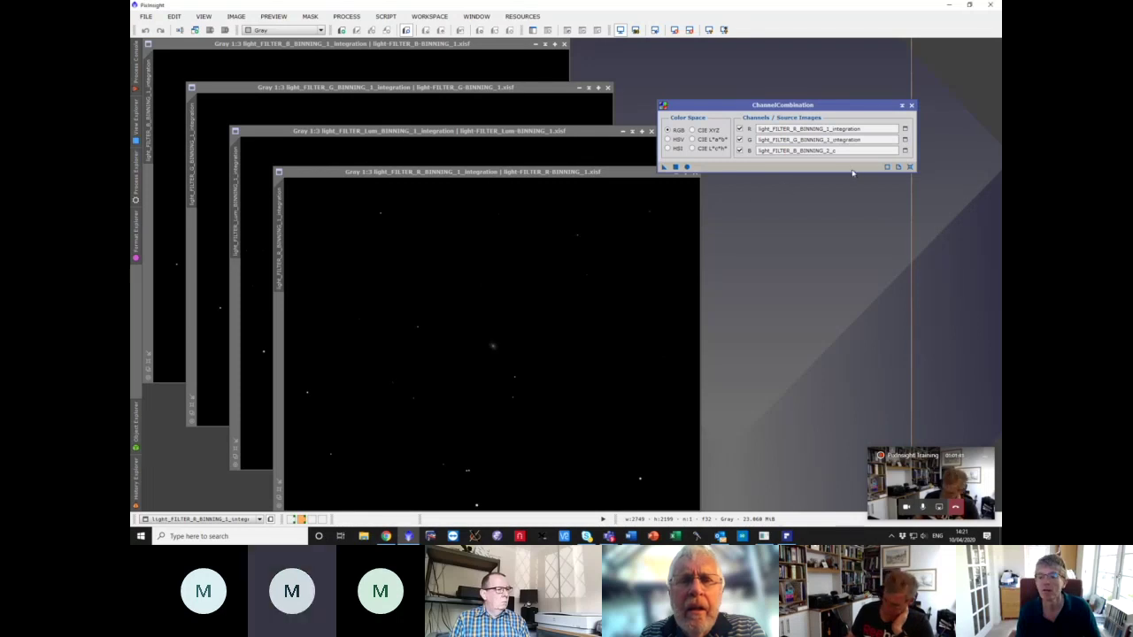
left_click(905, 152)
left_click(607, 262)
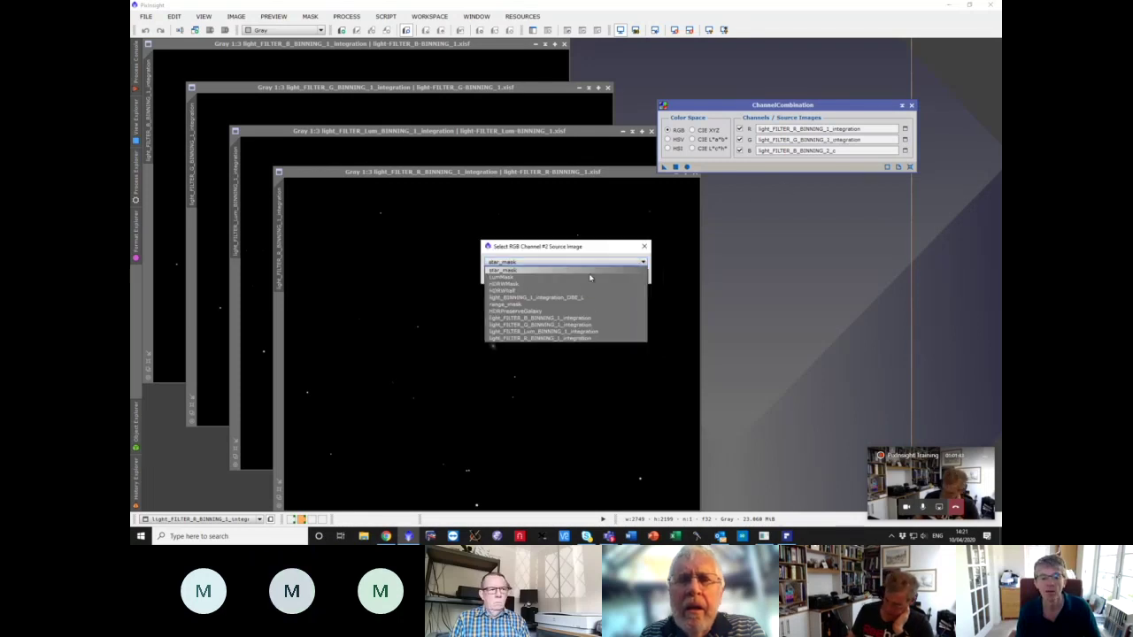
left_click(555, 319)
left_click(589, 275)
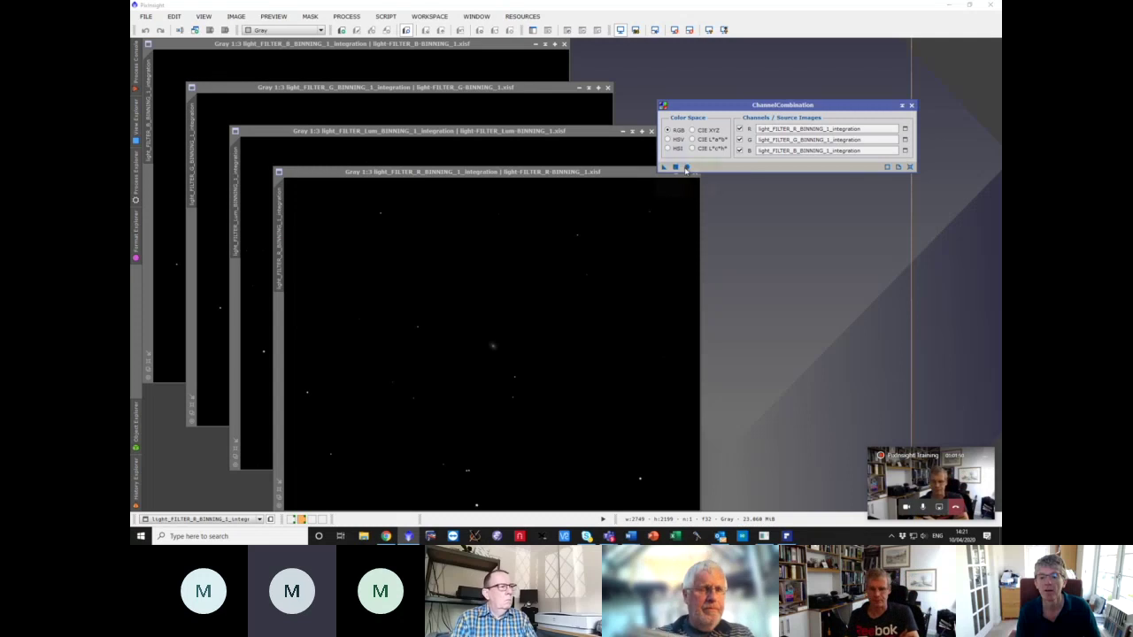
- Run ChannelCombination globally to create the RGB image, auto-stretch its display, and arrange it clear of the ChannelCombination dialog
left_click(686, 167)
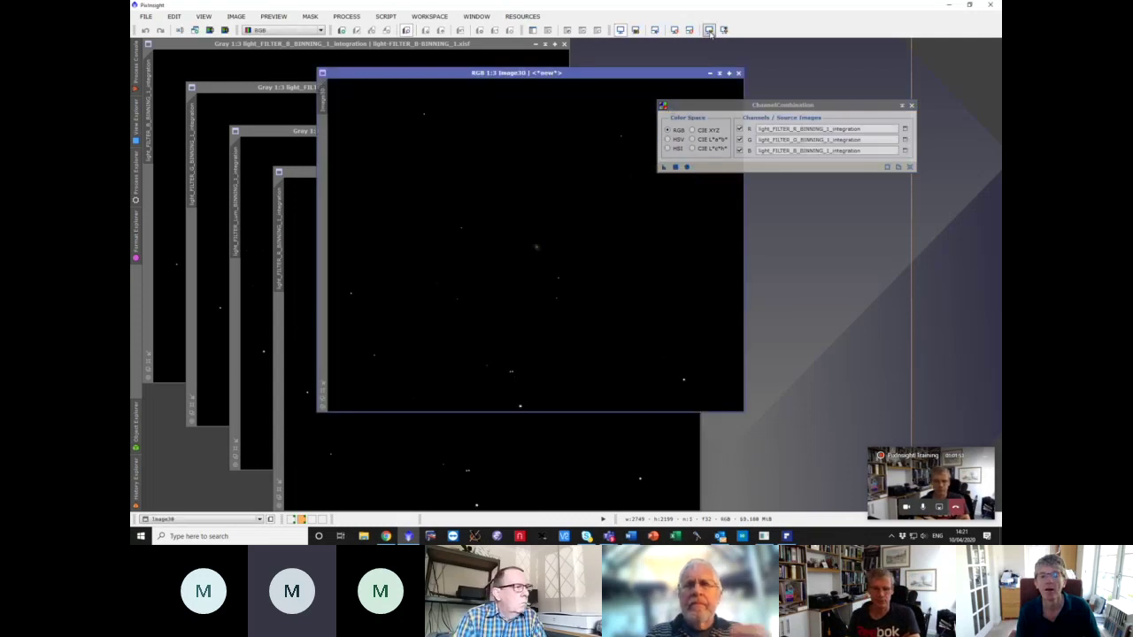
left_click_drag(608, 78, 468, 85)
left_click(692, 104)
left_click_drag(692, 105, 692, 101)
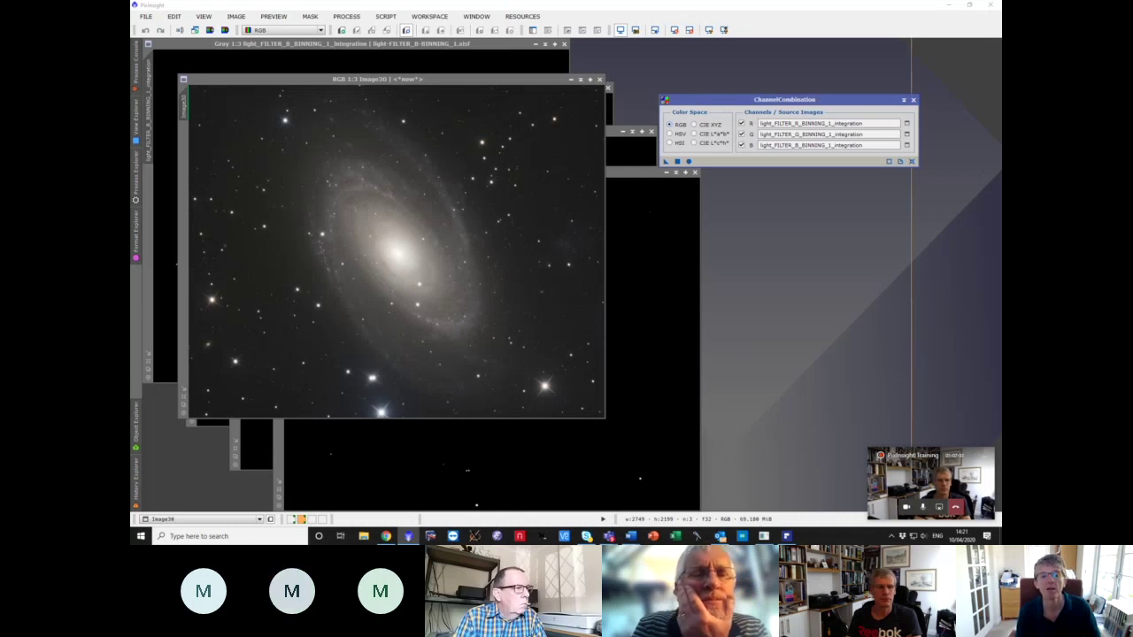
left_click_drag(498, 79, 525, 233)
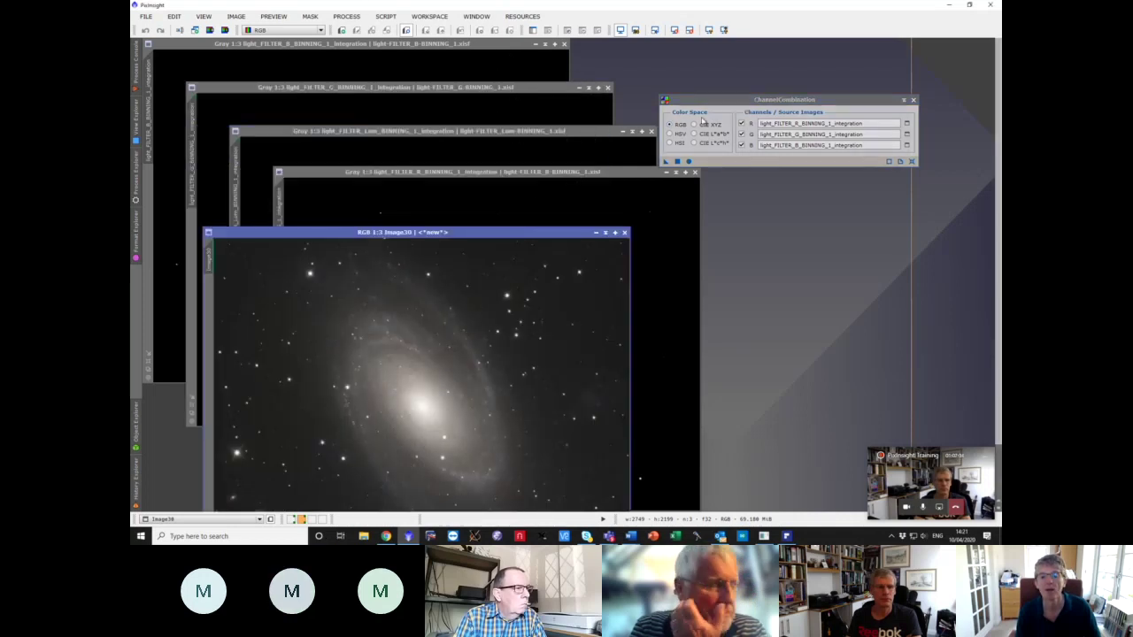
left_click_drag(708, 99, 741, 54)
left_click_drag(538, 232, 572, 89)
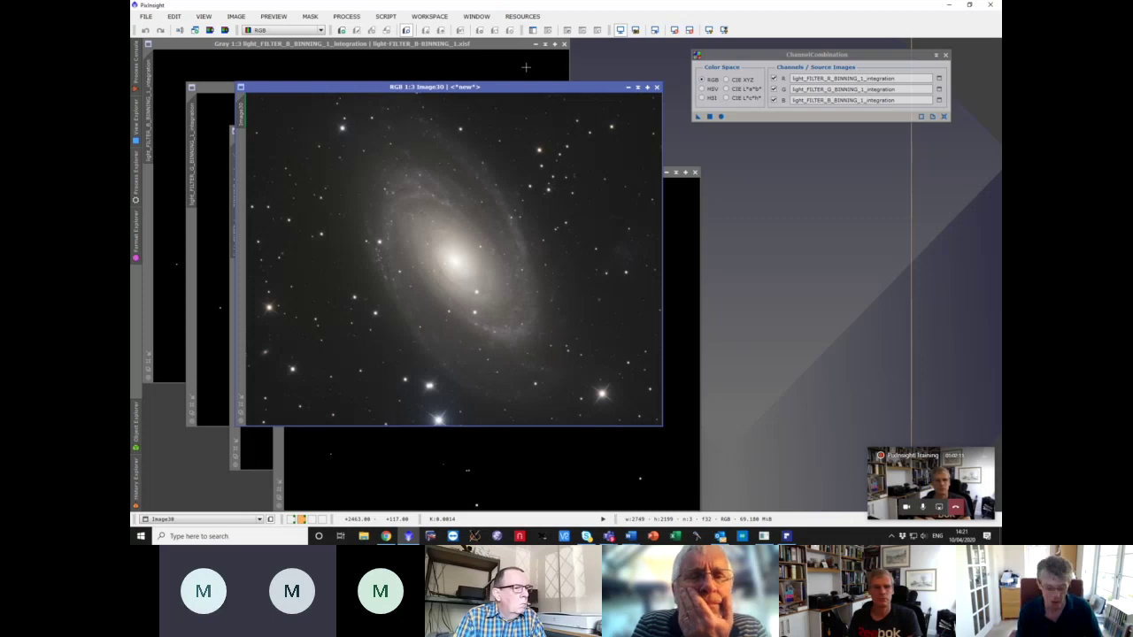
- Paste the captured screen as a new image and crop it with DynamicCrop to the ChannelCombination dialog, about 604 pixels wide
key("ctrl+shift+v")
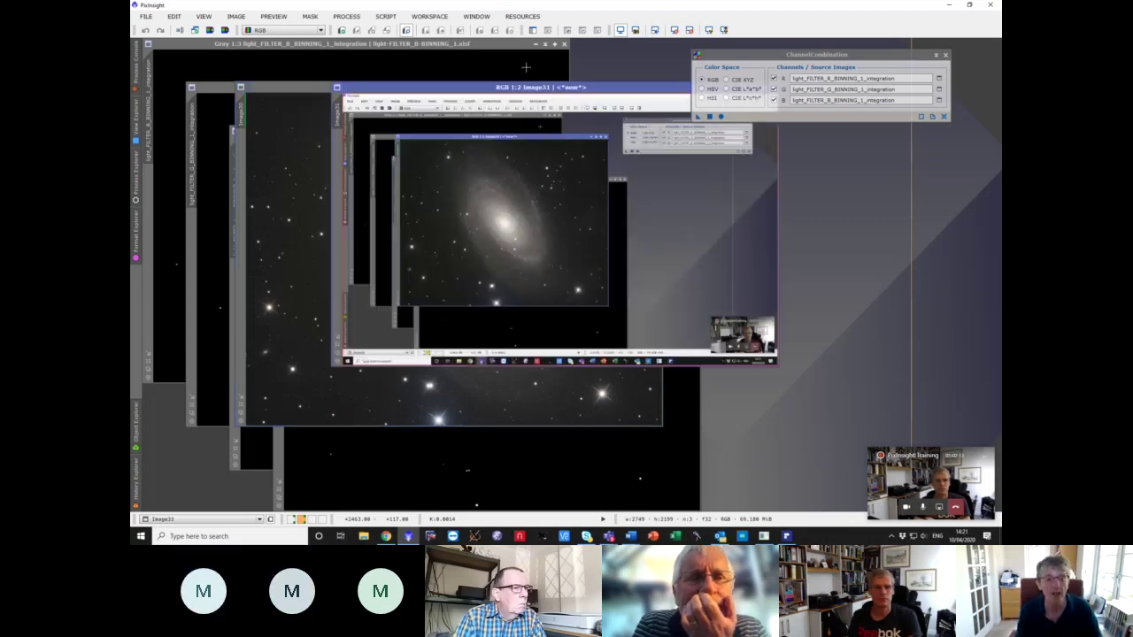
left_click(134, 168)
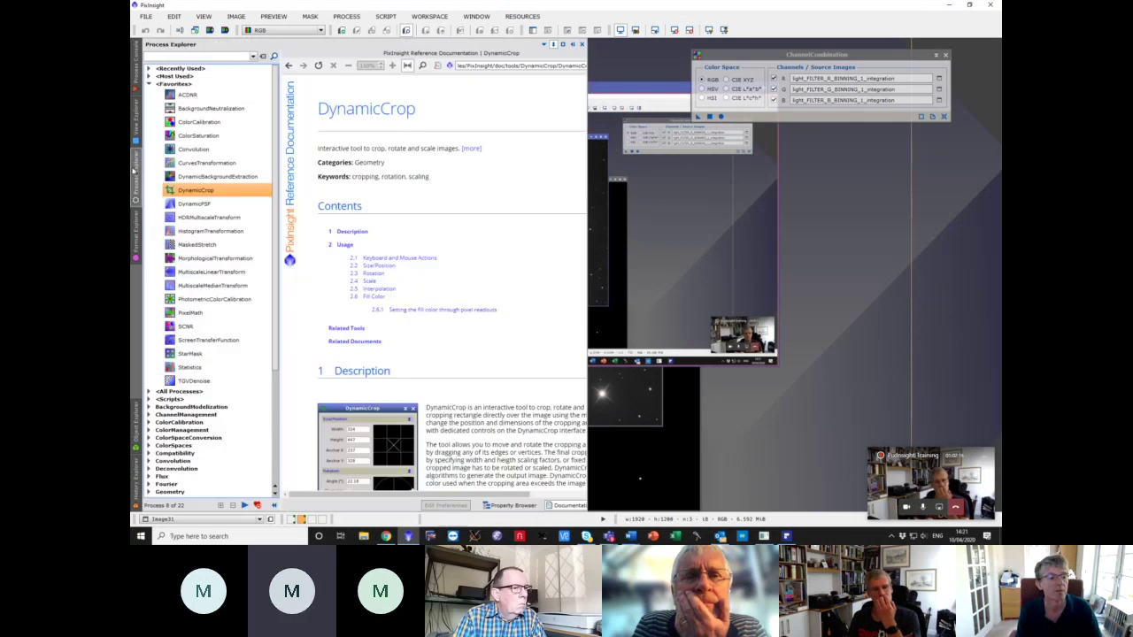
double_click(192, 193)
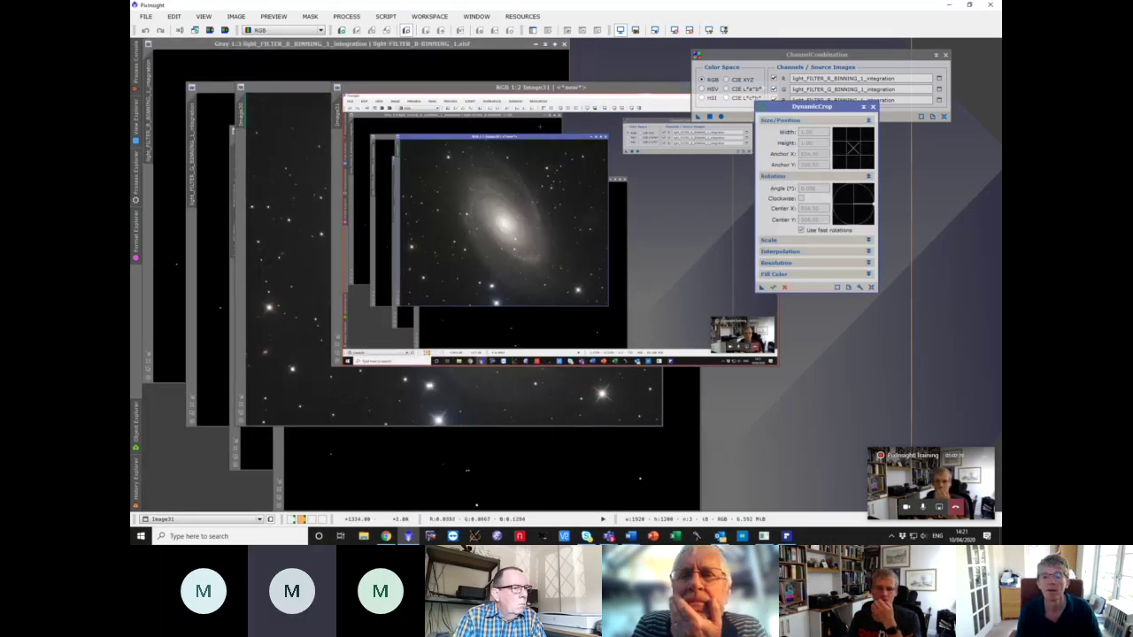
left_click_drag(633, 104, 557, 157)
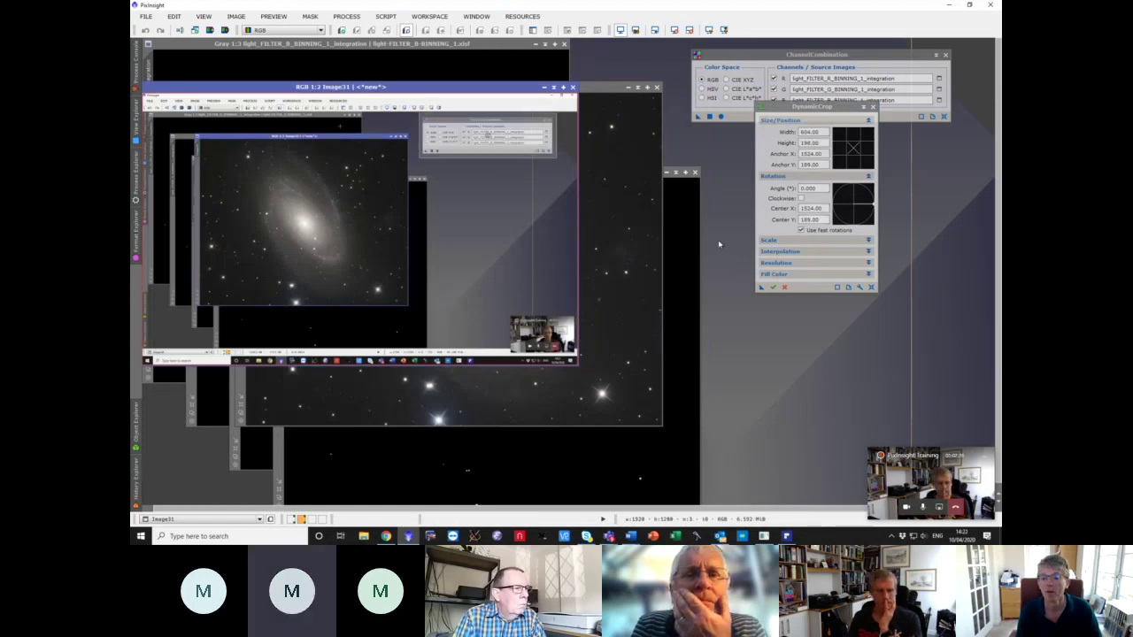
left_click(766, 285)
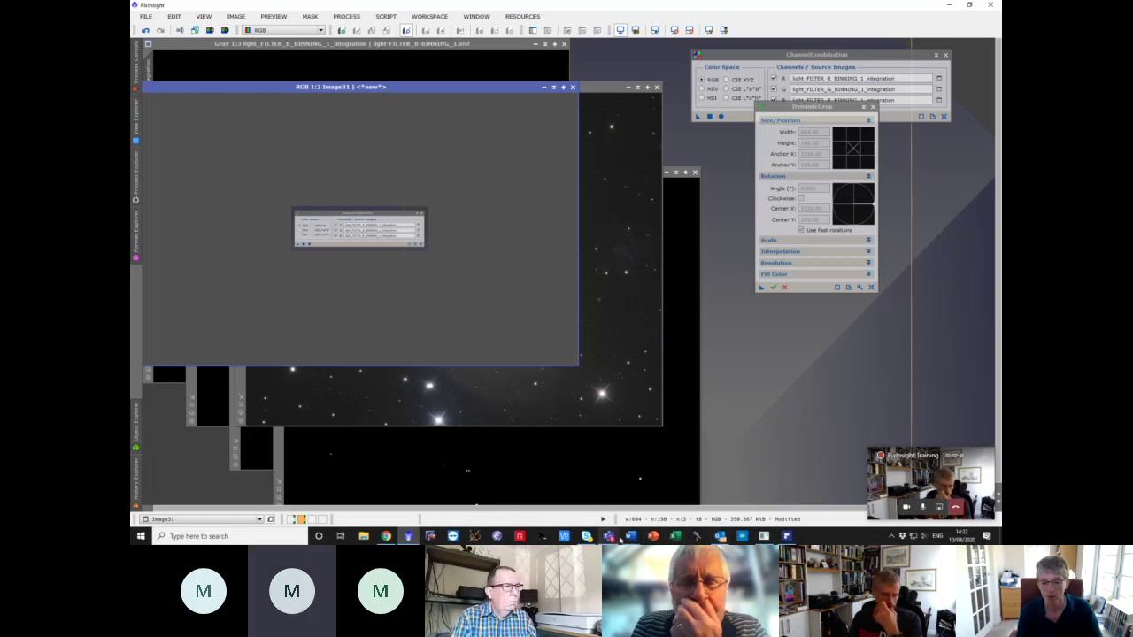
- Switch to Word, paste the cropped dialog picture below the ChannelCombination item in line with text, and place the cursor after "remove ragged edges."
mouse_move(630, 536)
left_click(664, 498)
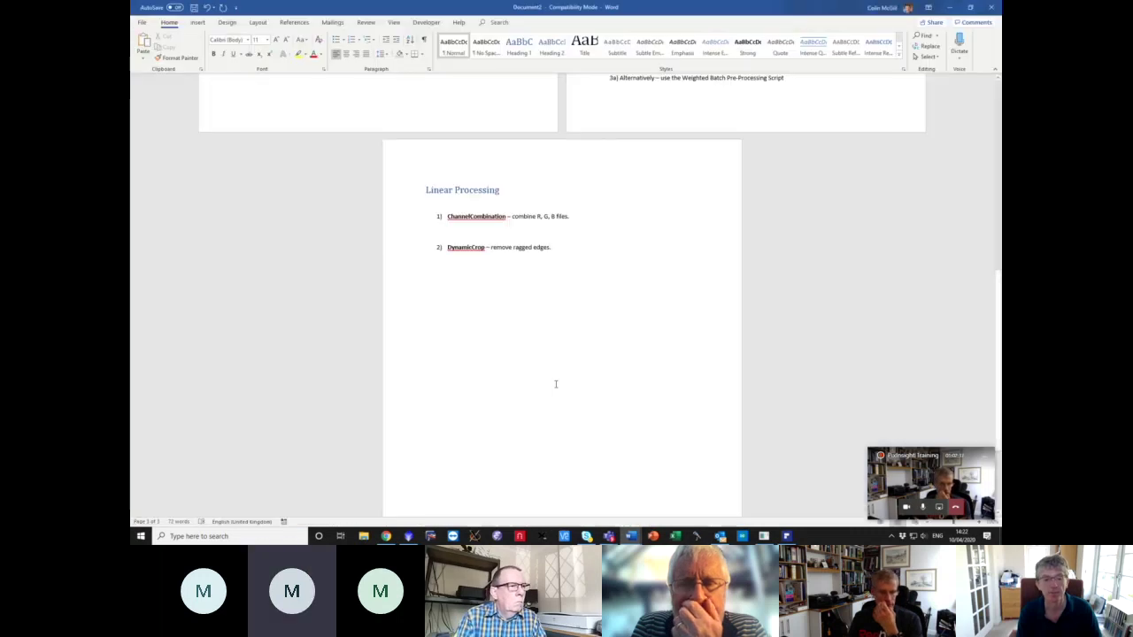
key("ctrl+v")
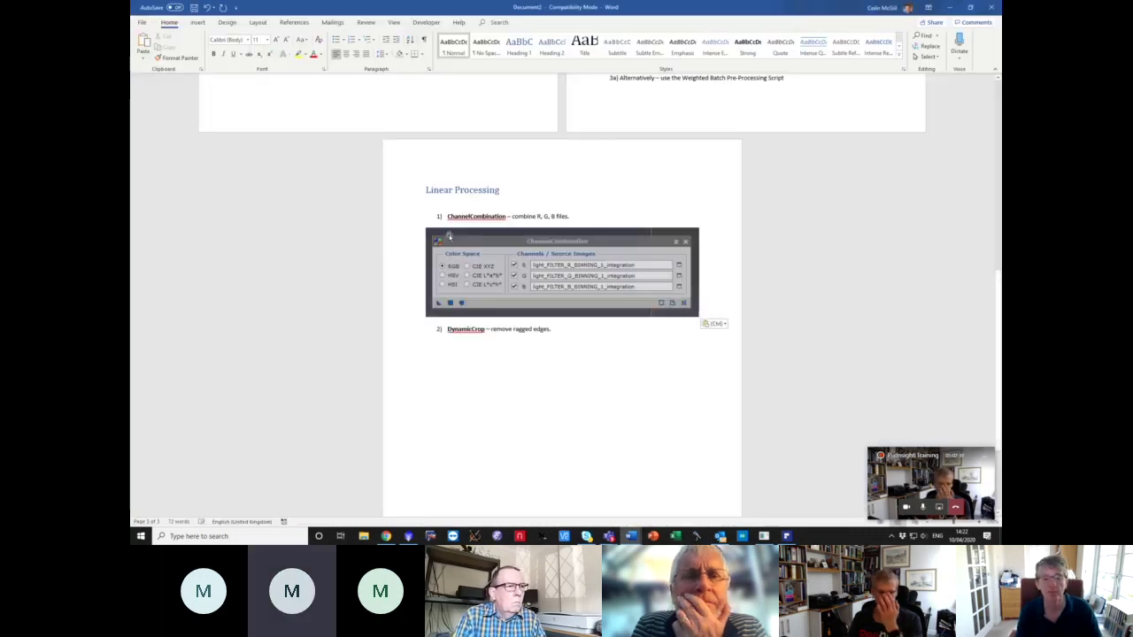
right_click(478, 258)
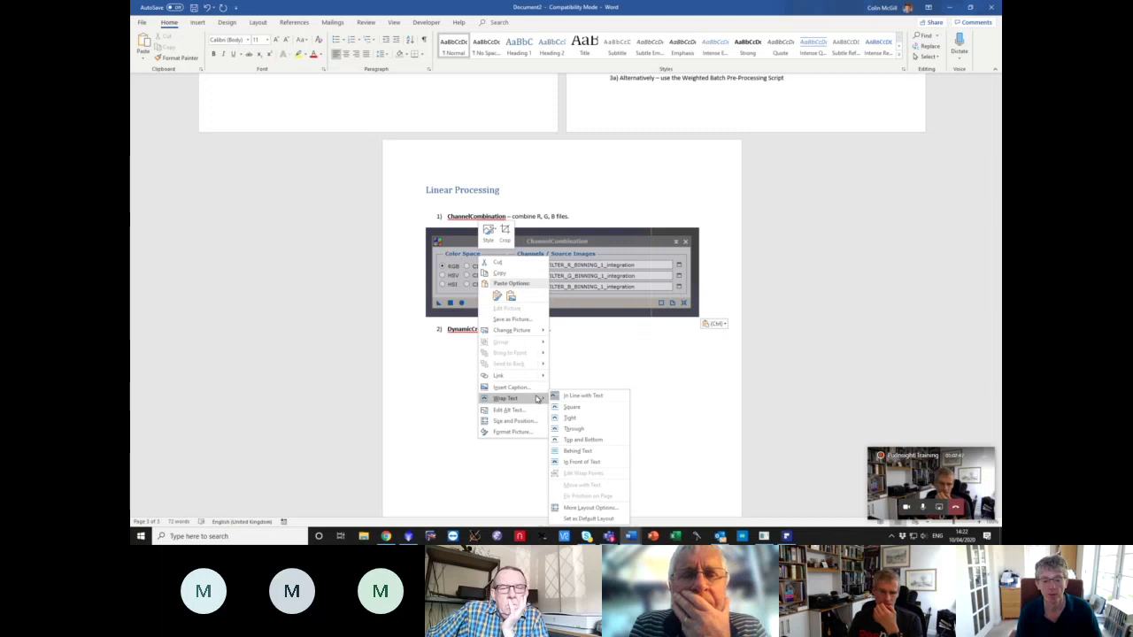
left_click(571, 398)
left_click(538, 341)
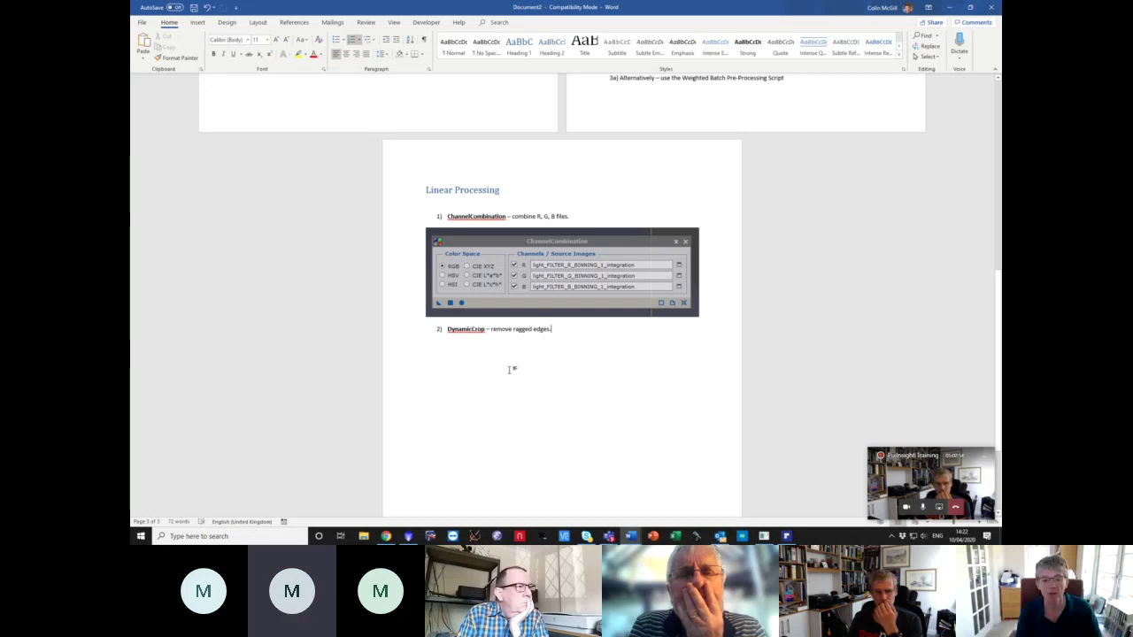
- Switch back to PixInsight and close the cropped screenshot image without saving it
left_click(408, 536)
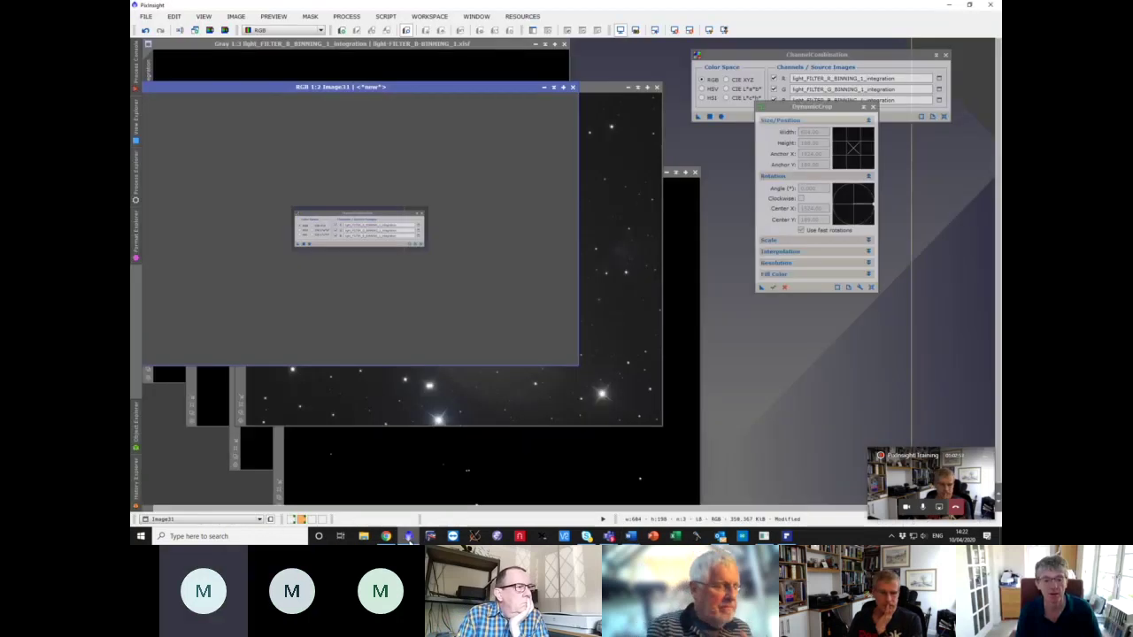
left_click(572, 88)
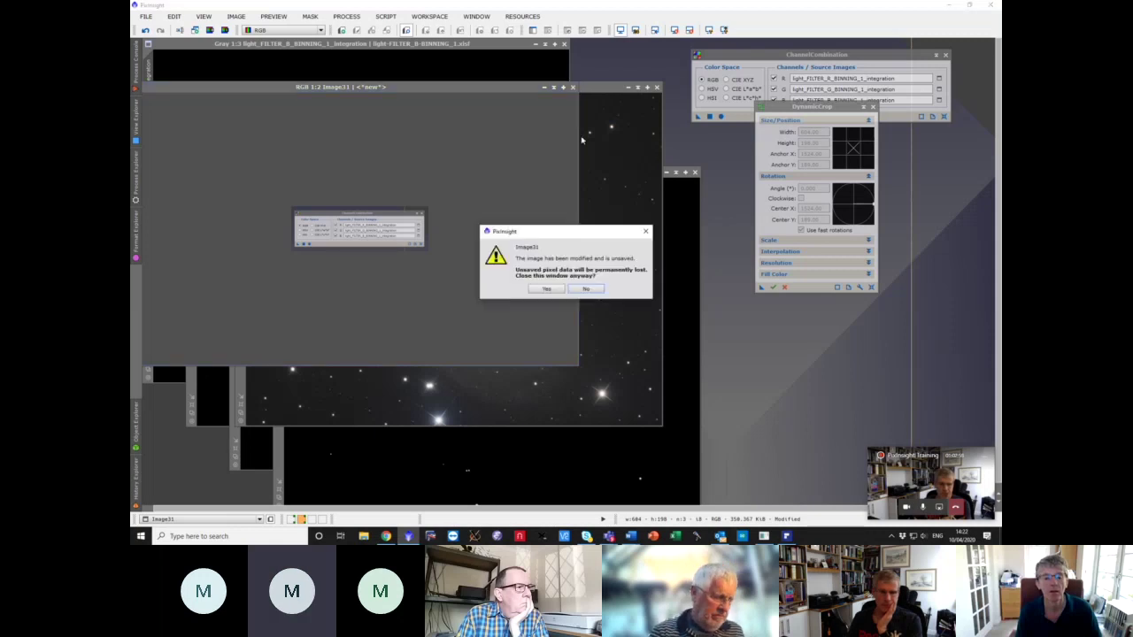
left_click(545, 289)
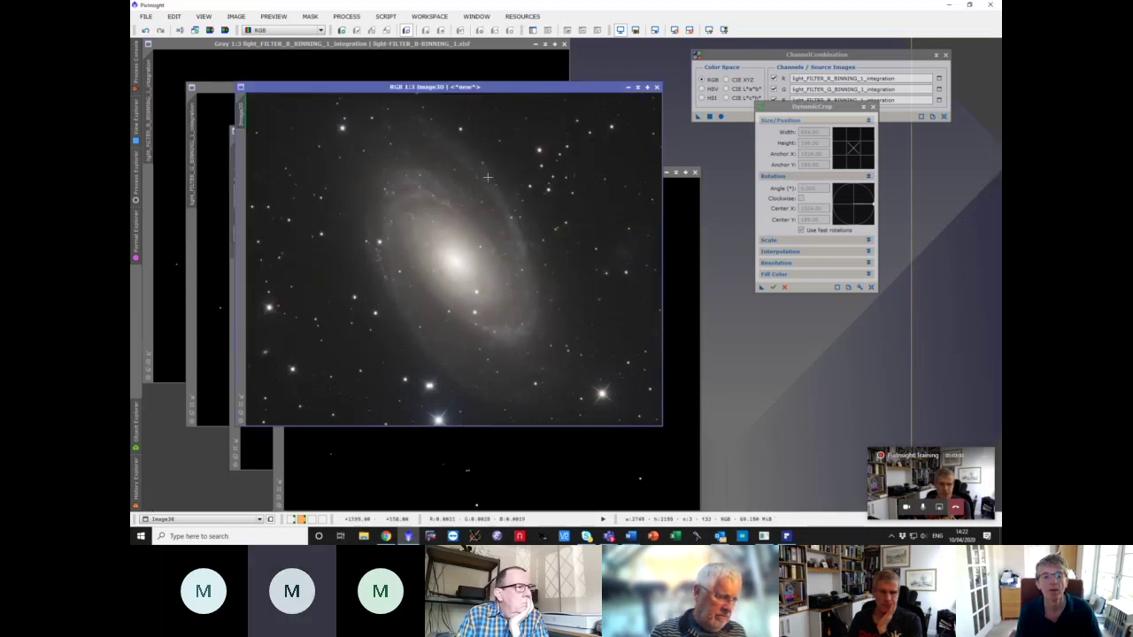
scroll(479, 186, "down", 2)
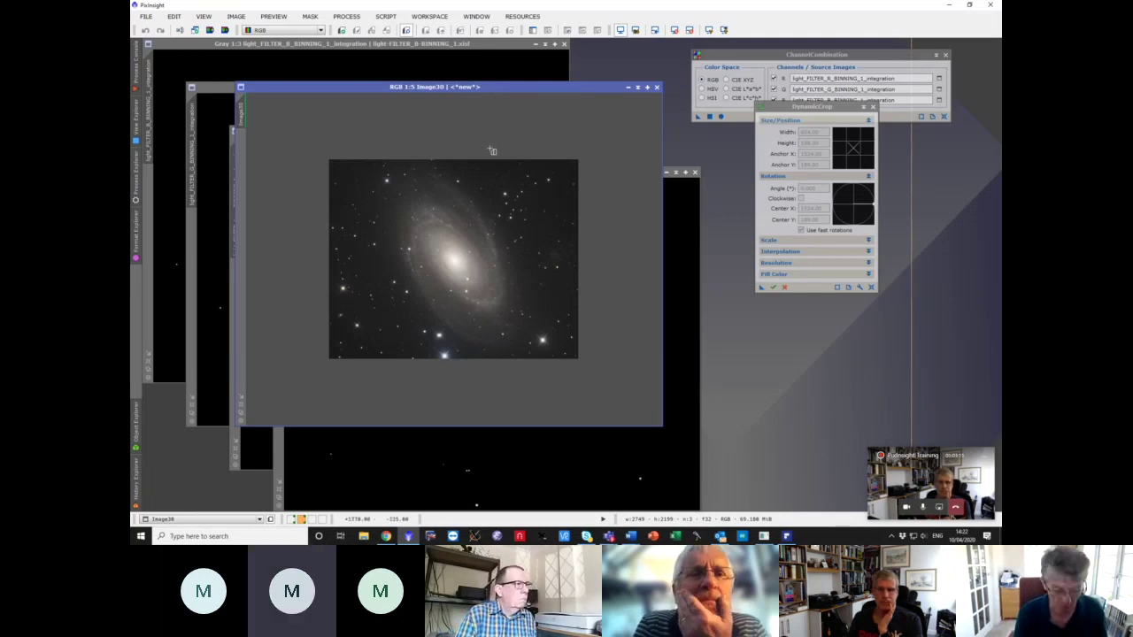
left_click_drag(480, 158, 537, 199)
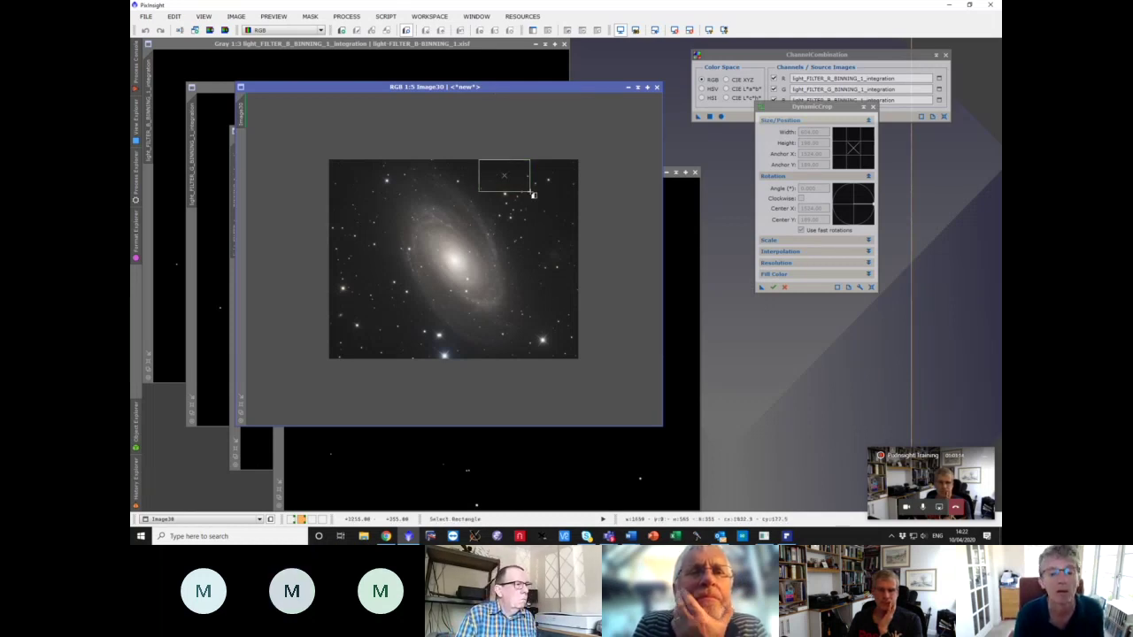
left_click(248, 150)
right_click(247, 150)
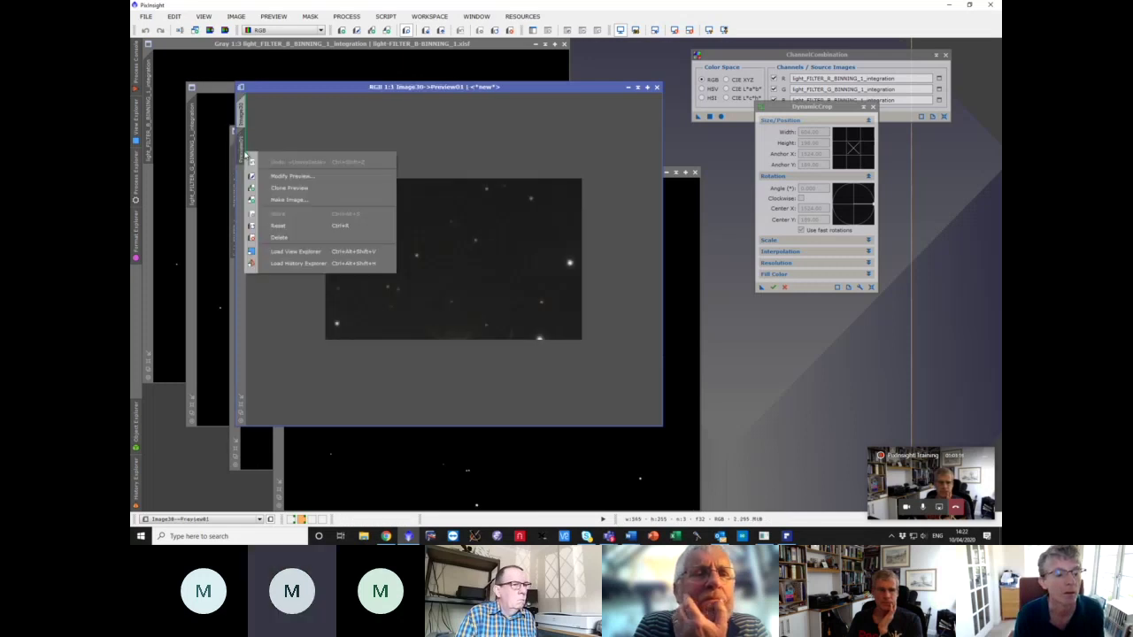
left_click(283, 237)
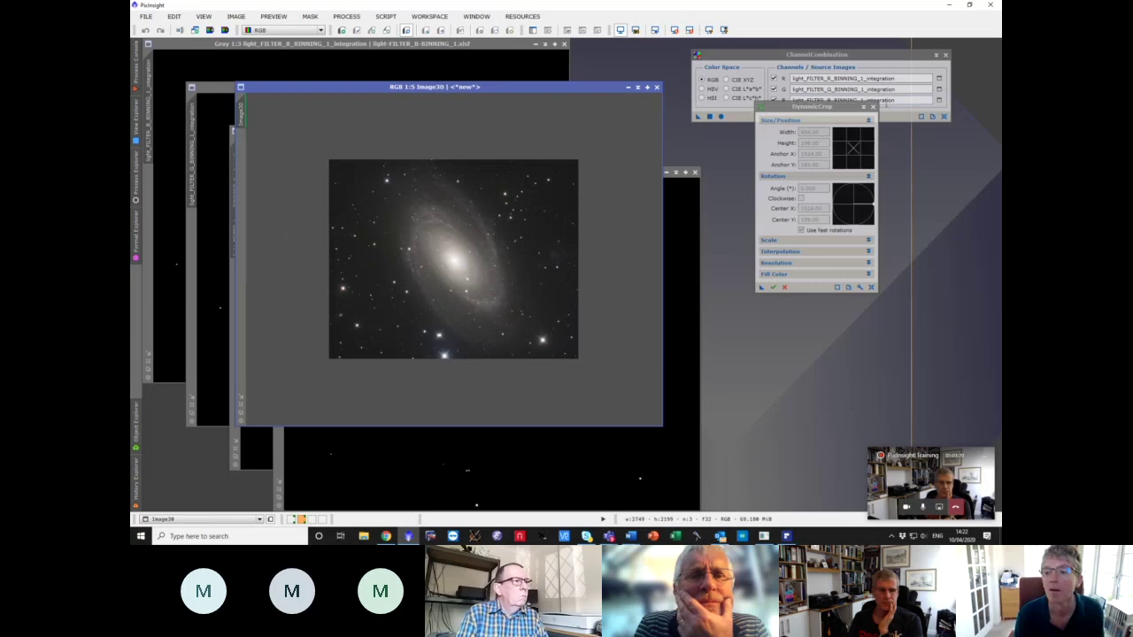
- Restart DynamicCrop and draw a crop region of about 2685 × 2140 px just inside the ragged edges of the RGB image
left_click(872, 107)
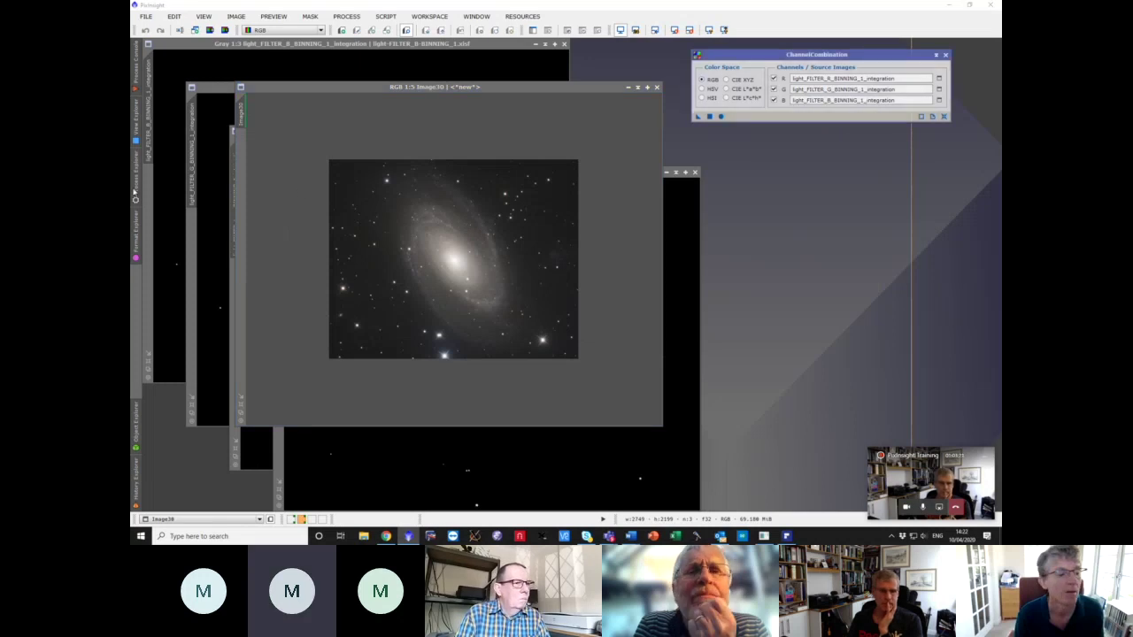
left_click(135, 190)
double_click(190, 190)
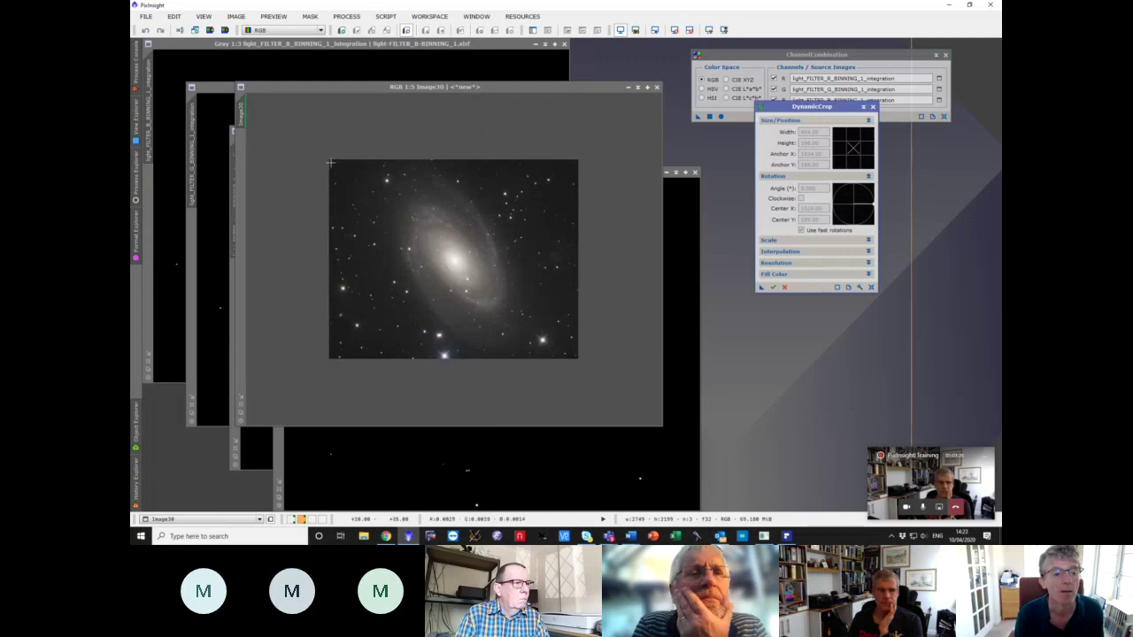
left_click_drag(330, 161, 577, 358)
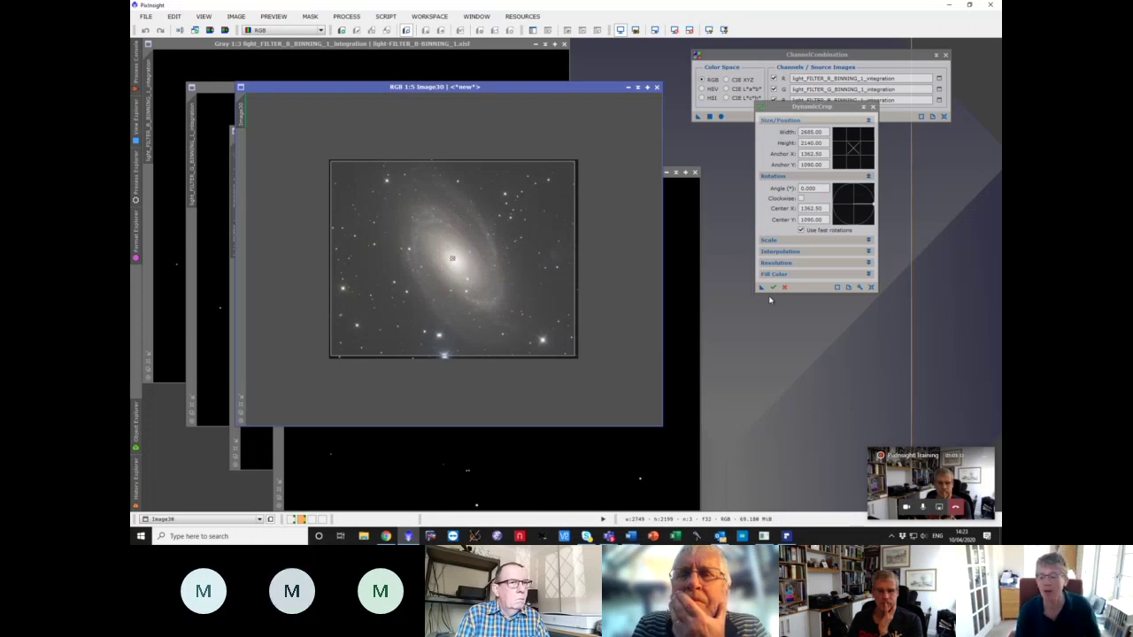
- Save the crop settings as a process icon on the workspace and apply the crop to the RGB image
left_click(762, 288)
left_click_drag(984, 338, 970, 339)
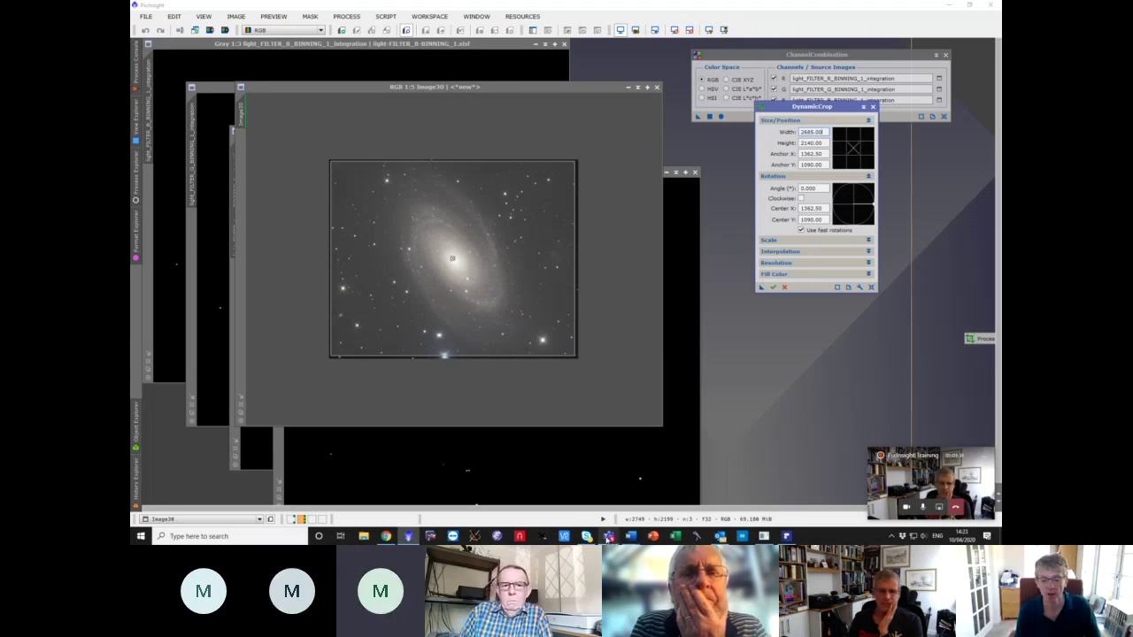
mouse_move(632, 540)
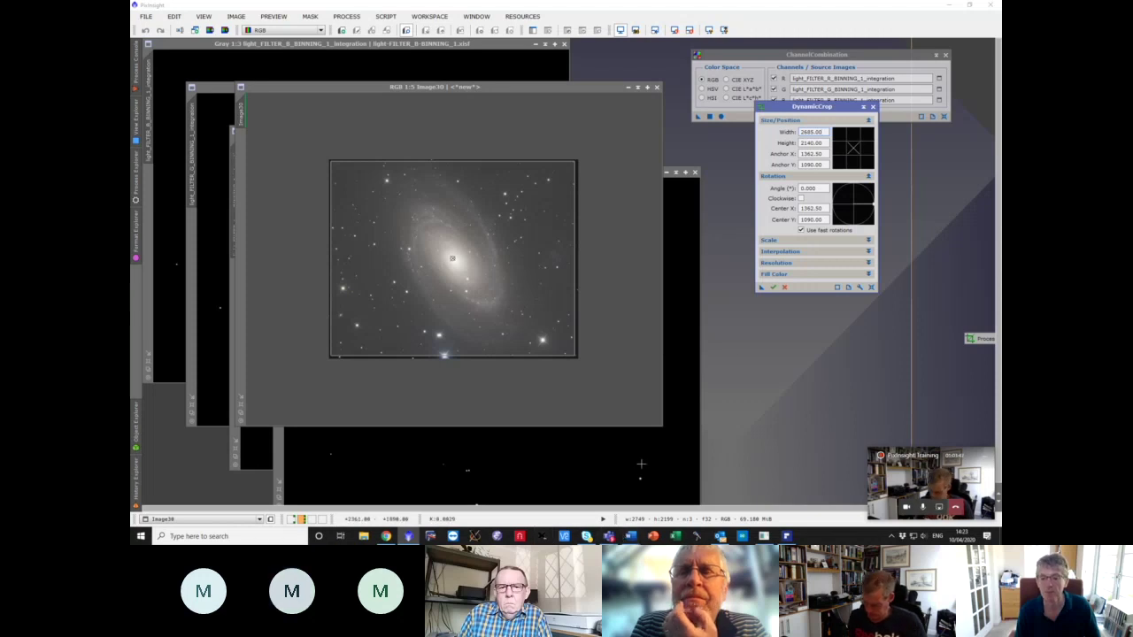
left_click(772, 287)
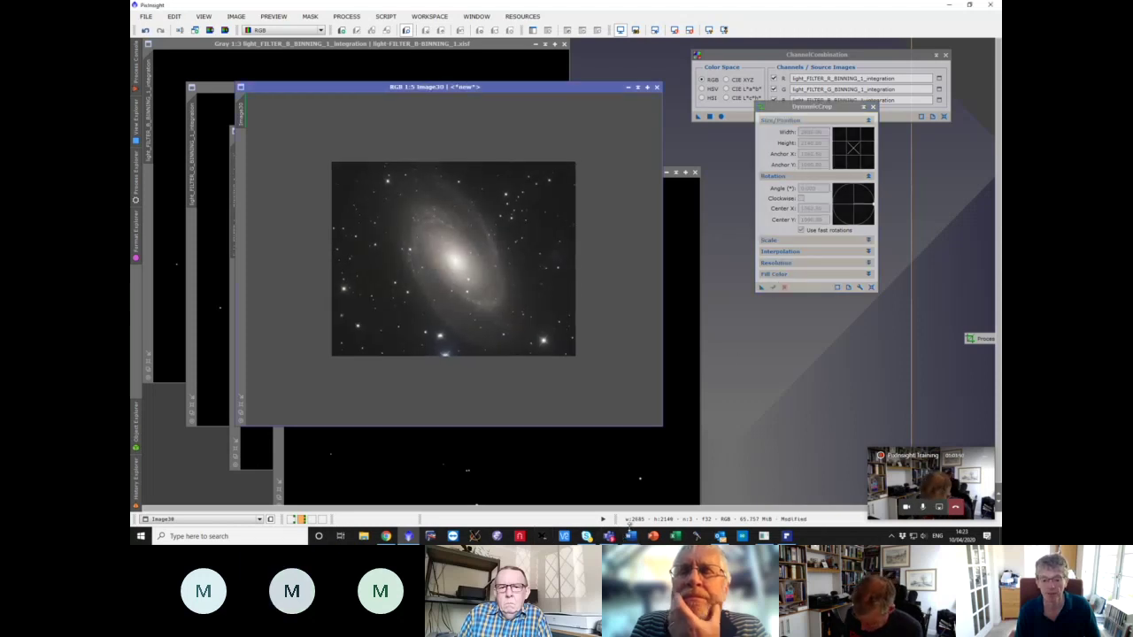
- Switch to Word to check the Linear Processing notes on DynamicCrop and return to PixInsight
left_click(647, 494)
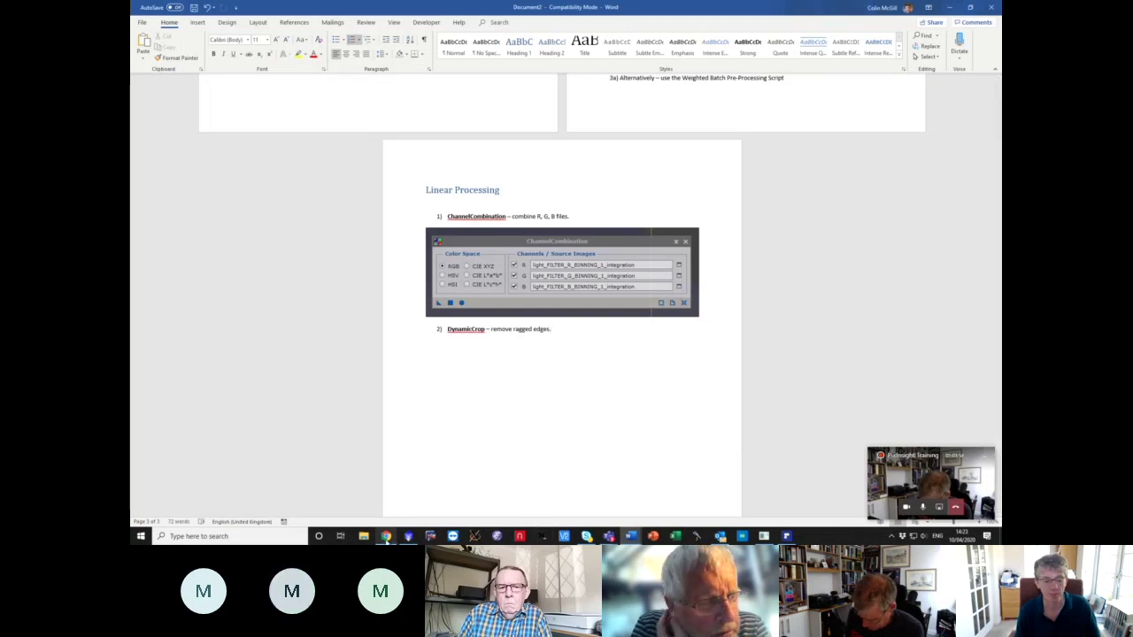
left_click(407, 536)
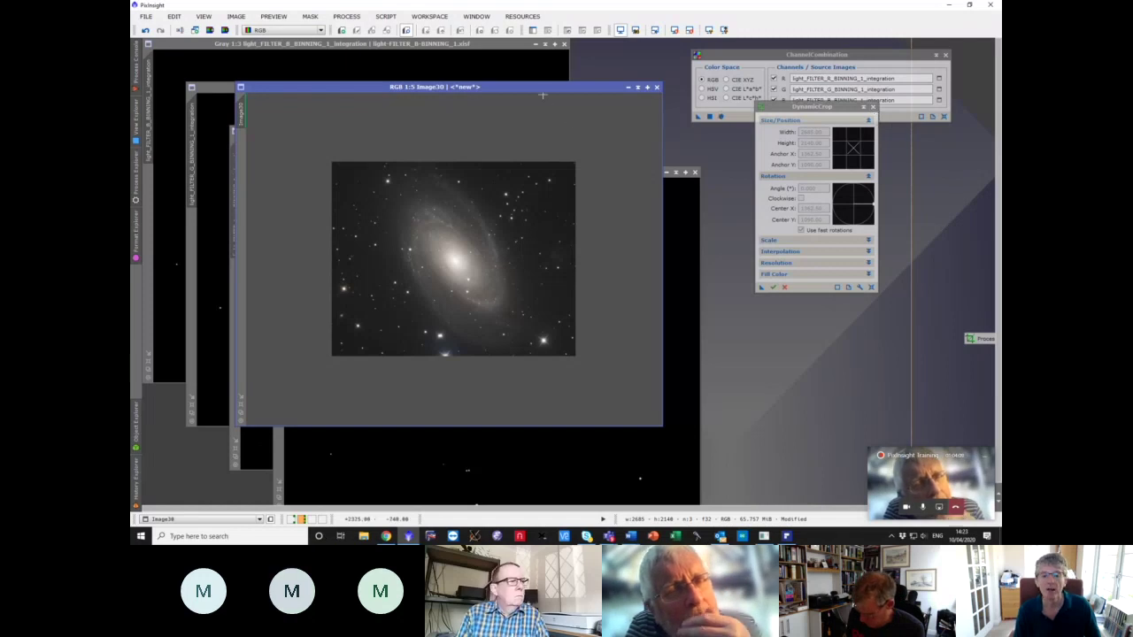
- Rearrange the RGB and luminance image windows so both are accessible, with the luminance image in front
left_click_drag(544, 93, 528, 264)
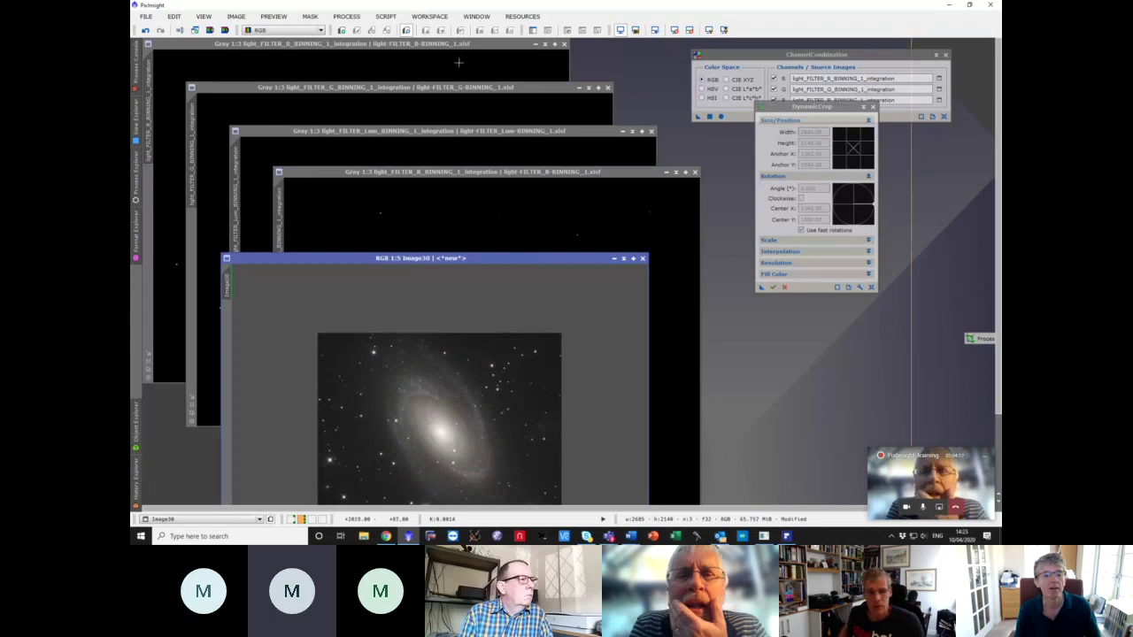
left_click(445, 131)
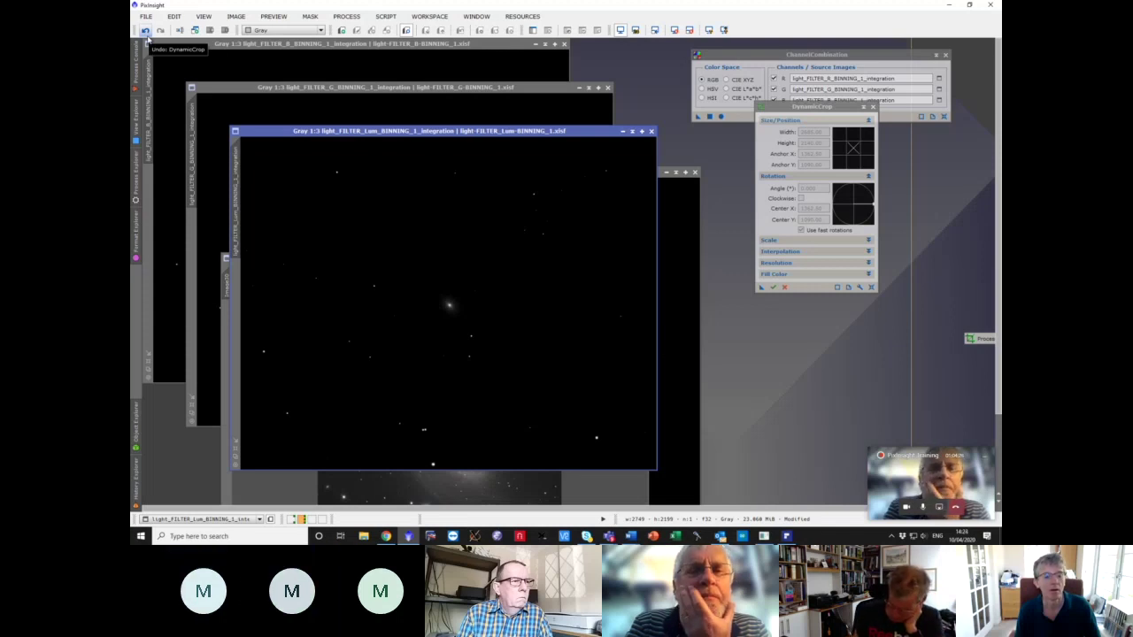
left_click_drag(348, 137, 569, 161)
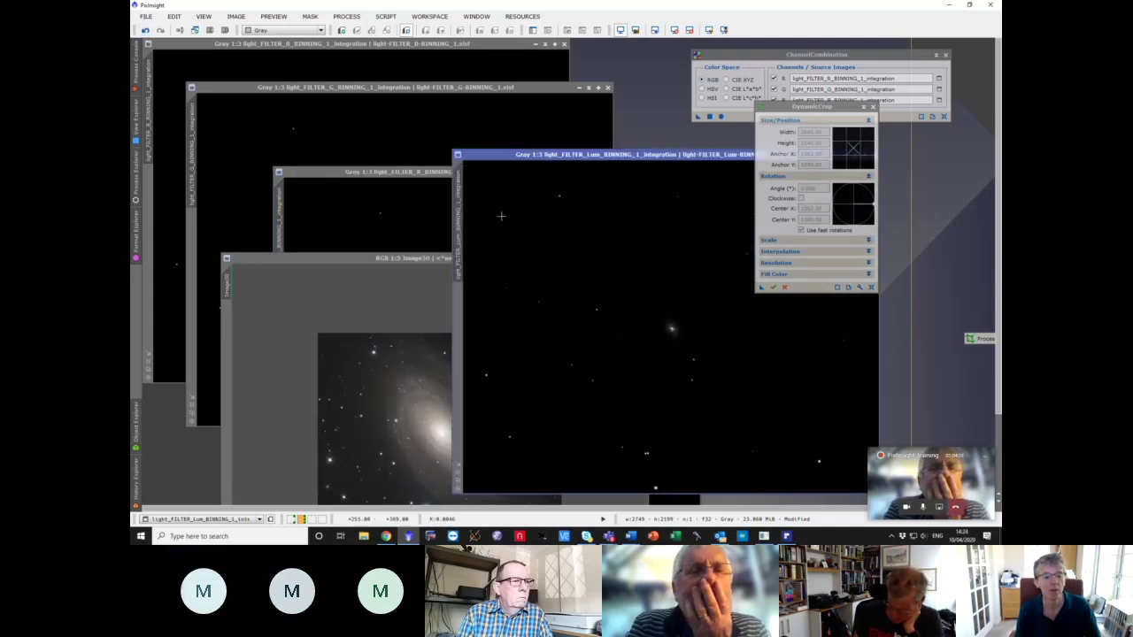
left_click_drag(418, 260, 448, 176)
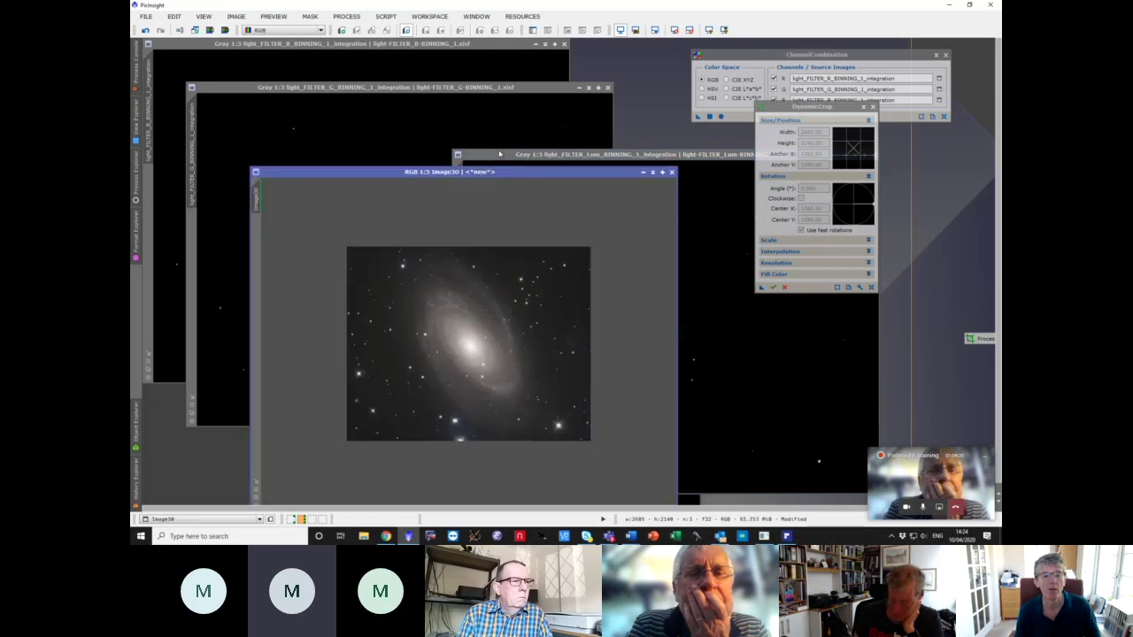
left_click(500, 154)
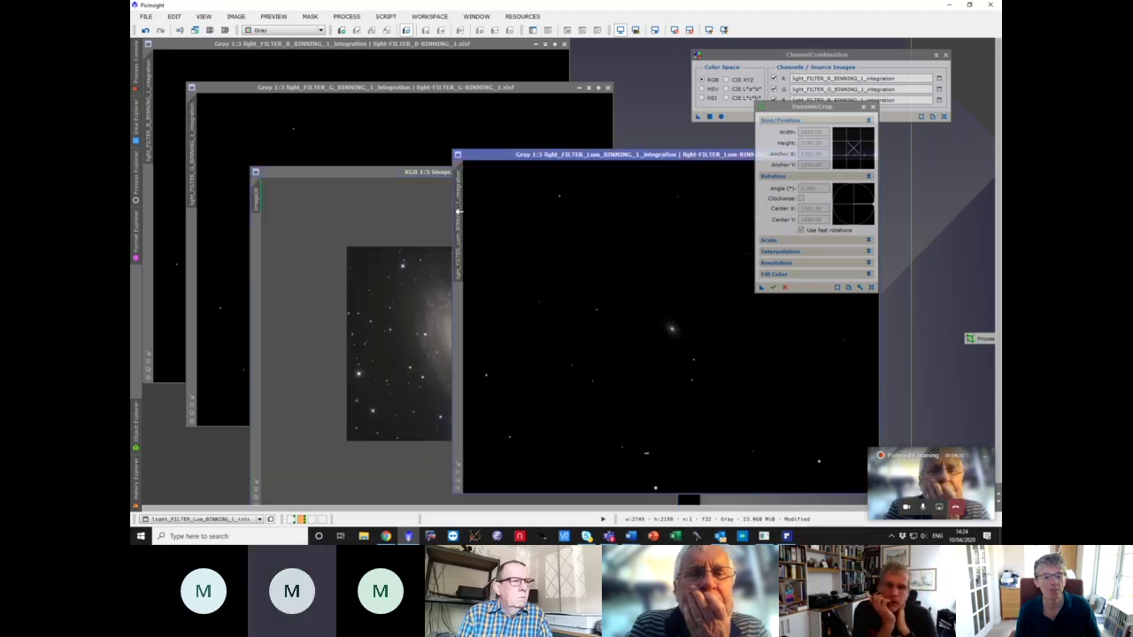
- Try to apply the uncropped luminance image as a mask on the cropped RGB image
left_click_drag(274, 295, 258, 305)
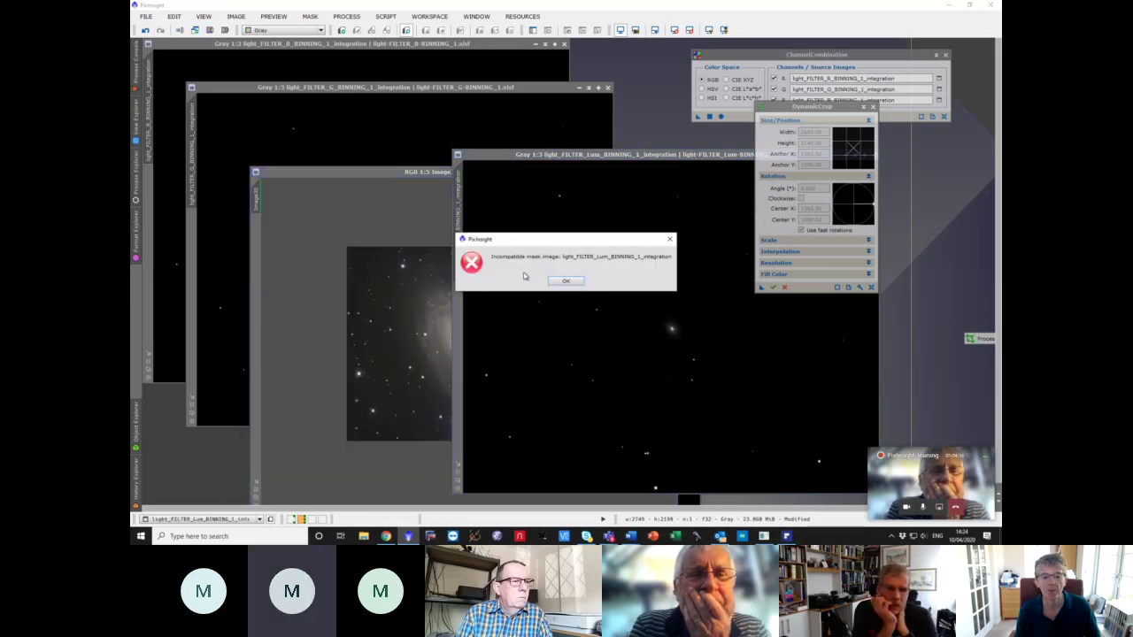
left_click(561, 280)
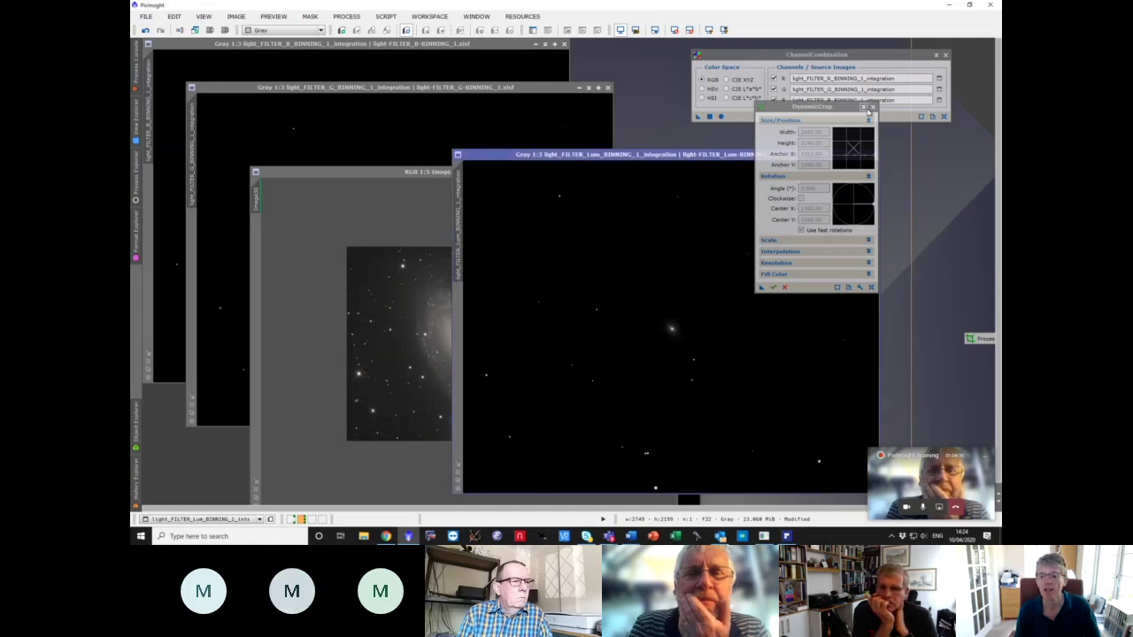
- Close the DynamicCrop tool, apply the saved crop to the luminance image, and move that image's window over the RGB image
left_click(873, 106)
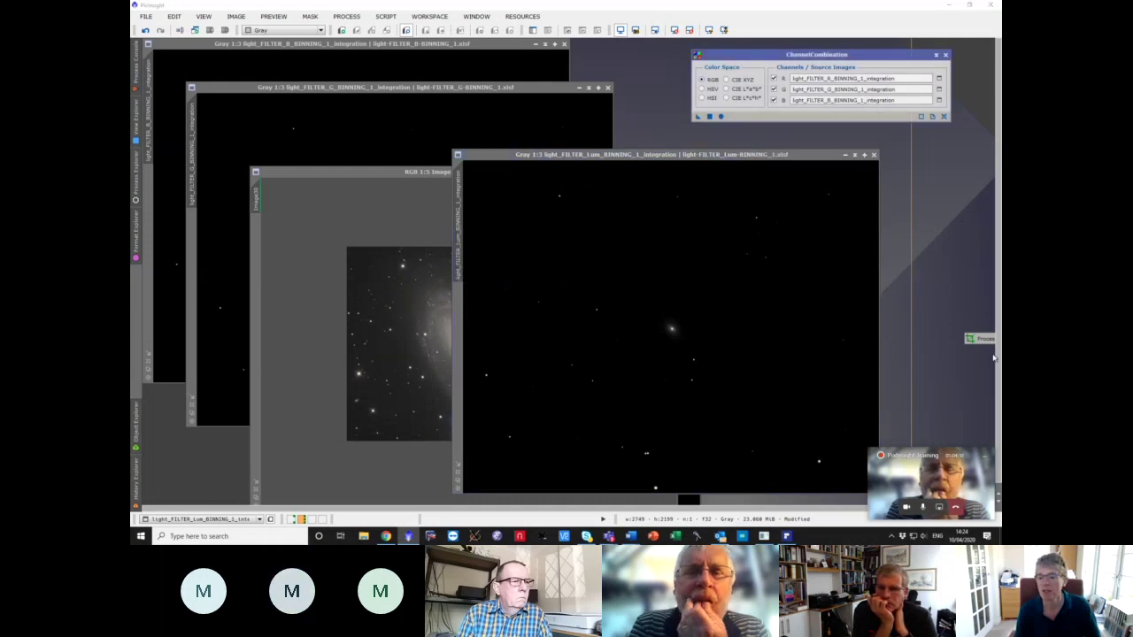
left_click_drag(985, 344, 672, 326)
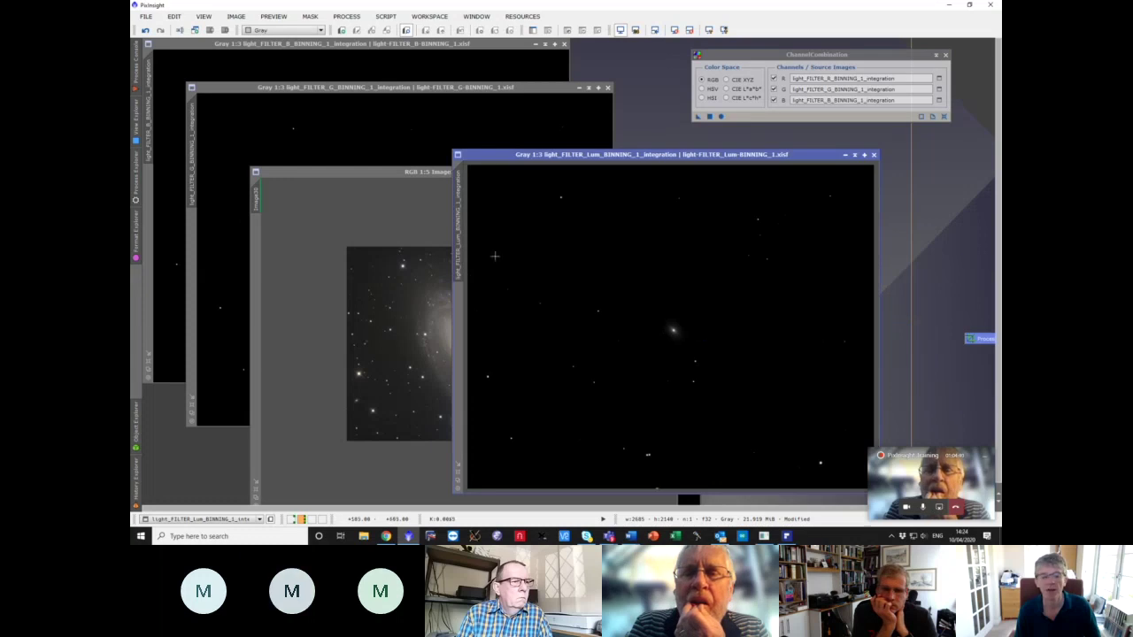
left_click_drag(429, 253, 462, 292)
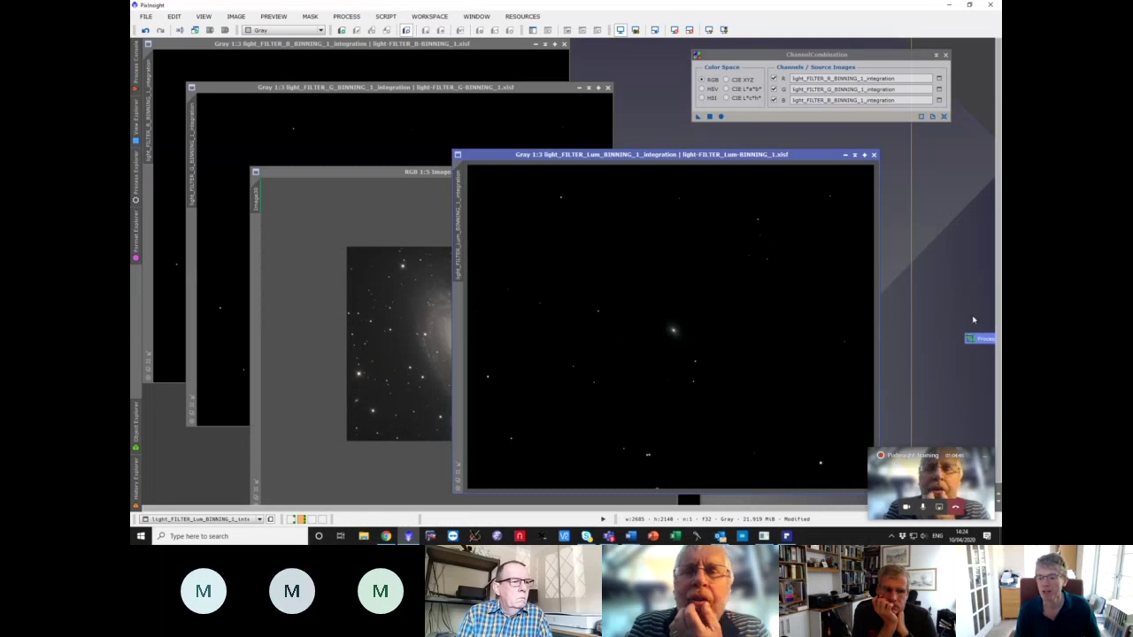
left_click_drag(770, 160, 580, 177)
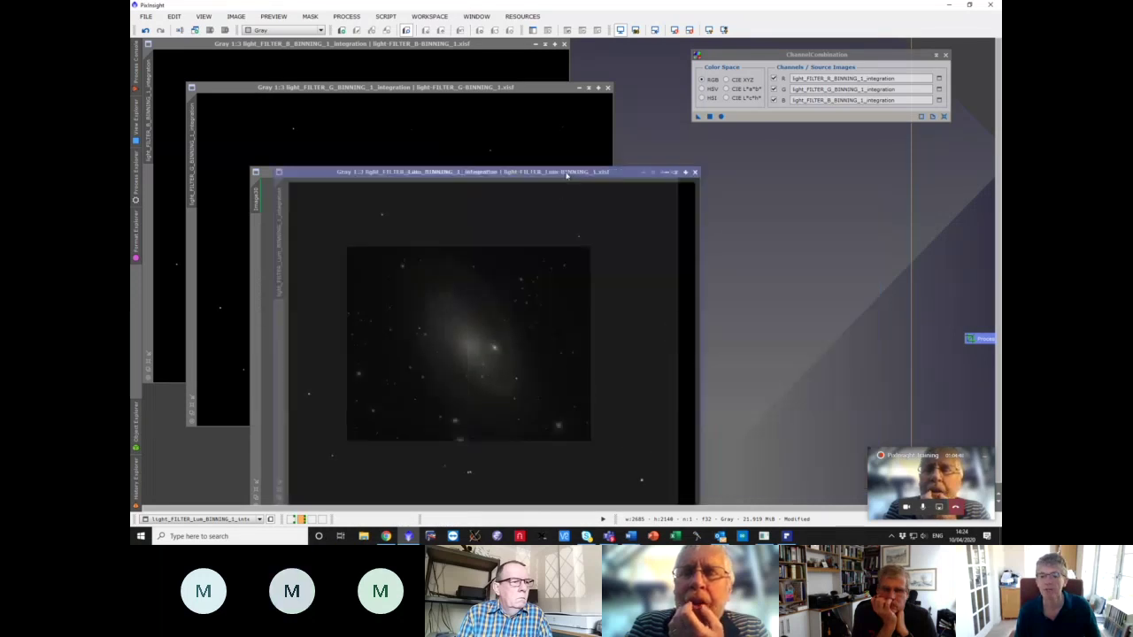
- Open the saved DynamicCrop icon, move the icon away from the workspace edge, and close the tool without cropping
double_click(977, 338)
left_click_drag(596, 177, 580, 110)
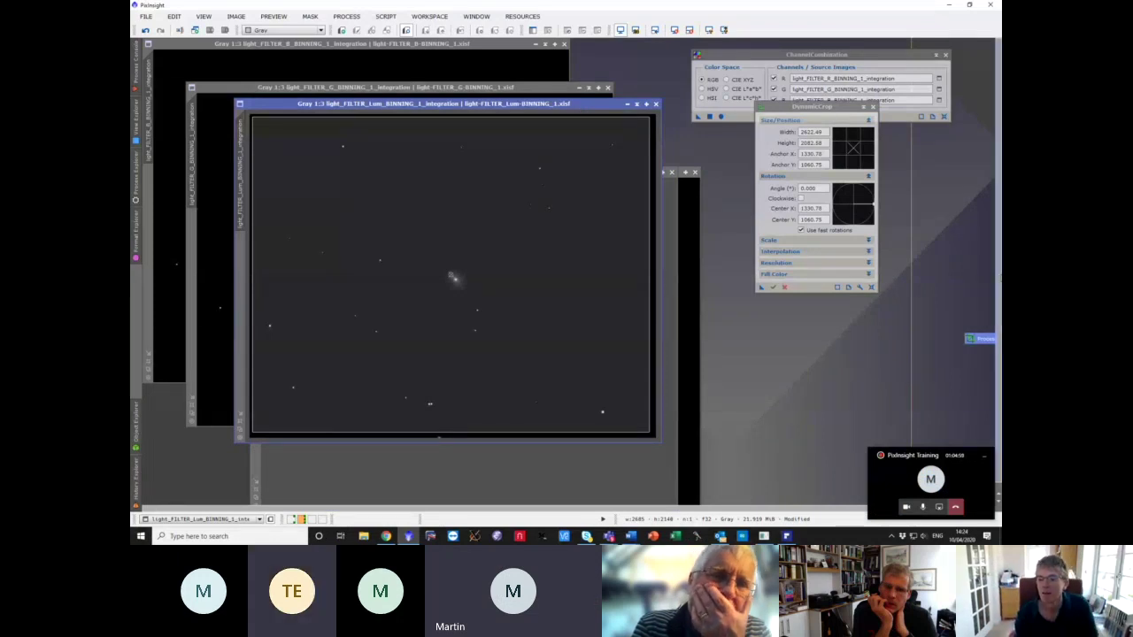
left_click_drag(977, 341, 941, 352)
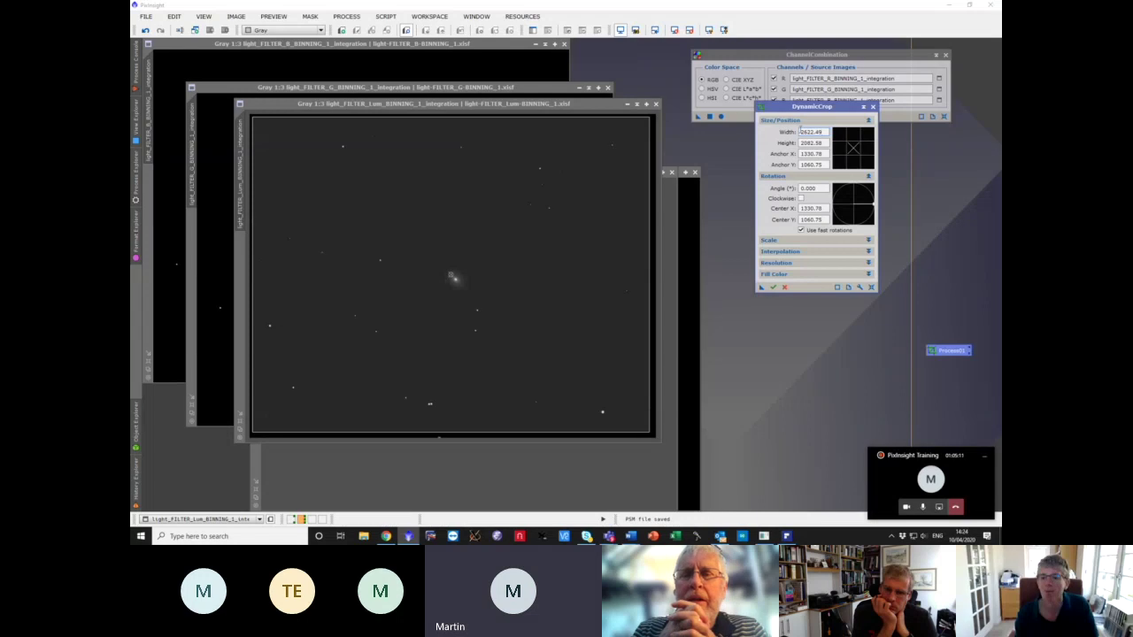
left_click(872, 107)
left_click(539, 281)
left_click(540, 281)
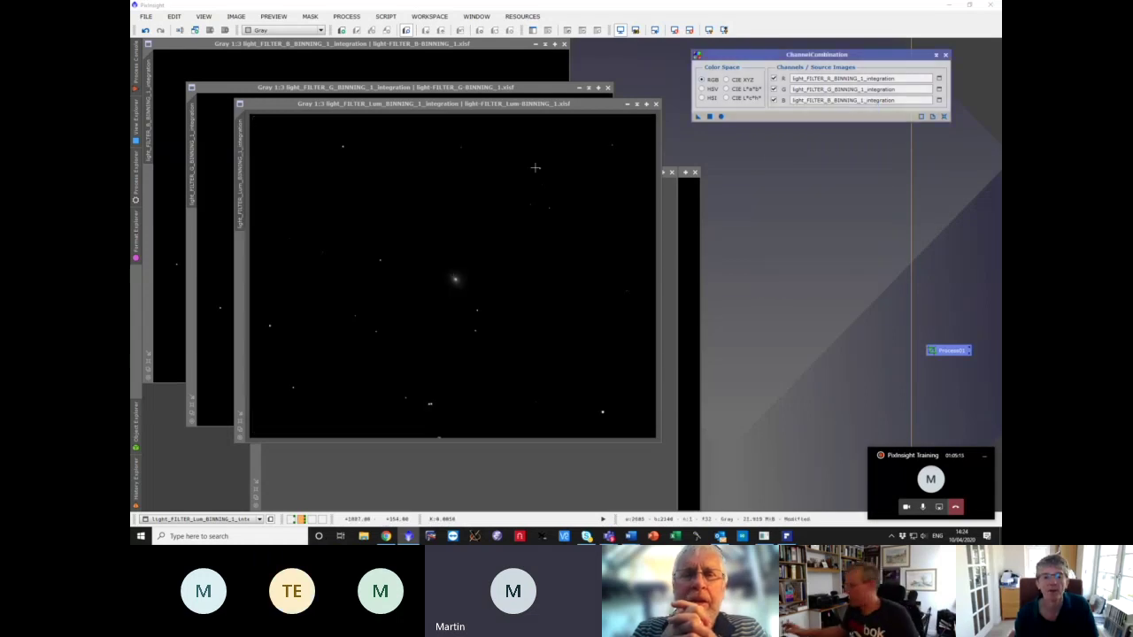
- Apply the saved crop twice to the green filter integration image and close that image without saving
left_click(513, 91)
left_click_drag(491, 301, 490, 301)
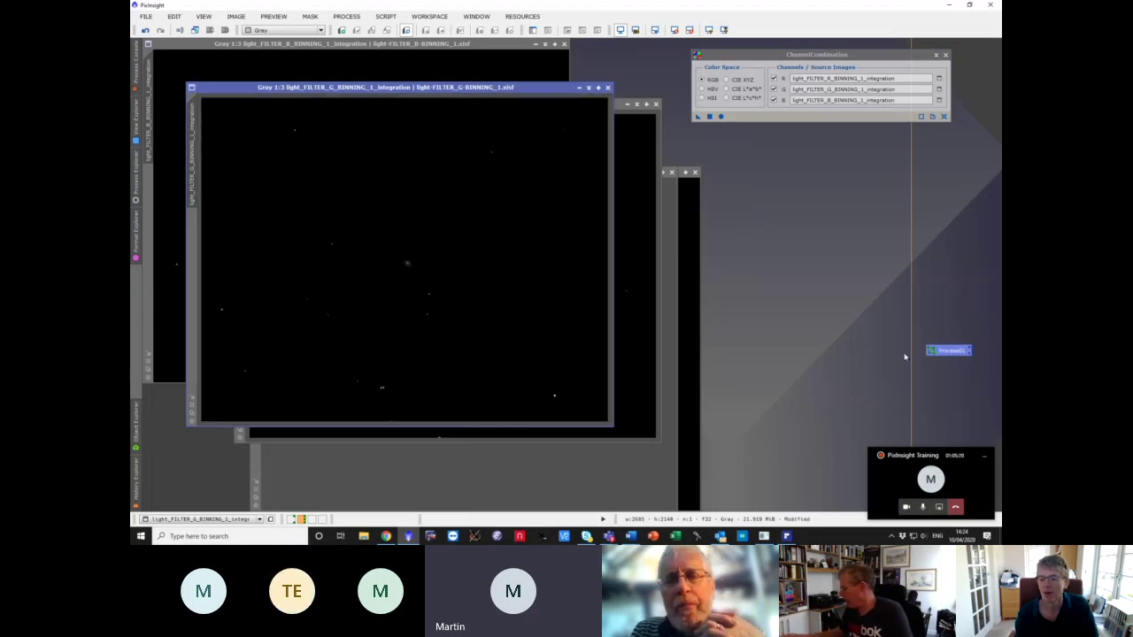
left_click_drag(620, 324, 603, 317)
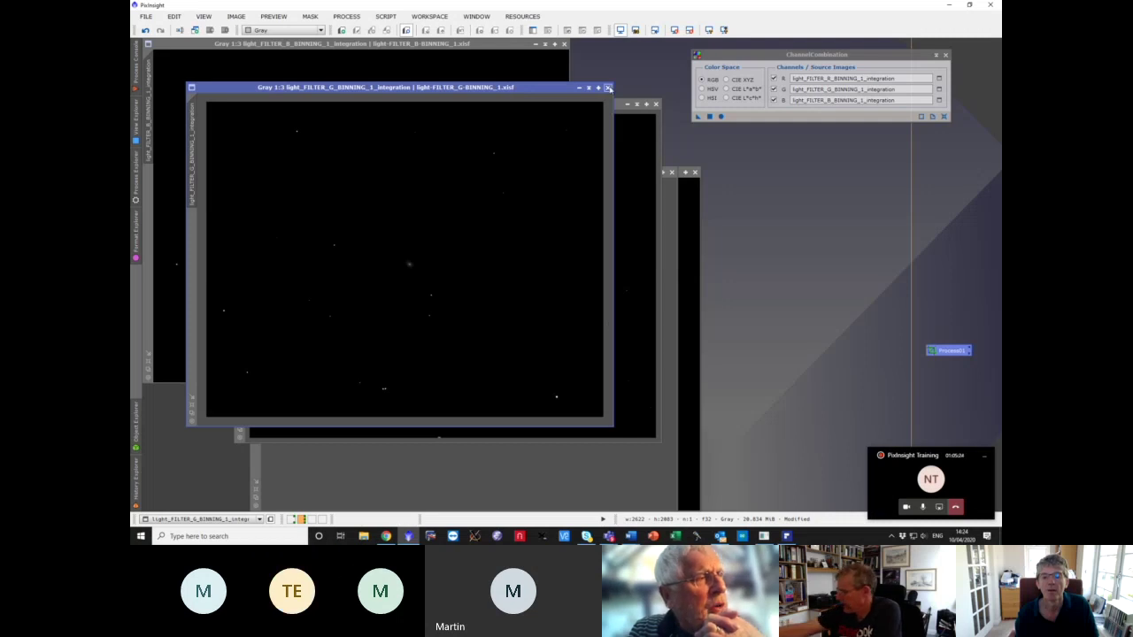
left_click(608, 87)
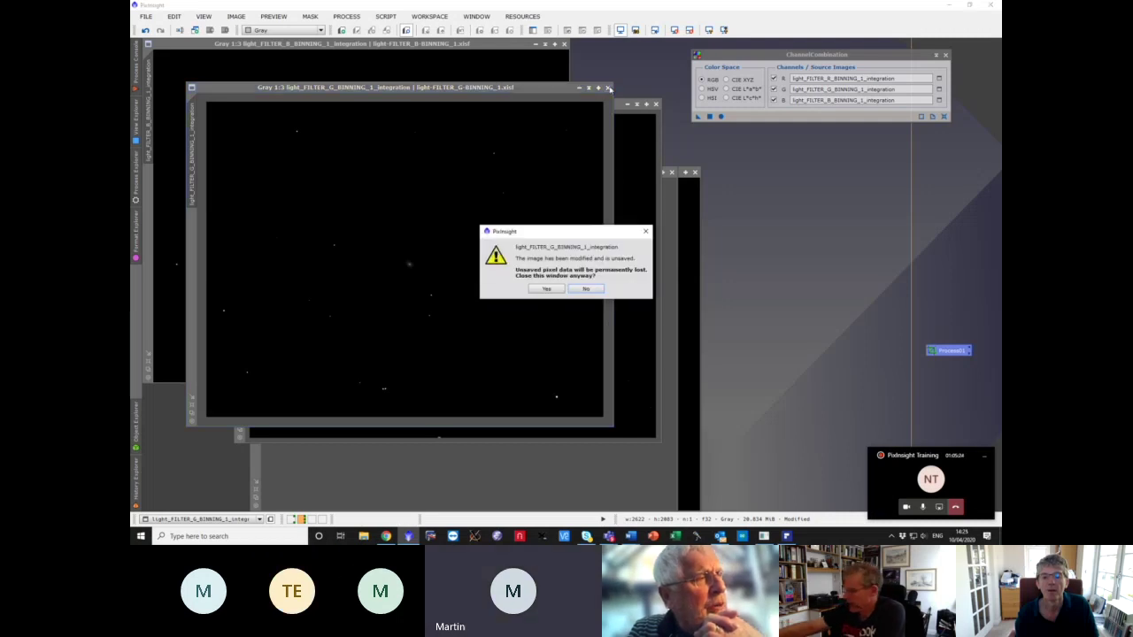
left_click(546, 290)
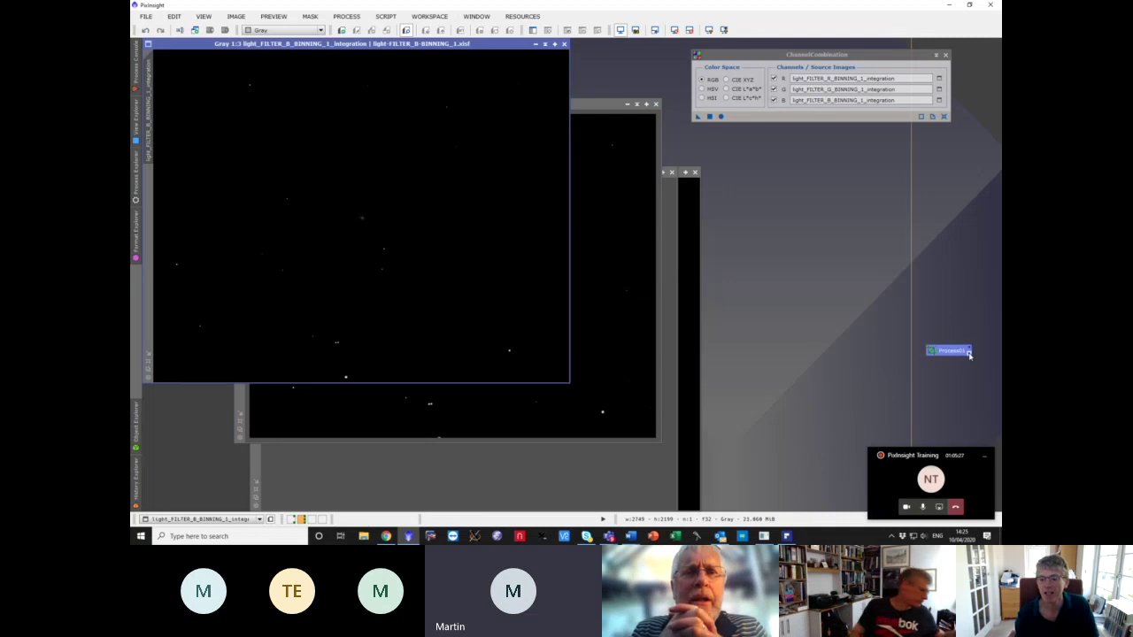
- Apply the saved crop three times to the blue filter integration image and close it, discarding the changes
left_click_drag(957, 356, 553, 305)
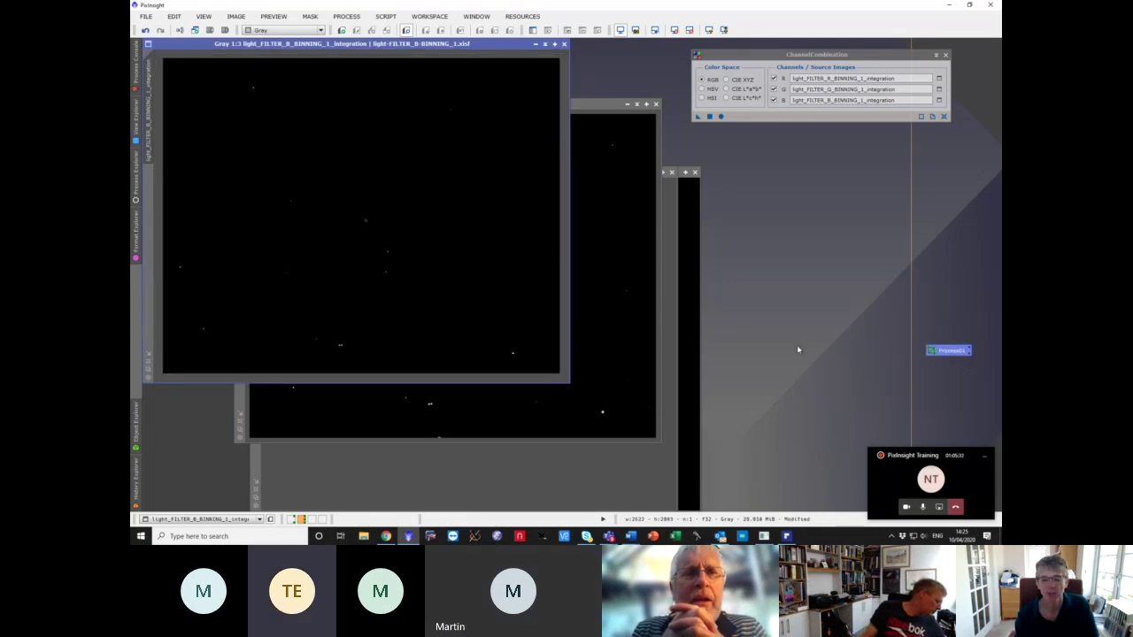
left_click_drag(946, 353, 532, 310)
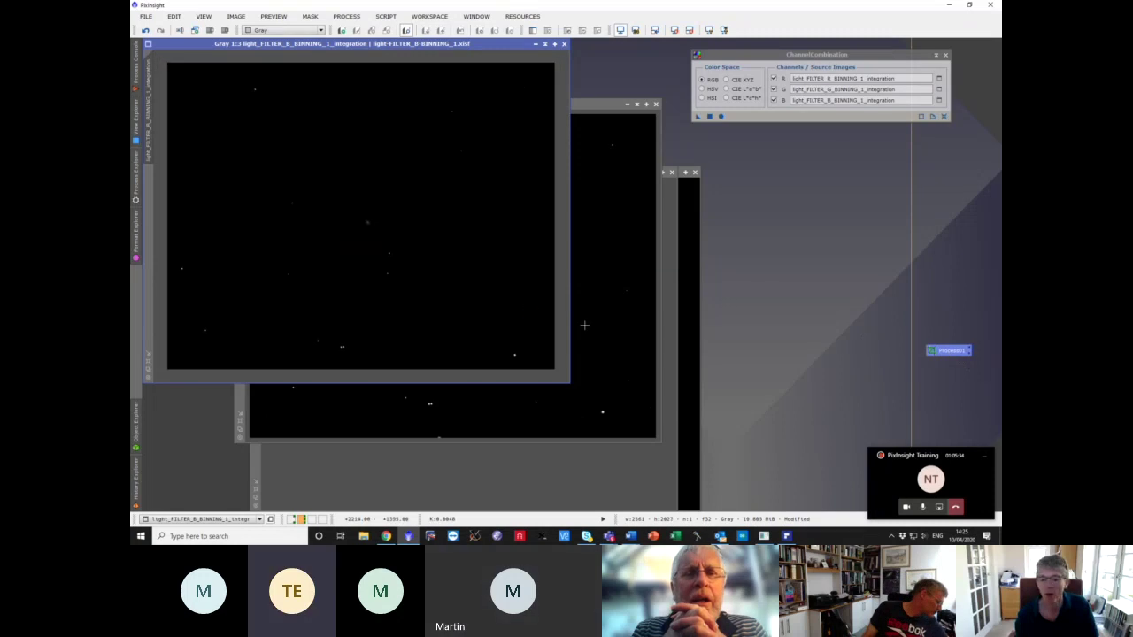
left_click_drag(954, 352, 497, 295)
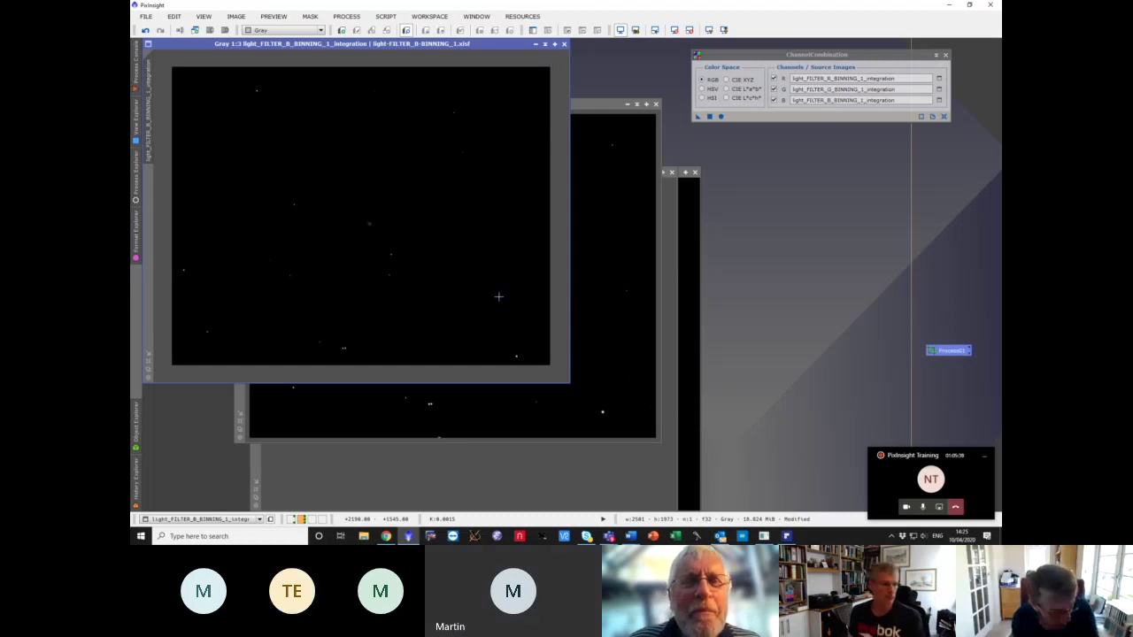
left_click(564, 44)
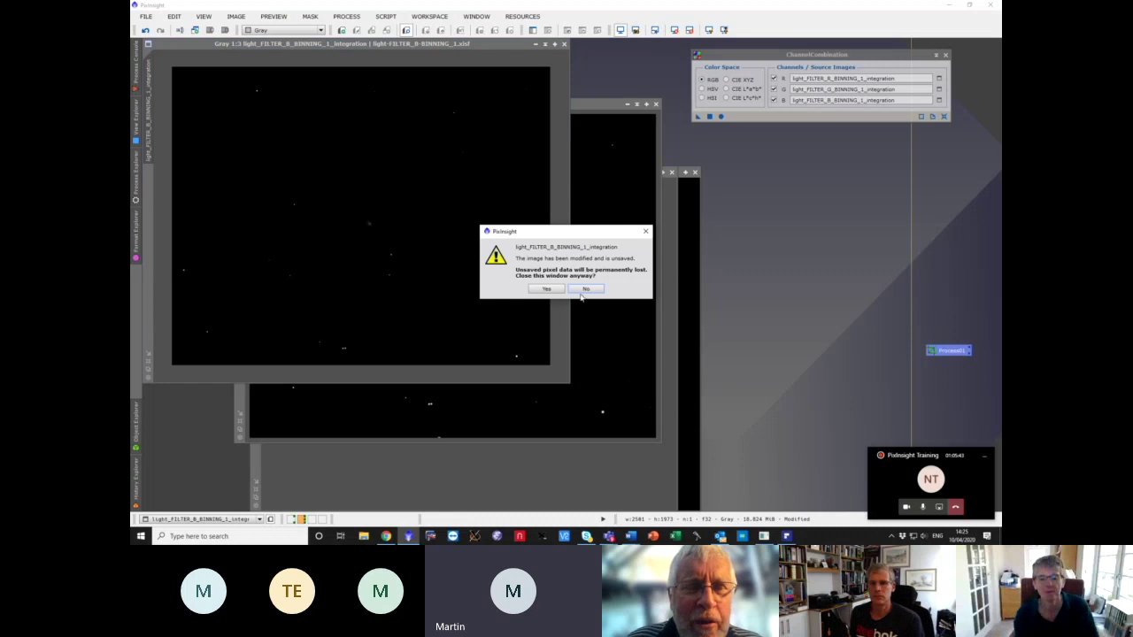
left_click(548, 288)
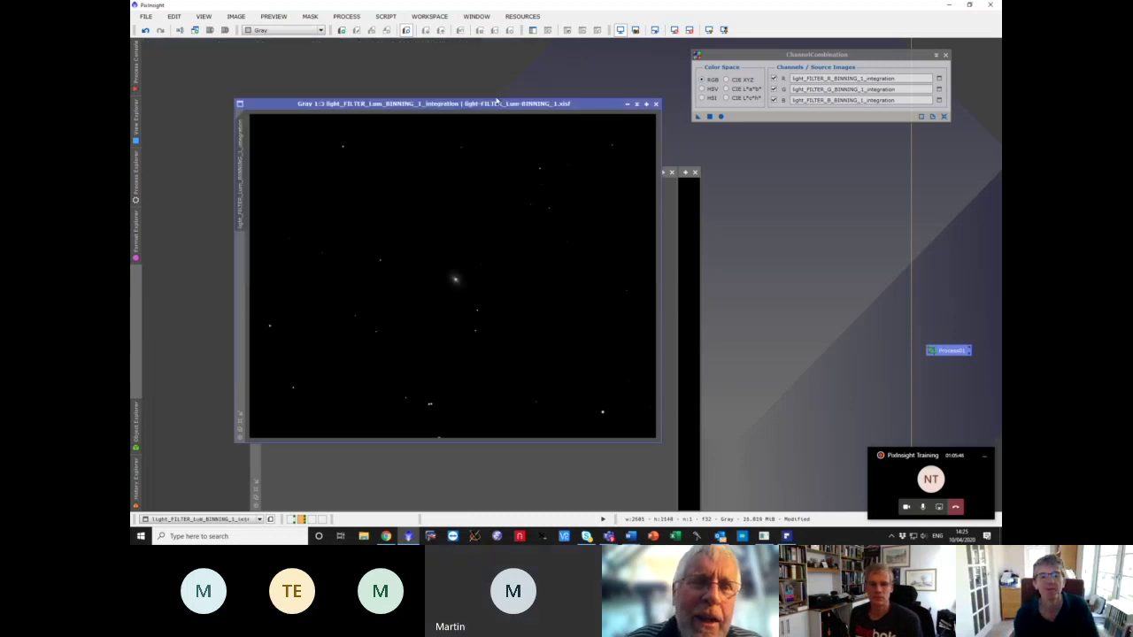
- Move the luminance image window aside, undo and redo its last crop, and compare its size with the RGB image
left_click_drag(493, 104, 362, 79)
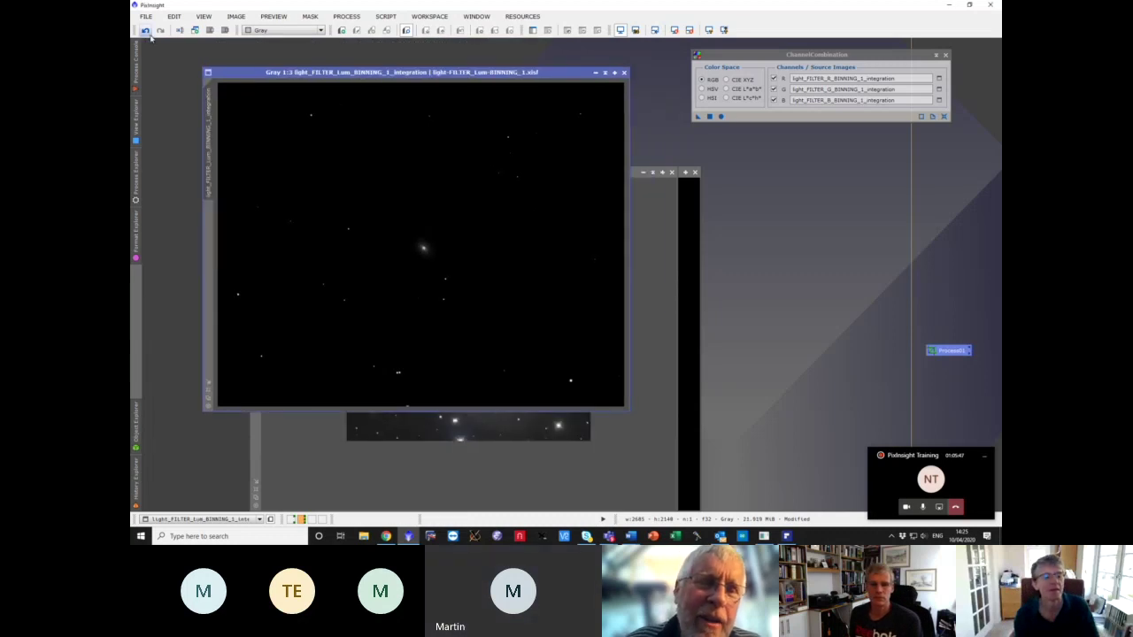
left_click(149, 33)
left_click(161, 34)
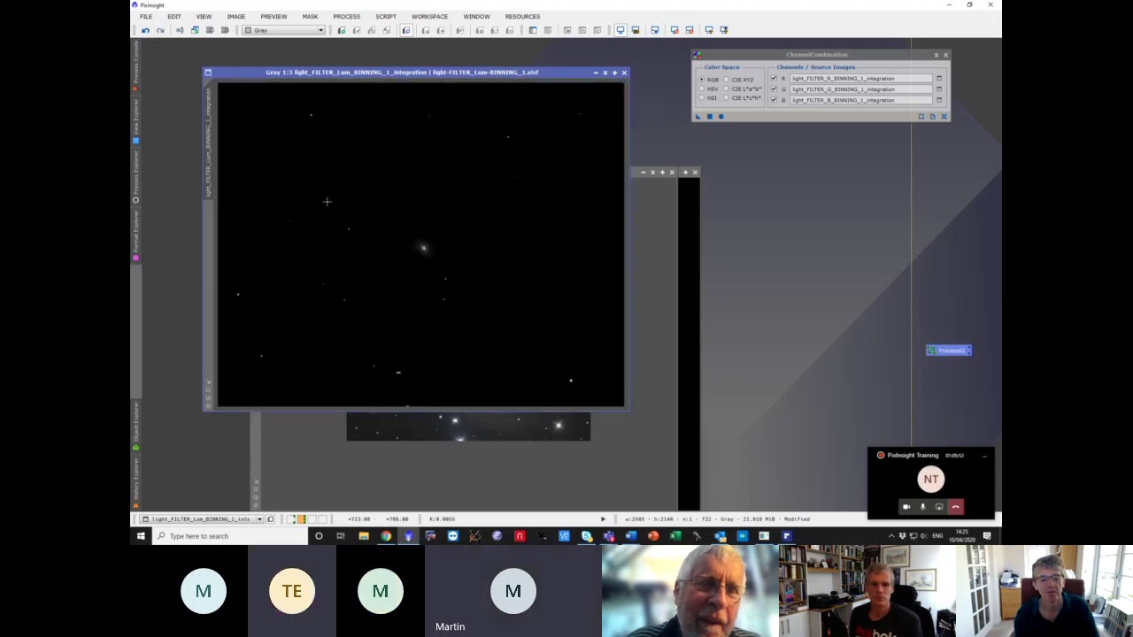
left_click(652, 301)
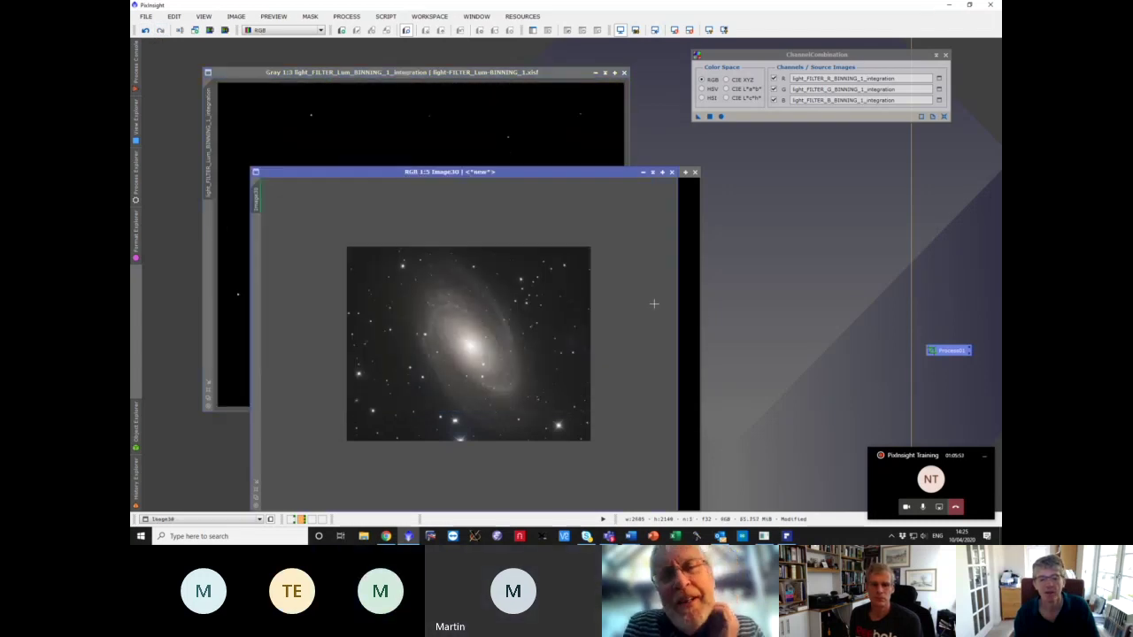
left_click(312, 105)
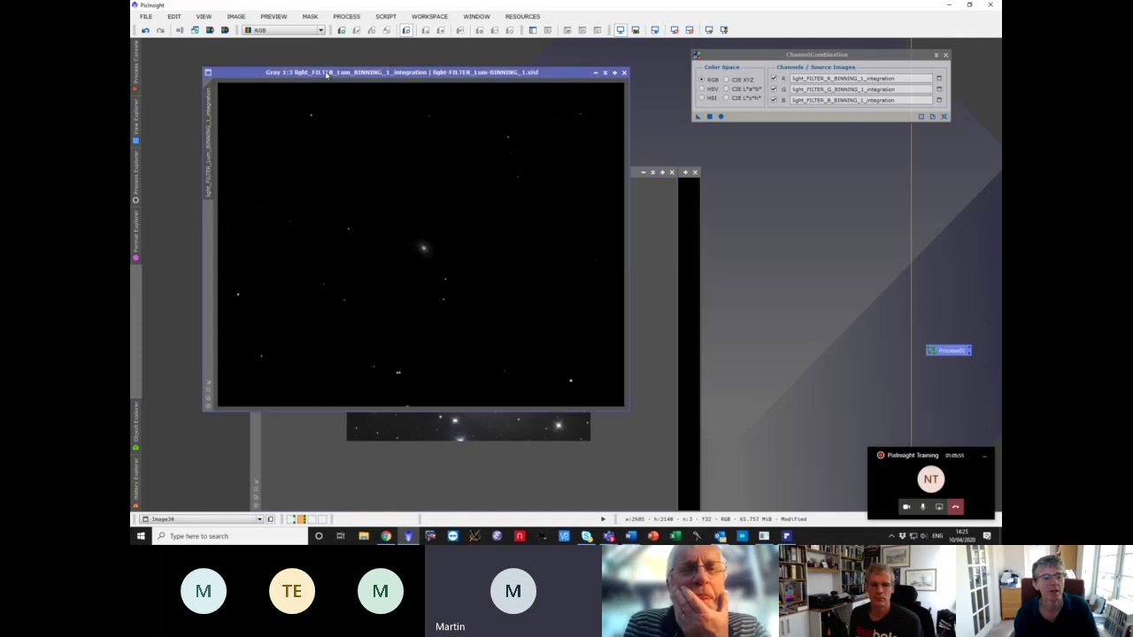
left_click_drag(328, 71, 600, 160)
left_click_drag(301, 225, 577, 190)
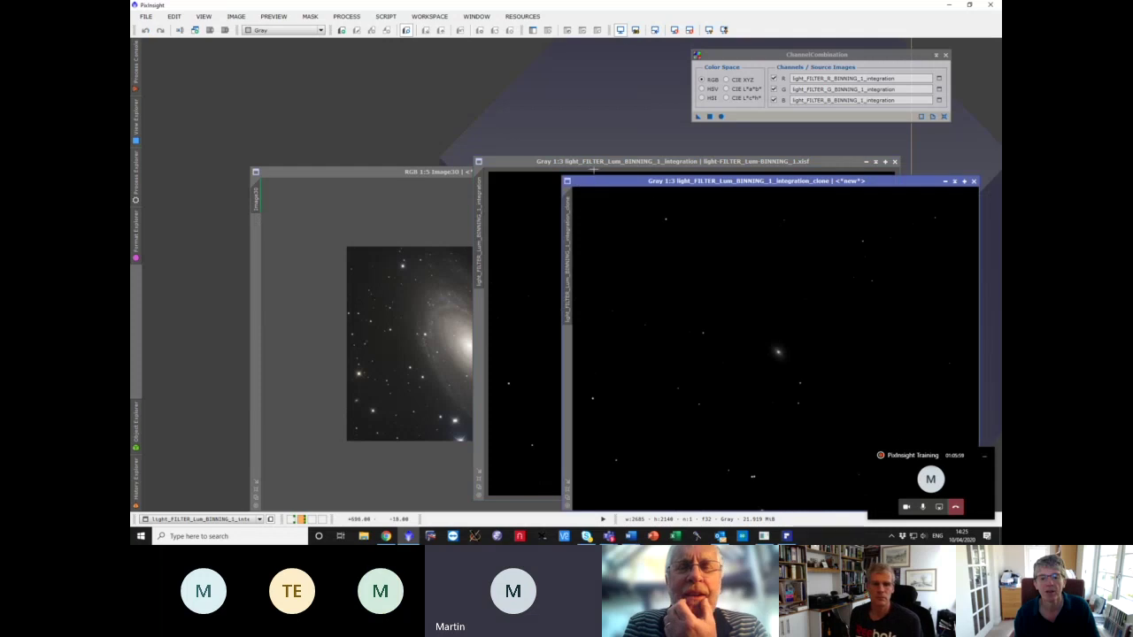
left_click(973, 181)
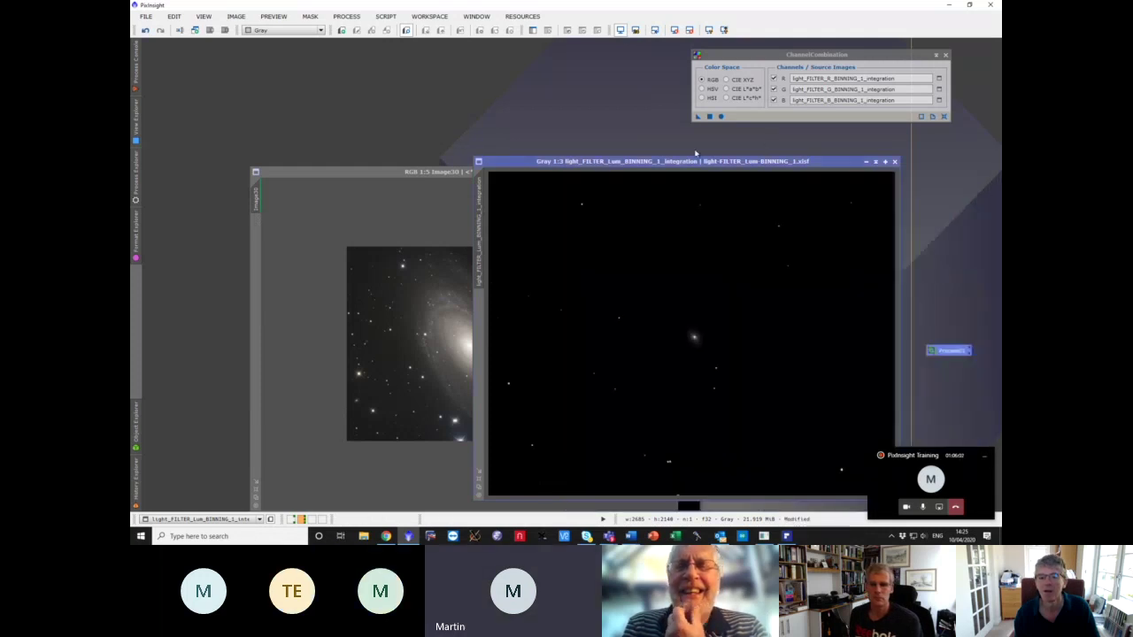
left_click_drag(749, 166, 476, 112)
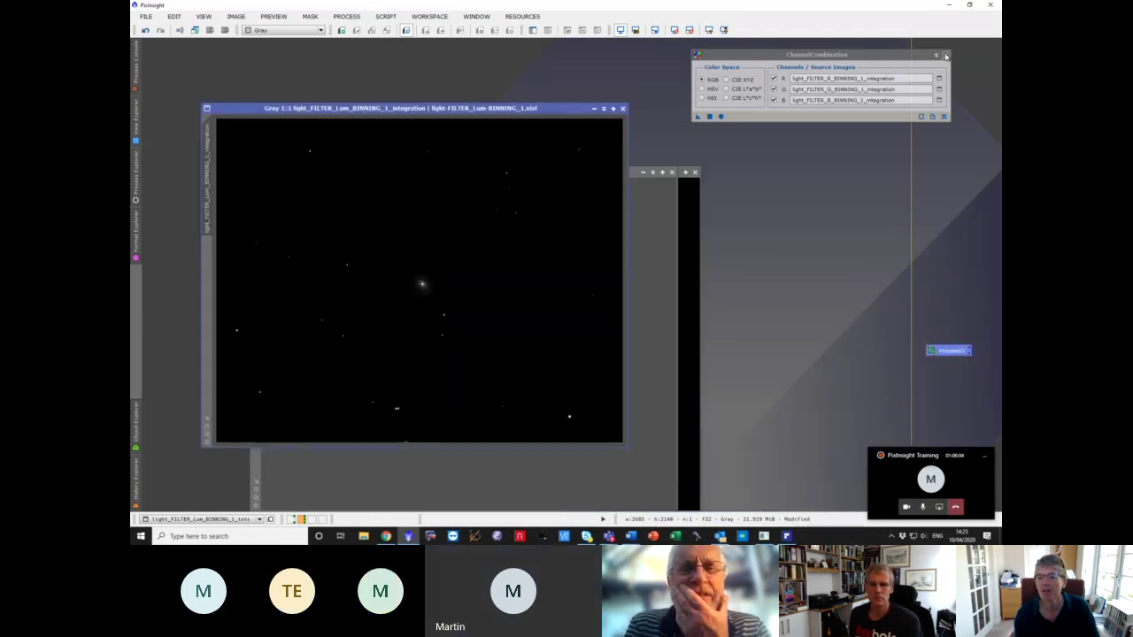
- Close ChannelCombination, open the saved DynamicCrop icon, and paste a screen capture of the workspace as a new image
left_click(945, 56)
double_click(949, 351)
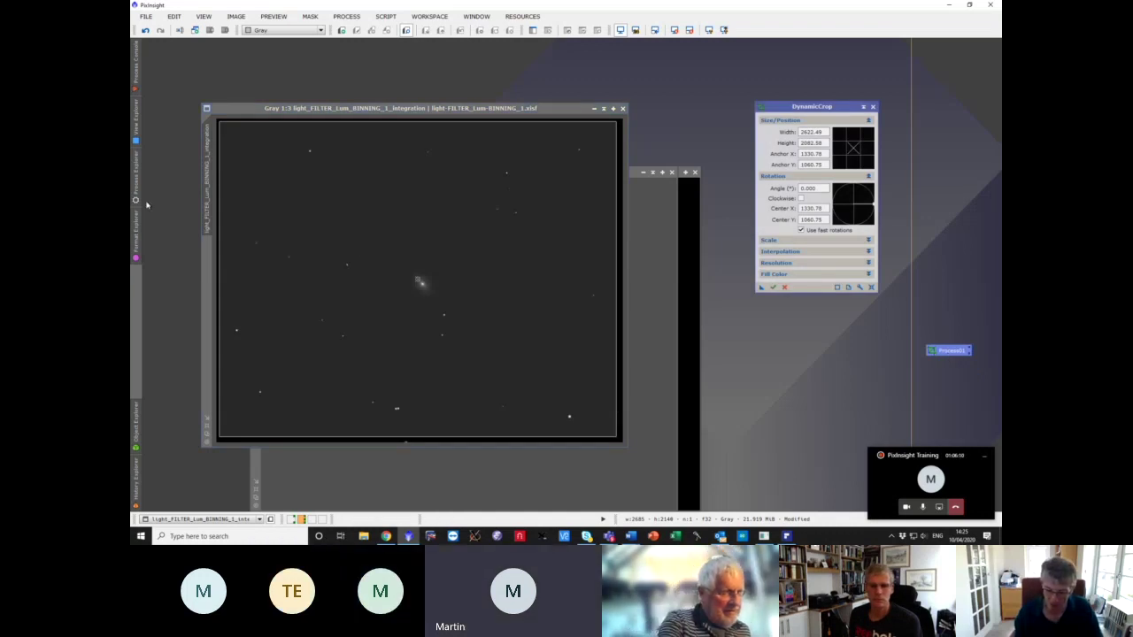
key("ctrl+shift+v")
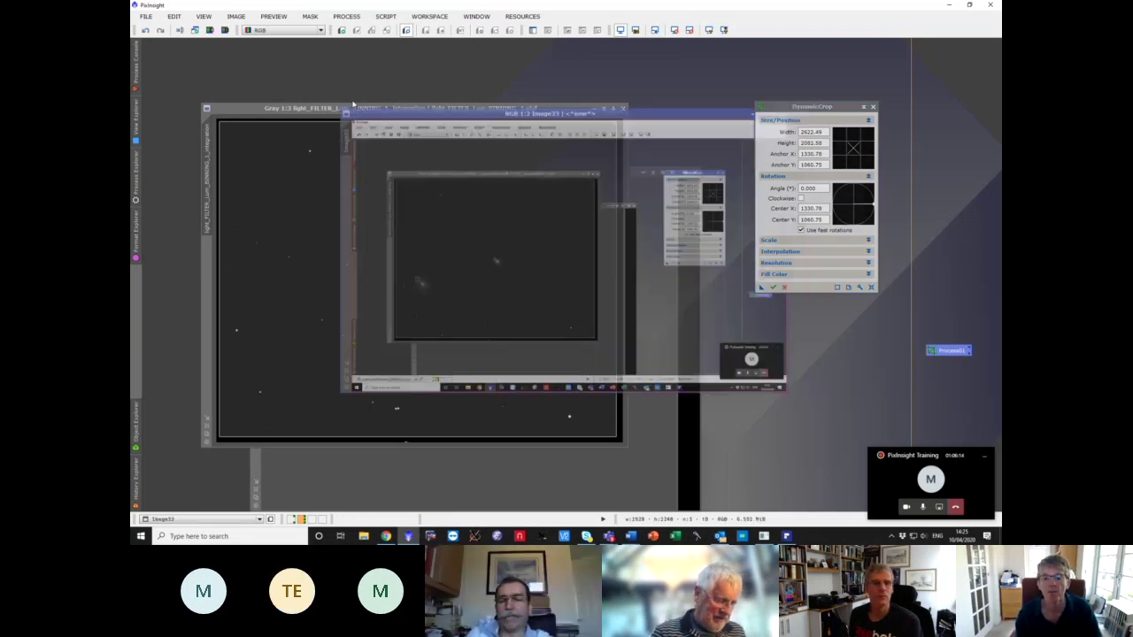
- Move the pasted screenshot aside and close the DynamicCrop tool, cancelling its active session
left_click_drag(451, 118, 230, 77)
left_click(872, 107)
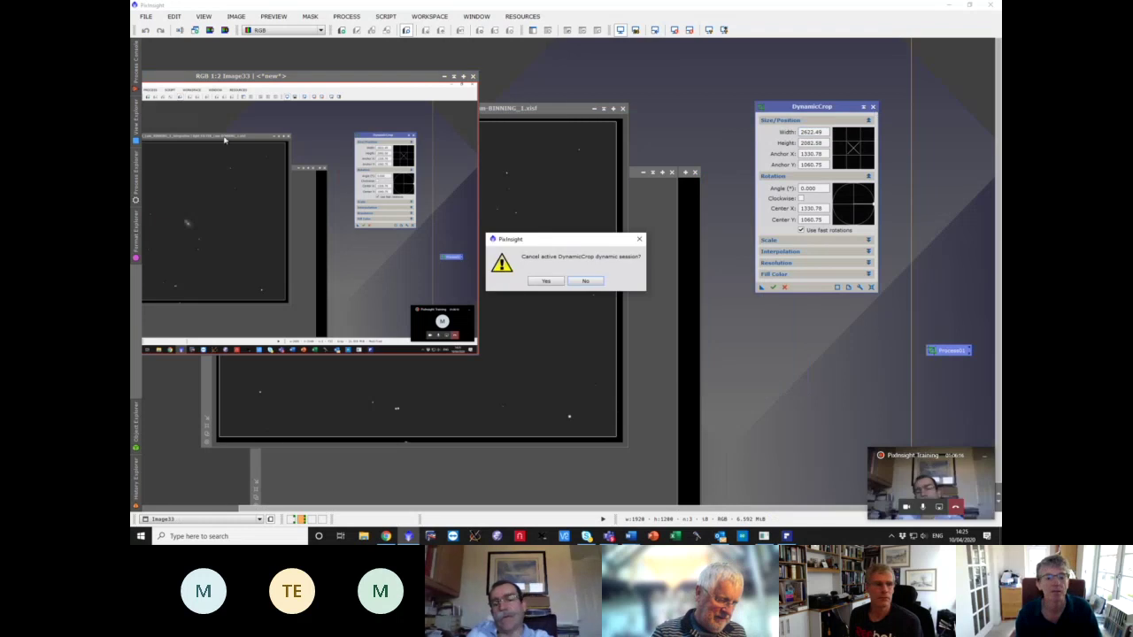
left_click(544, 282)
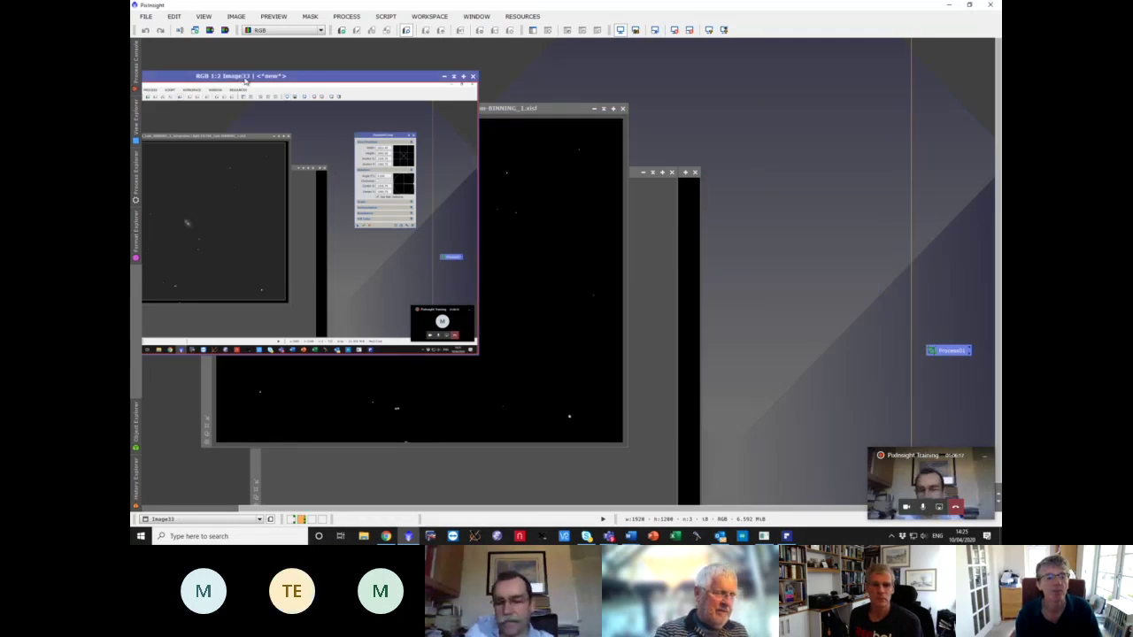
left_click(135, 183)
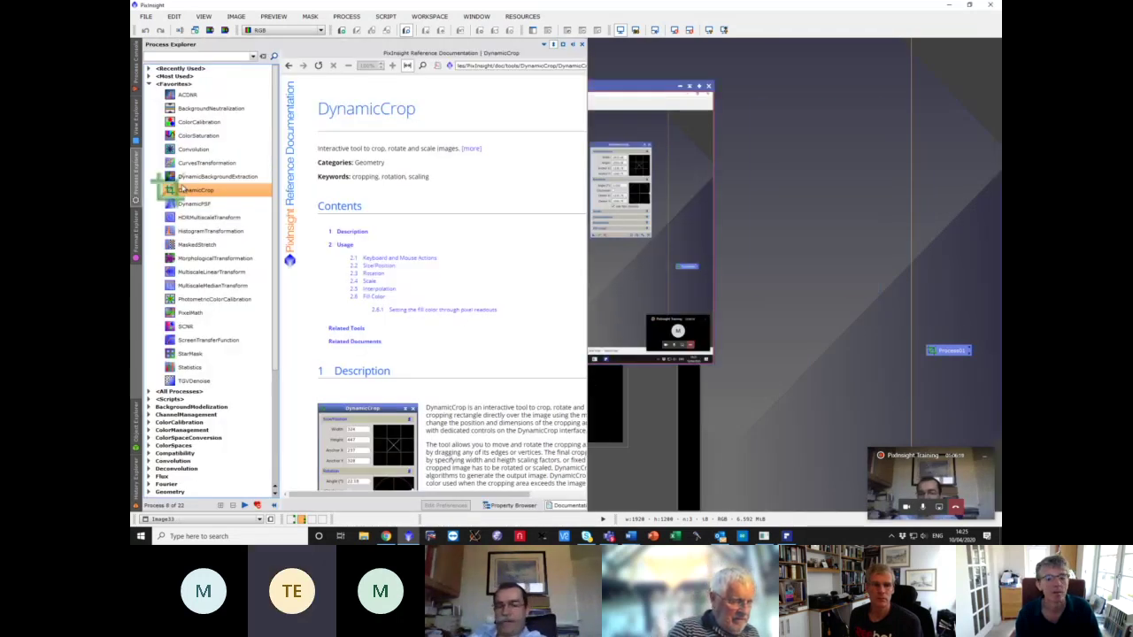
double_click(168, 190)
left_click(669, 159)
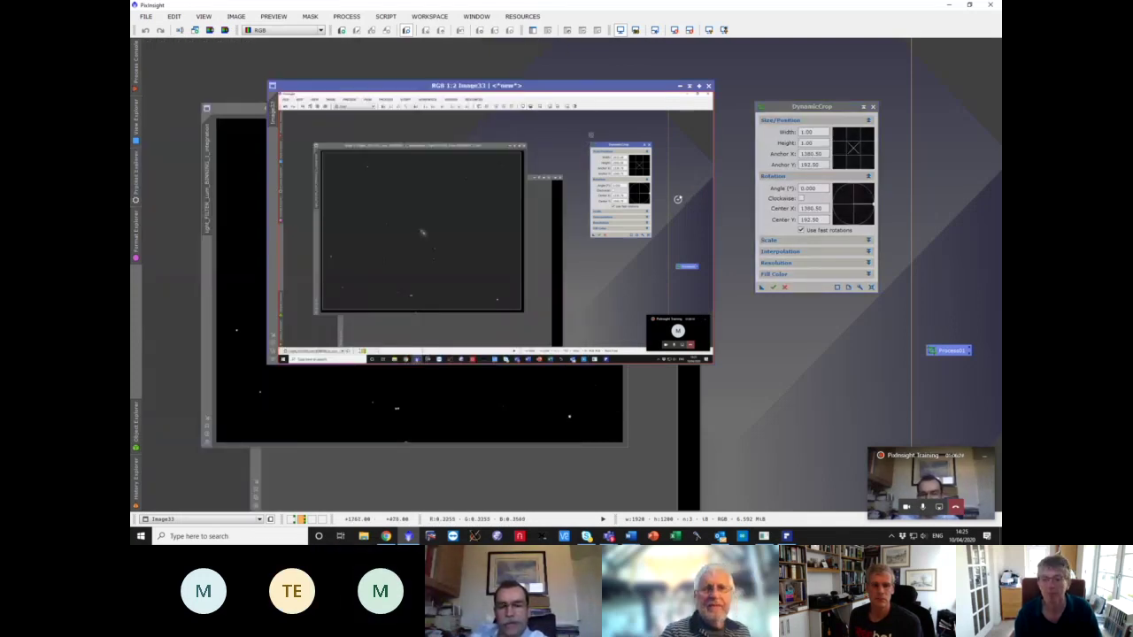
key("Escape")
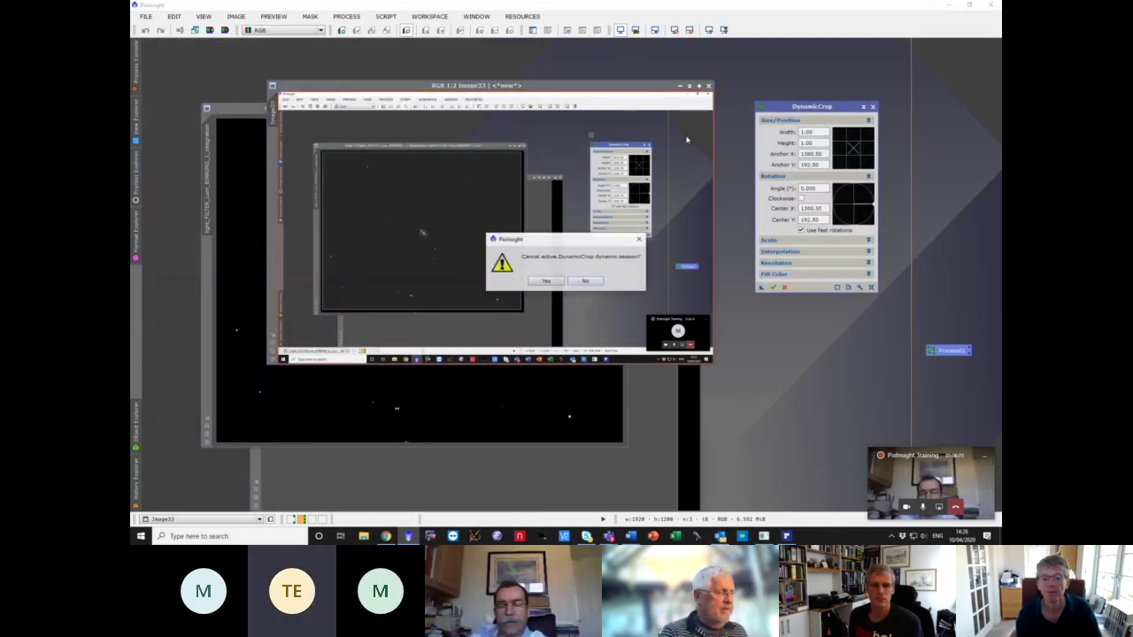
left_click(573, 283)
- Crop the pasted screenshot with DynamicCrop so only the captured DynamicCrop dialog remains
left_click(135, 193)
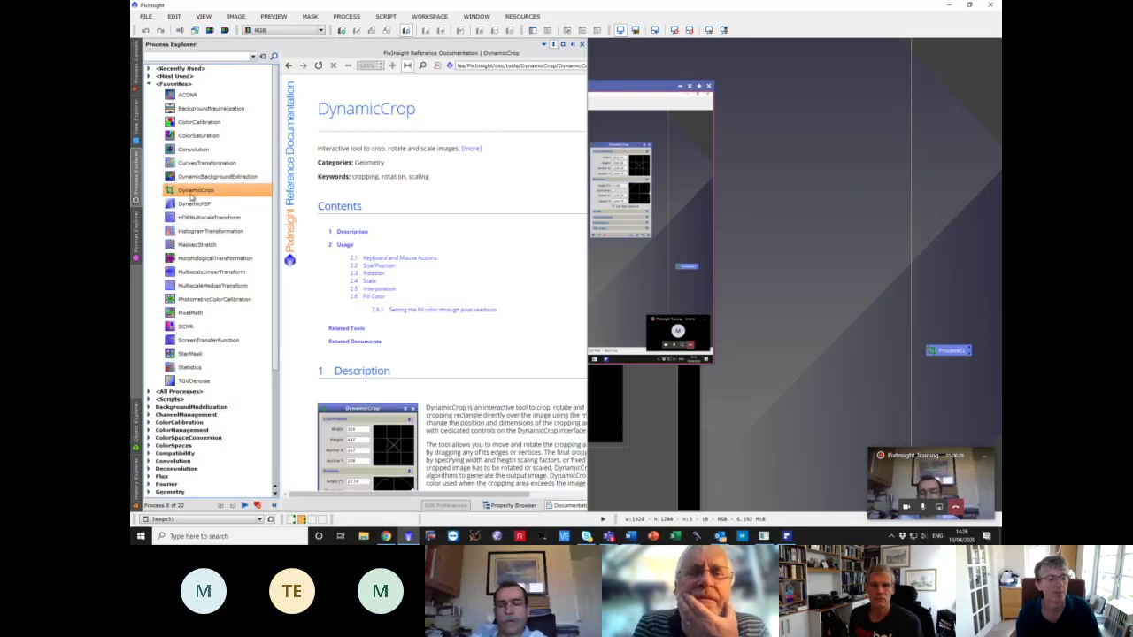
double_click(191, 192)
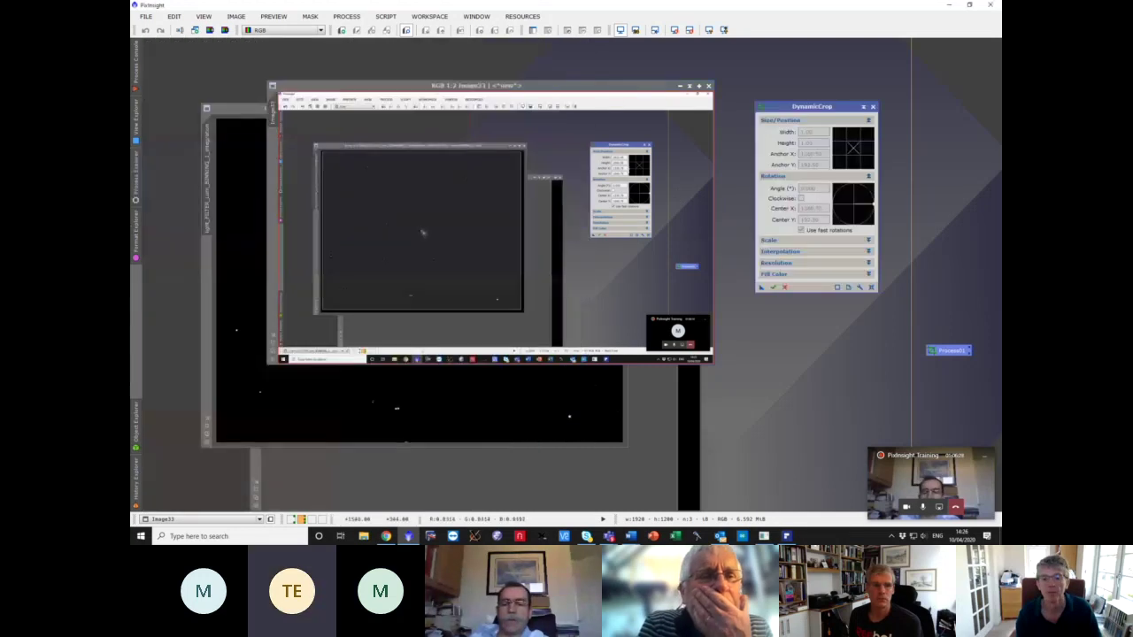
left_click(617, 92)
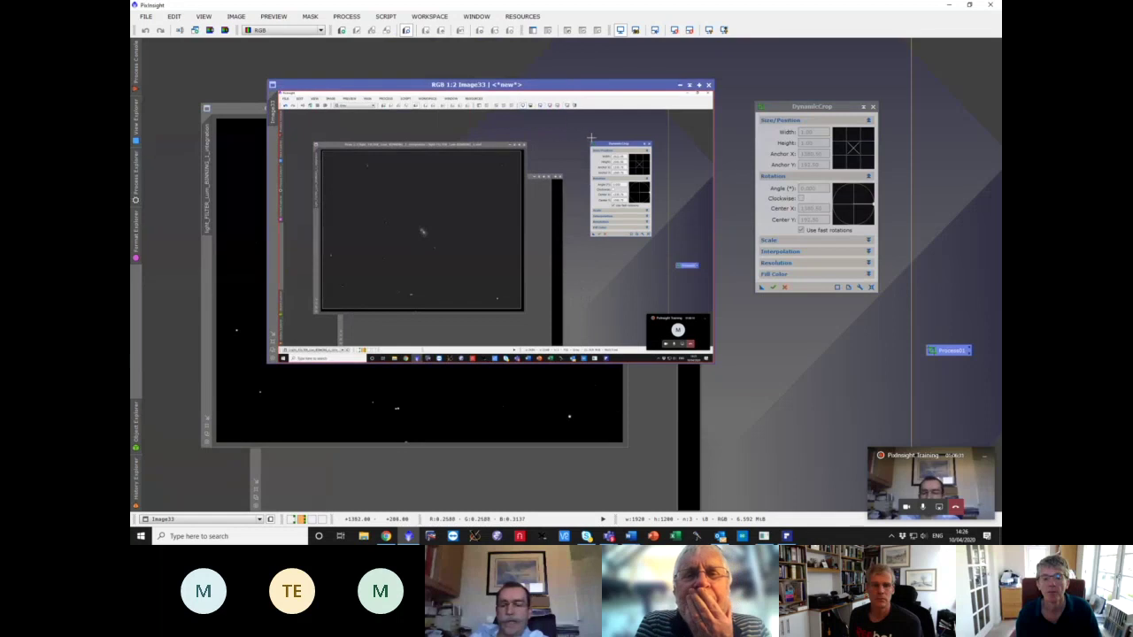
left_click_drag(628, 181, 654, 239)
left_click(772, 287)
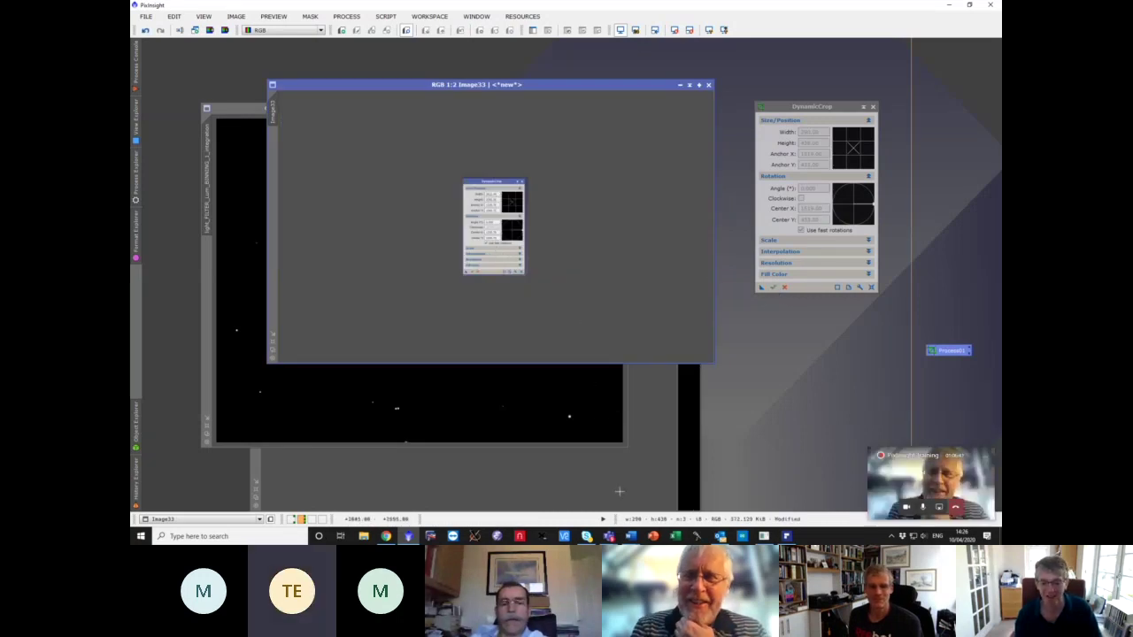
- Switch to the Document2 notes in Word and paste the cropped DynamicCrop picture under item 2 of the Linear Processing list
mouse_move(636, 538)
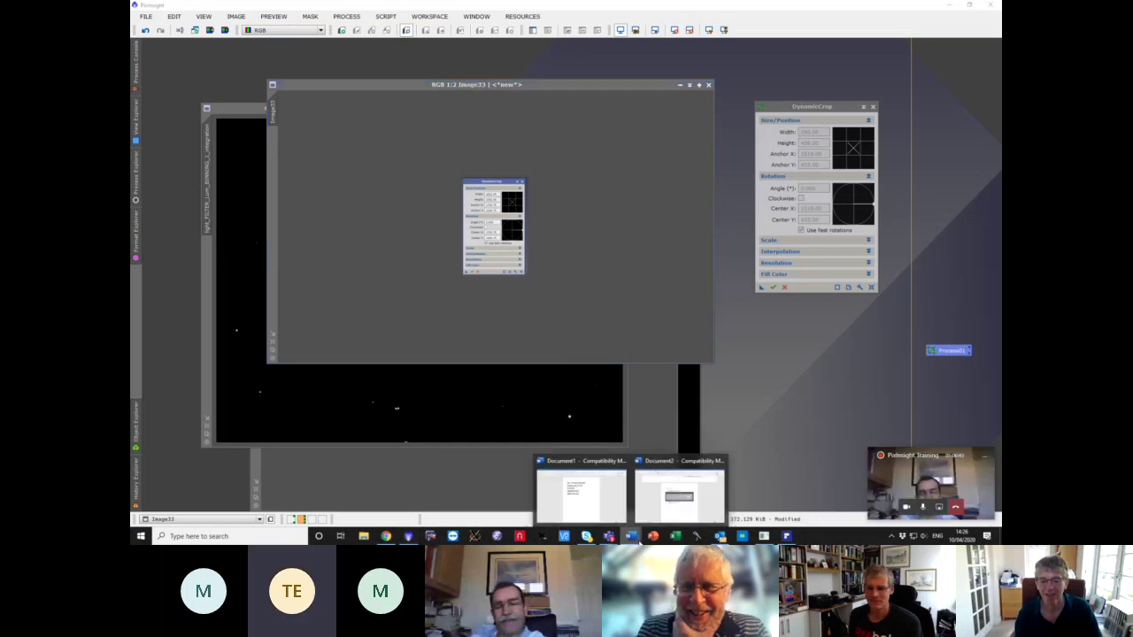
left_click(647, 501)
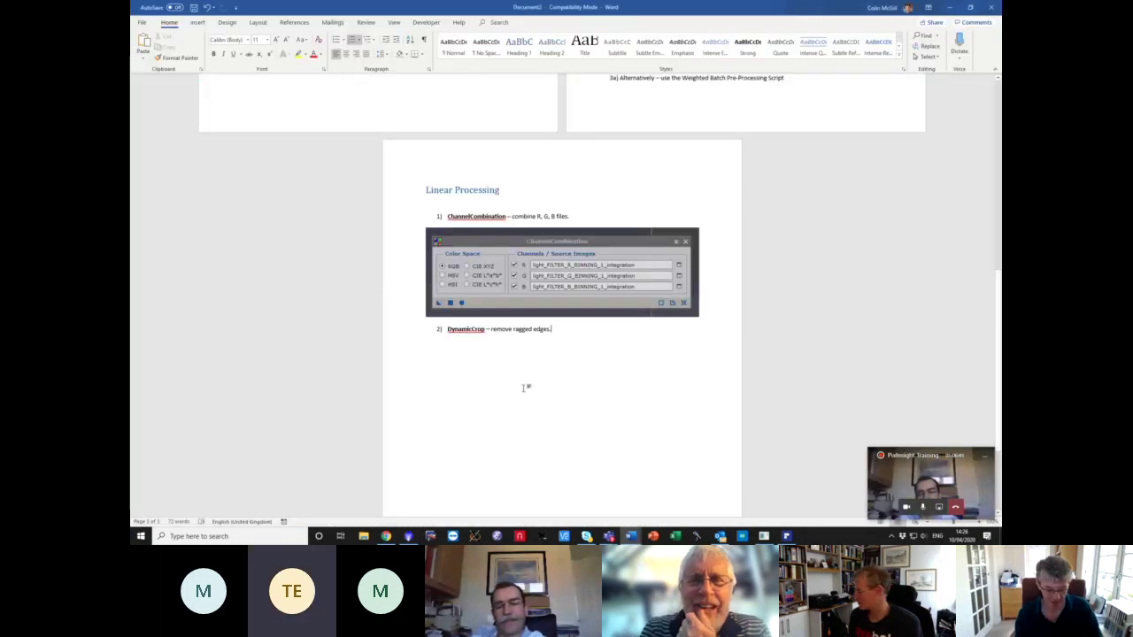
key("Return")
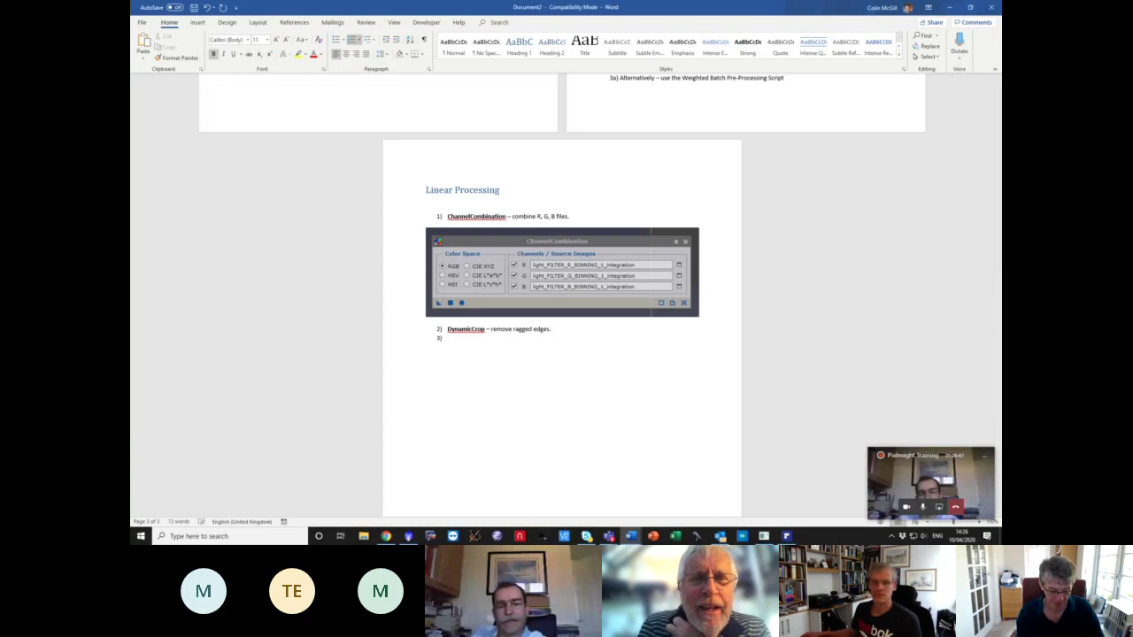
key("ctrl+v")
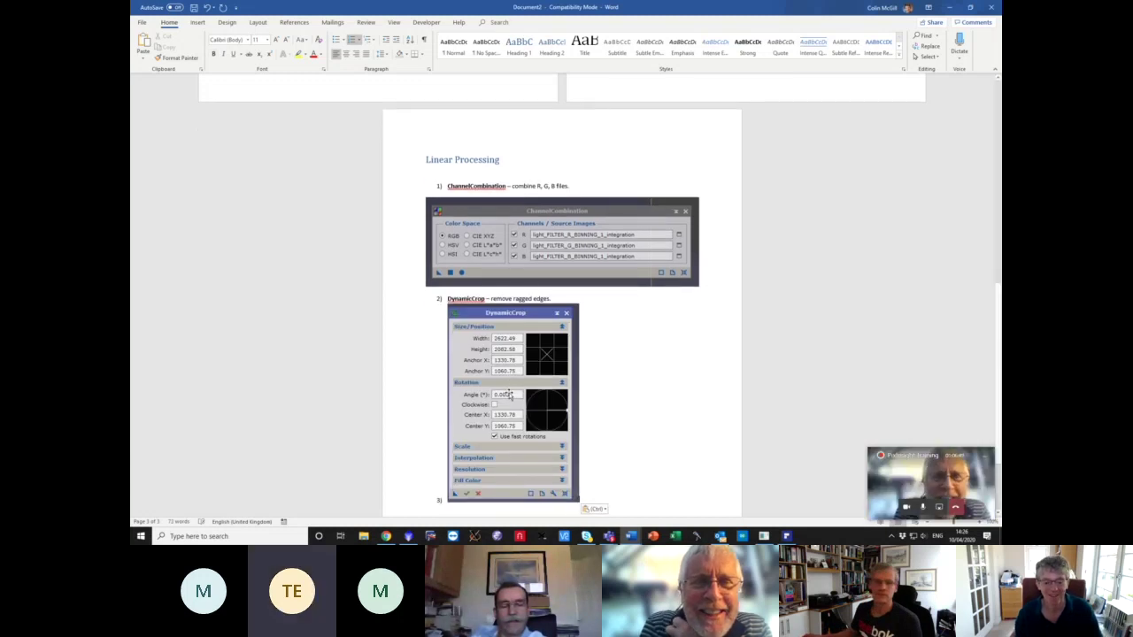
- Try to insert an unnumbered blank line between list item 2 and the DynamicCrop picture
left_click(434, 391)
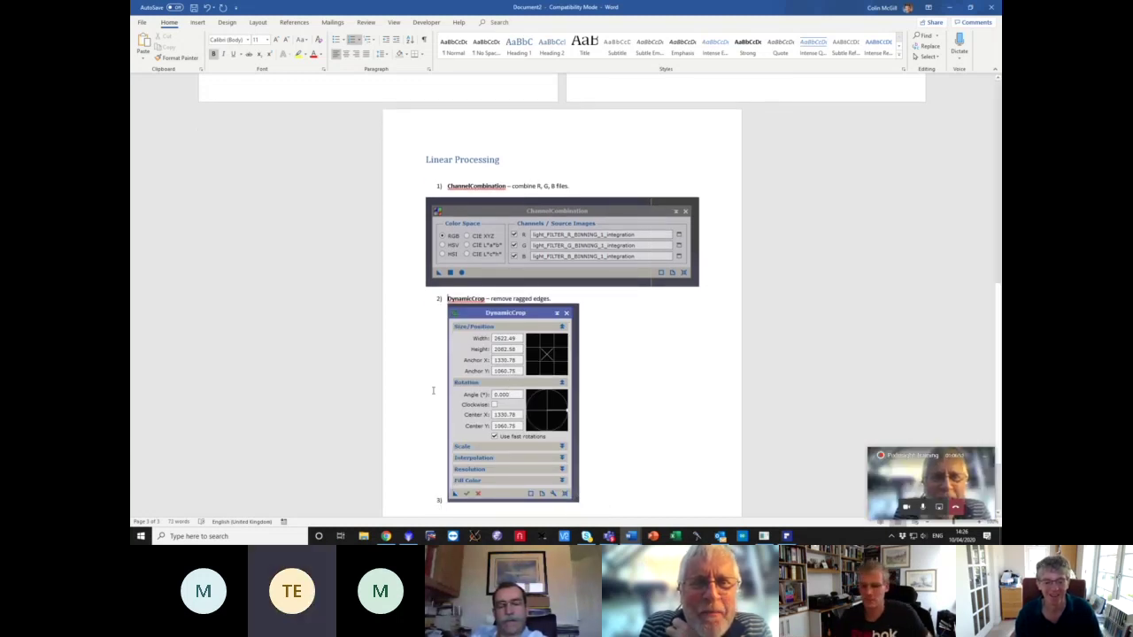
key("Return")
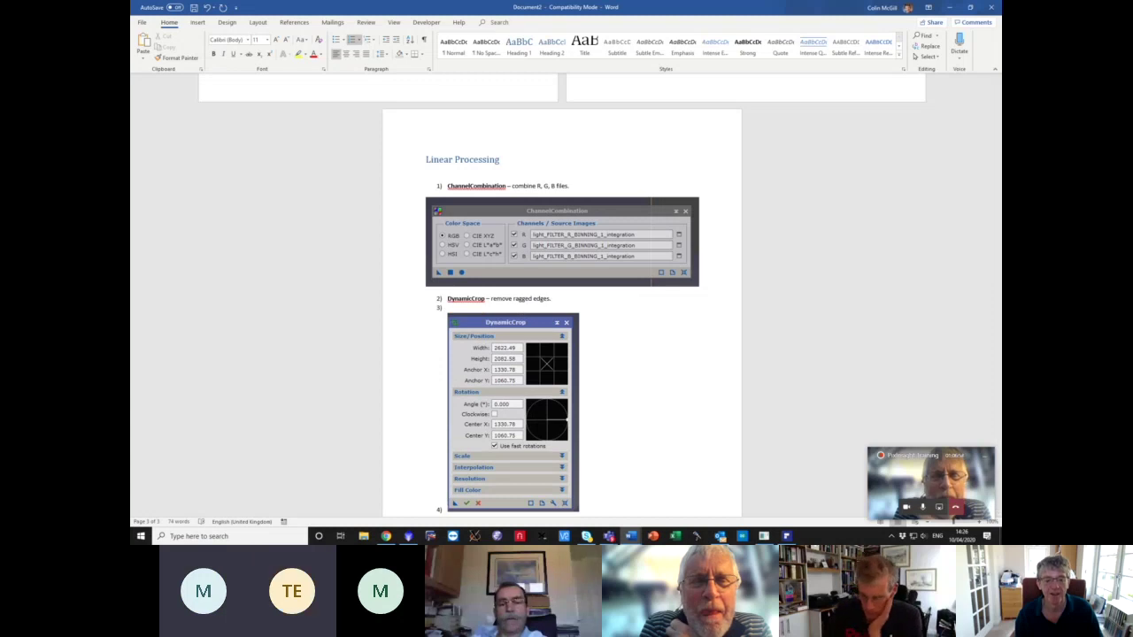
key("Return")
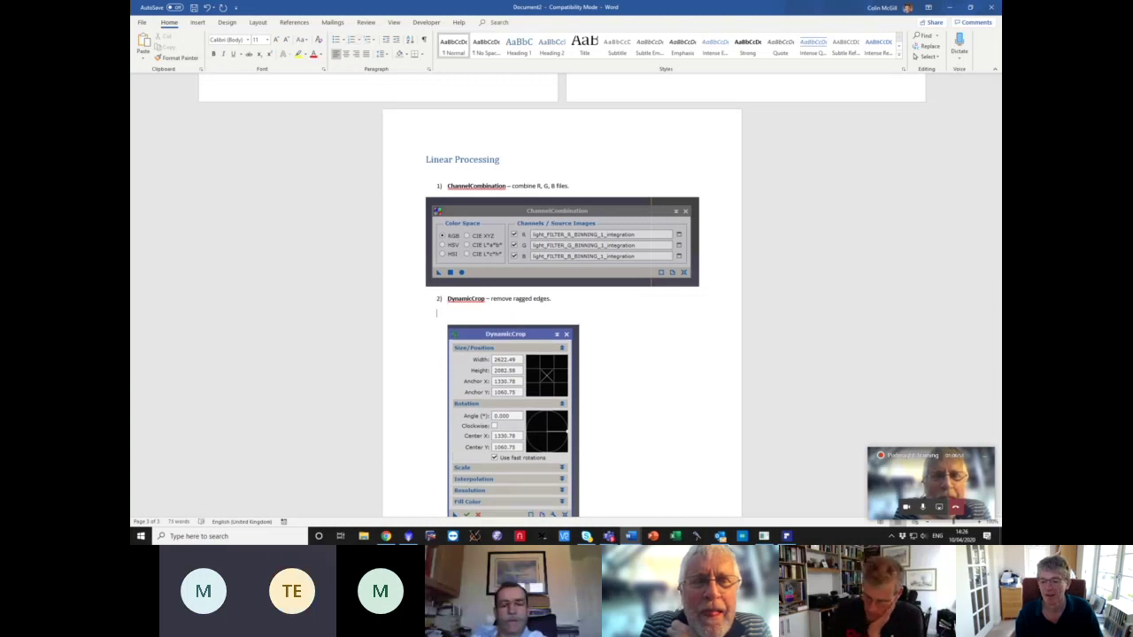
key("BackSpace")
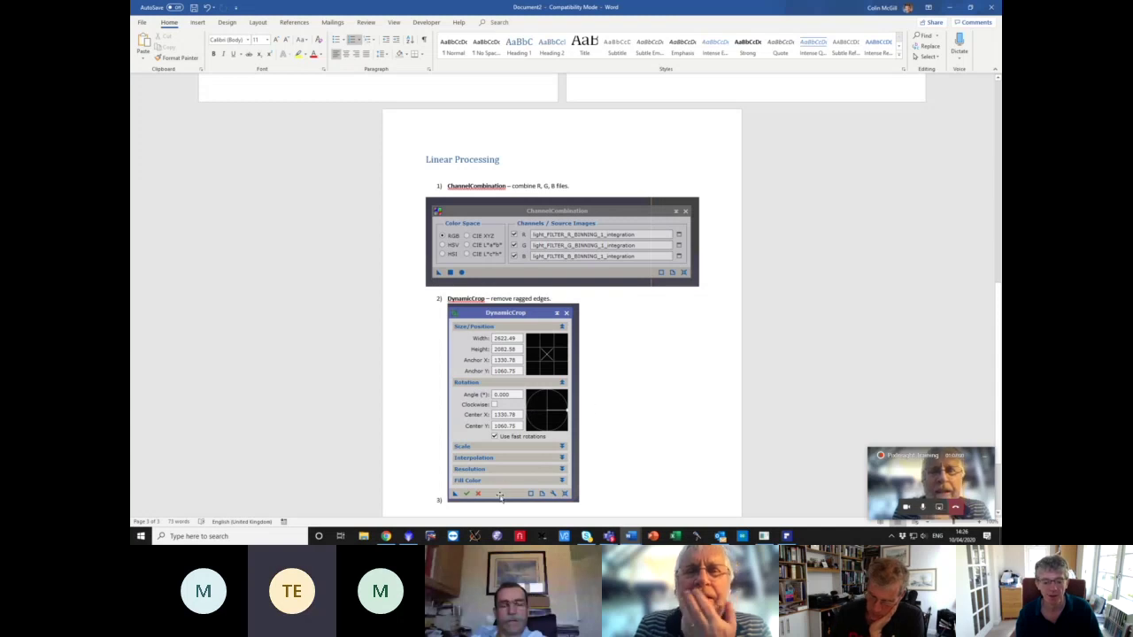
left_click(546, 431)
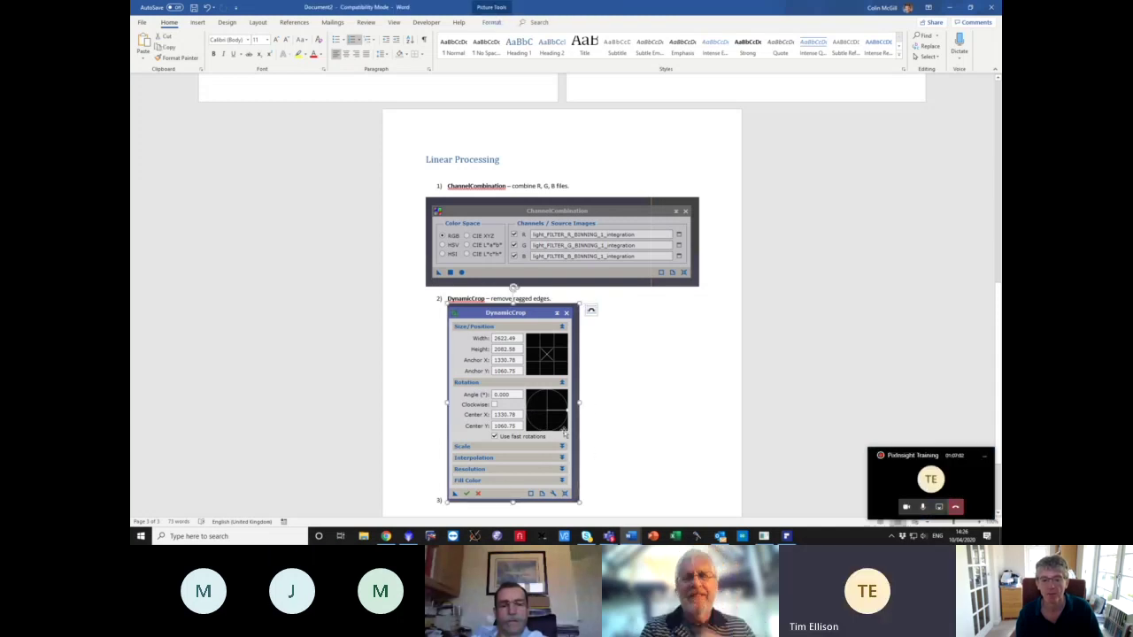
right_click(549, 393)
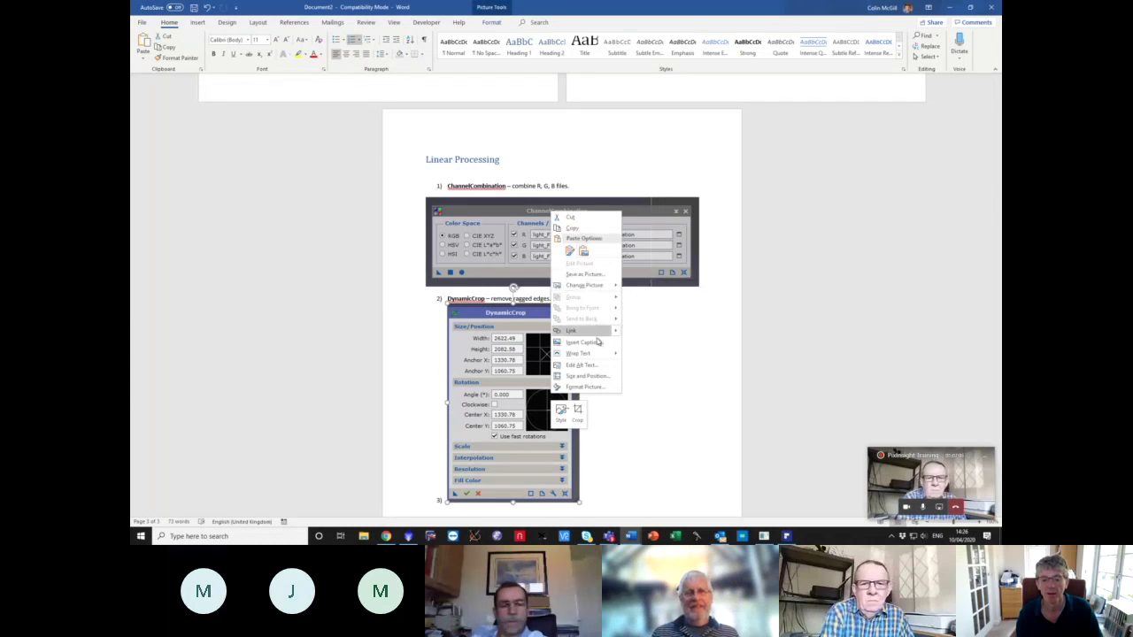
mouse_move(599, 355)
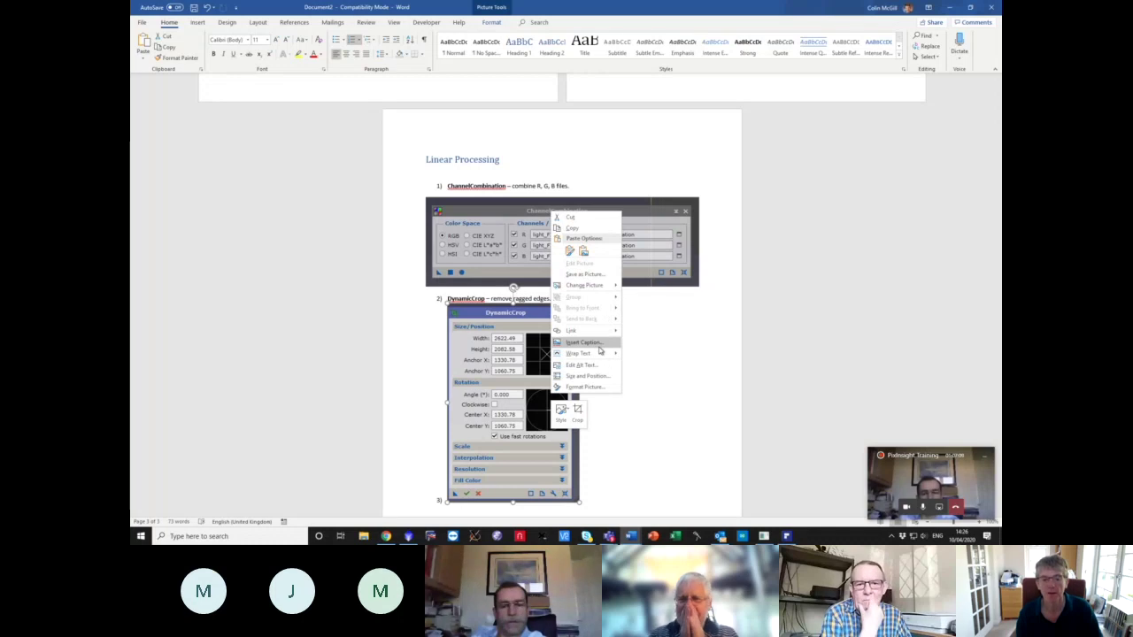
key("Escape")
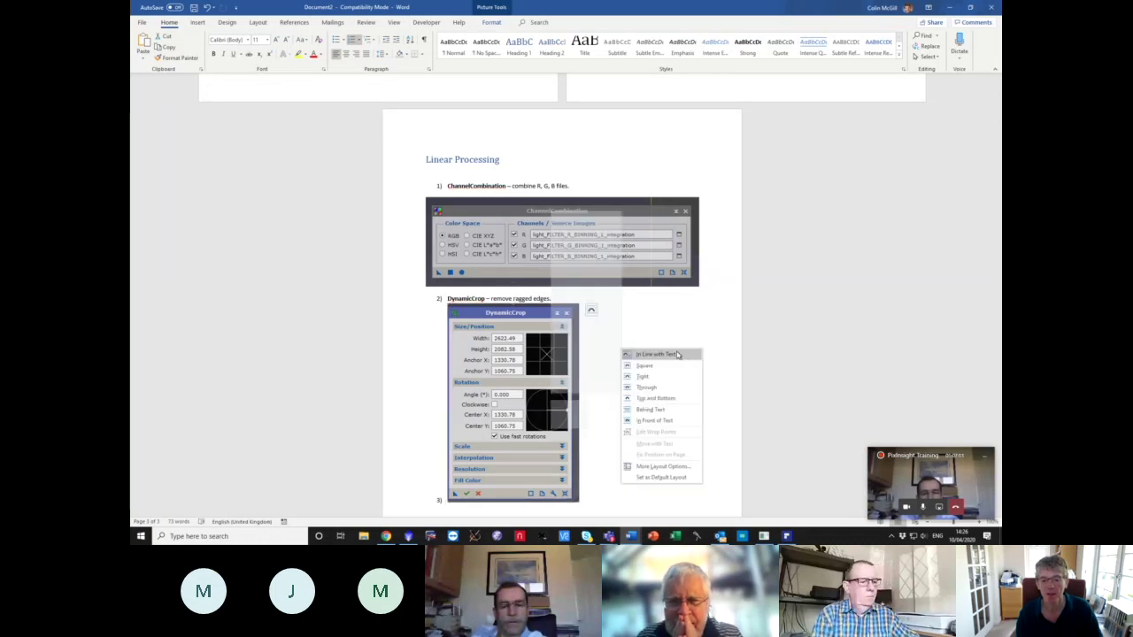
left_click(660, 381)
- Remove the list number 3 from the DynamicCrop picture's line and select the picture
key("Return")
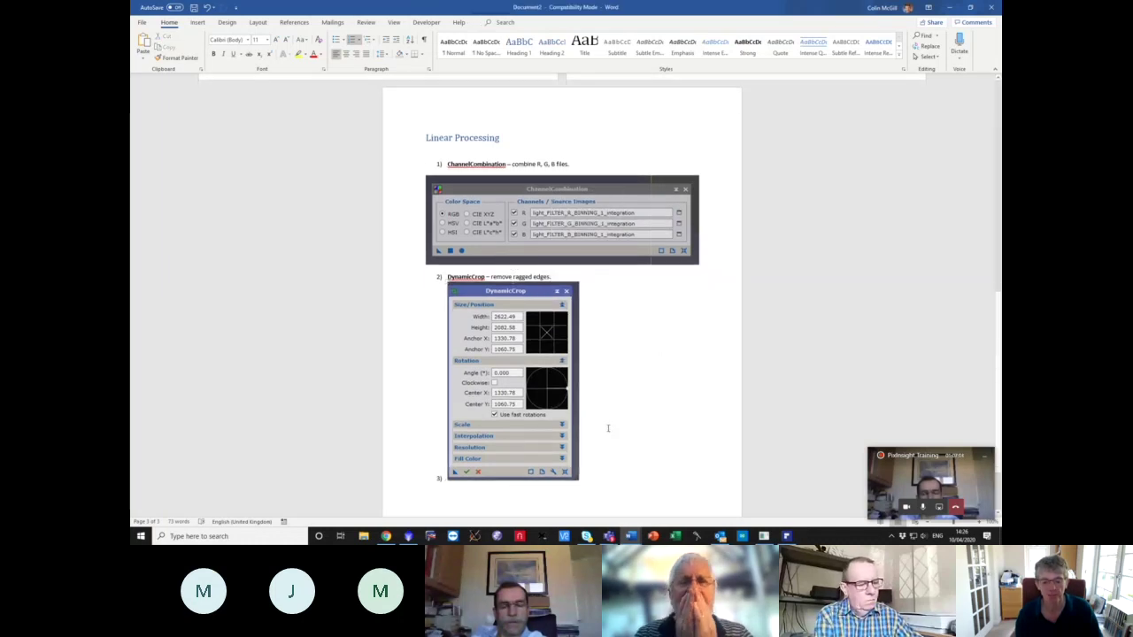
key("BackSpace")
key("BackSpace")
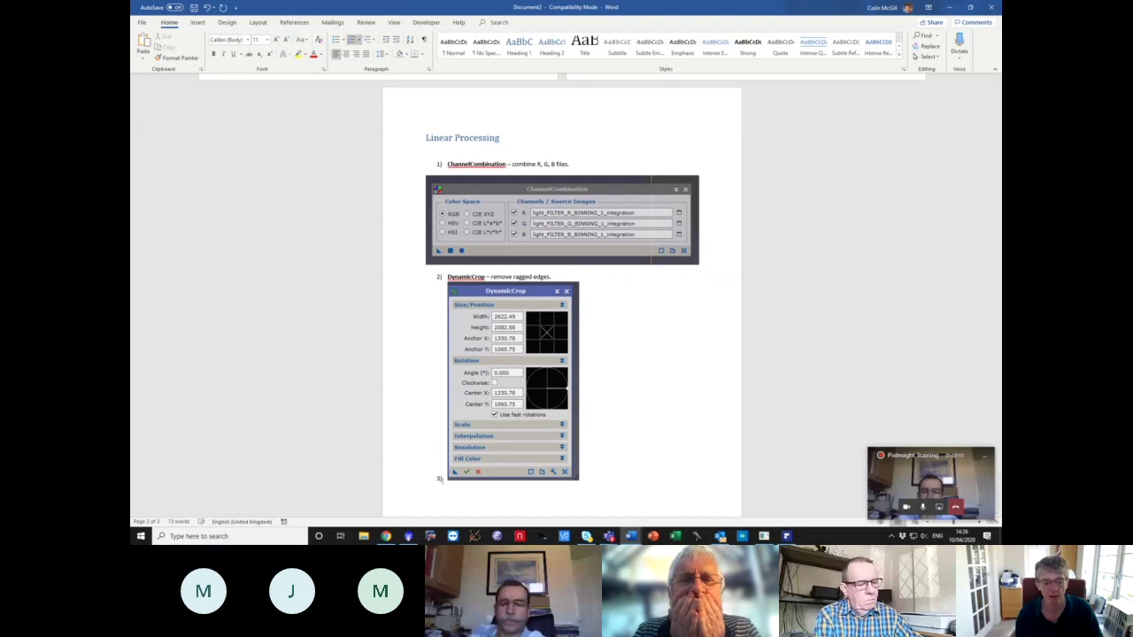
key("BackSpace")
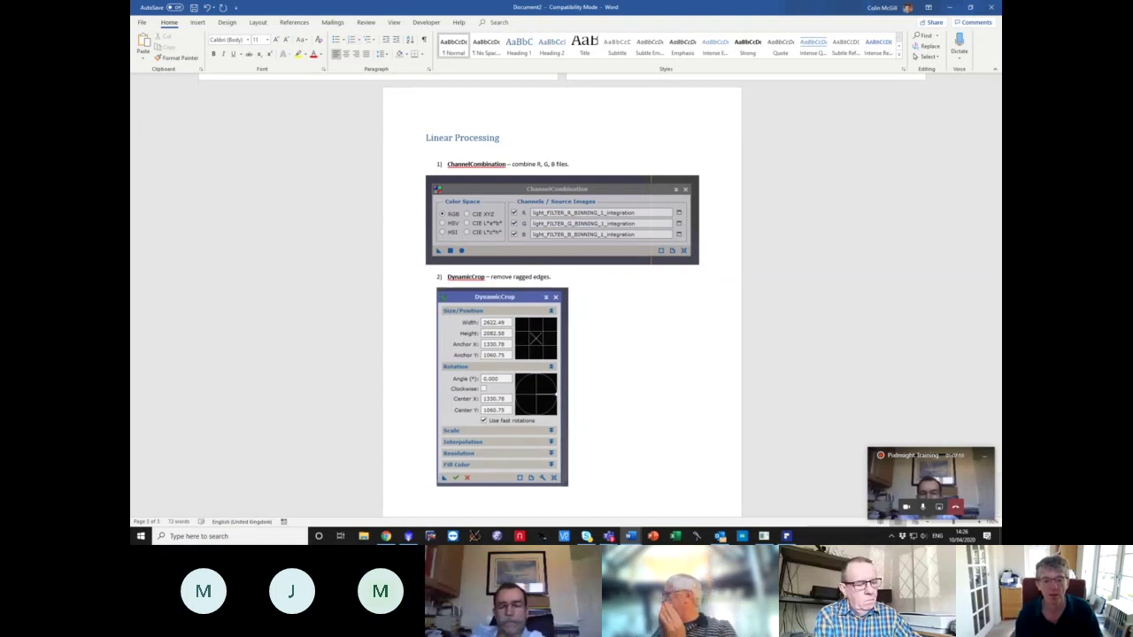
key("Return")
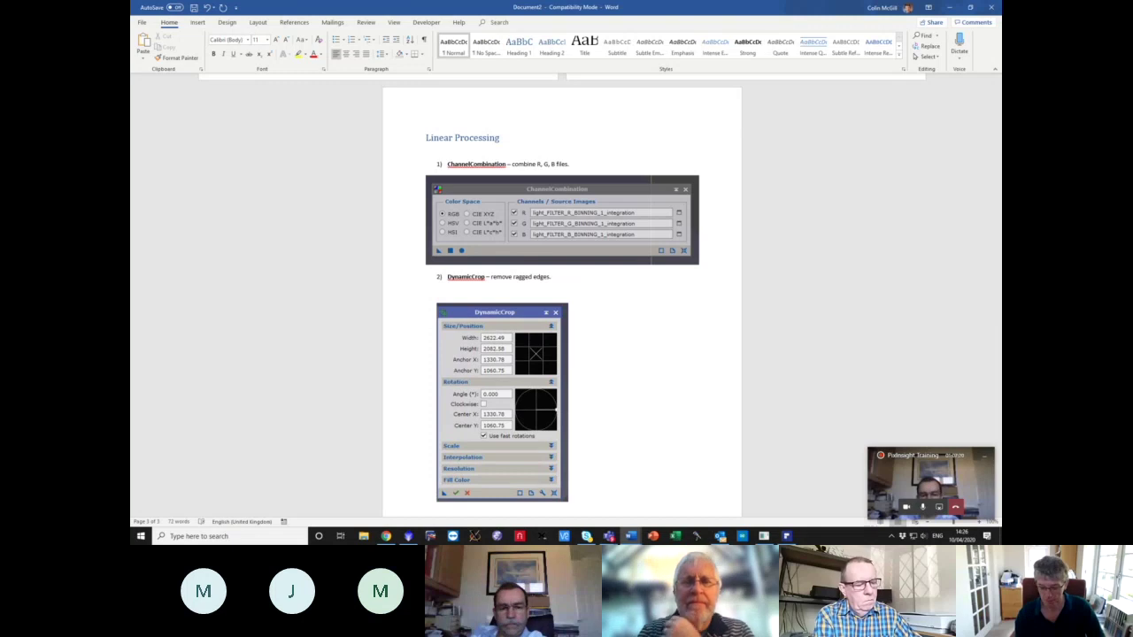
key("BackSpace")
key("shift+Right")
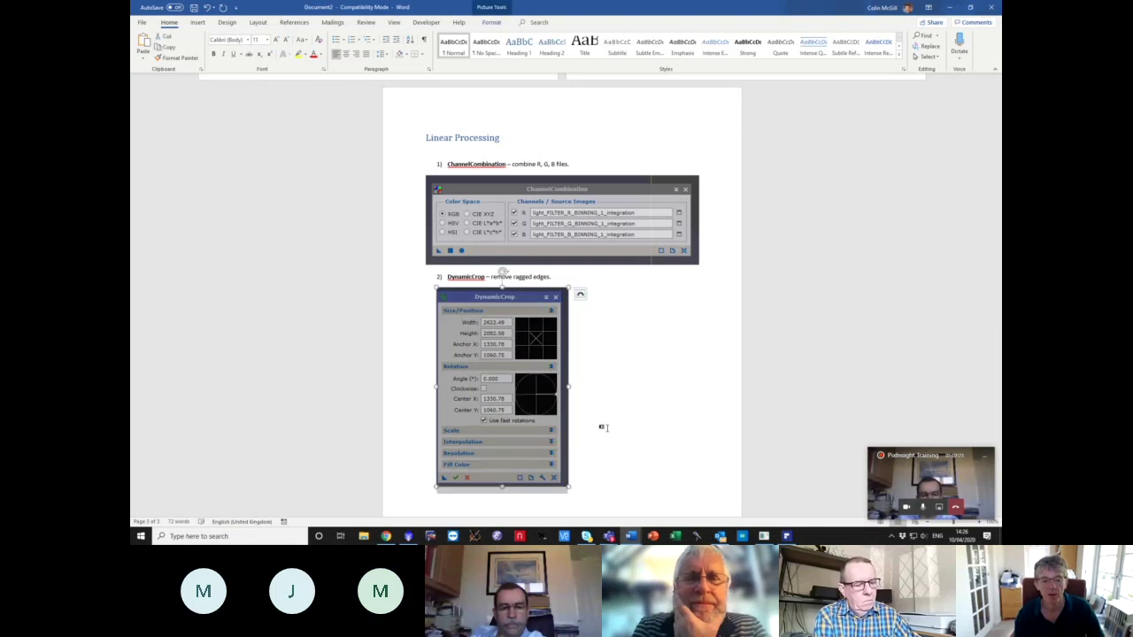
- Start a new unnumbered line directly beneath the DynamicCrop picture in the Linear Processing notes
scroll(603, 427, "up", 5)
scroll(826, 39, "down", 10)
scroll(859, 316, "down", 3)
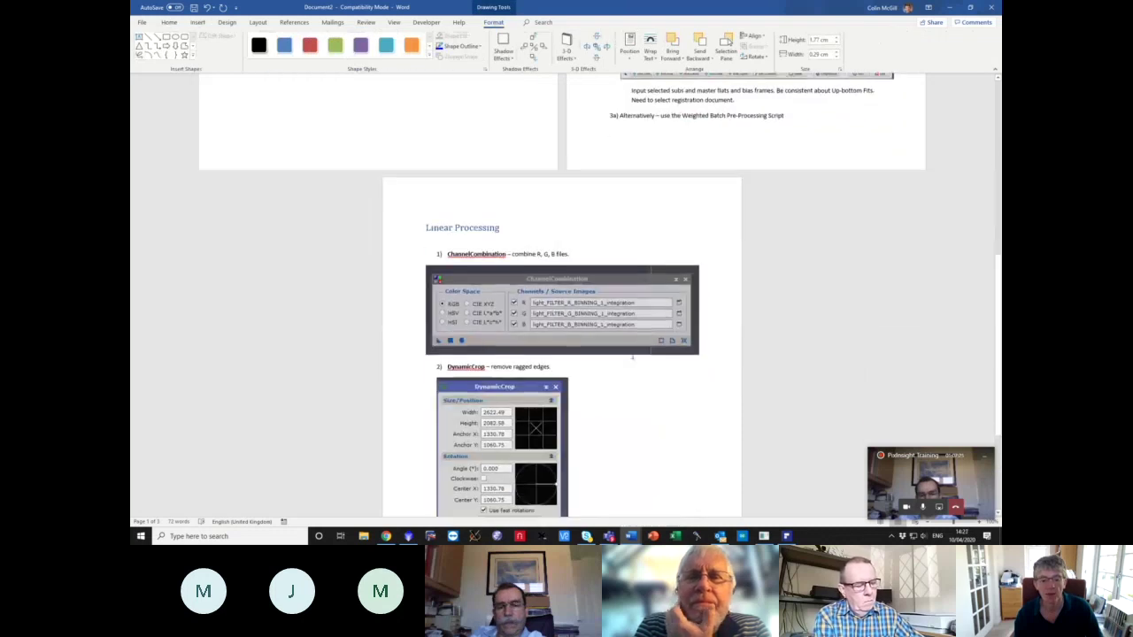
scroll(664, 404, "down", 1)
left_click(490, 367)
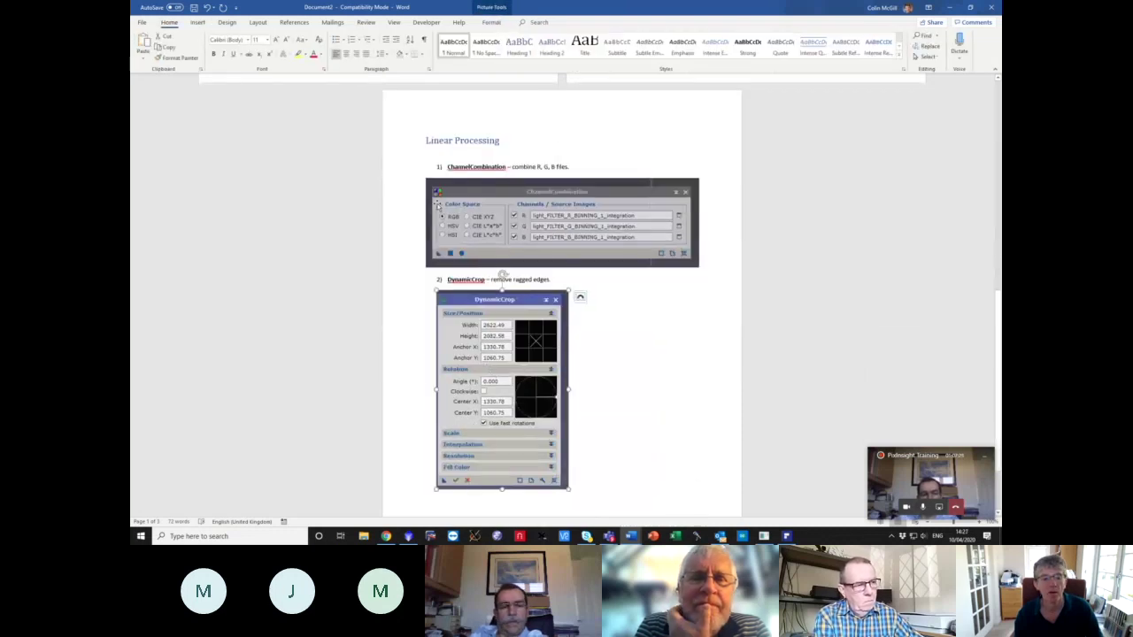
scroll(417, 180, "up", 5)
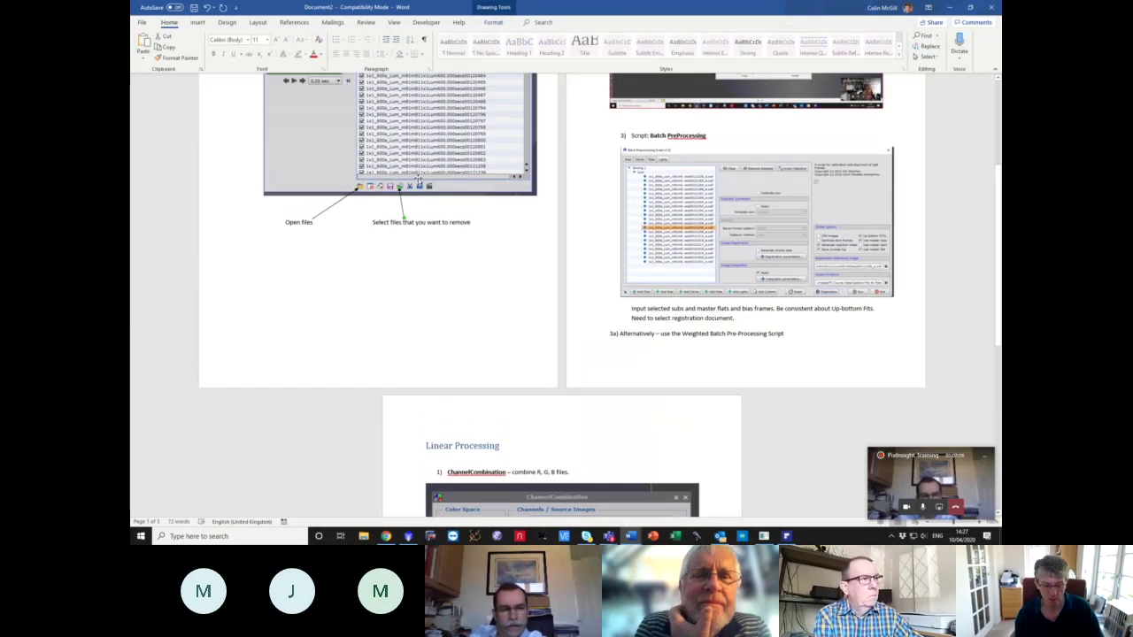
scroll(401, 202, "down", 6)
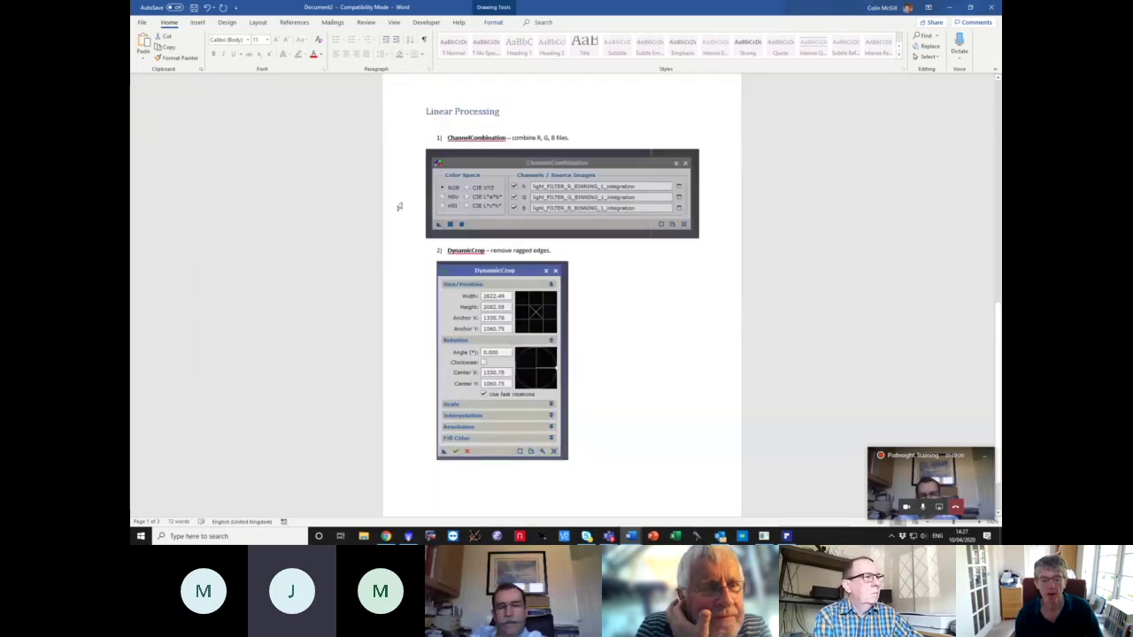
left_click(574, 401)
key("Return")
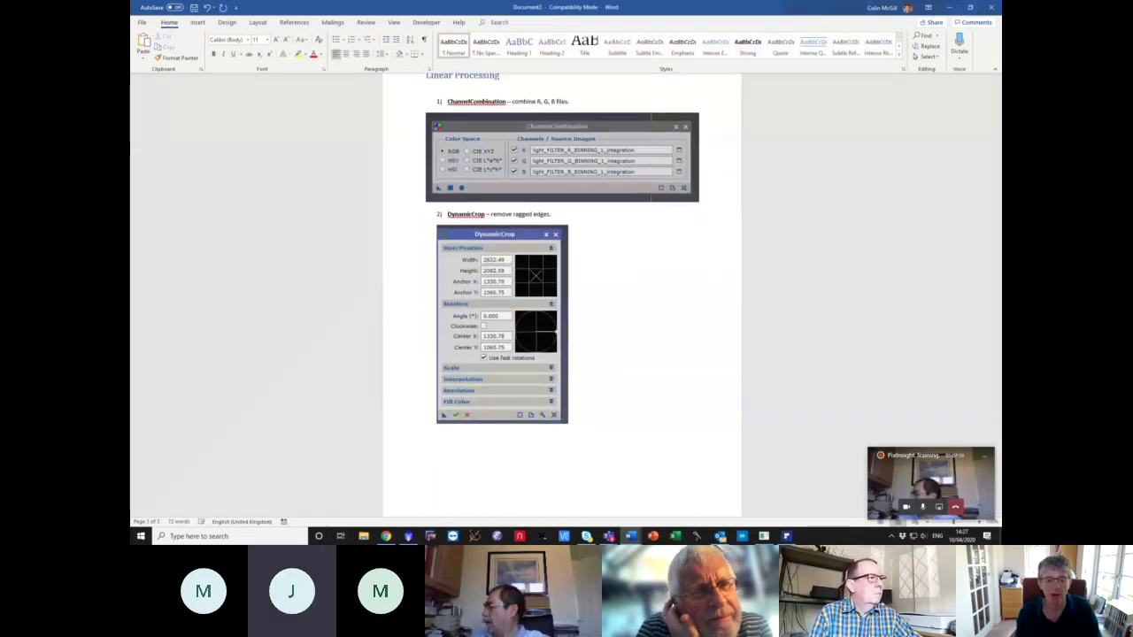
- Write the note 'Remember to drag "New Instance" onto desktop to make copy of selected parameters.' beneath the DynamicCrop picture
type("Remember")
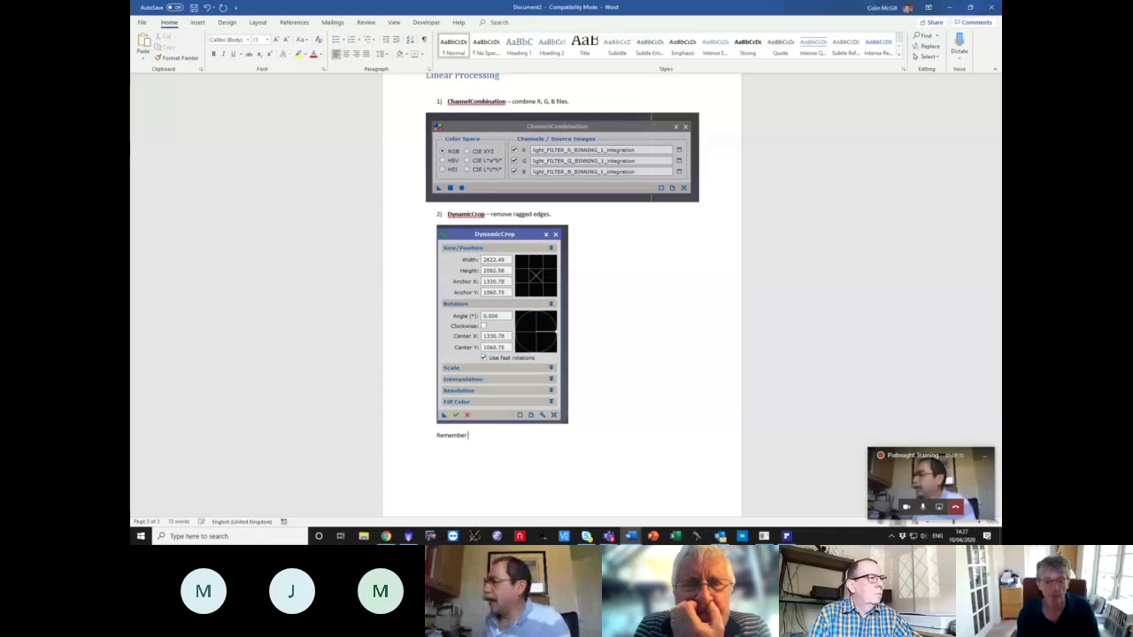
type(" to dra")
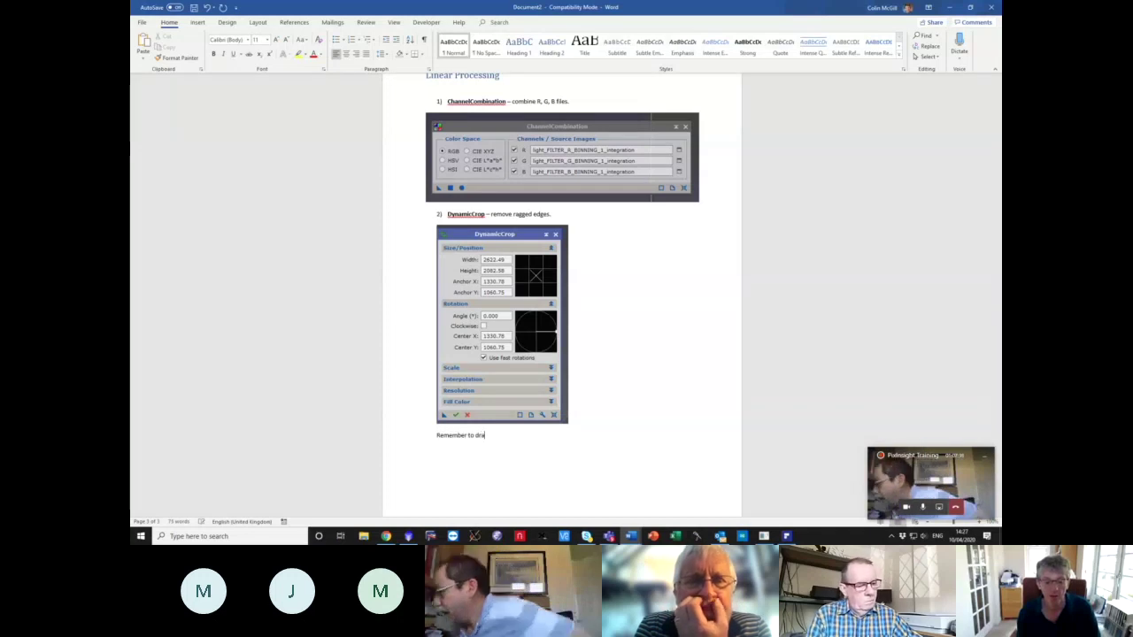
type("g new")
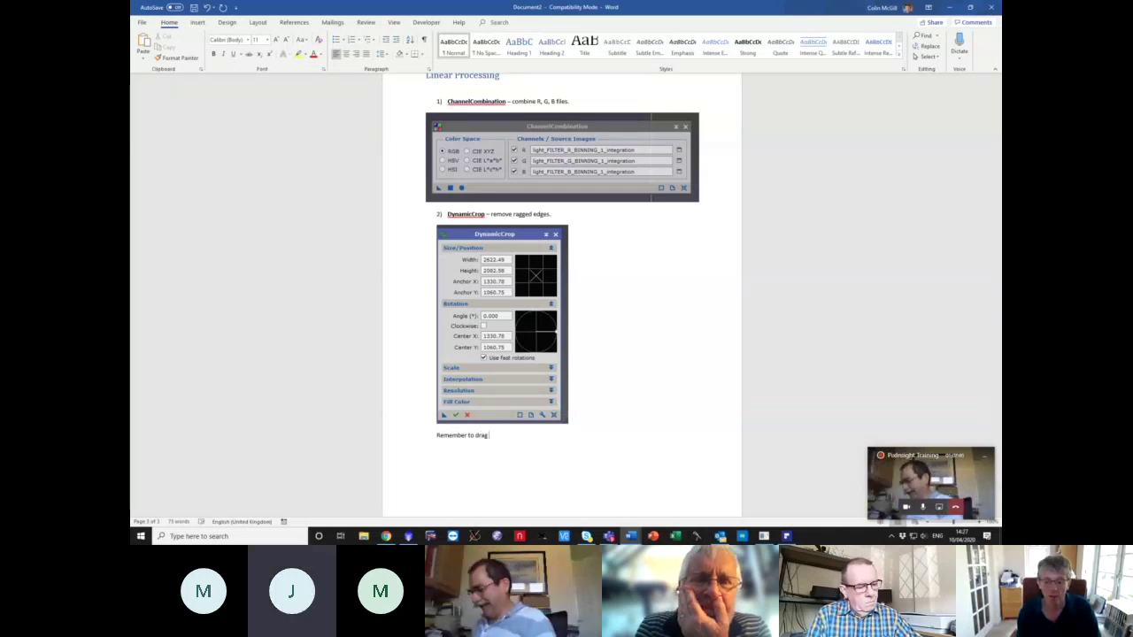
key("BackSpace")
key("BackSpace")
key("BackSpace")
type("\"New Insta")
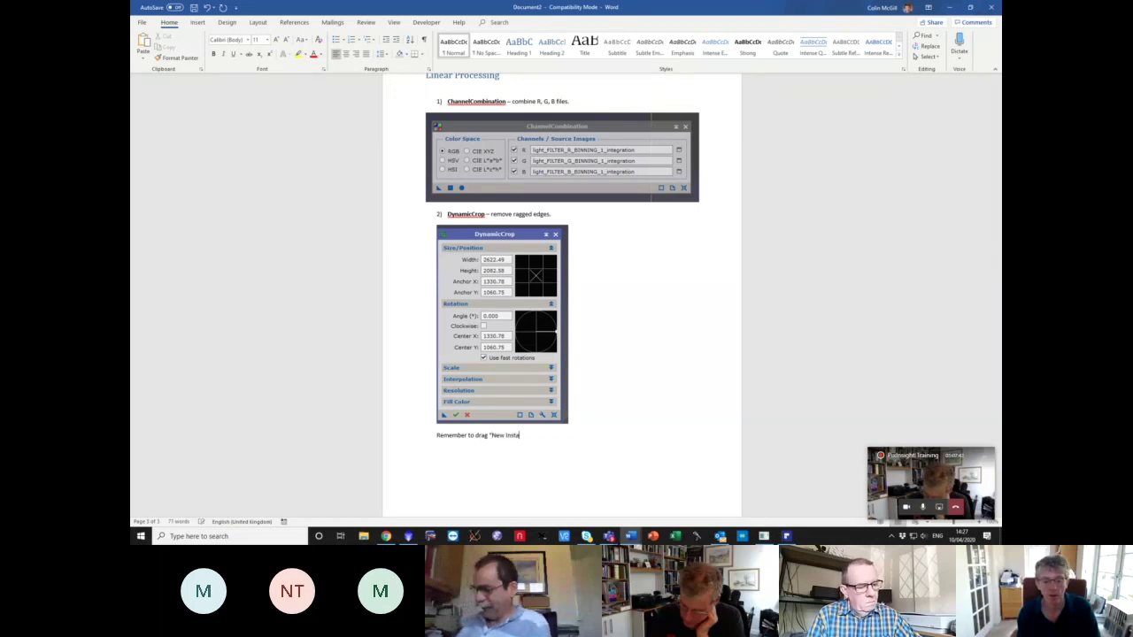
type("nce\" onto des")
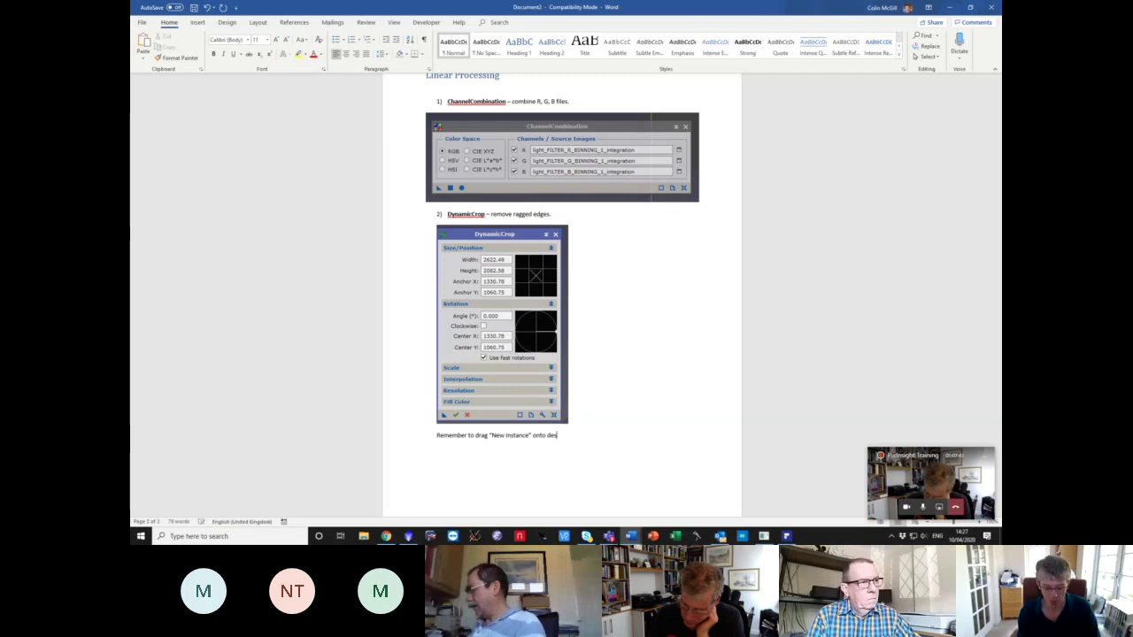
type("ktop to make cop")
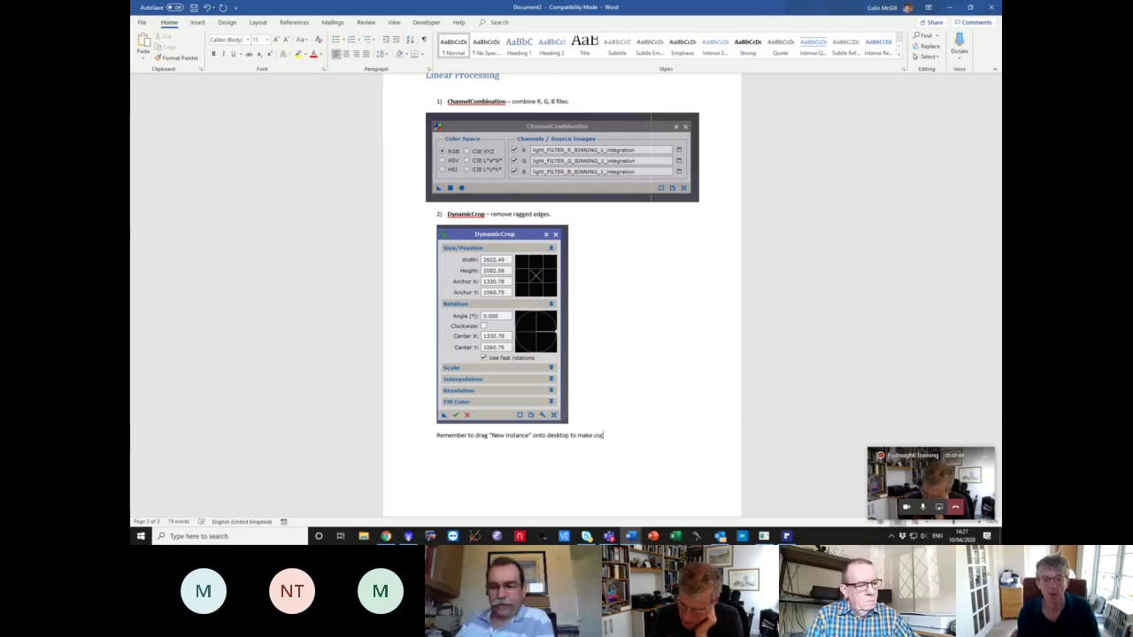
type("y of selected")
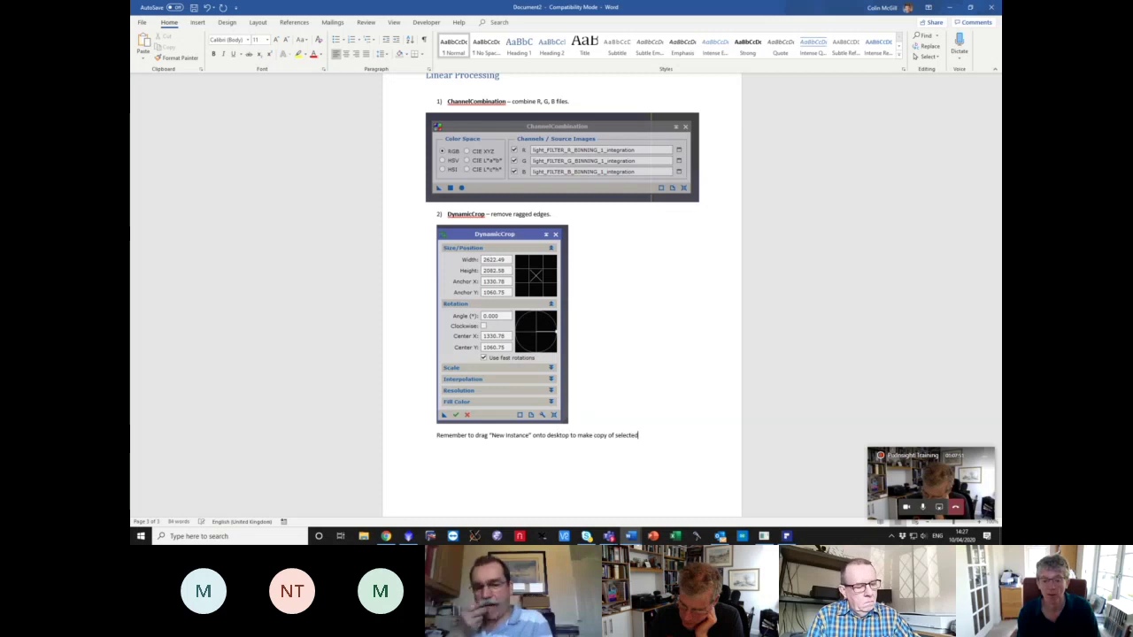
type(" parame")
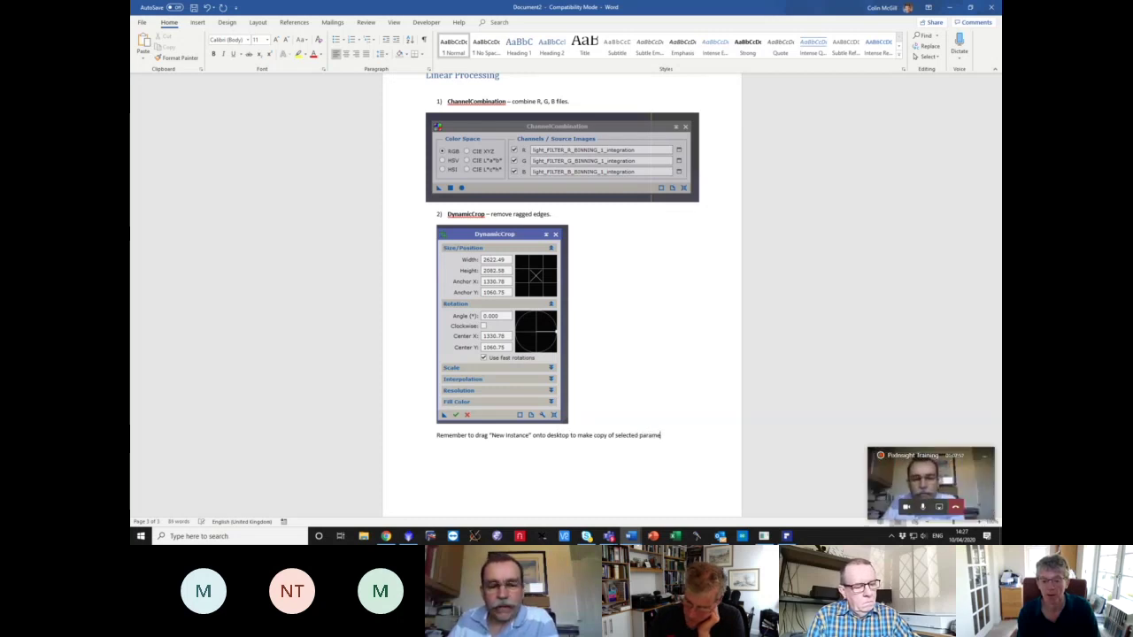
type("ters. Can t")
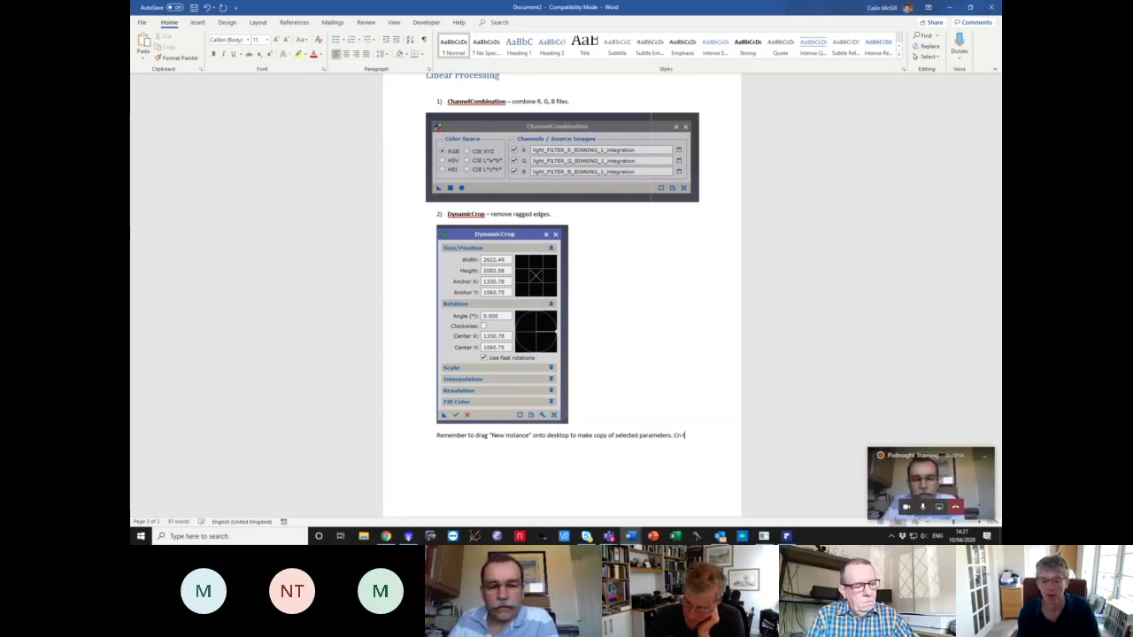
- Continue the note with 'Can then apply this to other frames (Luminance) to apply the same crop to those too.'
type("hen")
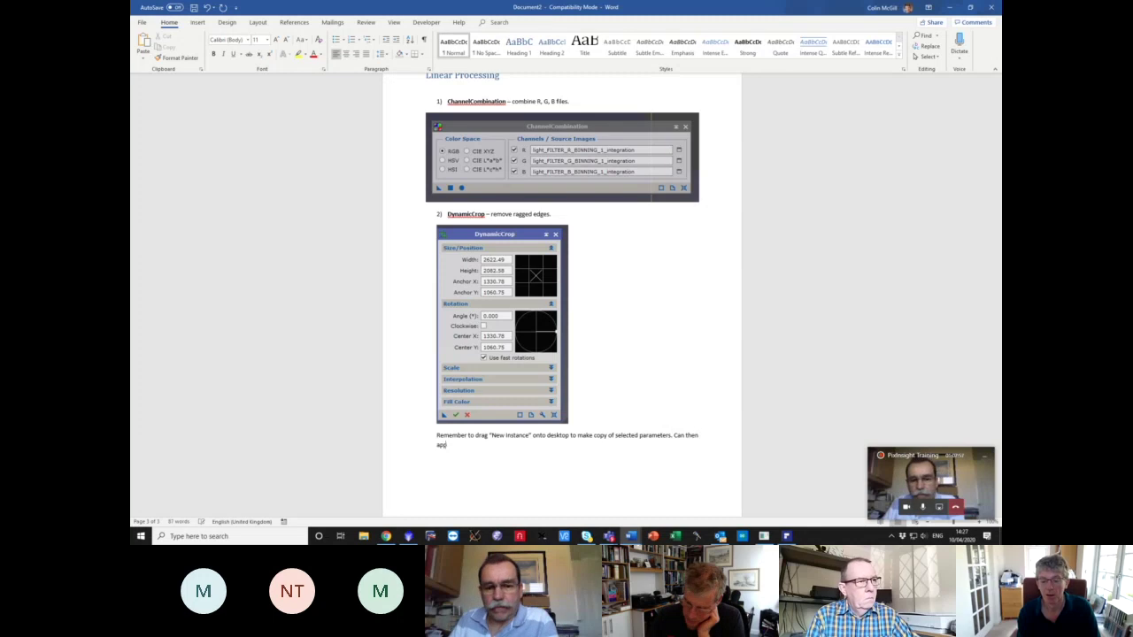
type(" apply this to other ")
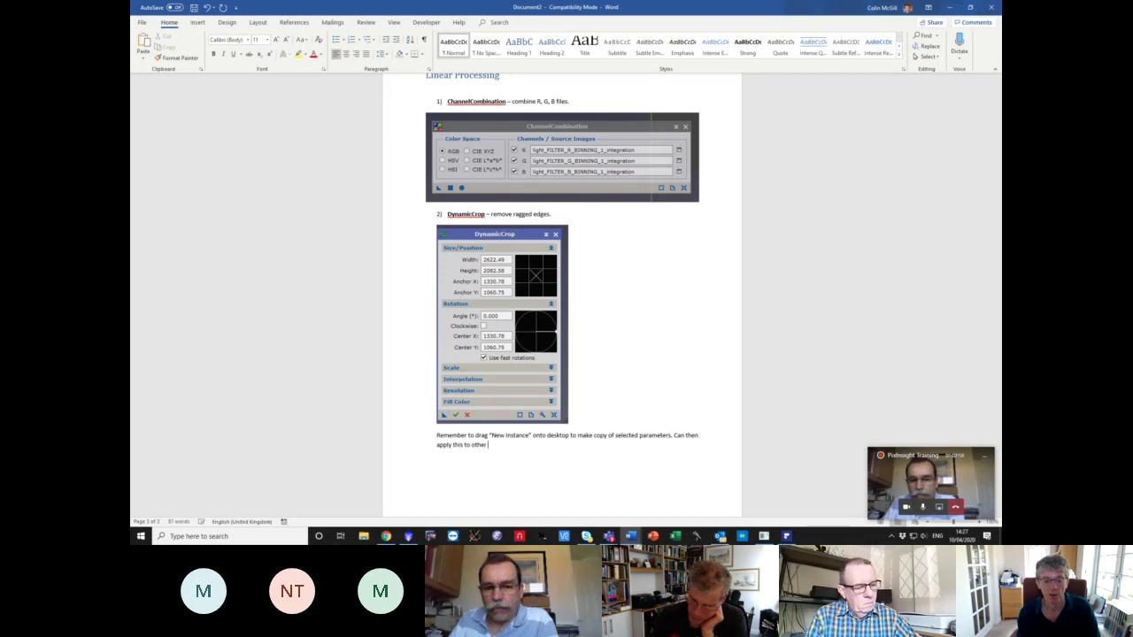
type("frames")
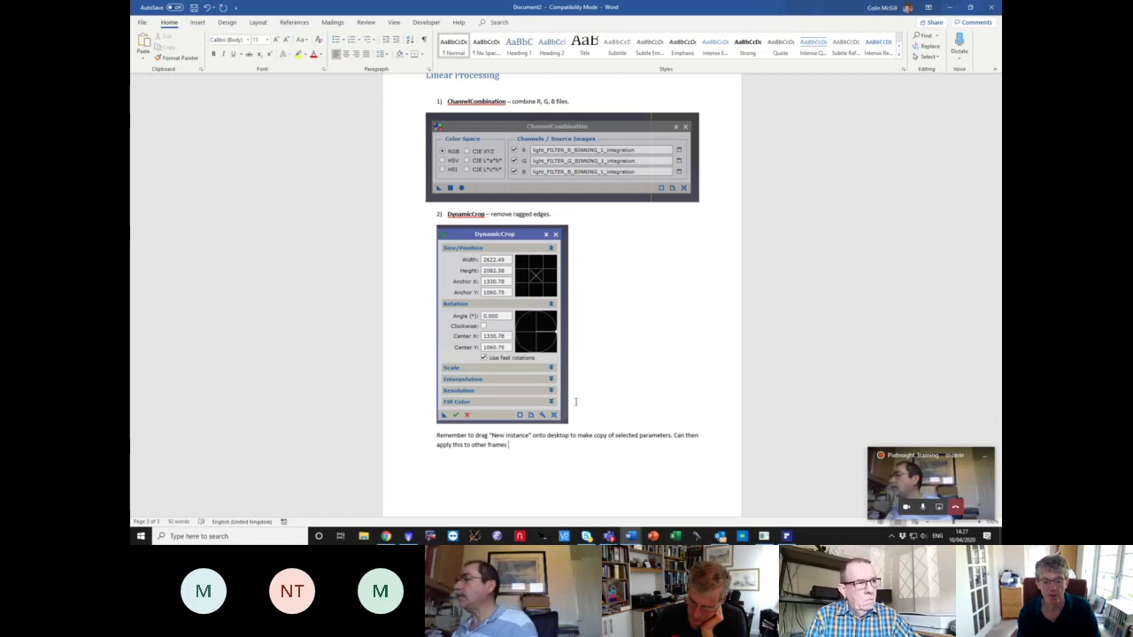
type(" (Lun")
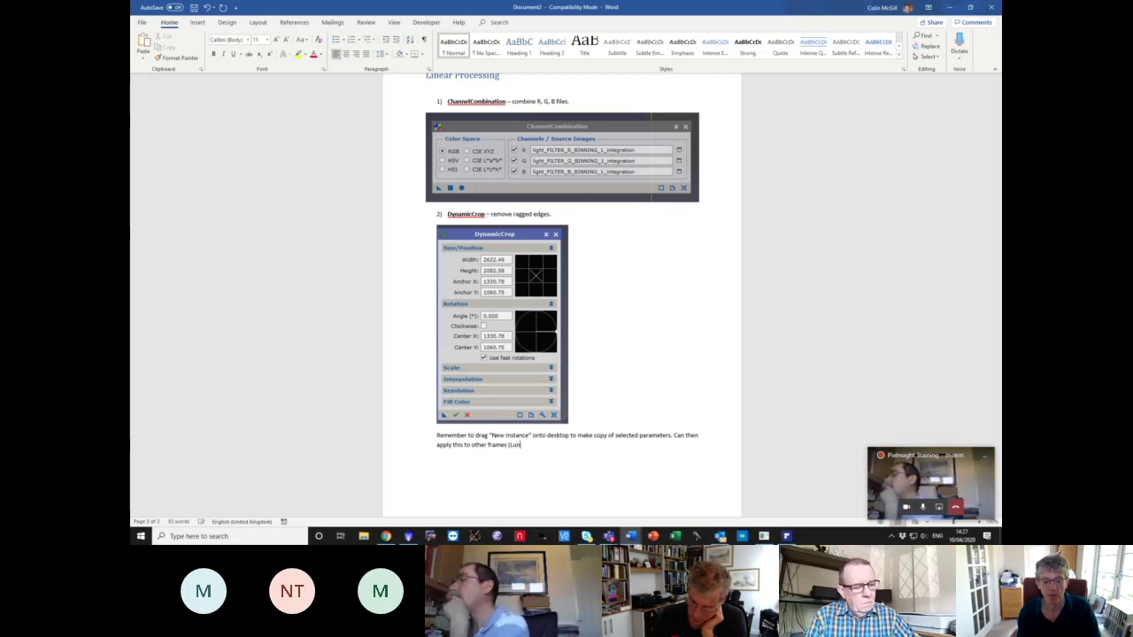
key("BackSpace")
type("mina")
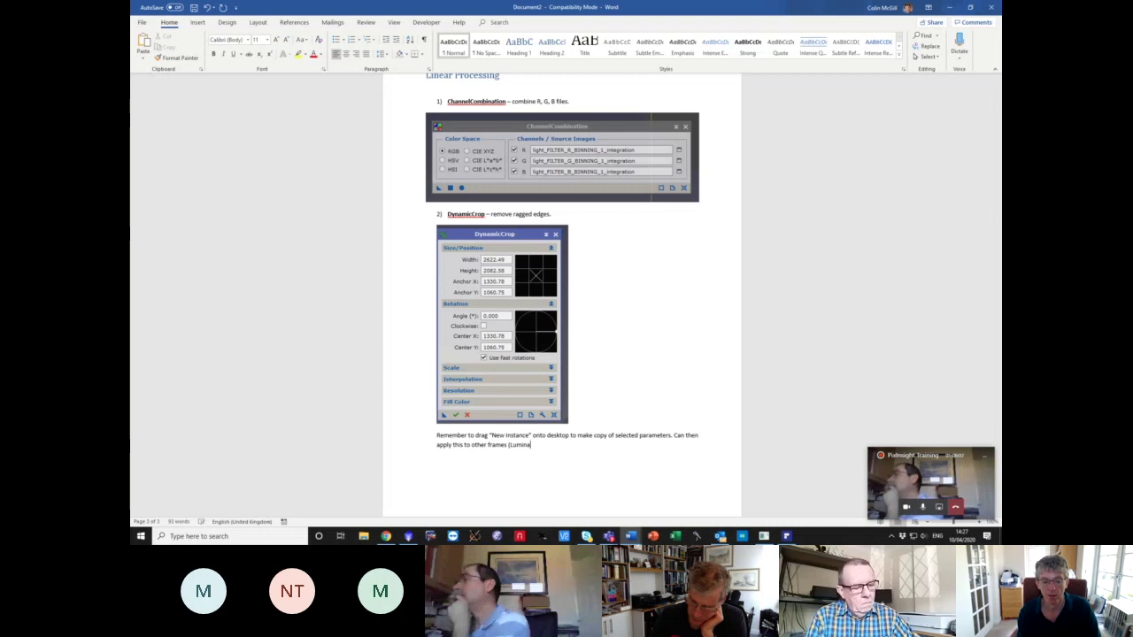
type("nce) to")
type(" make a")
key("BackSpace")
key("BackSpace")
key("BackSpace")
key("BackSpace")
key("BackSpace")
type("apply the same pr")
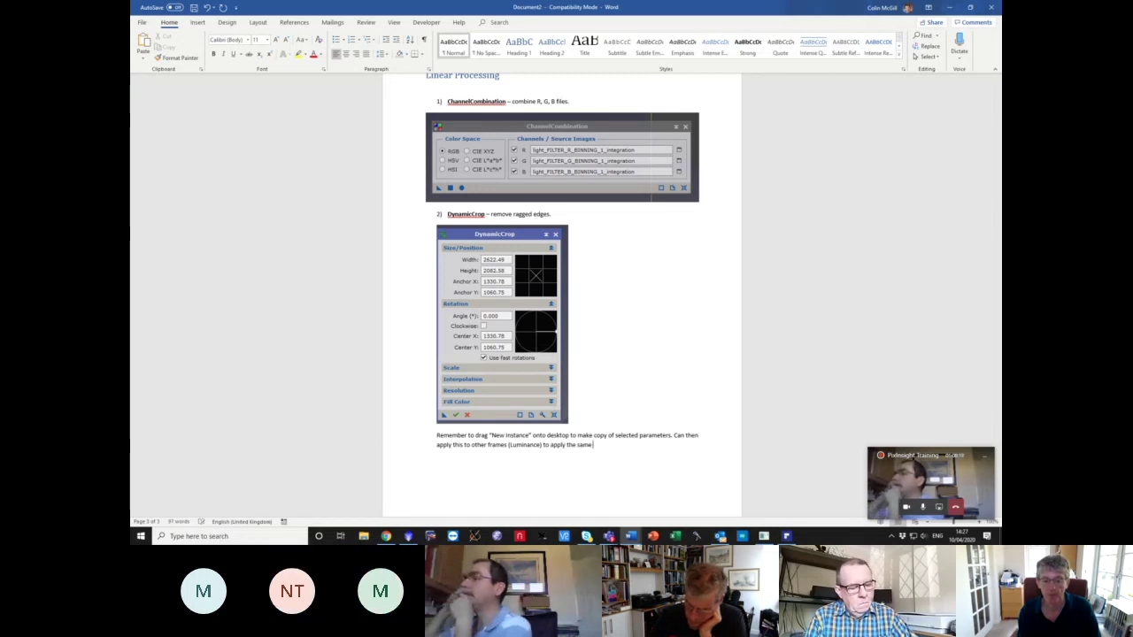
key("BackSpace")
key("BackSpace")
type("crop")
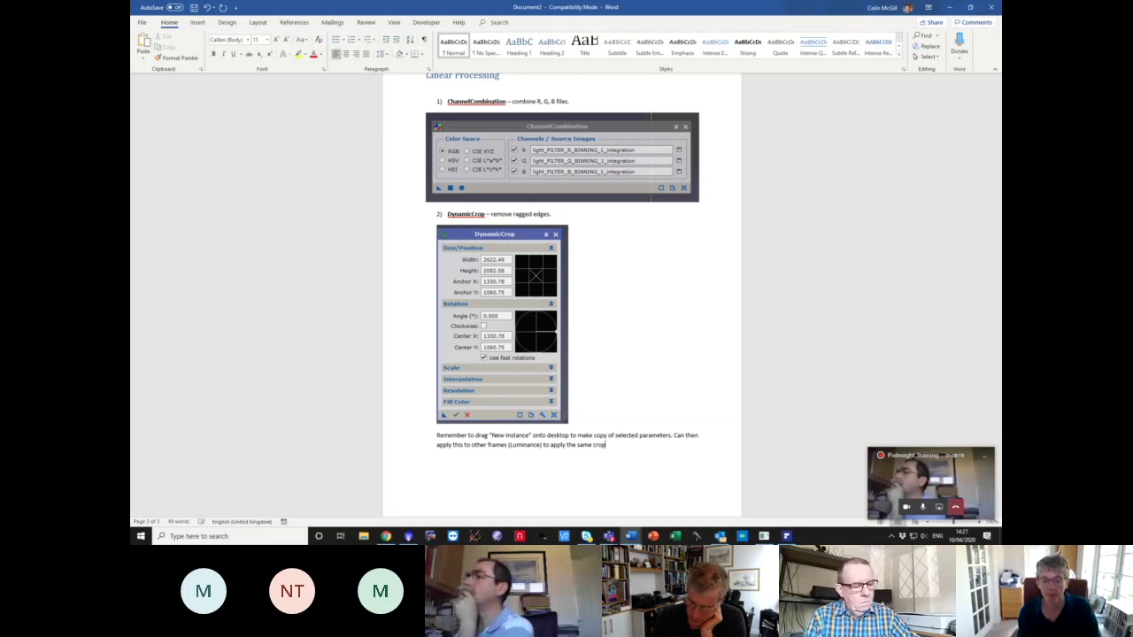
type(" to those too.")
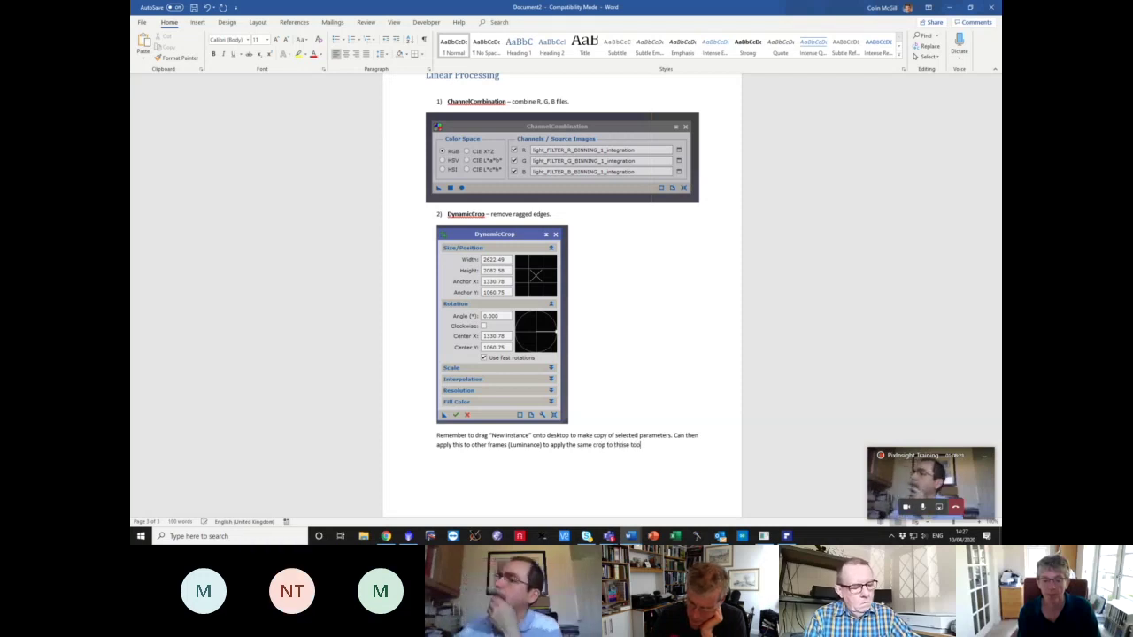
- Insert a page break on a new line after the DynamicCrop note
type("#")
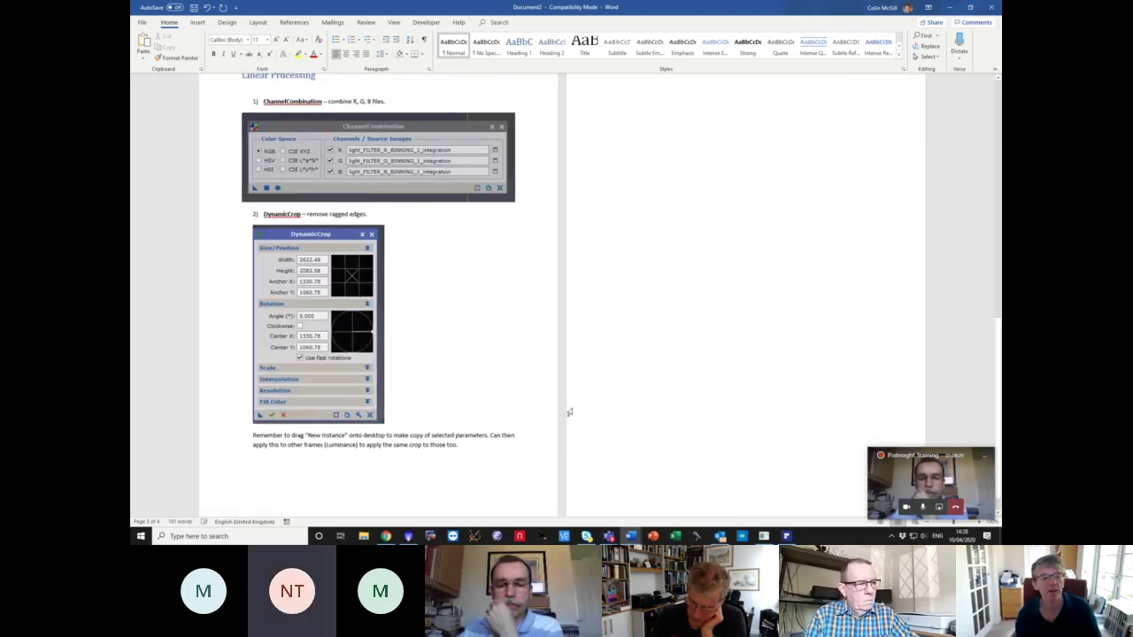
left_click(202, 23)
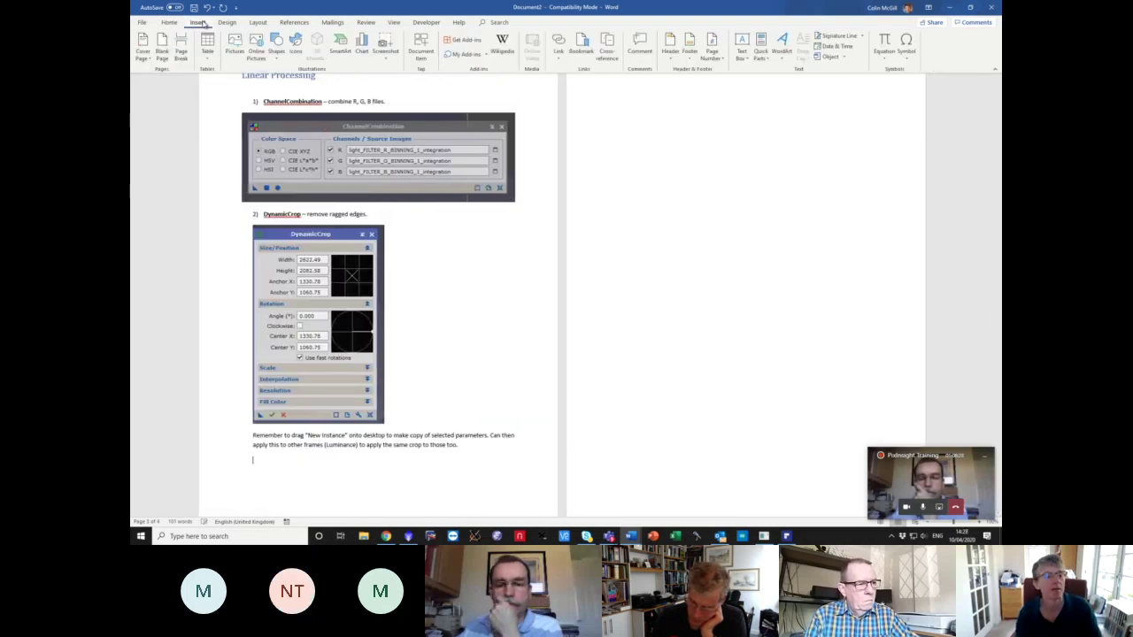
left_click(180, 44)
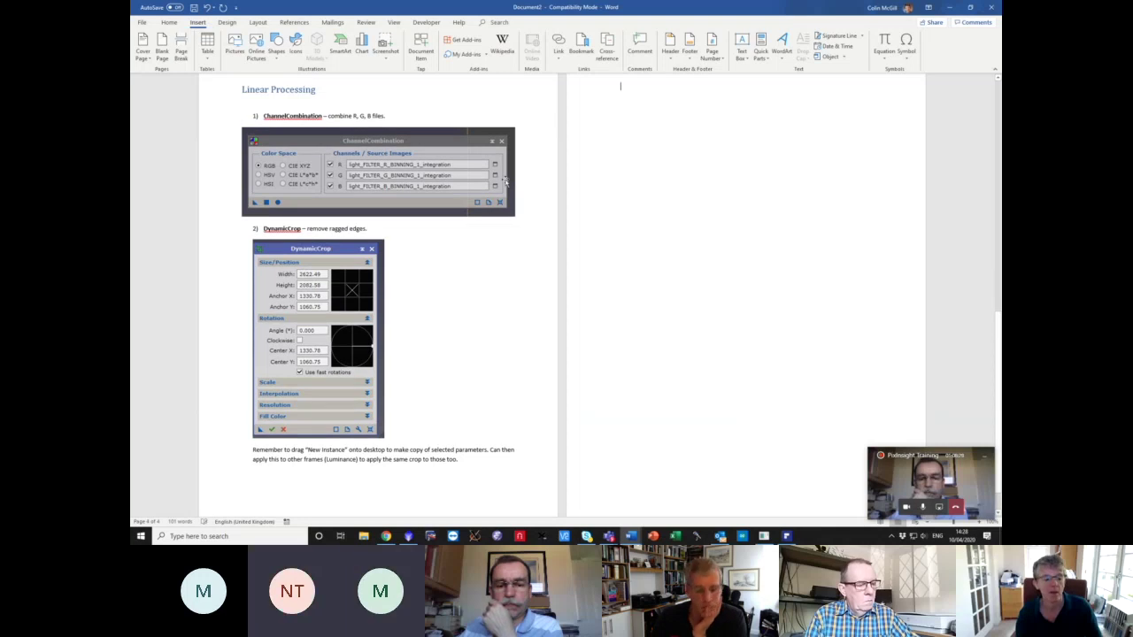
scroll(407, 159, "down", 1)
scroll(354, 141, "up", 1)
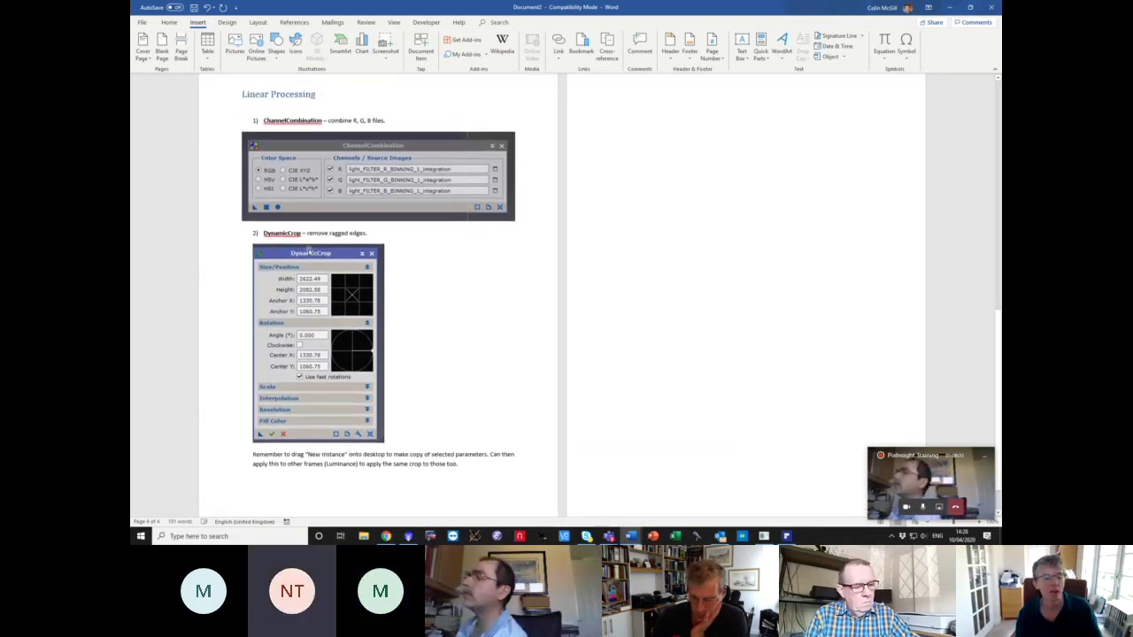
scroll(653, 194, "up", 2)
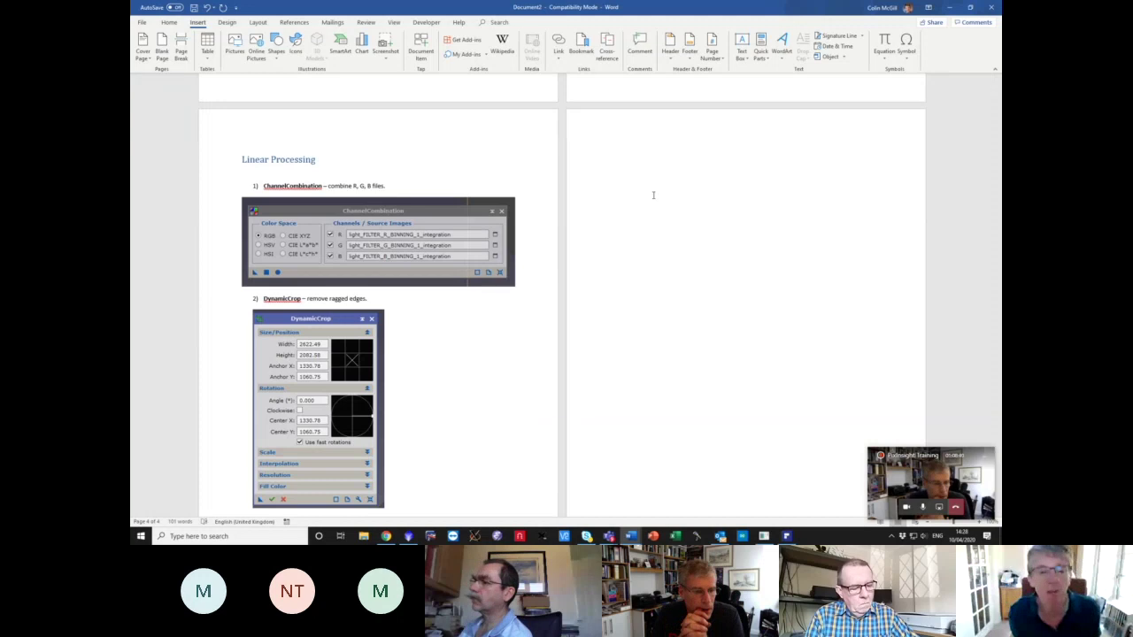
scroll(654, 195, "down", 2)
scroll(655, 200, "up", 1)
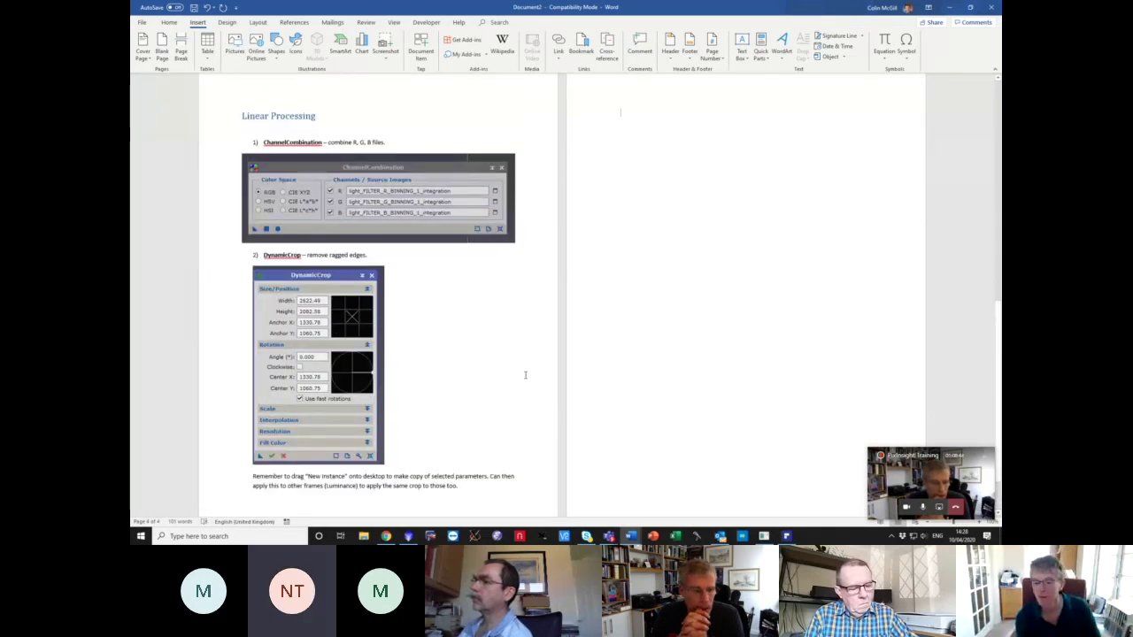
- Switch to PixInsight, close the DynamicCrop dialog and close the cropped screenshot Image33 without saving it
mouse_move(628, 537)
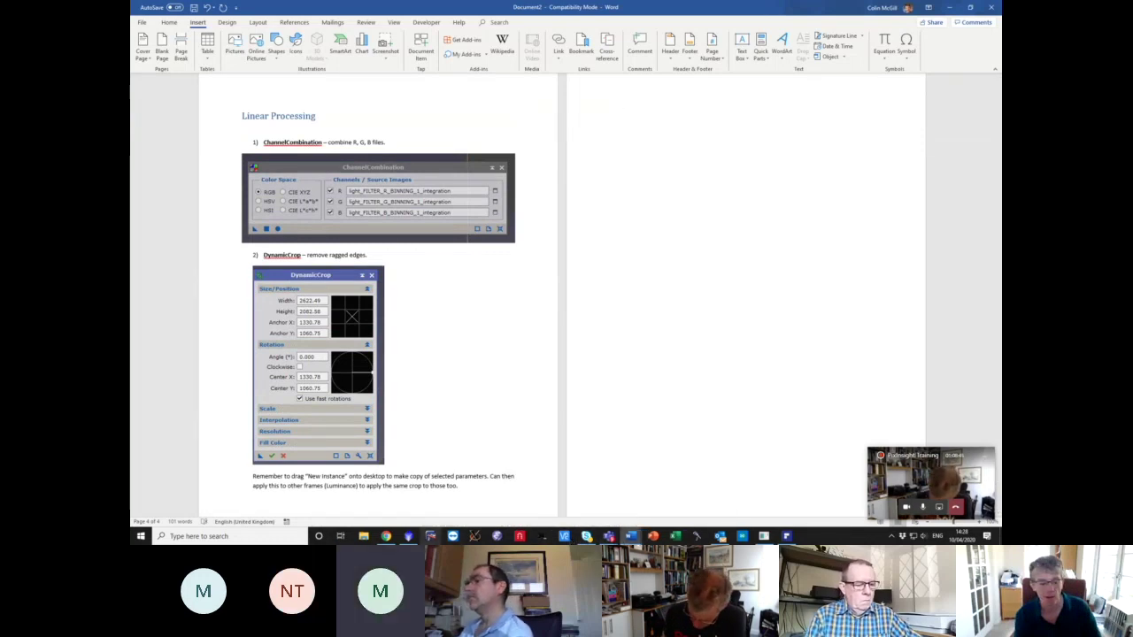
left_click(408, 535)
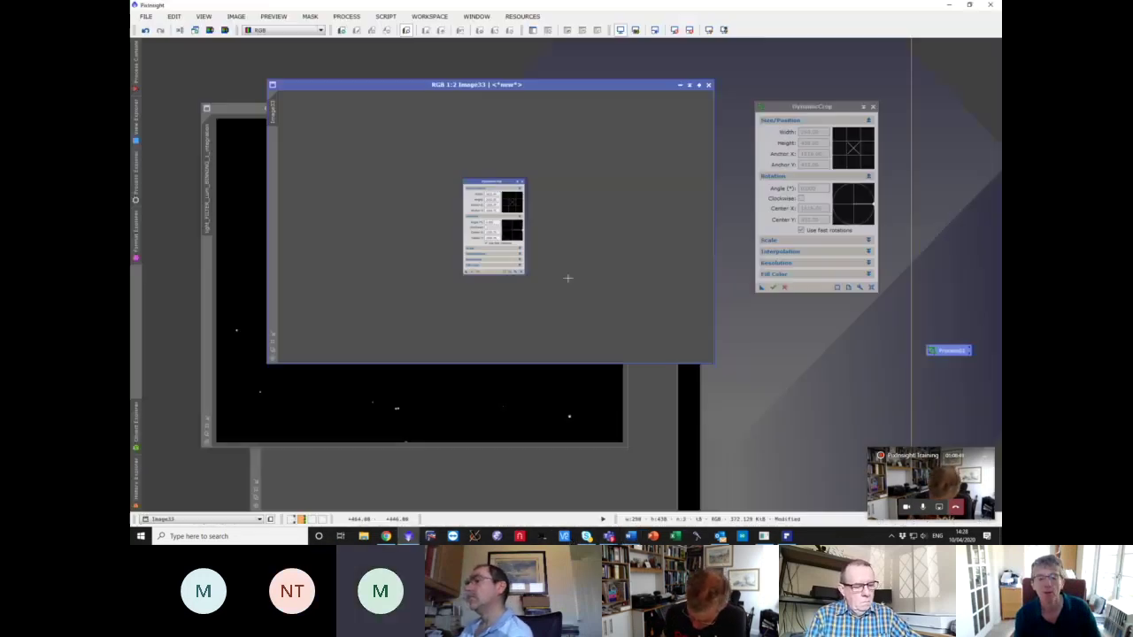
left_click(708, 84)
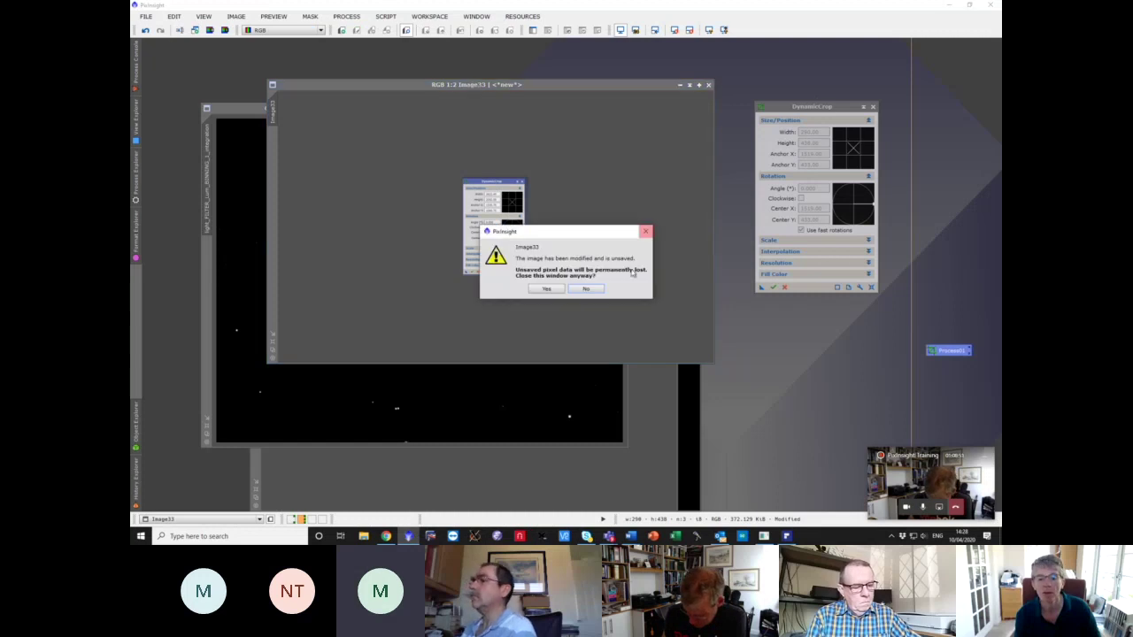
left_click(585, 288)
left_click(873, 107)
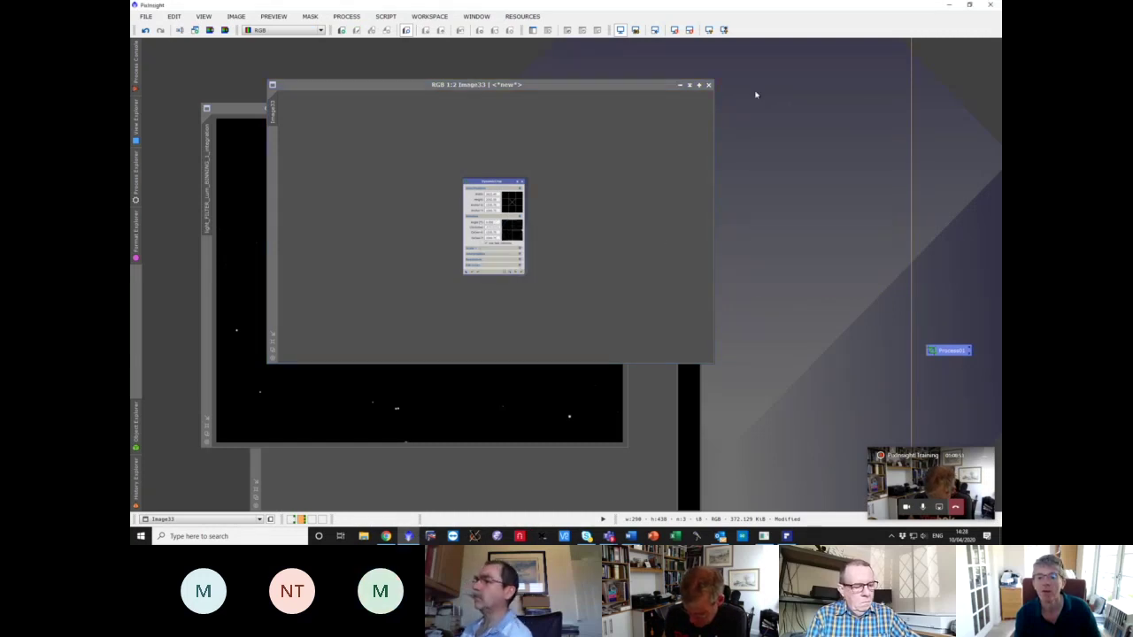
left_click(709, 85)
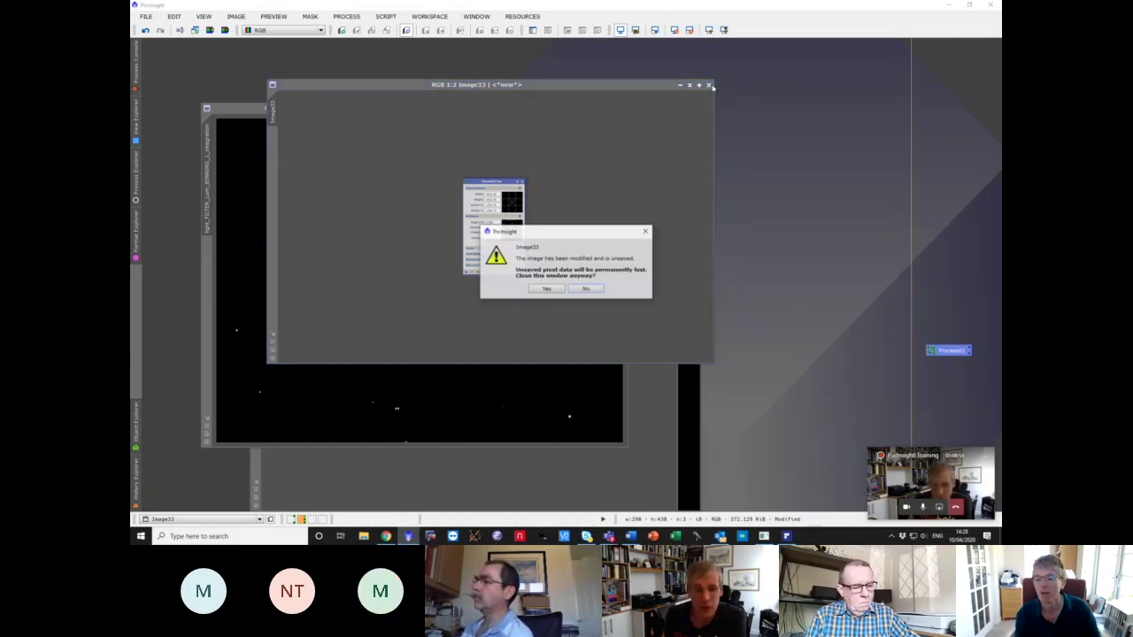
left_click(549, 289)
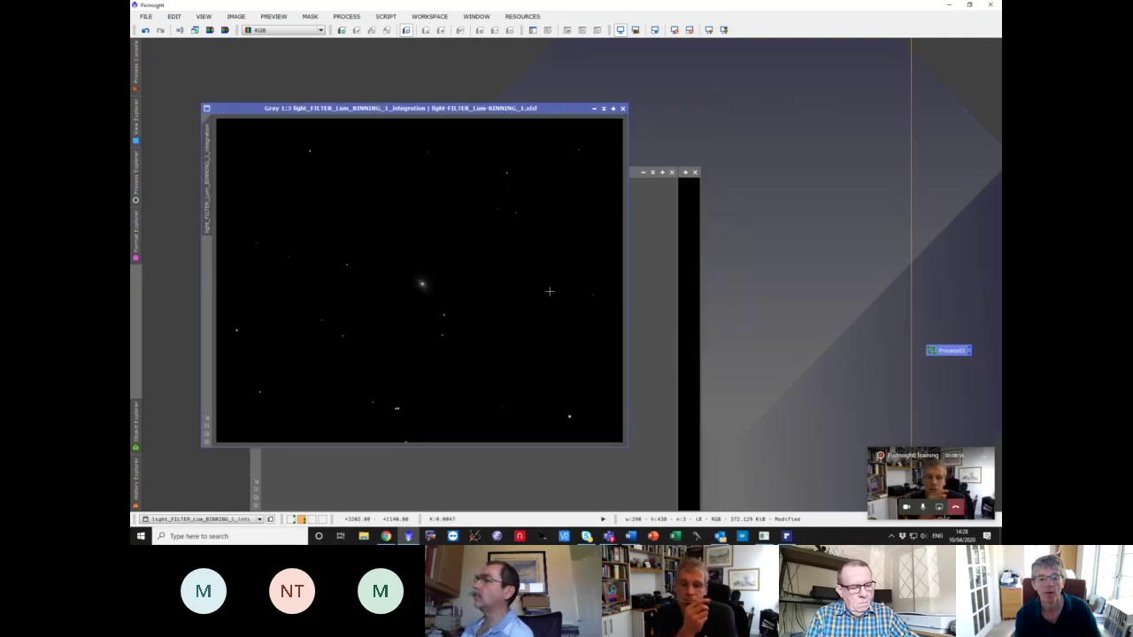
- Minimize light_FILTER_Lum_BINNING_1_integration to an icon in the workspace's upper right corner and move the Image30 window lower
left_click(594, 108)
left_click_drag(493, 283, 935, 54)
left_click_drag(583, 166, 561, 287)
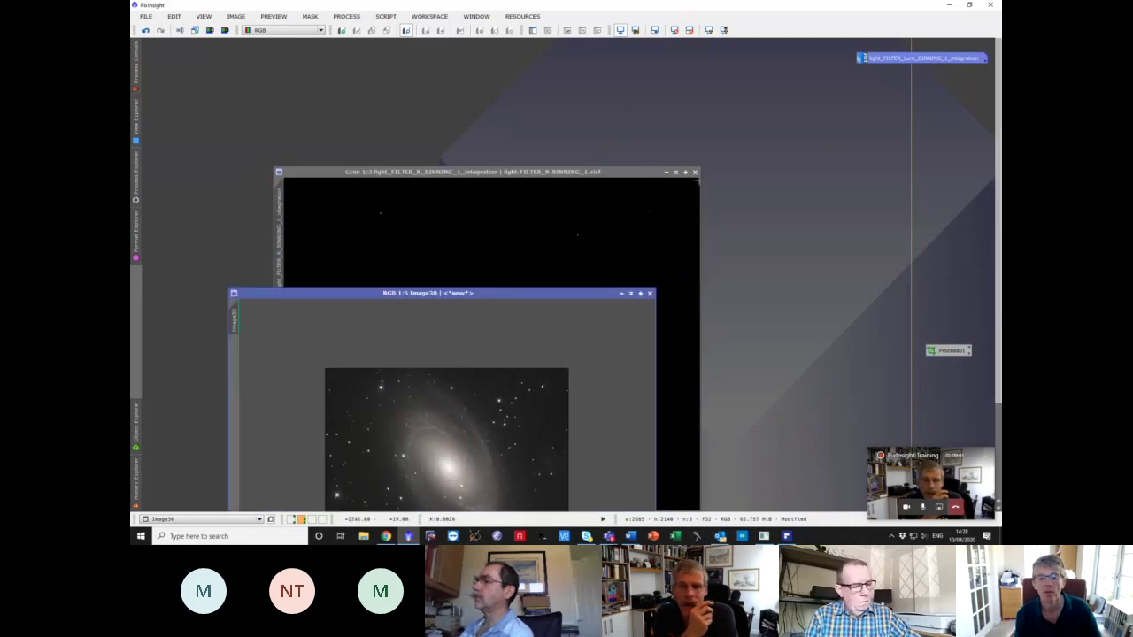
- Close the light_FILTER_R_BINNING_1_integration image, move Image30 higher in the workspace and fit its window to the image at 1:3 zoom
left_click(695, 172)
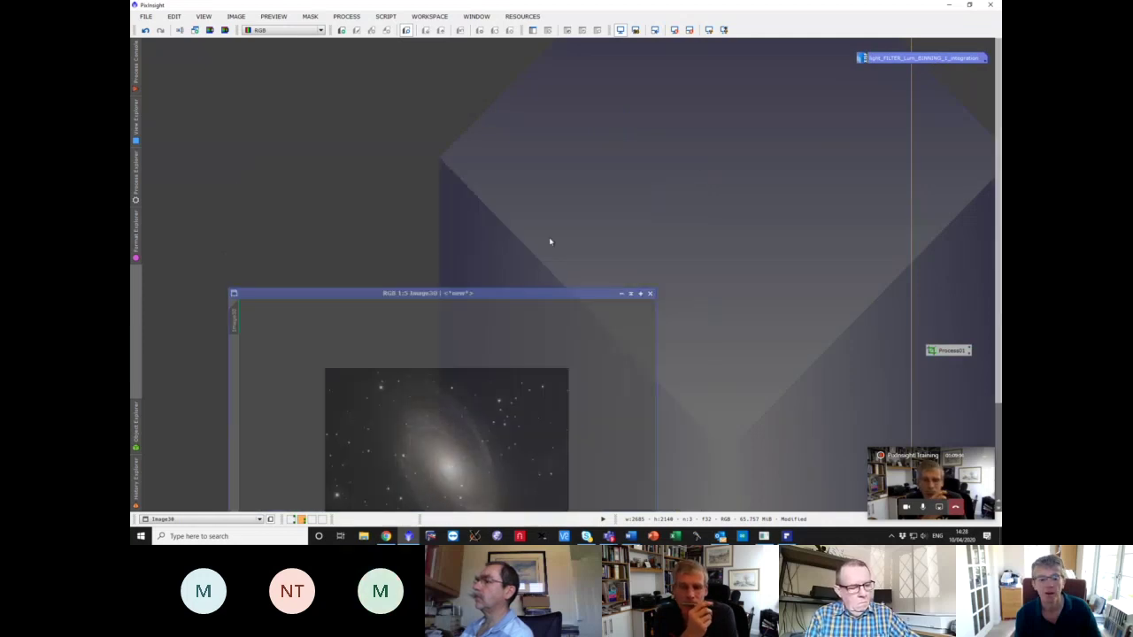
left_click_drag(548, 293, 568, 114)
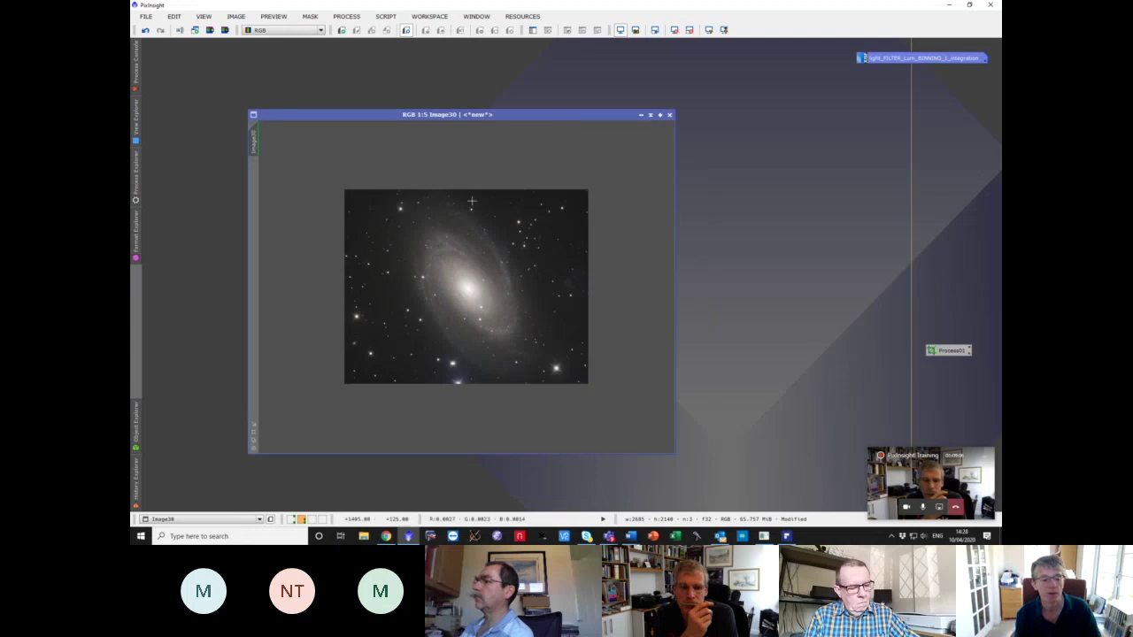
left_click(256, 433)
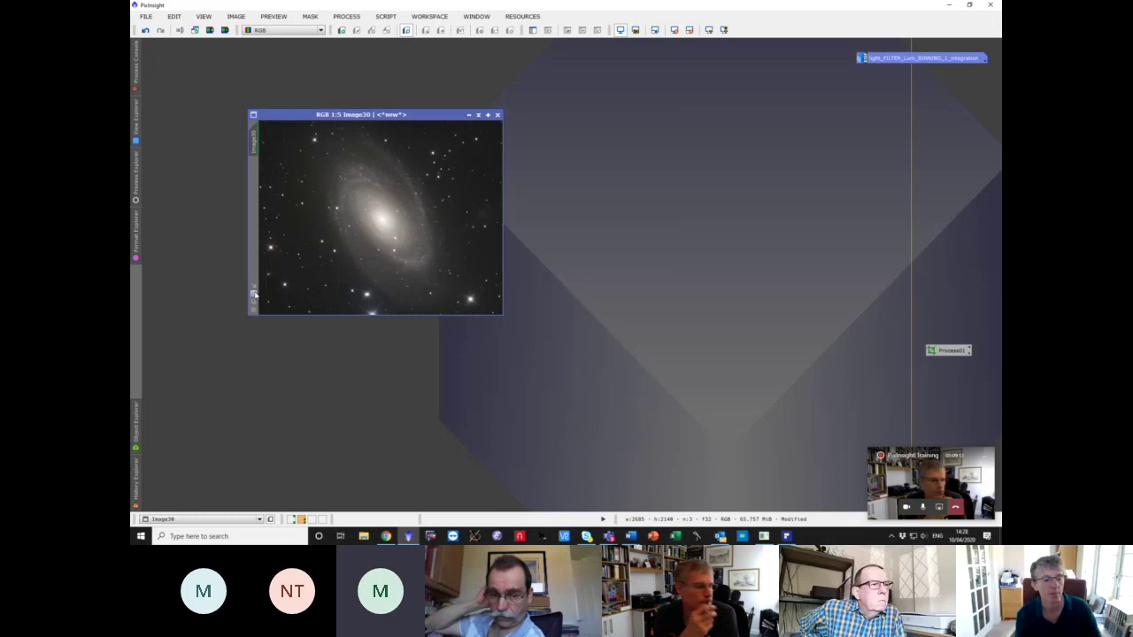
scroll(386, 285, "up", 2)
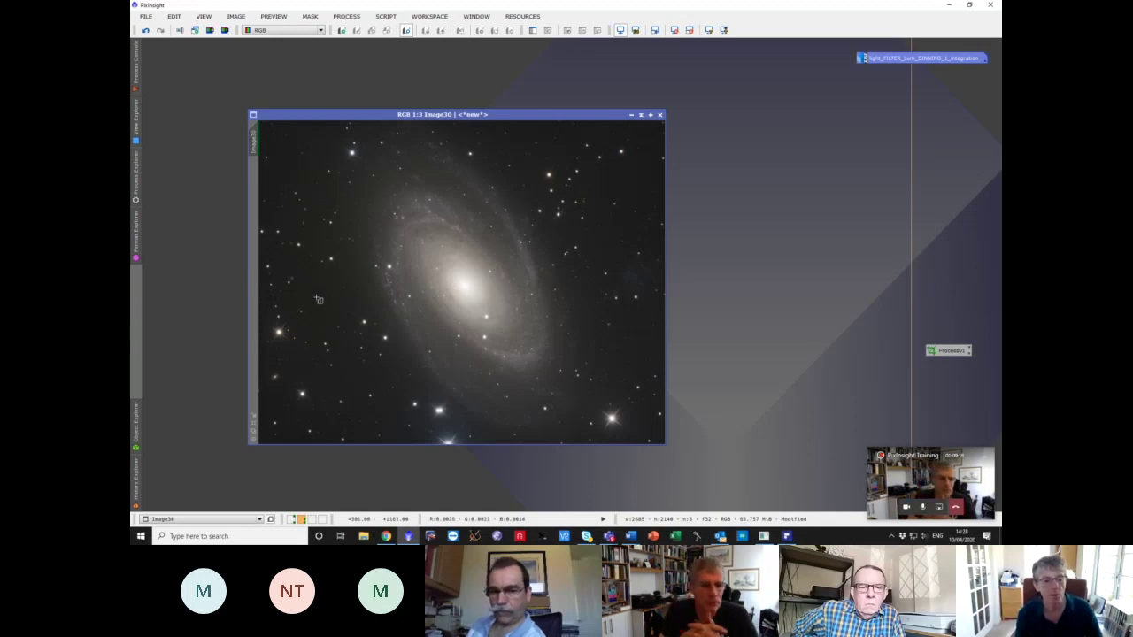
- Draw a preview of about 210 × 138 px on empty sky beside the galaxy and open BackgroundNeutralization with an upper limit of 0.03
left_click_drag(309, 277, 340, 296)
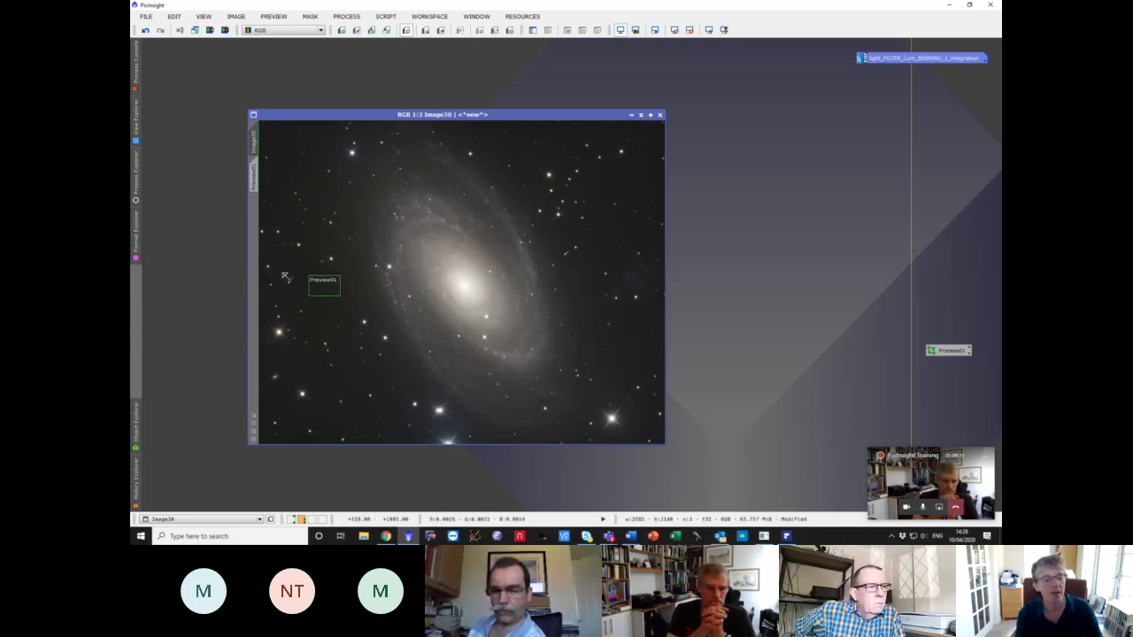
left_click(136, 191)
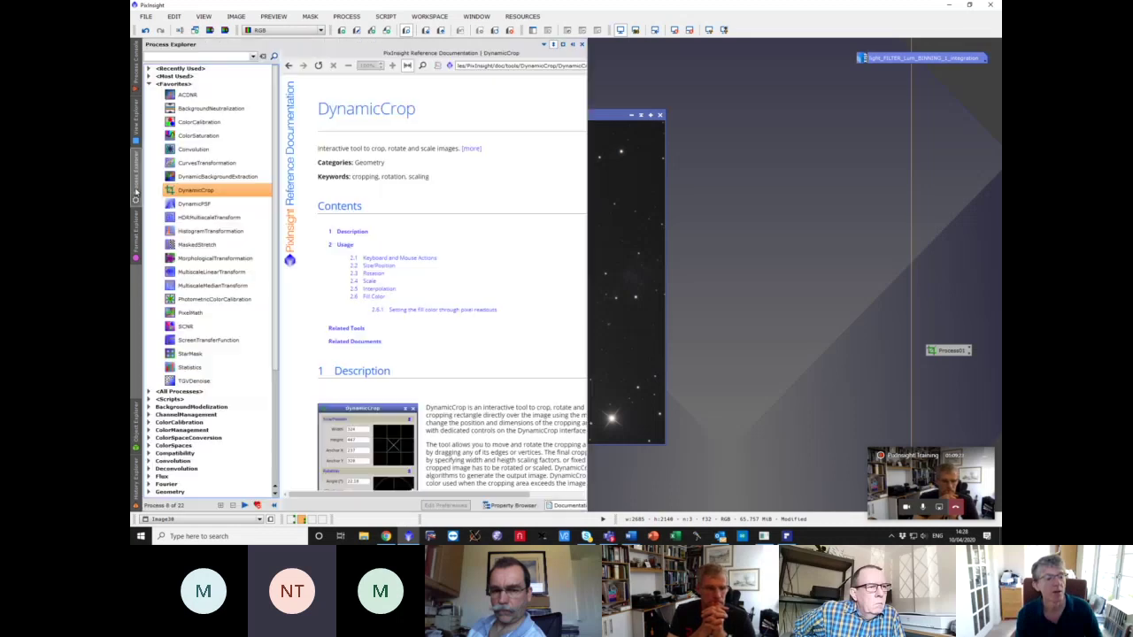
double_click(196, 110)
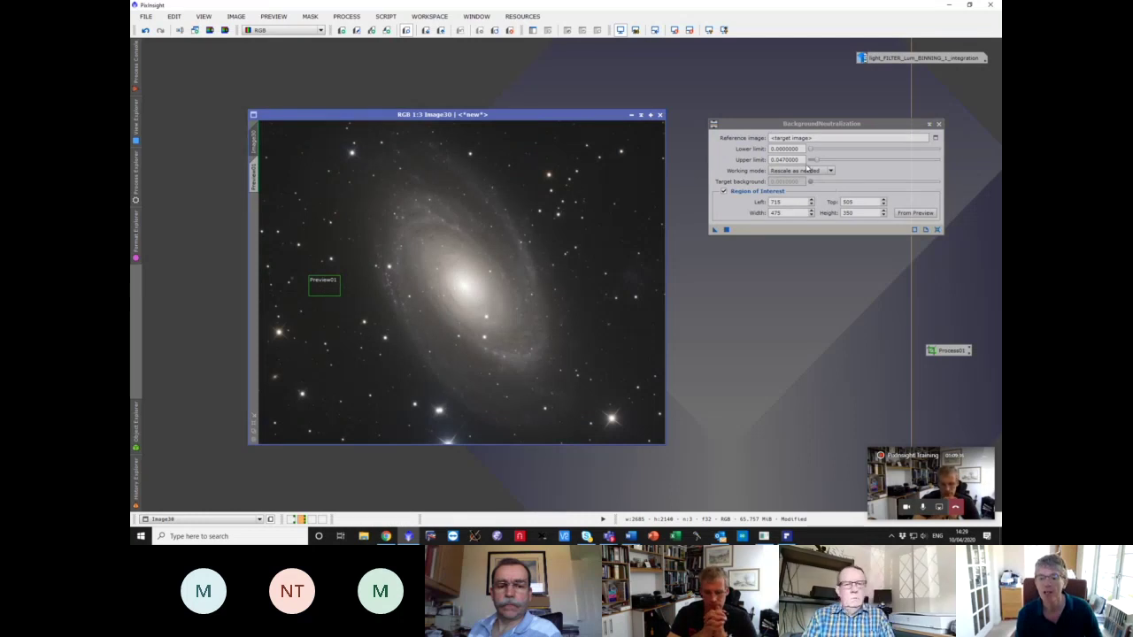
left_click(780, 159)
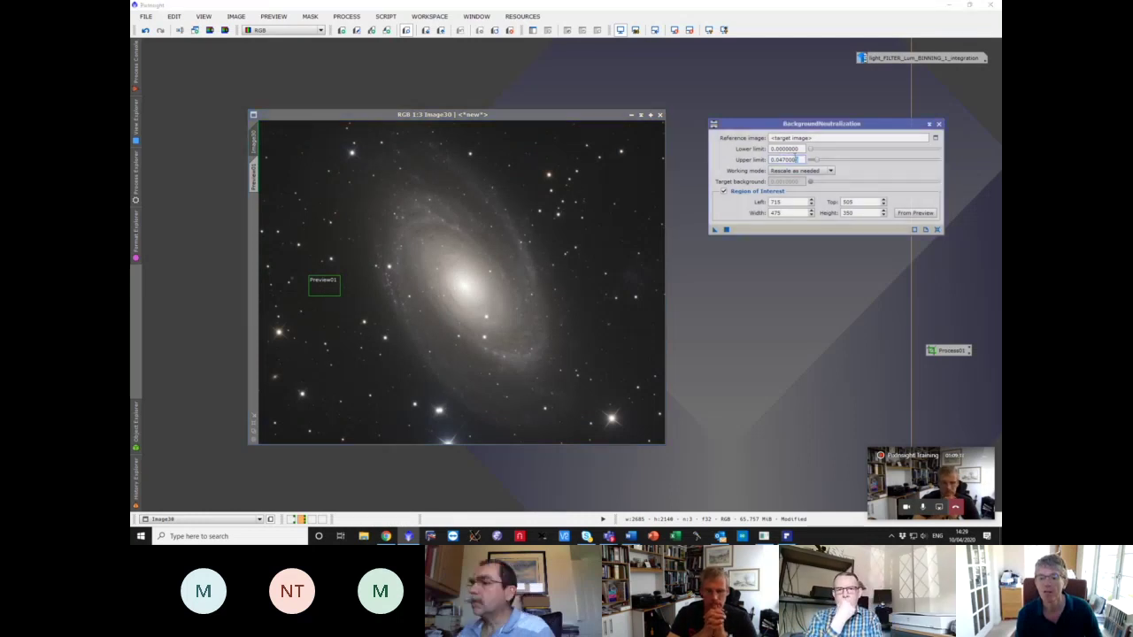
type("3")
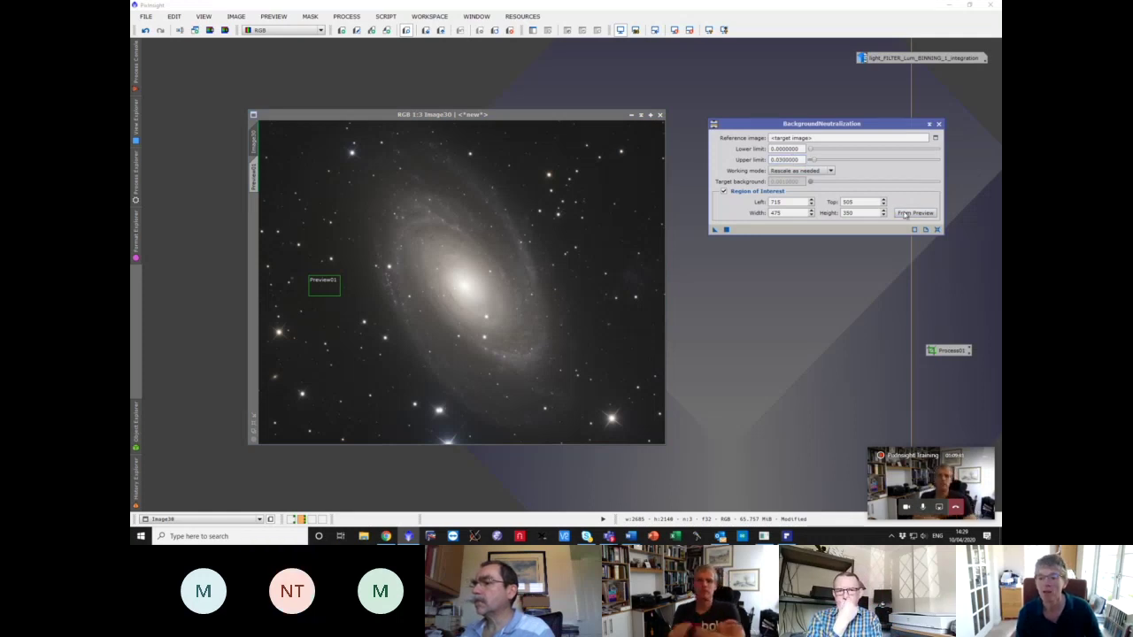
- Take the region of interest from Image30->Preview01, apply BackgroundNeutralization to Image30 and recompute its automatic screen stretch
left_click(914, 213)
left_click(582, 263)
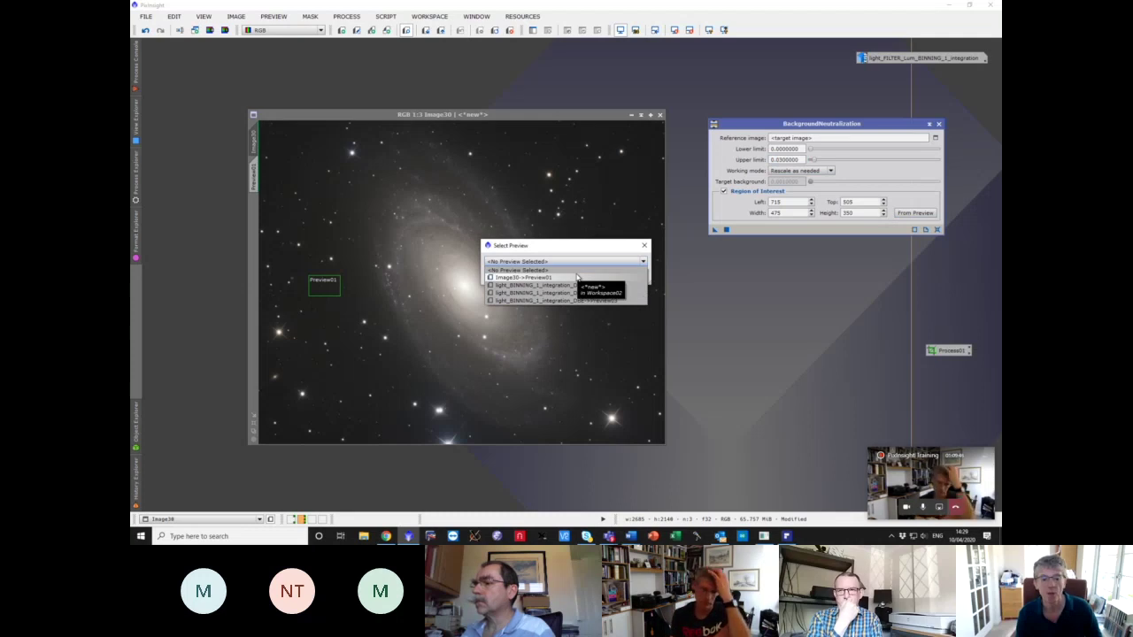
left_click(579, 277)
left_click(590, 275)
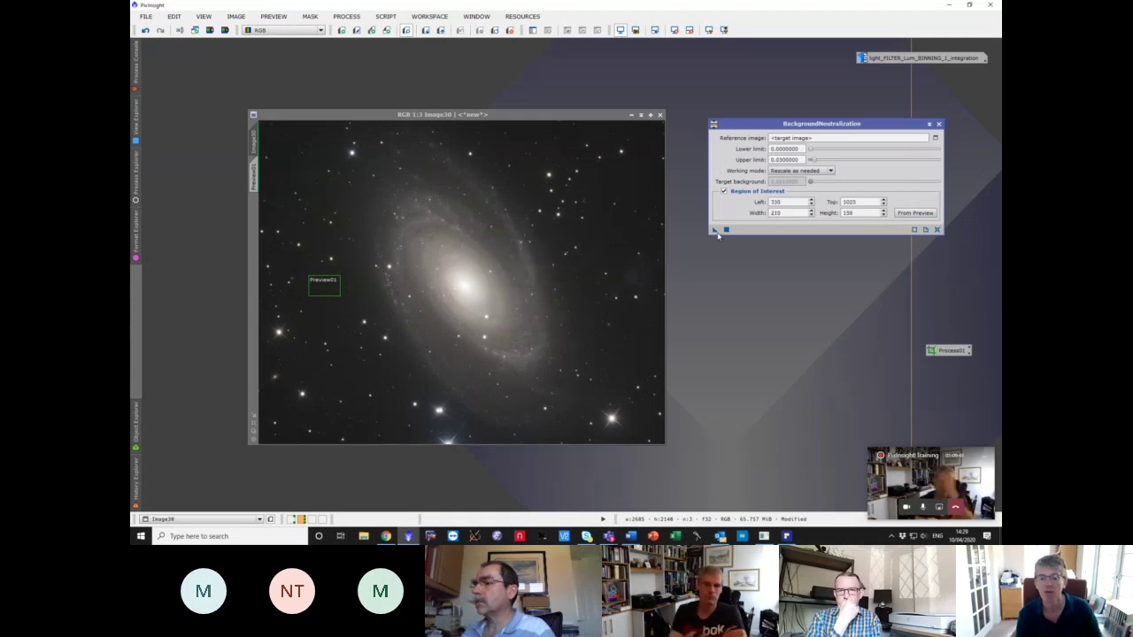
left_click_drag(715, 230, 597, 301)
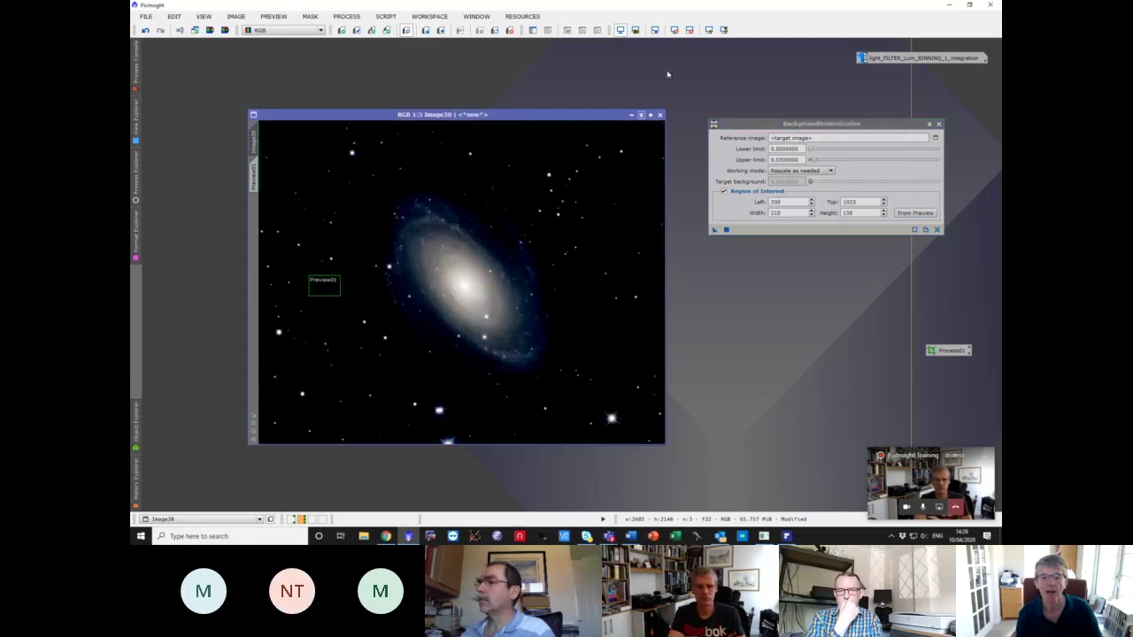
left_click(708, 29)
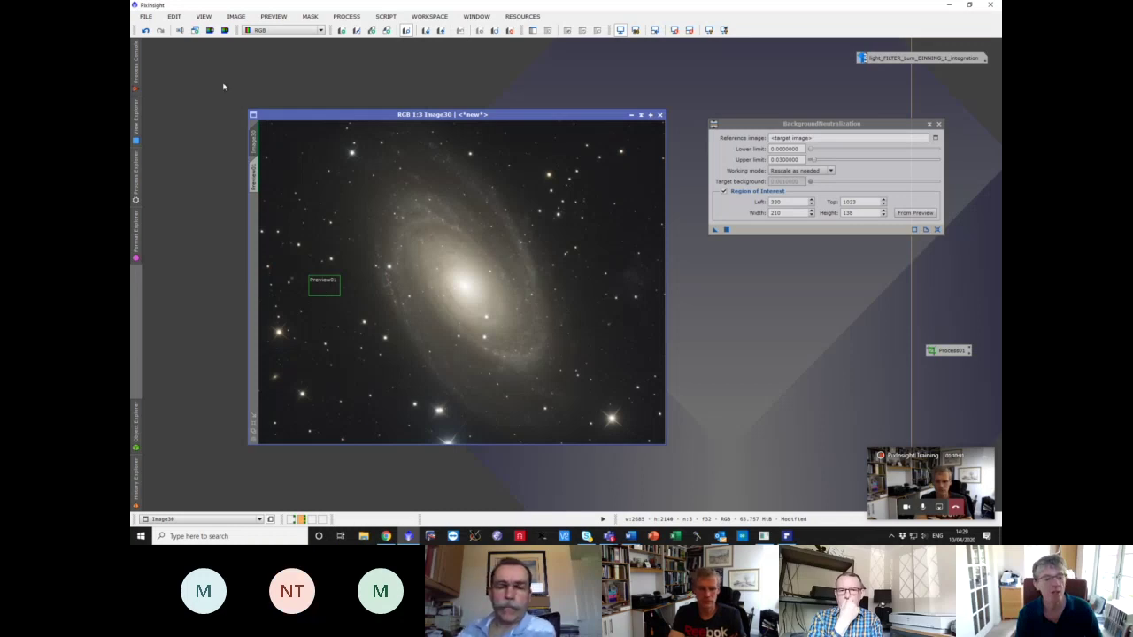
- Rename the Image30 view as RGB
double_click(253, 134)
type("BGB")
key("Return")
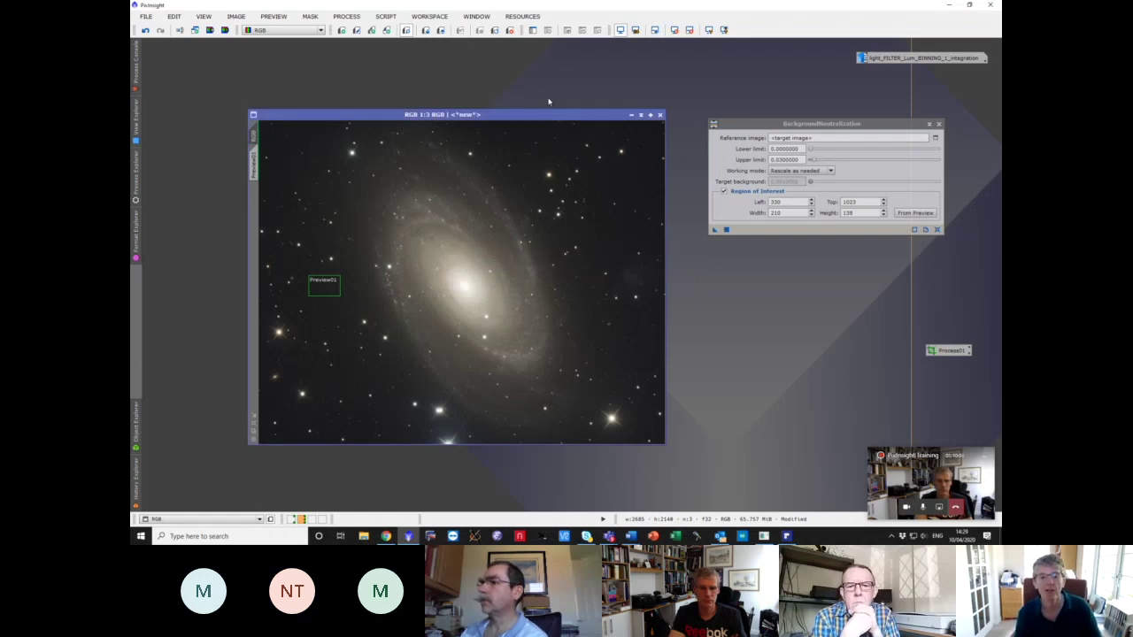
- Arrange the RGB image window and the BackgroundNeutralization dialog side by side without overlap for a screenshot
left_click(772, 124)
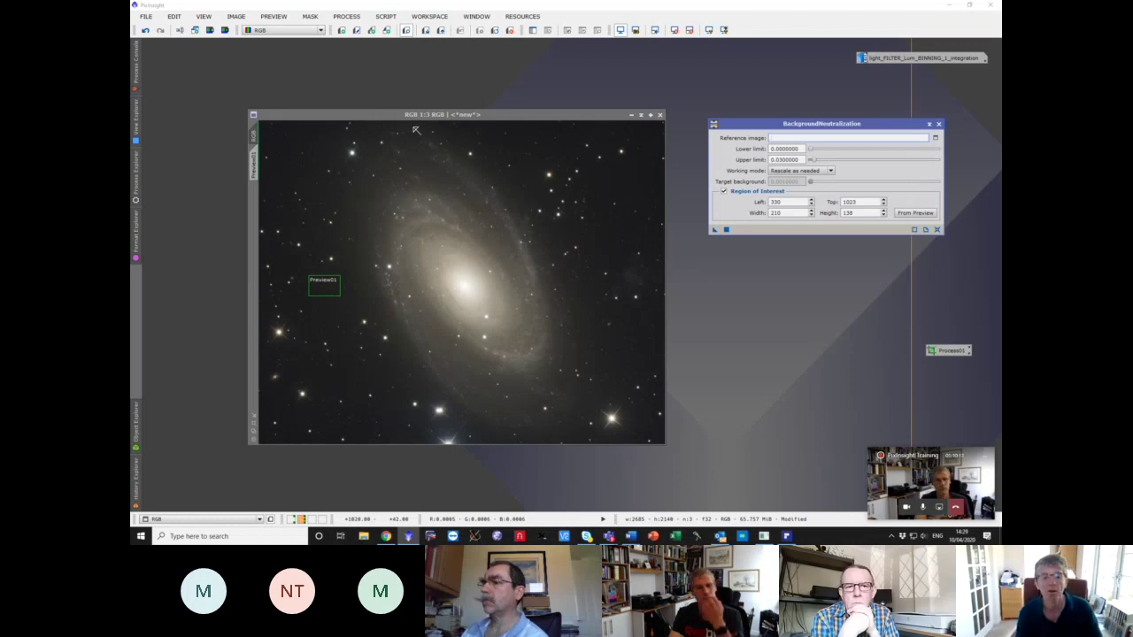
left_click_drag(592, 119, 535, 105)
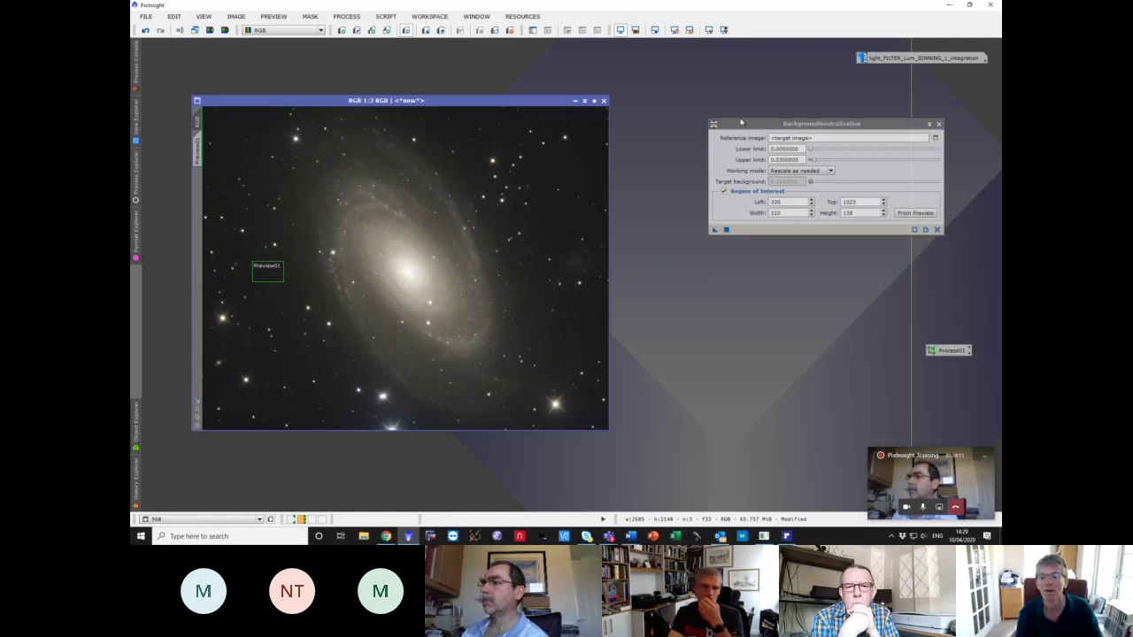
left_click_drag(786, 125, 690, 120)
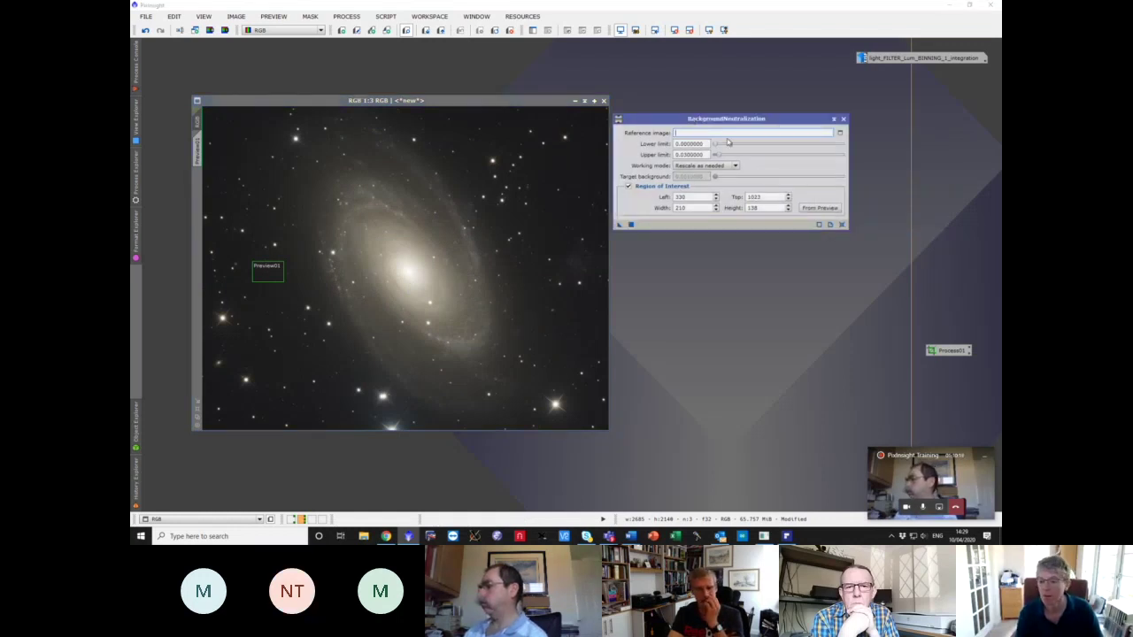
left_click(876, 416)
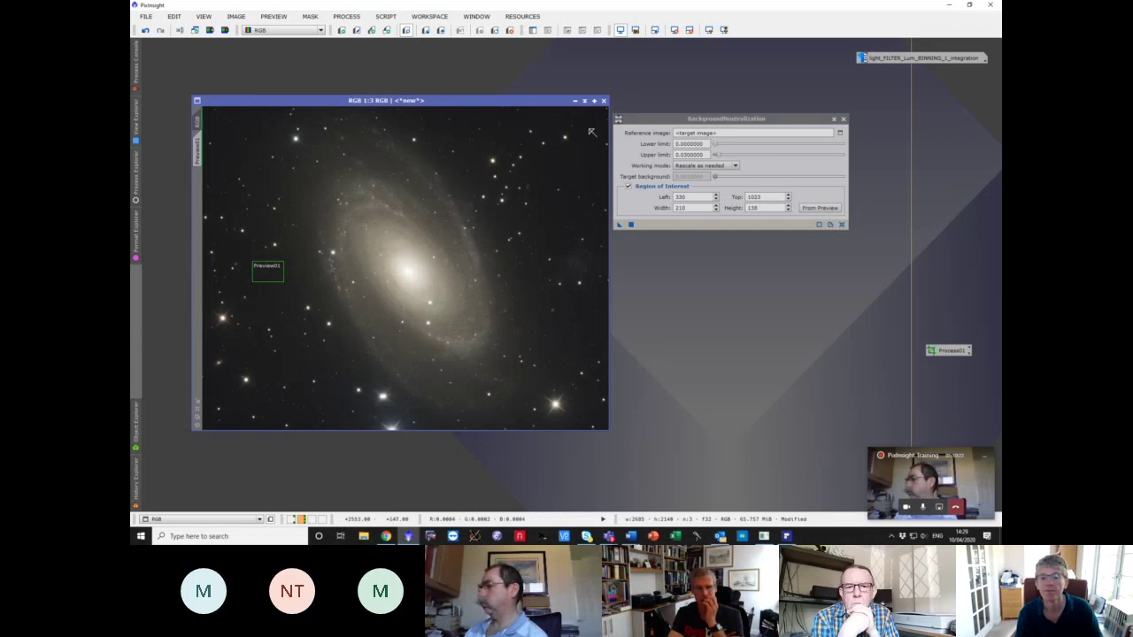
left_click_drag(549, 100, 537, 131)
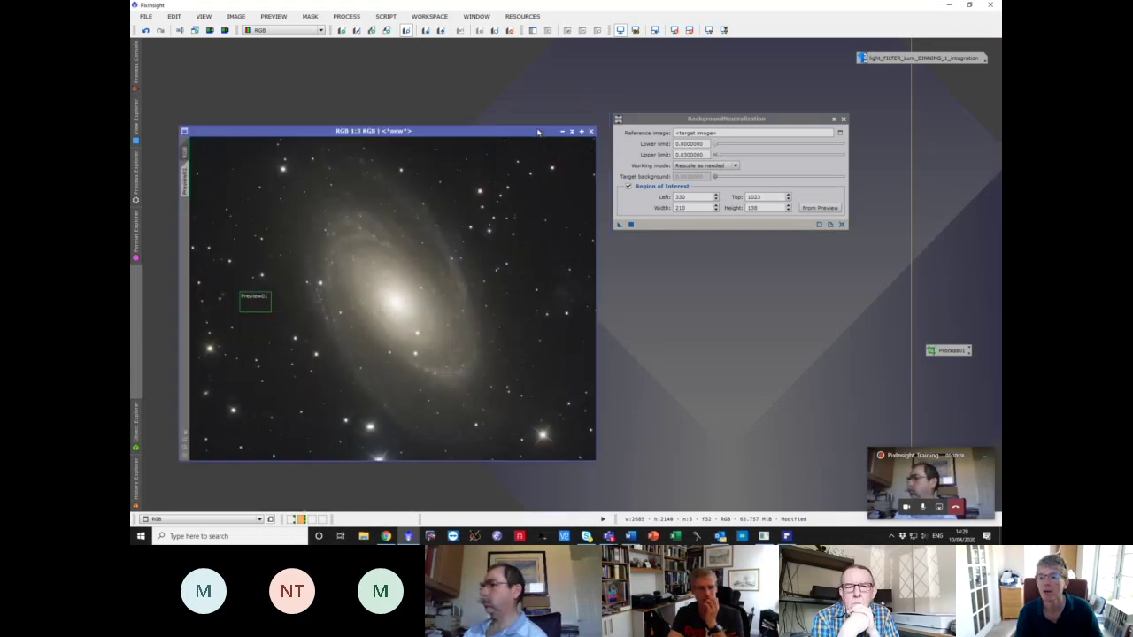
left_click(728, 132)
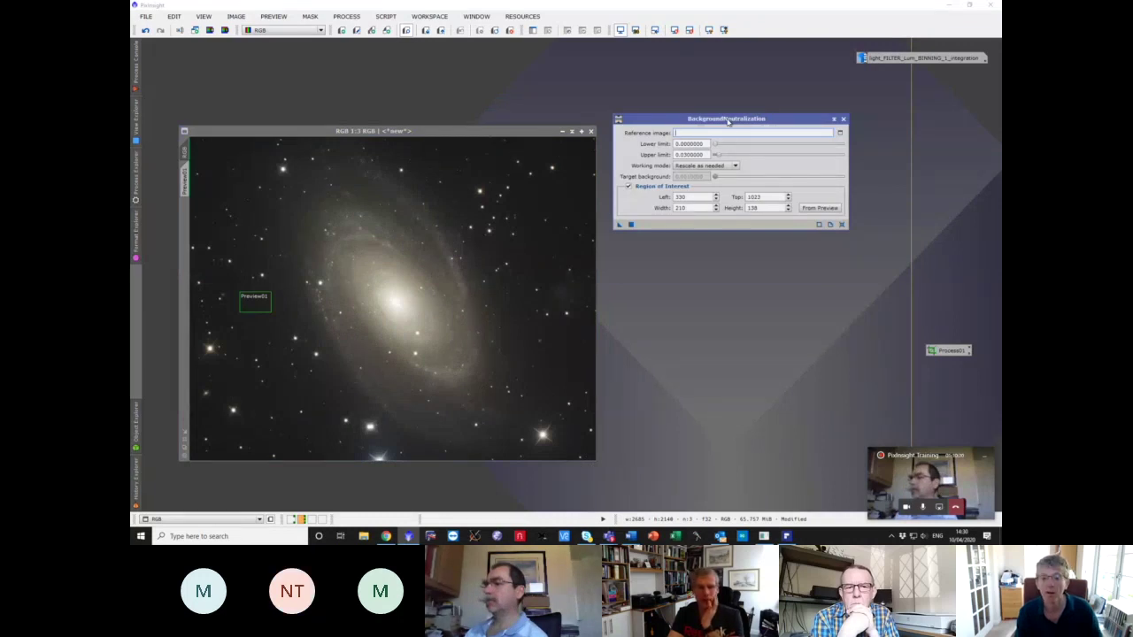
- Paste the captured screenshot into the workspace as a new image and move it and the BackgroundNeutralization dialog apart
left_click(719, 248)
key("ctrl+shift+v")
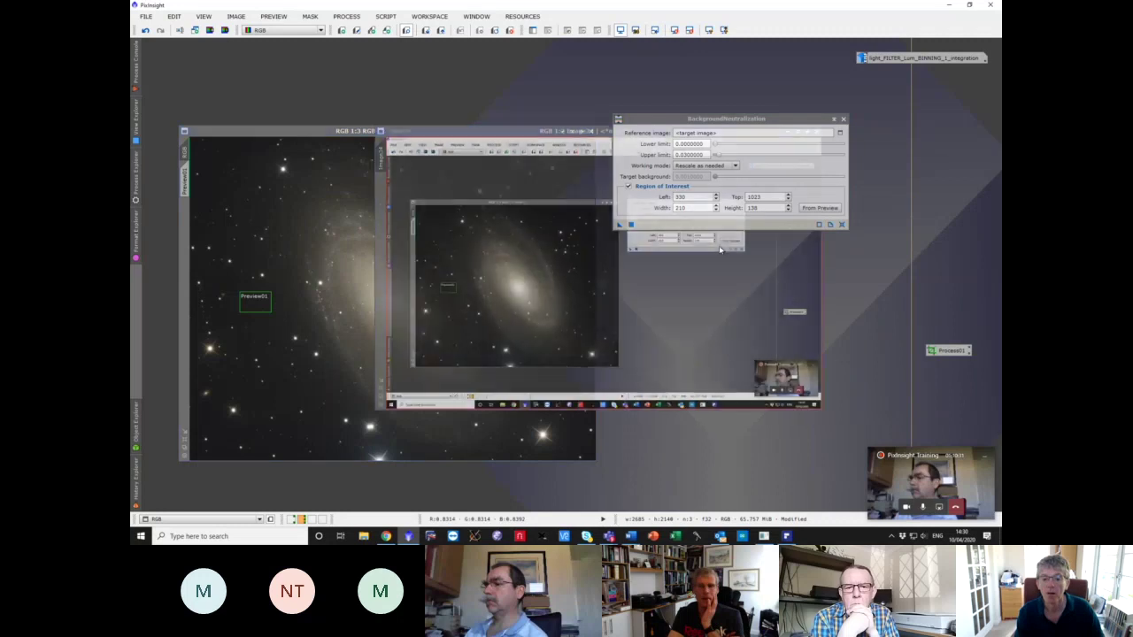
left_click_drag(571, 135, 364, 119)
left_click(748, 119)
left_click_drag(748, 120, 845, 105)
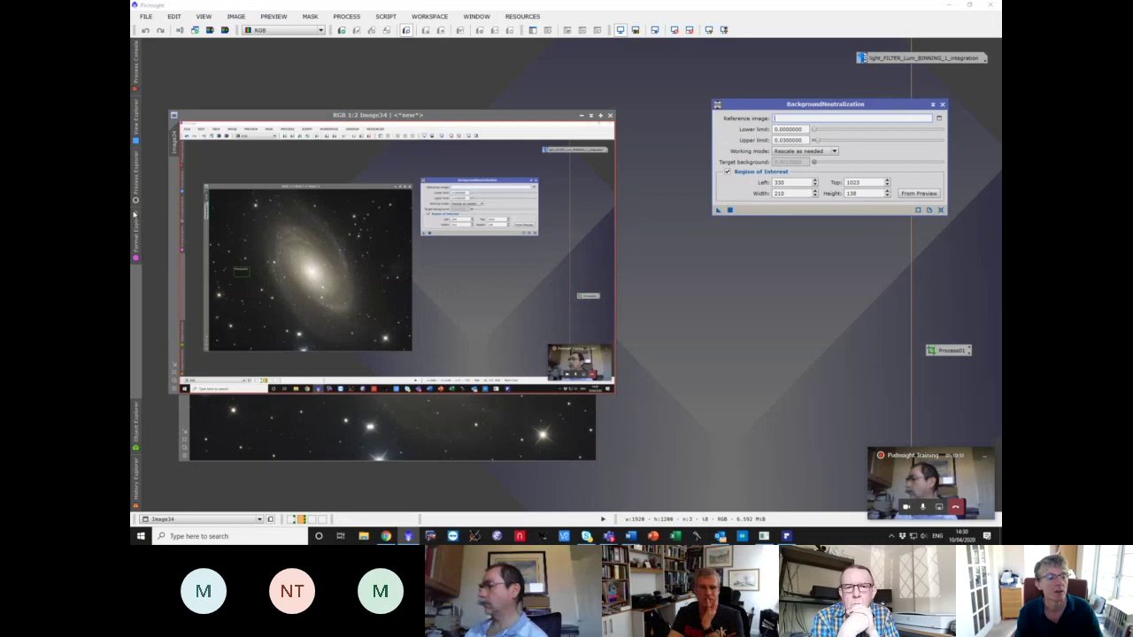
- Crop the screenshot Image34 with DynamicCrop to the BackgroundNeutralization dialog, about 528 × 274 px, and view it at 1:1
mouse_move(136, 142)
left_click(202, 189)
double_click(203, 190)
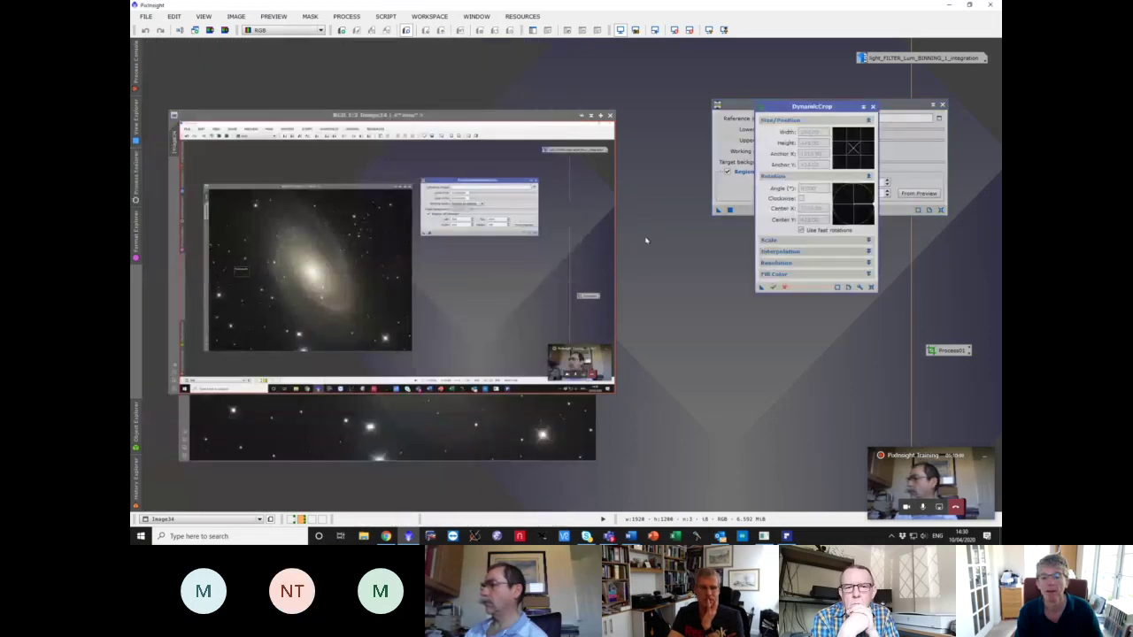
left_click_drag(420, 174, 541, 236)
left_click(773, 289)
scroll(482, 254, "up", 1)
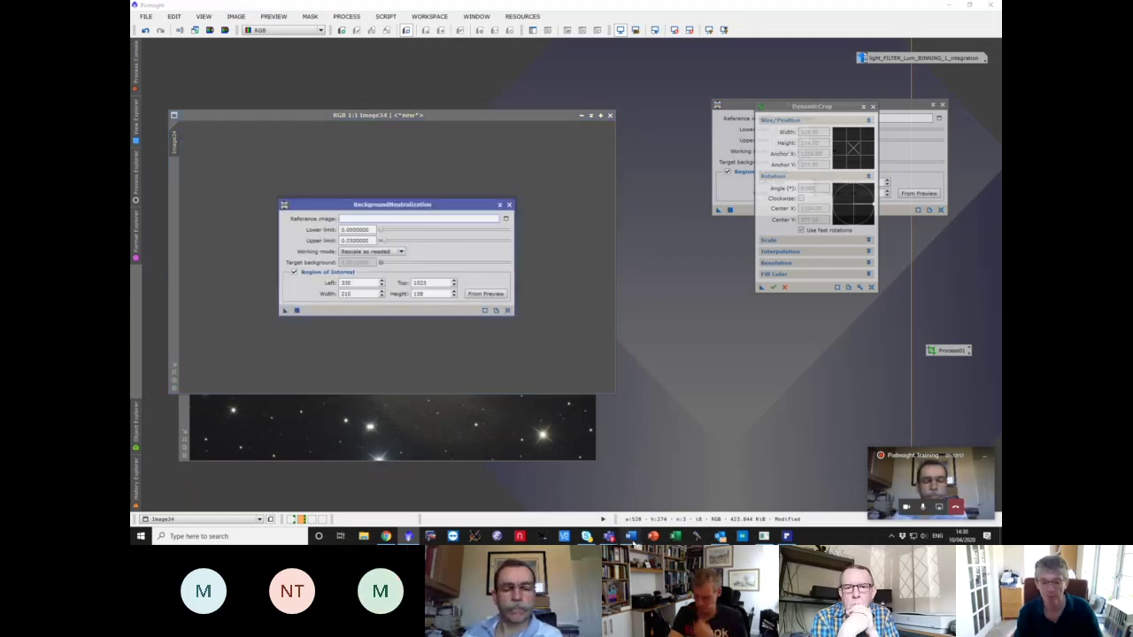
- Switch to Word, paste the cropped BackgroundNeutralization screenshot on the new page and add a numbered item 3 above it
mouse_move(630, 535)
left_click(652, 505)
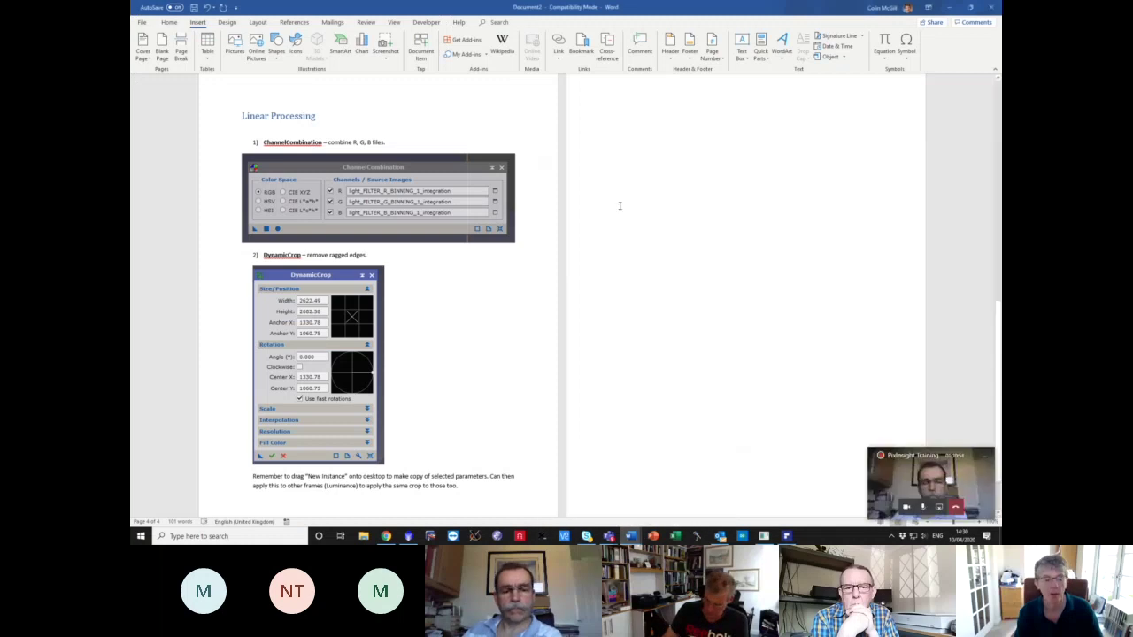
key("ctrl+v")
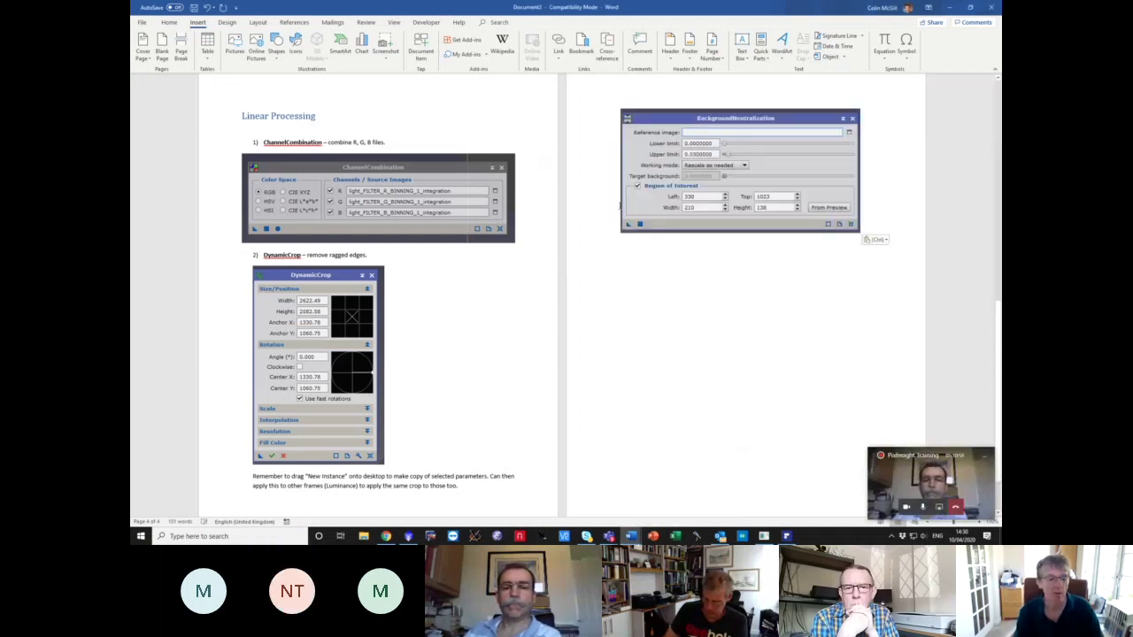
key("Return")
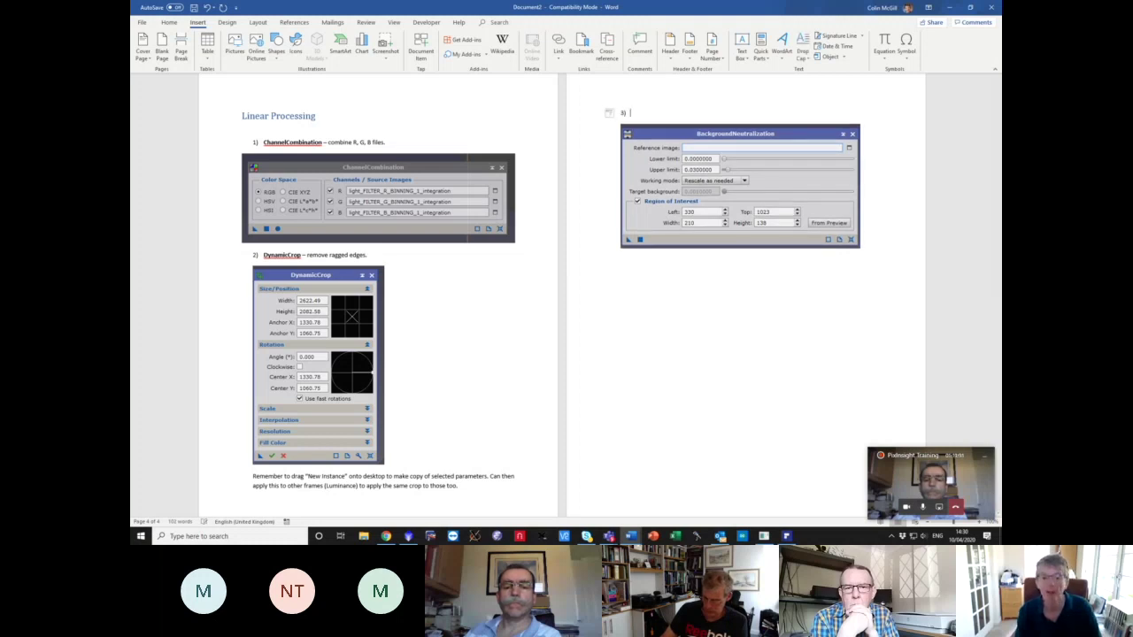
- Enter the bold title 'BackgroundNeuralization' followed by a dash in list item 3
type("Backgro")
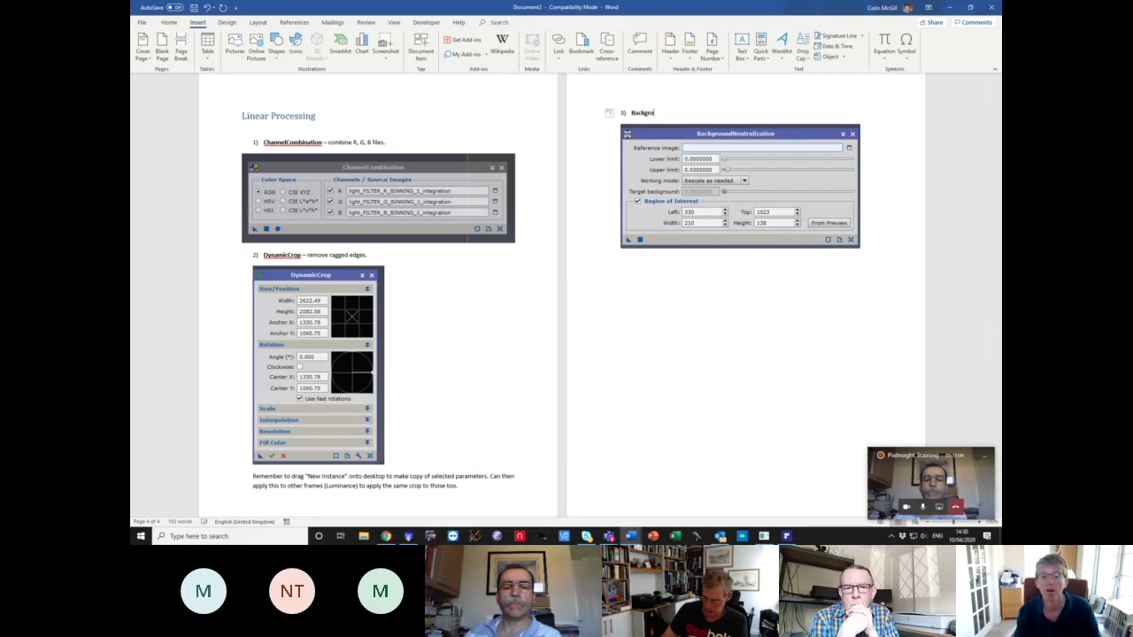
type("undNeutralis")
key("BackSpace")
type("z")
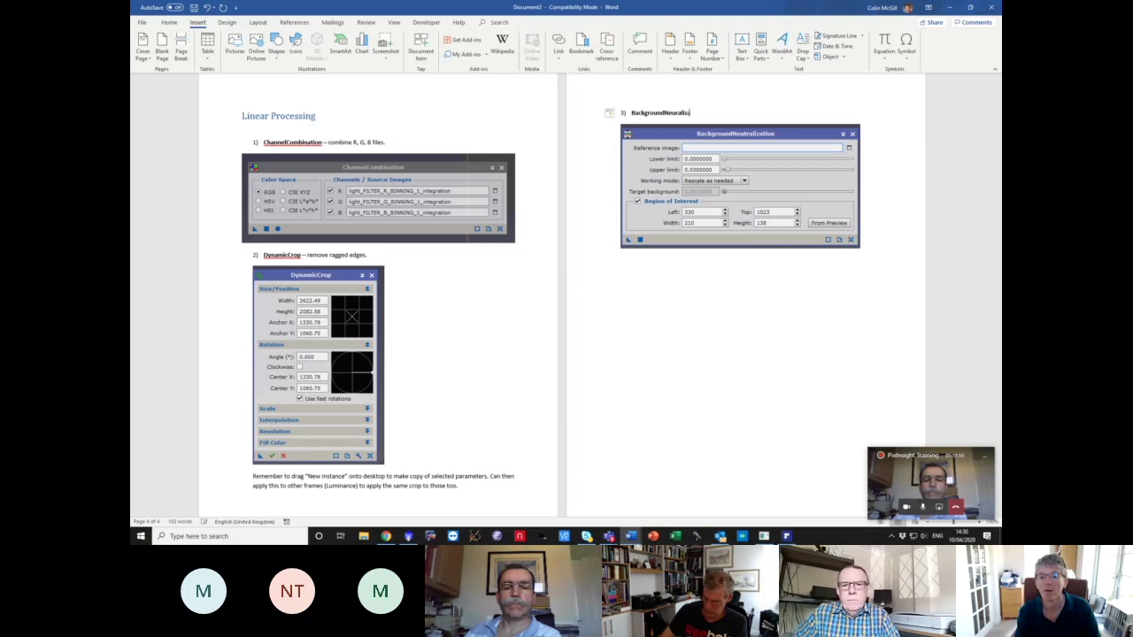
type("ation - (")
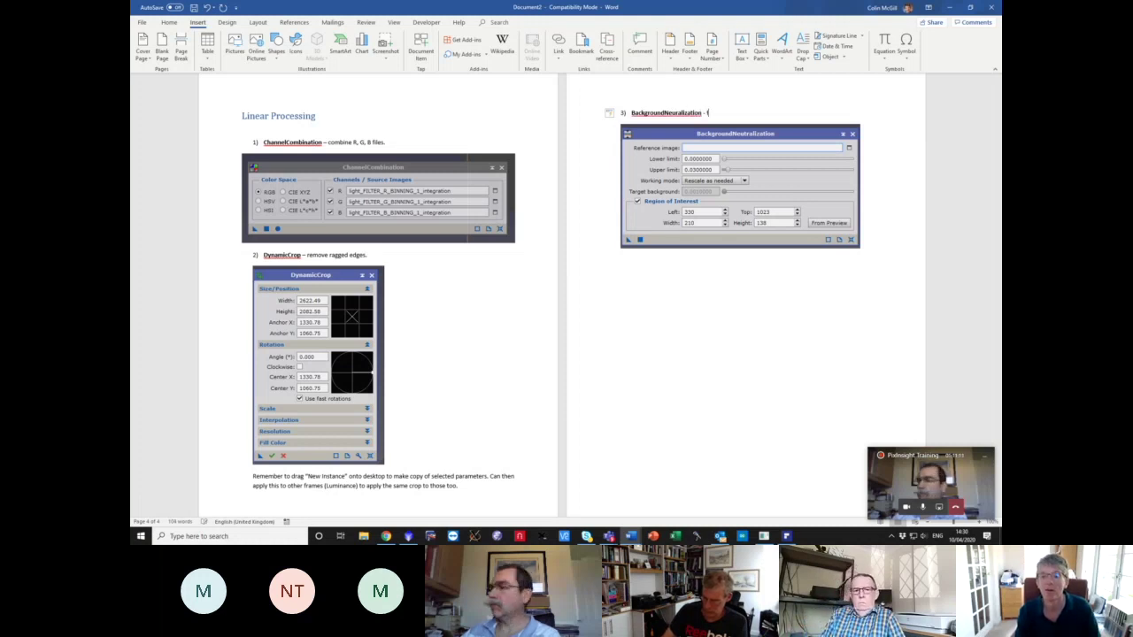
key("BackSpace")
- Complete item 3 with 'to ensure background is grey' and start a new line below the screenshot
type("to")
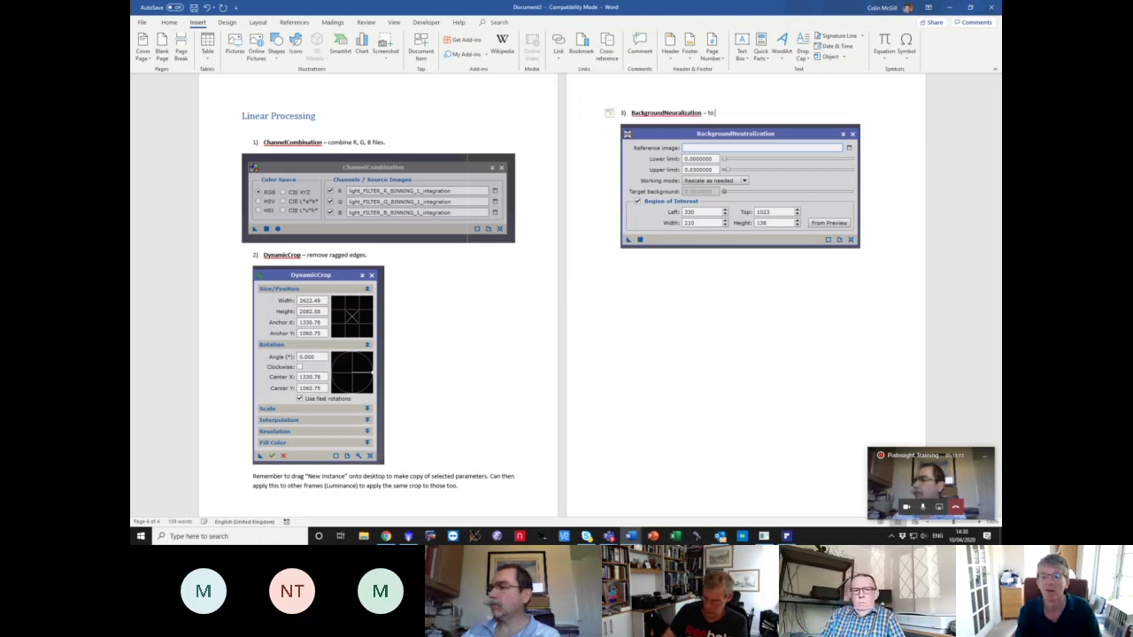
type(" ensure a")
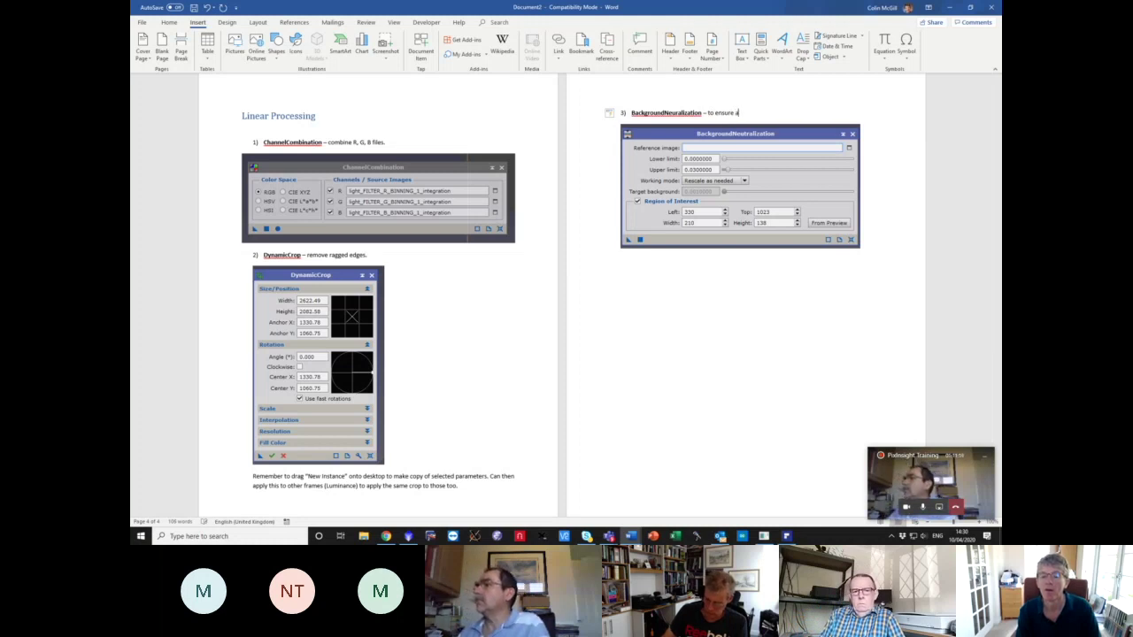
type("llbackgroun")
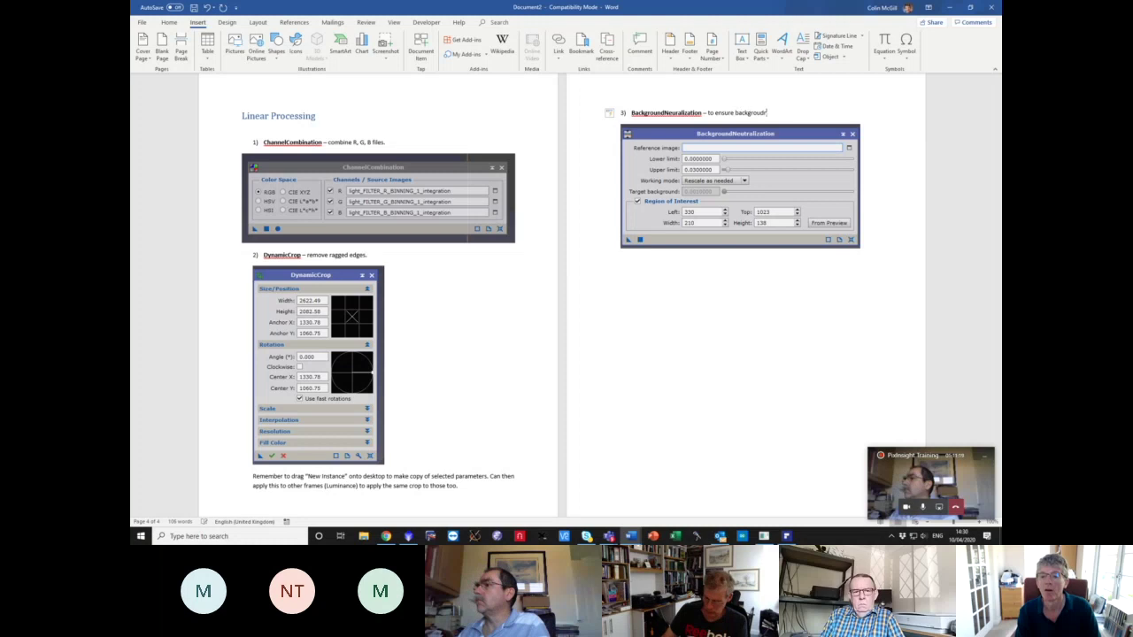
type("d is greuy")
key("BackSpace")
key("BackSpace")
type("y")
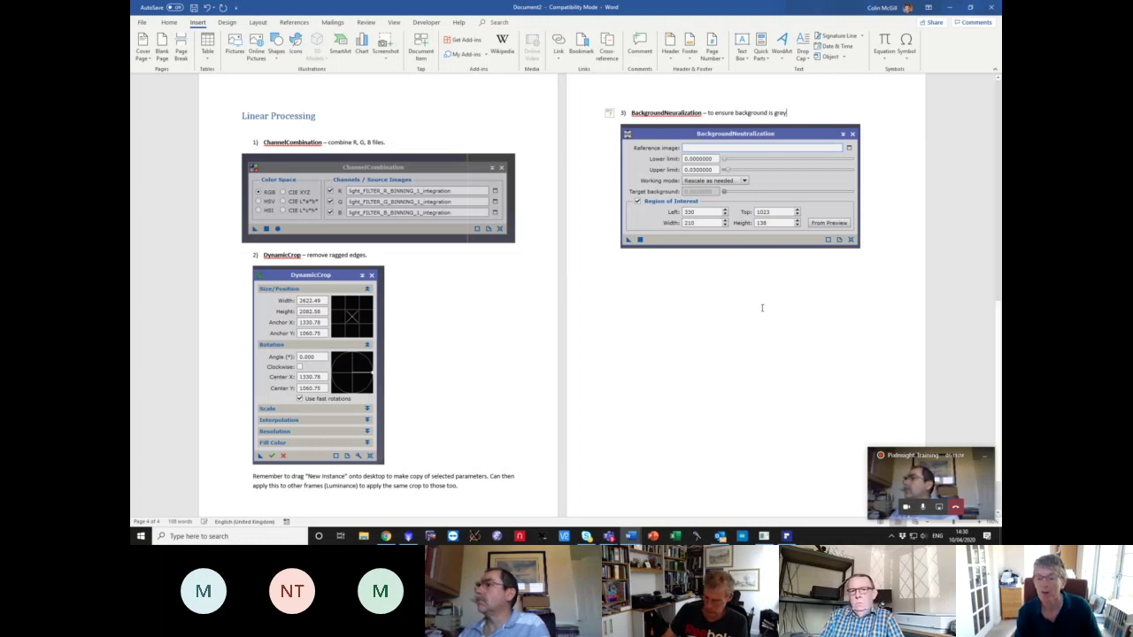
left_click(869, 235)
key("Return")
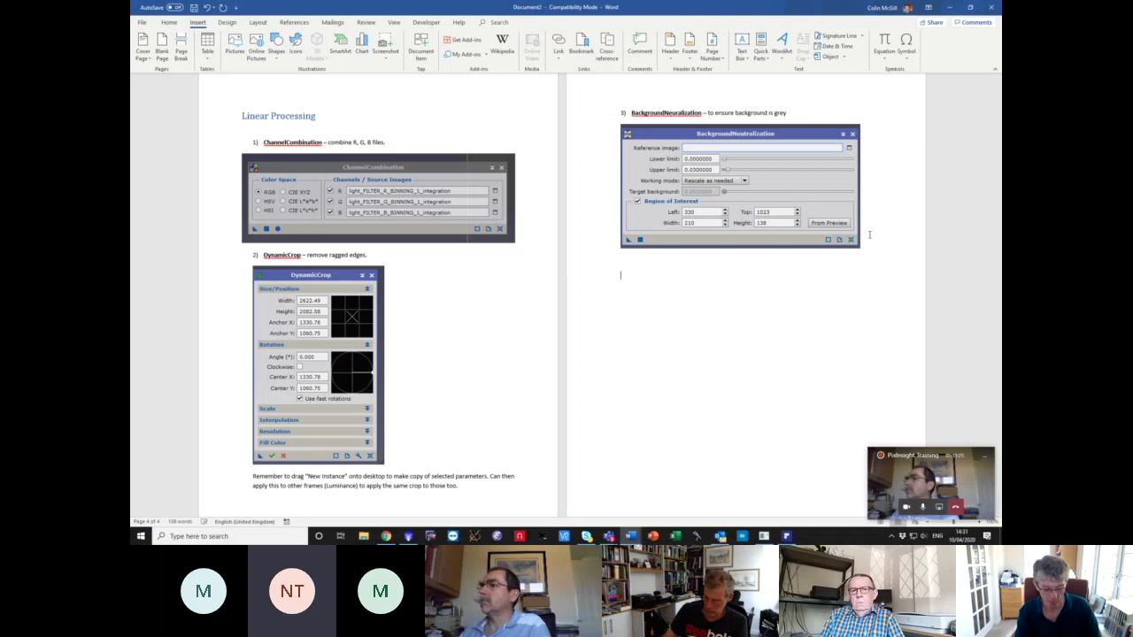
- Write the note 'Create a small preview in a dark part of the image.' below the BackgroundNeutralization screenshot and start a new line
type("Creat a s")
key("BackSpace")
key("BackSpace")
key("BackSpace")
key("BackSpace")
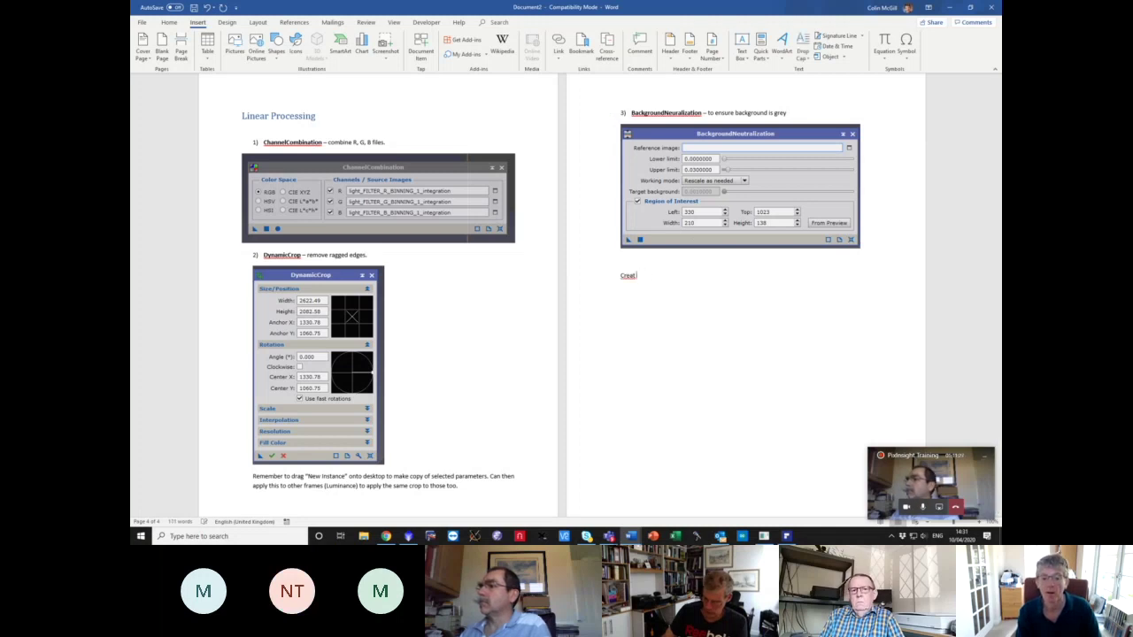
type("e a small preview")
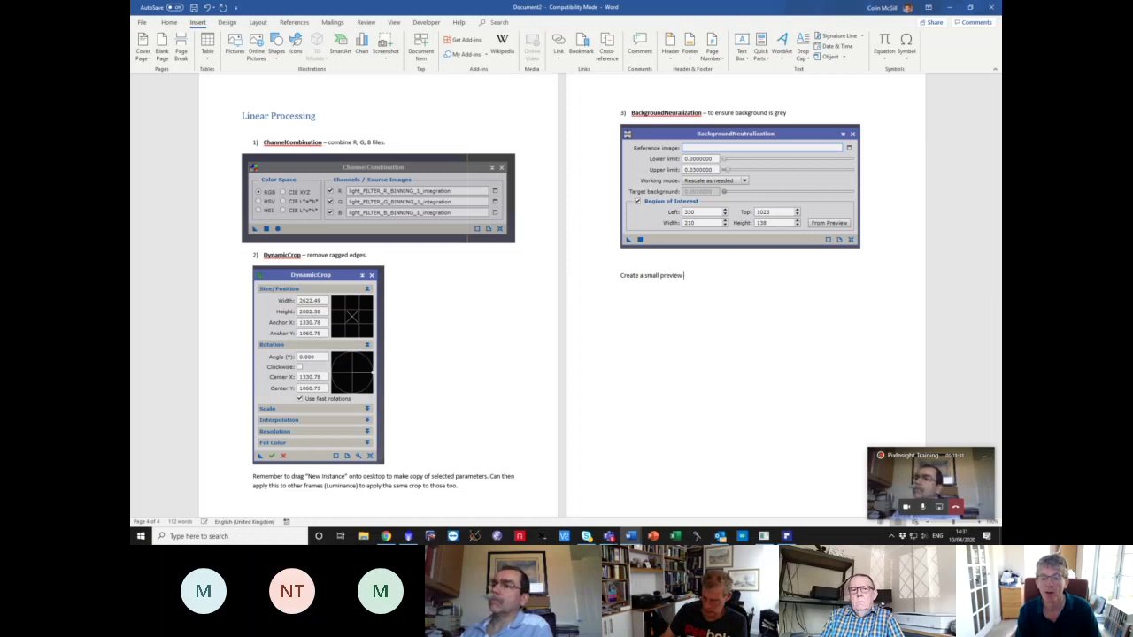
type(" in a da")
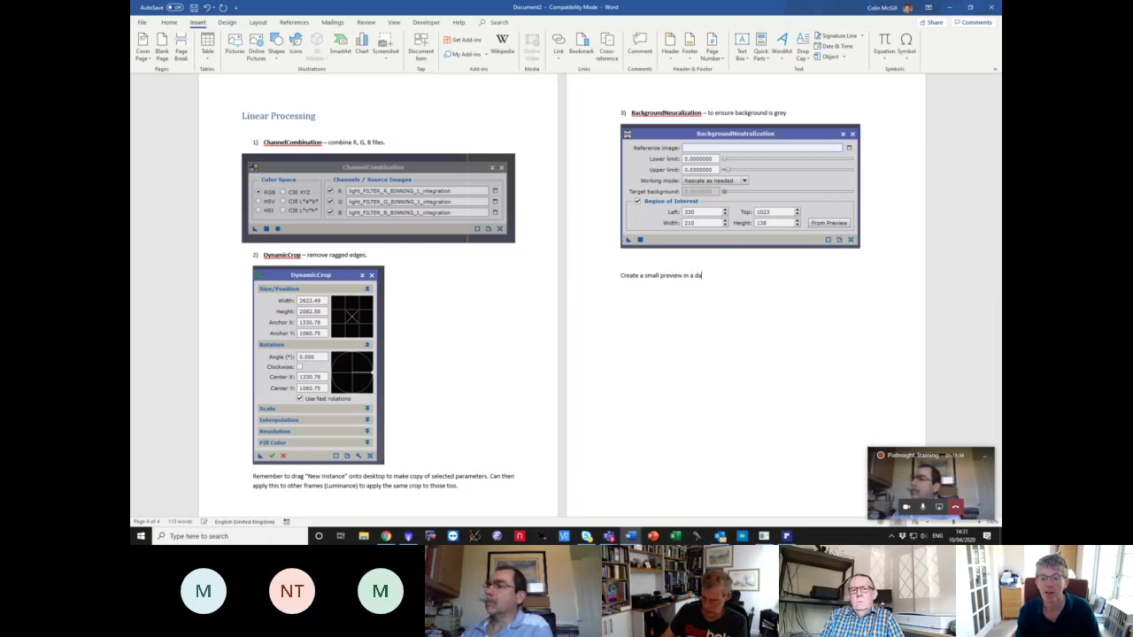
type("rk part of th")
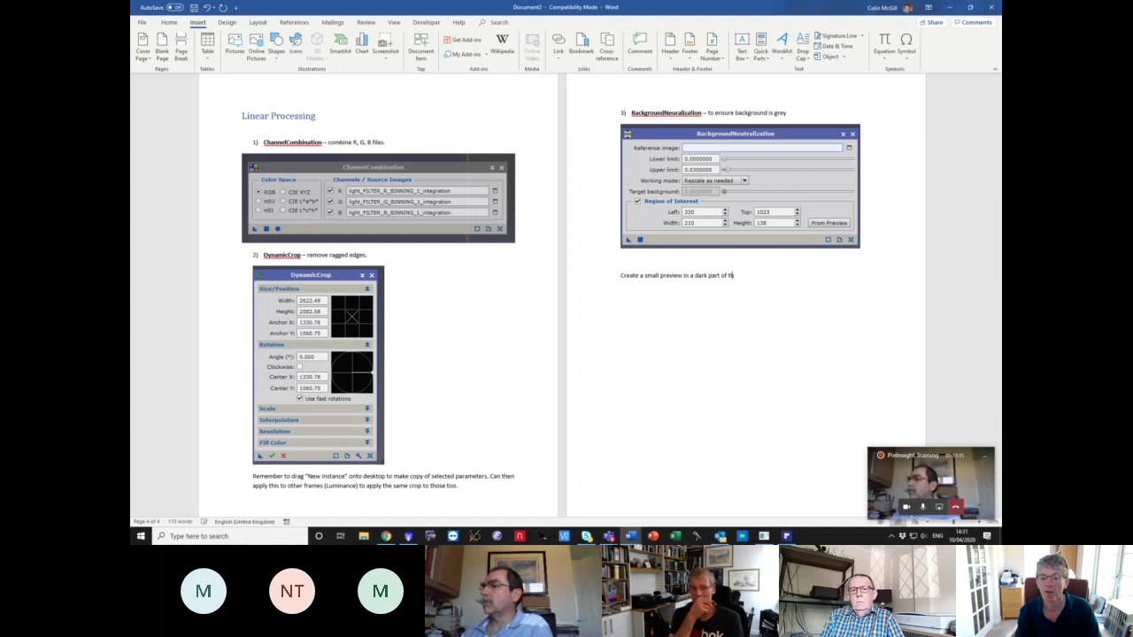
type("e ")
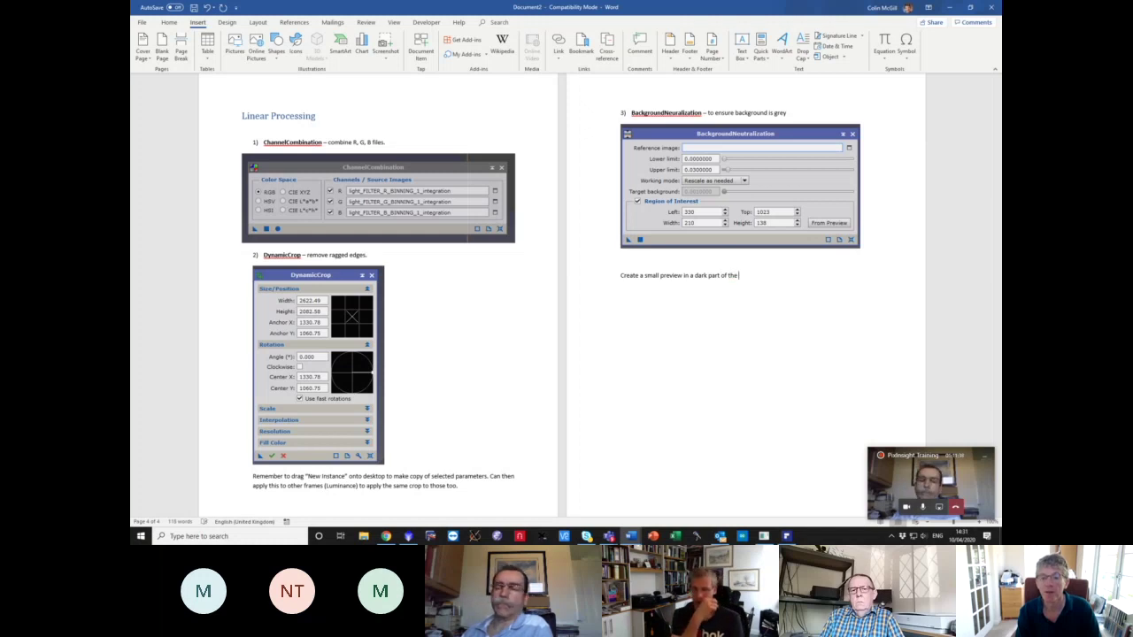
type("image.")
key("Return")
type("Usi")
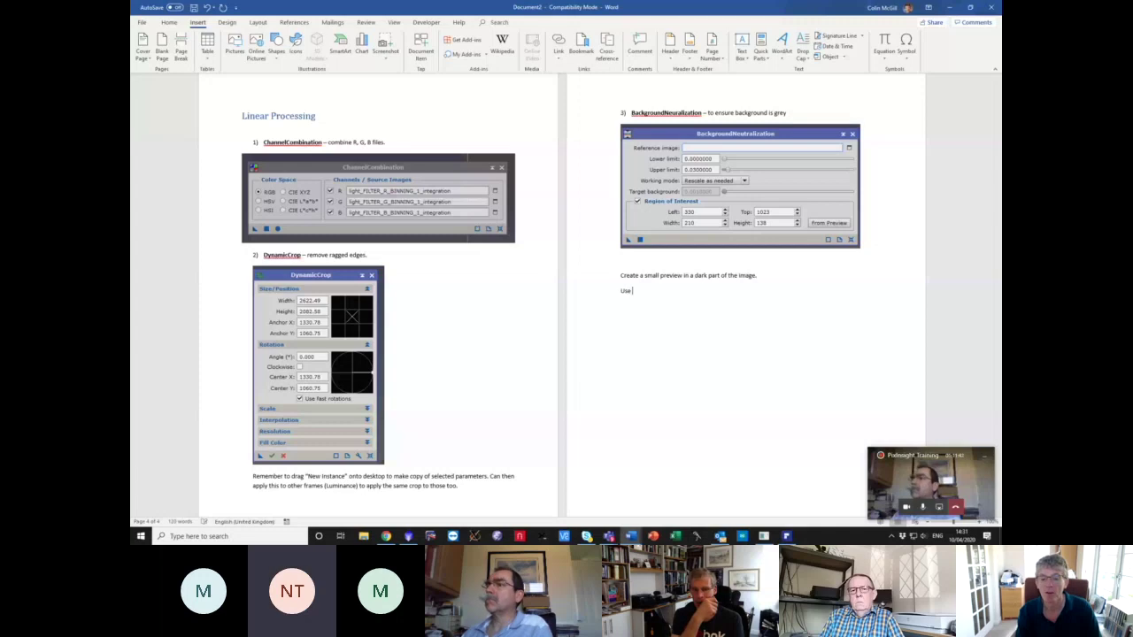
key("BackSpace")
key("BackSpace")
key("BackSpace")
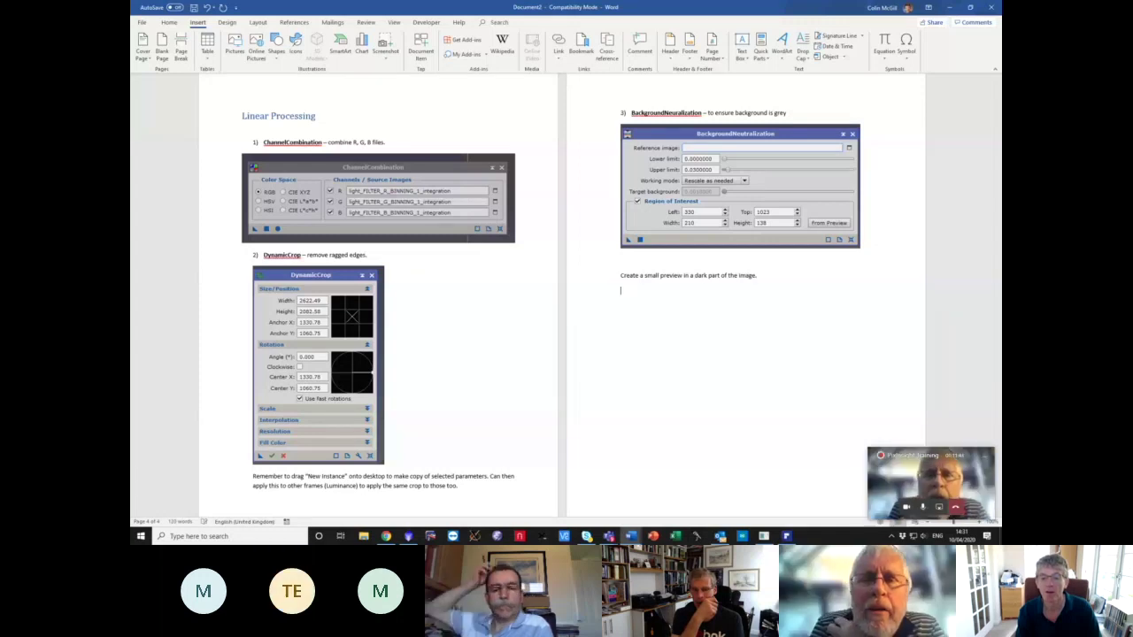
type("Rea")
key("BackSpace")
key("BackSpace")
key("BackSpace")
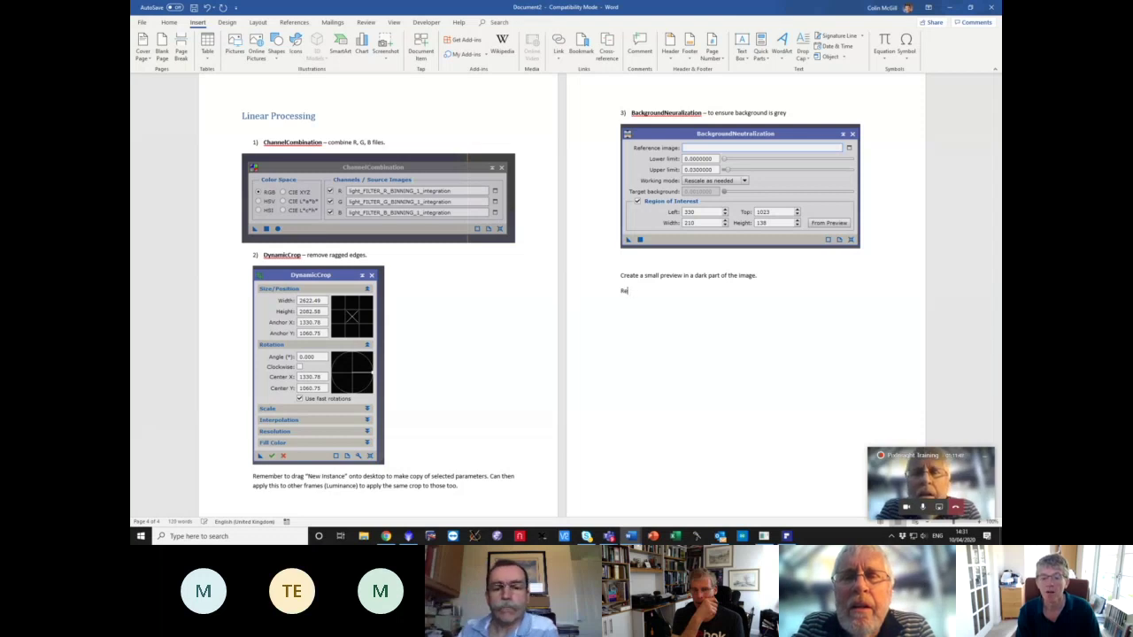
- Begin the second note line with the words 'Place cursor to readout'
type("Pput P")
key("BackSpace")
key("BackSpace")
key("BackSpace")
key("BackSpace")
key("BackSpace")
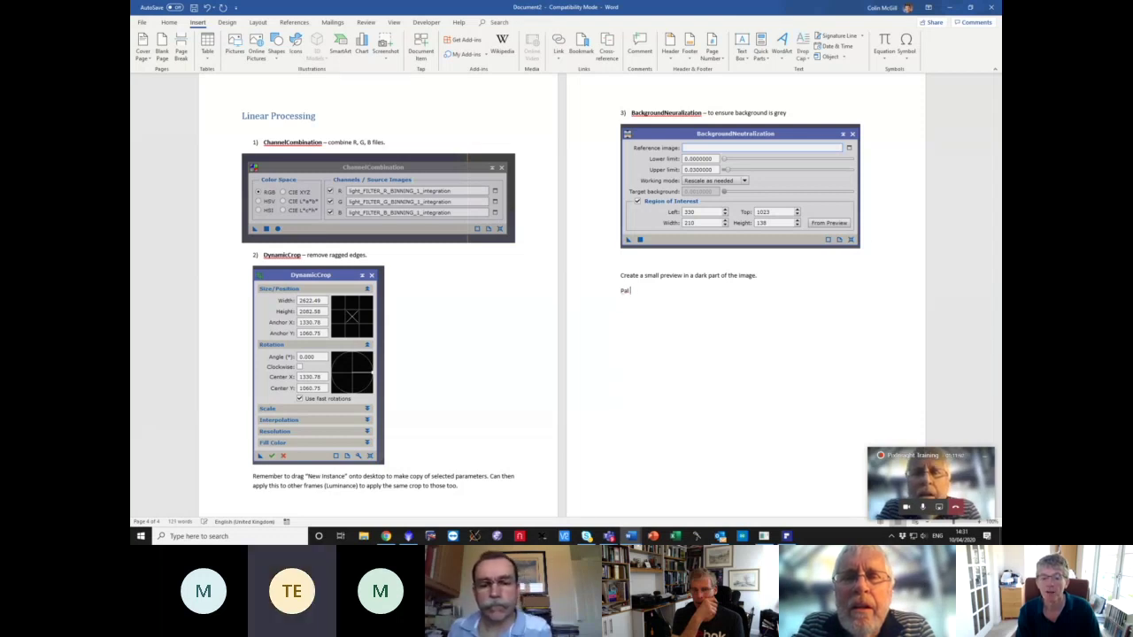
type("lace c")
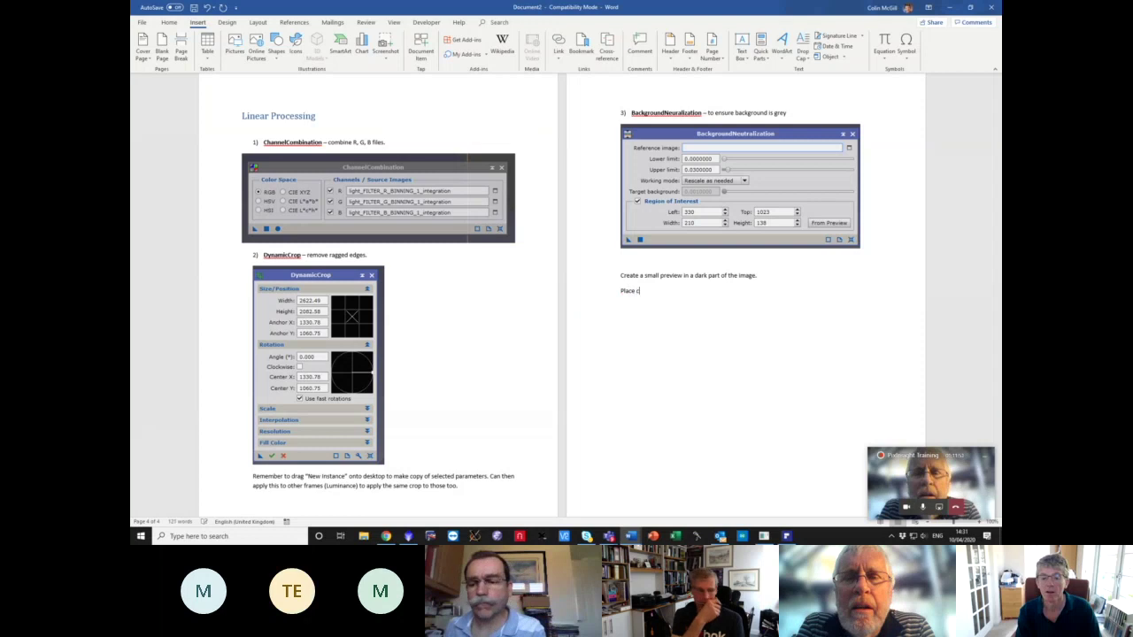
type("ursor to readout value")
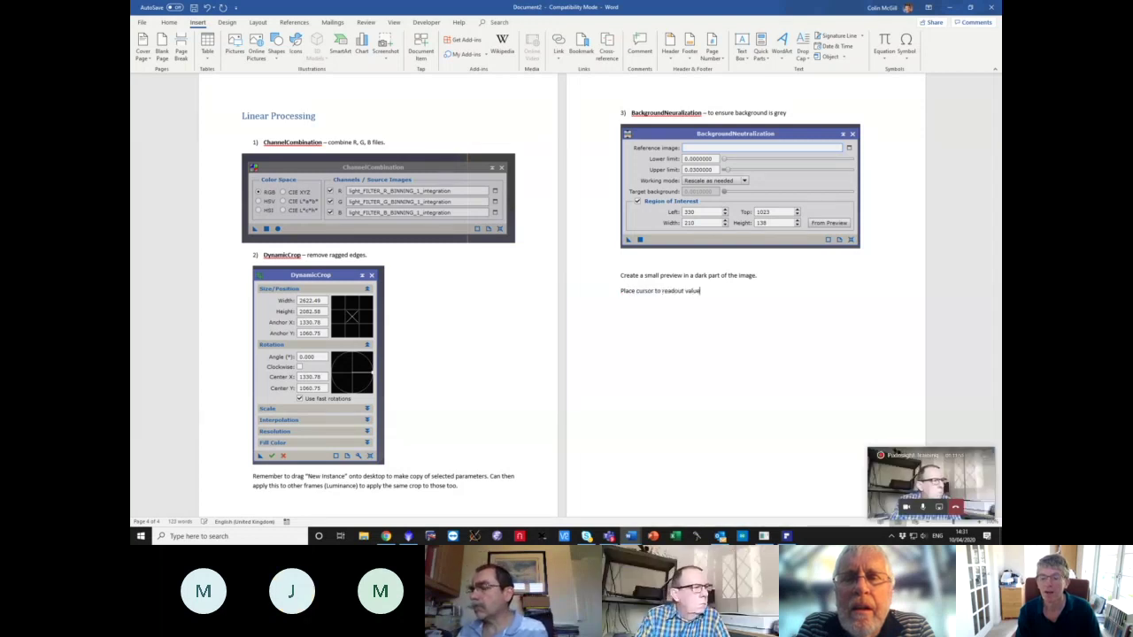
- Complete the second note with 'intensity from preview to set upper limit.' and start a new line
type("intersity valu")
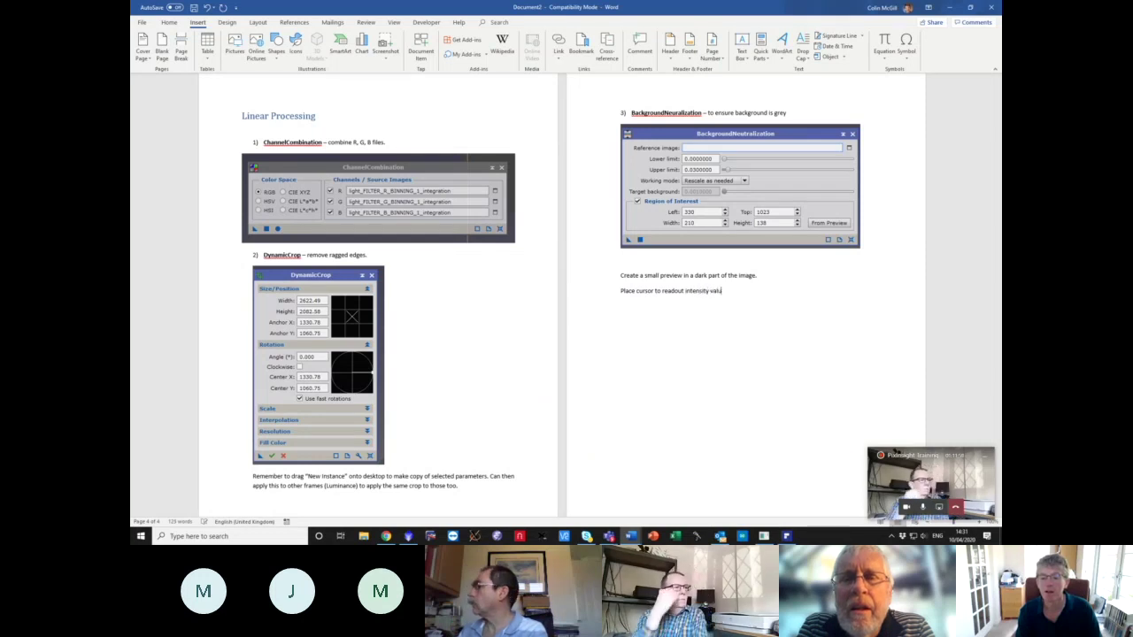
type("es")
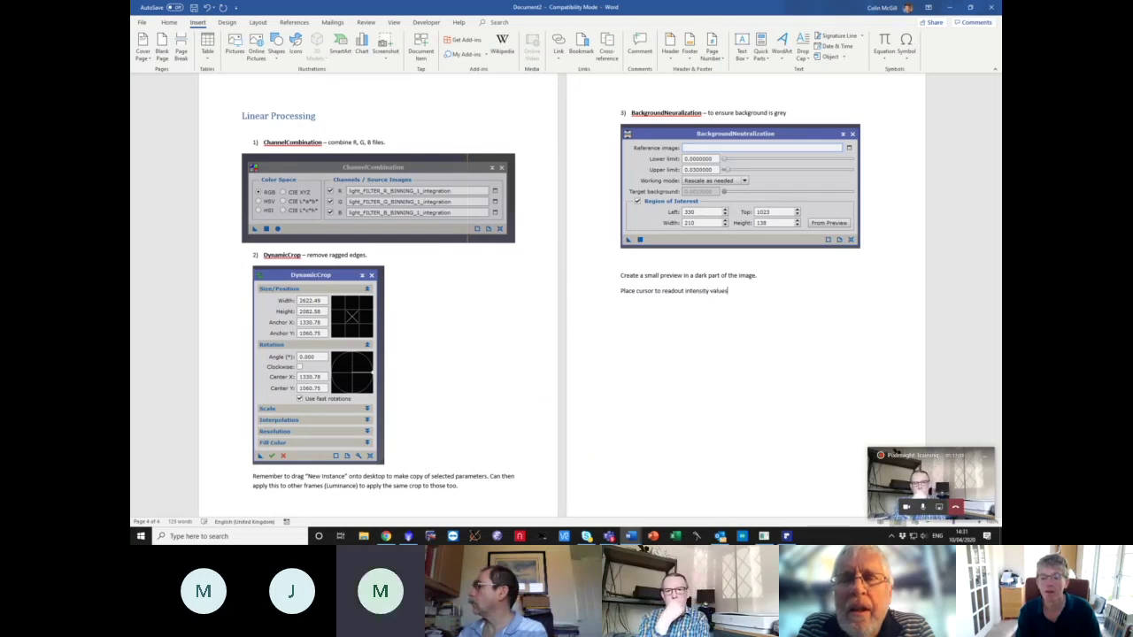
type(" and set t")
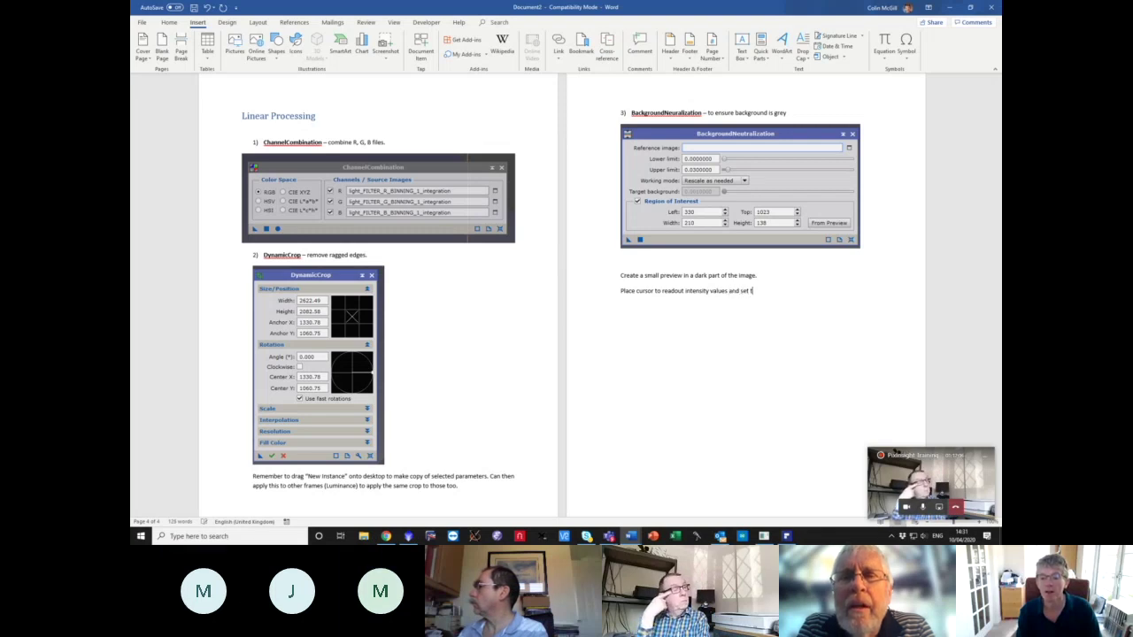
type("from")
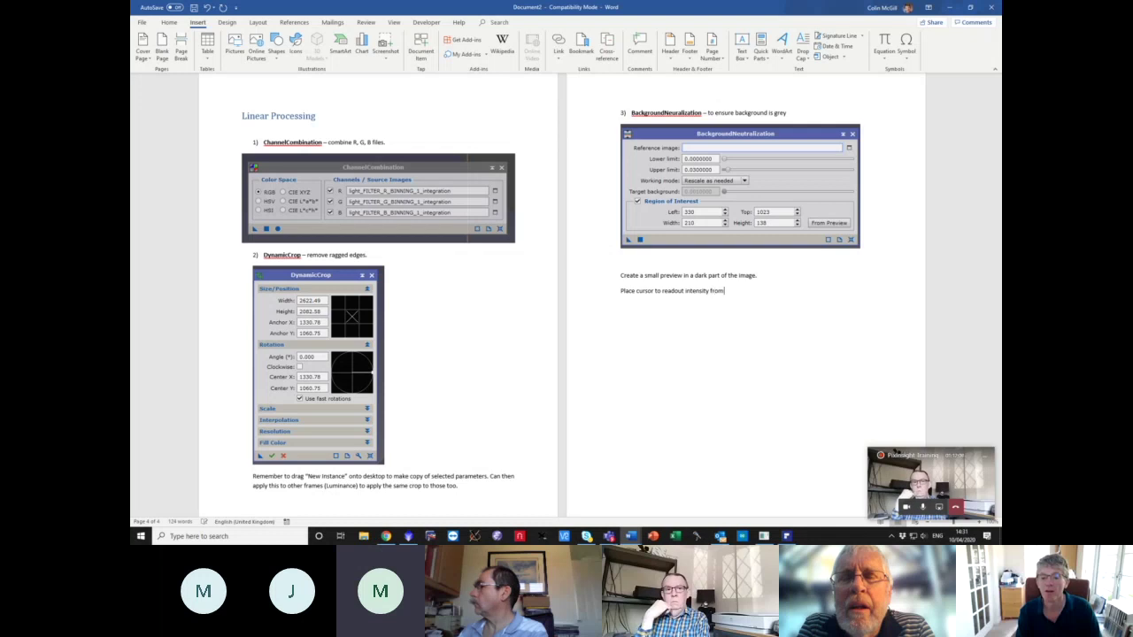
type(" preview to set up")
key("BackSpace")
key("BackSpace")
key("BackSpace")
type("er limit.")
key("Return")
- Add the third note 'Set region of interest to Preview.' and start an empty numbered item below it
type("Set region of interest")
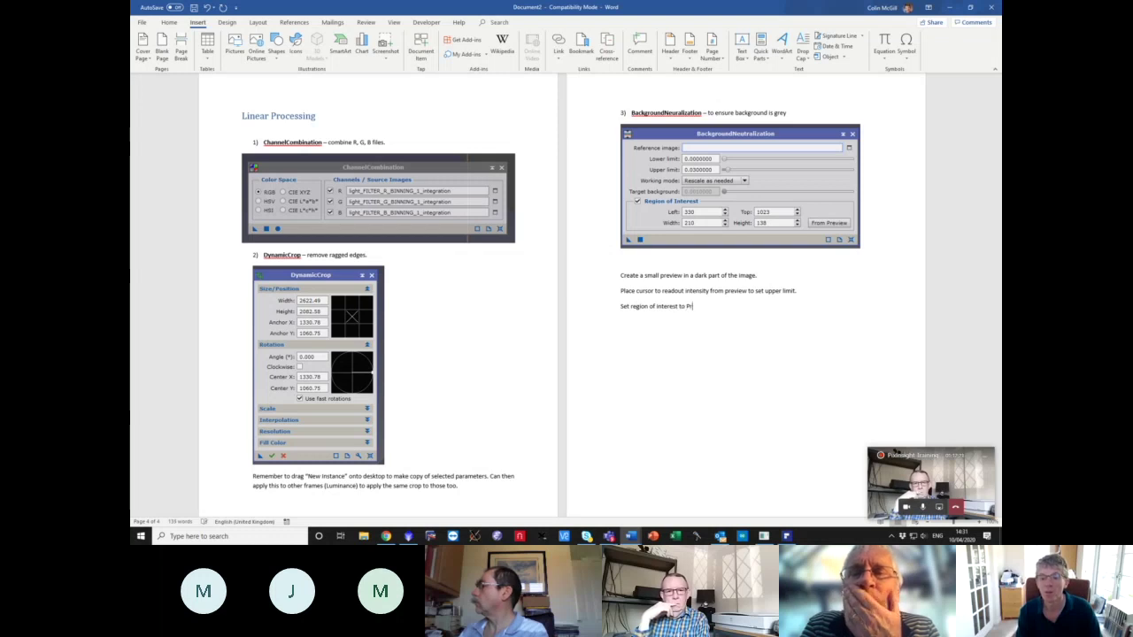
type("to Preview")
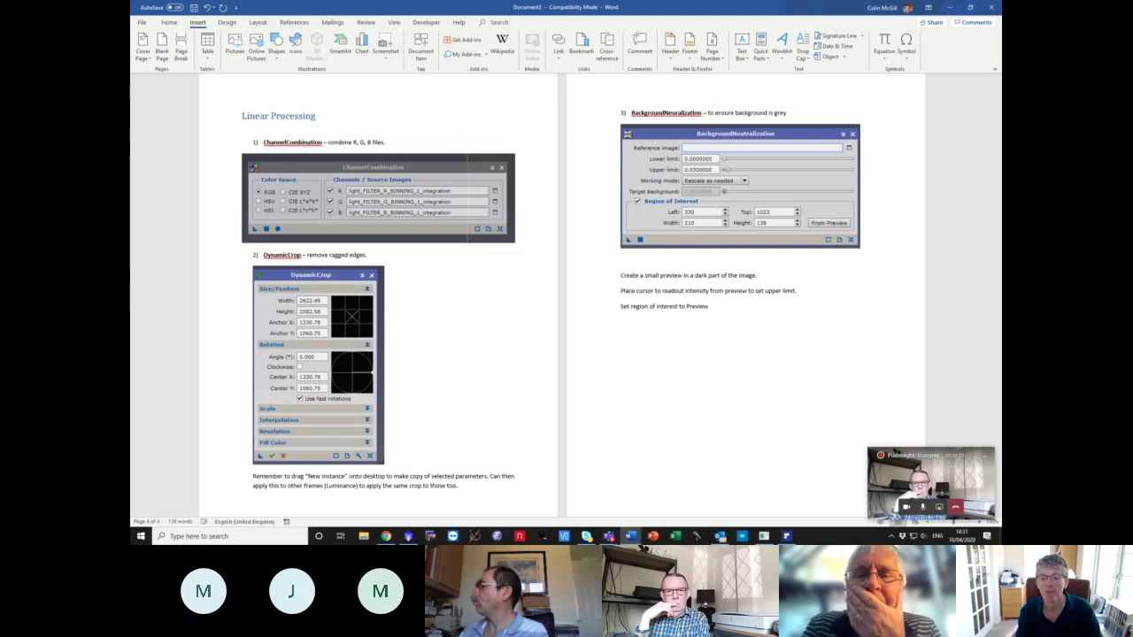
type(".")
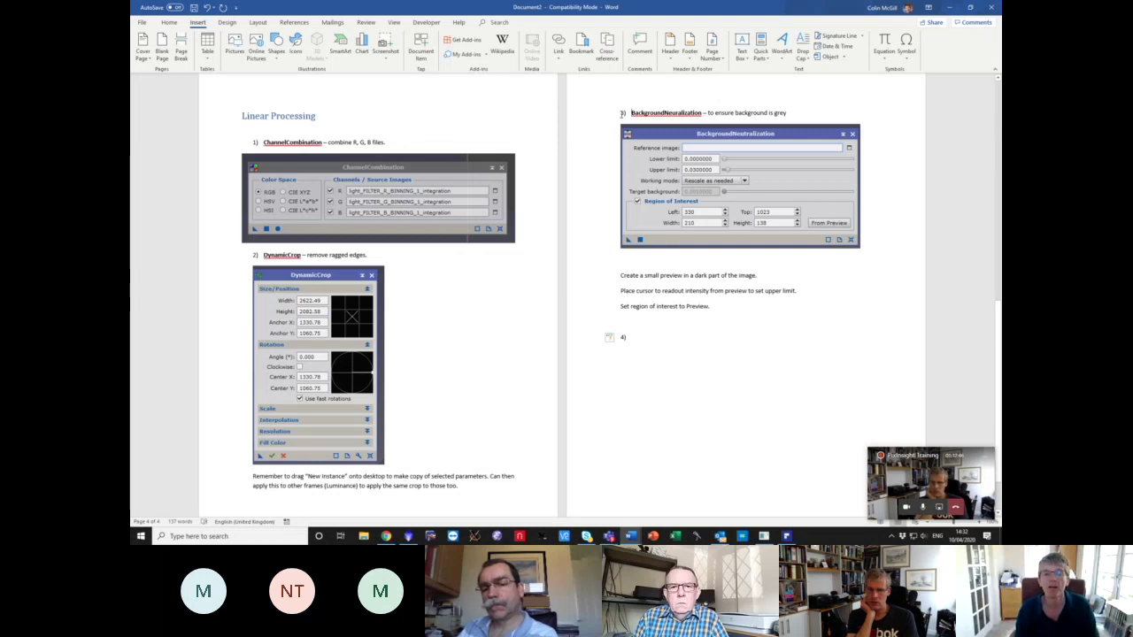
- Insert a new list item 3 'DynamicBackgroundExtraction (if needed)' before the BackgroundNeuralization item, followed by an empty item
left_click(625, 112)
key("Return")
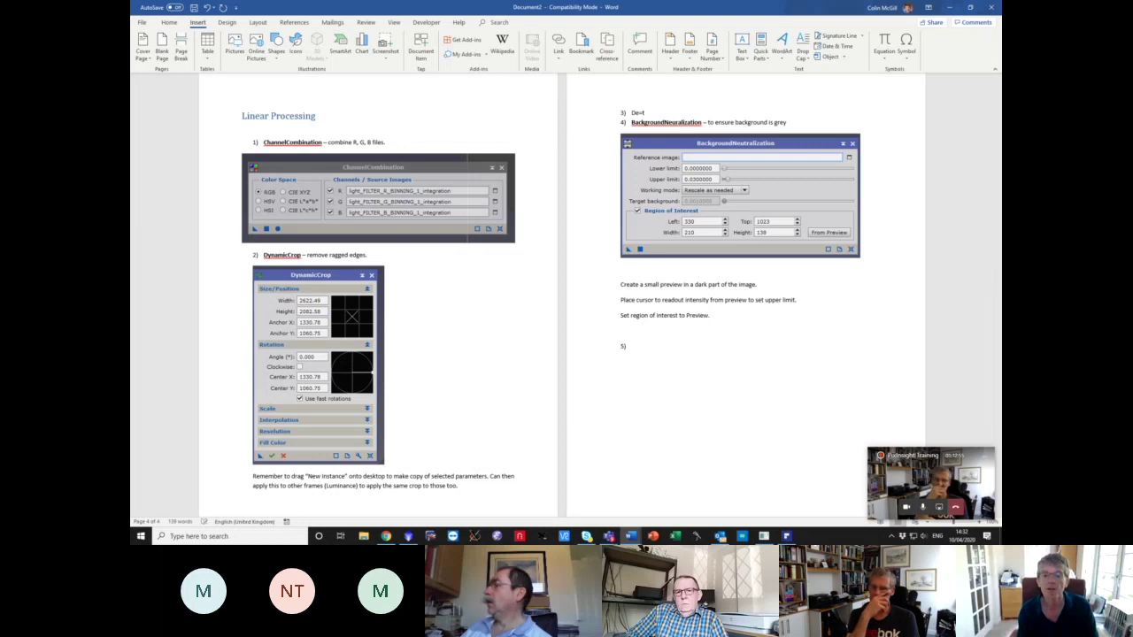
type("yba")
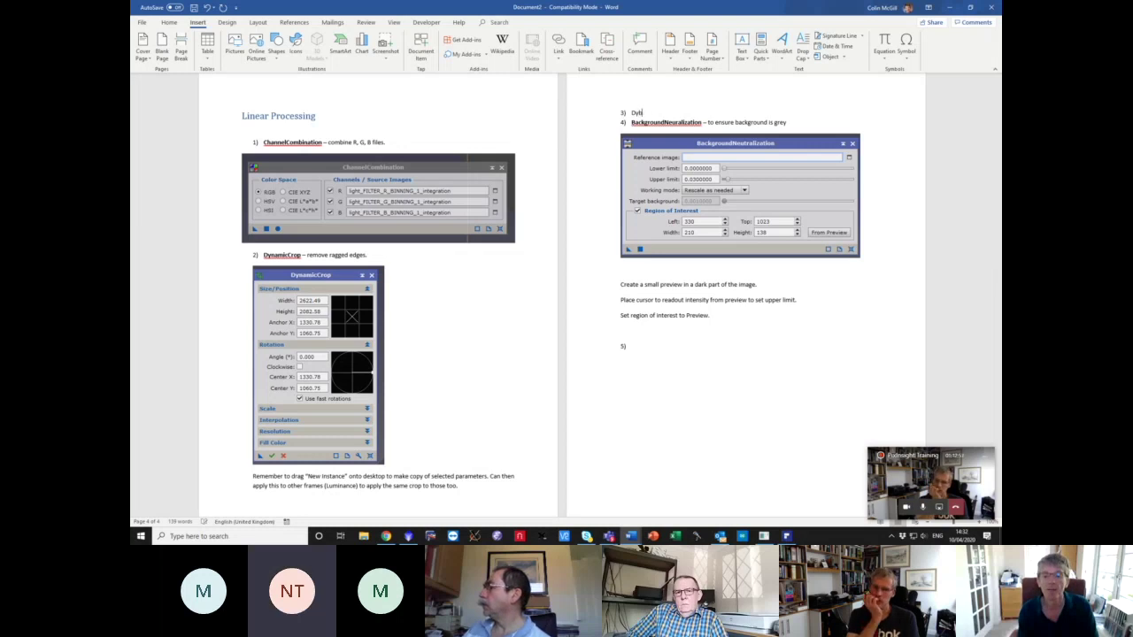
key("BackSpace")
type("namicBack")
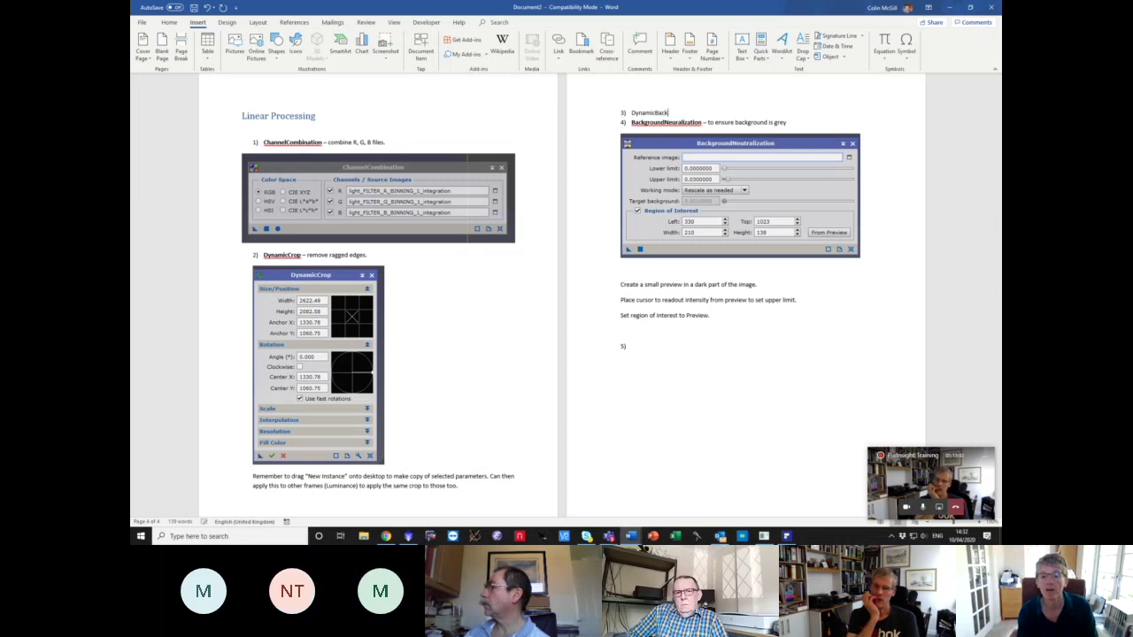
type("groundEx")
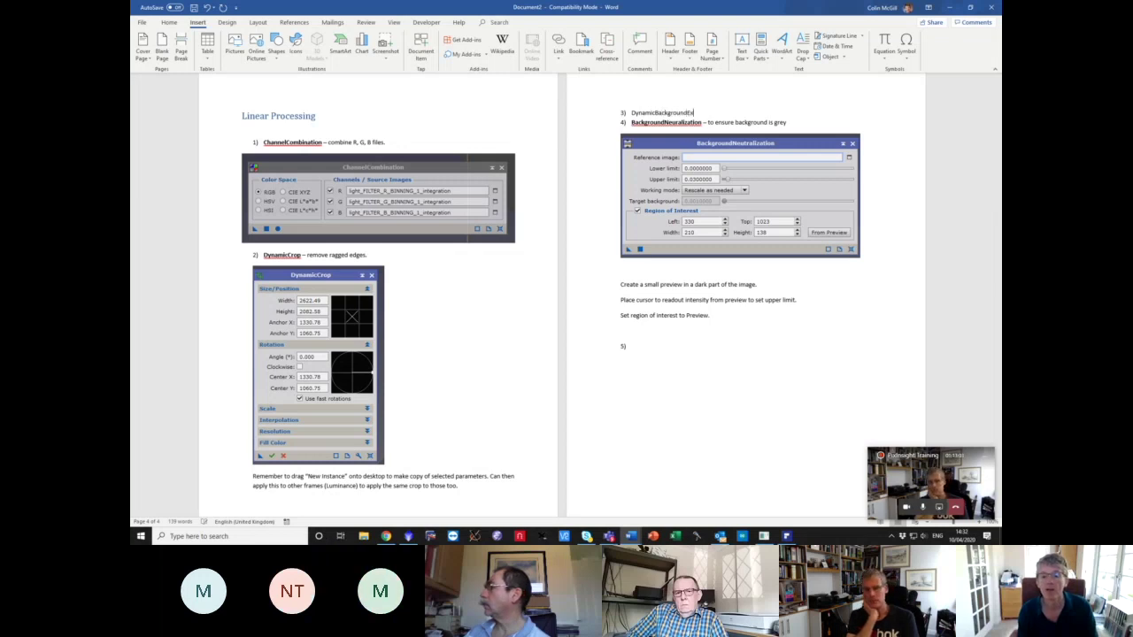
type("traction")
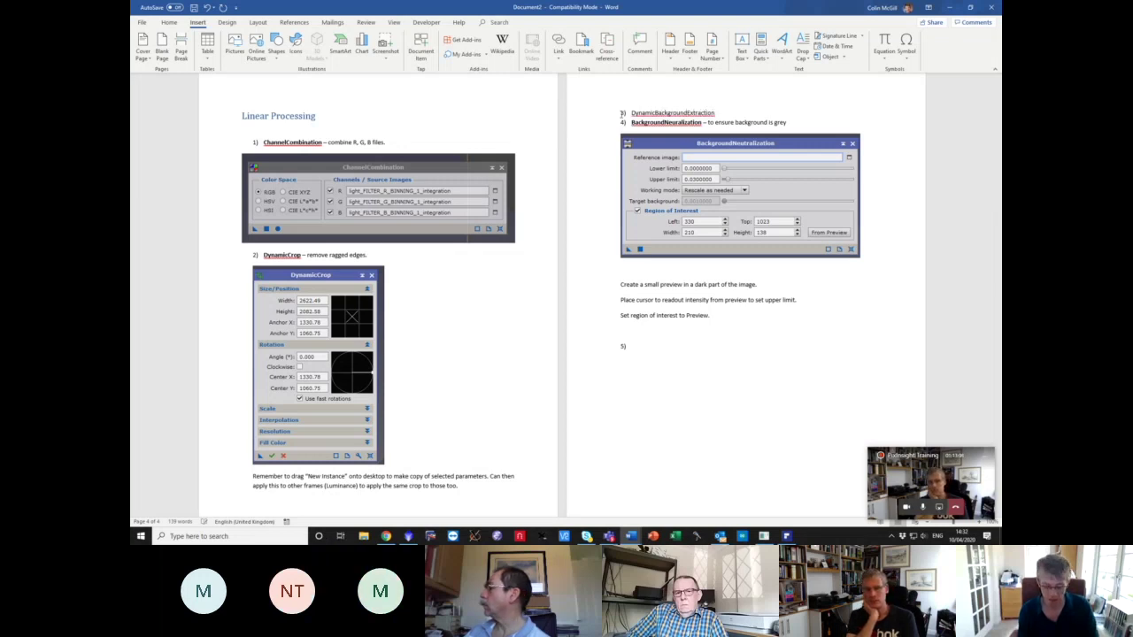
type(" (if need")
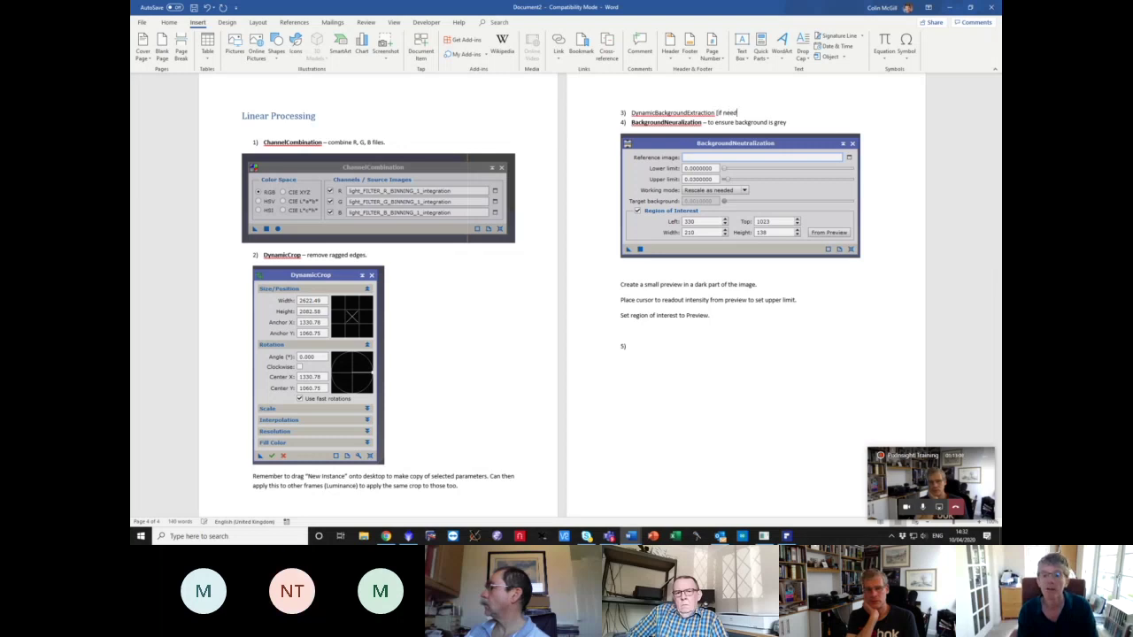
type("ed)")
key("Return")
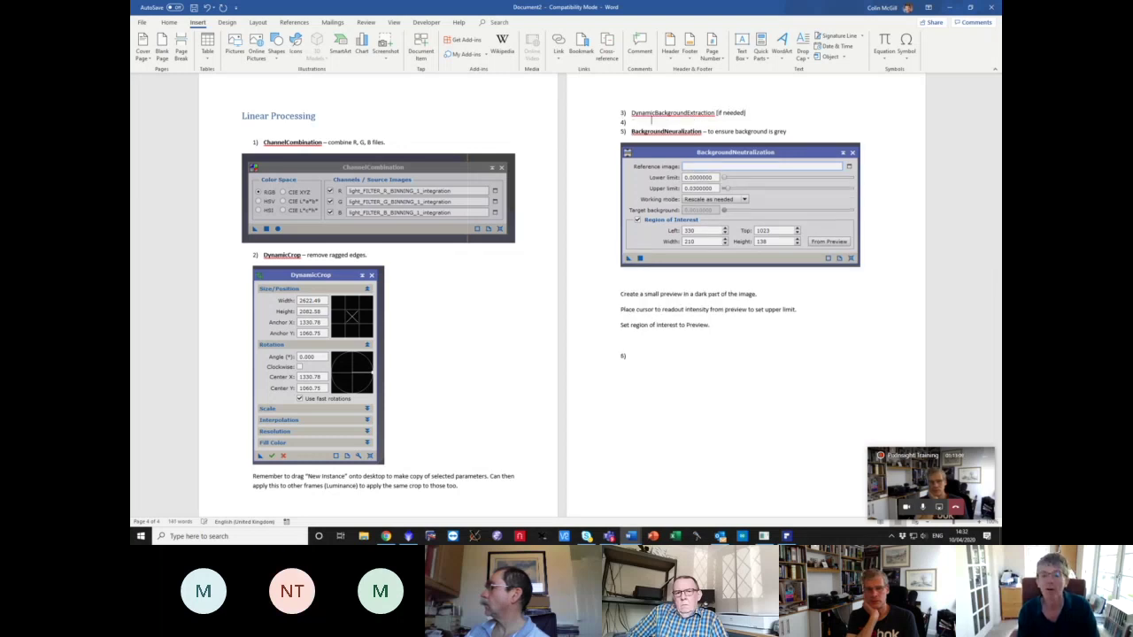
- Make 'DynamicBackgroundExtraction' in item 3 bold and underlined, and add blank lines below it
double_click(670, 113)
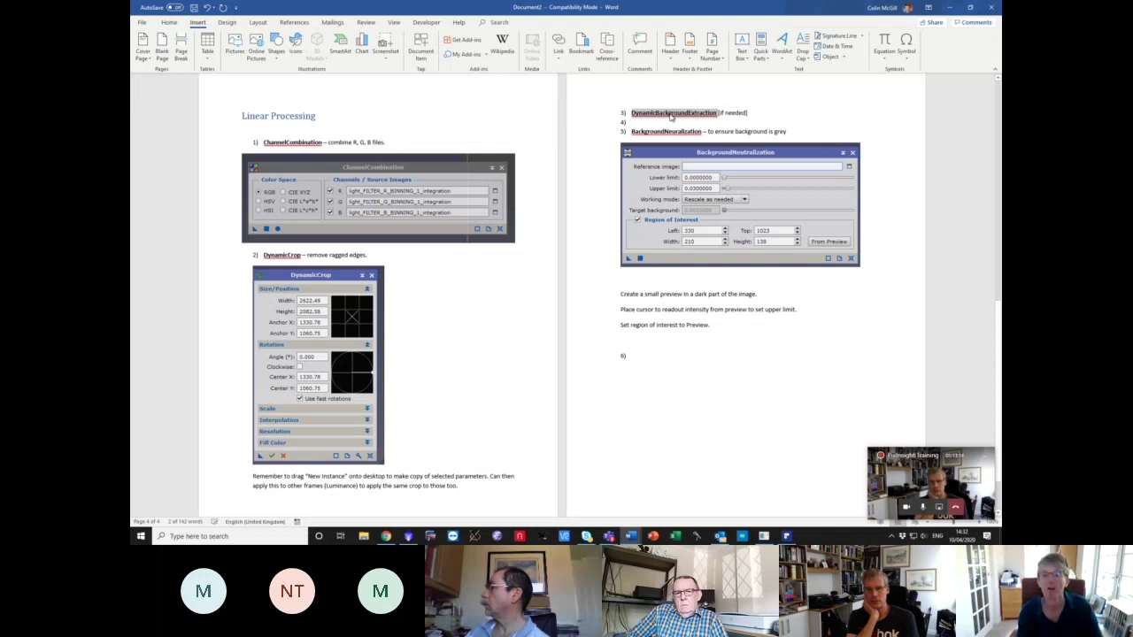
left_click(694, 127)
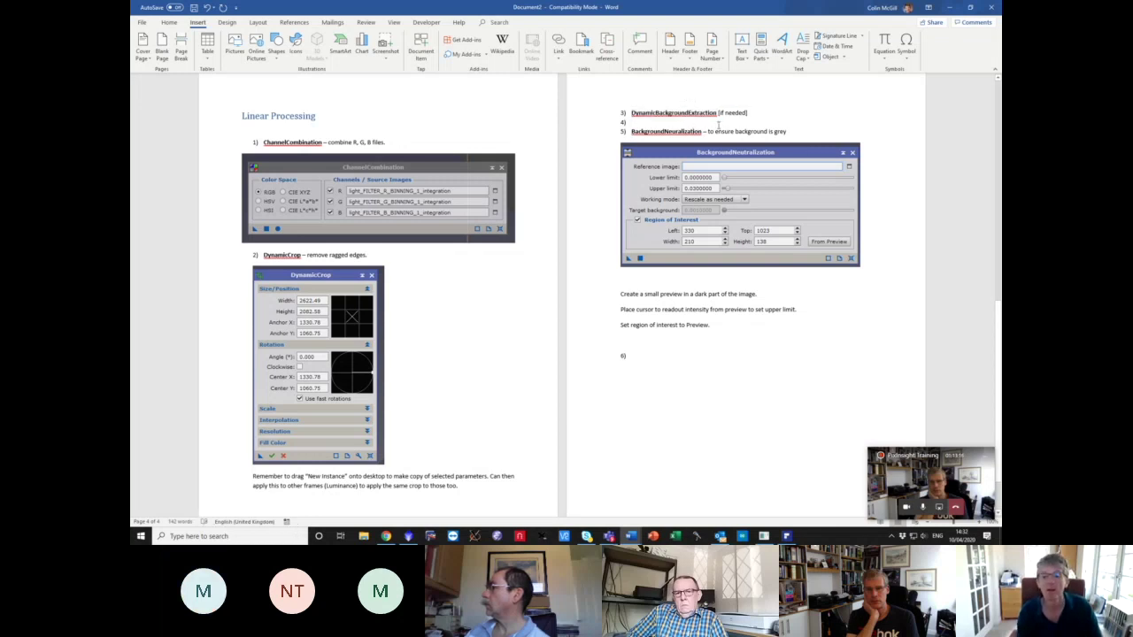
key("Return")
key("Return")
key("Return")
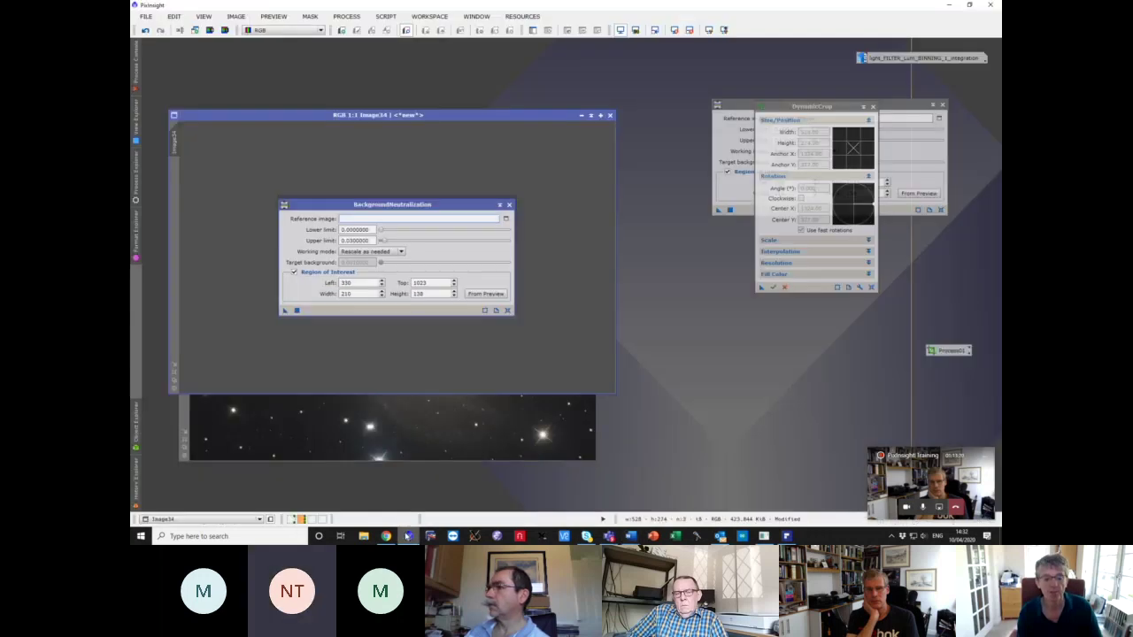
- Switch to PixInsight and close the Image34 screenshot, the DynamicCrop dialog and the BackgroundNeutralization dialog
left_click(408, 536)
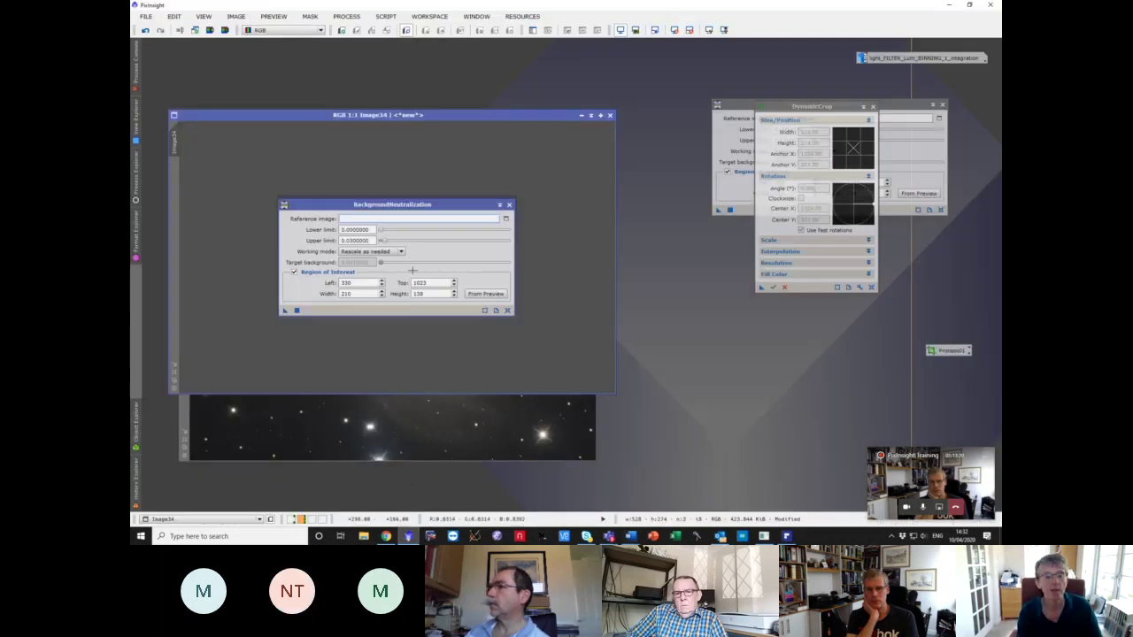
left_click(609, 115)
left_click(546, 290)
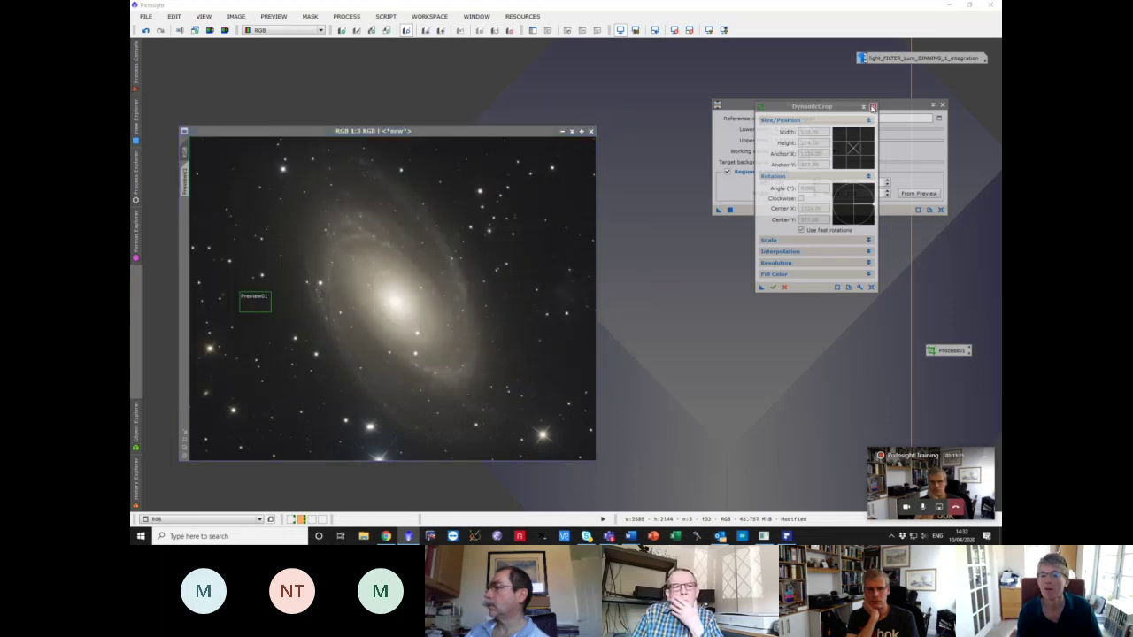
left_click(872, 106)
left_click(944, 105)
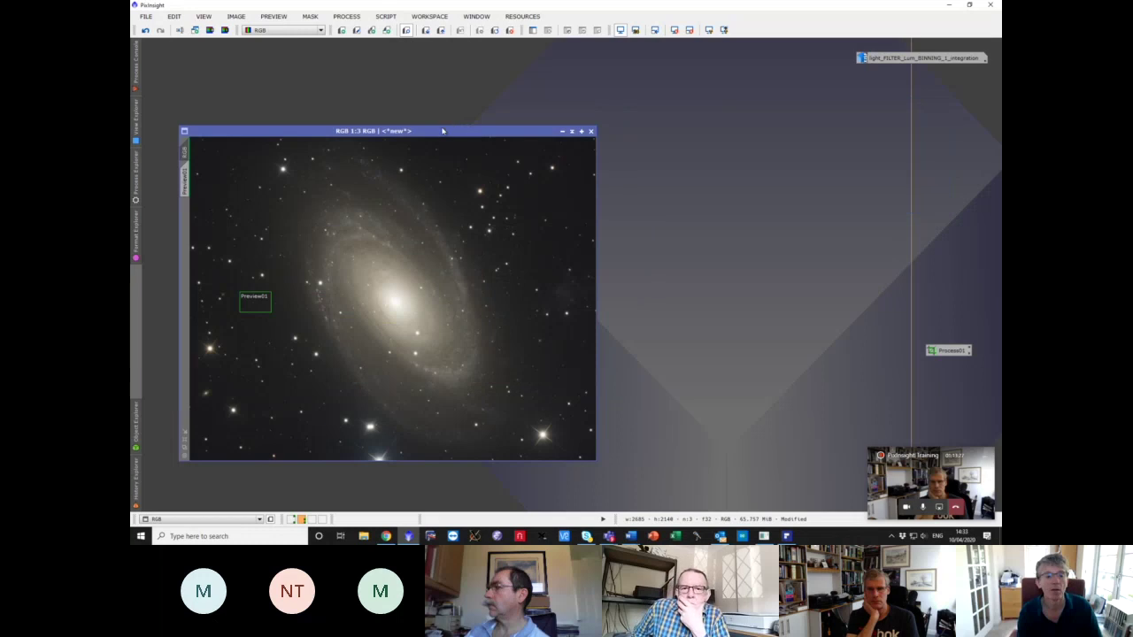
- Open the DynamicBackgroundExtraction process from the favourites and arrange its dialog beside the repositioned RGB image
left_click_drag(380, 130, 446, 81)
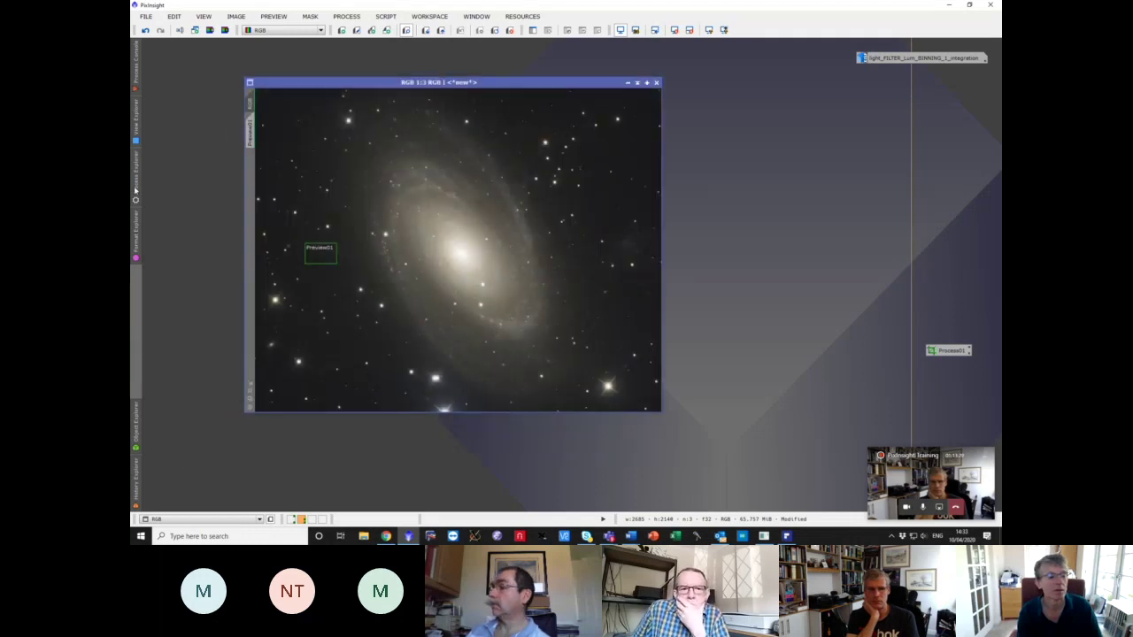
left_click(136, 189)
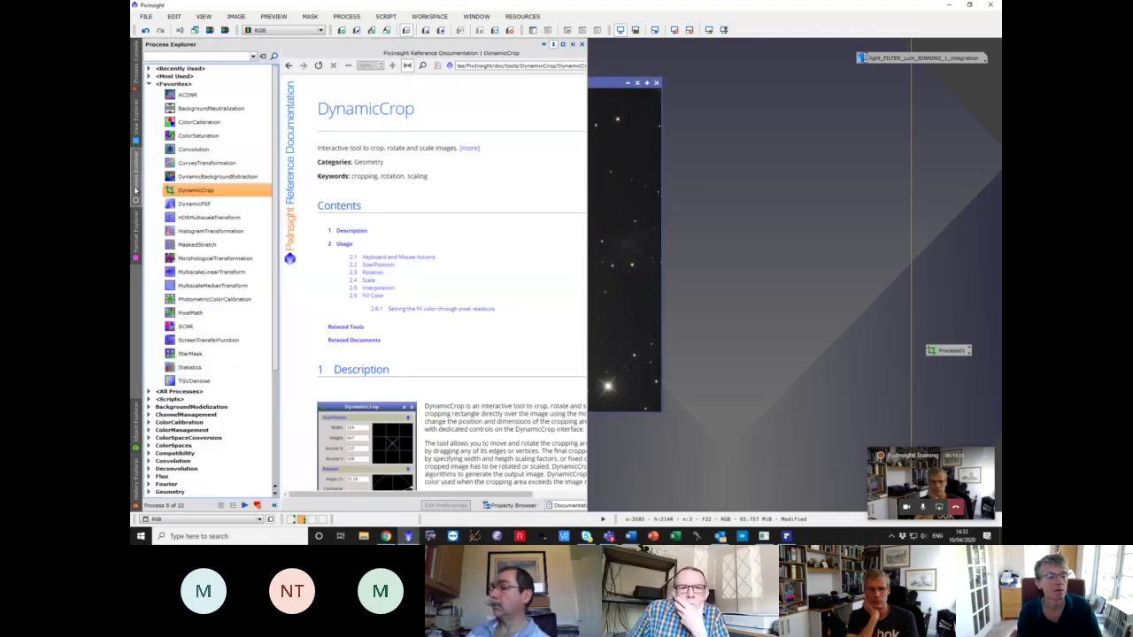
double_click(214, 181)
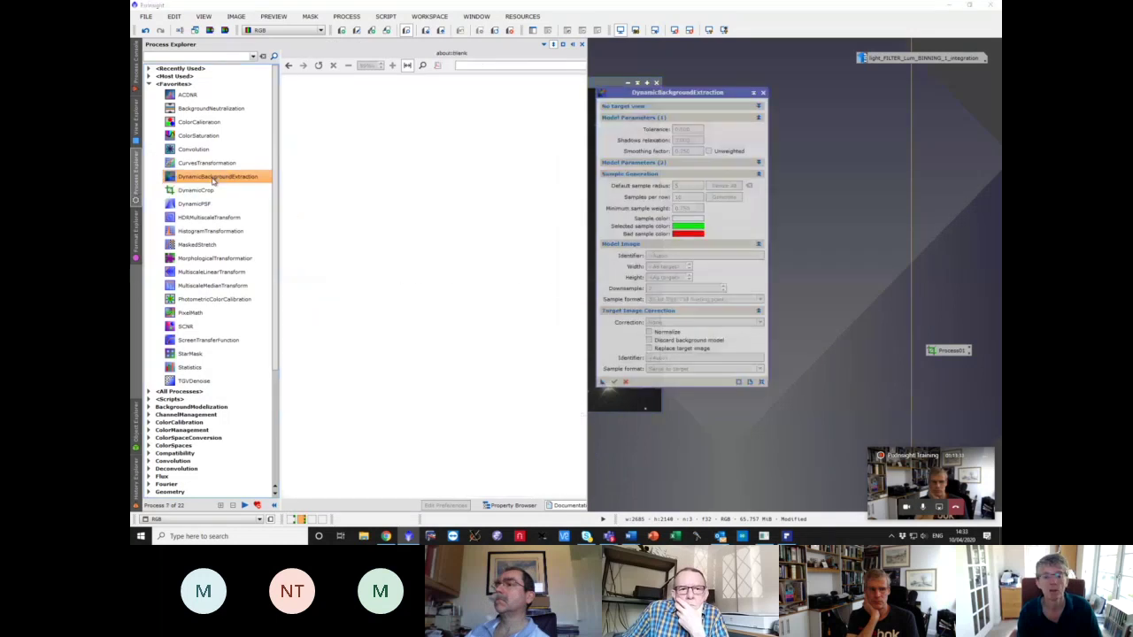
left_click_drag(668, 88, 771, 84)
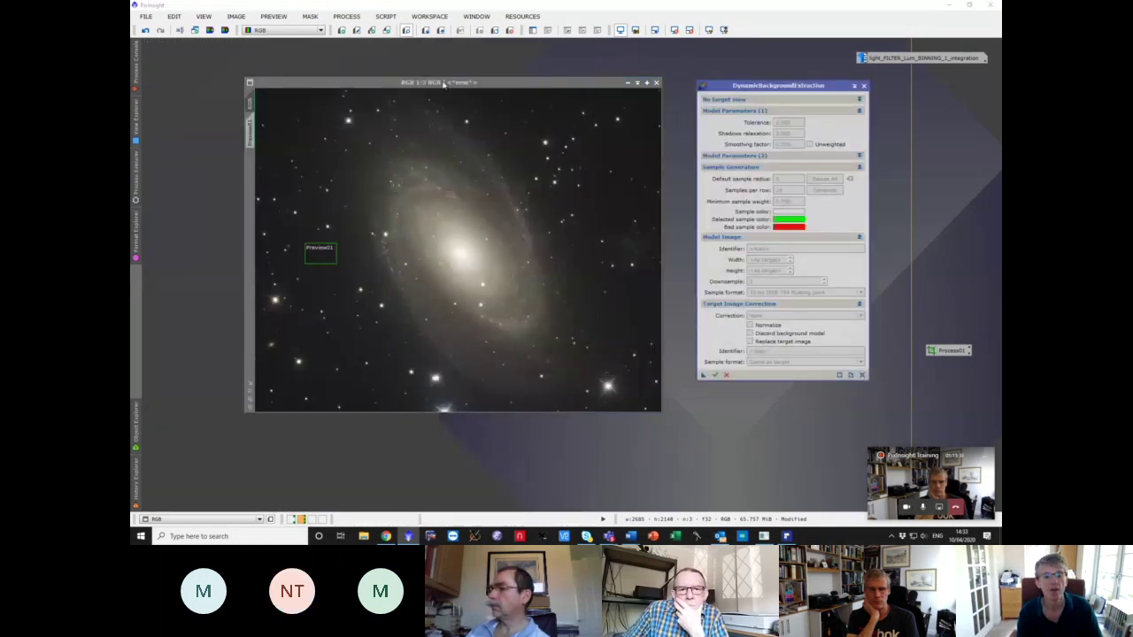
- Start DynamicBackgroundExtraction on the RGB image and place background samples in its four dark corners, avoiding stars and the galaxy
left_click(438, 193)
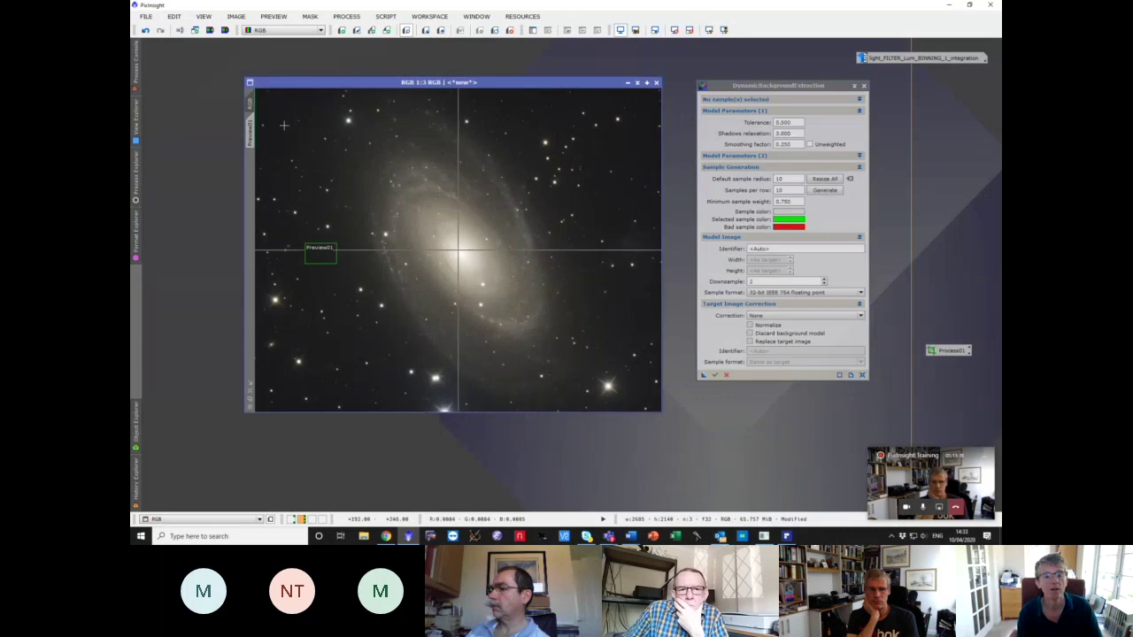
left_click(587, 106)
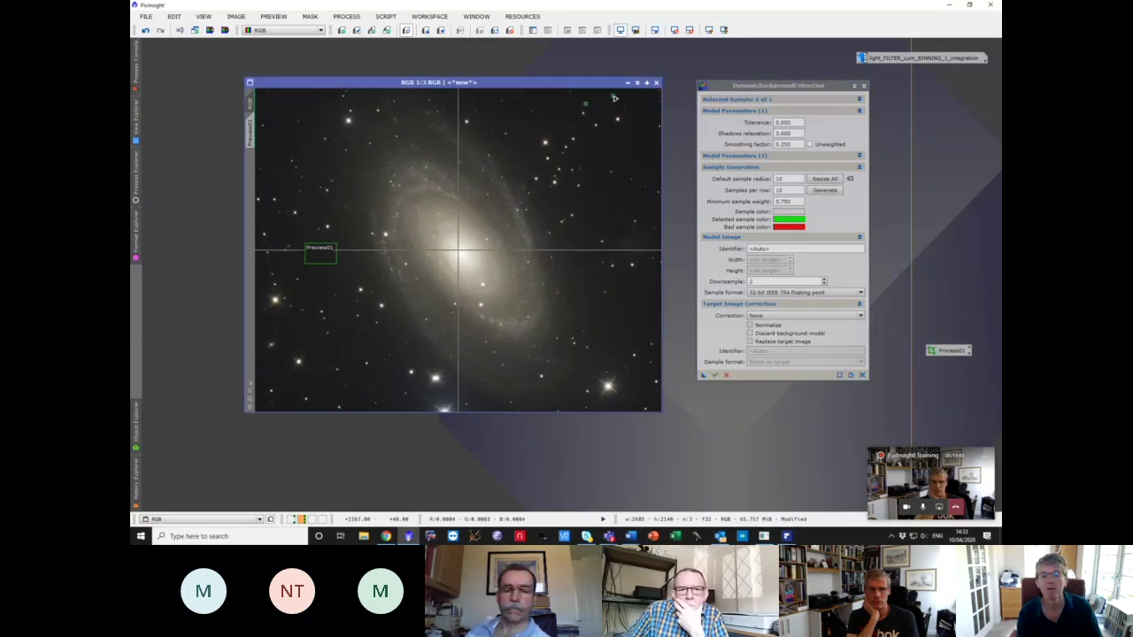
left_click(639, 136)
left_click(651, 379)
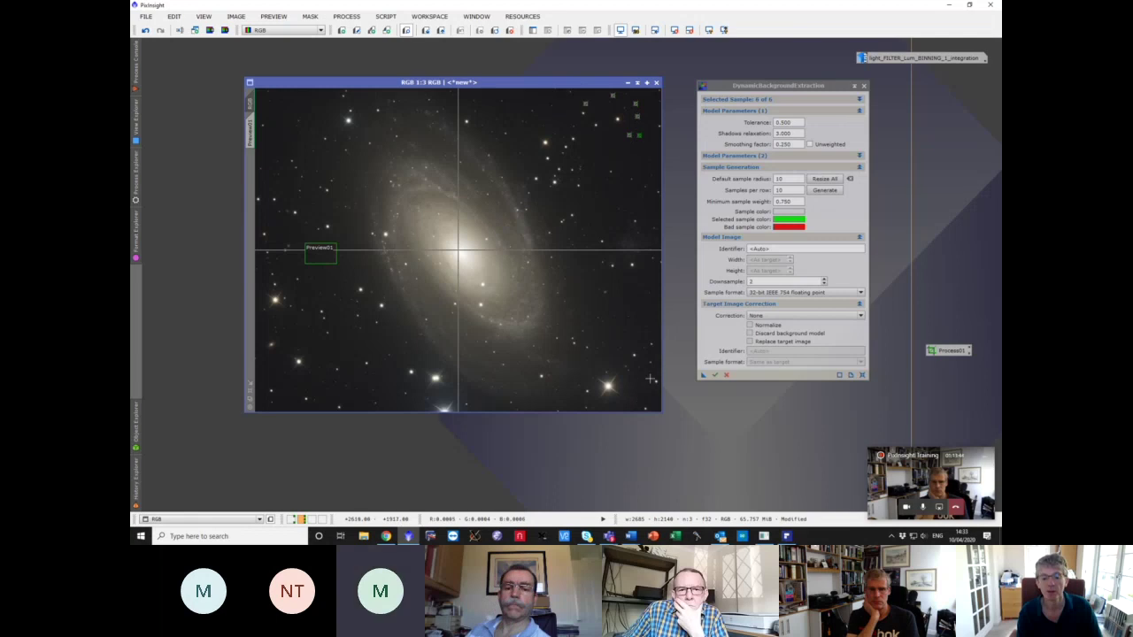
left_click(614, 400)
left_click(645, 359)
left_click(633, 376)
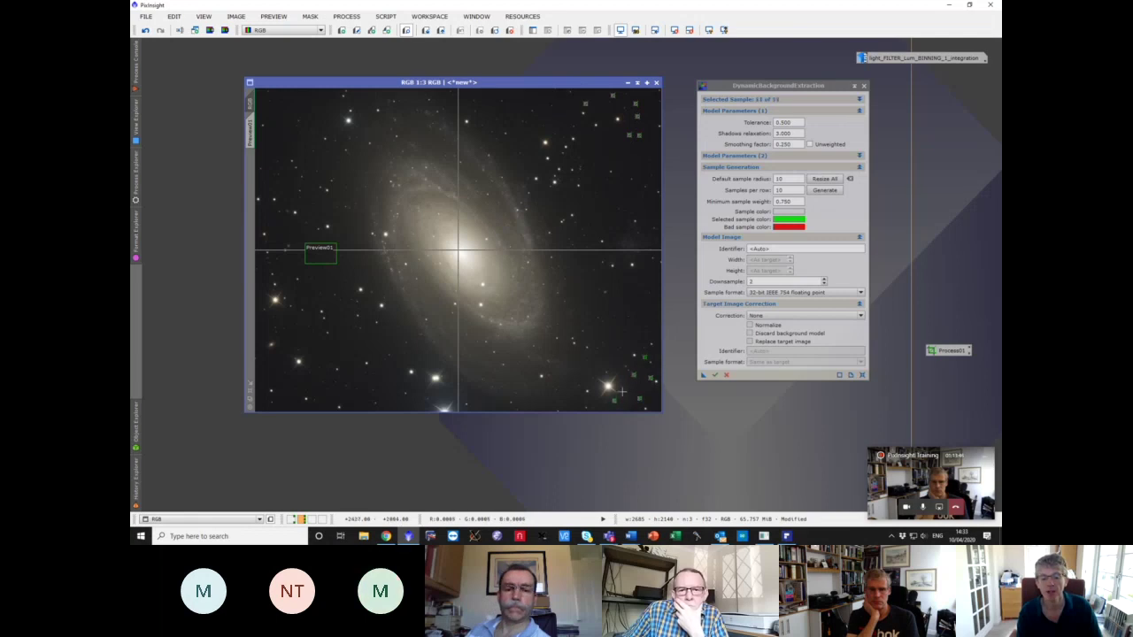
left_click(251, 133)
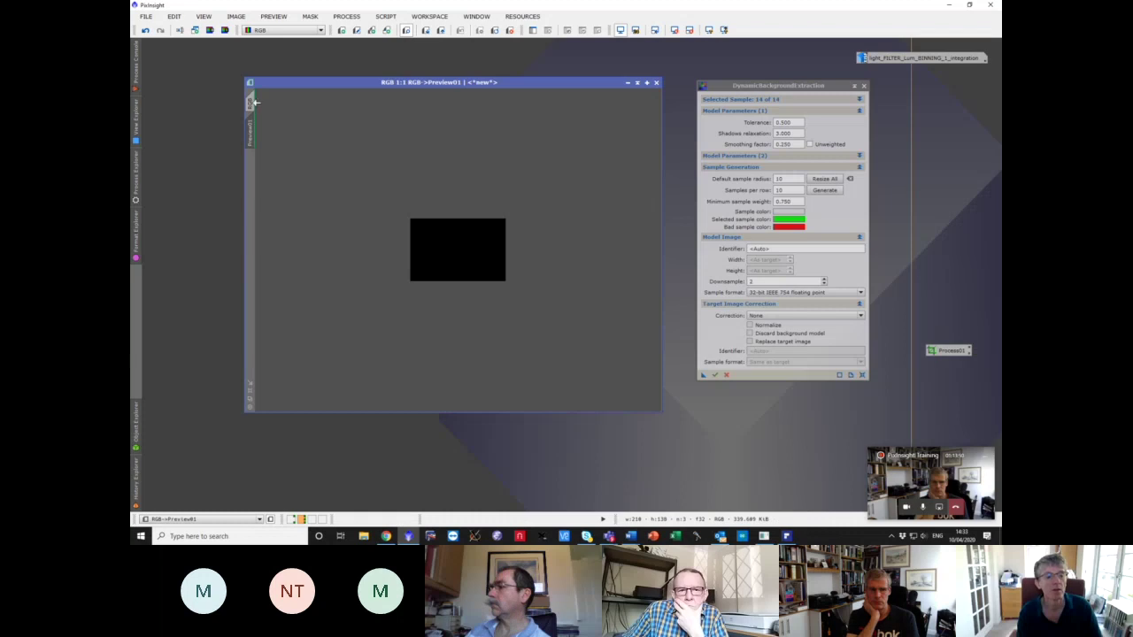
left_click(252, 102)
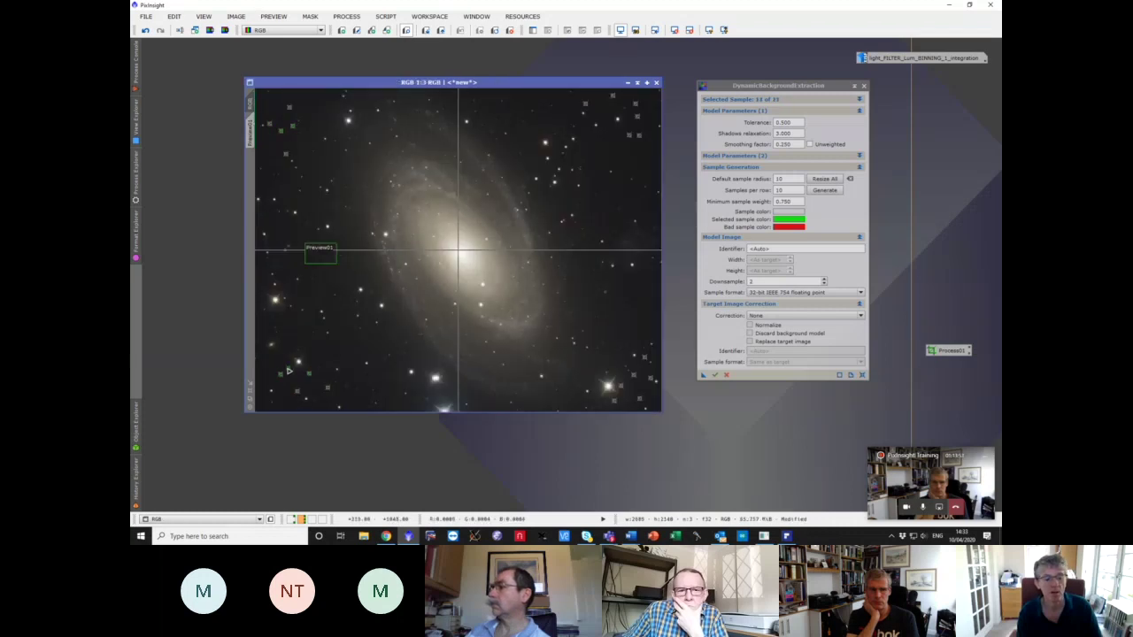
- Set the target image correction to Subtraction and run the DynamicBackgroundExtraction on the RGB image
left_click(796, 315)
left_click(795, 334)
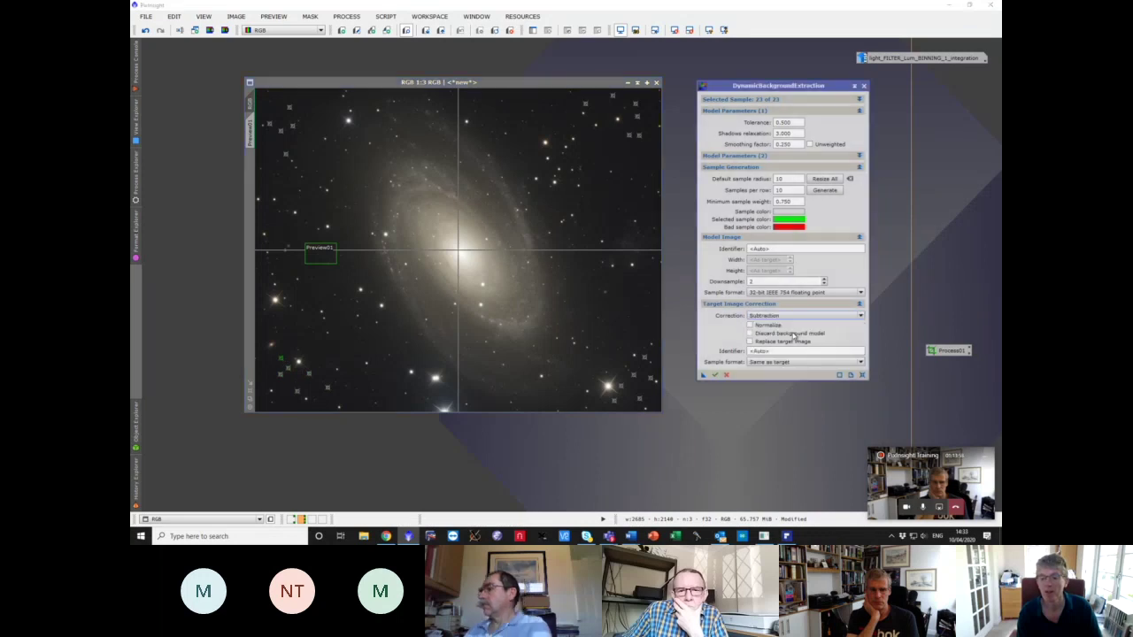
left_click(716, 376)
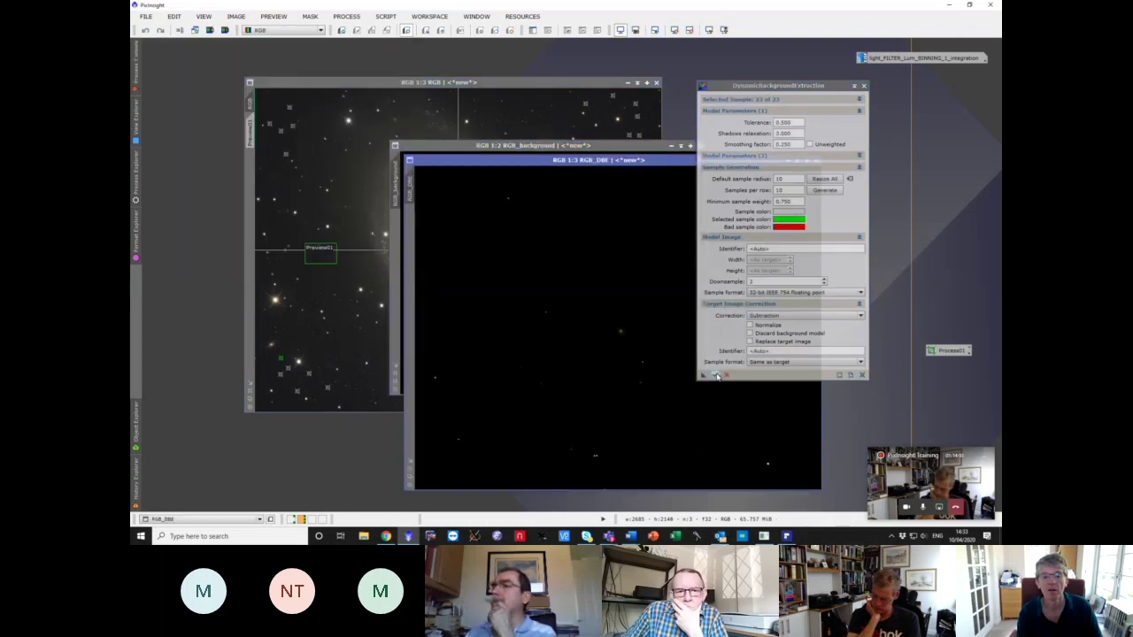
- Auto-stretch the RGB_DBE and RGB_background images, examine the gradient in the background model and close that model
left_click(708, 30)
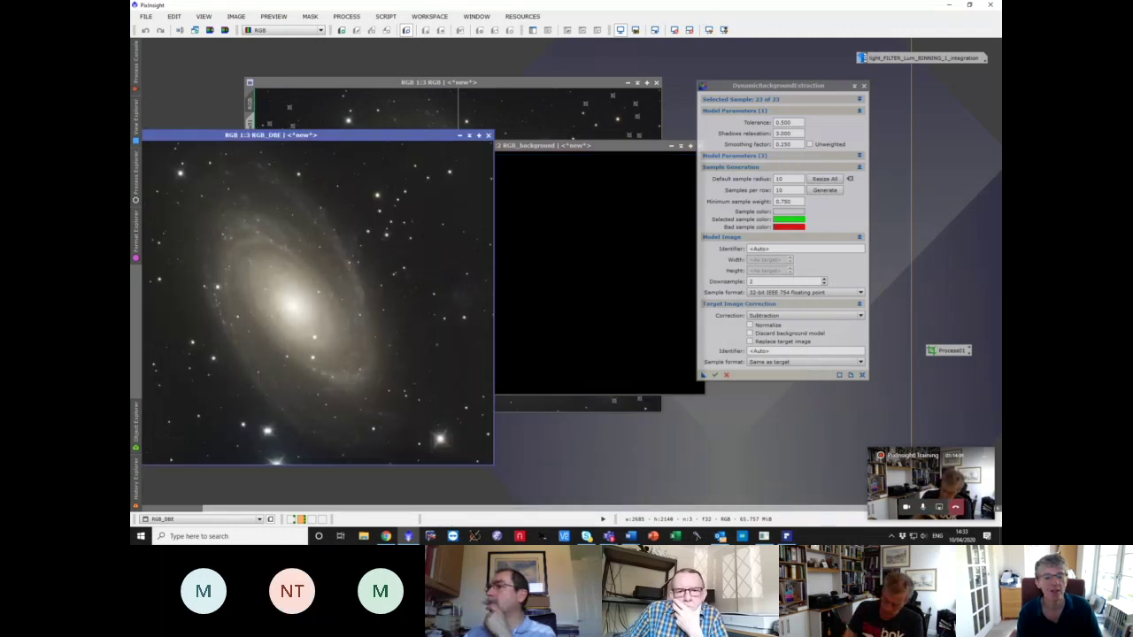
left_click(723, 30)
left_click_drag(622, 147, 501, 130)
scroll(495, 143, "down", 1)
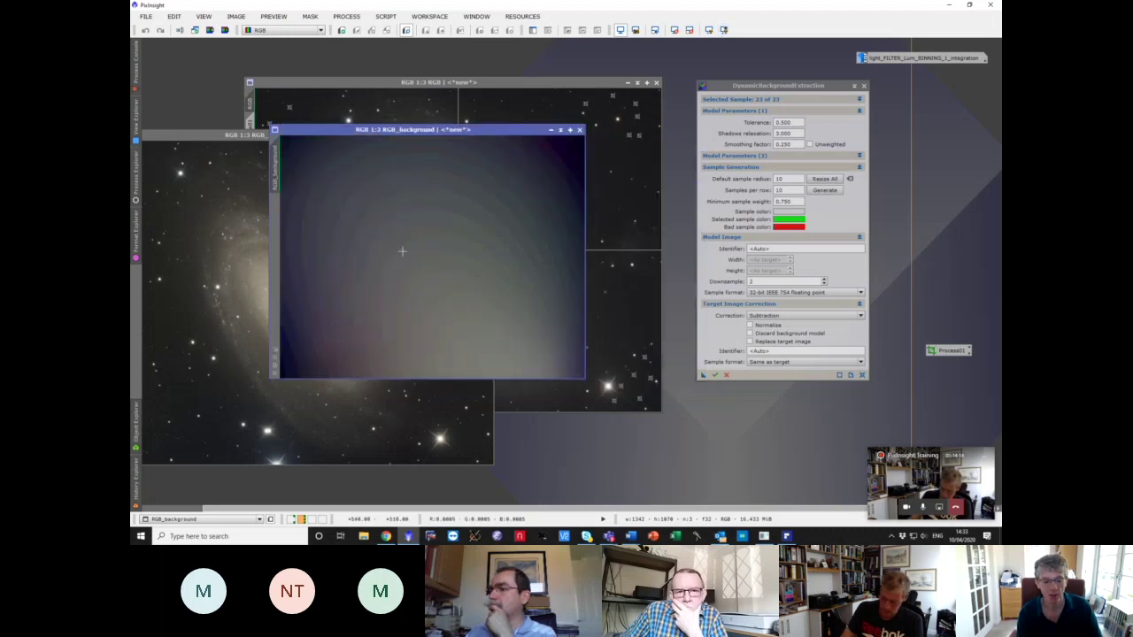
scroll(395, 244, "up", 1)
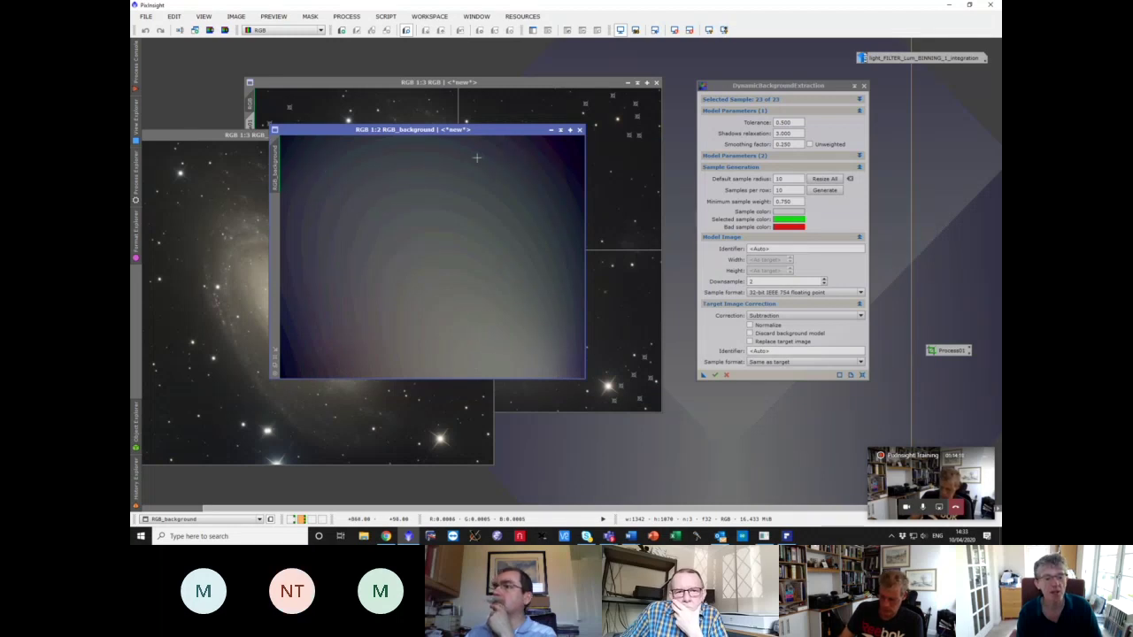
left_click(578, 129)
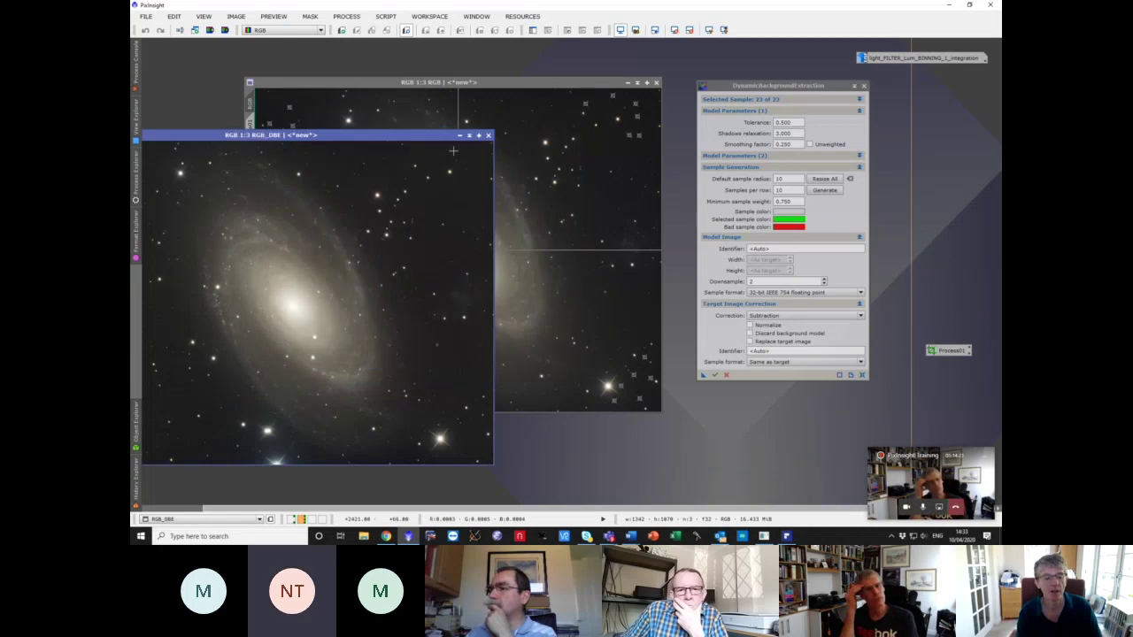
- Reposition the RGB_DBE image below the original RGB image to compare the two
key("ctrl+shift+z")
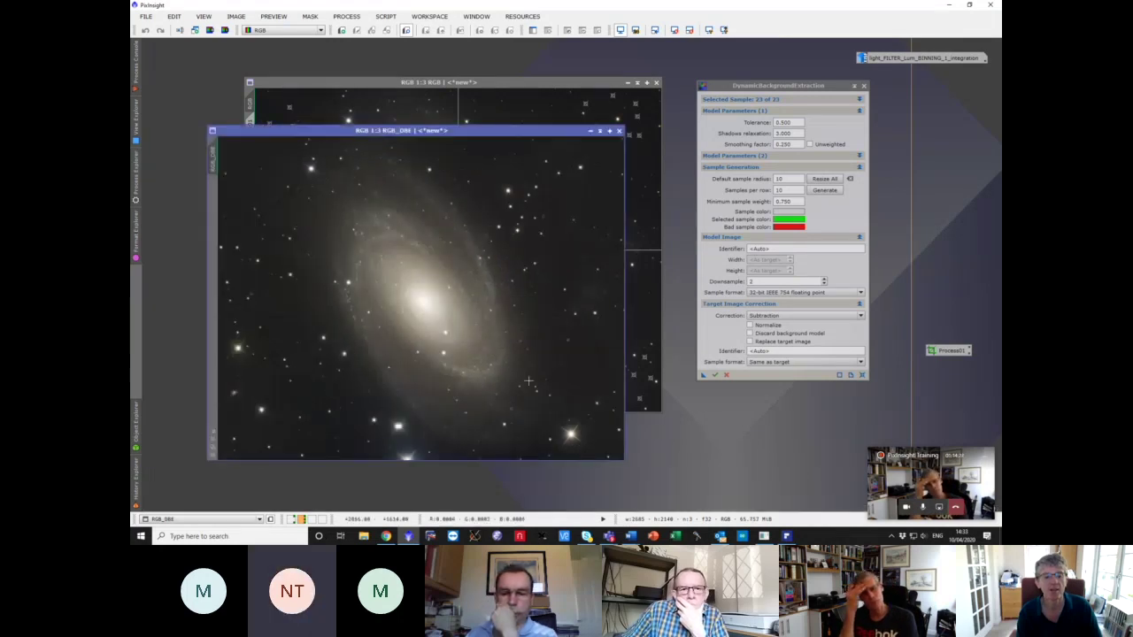
left_click_drag(547, 133, 521, 345)
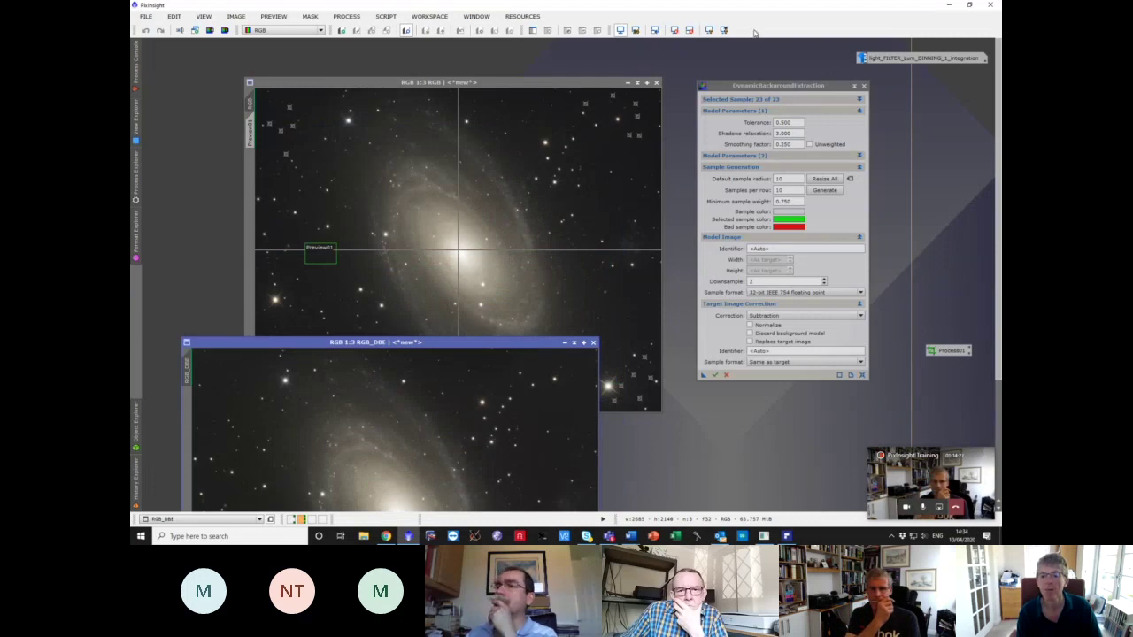
- Save the DynamicBackgroundExtraction settings as a process icon on the workspace and end its dynamic session
left_click(760, 86)
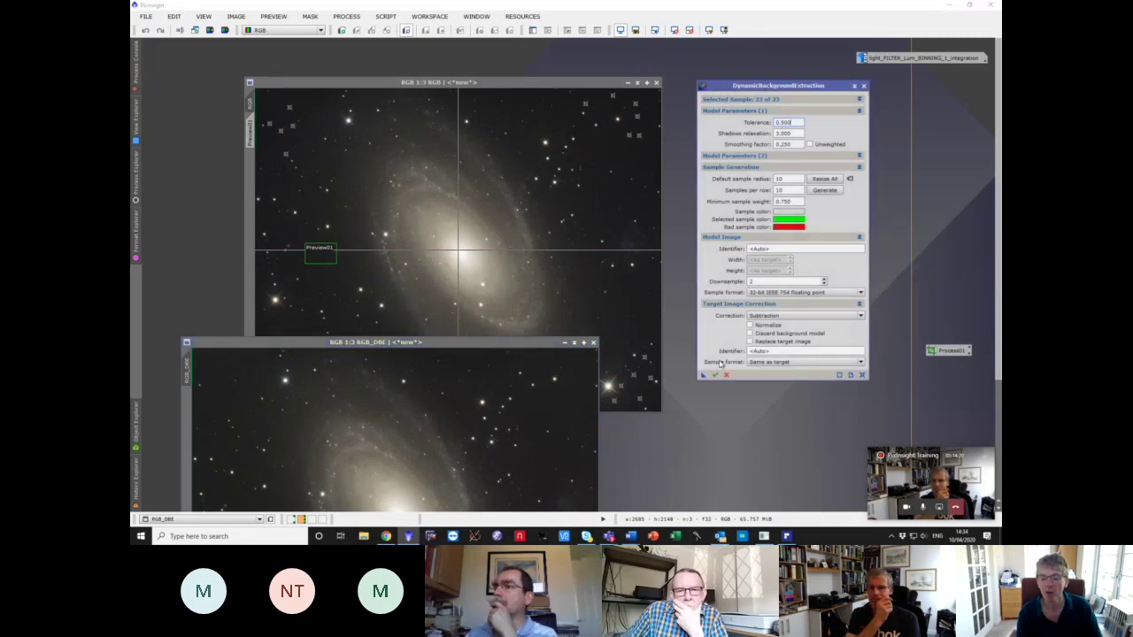
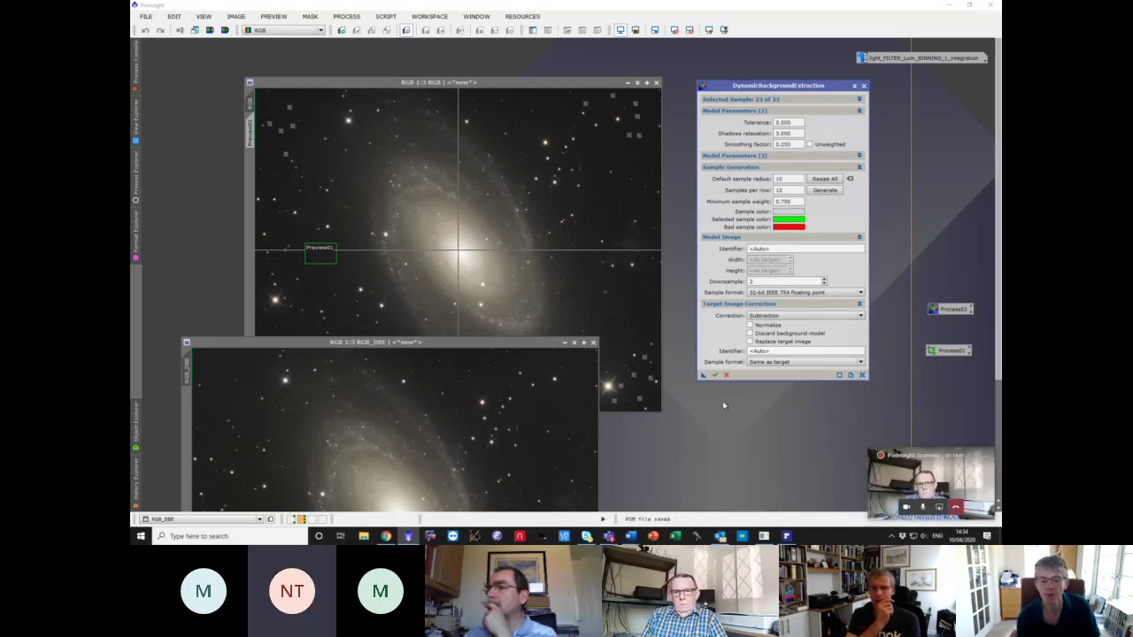
left_click(725, 374)
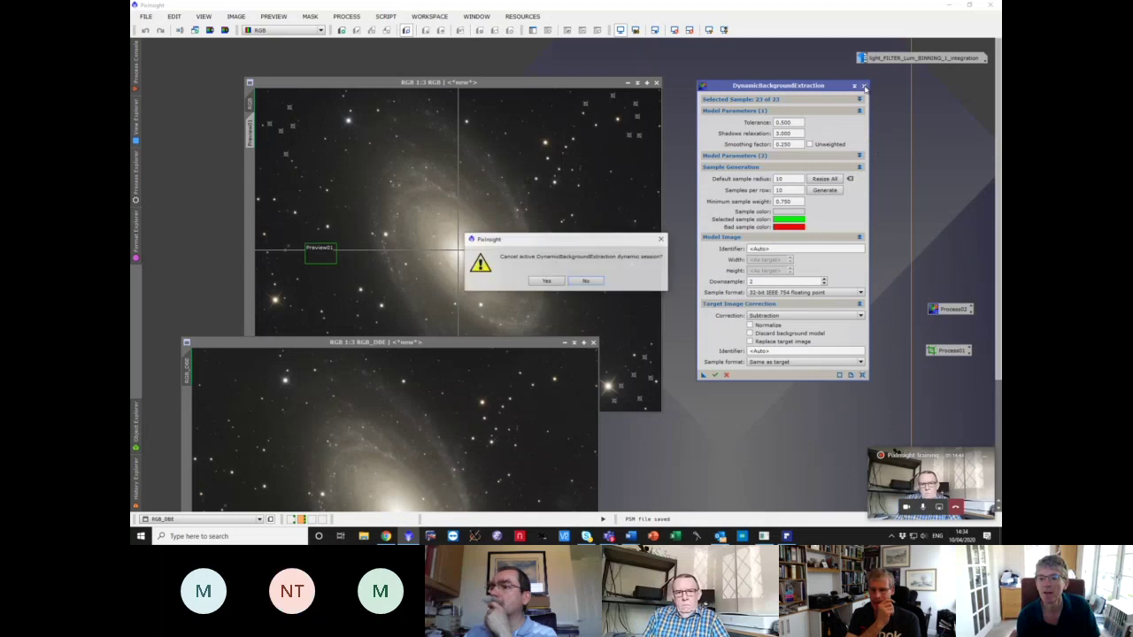
left_click(546, 280)
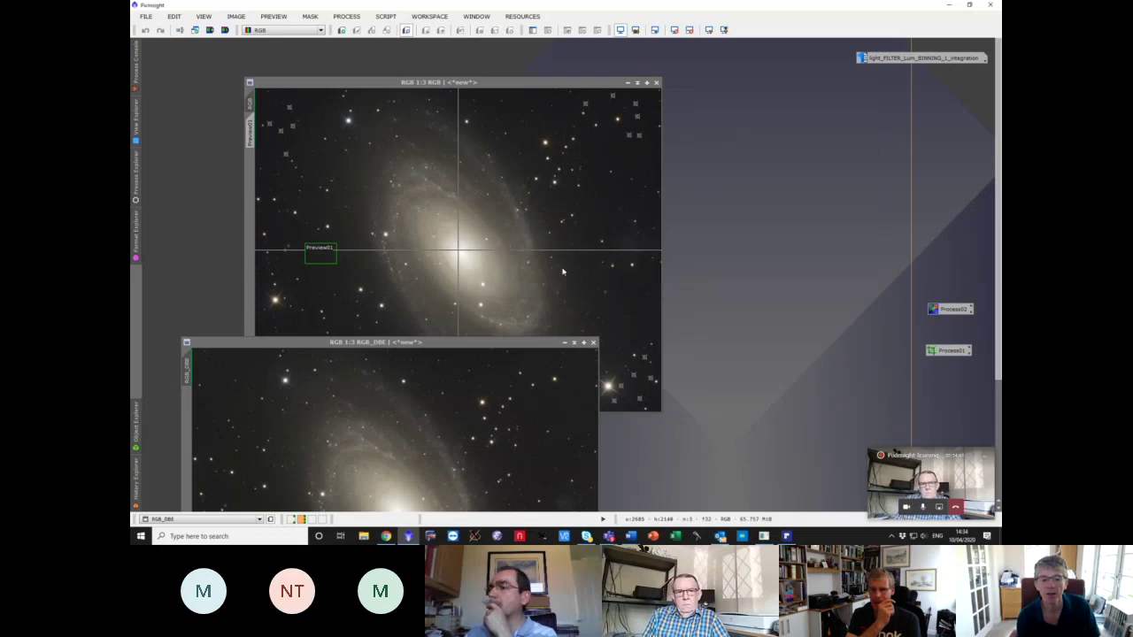
- Restore the minimized luminance integration image and run the saved DynamicBackgroundExtraction process with its samples on it
double_click(916, 62)
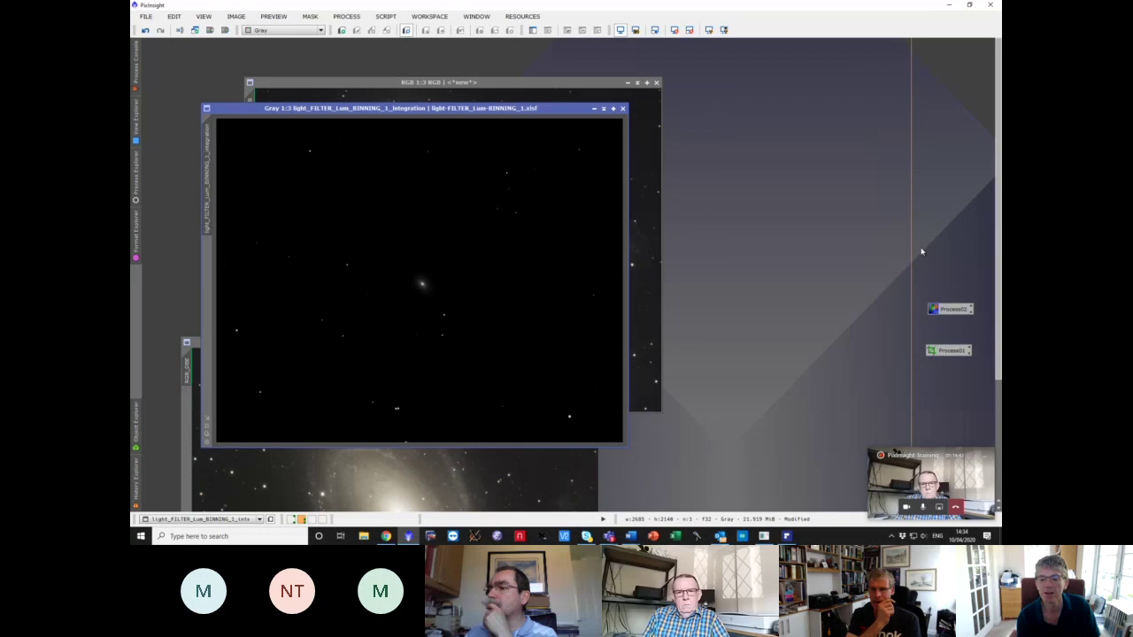
double_click(943, 309)
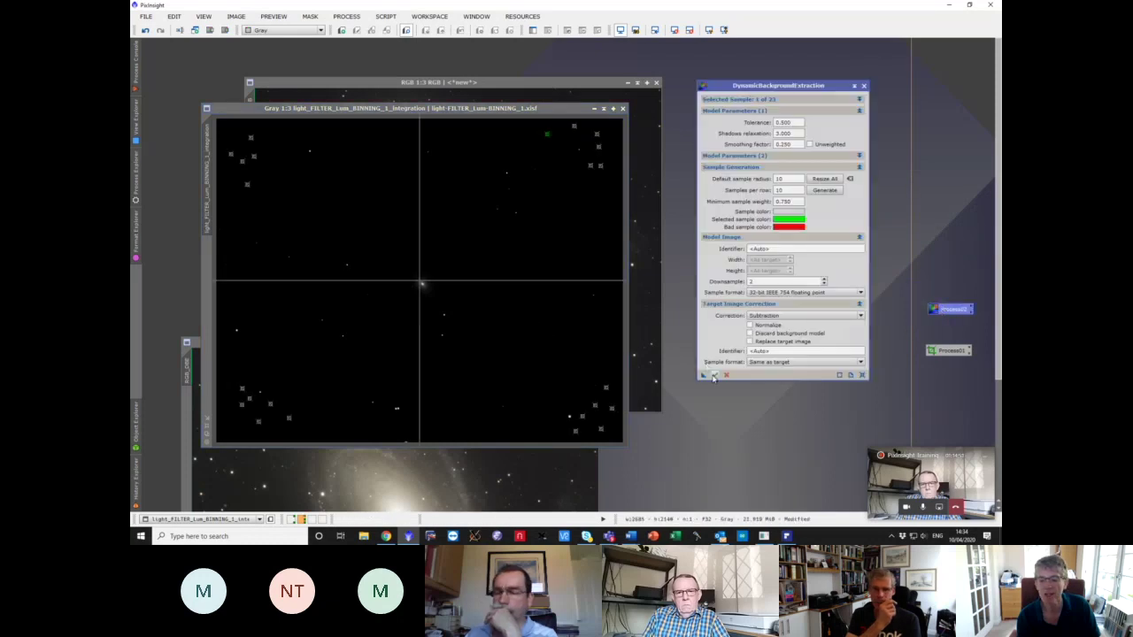
left_click(713, 375)
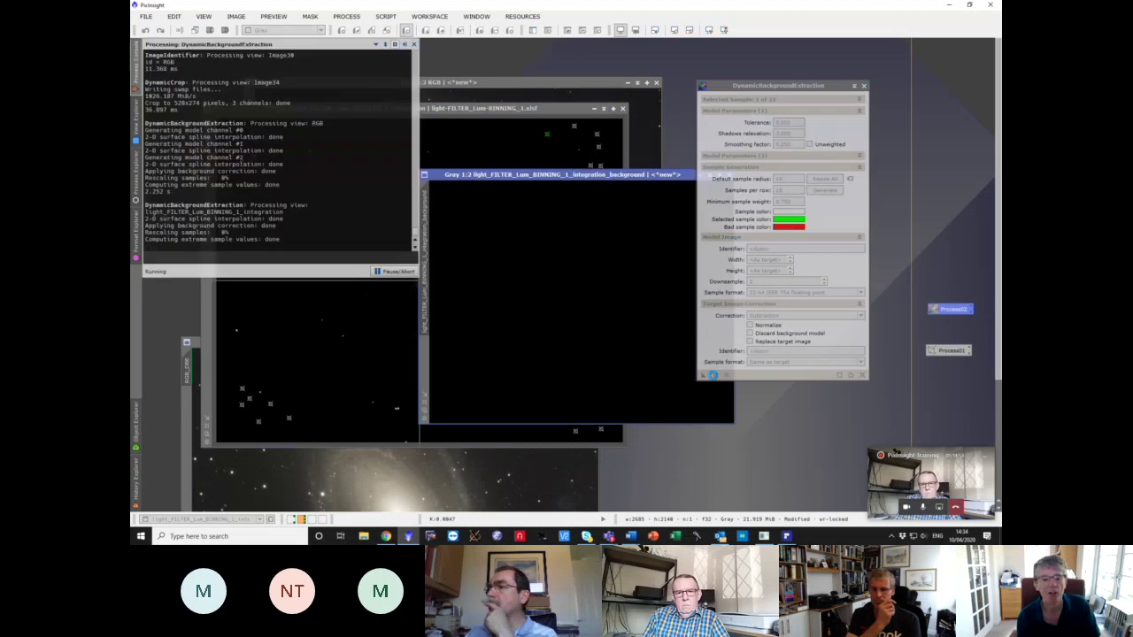
- Stretch the luminance background model to examine its gradient, and close the model
left_click(640, 175)
left_click(708, 29)
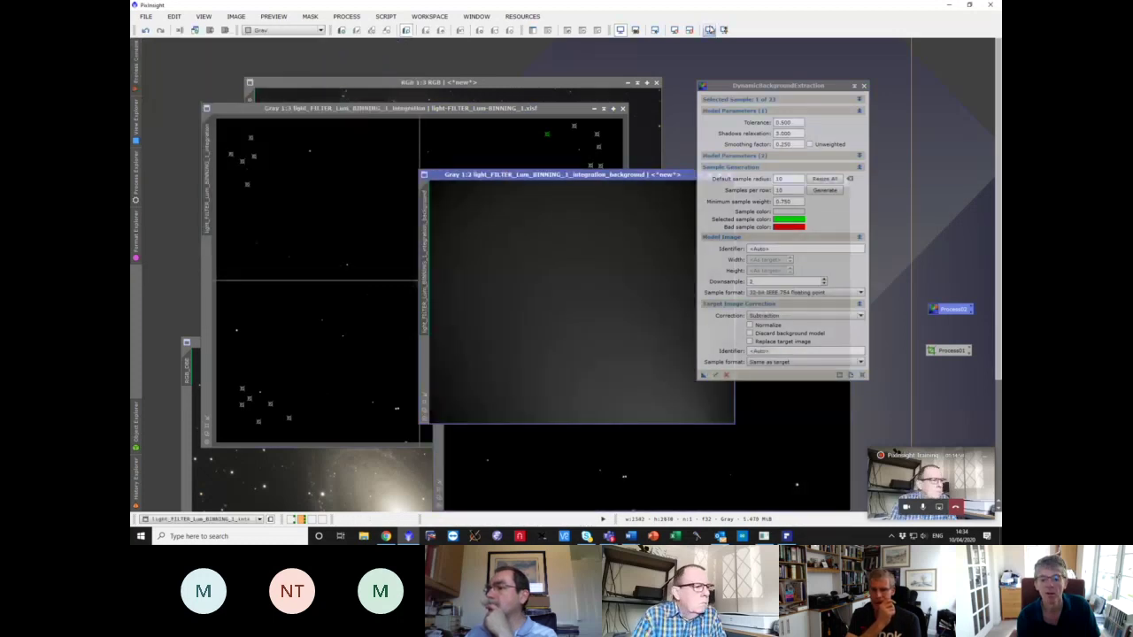
scroll(595, 373, "up", 1)
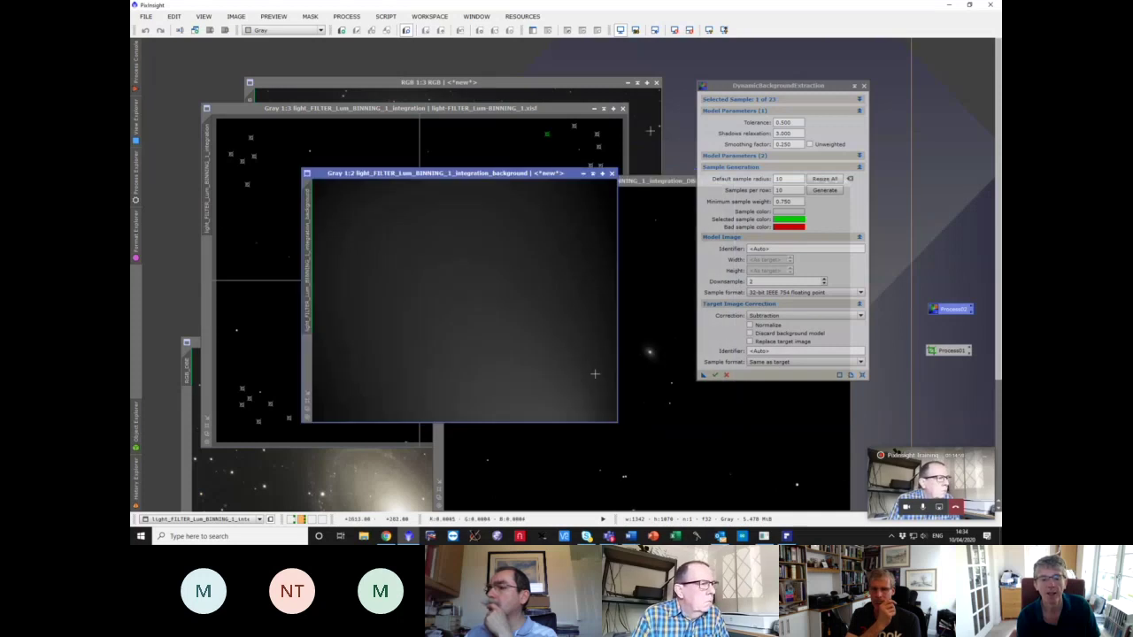
left_click(724, 30)
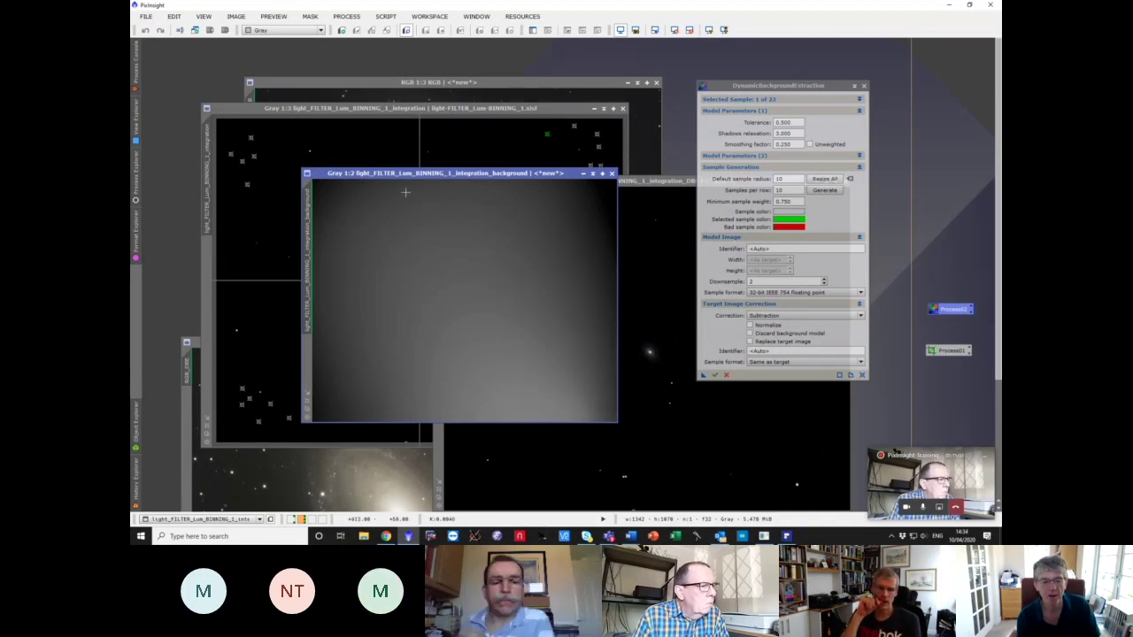
left_click(611, 175)
- Reposition and stretch the background-corrected luminance image for inspection, and close it
left_click_drag(590, 183, 446, 173)
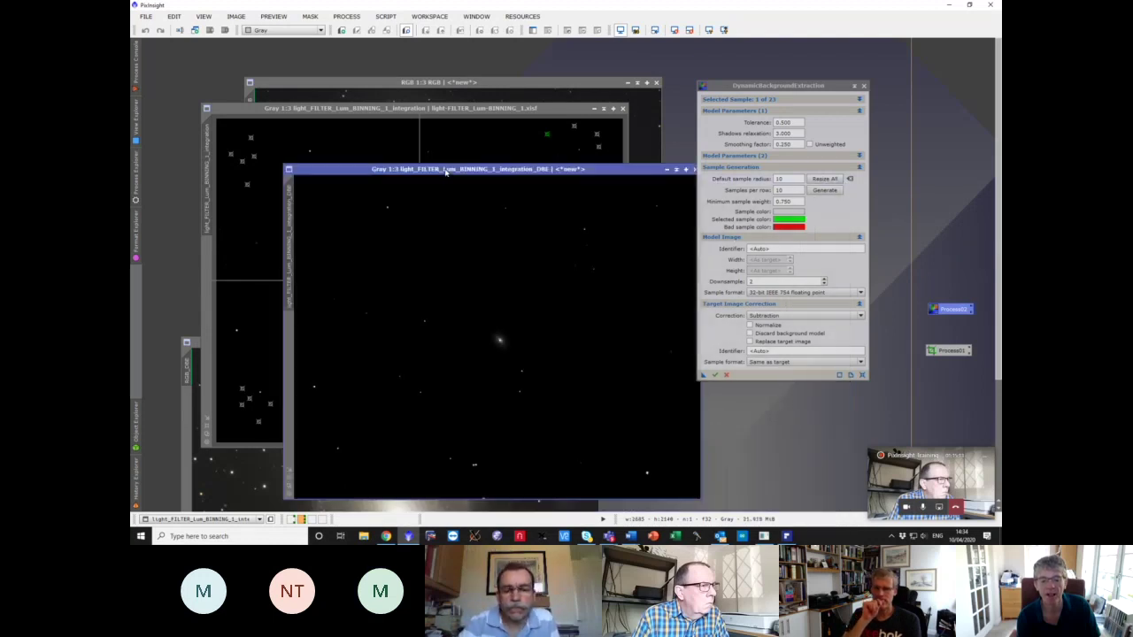
left_click_drag(590, 168, 605, 147)
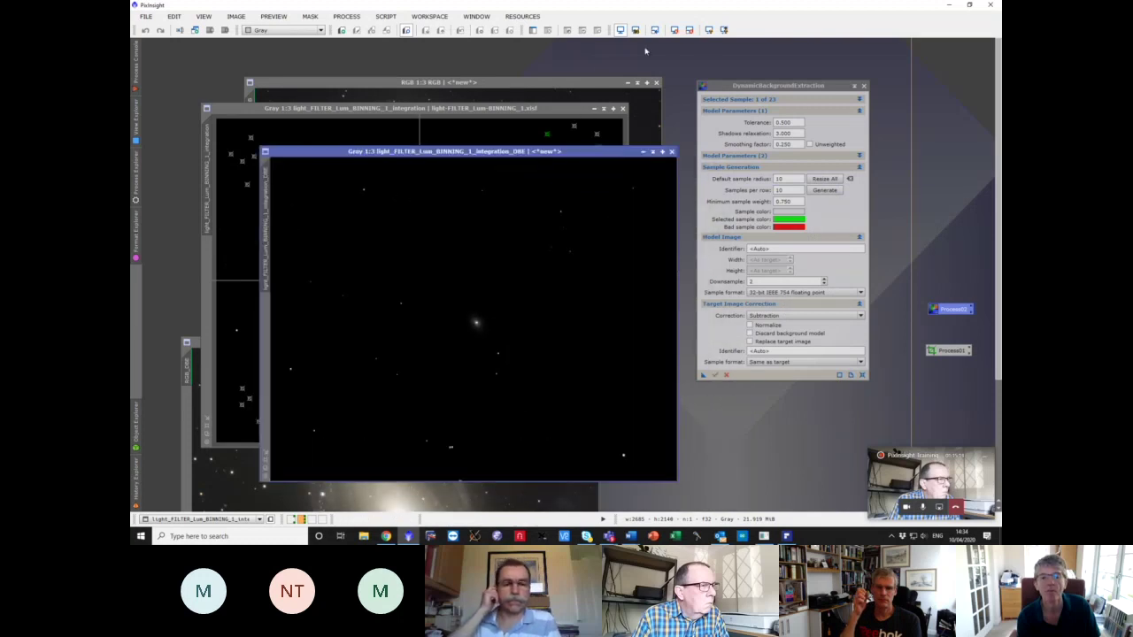
left_click(723, 30)
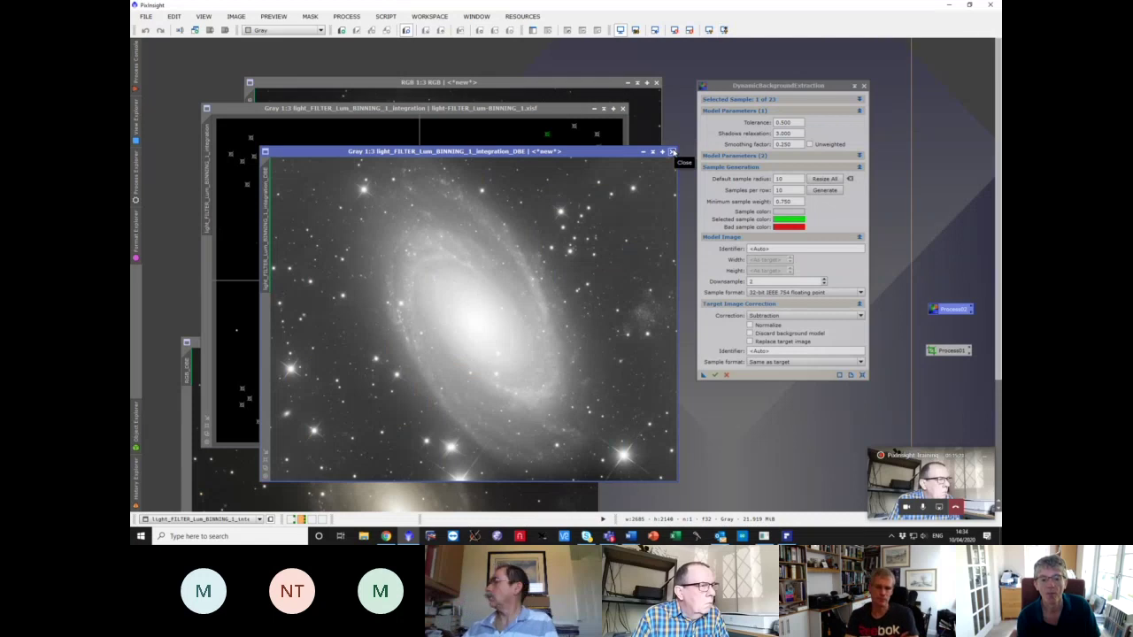
left_click(673, 152)
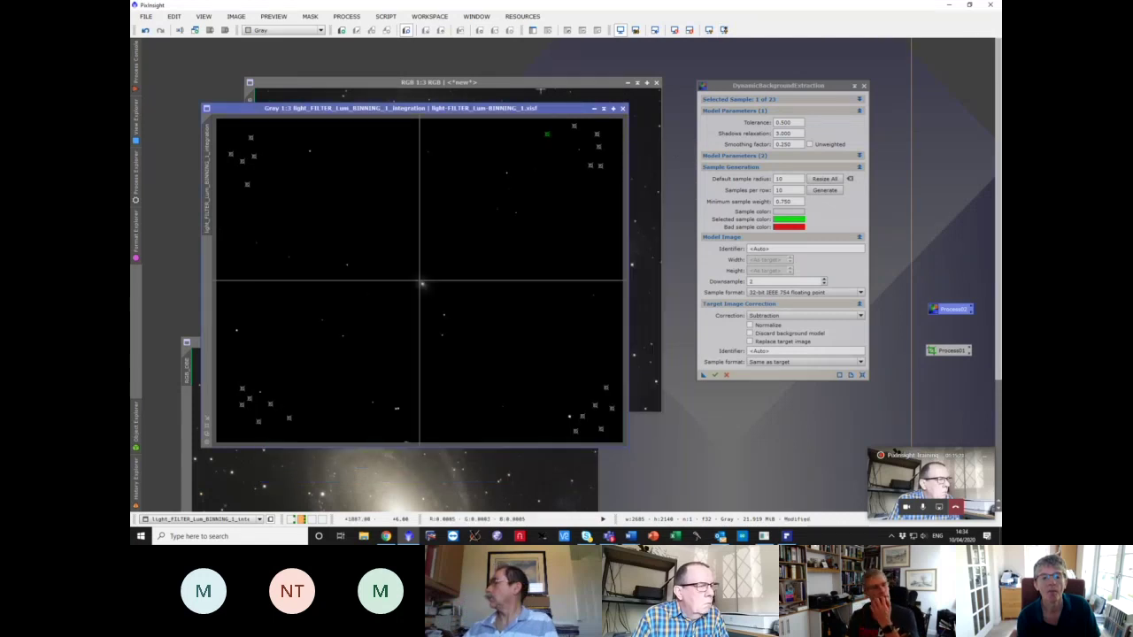
- Close DynamicBackgroundExtraction and cancel its active session on the luminance image
left_click(550, 86)
left_click(498, 434)
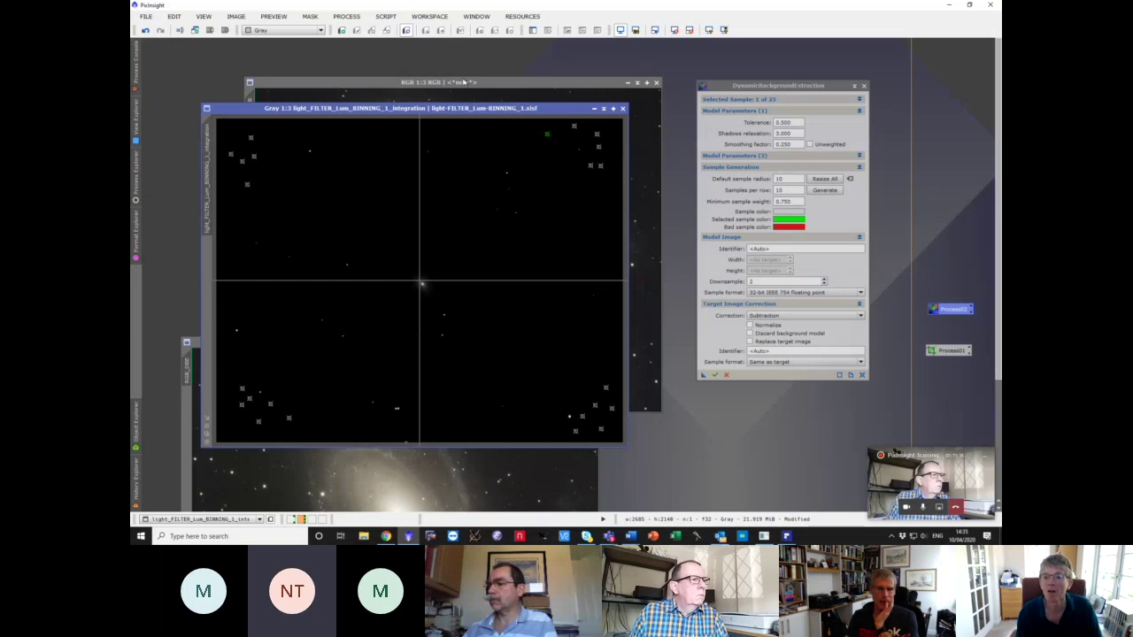
left_click(865, 85)
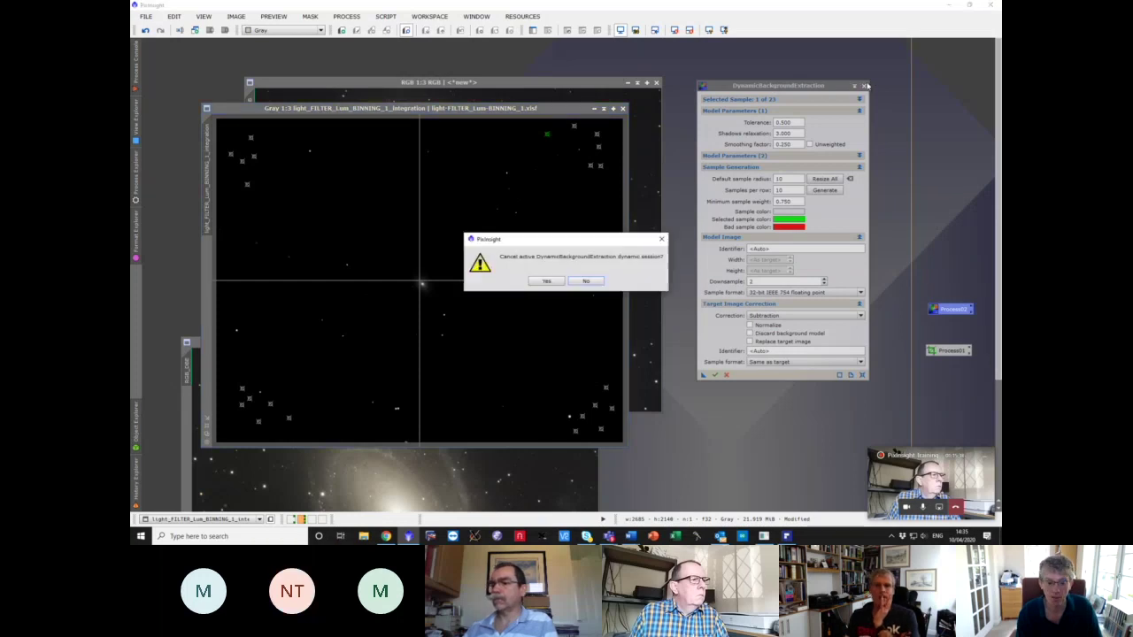
left_click(546, 281)
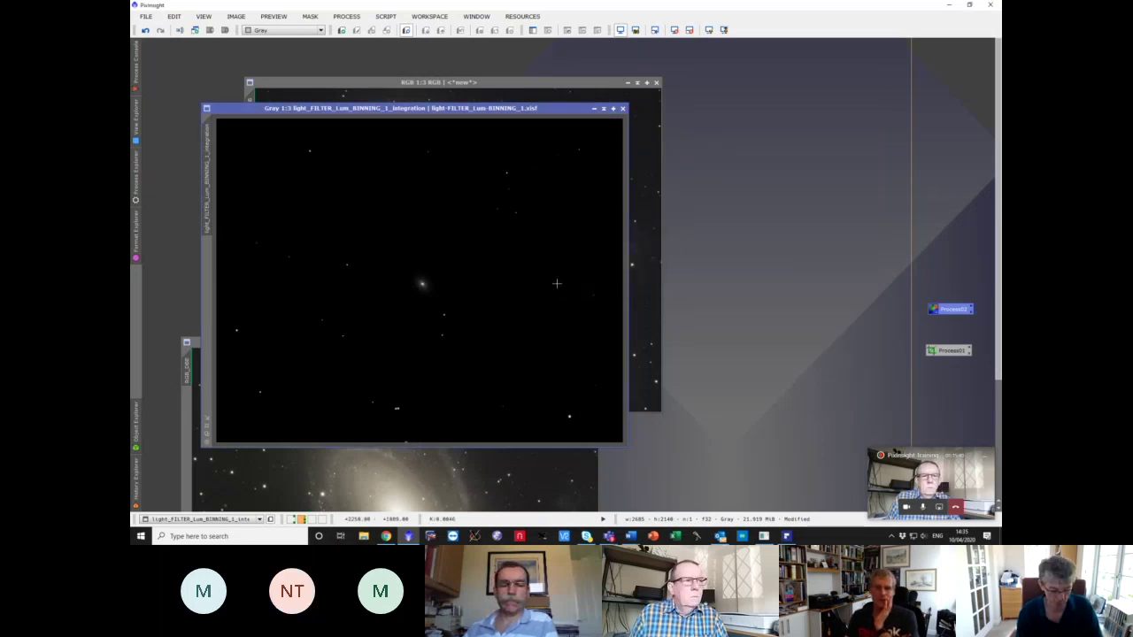
- Paste the captured screenshot as a new image, open DynamicCrop from the favourites and move the screenshot clear of its dialog
key("ctrl+shift+v")
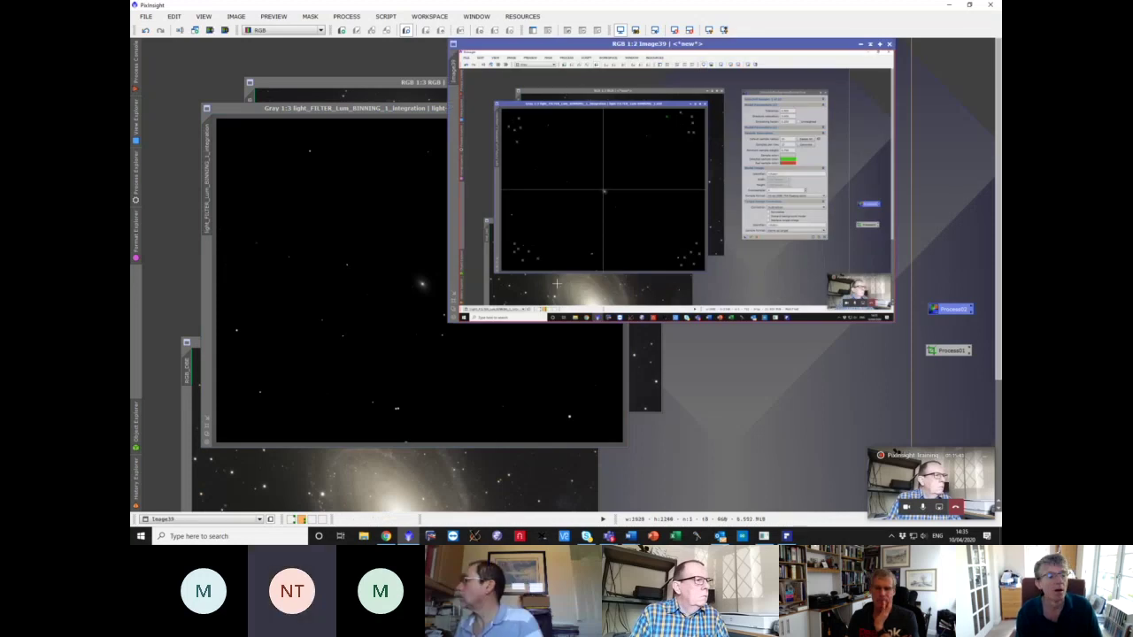
left_click(136, 172)
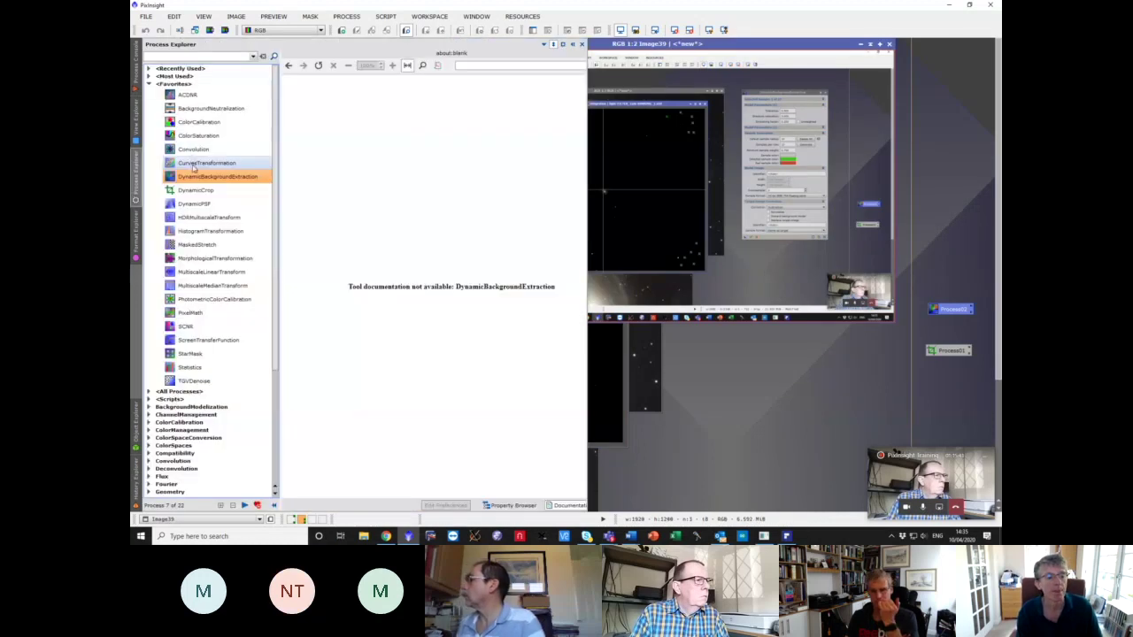
double_click(194, 190)
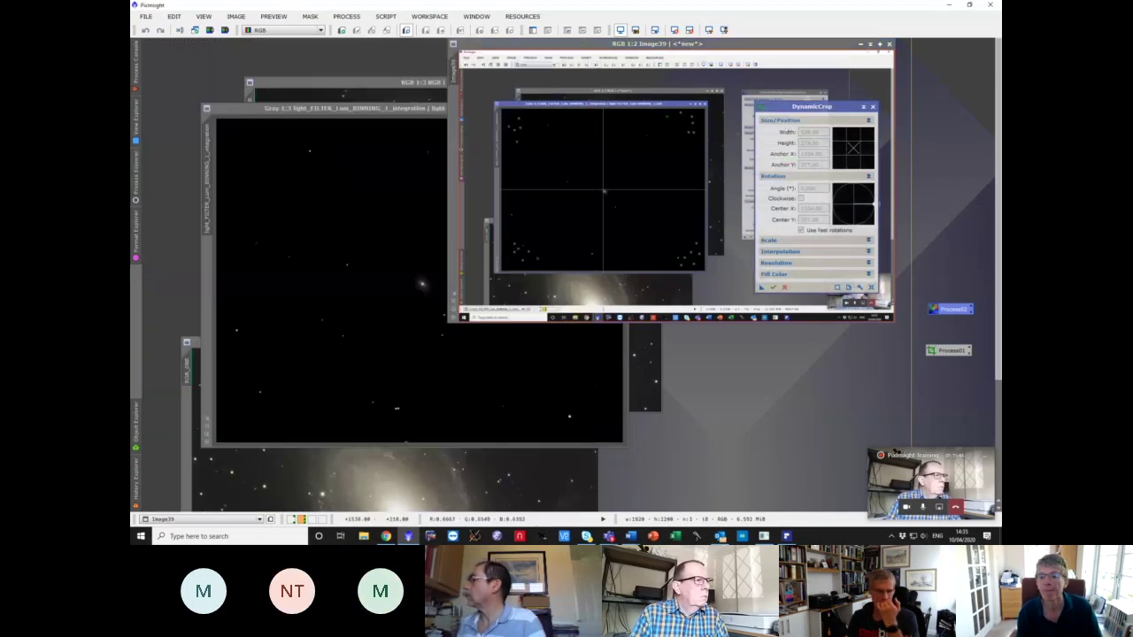
left_click_drag(619, 43, 410, 61)
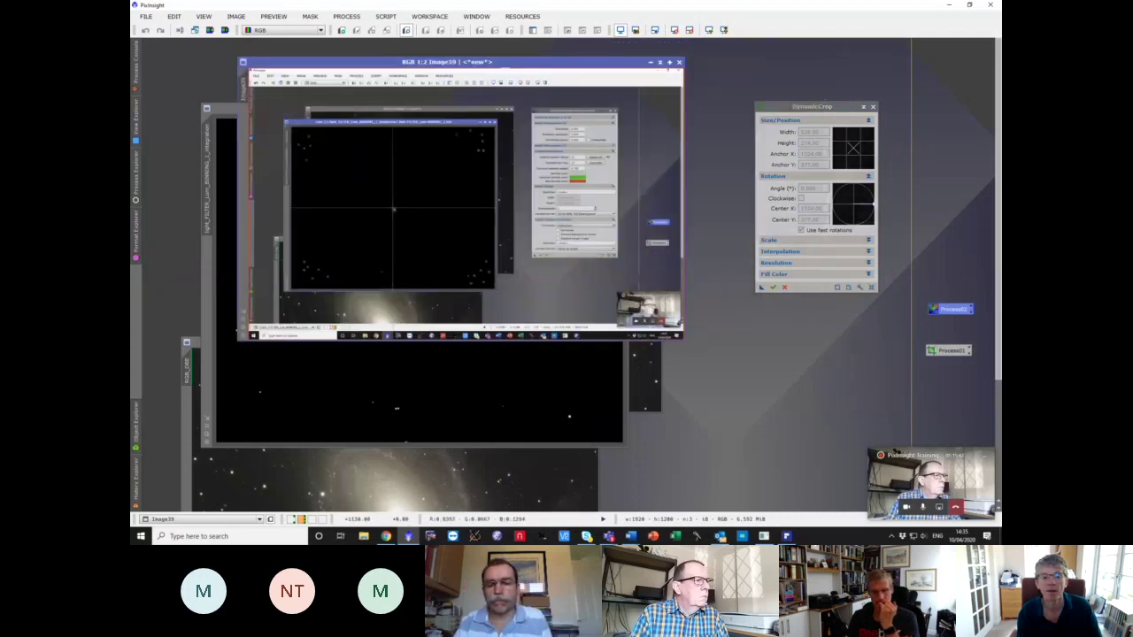
- Crop the pasted screenshot to just the DynamicBackgroundExtraction dialog, apply the crop and close DynamicCrop
left_click_drag(523, 104, 620, 253)
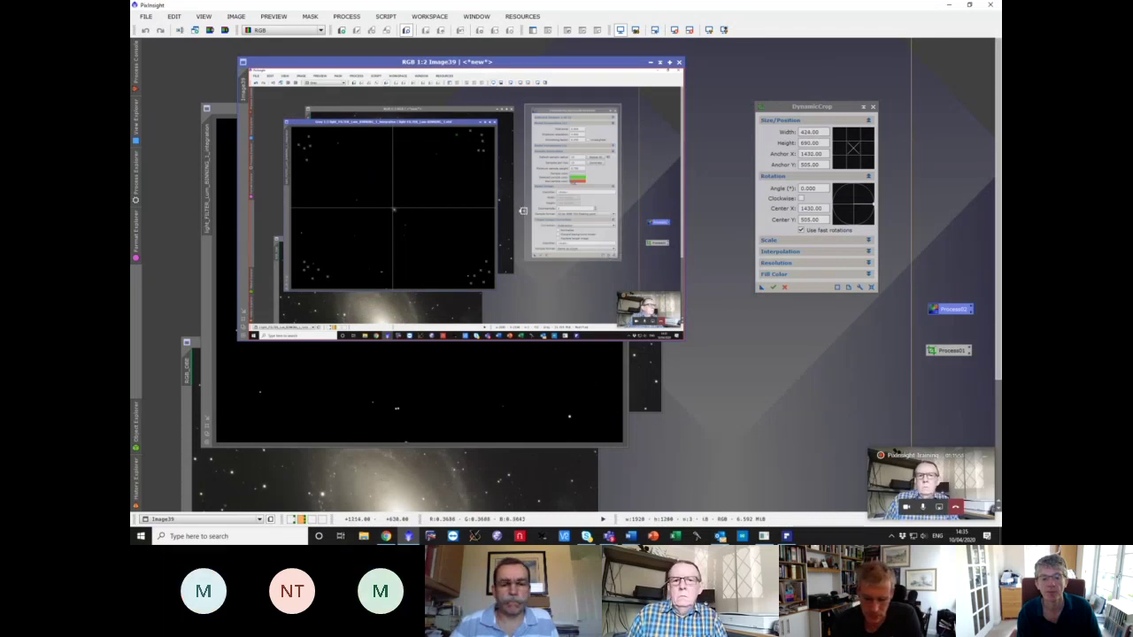
left_click_drag(523, 210, 529, 210)
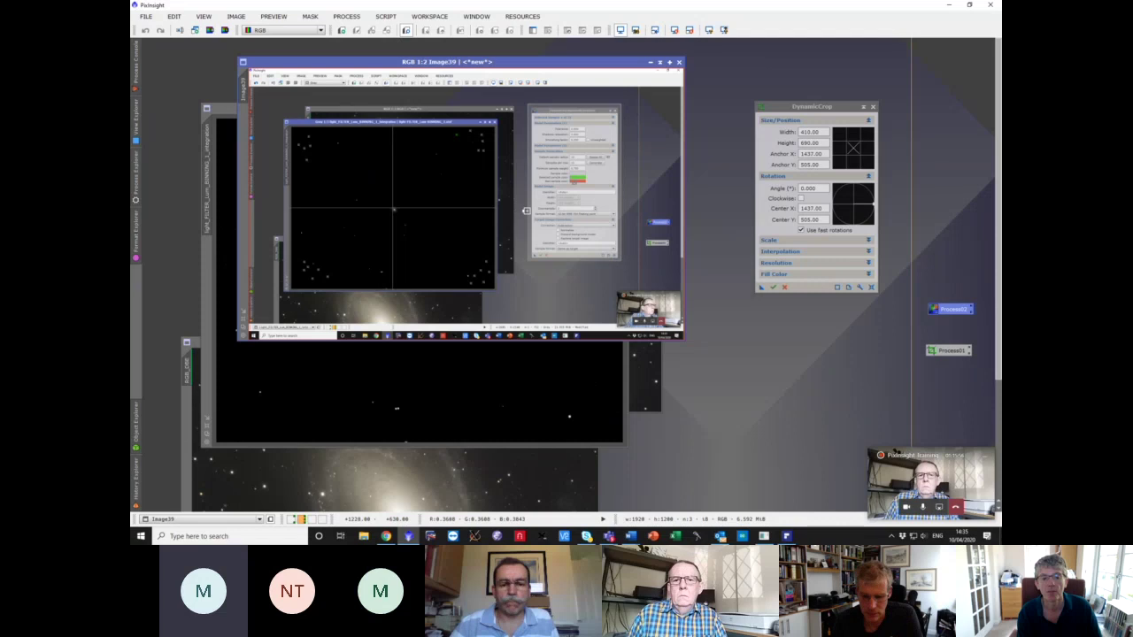
left_click(772, 287)
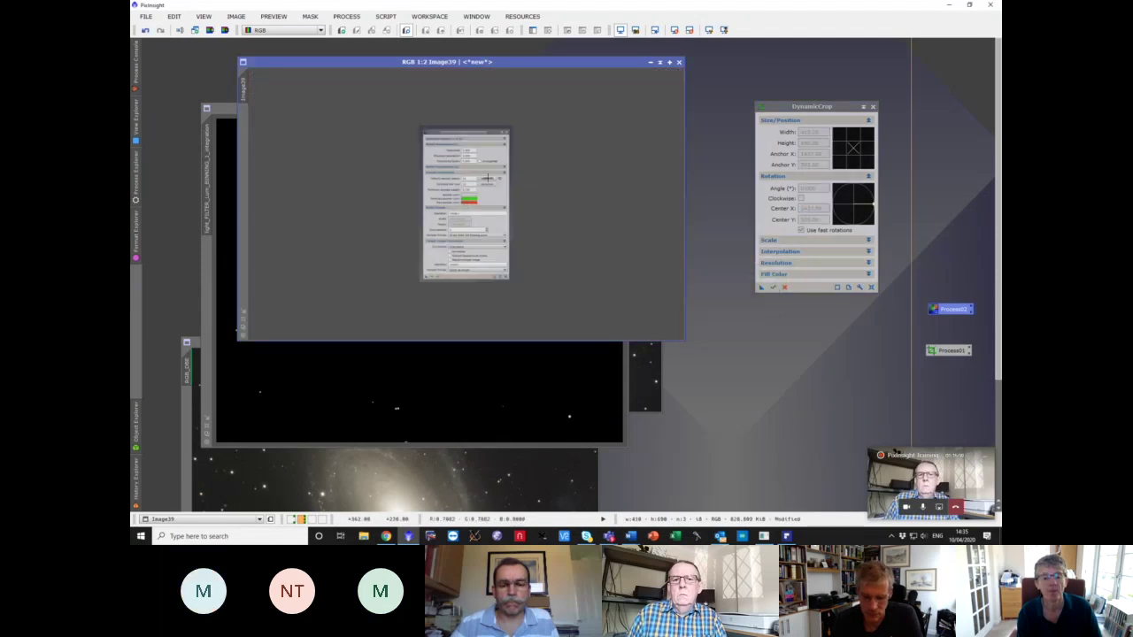
left_click(872, 106)
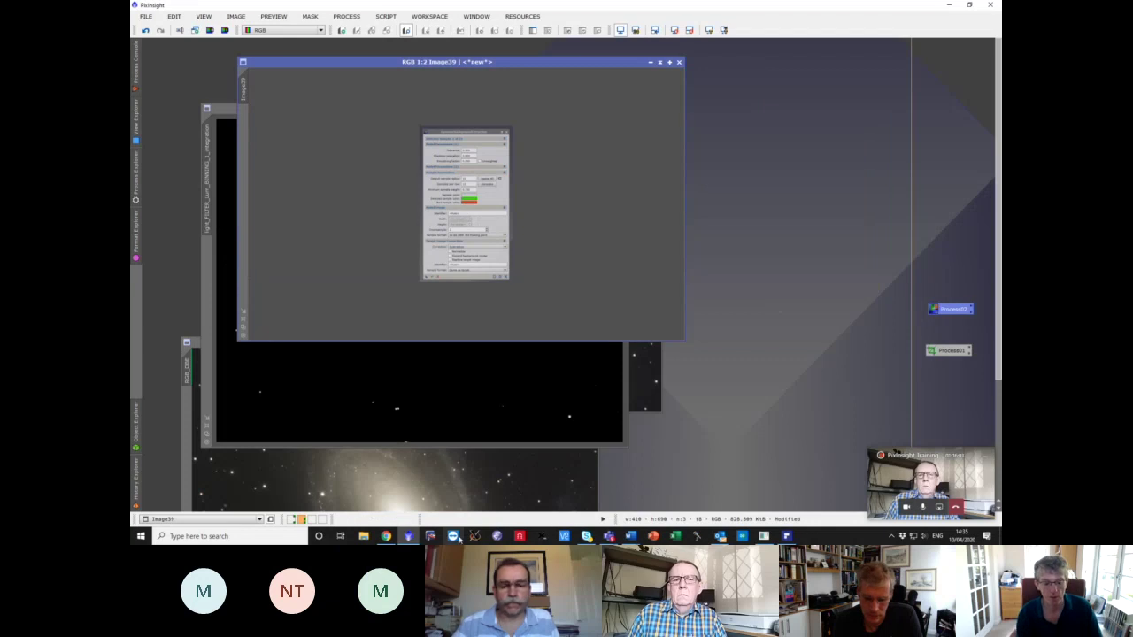
- Switch to the Word notes, paste the cropped screenshot under the DynamicBackgroundExtraction heading and set its text wrapping to In Line with Text
mouse_move(632, 536)
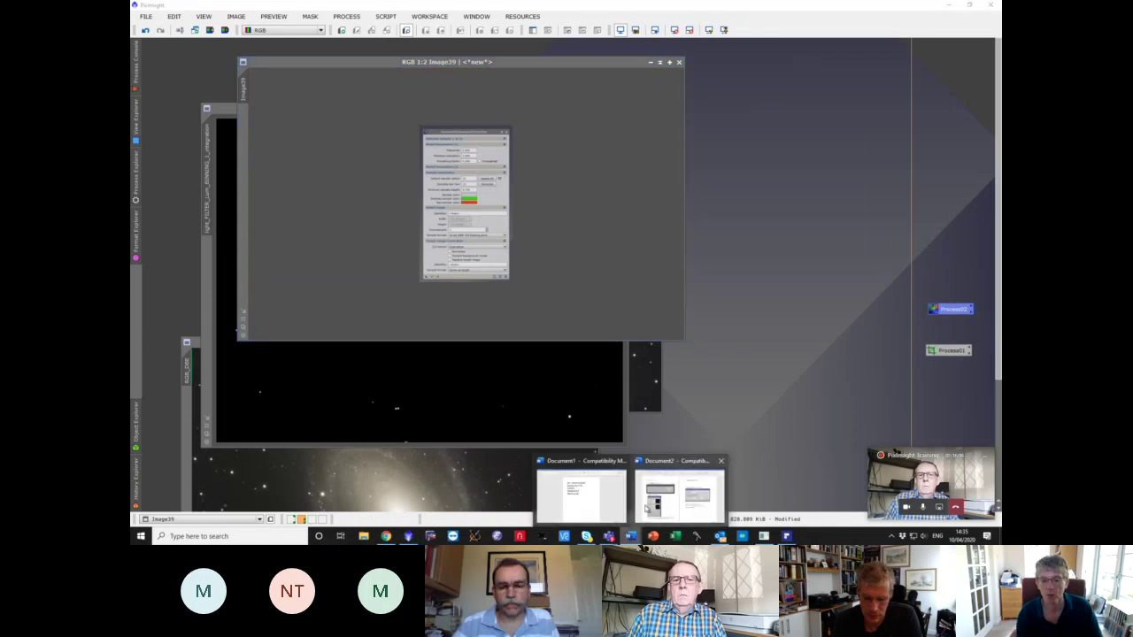
left_click(651, 506)
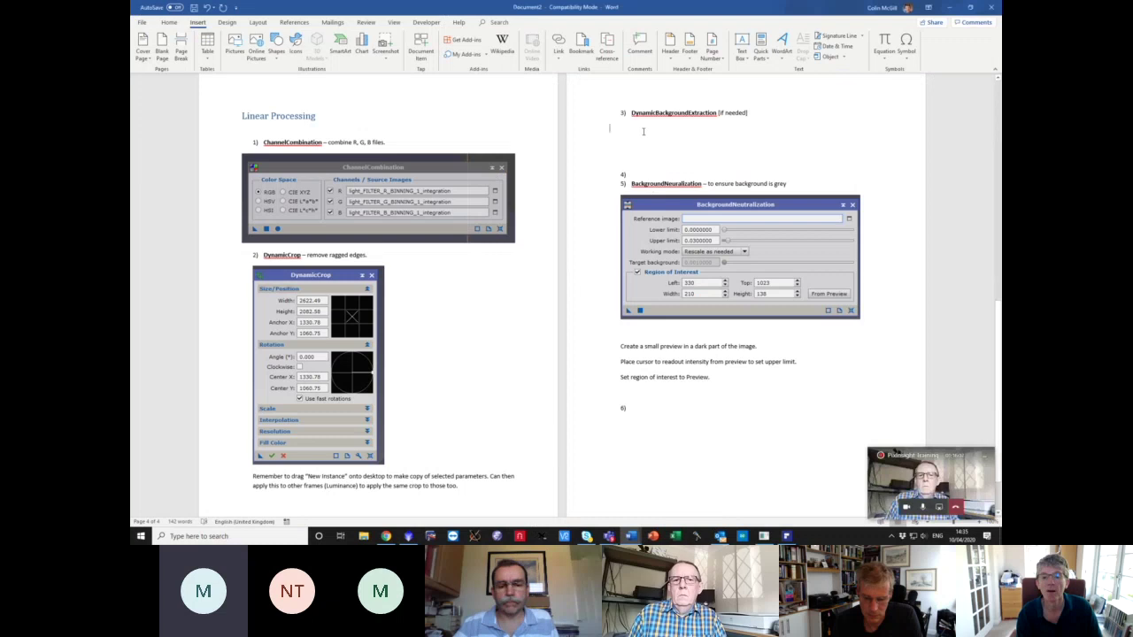
key("ctrl+v")
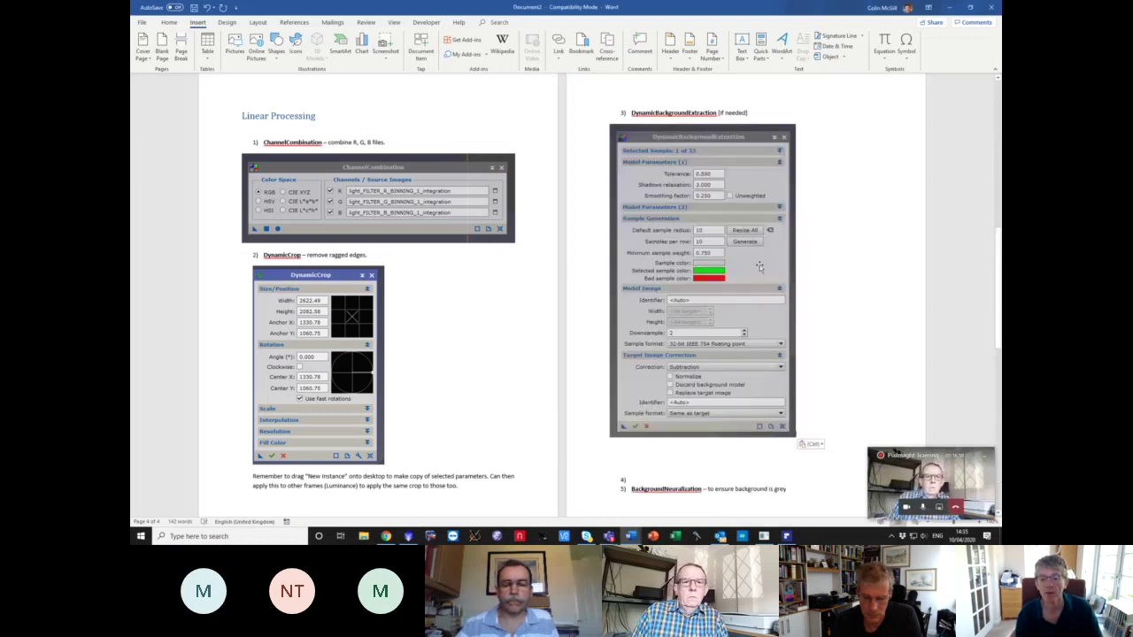
right_click(759, 266)
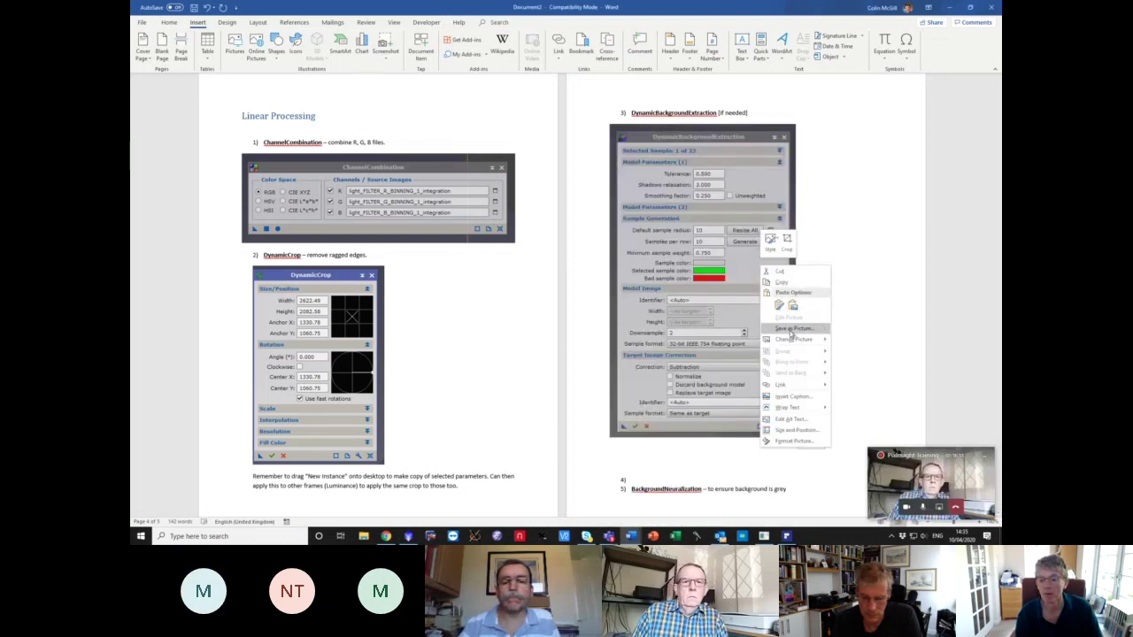
mouse_move(792, 407)
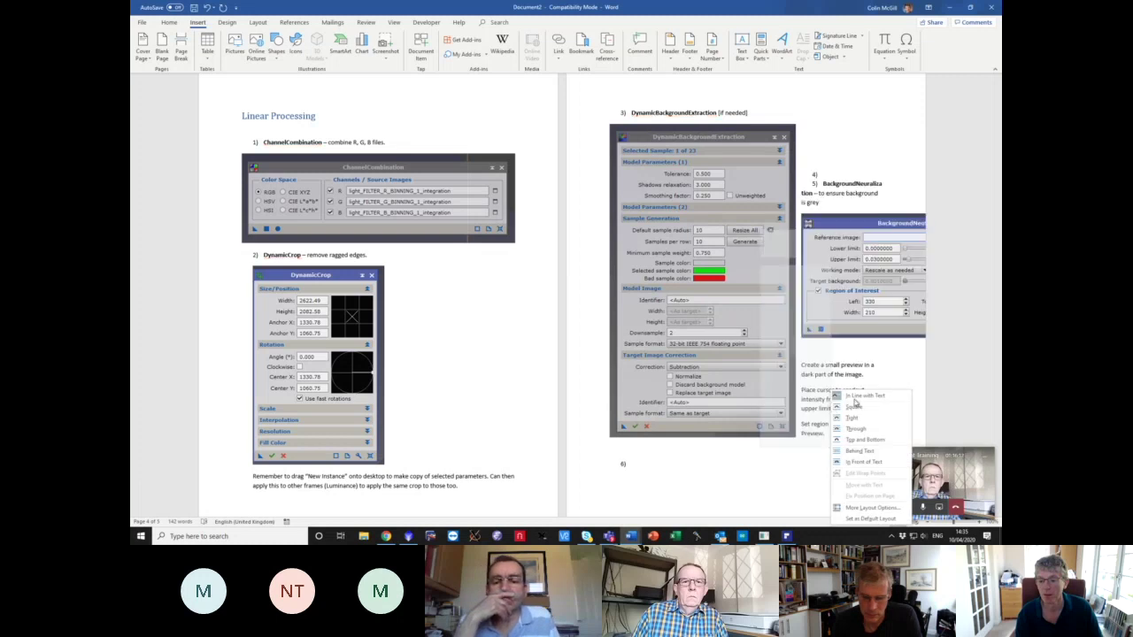
left_click(854, 402)
- Below the screenshot, add the lines "Tolerance often needs to be increased to 1 to avoid samples being rejected." and "Set correction to Subtraction"
left_click(650, 452)
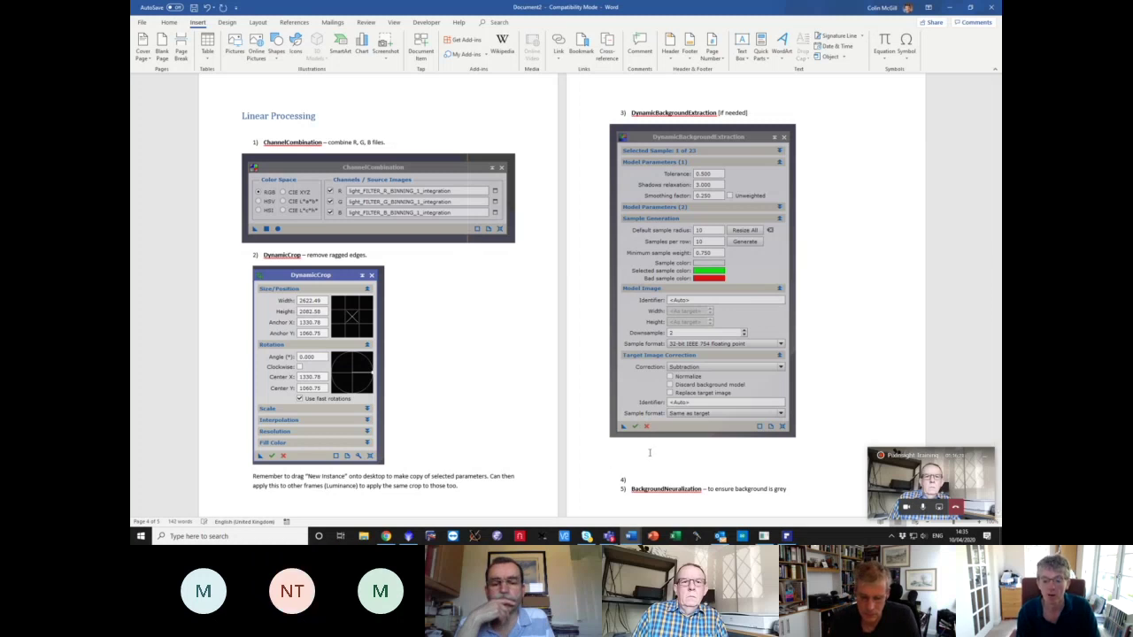
type("Toleranc")
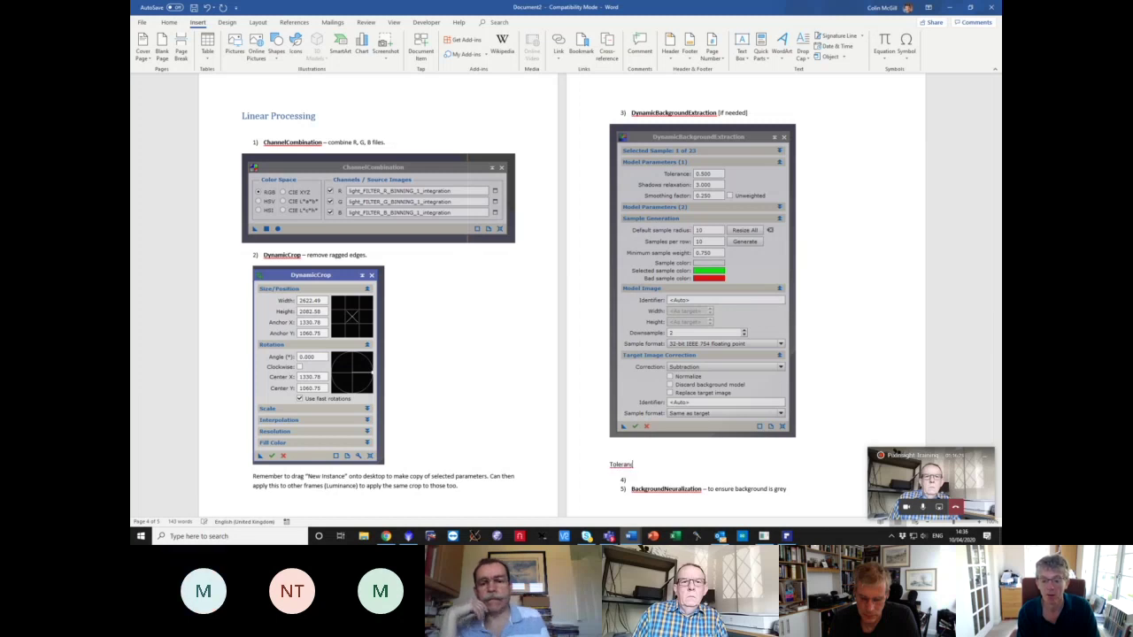
type("e often")
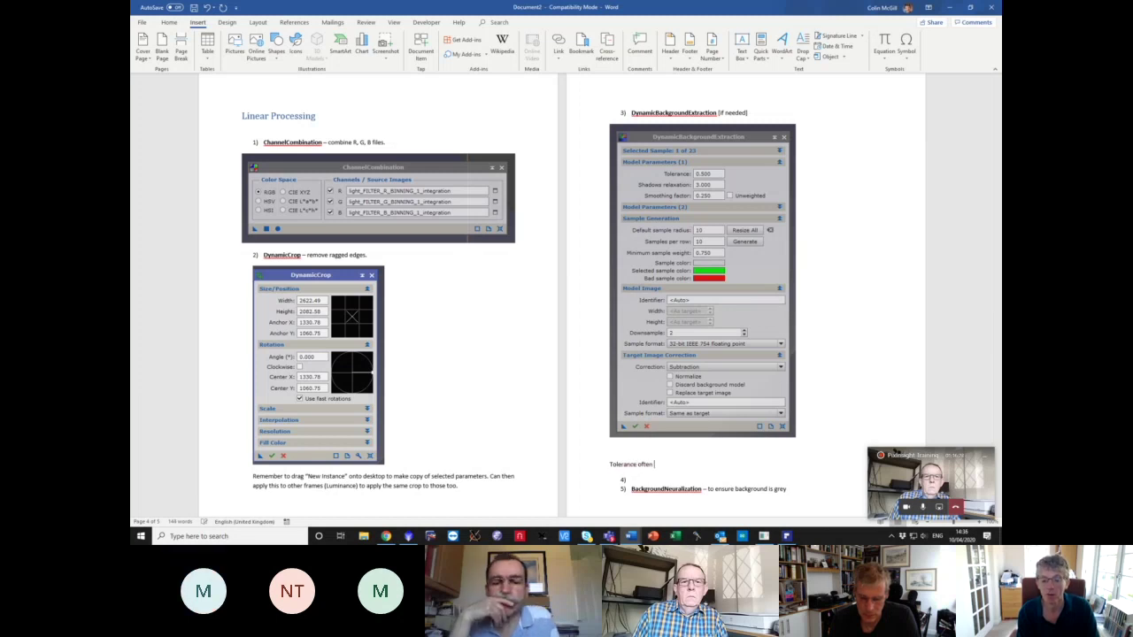
type(" needs to be increased (")
type("o 1 to a")
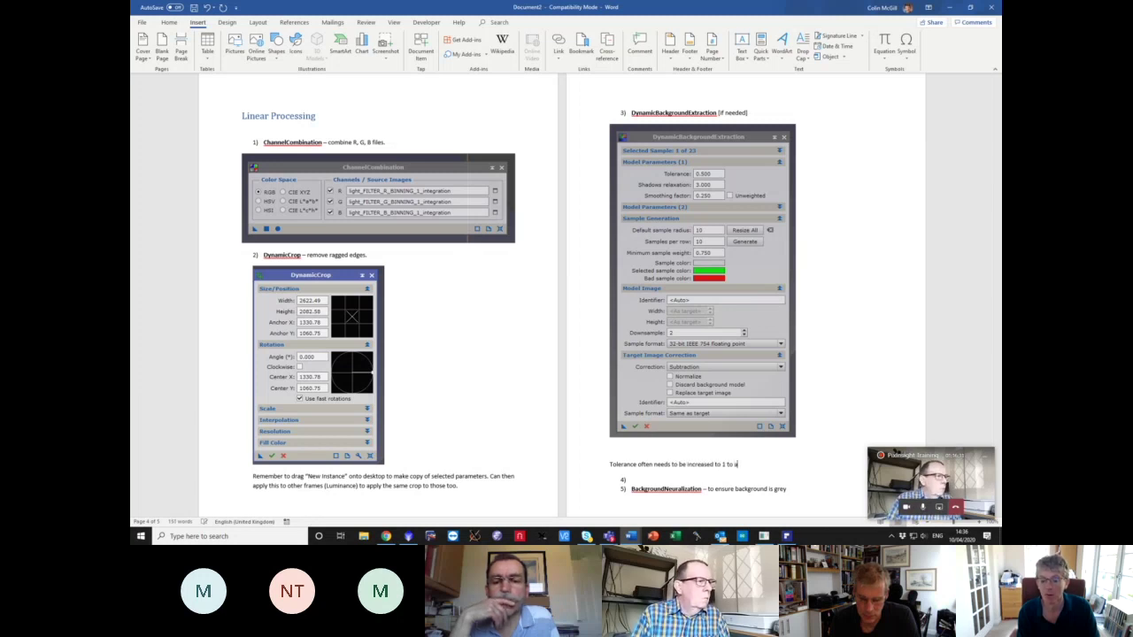
type("void sam")
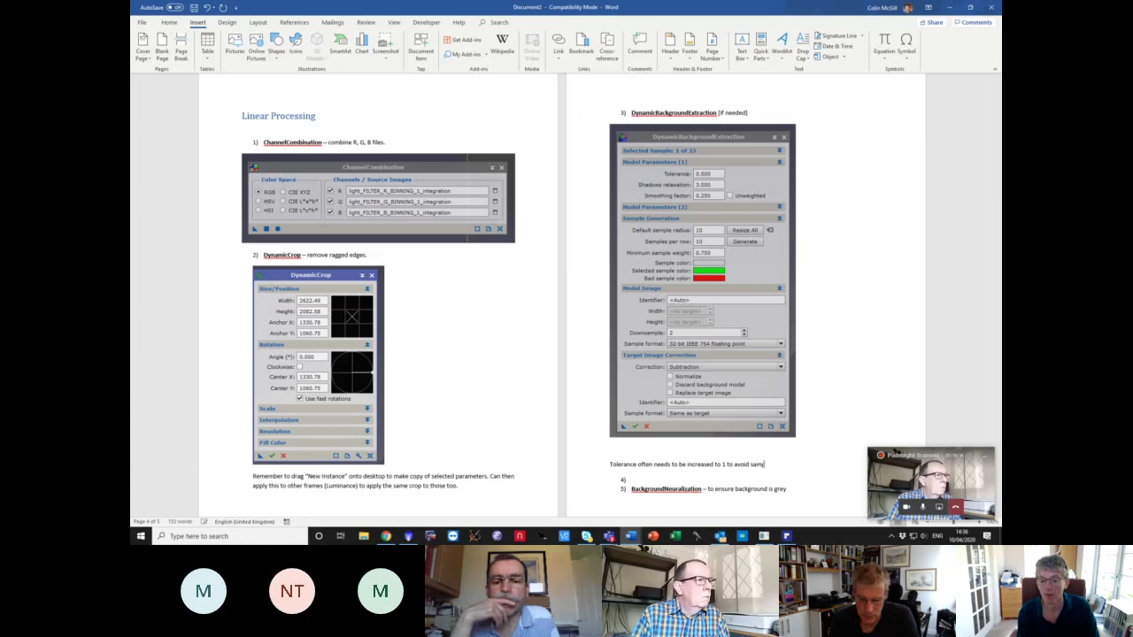
type("ples being")
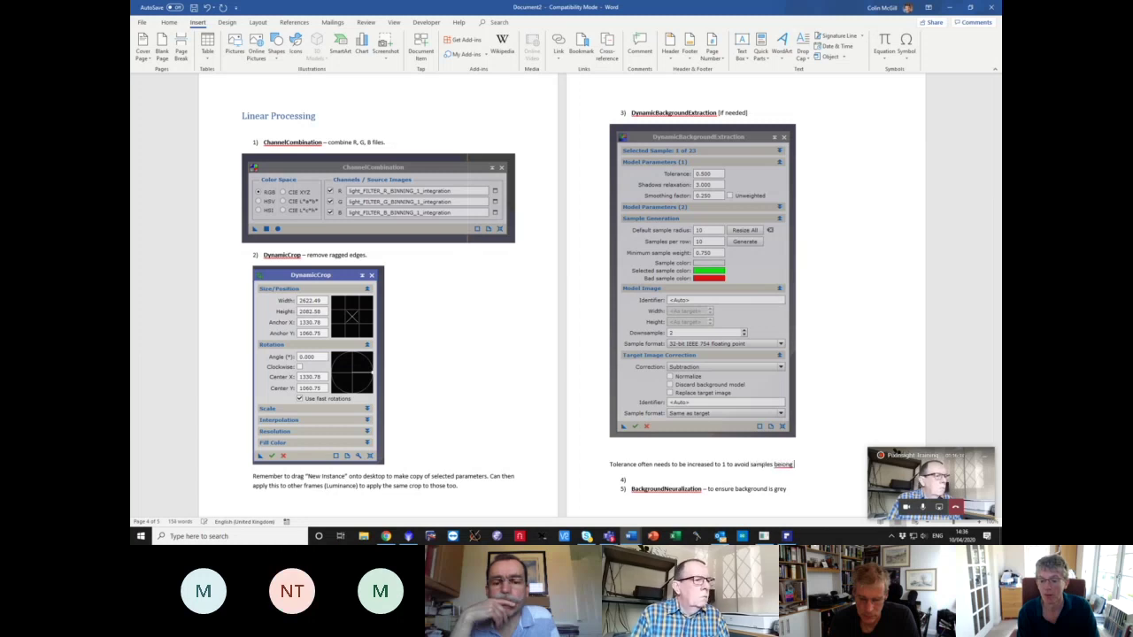
type(" re")
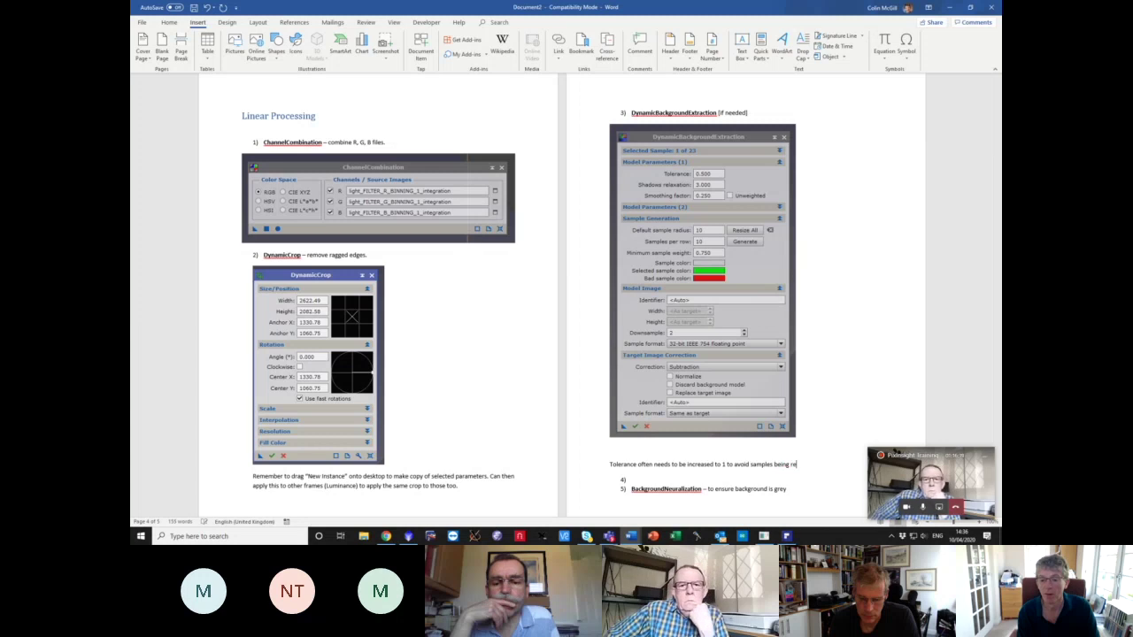
type("jected.")
key("Return")
type("Set correction to Subtraction")
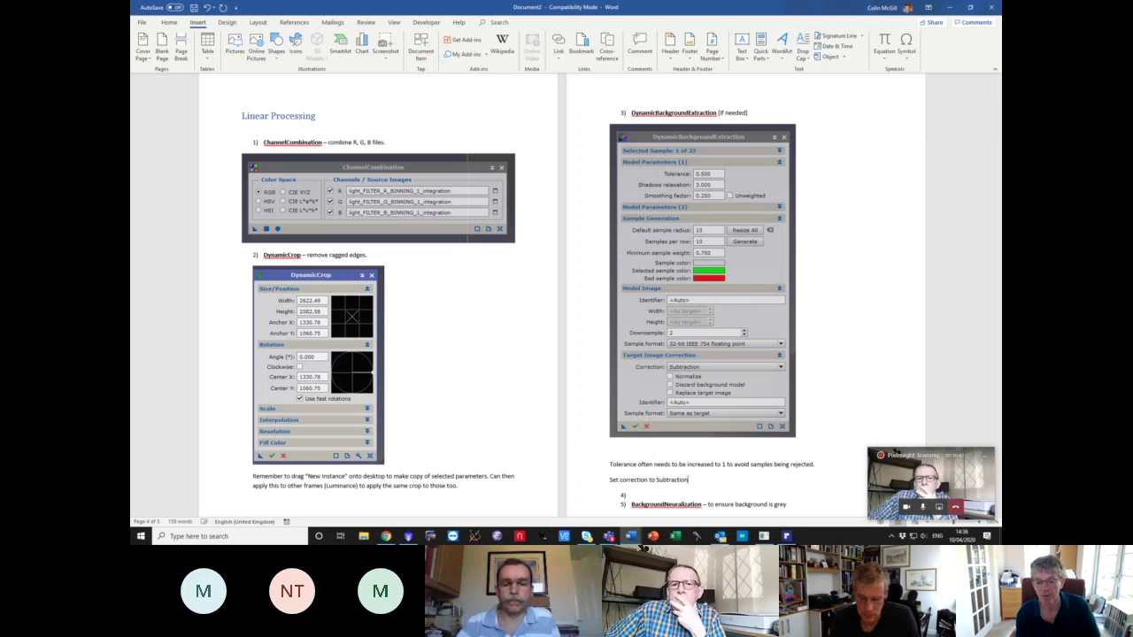
- Make "Tolerance" and "Subtraction" bold in the two notes and end the correction note with a full stop
double_click(624, 463)
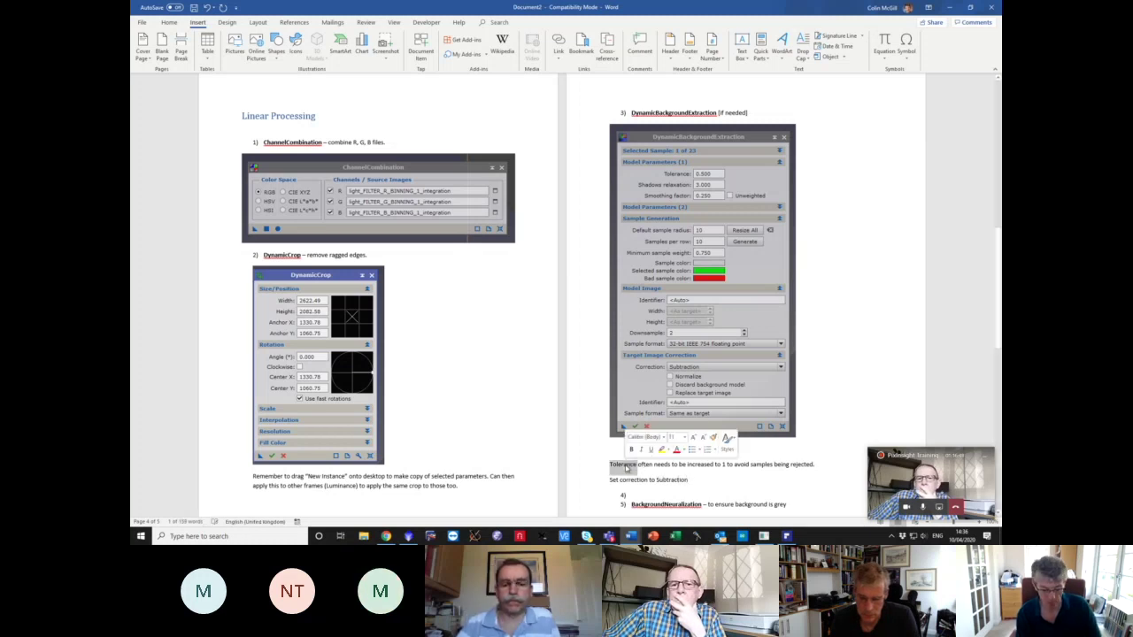
double_click(674, 481)
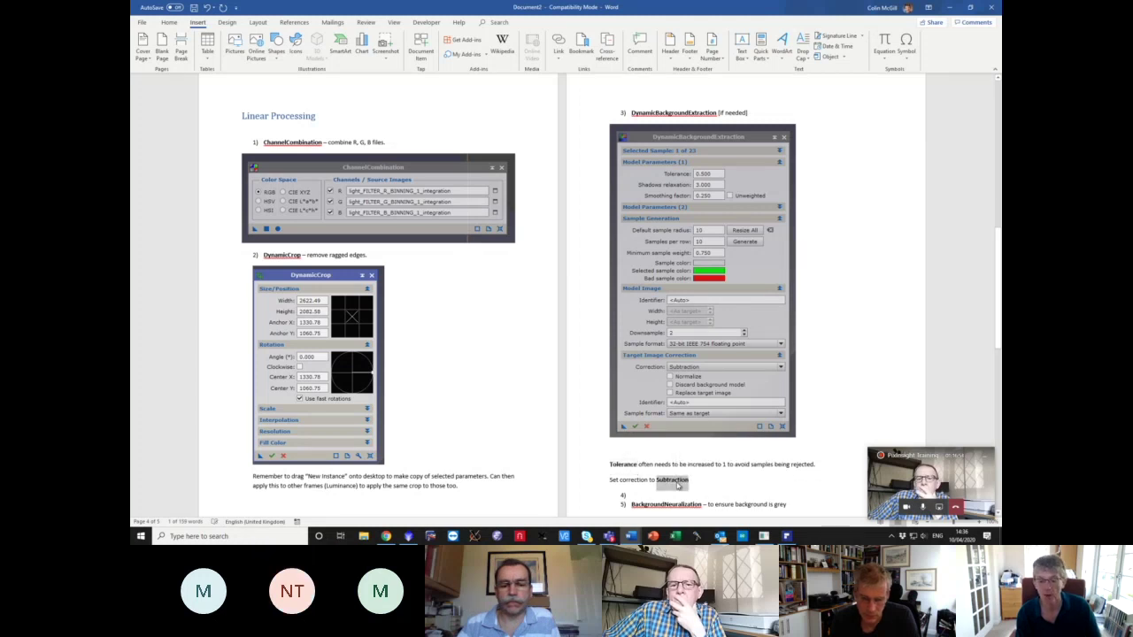
key("ctrl+b")
key("End")
type(".")
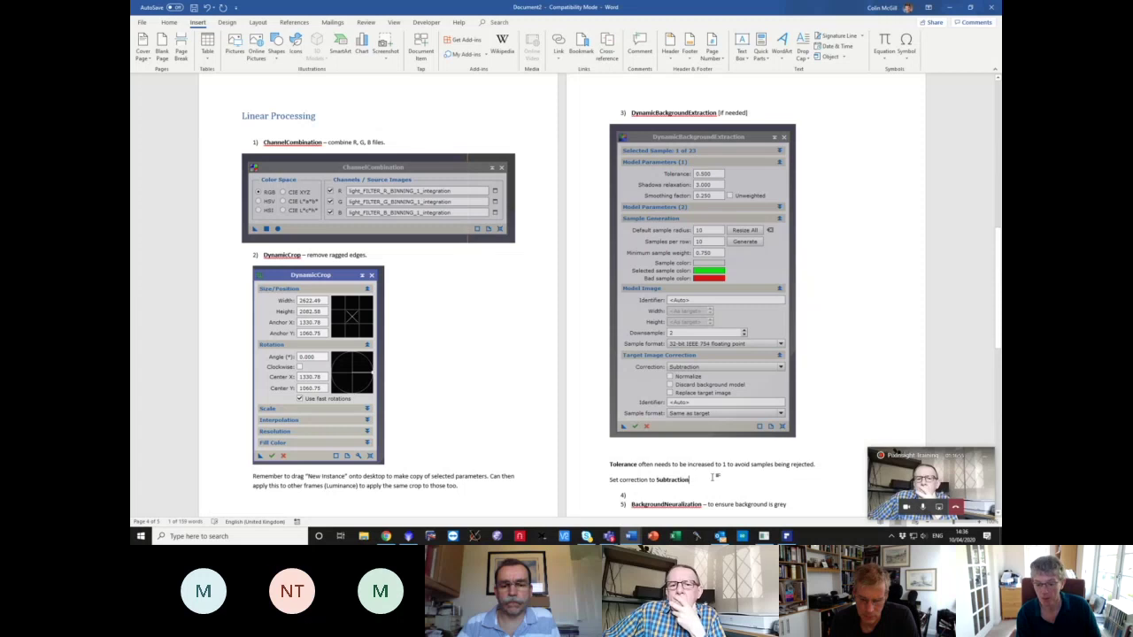
- Add the note "Save copy of process by dragging new instance icon to desktop to apply to e.g. luminance image." on a new line
key("Return")
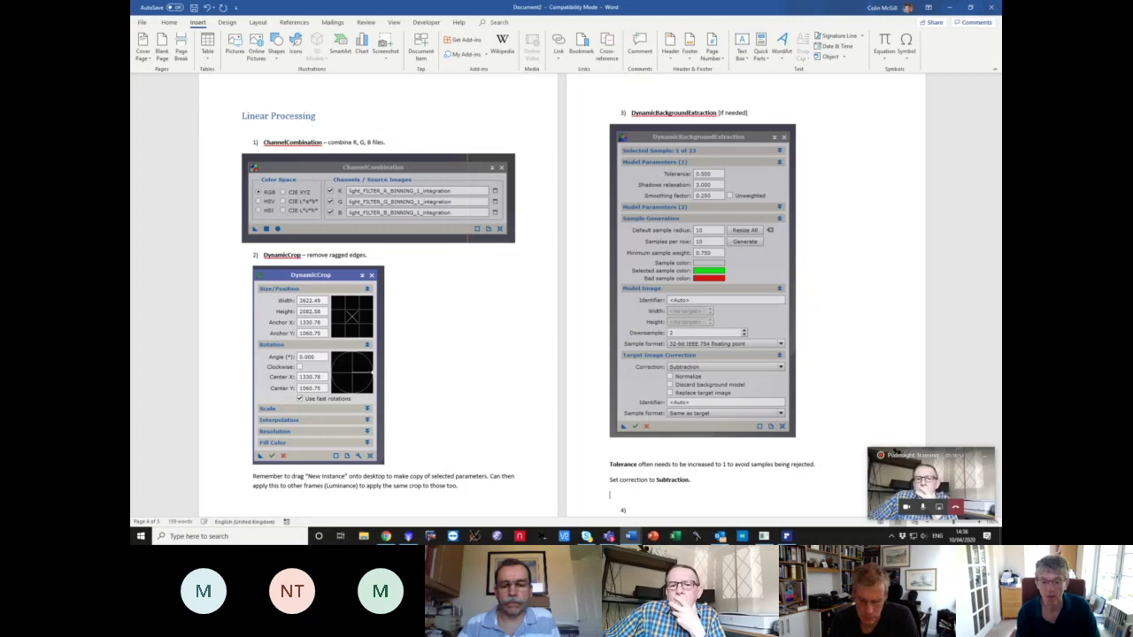
type("Se")
key("BackSpace")
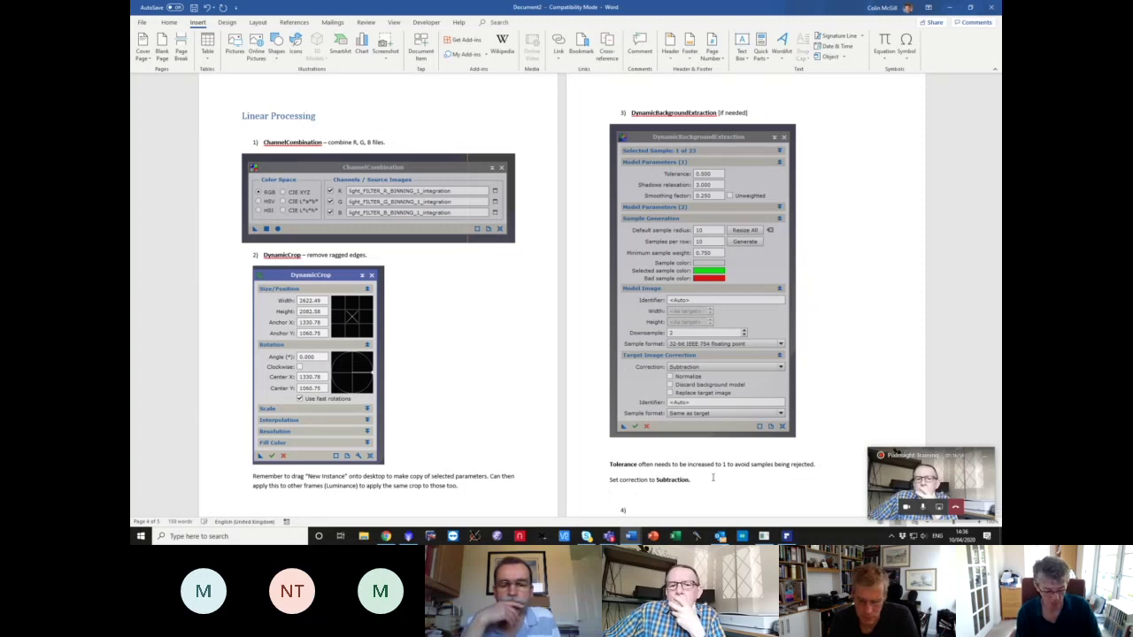
type("ave copy of process")
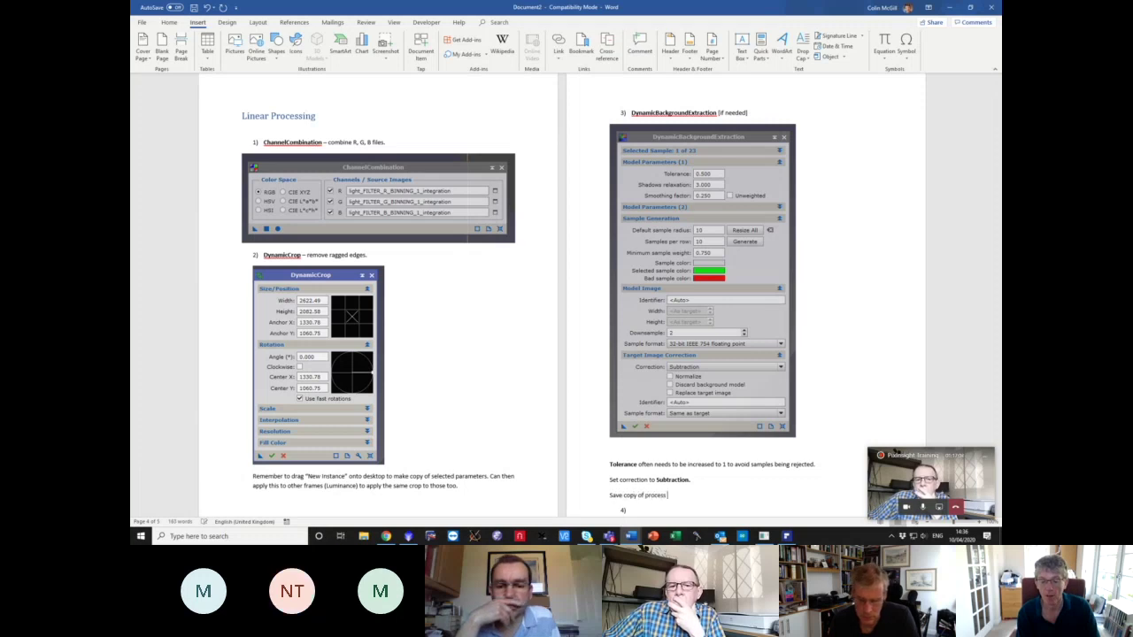
type(" by dragging new")
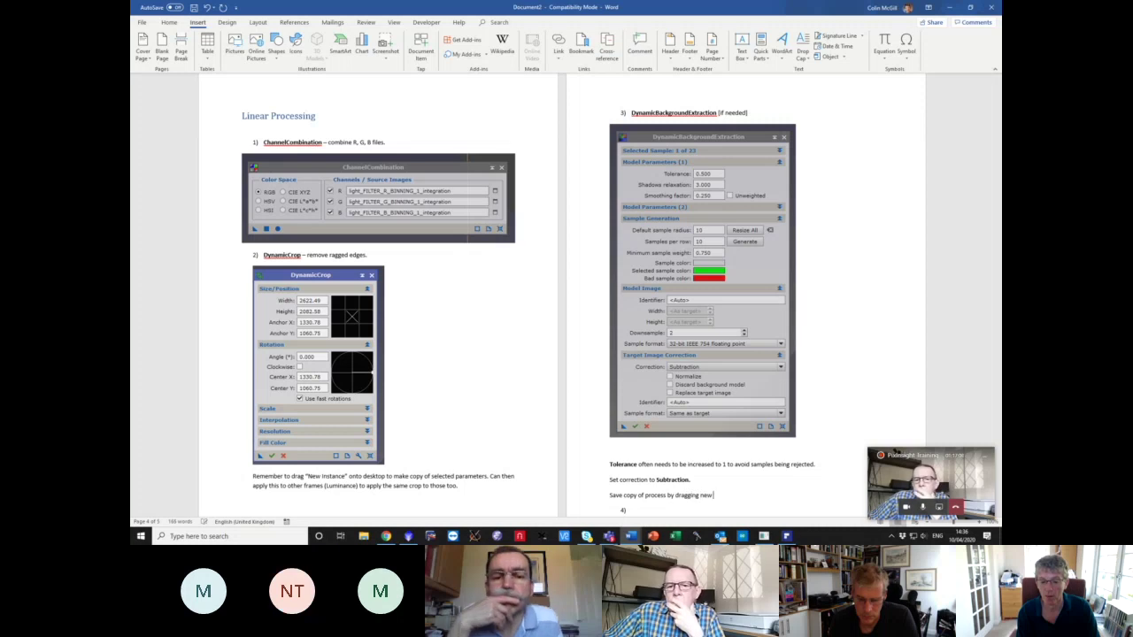
type(" instance ic")
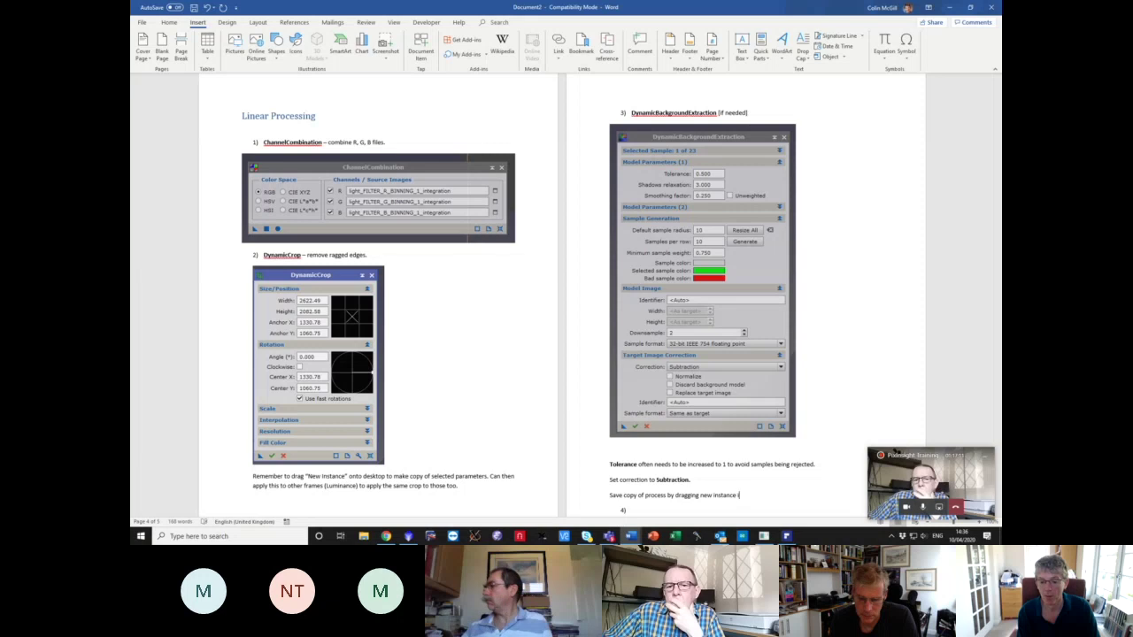
type("on to desk")
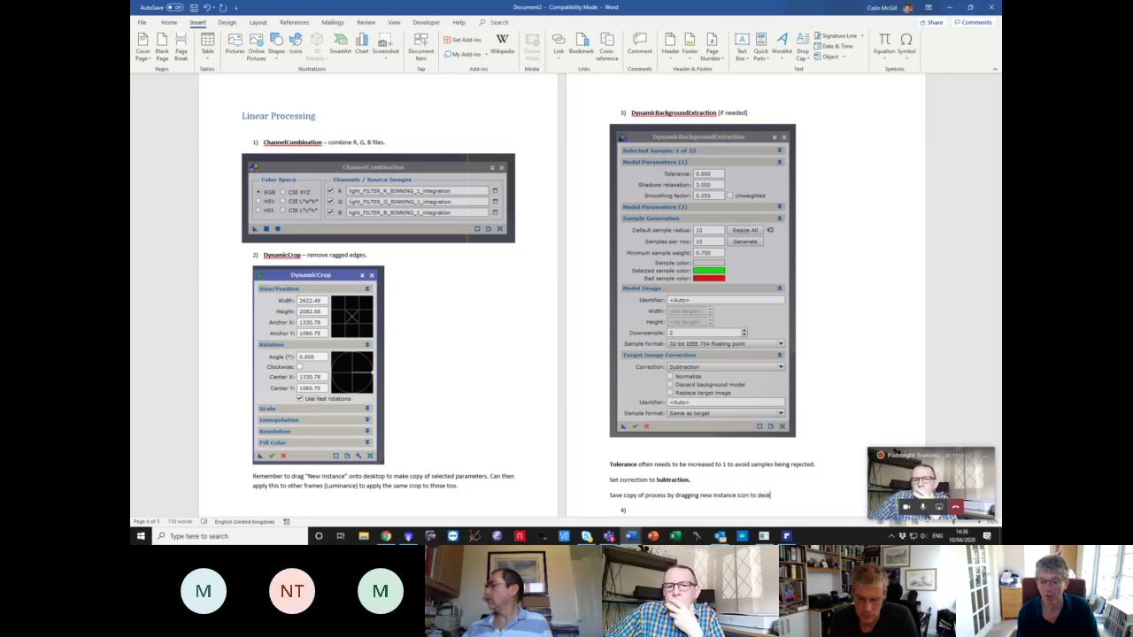
type("top to apply to ")
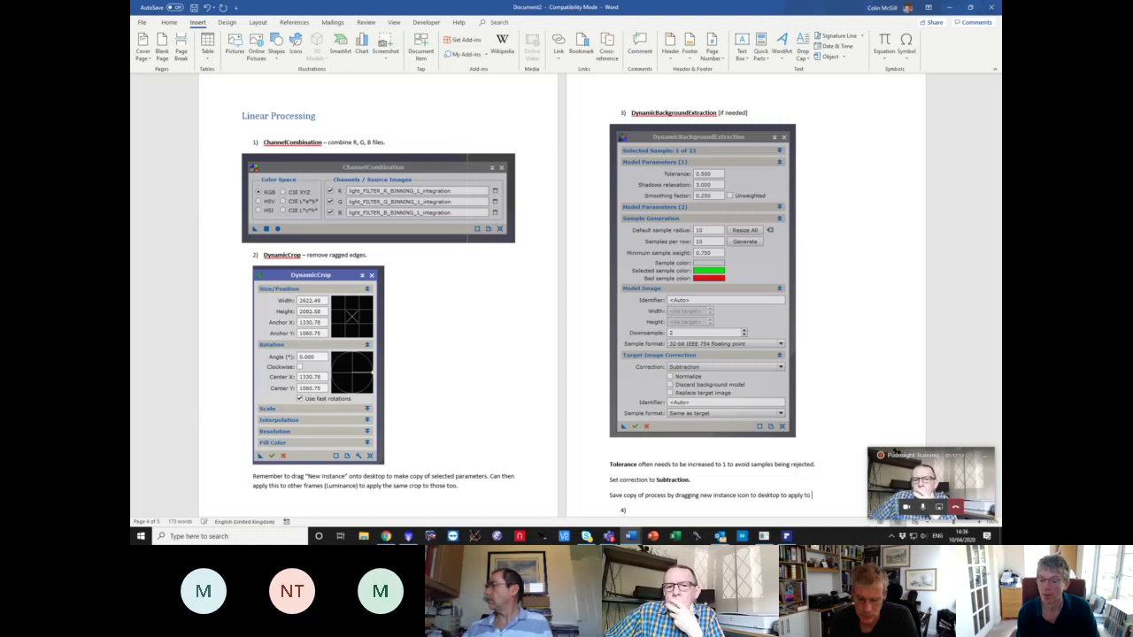
type("e.g. ")
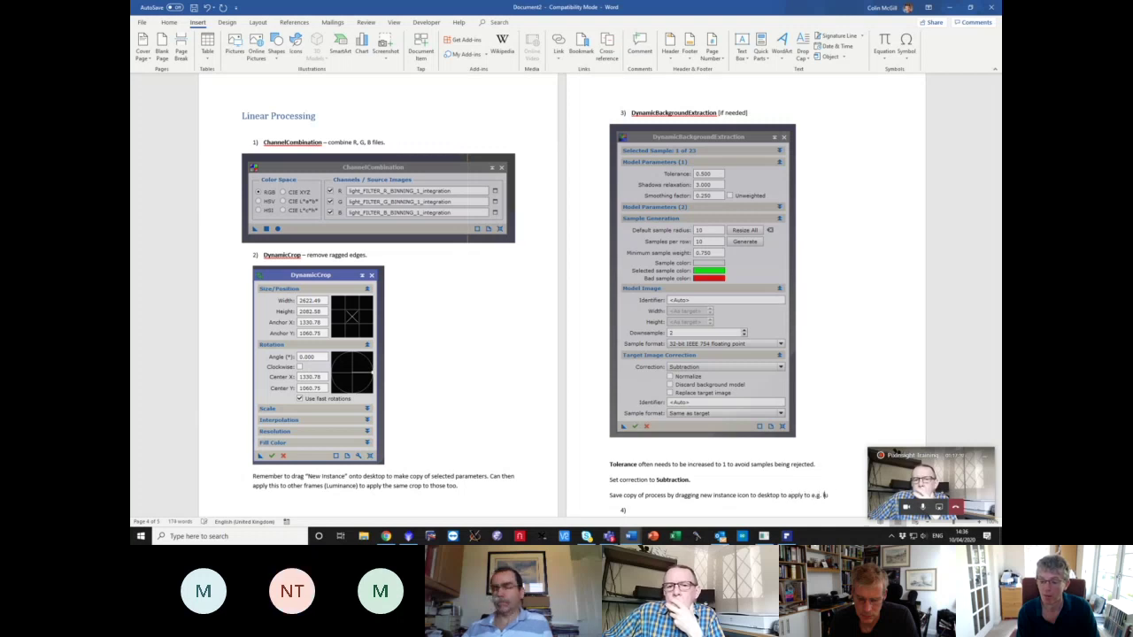
type("luminance imag")
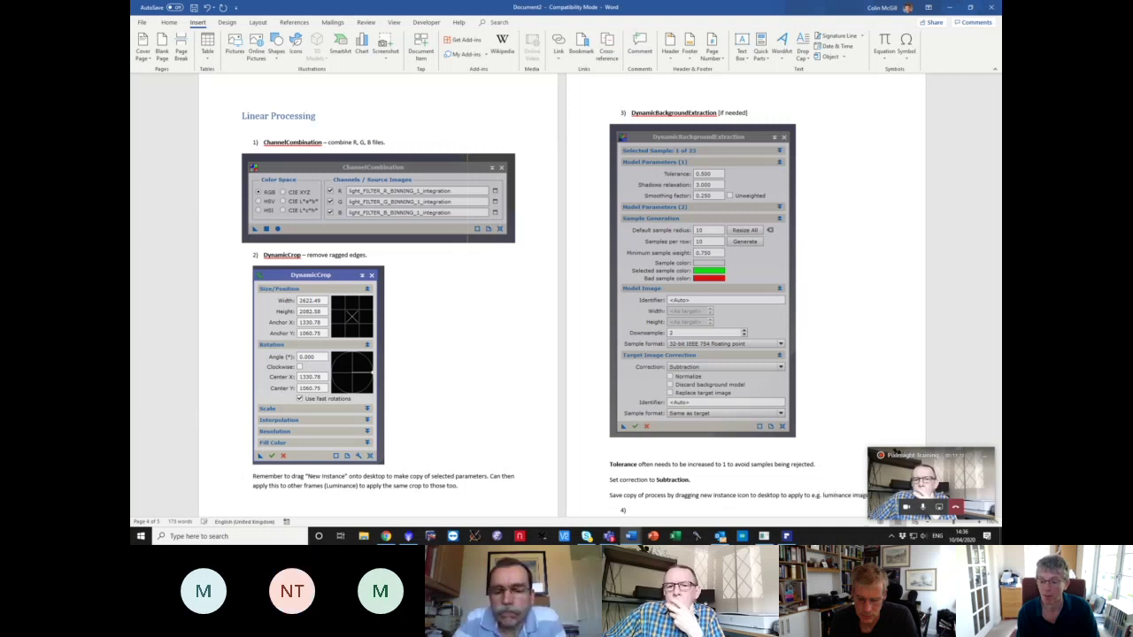
key("BackSpace")
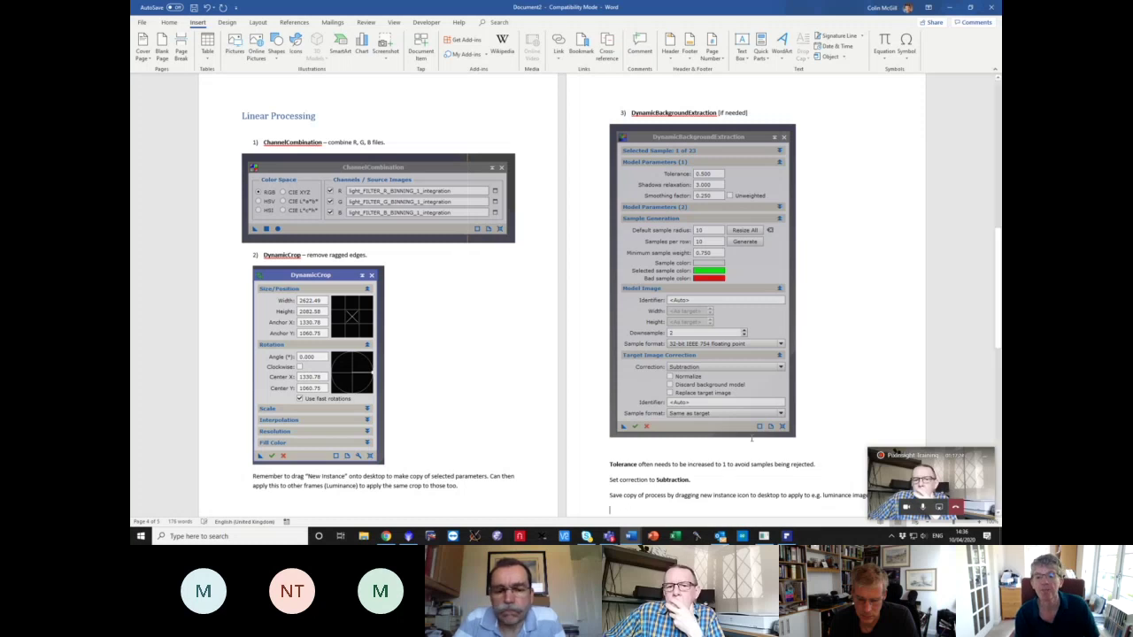
key("Return")
- Remove the empty numbered item 4 between the DynamicBackgroundExtraction notes and the background neutralization section, and review the renumbered list
scroll(622, 493, "down", 3)
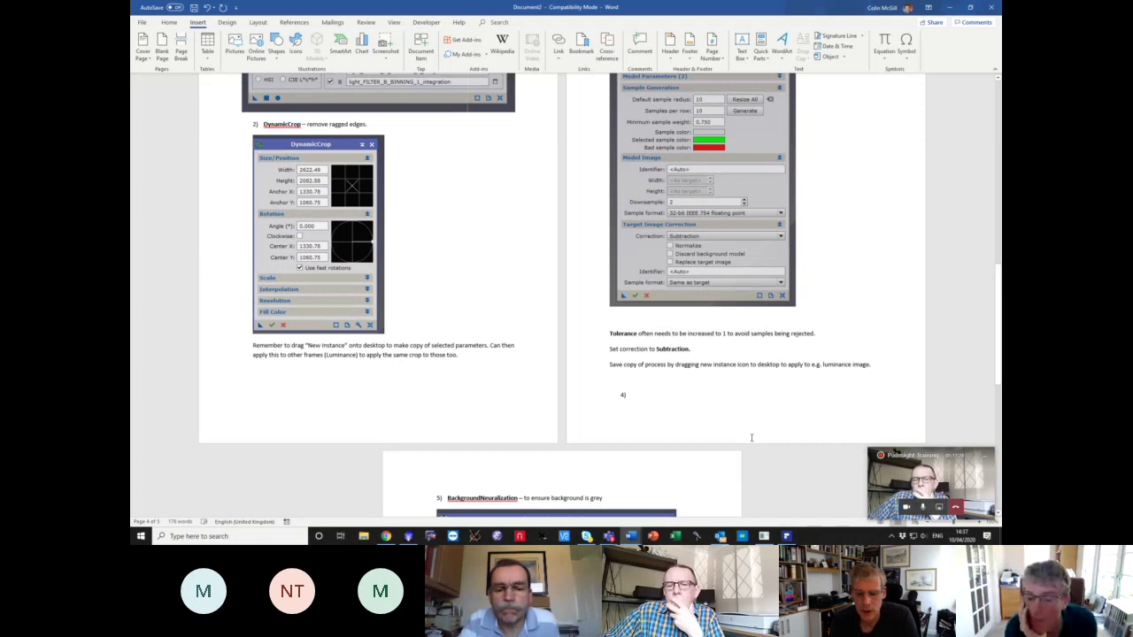
scroll(719, 418, "down", 1)
scroll(708, 406, "down", 2)
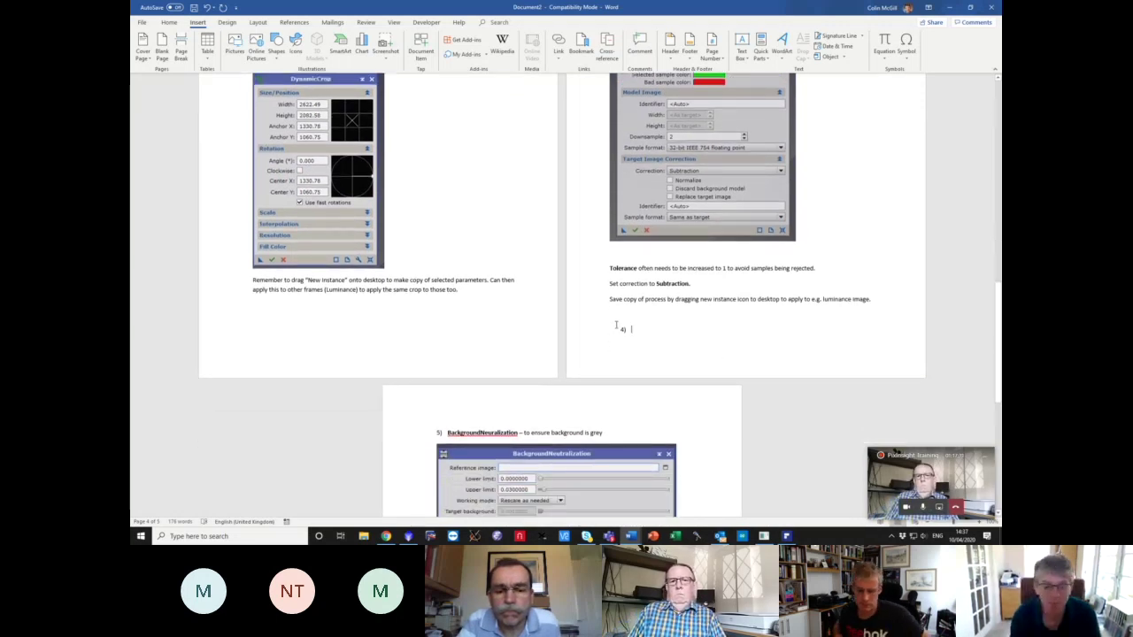
key("BackSpace")
scroll(616, 325, "up", 8)
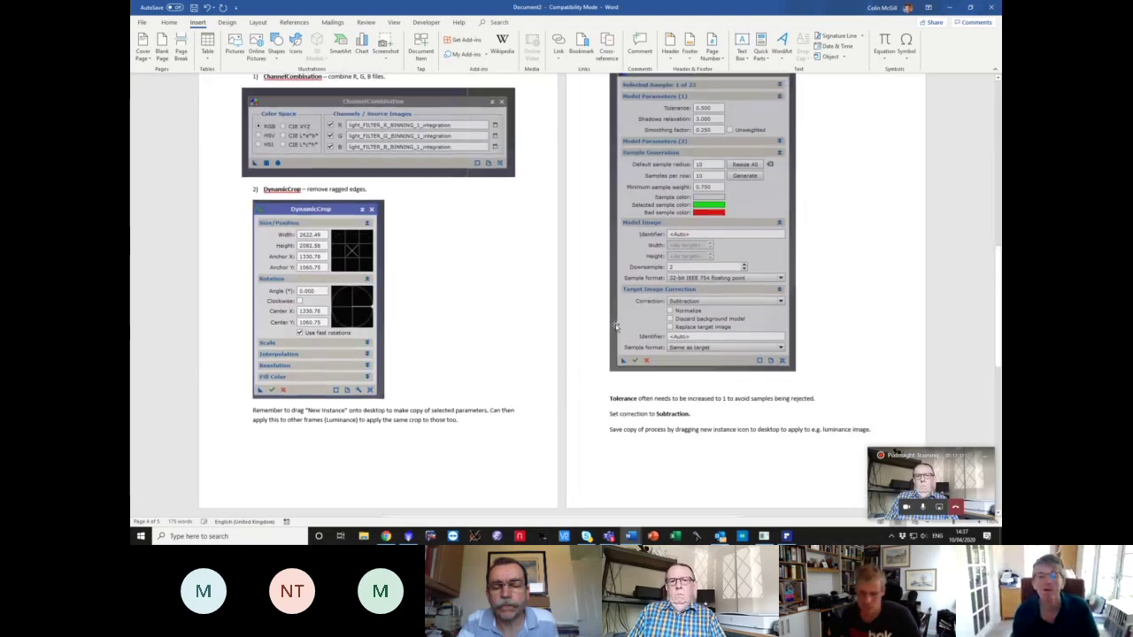
scroll(616, 325, "down", 8)
scroll(616, 325, "down", 5)
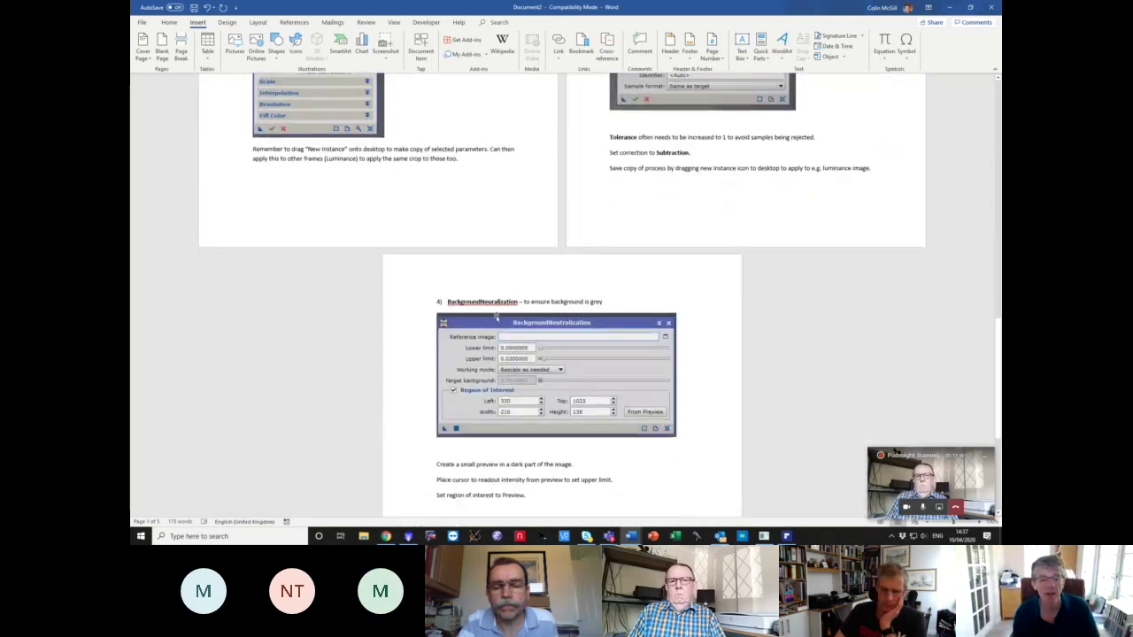
scroll(458, 310, "down", 1)
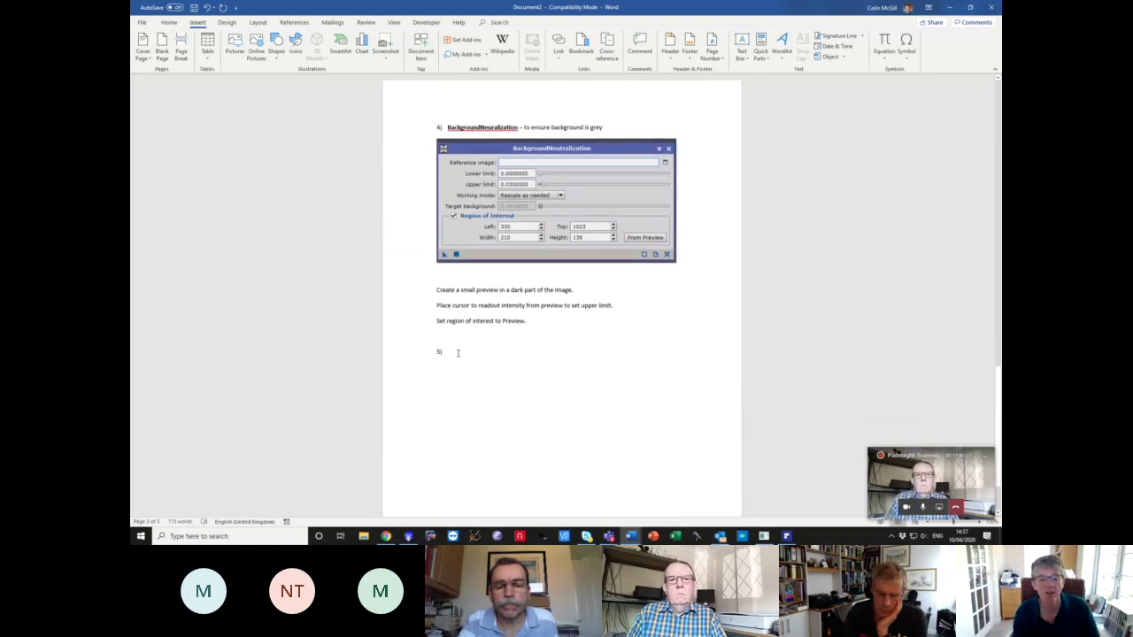
- Enter "ColourCalibration" as the heading of numbered item 5 and make it bold
left_click(458, 353)
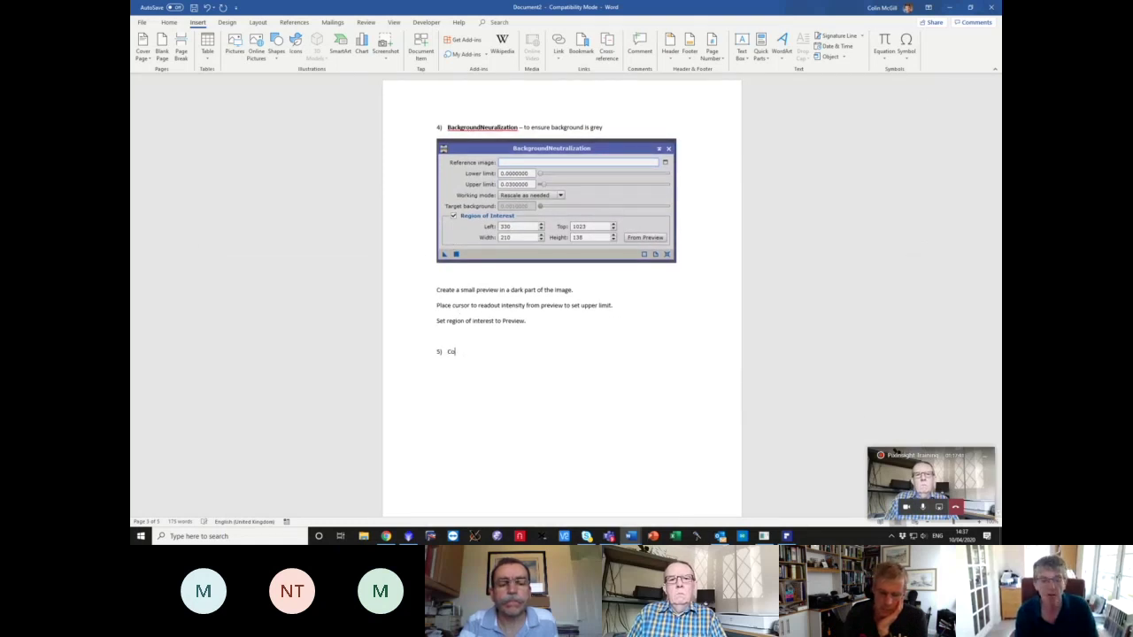
type("Colour")
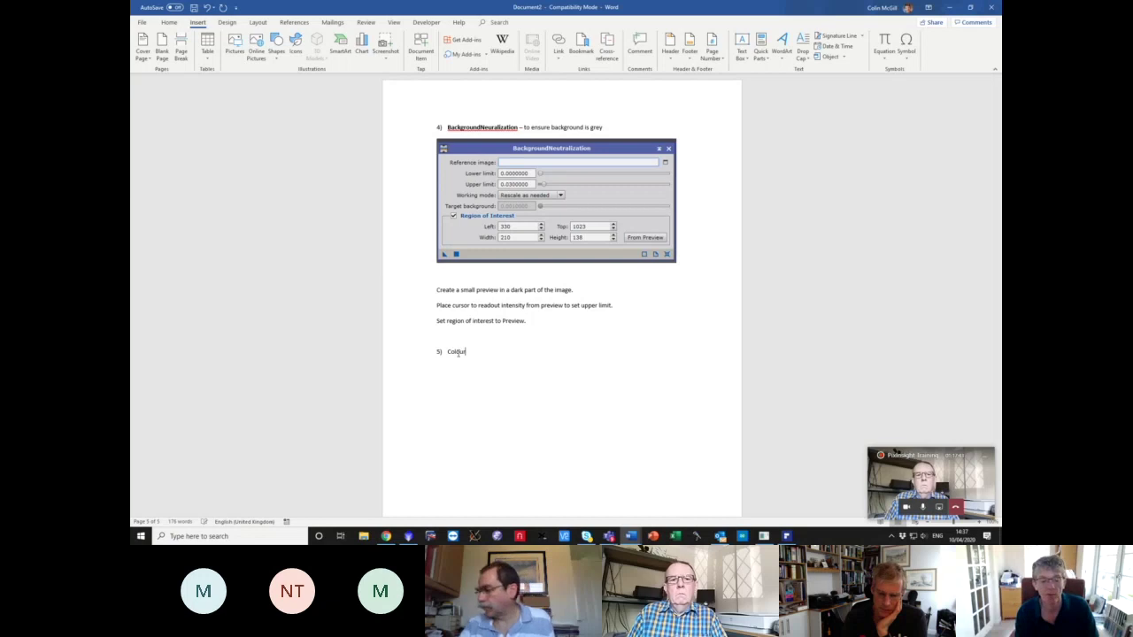
type("Calibrati")
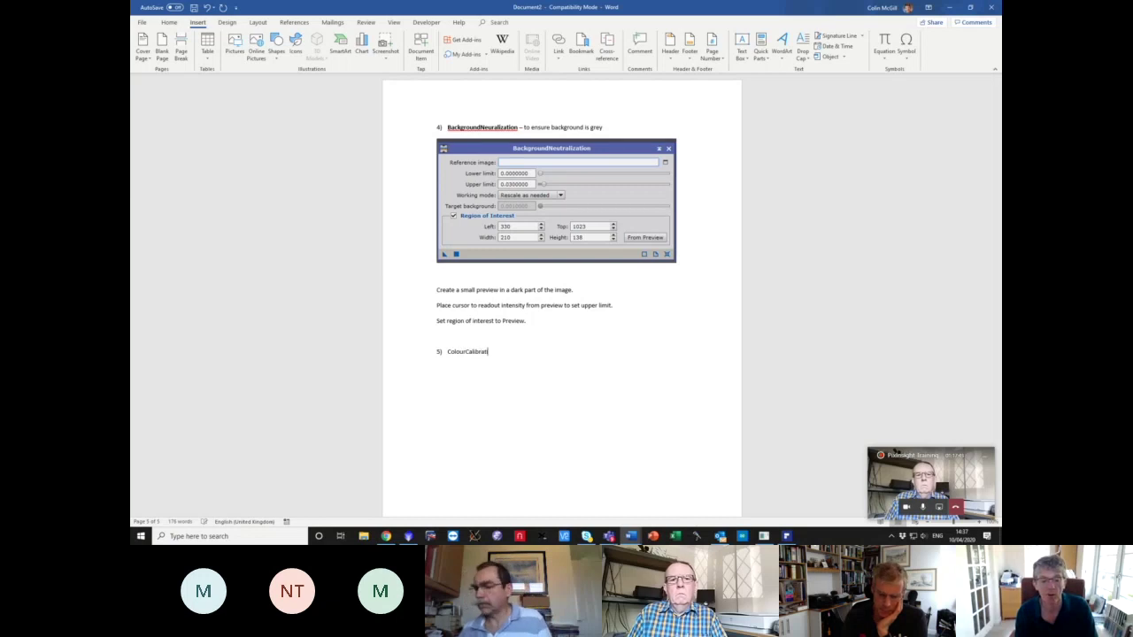
type("on")
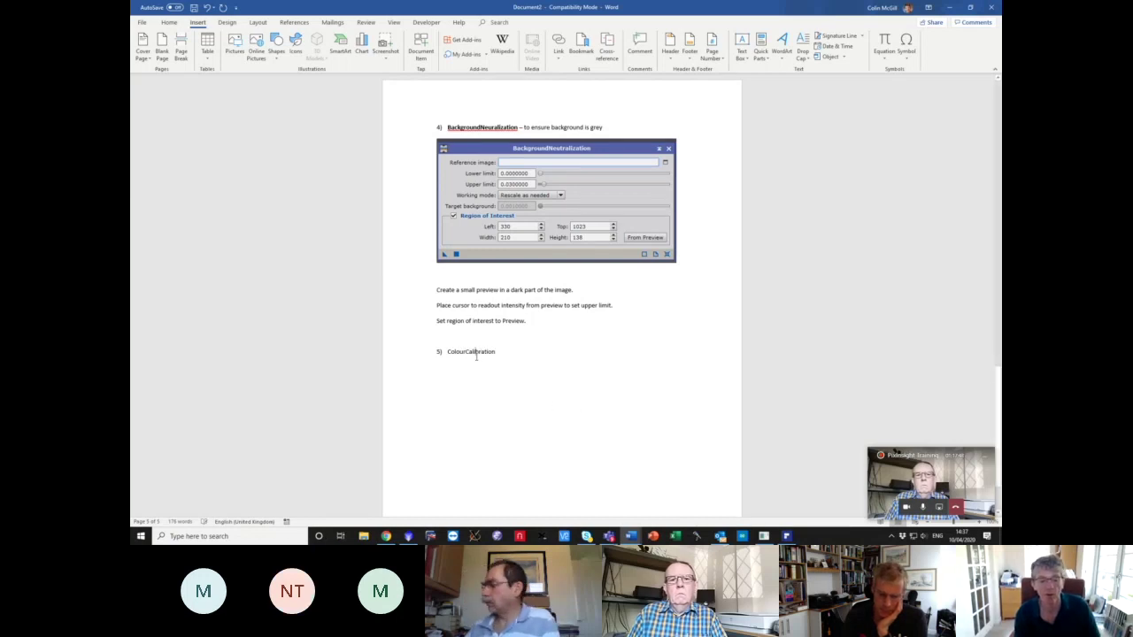
double_click(476, 355)
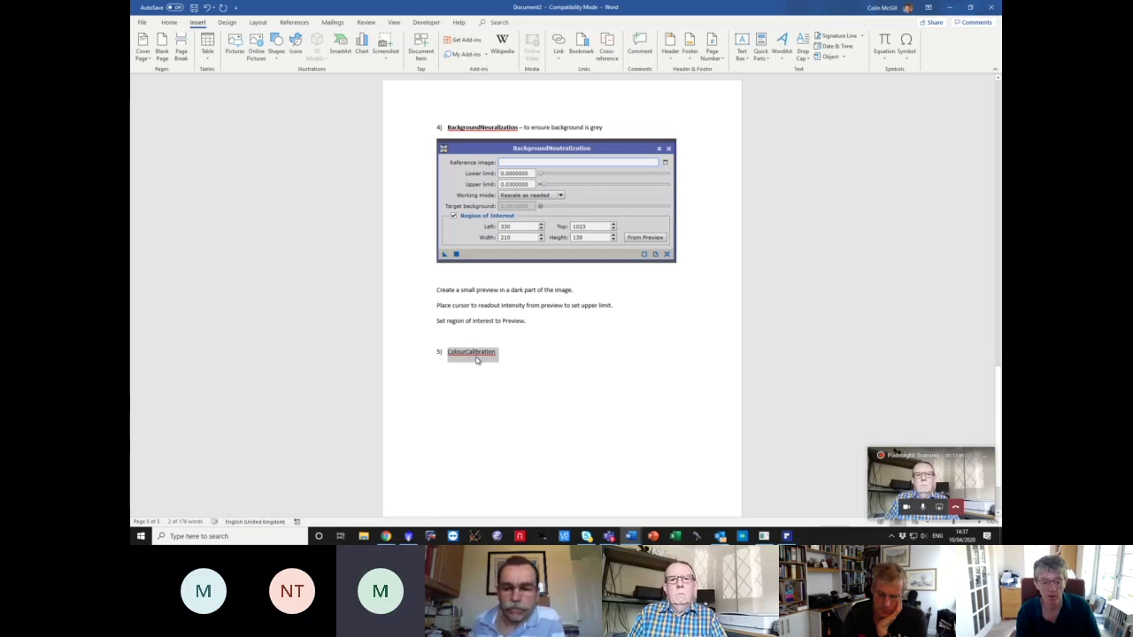
key("ctrl+b")
- Add the description "– ensures colours are correct in RGB image." after the ColourCalibration heading
left_click(504, 369)
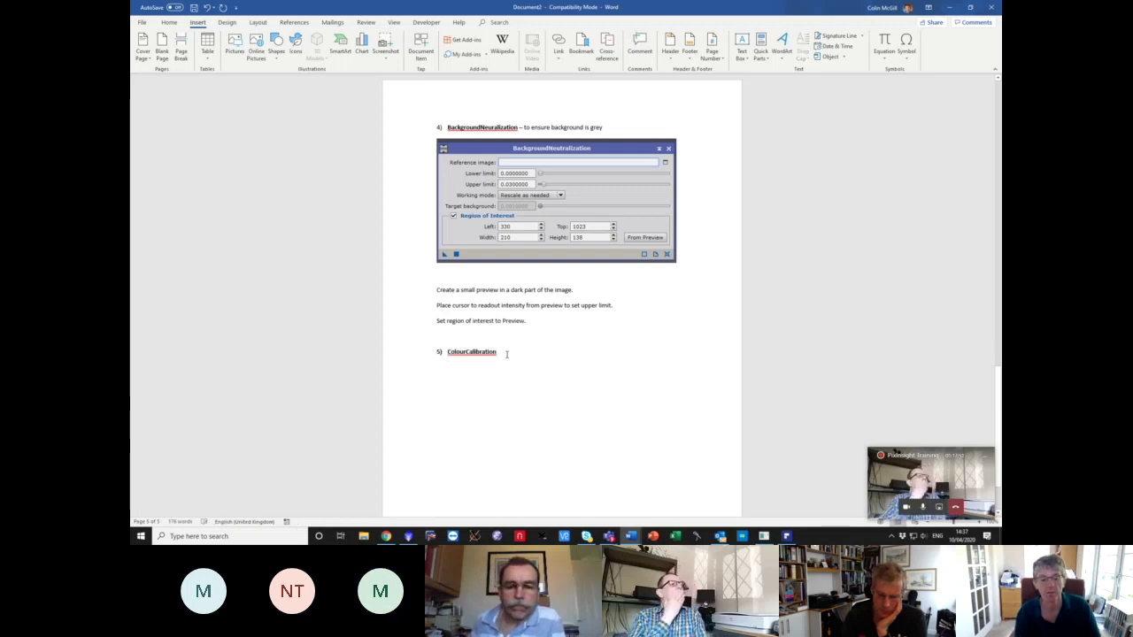
type("- s")
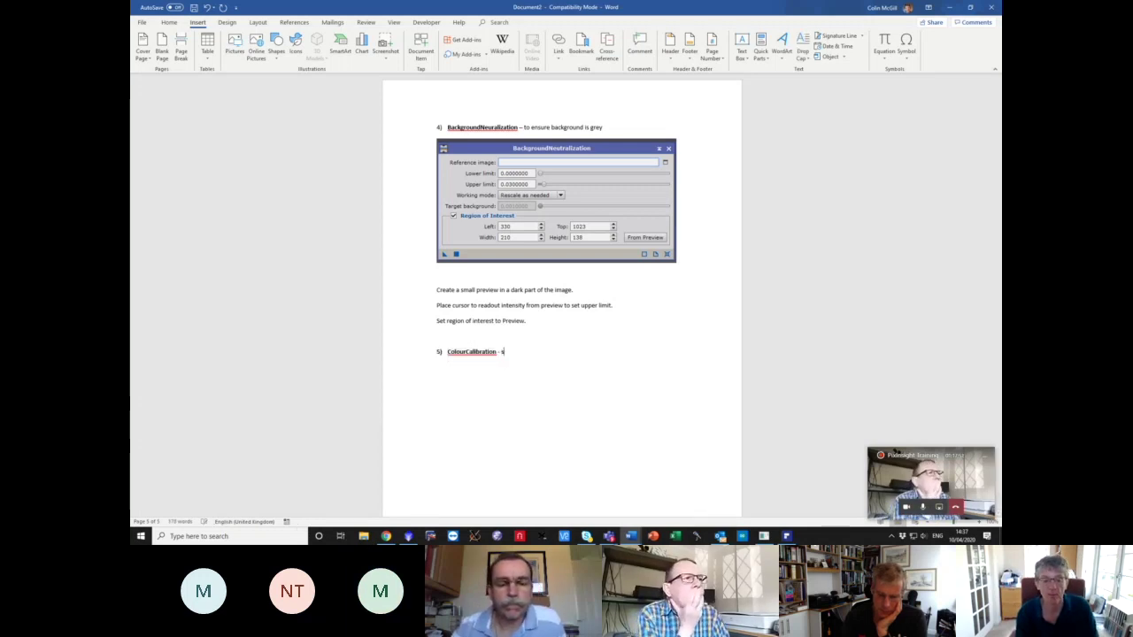
key("BackSpace")
type("ensures colours are correct in RGB image.")
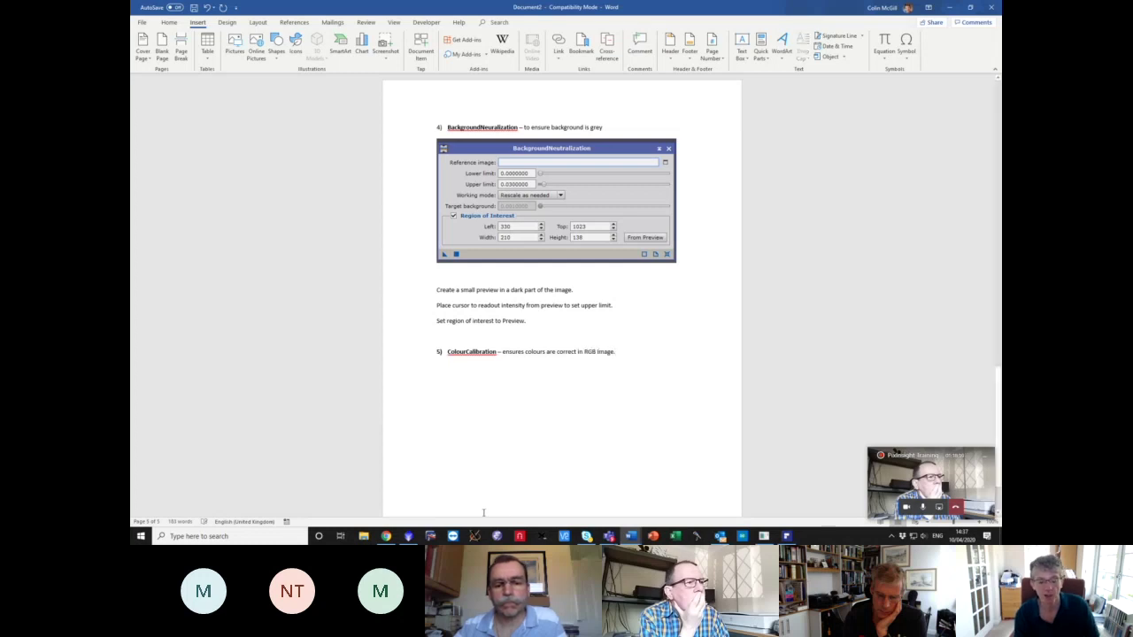
- Switch to PixInsight and close the DynamicBackgroundExtraction screenshot image without saving it
left_click(407, 537)
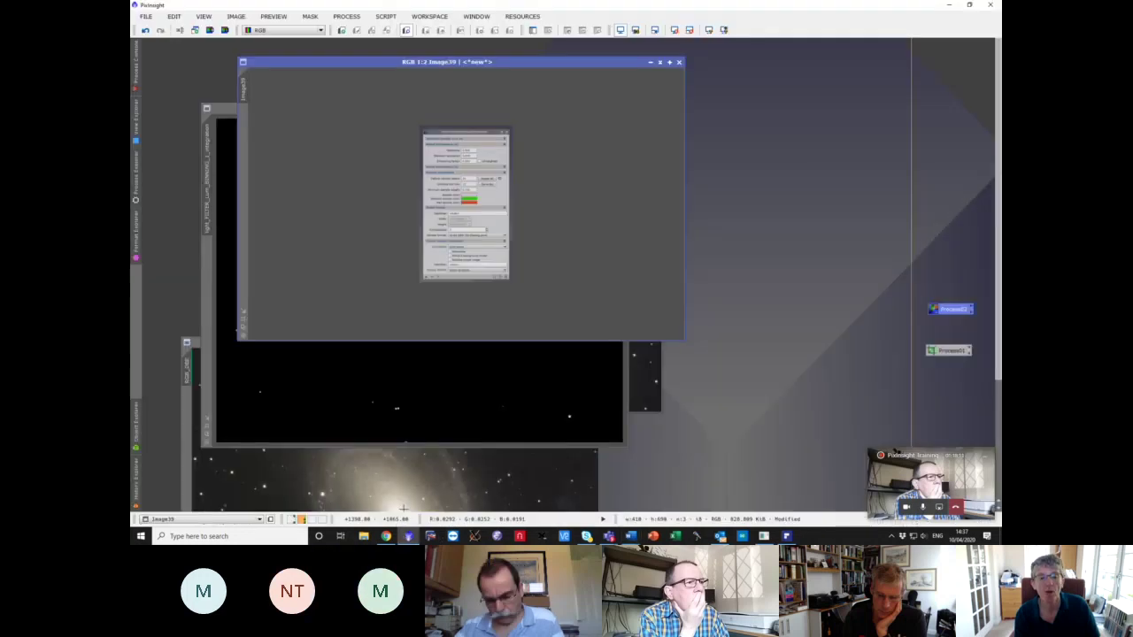
left_click(679, 62)
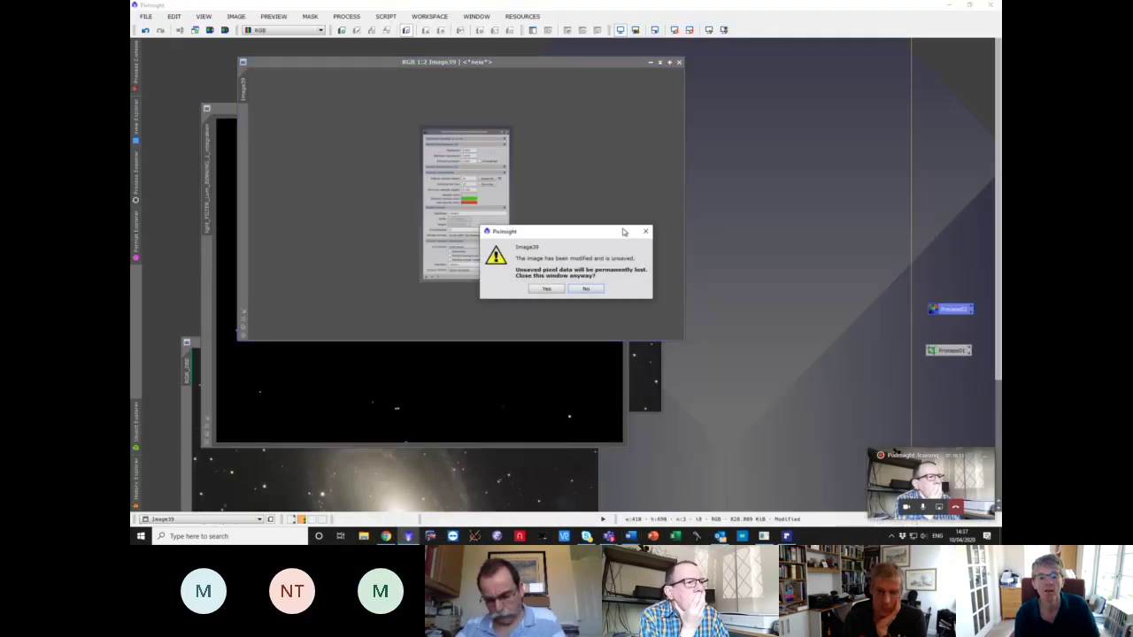
left_click(546, 288)
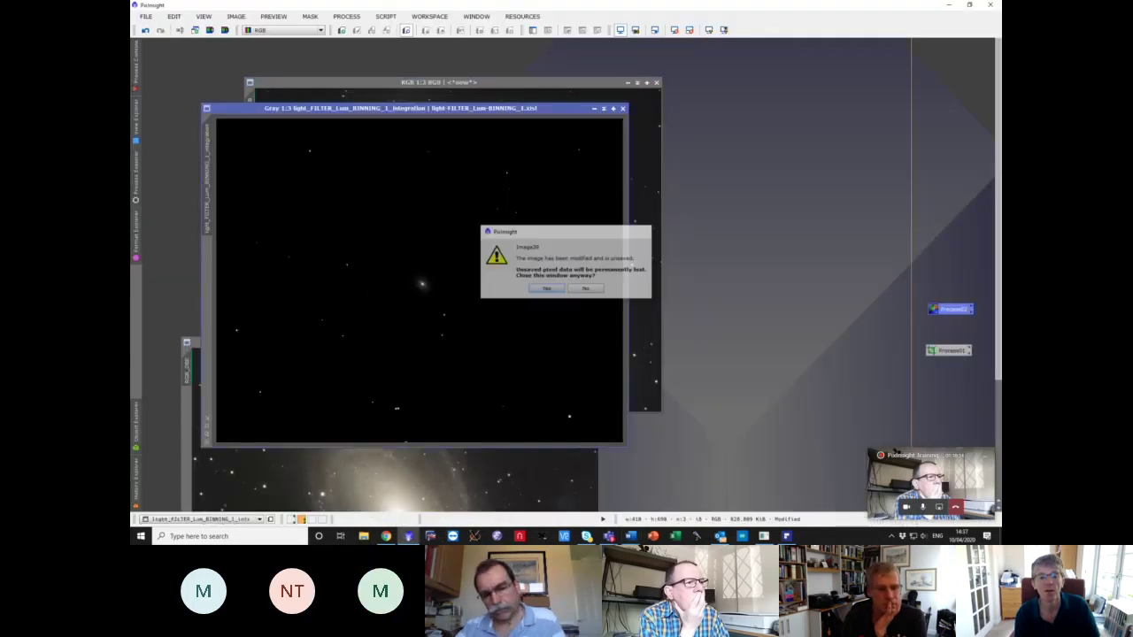
- Minimise the luminance integration image and close the extra galaxy image behind the RGB image
left_click(593, 109)
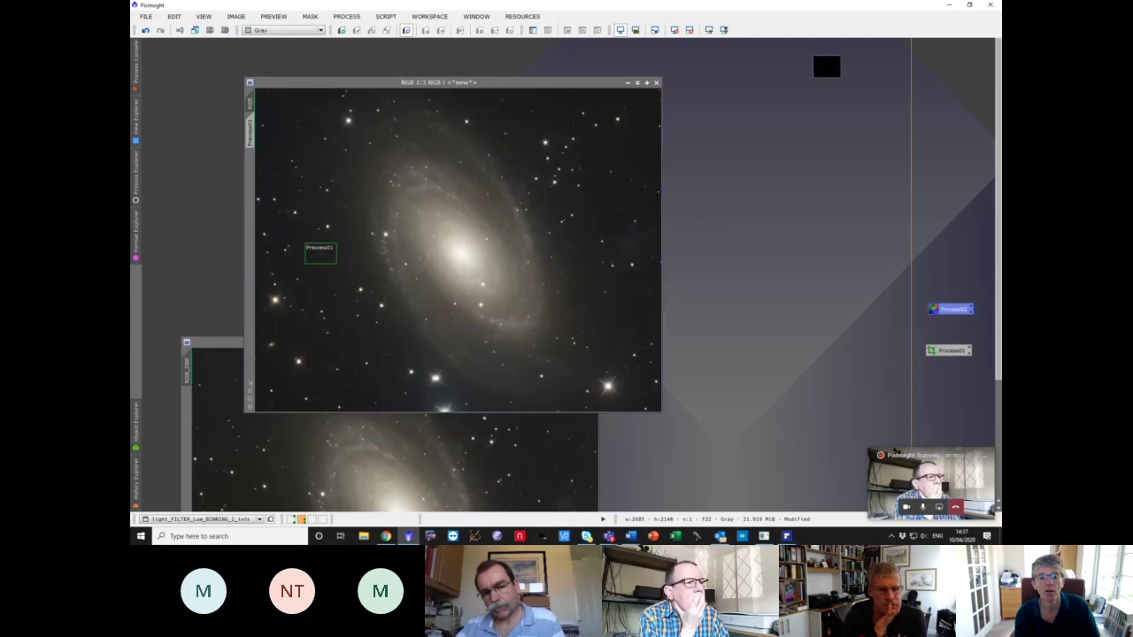
left_click(503, 483)
left_click(591, 342)
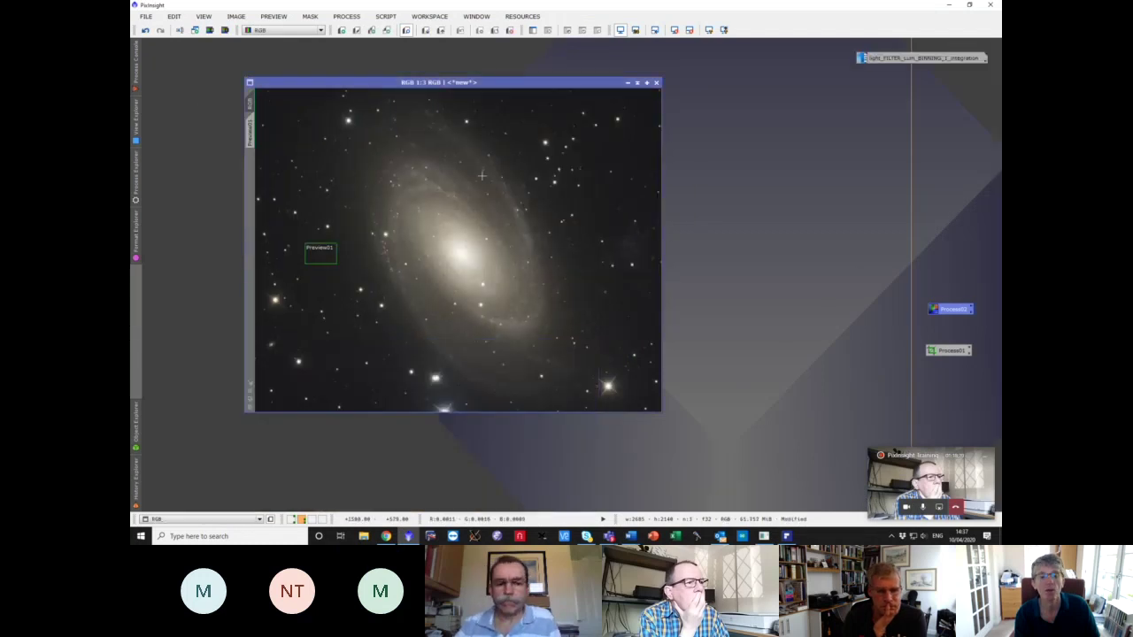
left_click(346, 17)
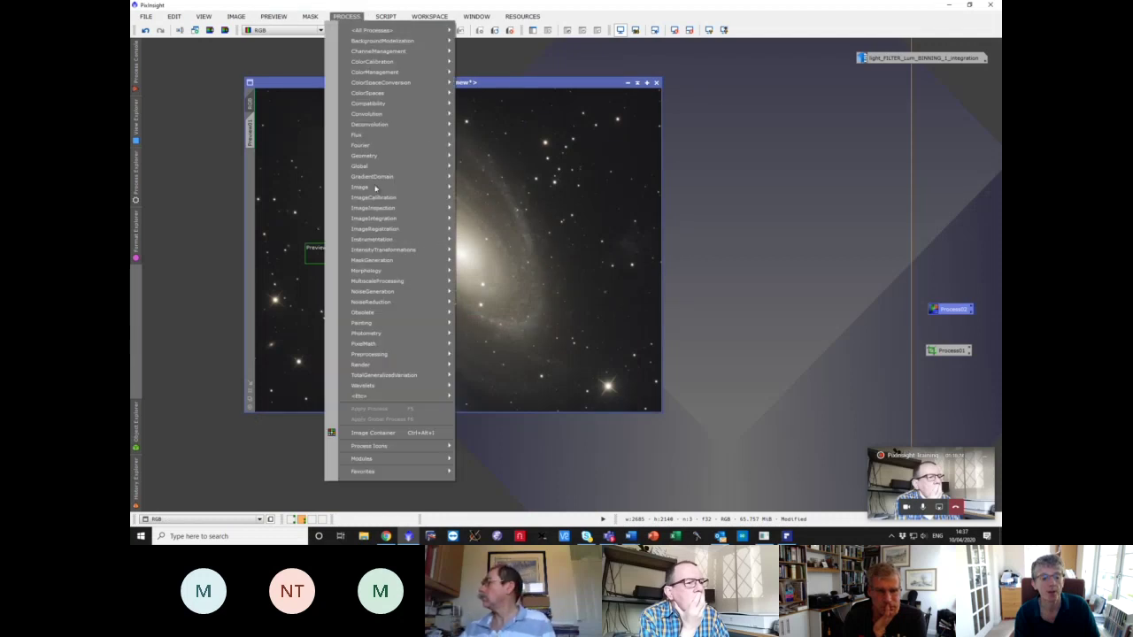
mouse_move(379, 94)
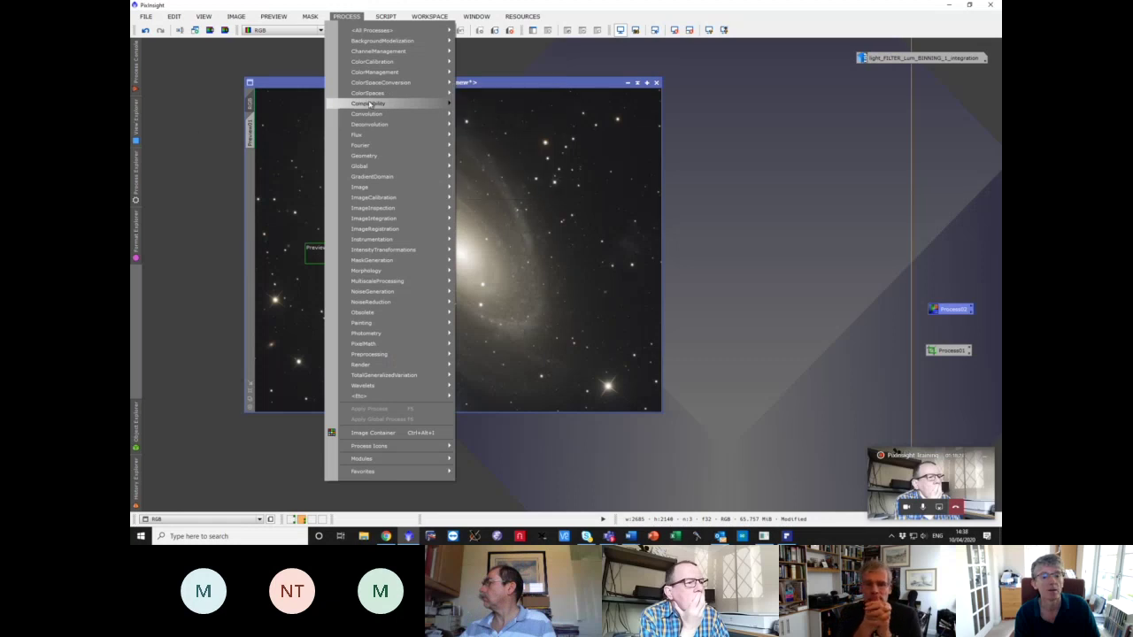
left_click(378, 95)
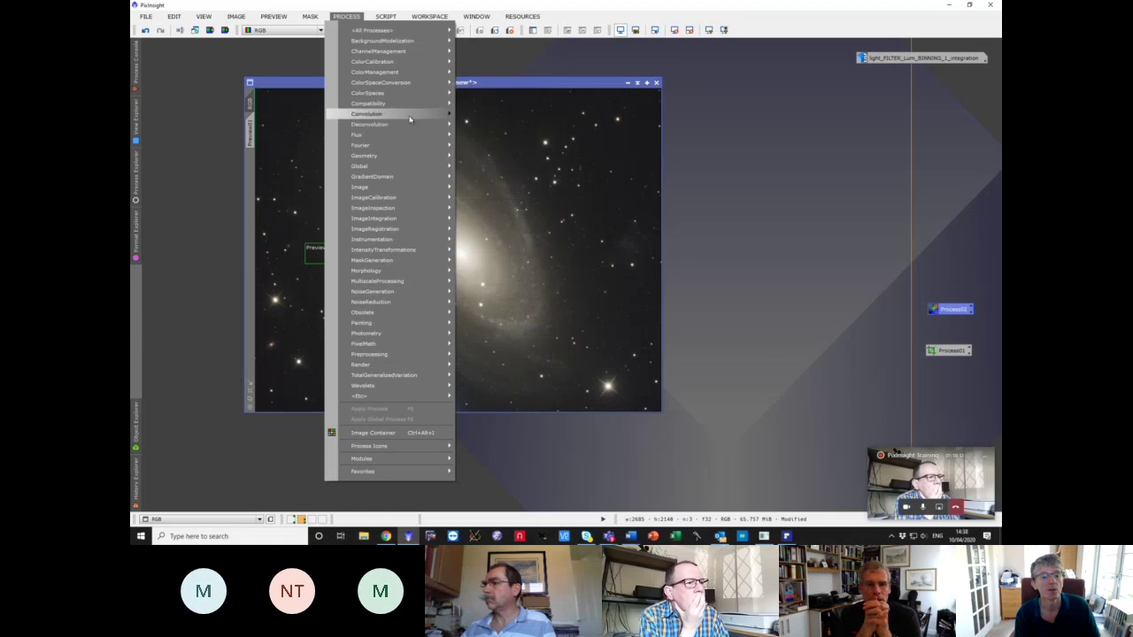
mouse_move(406, 142)
mouse_move(408, 202)
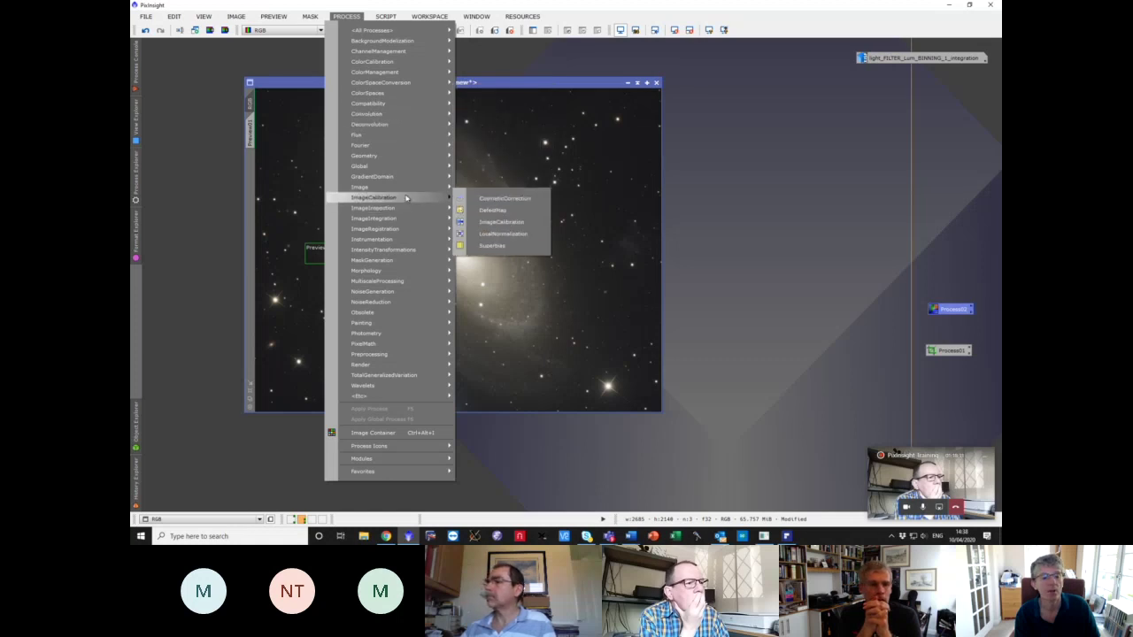
- Open the ColorCalibration process beside the RGB image and draw a preview of about 1356 × 1914 pixels around the whole galaxy
left_click(136, 197)
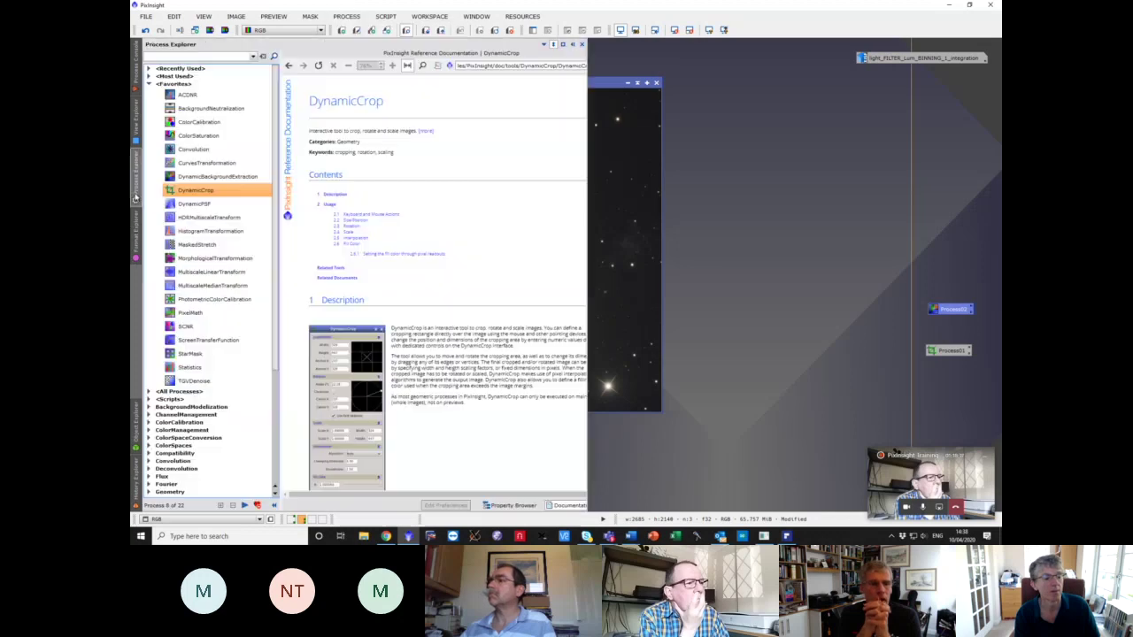
double_click(212, 121)
left_click_drag(759, 113, 743, 89)
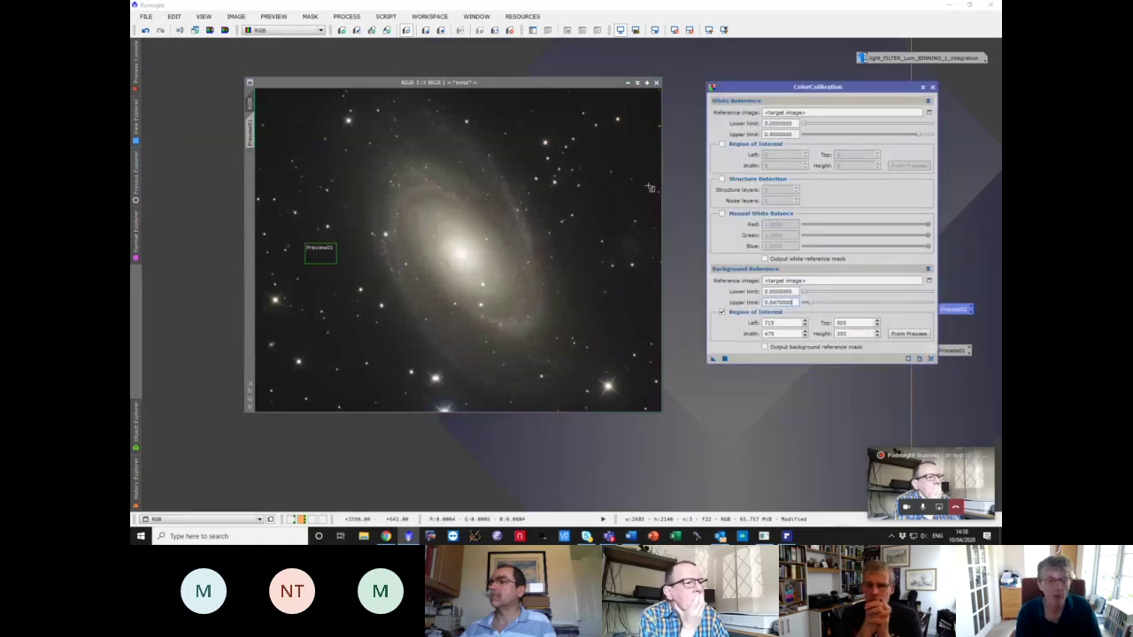
left_click_drag(361, 103, 565, 392)
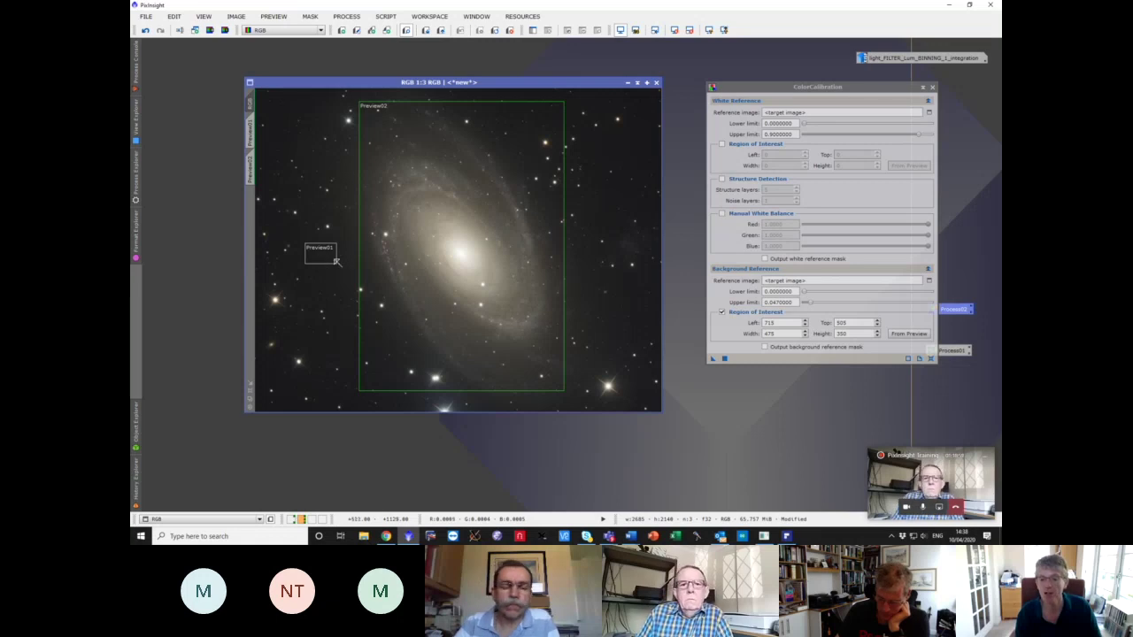
- Set the background reference's upper limit to 0.0007 and take its region of interest from Preview01 of the RGB image
left_click(738, 303)
type(".00")
left_click(847, 323)
left_click(907, 335)
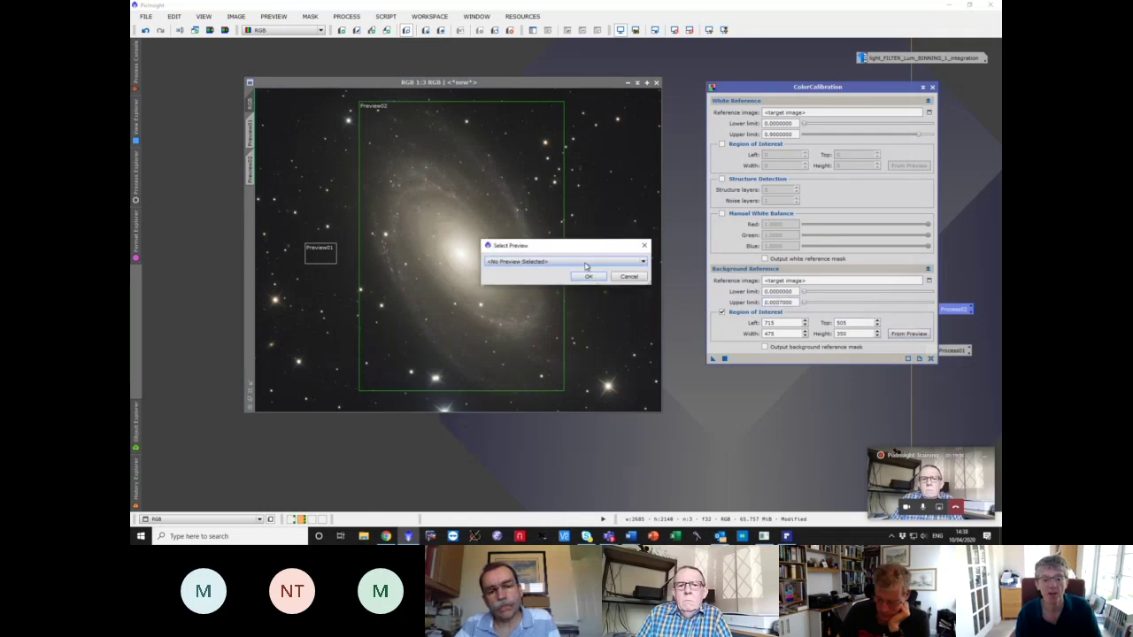
left_click(584, 262)
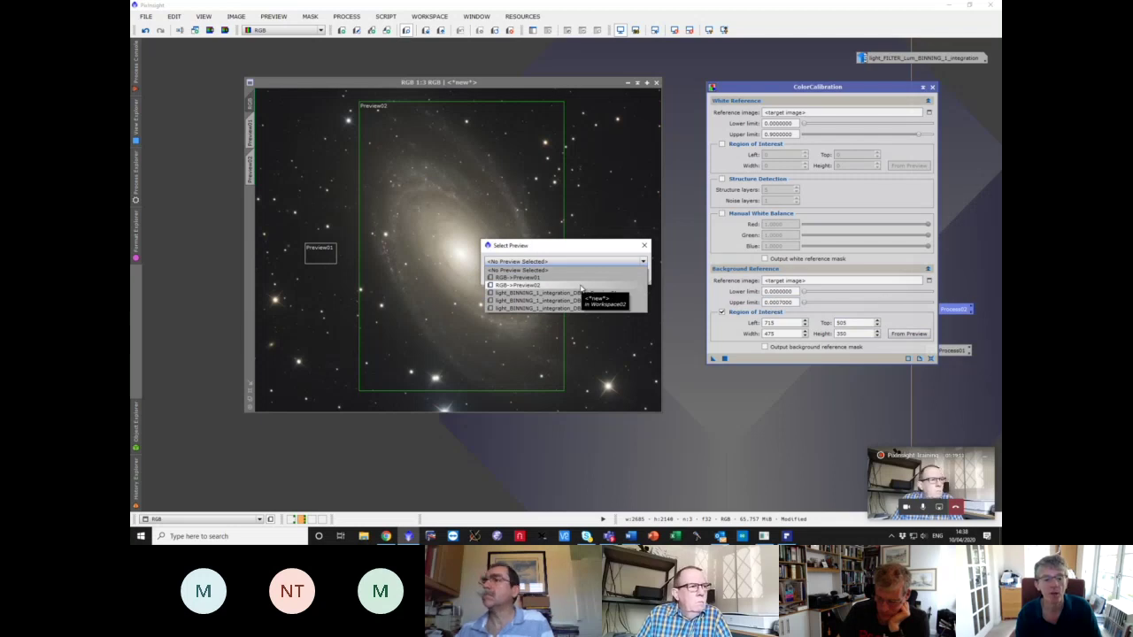
left_click(577, 276)
left_click(580, 278)
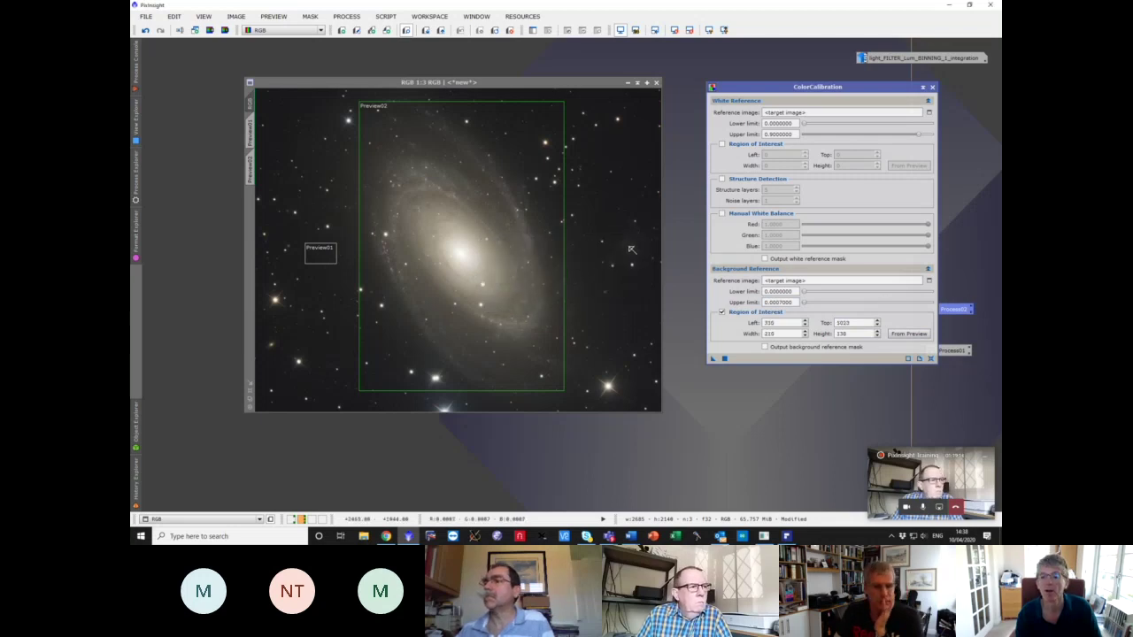
- Enable the white reference's region of interest and take it from Preview02 of the RGB image
left_click(722, 145)
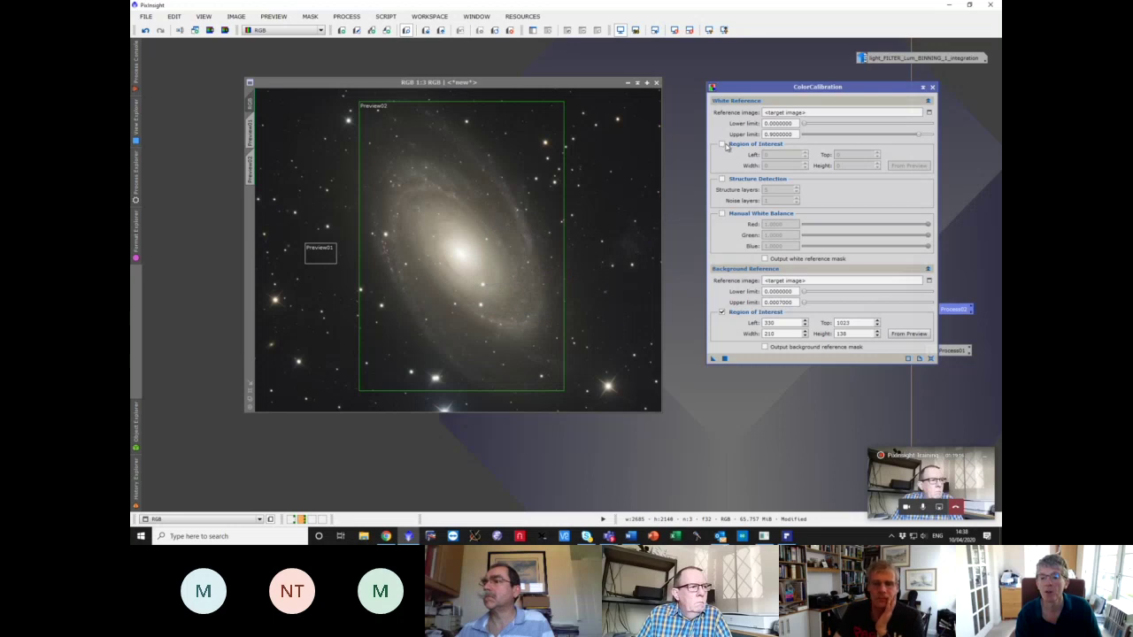
left_click(909, 165)
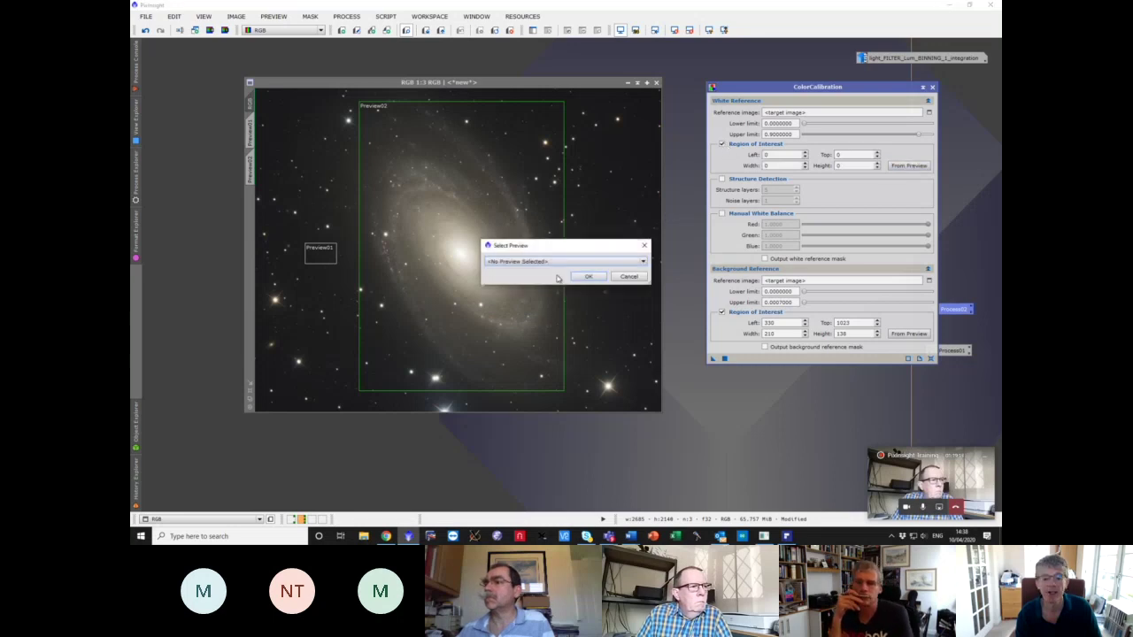
left_click(565, 262)
left_click(557, 285)
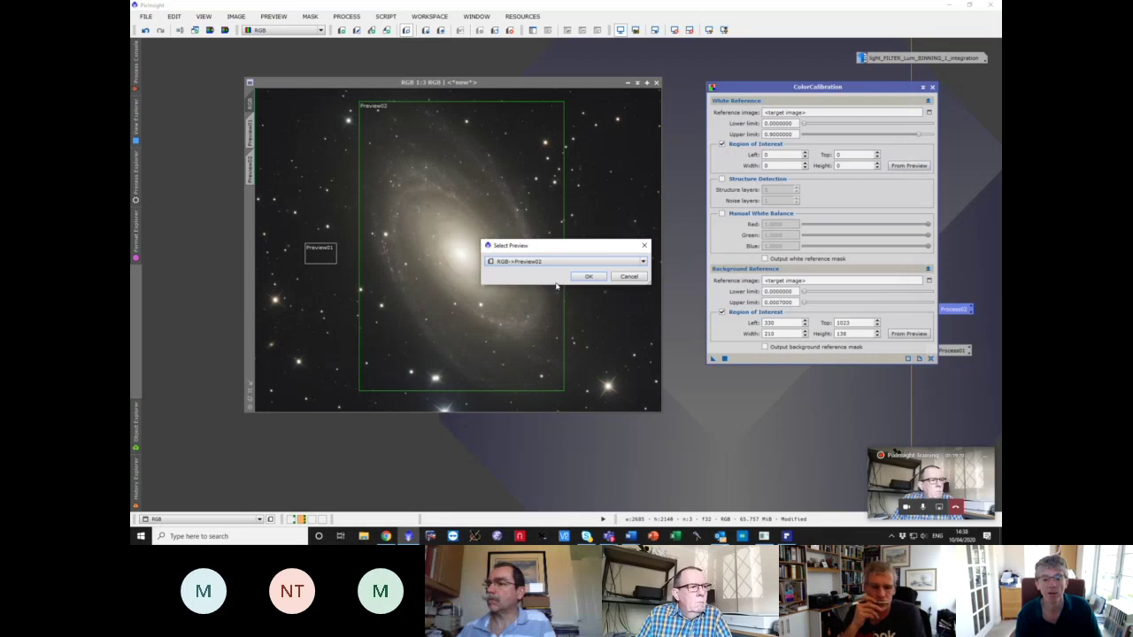
left_click(589, 277)
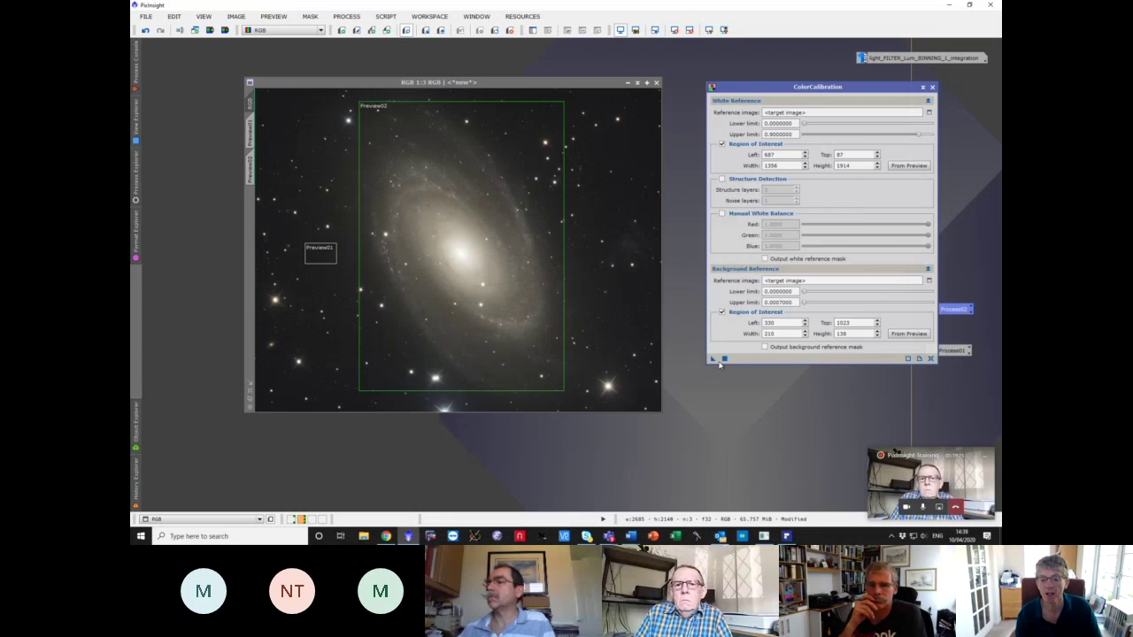
- Apply the ColorCalibration settings to the RGB galaxy image and re-stretch its display
left_click_drag(716, 359, 467, 337)
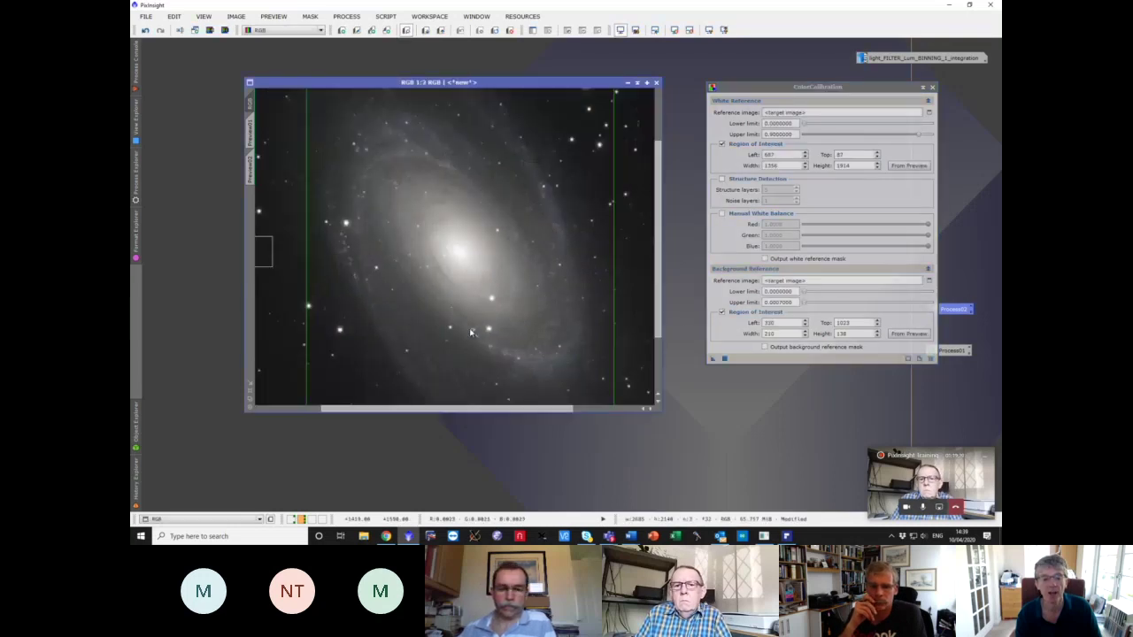
left_click(709, 31)
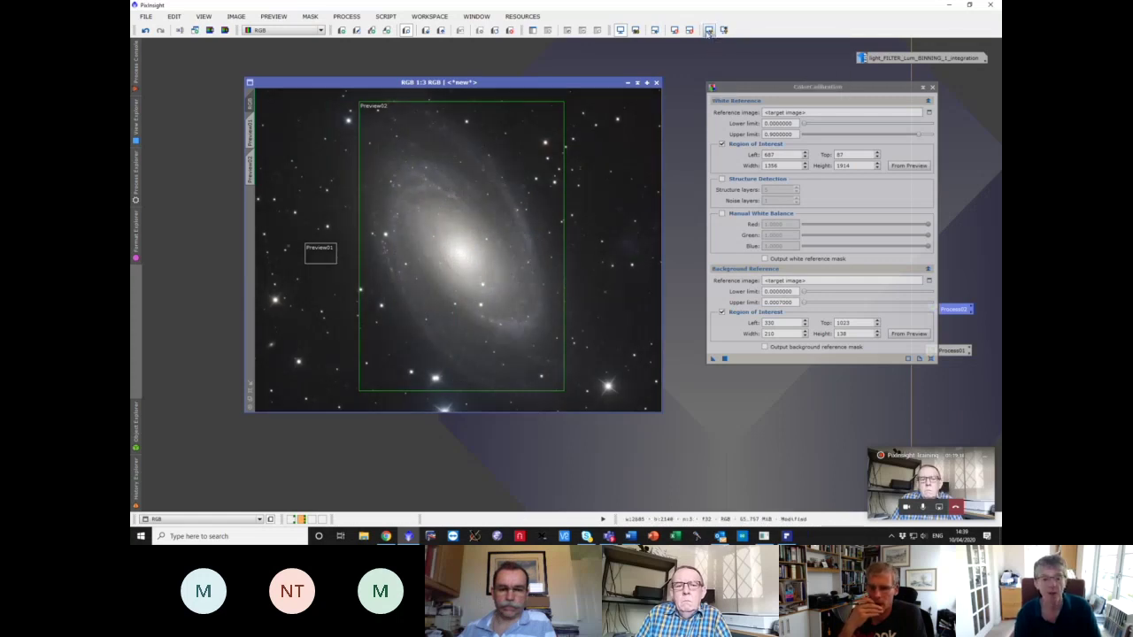
scroll(529, 230, "up", 1)
scroll(528, 230, "down", 1)
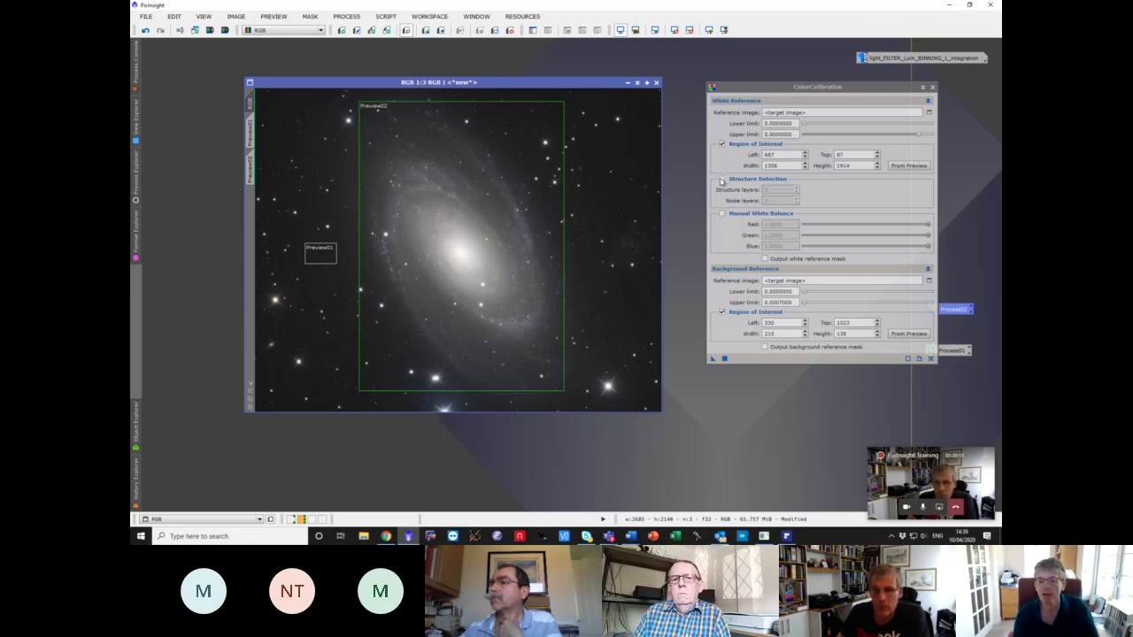
- Enable Structure Detection for the white reference and switch it off again
left_click(721, 179)
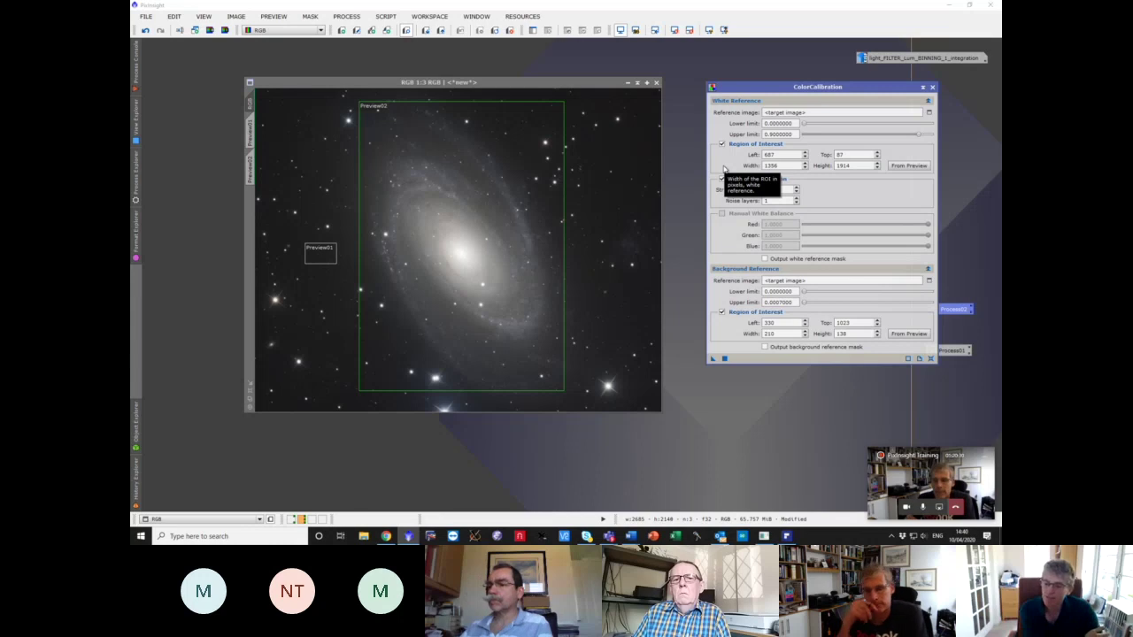
left_click(721, 179)
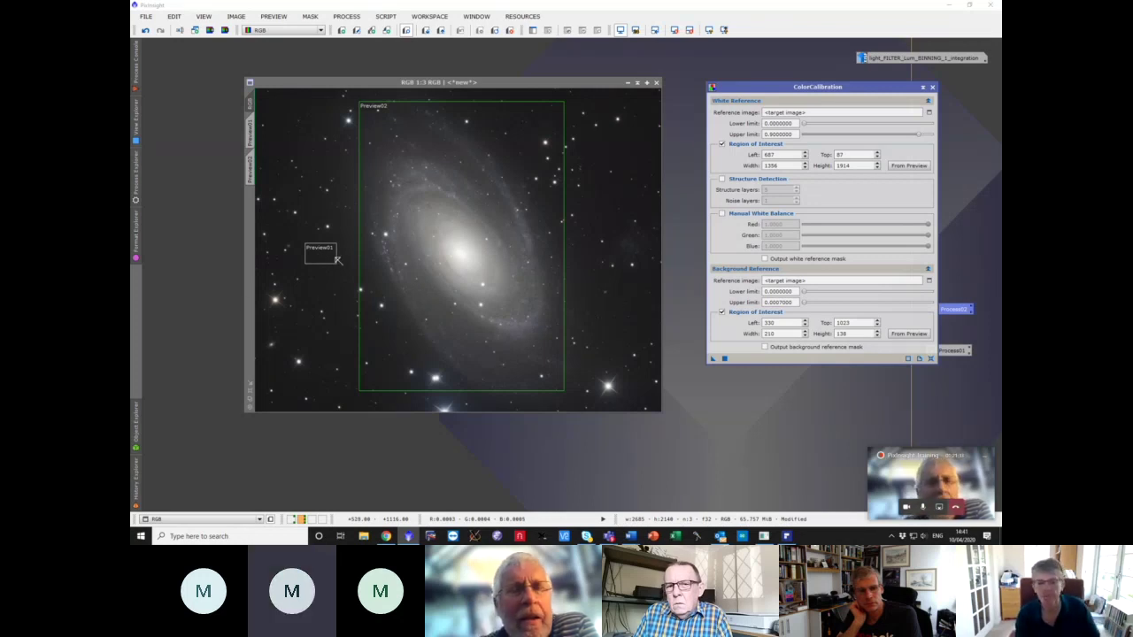
- Create a new image from the captured screen in the clipboard and move it clear of the ColorCalibration window
left_click(405, 457)
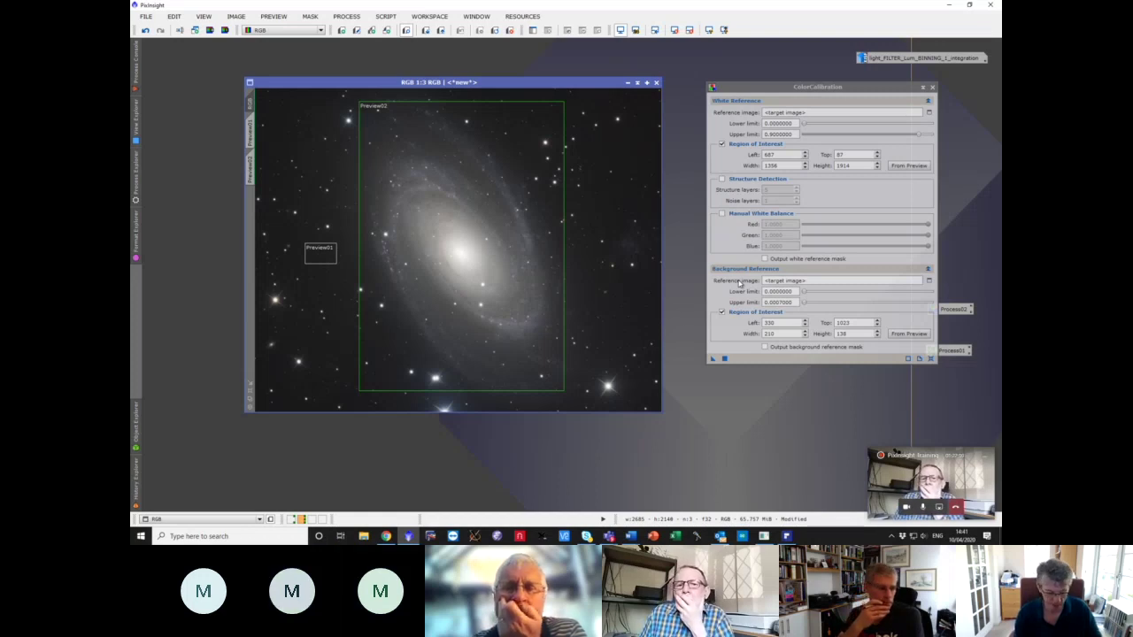
key("ctrl+shift+v")
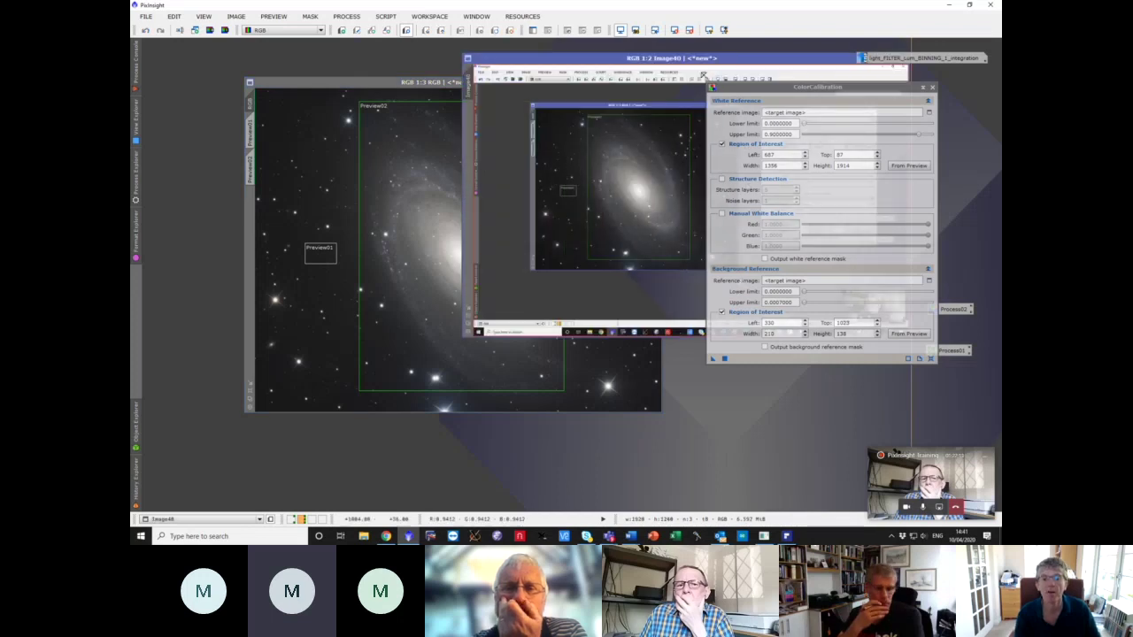
left_click_drag(596, 58, 274, 95)
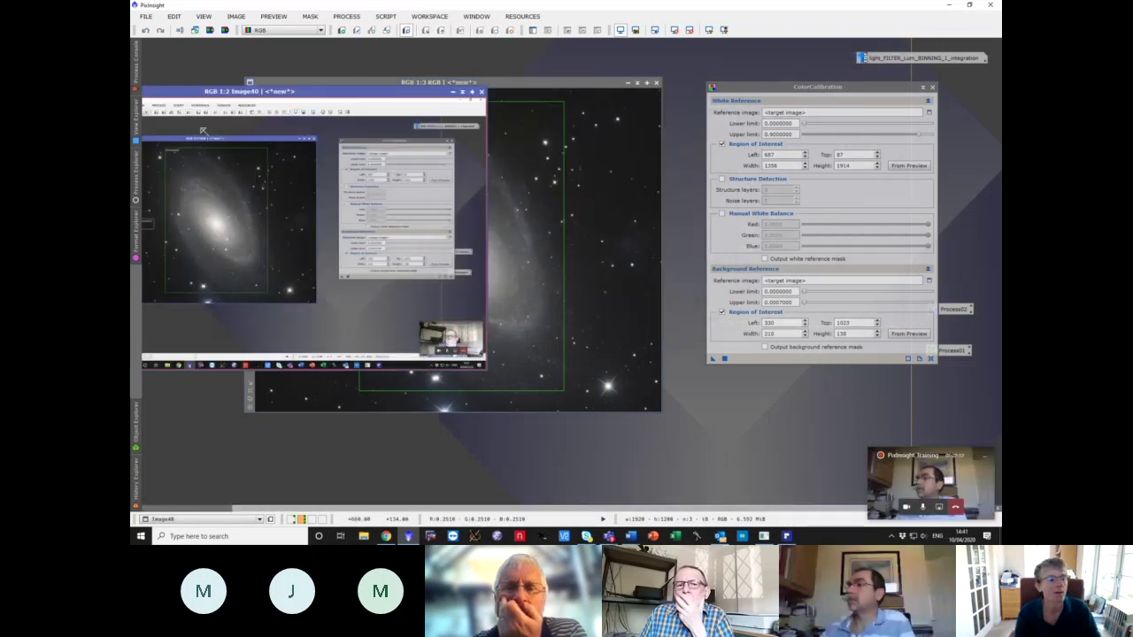
- Crop the captured screenshot with DynamicCrop to just the ColorCalibration window, about 534 × 642 pixels
left_click(136, 190)
double_click(196, 190)
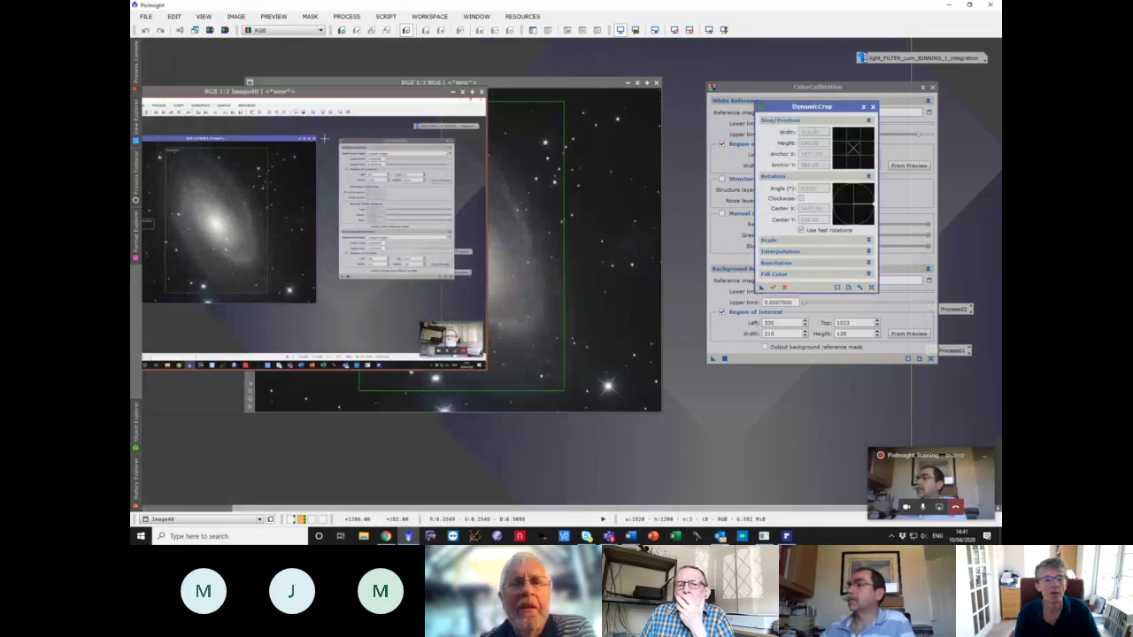
left_click_drag(335, 135, 455, 279)
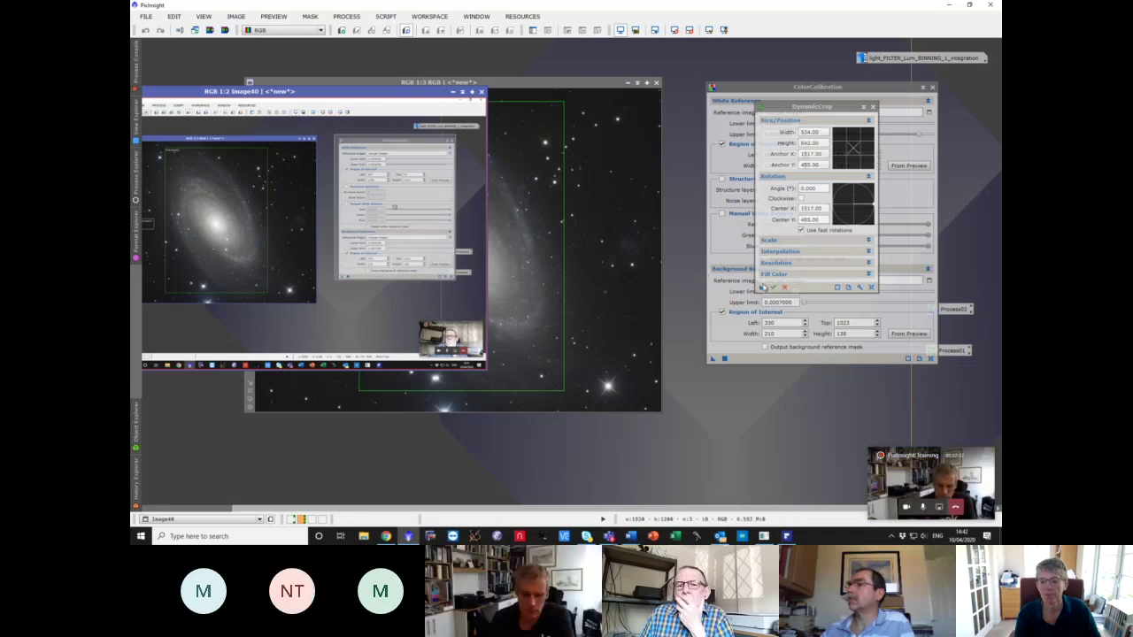
left_click(772, 286)
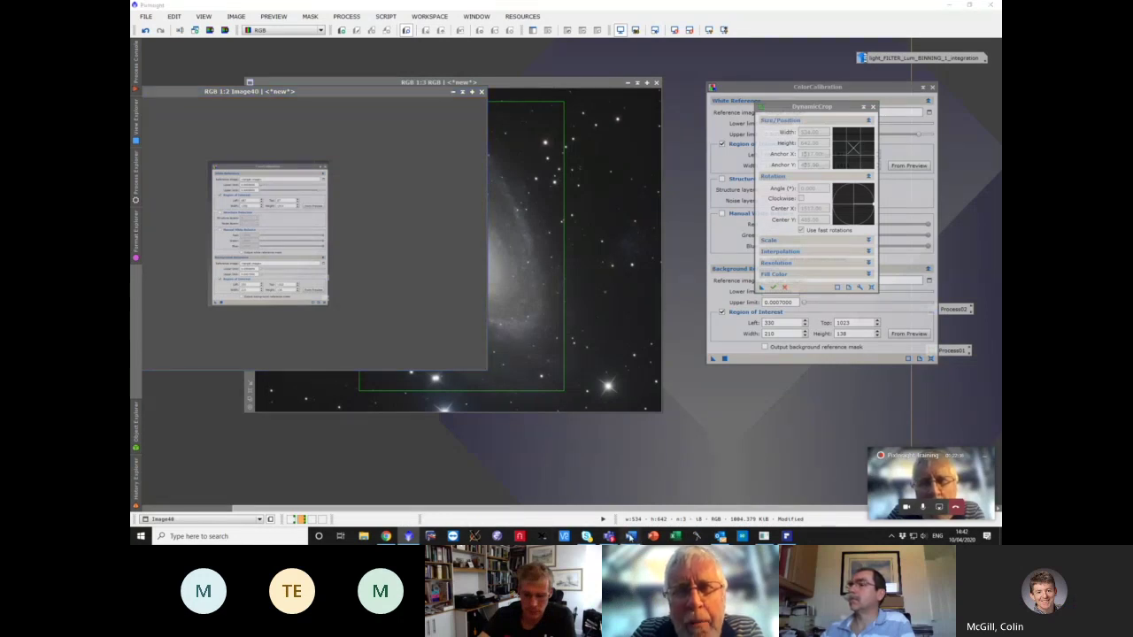
- Switch to Word, paste the cropped screenshot below the ColourCalibration heading, and insert a page break before that heading
mouse_move(630, 536)
left_click(643, 475)
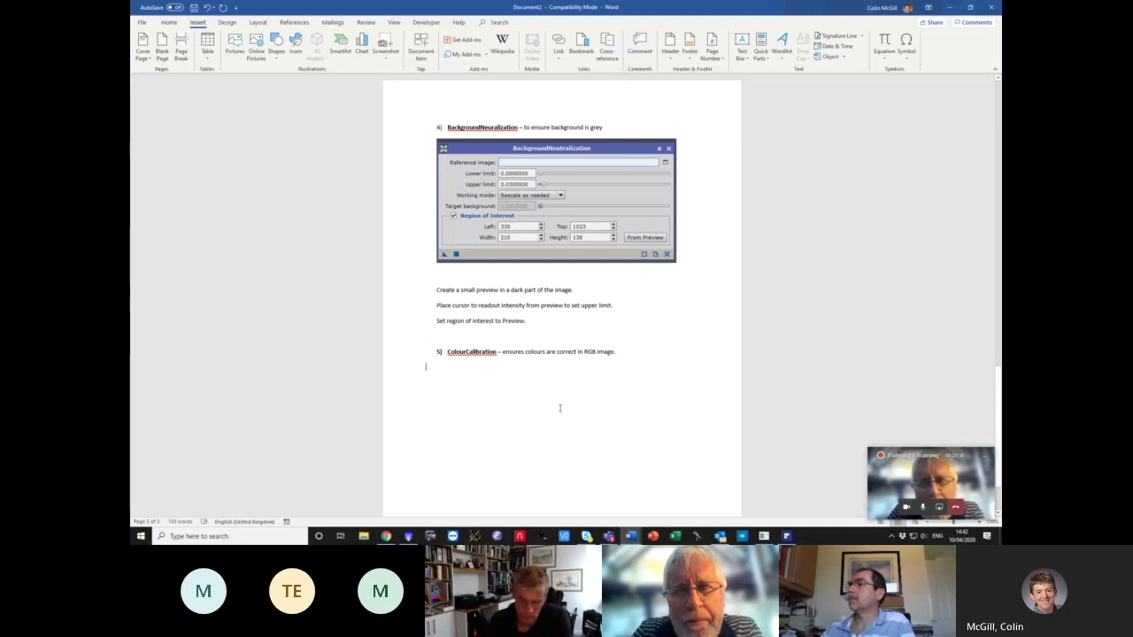
key("ctrl+v")
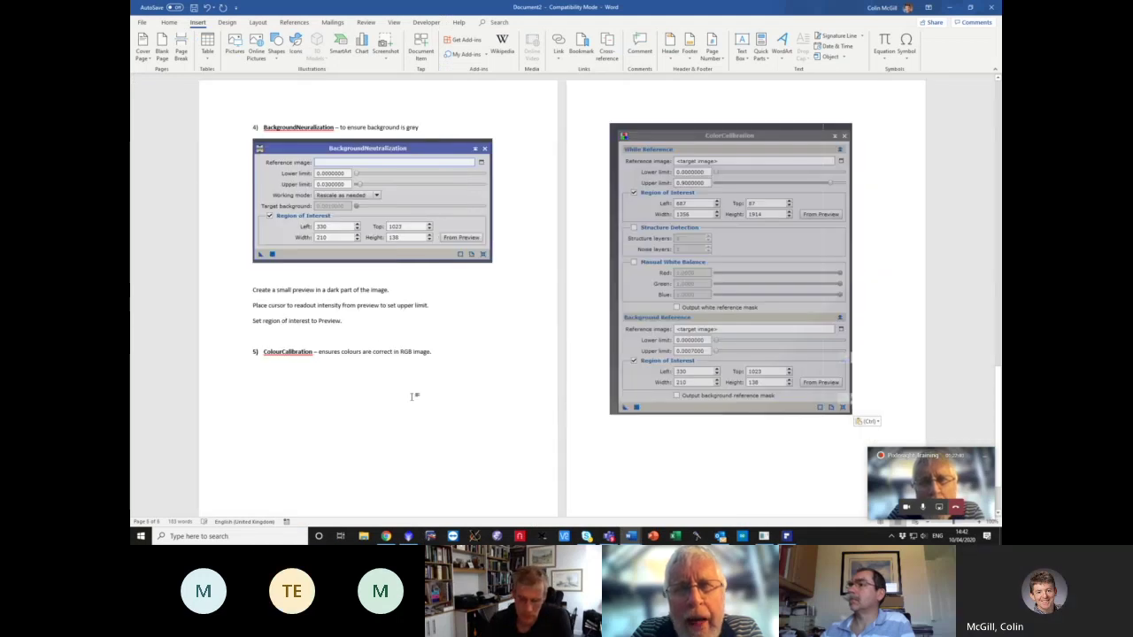
left_click(264, 352)
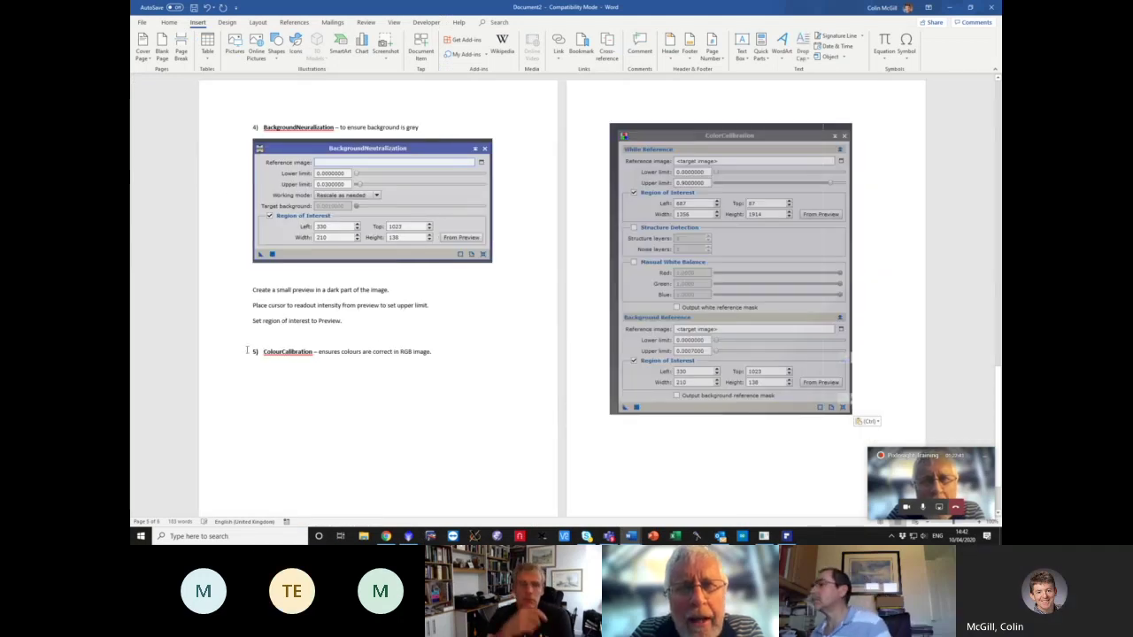
left_click(180, 50)
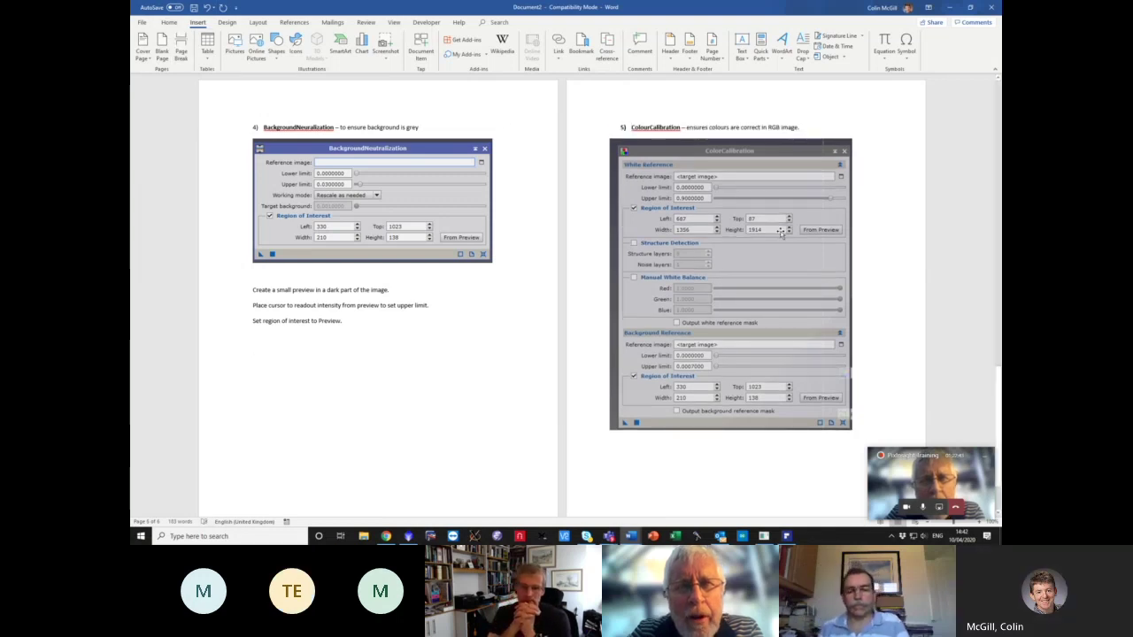
- Below the ColorCalibration screenshot, add the note "Create a region which contains the galaxy in the White reference."
left_click(695, 451)
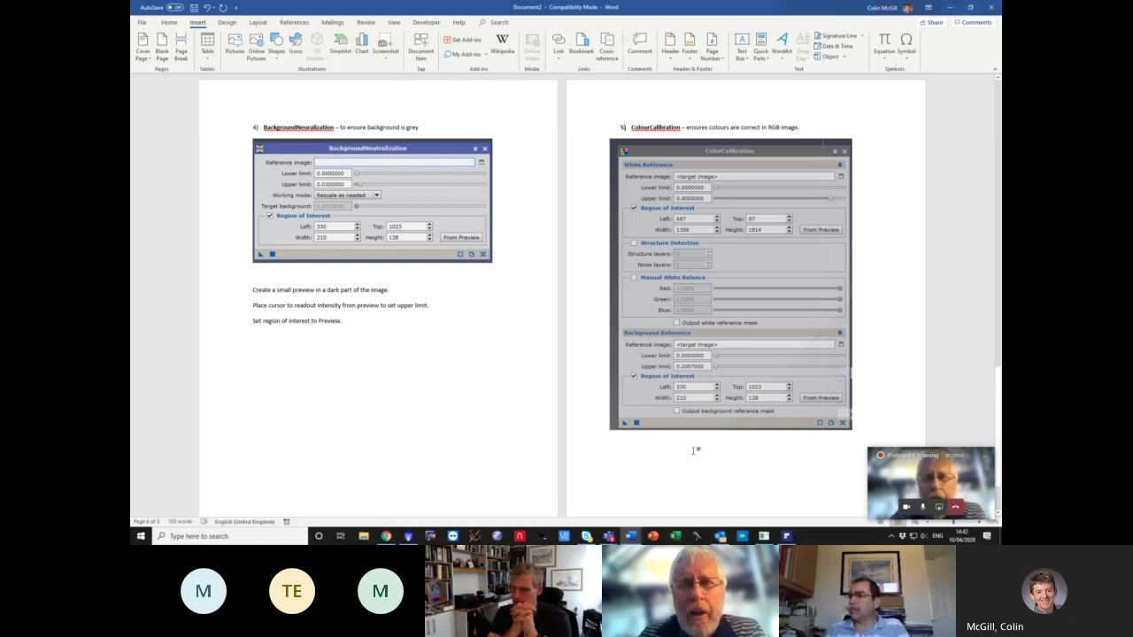
type("Create ")
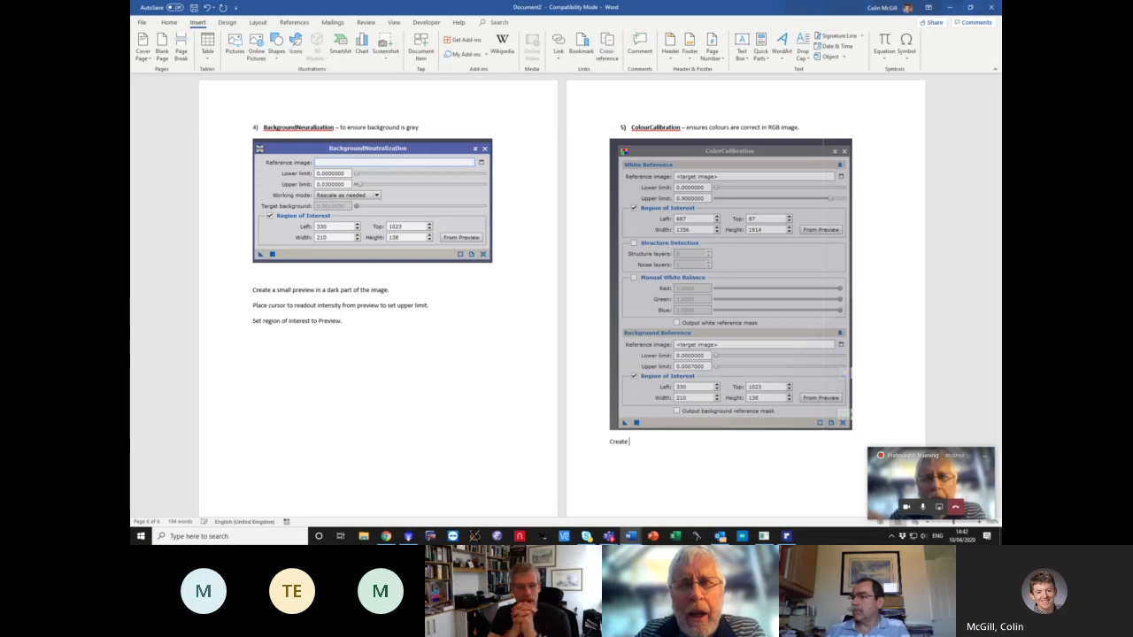
type("a regio")
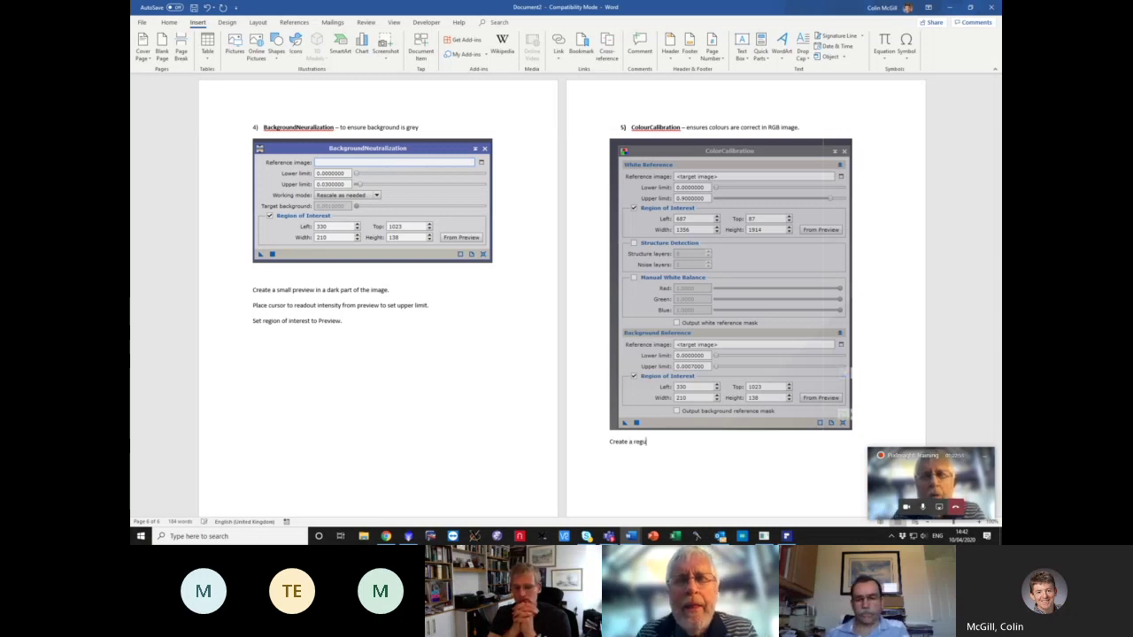
key("BackSpace")
key("BackSpace")
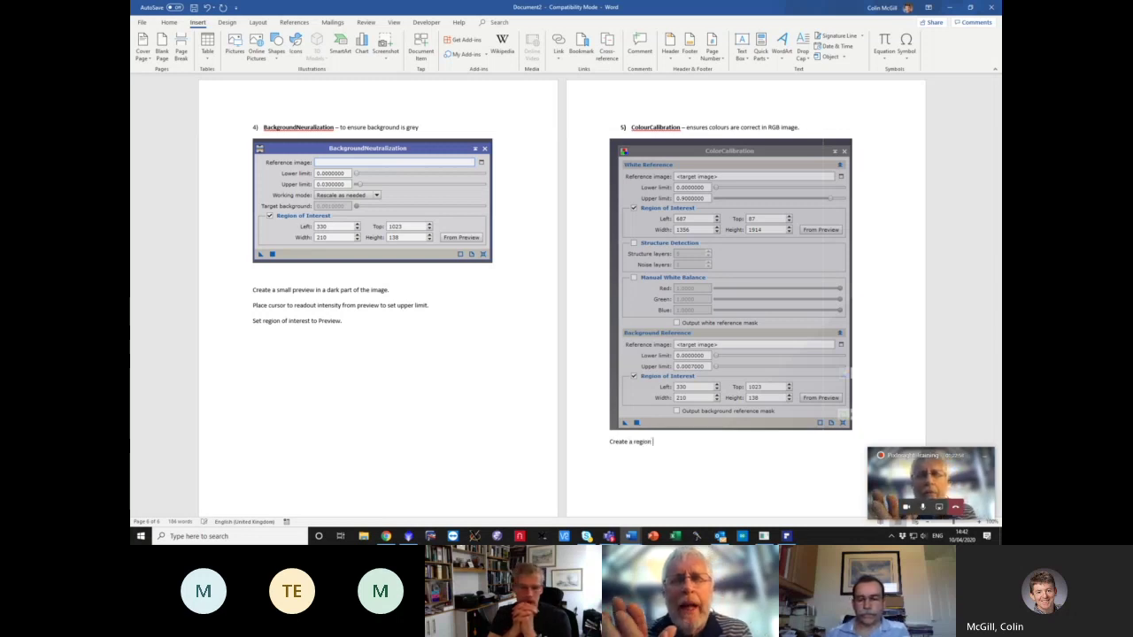
type("ion which")
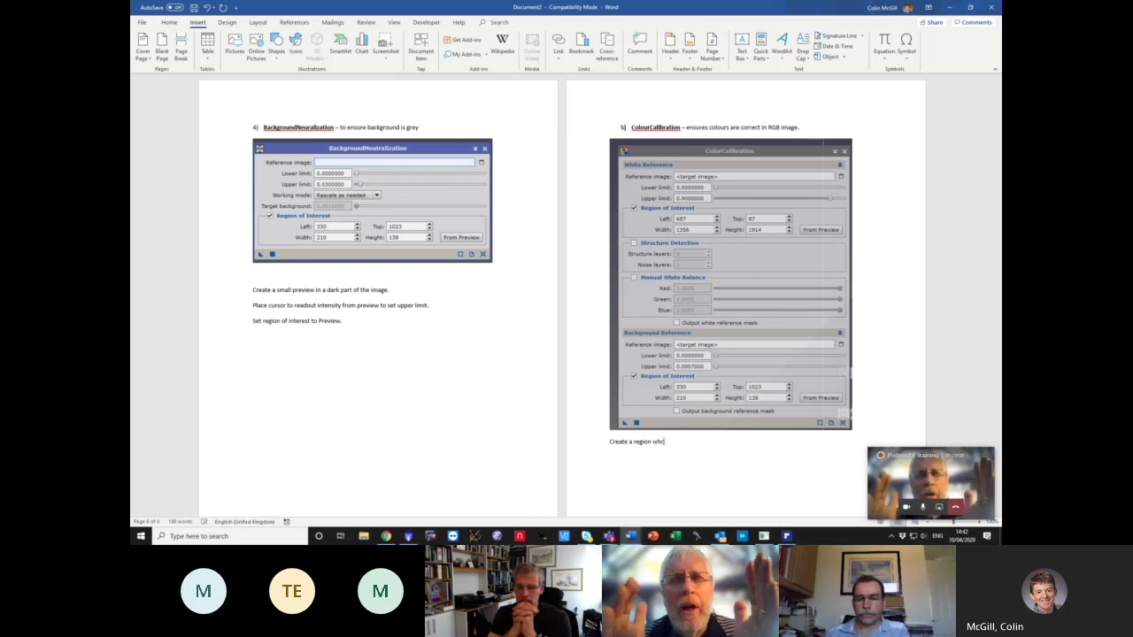
type(" contains the galaxy")
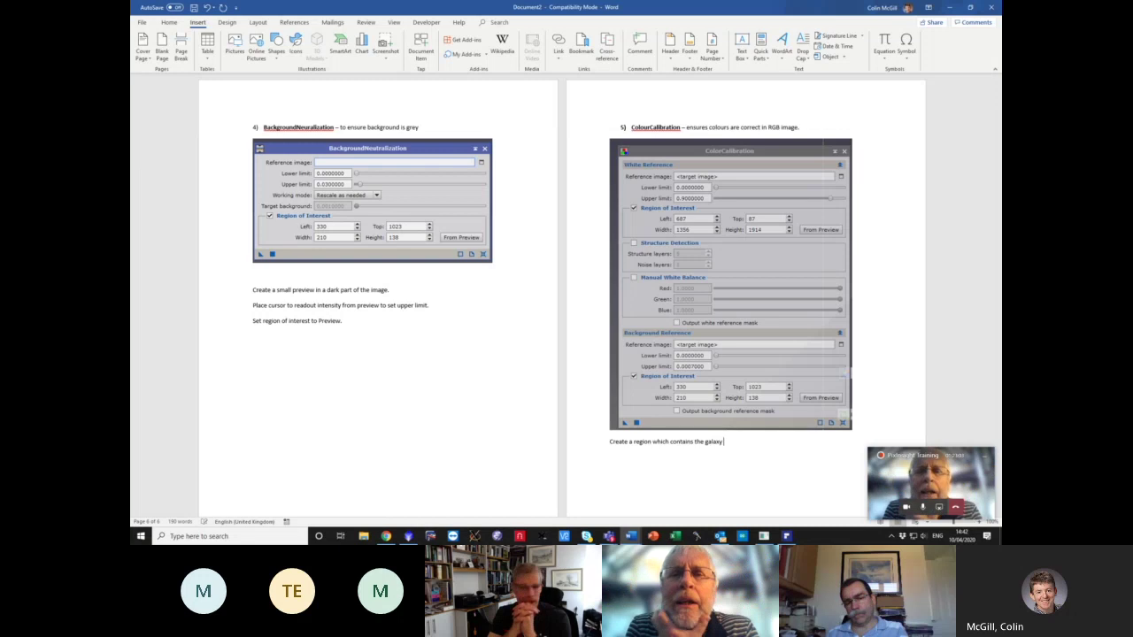
type(" in the ")
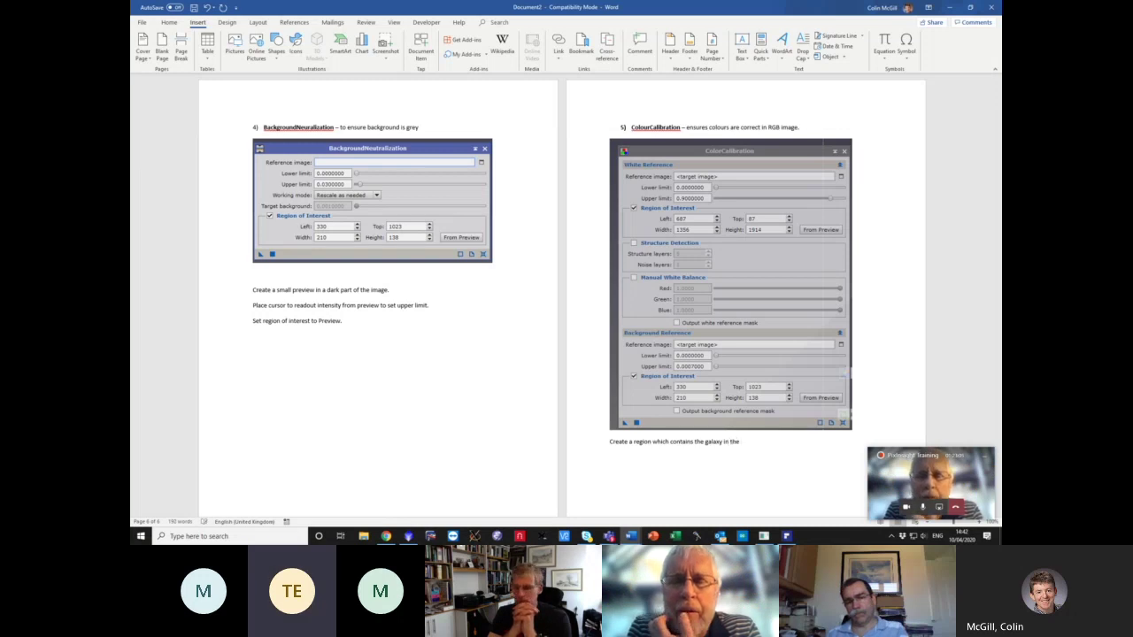
type("Wh")
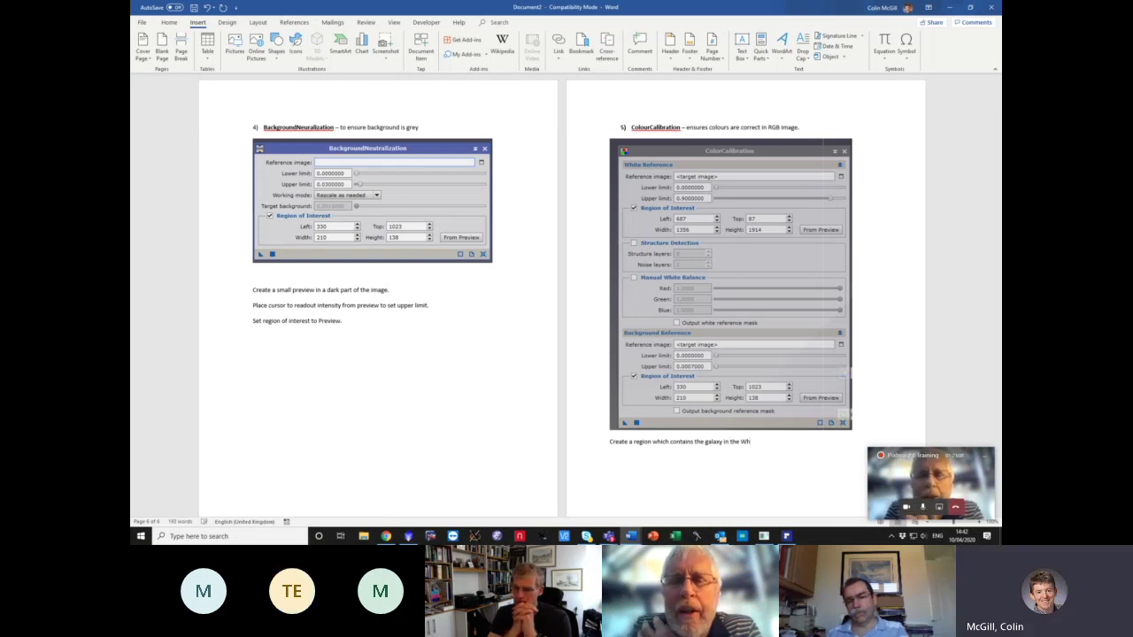
type("ite re")
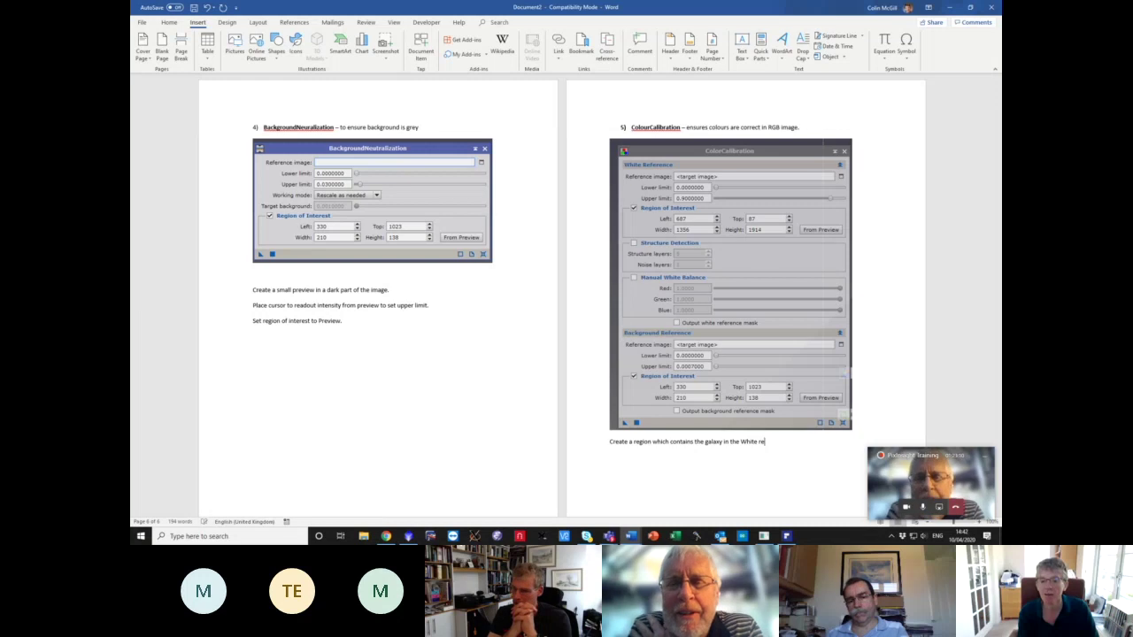
type("ference.")
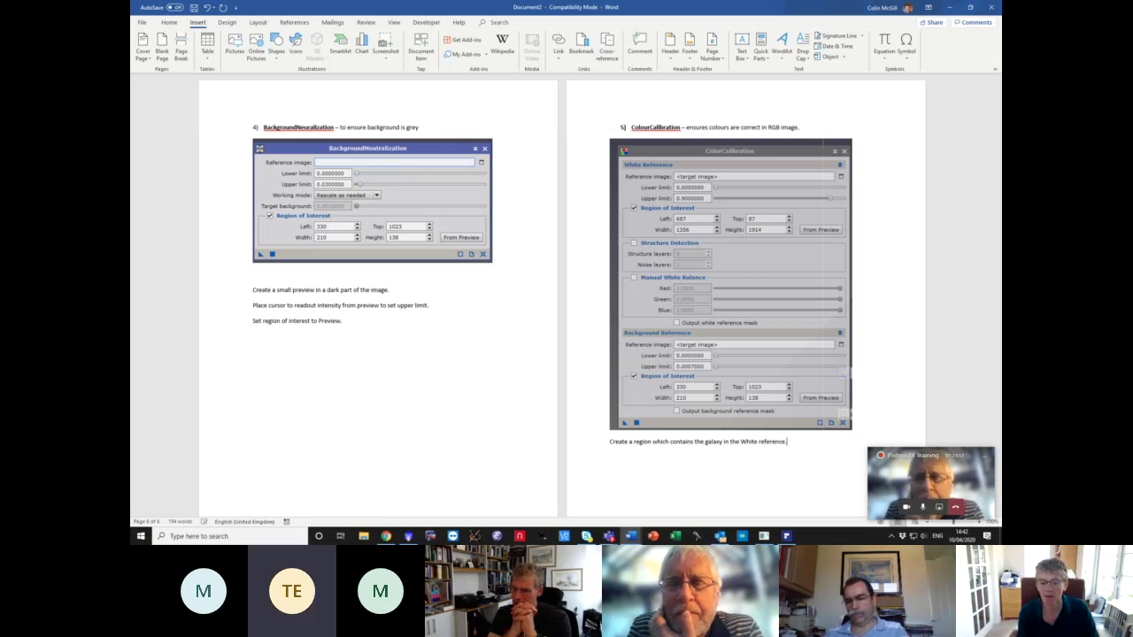
- On a new line, write 'For galaxy, "Structure Detection" should not be ticked, but could be selected if e.g. imaging a red nebula.'
key("Return")
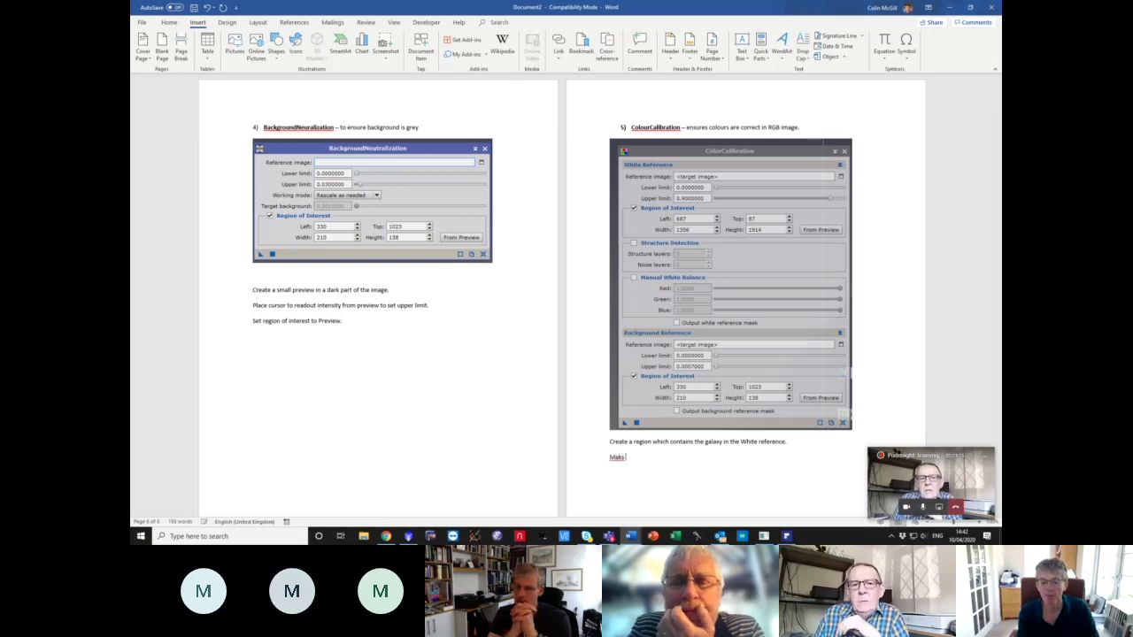
key("BackSpace")
key("BackSpace")
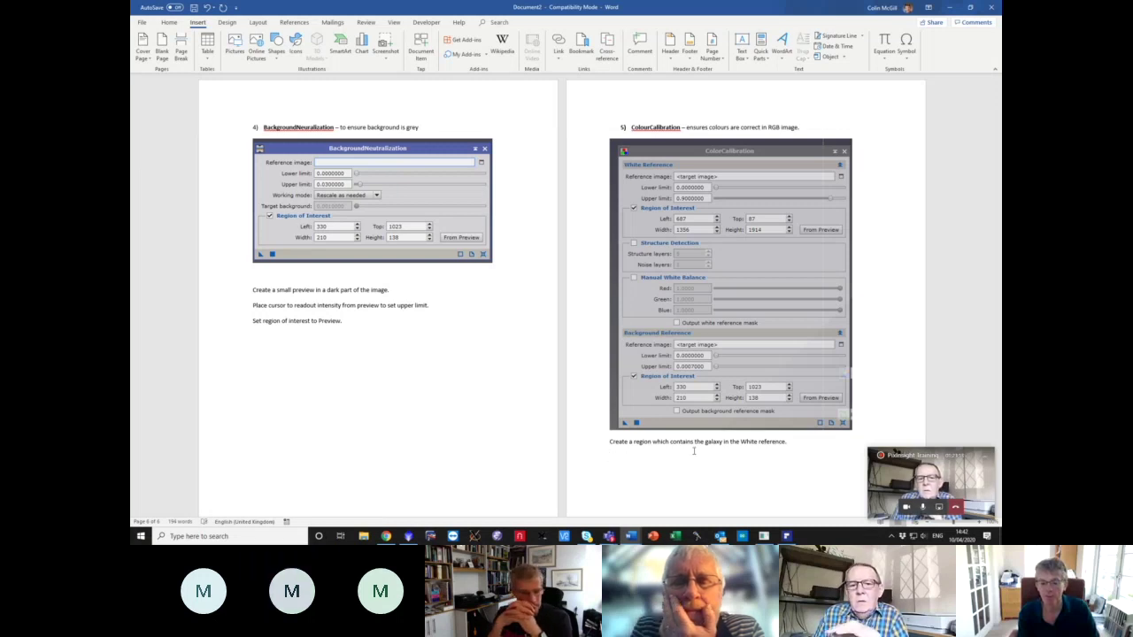
type("For galaxy,")
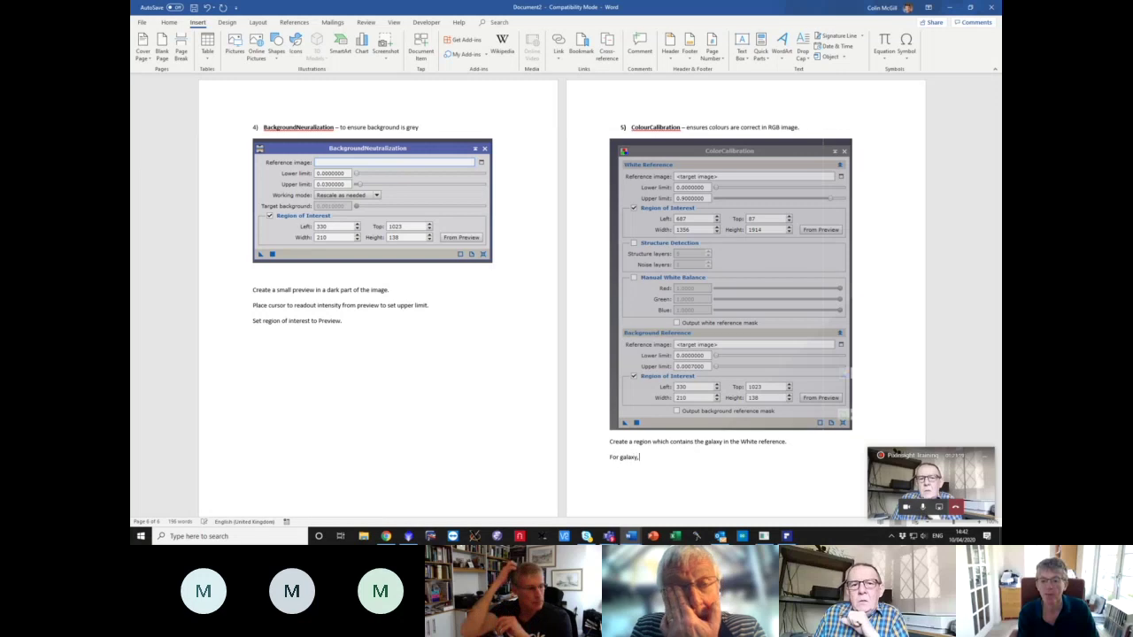
type(" \"Structure")
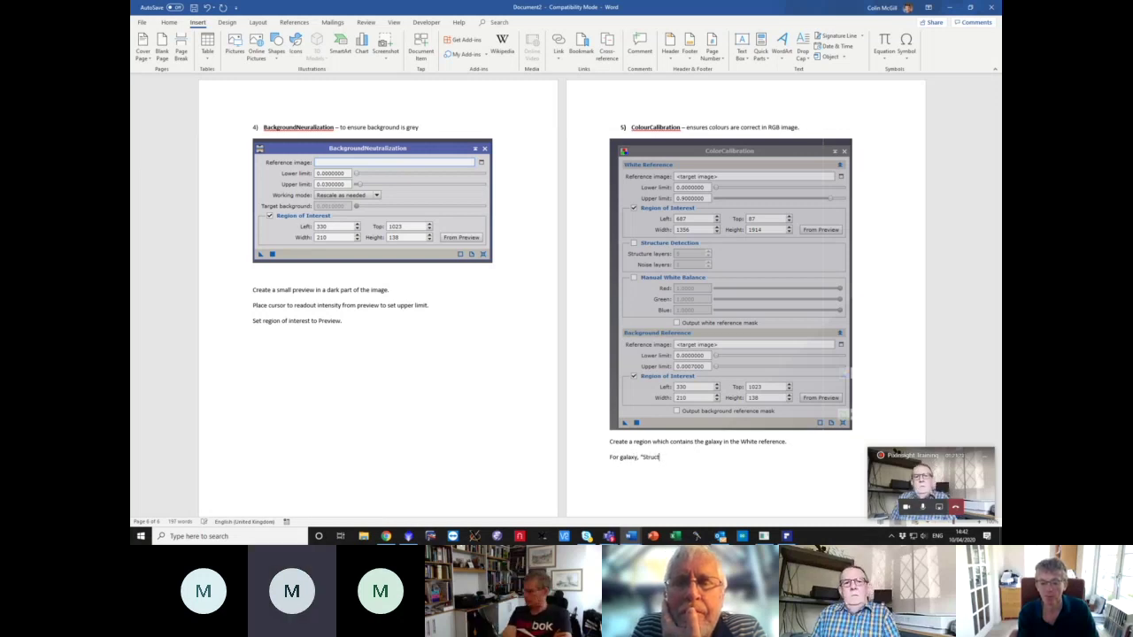
type(" Dete")
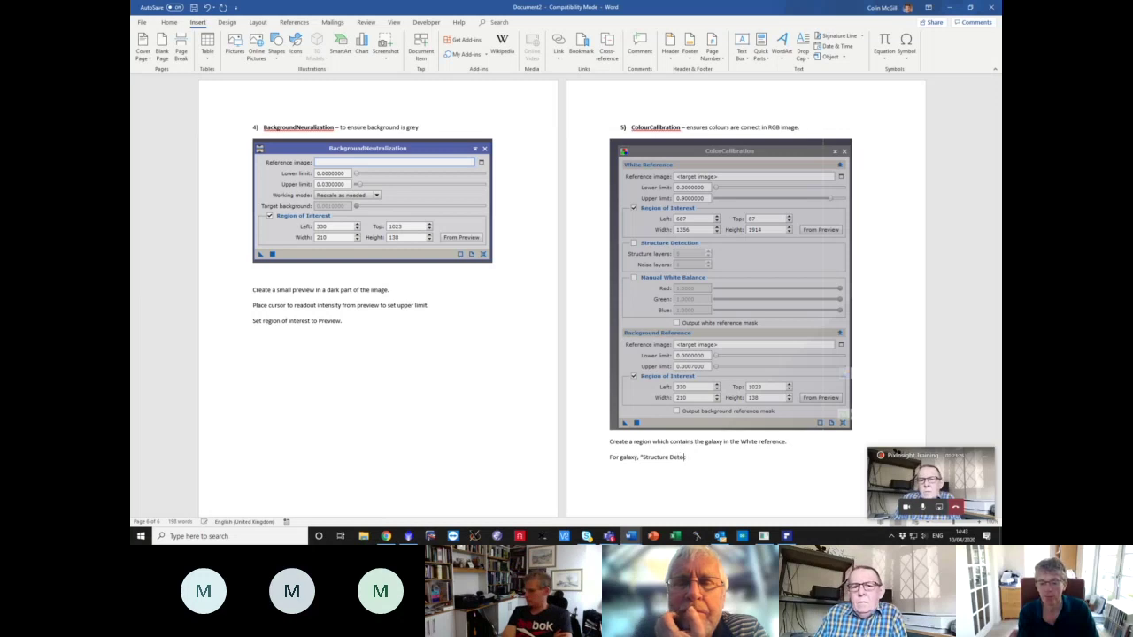
type("ction\" should not")
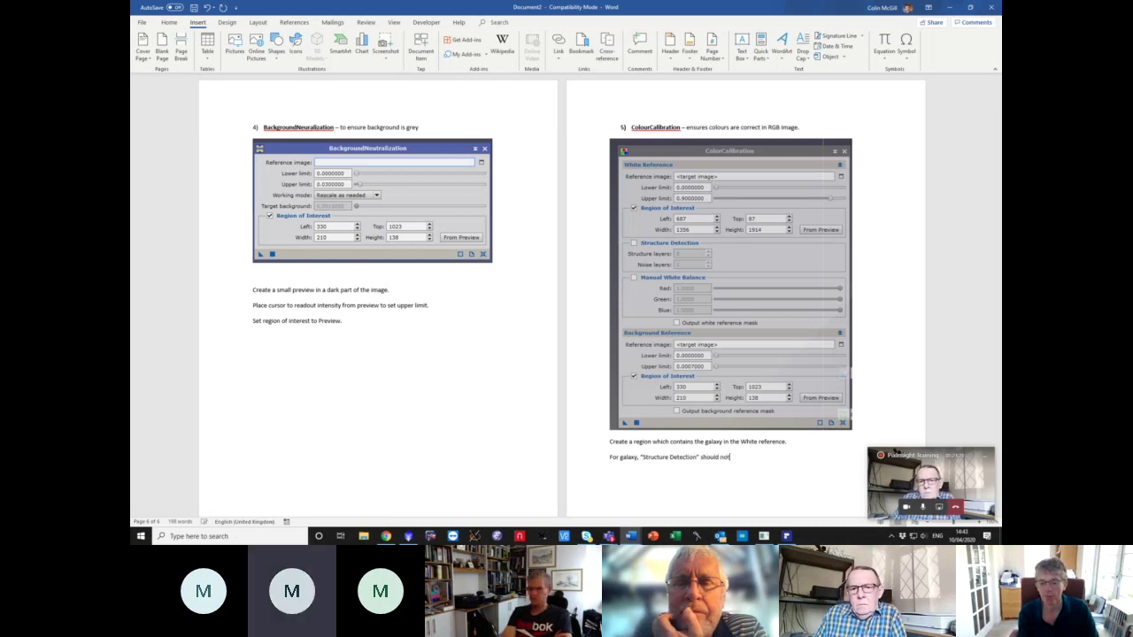
type(" be ticked, i")
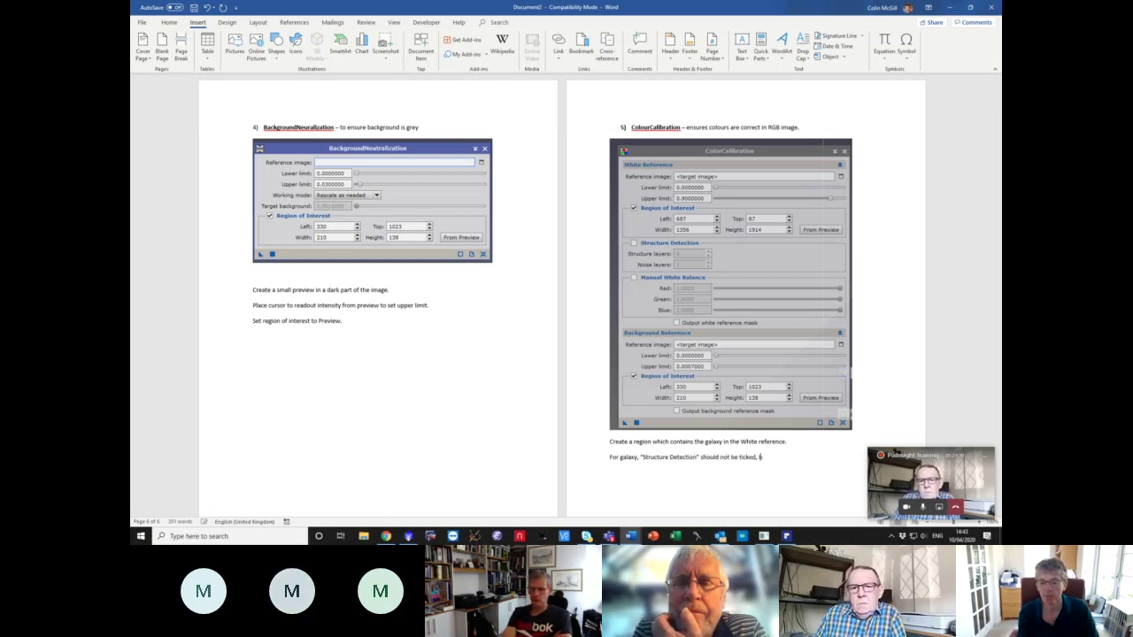
key("BackSpace")
type("but could be")
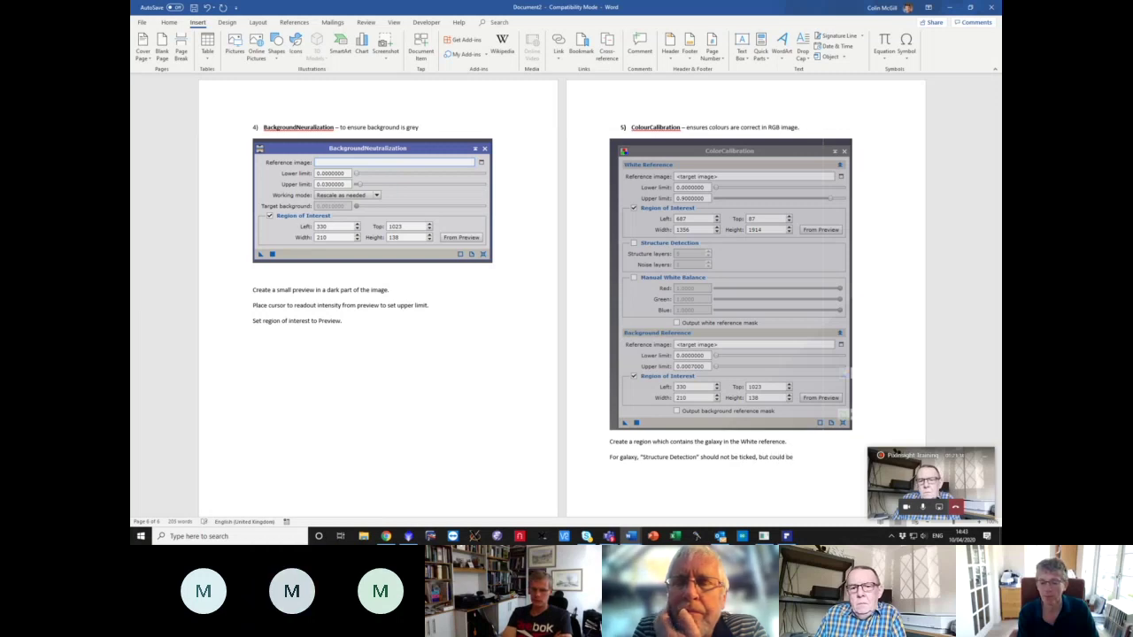
key("BackSpace")
key("BackSpace")
key("BackSpace")
type("be selecte")
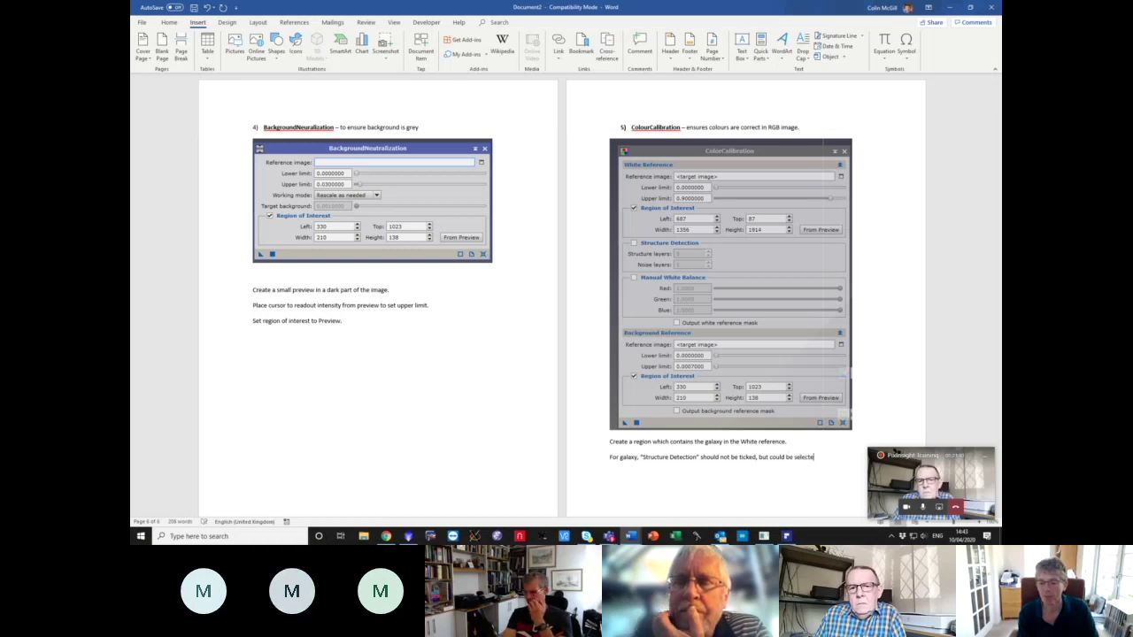
type("d if e.g. ")
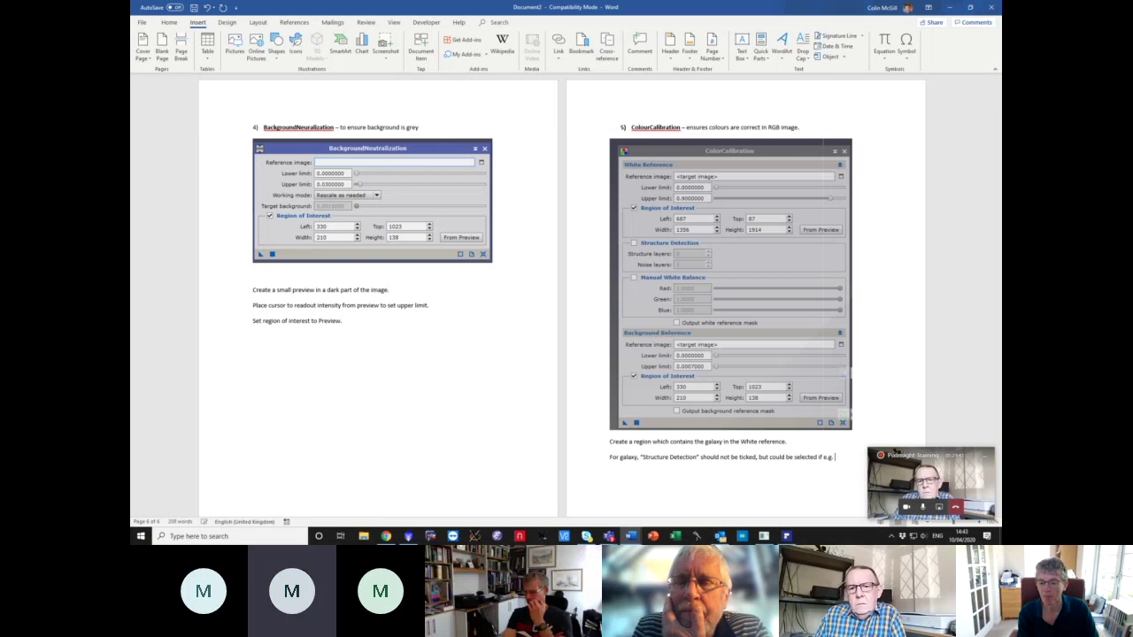
type("imaging a red")
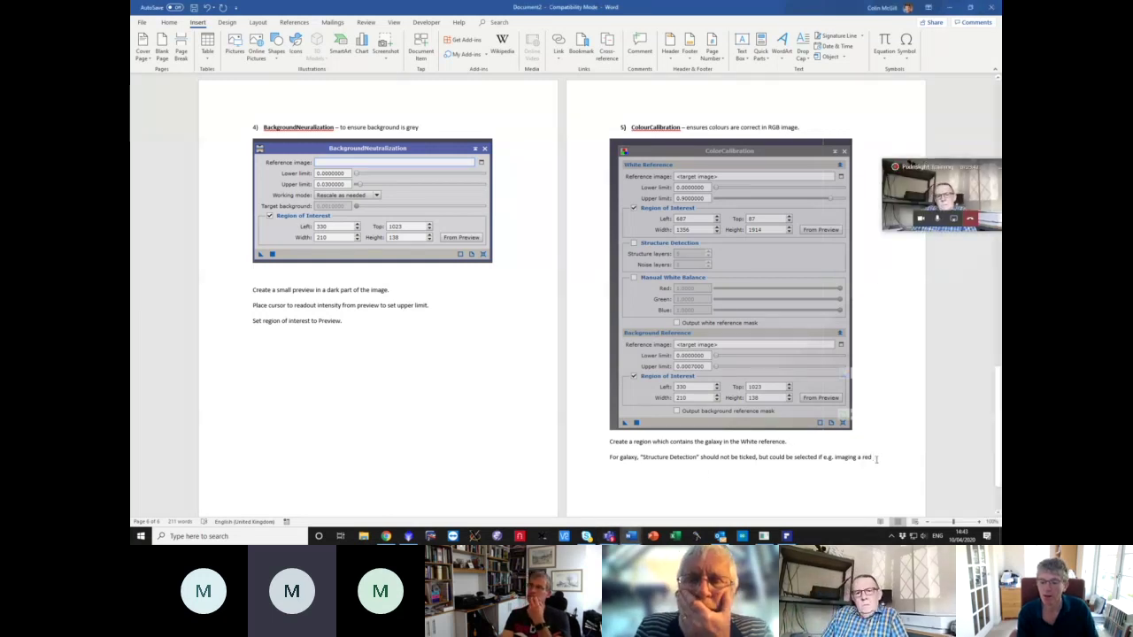
type("ne")
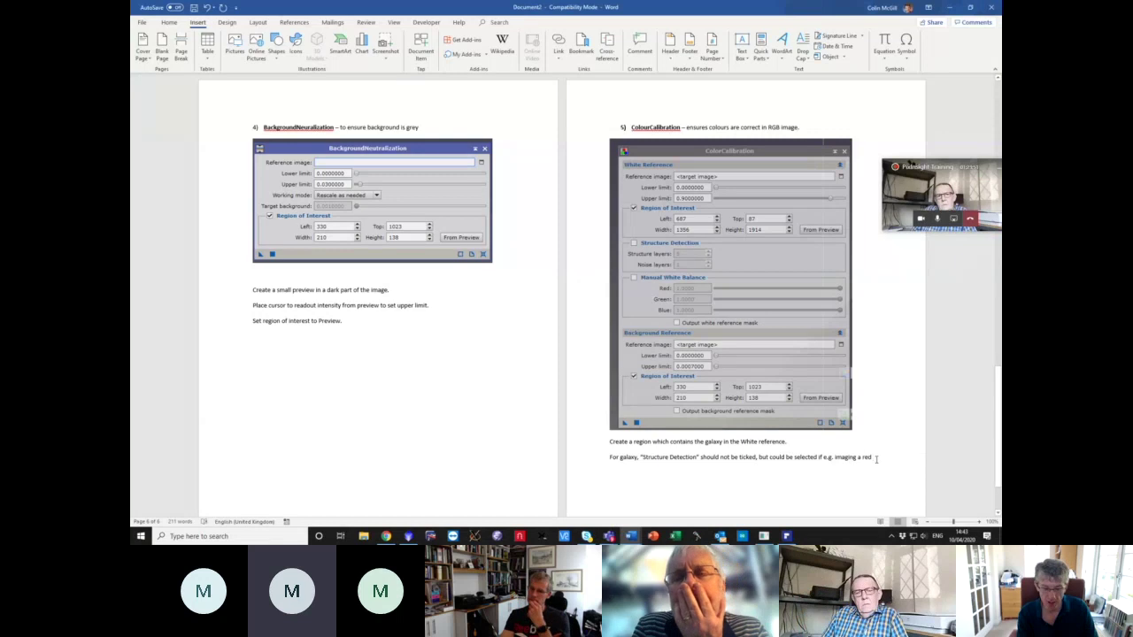
type("bula.")
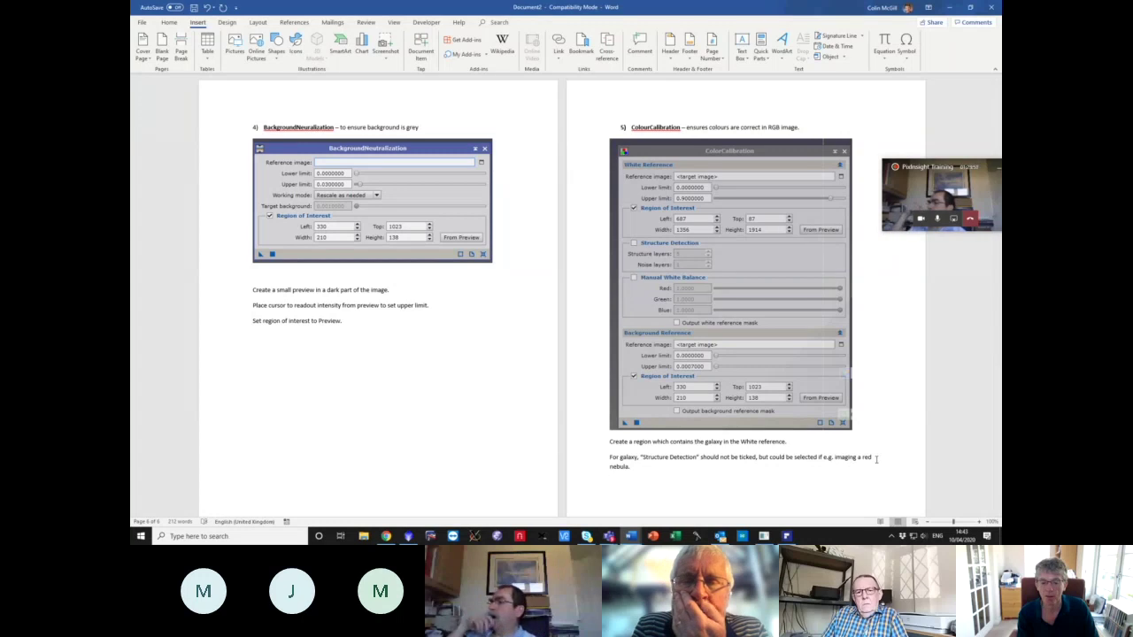
- On a new line below the "Structure Detection" note, write "Use same region as for BackgroundNeuralization to specify background levels" followed by a dash
type("Use same region as f")
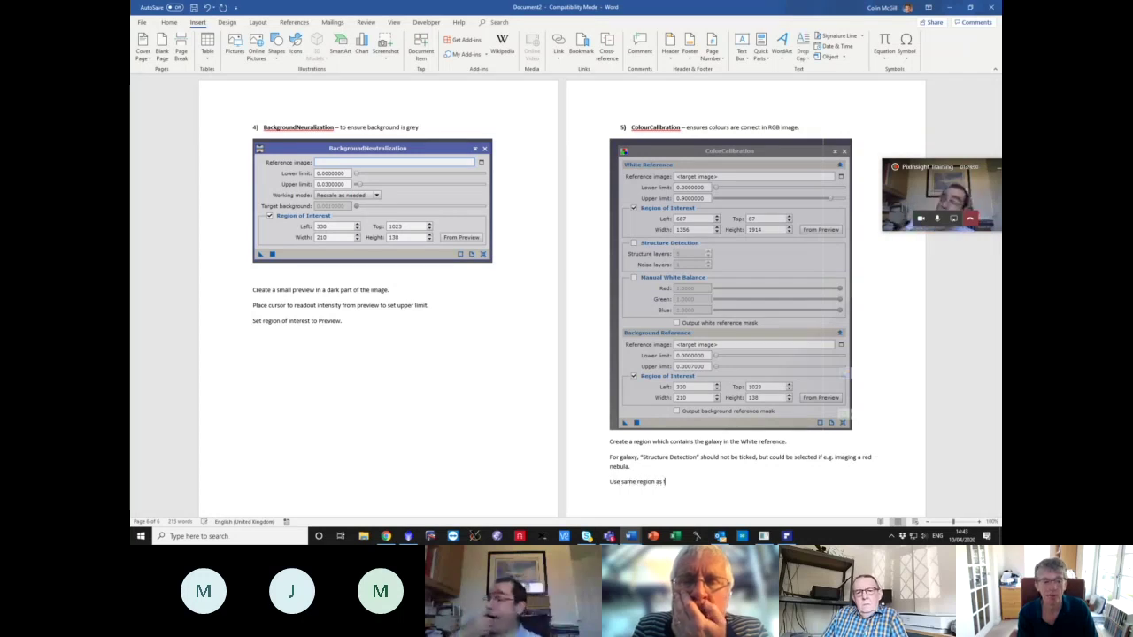
type("or Ba")
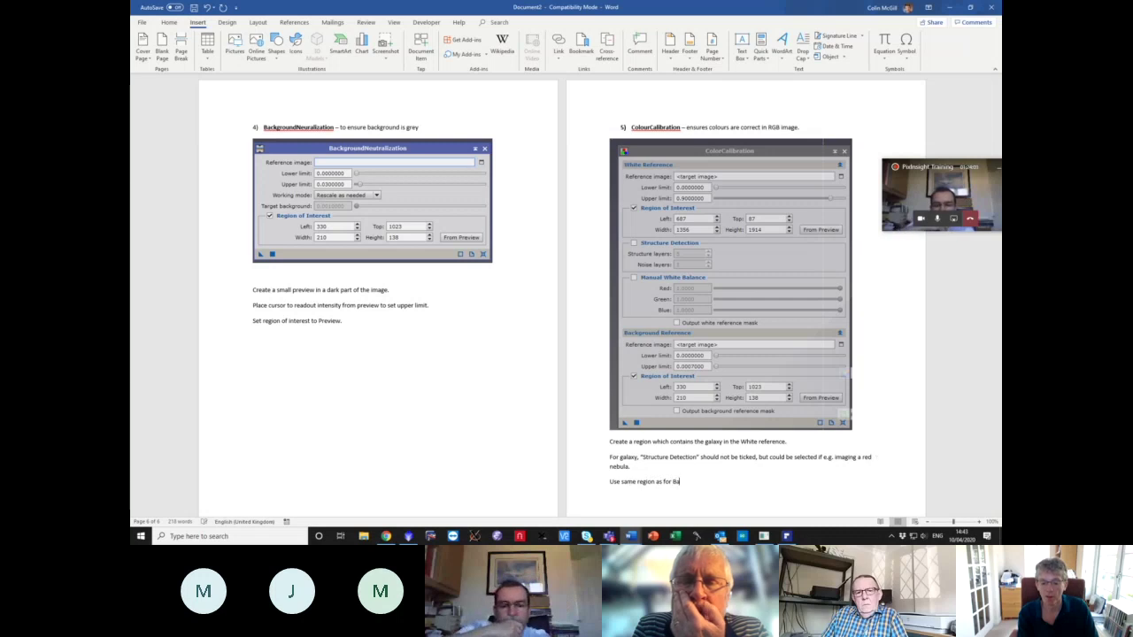
type("ckgro")
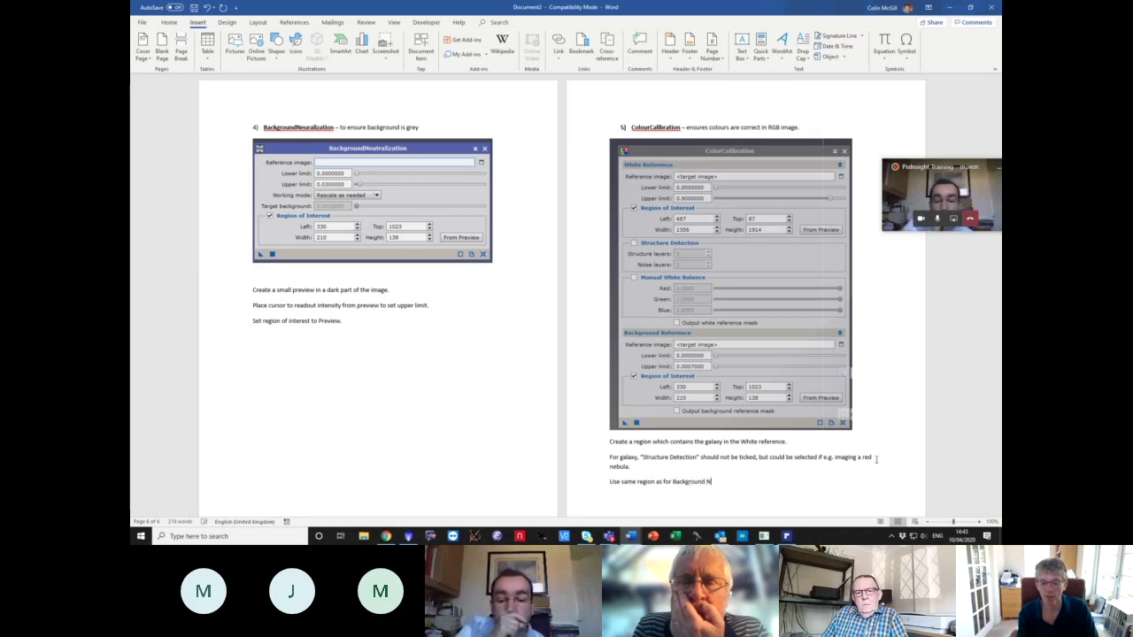
type("undNeurali")
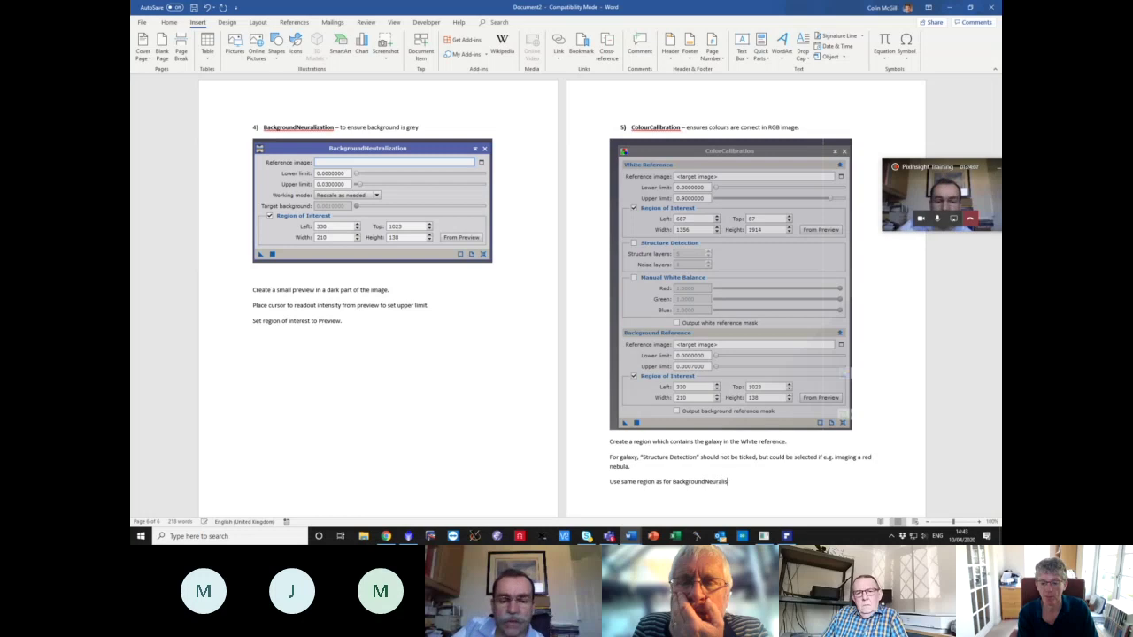
type("zation")
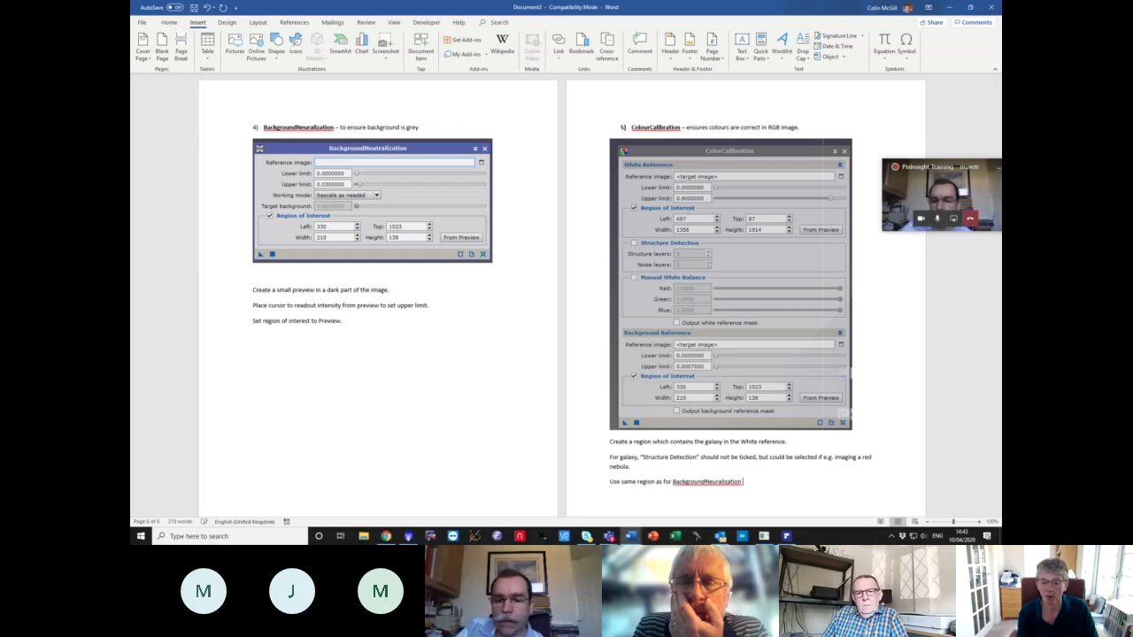
type(" to ")
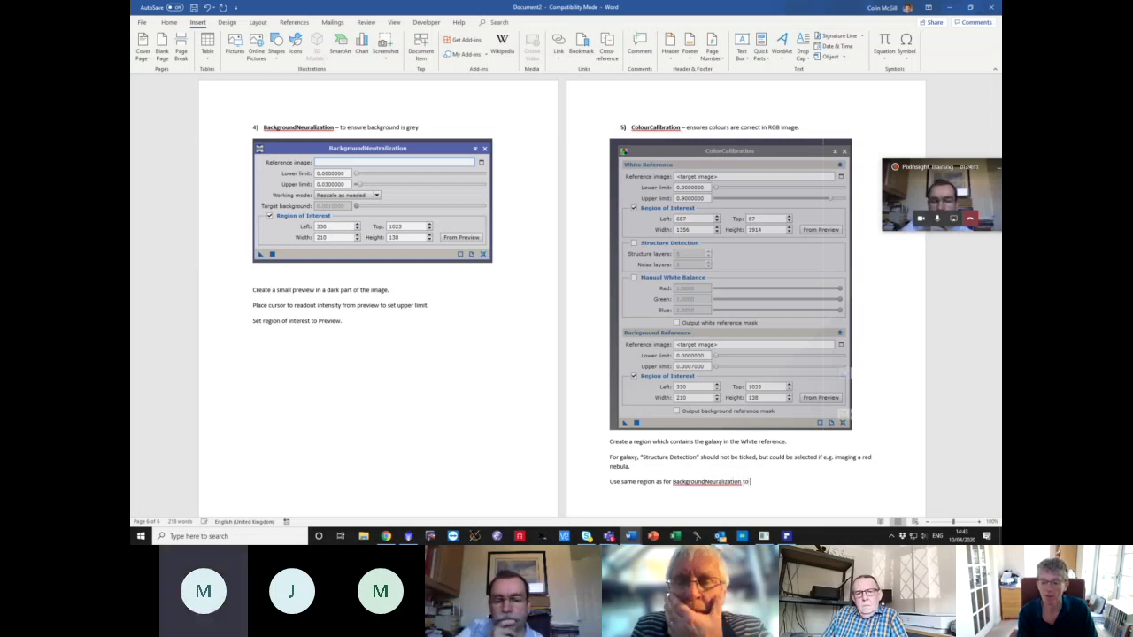
type("specify back")
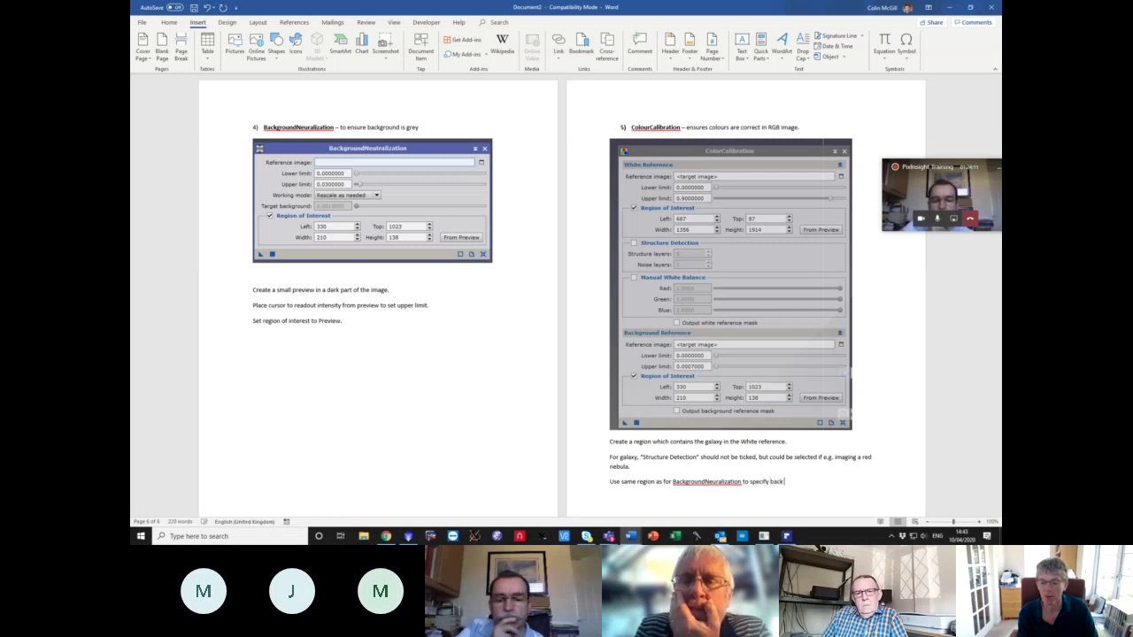
key("BackSpace")
key("BackSpace")
key("BackSpace")
key("BackSpace")
key("BackSpace")
key("BackSpace")
key("BackSpace")
key("BackSpace")
type("ackground levels -")
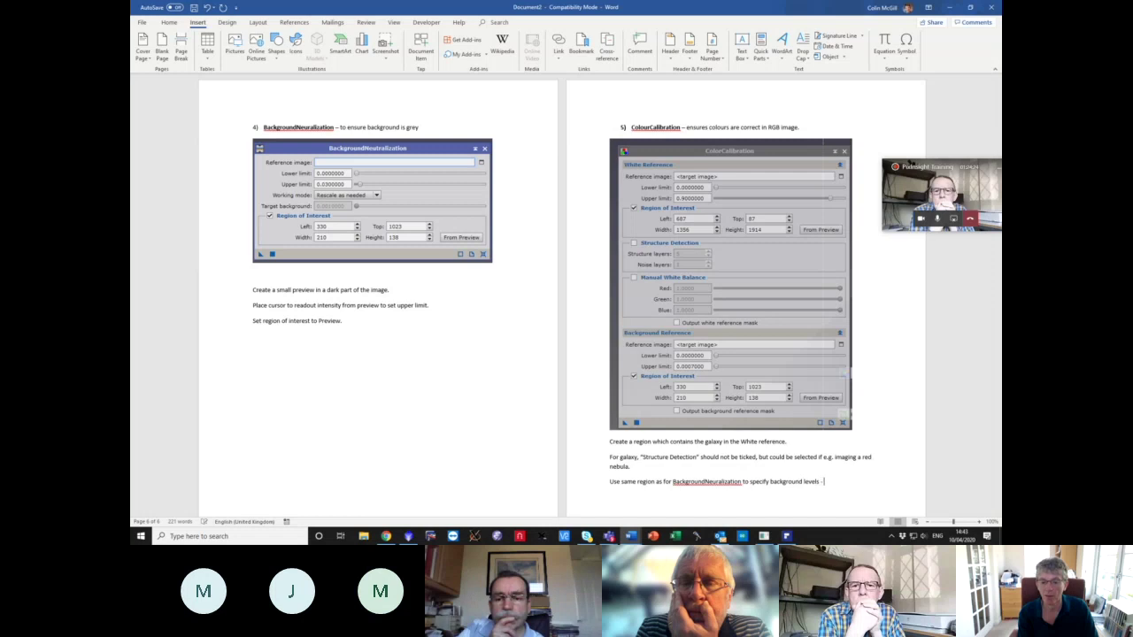
- Continue the background levels note with "remember to reset upper limit since BackgroundNeutralization will have changed"
type(" remem")
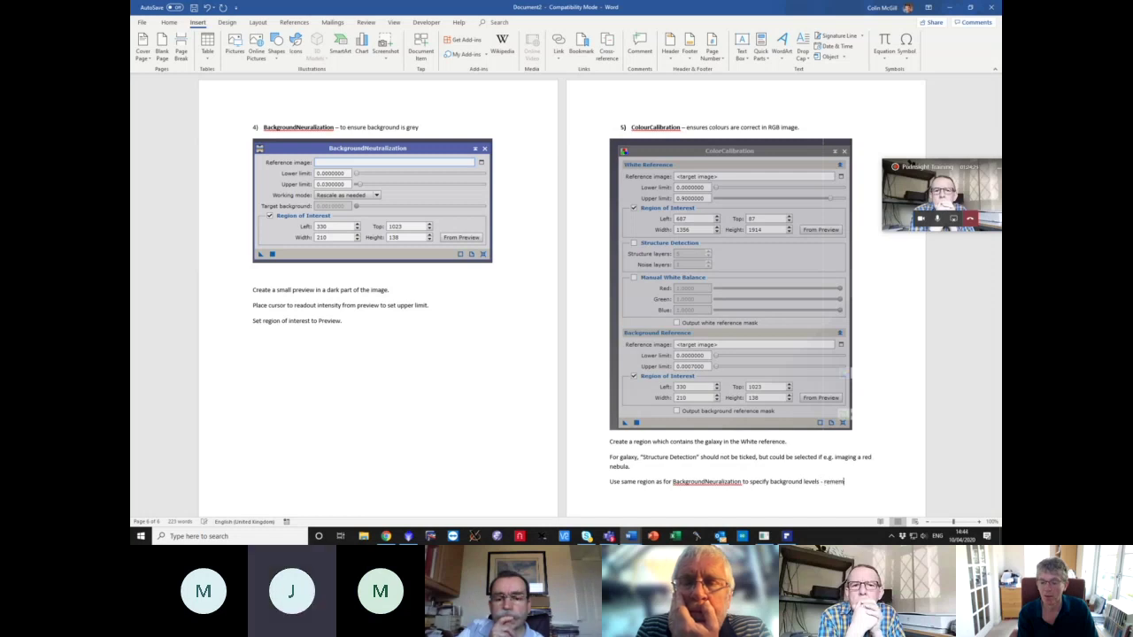
type("ber th reset")
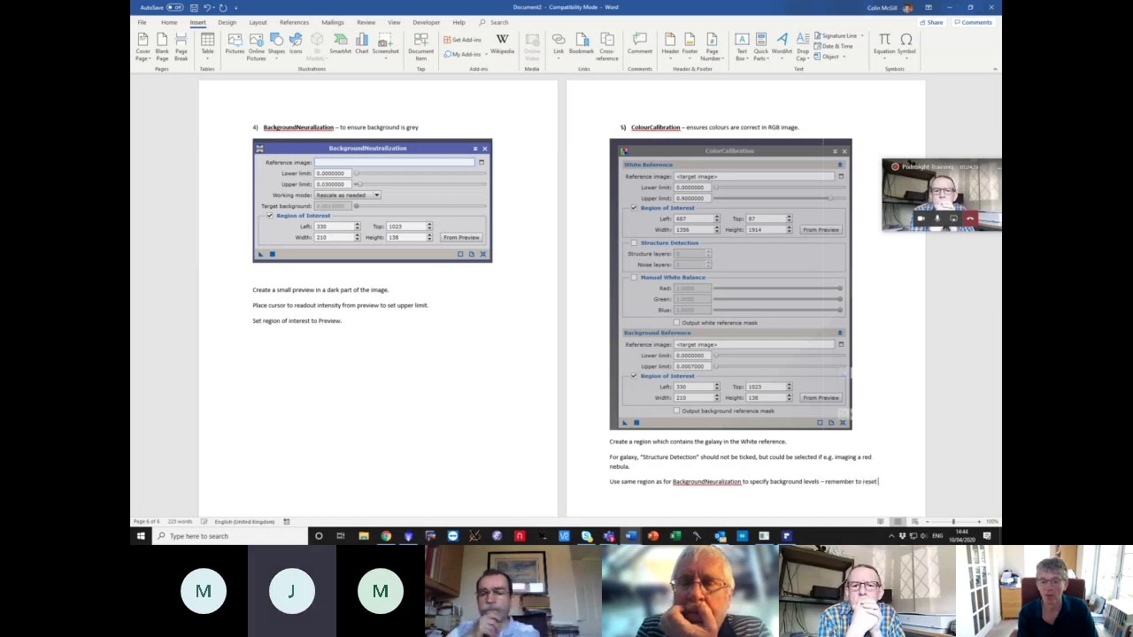
type(" upper l")
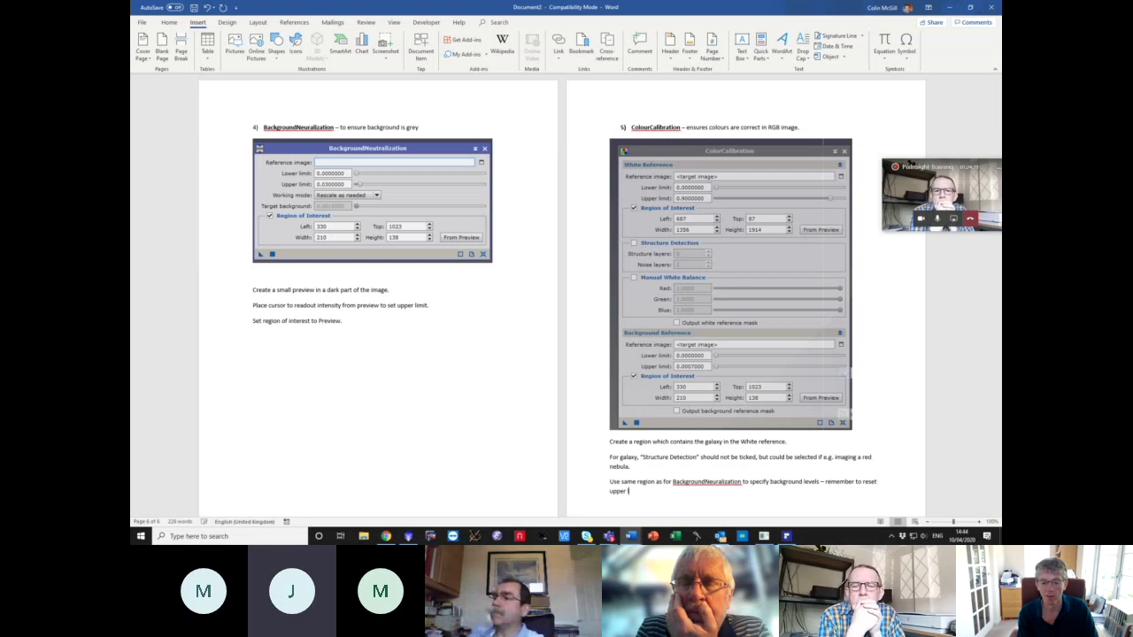
type("imit since")
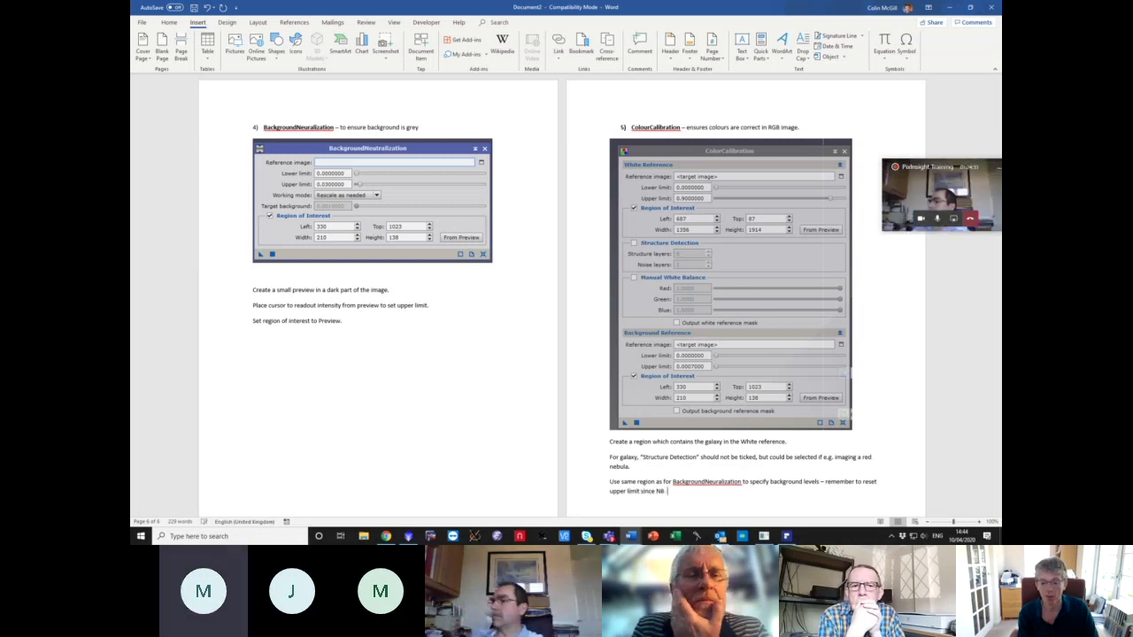
type(" Back")
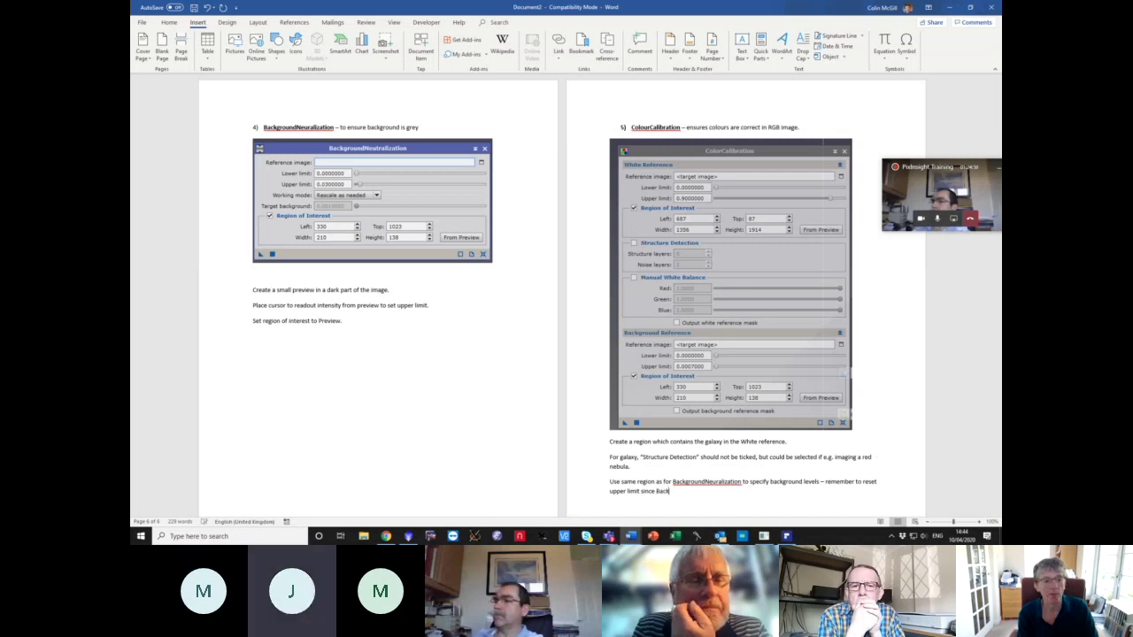
type("groundNeutrali")
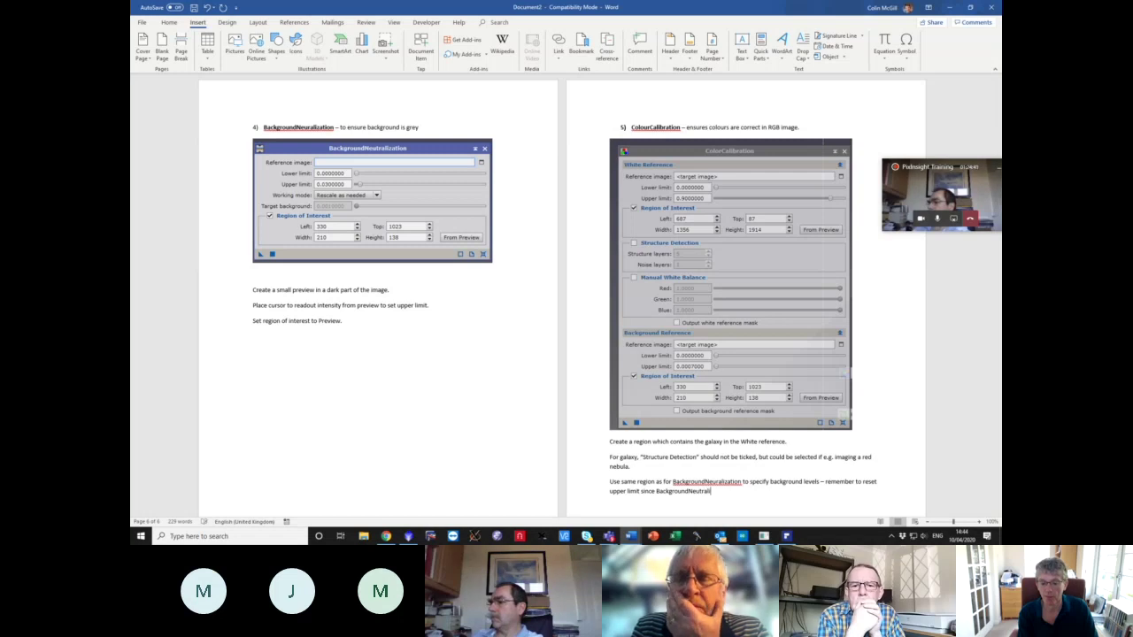
type("zation will have")
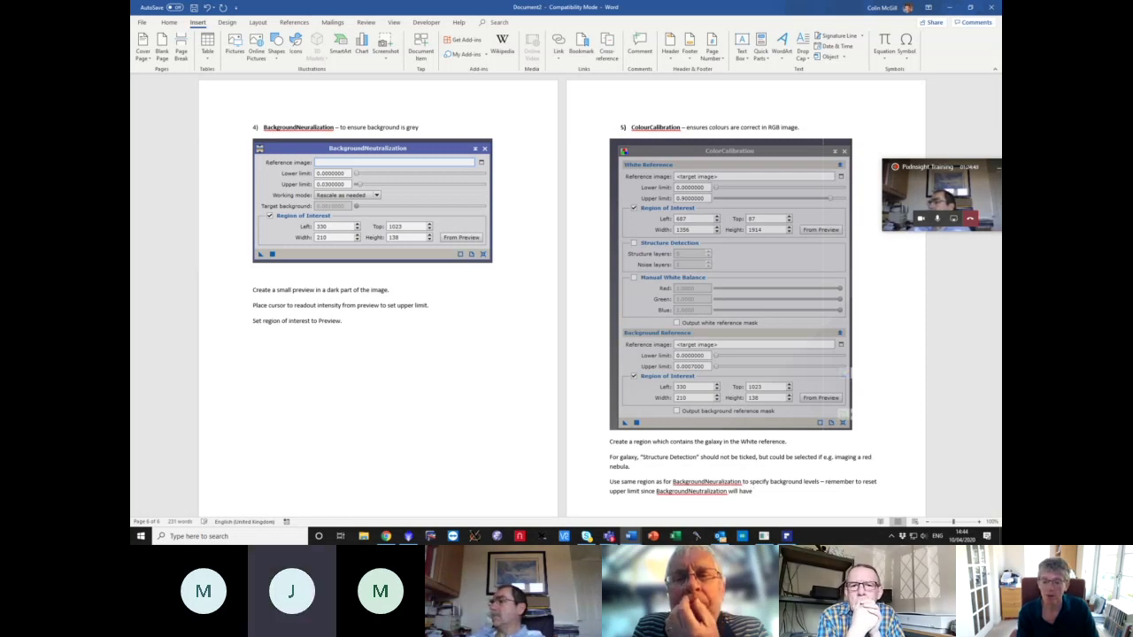
type("f")
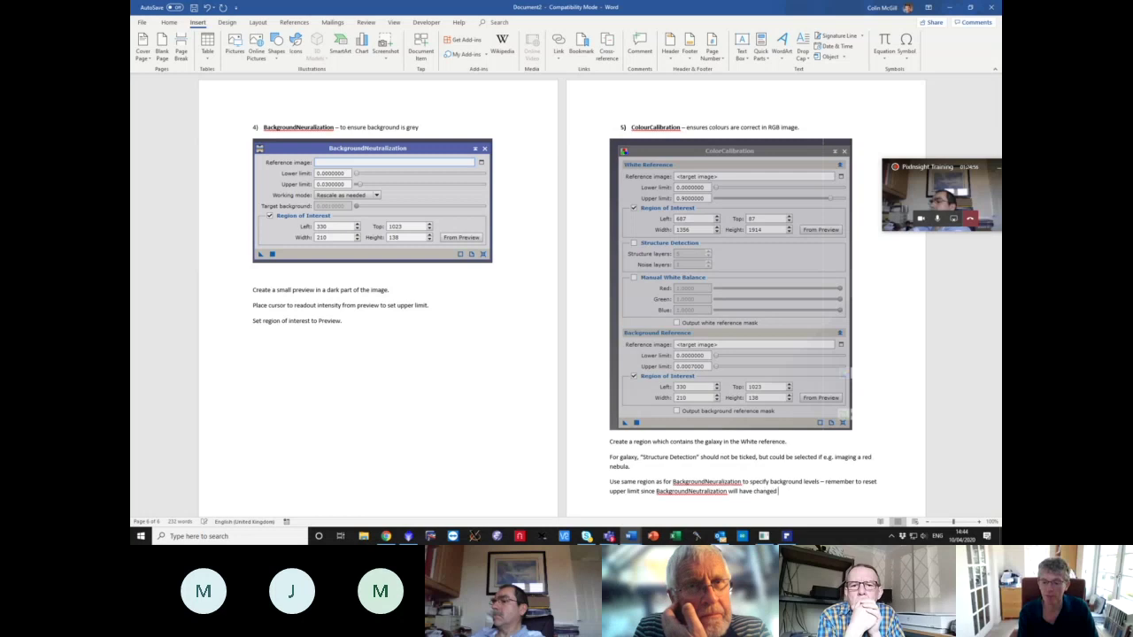
- Complete the ColourCalibration note about resetting the upper limit with the words "the background levels."
type("els.")
scroll(775, 491, "down", 1)
scroll(769, 488, "up", 3)
scroll(761, 482, "down", 4)
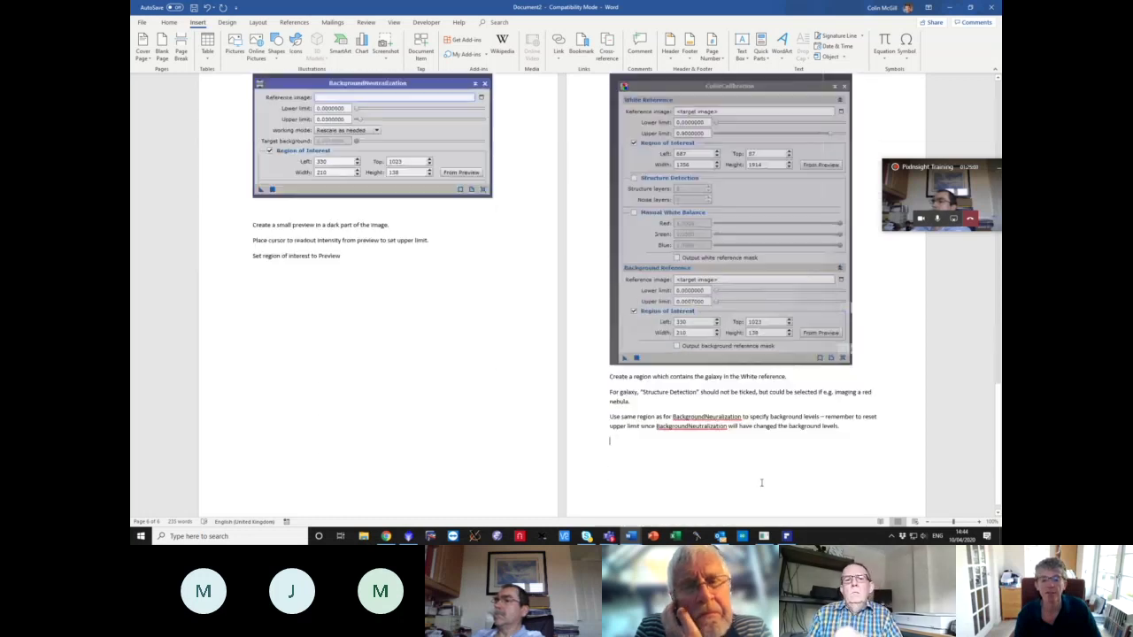
- Add the line "5a) Alternatively use PhotometricColourCalibration." below the ColourCalibration notes and make the process name bold
scroll(761, 483, "up", 10)
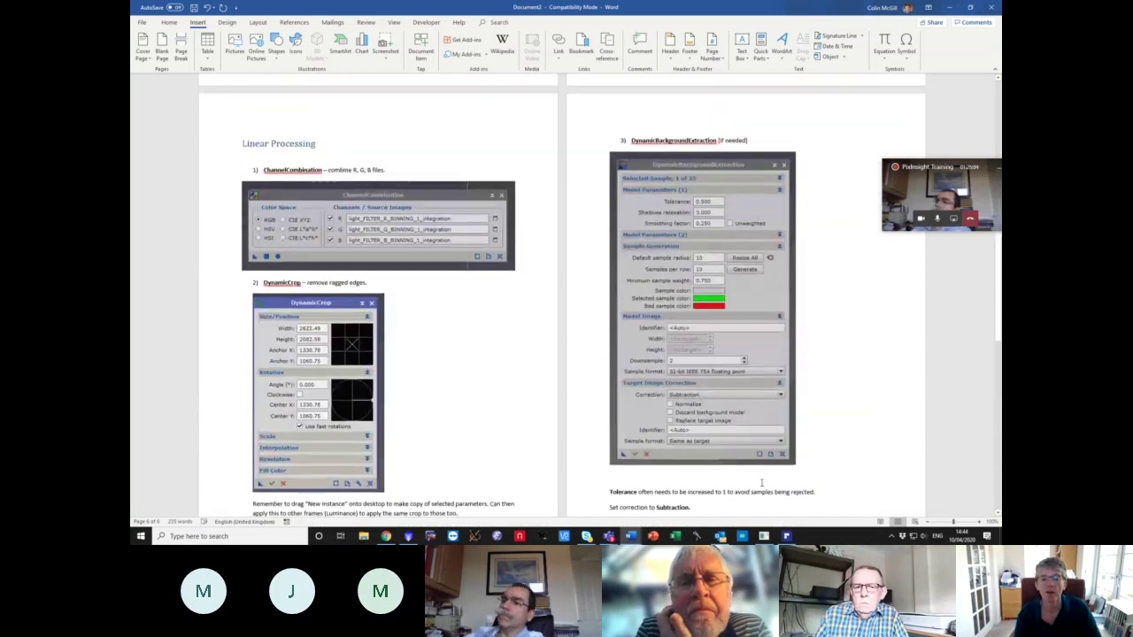
scroll(761, 482, "down", 10)
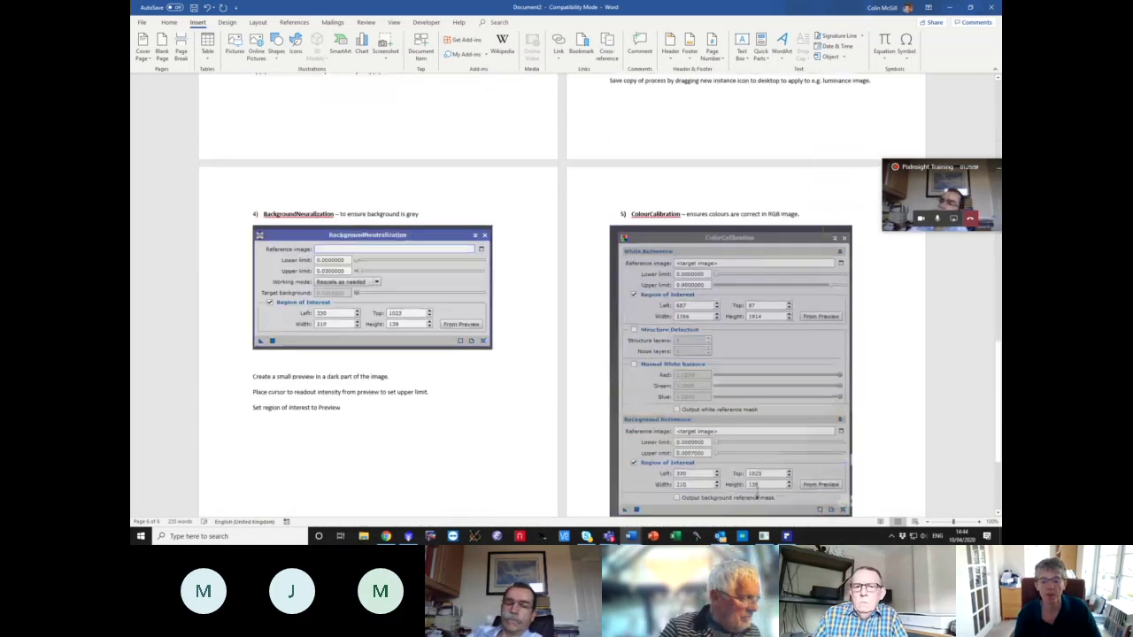
scroll(708, 473, "down", 3)
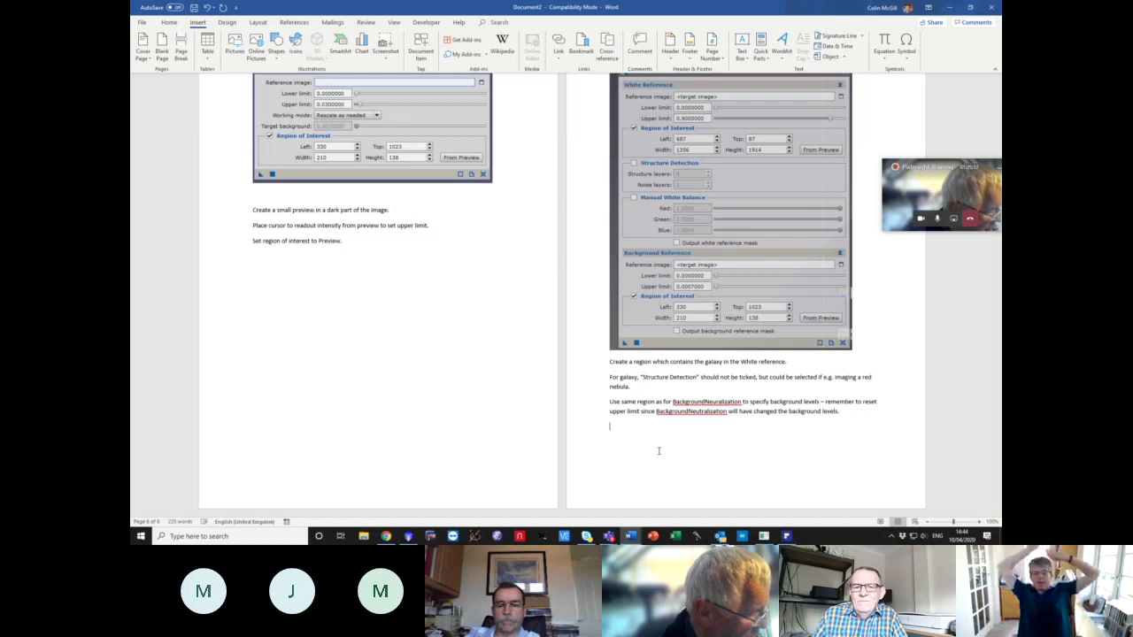
scroll(659, 451, "up", 3)
scroll(670, 428, "down", 3)
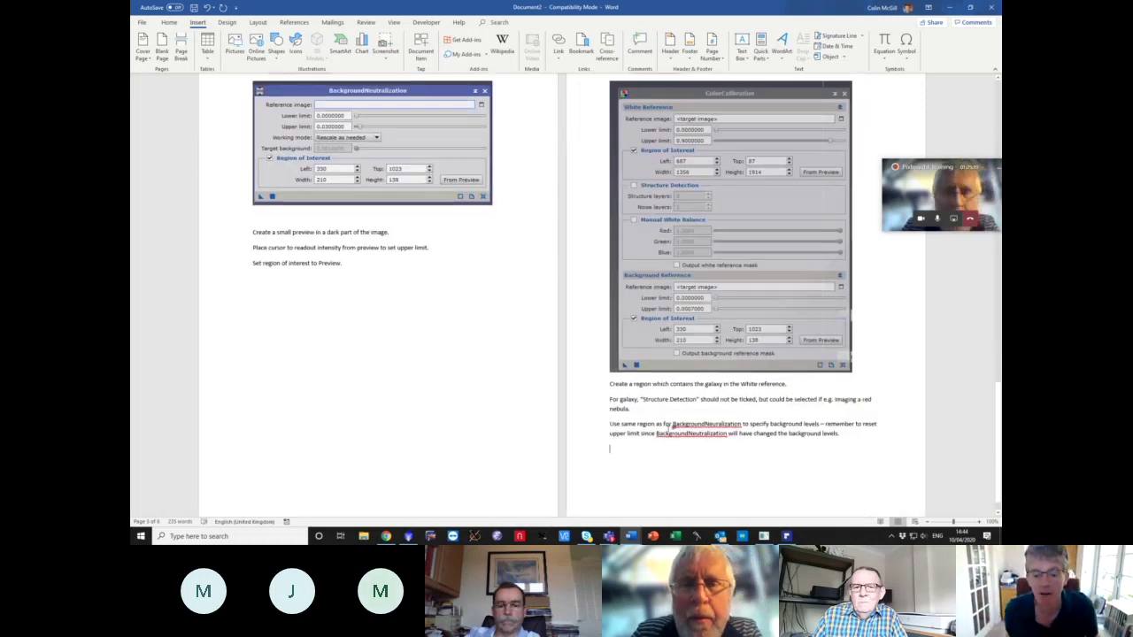
type("Se")
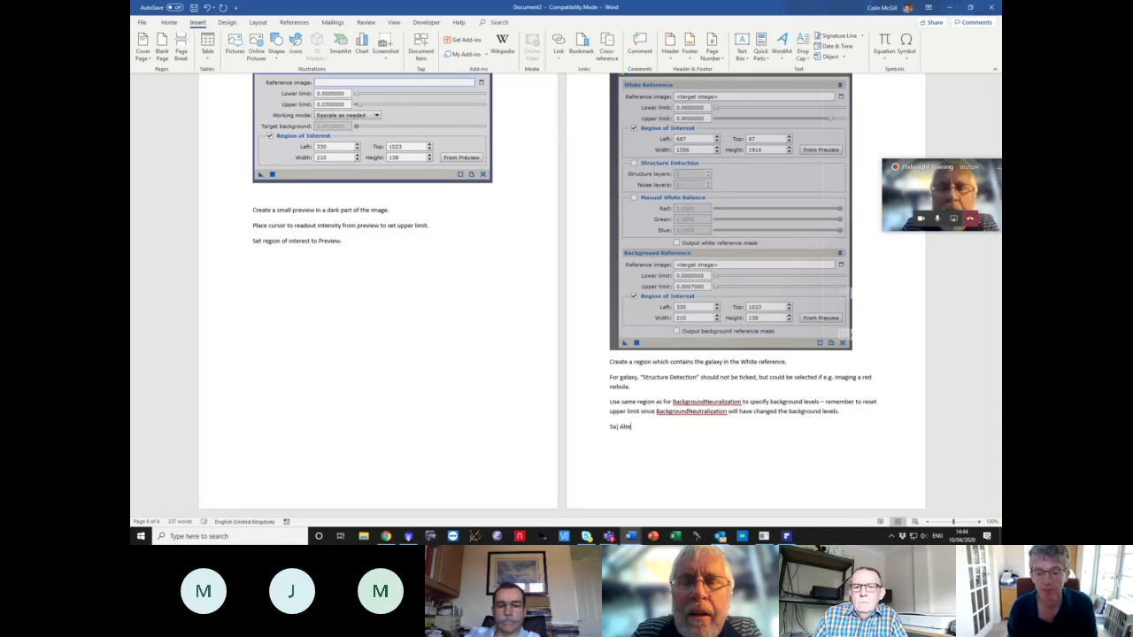
key("BackSpace")
key("BackSpace")
type("ively use Photo")
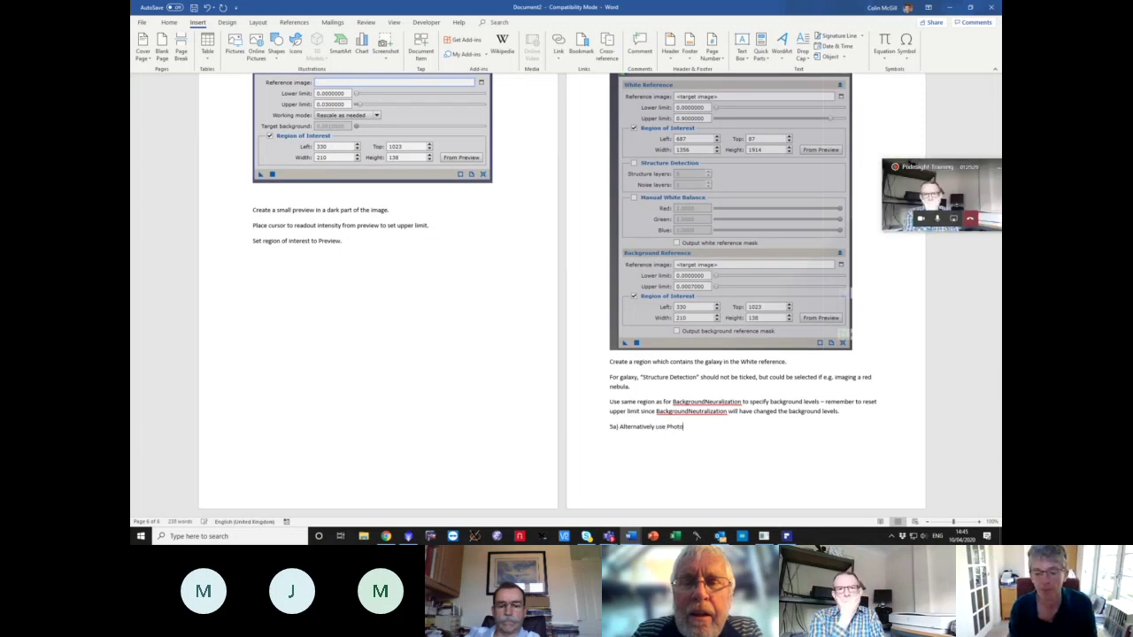
type("metricColourCalibration.")
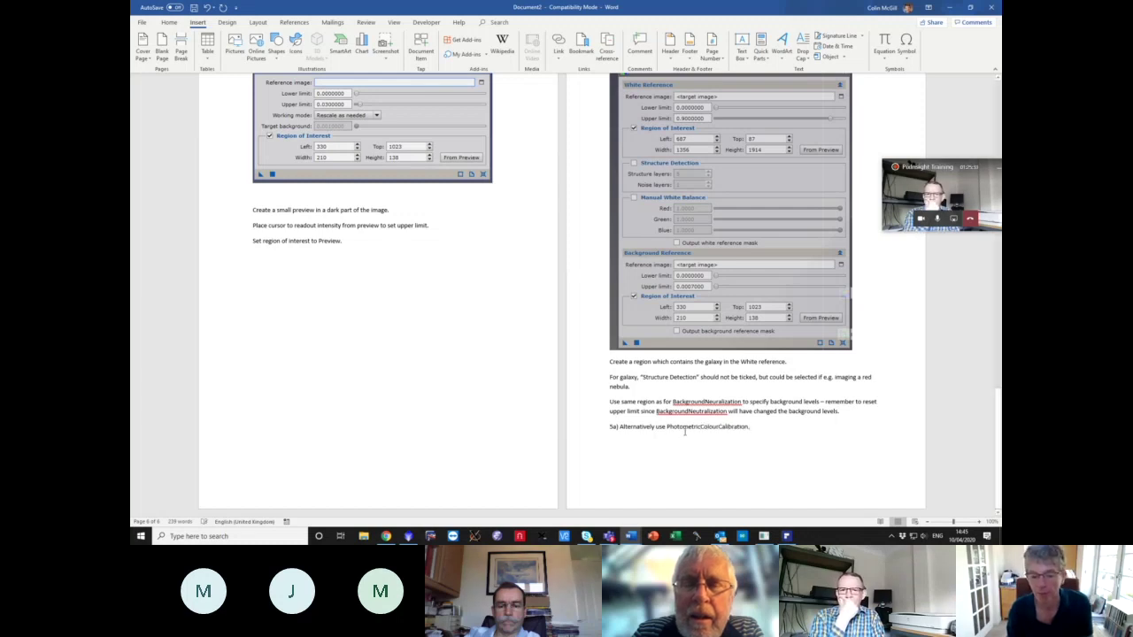
double_click(684, 426)
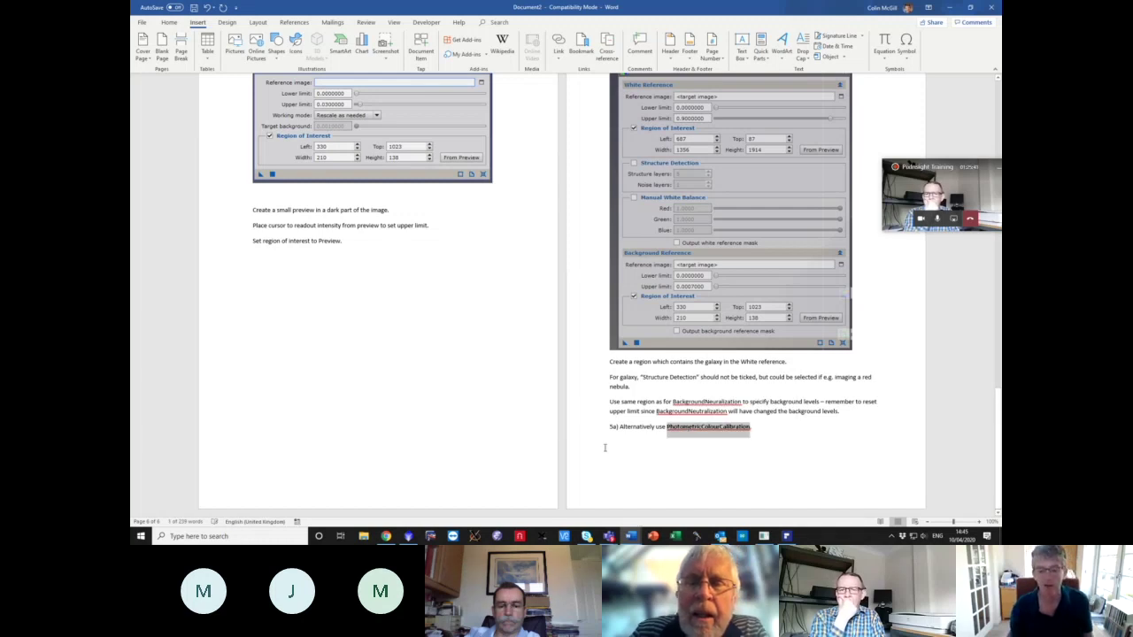
left_click(605, 448)
- Insert an empty line between the Linear Processing heading and the ChannelCombination item
scroll(604, 448, "up", 15)
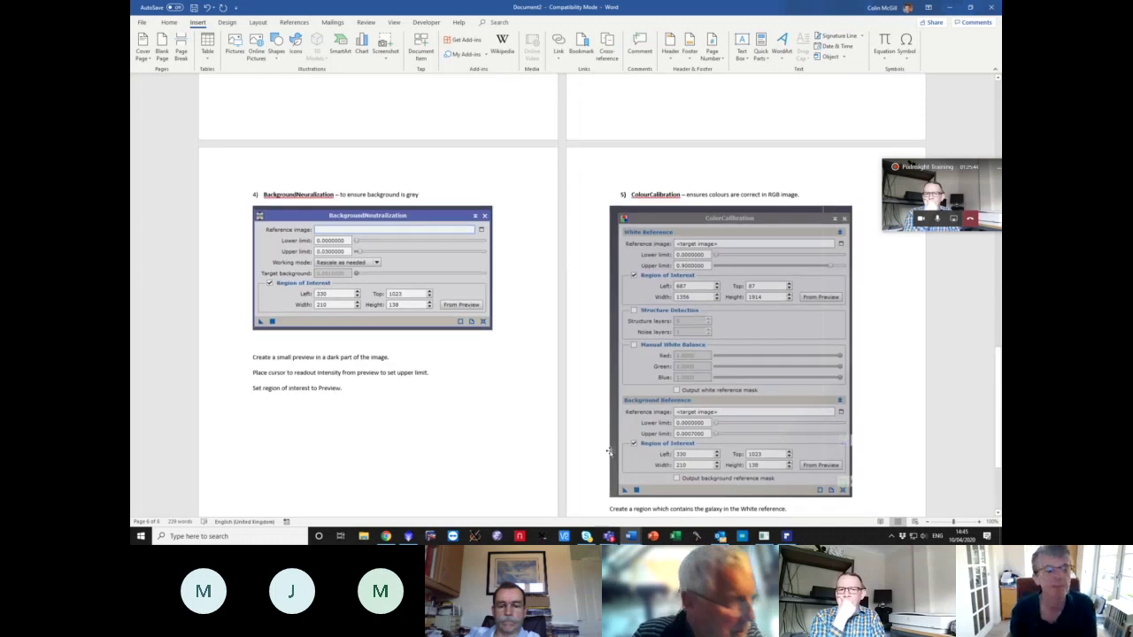
scroll(609, 452, "down", 1)
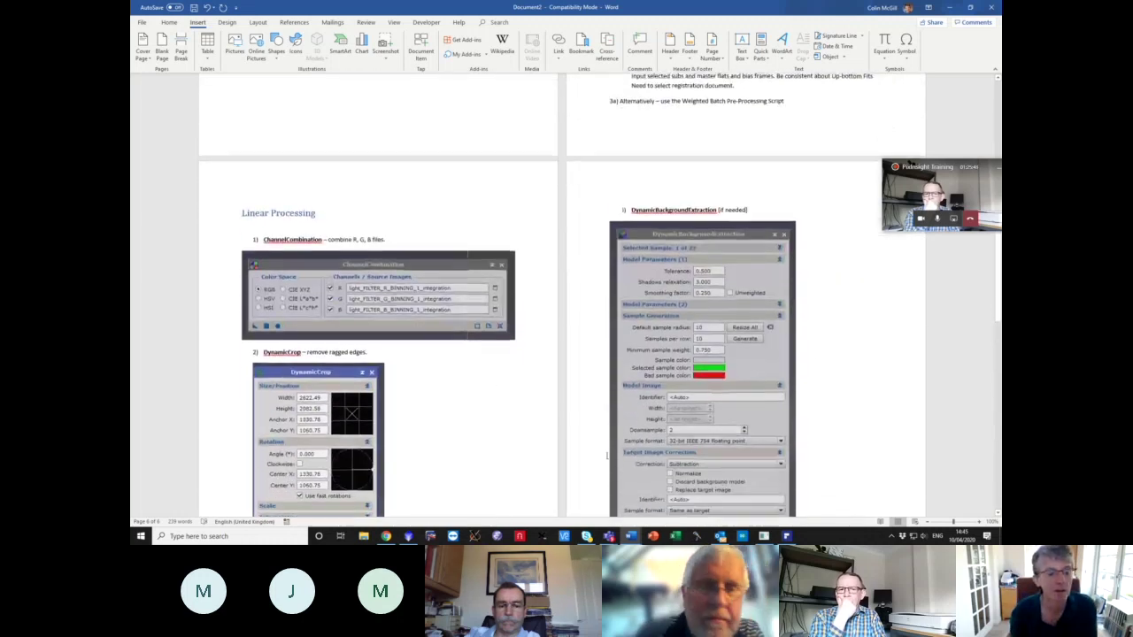
left_click(301, 225)
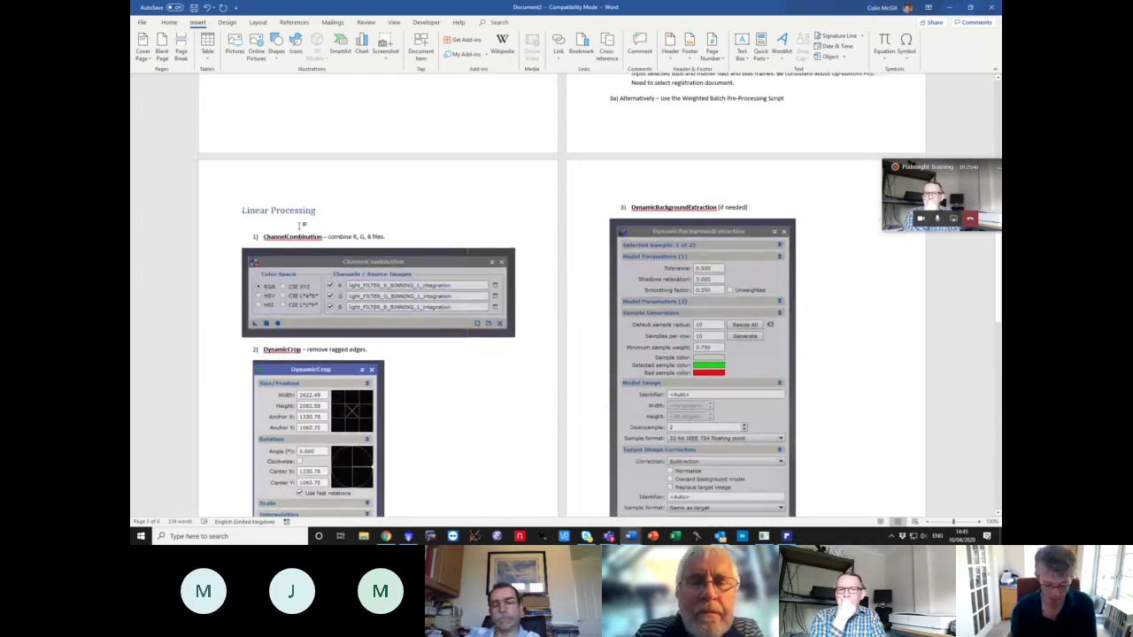
key("Return")
type("Step")
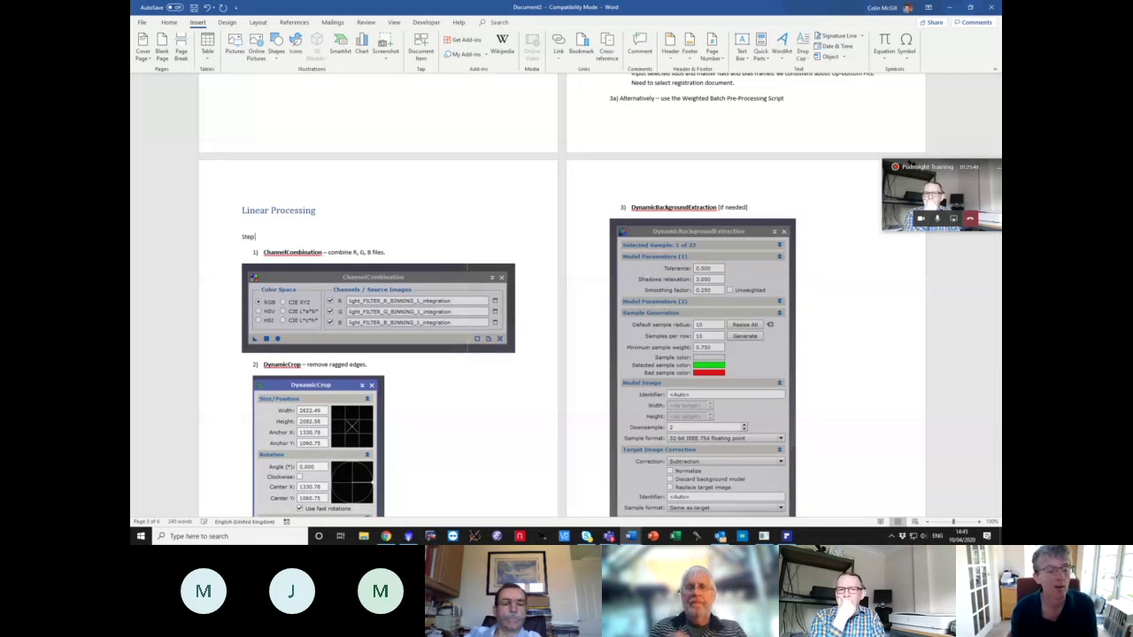
type(" 1: GE")
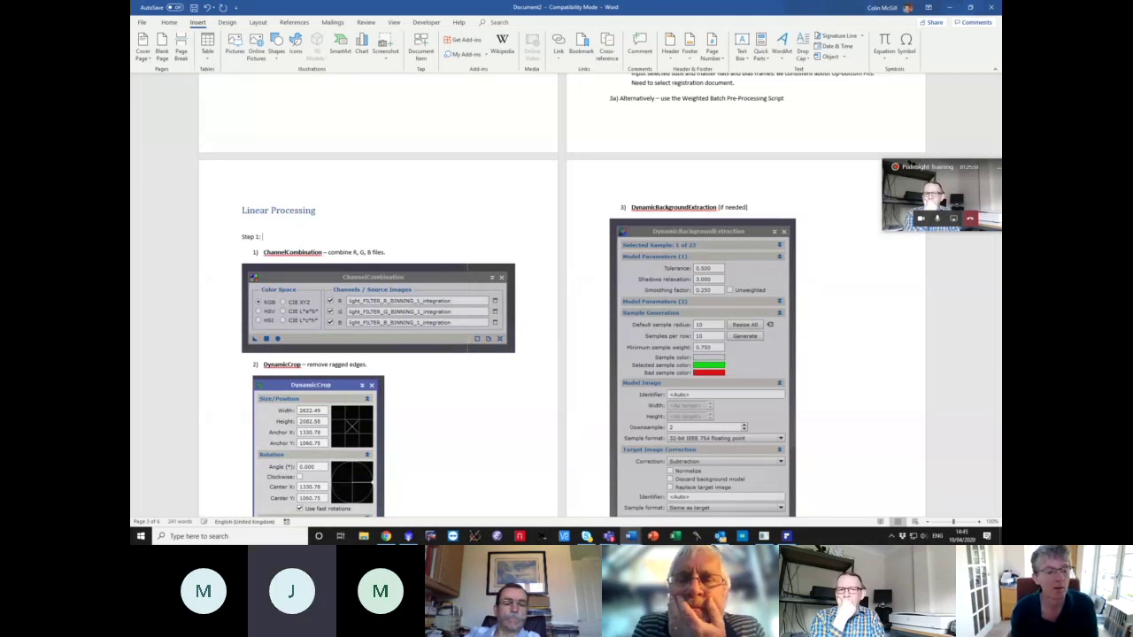
key("BackSpace")
key("BackSpace")
key("BackSpace")
key("BackSpace")
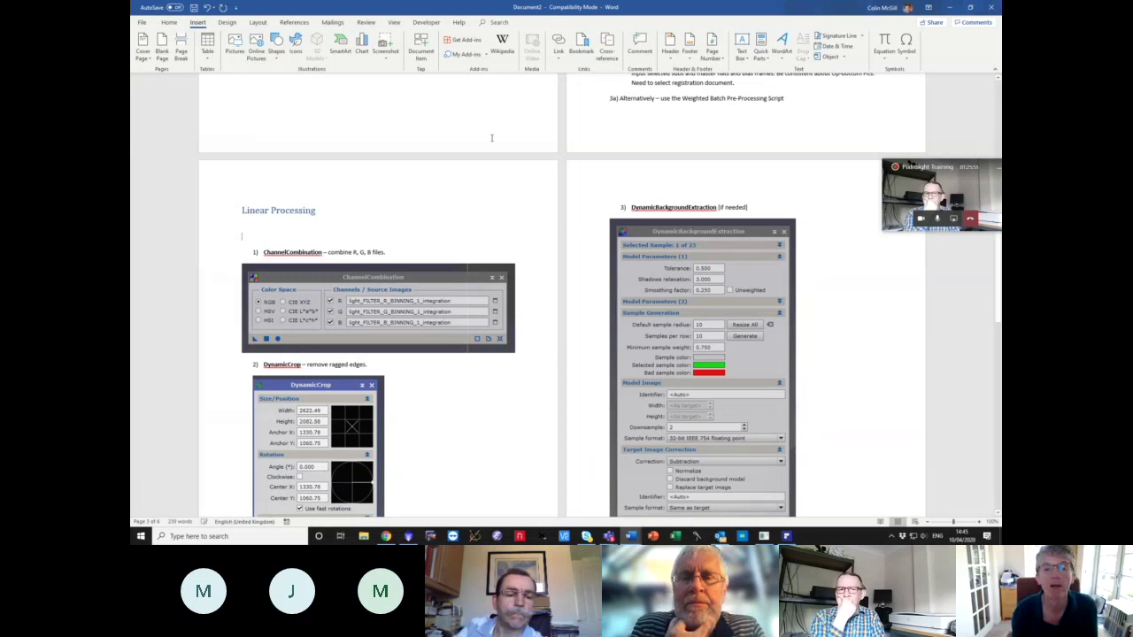
- Add the subheading "Getting the right colours" in Heading 2 style under Linear Processing, followed by a new line
left_click(172, 23)
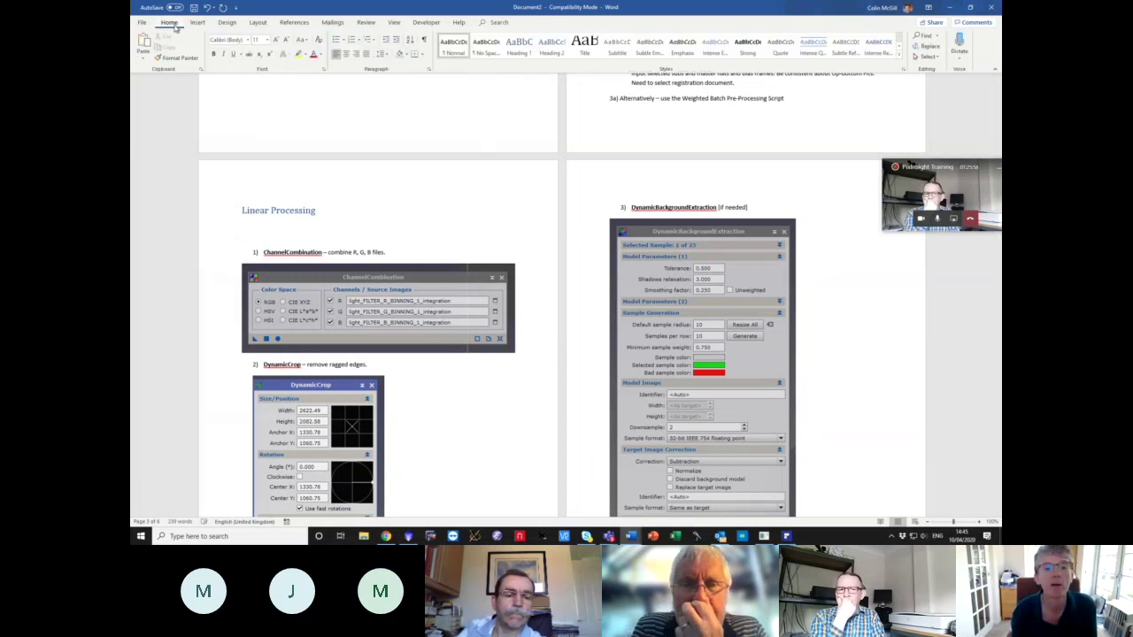
left_click(544, 53)
left_click(543, 53)
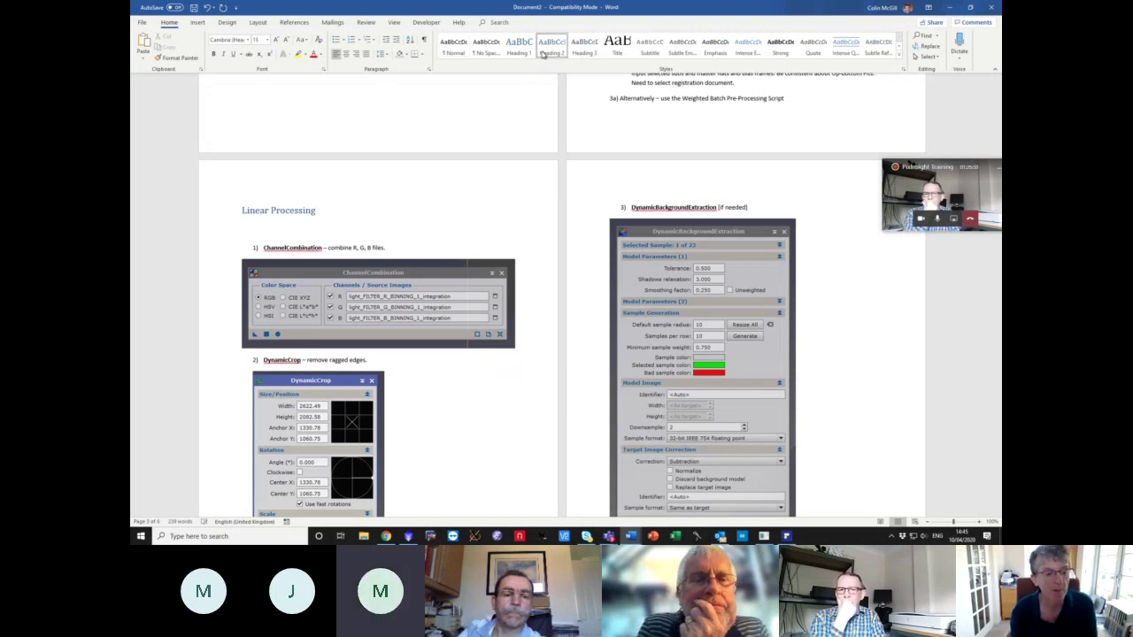
type("Getting the right colours")
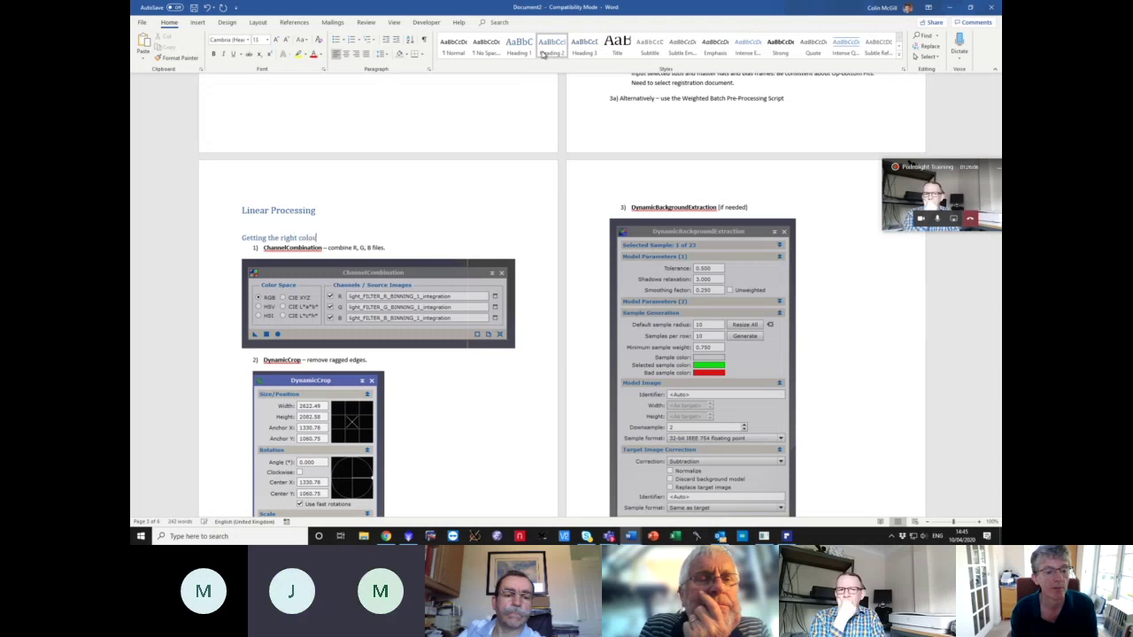
key("Return")
- Insert a page break after the PhotometricColourCalibration line at the end of the document
scroll(555, 118, "down", 15)
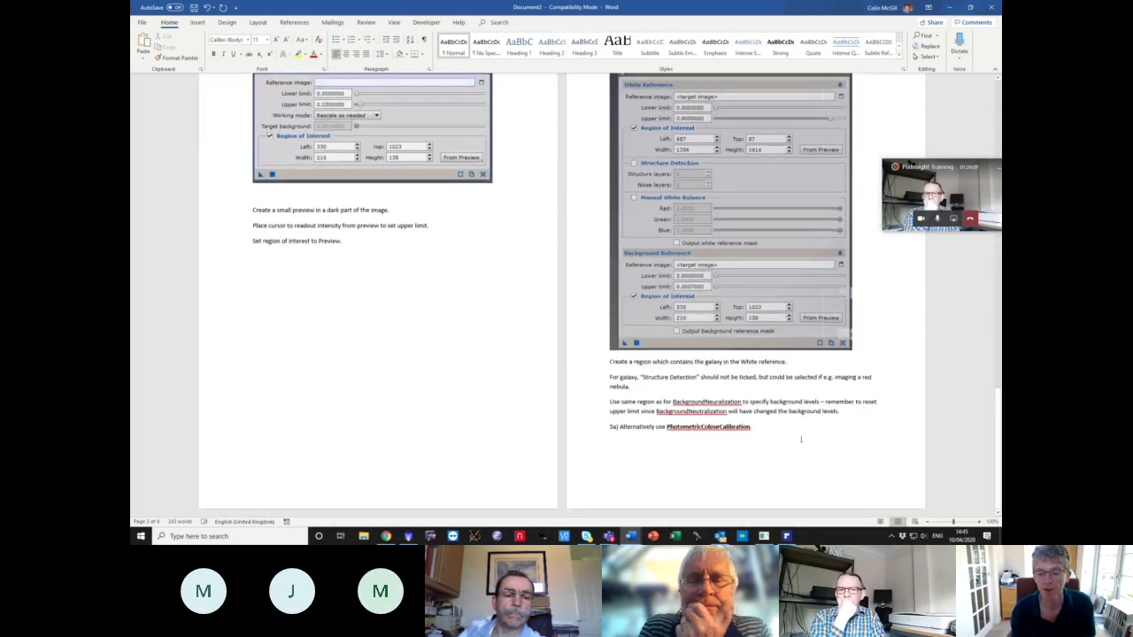
left_click(198, 22)
left_click(180, 44)
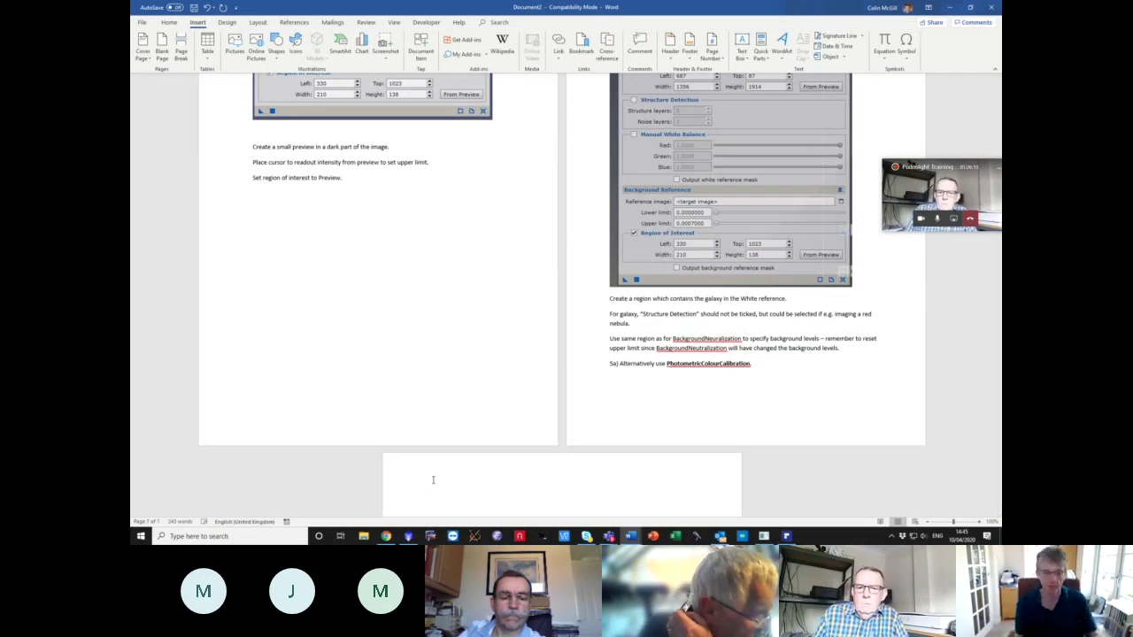
scroll(433, 479, "down", 1)
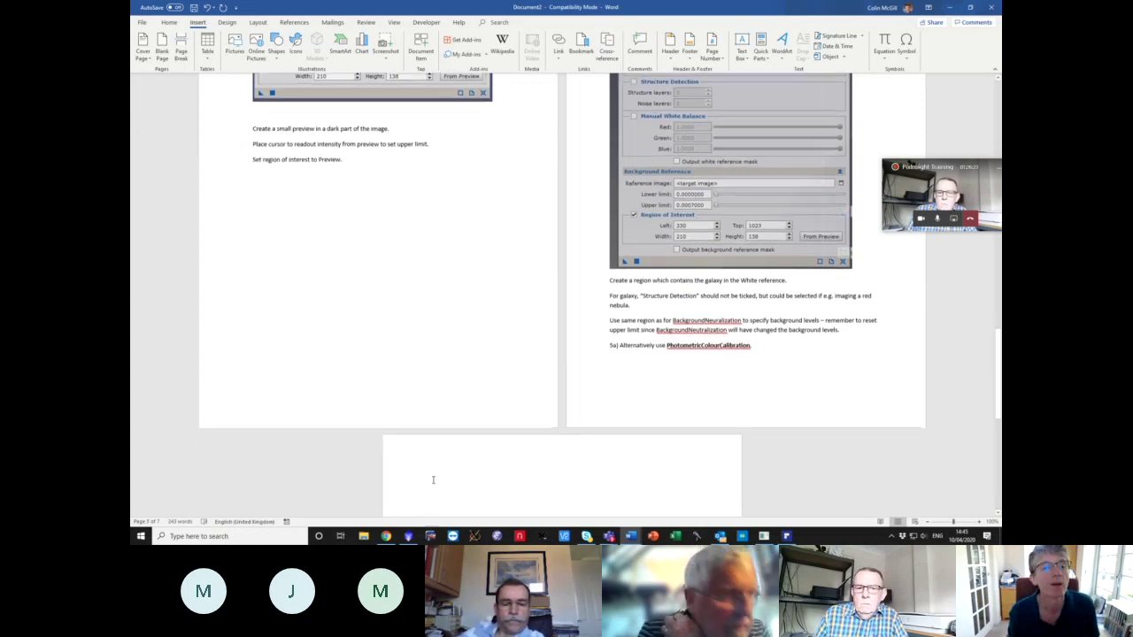
- Add the subheading "Mask Creation" in Heading 2 style on the new last page, followed by a new line
left_click(176, 22)
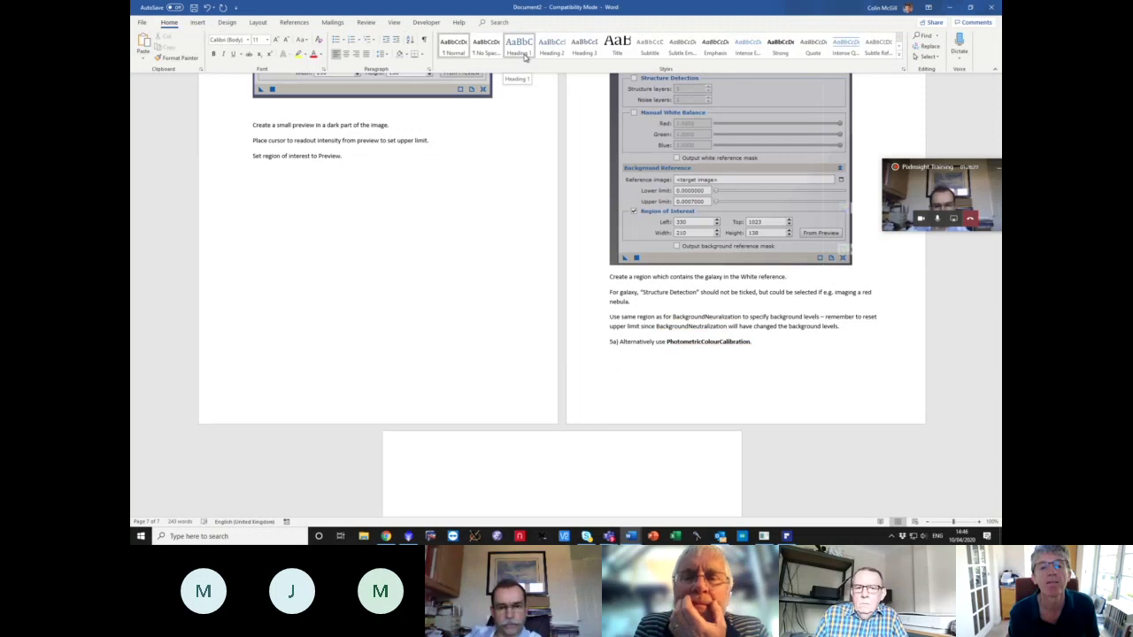
left_click(548, 56)
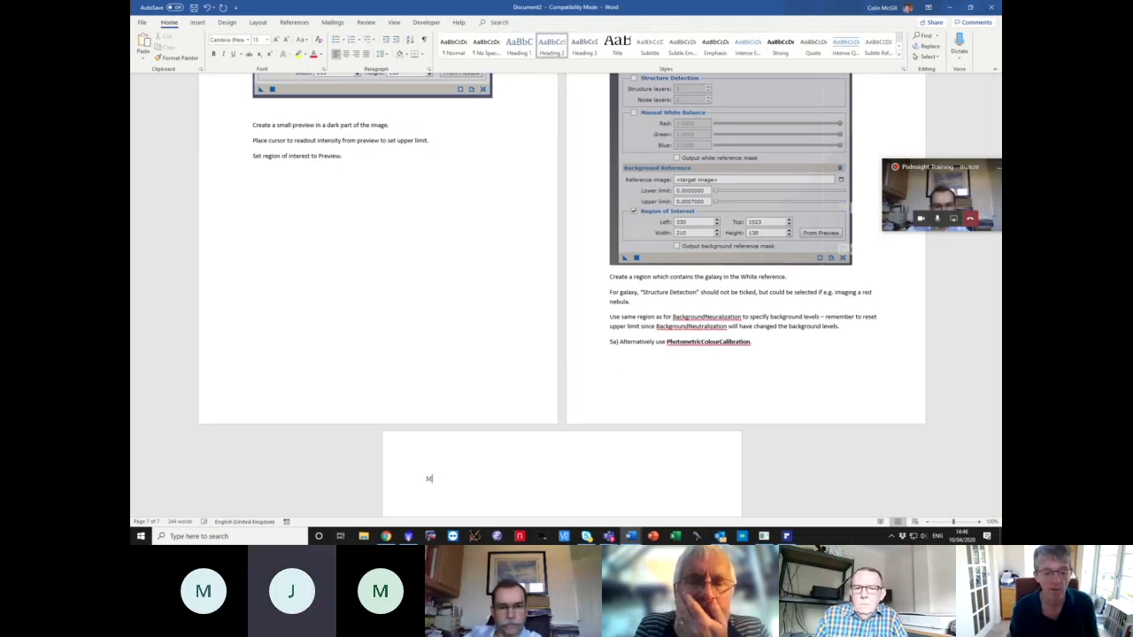
type("Mask Creation")
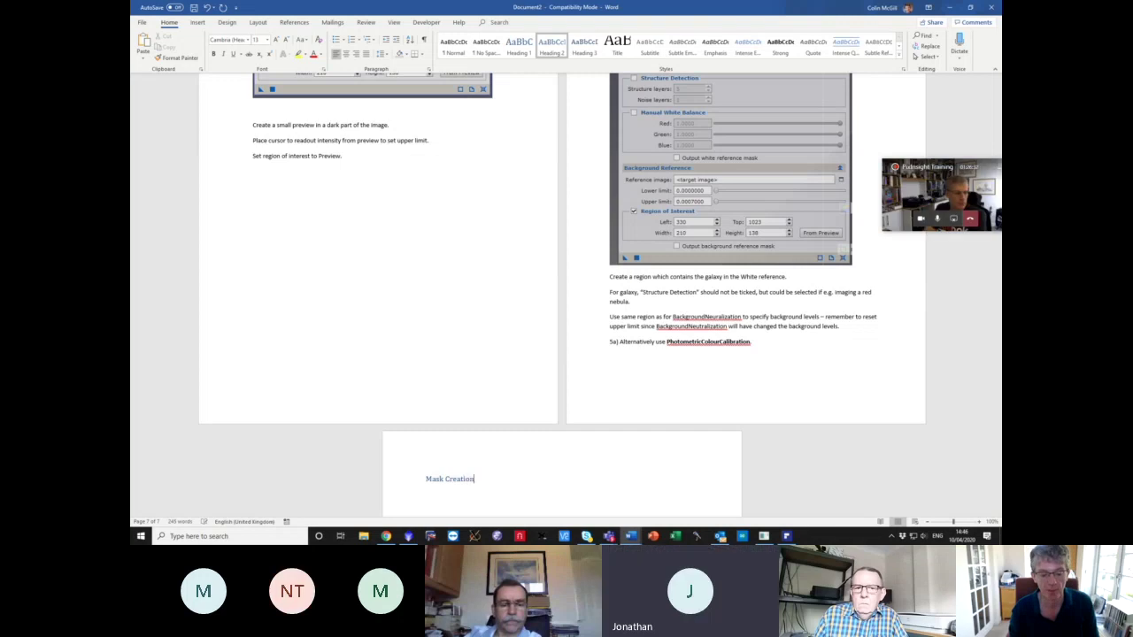
key("Return")
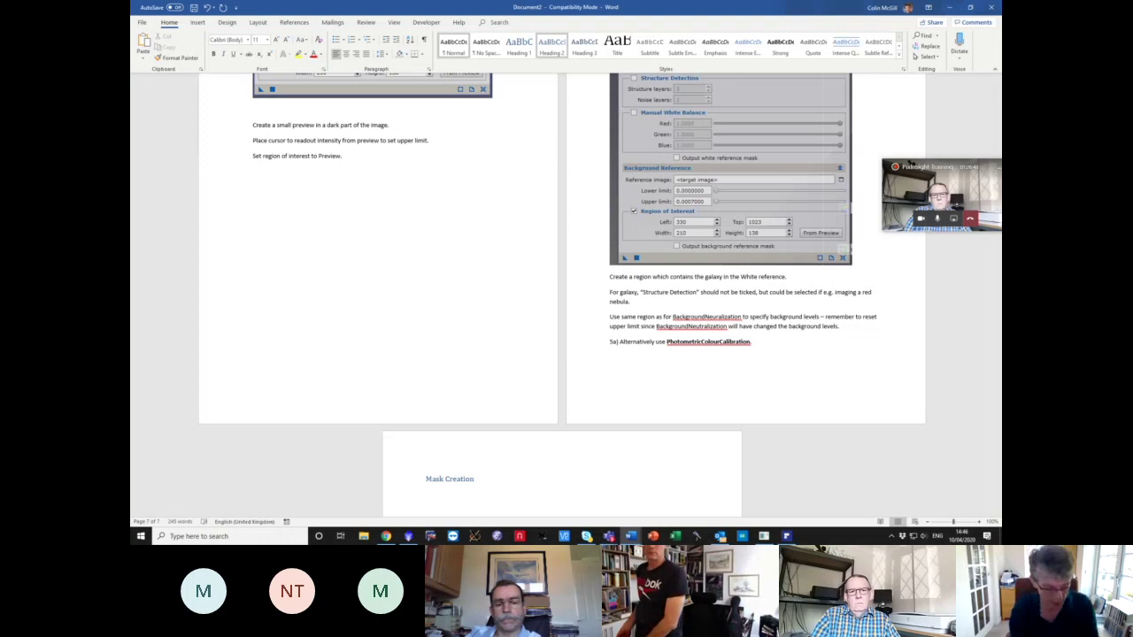
type("Sev")
type("ep")
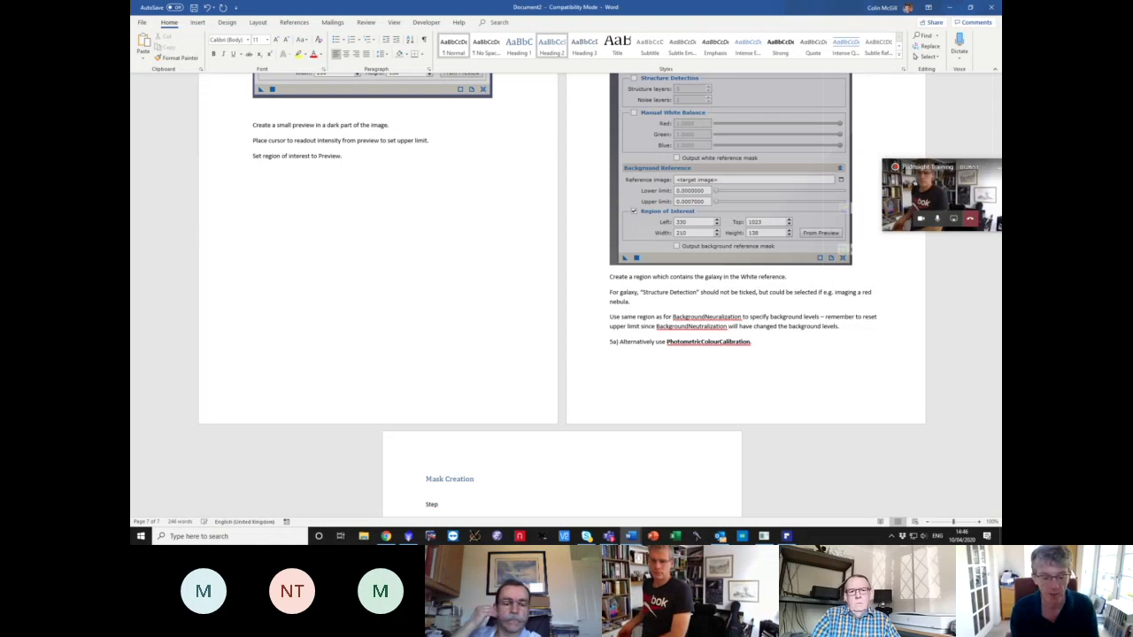
key("BackSpace")
key("BackSpace")
key("BackSpace")
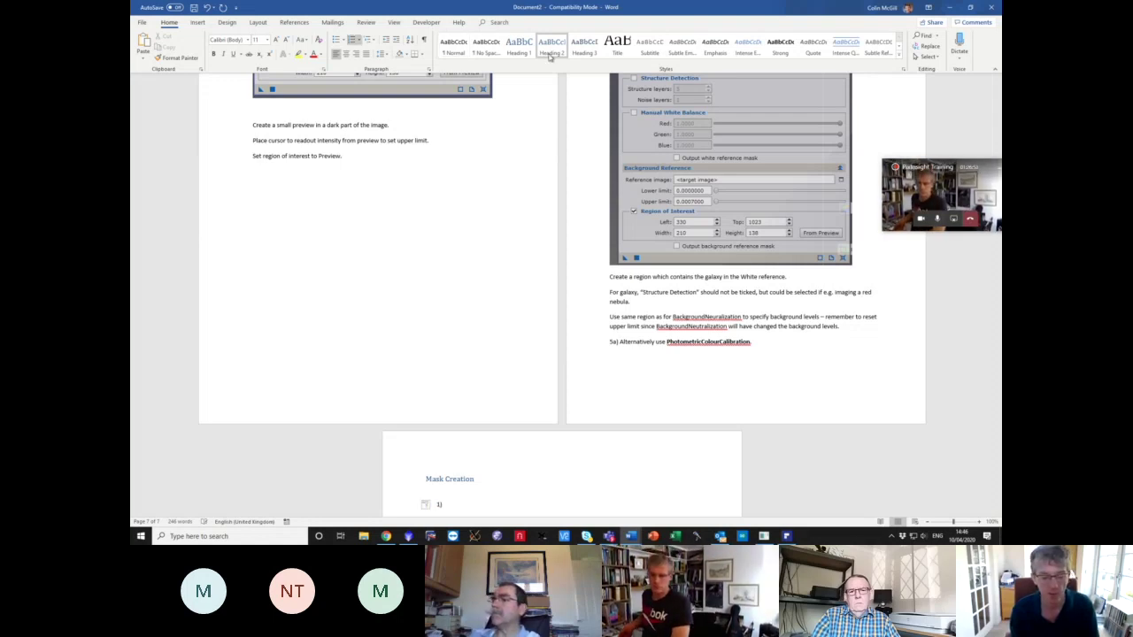
- Enter "StarMask" as numbered item 1) under the Mask Creation subheading
type("tar")
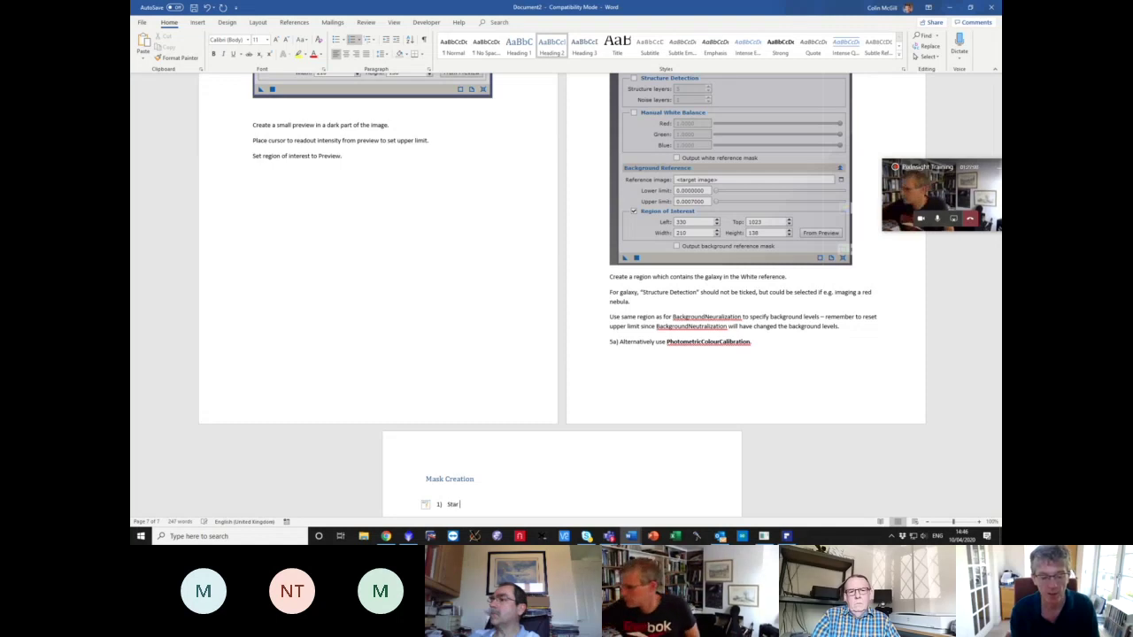
type("M")
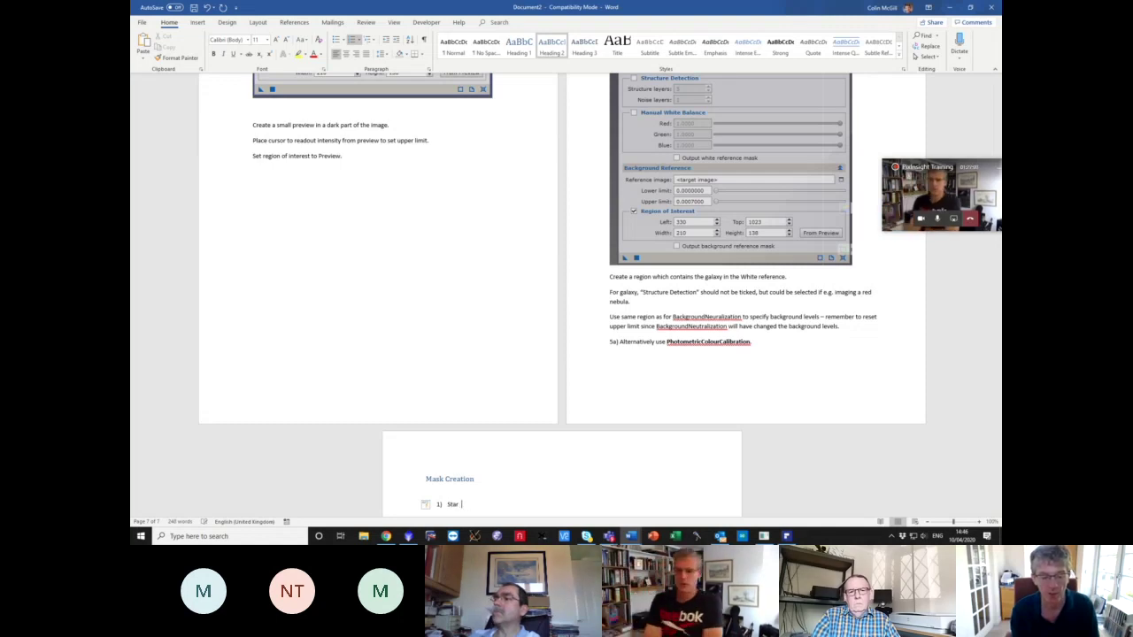
type("ask")
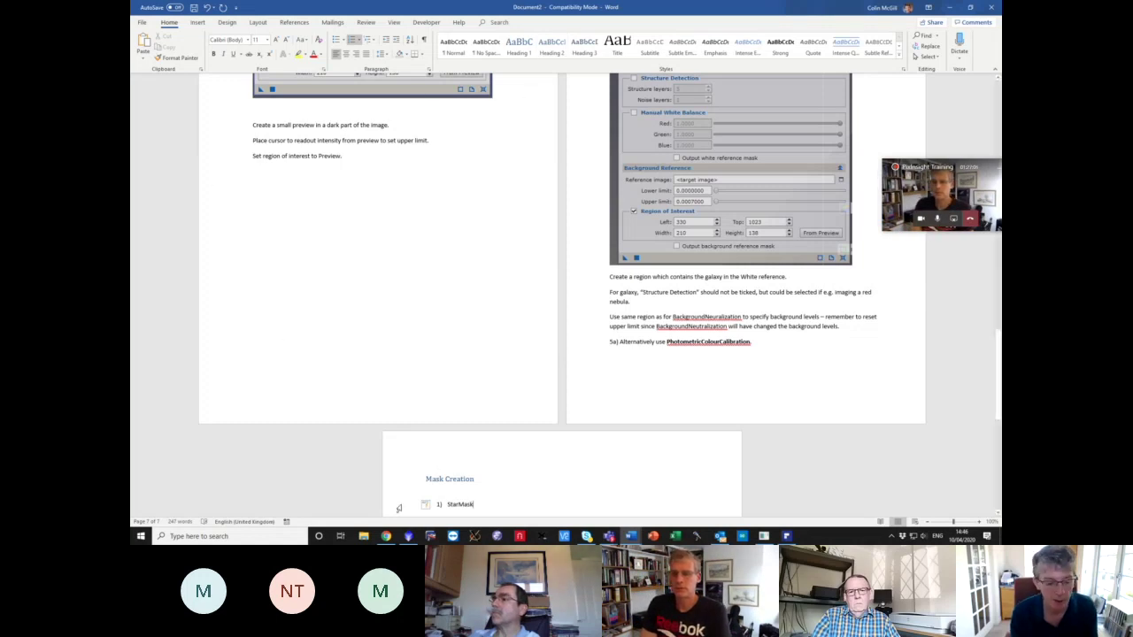
- Switch to PixInsight and close the Image40 window, discarding its unsaved data
left_click(410, 537)
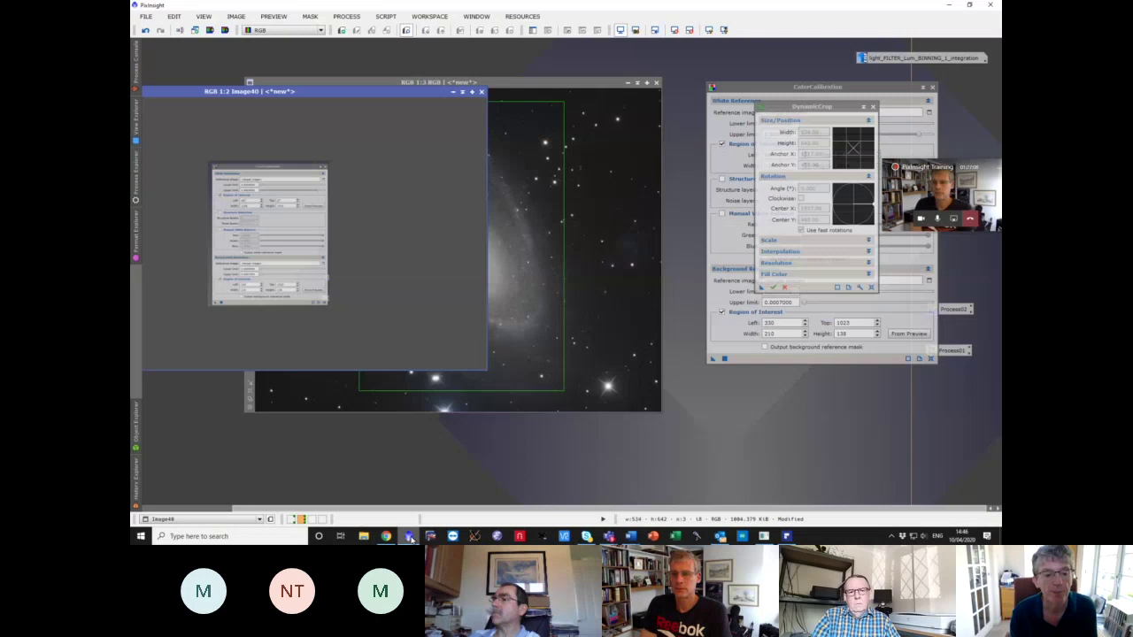
left_click(481, 92)
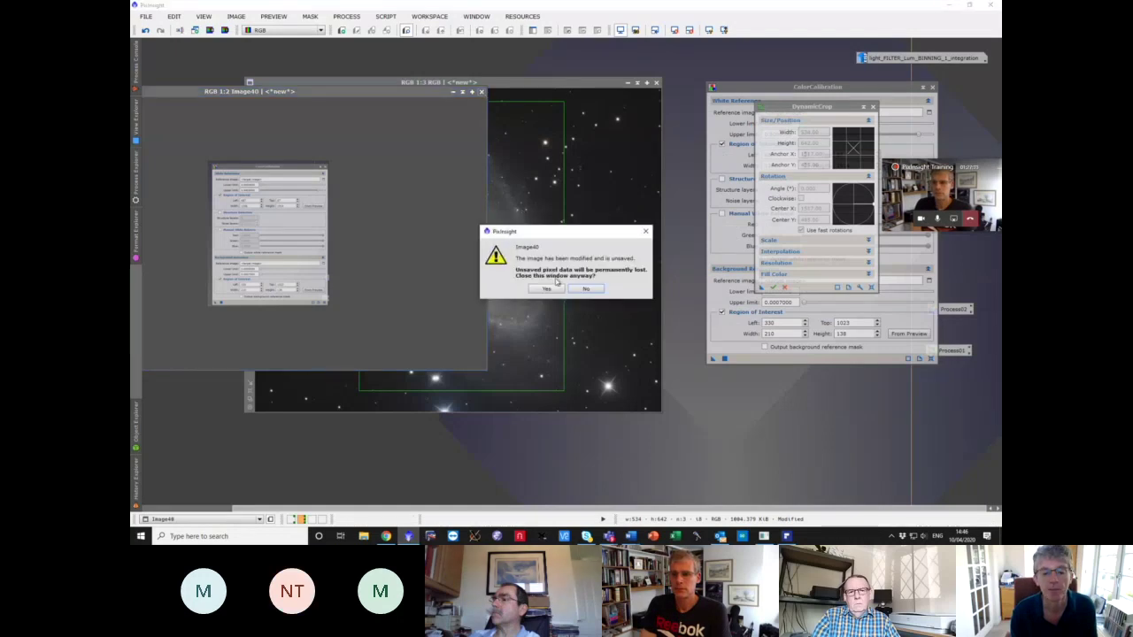
left_click(555, 288)
- Clear the workspace by collapsing the DynamicCrop window, closing ColorCalibration and minimising the RGB galaxy image
left_click(871, 107)
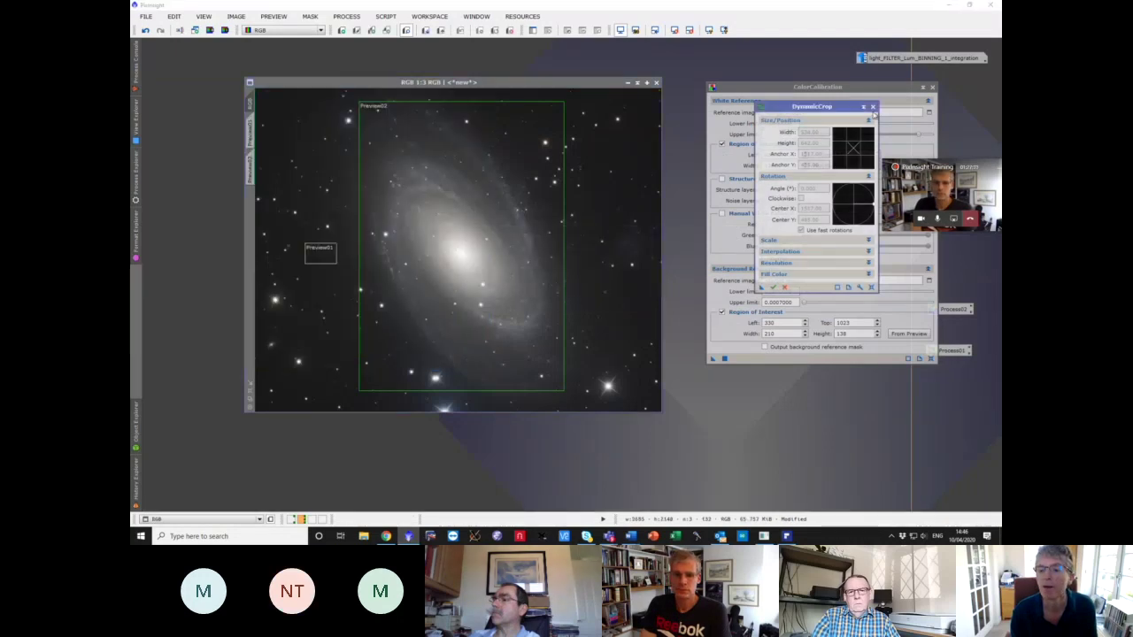
left_click(932, 87)
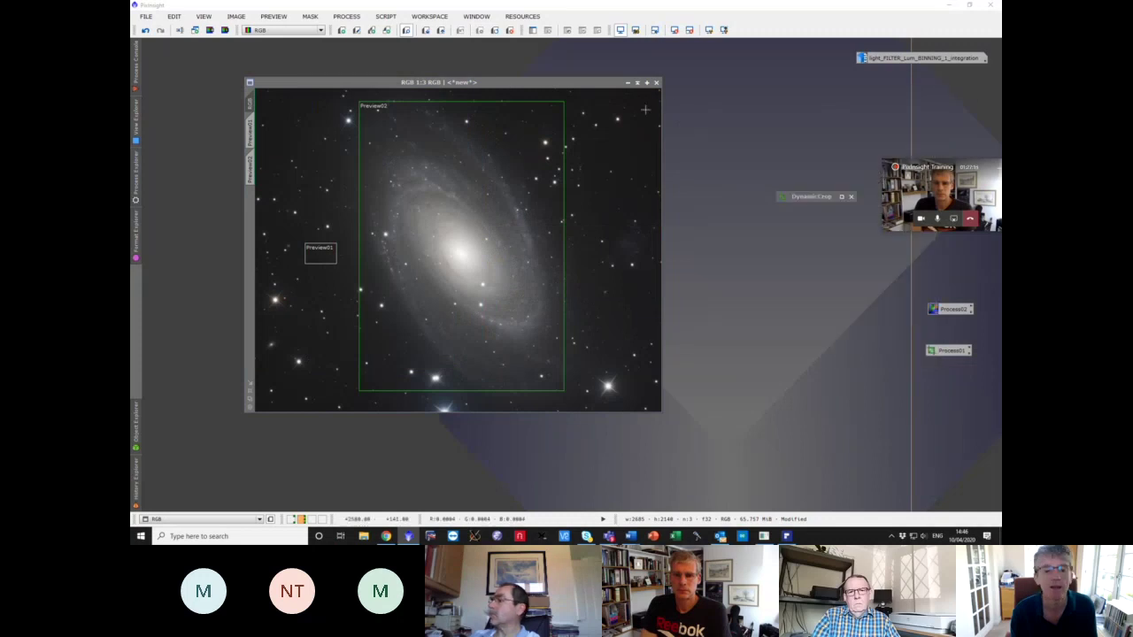
left_click(626, 83)
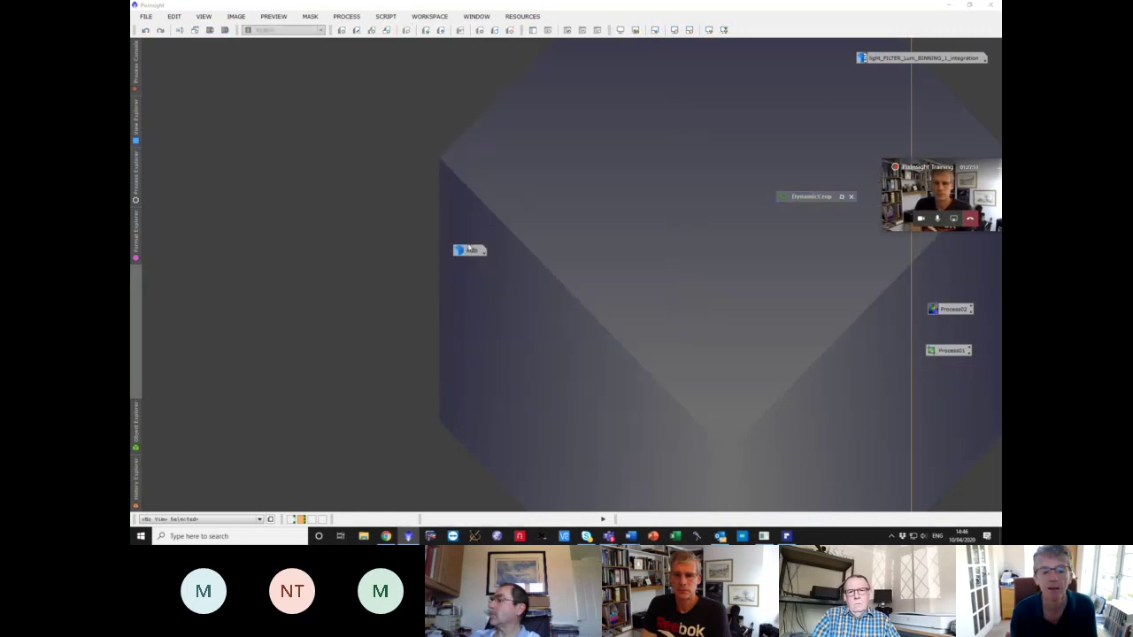
- Restore the iconised light_FILTER_Lum_BINNING_1_integration image, with the RGB icon moved aside, and open the StarMask process
left_click_drag(469, 250, 958, 92)
double_click(920, 59)
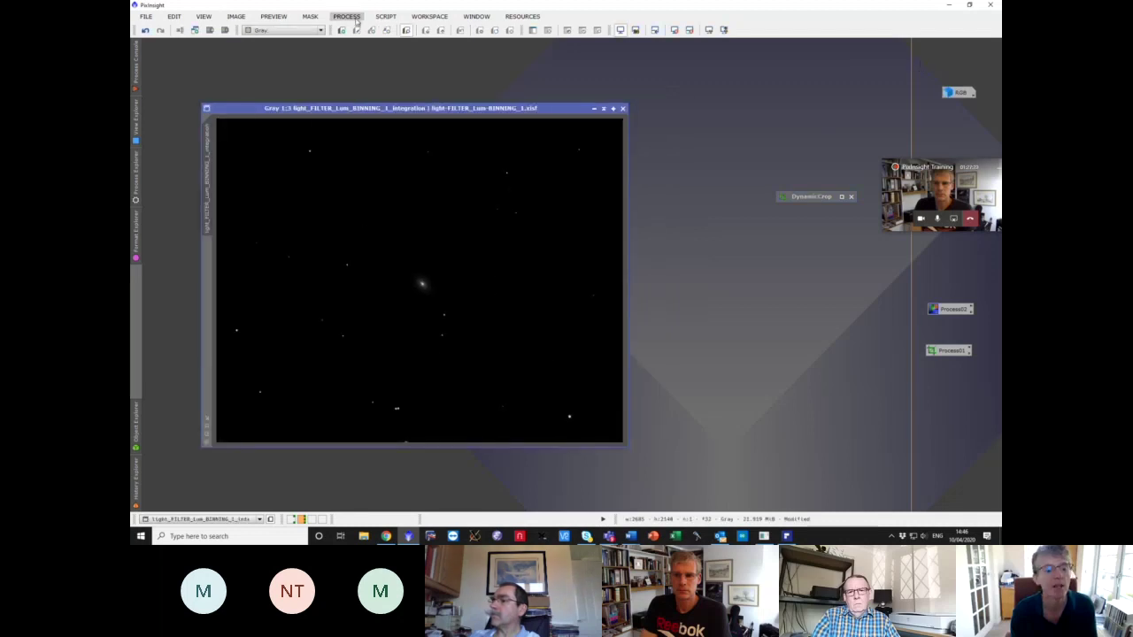
left_click(355, 18)
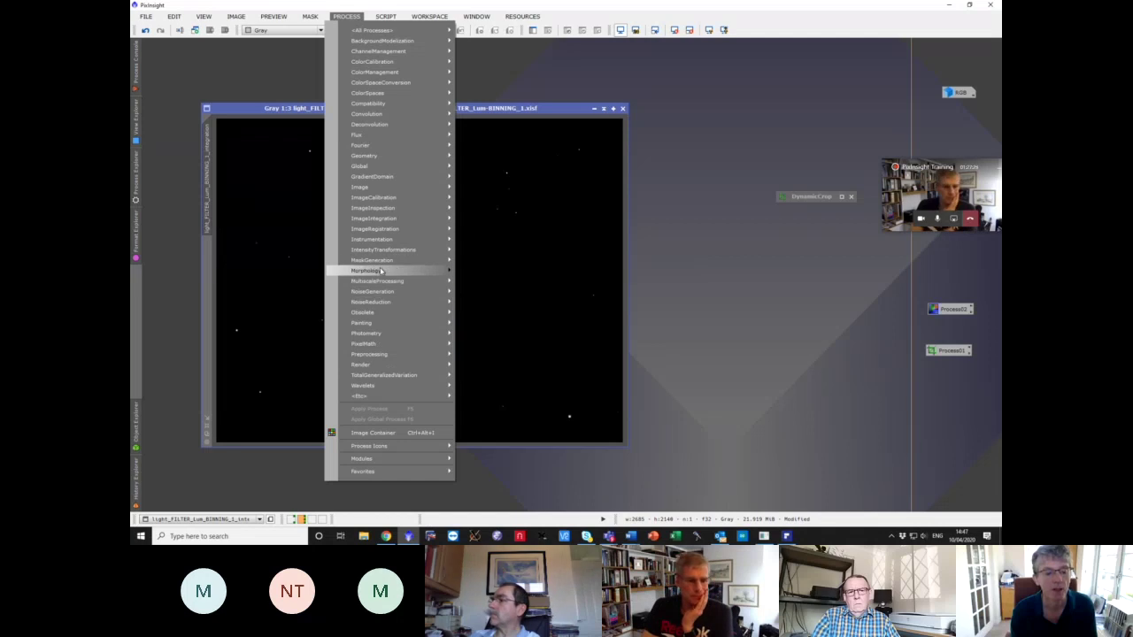
mouse_move(381, 260)
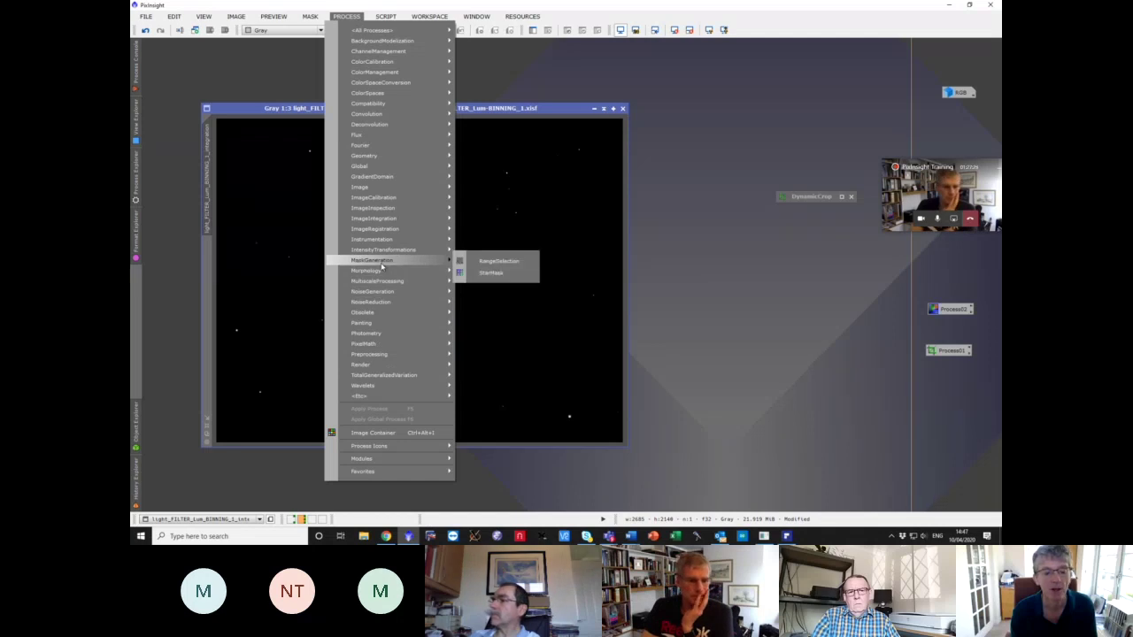
left_click(492, 273)
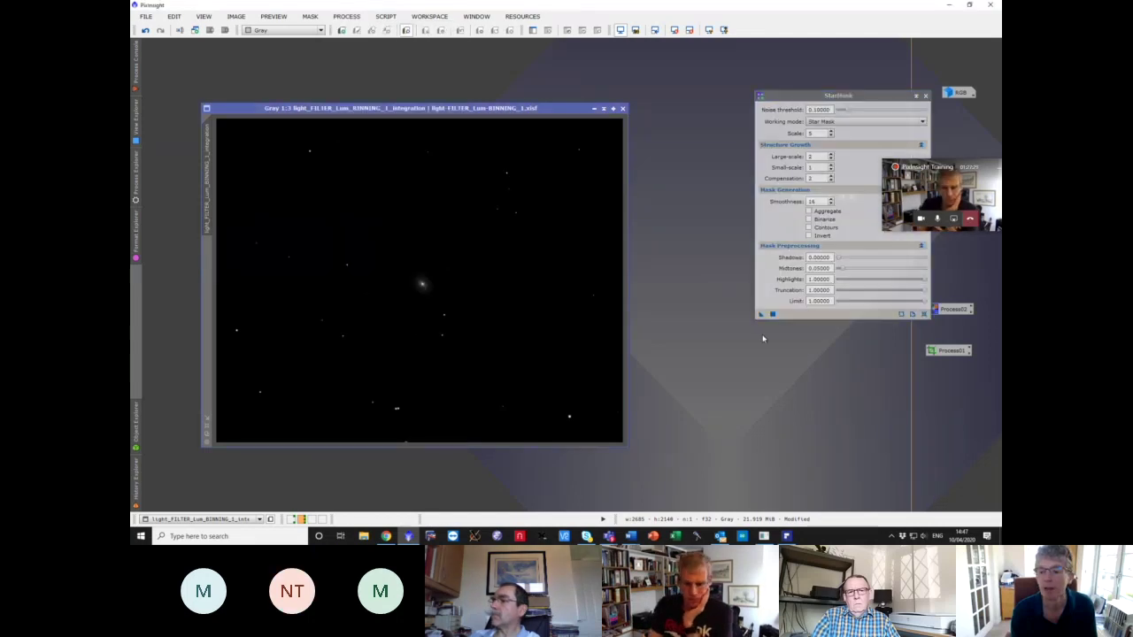
- Generate a star mask from the luminance integration image with StarMask Scale set to 7, and reposition the mask's window
left_click(830, 134)
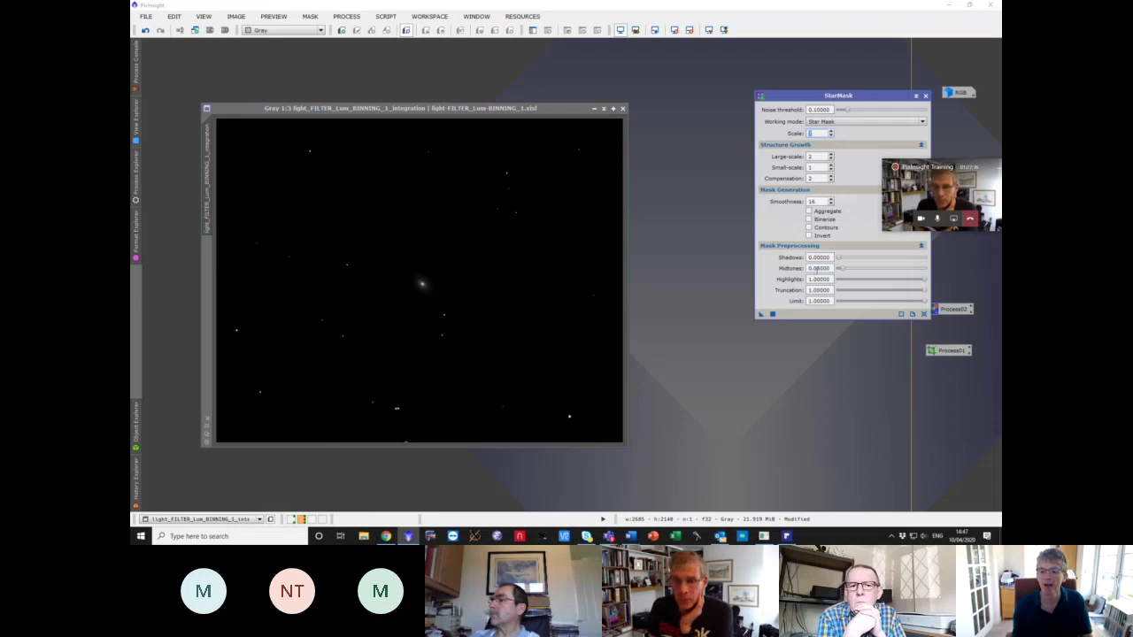
type("7")
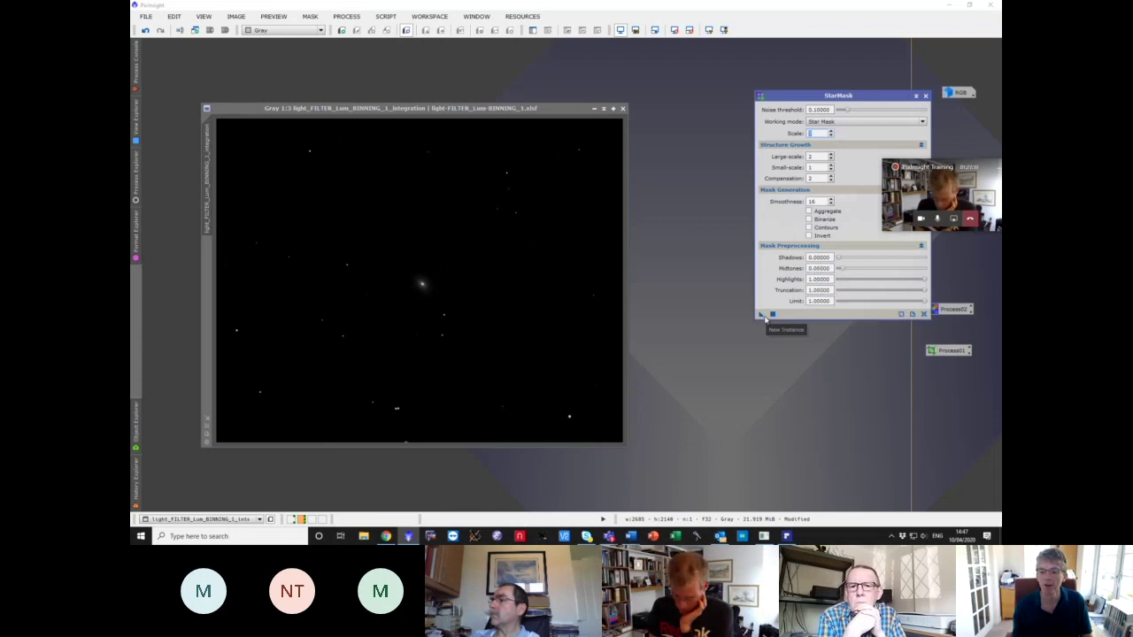
left_click_drag(545, 318, 545, 319)
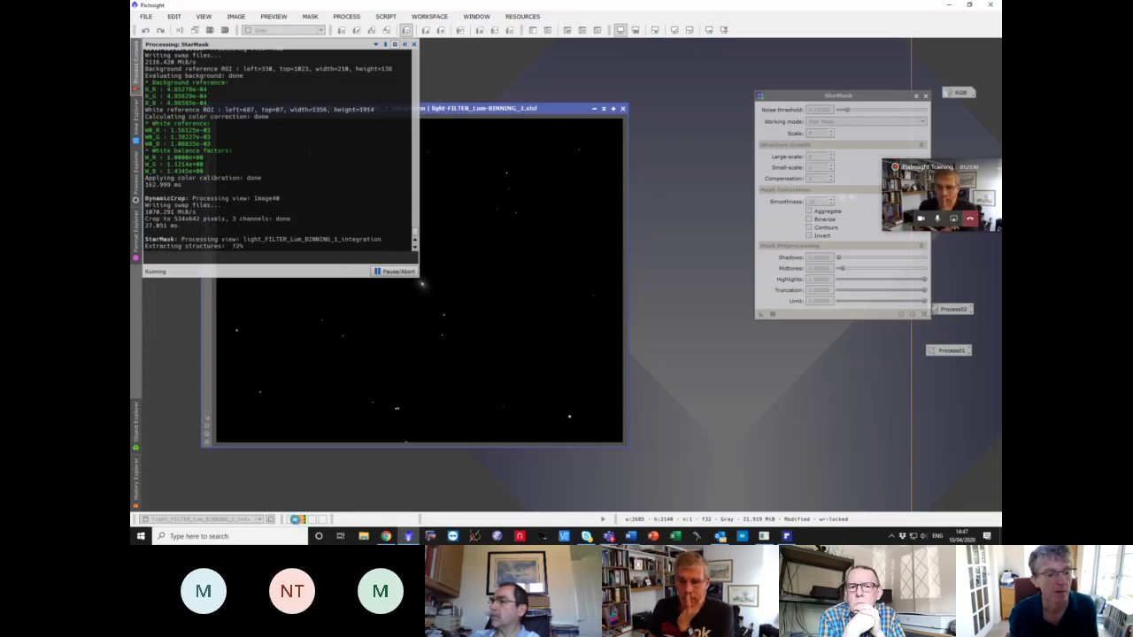
mouse_move(295, 519)
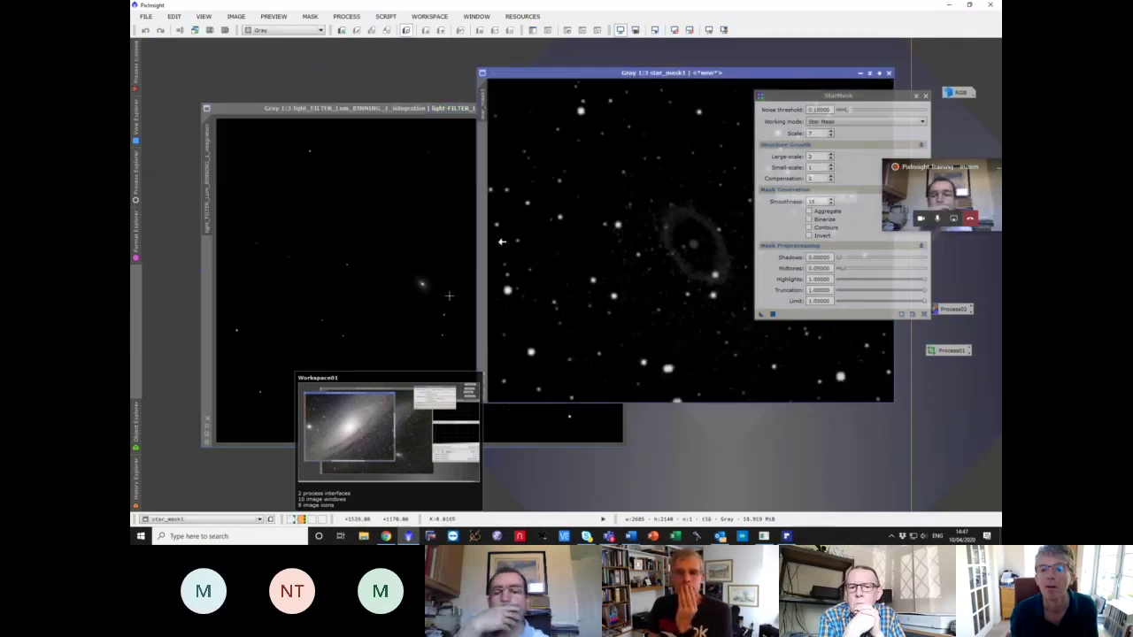
left_click_drag(653, 75, 546, 70)
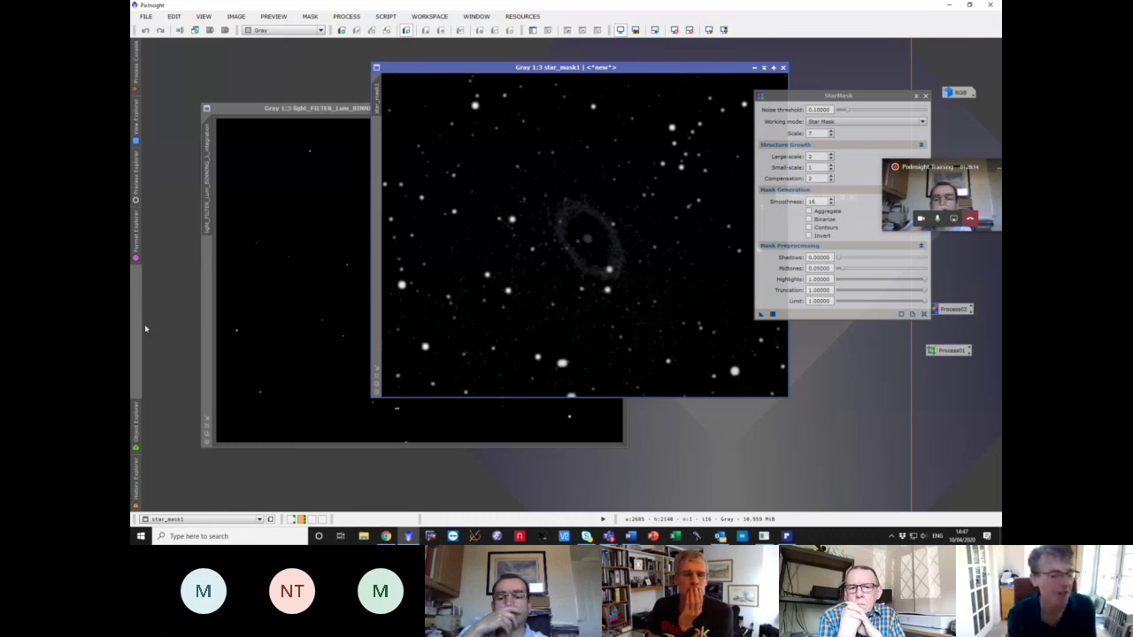
- Go to Workspace01, close HDRMultiscaleTransform and both galaxy images, and move the floating windows clear of the image icons
key("ctrl+Tab")
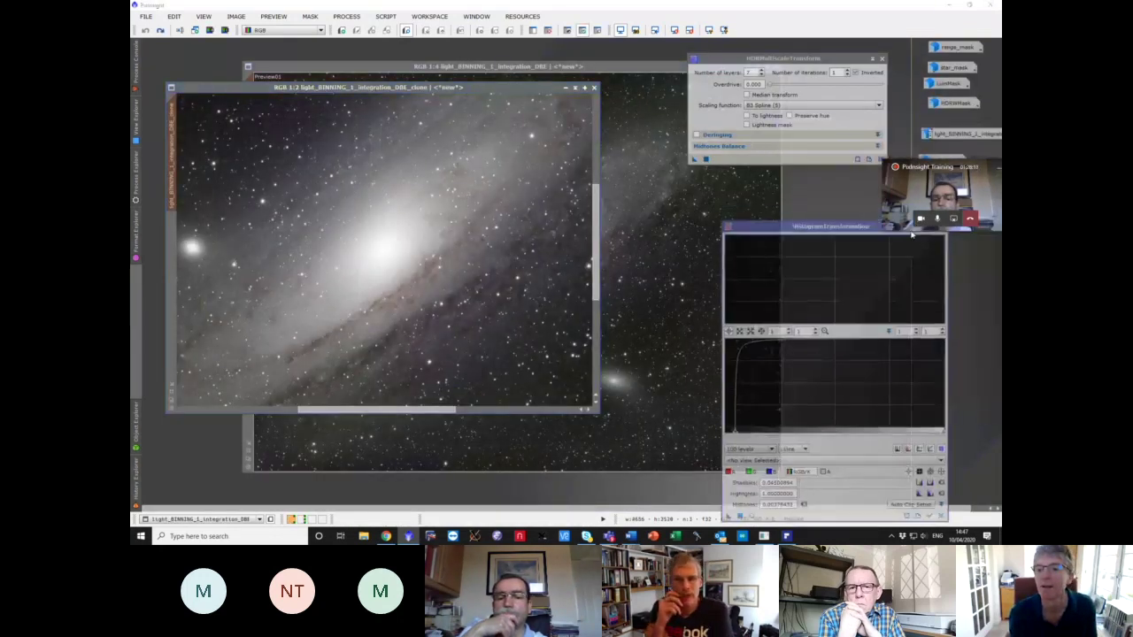
left_click(881, 60)
left_click(776, 67)
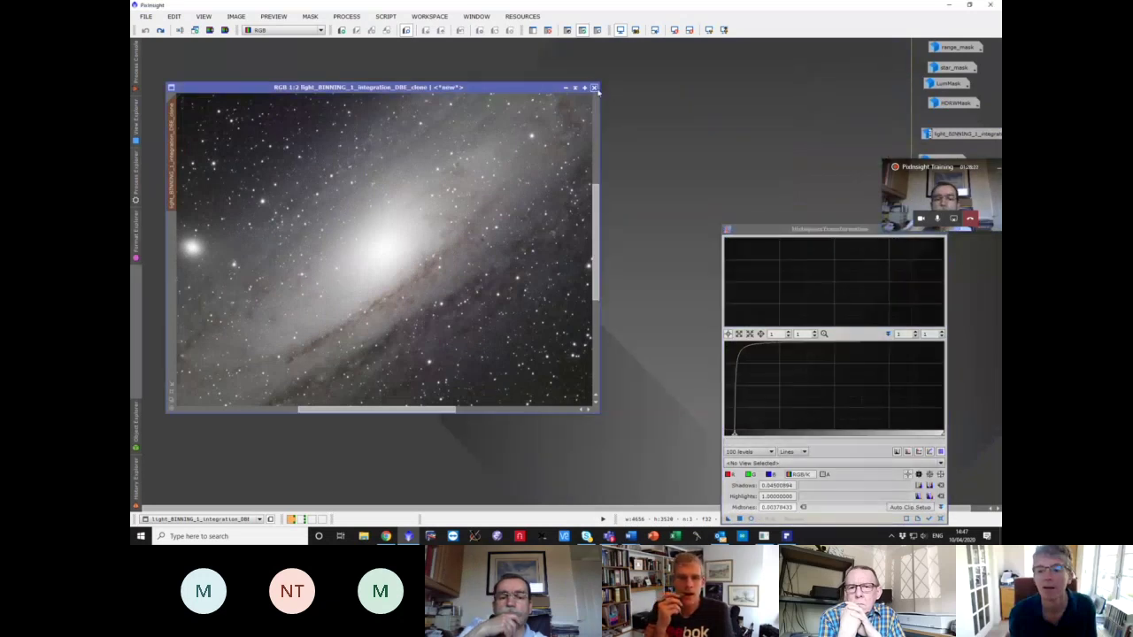
left_click(593, 88)
left_click_drag(930, 166, 547, 156)
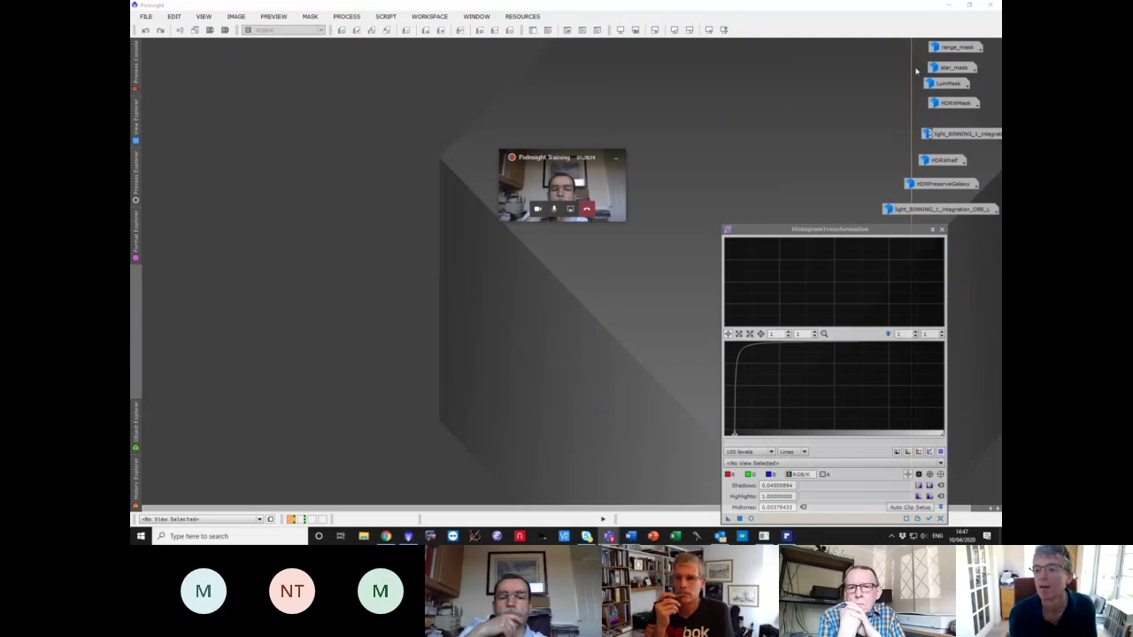
left_click_drag(908, 240, 707, 244)
left_click_drag(952, 258, 910, 47)
right_click(911, 48)
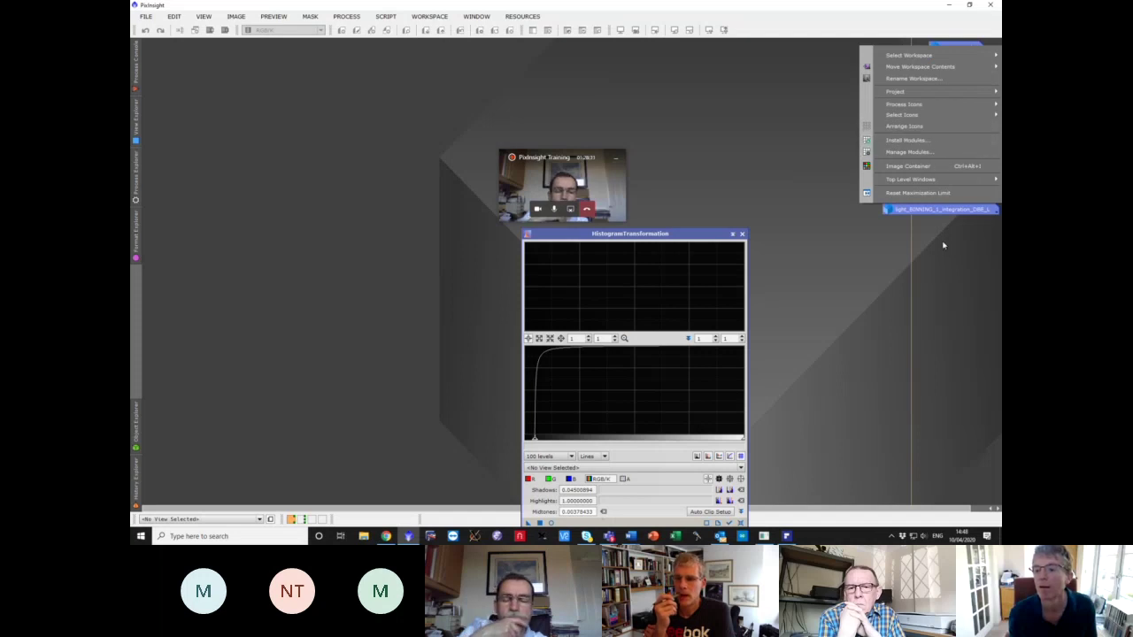
key("Escape")
- Delete the range_mask, star_mask and LumMask image icons from Workspace01, discarding their unsaved data
left_click(949, 49)
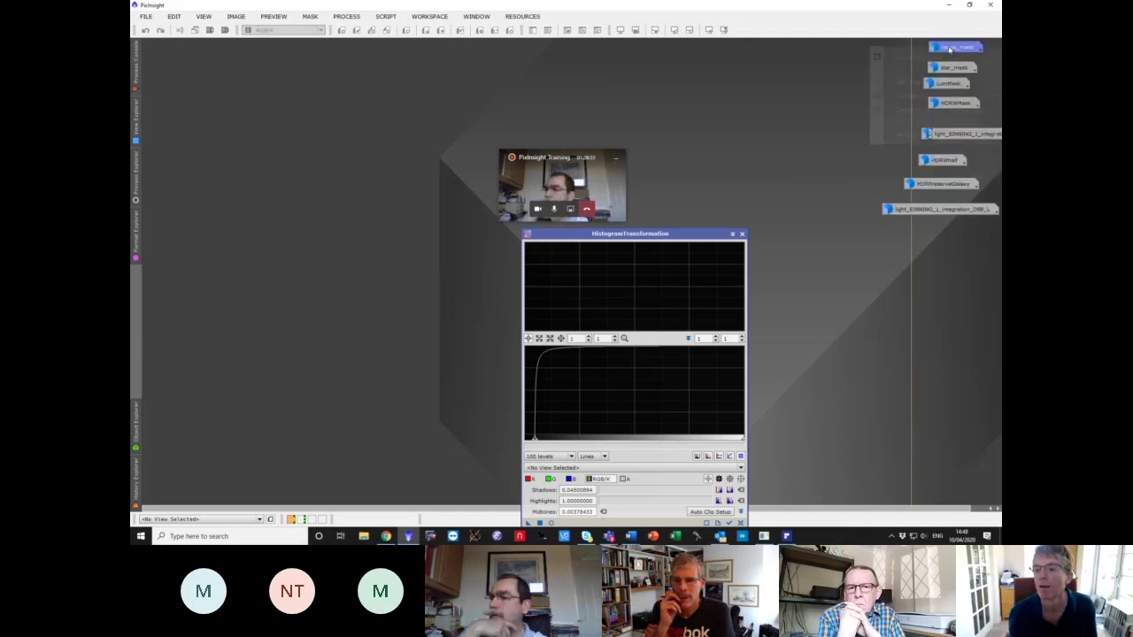
right_click(950, 50)
left_click(938, 109)
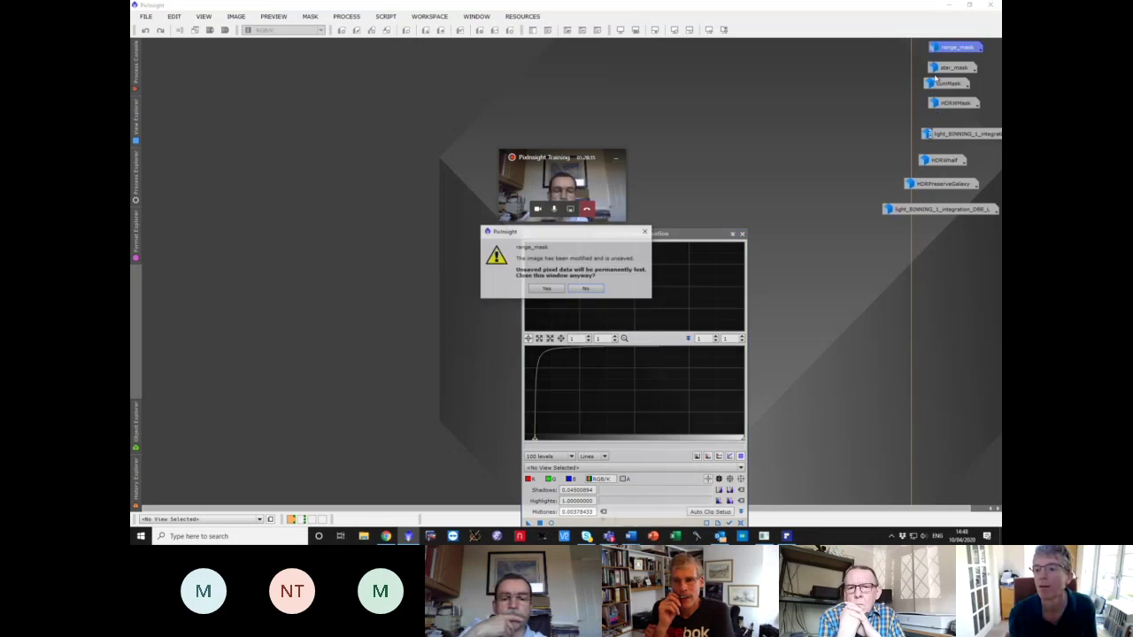
left_click(545, 290)
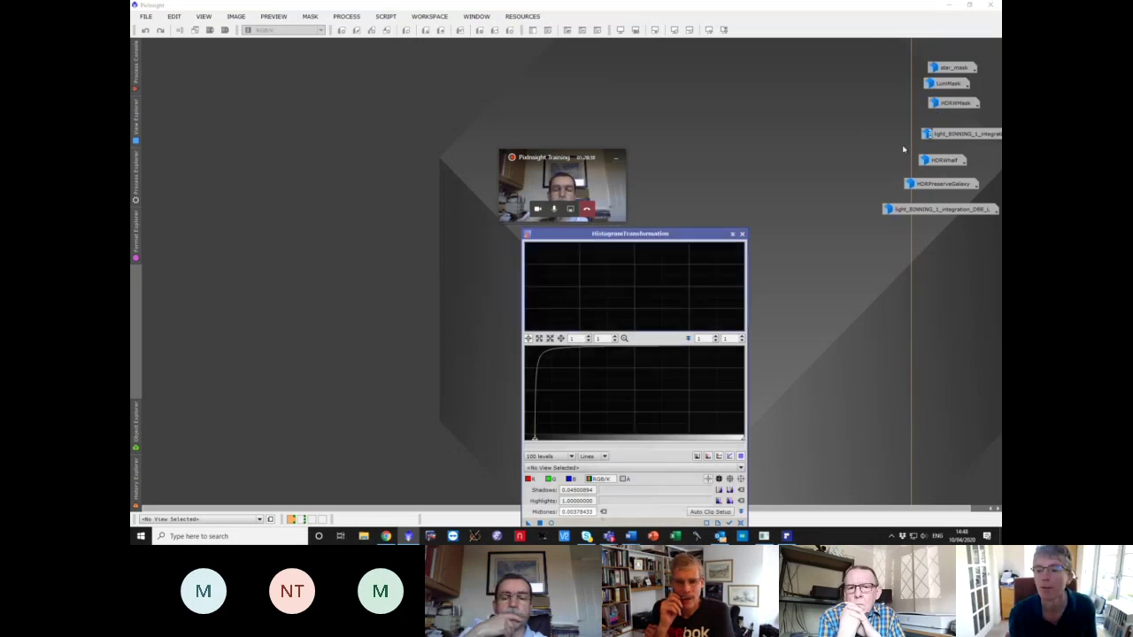
right_click(951, 69)
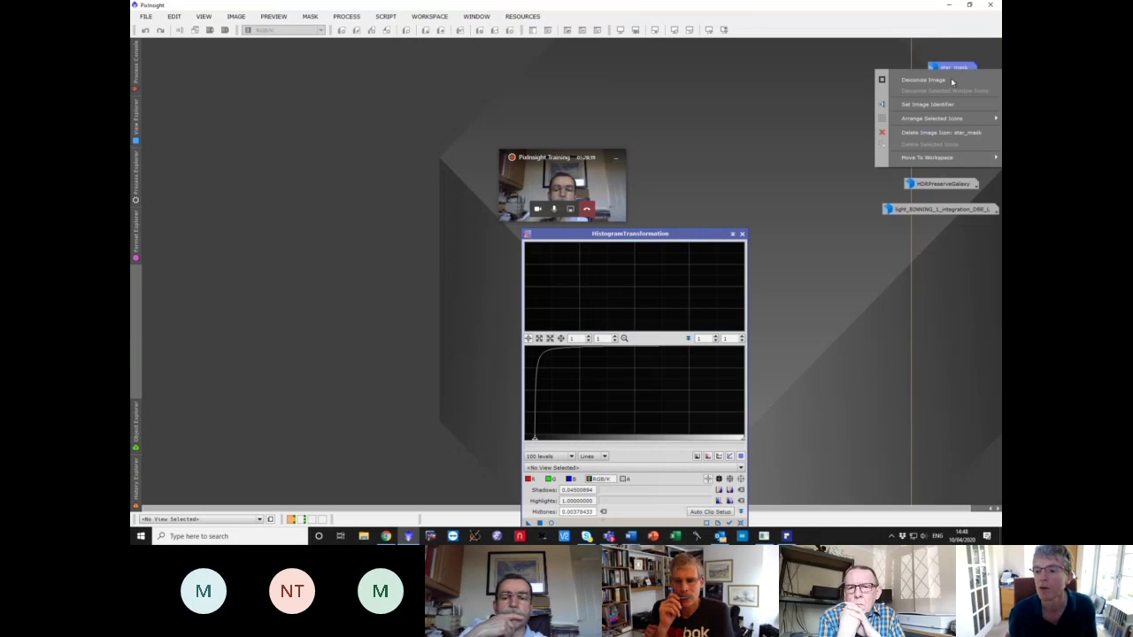
left_click(941, 132)
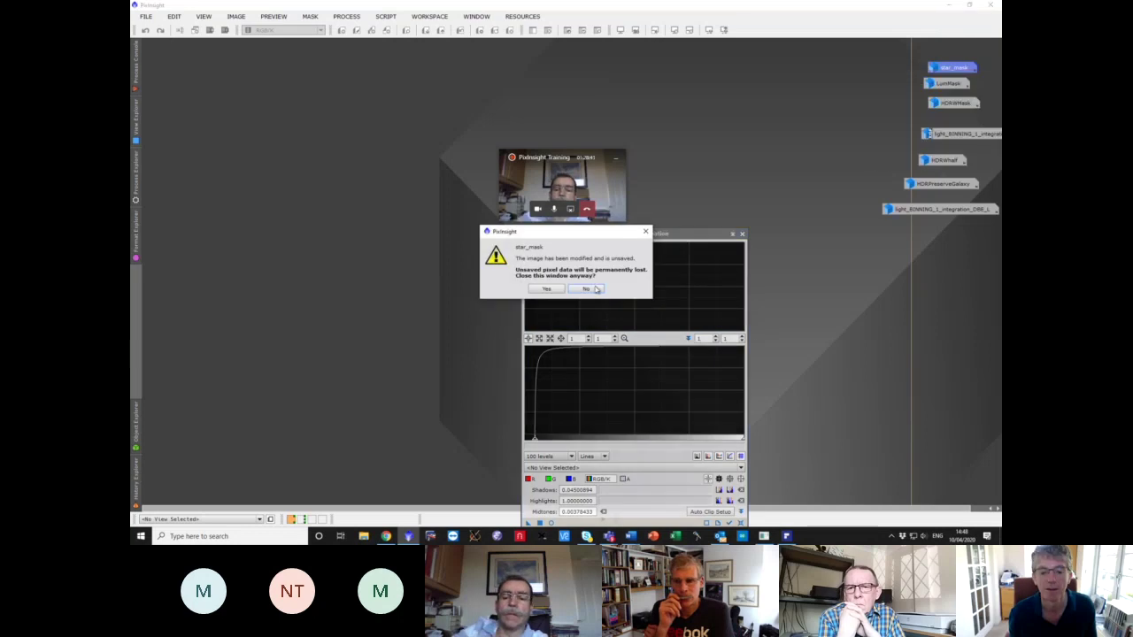
left_click(545, 289)
right_click(945, 84)
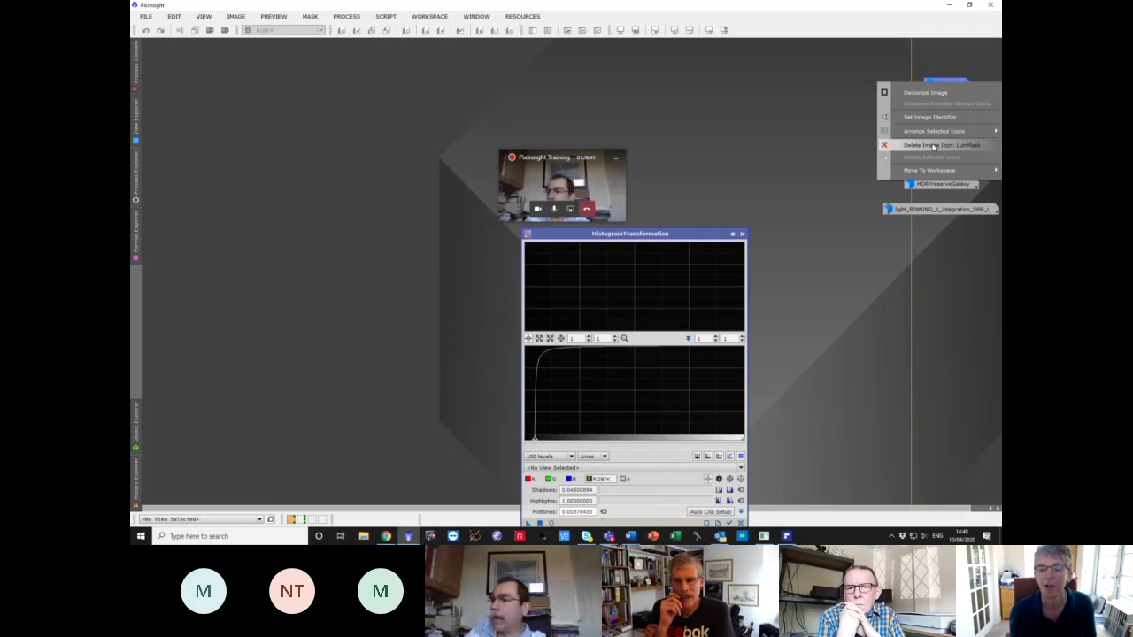
left_click(933, 145)
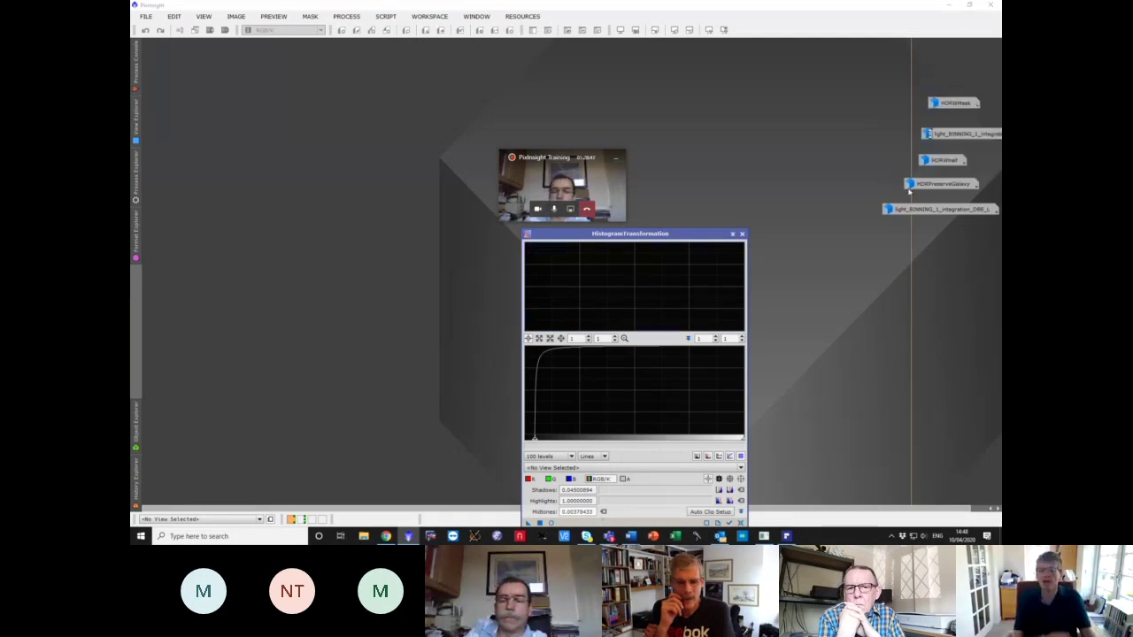
- Delete the HDRWMask, light_BINNING_1_integration and HDRWhalf image icons from Workspace01
right_click(954, 106)
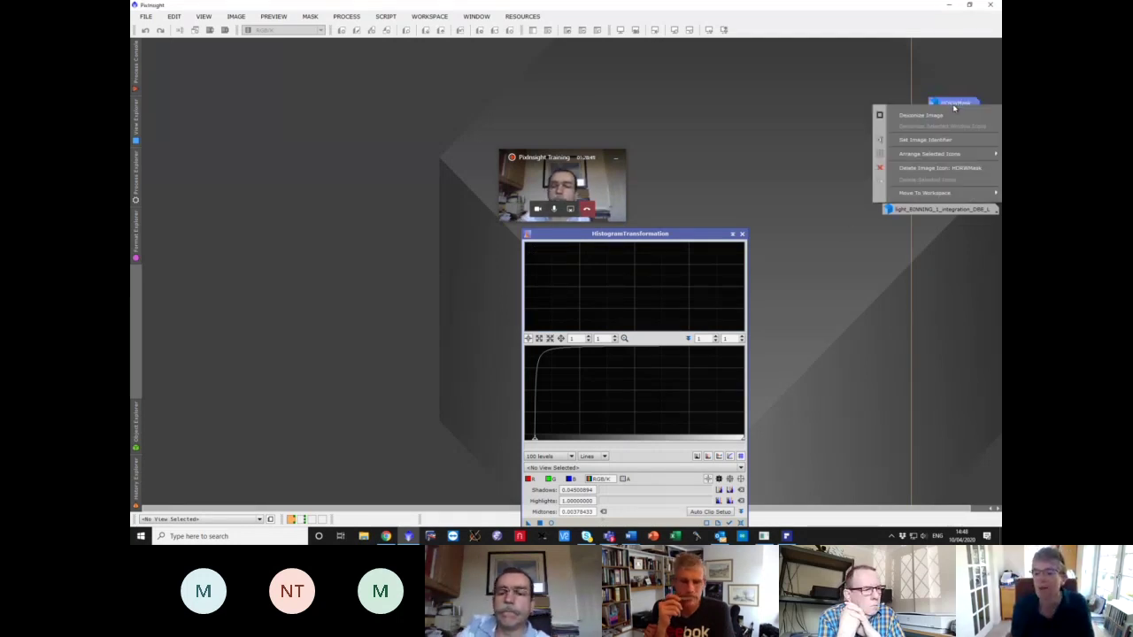
left_click(933, 169)
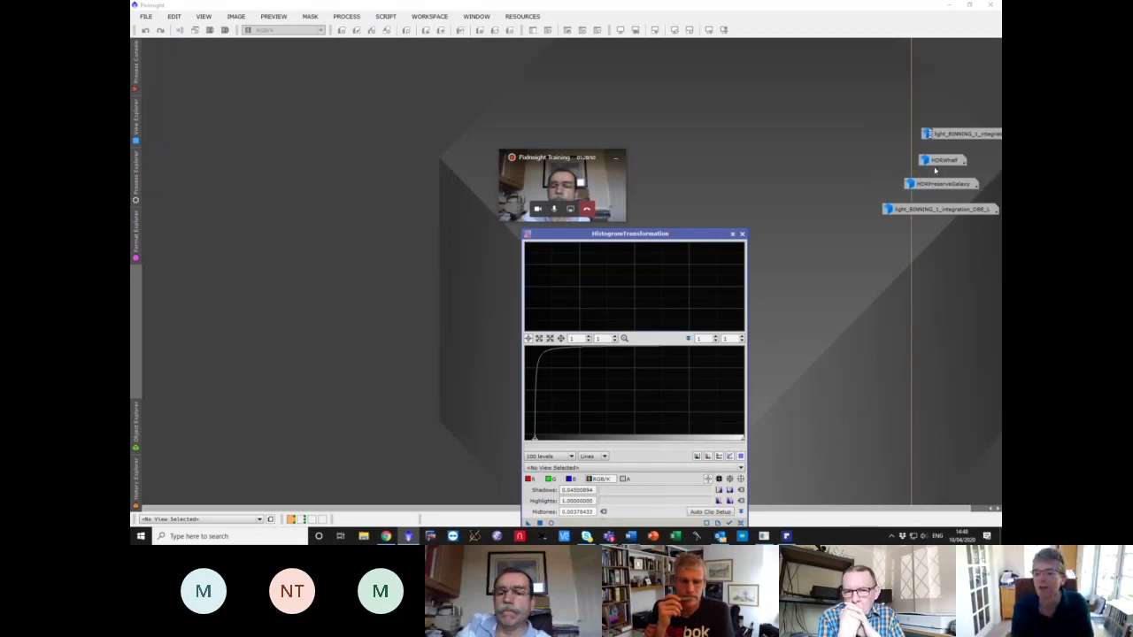
right_click(974, 132)
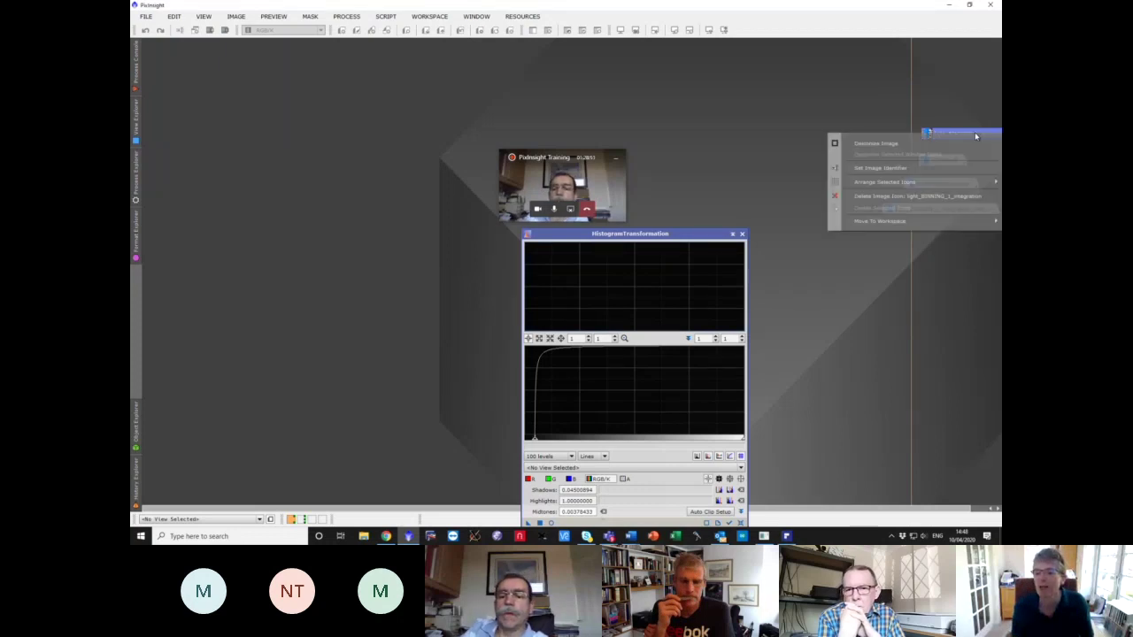
left_click(929, 196)
right_click(932, 162)
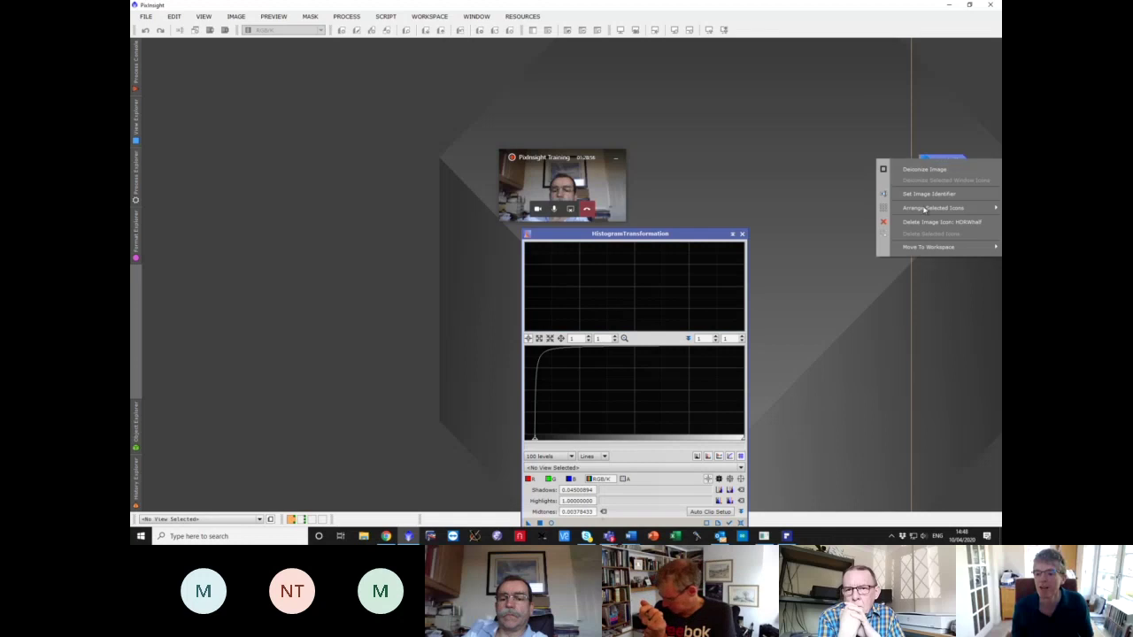
left_click(885, 220)
- Delete the HDRPreserveGalaxy and light_BINNING_1_integration_DBE_L image icons, and close the HistogramTransformation window
right_click(939, 183)
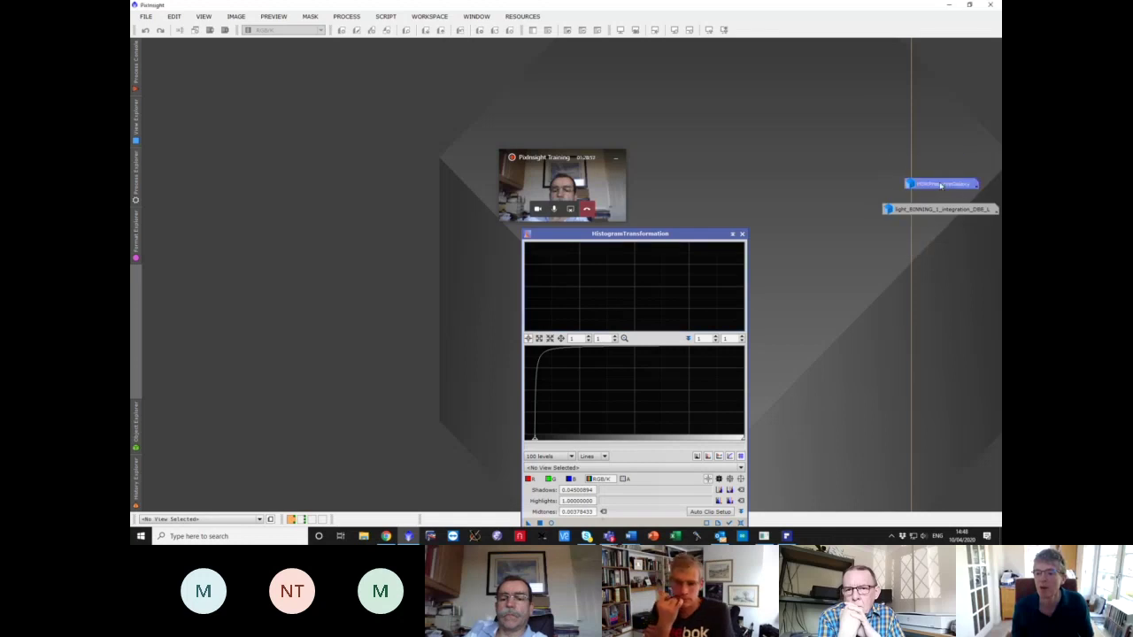
left_click(940, 245)
right_click(935, 210)
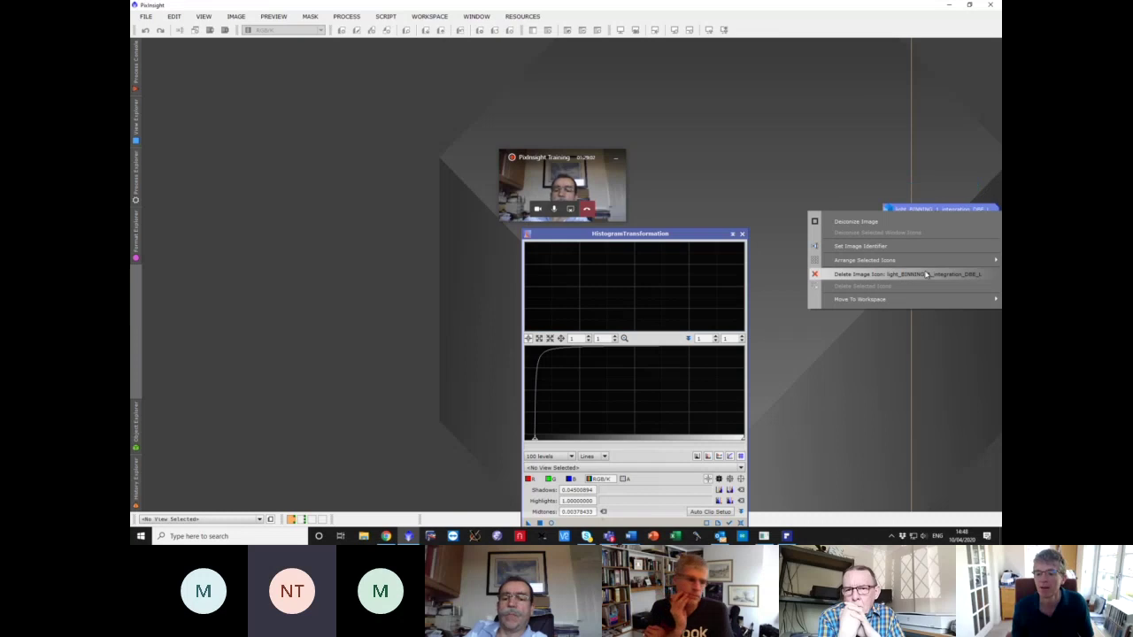
left_click(925, 275)
left_click(546, 295)
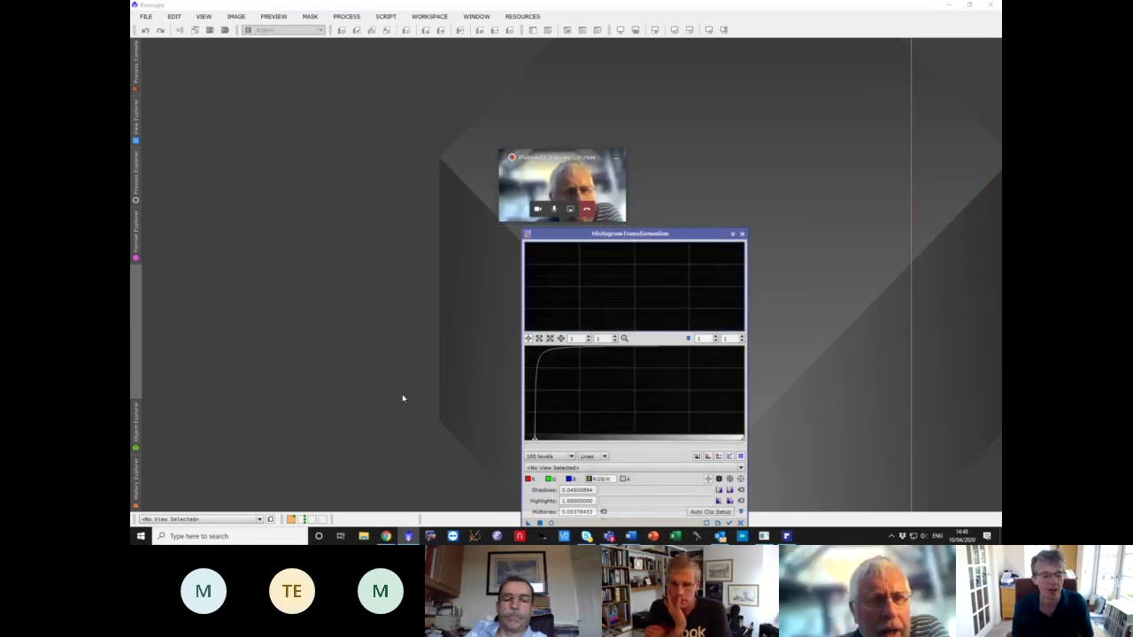
left_click_drag(606, 238, 340, 196)
left_click(476, 195)
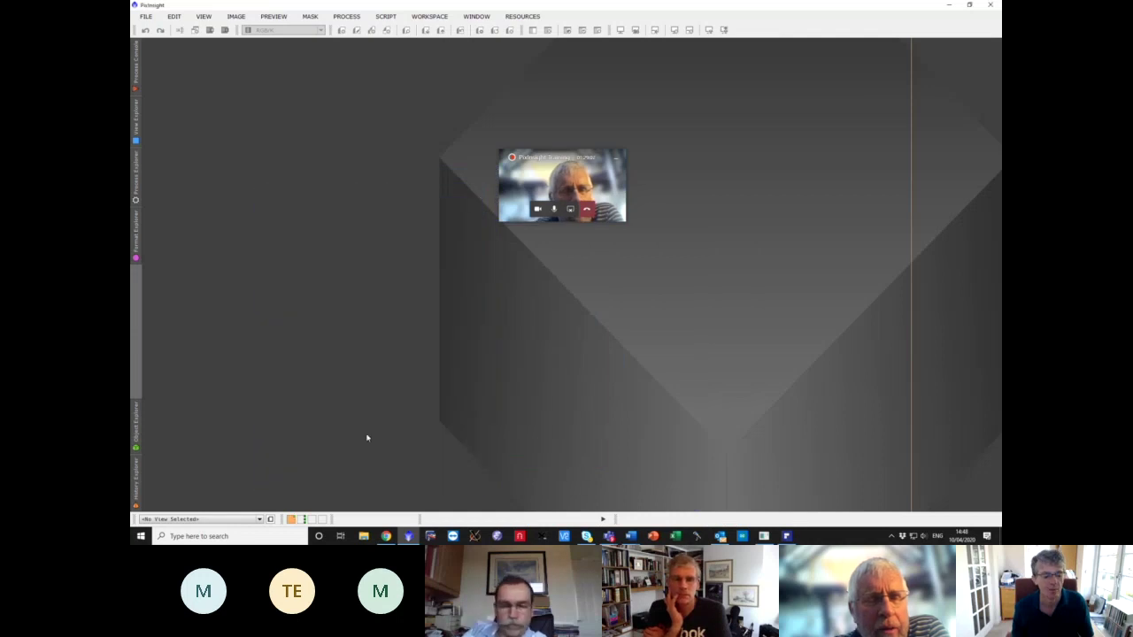
- Return to Workspace02 and send the star_mask1 image window to Workspace01
mouse_move(303, 520)
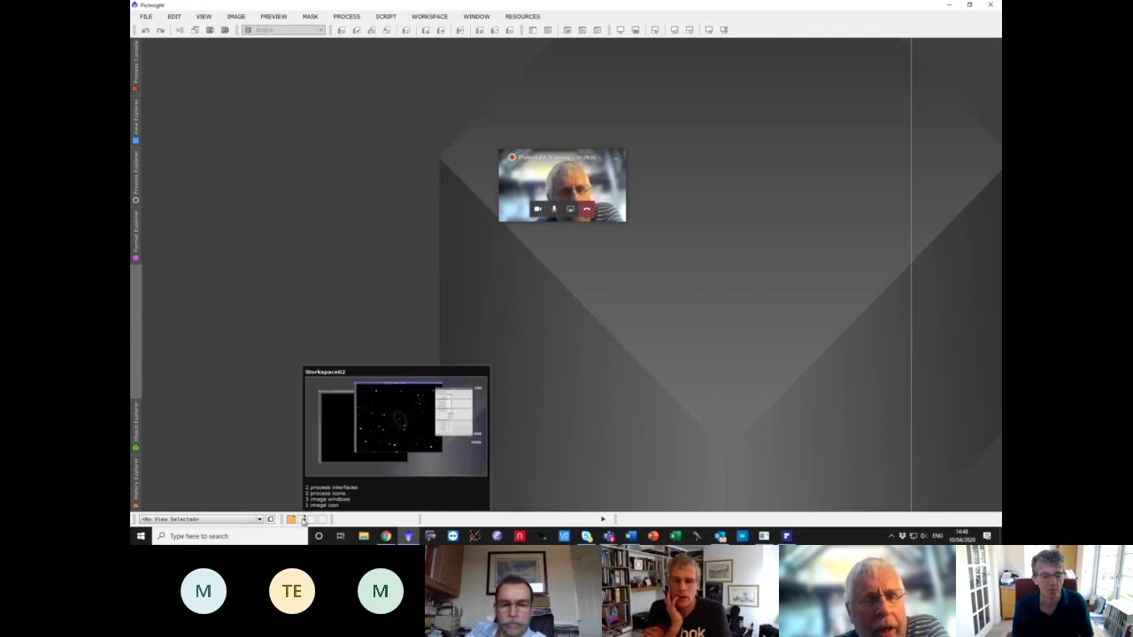
left_click(303, 519)
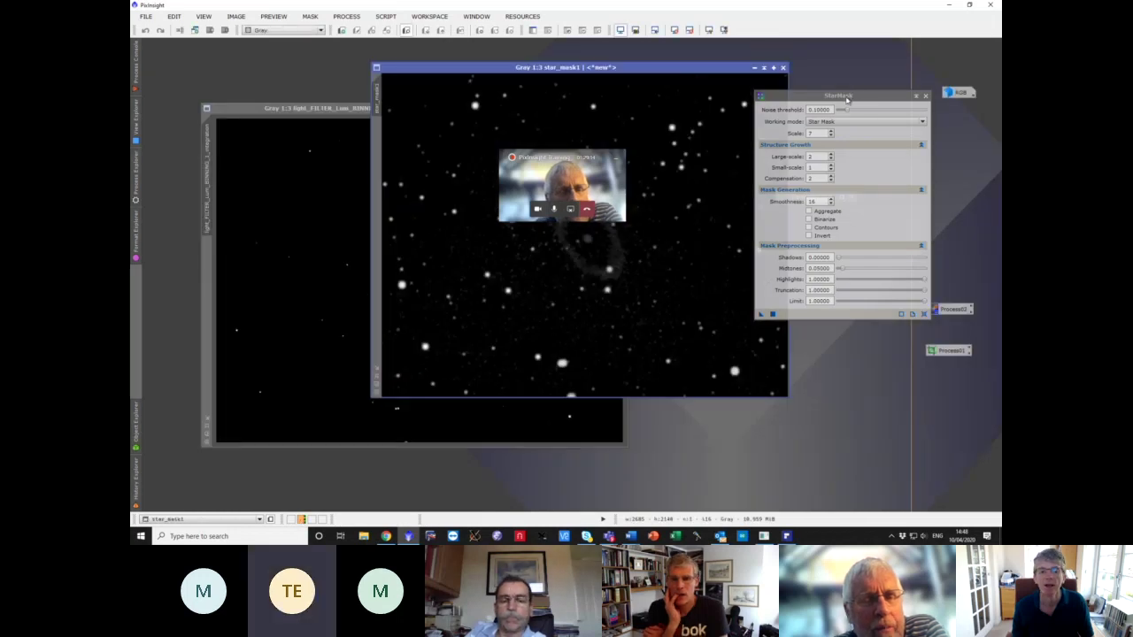
right_click(643, 67)
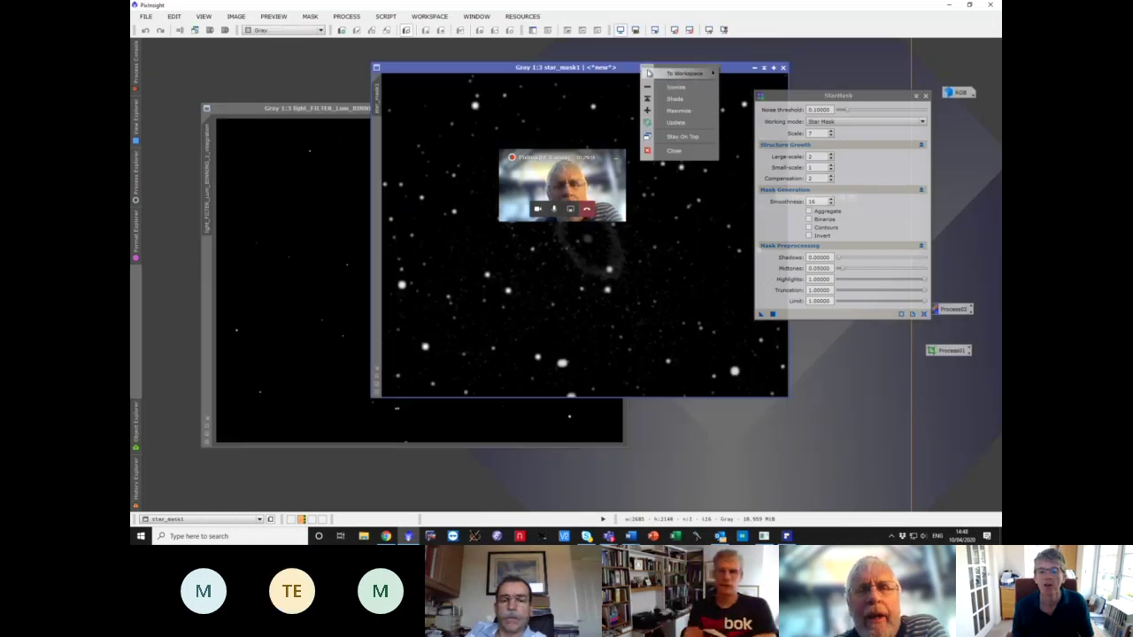
mouse_move(690, 73)
left_click(750, 73)
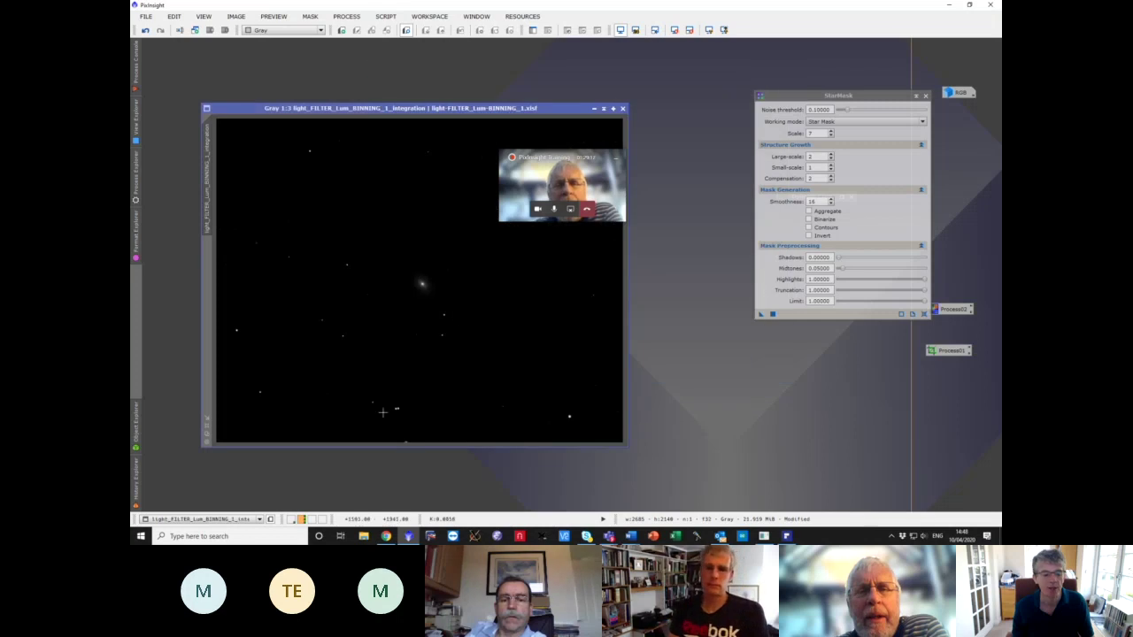
- Switch to Workspace01 and send the star_mask1 image window back to Workspace02
left_click(291, 520)
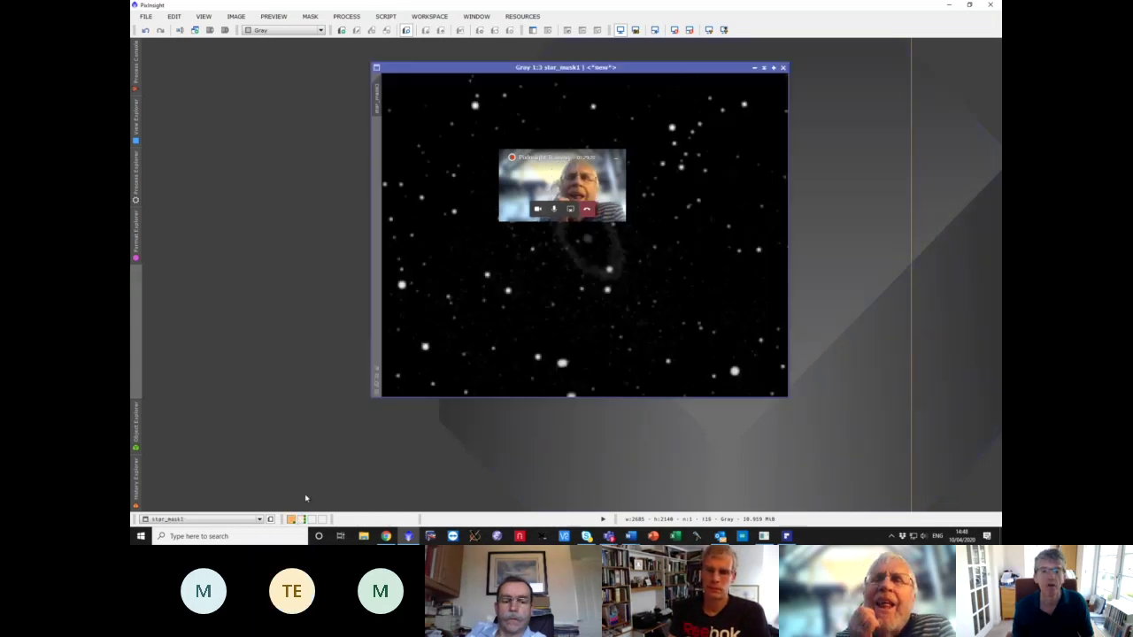
right_click(582, 68)
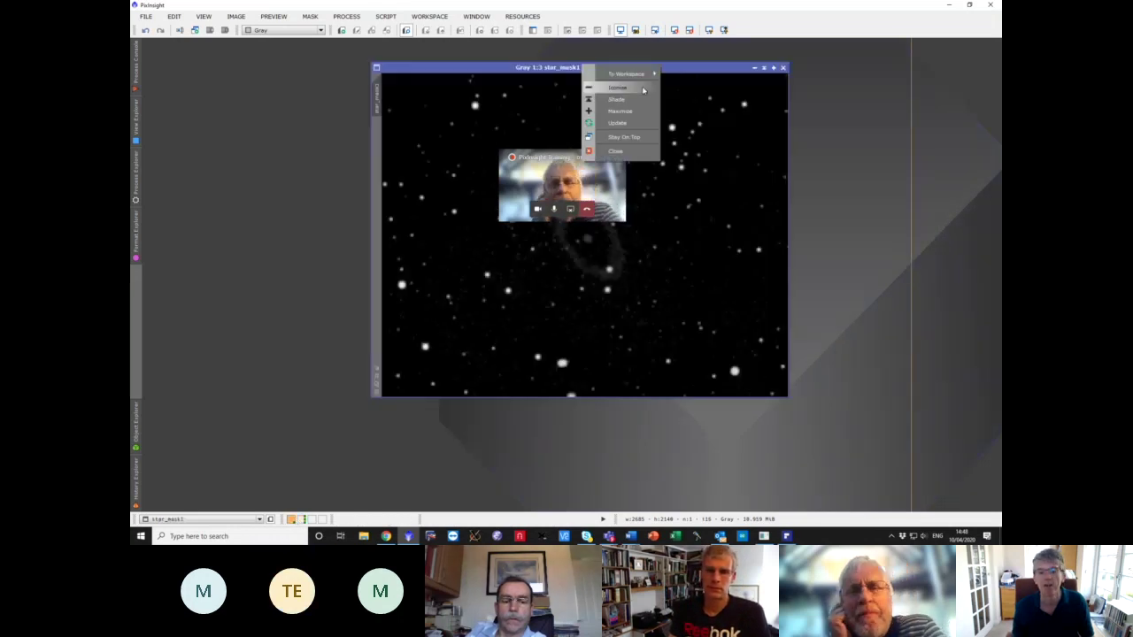
mouse_move(641, 75)
left_click(703, 89)
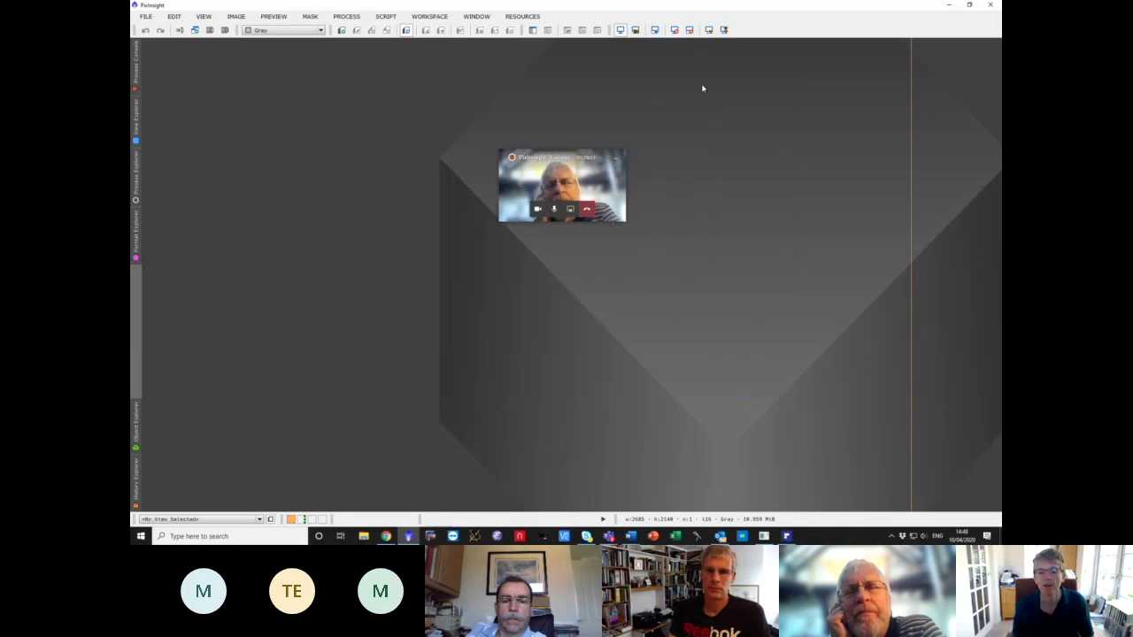
- Switch to Workspace02 and try to rename the star_mask1 image
left_click(303, 520)
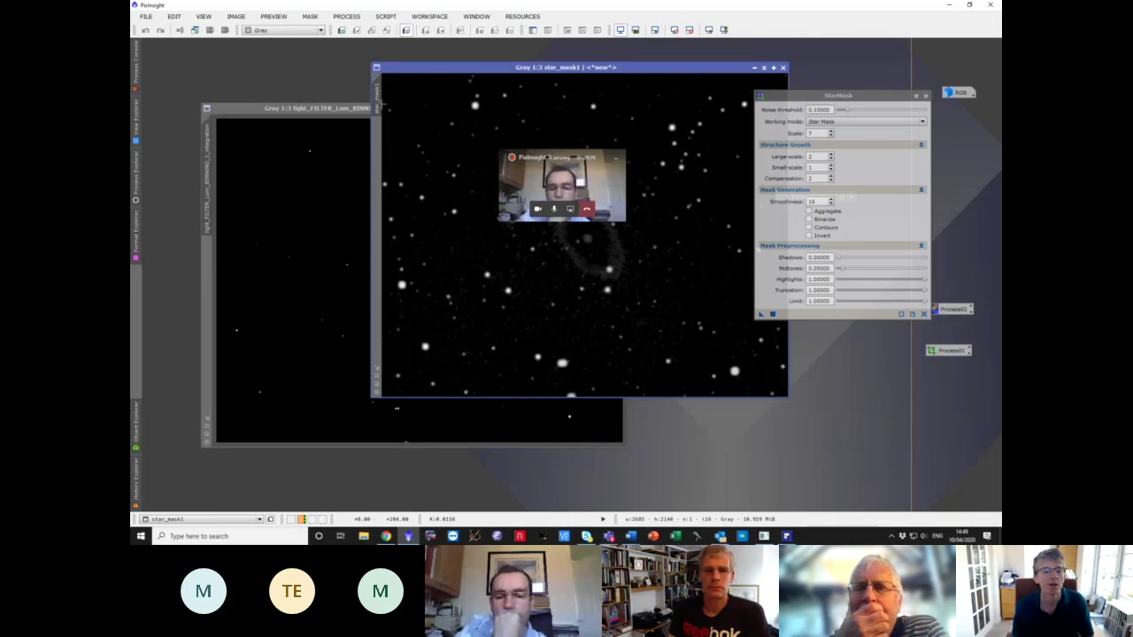
double_click(379, 105)
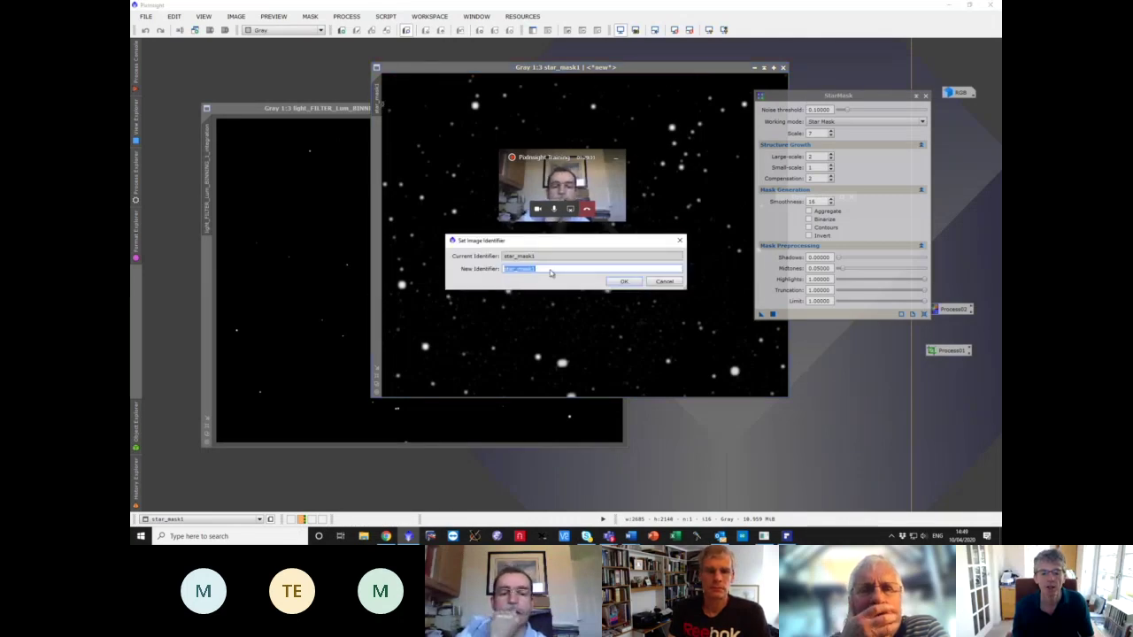
left_click(623, 281)
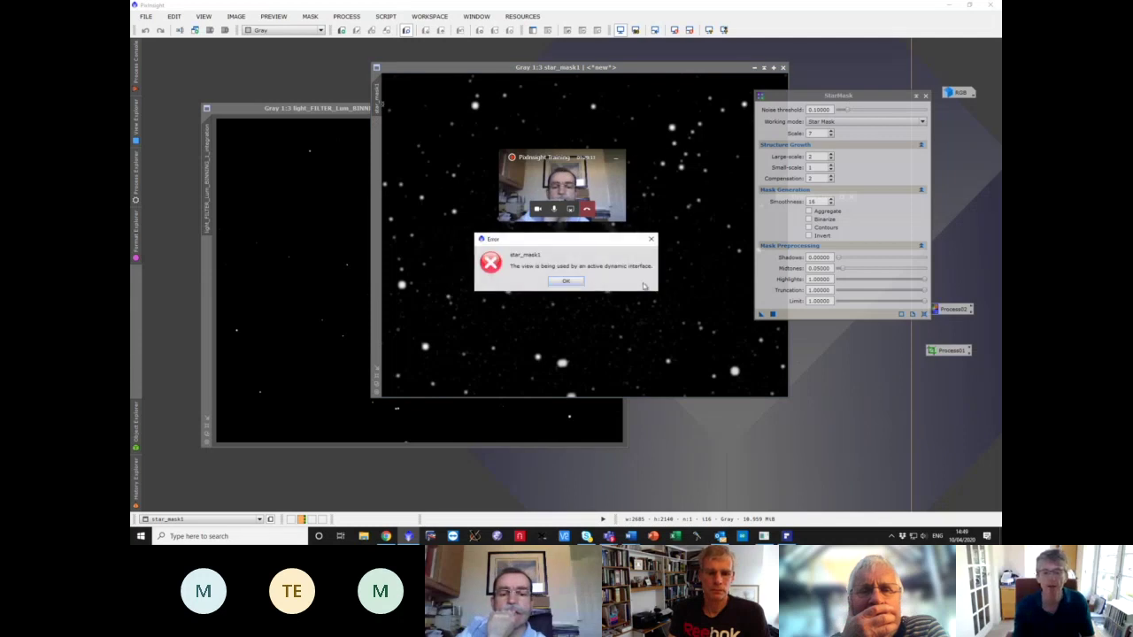
key("Return")
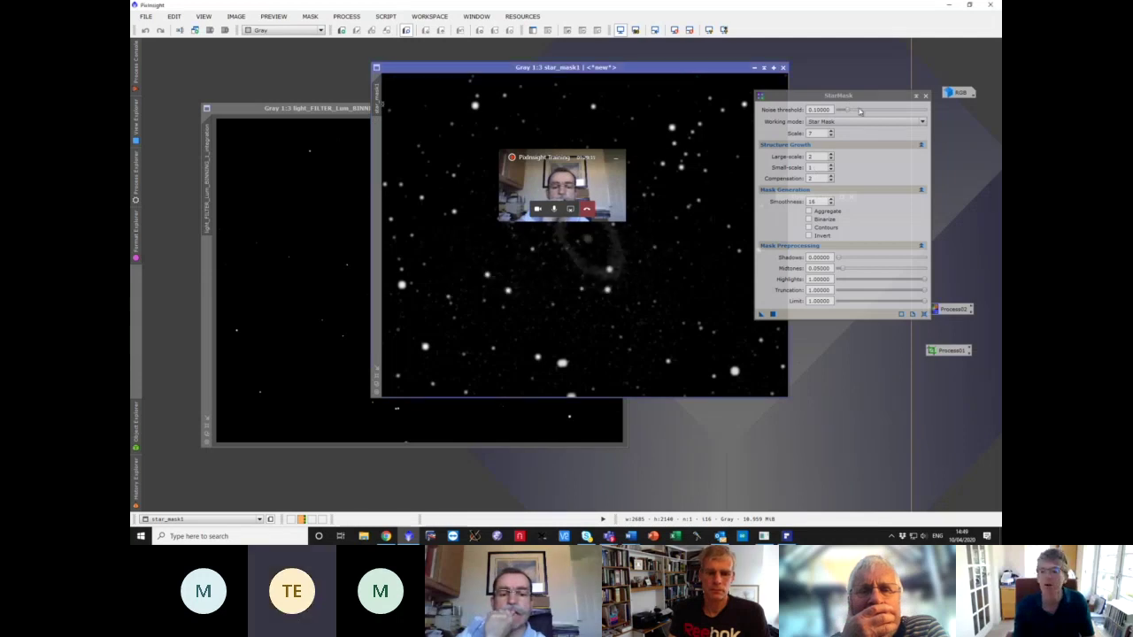
- Close the StarMask window and try to rename the star_mask1 image to star_mask
left_click(924, 95)
double_click(378, 103)
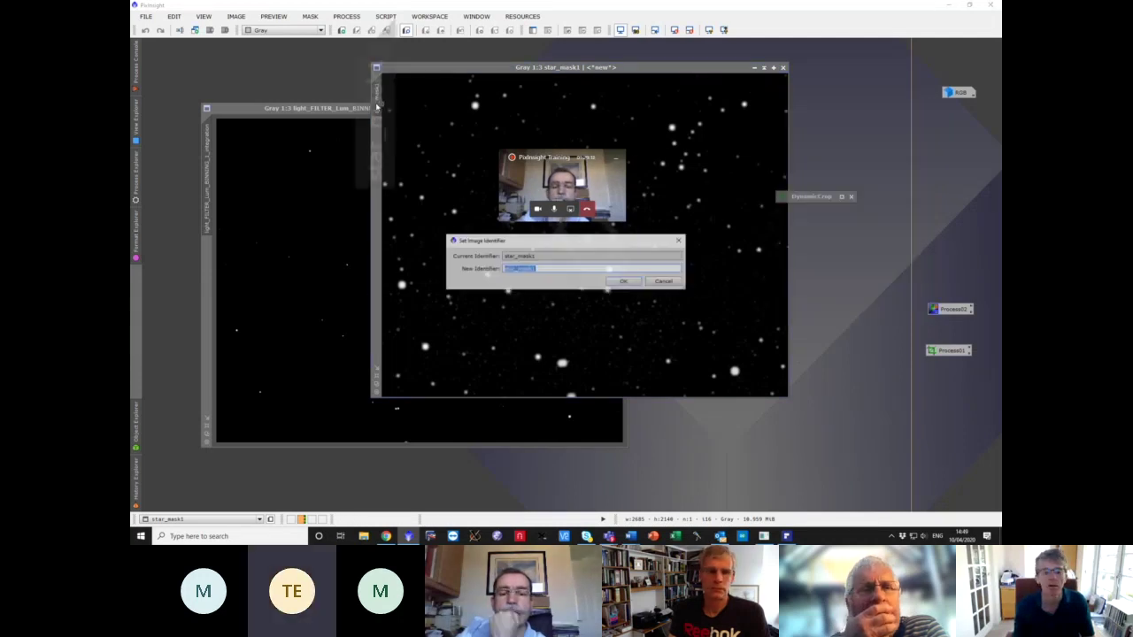
left_click(553, 272)
key("BackSpace")
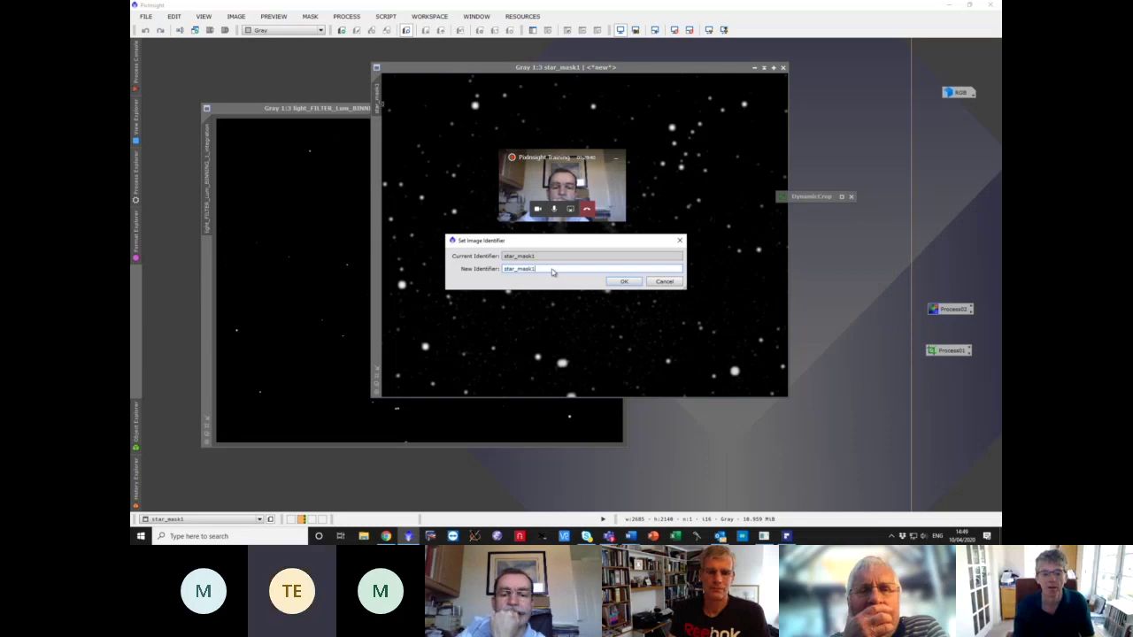
key("Return")
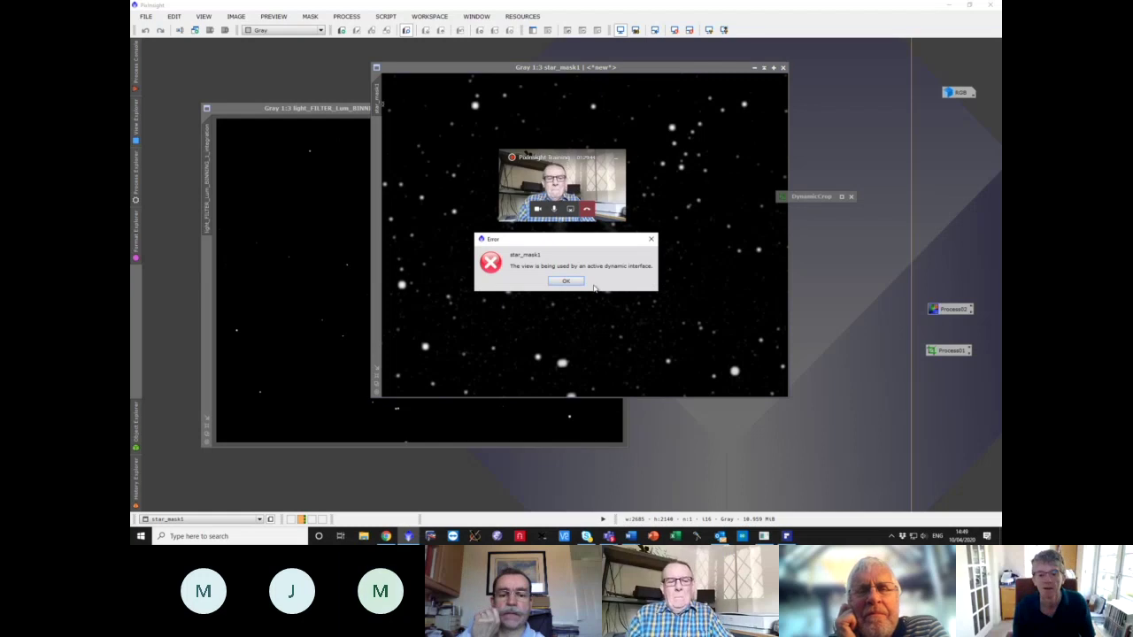
key("Return")
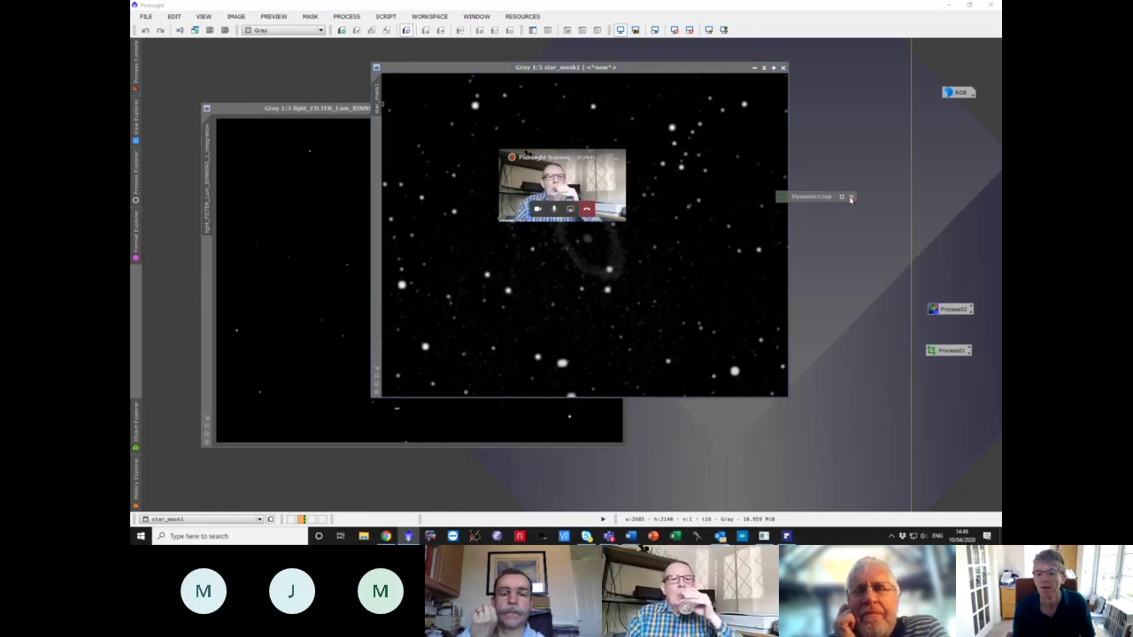
- Close DynamicCrop, cancelling its active session, and rename the star_mask1 image to star_mask
left_click(850, 197)
left_click(548, 281)
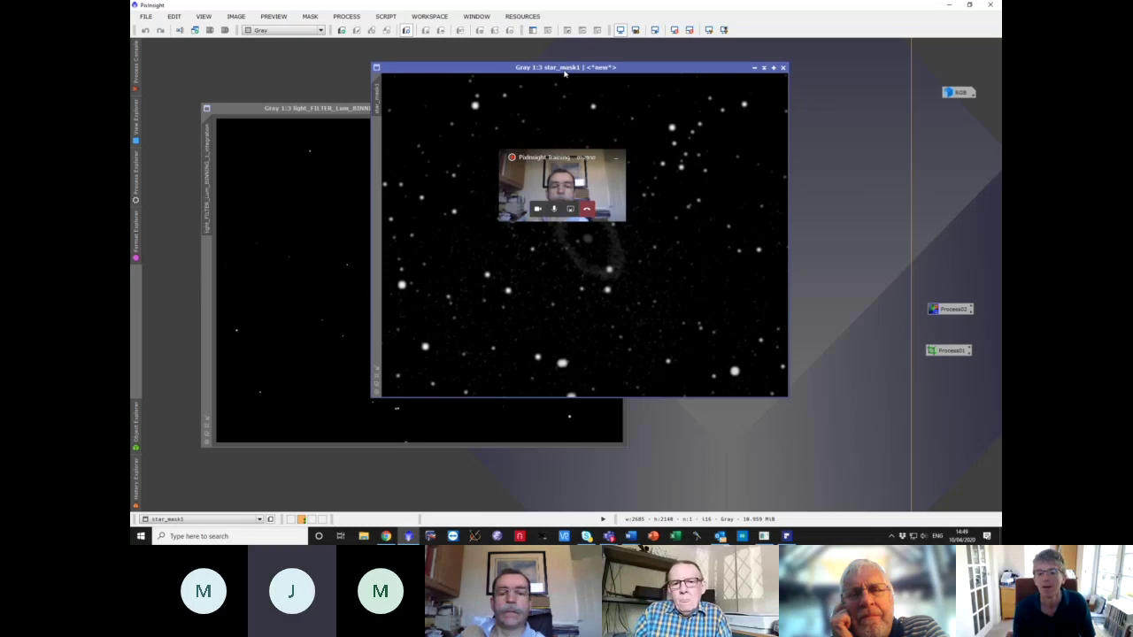
double_click(376, 98)
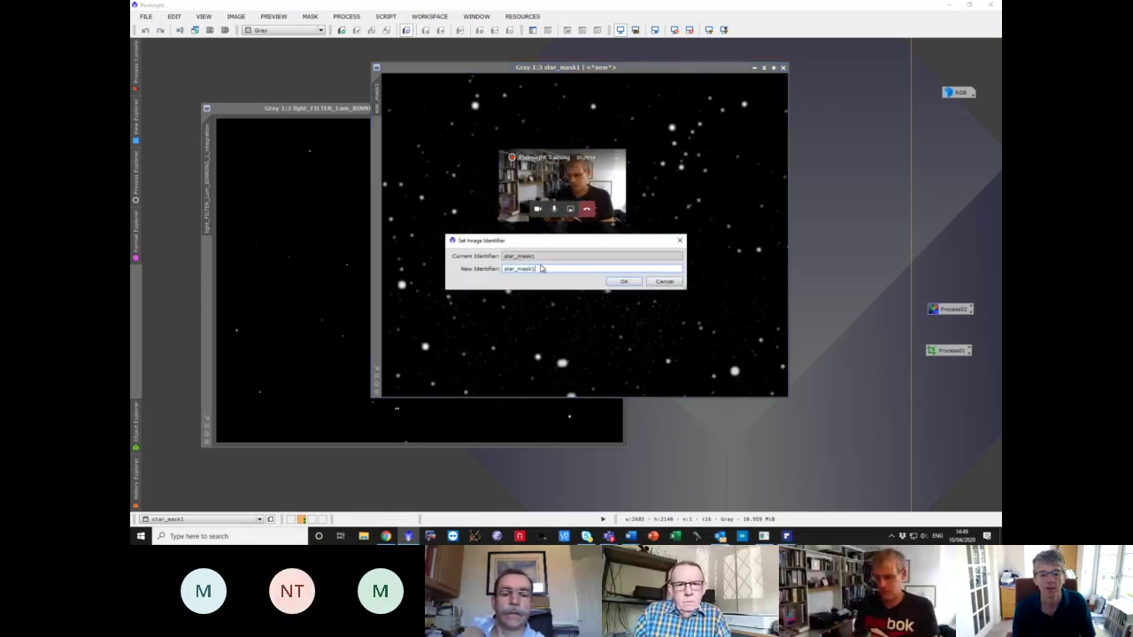
key("Return")
- Open HistogramTransformation beside the star_mask image, make it track the active view and turn on the real-time preview
left_click_drag(538, 71, 451, 84)
left_click_drag(555, 175, 929, 205)
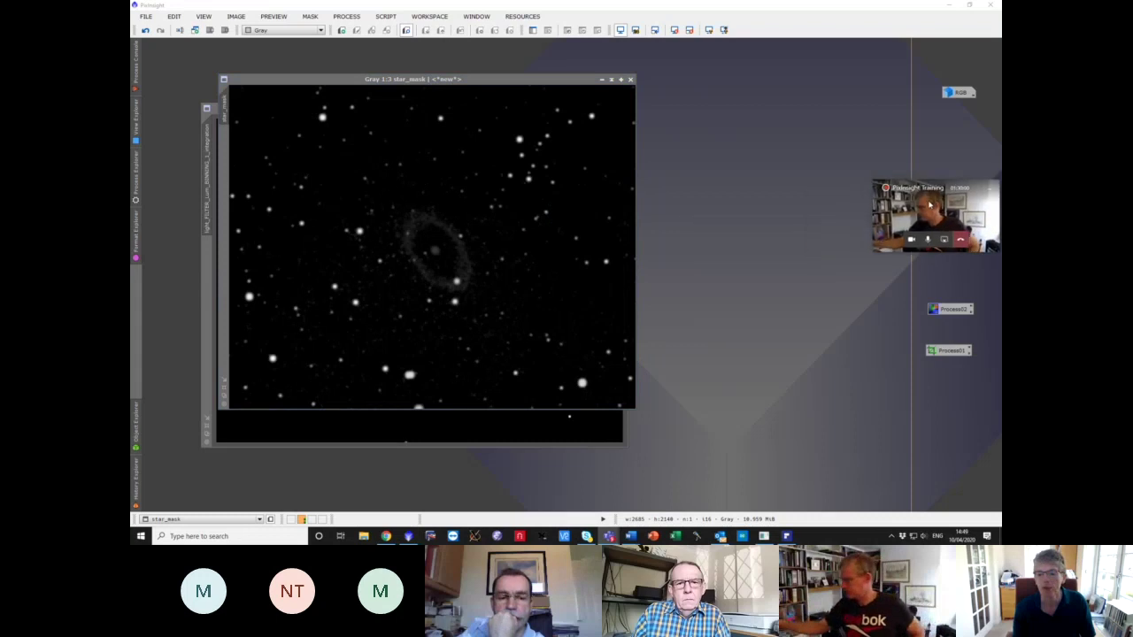
scroll(437, 238, "up", 2)
scroll(441, 223, "down", 3)
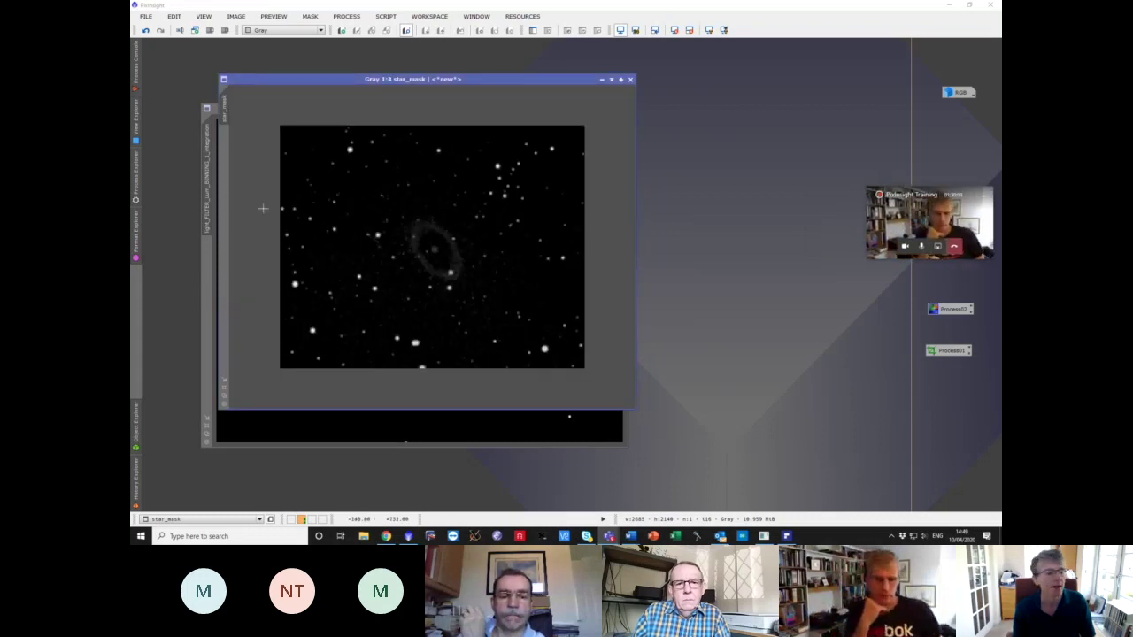
left_click(137, 193)
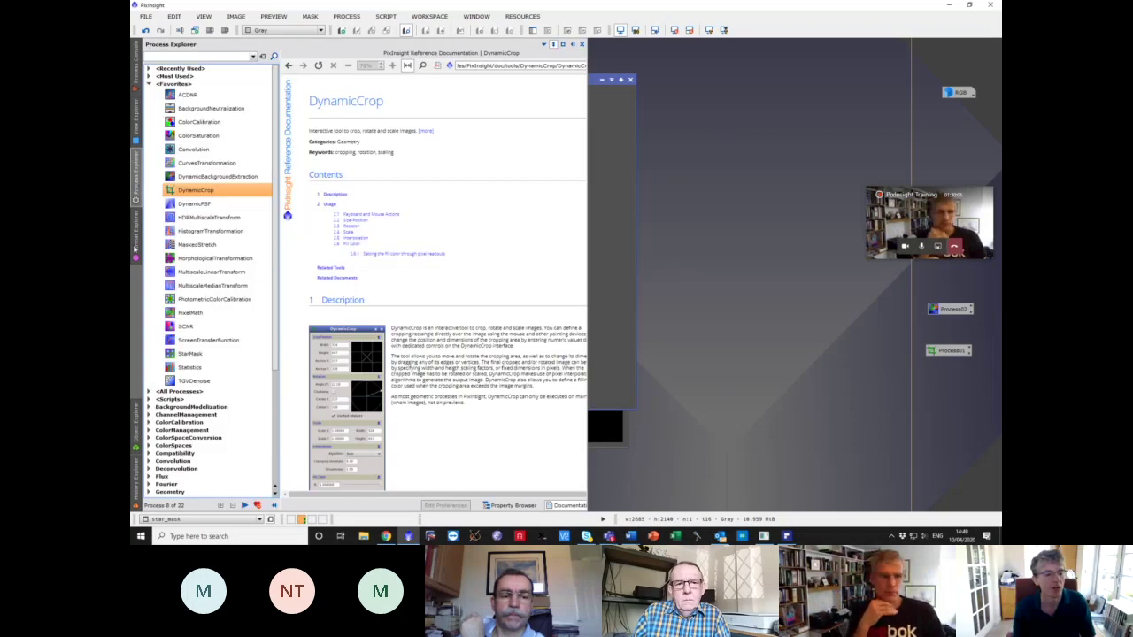
double_click(211, 231)
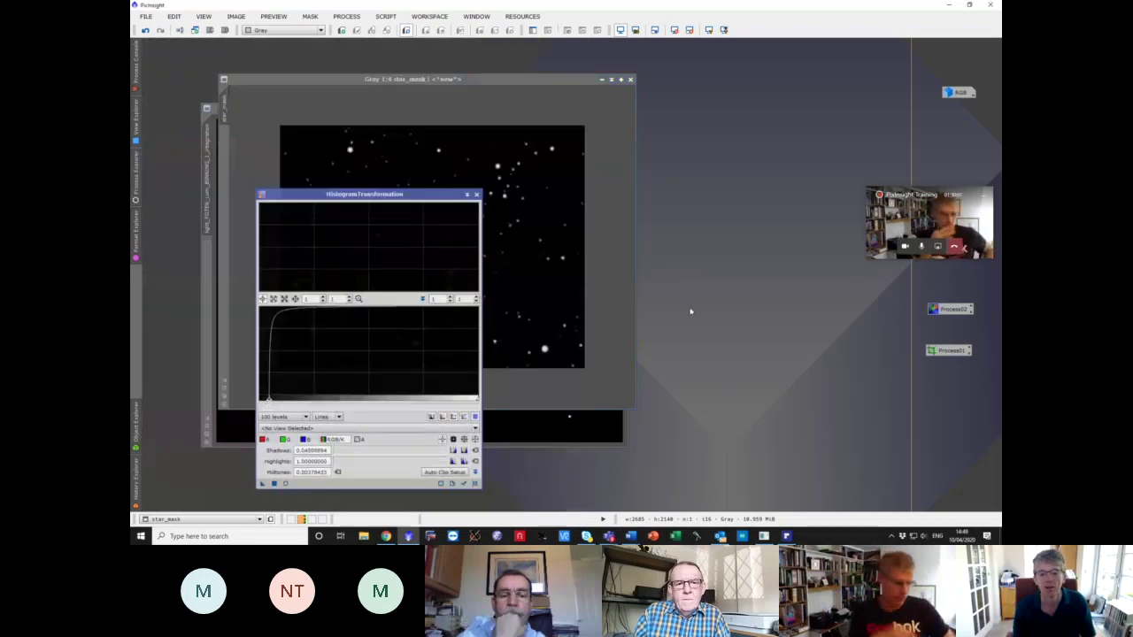
left_click_drag(356, 194, 727, 131)
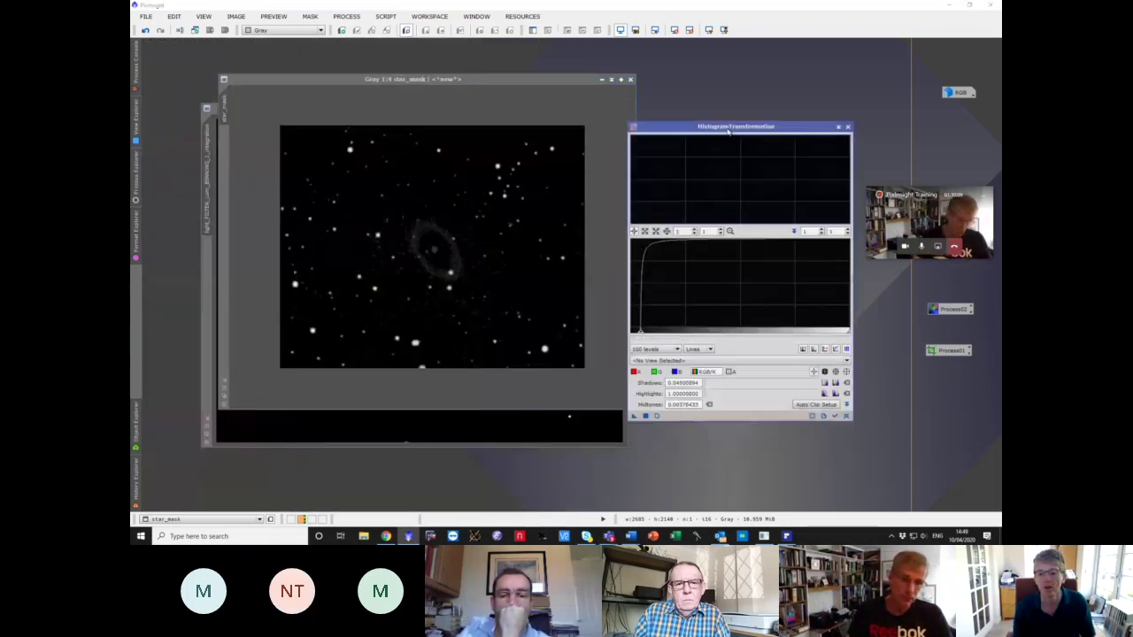
left_click(835, 417)
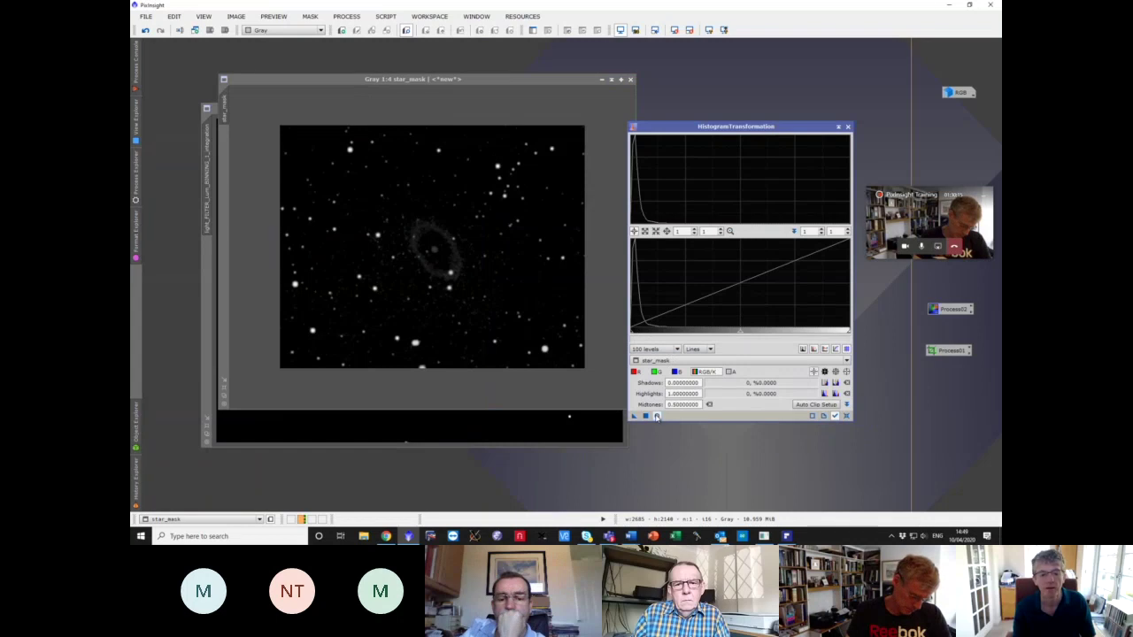
left_click(656, 417)
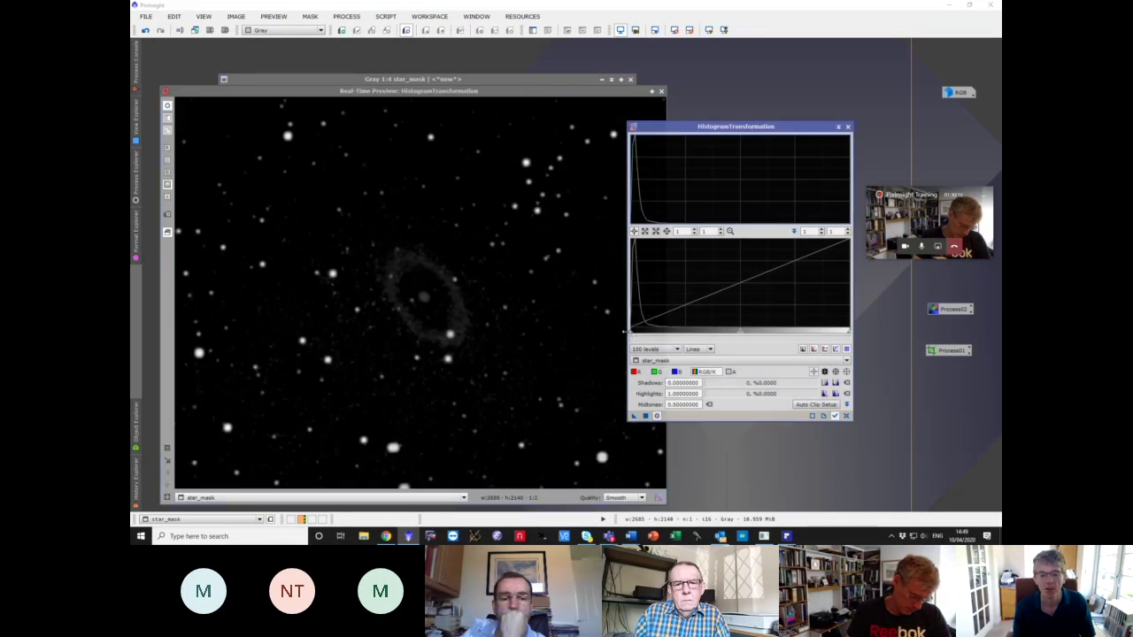
- Raise the histogram shadows to about 0.10, apply this to star_mask, and close the HistogramTransformation and preview windows
left_click_drag(630, 334, 652, 331)
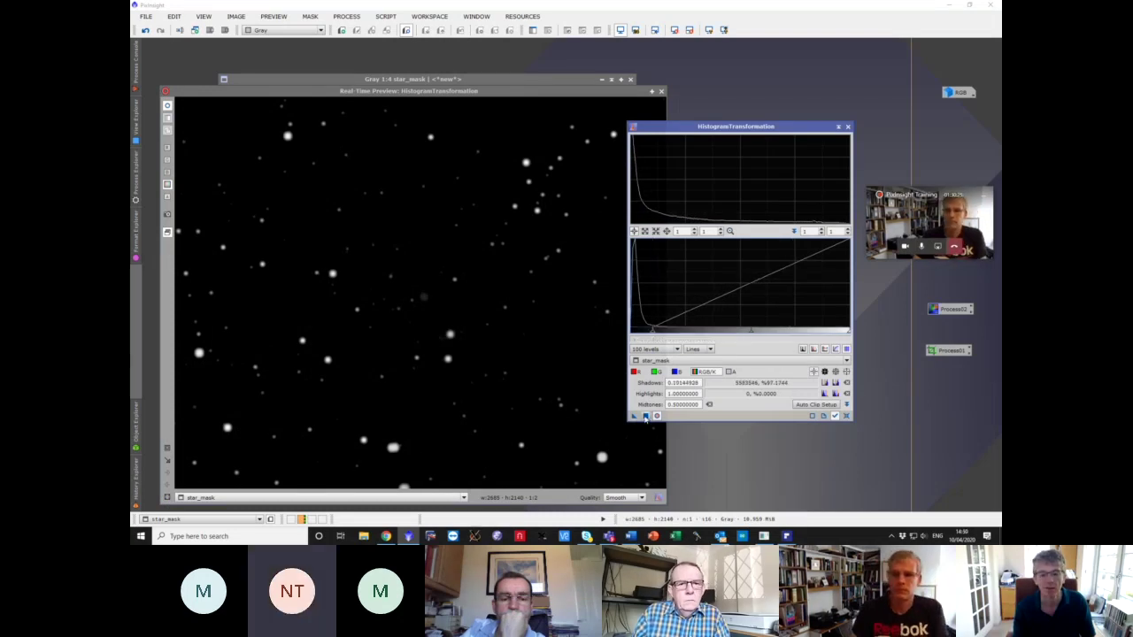
left_click(645, 416)
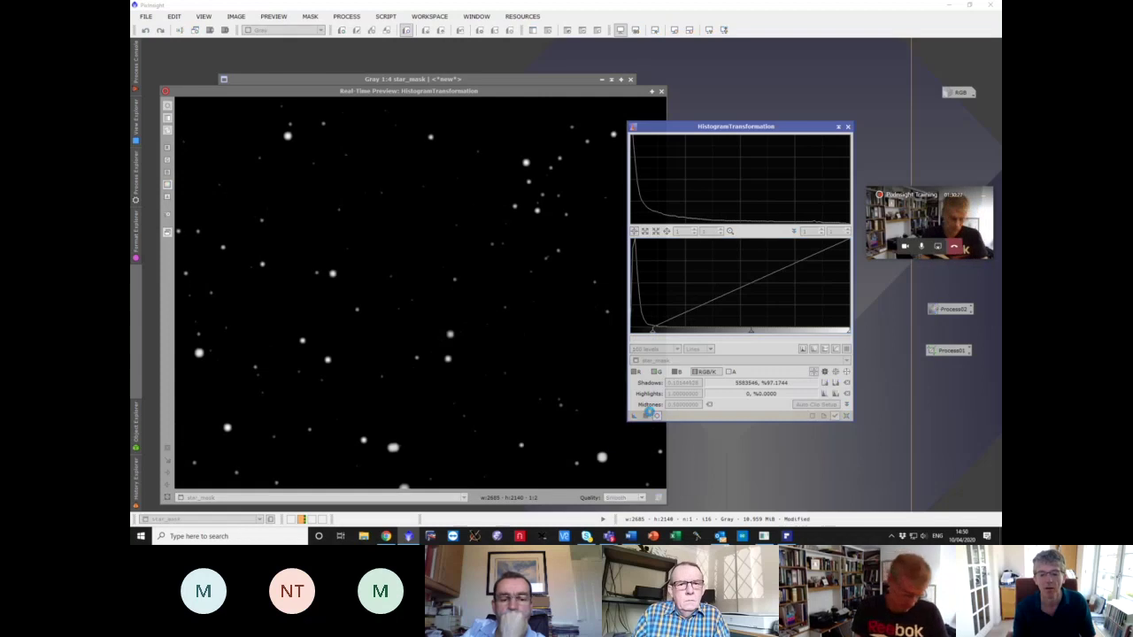
left_click(847, 126)
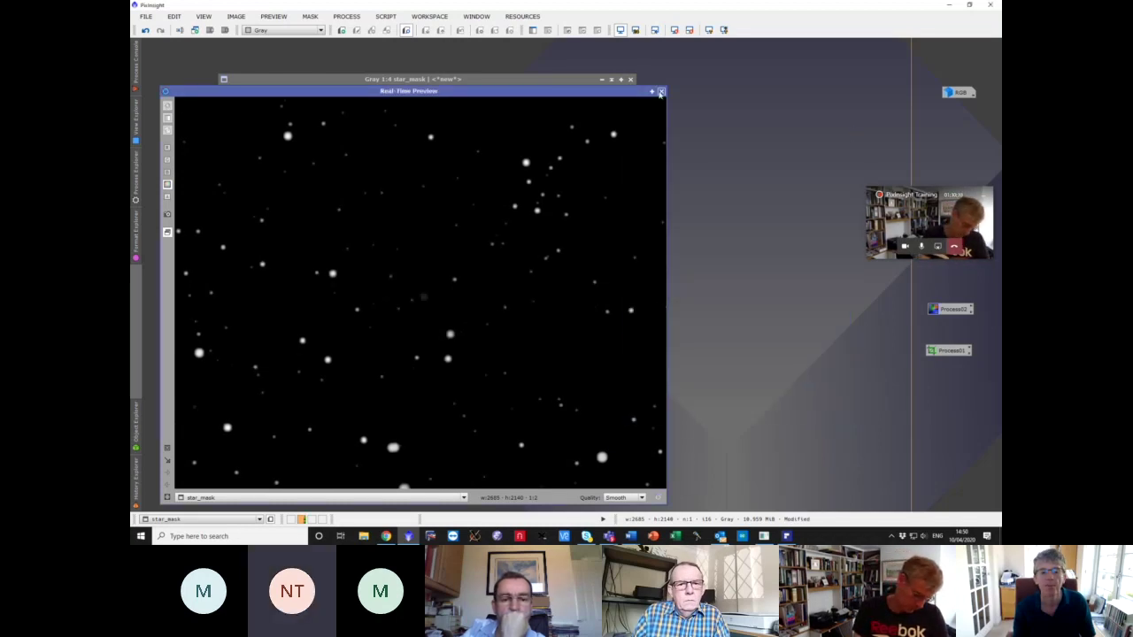
left_click_drag(552, 79, 524, 146)
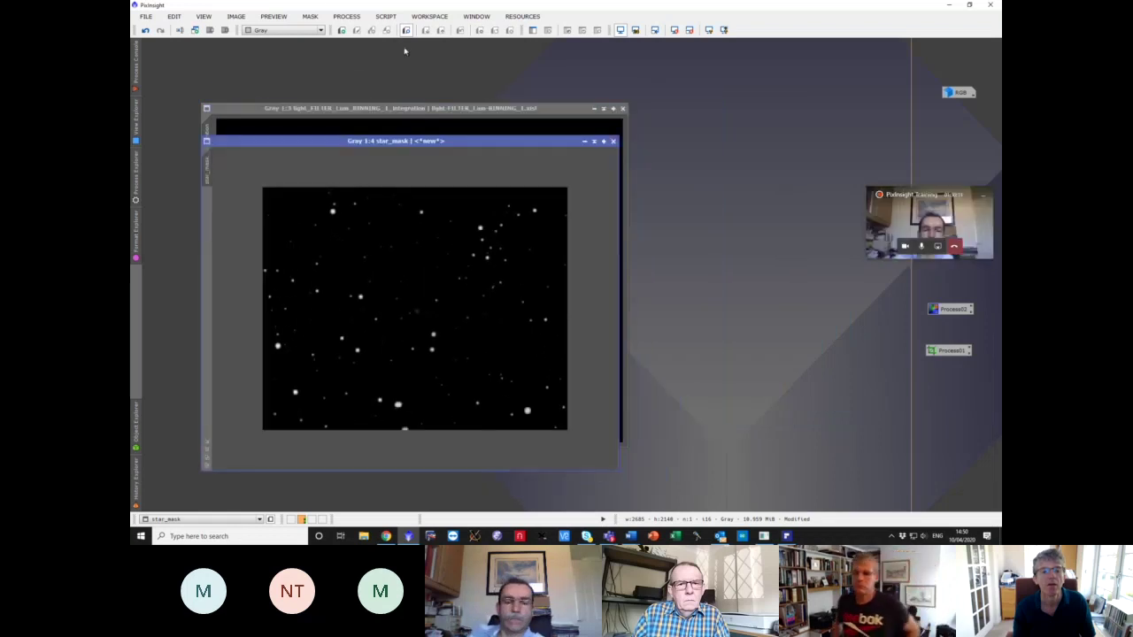
- Open the StarMask process from the MaskGeneration category
left_click(351, 16)
mouse_move(372, 301)
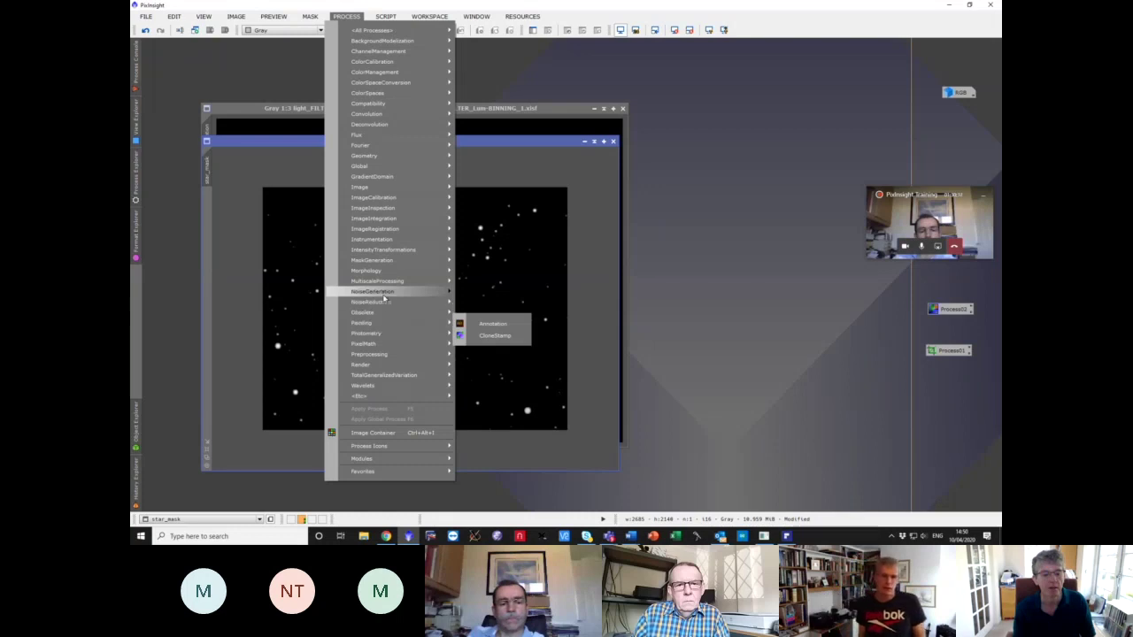
mouse_move(389, 262)
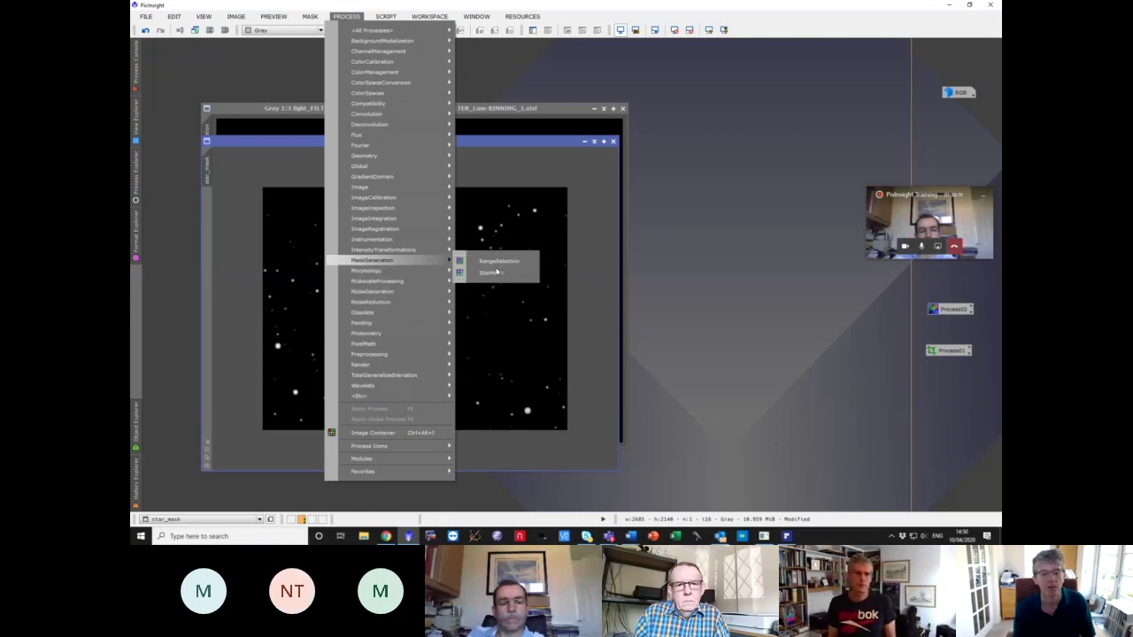
left_click(491, 271)
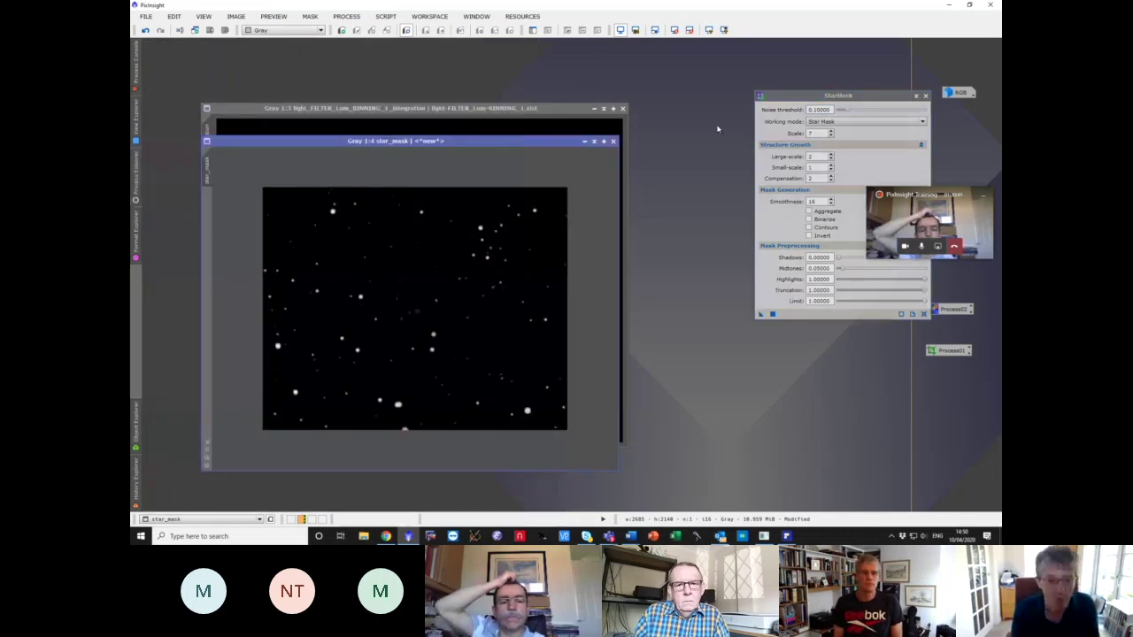
- Capture the screen as a new image, open DynamicCrop beside it, and discard the captured image
key("ctrl+shift+v")
left_click_drag(740, 95, 496, 115)
left_click(134, 177)
double_click(195, 190)
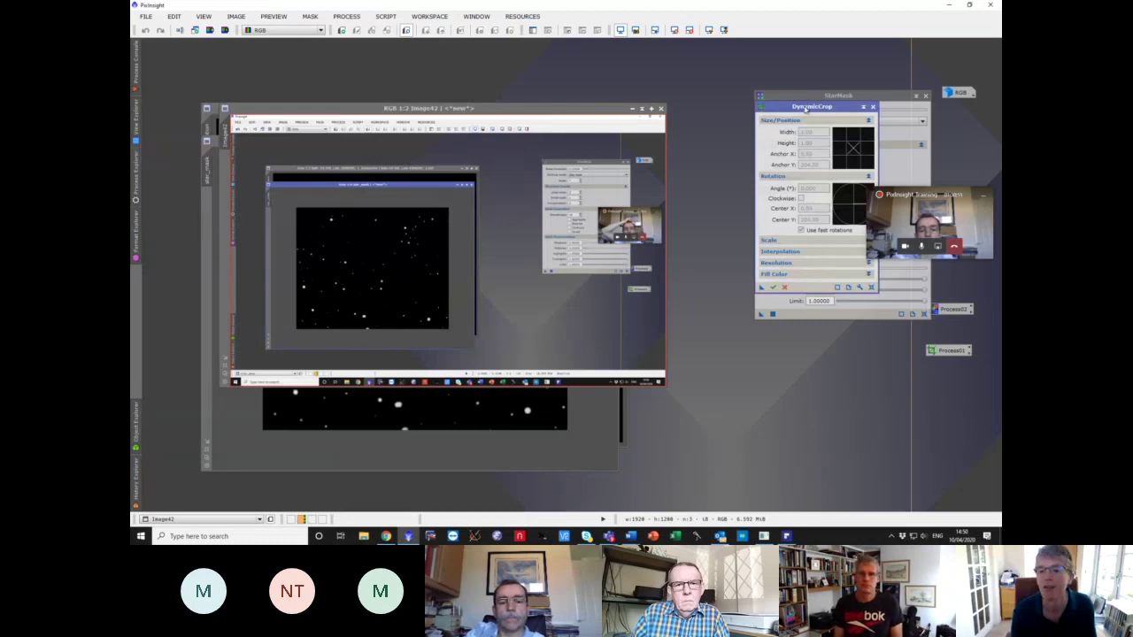
left_click_drag(805, 108, 734, 106)
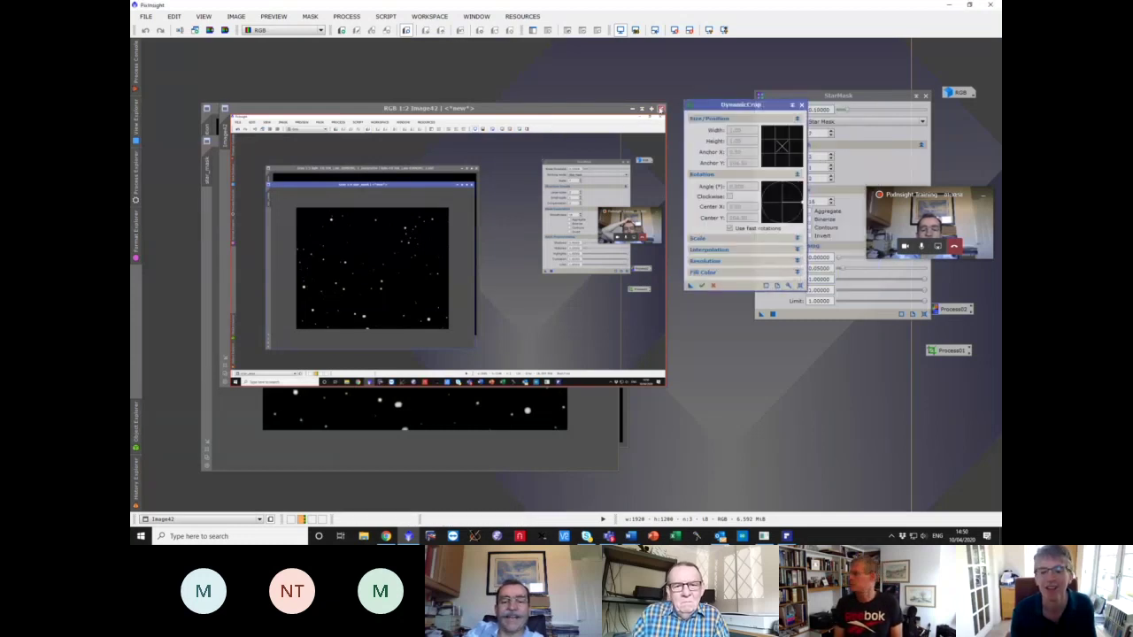
left_click(660, 109)
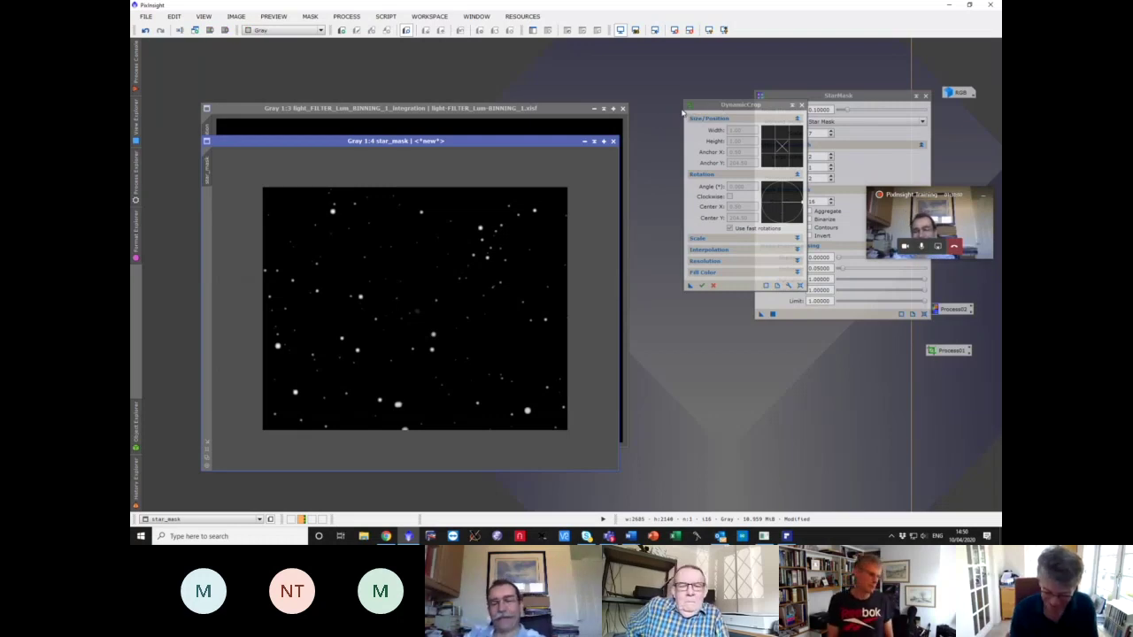
- Capture the screen again and outline the pictured DynamicCrop window with a crop of 302 × 430 pixels rotated by 1.603°
key("ctrl+shift+v")
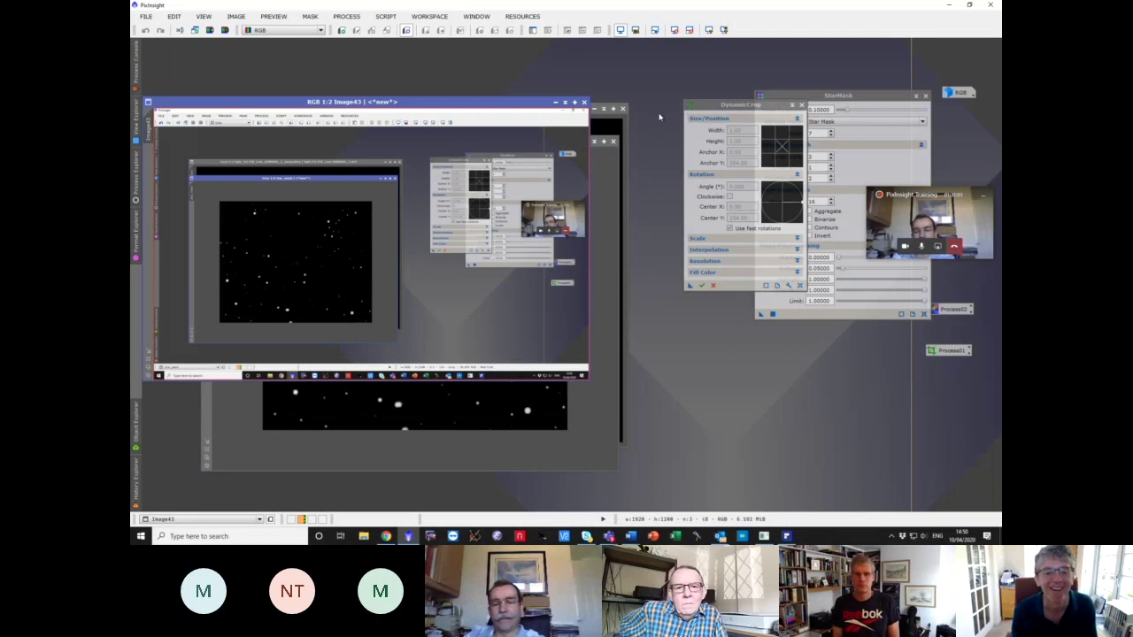
left_click(136, 172)
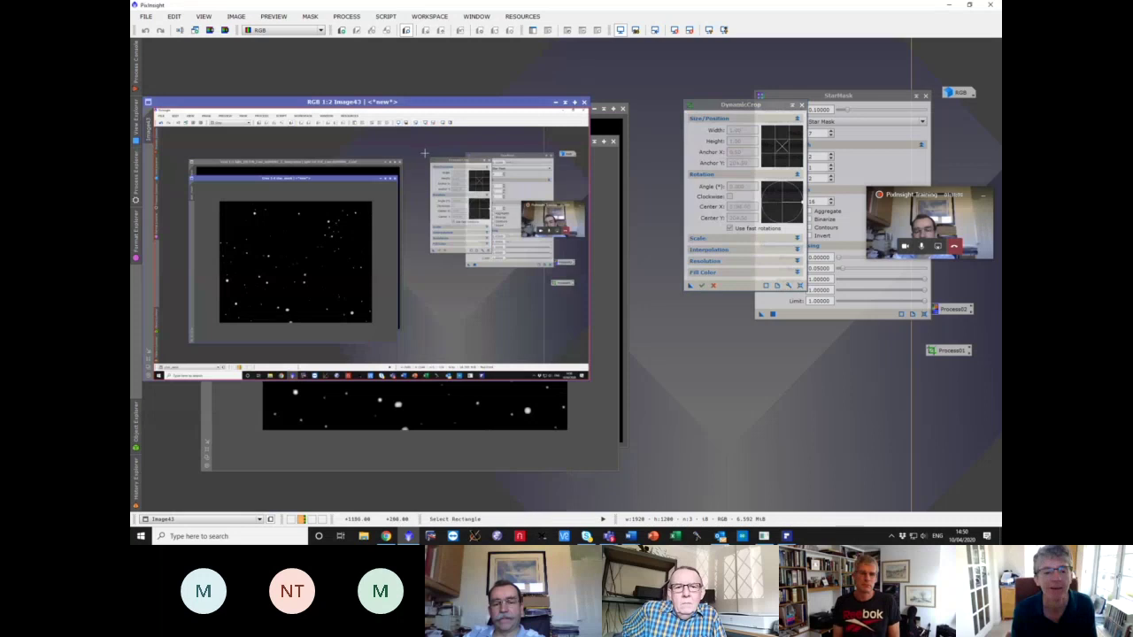
left_click_drag(424, 153, 483, 240)
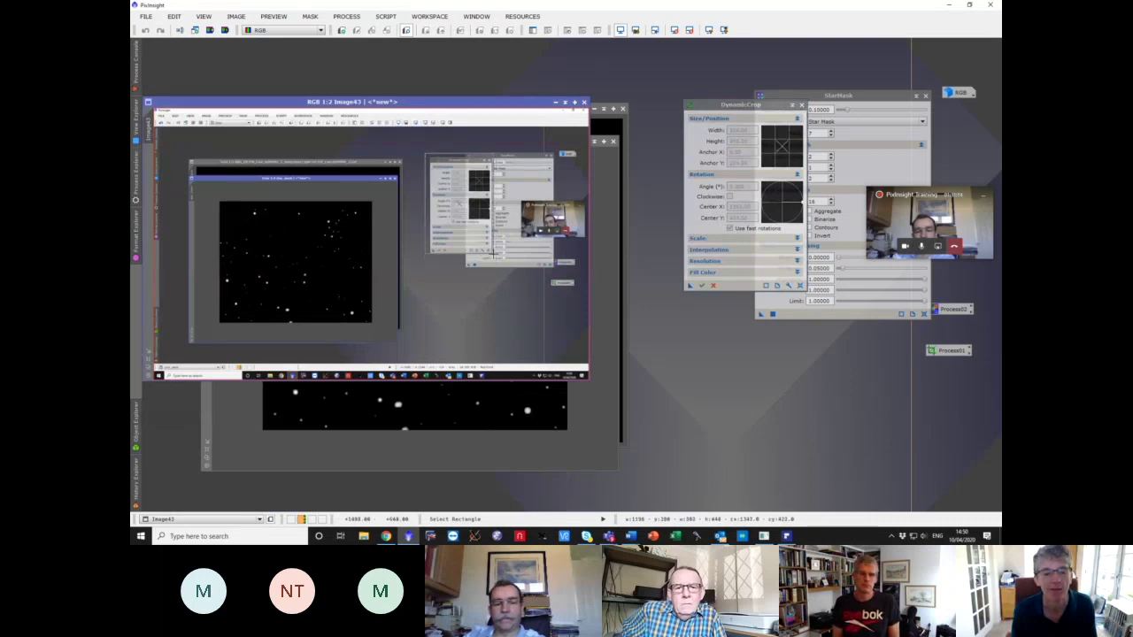
left_click_drag(496, 258, 492, 253)
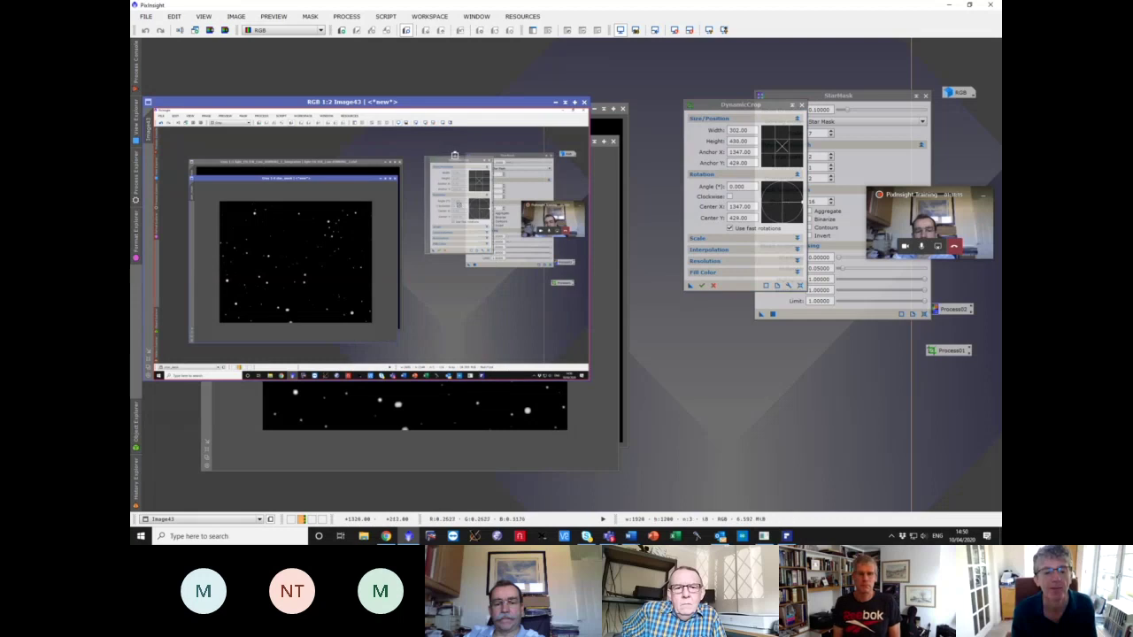
left_click_drag(424, 186, 425, 188)
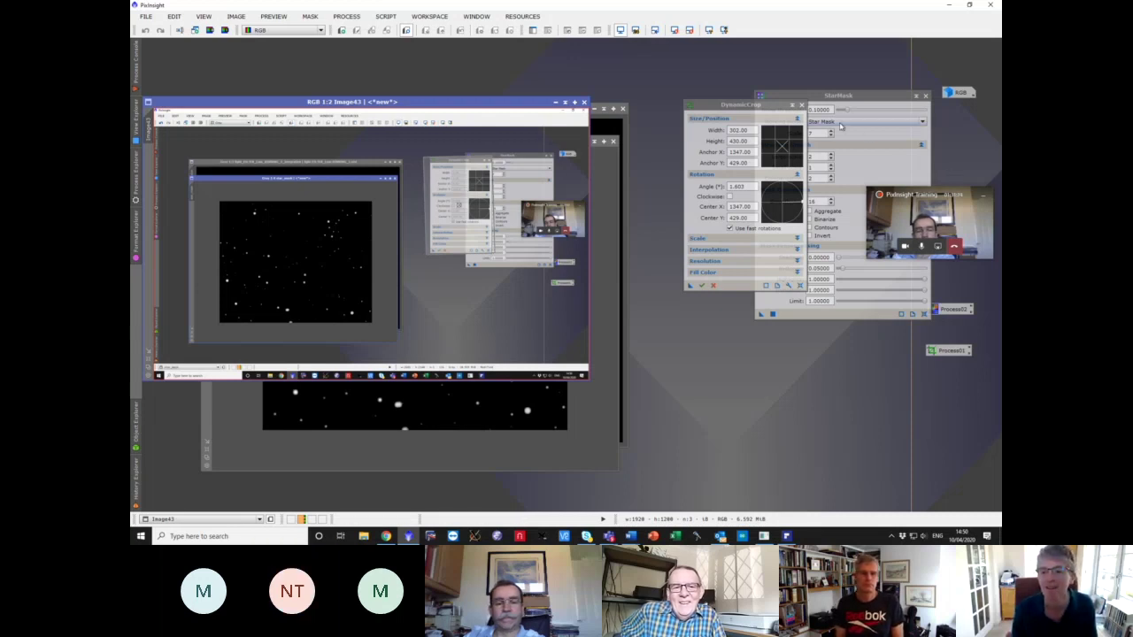
- Cancel the DynamicCrop session, discard the captured screen image, and move the StarMask window closer to the star_mask image
left_click(802, 106)
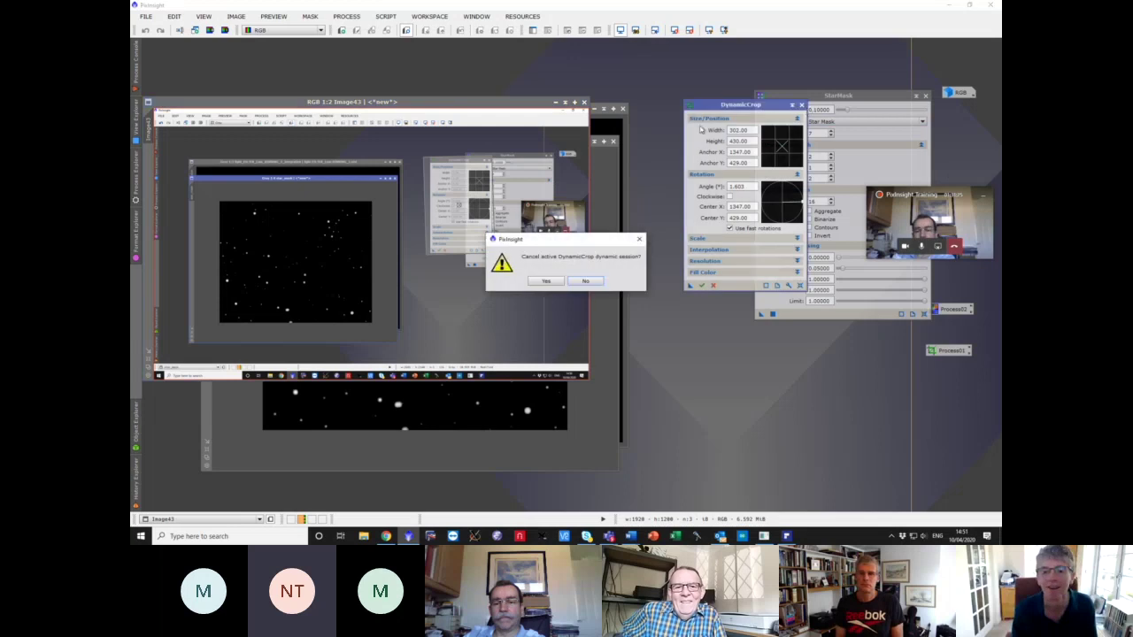
left_click(546, 281)
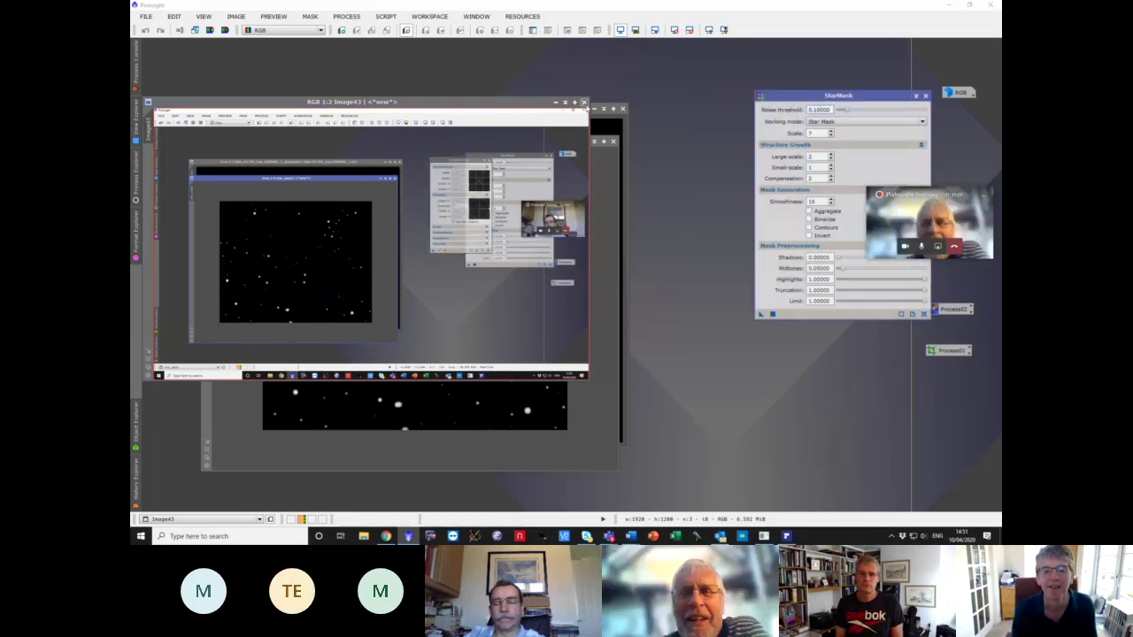
left_click(583, 102)
left_click_drag(869, 95, 770, 97)
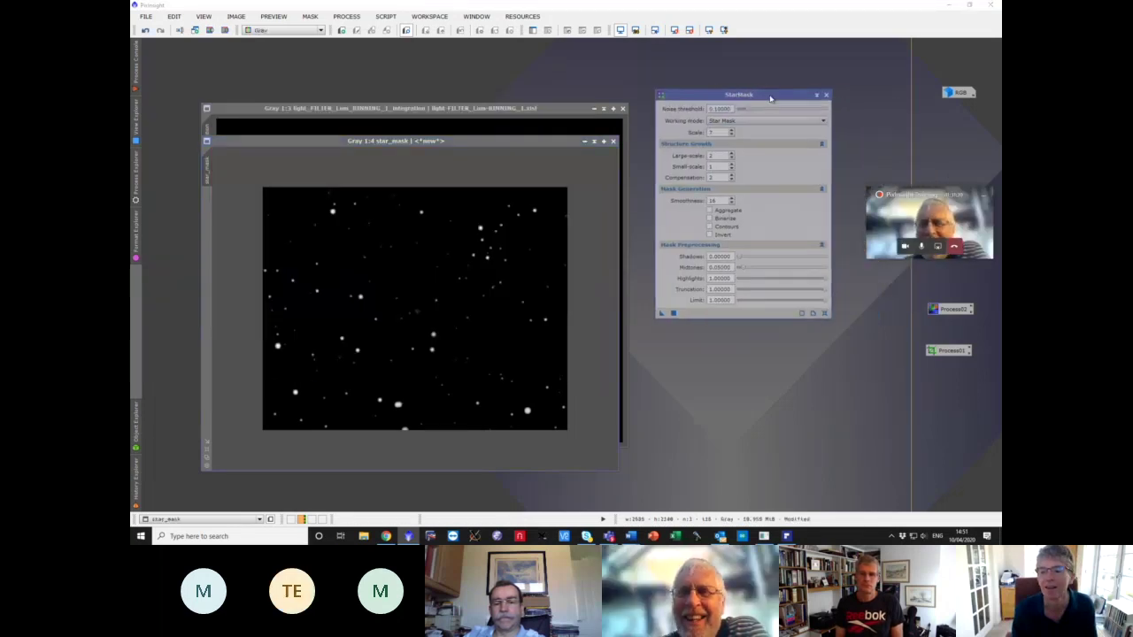
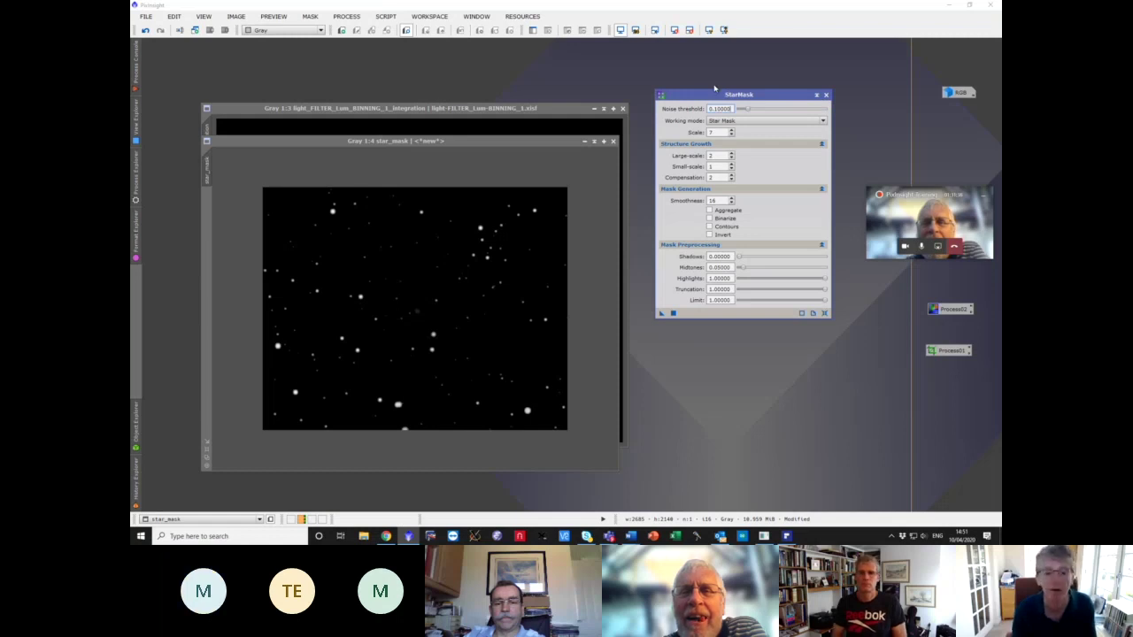
- Reposition the StarMask window, capture the screen as a new image, and move StarMask clear of the capture
left_click_drag(691, 89, 708, 99)
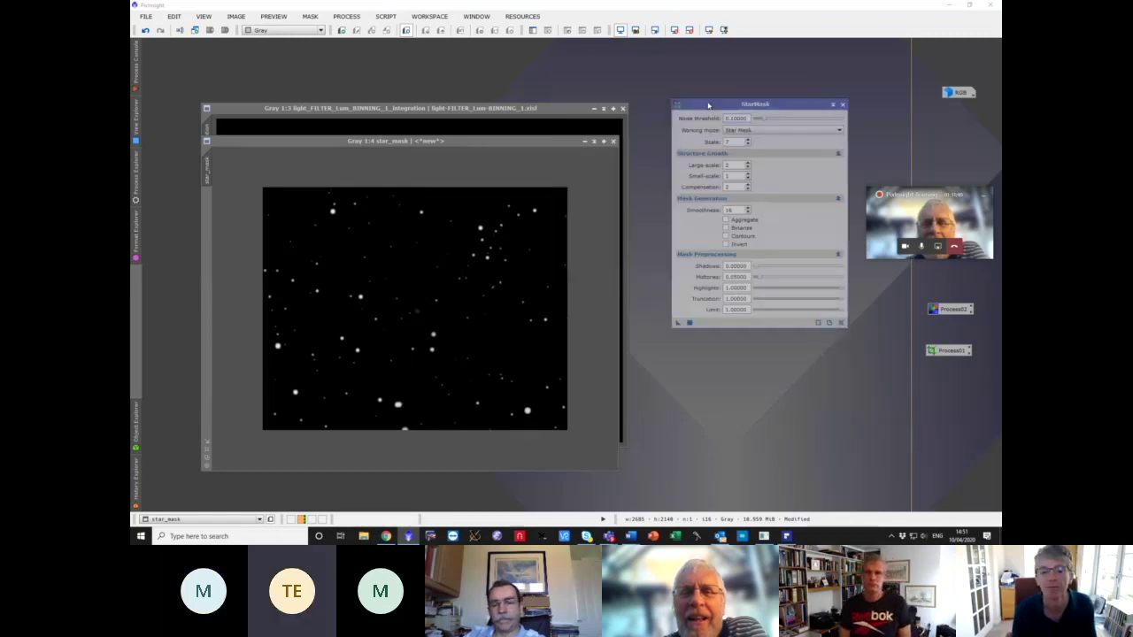
left_click(558, 145)
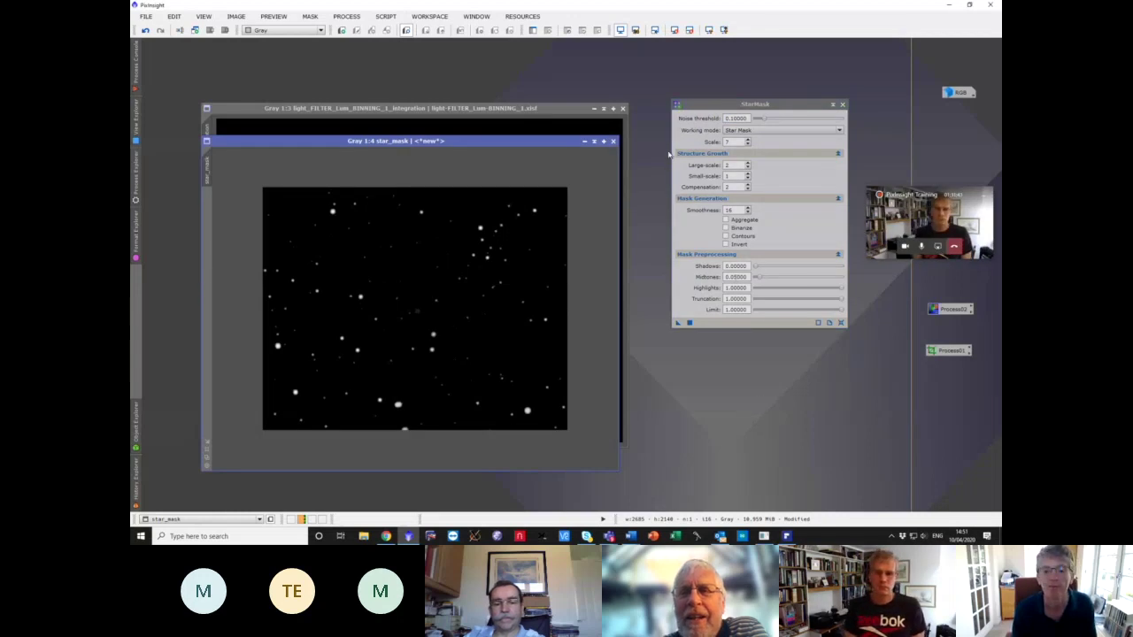
left_click_drag(737, 104, 640, 79)
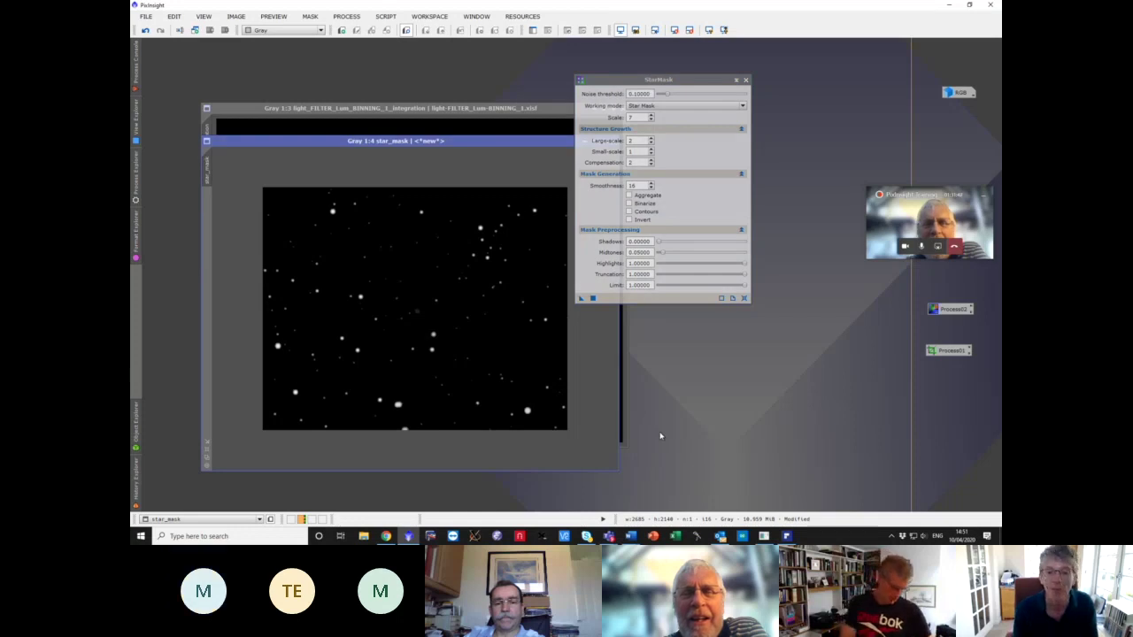
key("ctrl+shift+v")
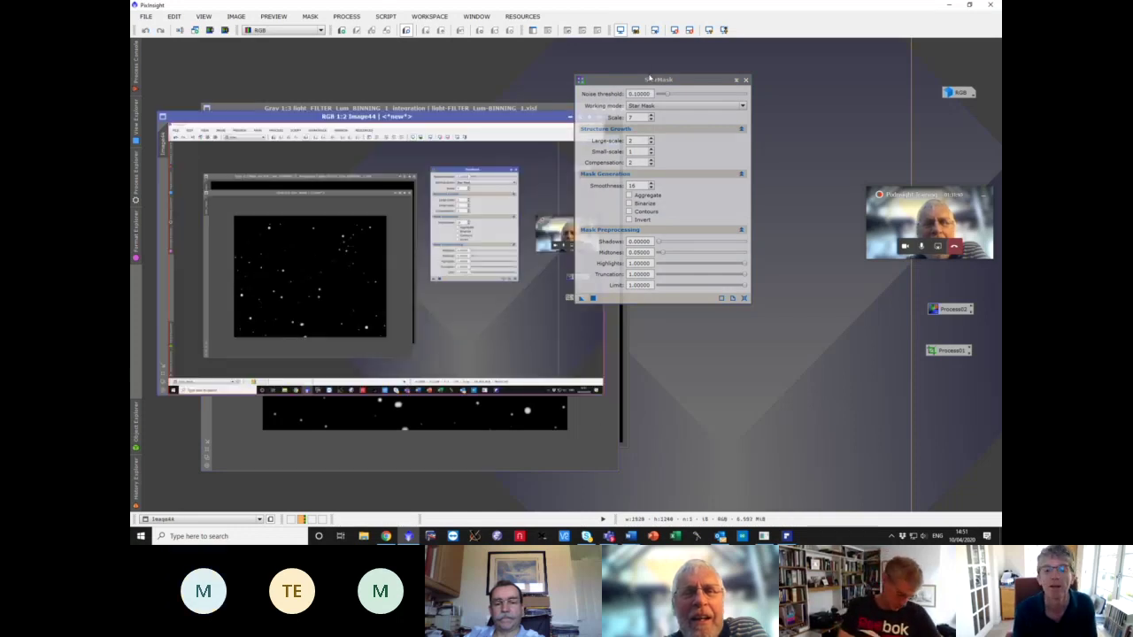
left_click_drag(649, 80, 739, 93)
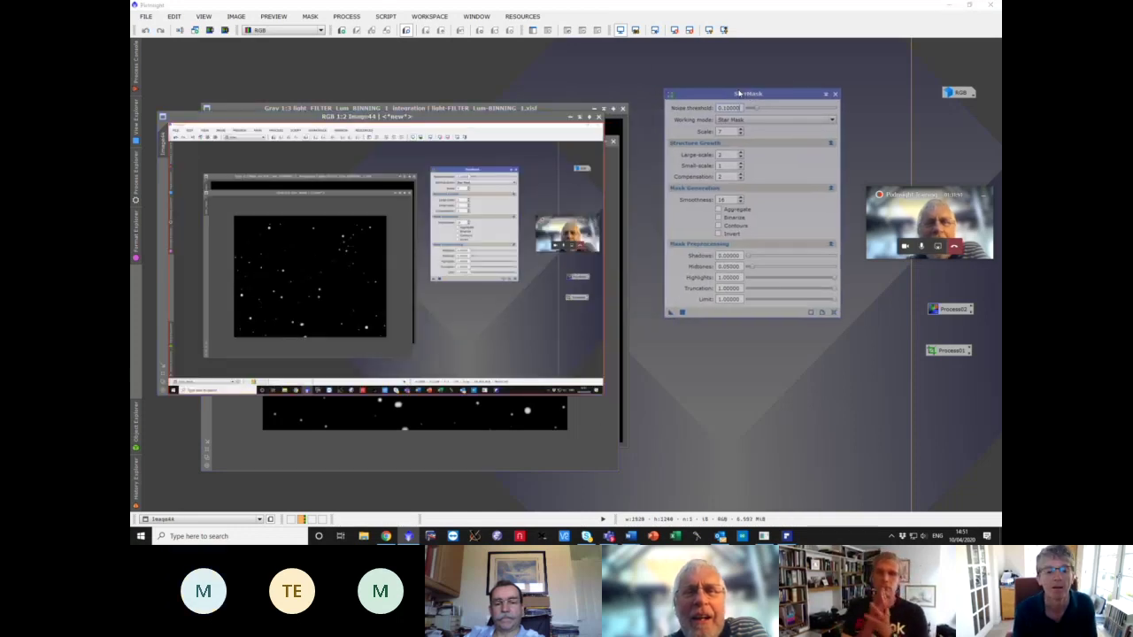
- Crop the captured screen image to the pictured StarMask window at 408 × 524 pixels with DynamicCrop
left_click(137, 182)
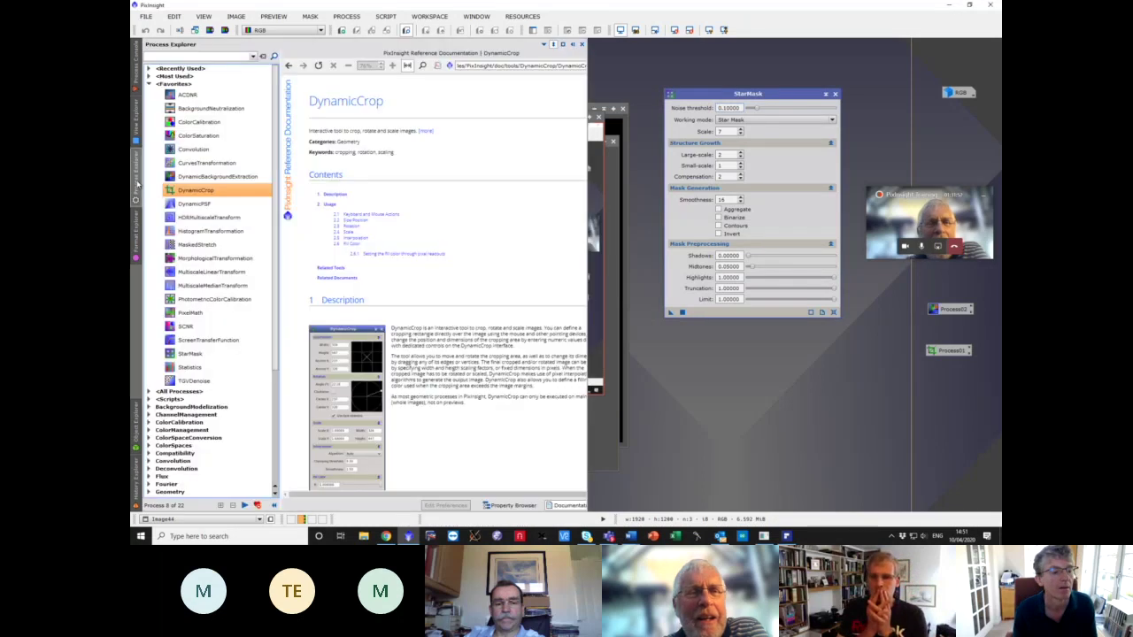
double_click(213, 189)
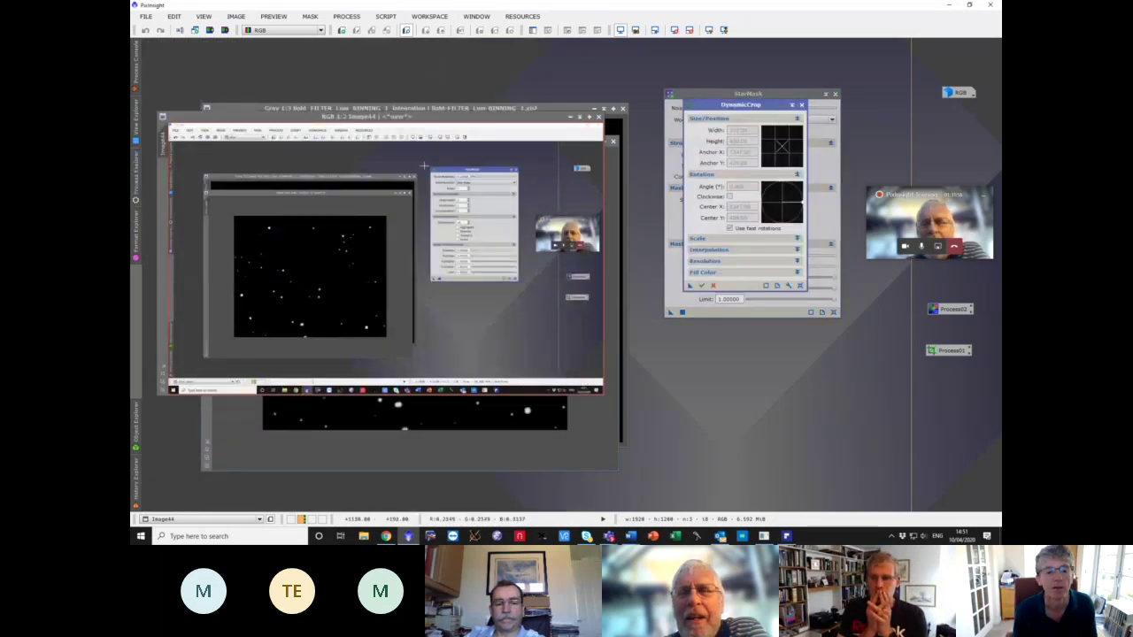
left_click_drag(428, 165, 522, 284)
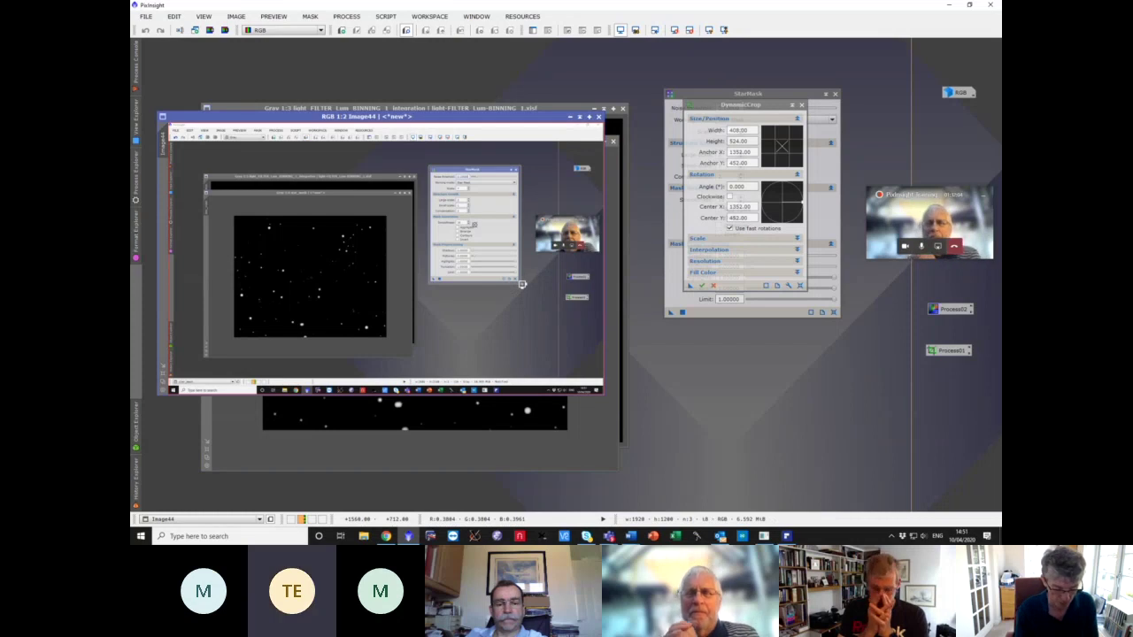
left_click(701, 286)
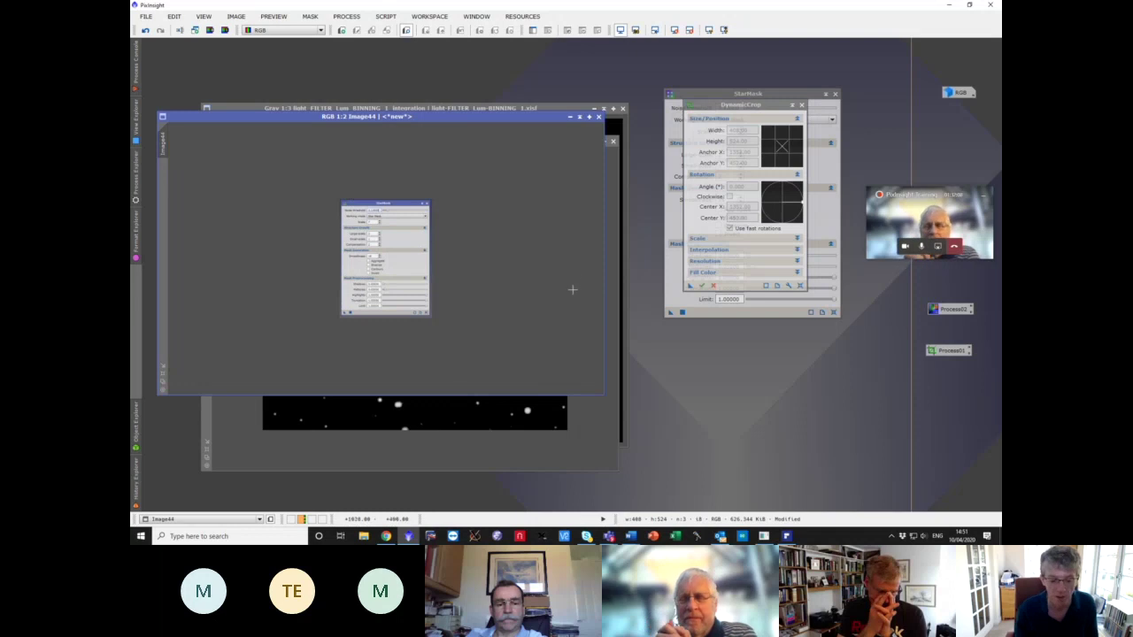
- Switch to Document2 in Word and paste the cropped StarMask picture beneath the StarMask list item under Mask Creation
mouse_move(630, 536)
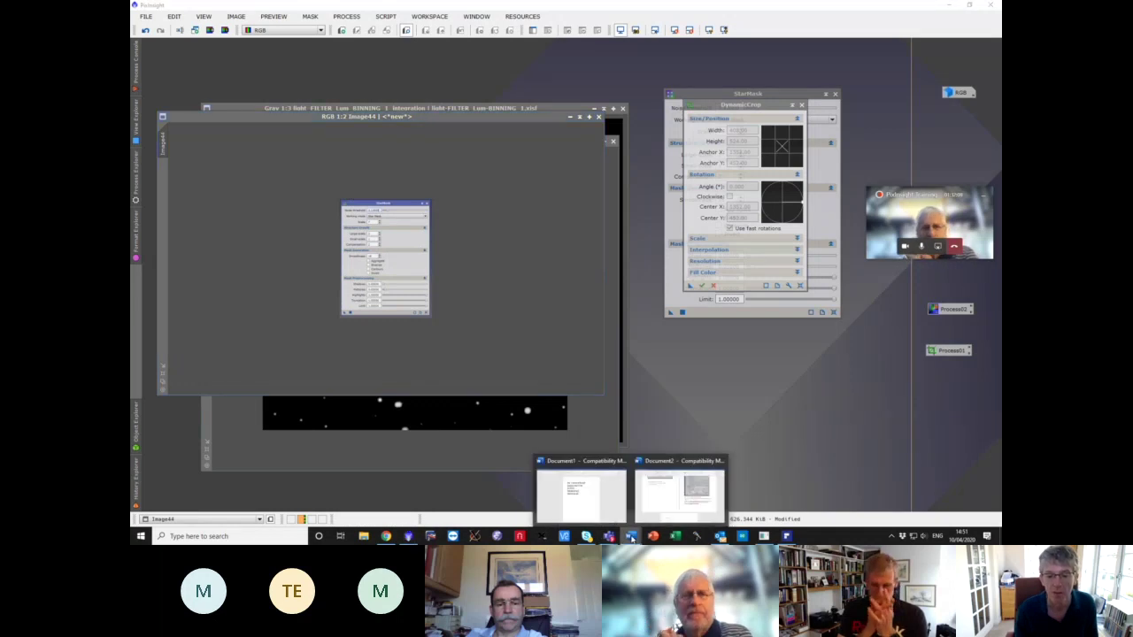
left_click(676, 487)
scroll(584, 424, "down", 2)
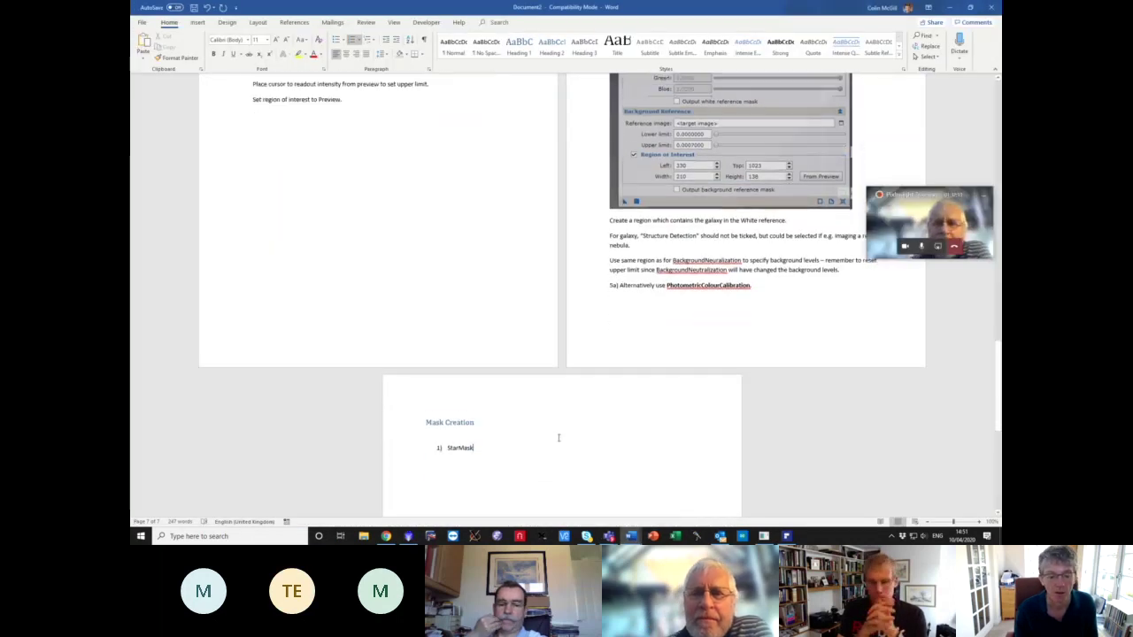
key("Return")
key("ctrl+v")
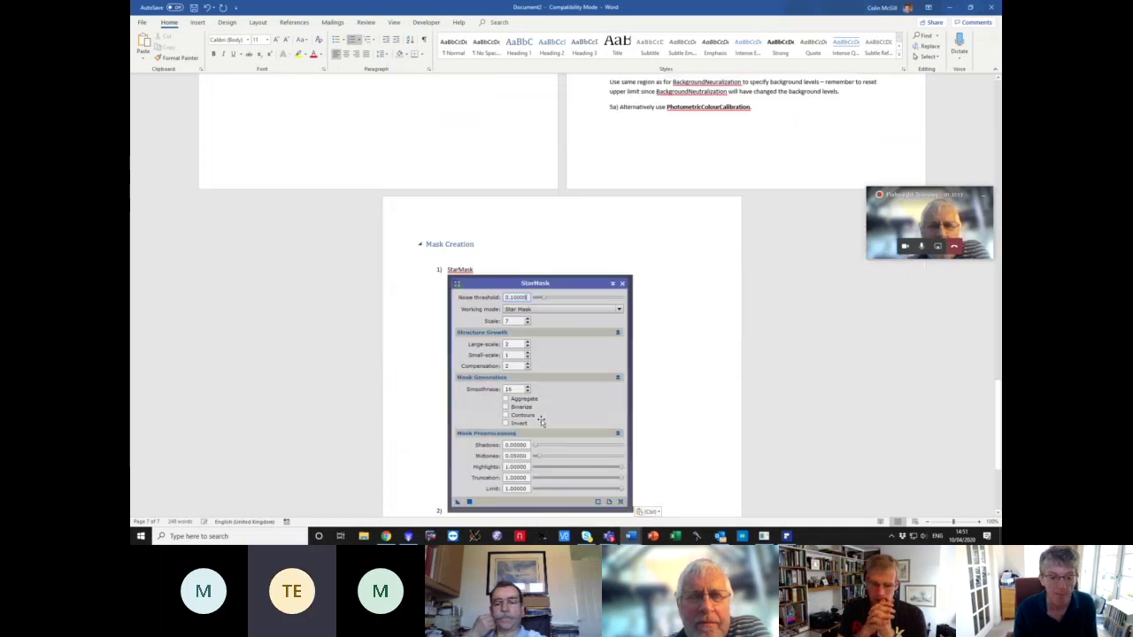
scroll(540, 419, "down", 2)
key("Return")
key("Return")
key("Up")
key("Down")
key("Up")
key("Return")
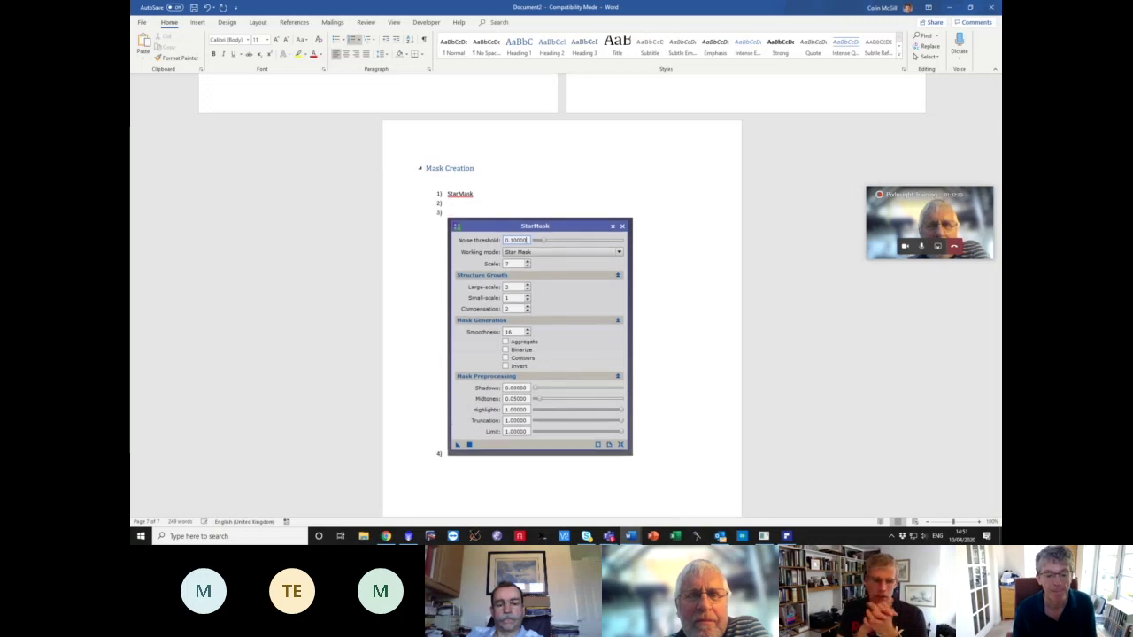
key("BackSpace")
key("BackSpace")
key("BackSpace")
key("Return")
key("BackSpace")
key("BackSpace")
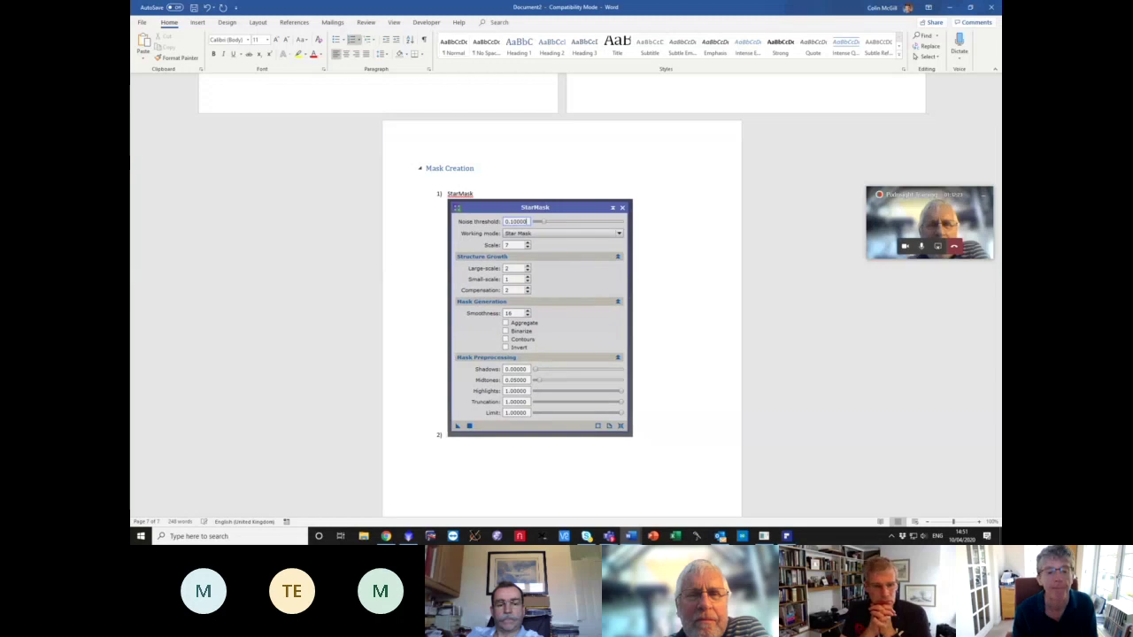
- Start an unnumbered paragraph beneath the StarMask picture reading "Adjust scale to ensure all stars are captured."
key("Return")
key("BackSpace")
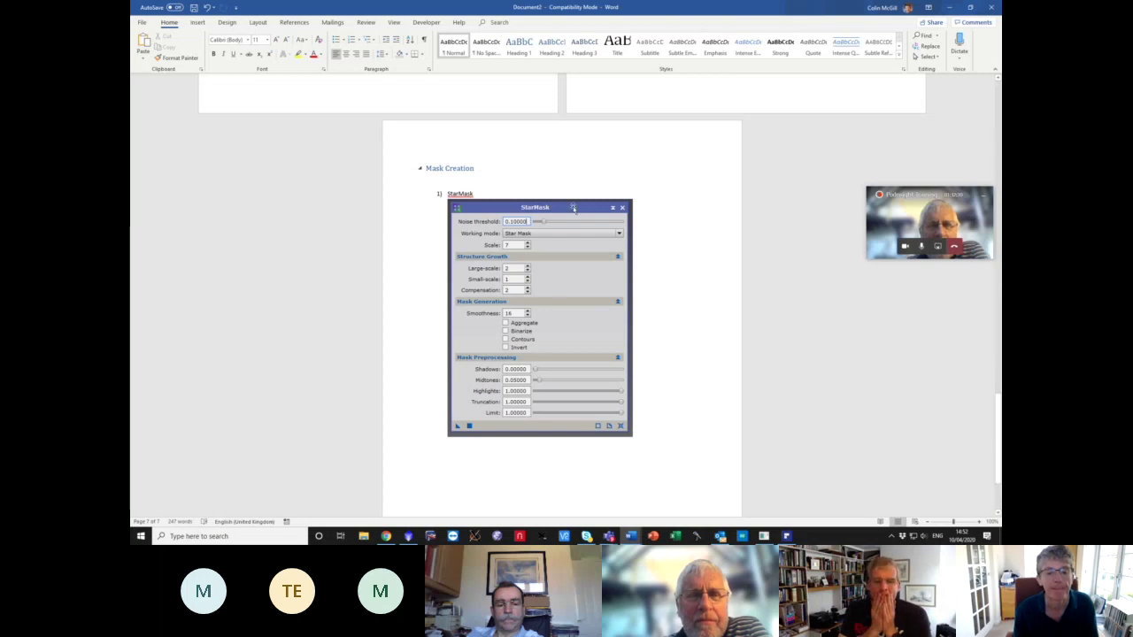
type("Ad")
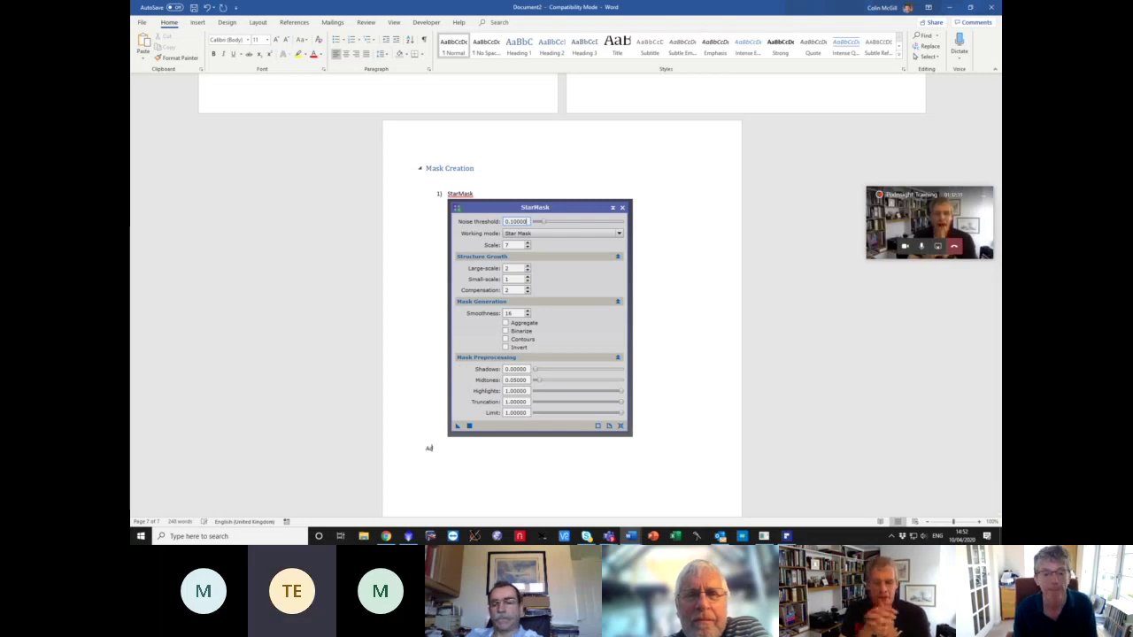
type("usst scale to")
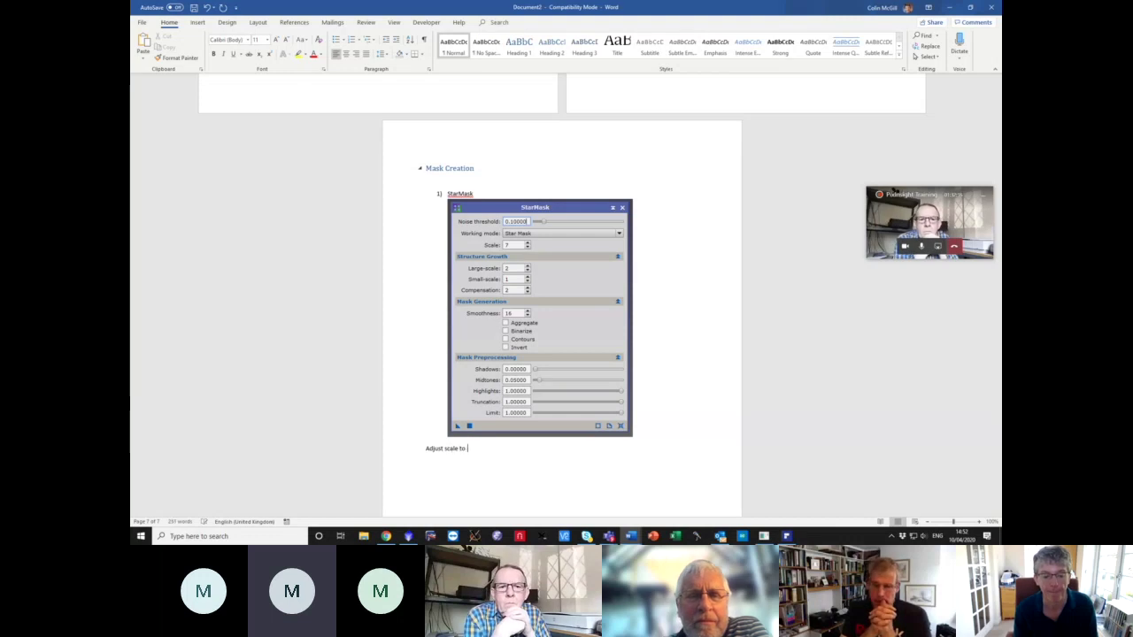
type(" ensure all s")
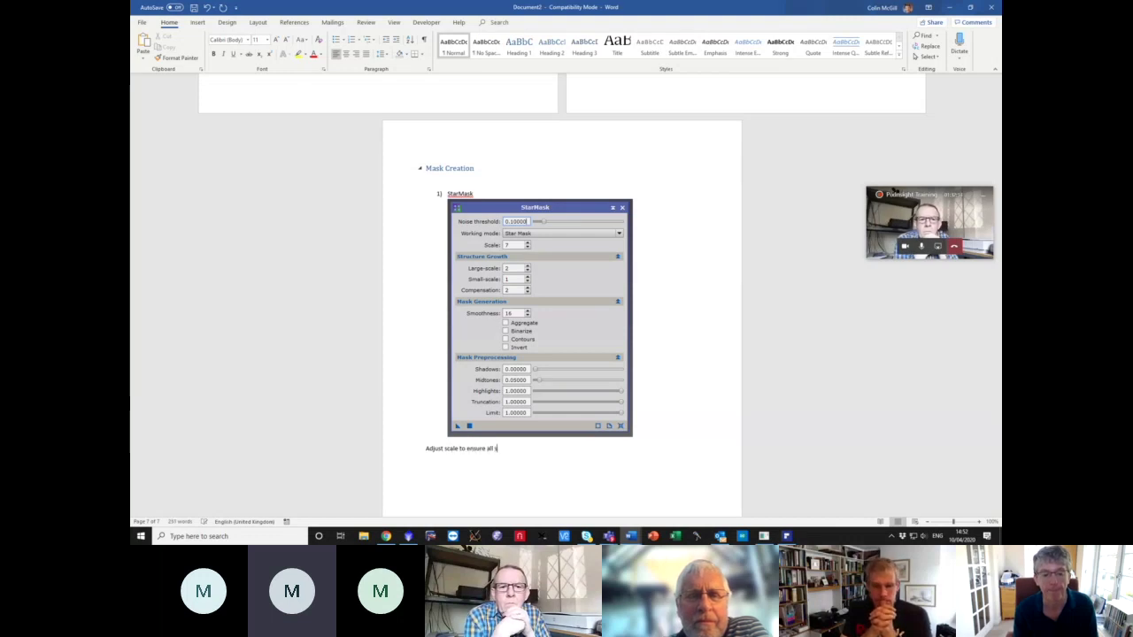
type("tars are")
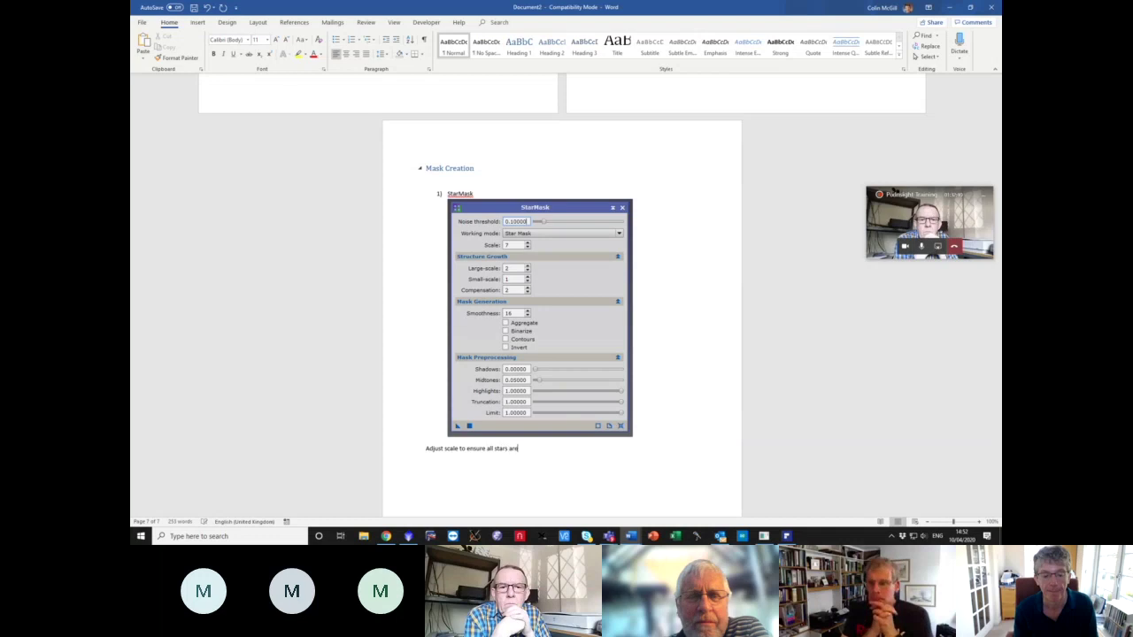
type(" captured.")
- Add a paragraph below the scale note reading "Adjust midtones to capture more stars."
key("Return")
type("Adjust midtones t")
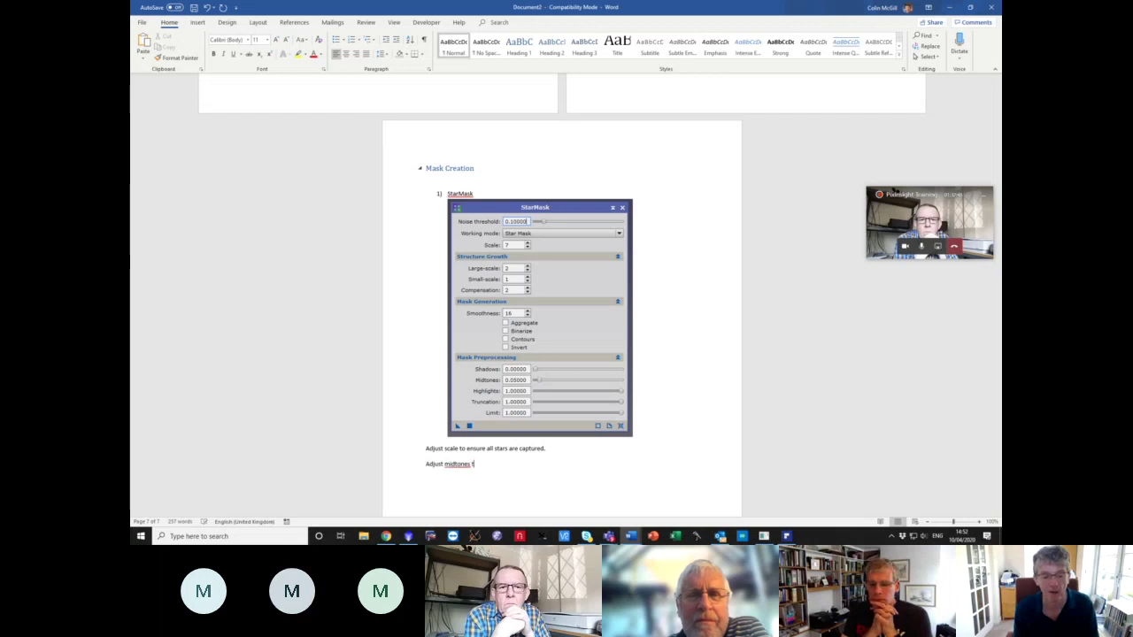
key("BackSpace")
key("BackSpace")
type("capture more sta")
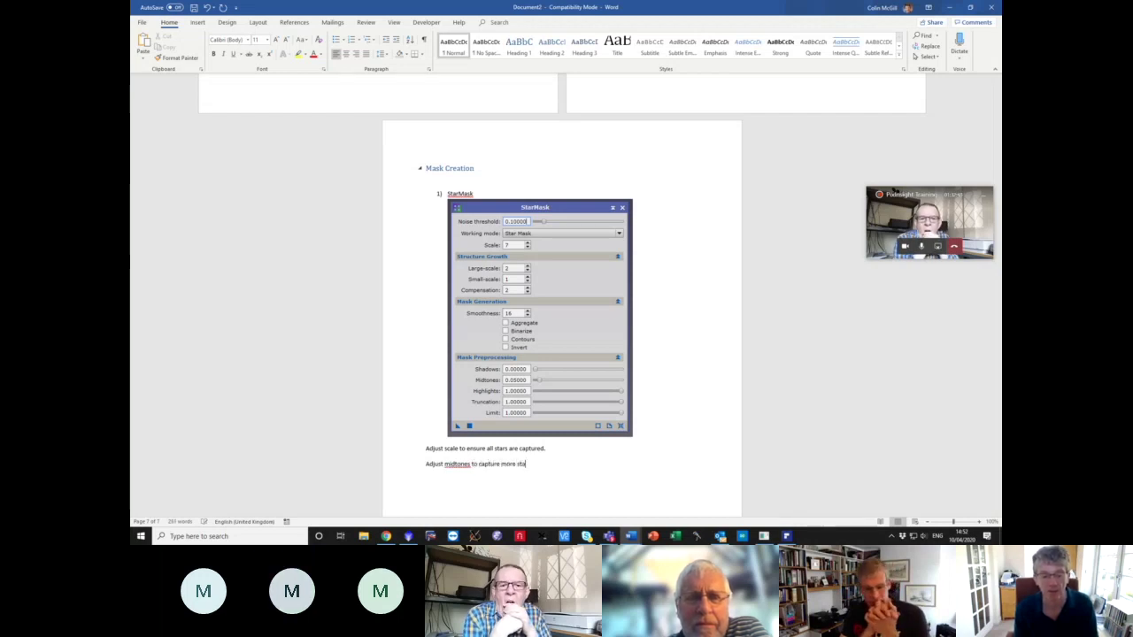
type("rs.")
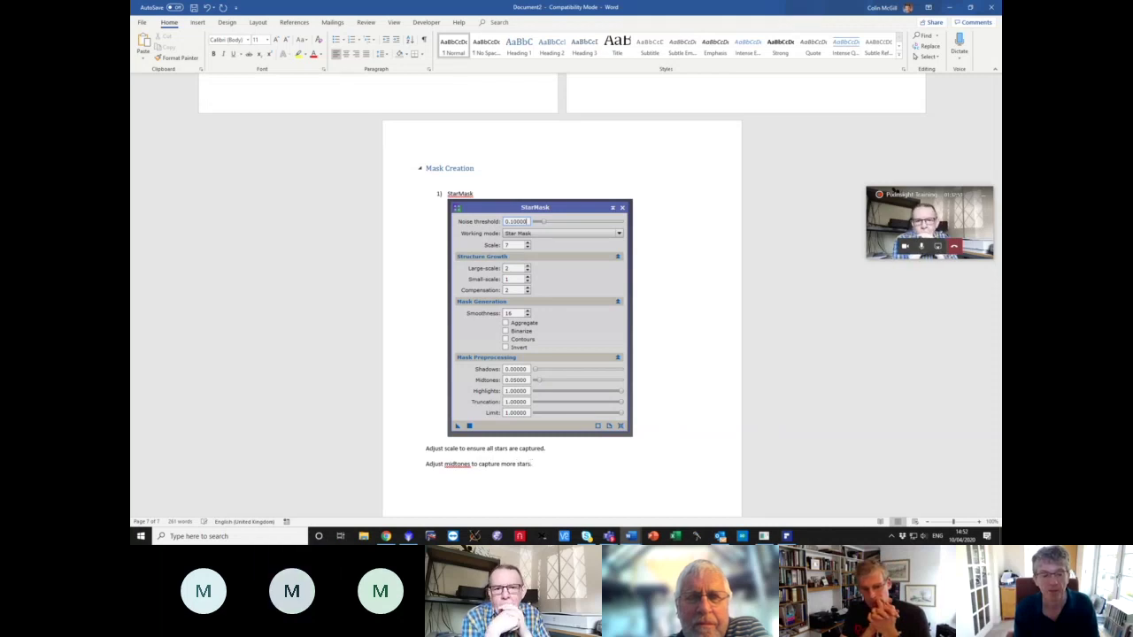
- Start a third note reading "After star_mask is created, you may need to use the CloneTool or"
key("Return")
type("after ")
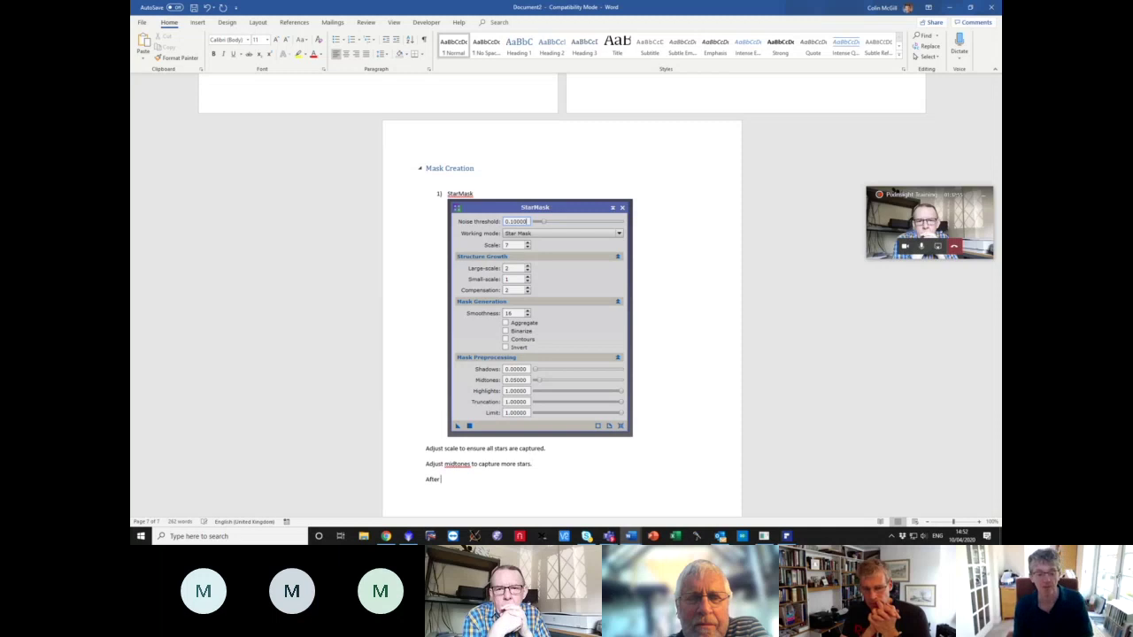
type("star")
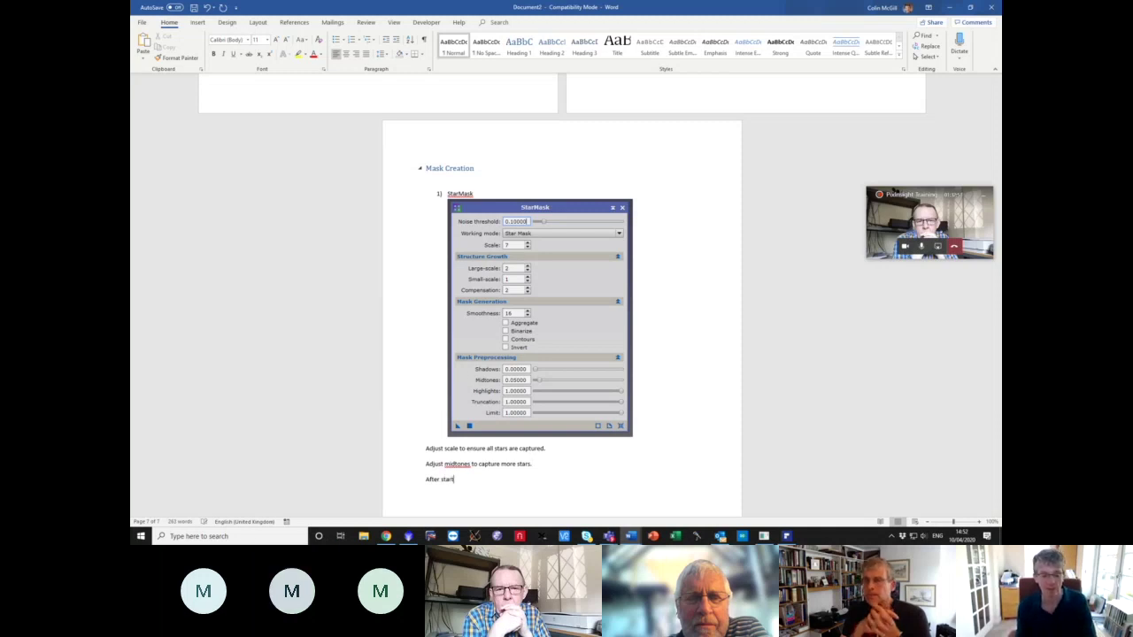
type("_mask is created, you ma")
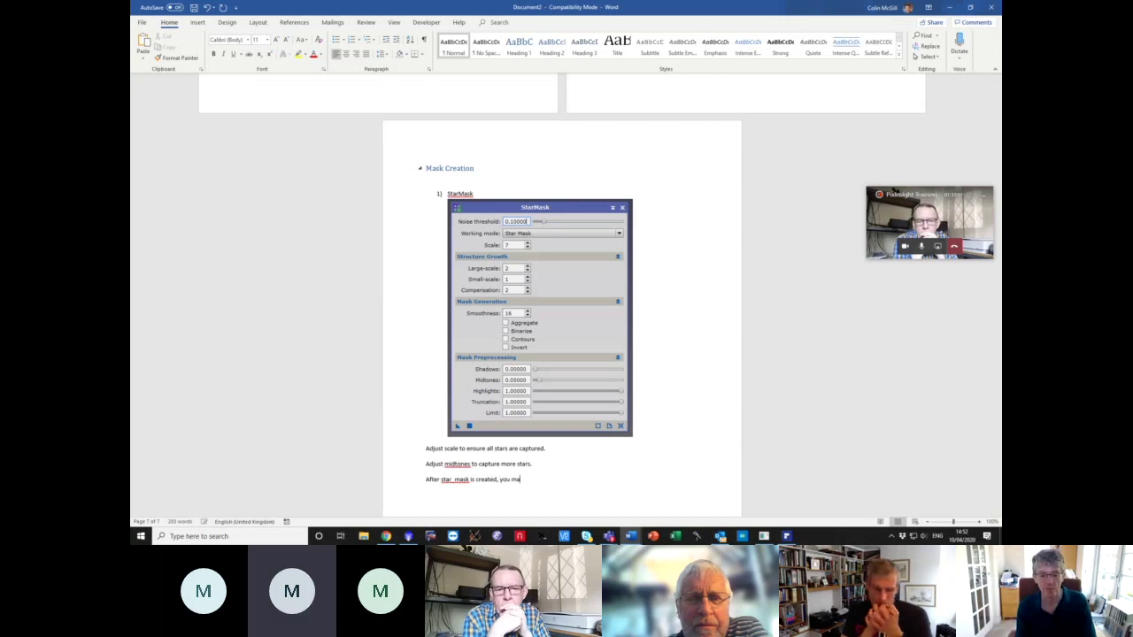
type("y need to use the")
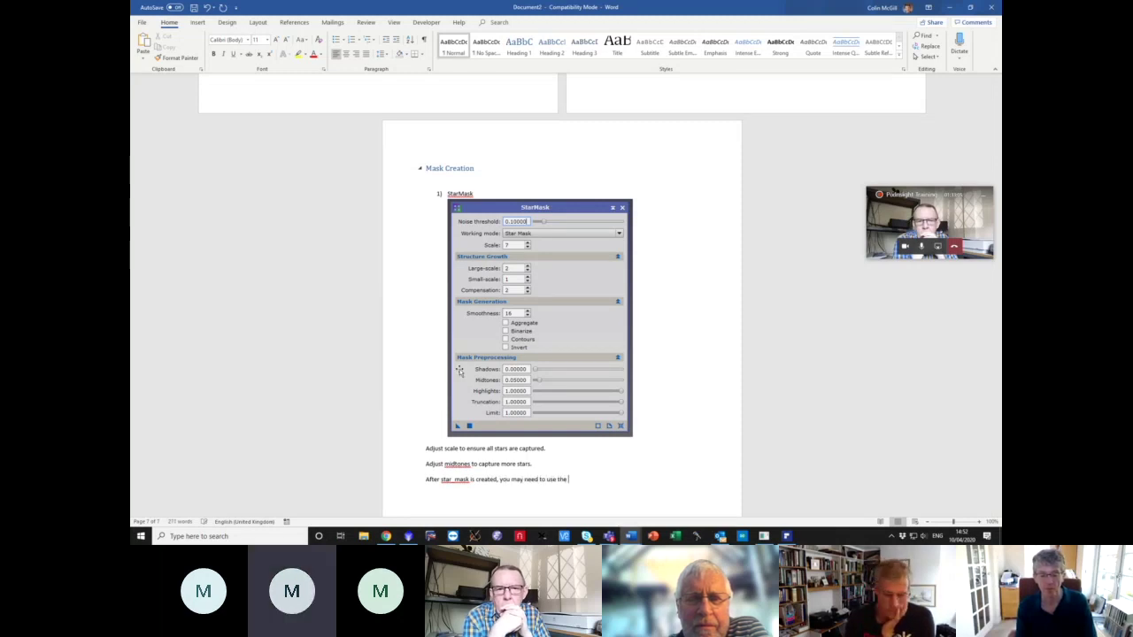
type(" CloneTool or")
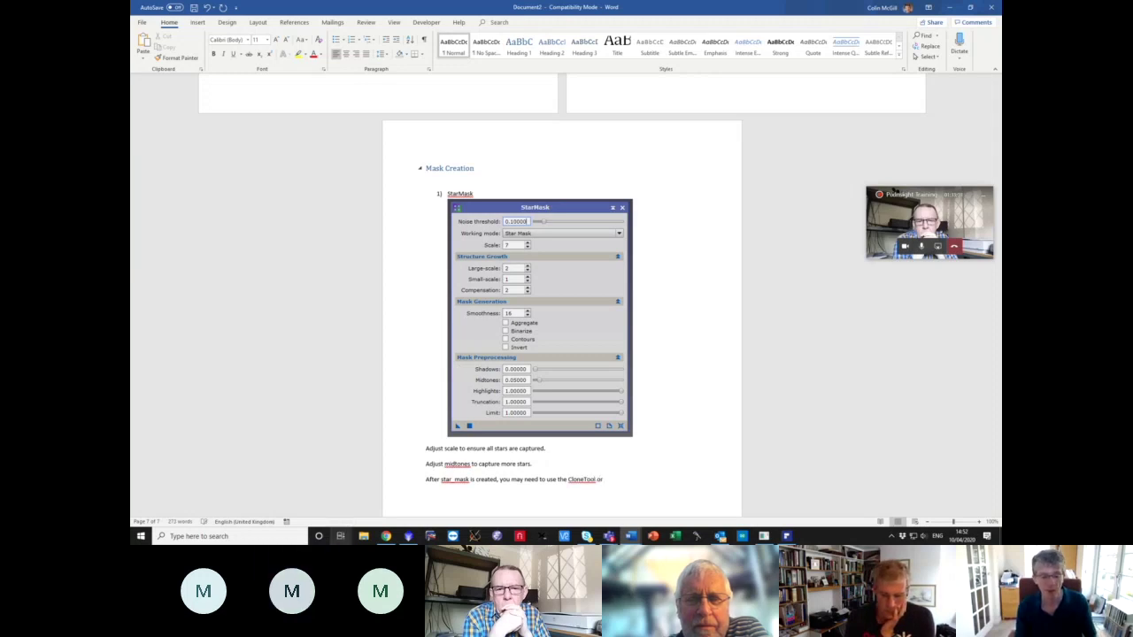
- Switch to PixInsight to check the clone tool's name among the processes, and return to Document2 in Word
key("alt+Tab")
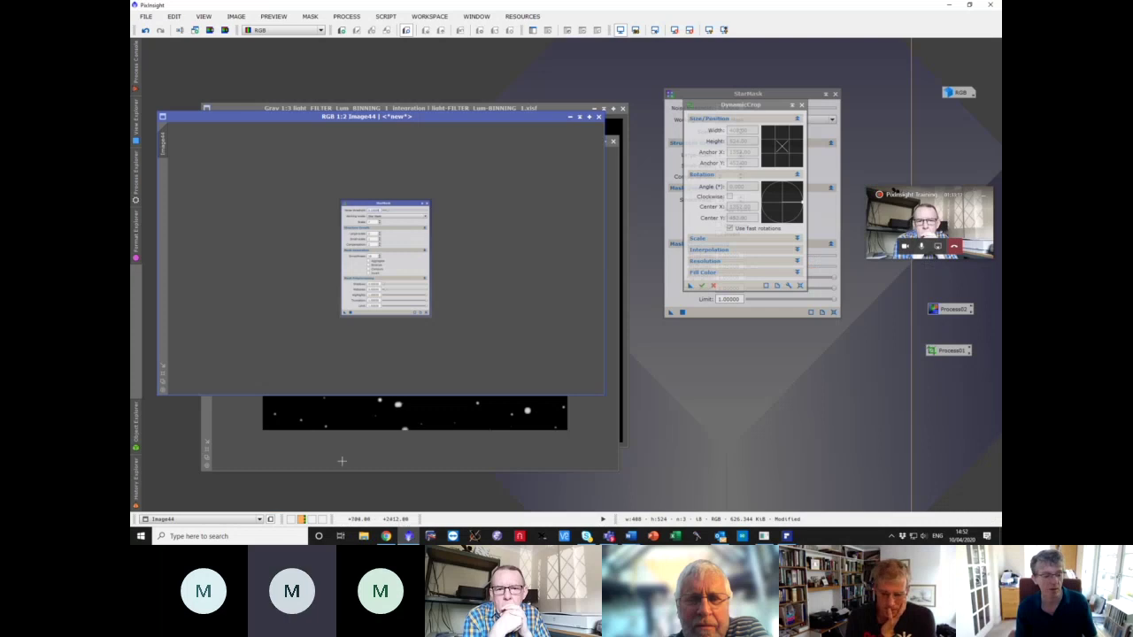
left_click(143, 200)
scroll(195, 409, "down", 3)
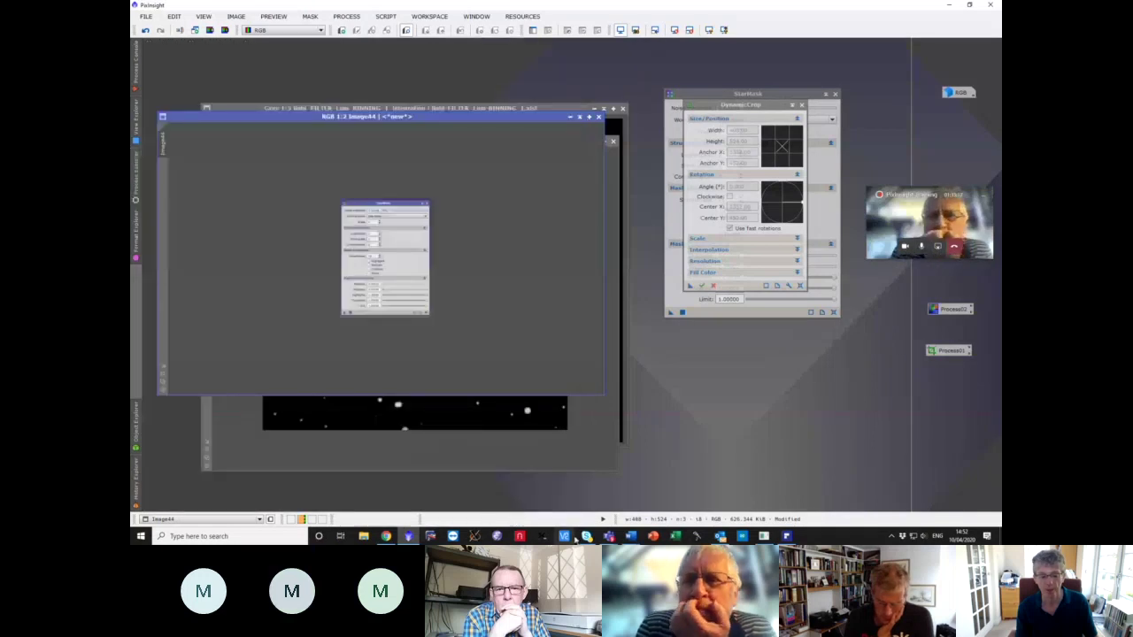
mouse_move(609, 536)
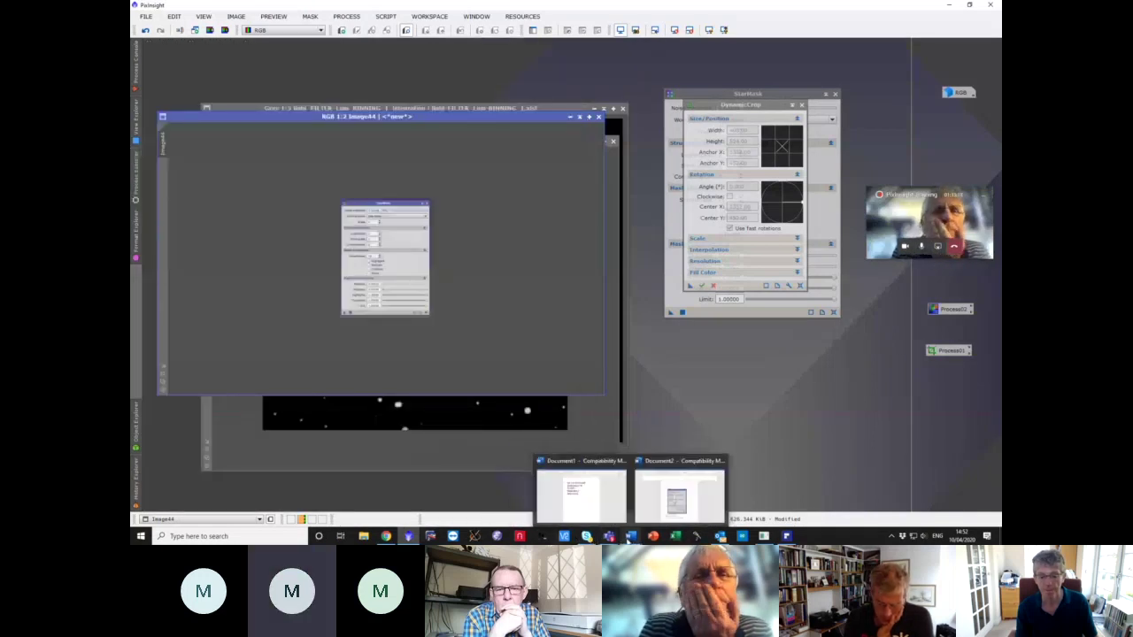
left_click(630, 536)
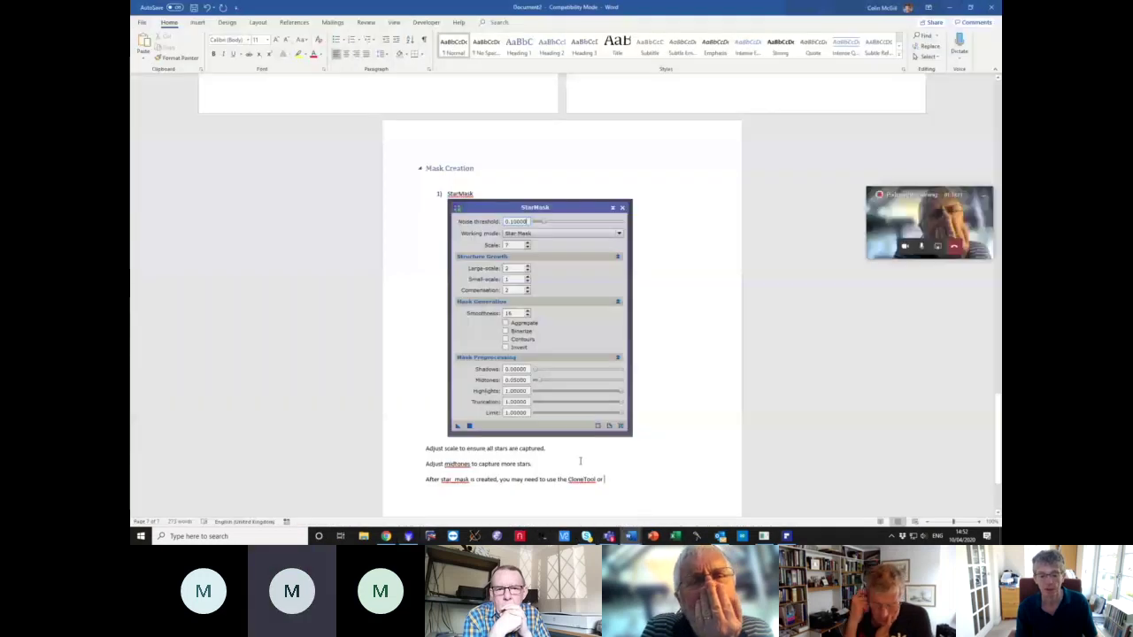
- Change CloneTool to CloneStamp in the third note and complete the sentence with "or HistogramTransformation to clean up the mask."
double_click(582, 479)
left_click(584, 479)
type("mp or ")
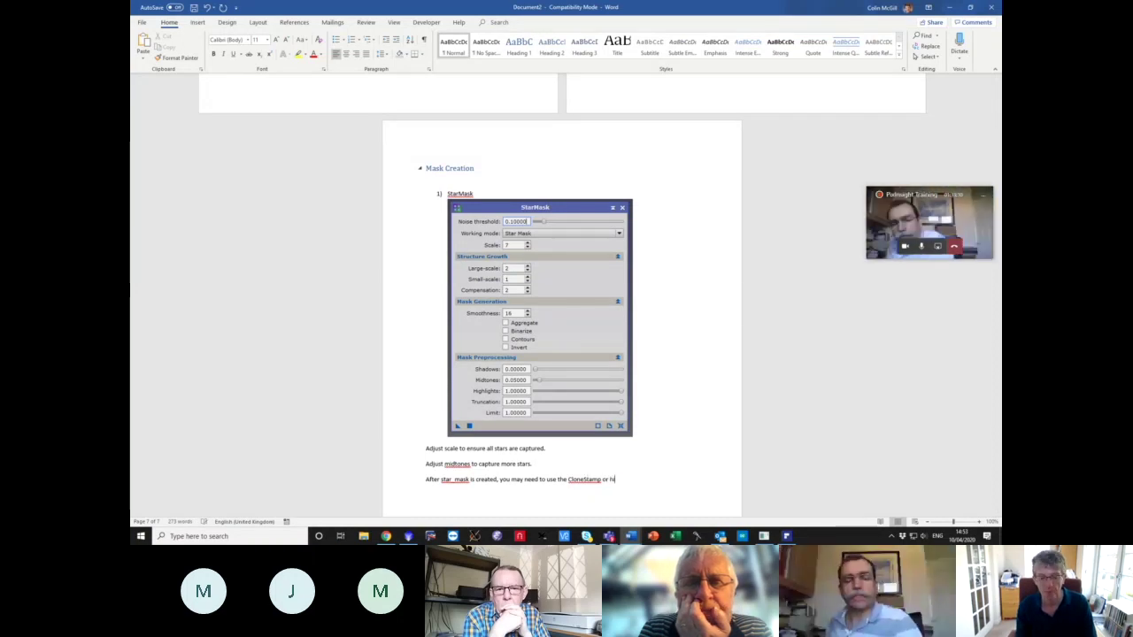
type("Histogram")
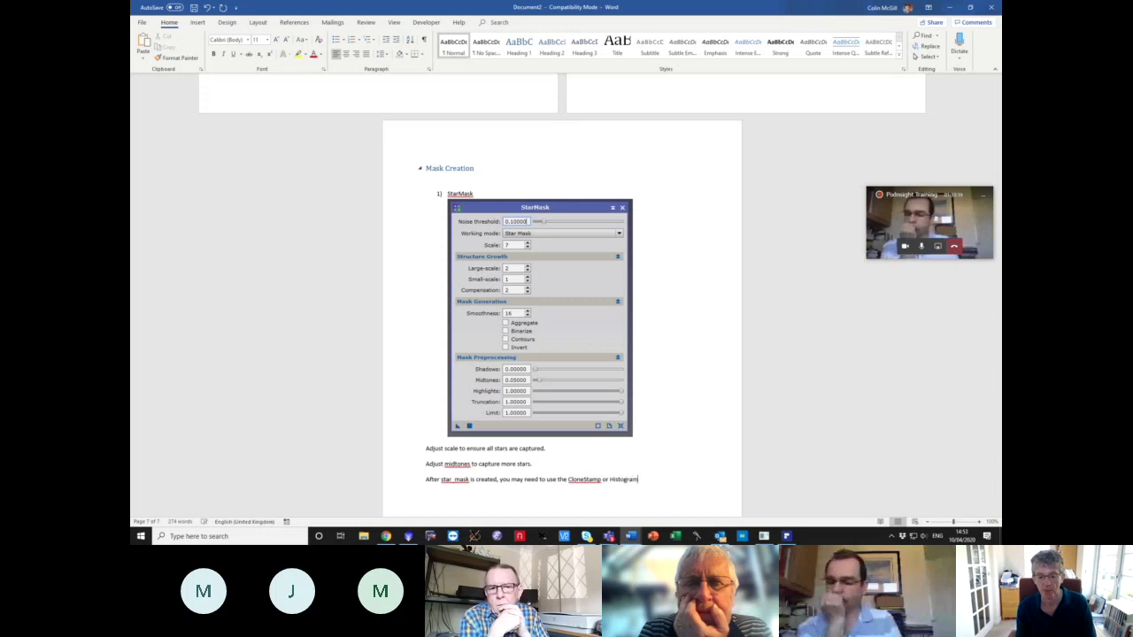
type("Transformation to clea")
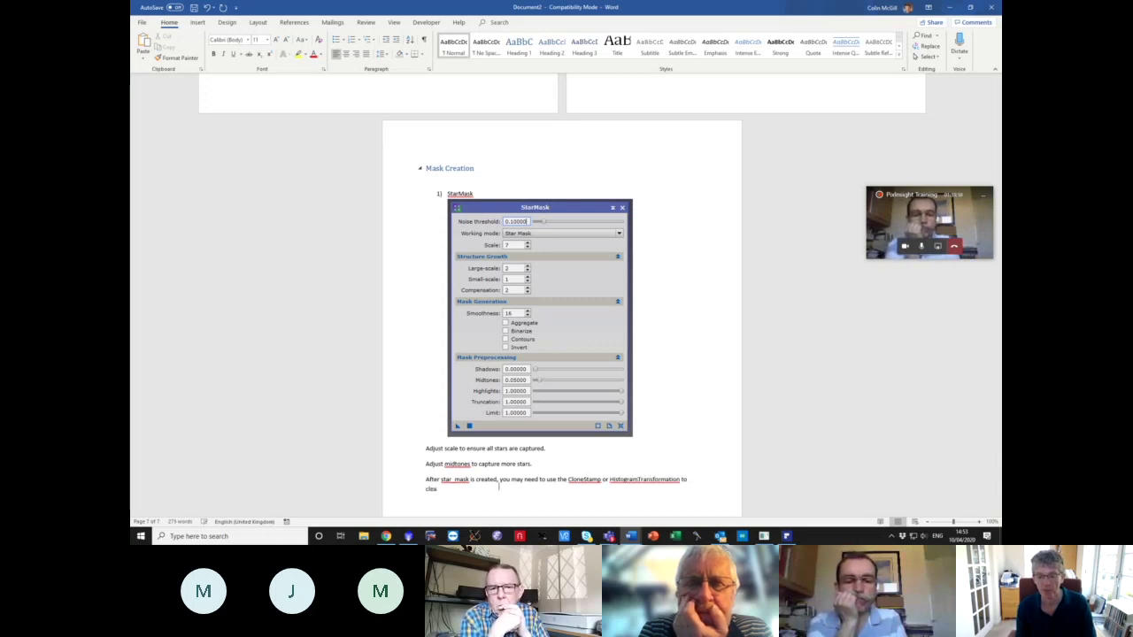
type("n up the mask.")
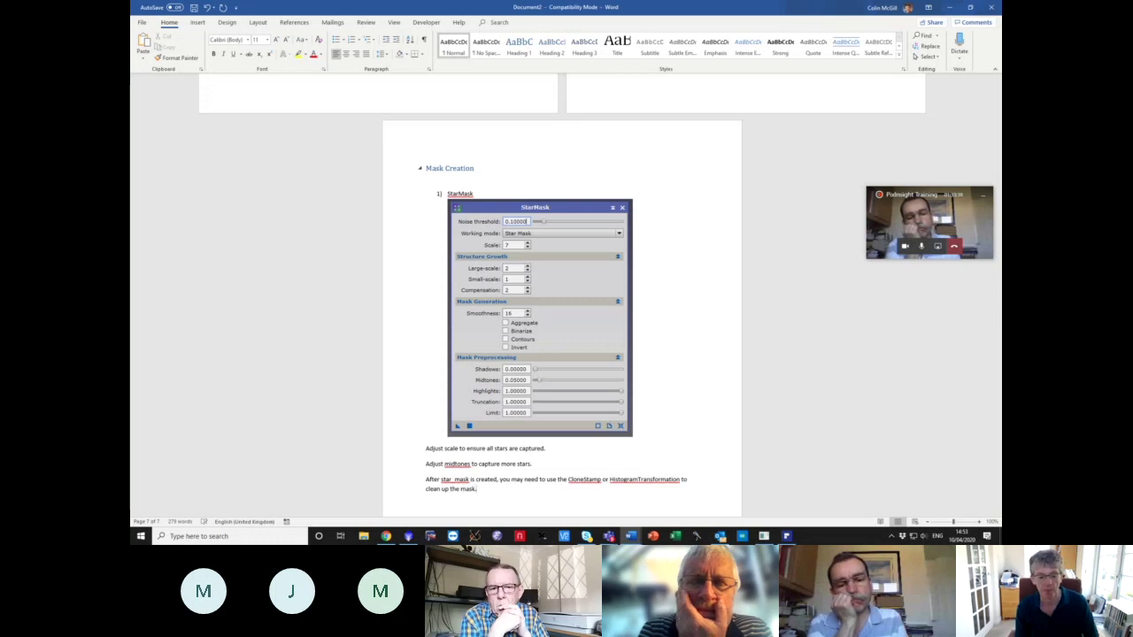
- Add a second numbered item, "LumMask", below the star mask notes
key("Return")
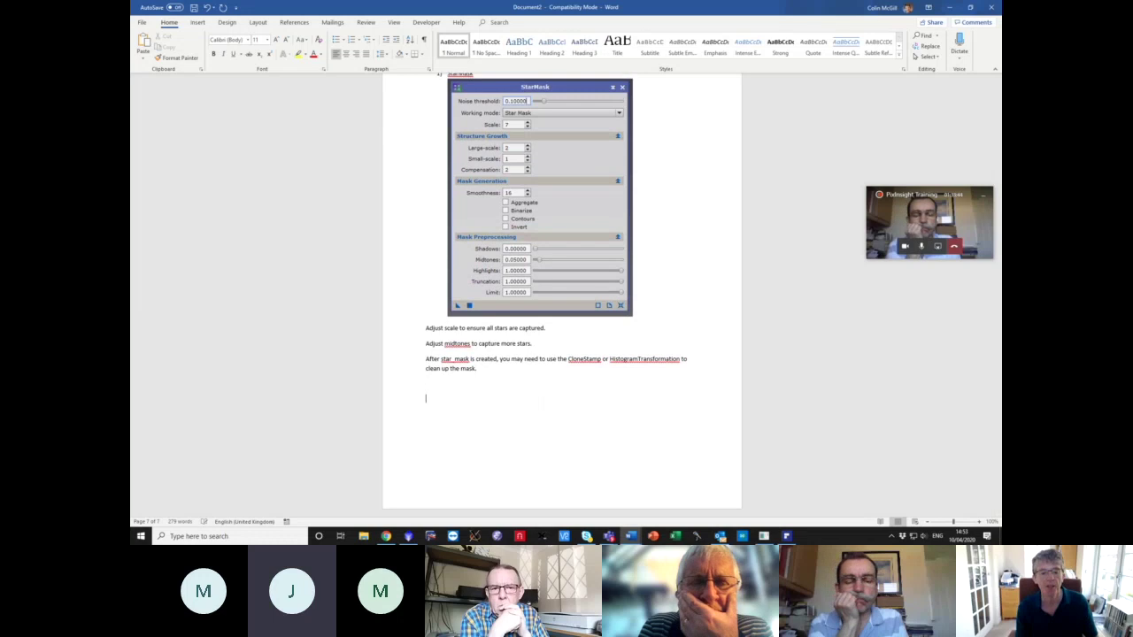
scroll(531, 387, "up", 2)
scroll(532, 387, "down", 1)
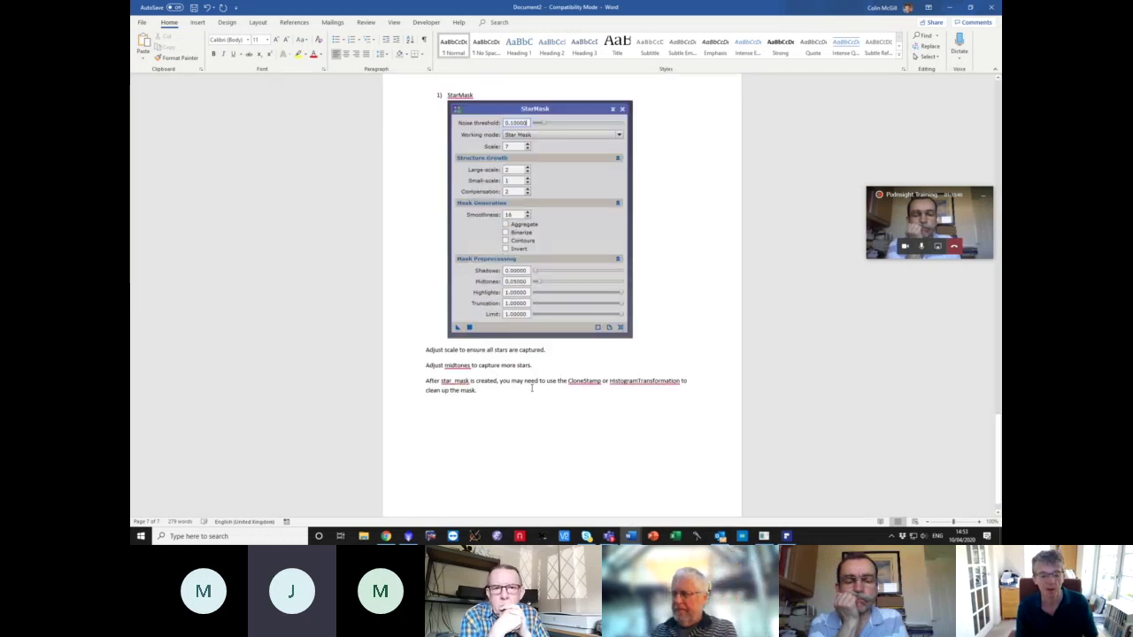
type("2)")
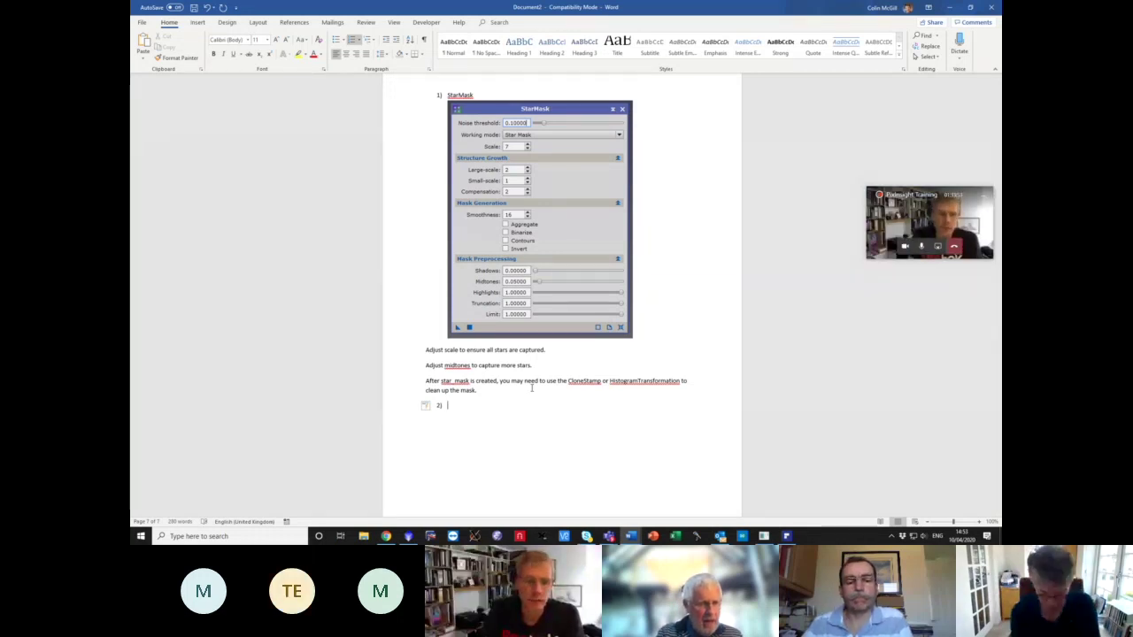
key("BackSpace")
key("BackSpace")
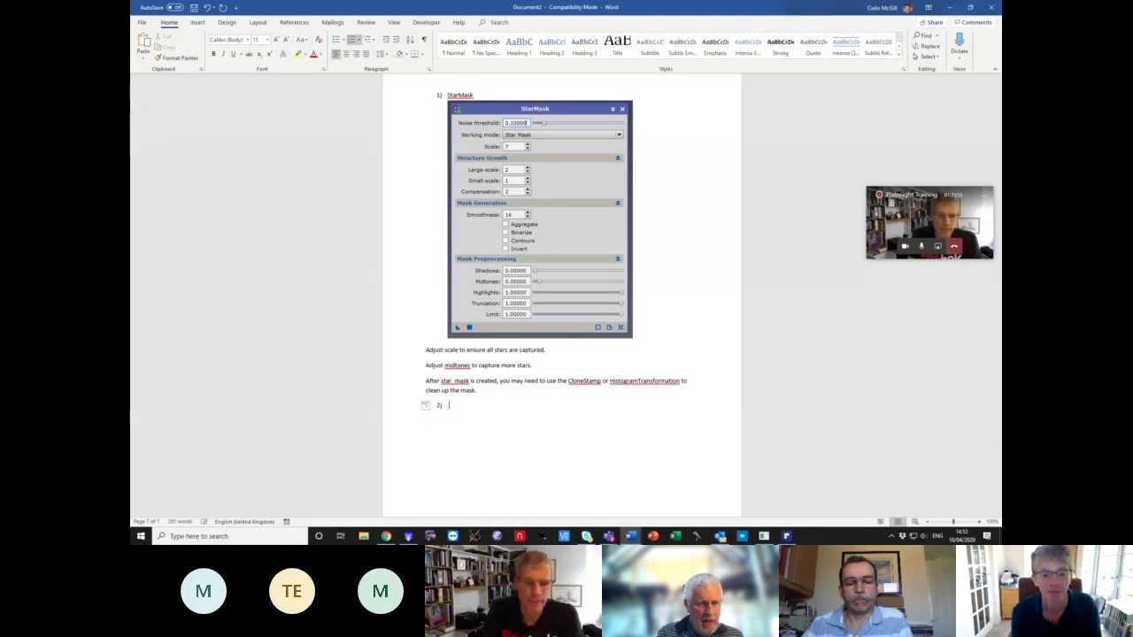
type("Lumina")
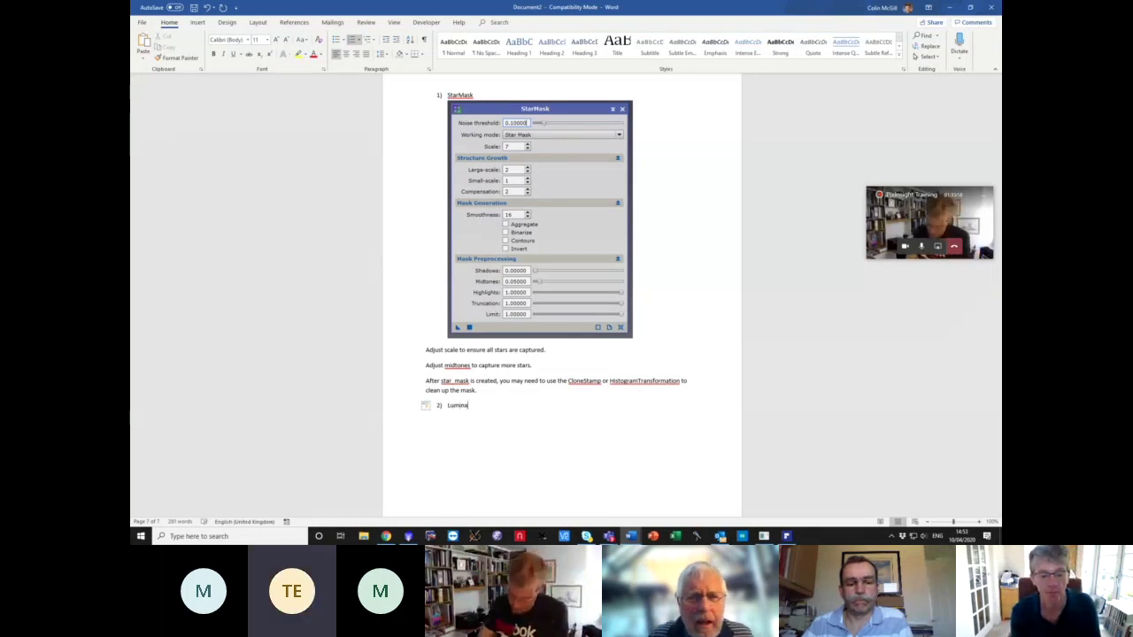
key("BackSpace")
key("BackSpace")
key("BackSpace")
type("Mask")
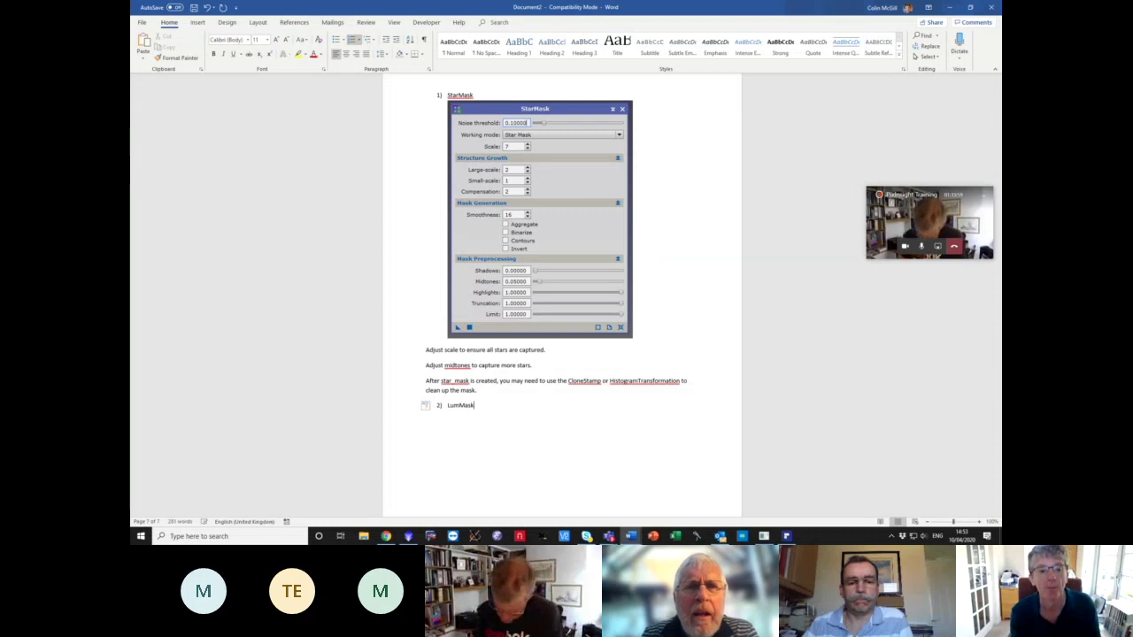
- Add an unnumbered indented line beneath the LumMask item reading "Take clone of luminance"
key("BackSpace")
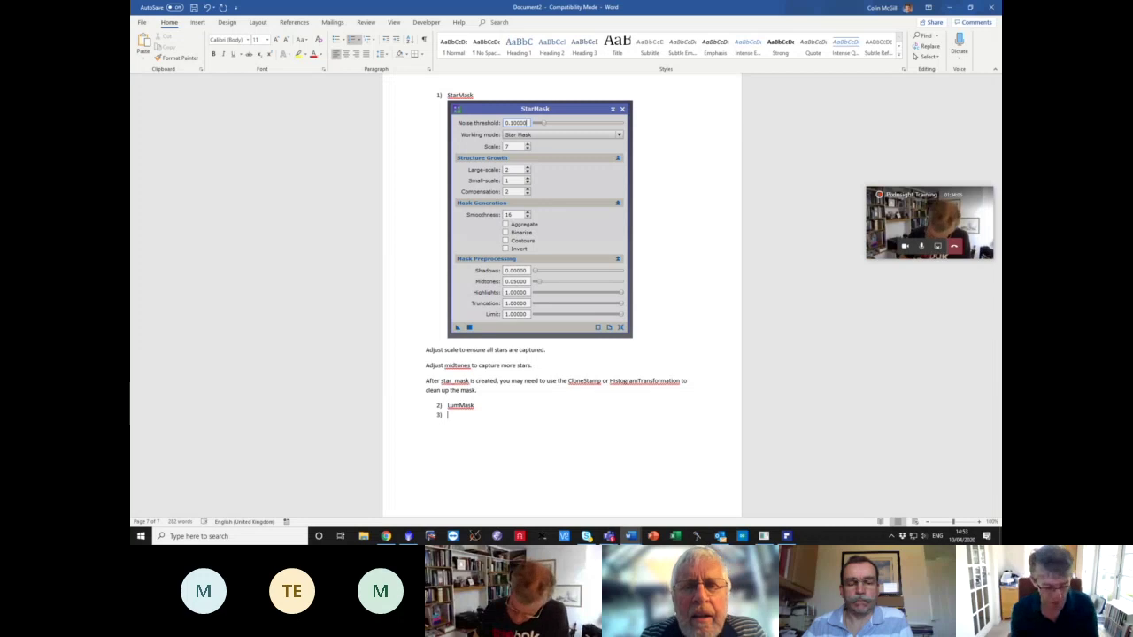
key("BackSpace")
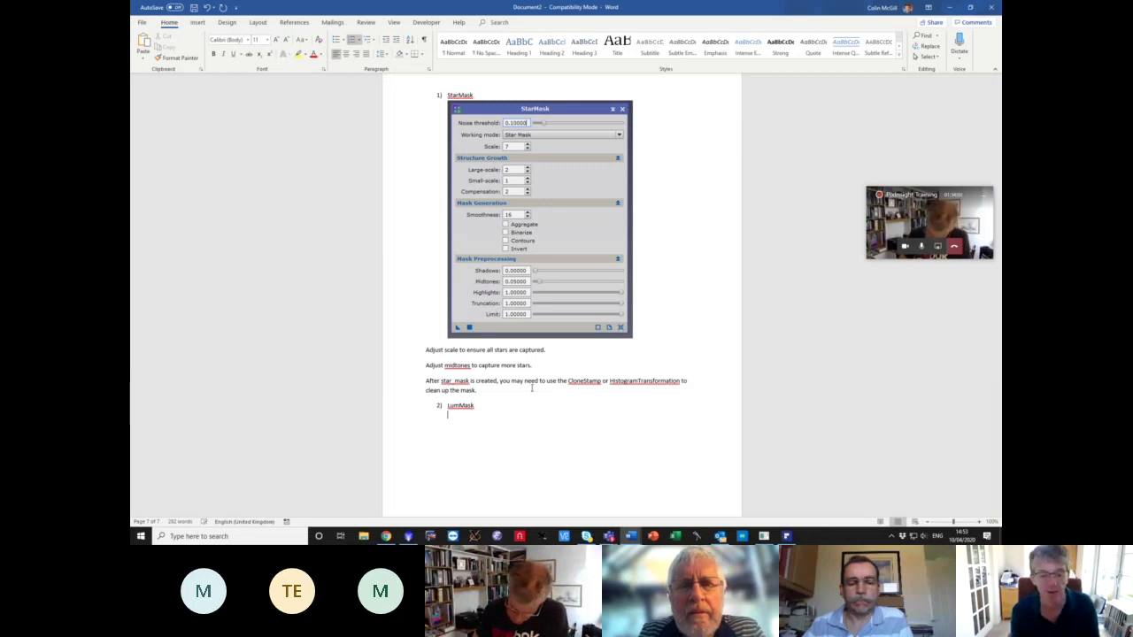
key("ctrl+v")
type("St")
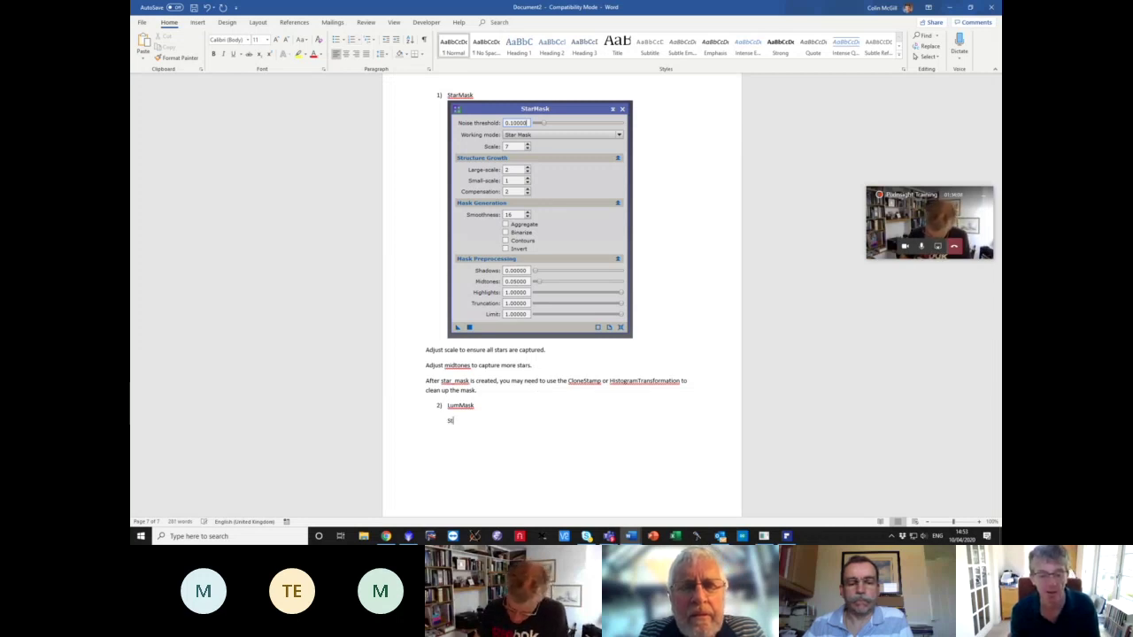
type("reTake clone of luminance")
- Add a line below the luminance clone note reading "Stretch using HistogramTransformation", without a closing full stop
key("Return")
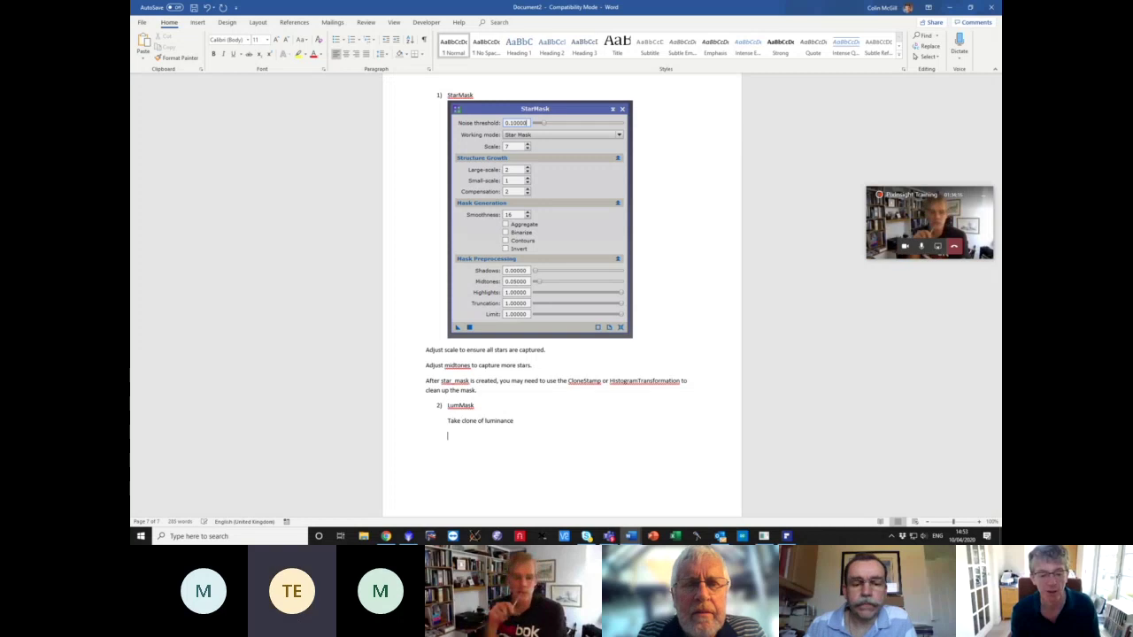
type("Stretch")
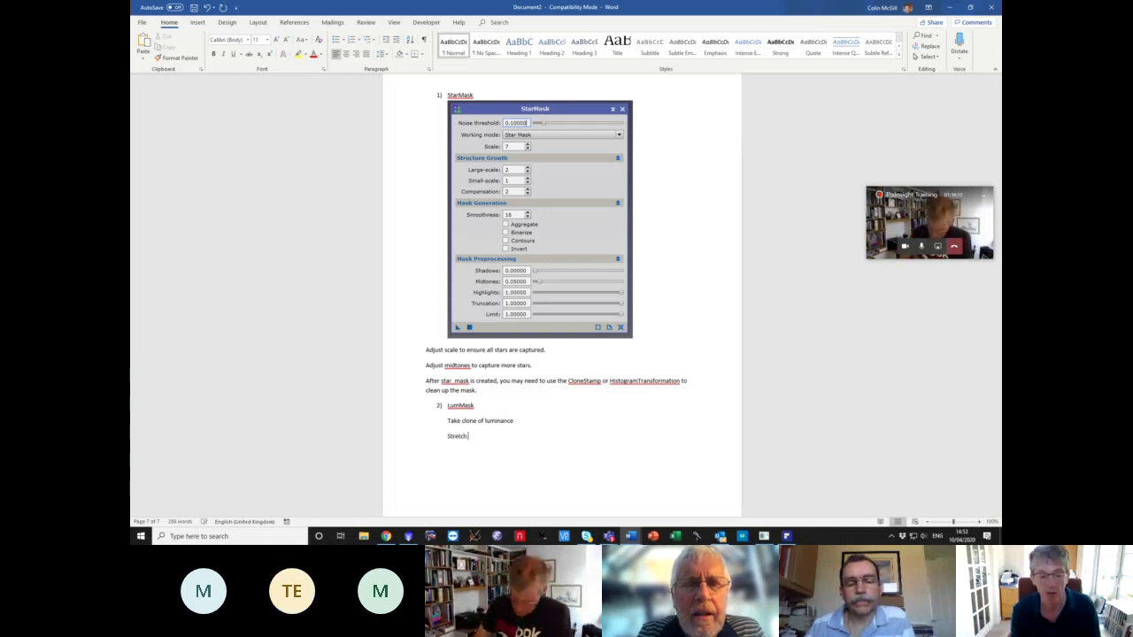
type(" using Histogram")
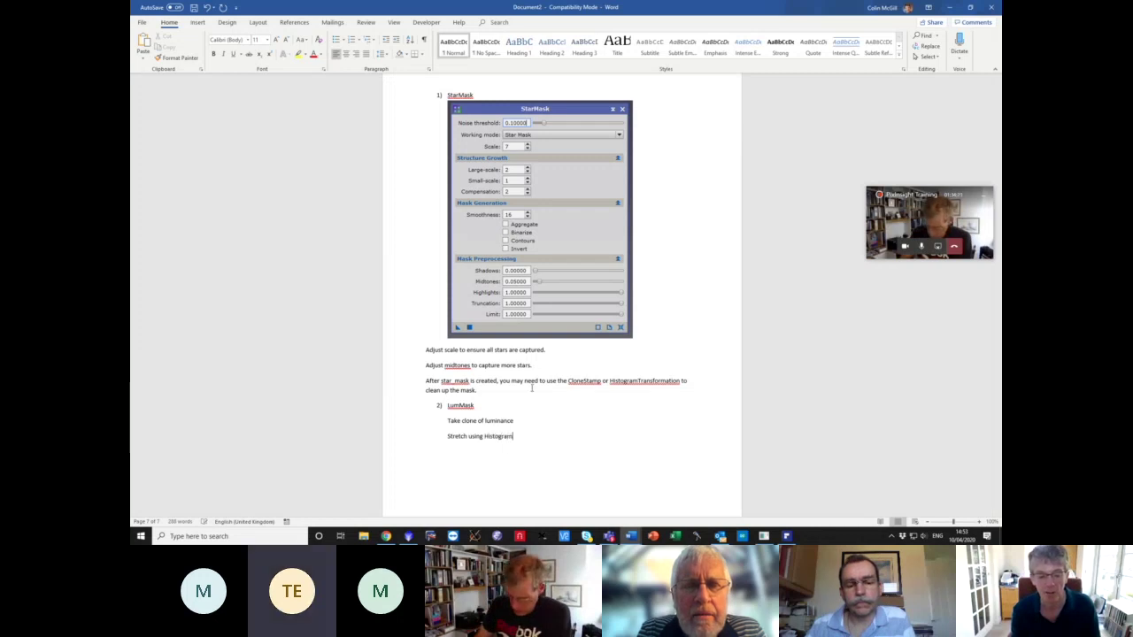
type("Transform")
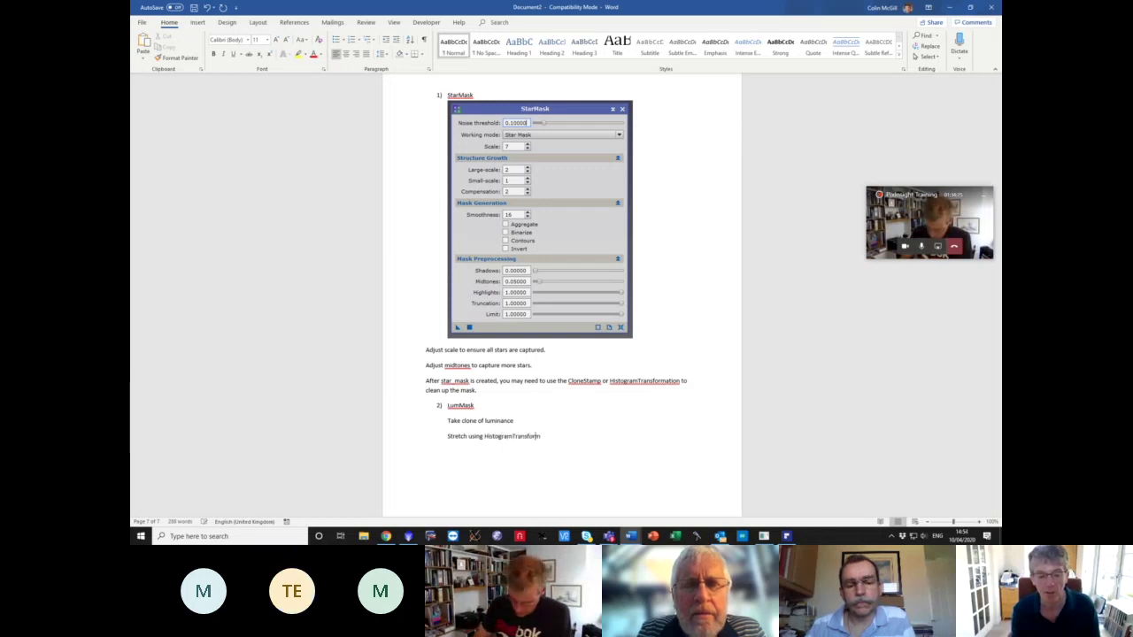
type("ation.")
key("Return")
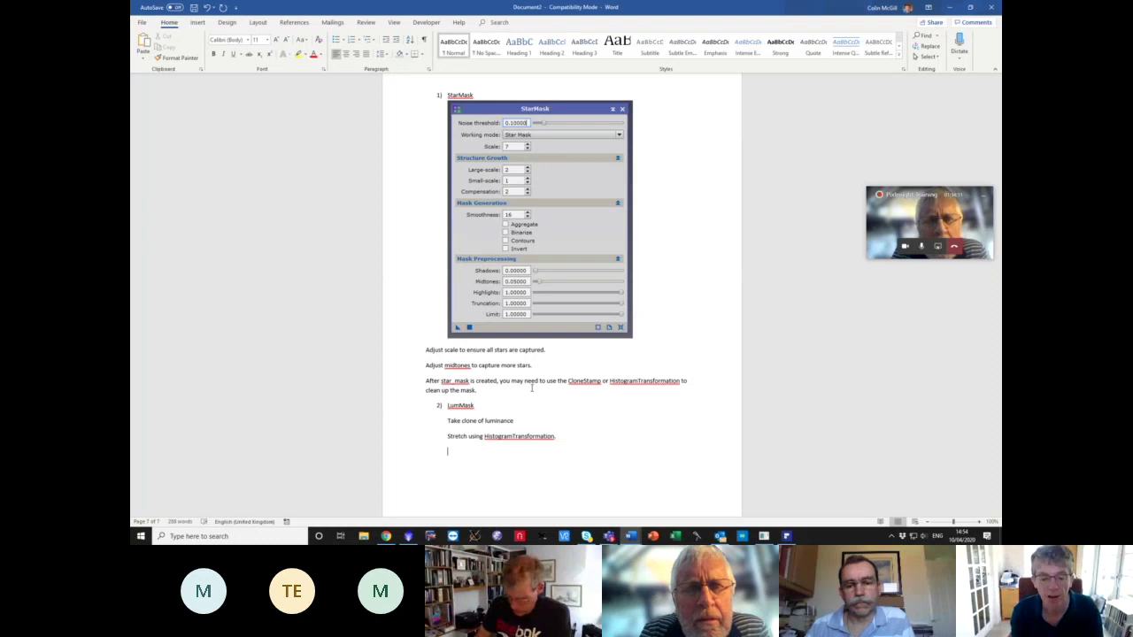
key("BackSpace")
key("BackSpace")
type("-")
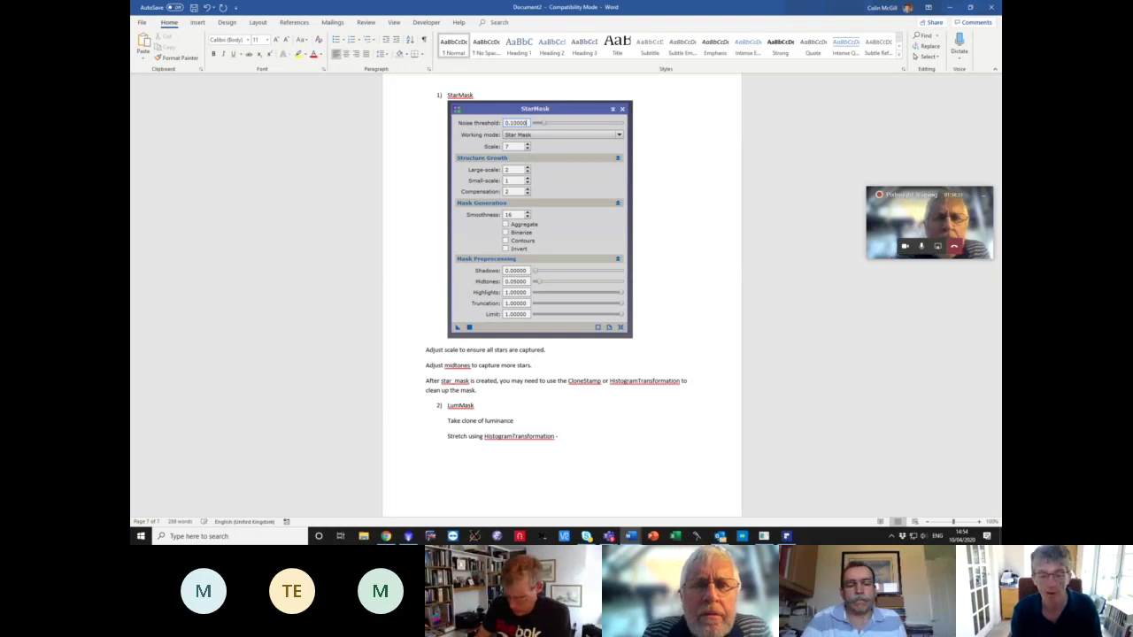
type(" dia")
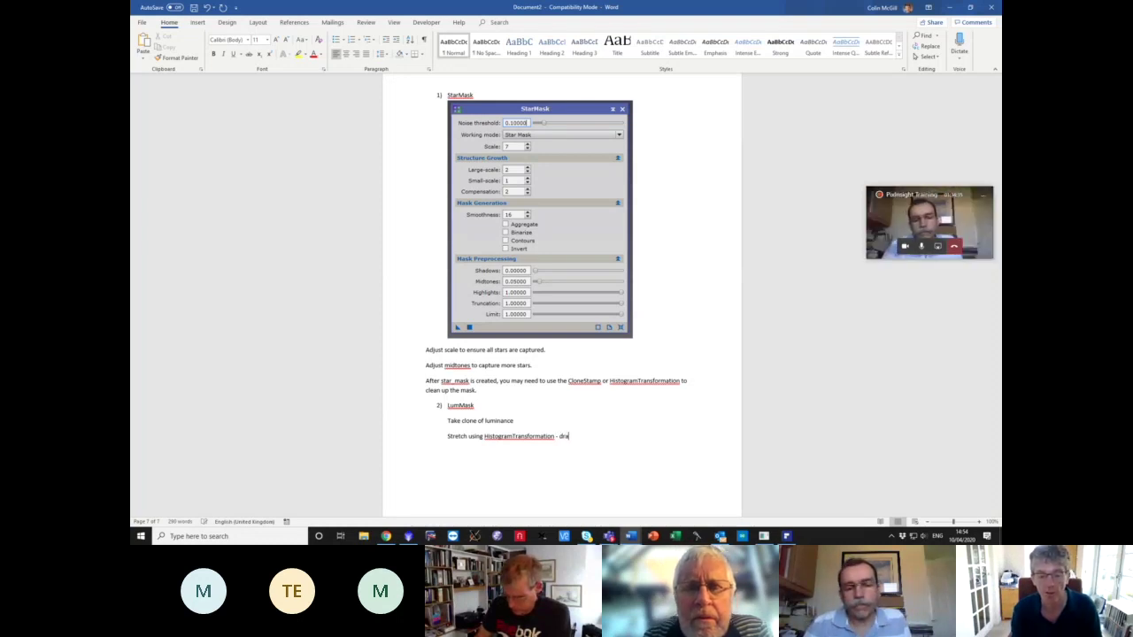
type("gging STF")
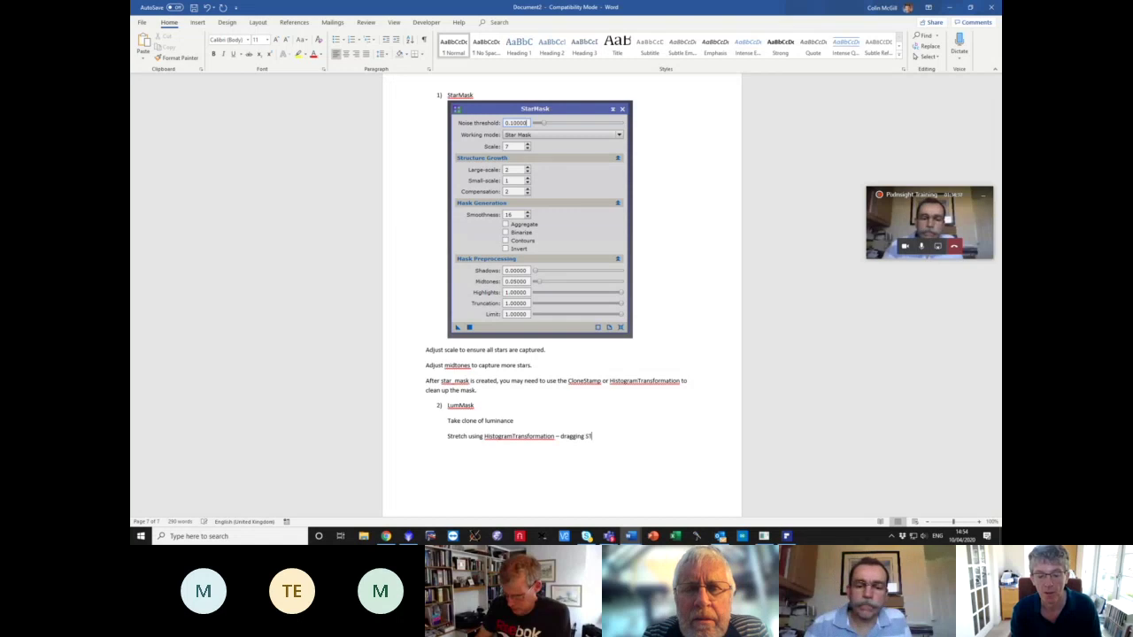
key("BackSpace")
key("BackSpace")
key("BackSpace")
key("BackSpace")
key("BackSpace")
key("BackSpace")
key("BackSpace")
key("BackSpace")
key("BackSpace")
key("BackSpace")
key("BackSpace")
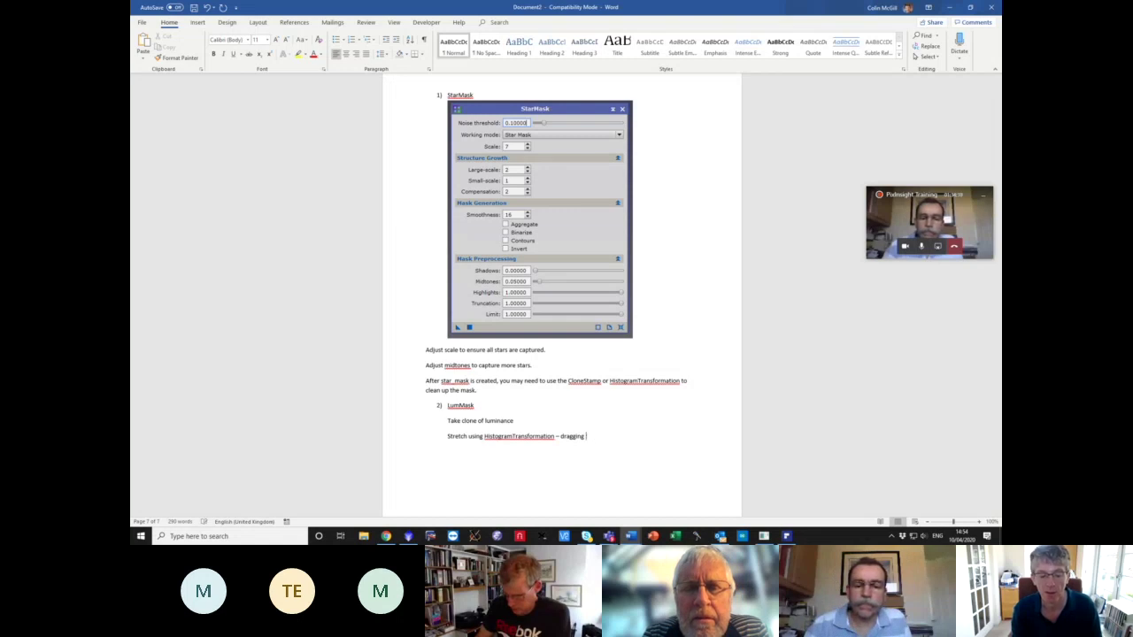
key("BackSpace")
key("BackSpace")
key("BackSpace")
- Complete the stretching line with "and ScreenTransferFunction (STF)."
type("and Screen")
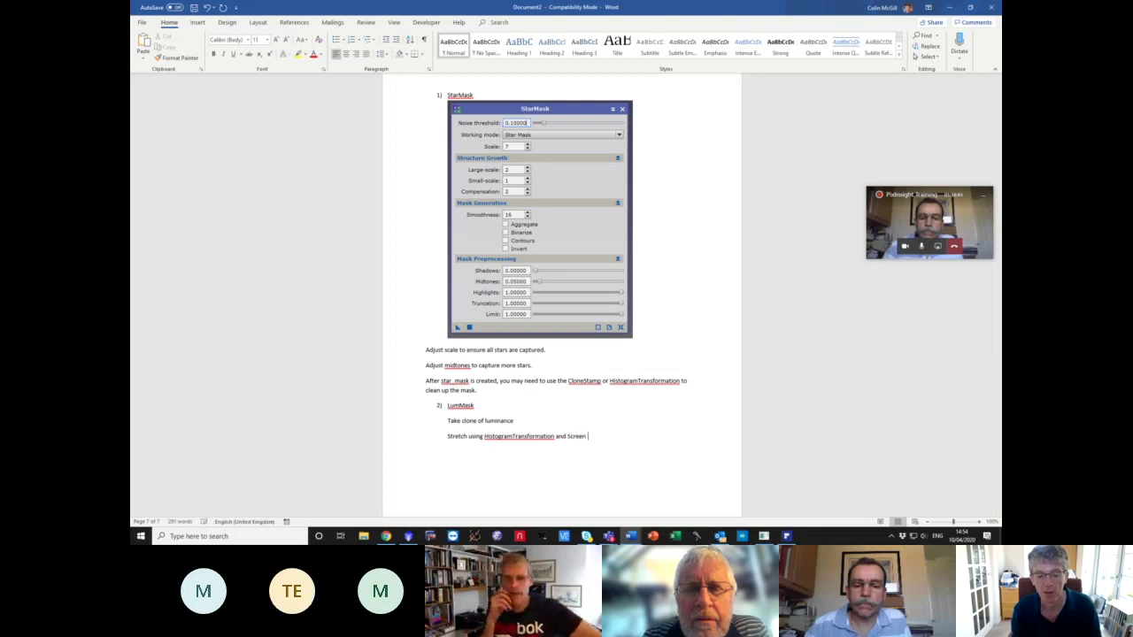
key("BackSpace")
type("Tra")
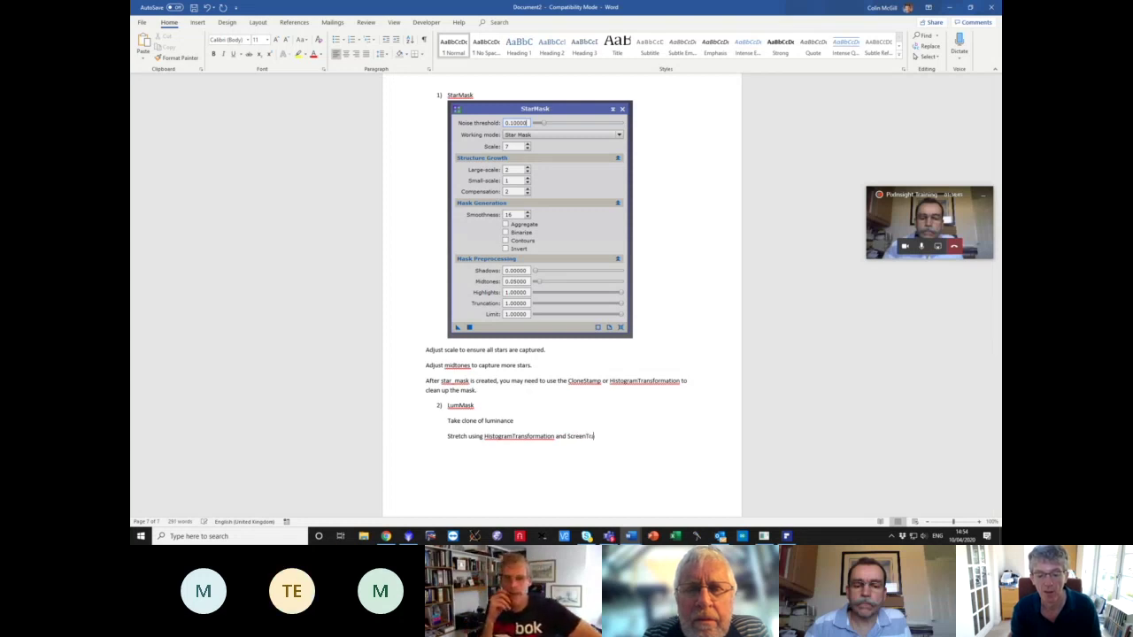
type("nsferFunction")
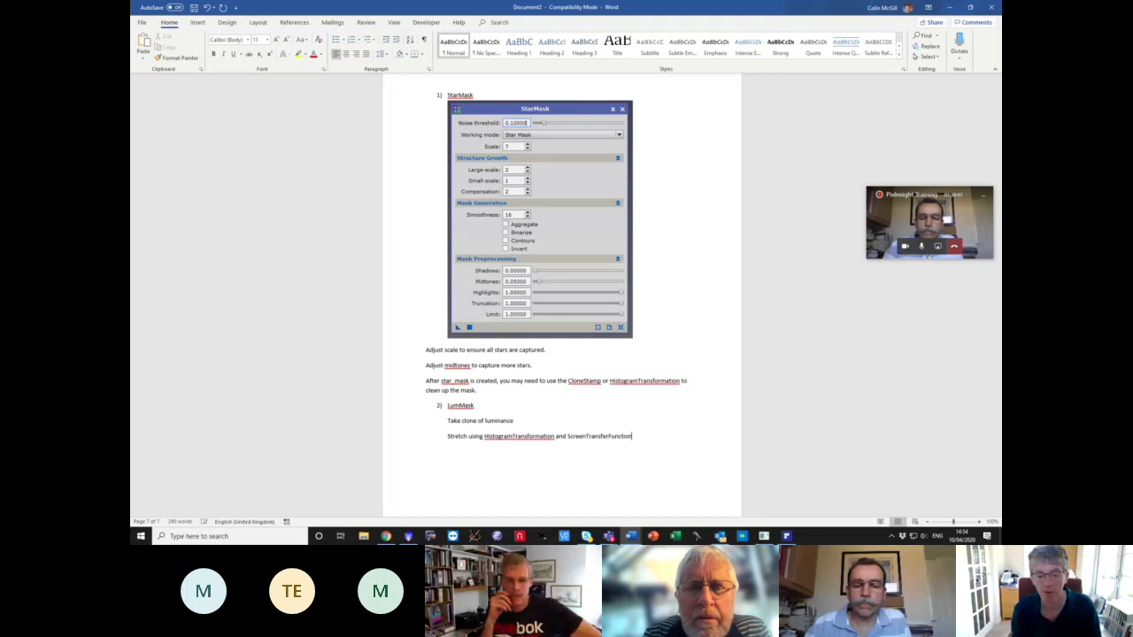
type(" (STF).")
- Add a third LumMask line reading "Drag triangle from STF to HT tool to copy parameters."
key("Return")
type("Drag")
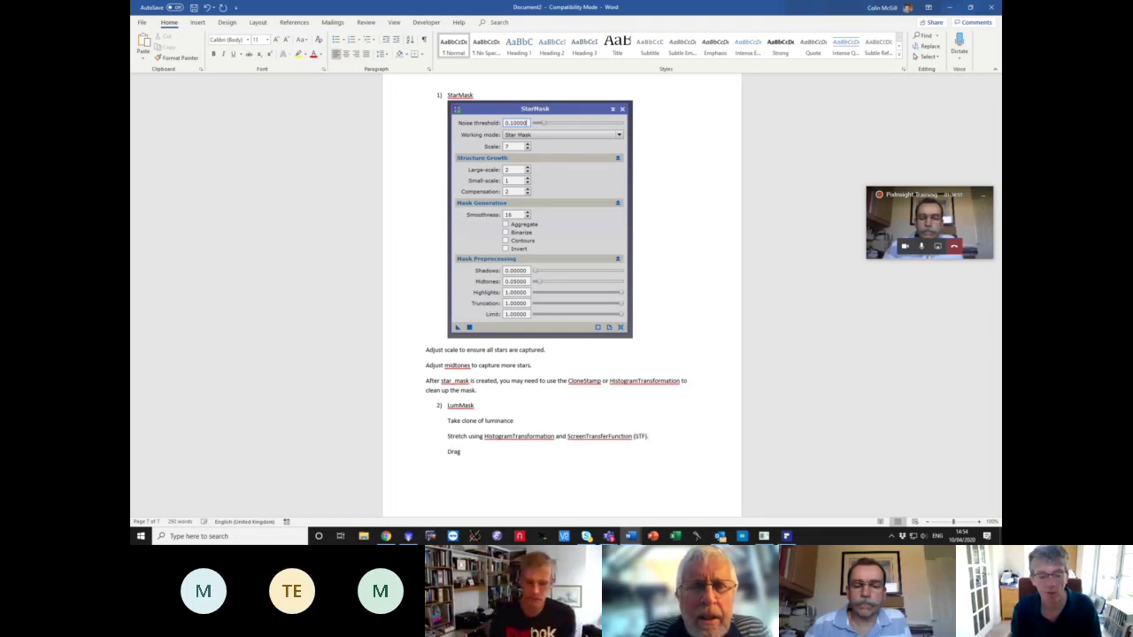
type(" th")
type("ian")
type("gle from")
type(" S")
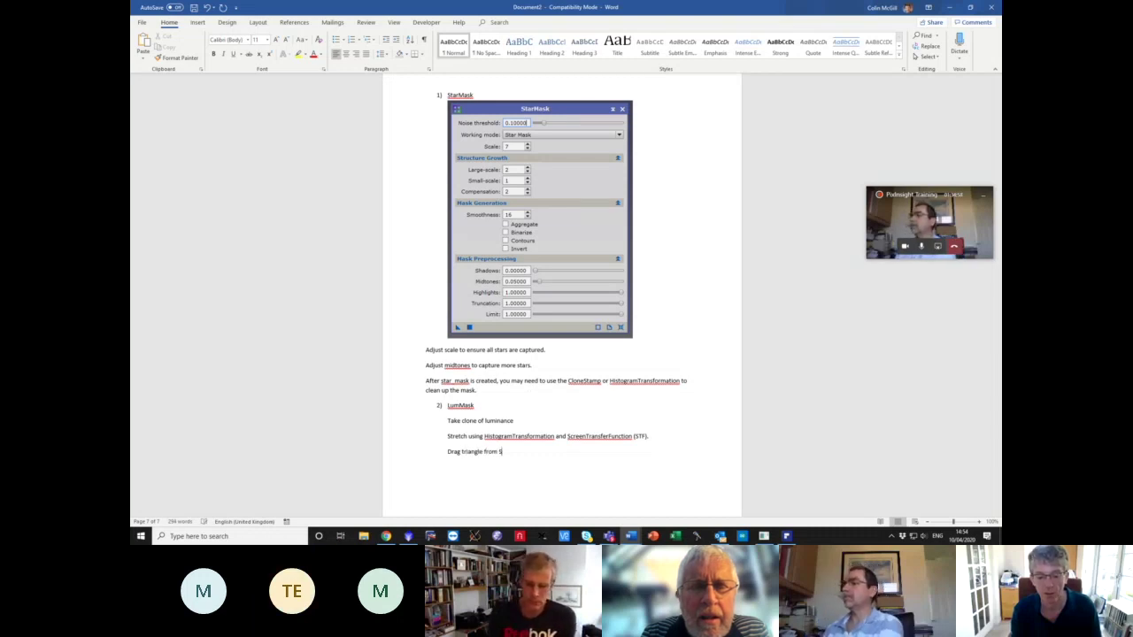
type("TF to HT")
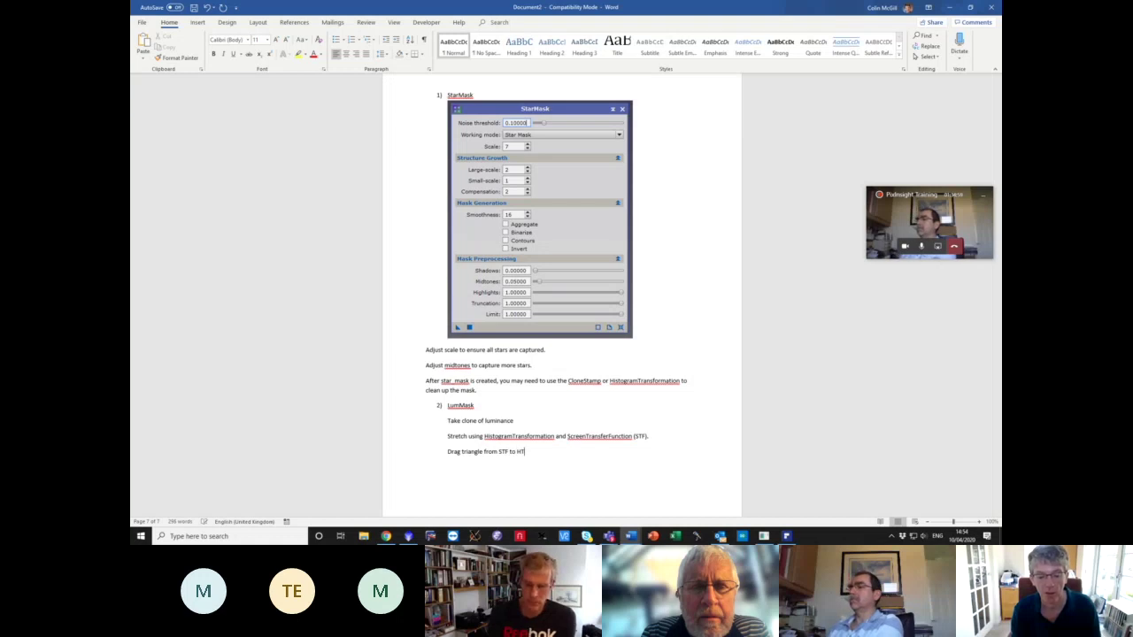
type(" tool to copy")
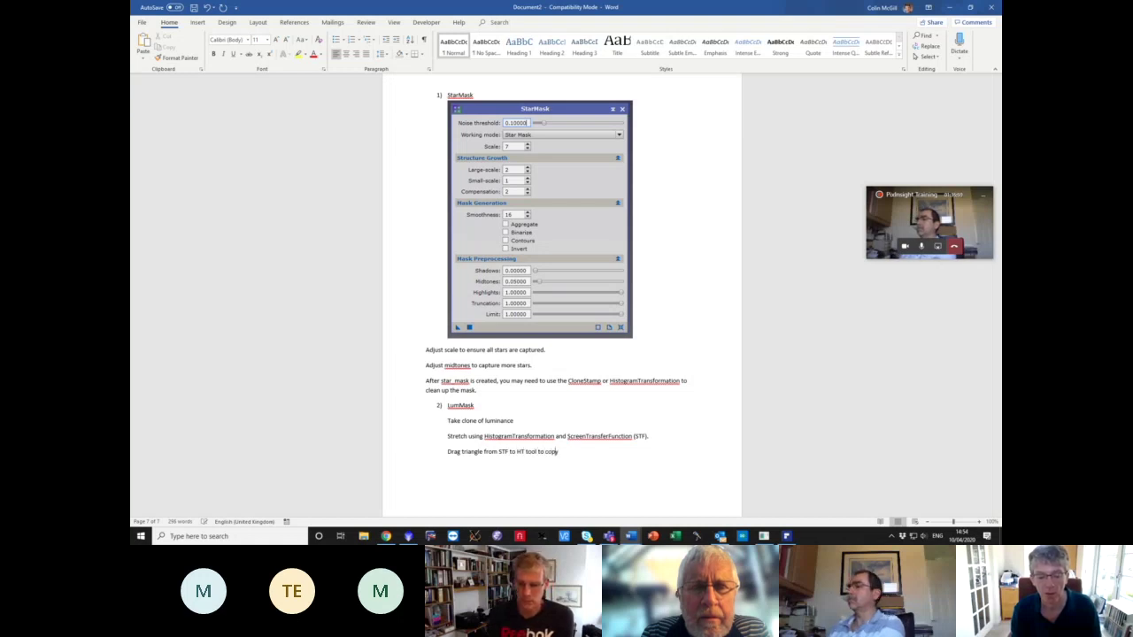
type(" parameters.")
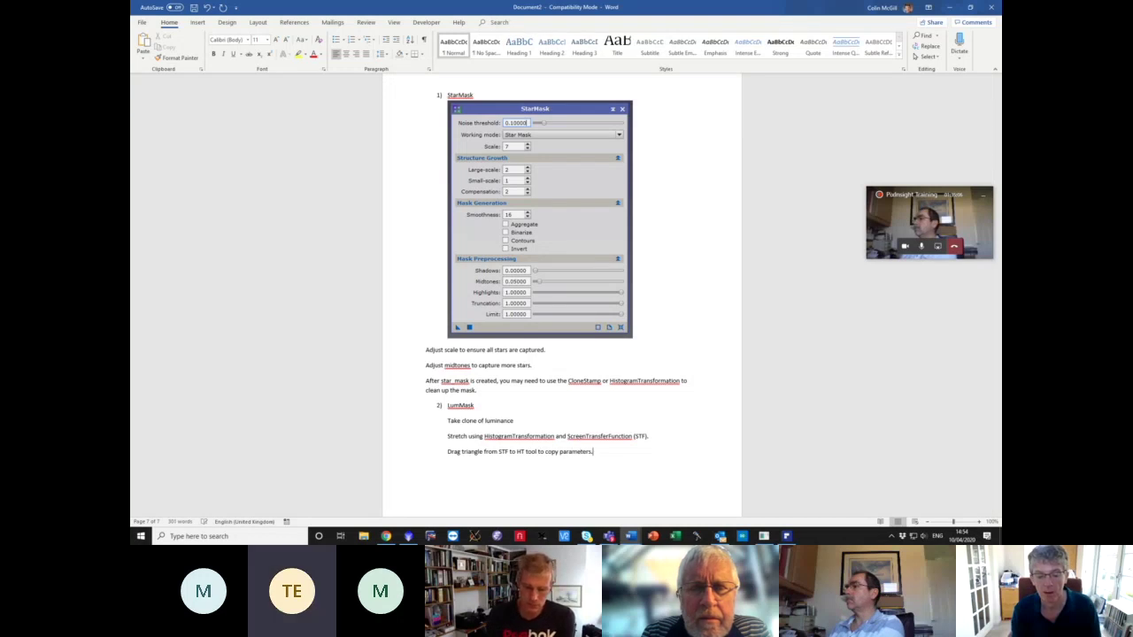
- Add a fourth line under the LumMask item reading "Once stretched, use "Convolution" to blur mask."
key("Return")
type("O")
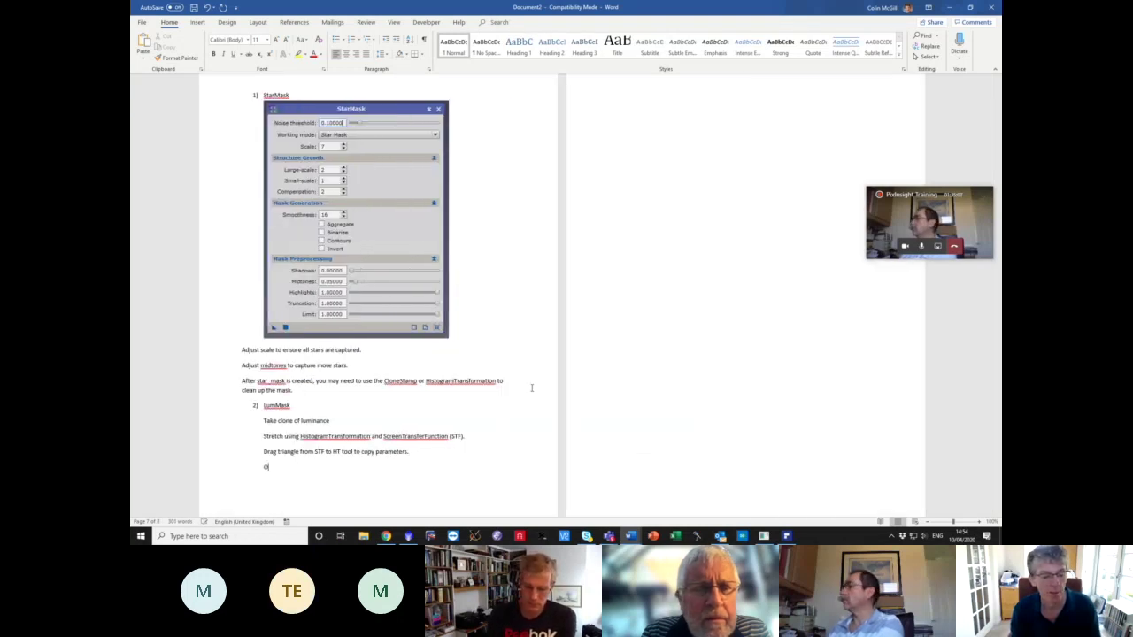
type("nce stret")
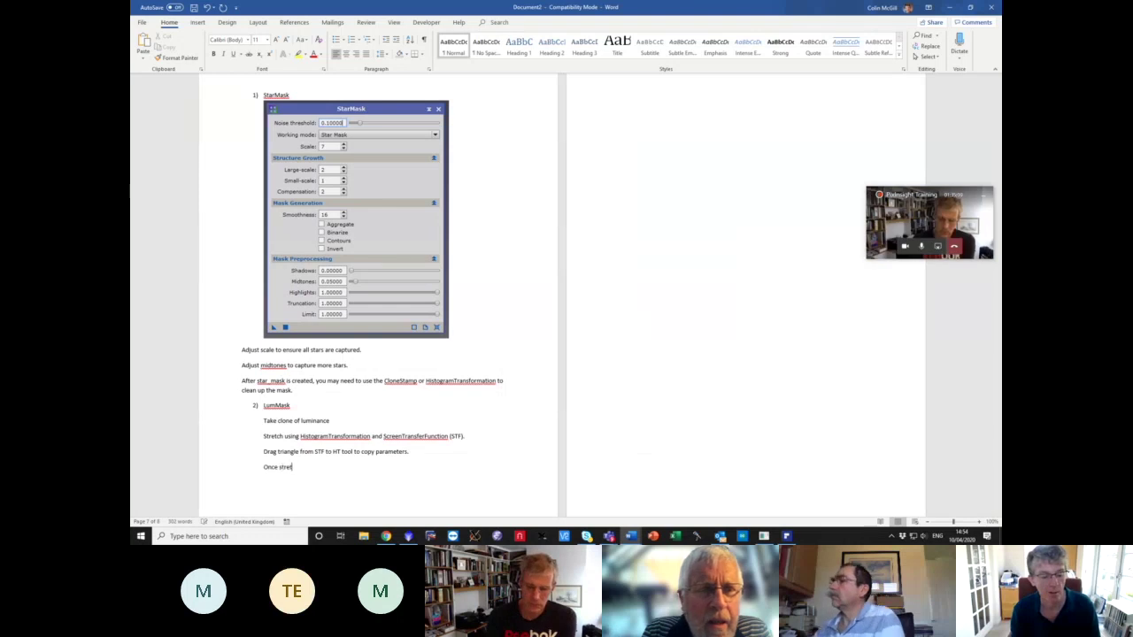
type("ched, use C")
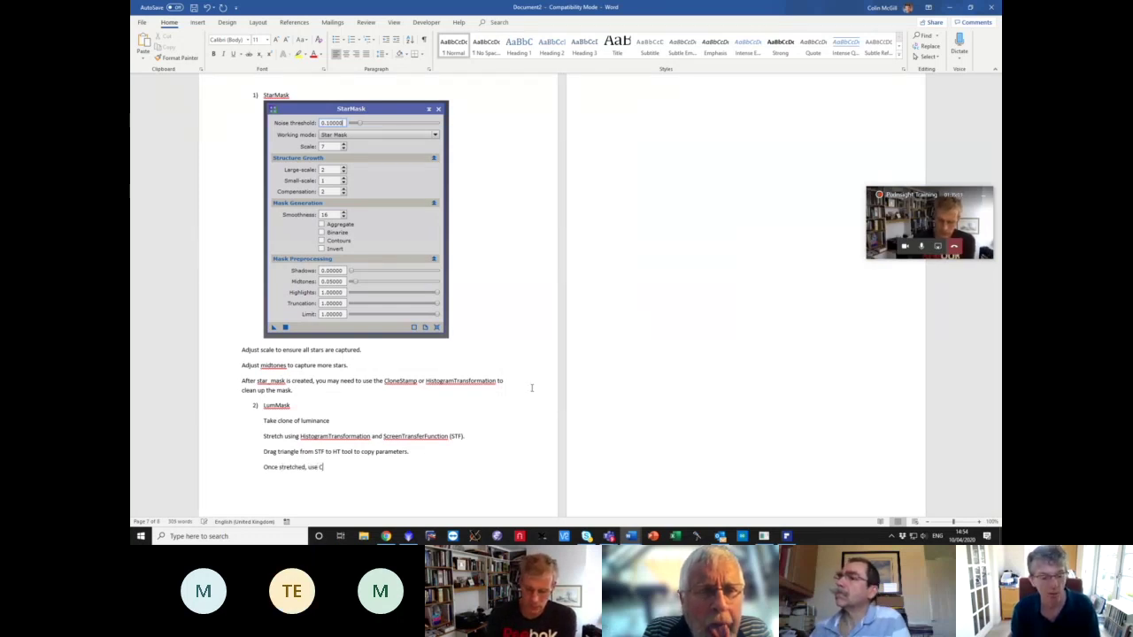
key("BackSpace")
type("\"Convolution\" to ")
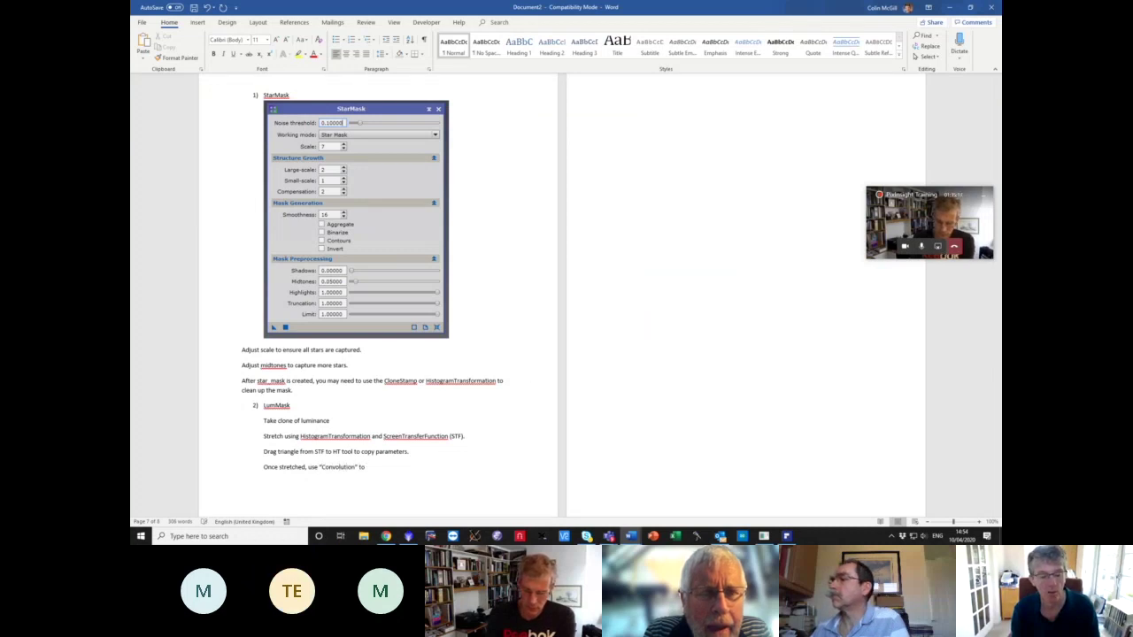
type("blu")
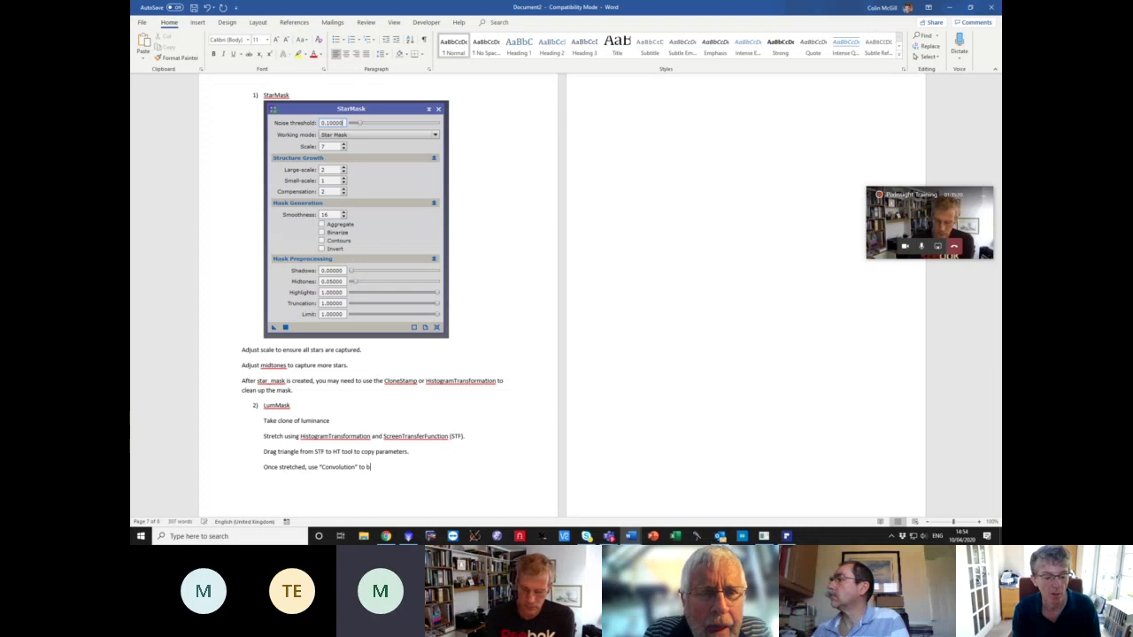
type("r mask. ")
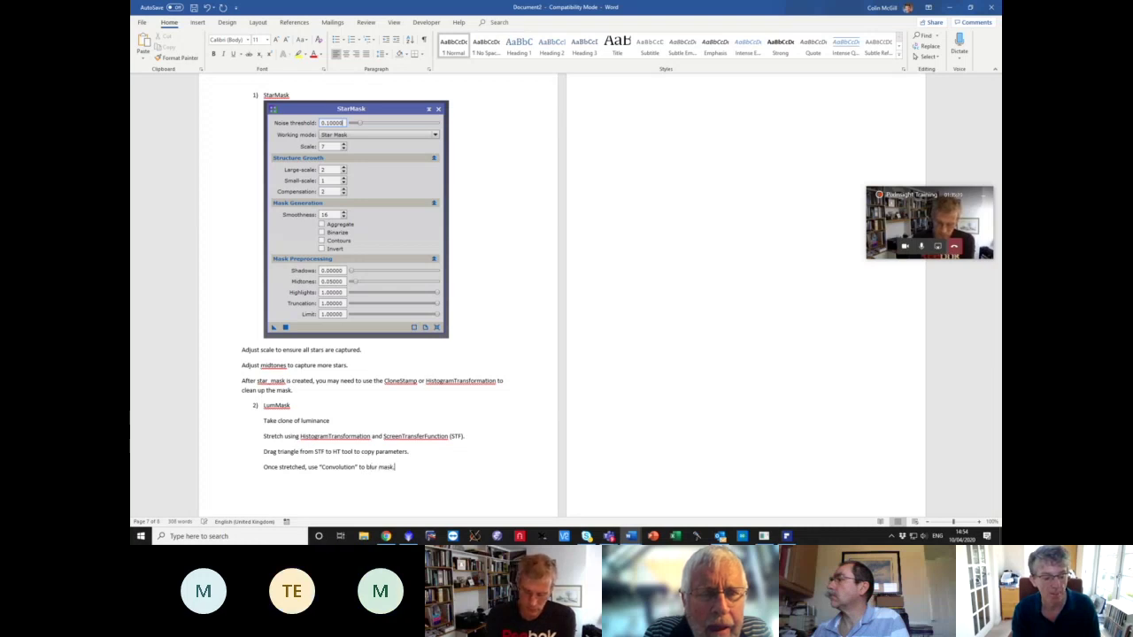
- Start a new LumMask line reading "Then finish by using HistogramTransformation to adjust black point and possibly"
type("THen")
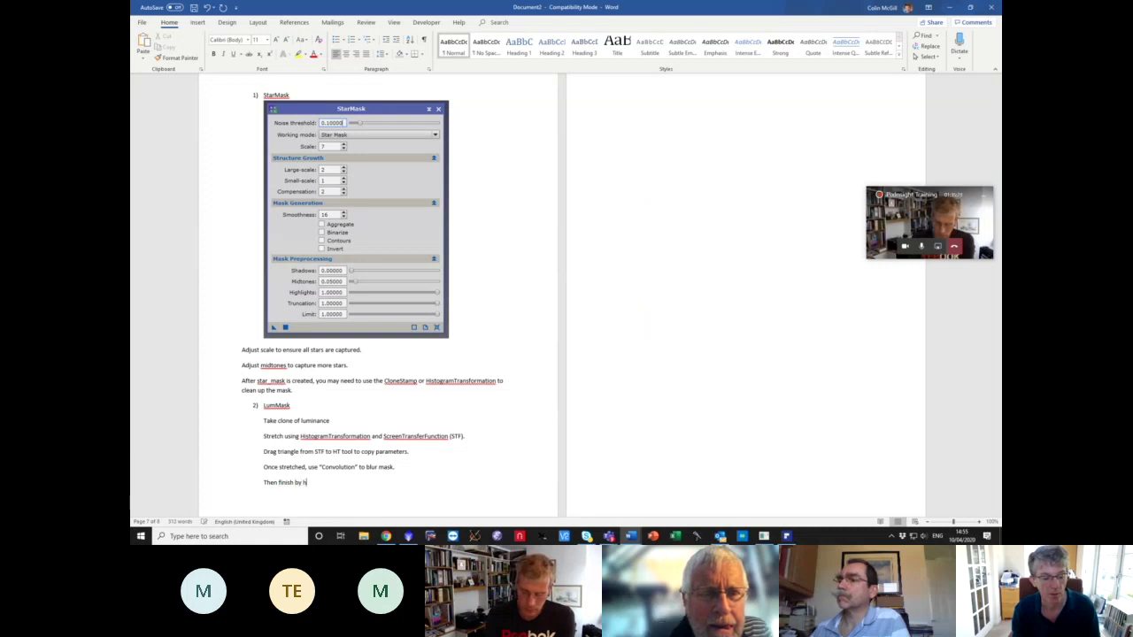
type("t")
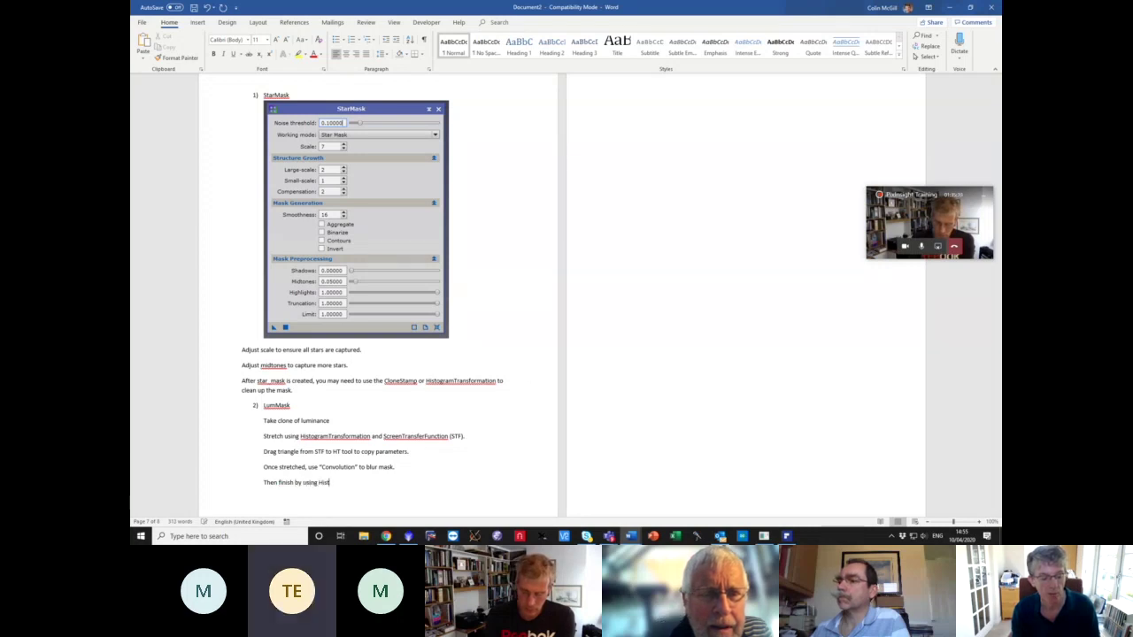
type("ogram")
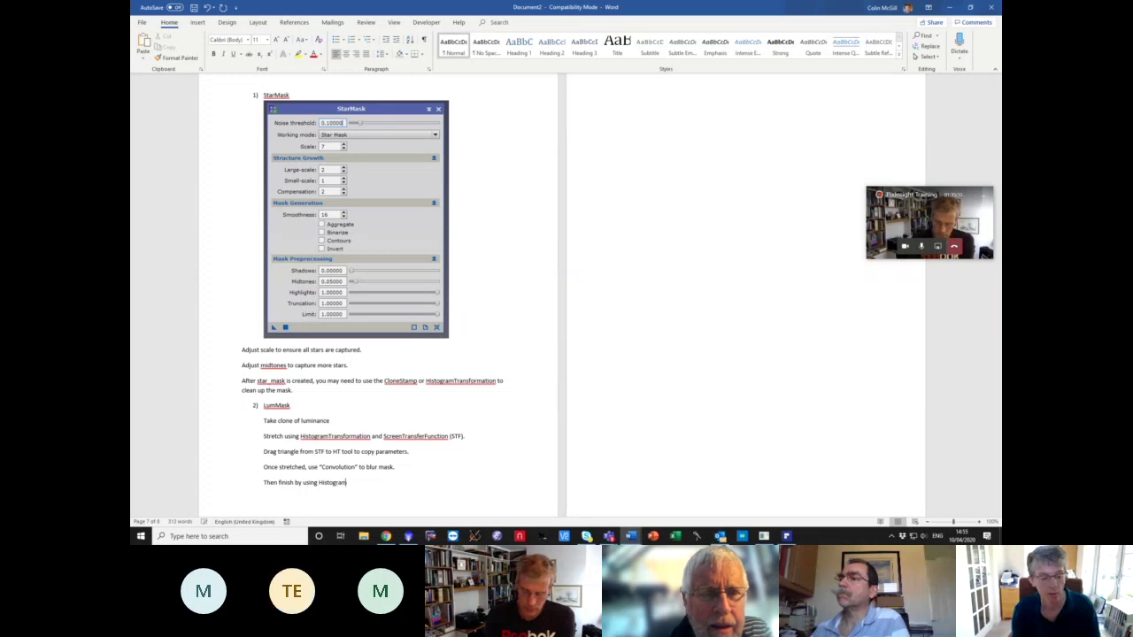
type("Transformation to adjus")
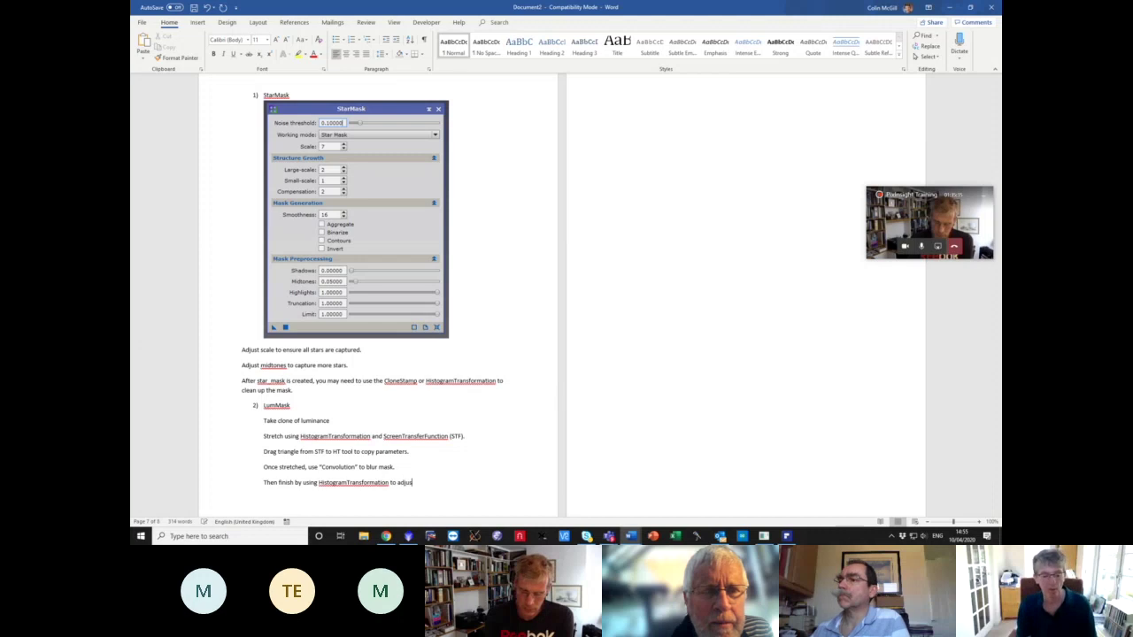
type("t black point and possib")
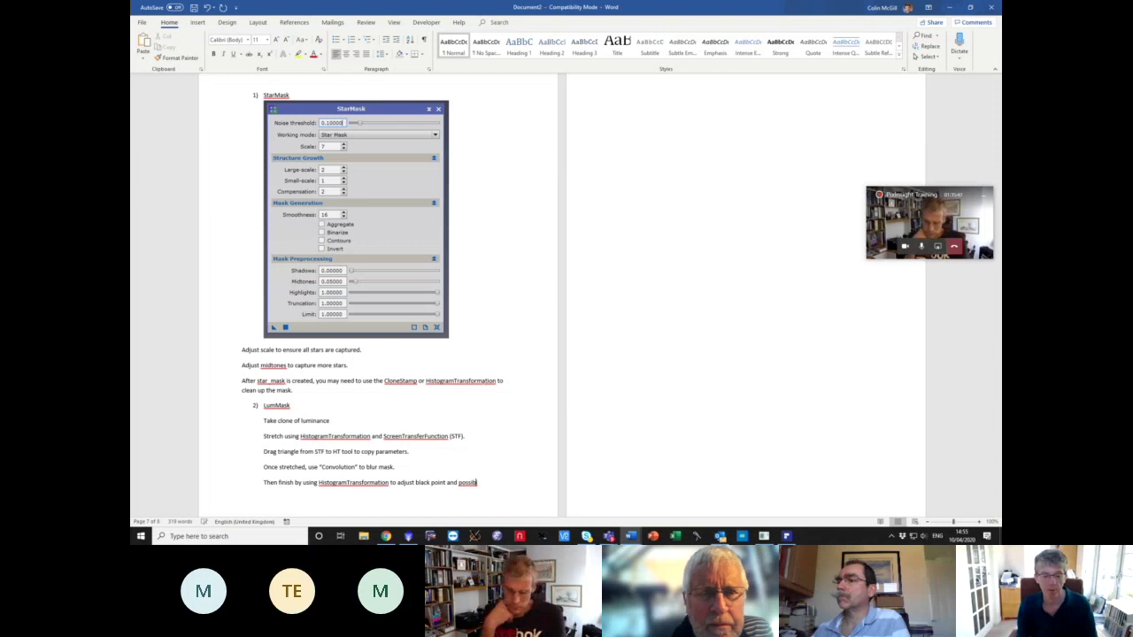
- Complete the final HistogramTransformation line with "increase values in core of the object."
type("ly increase galax")
key("BackSpace")
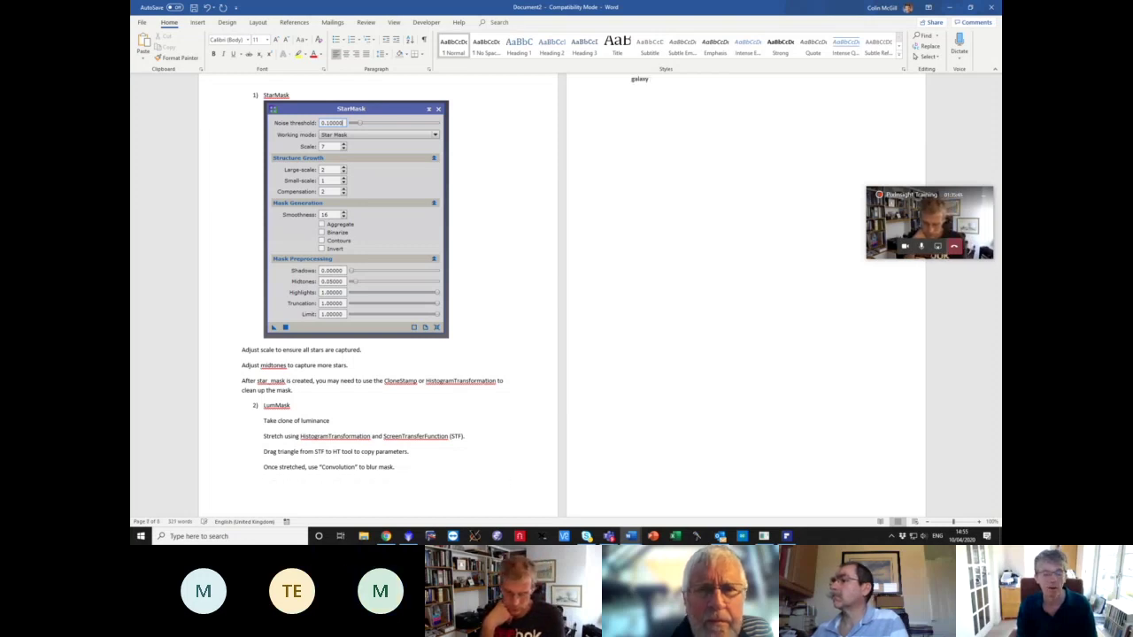
key("BackSpace")
key("BackSpace")
key("BackSpace")
key("BackSpace")
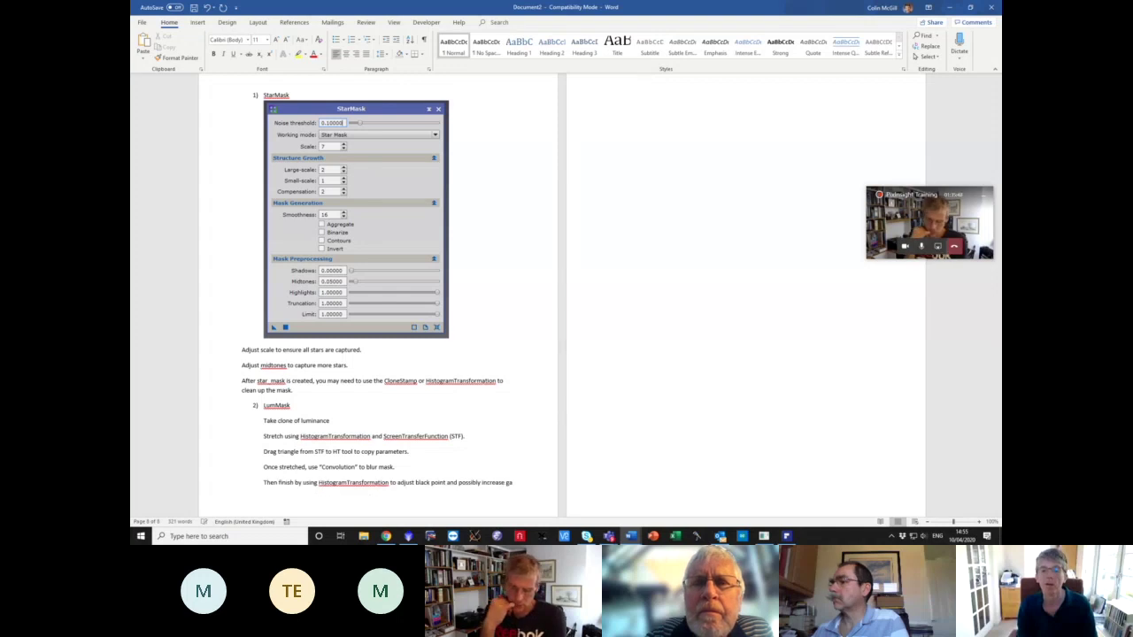
type("ues in co")
type("re to the ")
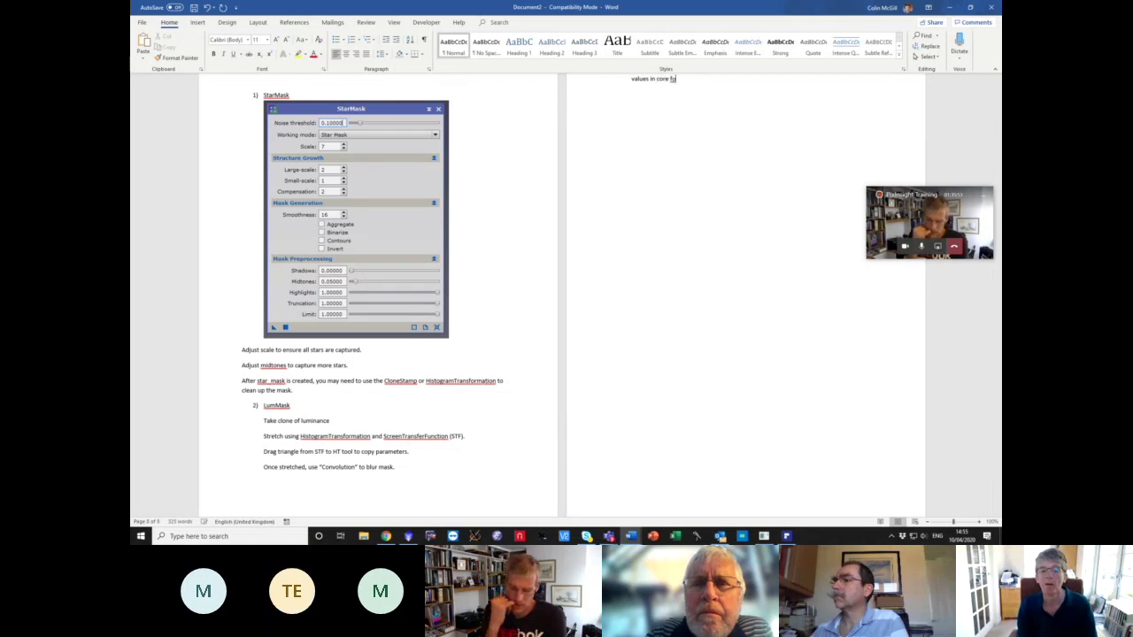
type(" of the ob")
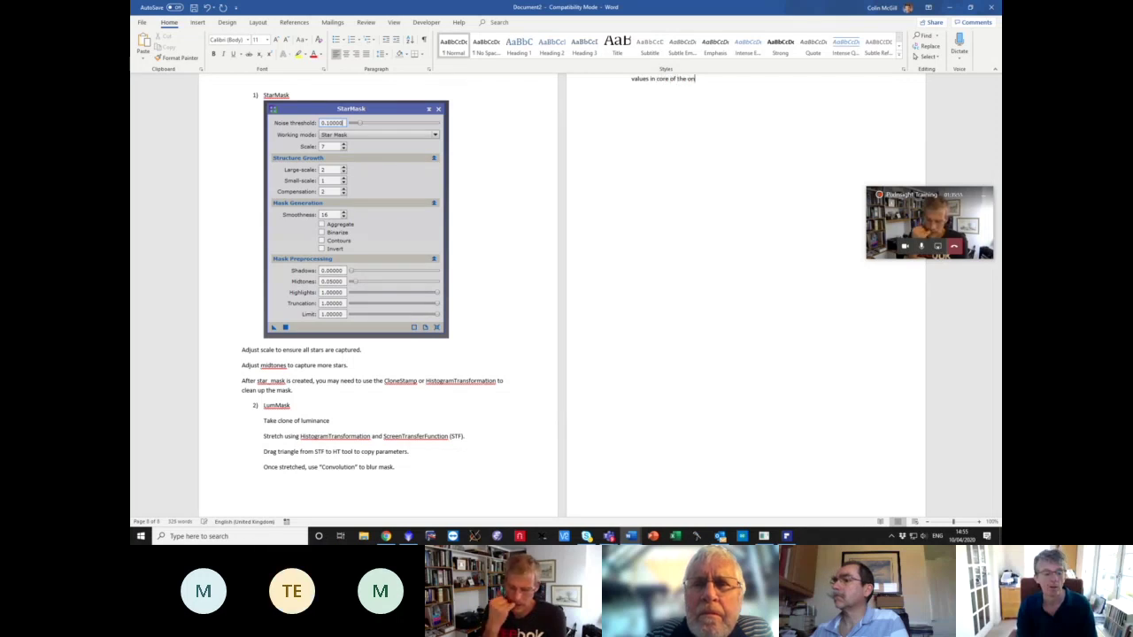
type("ject.")
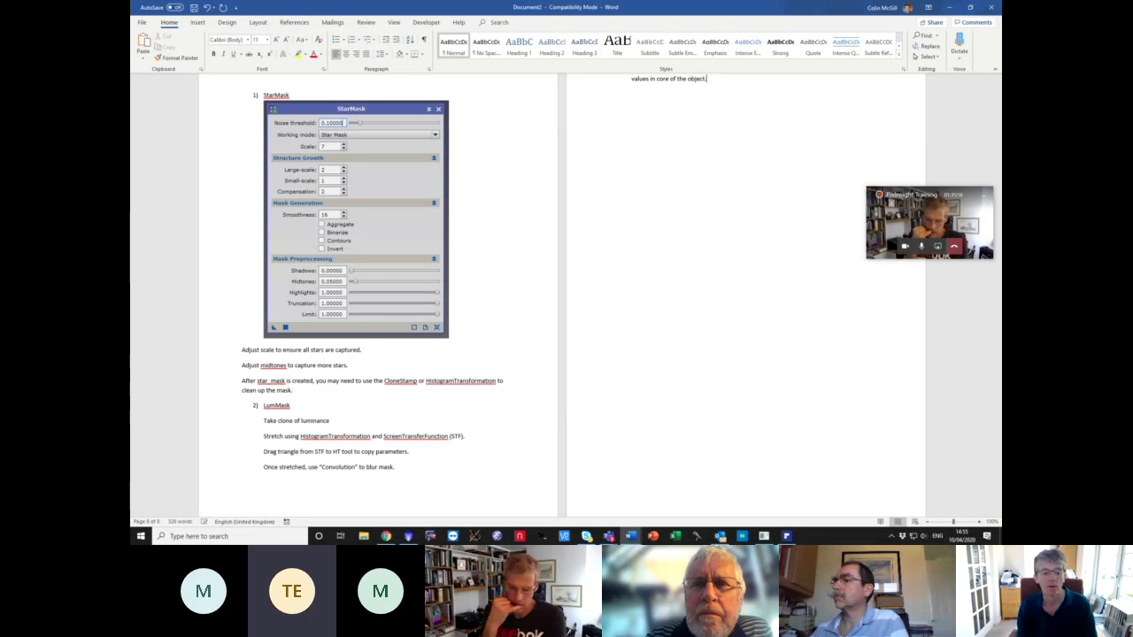
- Shrink the StarMask screenshot slightly so that all the LumMask notes fit on the same page
scroll(300, 380, "up", 2)
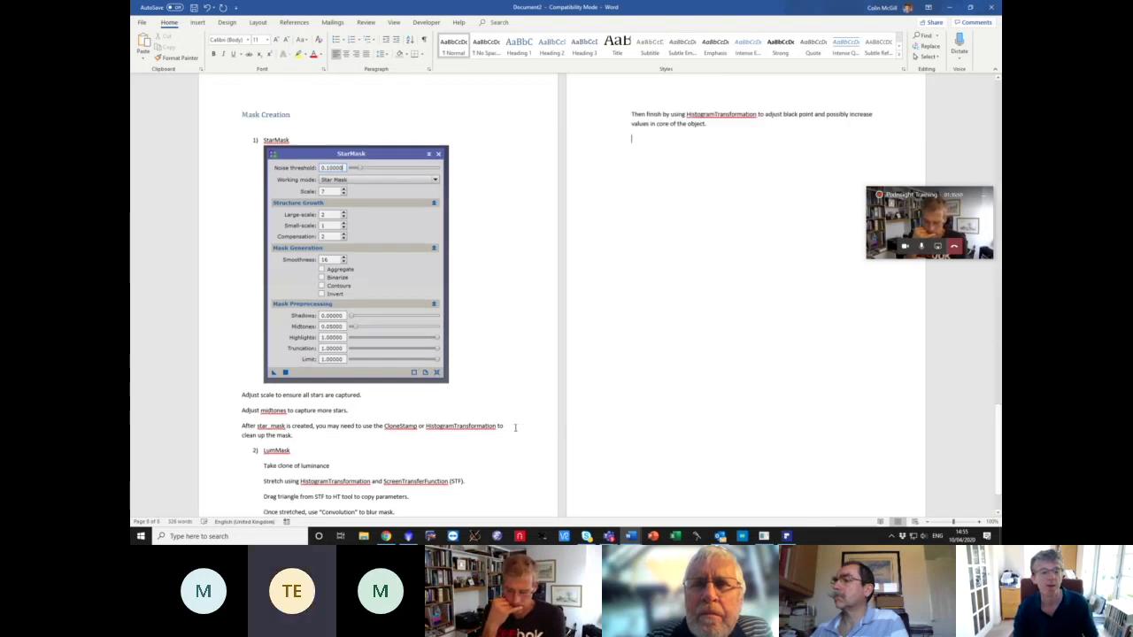
left_click(300, 381)
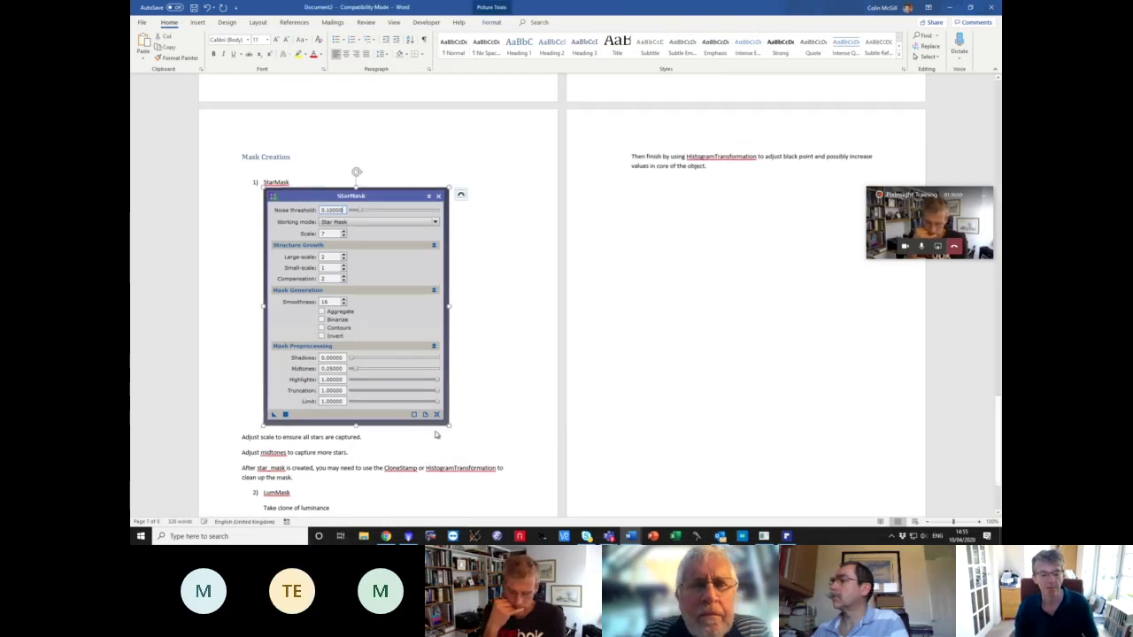
left_click_drag(450, 427, 426, 393)
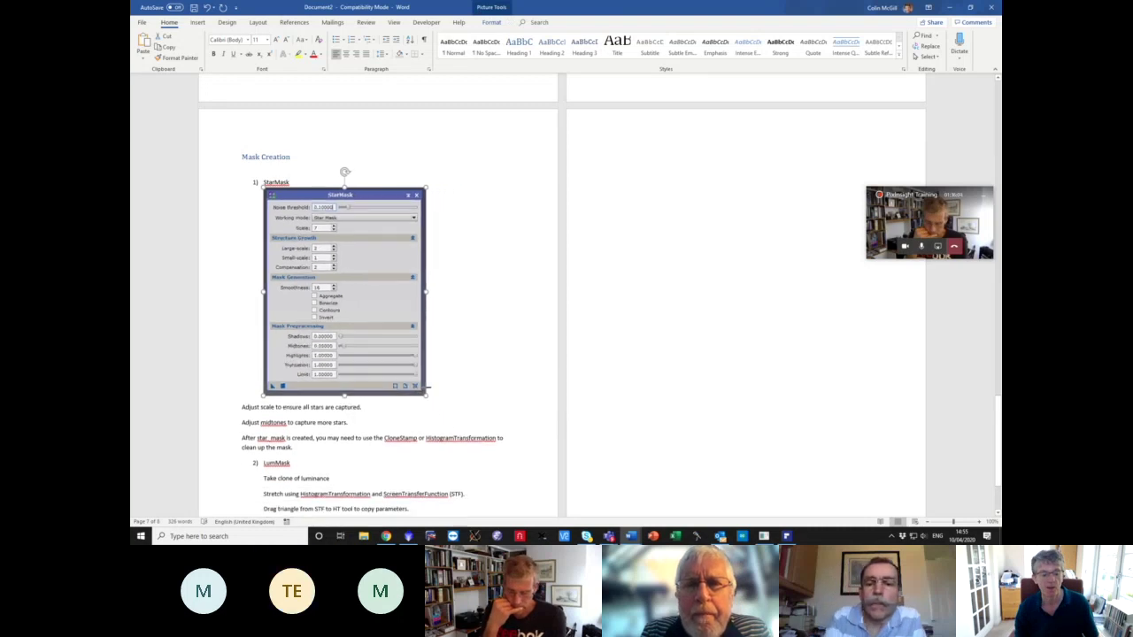
scroll(482, 409, "down", 2)
scroll(483, 411, "down", 1)
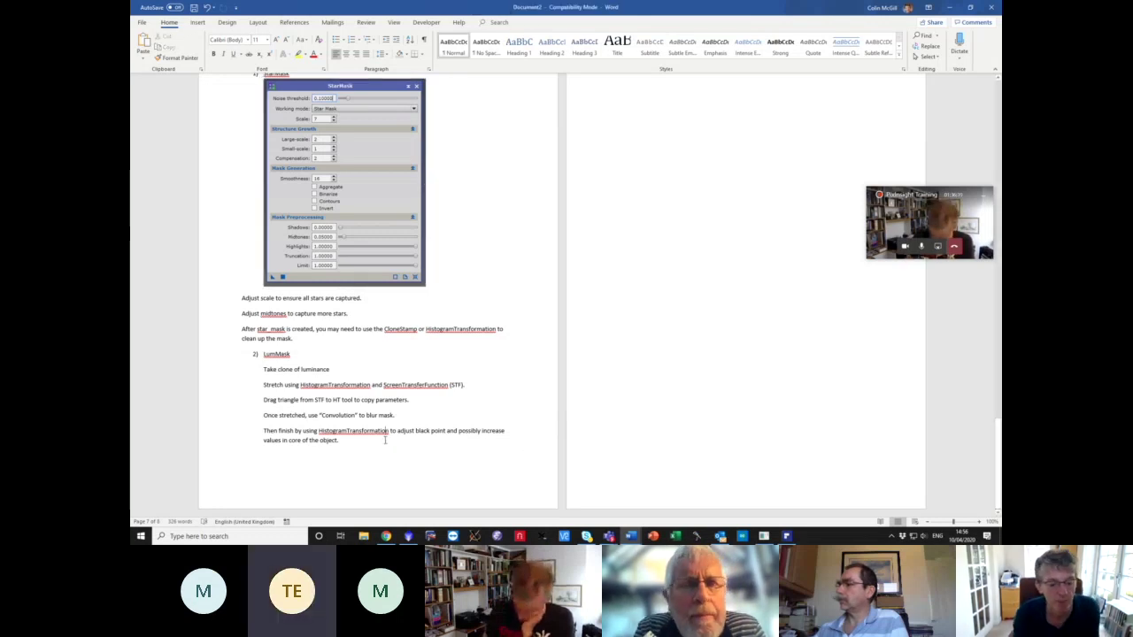
- Insert "(right hand slider)" after "black point" in the last LumMask line
left_click(447, 432)
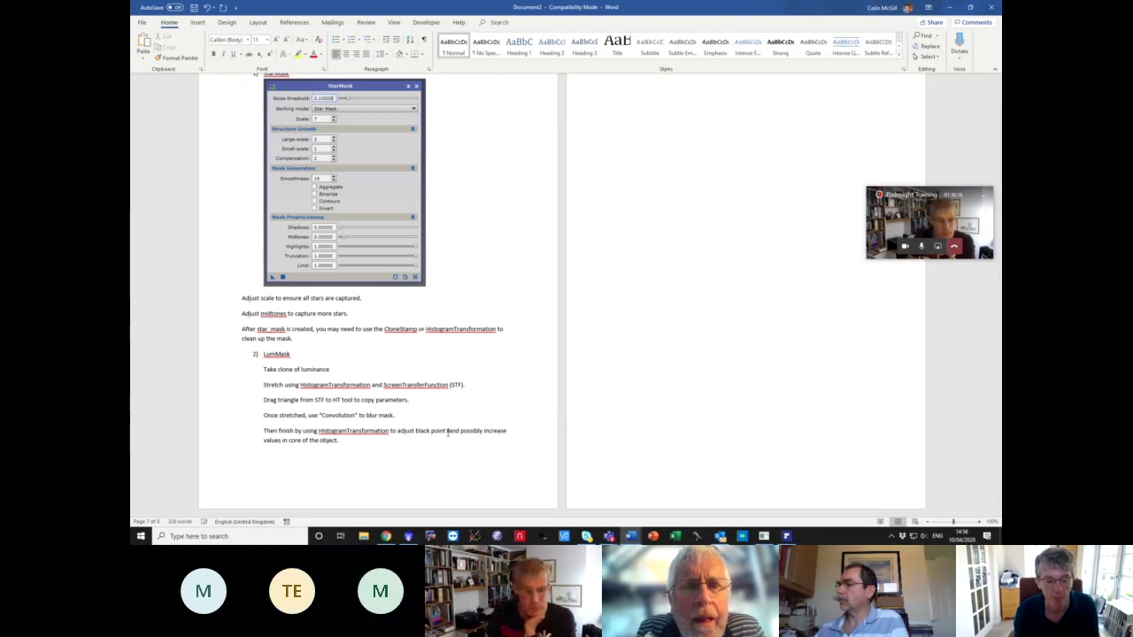
type("(")
type("right hand slider")
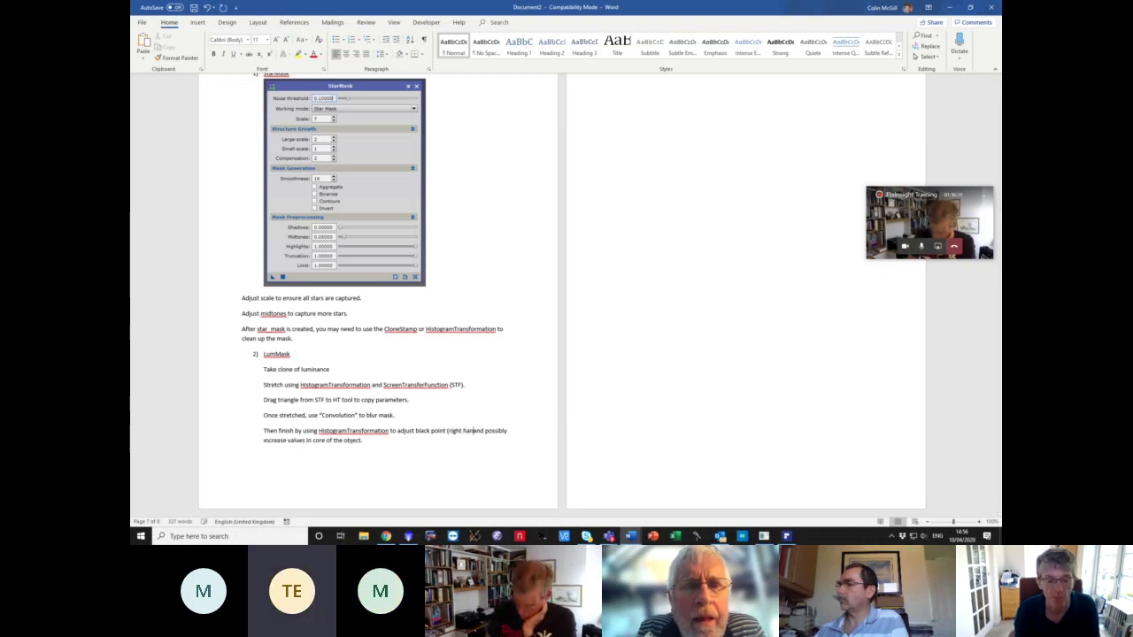
type(") and")
key("ctrl+End")
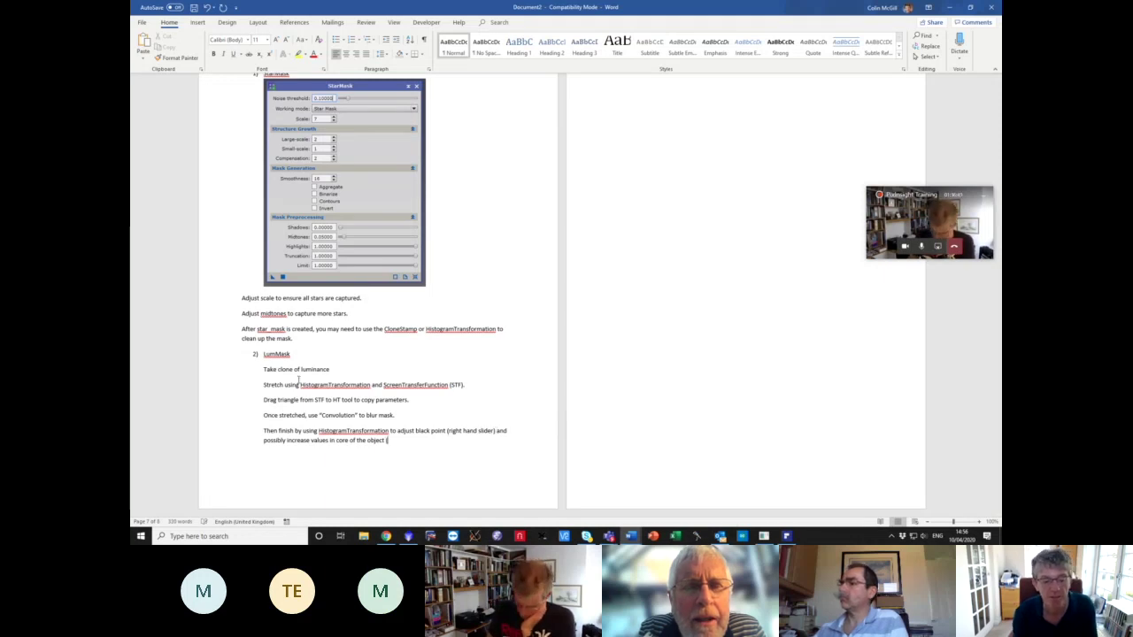
- Change "right" to "left" in the black point slider note and end the sentence with "(mid slider)."
triple_click(454, 430)
double_click(456, 430)
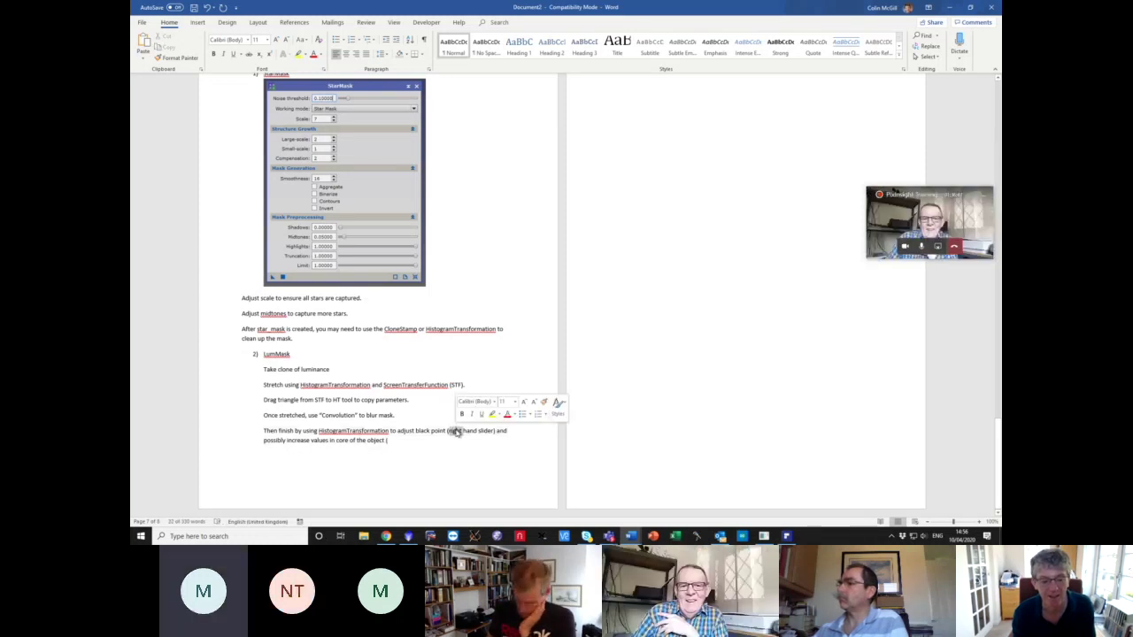
type("left")
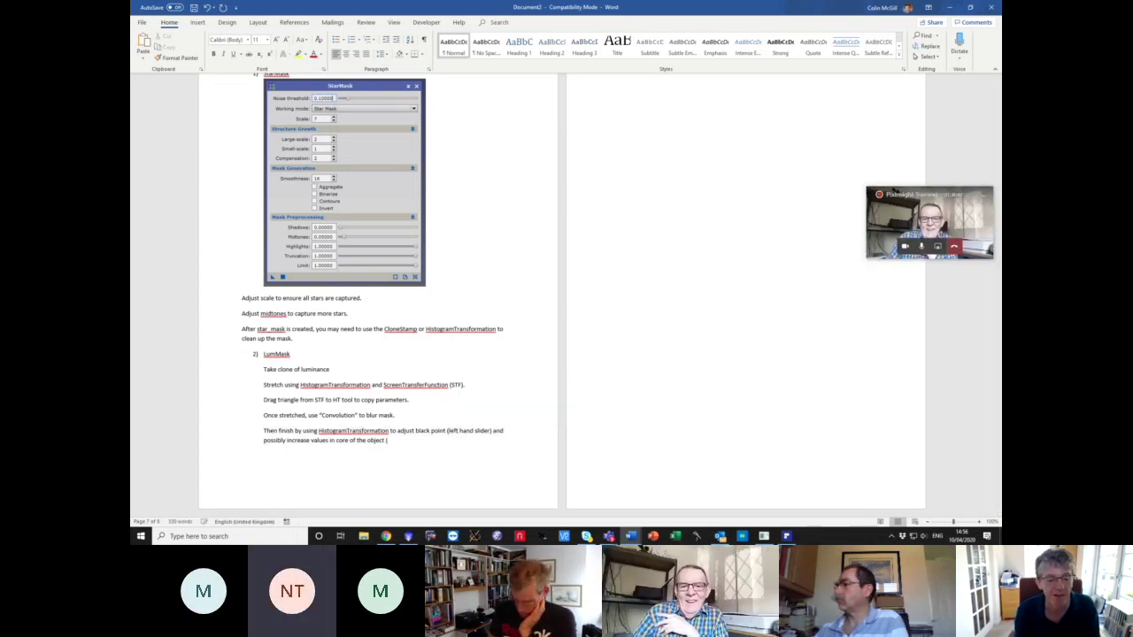
type(" slider).")
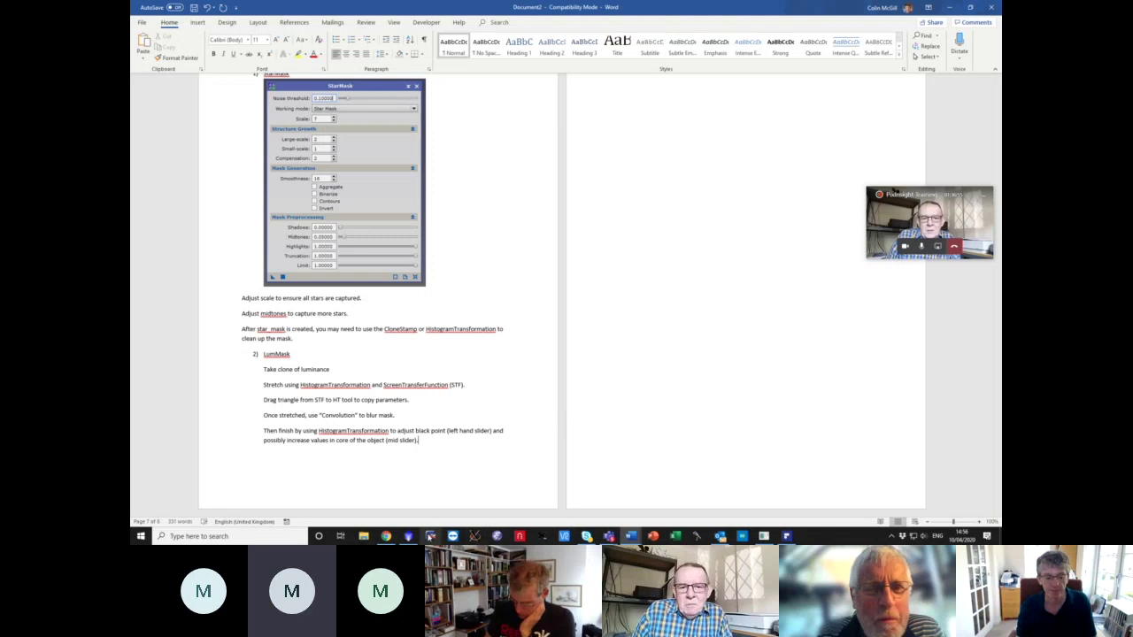
- Switch to PixInsight, close the Image44 window without saving it, and close the DynamicCrop tool
left_click(406, 537)
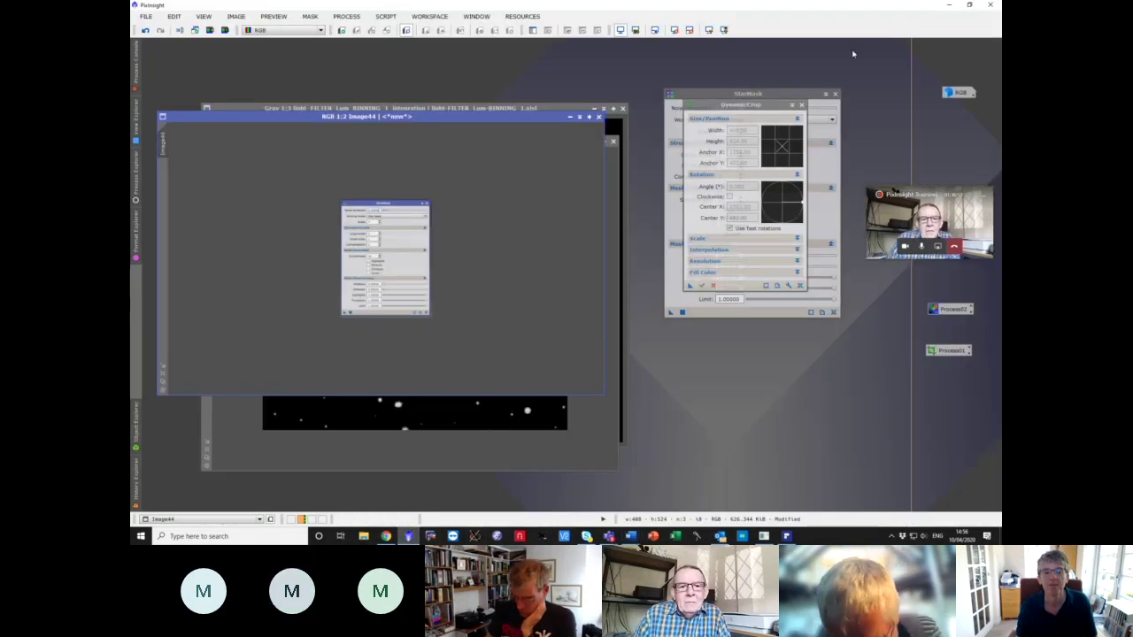
left_click(598, 117)
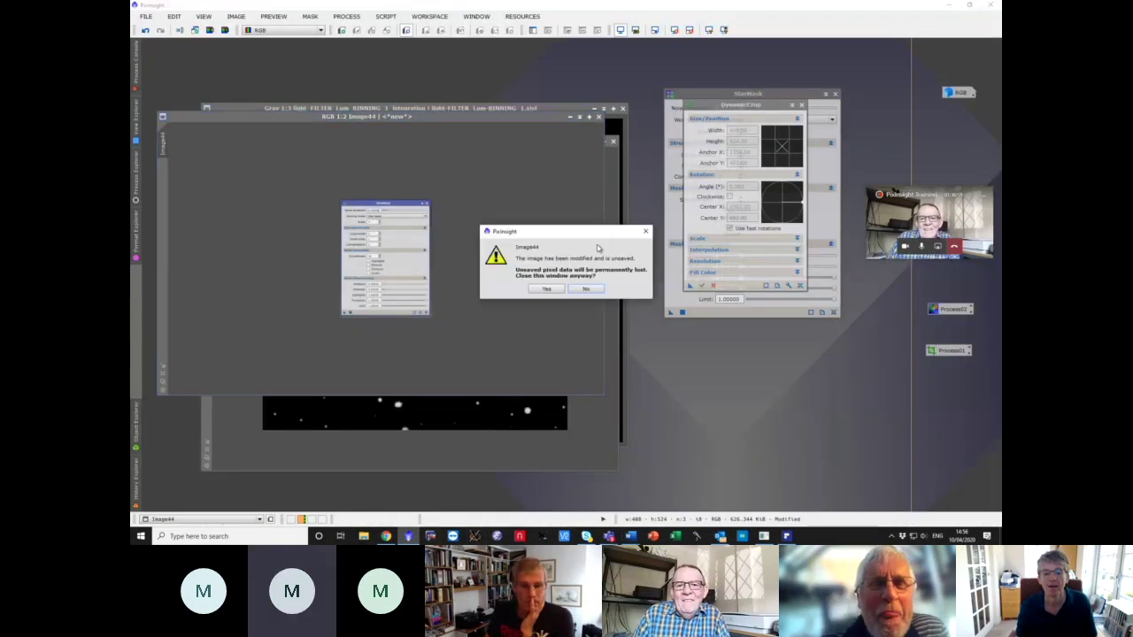
left_click(554, 292)
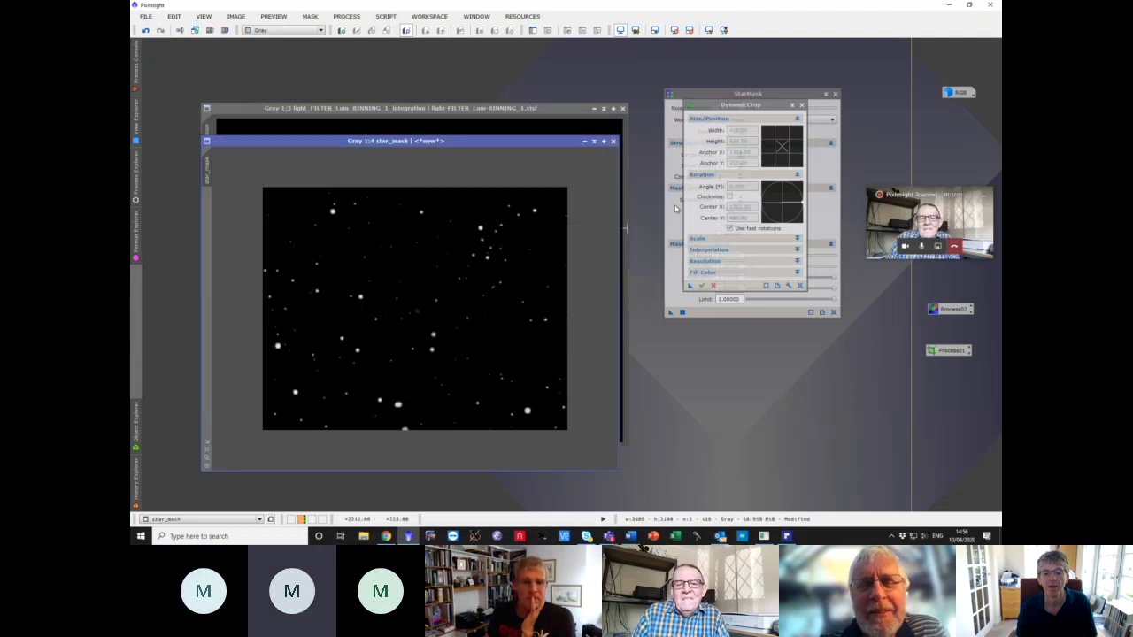
left_click(800, 105)
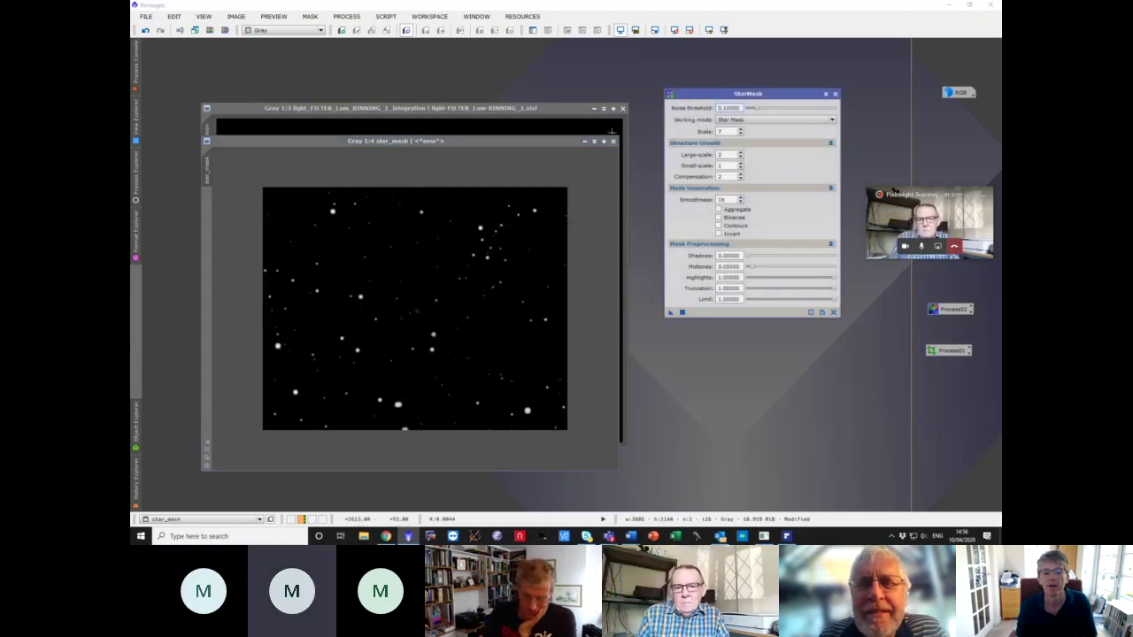
- Iconize the star_mask image and place its icon above the RGB icon
left_click(527, 188)
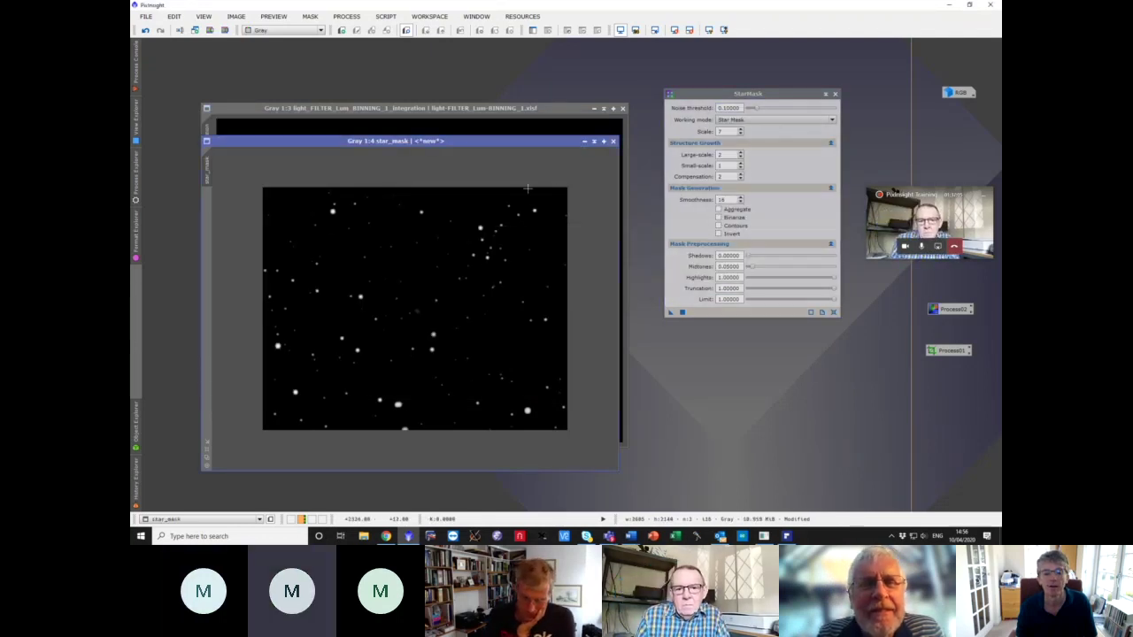
left_click(583, 141)
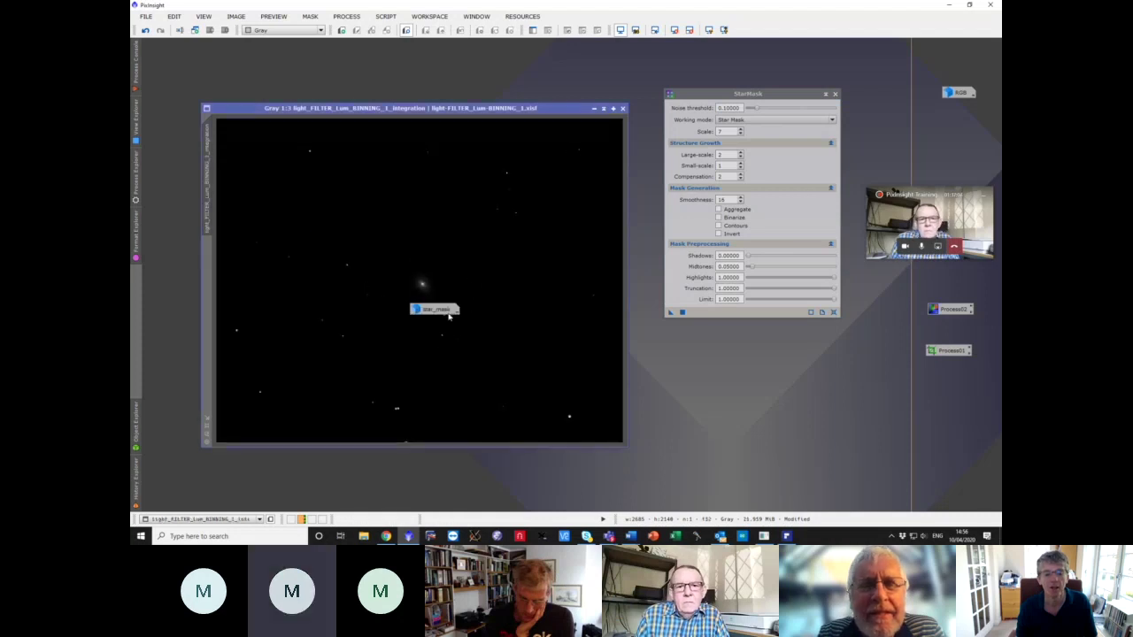
left_click_drag(448, 316, 957, 76)
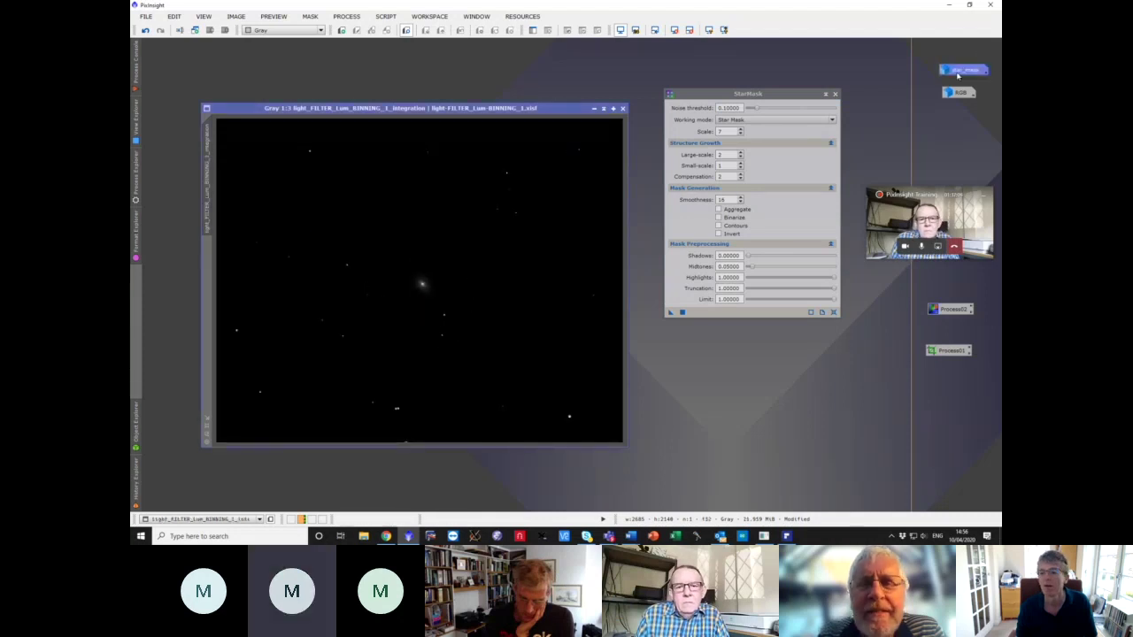
- Move the meeting window and luminance integration image aside, and create a clone of the luminance image
left_click_drag(929, 192, 935, 384)
left_click_drag(315, 111, 324, 80)
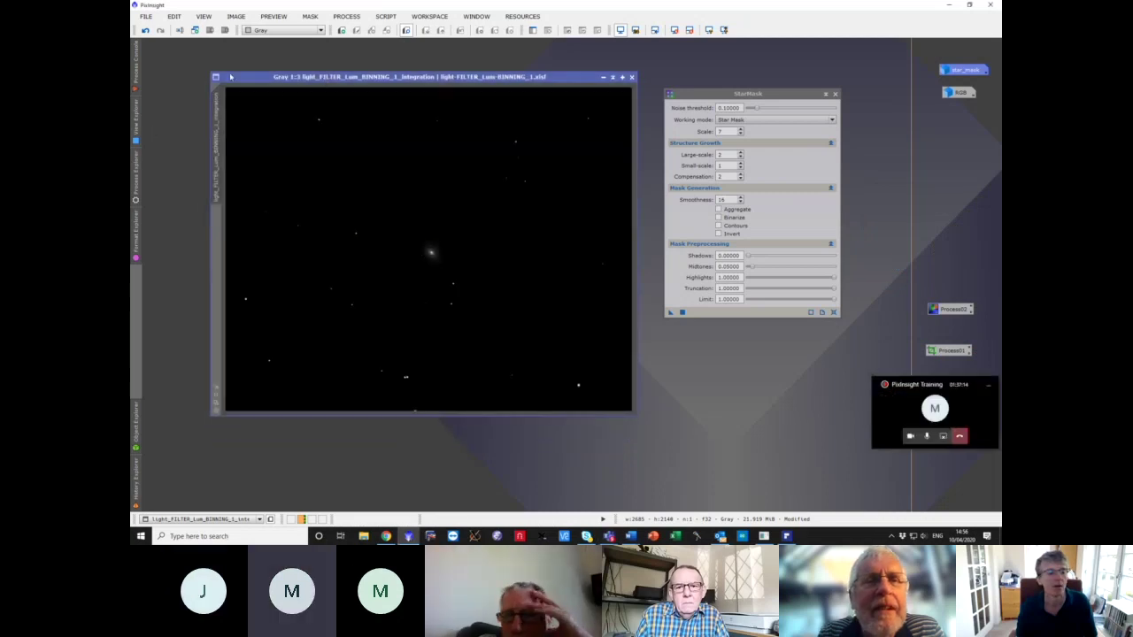
left_click_drag(217, 110, 202, 125)
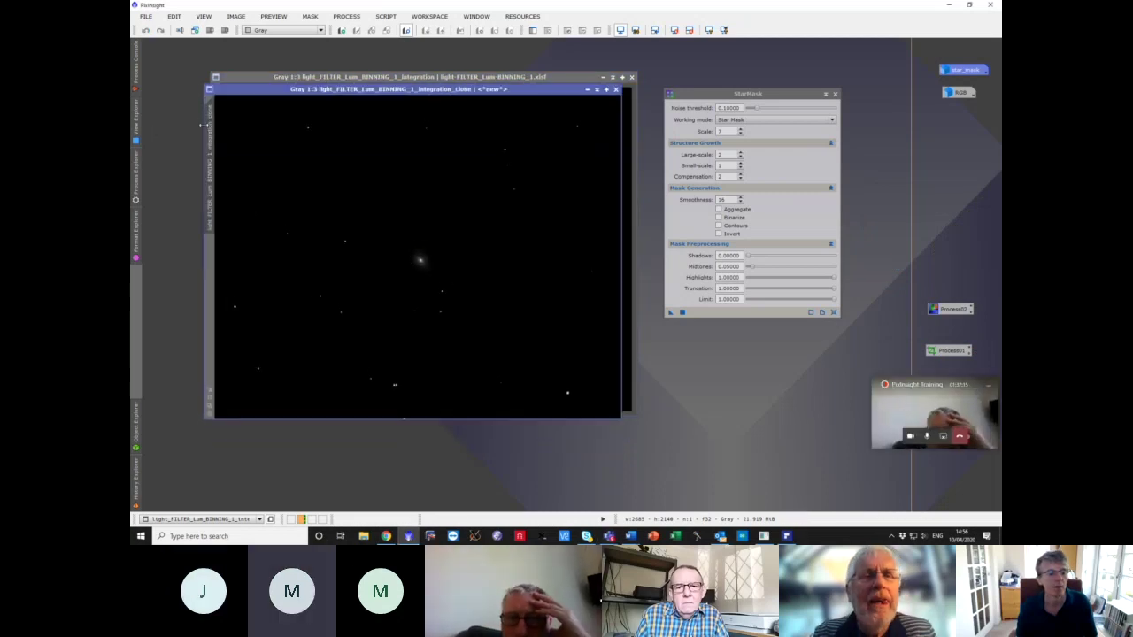
- Rename the cloned luminance image as LumMask and close the StarMask tool
double_click(209, 128)
type("Lu")
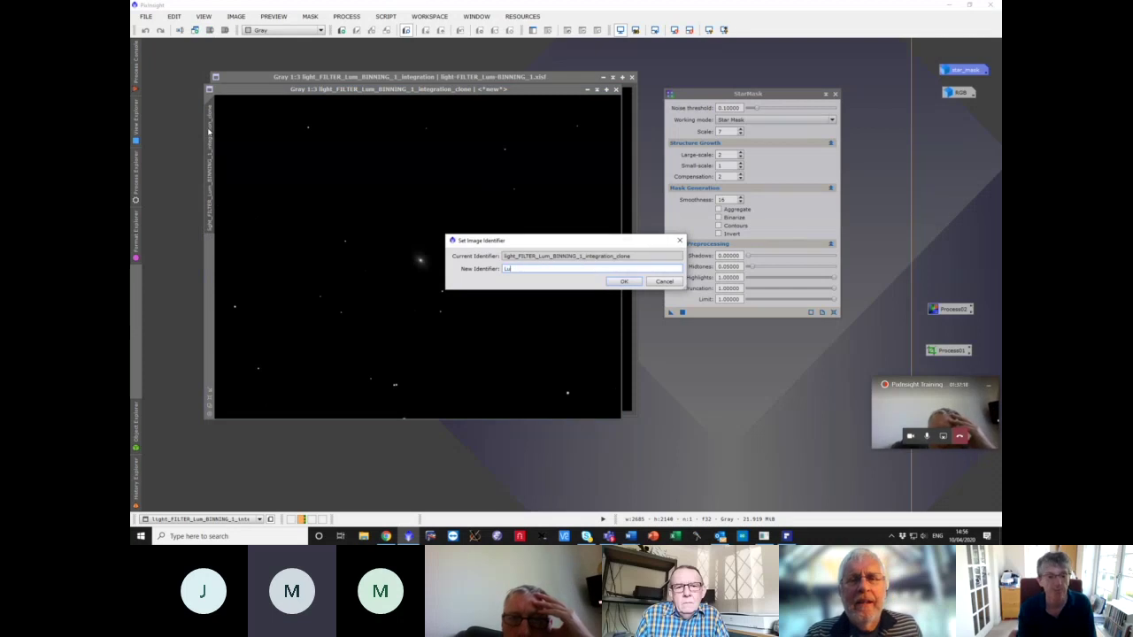
type("m")
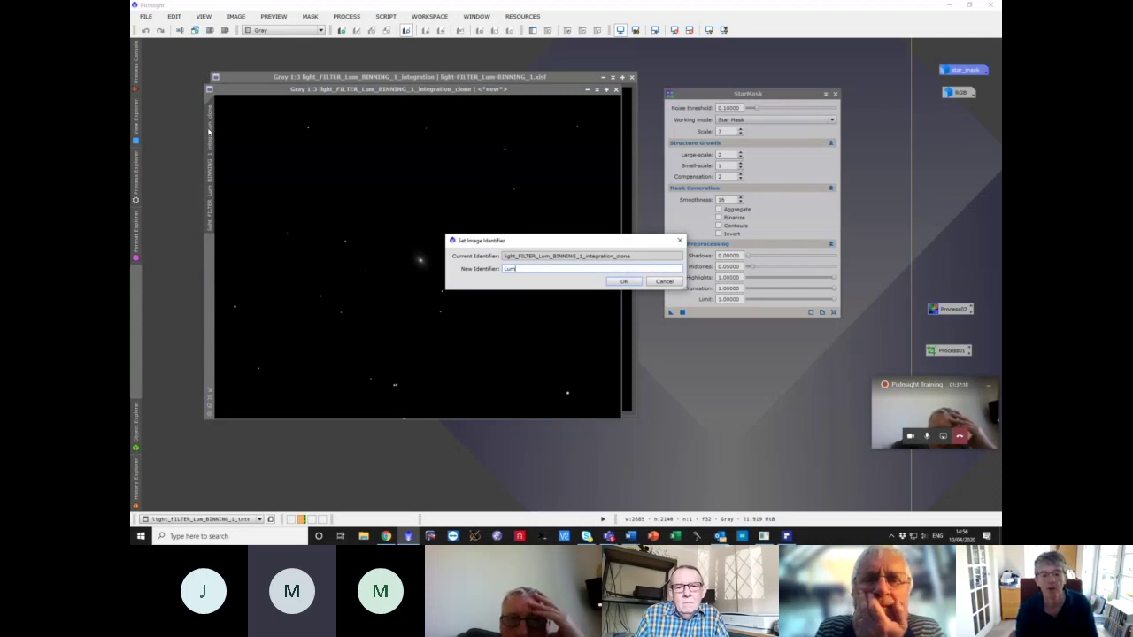
type("Mask")
key("Return")
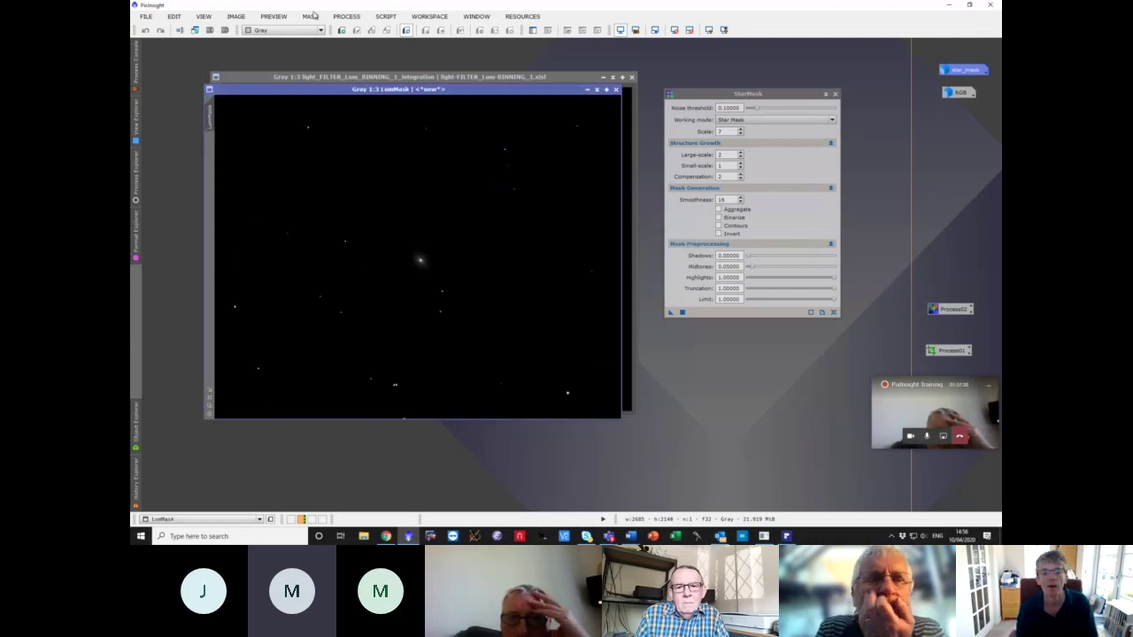
left_click(834, 93)
- Open HistogramTransformation, auto-stretch LumMask with ScreenTransferFunction, and transfer that stretch to HistogramTransformation
left_click(136, 199)
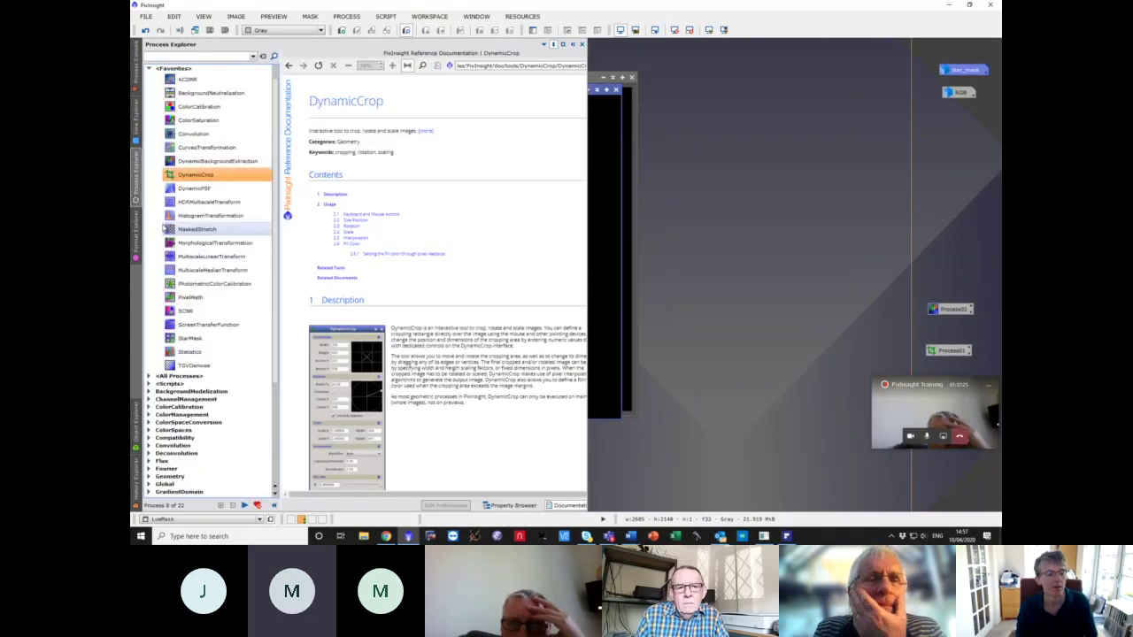
left_click(208, 323)
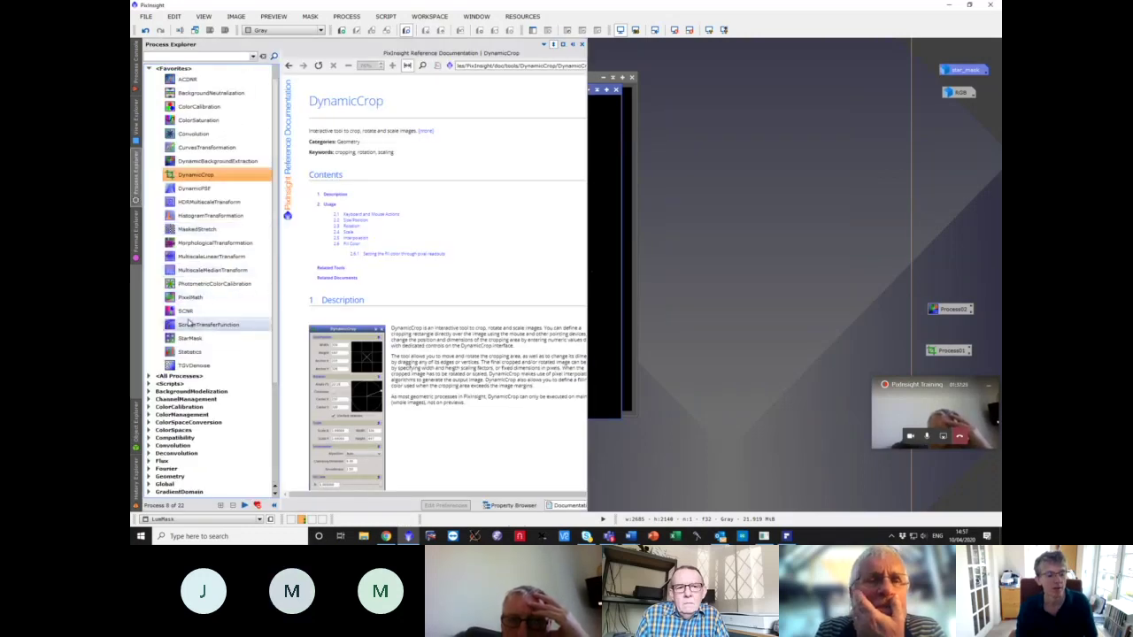
double_click(209, 215)
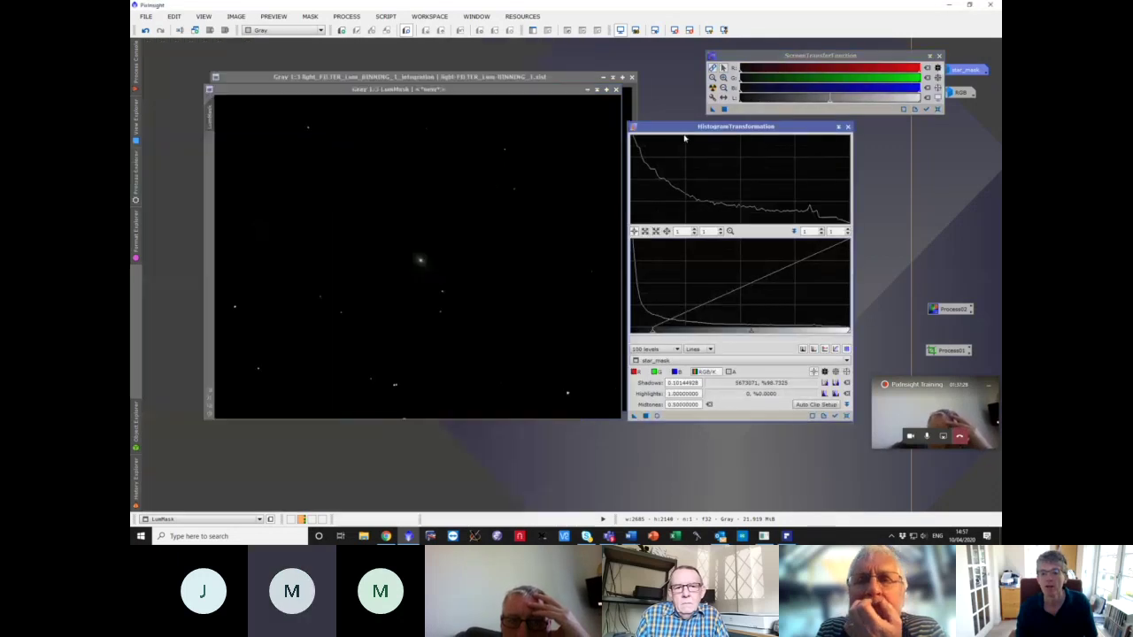
left_click_drag(684, 129, 721, 128)
left_click(556, 89)
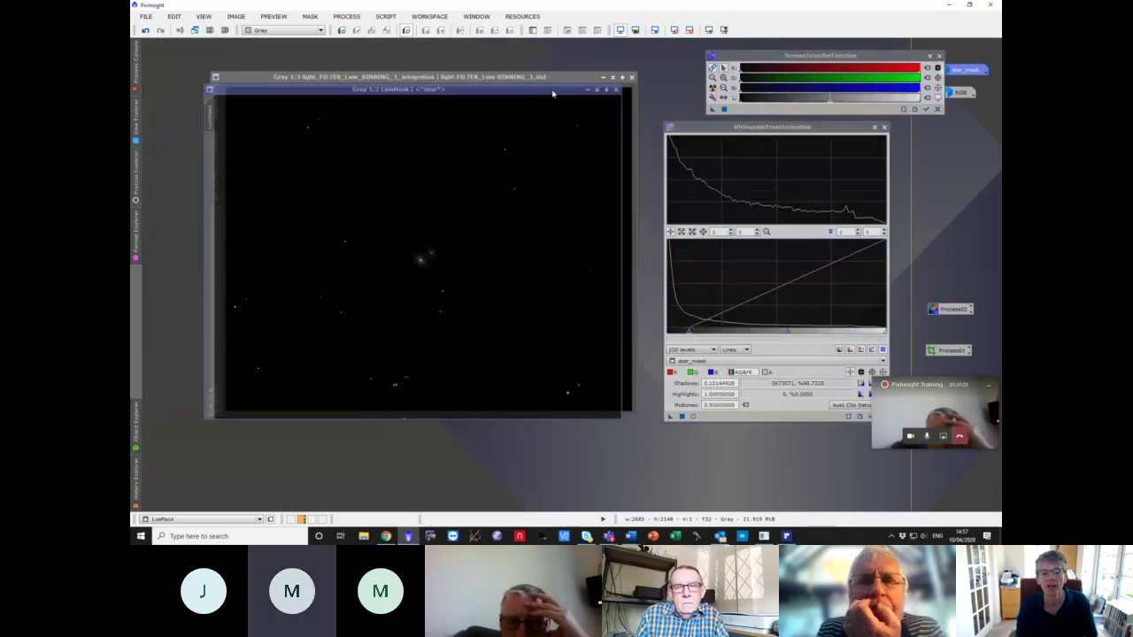
left_click(713, 87)
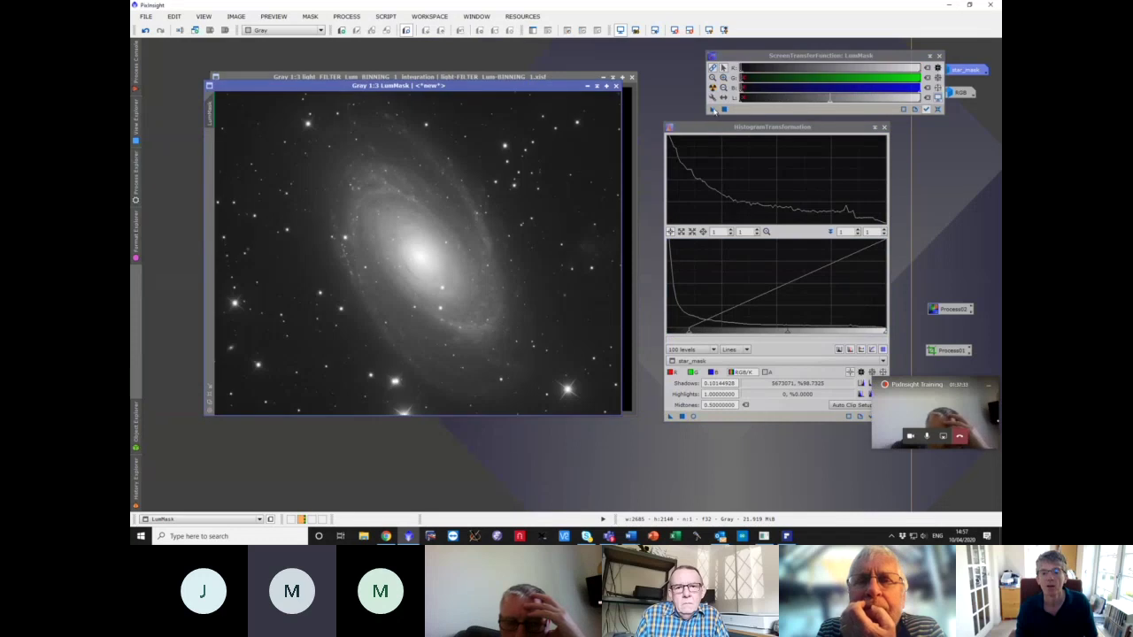
left_click_drag(784, 424, 782, 419)
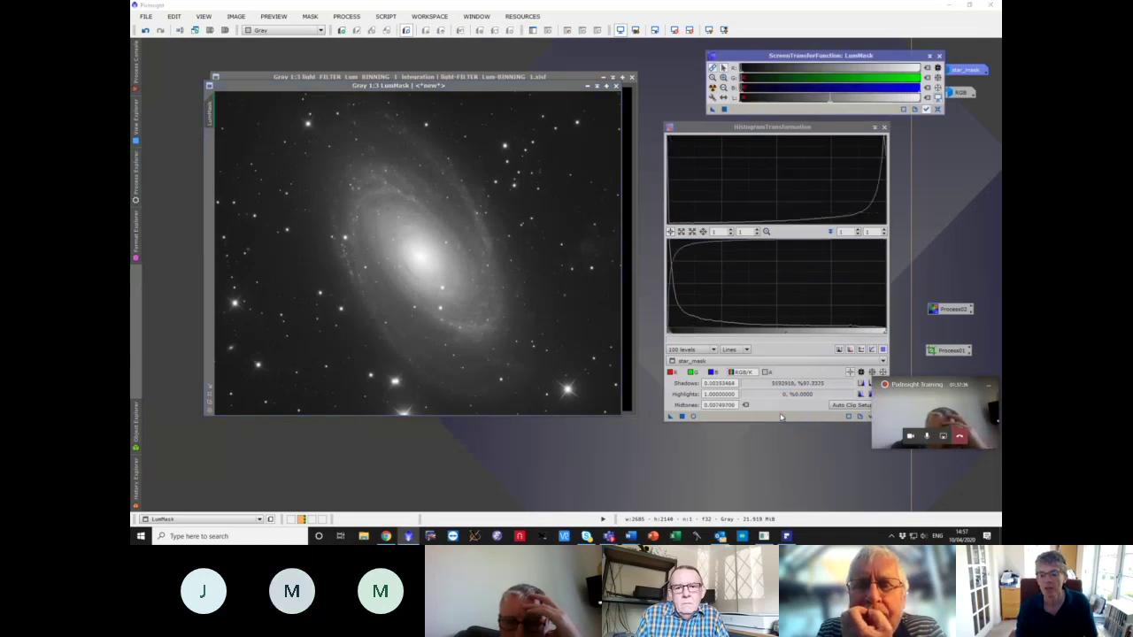
- Apply the transferred histogram stretch to LumMask and remove the image's screen stretch
left_click_drag(854, 127, 800, 113)
left_click(819, 404)
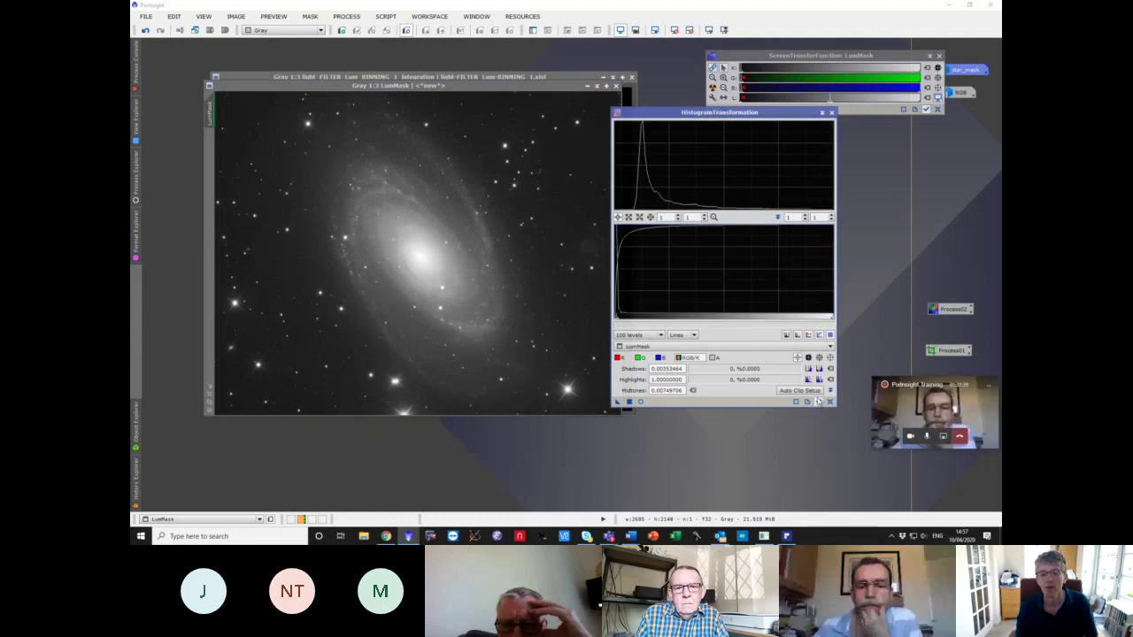
left_click_drag(751, 112, 806, 111)
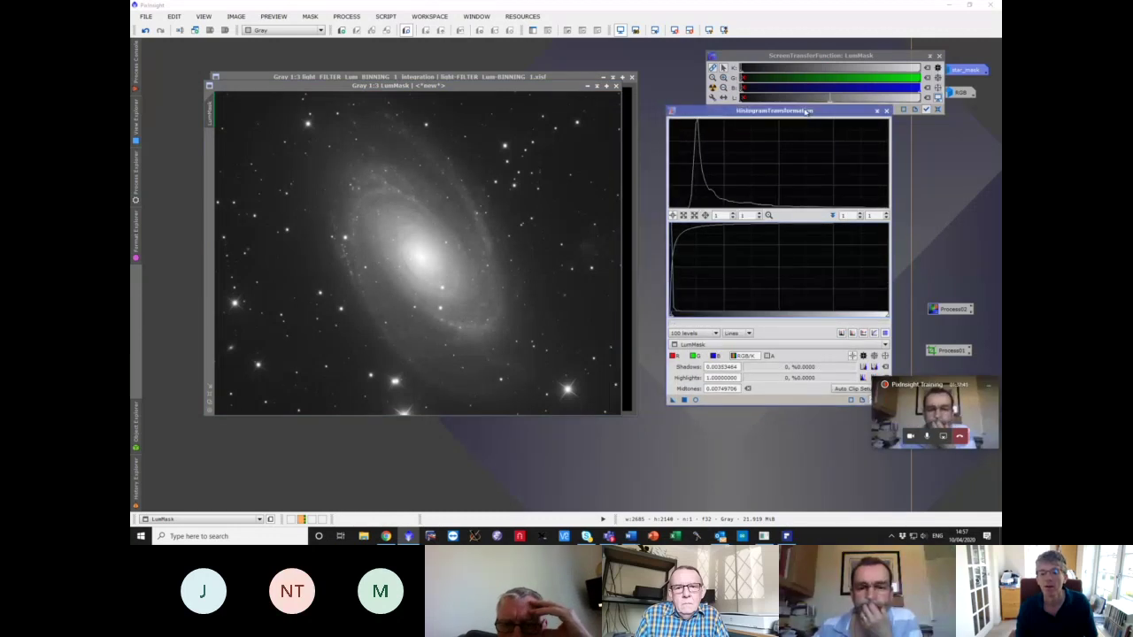
left_click(683, 401)
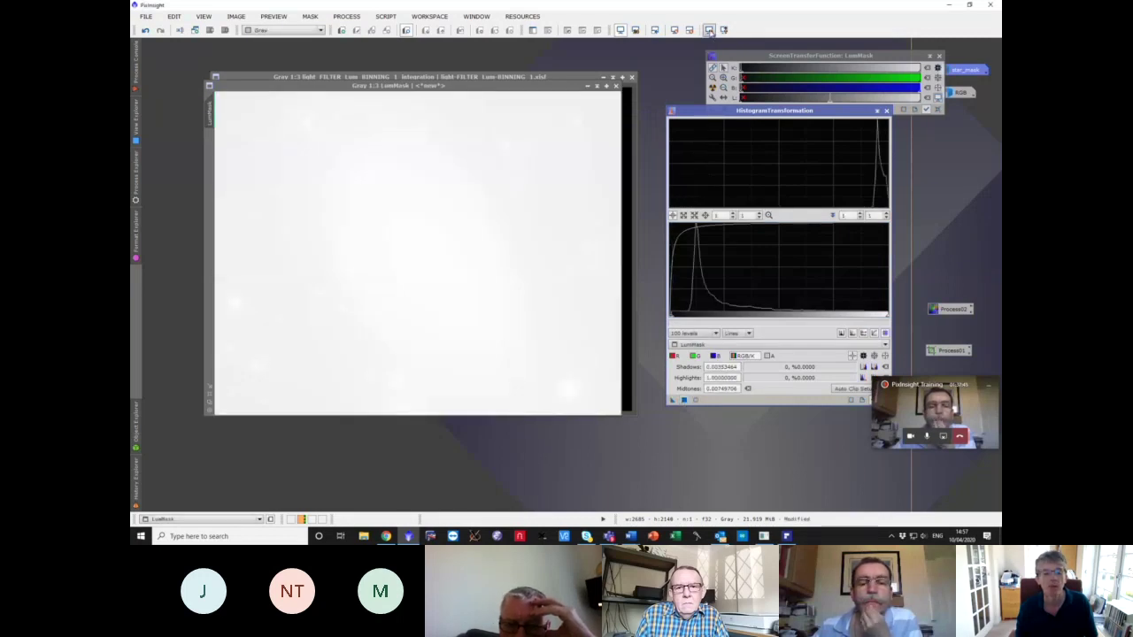
left_click(708, 30)
- Blur LumMask using Convolution with StdDev 4.00 and Shape 2.00, and close the Convolution tool
left_click(136, 172)
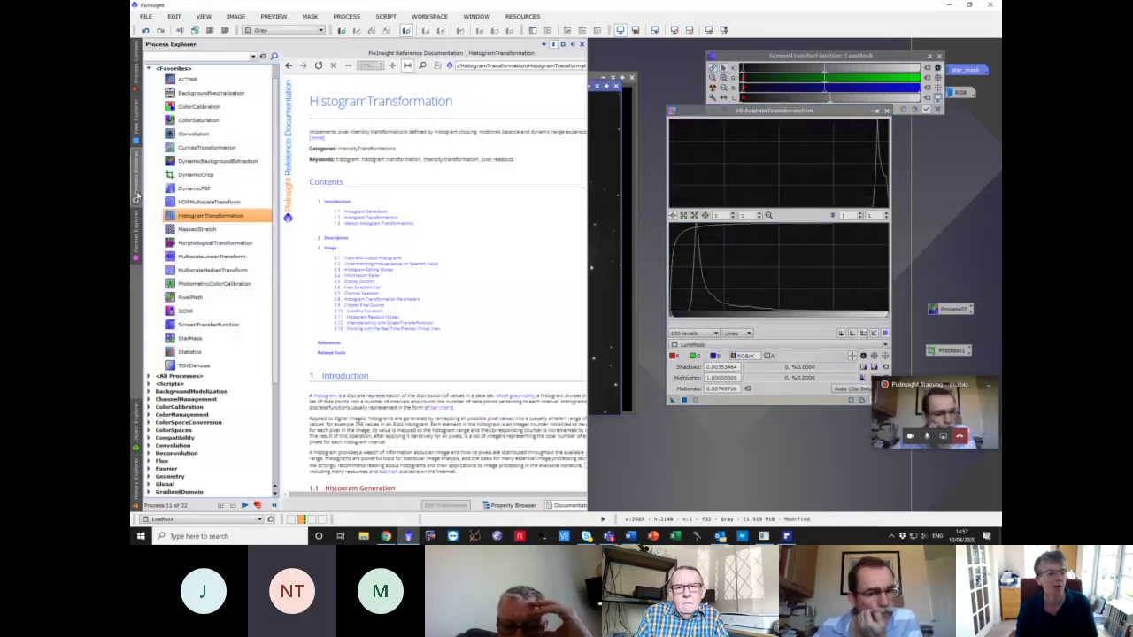
double_click(193, 133)
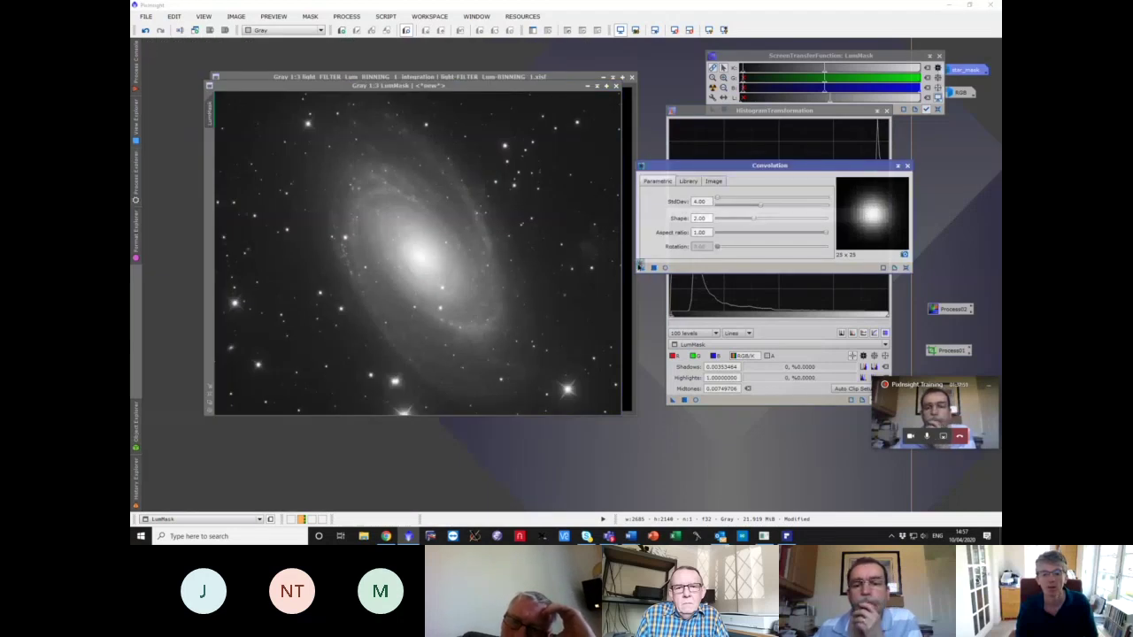
left_click_drag(643, 269, 510, 253)
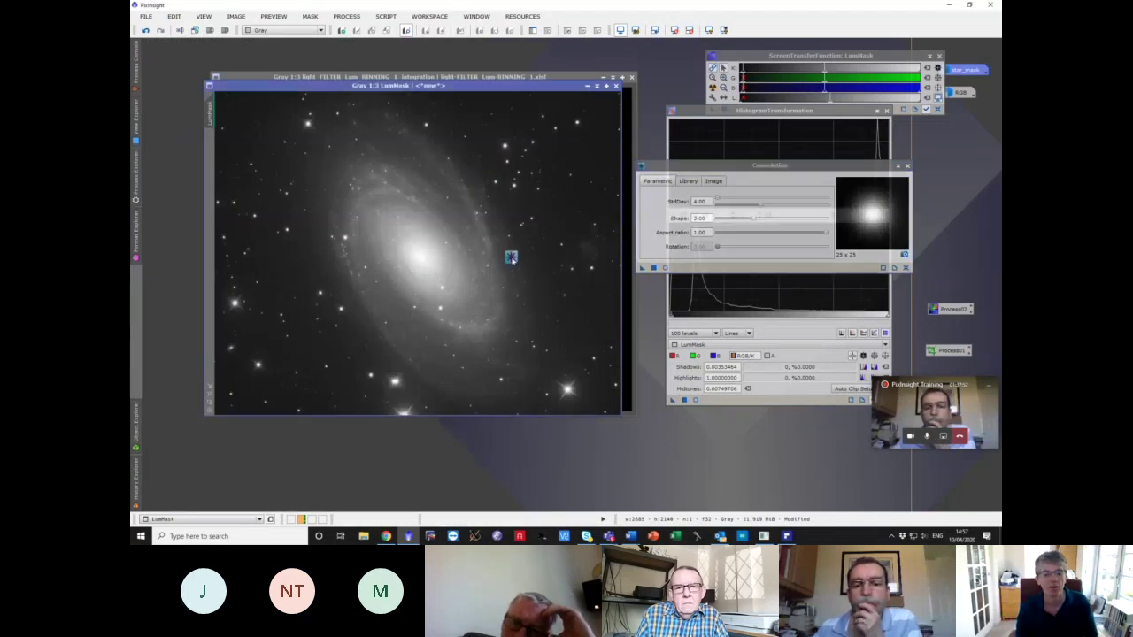
left_click(907, 165)
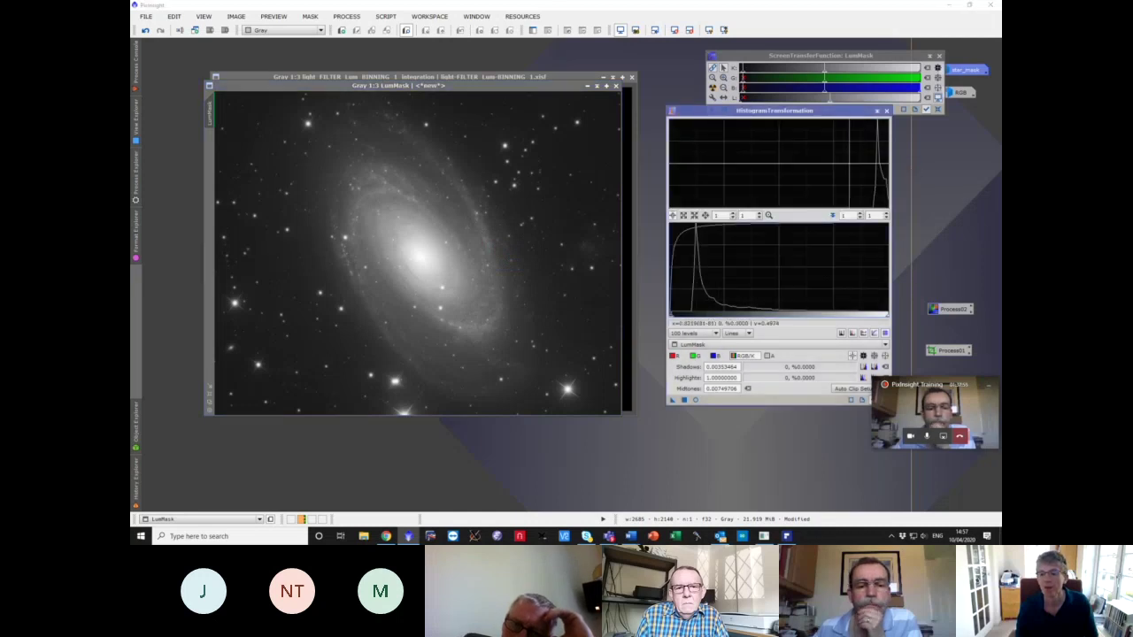
- Reset HistogramTransformation and, using the real-time preview, apply shadows of about 0.126 and midtones of about 0.35 to LumMask
left_click_drag(920, 390, 914, 438)
left_click(883, 400)
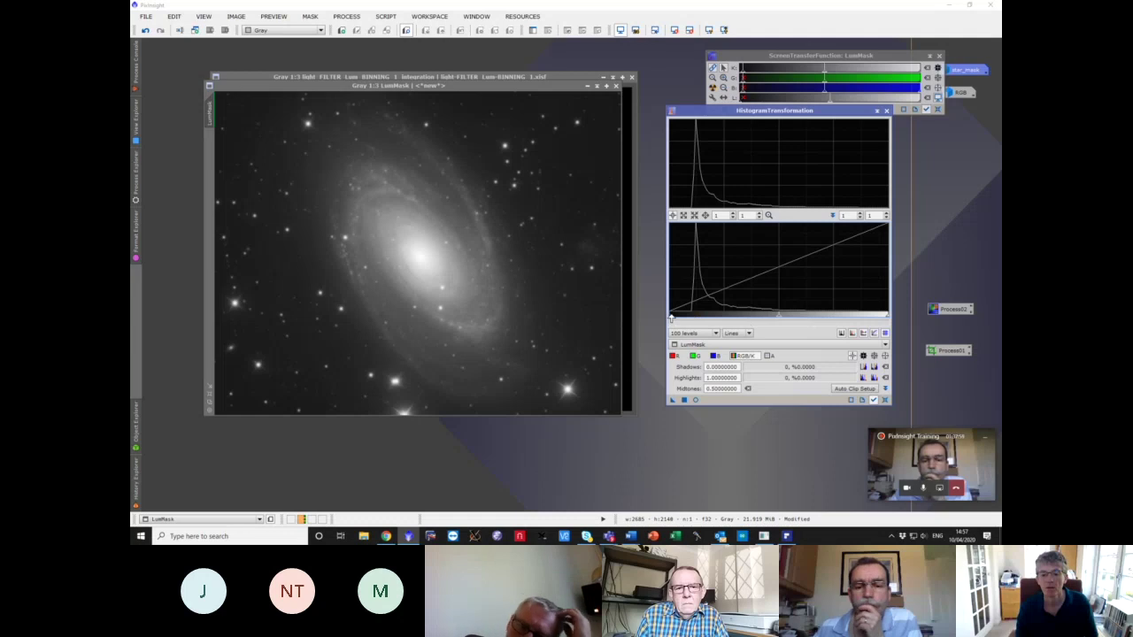
left_click(694, 401)
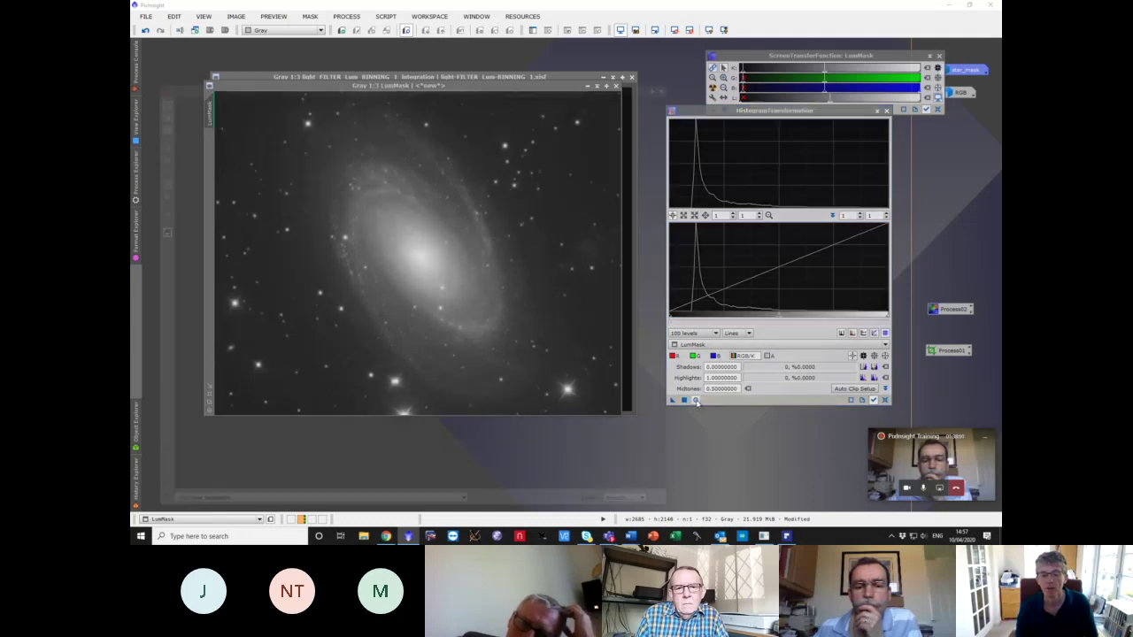
left_click_drag(671, 316, 697, 316)
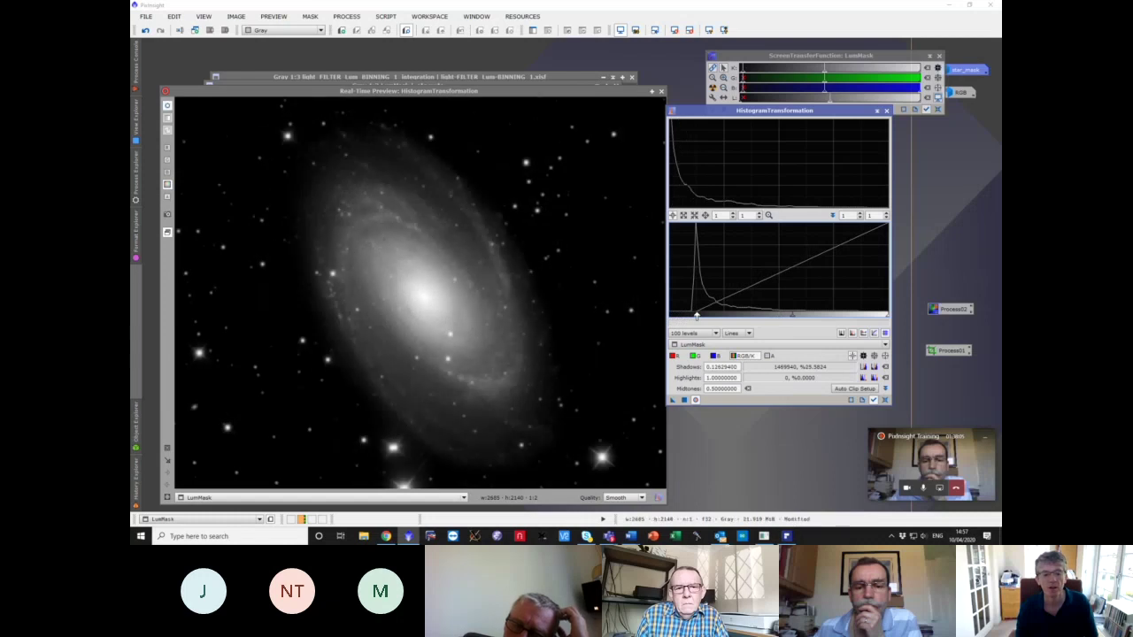
left_click_drag(792, 316, 763, 313)
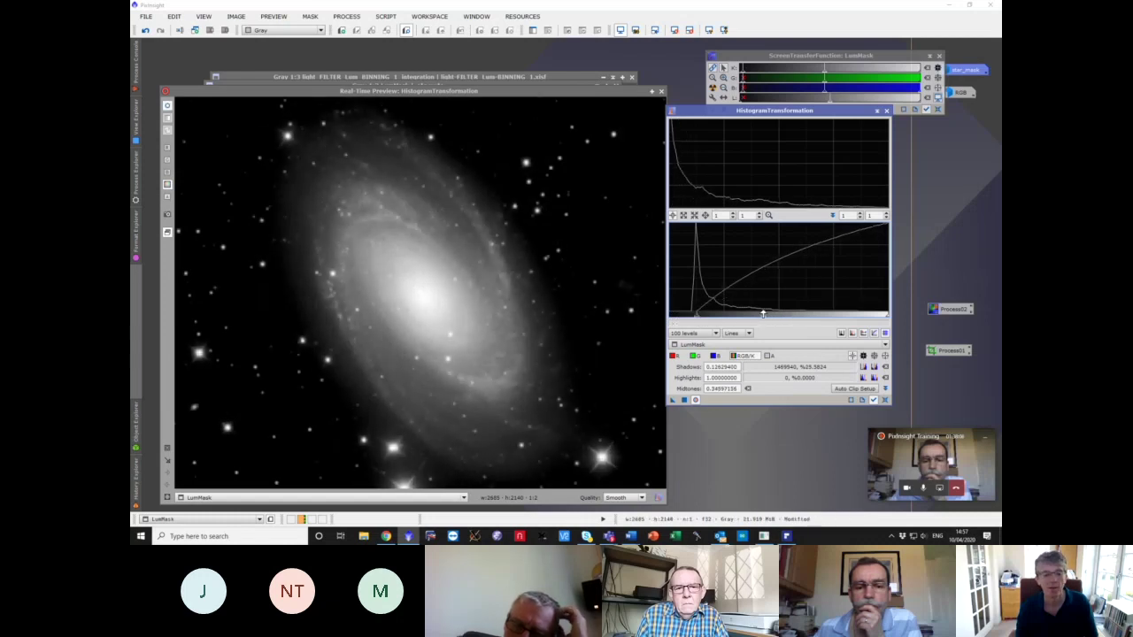
left_click(681, 401)
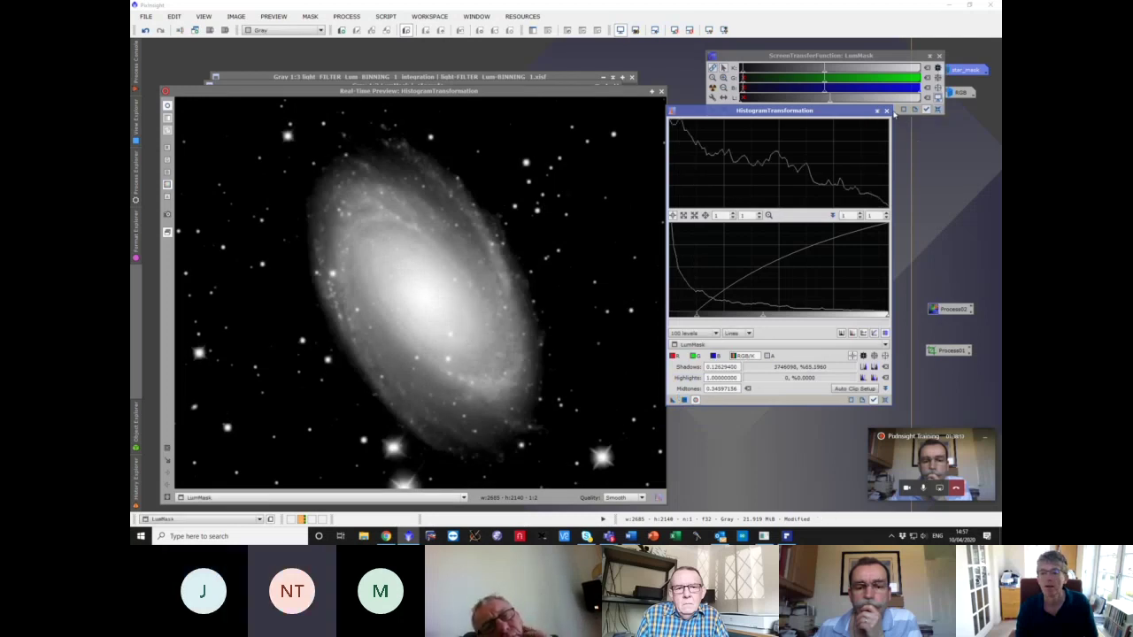
- Close HistogramTransformation and the real-time preview, then iconize LumMask and place its icon below the RGB icon
left_click(886, 110)
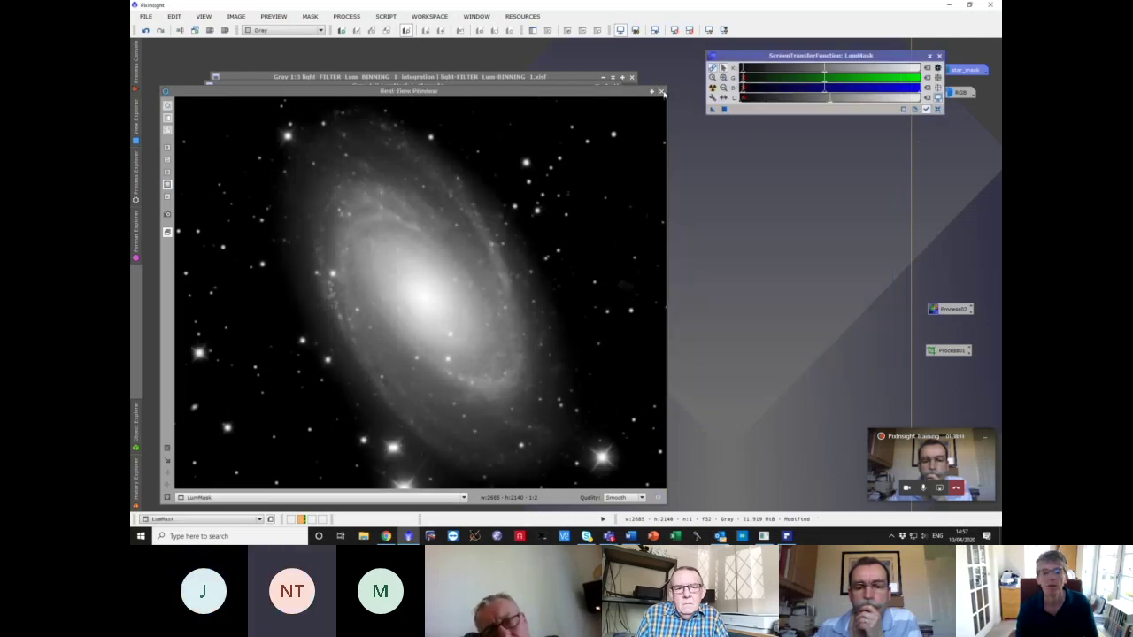
left_click(662, 92)
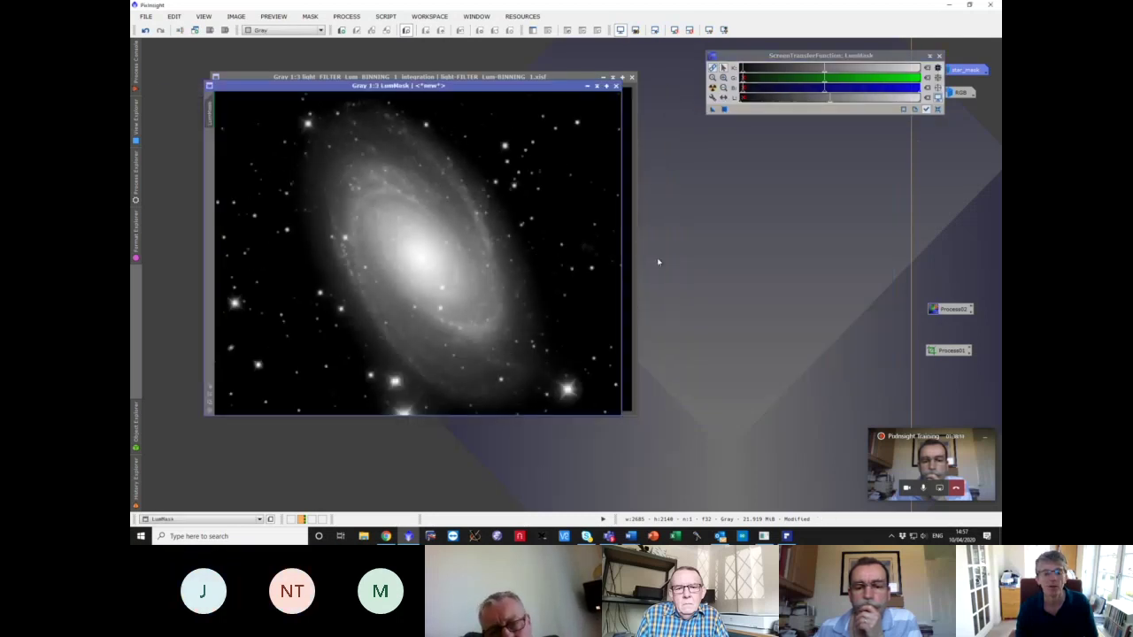
left_click(587, 85)
left_click_drag(417, 253, 948, 126)
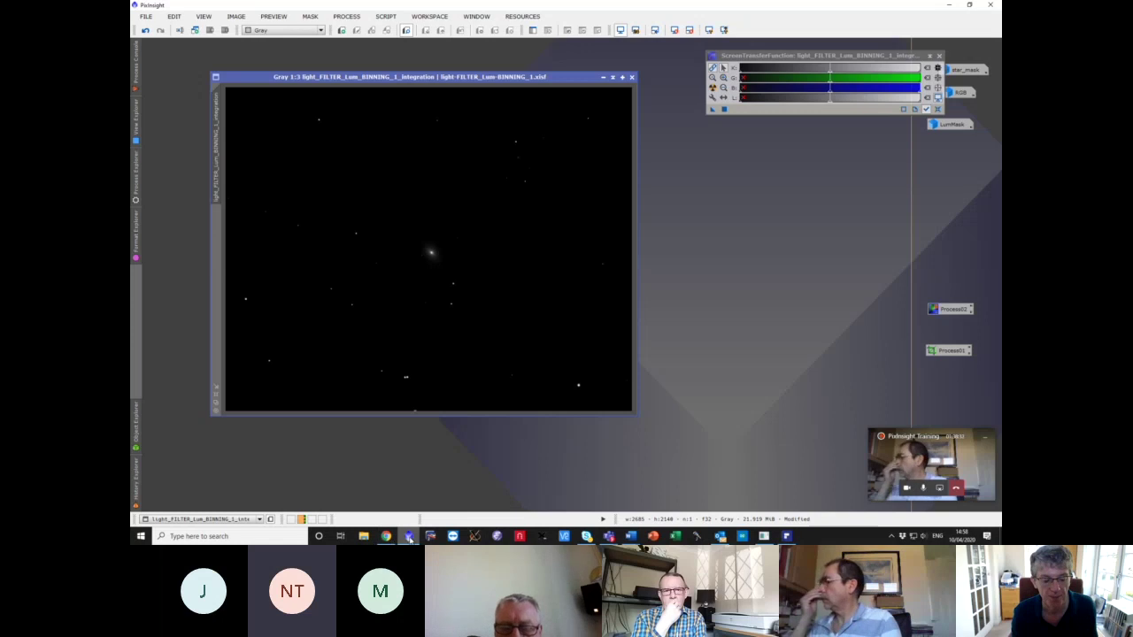
- Open PixelMath and set its RGB/K expression to $T*(1-star_mask)
mouse_move(408, 535)
mouse_move(630, 535)
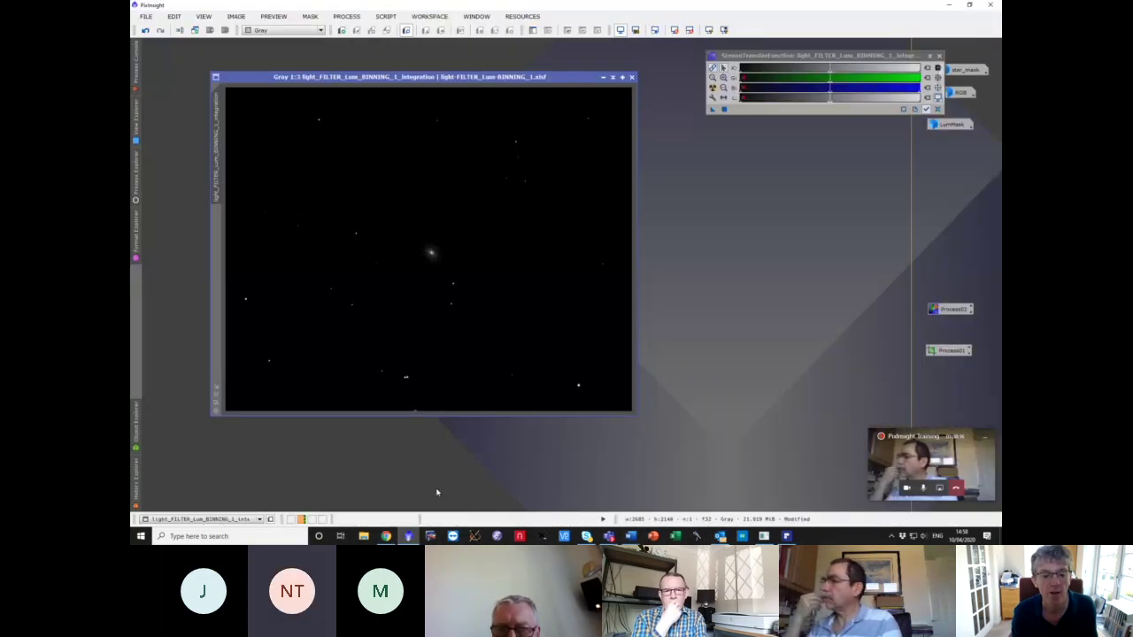
left_click(391, 19)
mouse_move(346, 17)
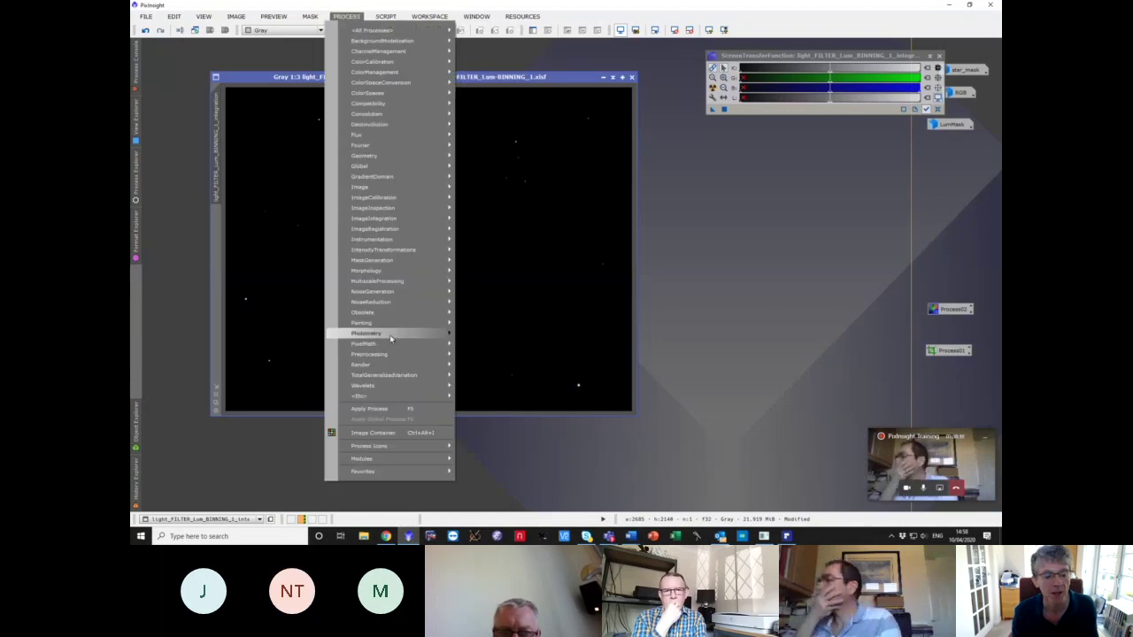
mouse_move(391, 344)
left_click(478, 344)
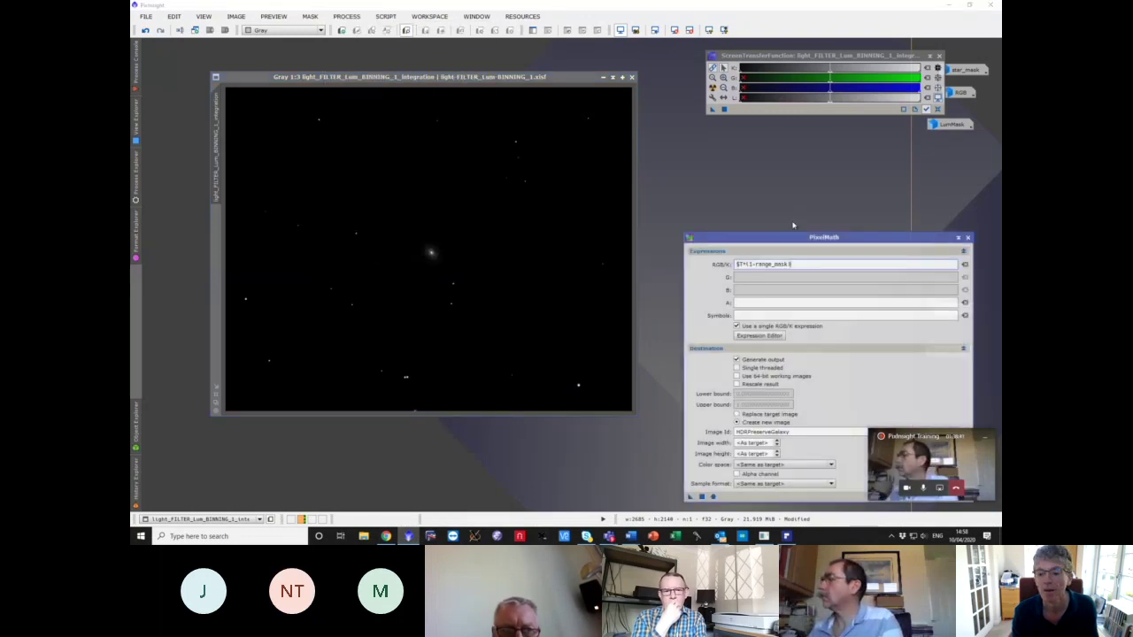
left_click_drag(793, 238, 773, 157)
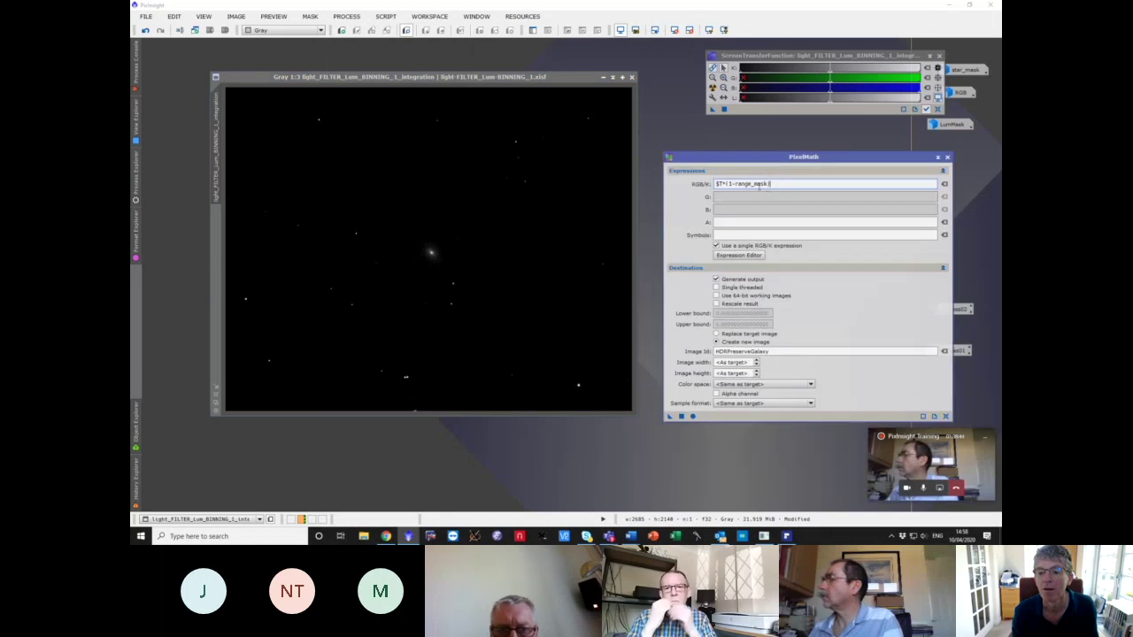
left_click(749, 183)
key("BackSpace")
key("BackSpace")
key("BackSpace")
key("BackSpace")
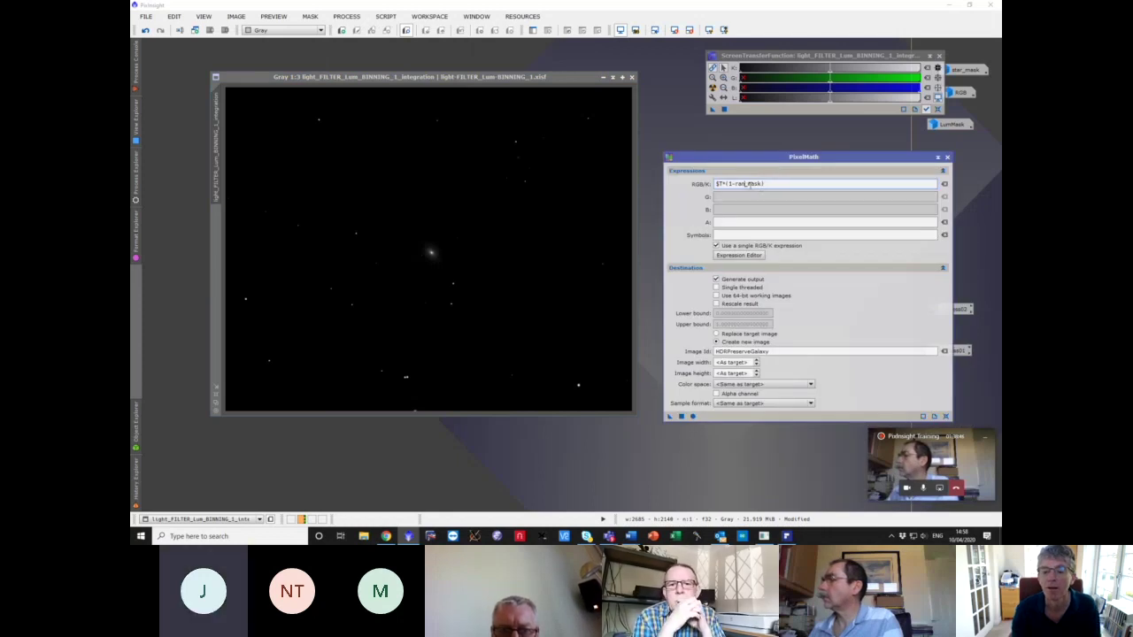
key("BackSpace")
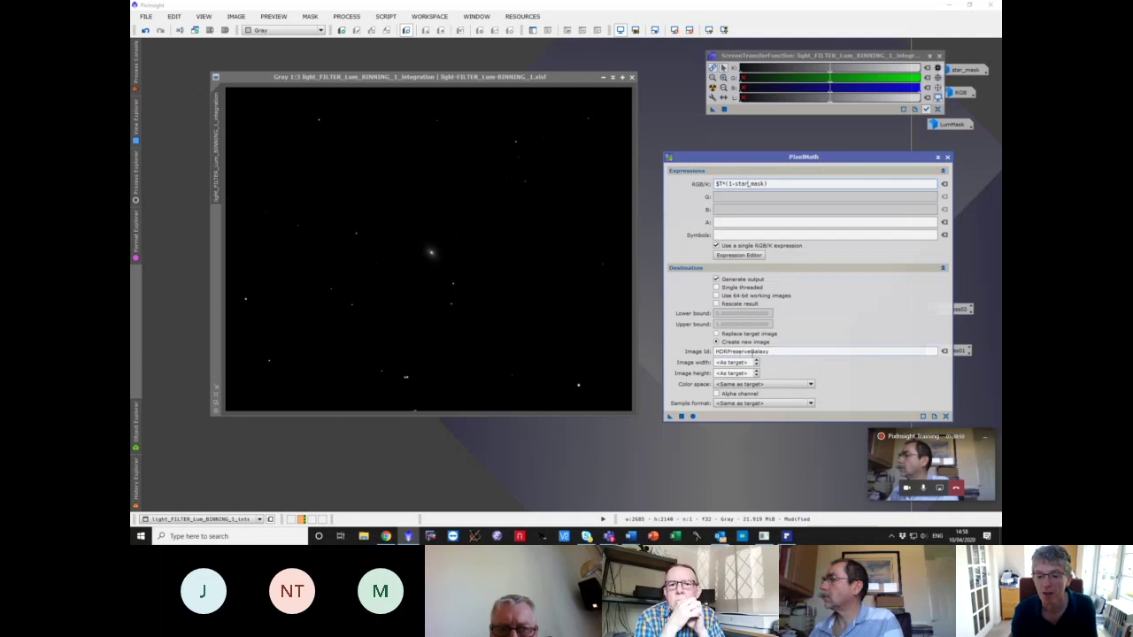
- Set the PixelMath output image's identifier to HDRWMask, and restore LumMask and apply the expression to it
left_click_drag(729, 352, 715, 351)
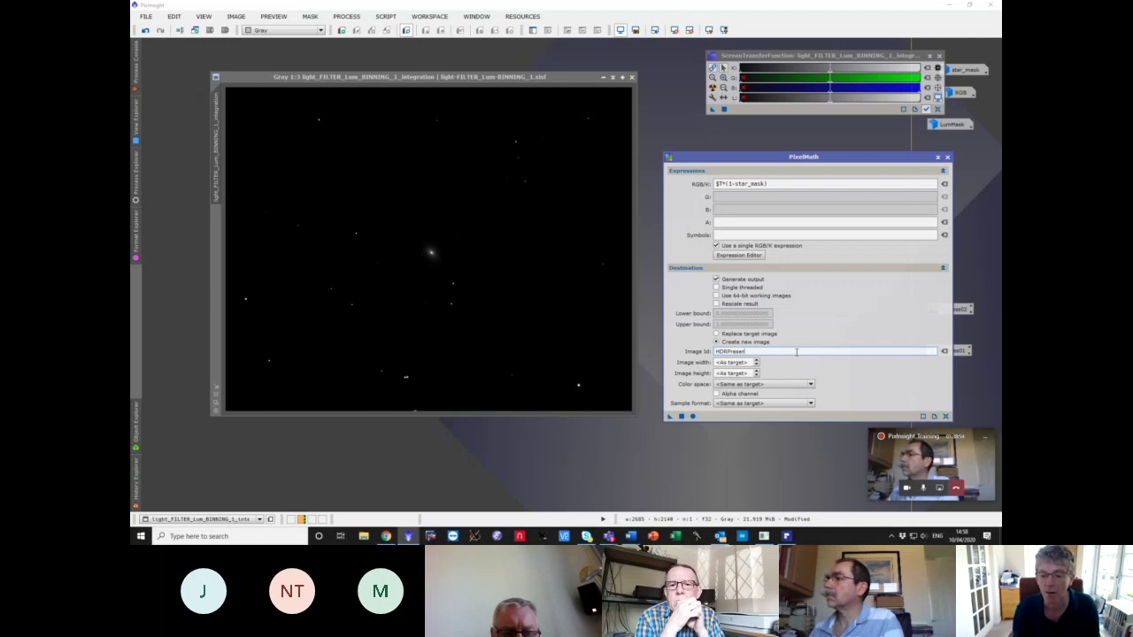
type("WMask")
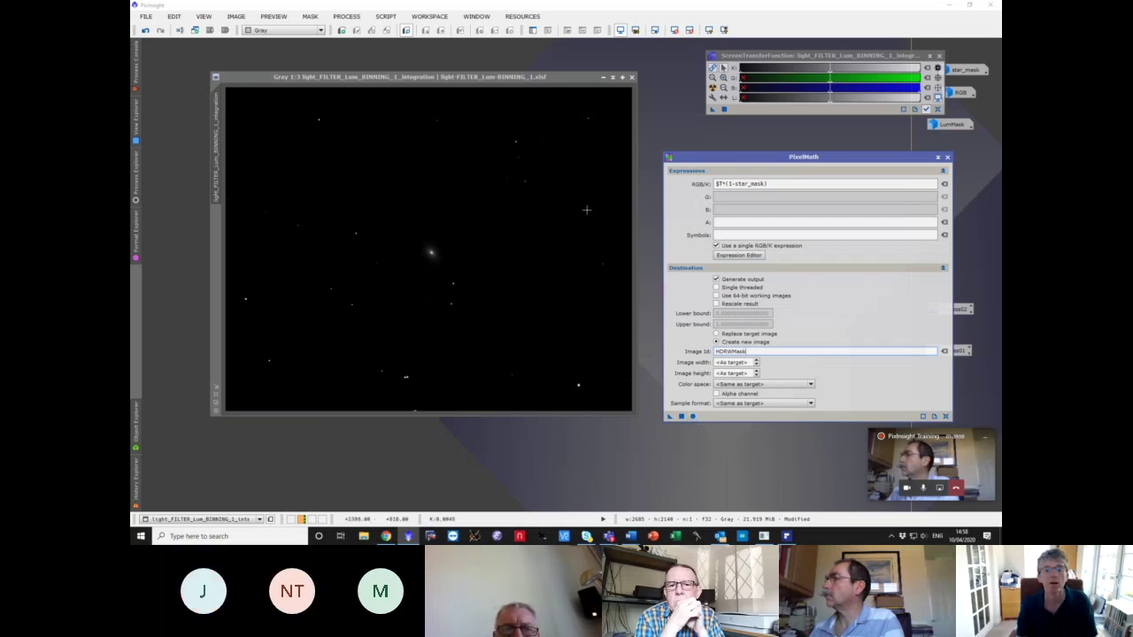
double_click(952, 124)
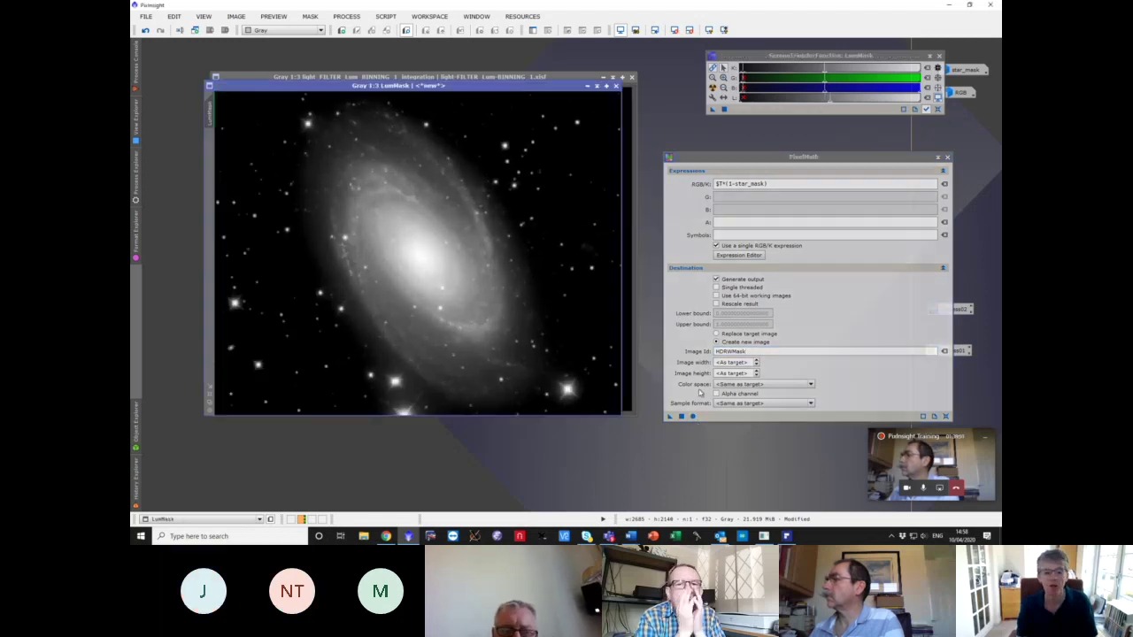
left_click_drag(669, 418, 534, 344)
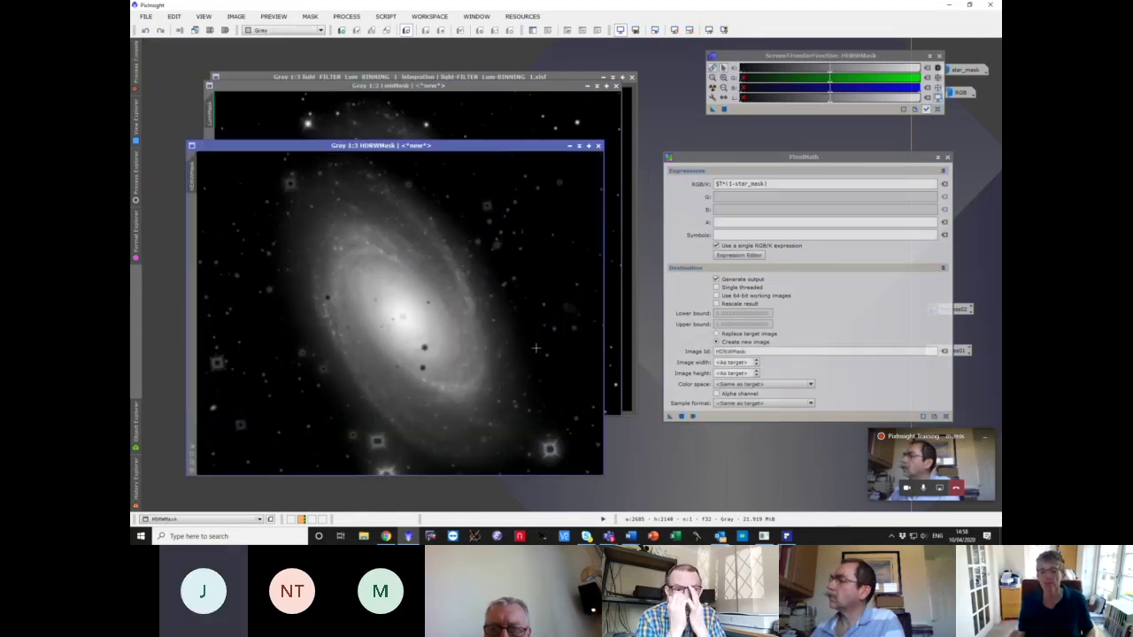
left_click_drag(766, 159, 746, 148)
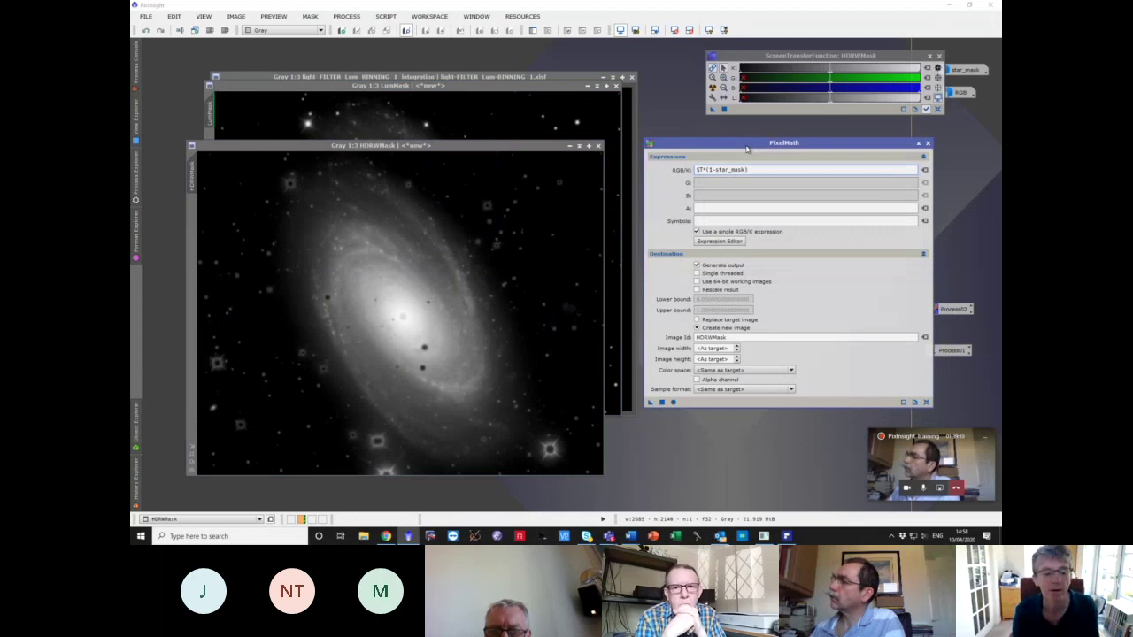
scroll(398, 312, "up", 1)
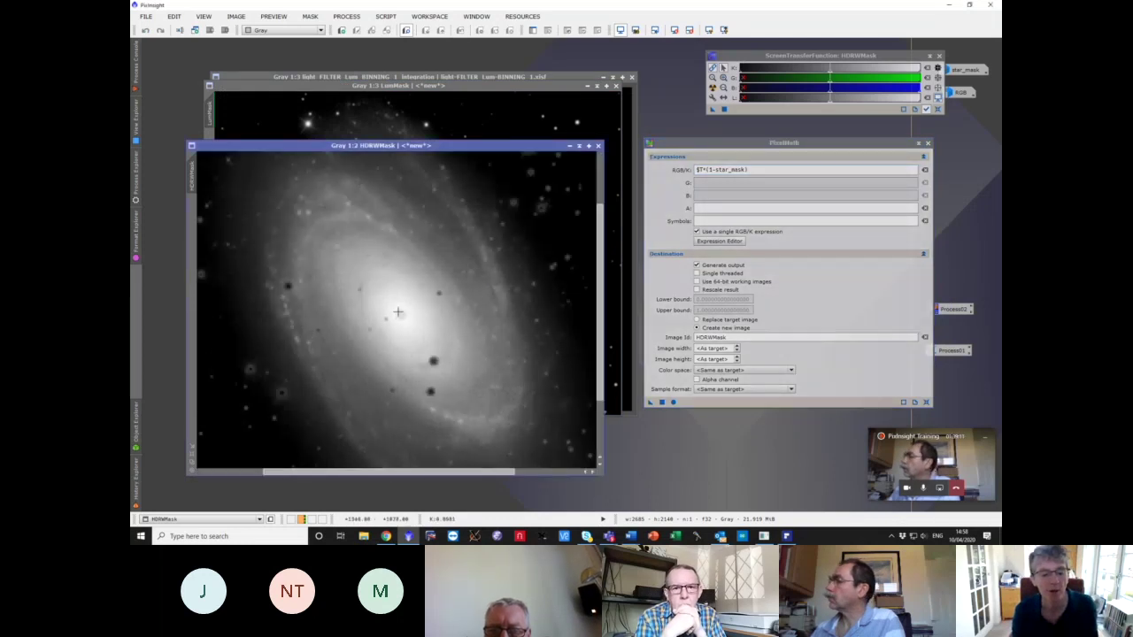
scroll(398, 311, "down", 2)
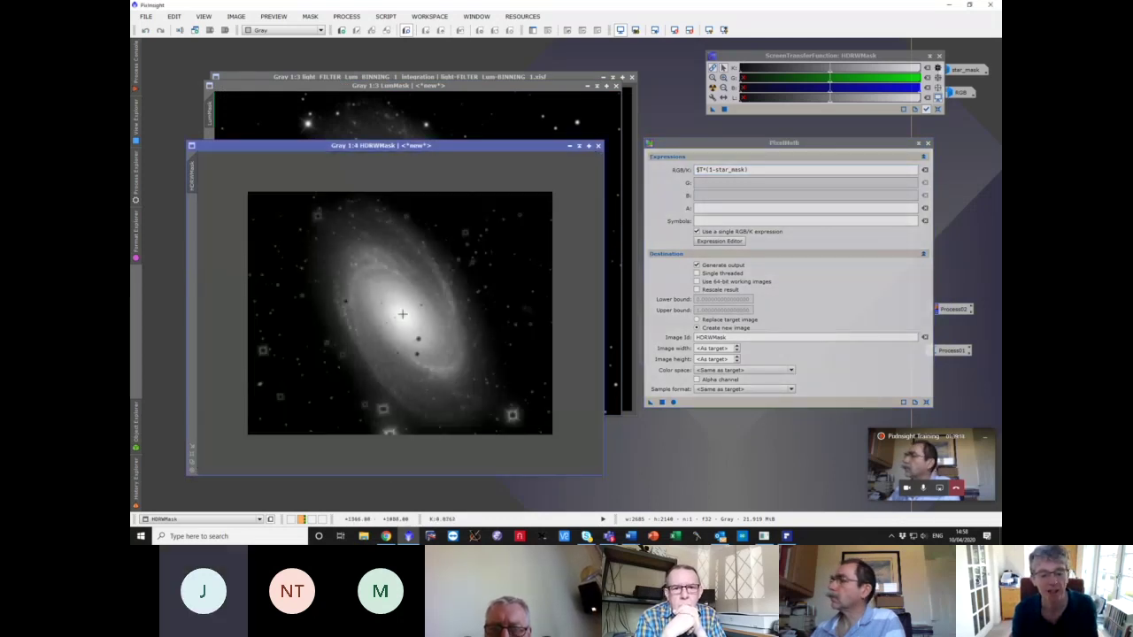
scroll(402, 313, "up", 1)
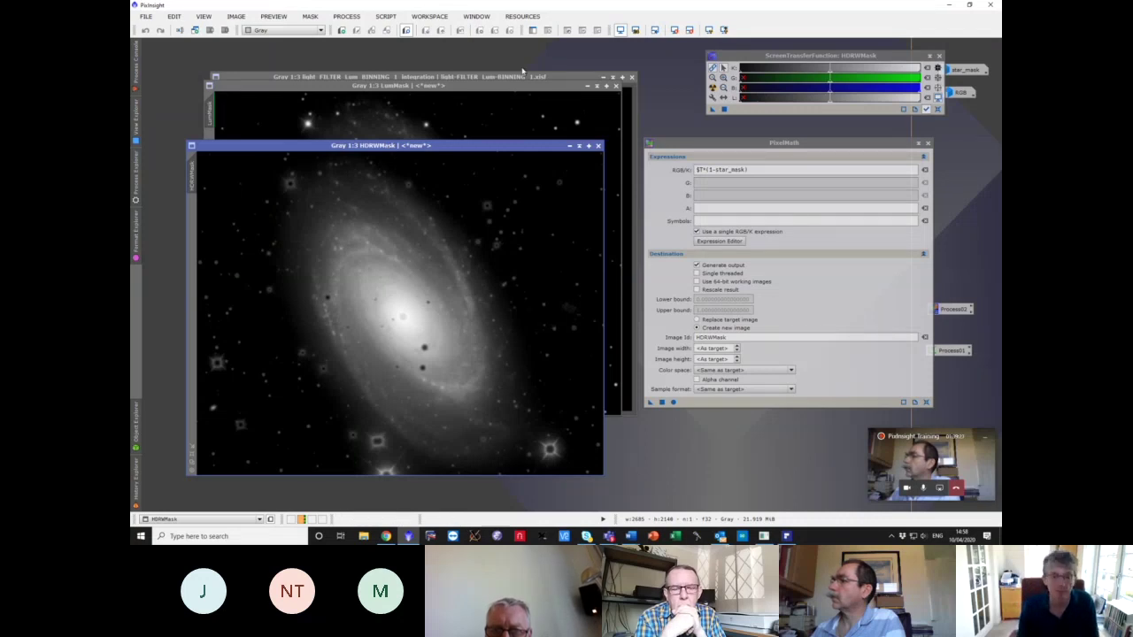
- Paste the screen capture as a new image and crop it to the PixelMath dialog with DynamicCrop
key("ctrl+shift+v")
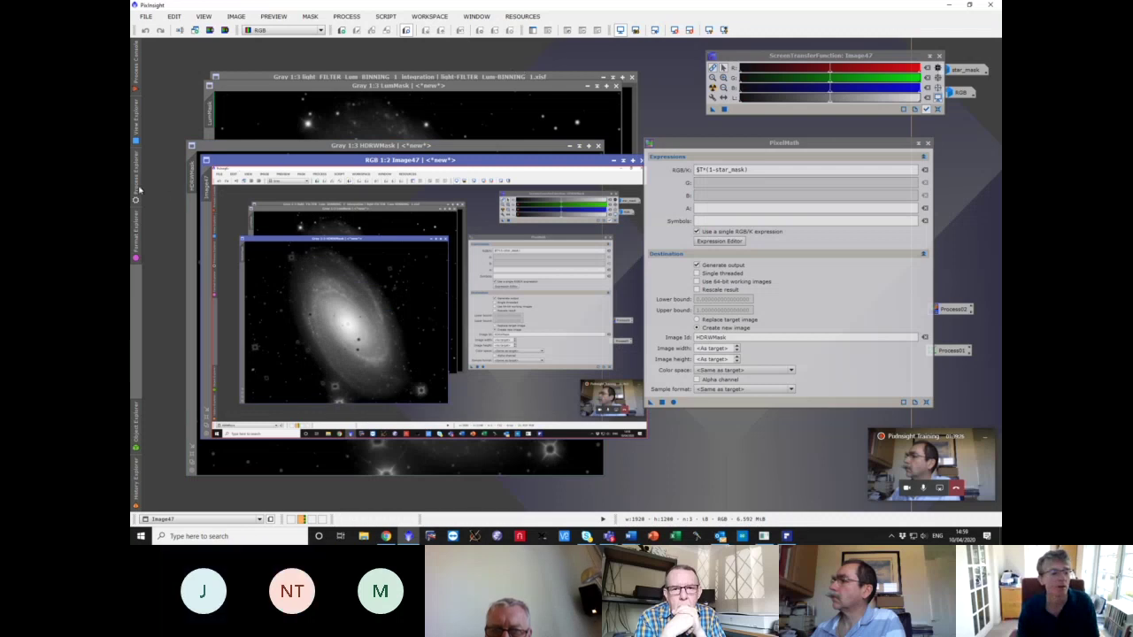
left_click(137, 187)
double_click(195, 174)
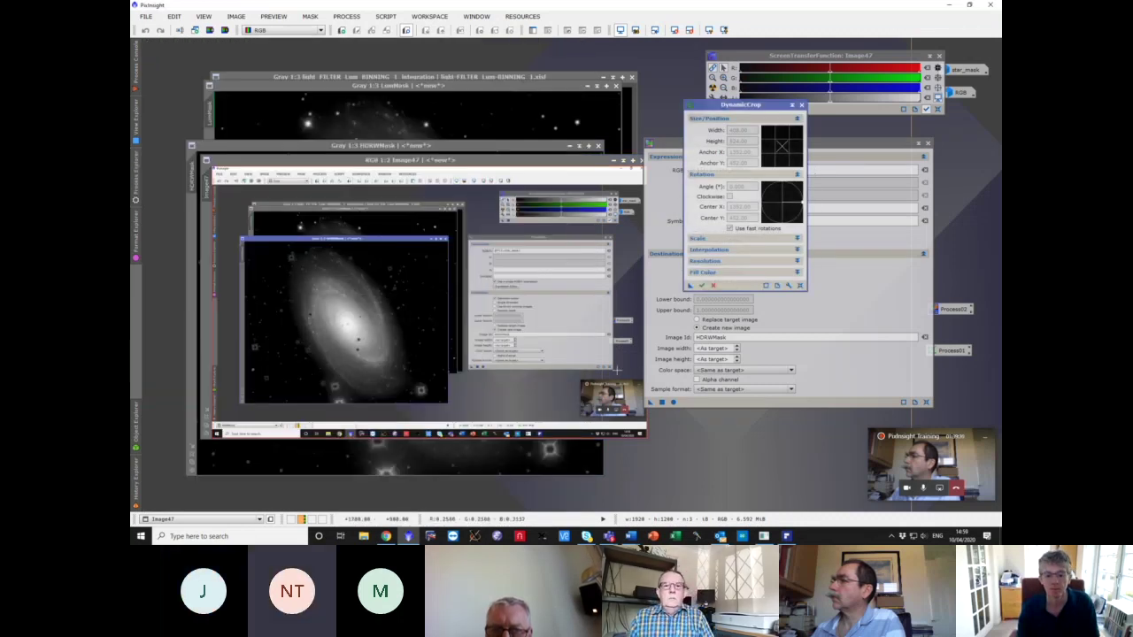
left_click_drag(617, 372, 472, 237)
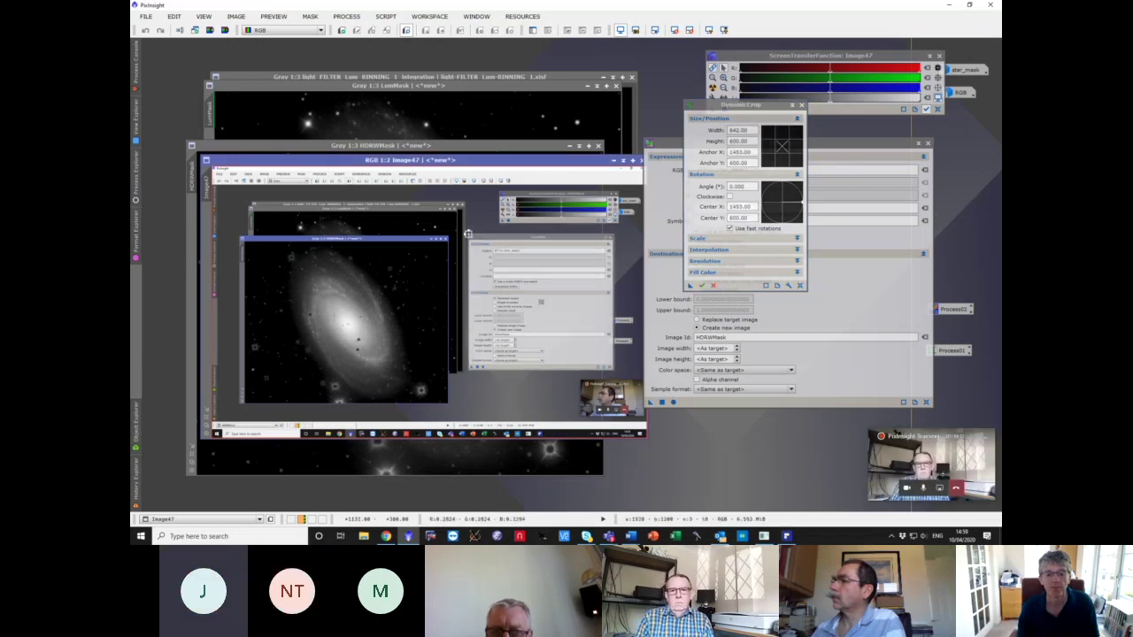
left_click(701, 285)
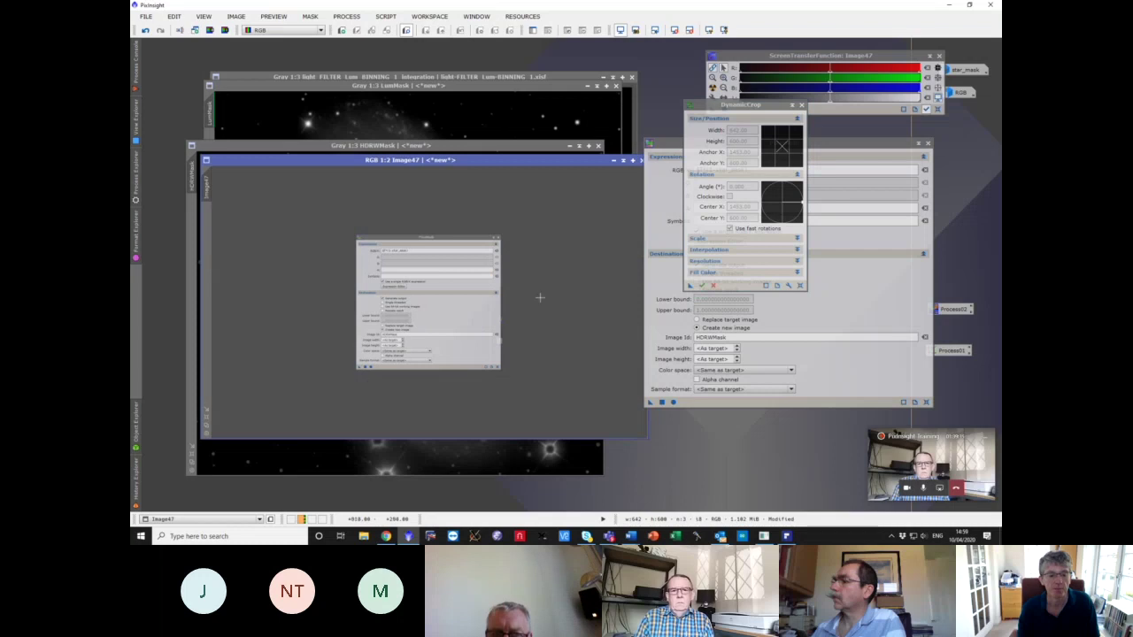
left_click(445, 325)
double_click(445, 325)
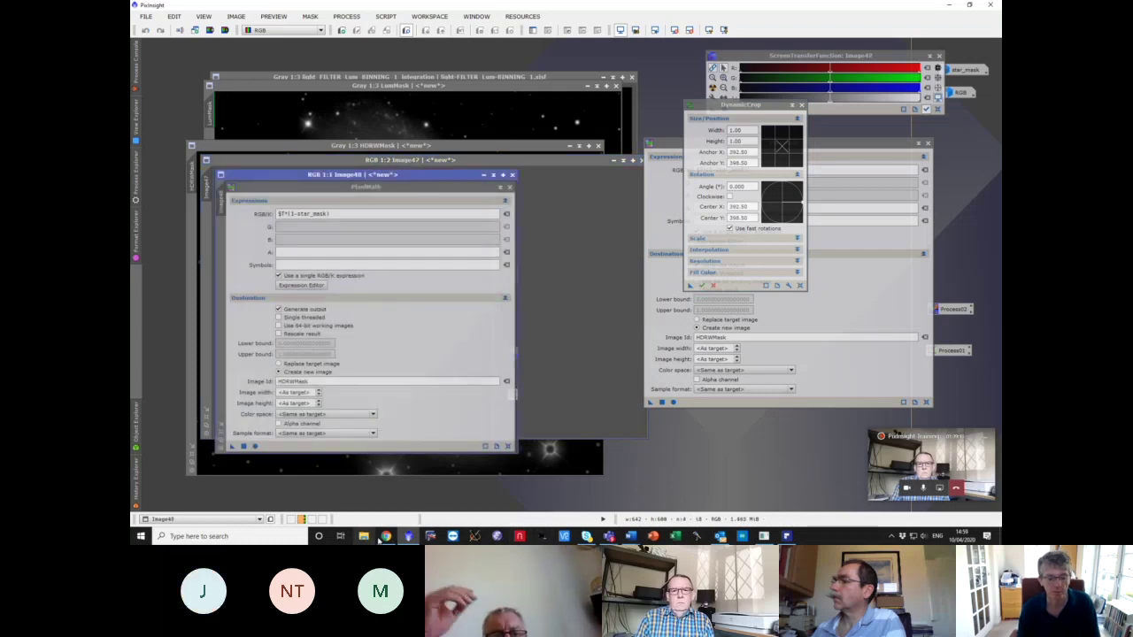
- Switch to Document2 in Word and paste the cropped PixelMath screenshot on the blank page after the LumMask notes
mouse_move(630, 536)
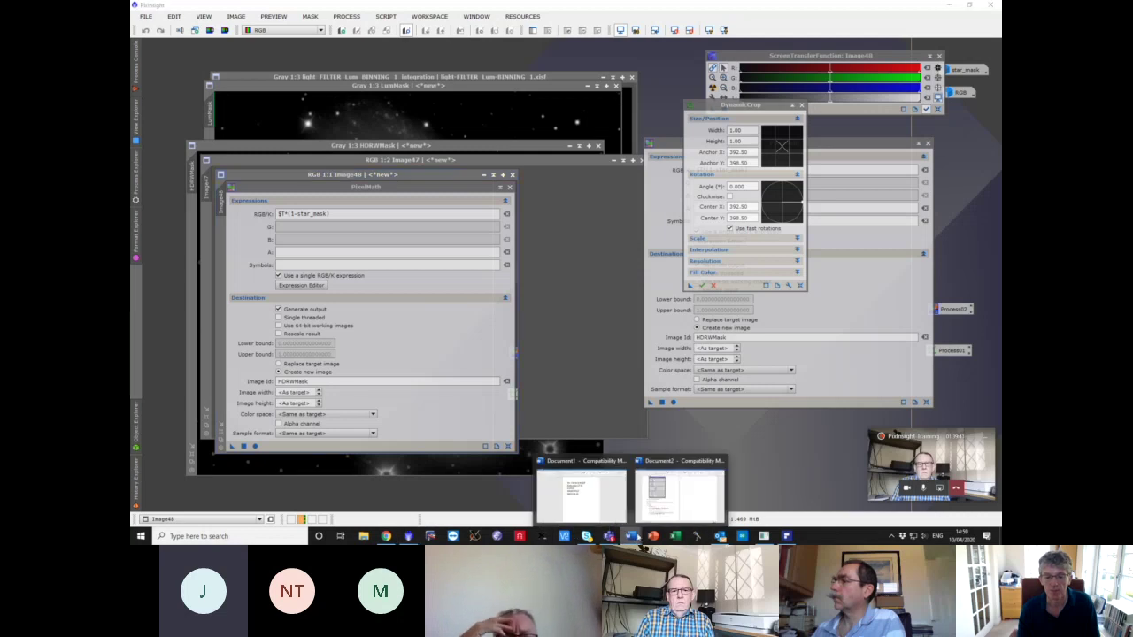
left_click(680, 491)
scroll(656, 186, "up", 5)
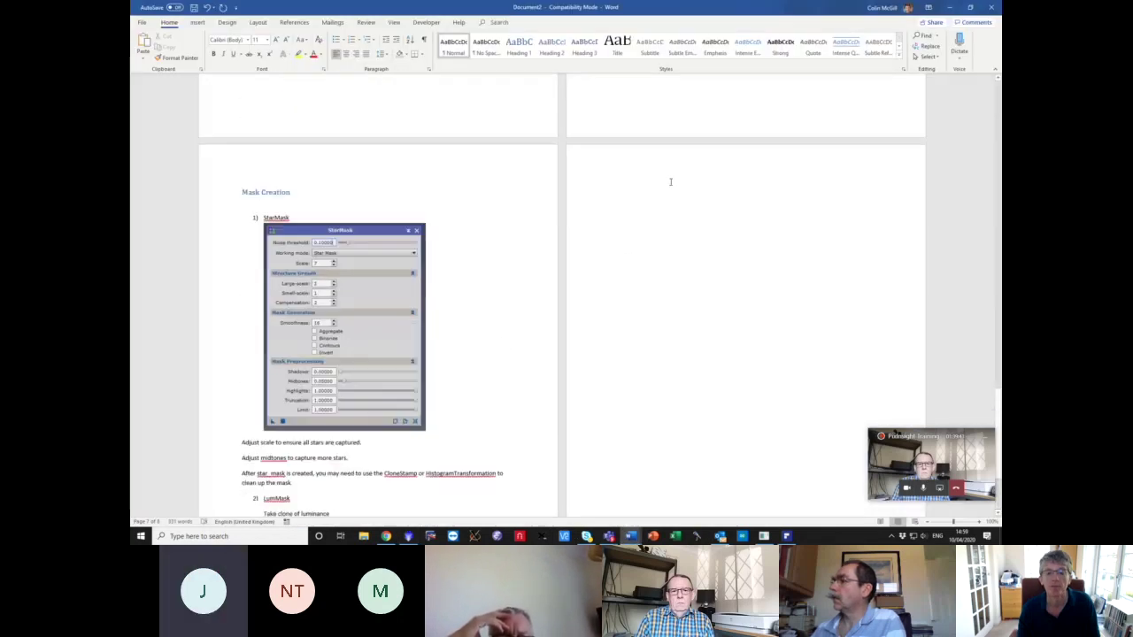
double_click(631, 227)
key("ctrl+v")
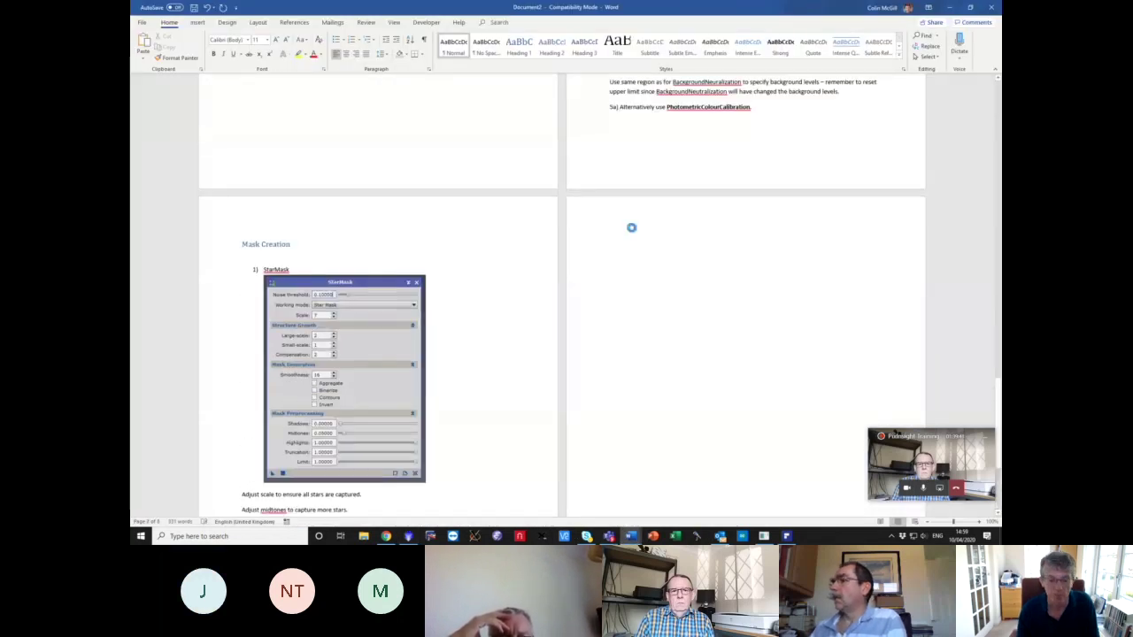
scroll(632, 228, "down", 5)
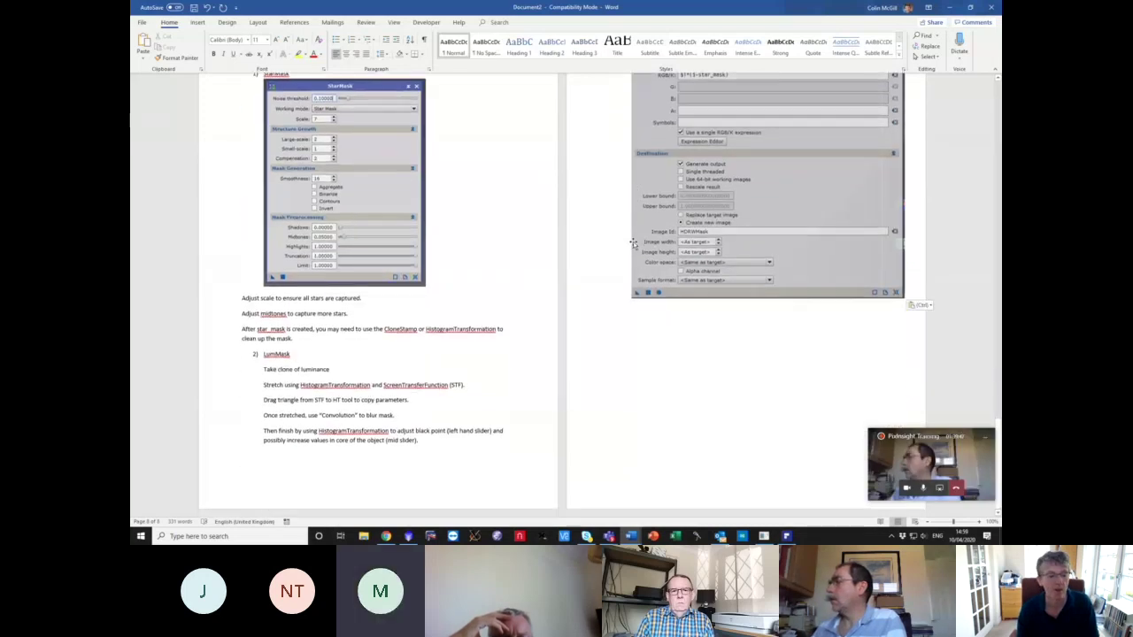
scroll(633, 242, "up", 2)
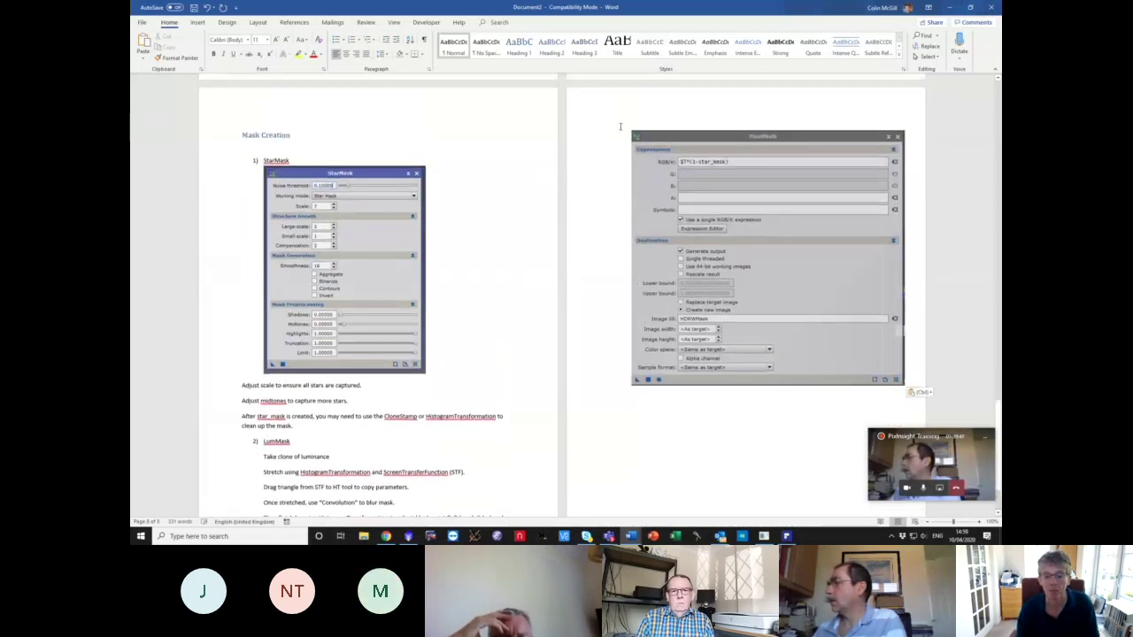
key("ctrl")
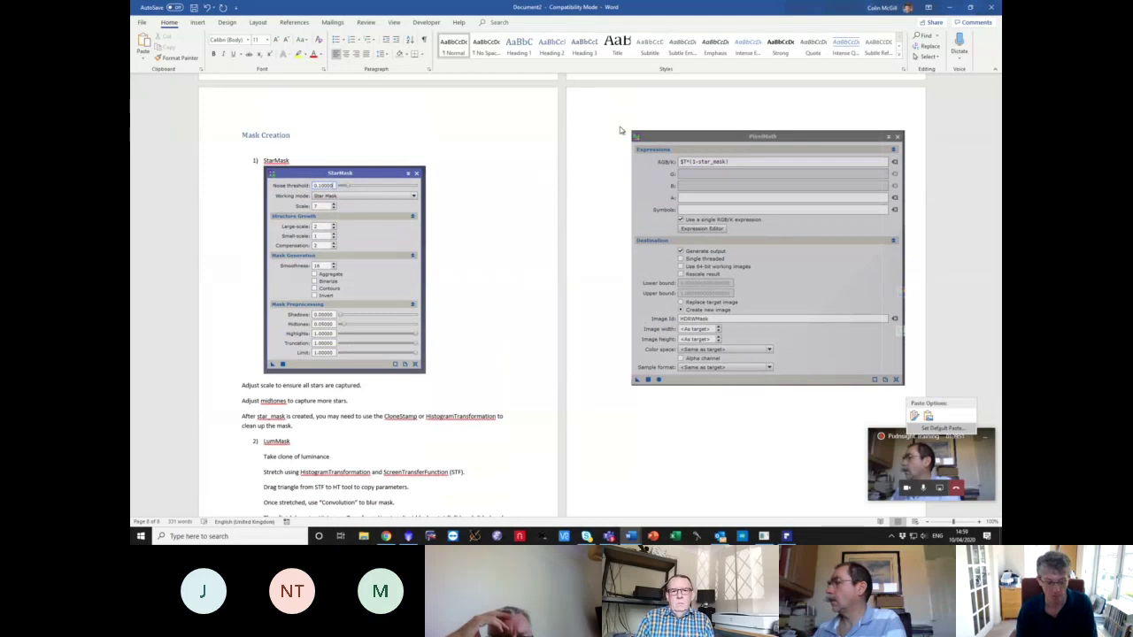
scroll(615, 133, "down", 2)
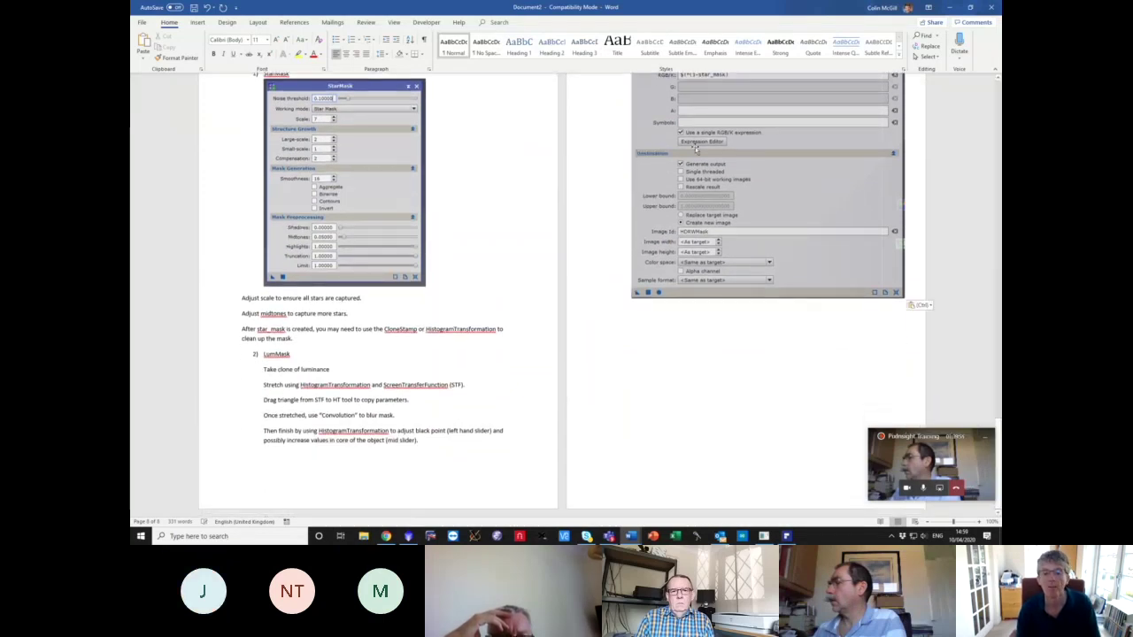
- Start numbered item 3 above the PixelMath screenshot with the text "Create HDRWMask –"
type("30")
key("BackSpace")
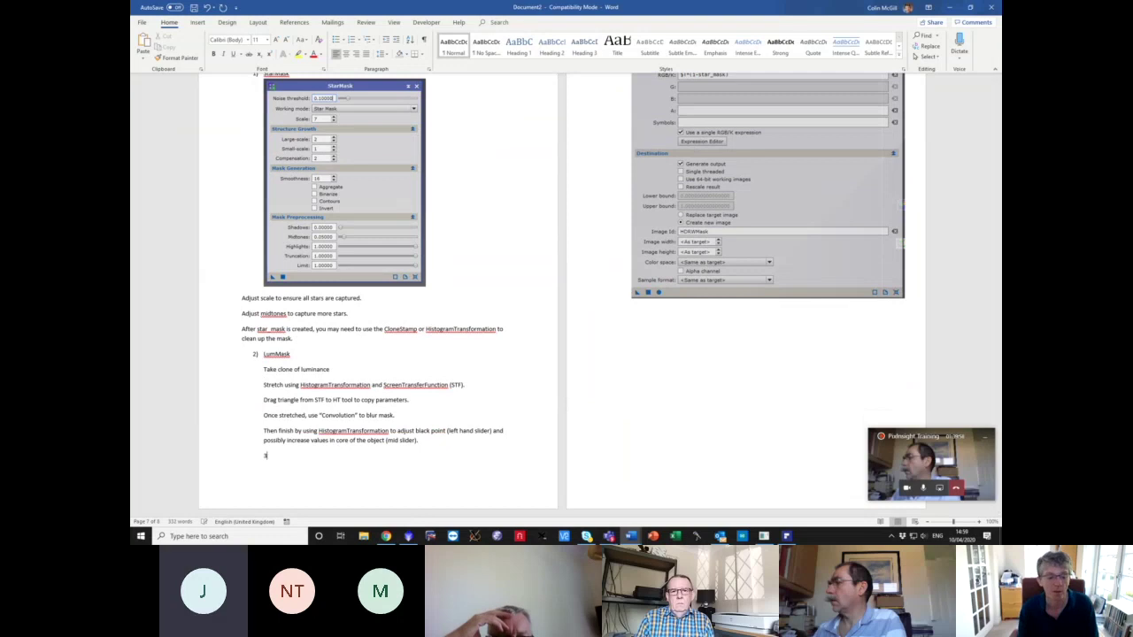
type(")")
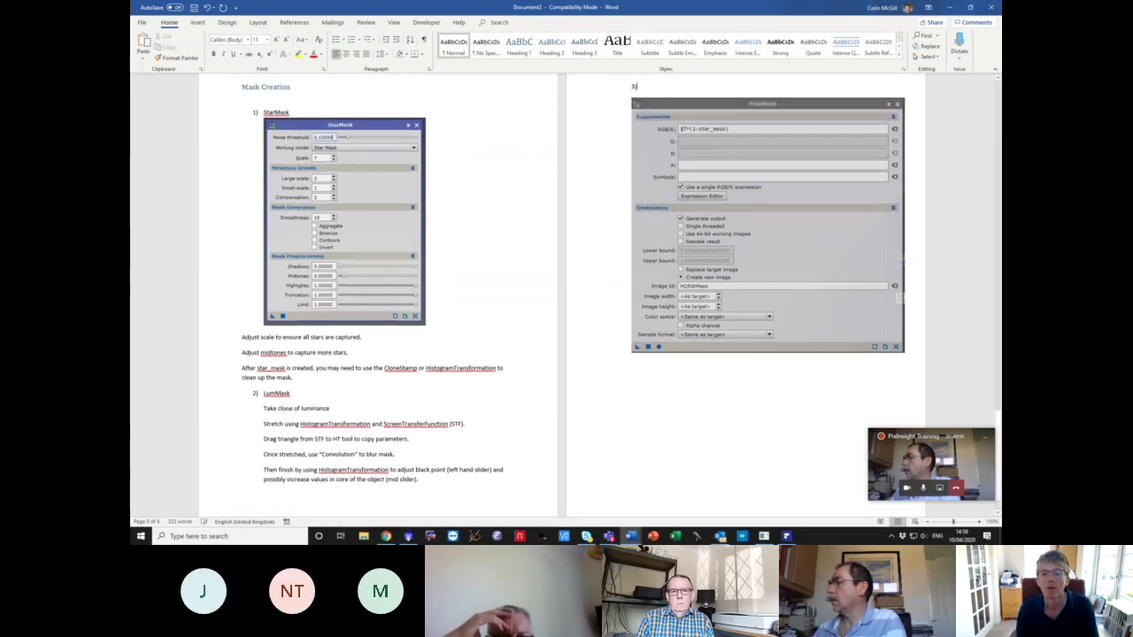
type(" Create HD")
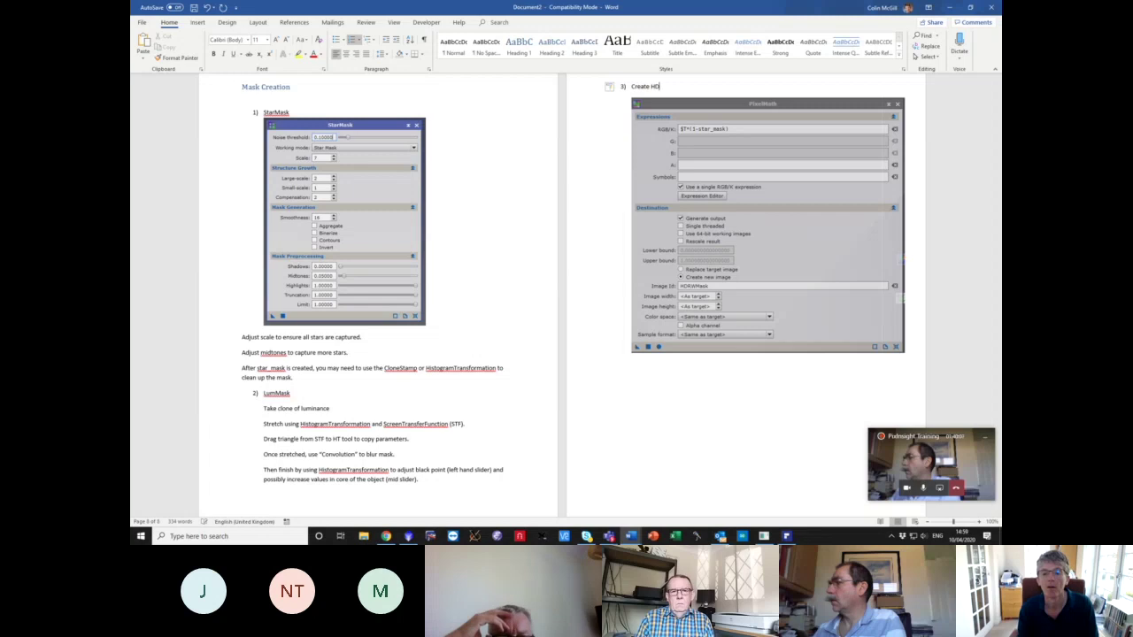
type("W")
key("BackSpace")
type("RWMask - ")
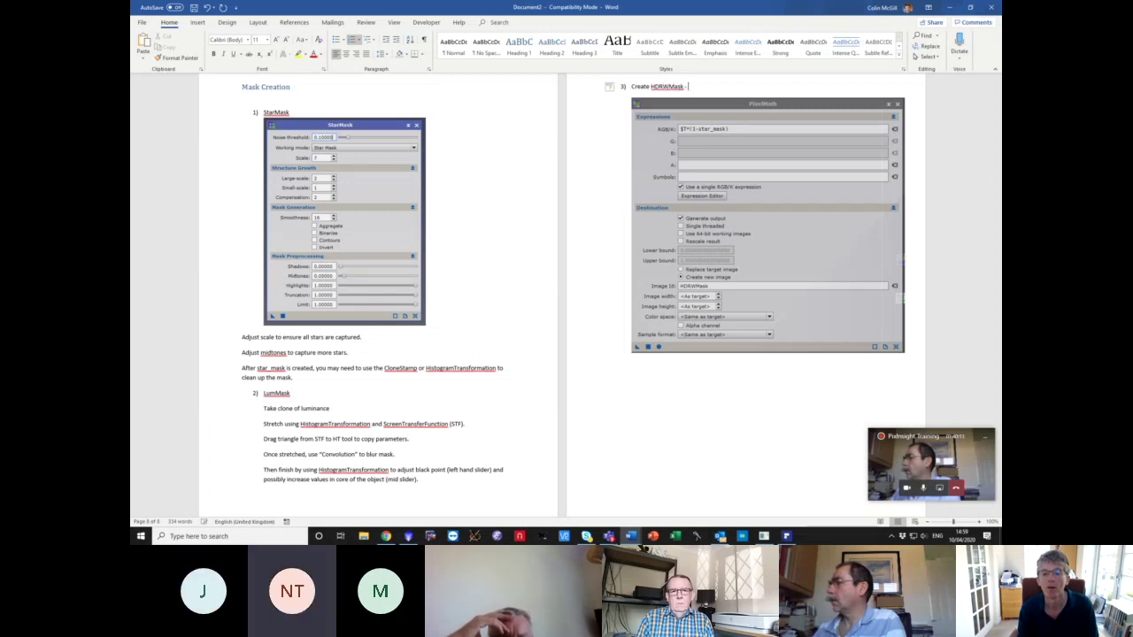
- Complete item 3's heading with the description "luminance mask with stars removed using PixelMath"
type("from")
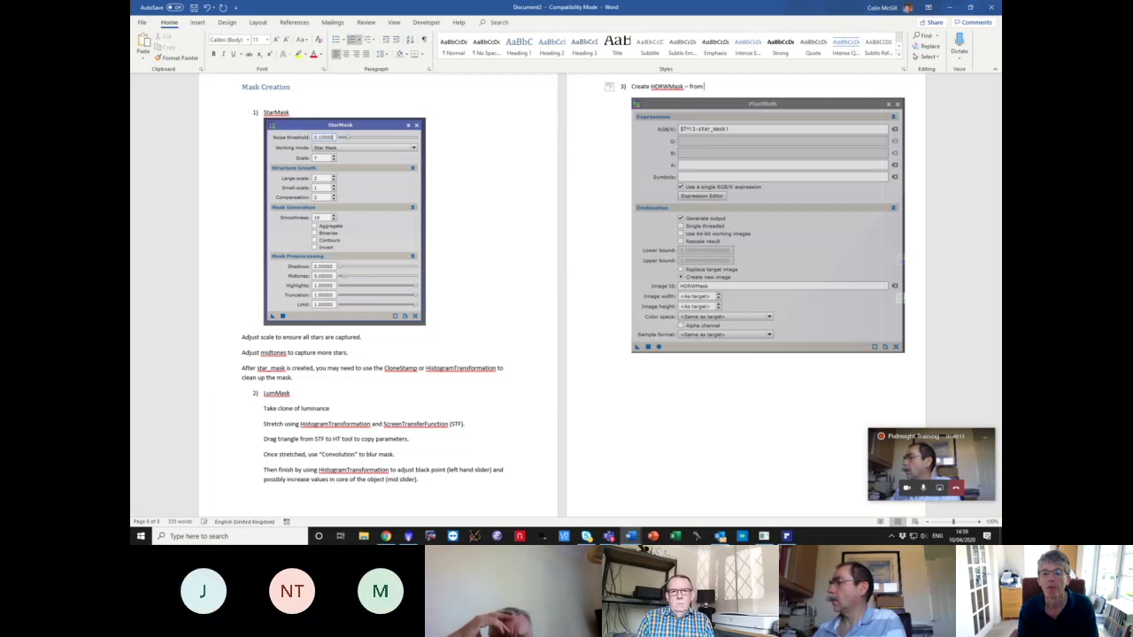
key("BackSpace")
key("BackSpace")
key("BackSpace")
type("com")
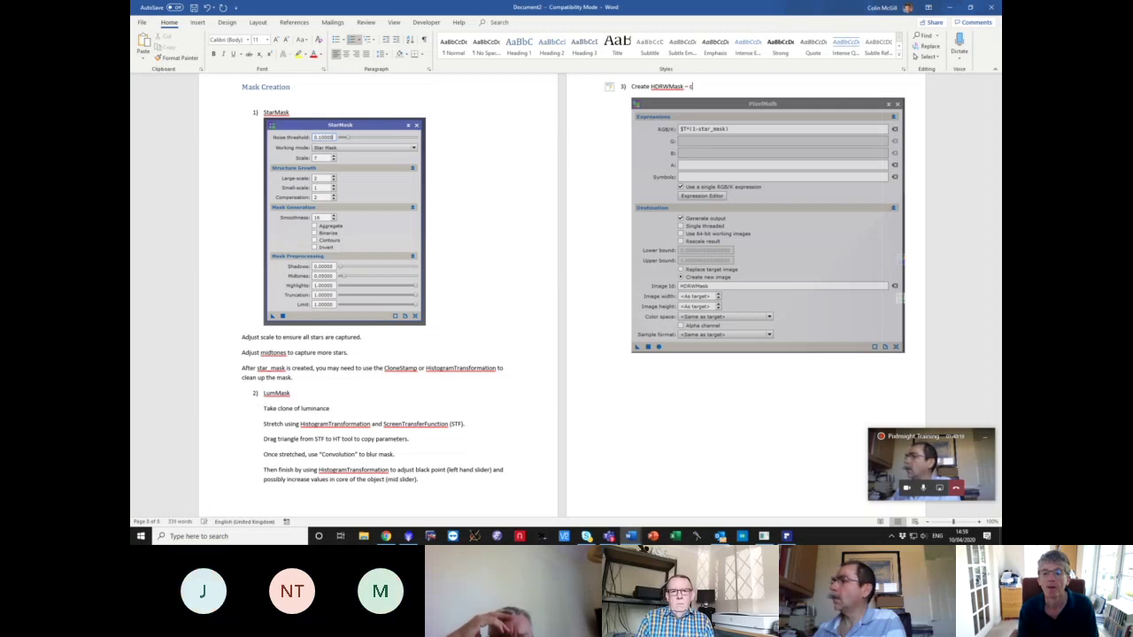
key("BackSpace")
key("BackSpace")
key("BackSpace")
key("BackSpace")
key("BackSpace")
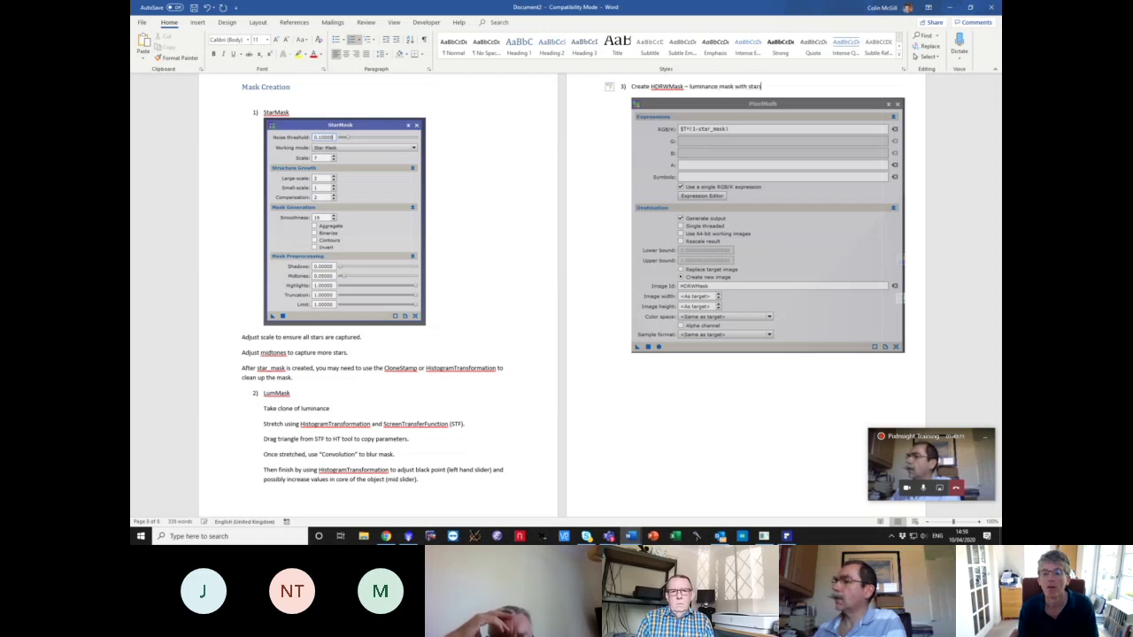
type("removed ")
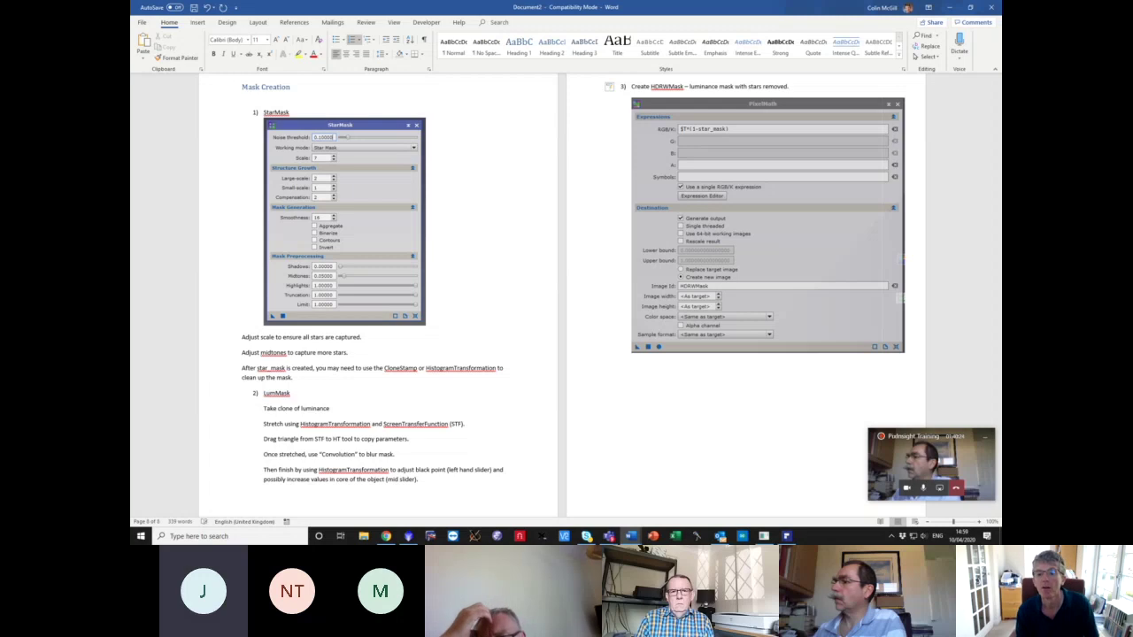
type("usin")
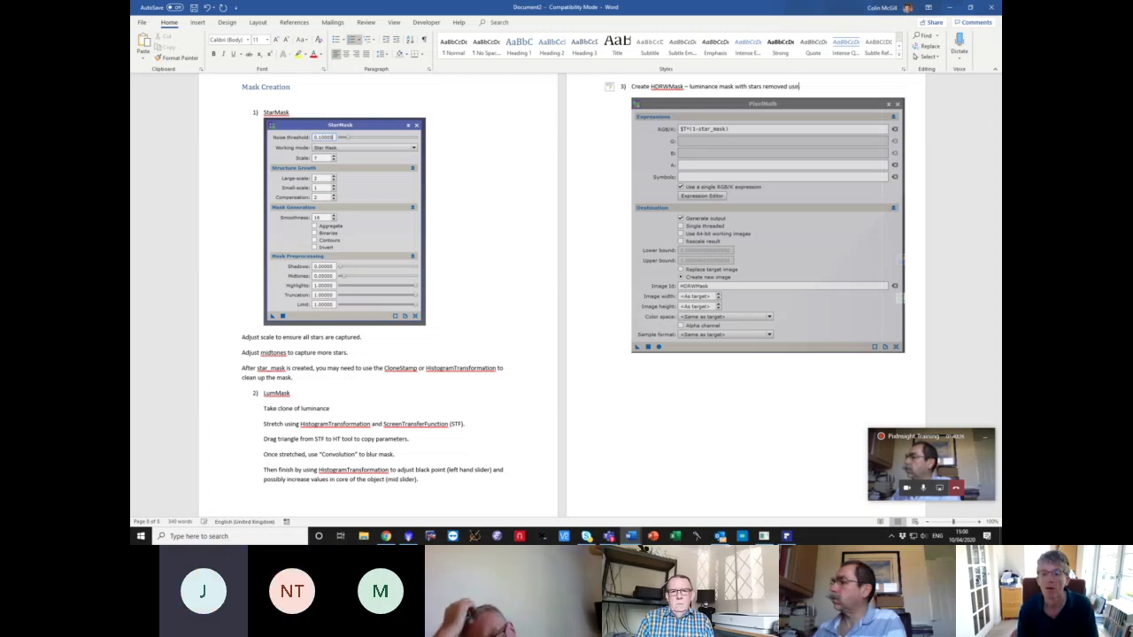
type("g PixelMath")
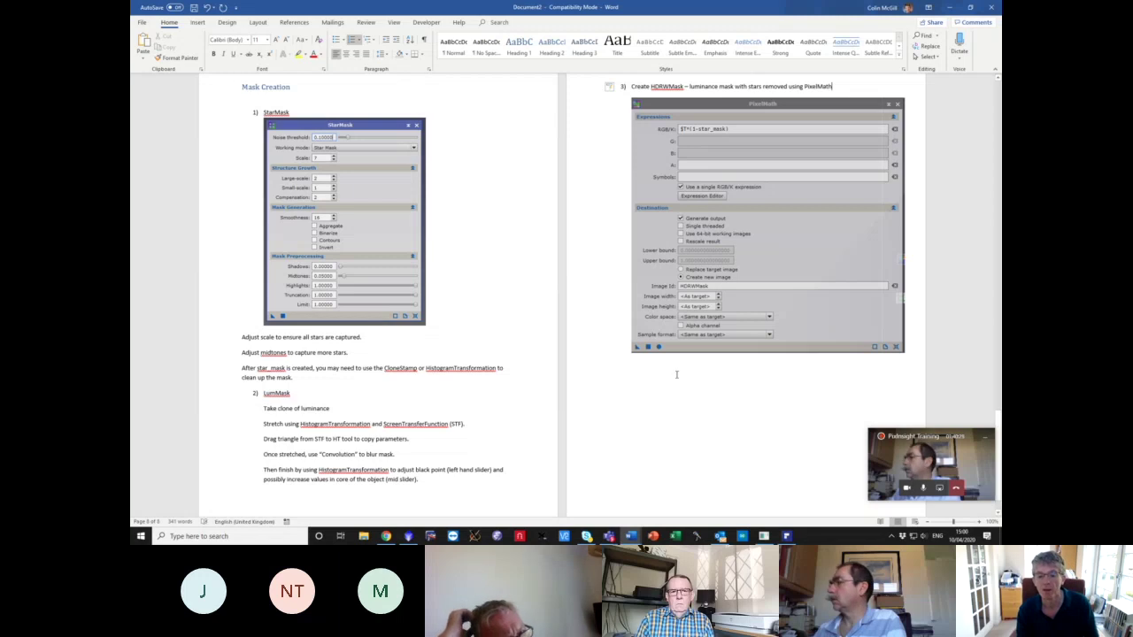
- Add the line "Set expression to $T*(1-star_mask)" below the PixelMath screenshot
left_click(610, 363)
type("Set")
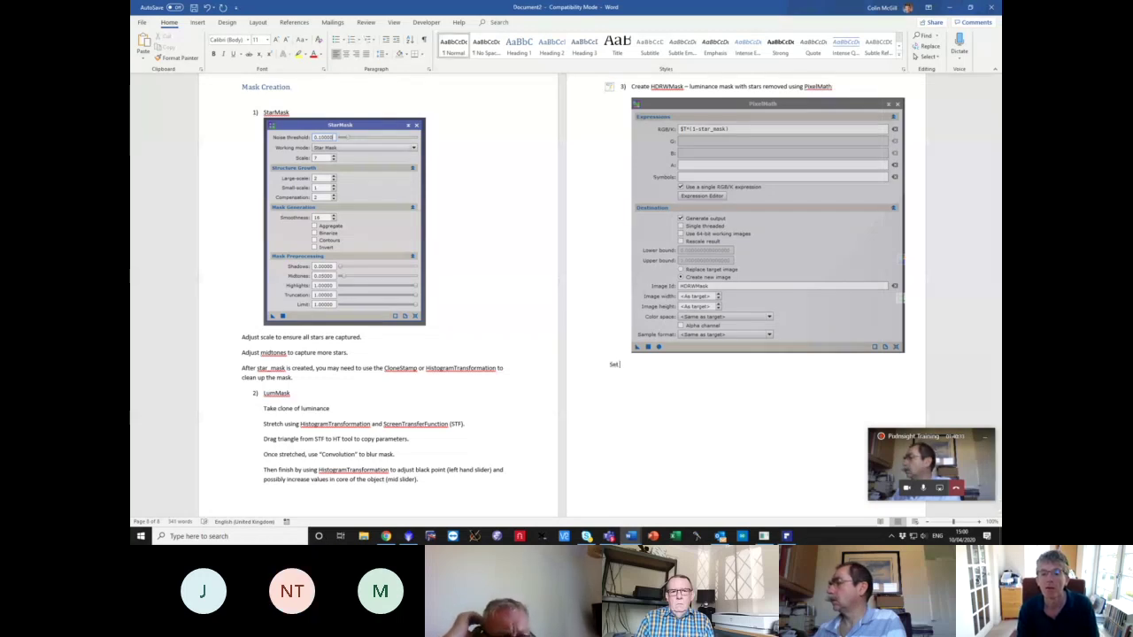
type(" expres")
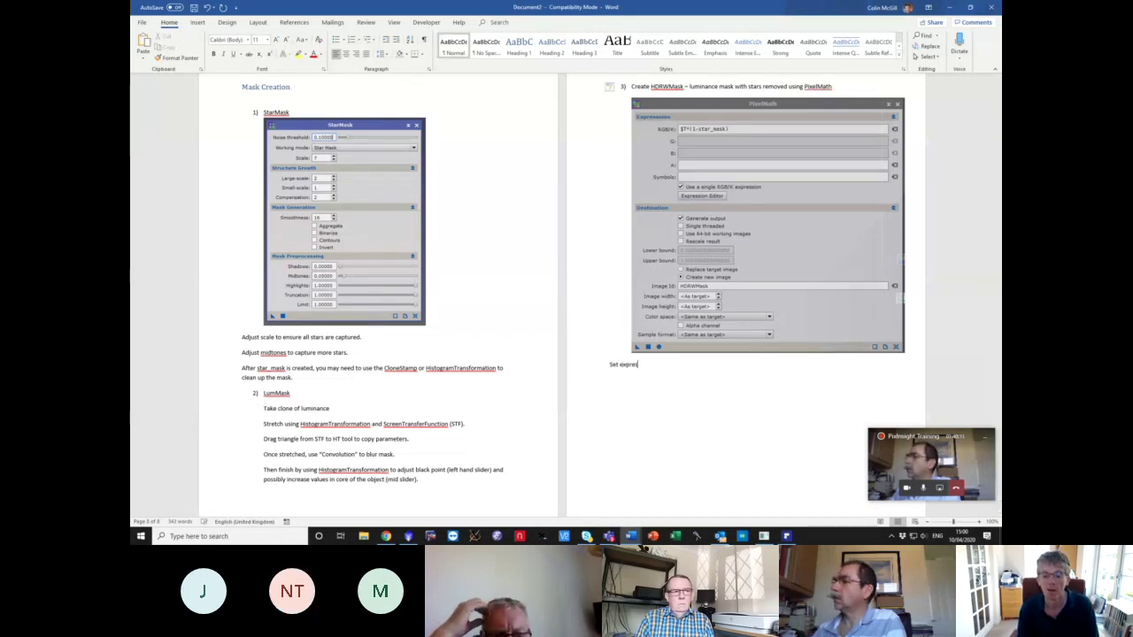
type("sion to $")
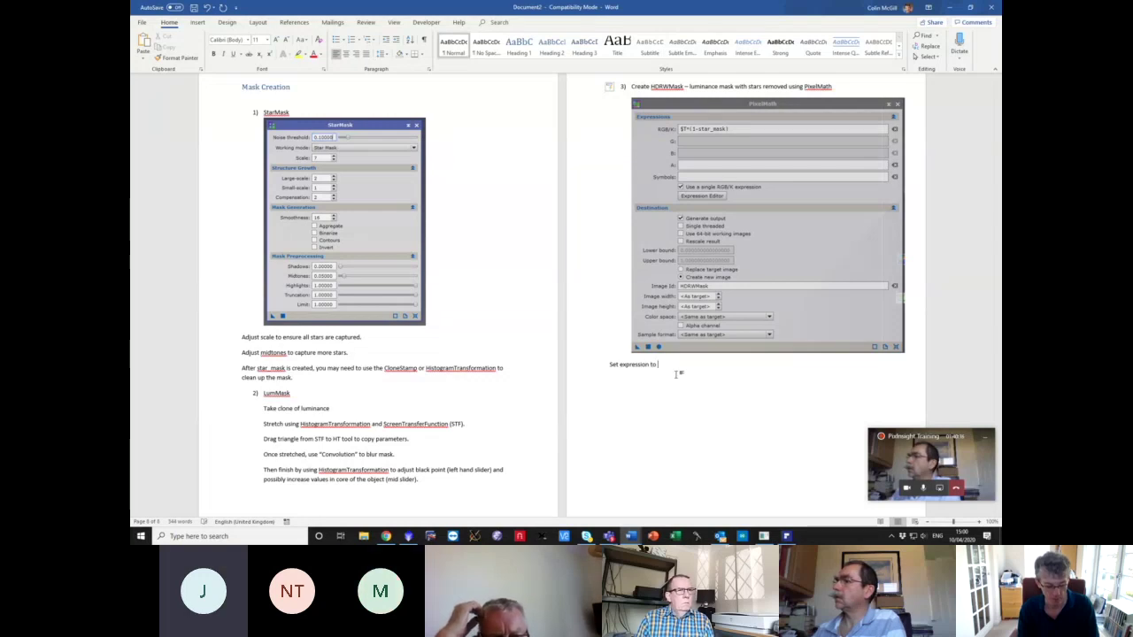
type("T*(")
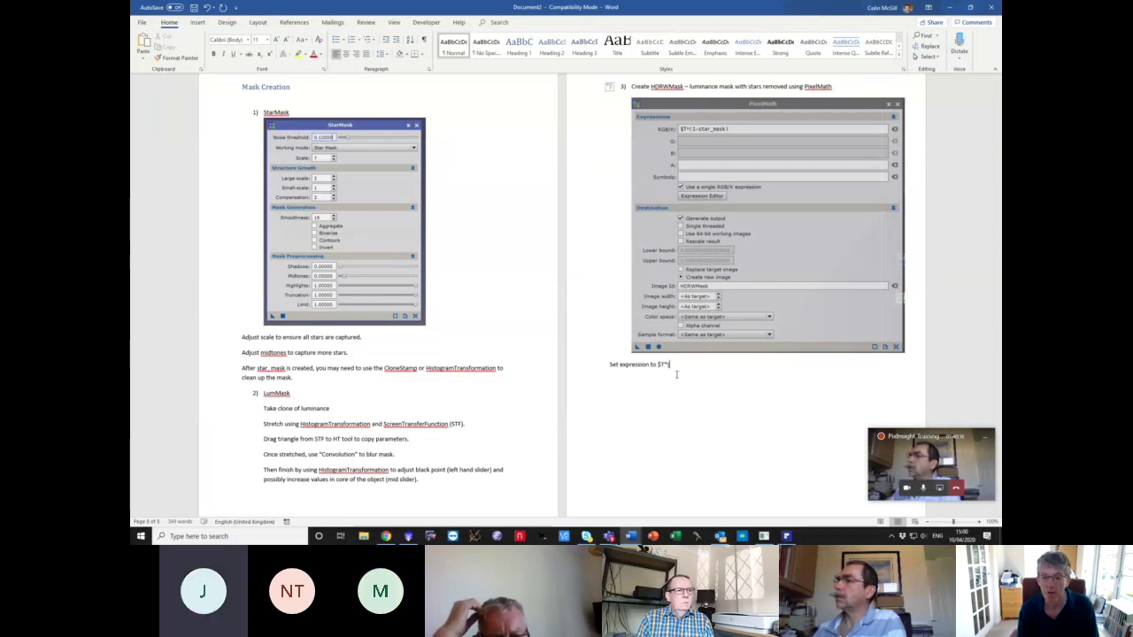
type("1-star_ma")
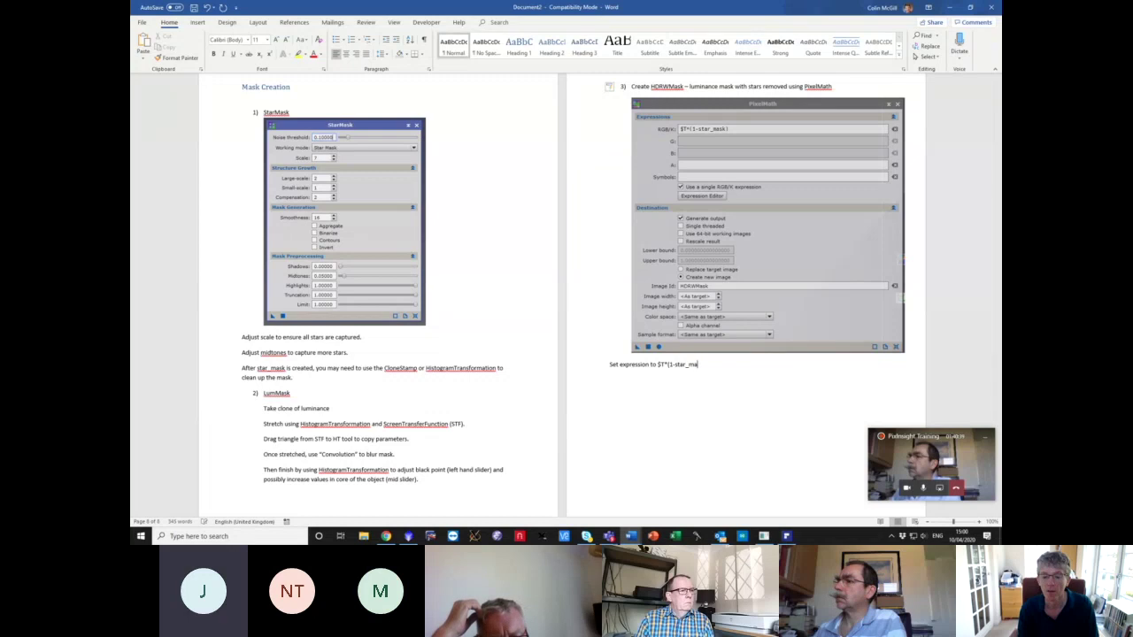
type("sk)")
key("Return")
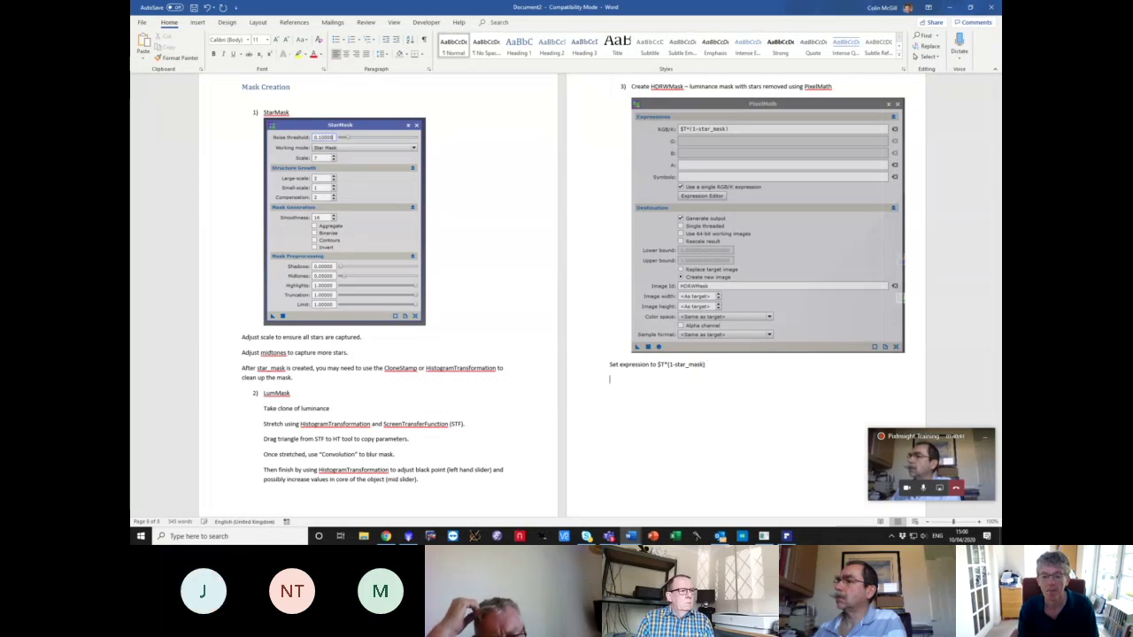
- Add the instruction "Create new image – set image id." under the expression line and start a new paragraph
type("Create")
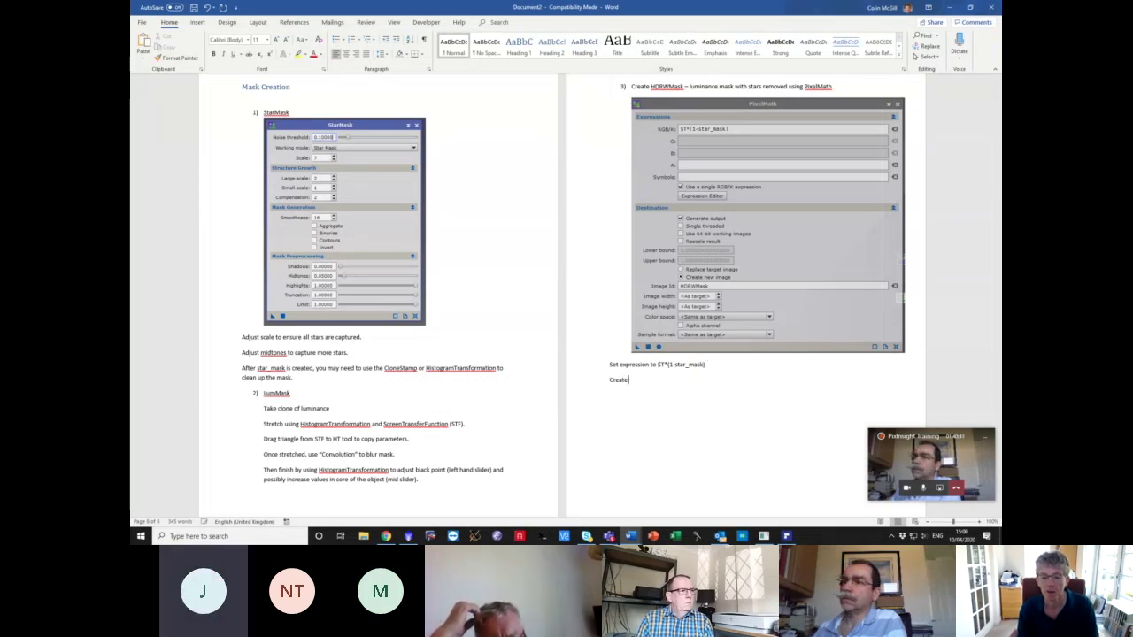
type(" new image -")
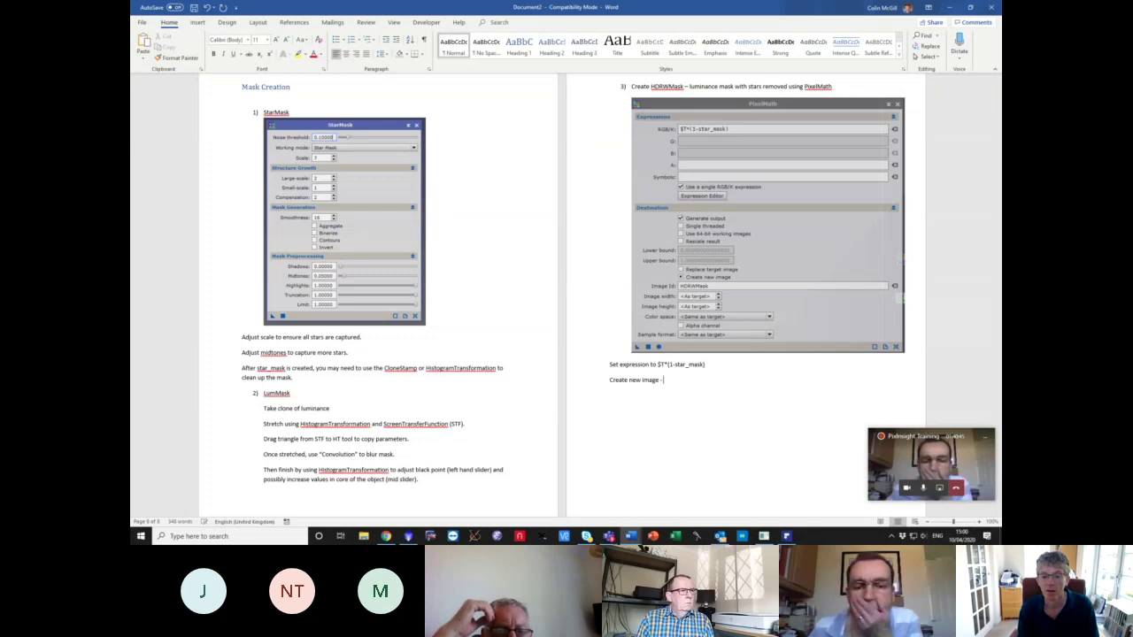
type(" set image")
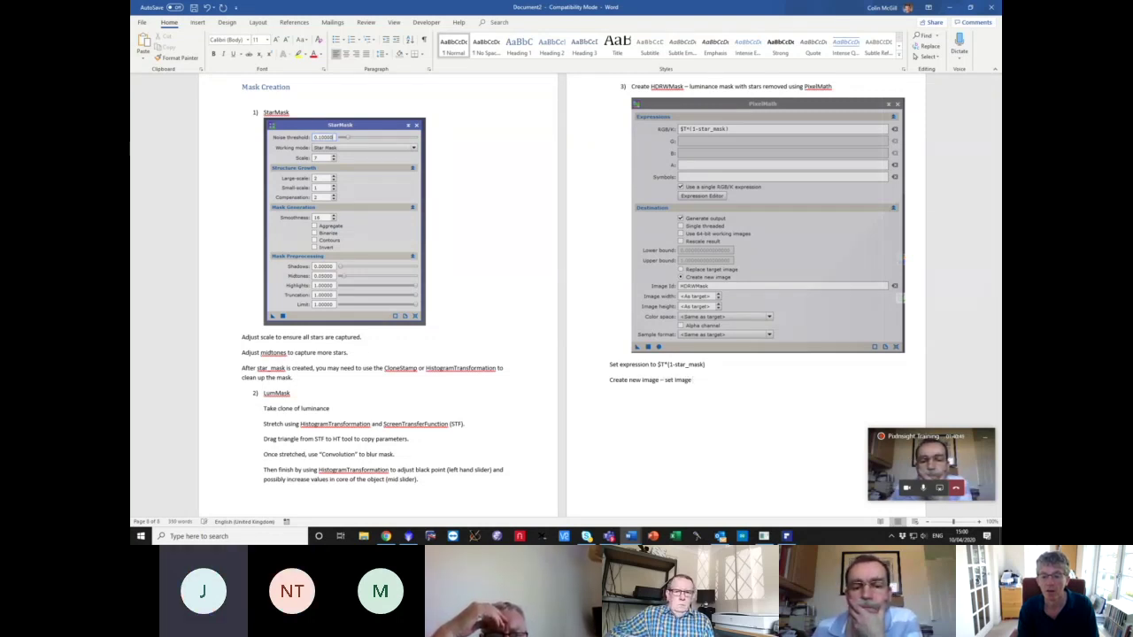
type(" id.")
key("Return")
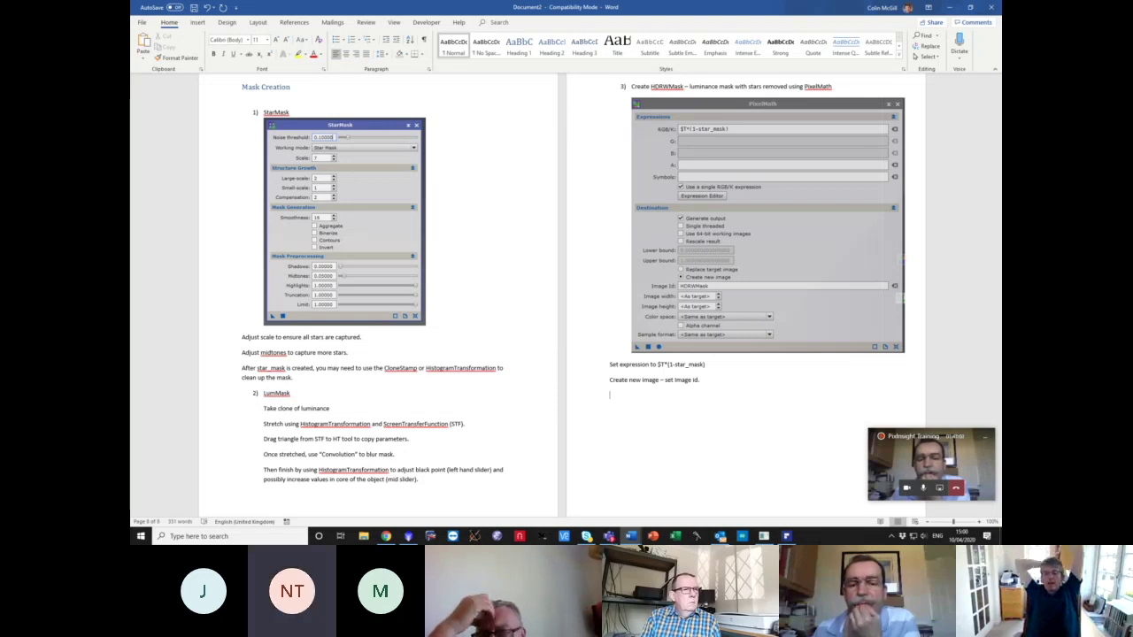
- Add the line "Can use Expression Editor to make the expression – and the Parse button in there to test the syntax of the expression."
type("n use Expressions")
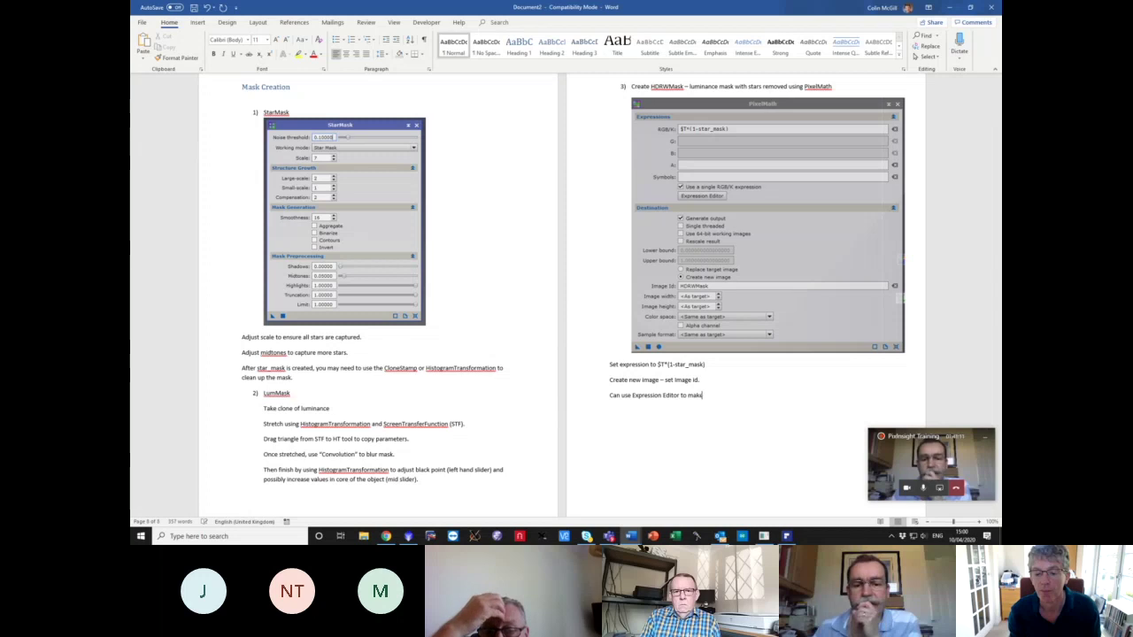
type("expression - and the P")
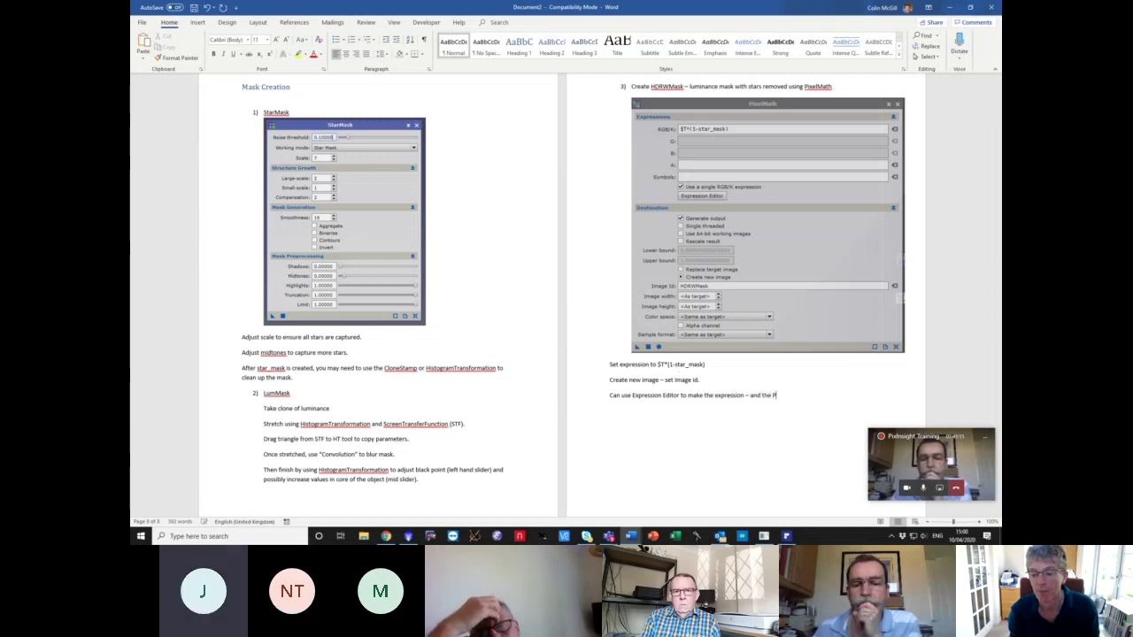
type("arse button in there to test the")
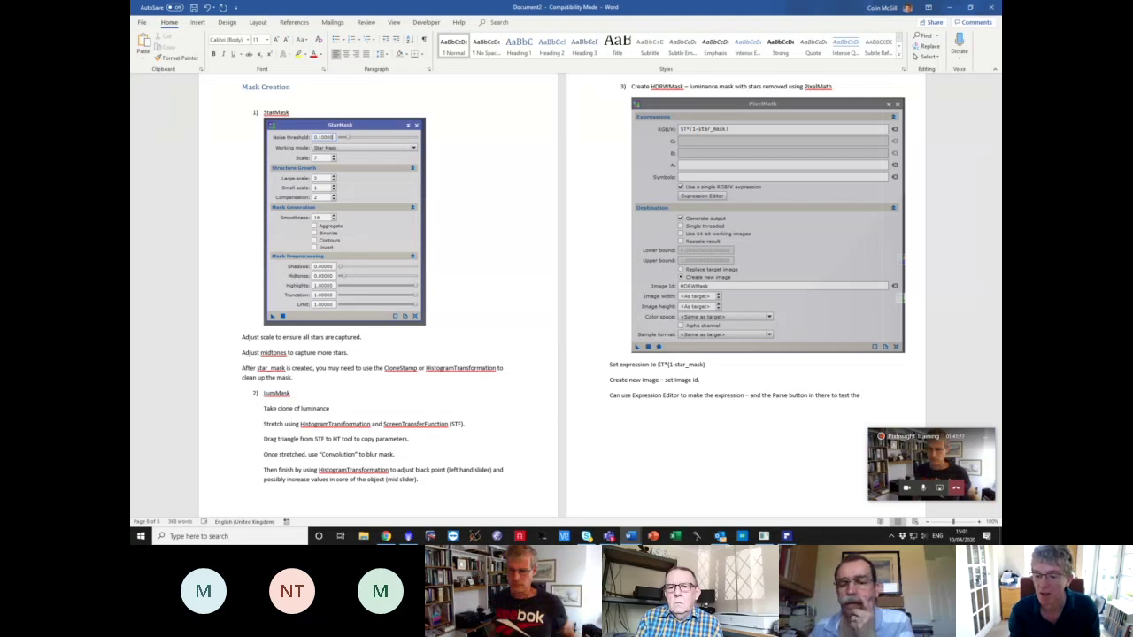
type("s")
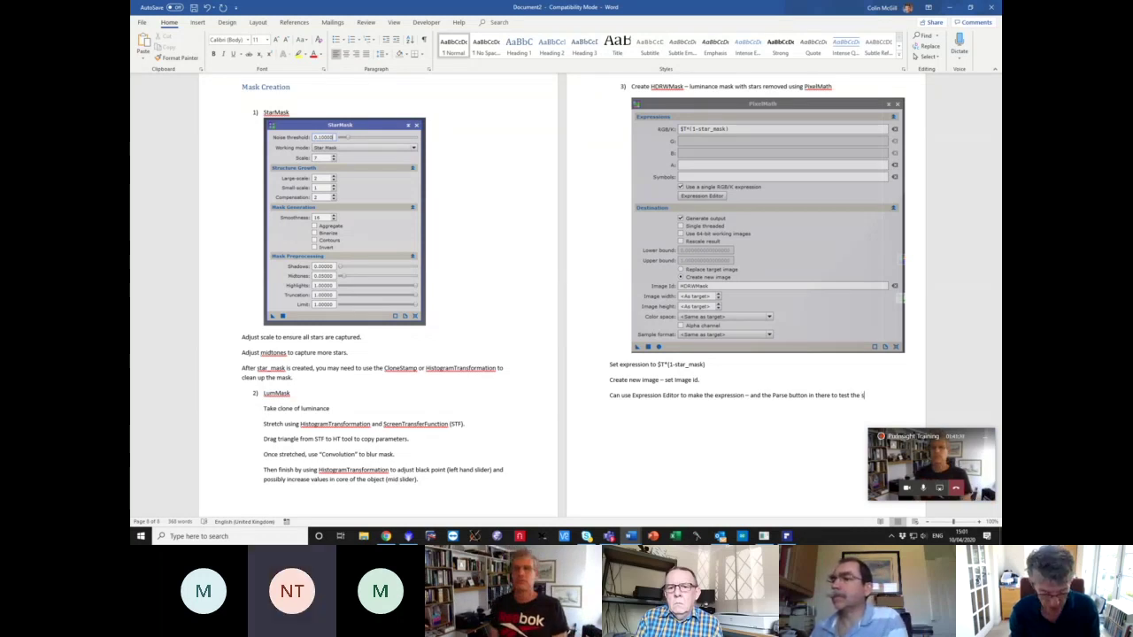
type("yntax of the")
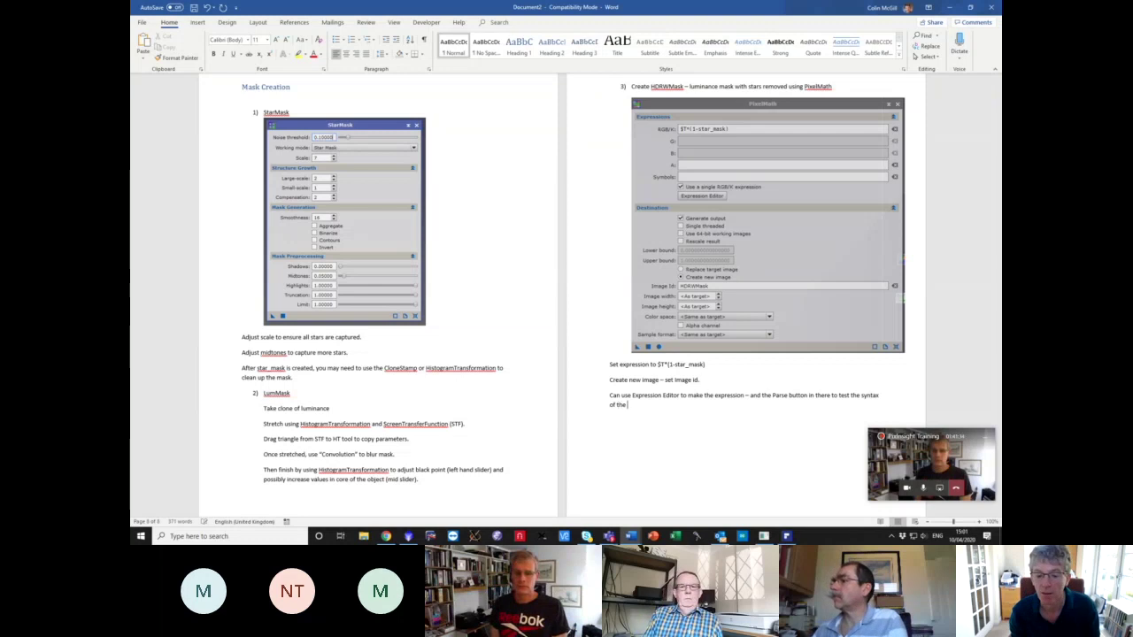
type(" expression.")
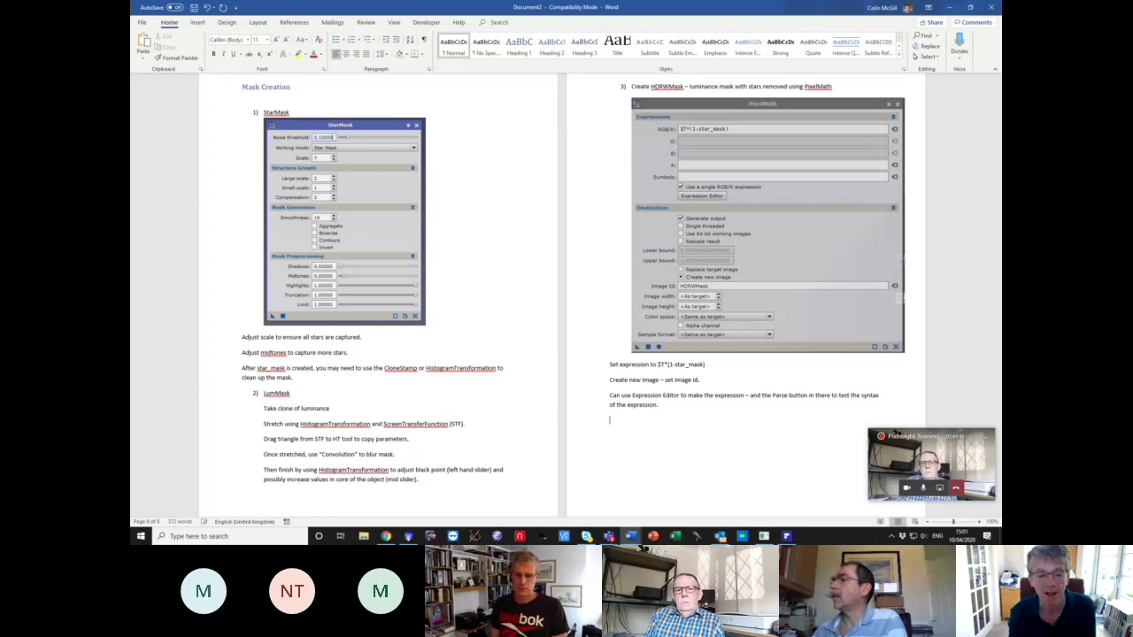
- Start a new paragraph below the Expression Editor note and insert a page break there
key("Return")
left_click(197, 23)
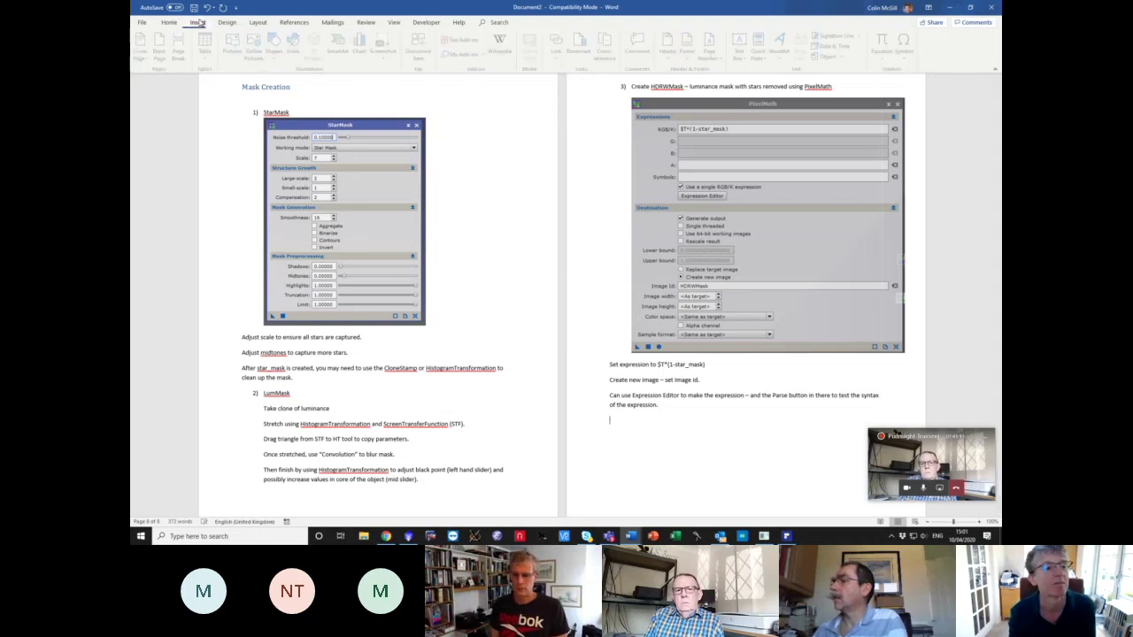
left_click(181, 52)
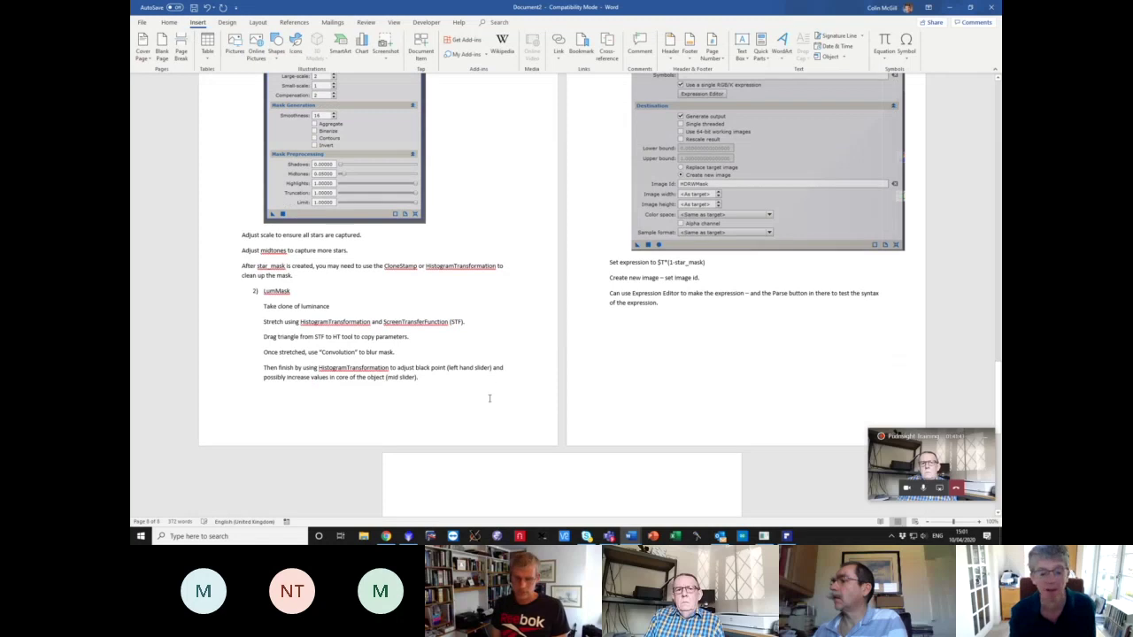
- Review the guide's pages from the Pre-Processing section through Mask Creation to the new blank page
scroll(488, 384, "up", 5)
scroll(488, 384, "up", 10)
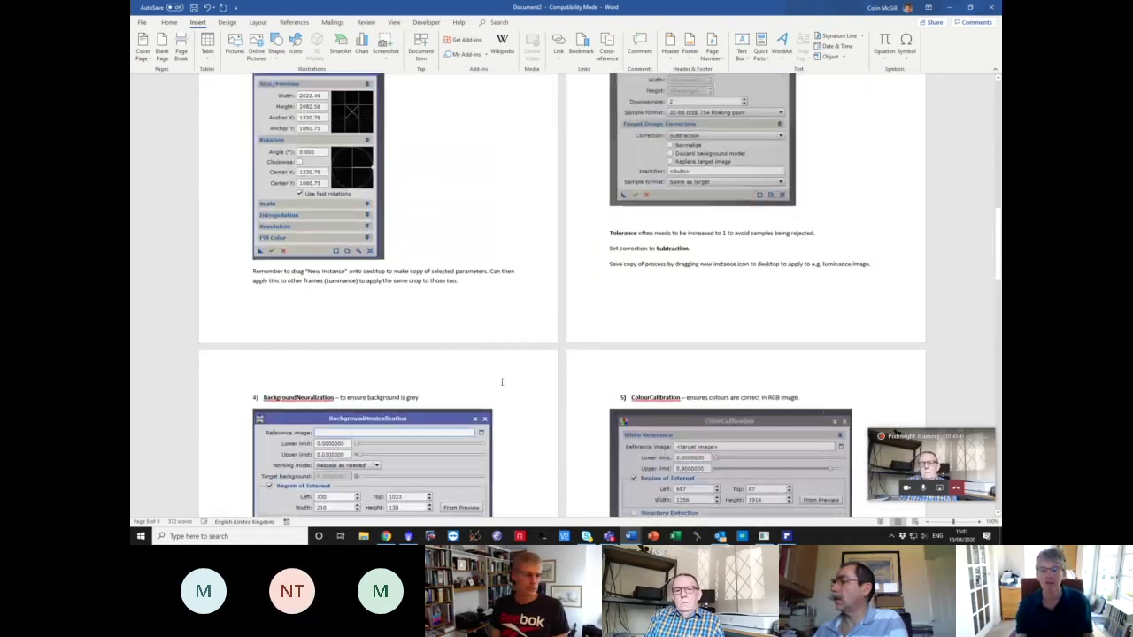
scroll(503, 383, "up", 5)
scroll(513, 377, "down", 10)
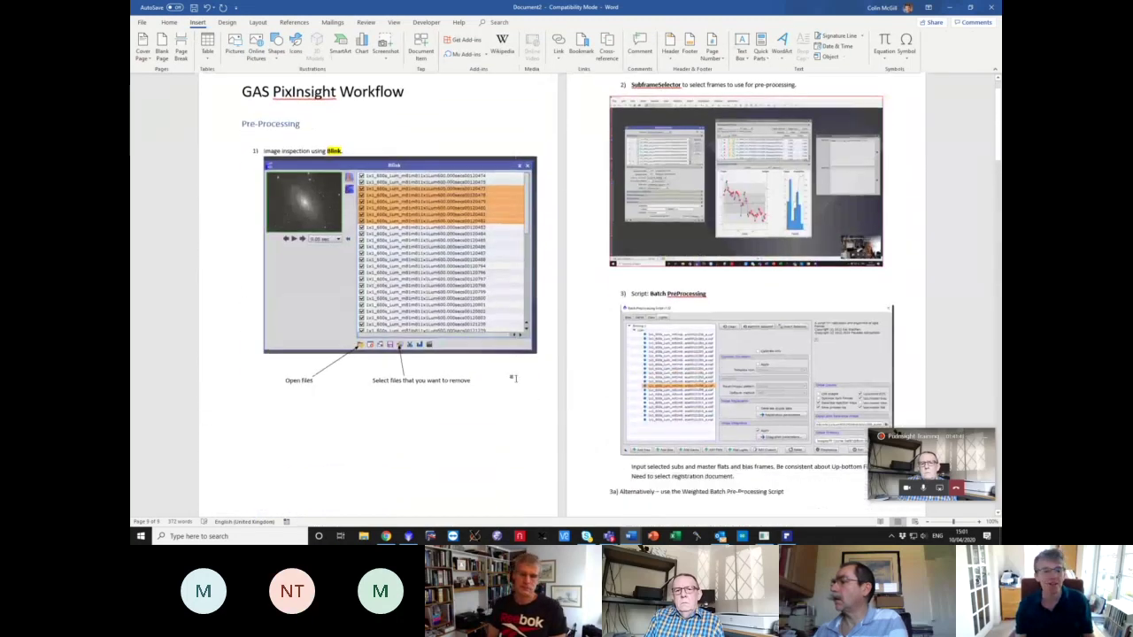
scroll(530, 392, "down", 15)
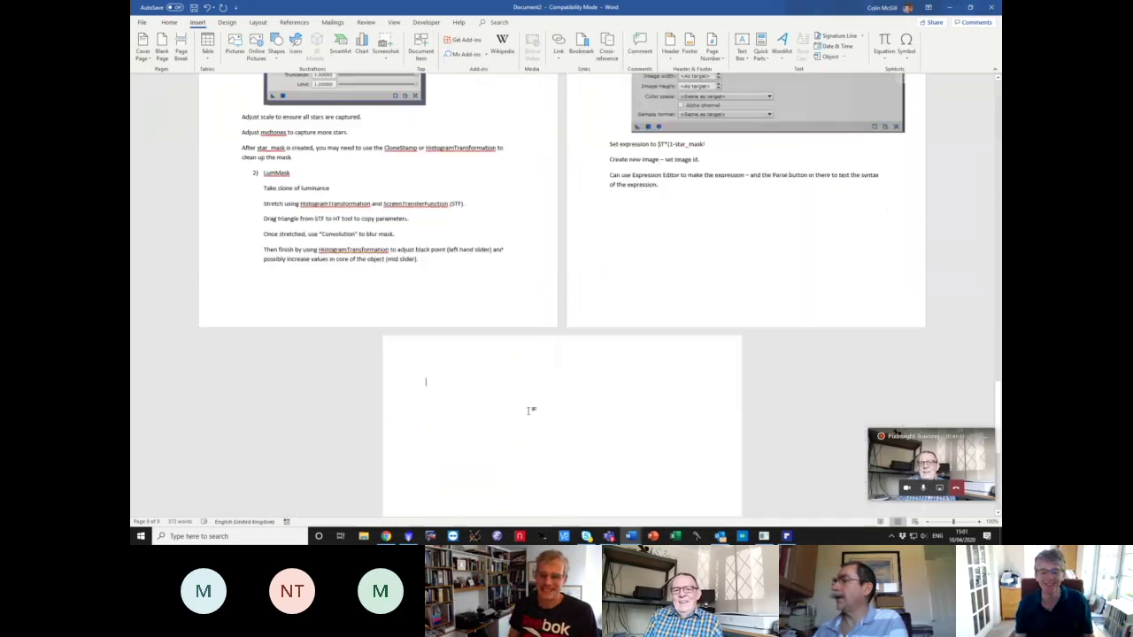
scroll(528, 415, "up", 3)
scroll(528, 415, "up", 6)
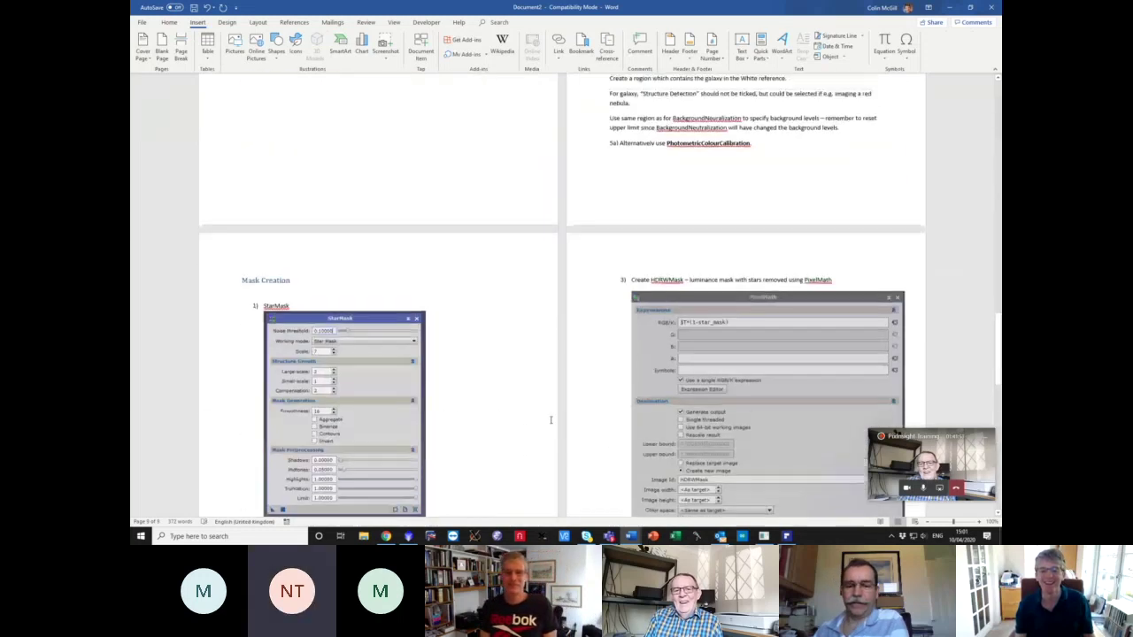
scroll(509, 390, "down", 6)
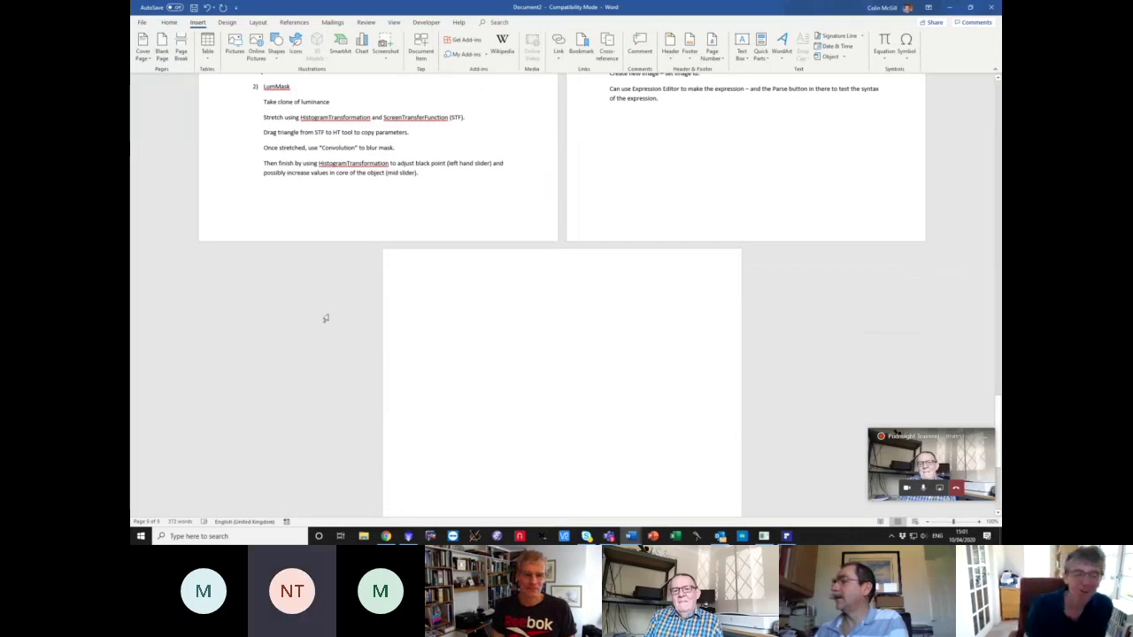
scroll(476, 302, "up", 10)
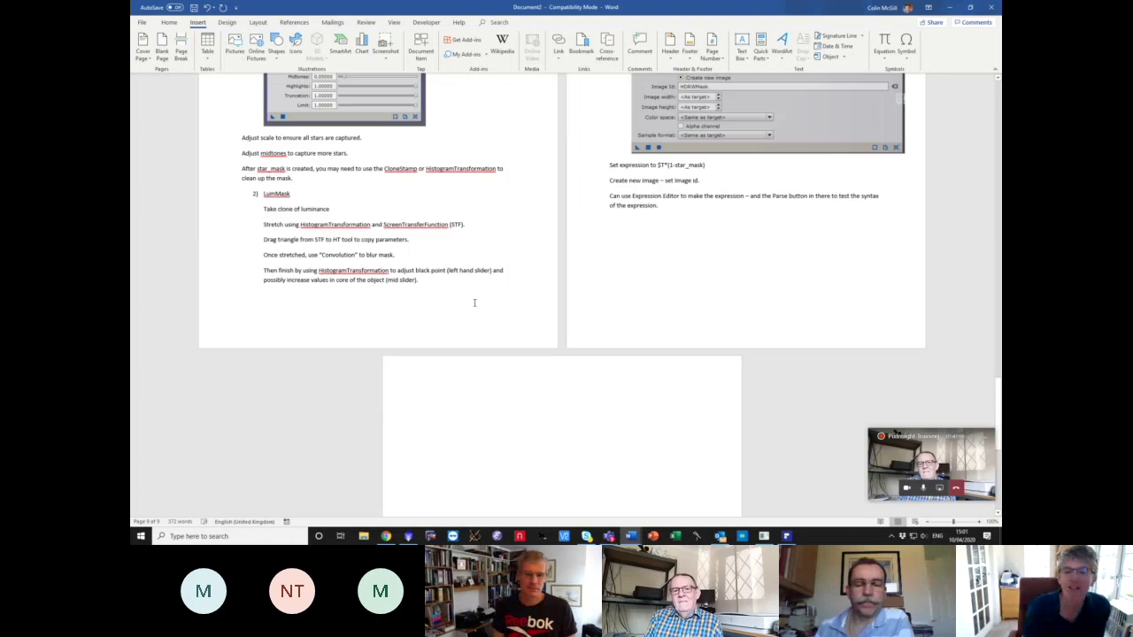
scroll(485, 299, "down", 9)
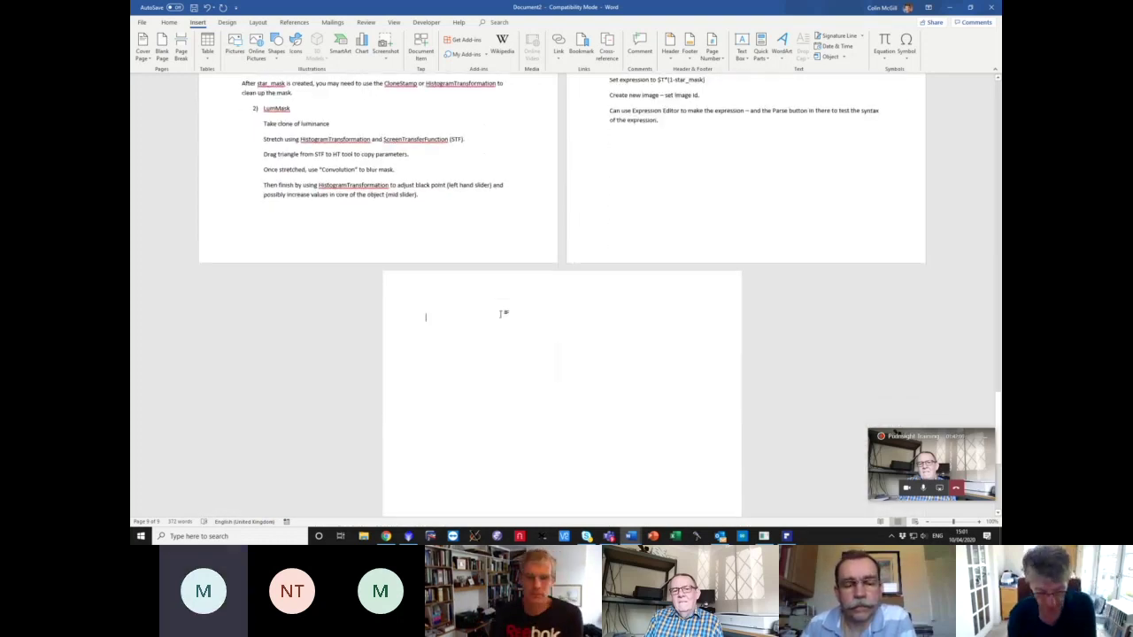
type("D")
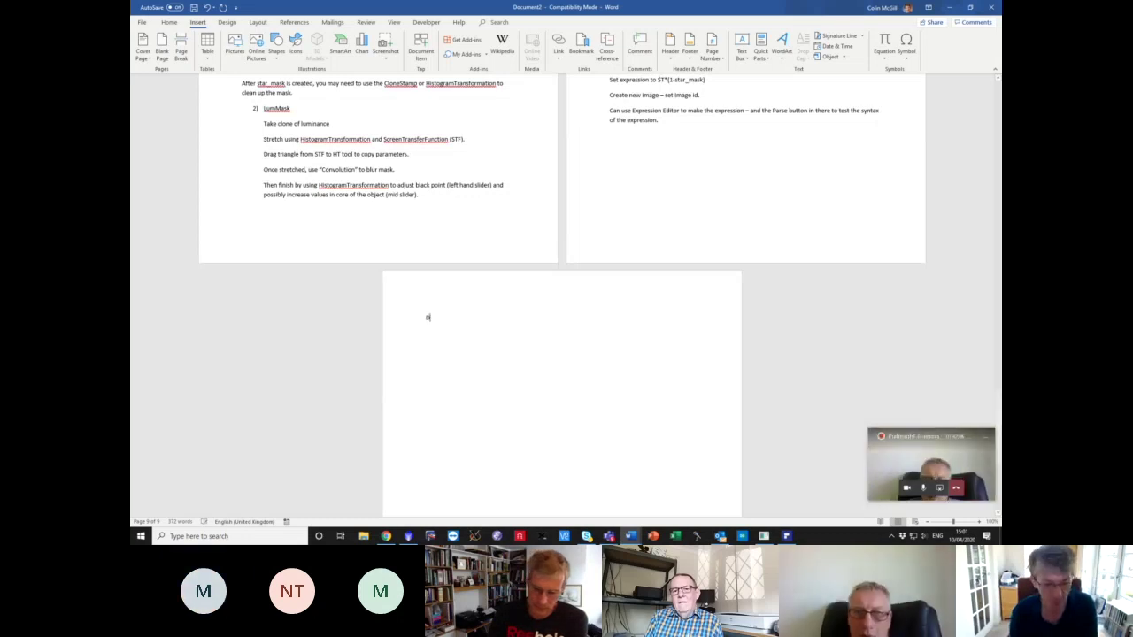
type("e")
type("D")
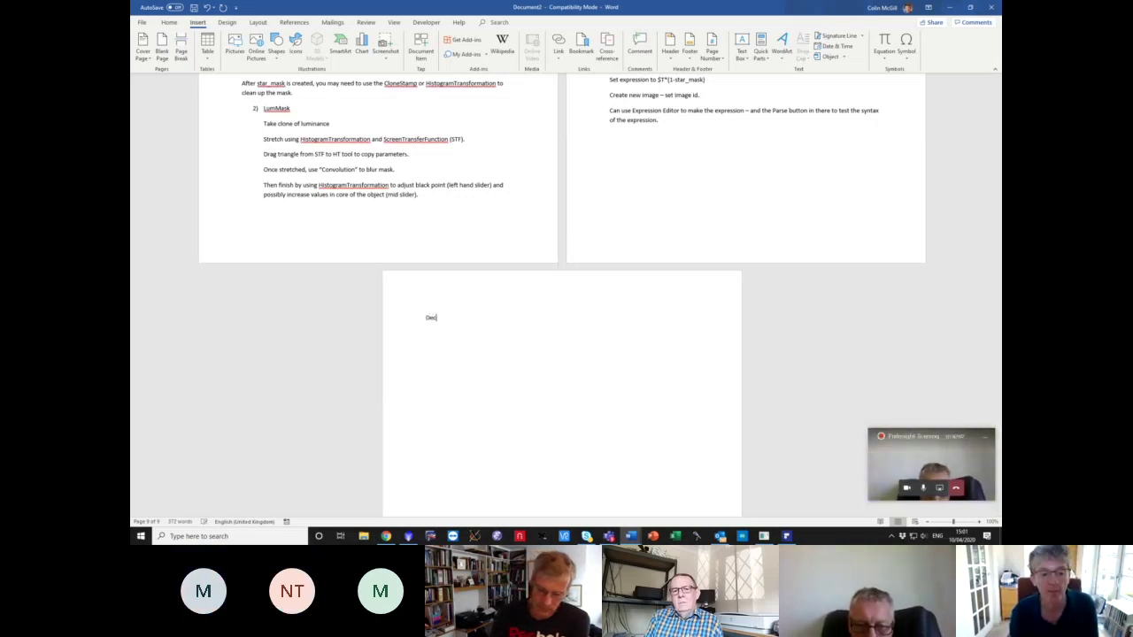
key("BackSpace")
key("BackSpace")
key("BackSpace")
key("BackSpace")
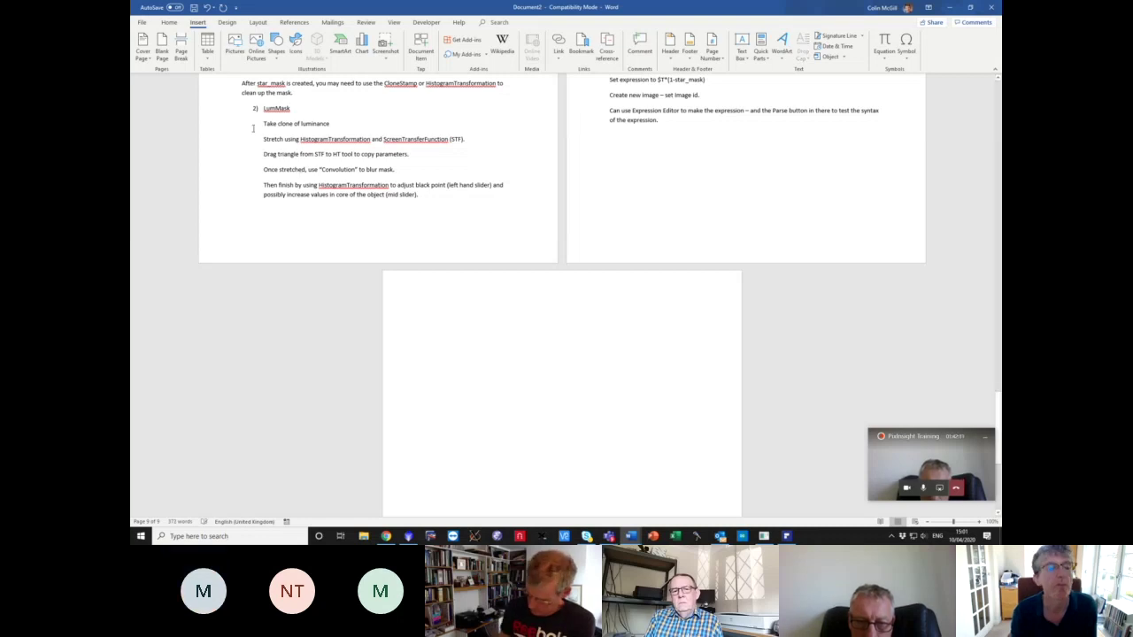
- Add the heading "Sharpening – Deconvolution" in the Heading 2 style on the new blank page
left_click(169, 22)
left_click(542, 53)
type("Sharpen")
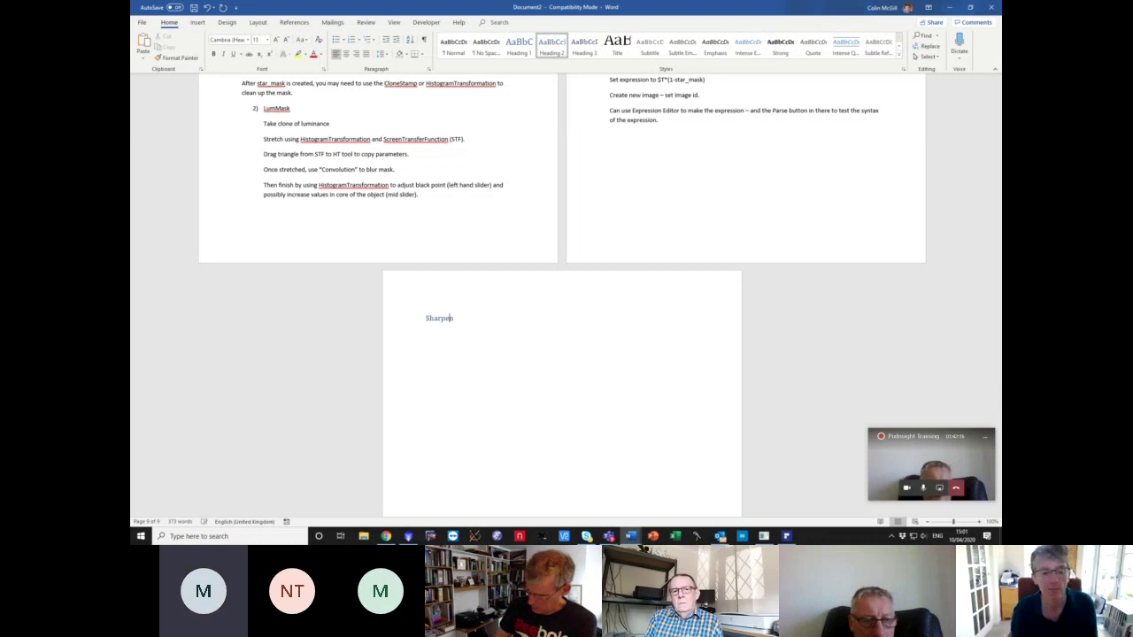
type("ning - Decon")
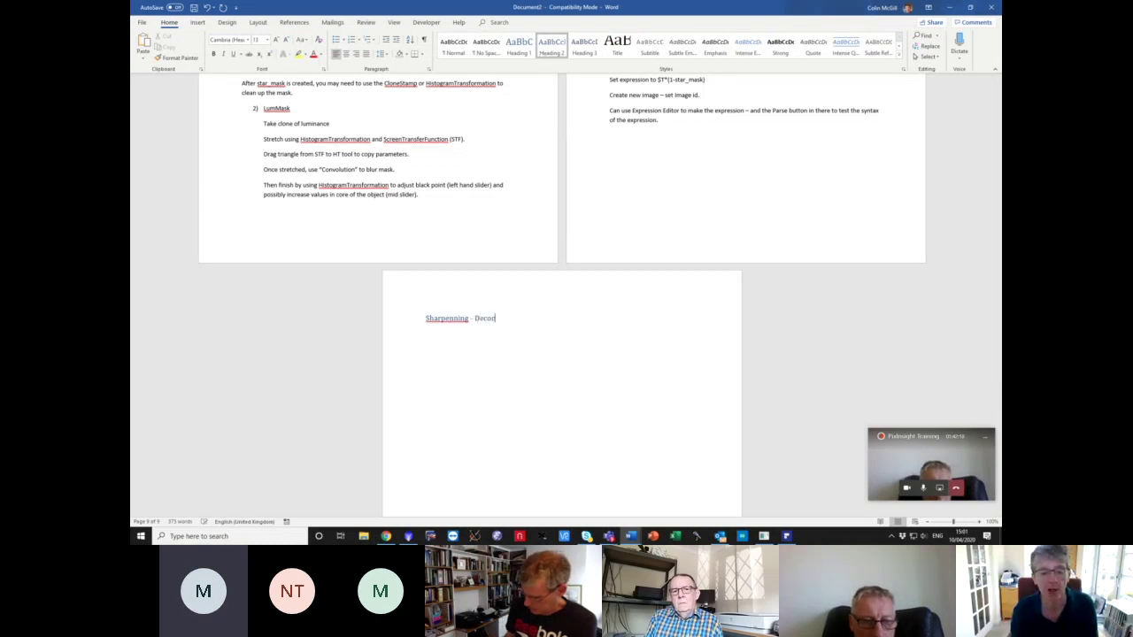
key("BackSpace")
type("nvolution")
key("Return")
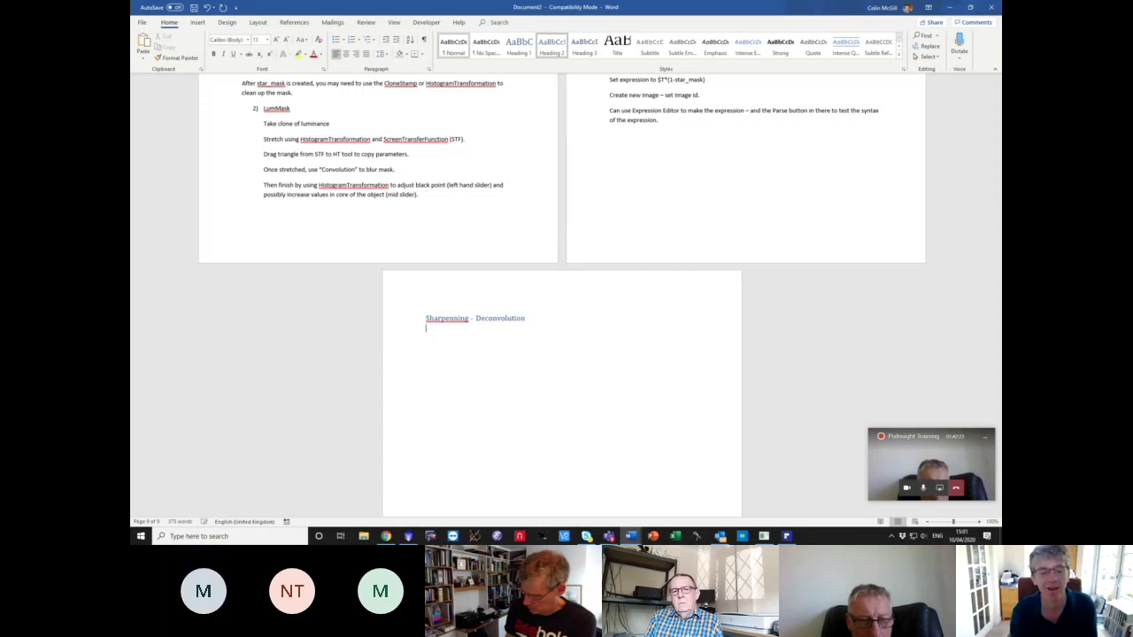
left_click(453, 318)
key("BackSpace")
left_click(428, 343)
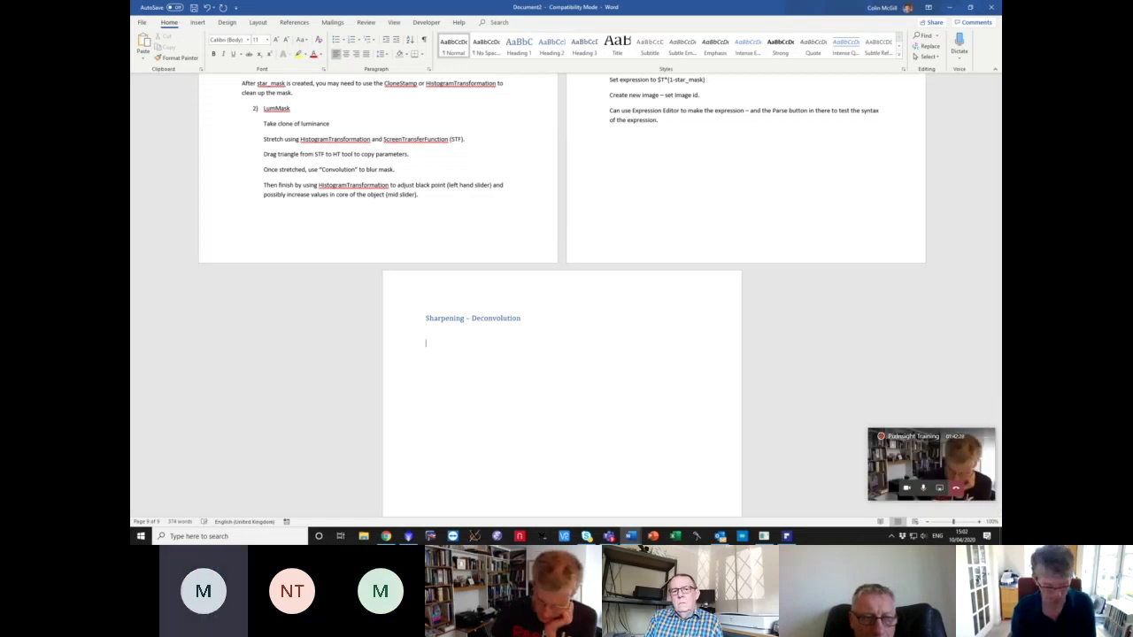
type("App")
key("BackSpace")
key("BackSpace")
key("BackSpace")
key("BackSpace")
key("BackSpace")
key("BackSpace")
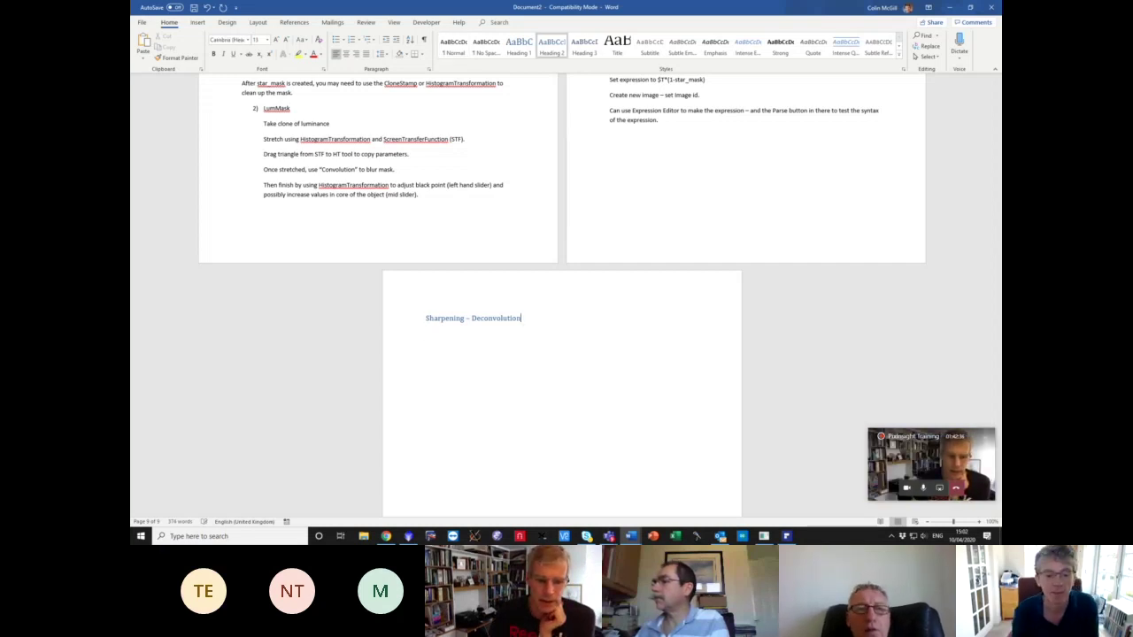
key("Return")
type("s")
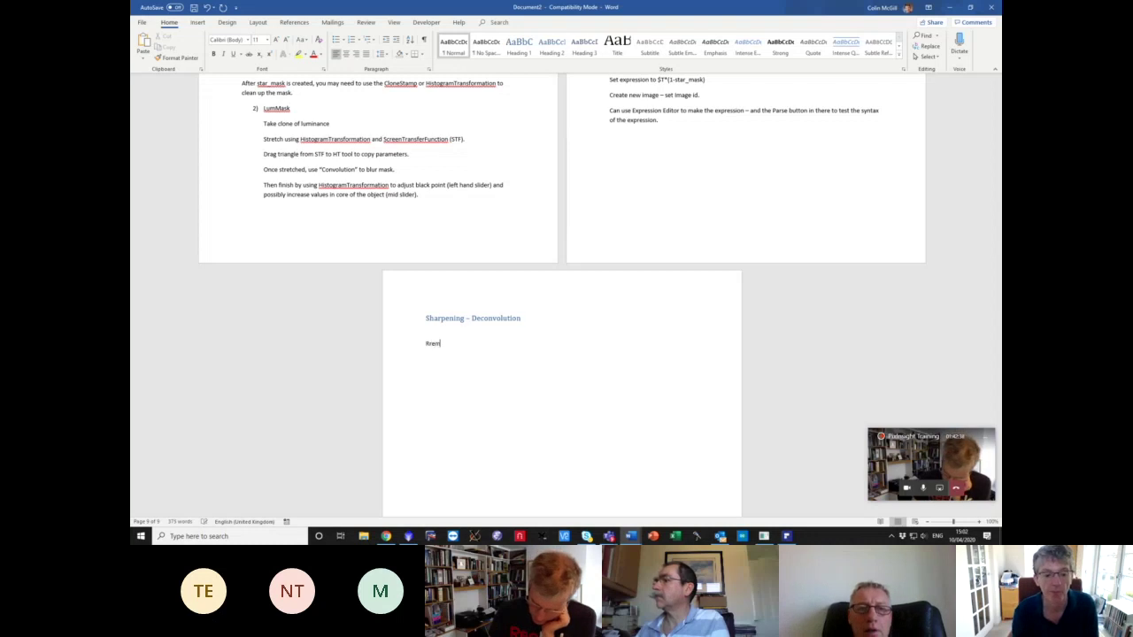
key("BackSpace")
key("BackSpace")
key("BackSpace")
key("BackSpace")
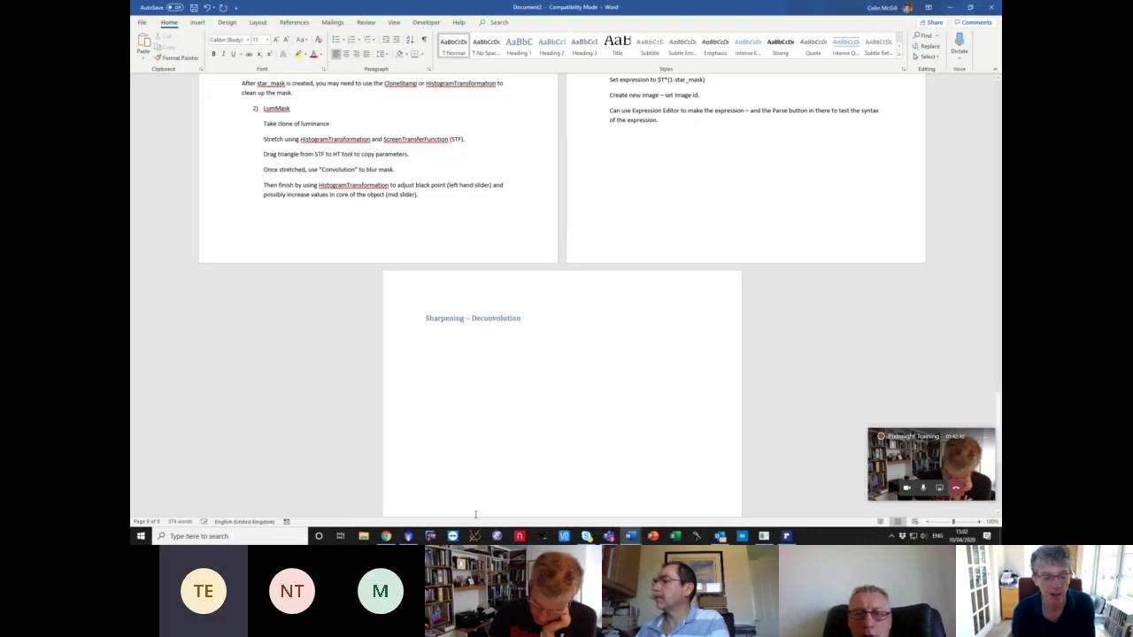
- Switch to PixInsight, cancel the active DynamicCrop session and close the PixelMath process window
key("alt+Tab")
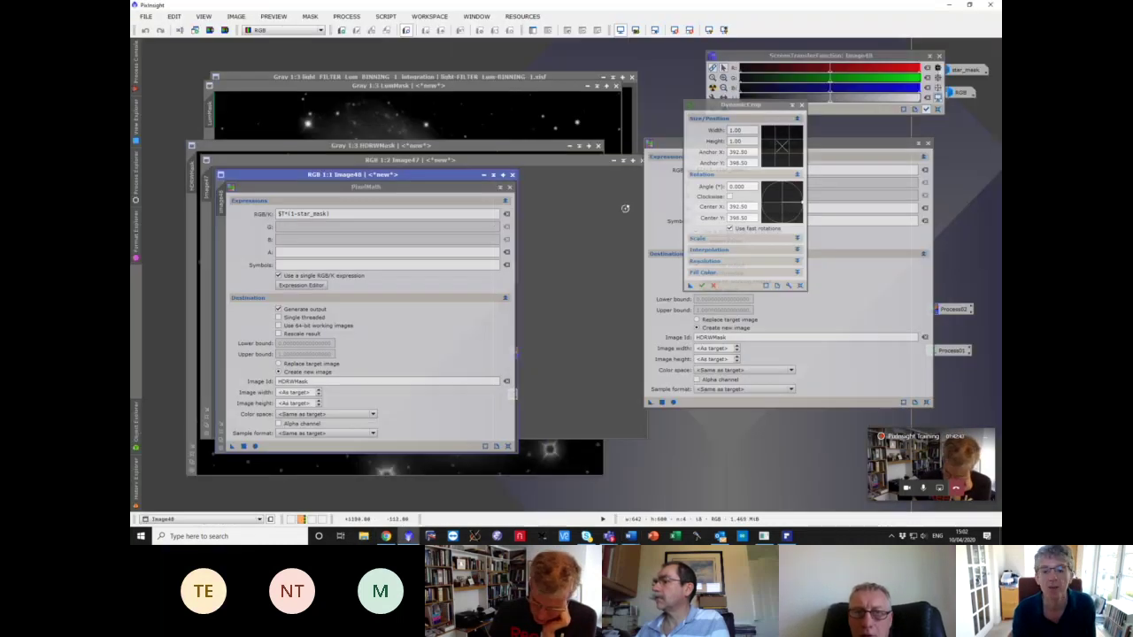
left_click(801, 105)
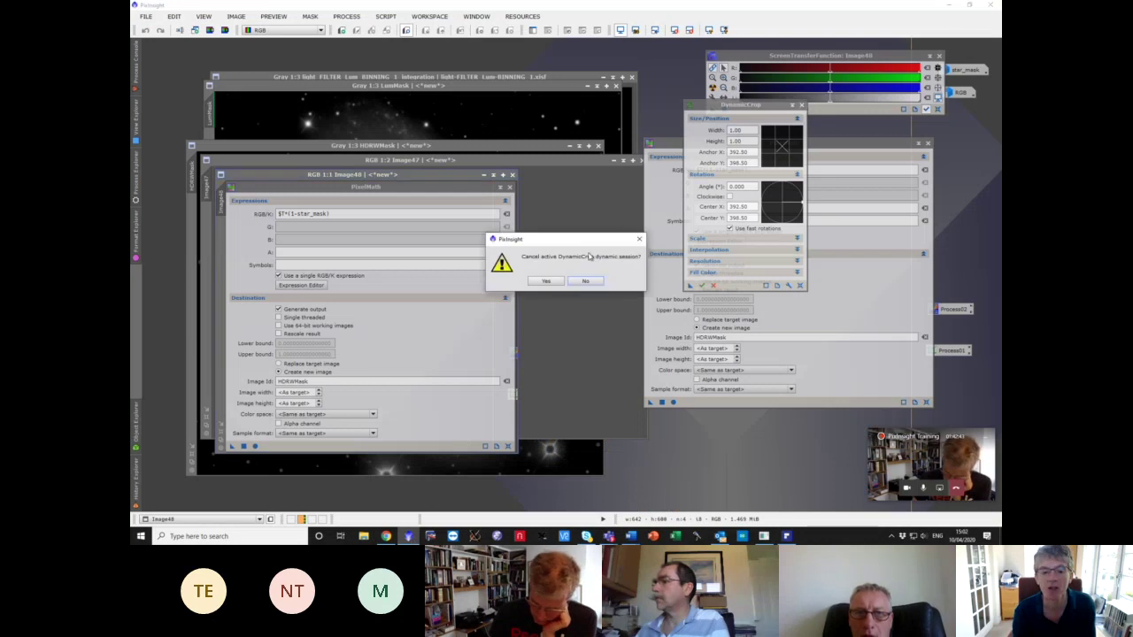
left_click(555, 281)
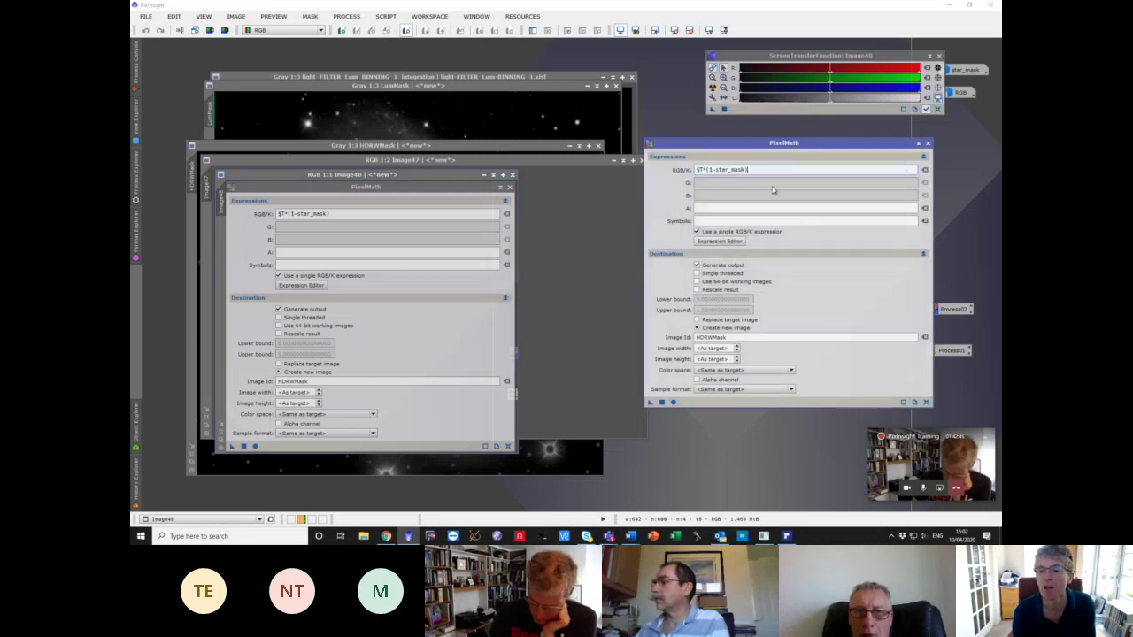
left_click(917, 142)
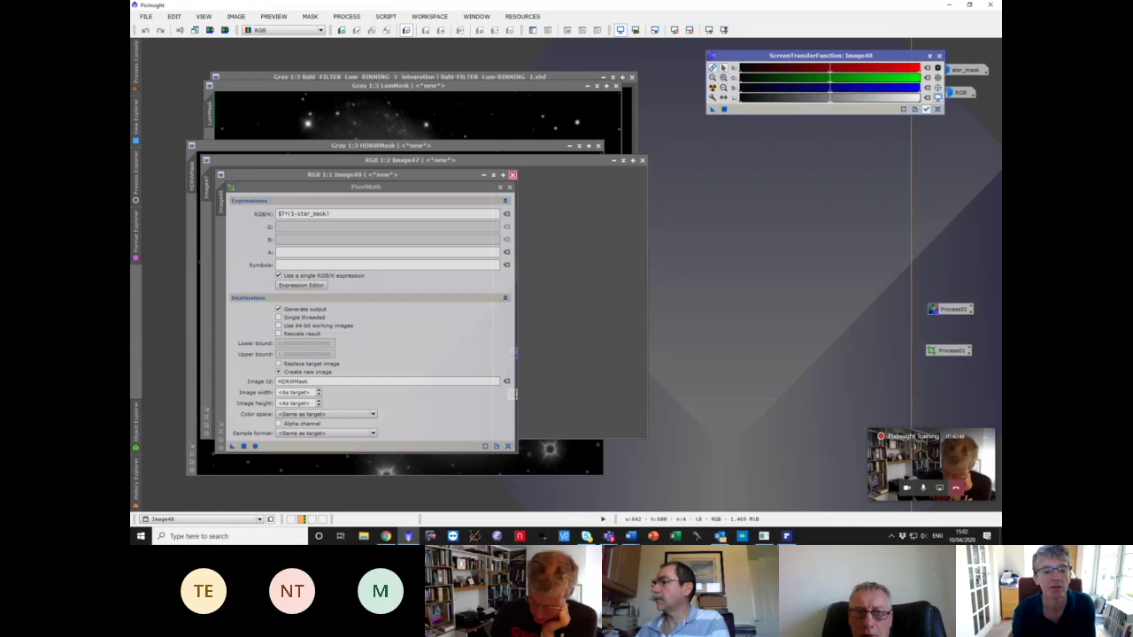
- Close the PixelMath screenshot images Image48 and Image47, discarding their unsaved data
left_click(512, 175)
left_click(642, 161)
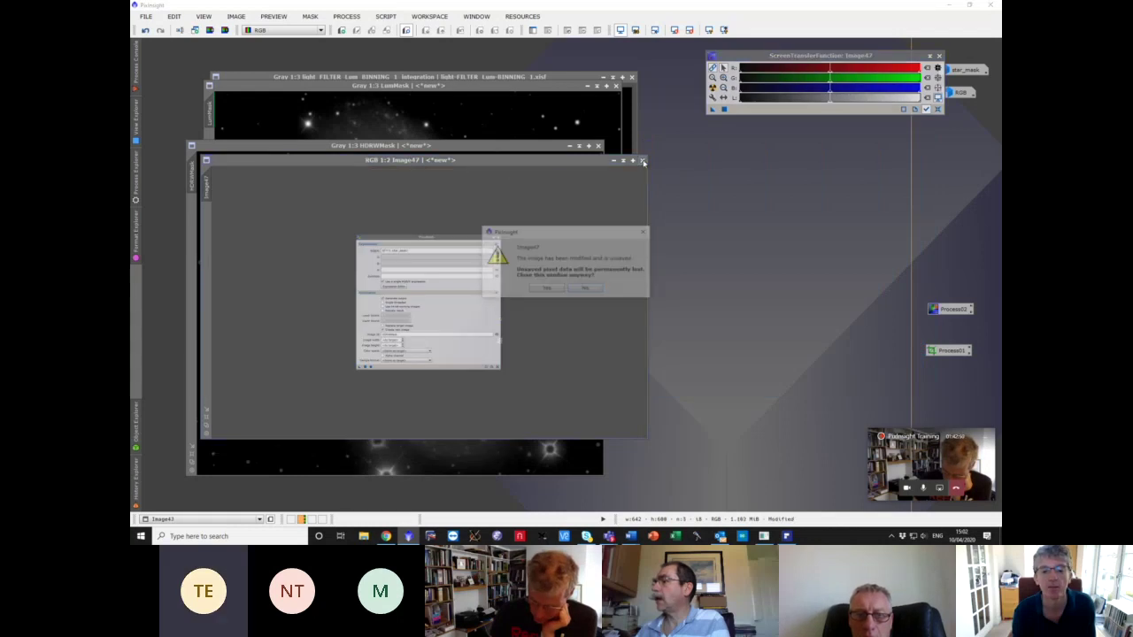
left_click(547, 287)
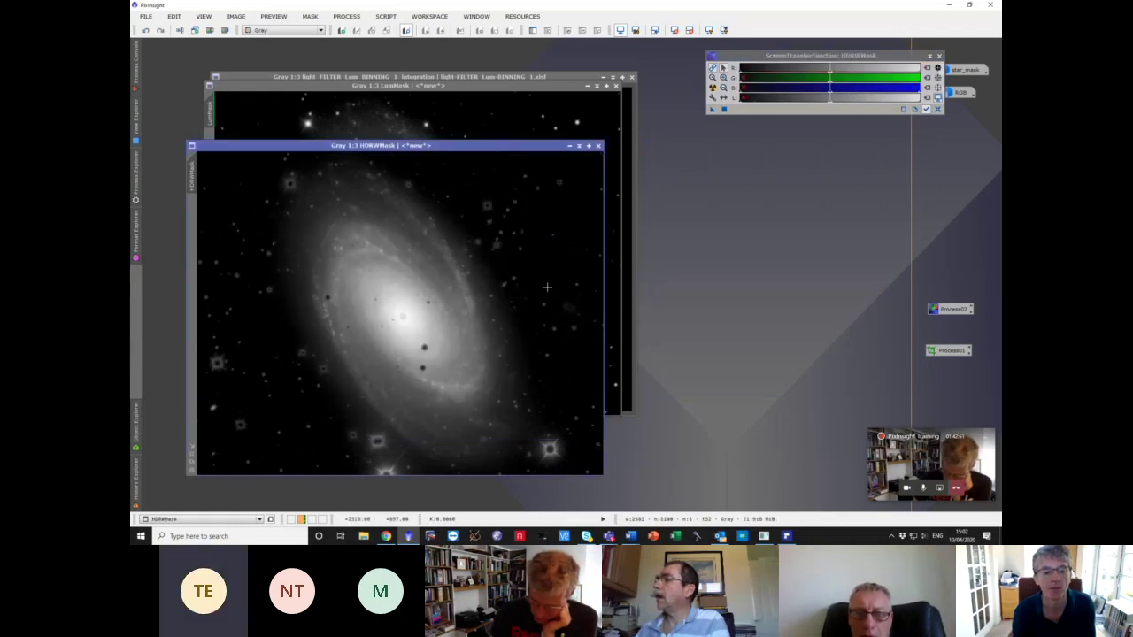
- Minimise the HDRWMask and LumMask images to icons, placing the HDRWMask icon below the RGB icon
left_click(569, 145)
left_click_drag(420, 314, 953, 120)
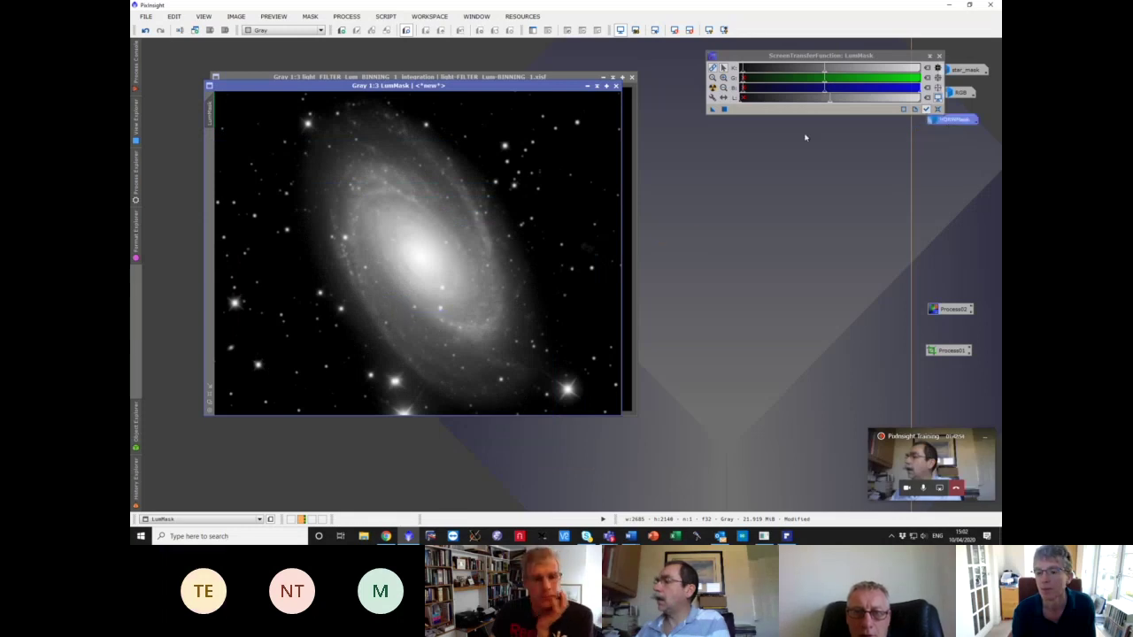
left_click(586, 87)
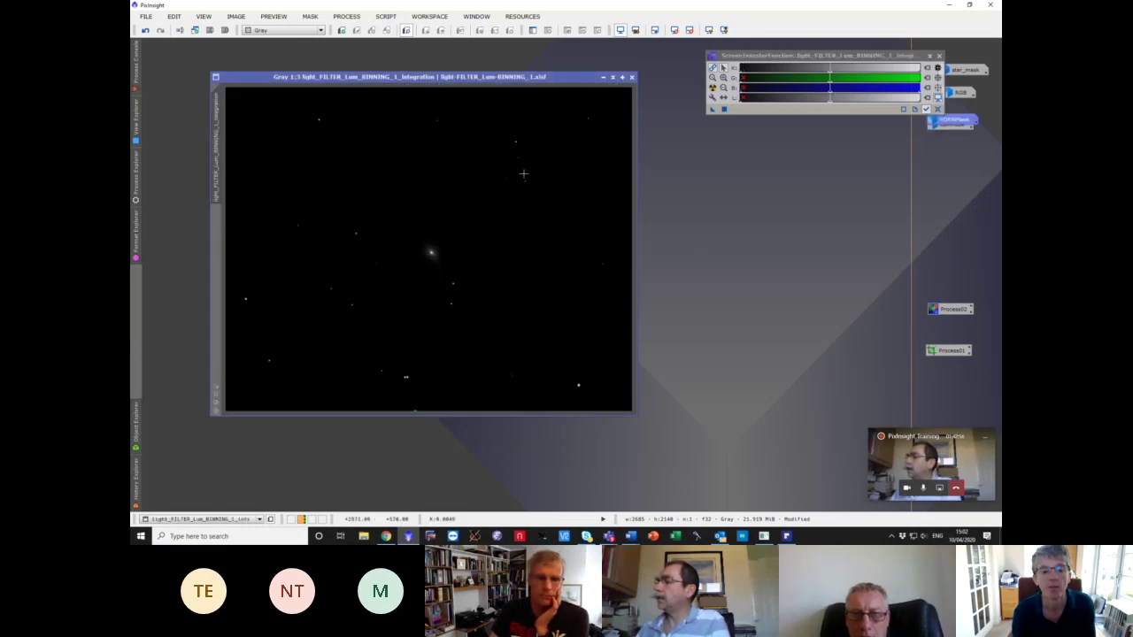
- Auto-stretch the luminance image's display, shift its window slightly and place the HDRWMask icon below the LumMask icon
left_click(709, 30)
left_click_drag(481, 80, 493, 79)
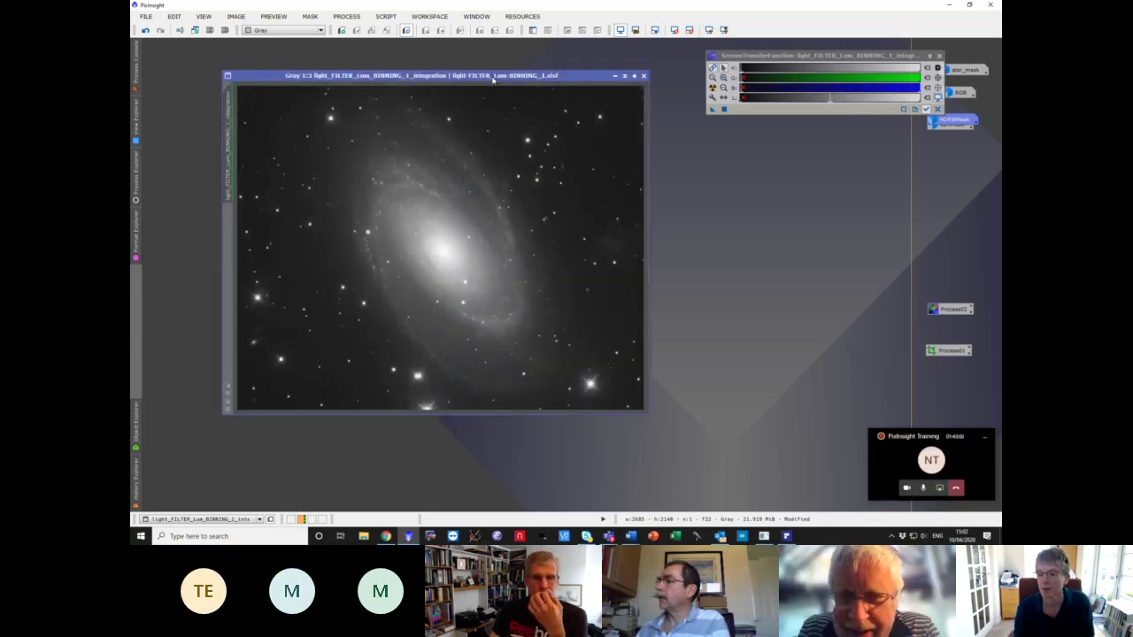
left_click_drag(952, 119, 954, 141)
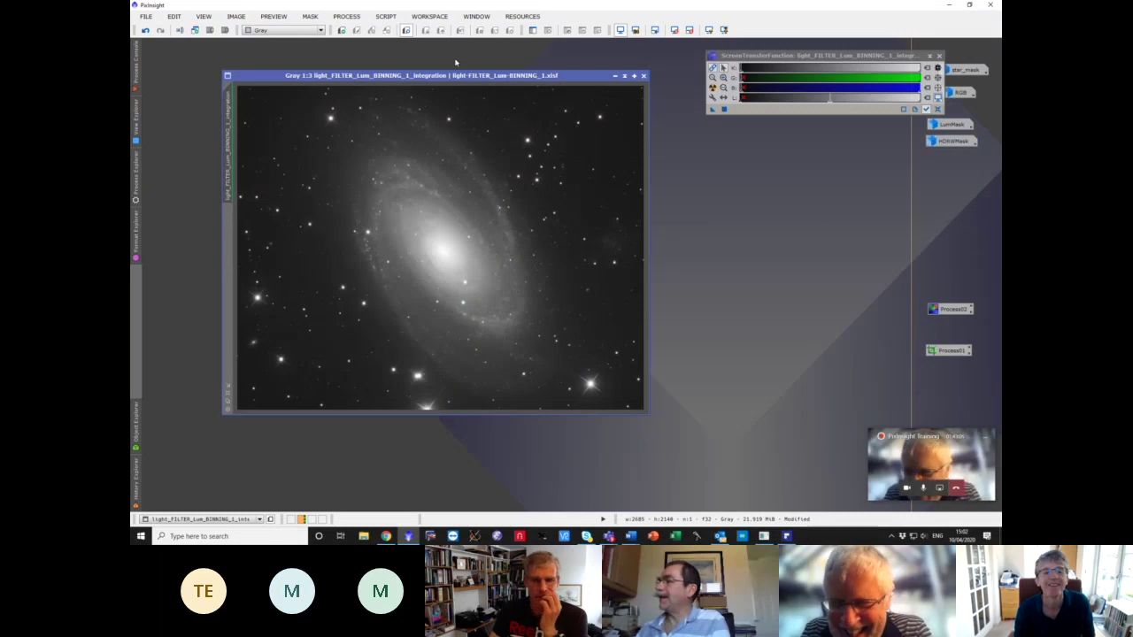
- Apply HDRWMask as the mask on the luminance image, not inverted, and hide the mask overlay
left_click(531, 30)
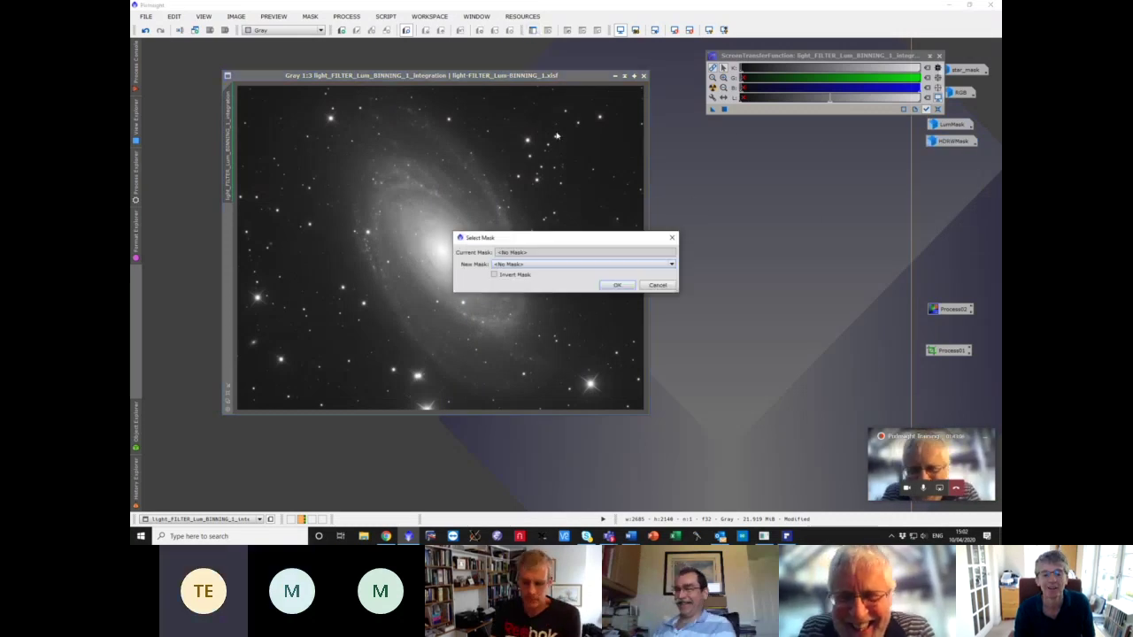
left_click(549, 262)
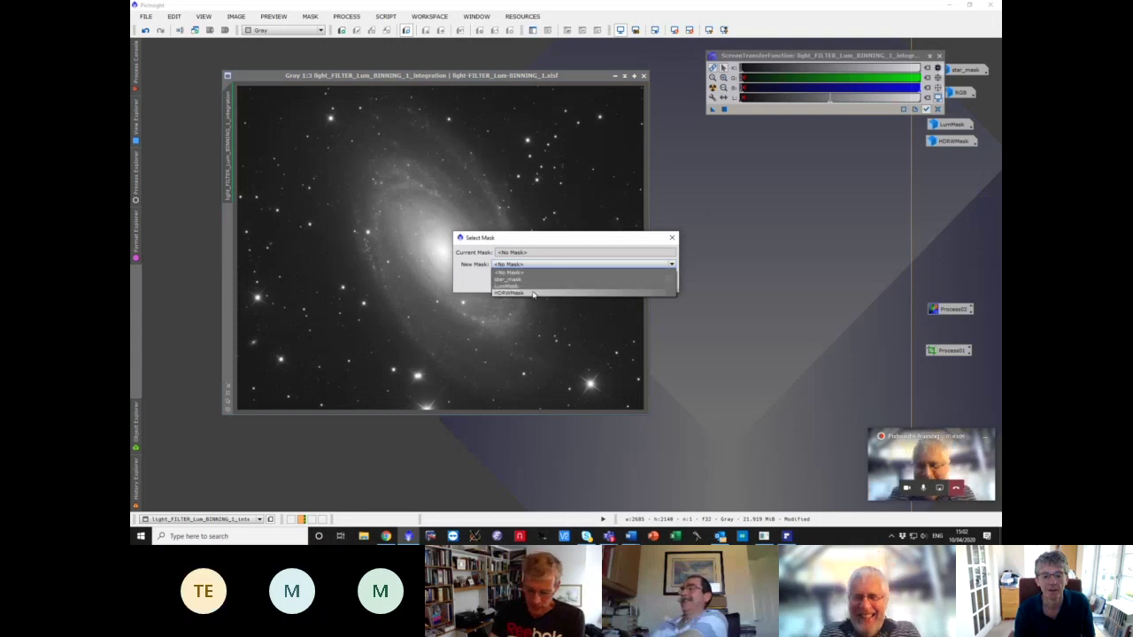
left_click(543, 283)
left_click(617, 284)
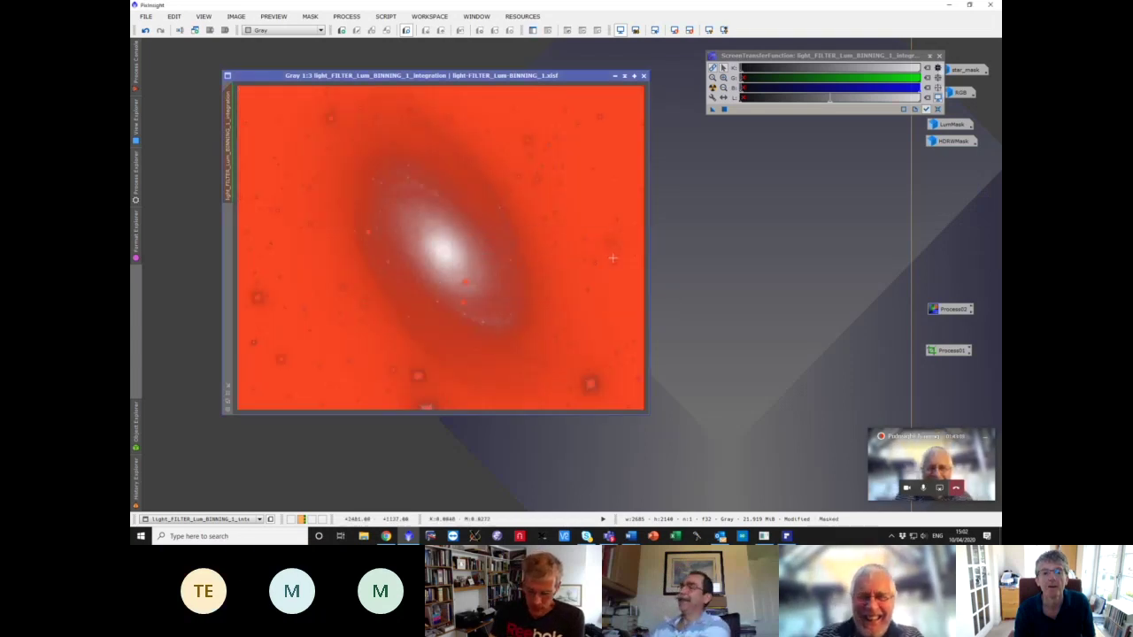
left_click(597, 31)
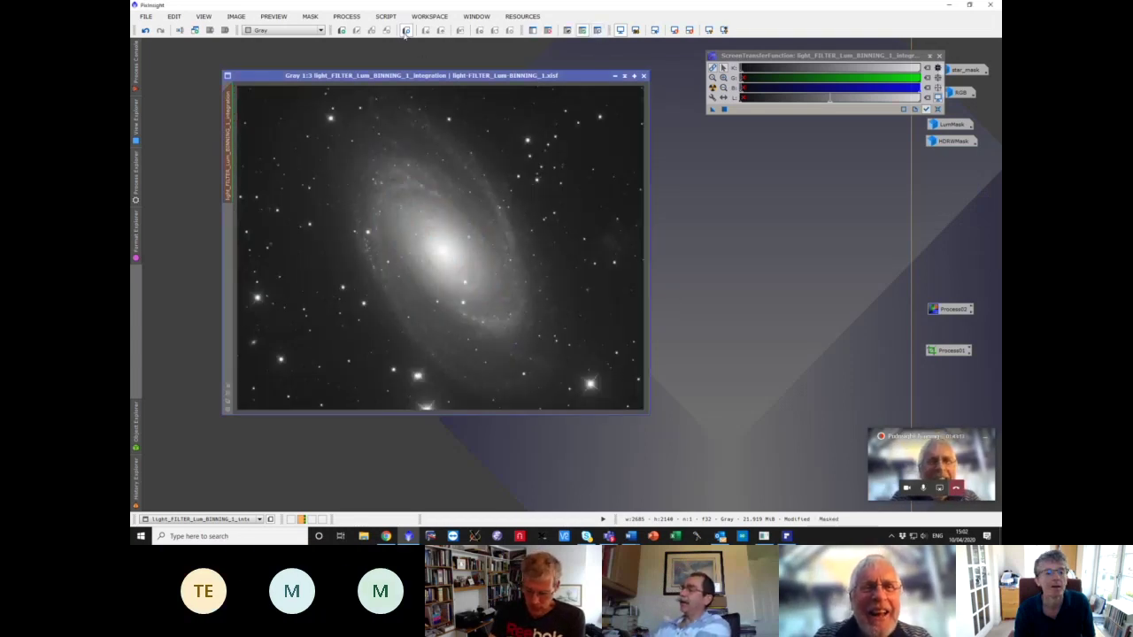
- Open the DynamicPSF process and move the luminance image window clear of it
left_click(346, 16)
mouse_move(388, 229)
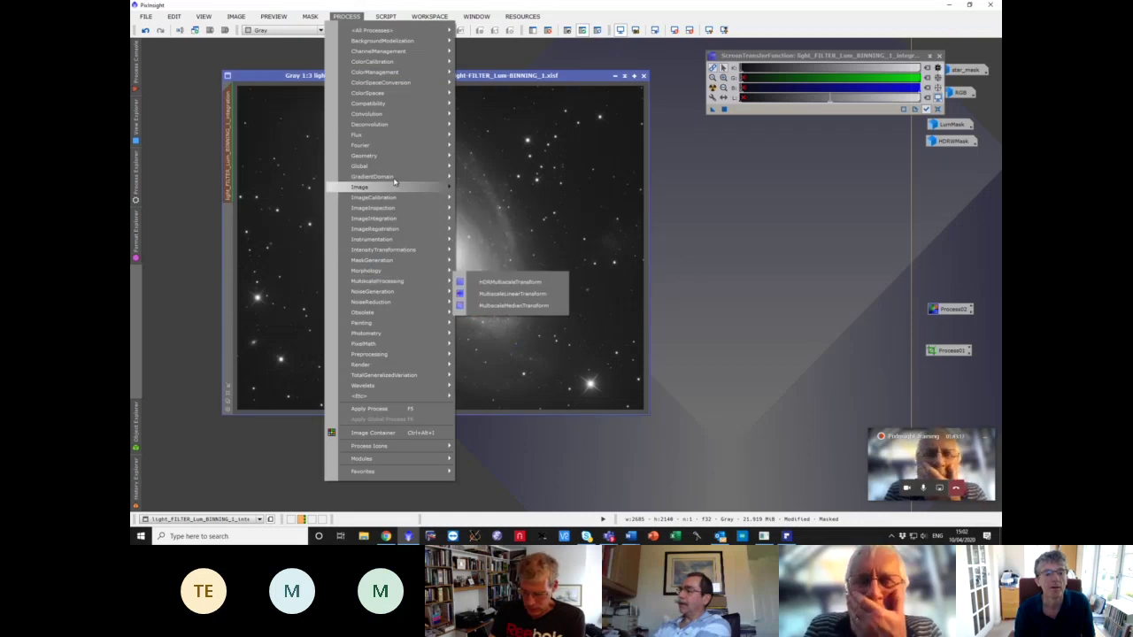
mouse_move(403, 116)
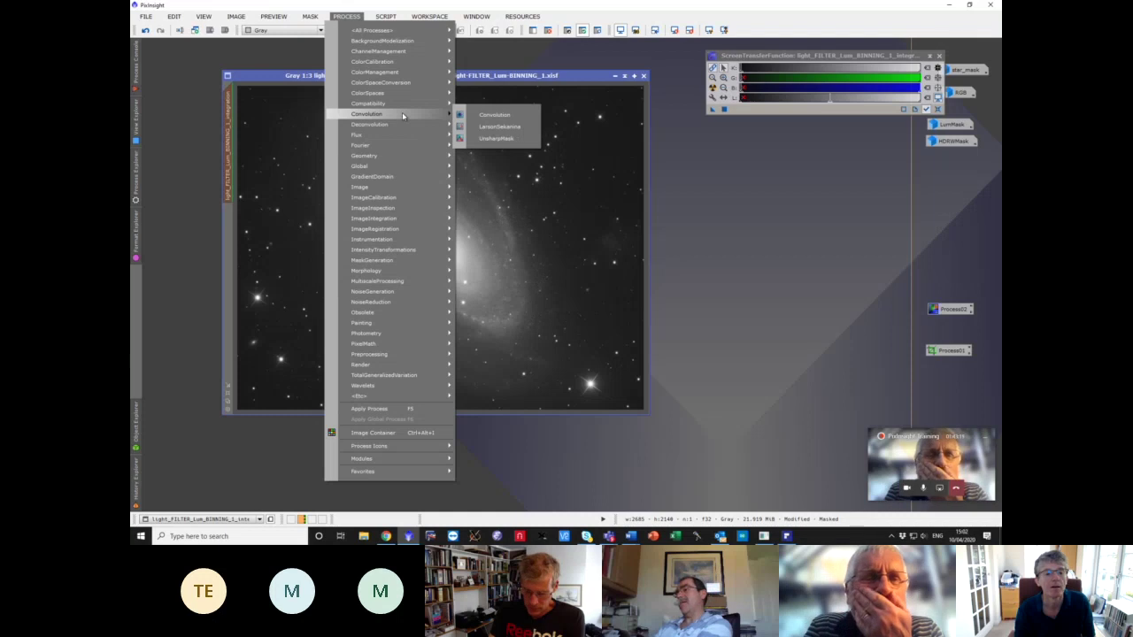
left_click(135, 192)
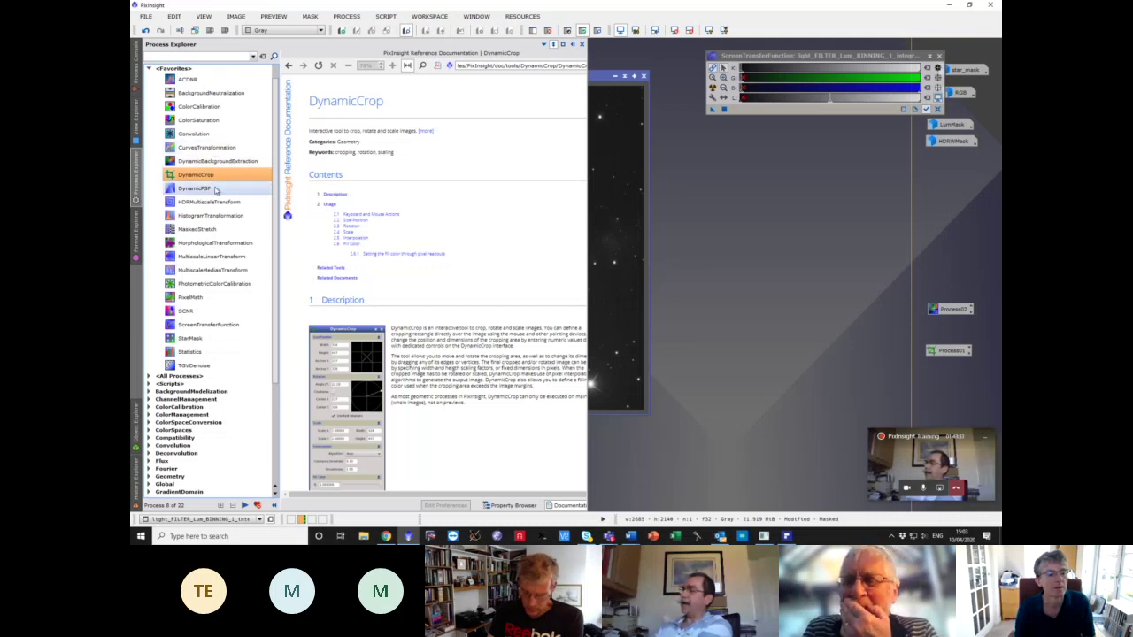
left_click(215, 188)
double_click(215, 189)
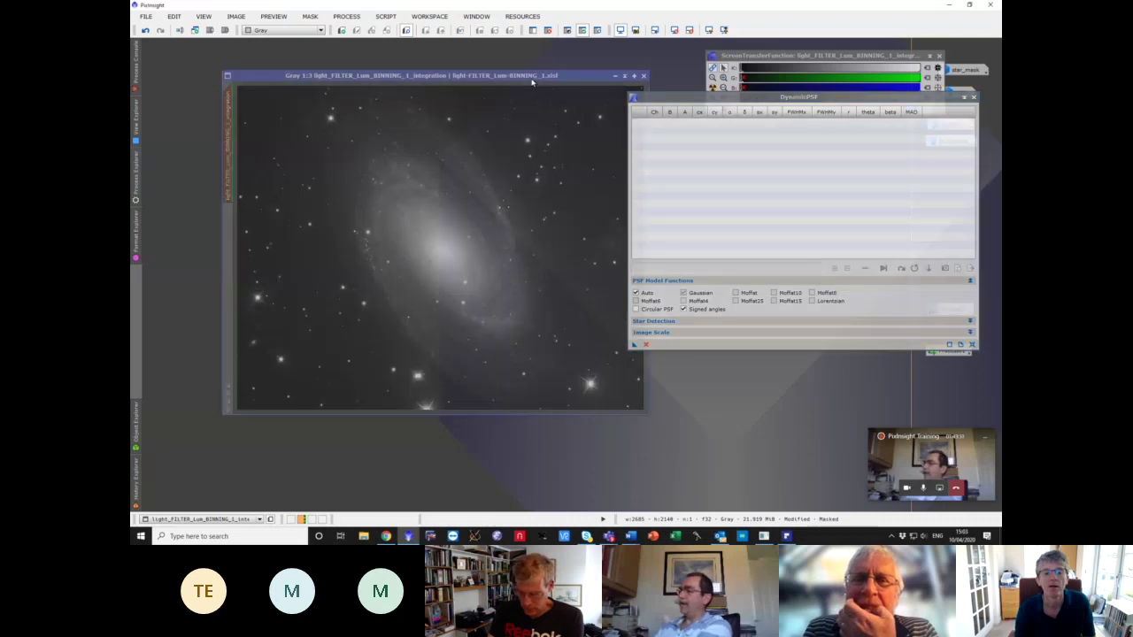
left_click_drag(537, 81, 489, 75)
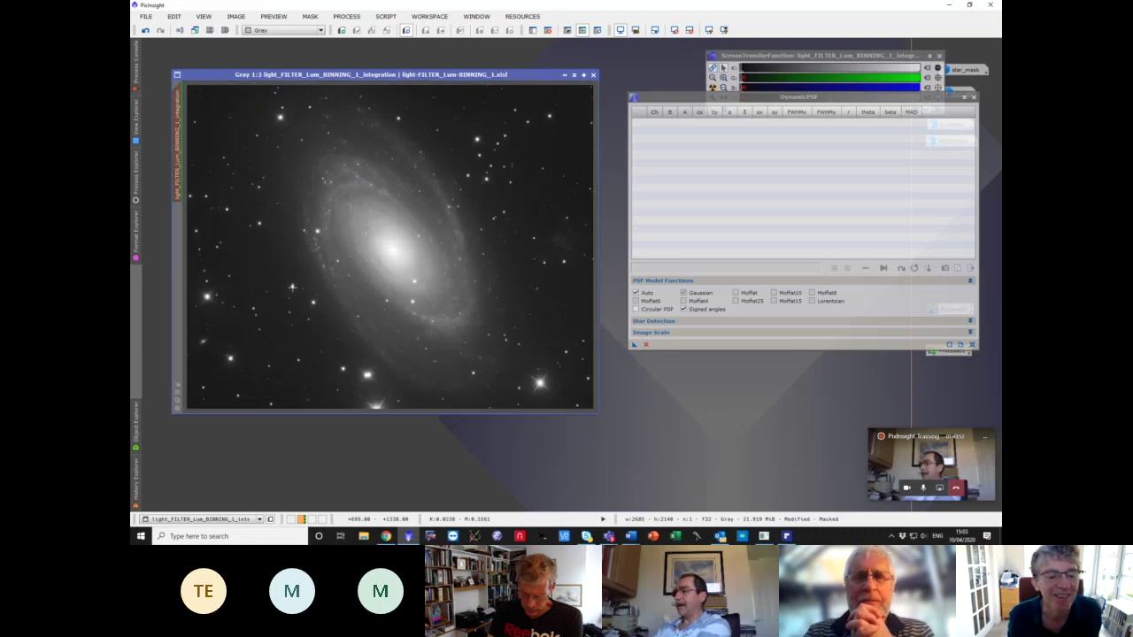
- Sample 16 small, unsaturated stars spread around the galaxy in the luminance image with DynamicPSF
left_click(292, 287)
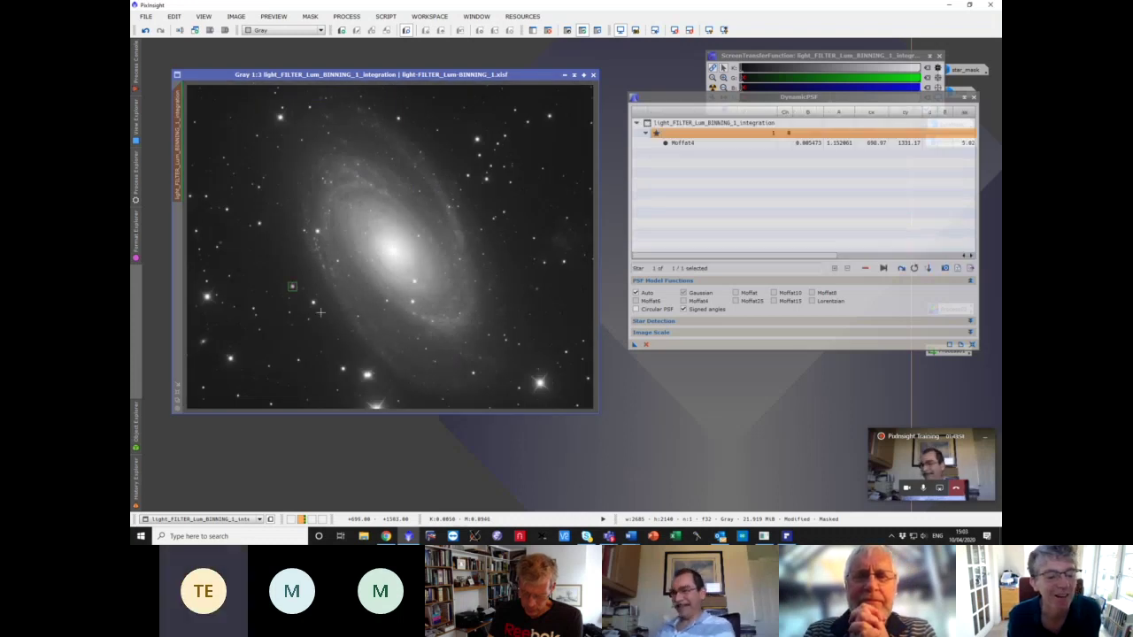
left_click(314, 302)
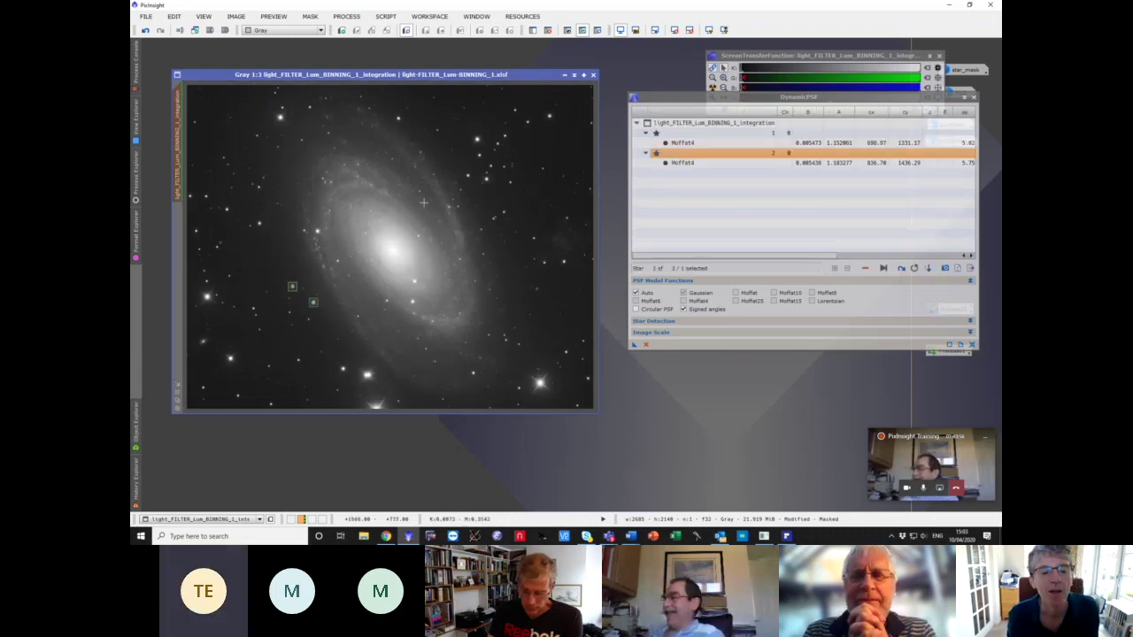
left_click(468, 176)
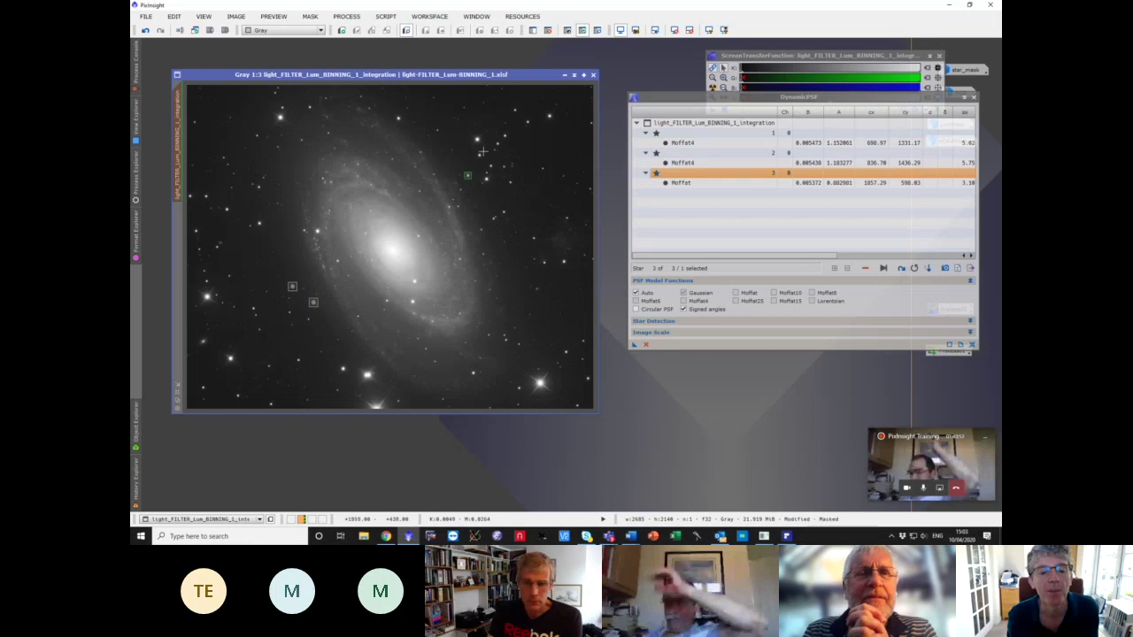
left_click(479, 154)
left_click(398, 117)
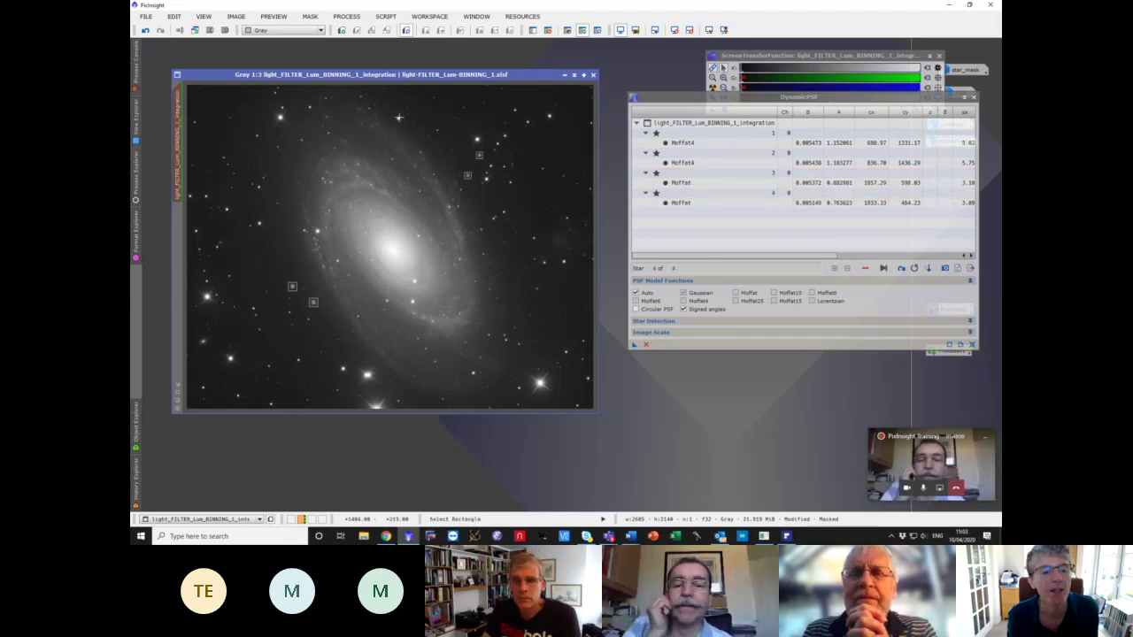
left_click(301, 139)
left_click(263, 178)
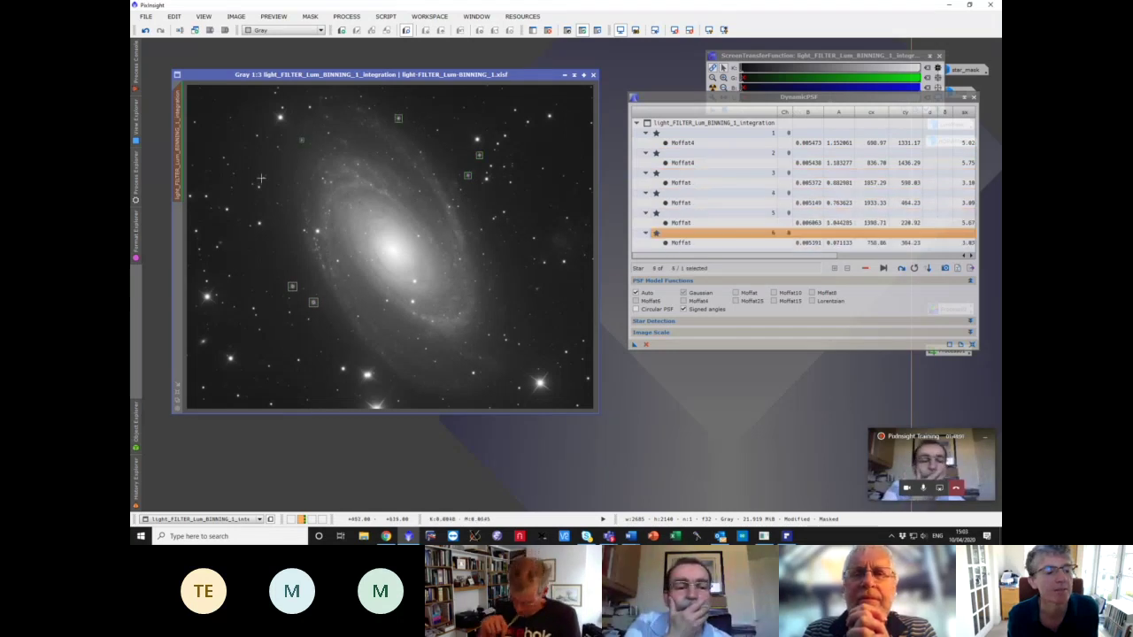
left_click(259, 186)
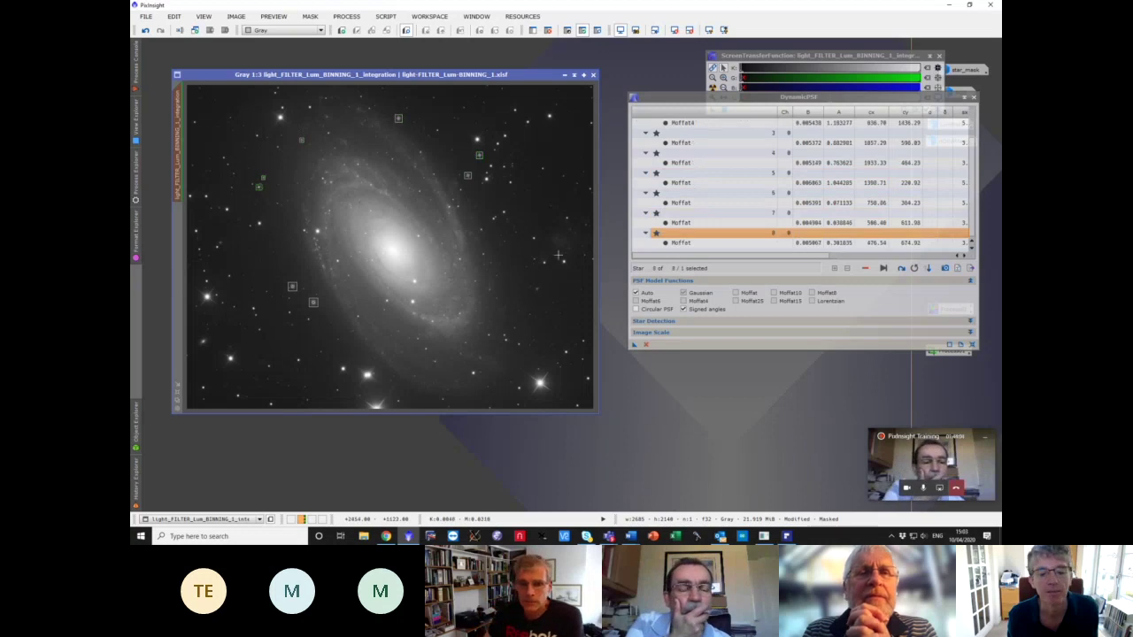
left_click(532, 237)
left_click(543, 261)
left_click(503, 214)
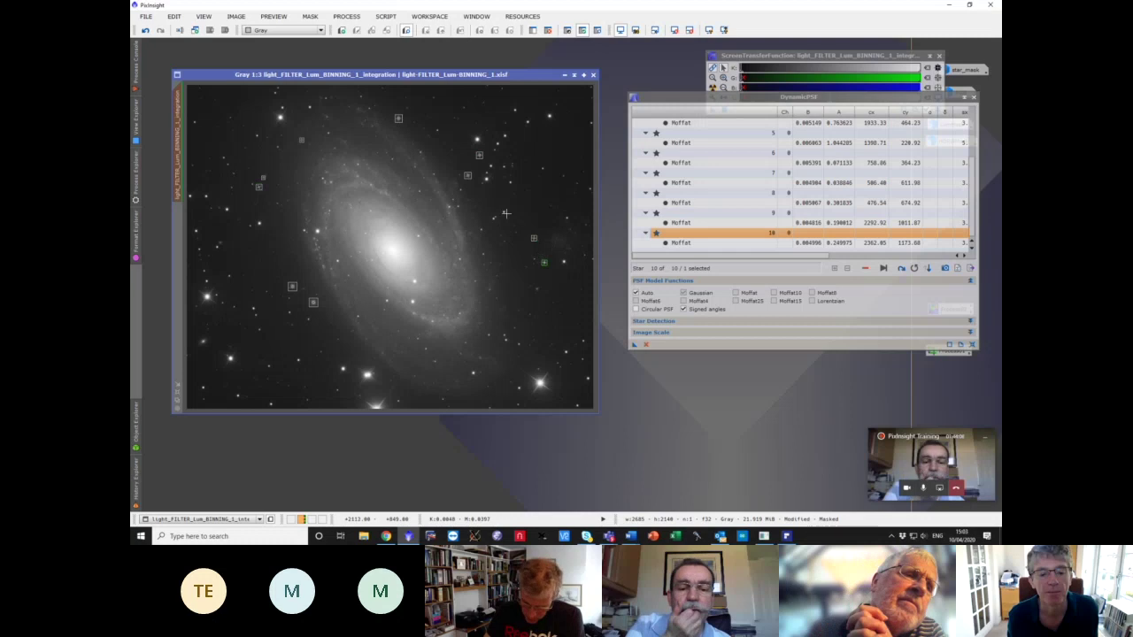
left_click(472, 372)
left_click(344, 368)
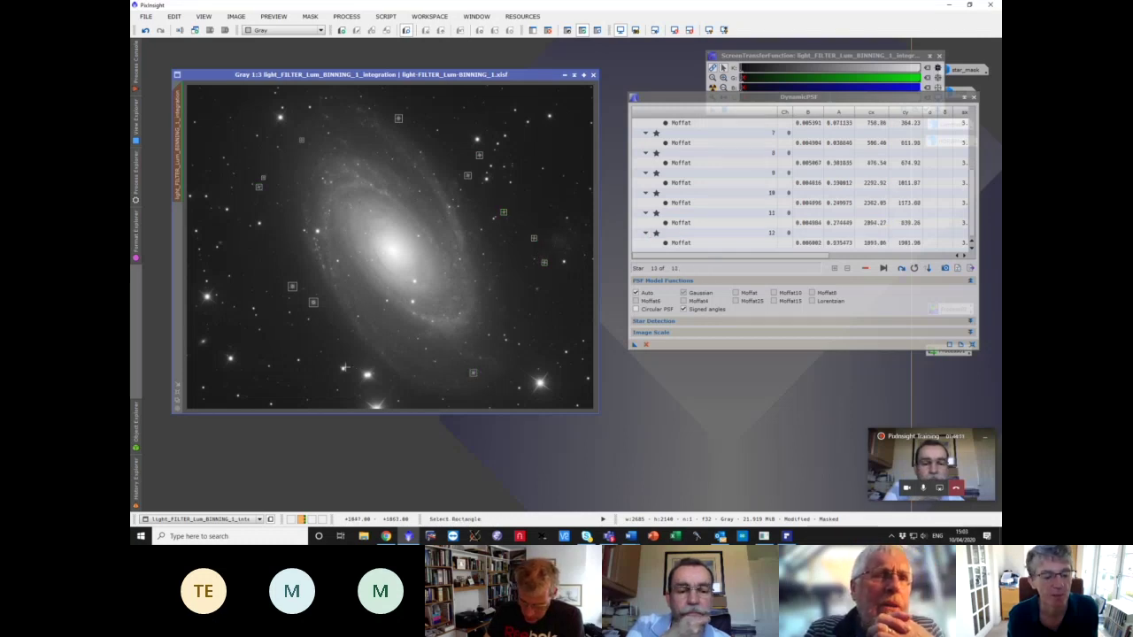
left_click(299, 358)
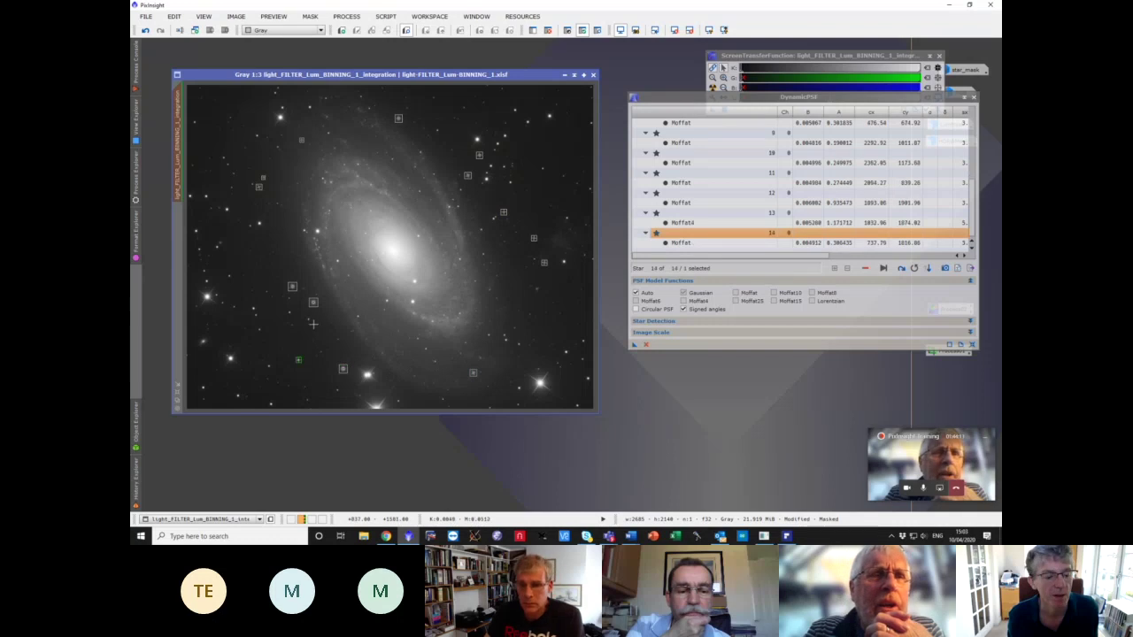
left_click(308, 319)
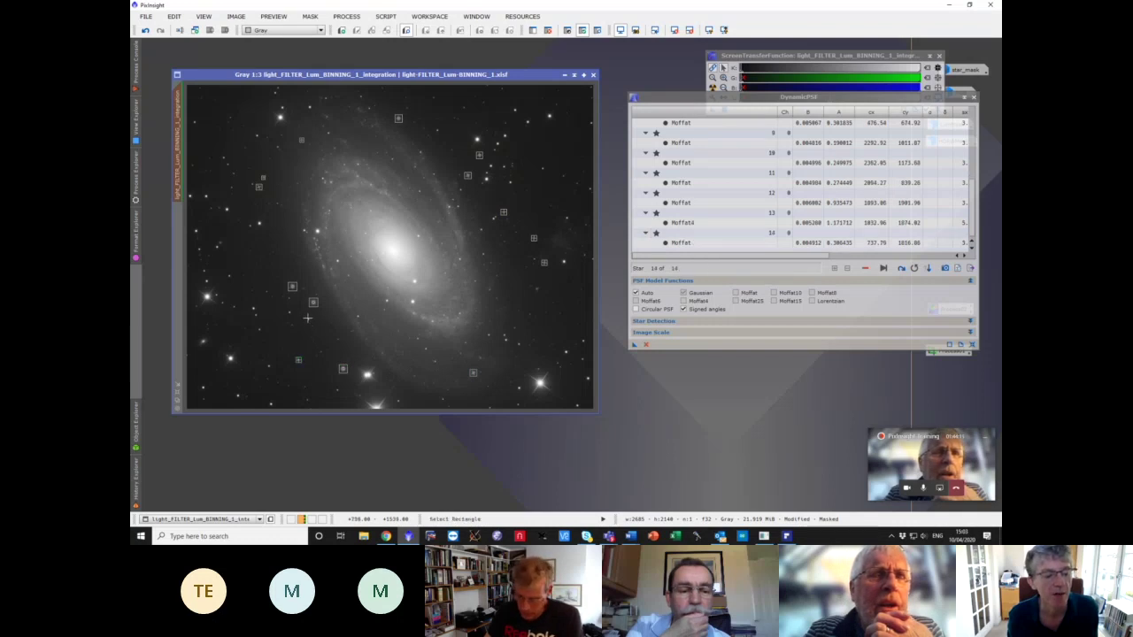
left_click(253, 309)
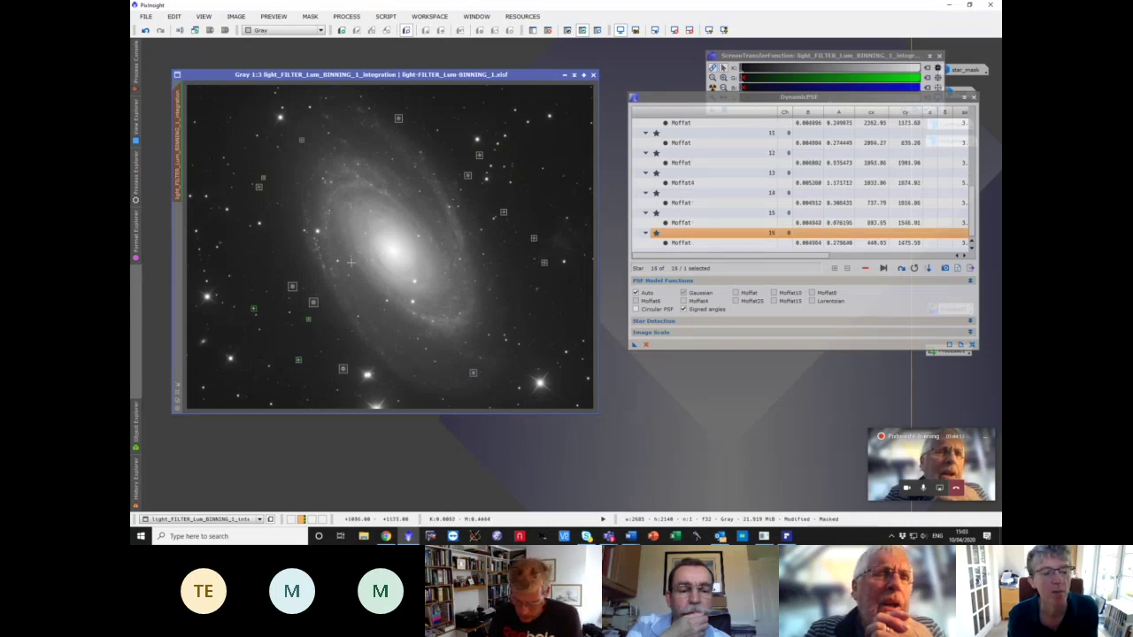
- Add one more star on the galaxy image to the DynamicPSF set and sort the collection by amplitude
left_click(534, 237)
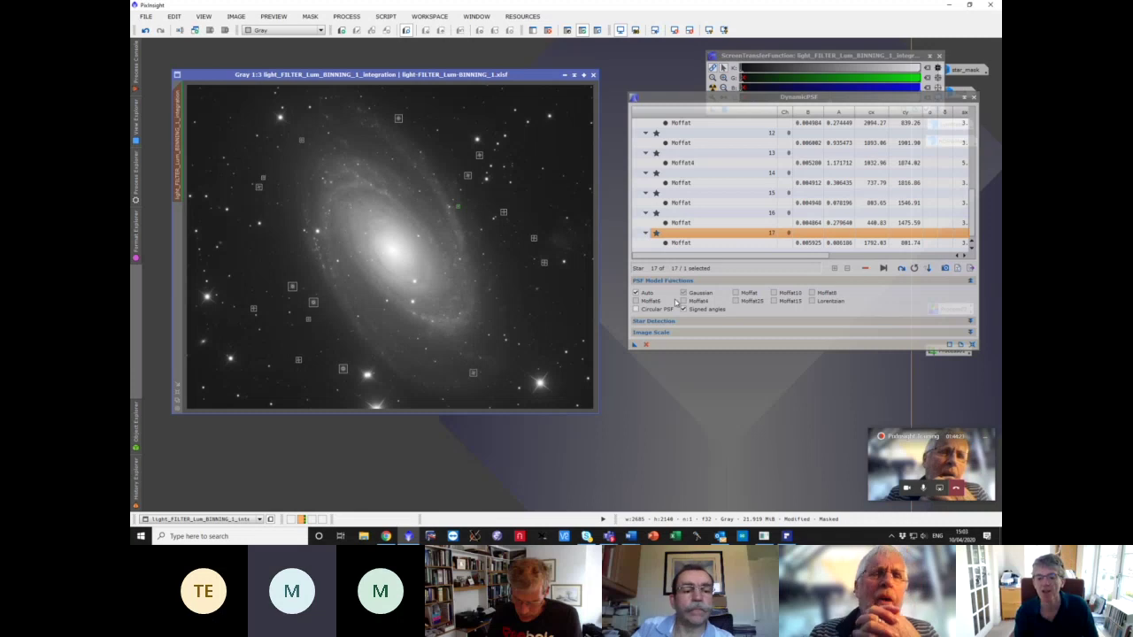
scroll(708, 204, "up", 3)
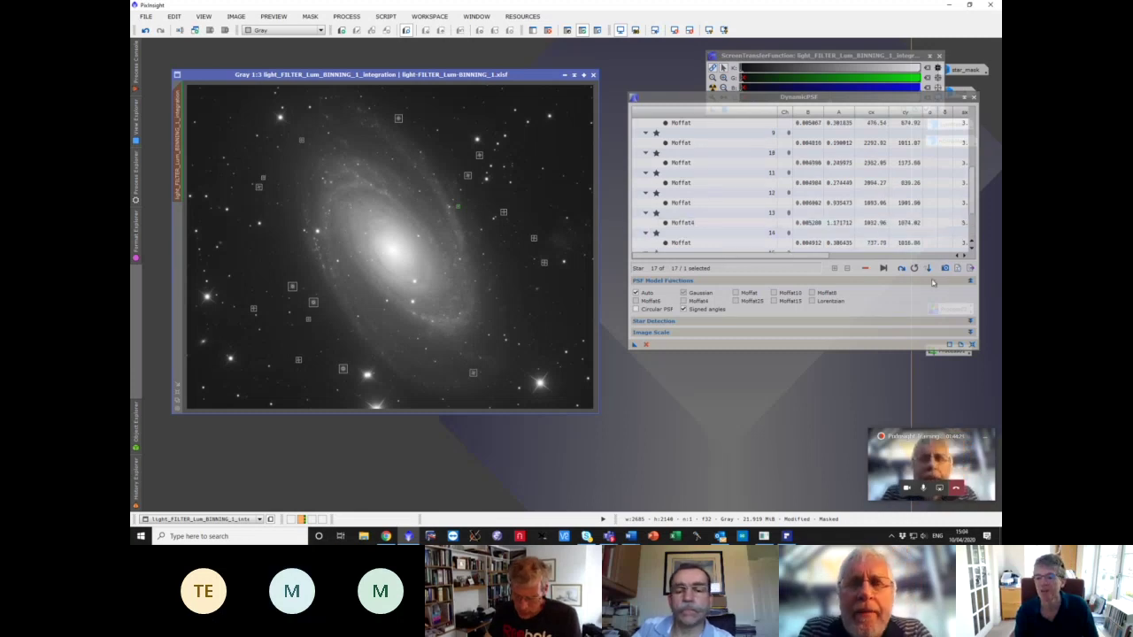
left_click(901, 267)
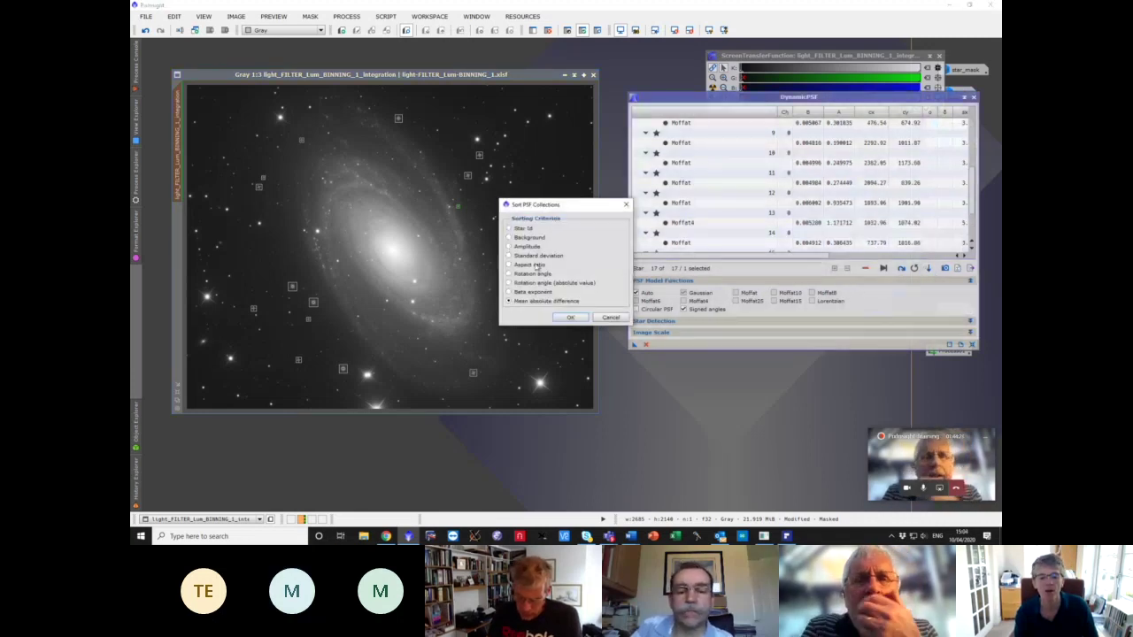
left_click(574, 318)
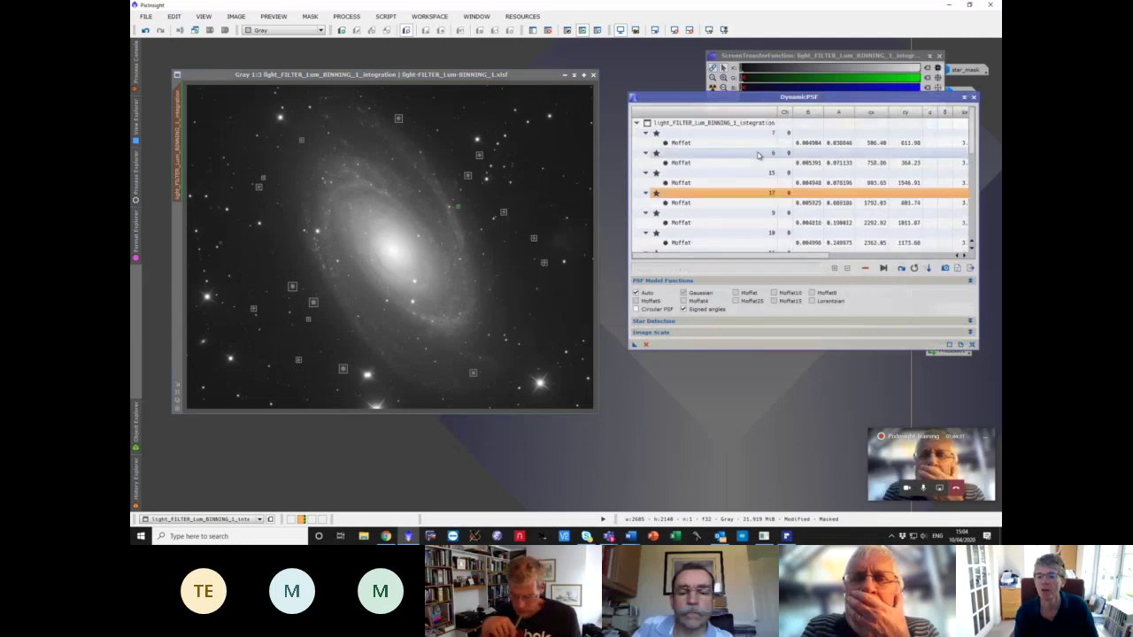
- Remove the four stars with the lowest amplitudes from the DynamicPSF list
key("Down")
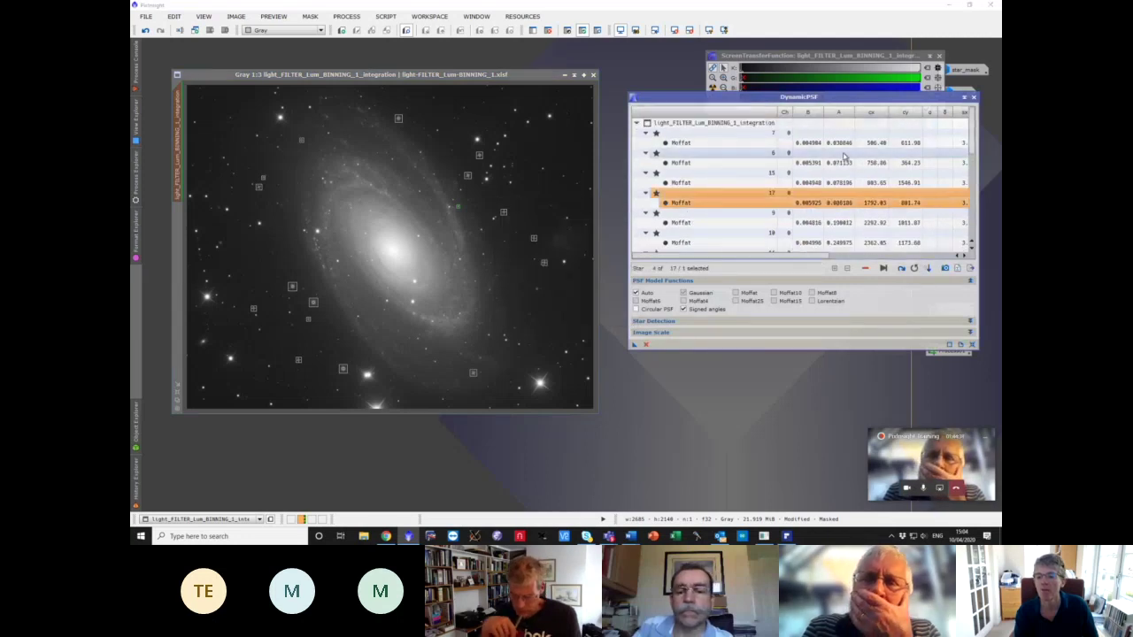
left_click(844, 144, "shift")
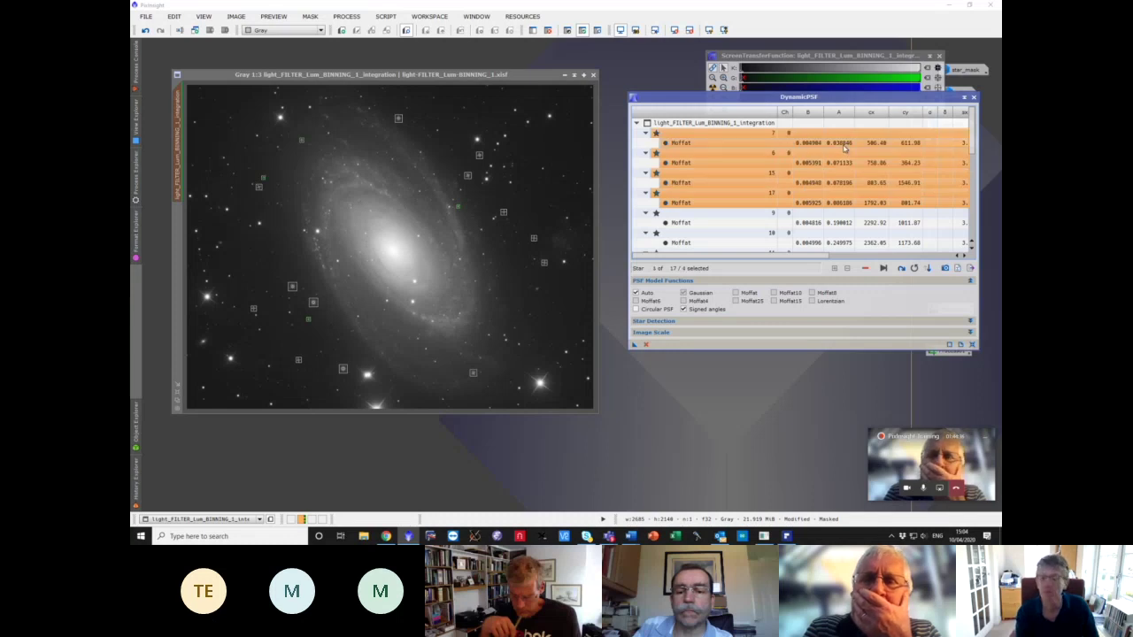
left_click(867, 269)
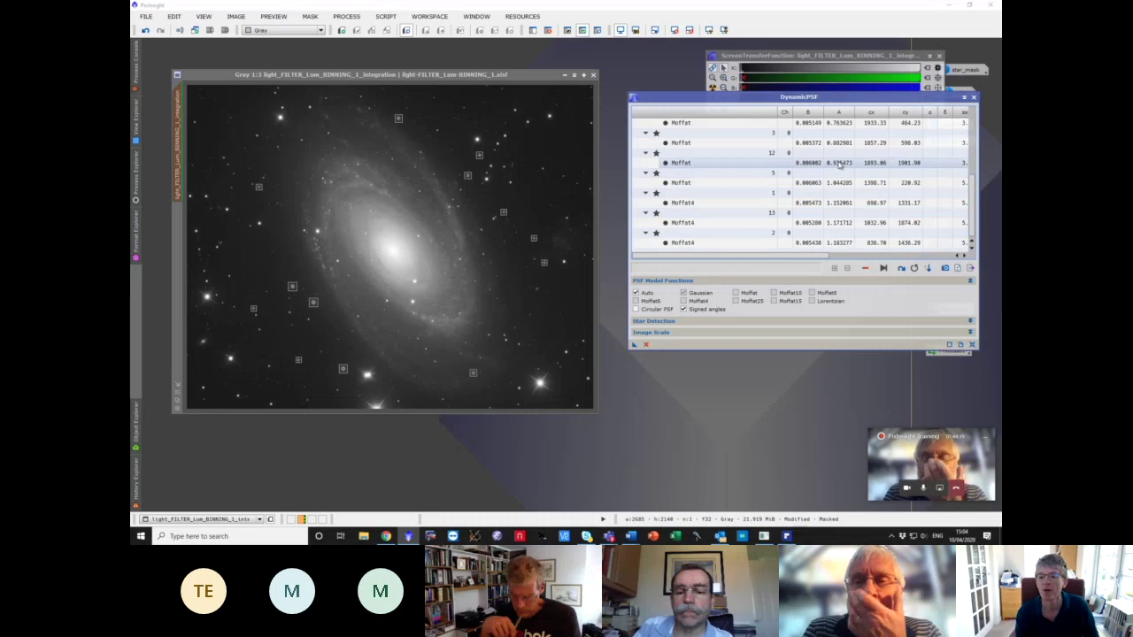
- Remove the six brightest stars, from amplitude 0.88 upward, from the DynamicPSF list
left_click(841, 145)
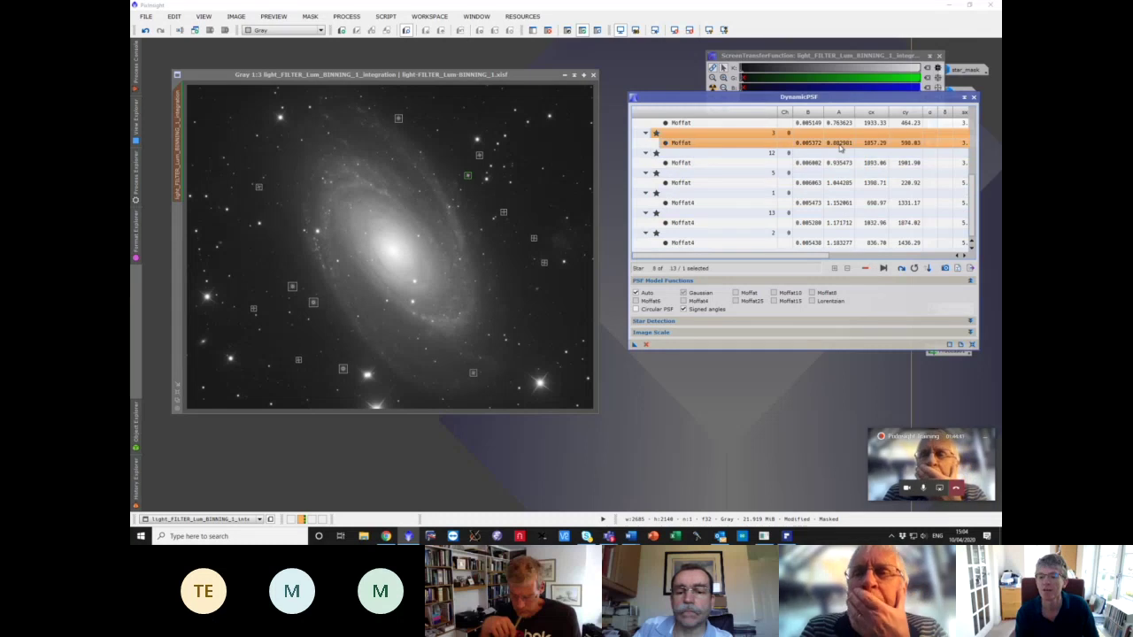
left_click(842, 243, "shift")
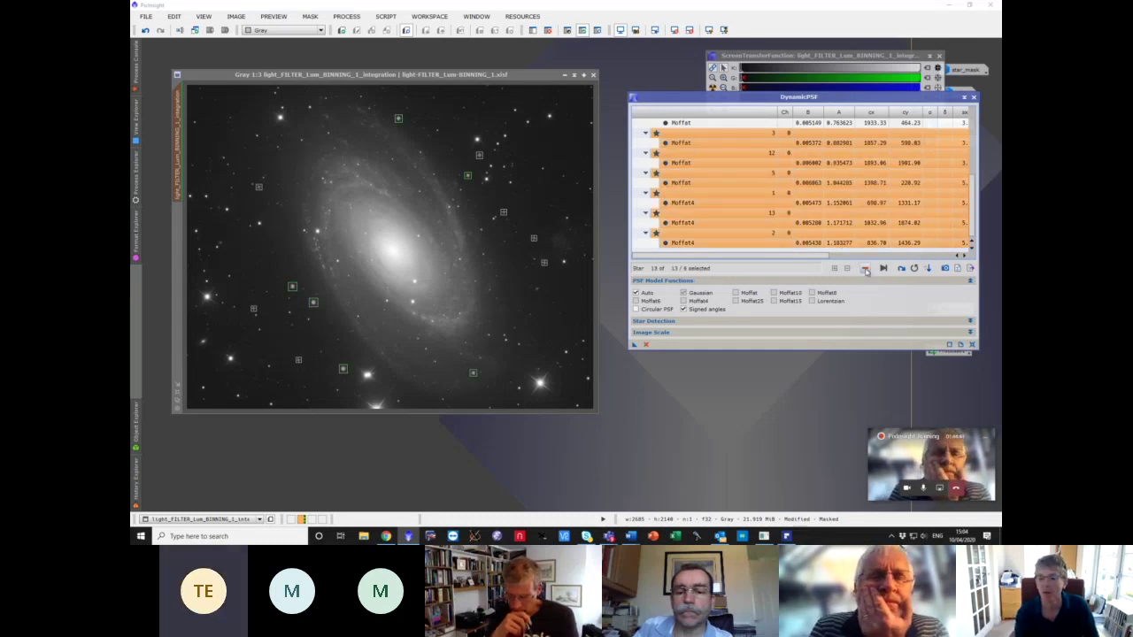
left_click(865, 269)
- Sort the remaining stars by mean absolute difference and check their MAD values
left_click(903, 268)
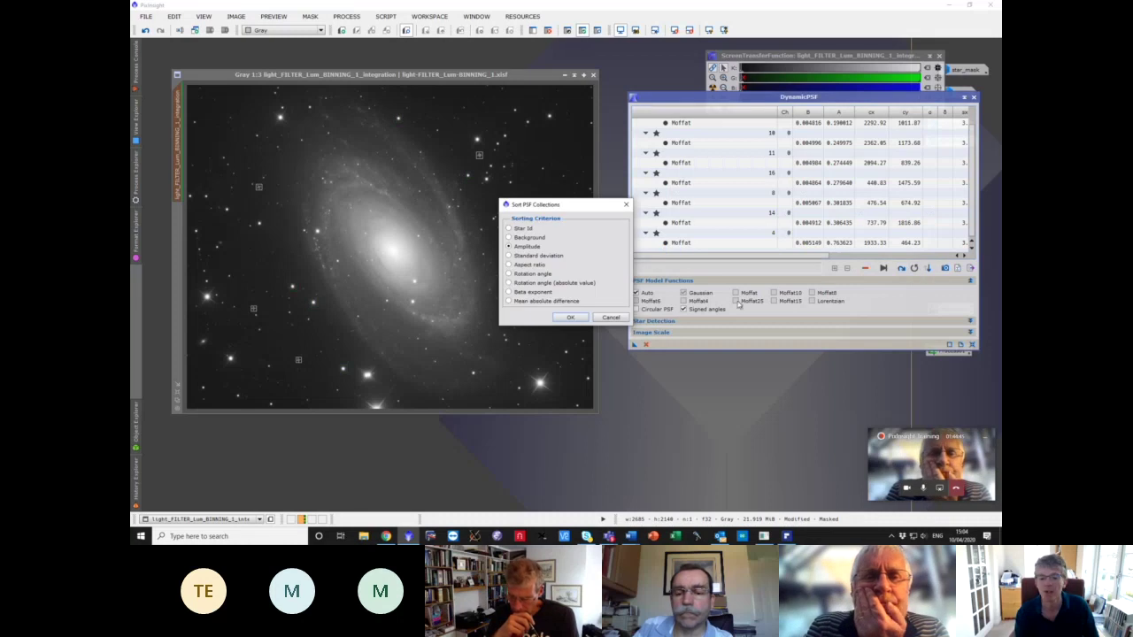
left_click(571, 318)
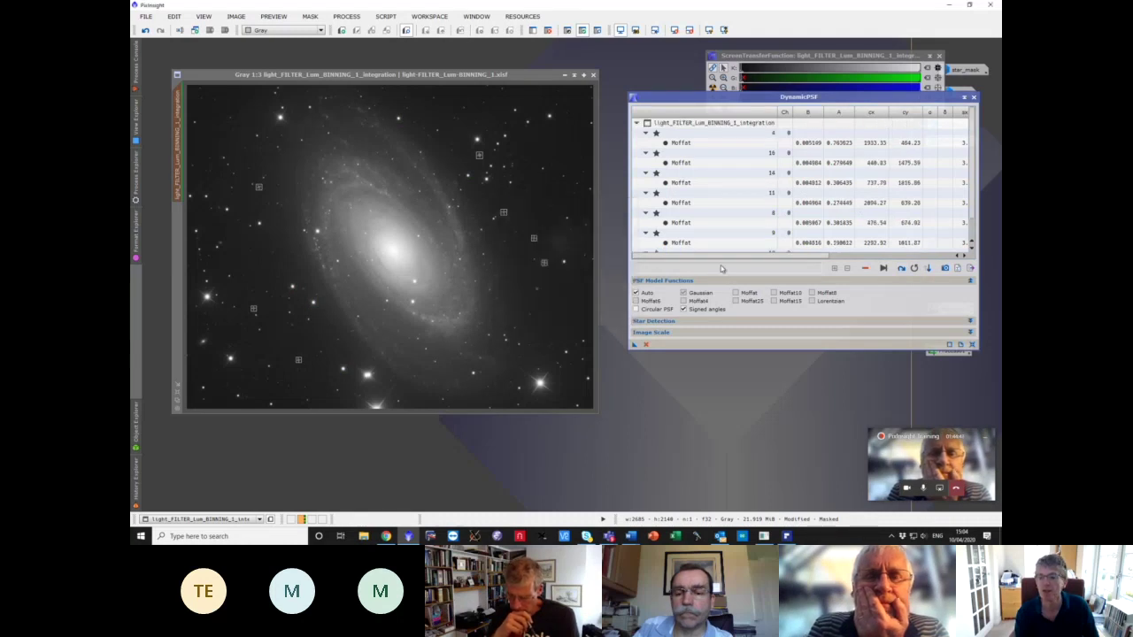
left_click_drag(723, 256, 847, 257)
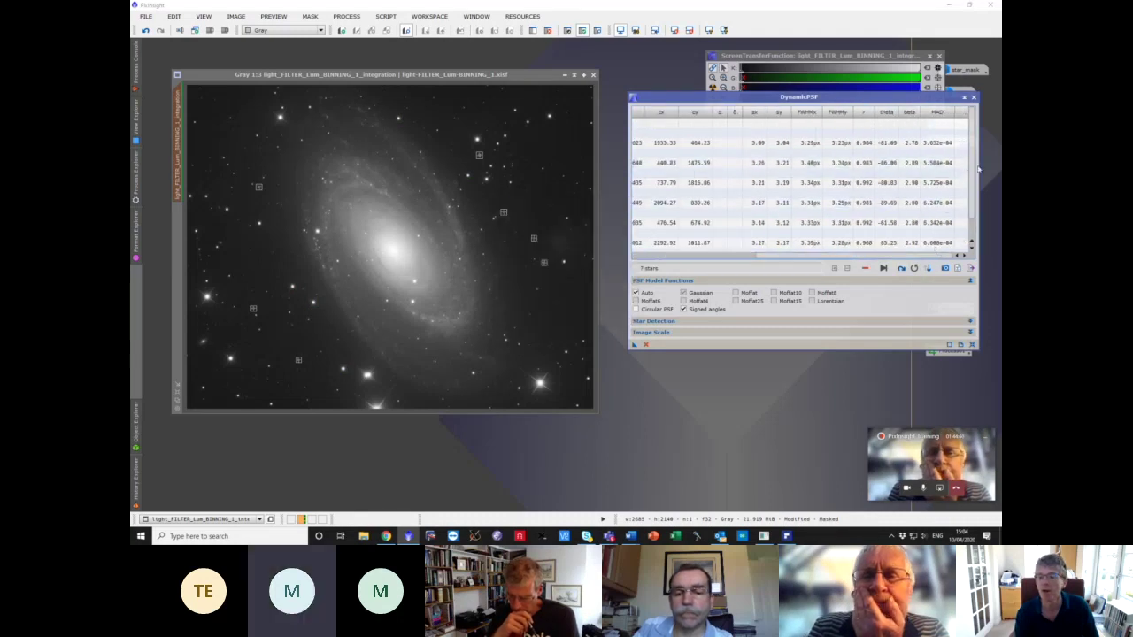
left_click_drag(976, 175, 973, 228)
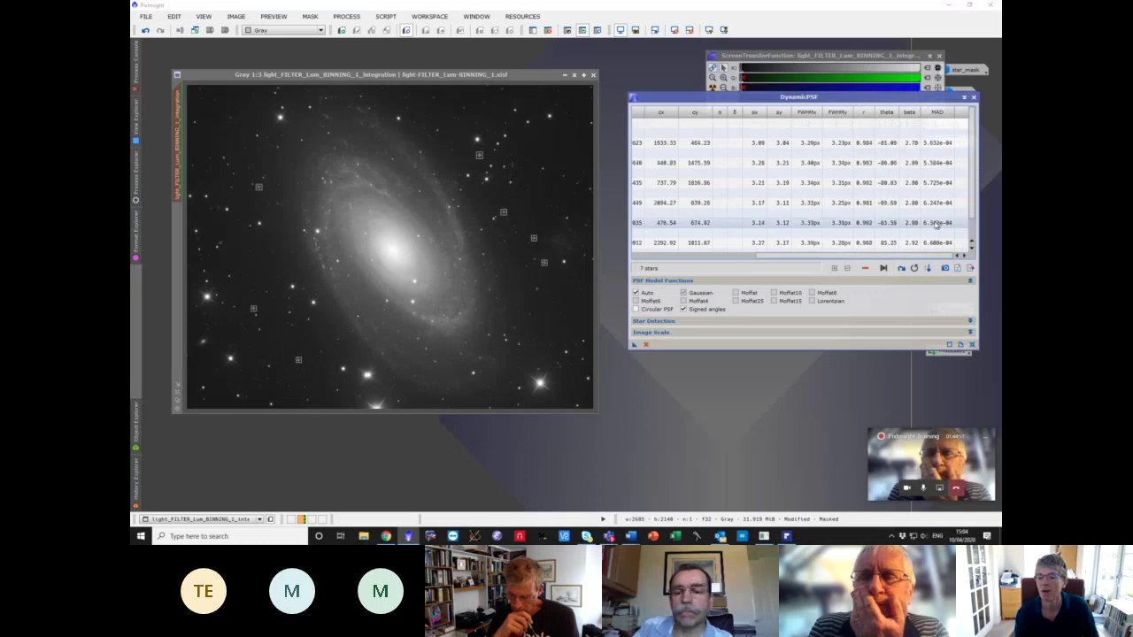
- Select all remaining stars, review their average star data and export a synthetic PSF image from them
left_click(894, 223)
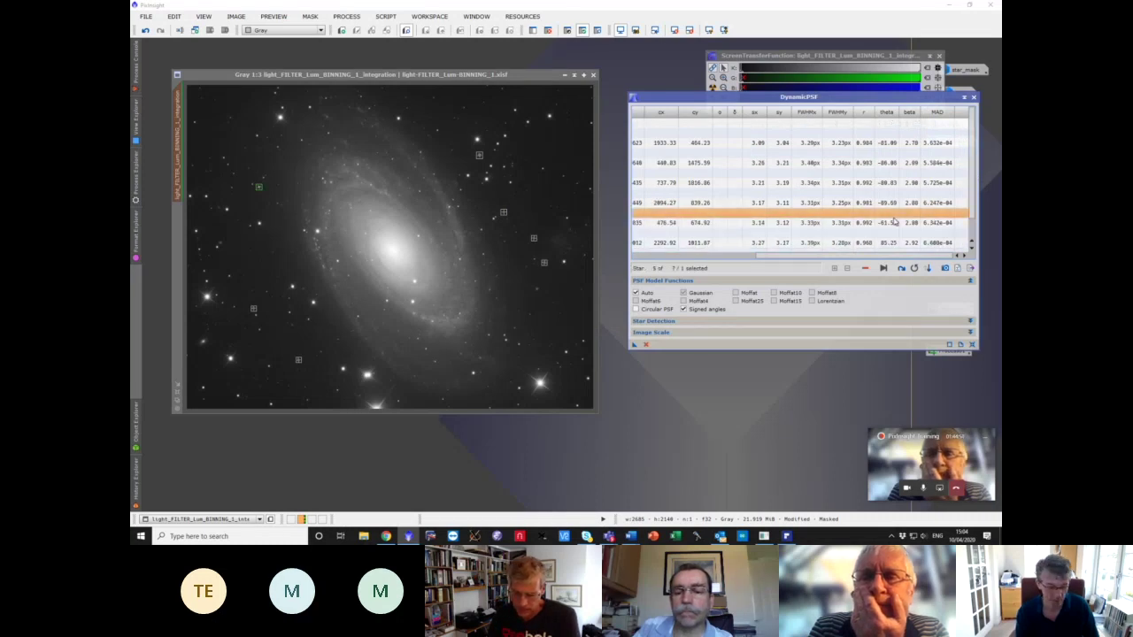
key("ctrl+a")
left_click(956, 269)
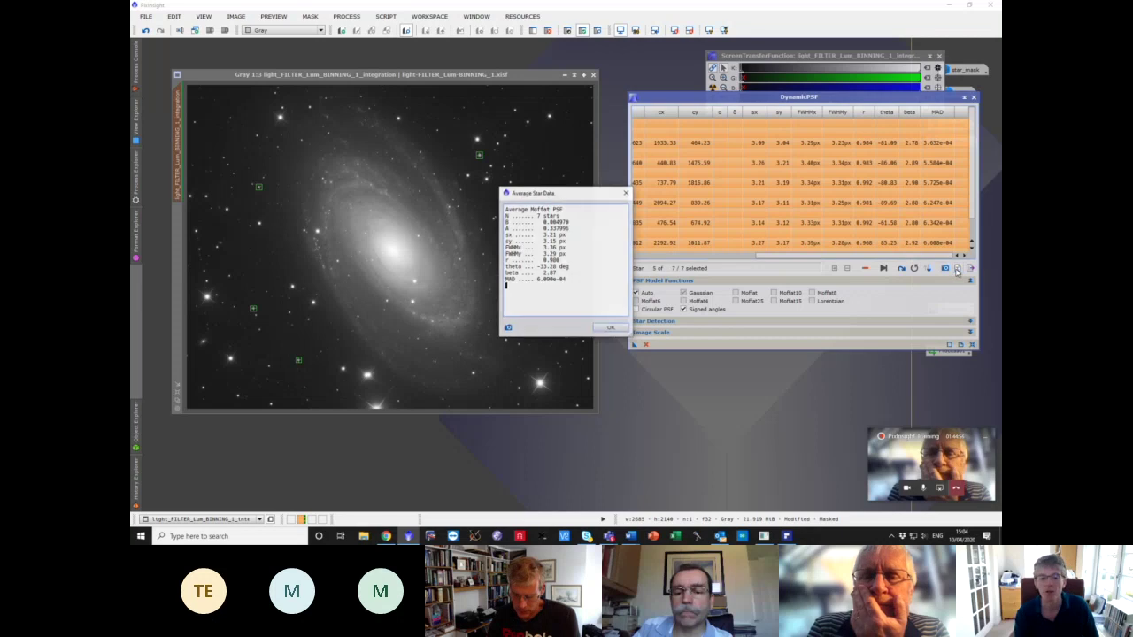
left_click(609, 328)
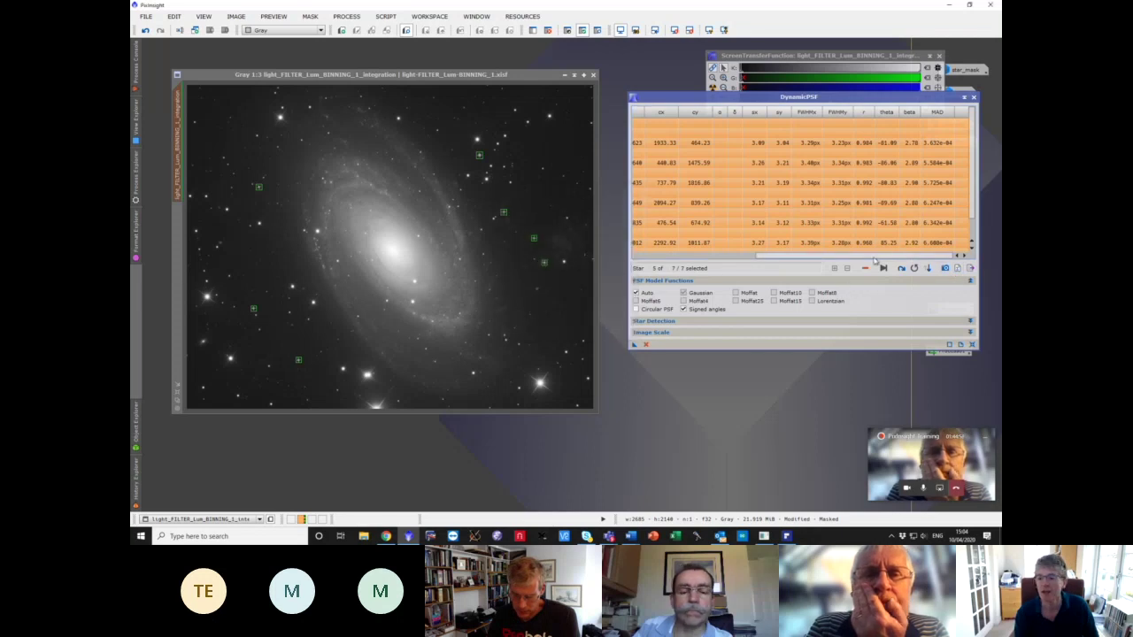
left_click(945, 268)
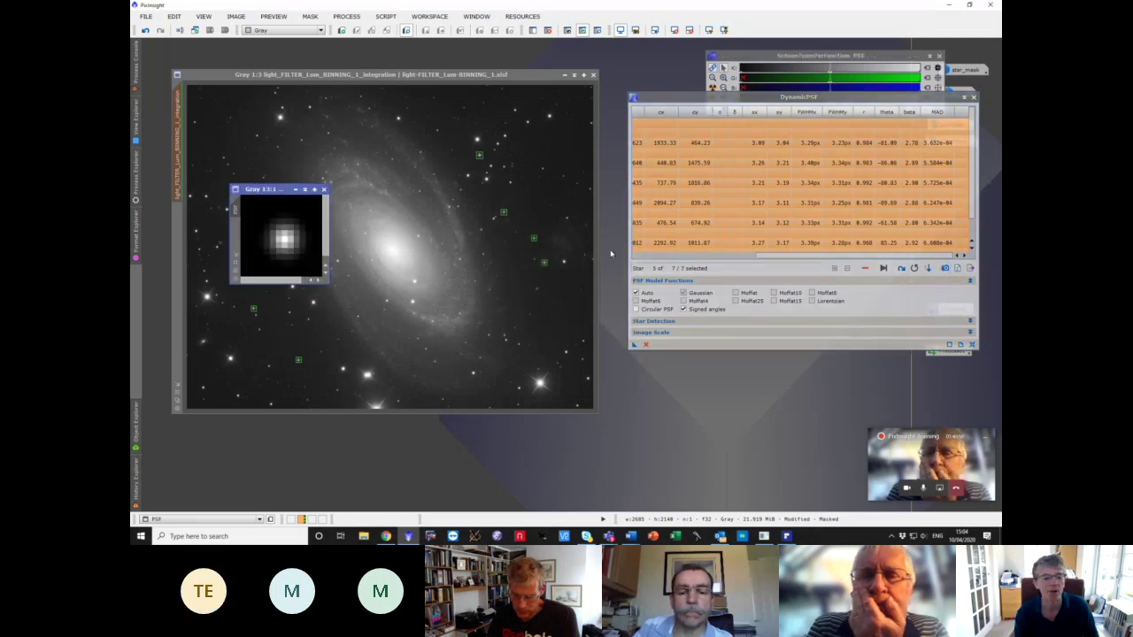
- Paste a screenshot showing the DynamicPSF star table as a new image, and close the DynamicPSF session
left_click(974, 98)
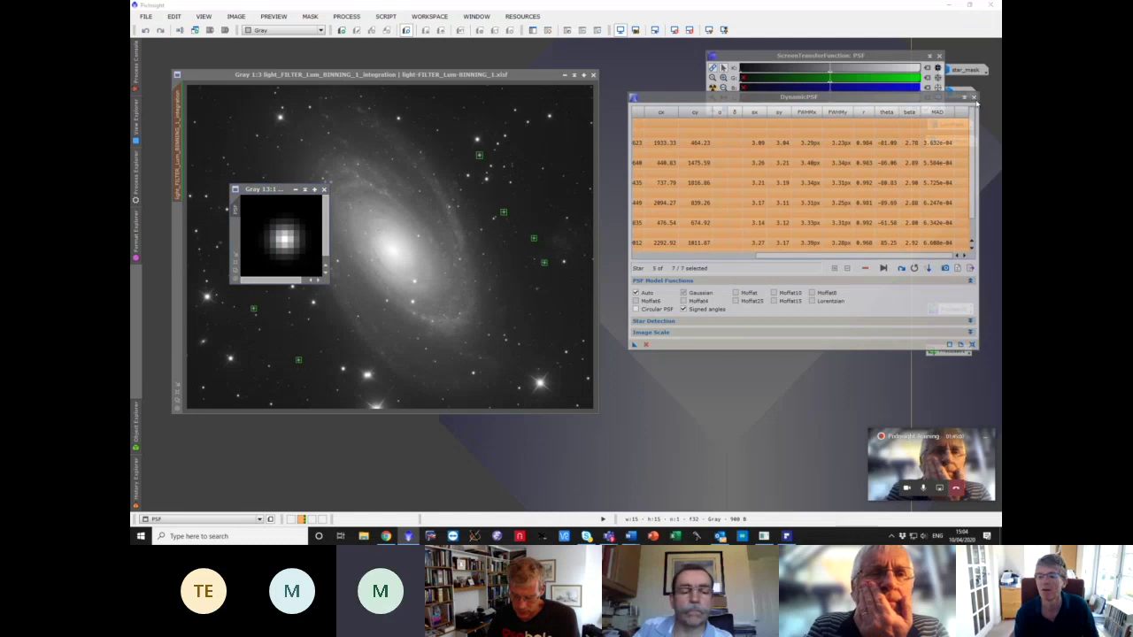
left_click(546, 279)
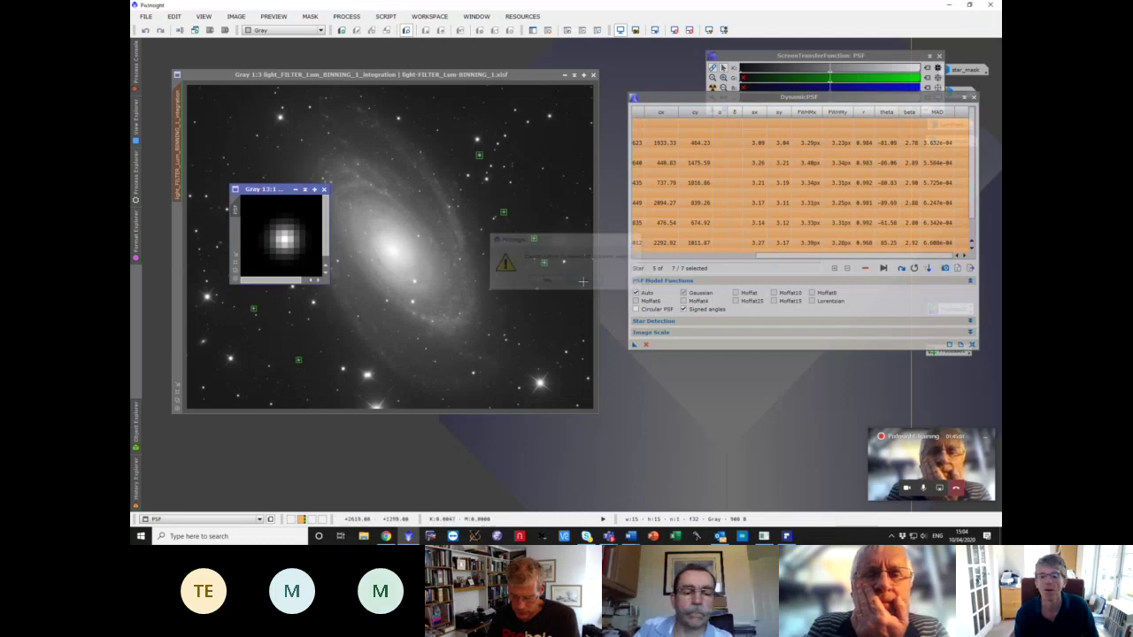
left_click(780, 257)
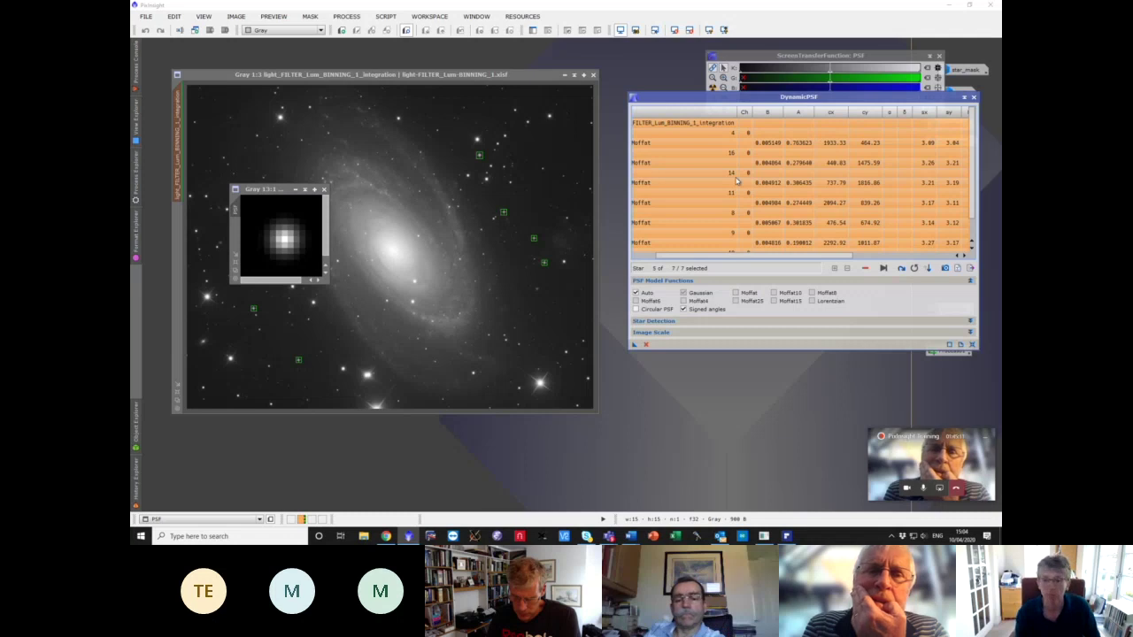
key("ctrl+shift+v")
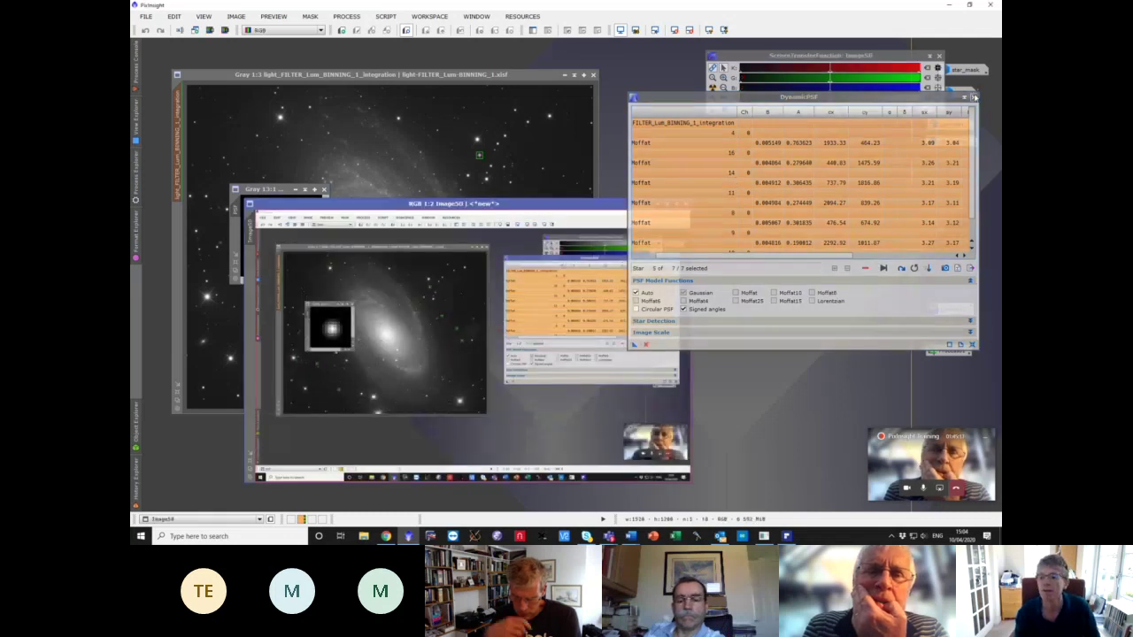
left_click(659, 230)
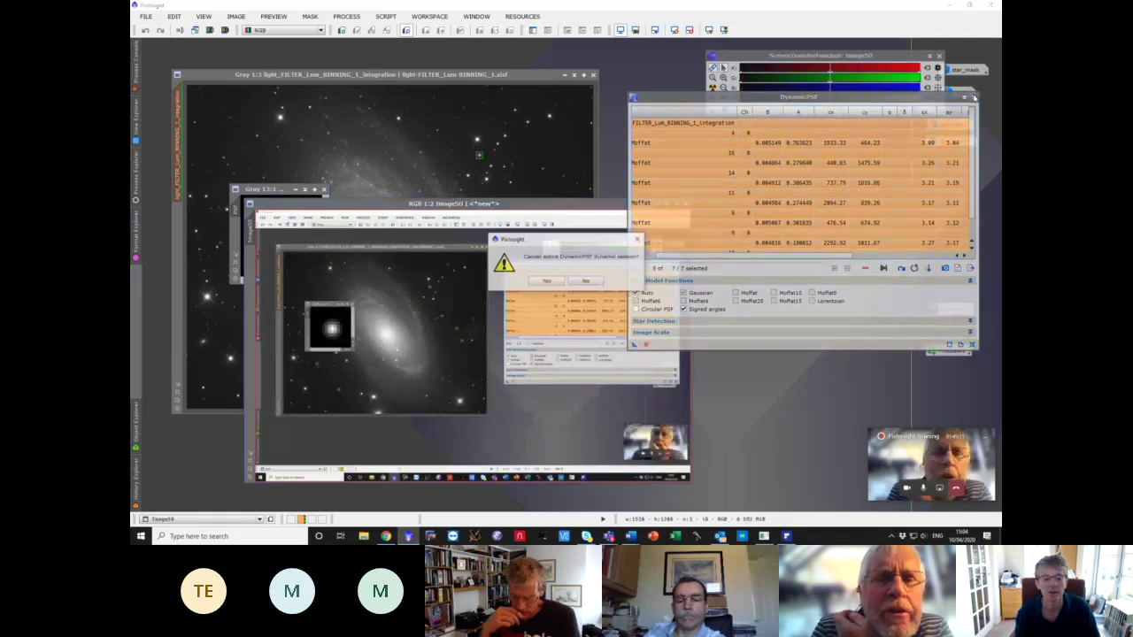
left_click(549, 281)
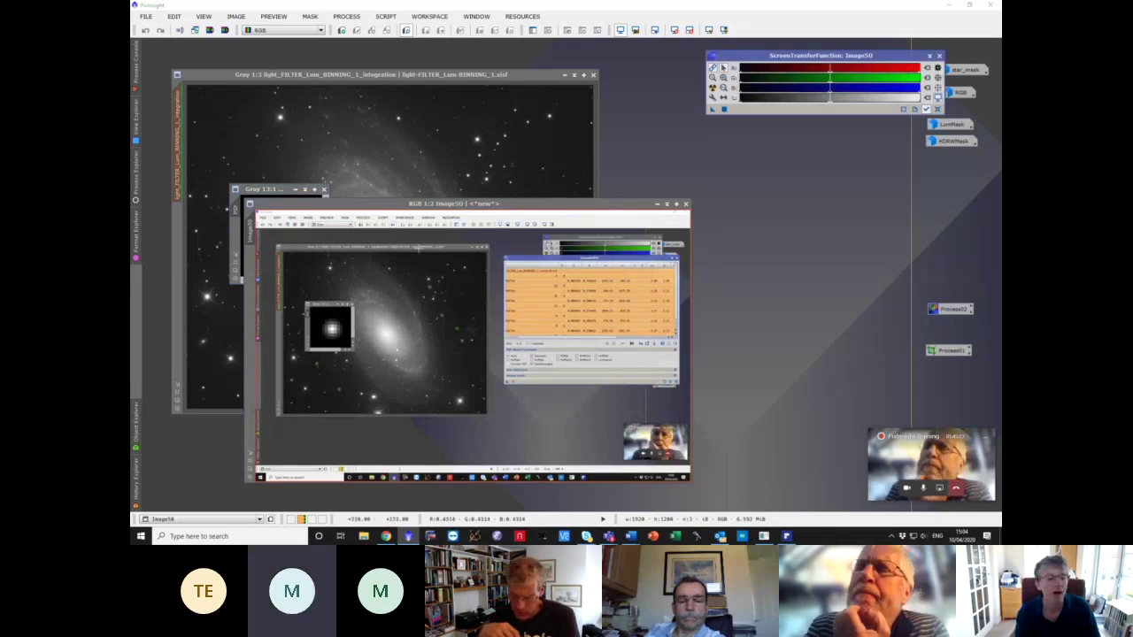
- Crop the pasted screenshot to just the DynamicPSF window with DynamicCrop, about 782 by 584 pixels
left_click(135, 177)
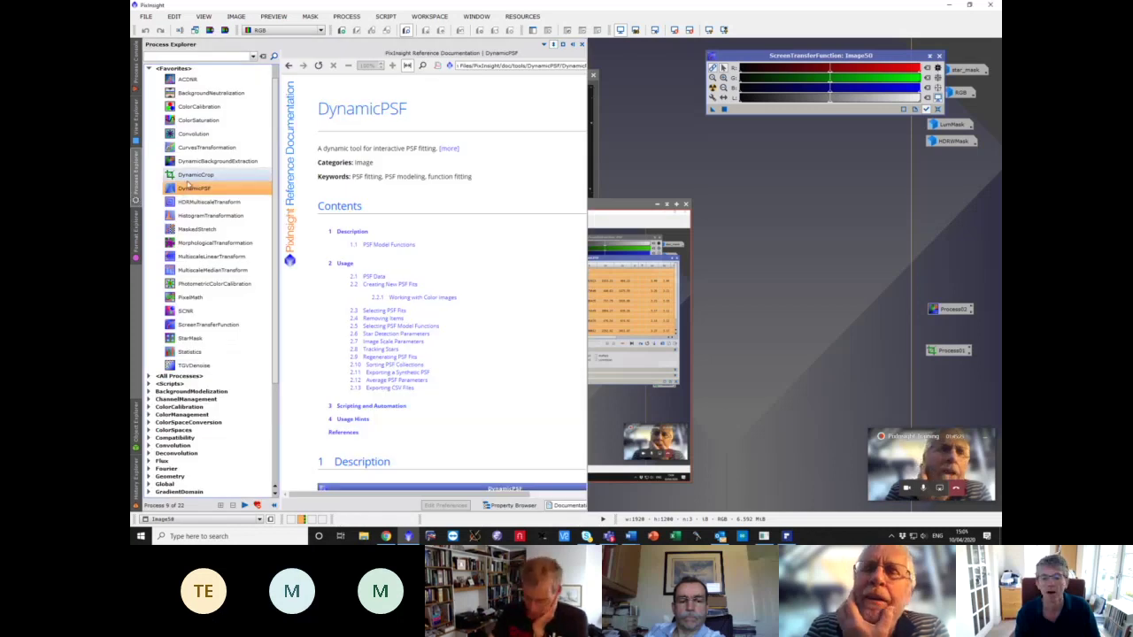
double_click(188, 177)
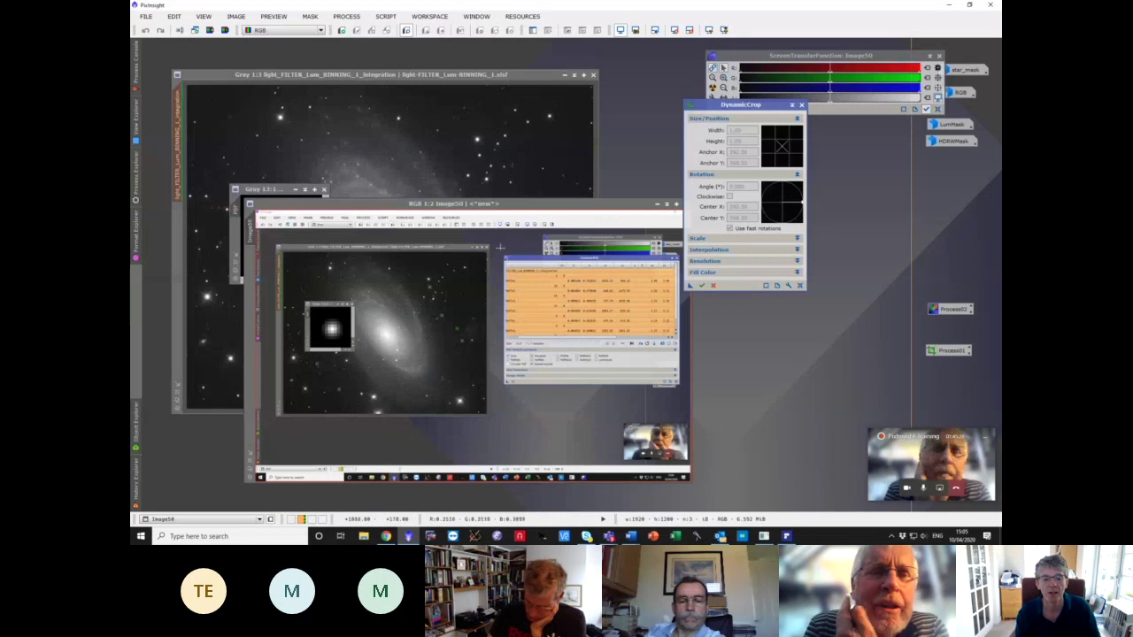
left_click_drag(506, 262, 680, 386)
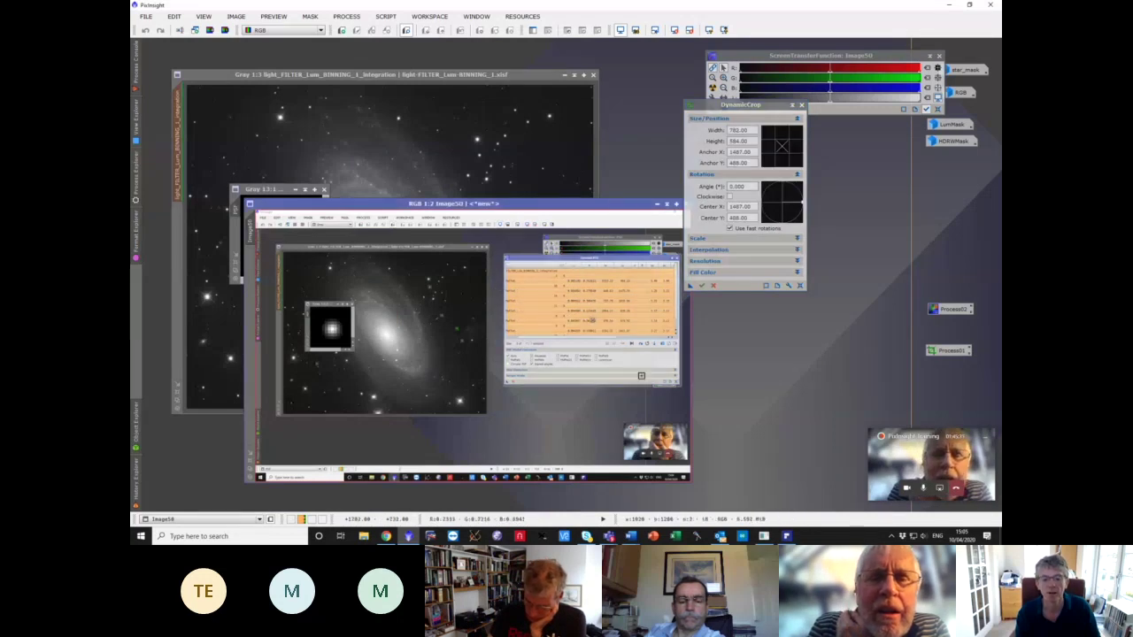
left_click(702, 285)
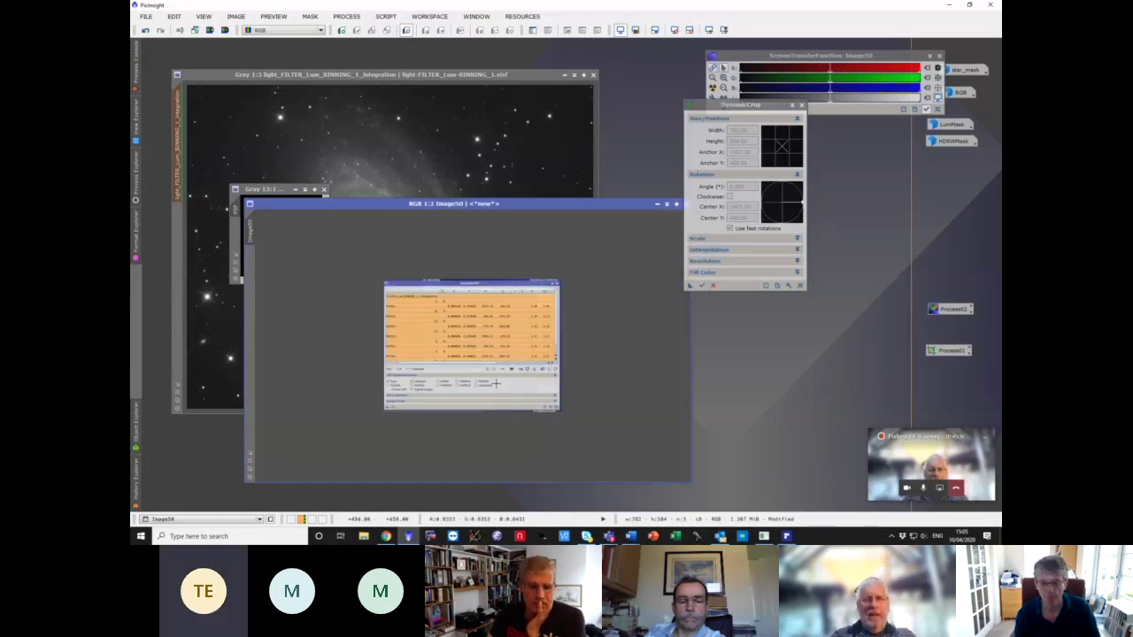
- Switch to Document2 in Word and paste the cropped screenshot under the "Sharpening – Deconvolution" heading
left_click(629, 535)
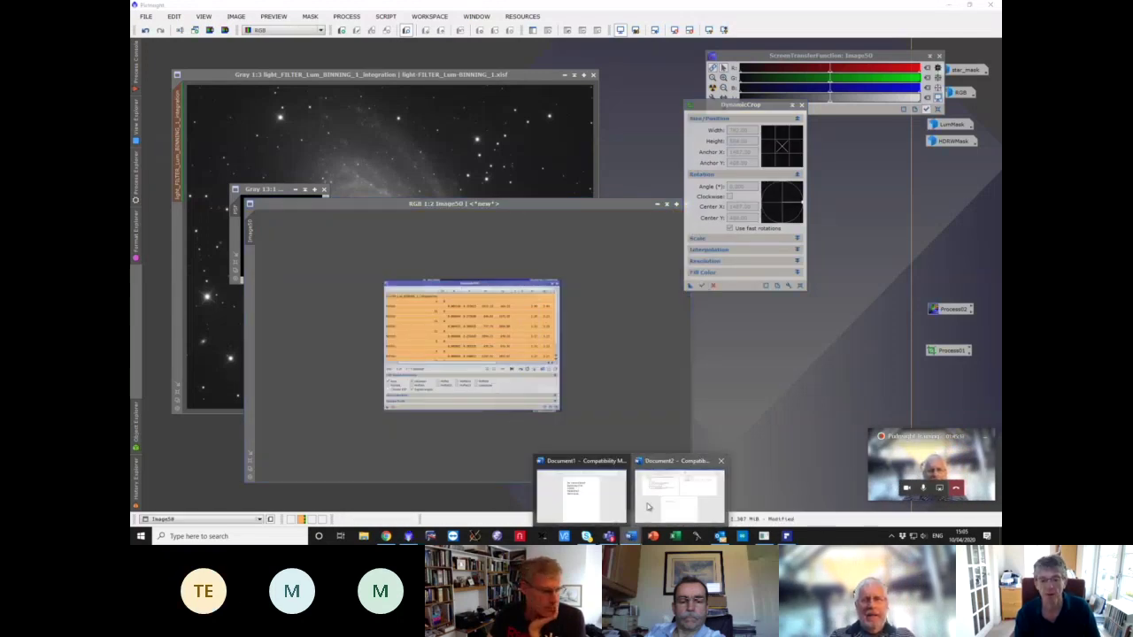
left_click(679, 491)
scroll(510, 361, "down", 1)
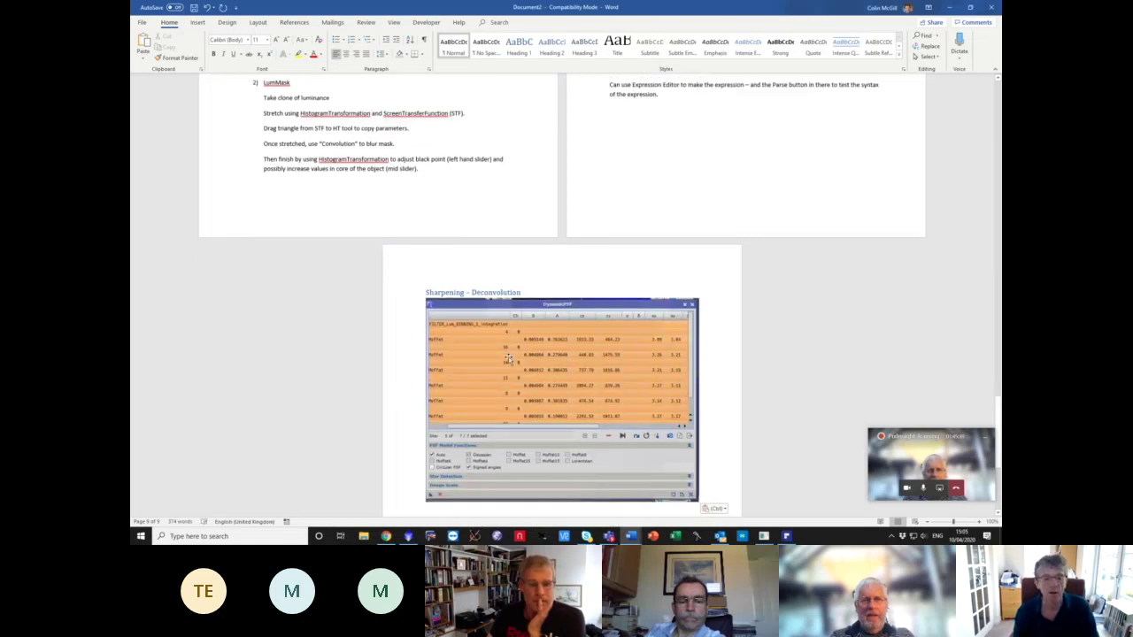
- Add the numbered item "1) Create Point Spread Function - PSF" between the "Sharpening – Deconvolution" heading and the screenshot
key("Return")
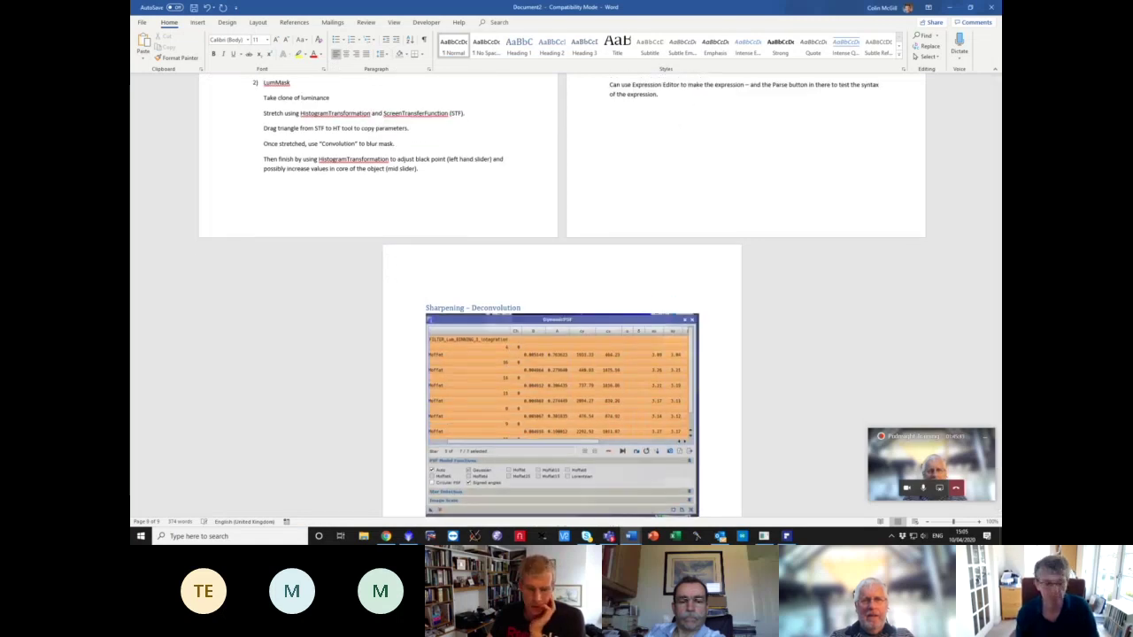
key("BackSpace")
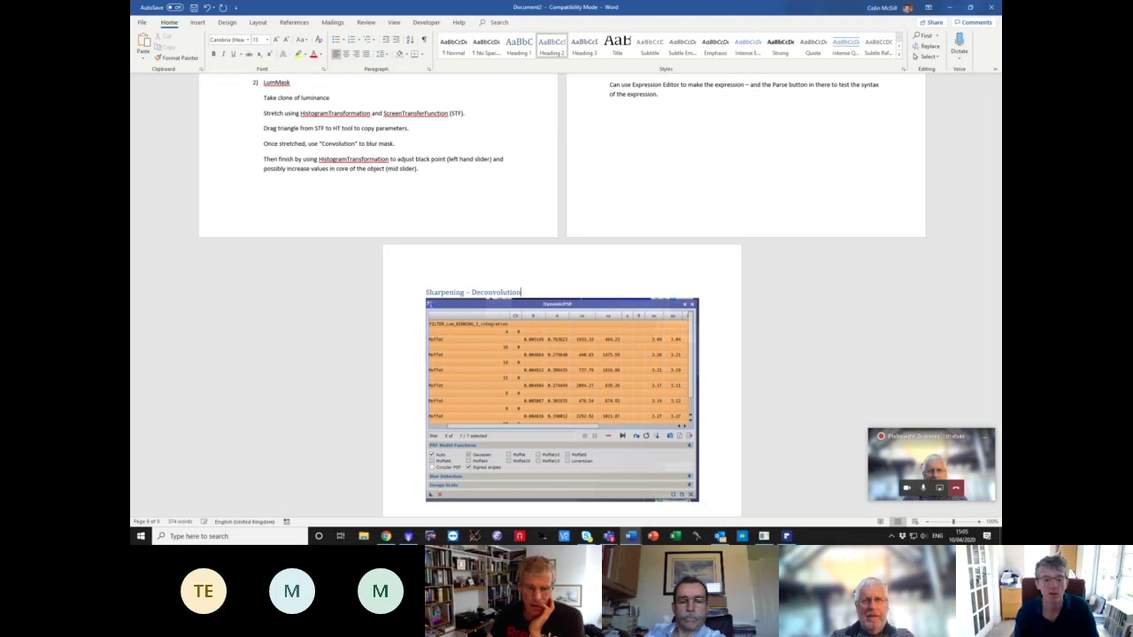
key("Return")
type("1) C")
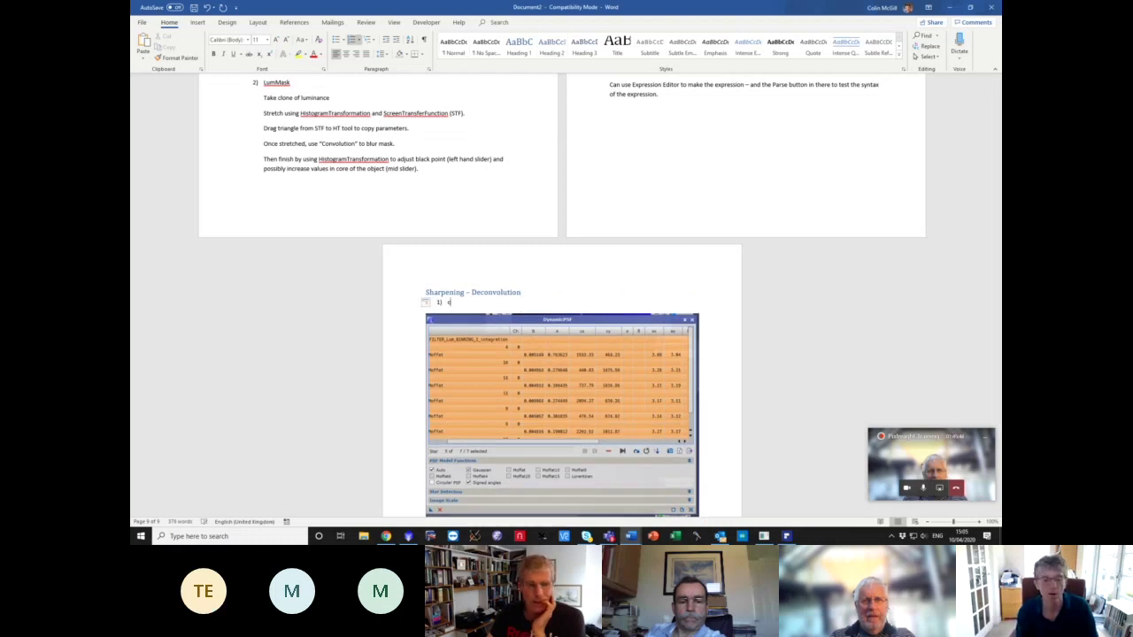
type("reate")
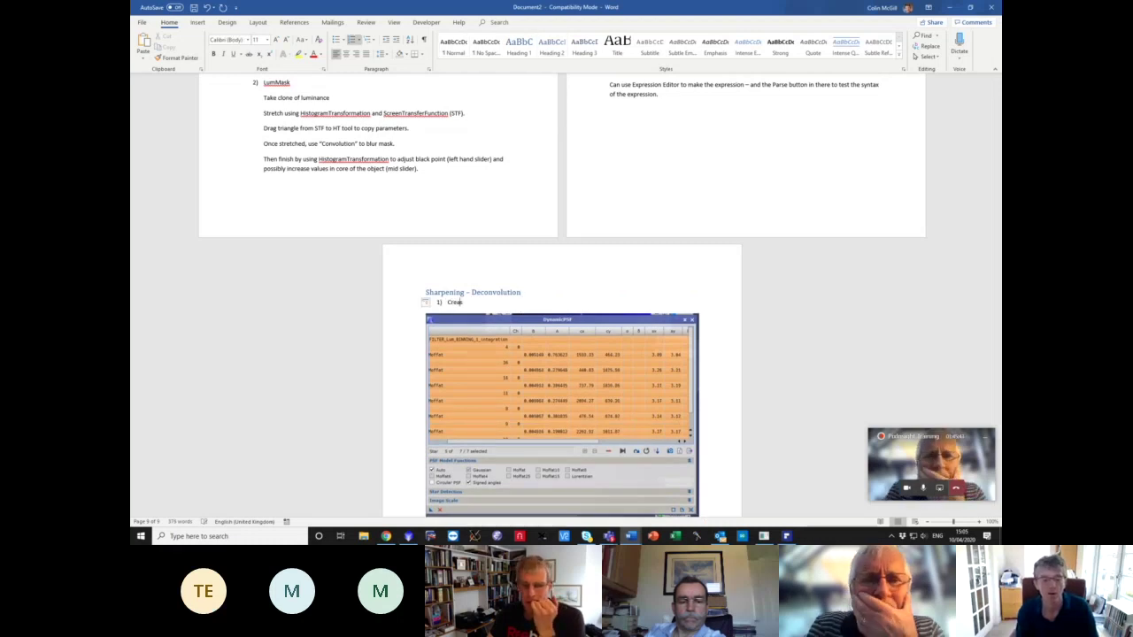
type(" Point Spre")
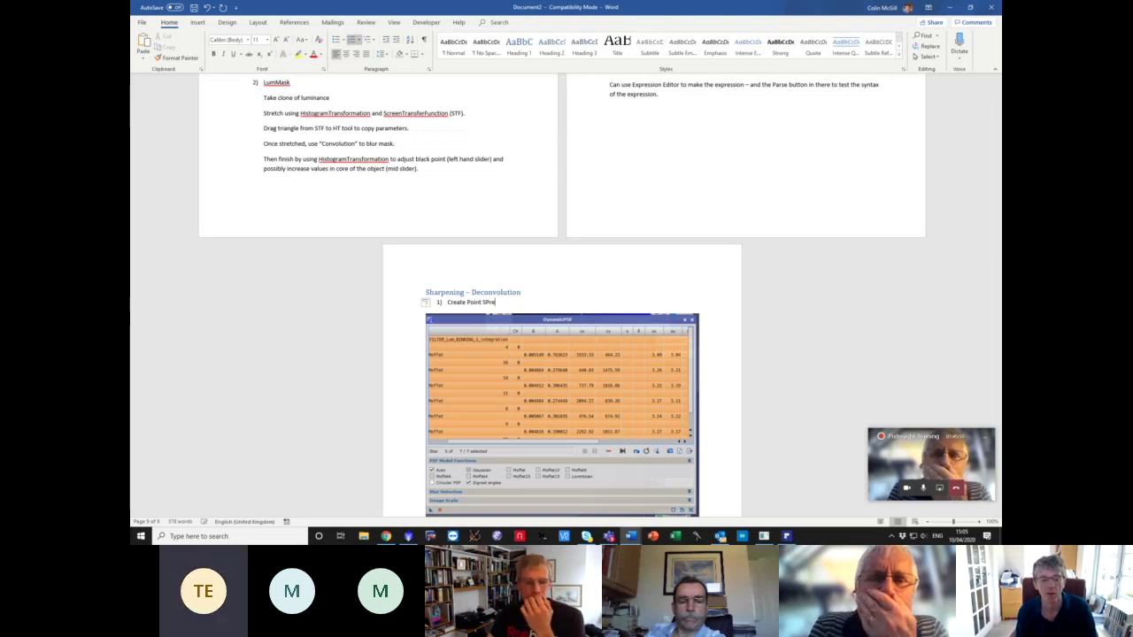
type("ad ")
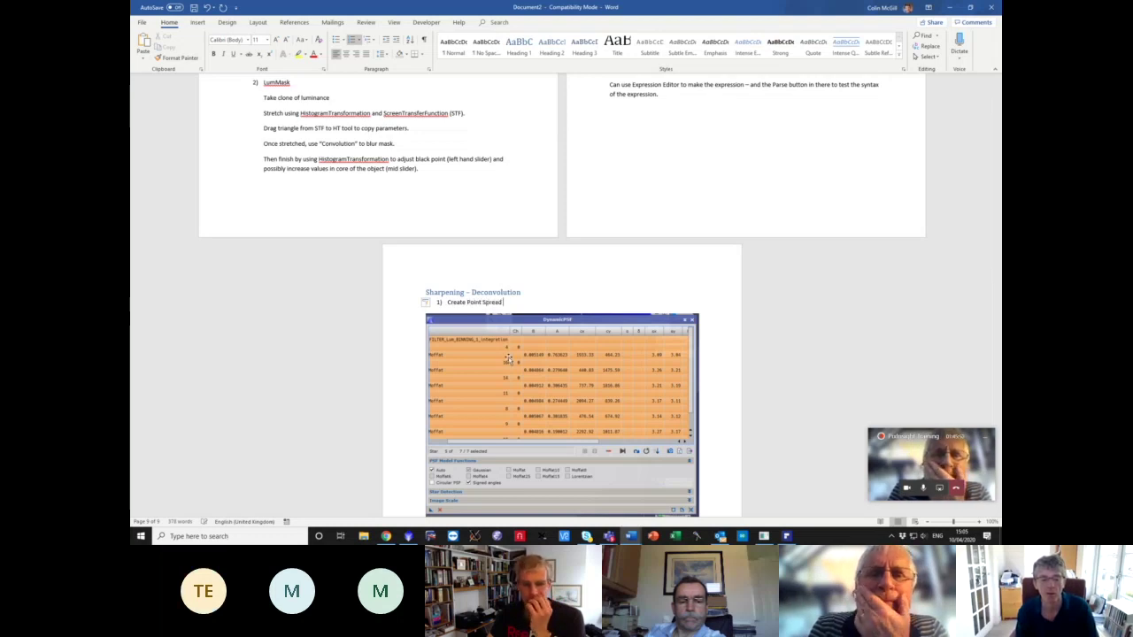
type("Function")
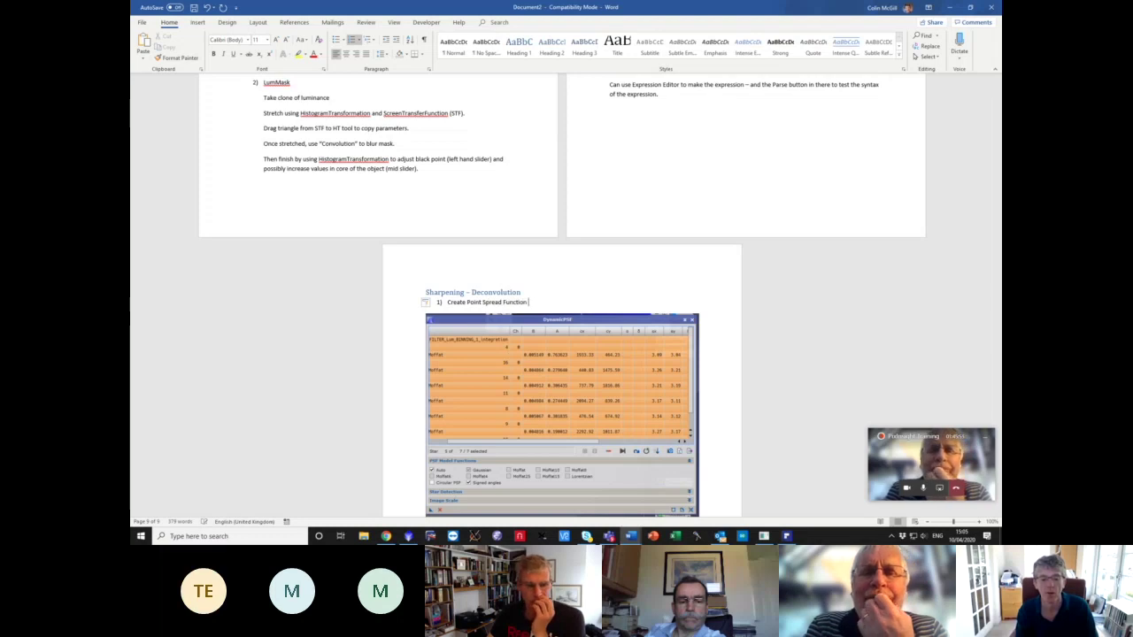
type(" - PSF")
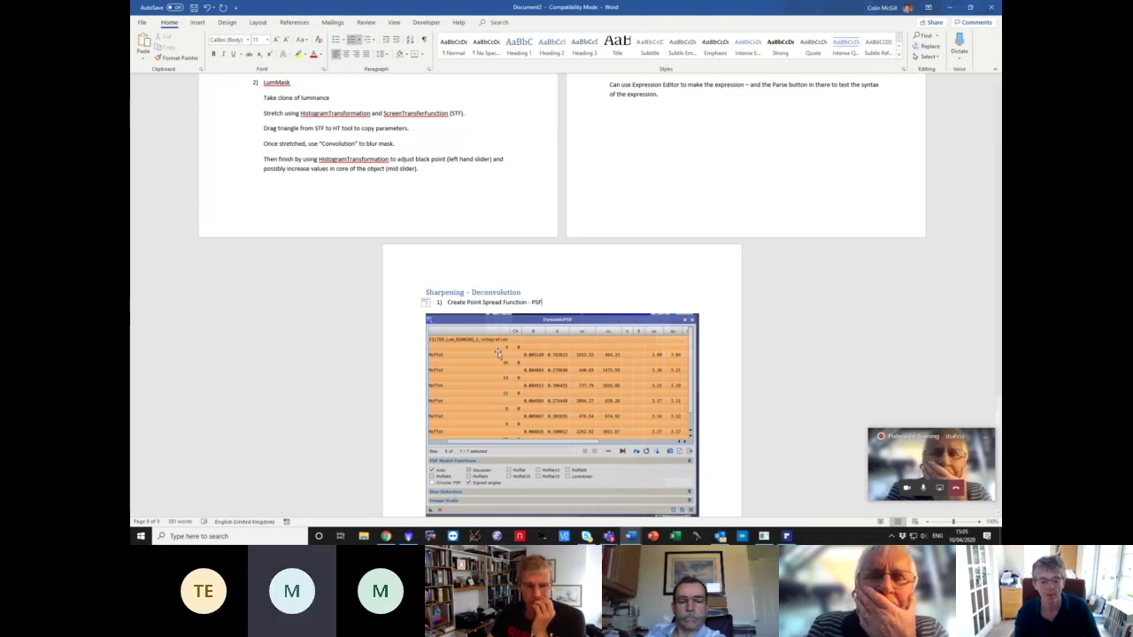
- Write "Select a group of bright but not saturated stars." below the DynamicPSF screenshot
scroll(496, 482, "down", 1)
left_click(497, 482)
type("Select a")
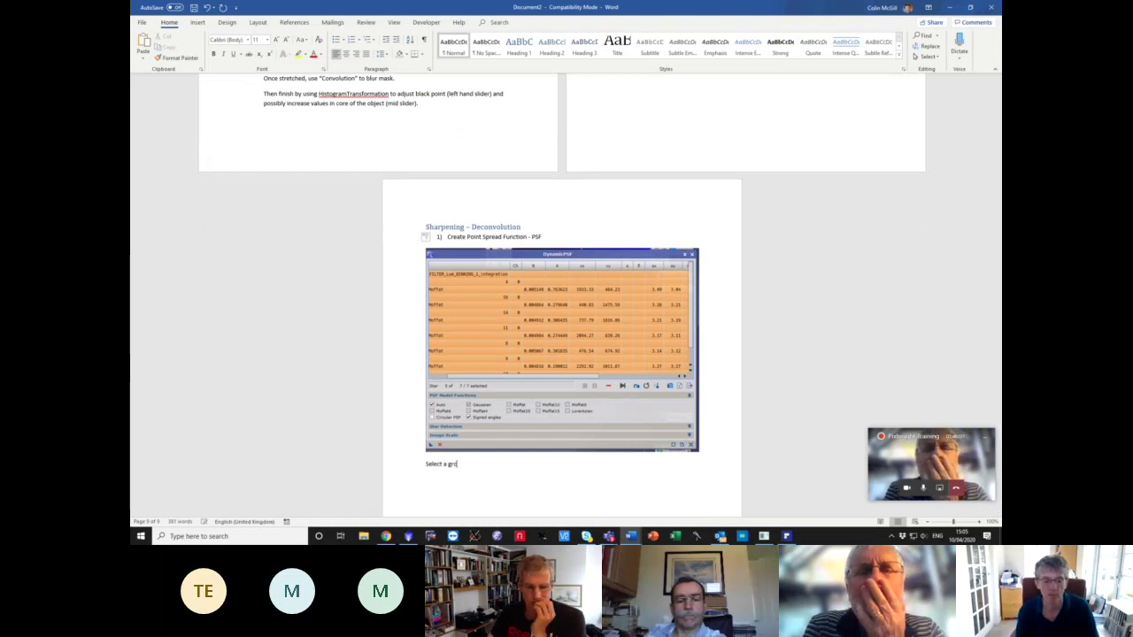
type(" group of bri")
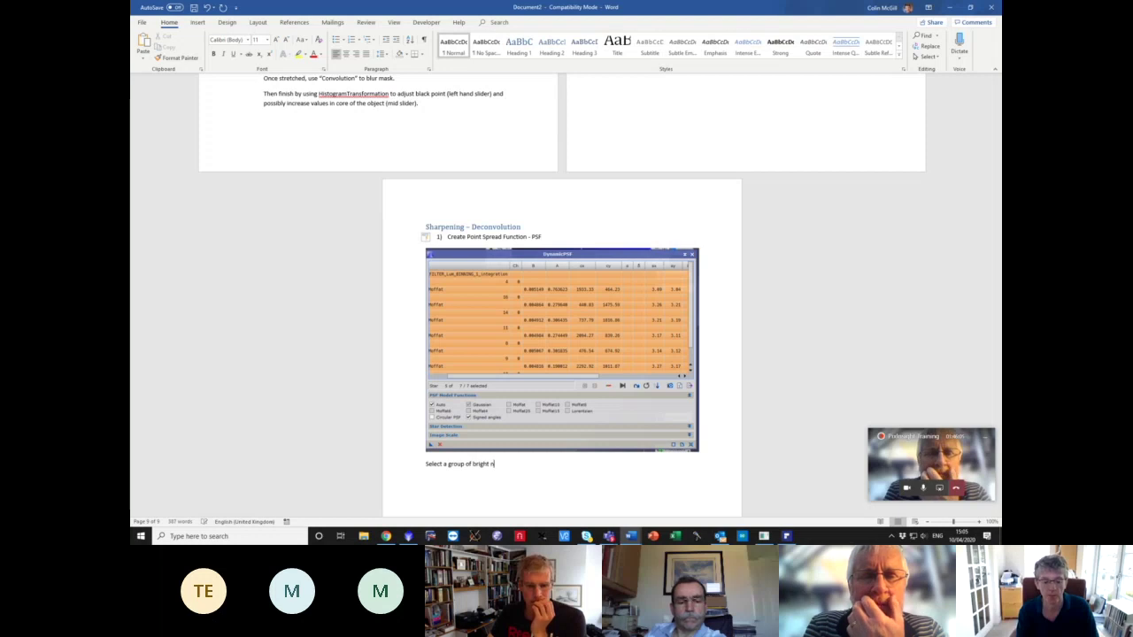
type("ght but not saturated stars.")
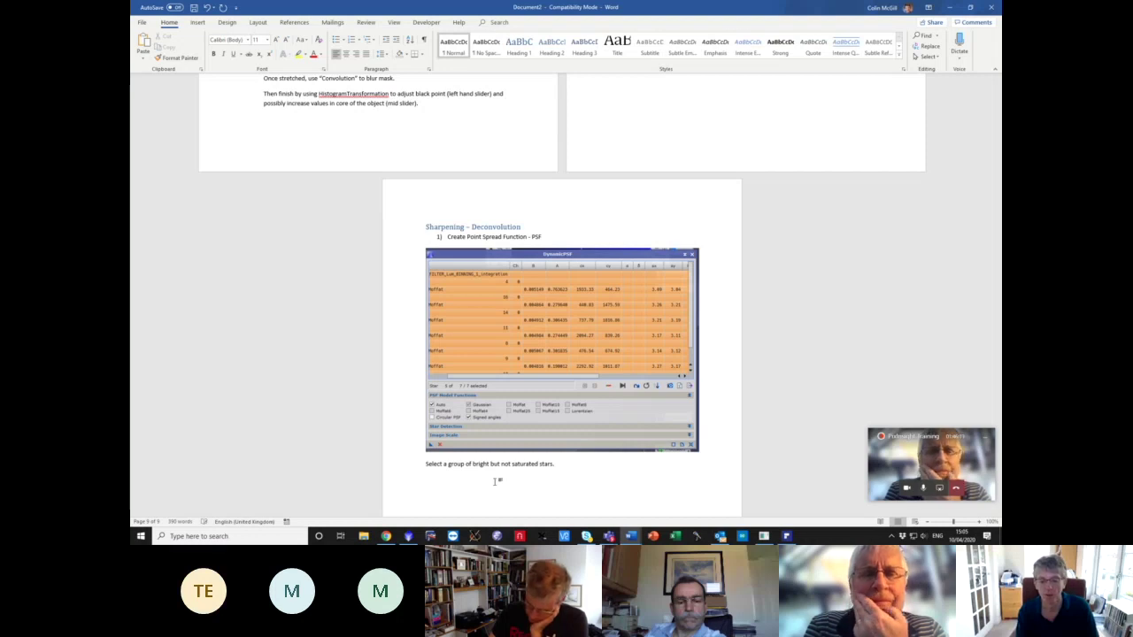
- Add the line "Use the arrow icon to arrange by amplitude – remove stars with A values less than 0.2 and above 0.8."
key("Return")
type("Use the a")
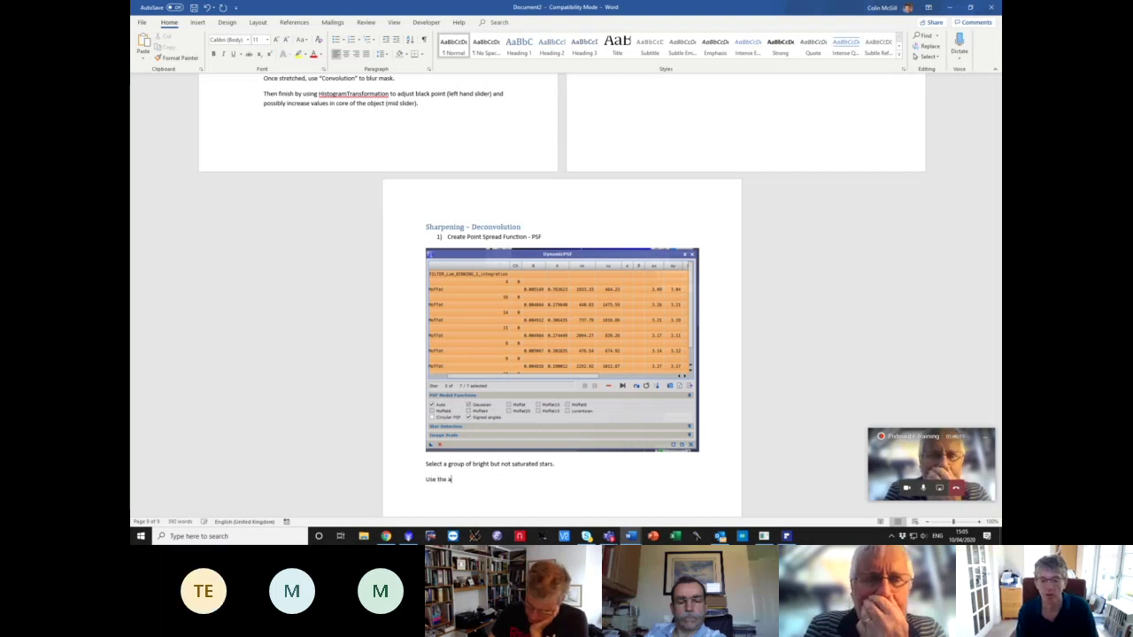
type("rrow ")
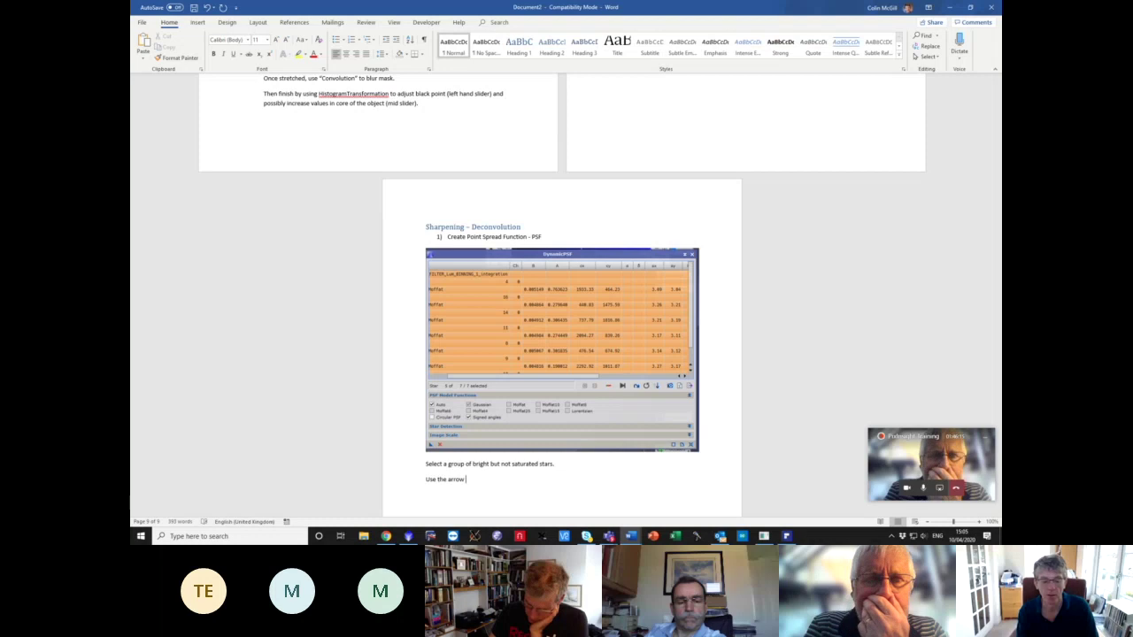
type("icon to")
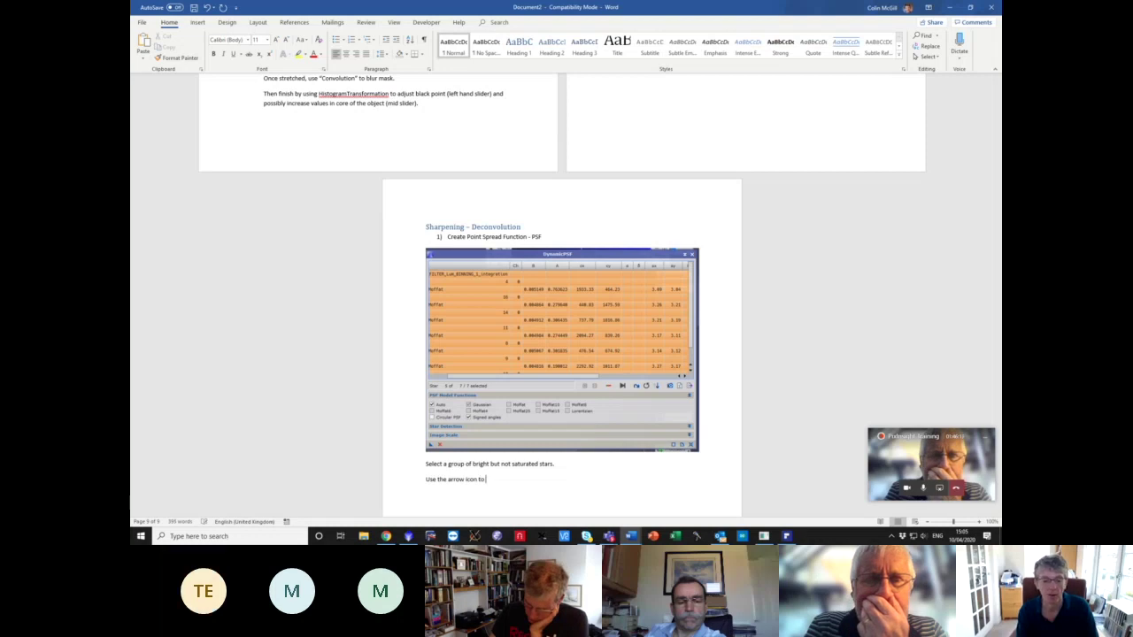
type(" arrange by amplitude – rem")
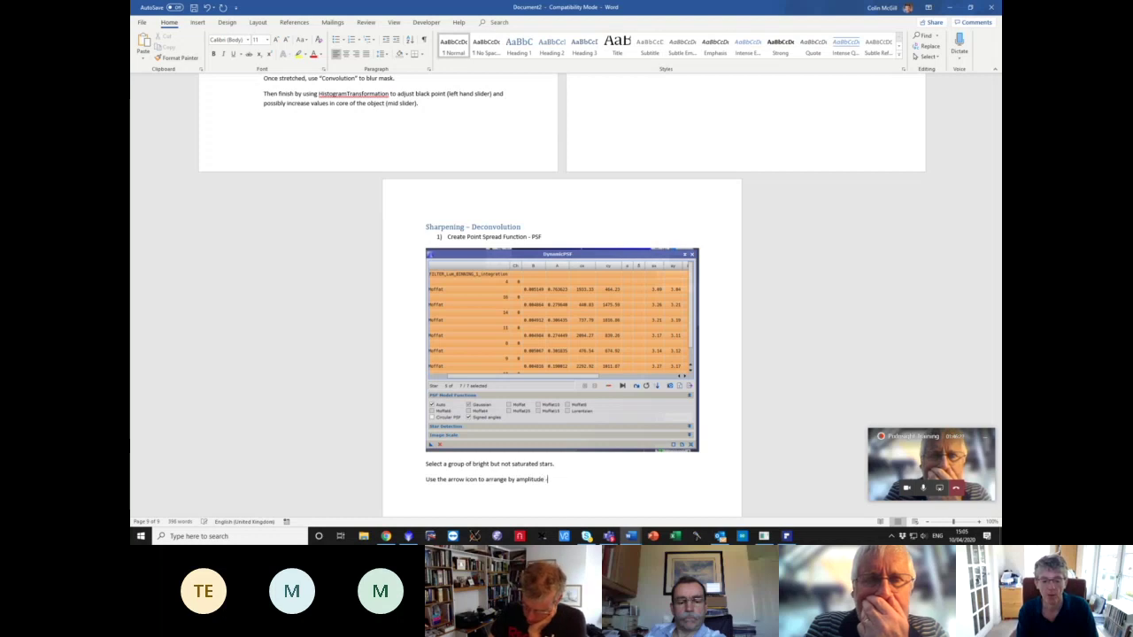
type("ove stars with ")
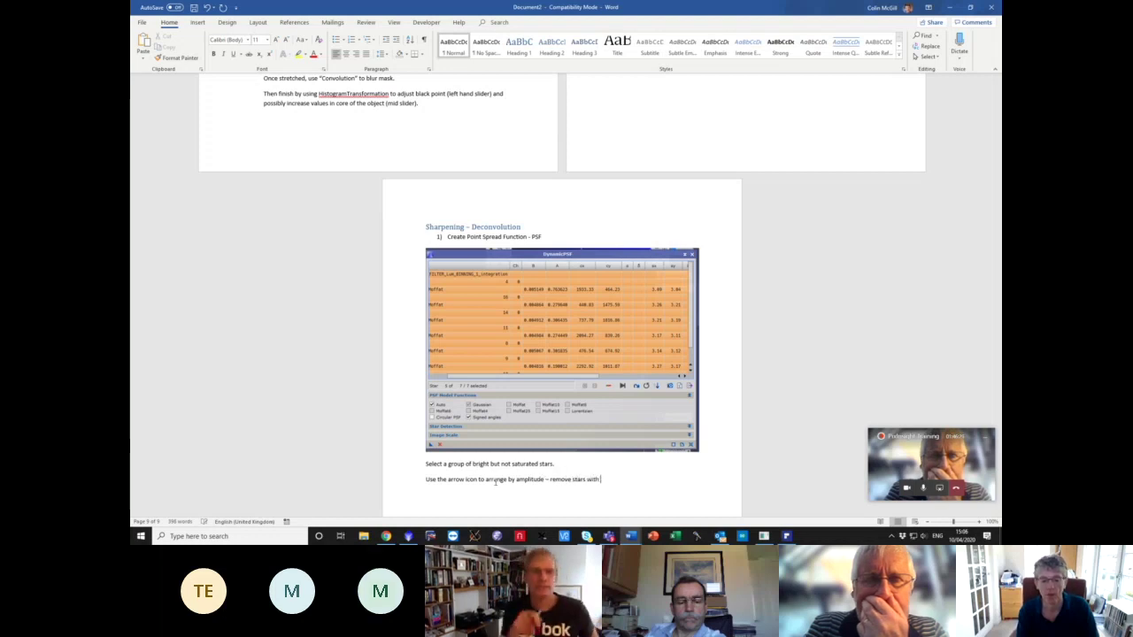
type("A values less than 0")
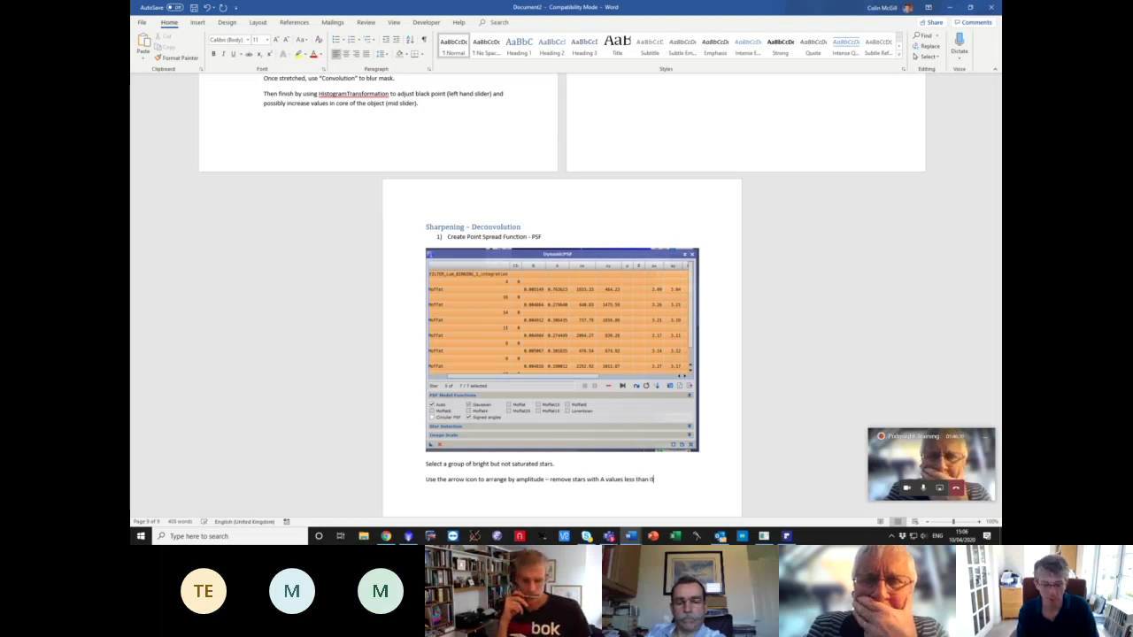
type(".2 and above ")
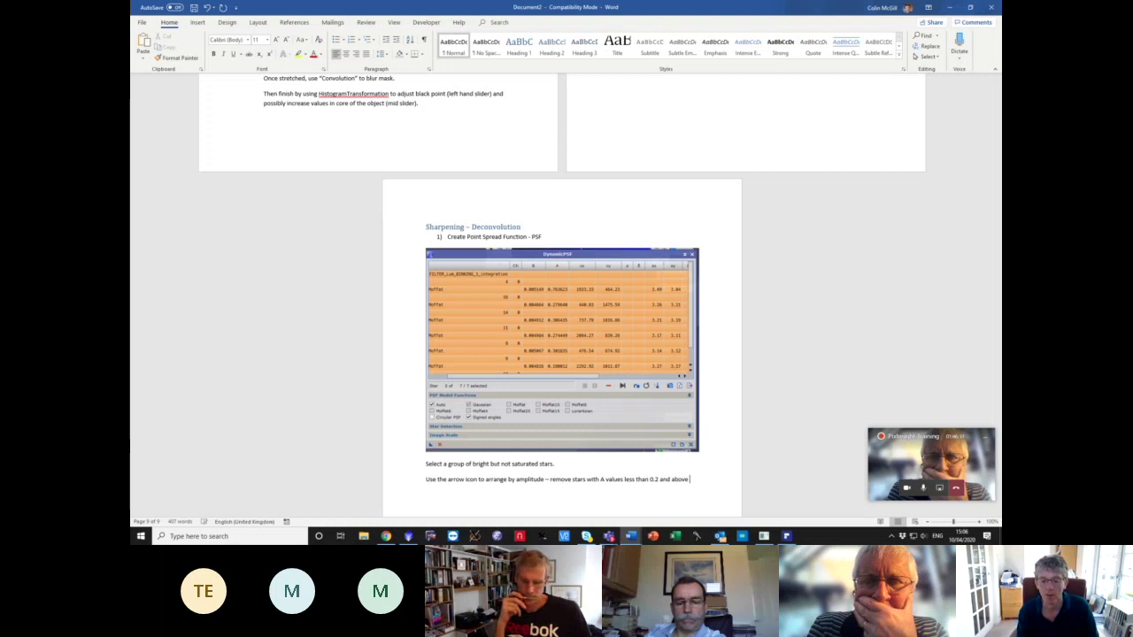
type("0.8.")
- Add the line "Sort again by Mean Absolute Difference – remove stars with anomalously high values of MAD."
key("Return")
type("Sort ")
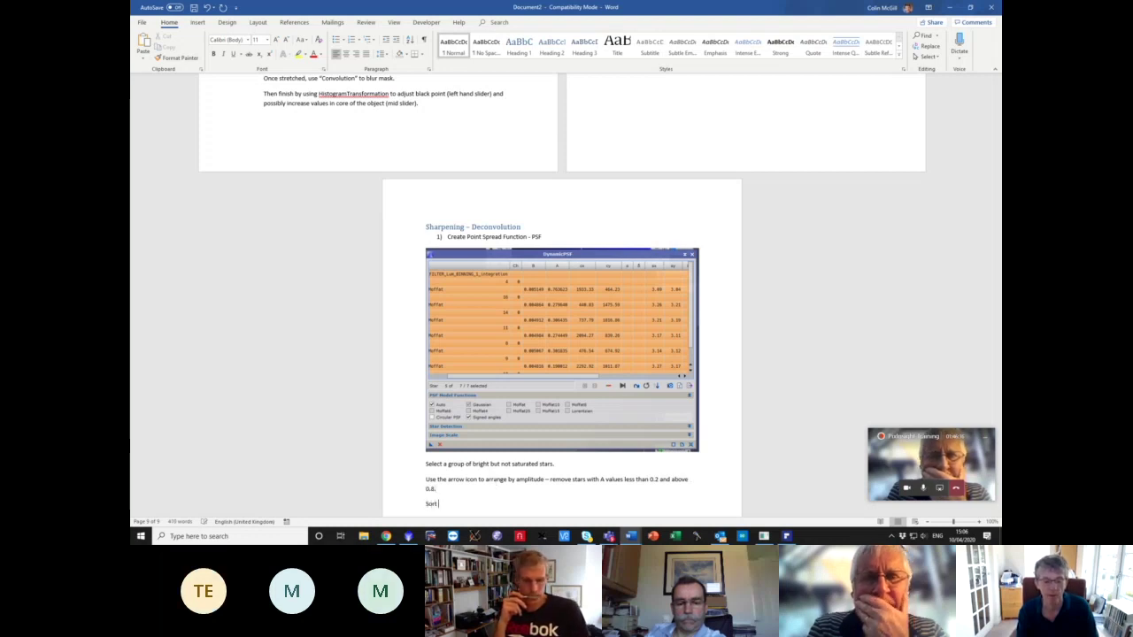
type("again by Mean Absol")
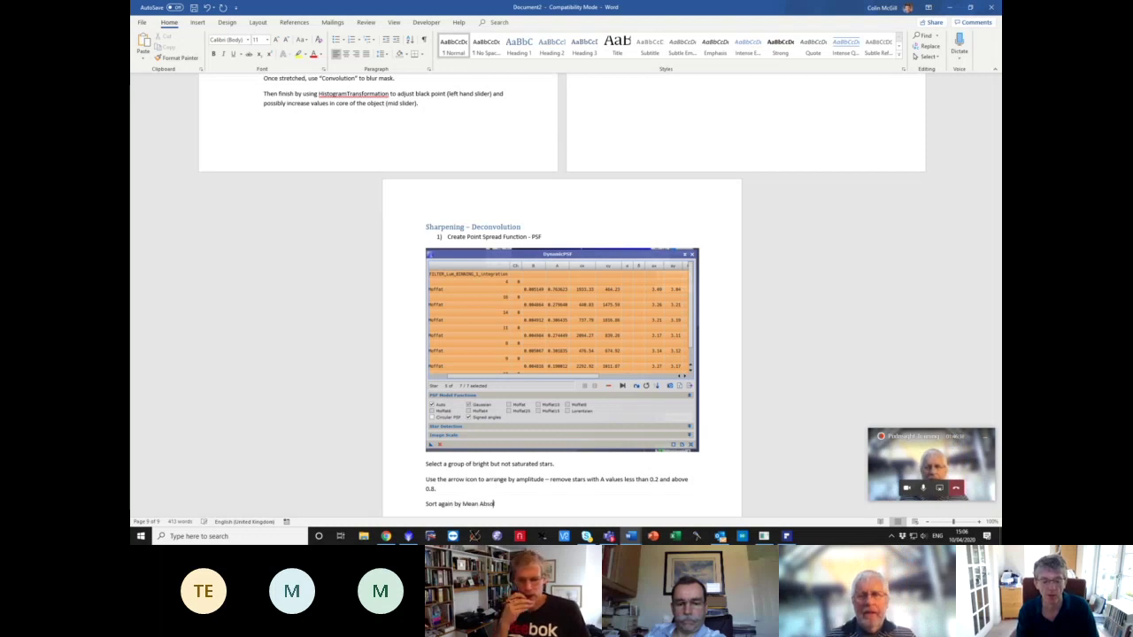
type("ute Diff")
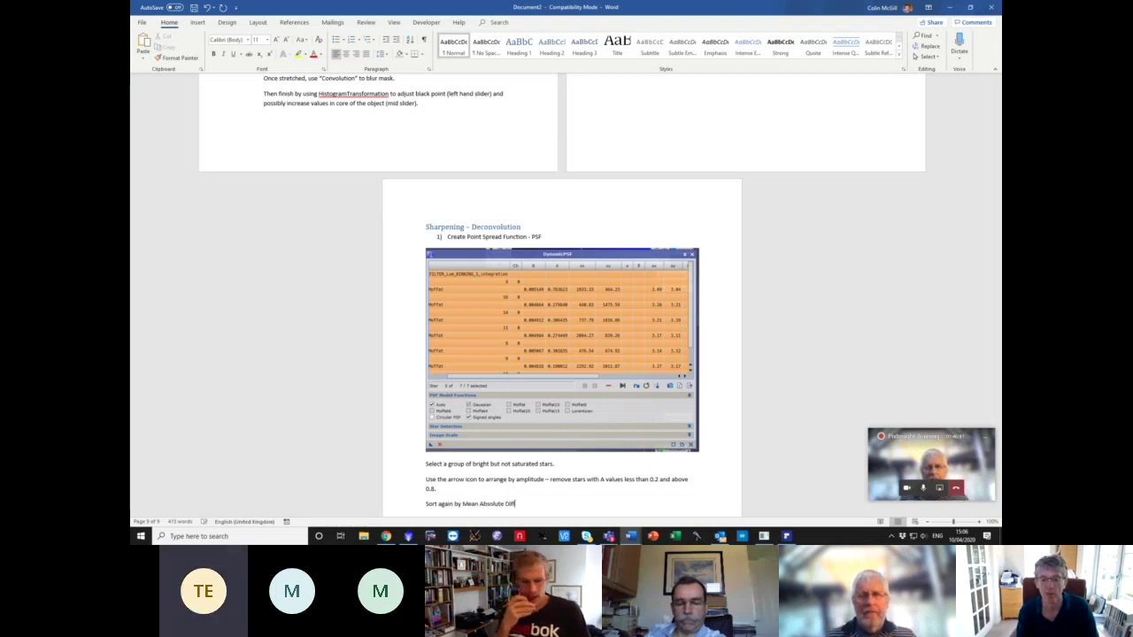
type("erence - ")
type("remove stars with")
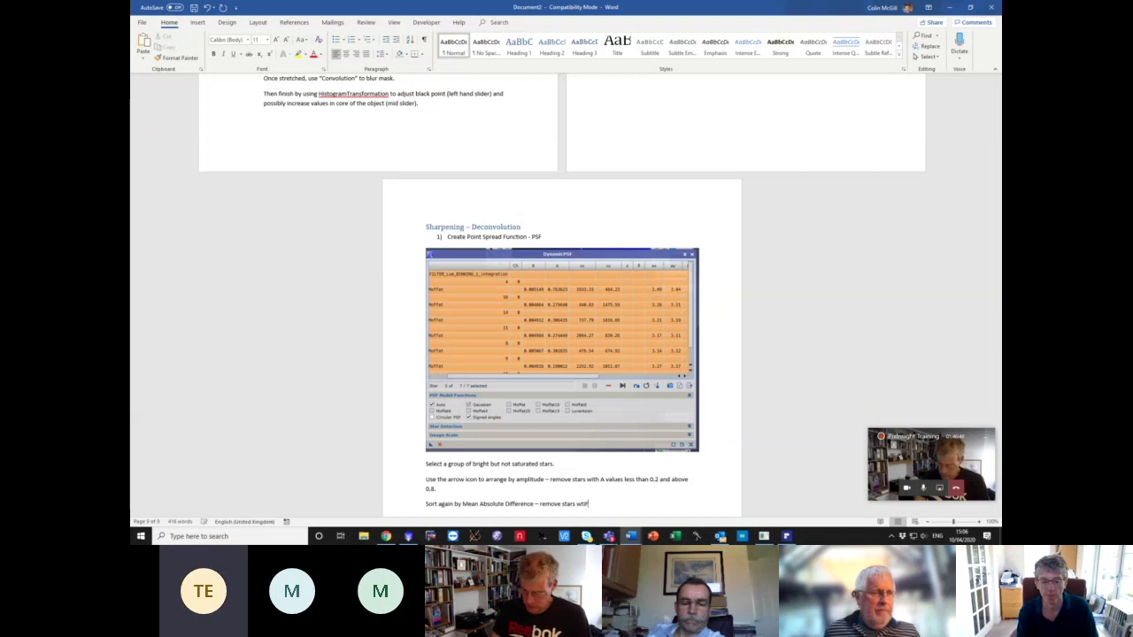
type(" anom")
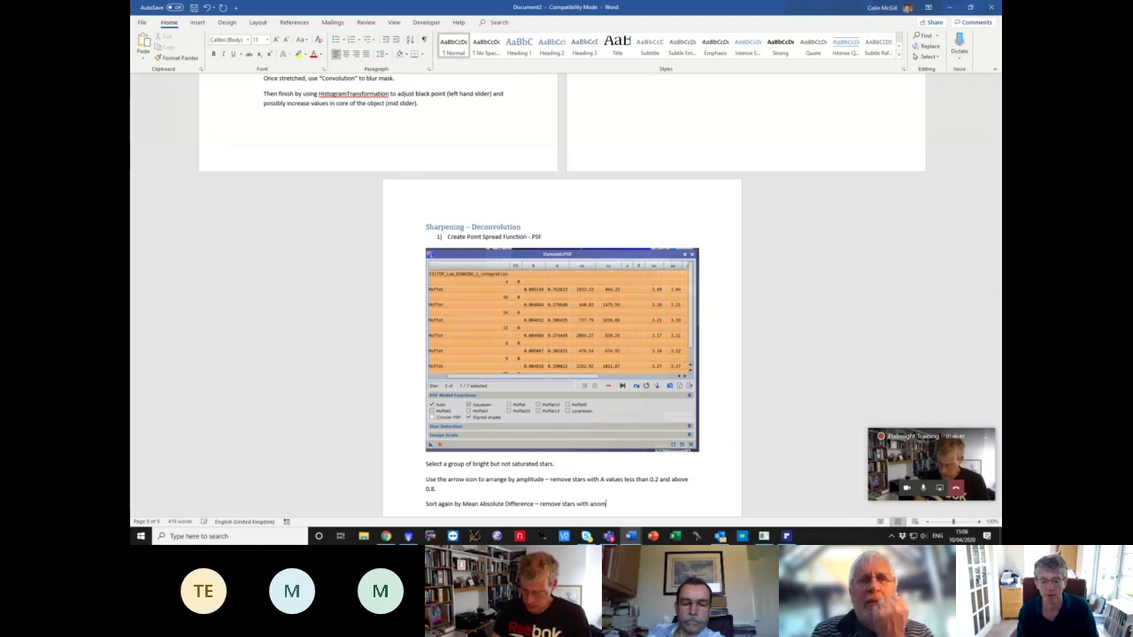
type("olousl")
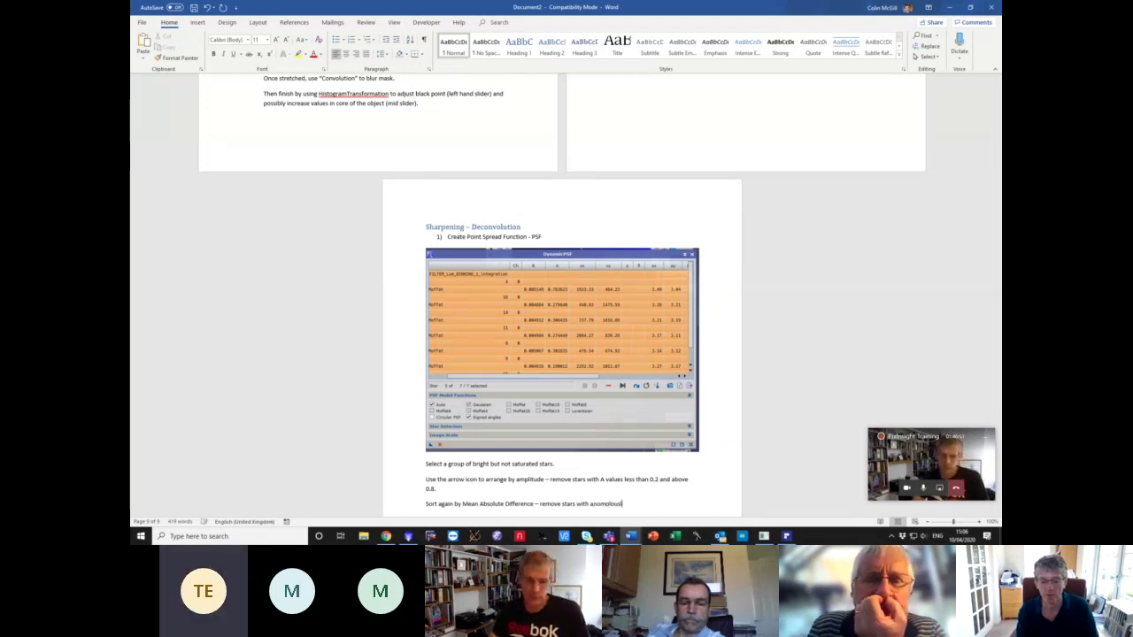
key("BackSpace")
key("BackSpace")
key("BackSpace")
key("BackSpace")
key("BackSpace")
key("BackSpace")
type("alously high values of")
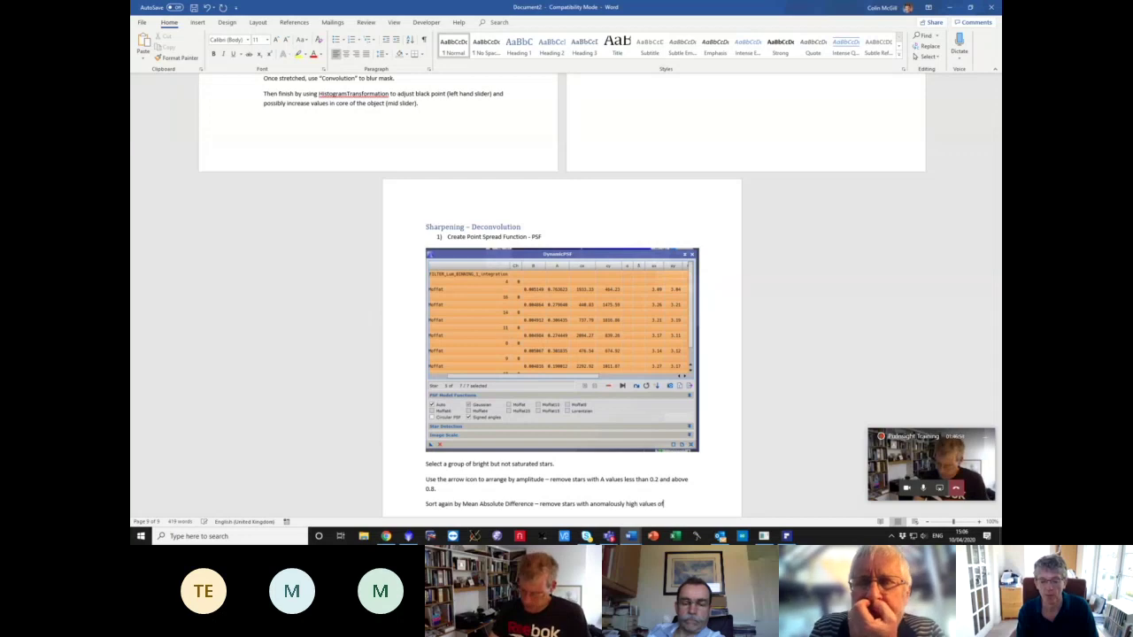
type(" MAD.")
- Add the line "Create the PSF using the camera icon." as a new paragraph below the MAD note
key("Return")
type("Create the PSF using the")
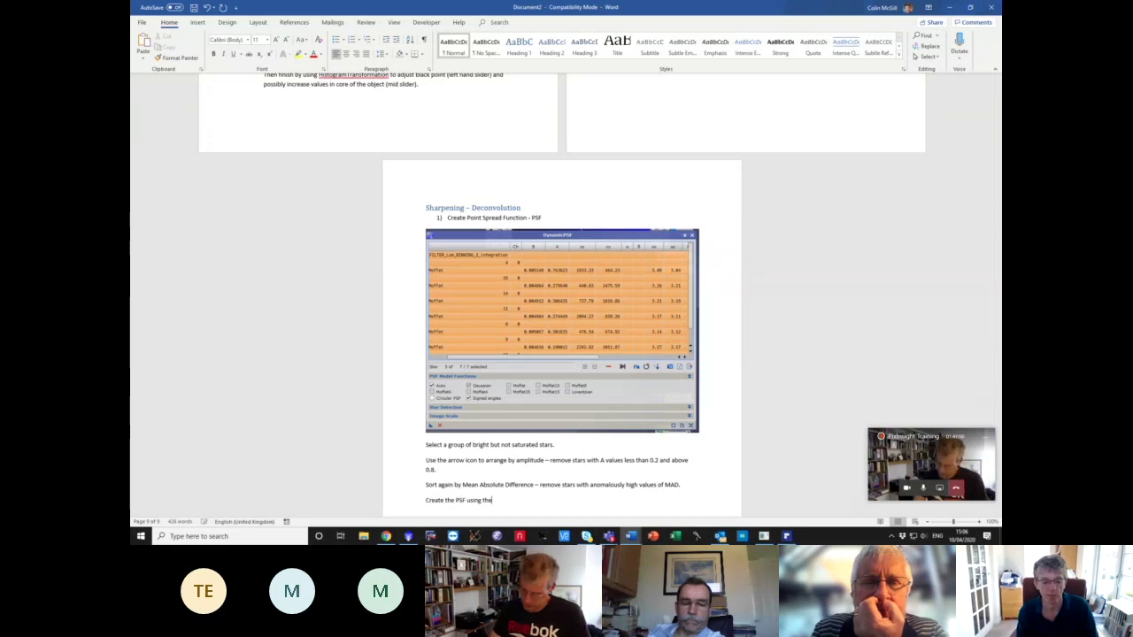
type(" camera")
key("BackSpace")
key("BackSpace")
type("era icon.")
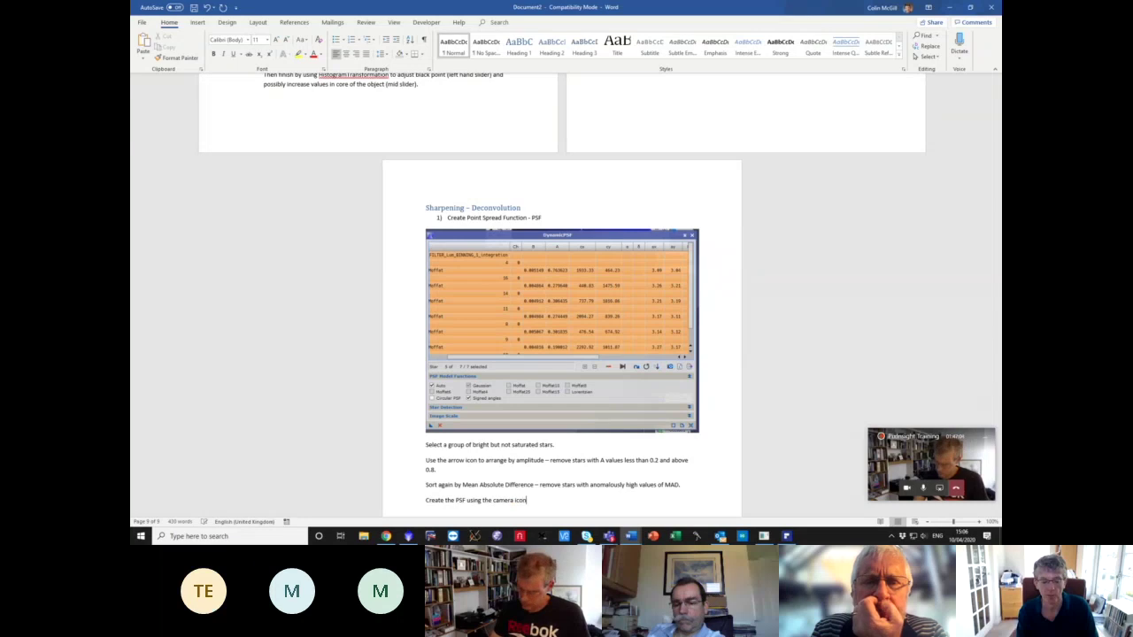
- Leave a blank line, add the numbered item "2) Deconvolution", and end the list with an unnumbered paragraph
key("Return")
key("Return")
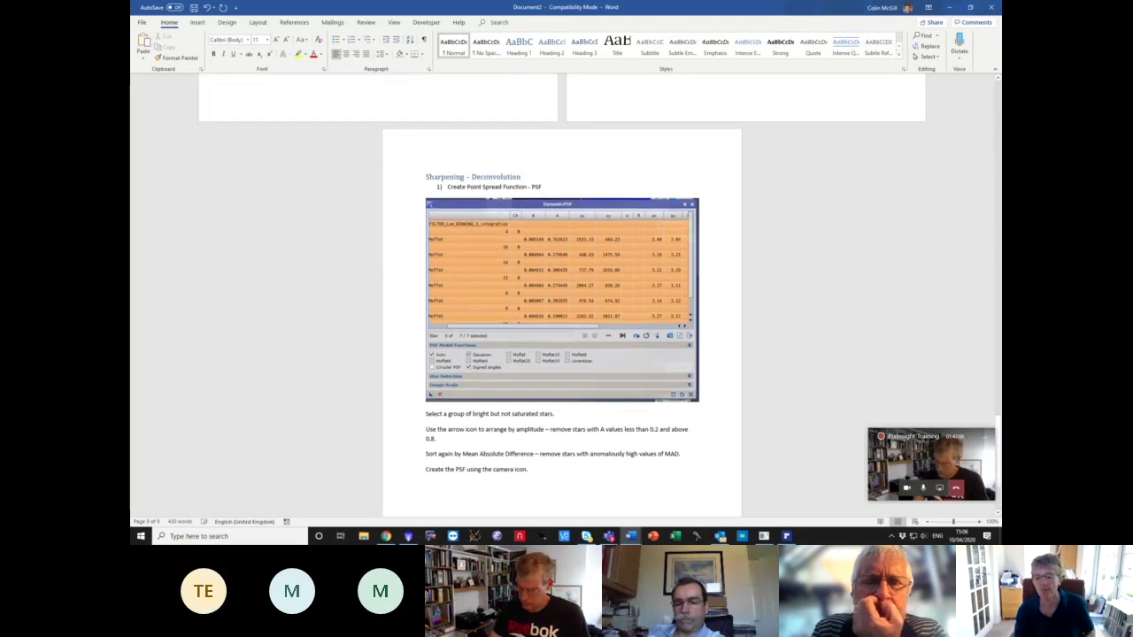
type("2")
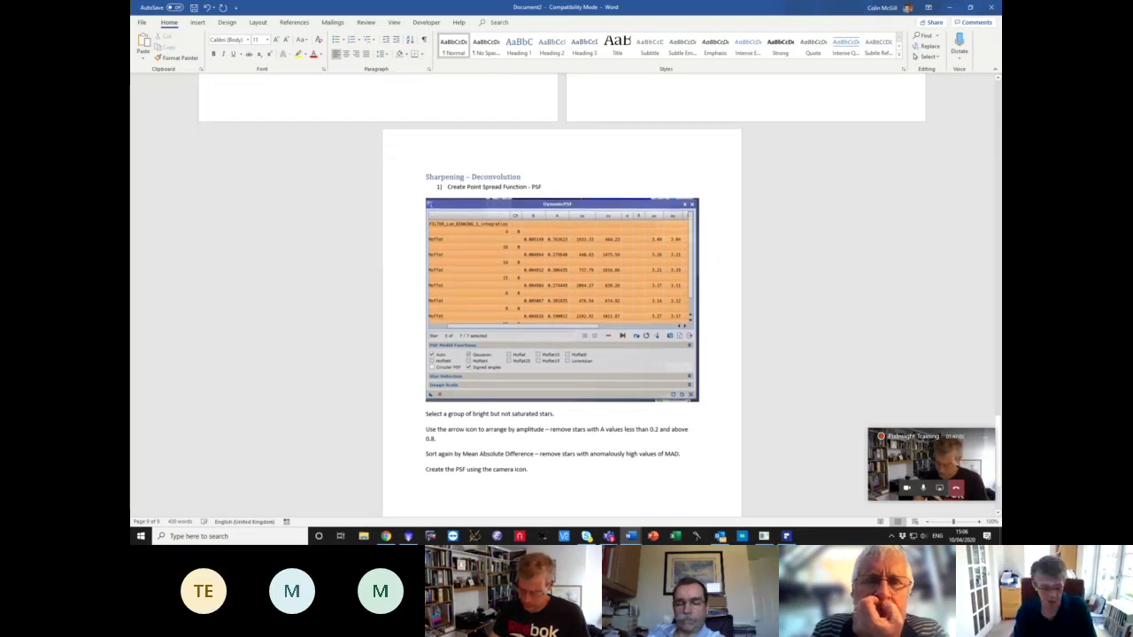
type(") Decon")
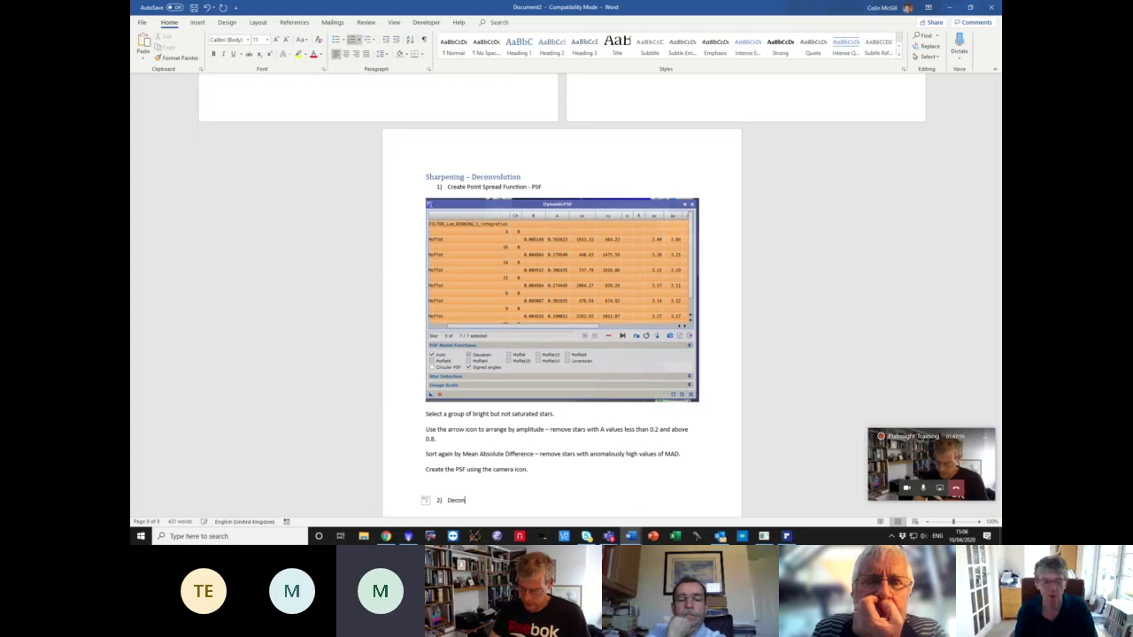
type("volution")
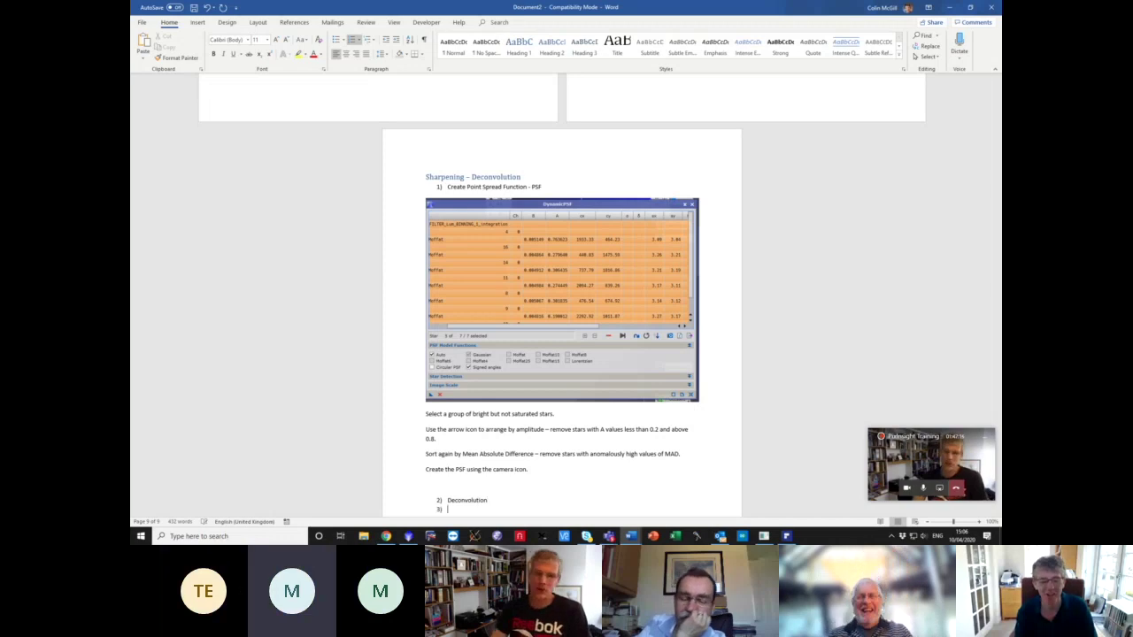
key("Return")
key("Return")
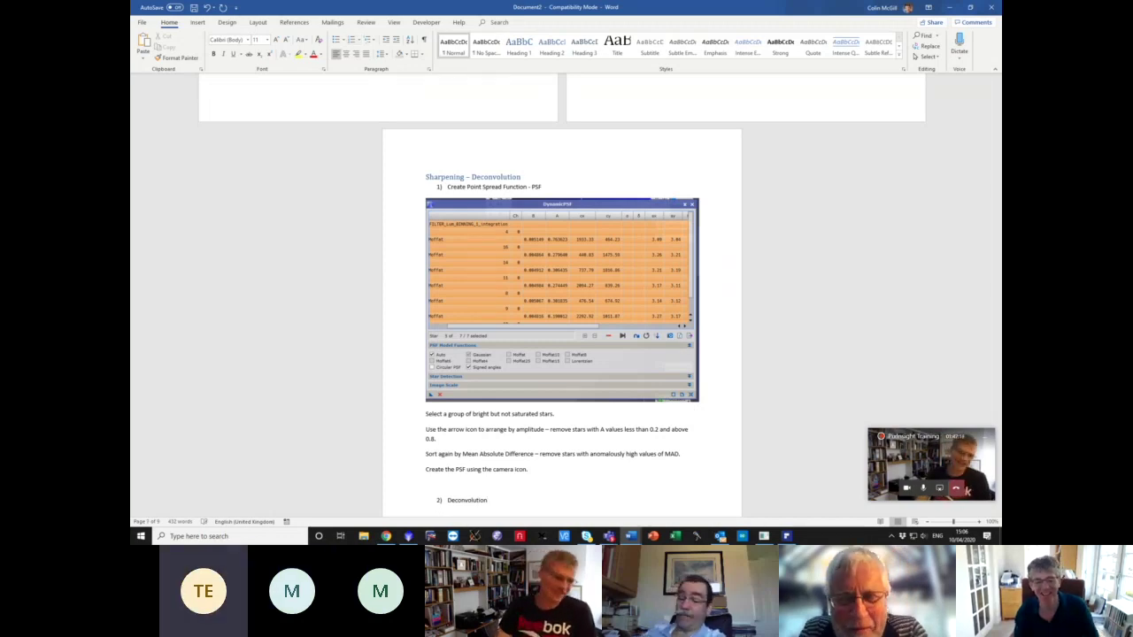
- Insert a page break before the numbered item "2) Deconvolution" so it starts on a new page
scroll(489, 482, "down", 3)
scroll(489, 482, "up", 1)
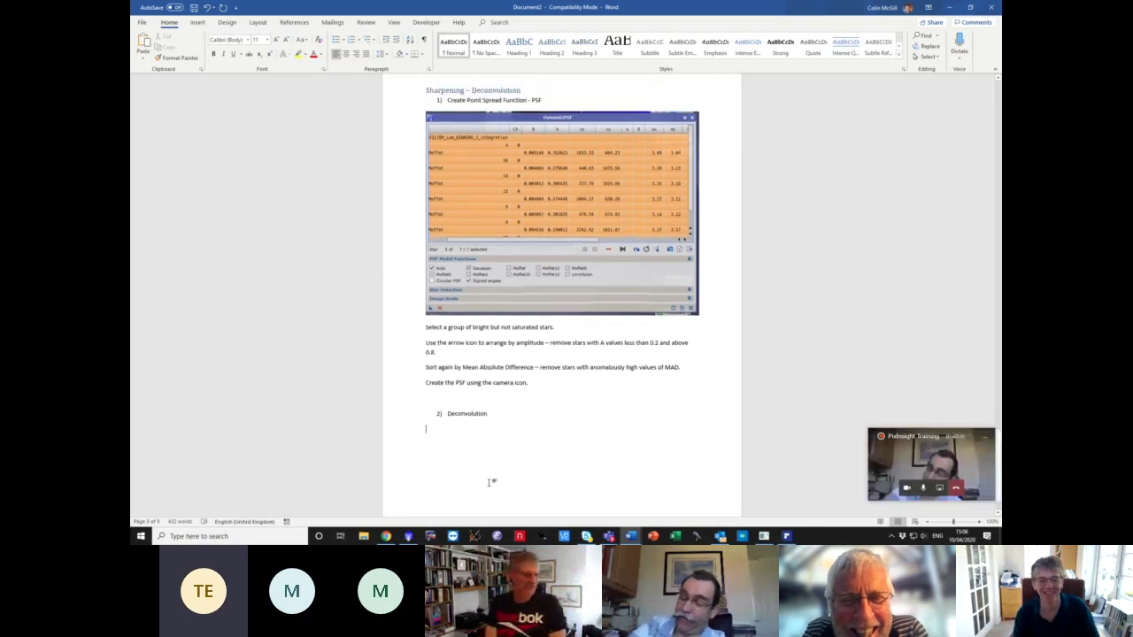
left_click(432, 417)
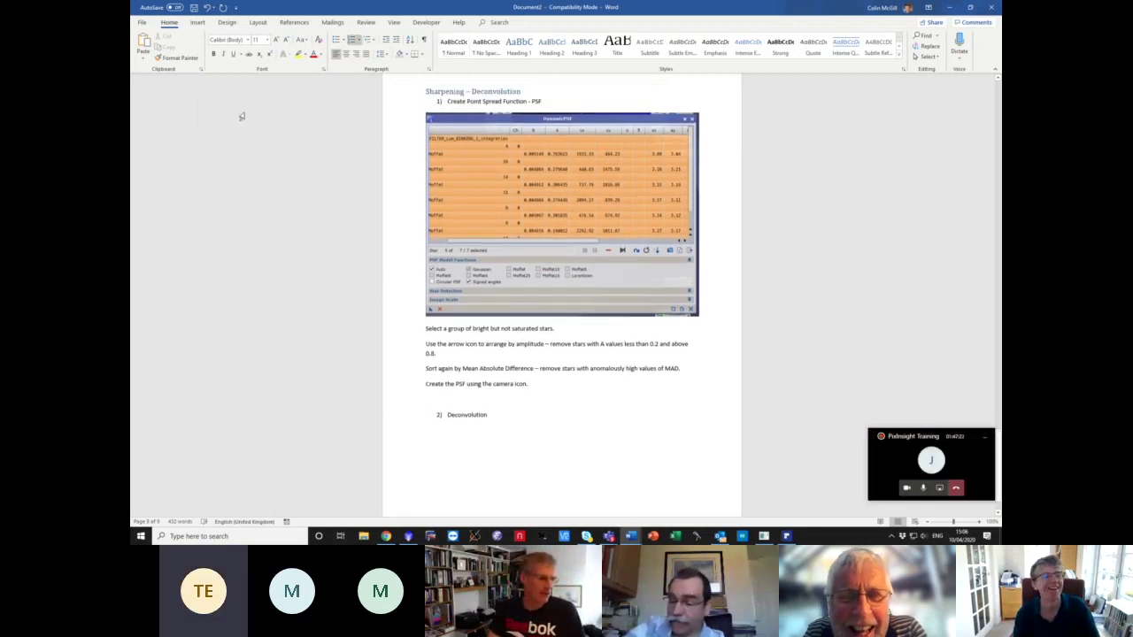
left_click(198, 23)
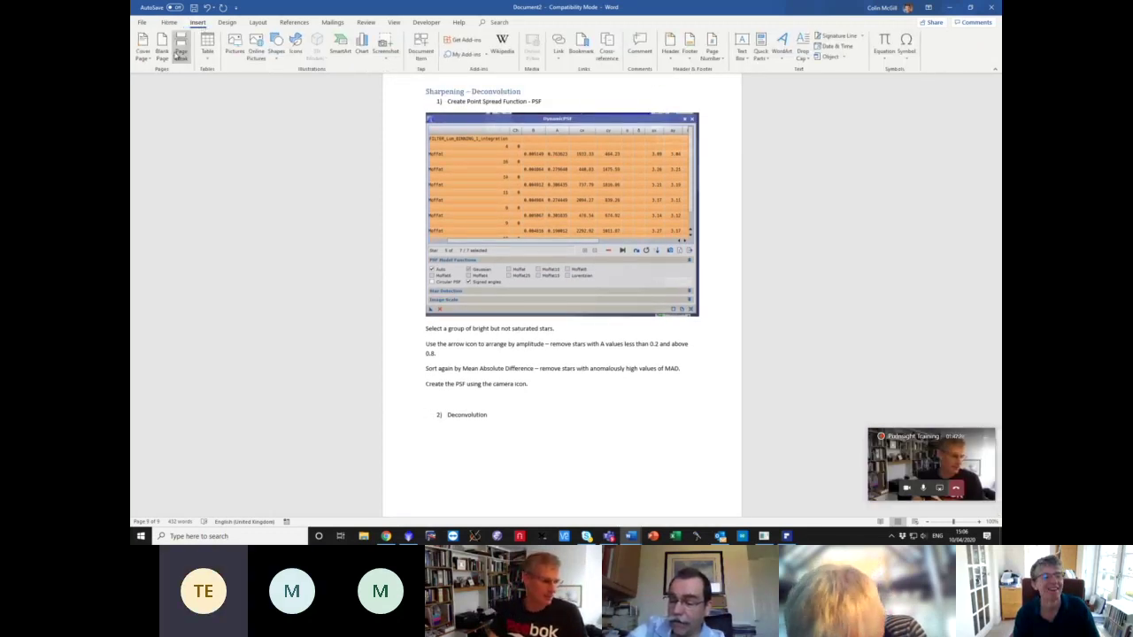
left_click(181, 46)
scroll(478, 121, "up", 2)
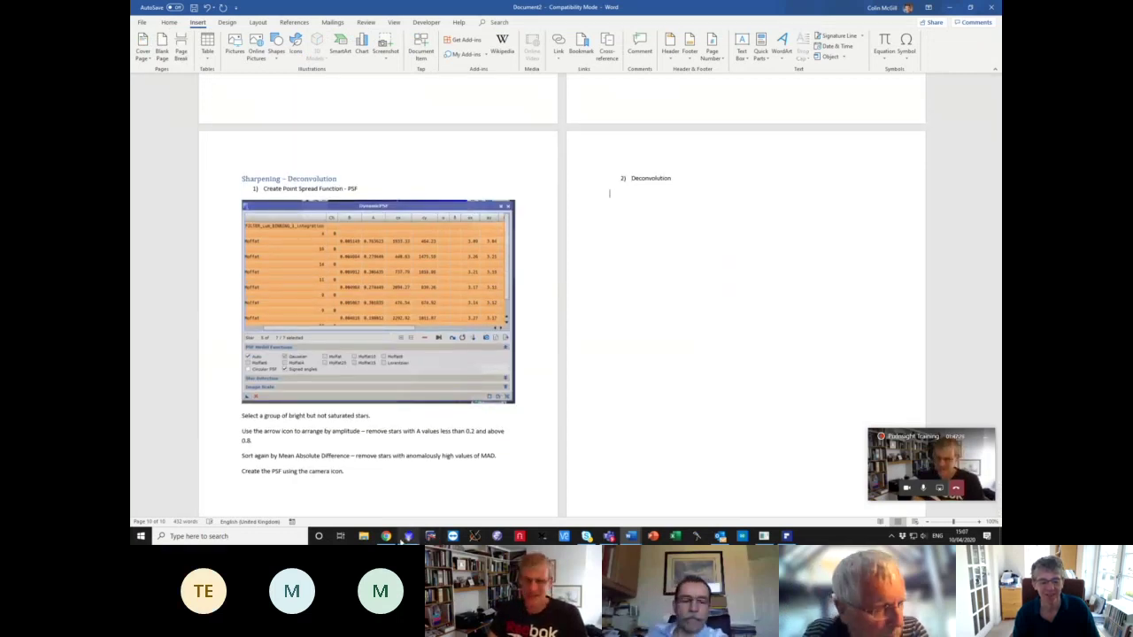
- Switch to PixInsight and close the Image50 screenshot of the DynamicPSF window, discarding its unsaved data
left_click(407, 536)
left_click_drag(630, 204, 564, 193)
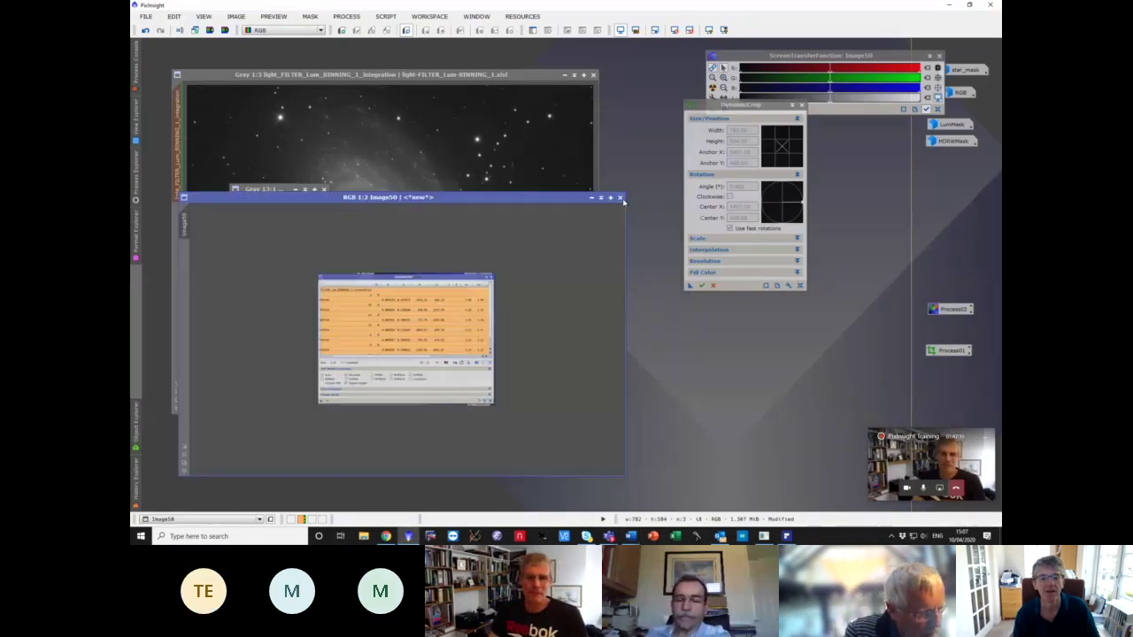
left_click(619, 197)
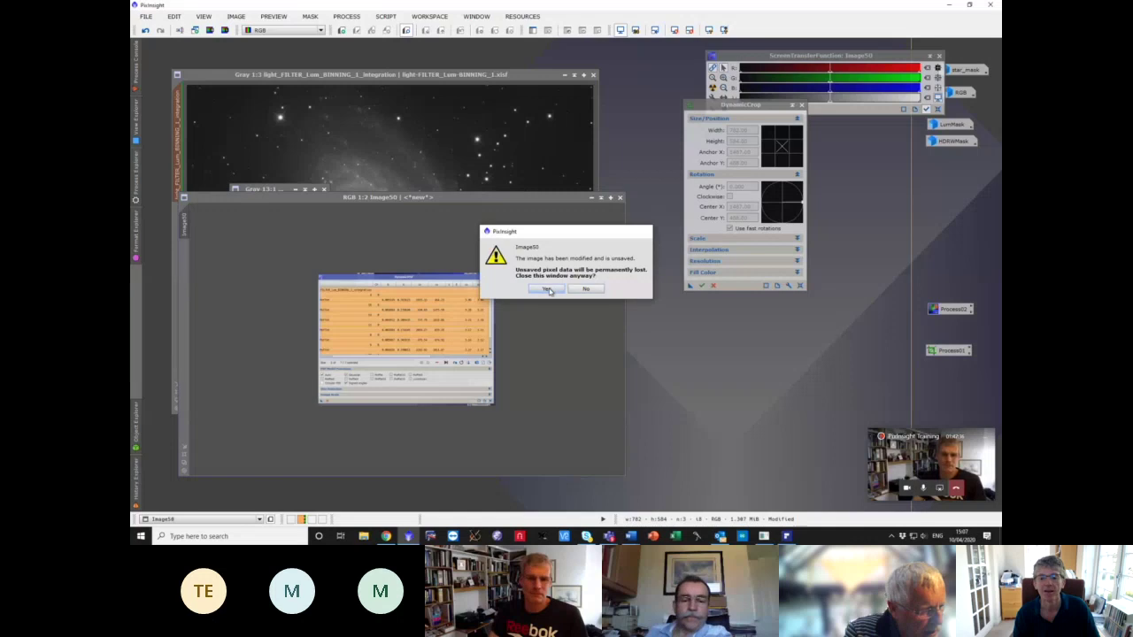
left_click(546, 289)
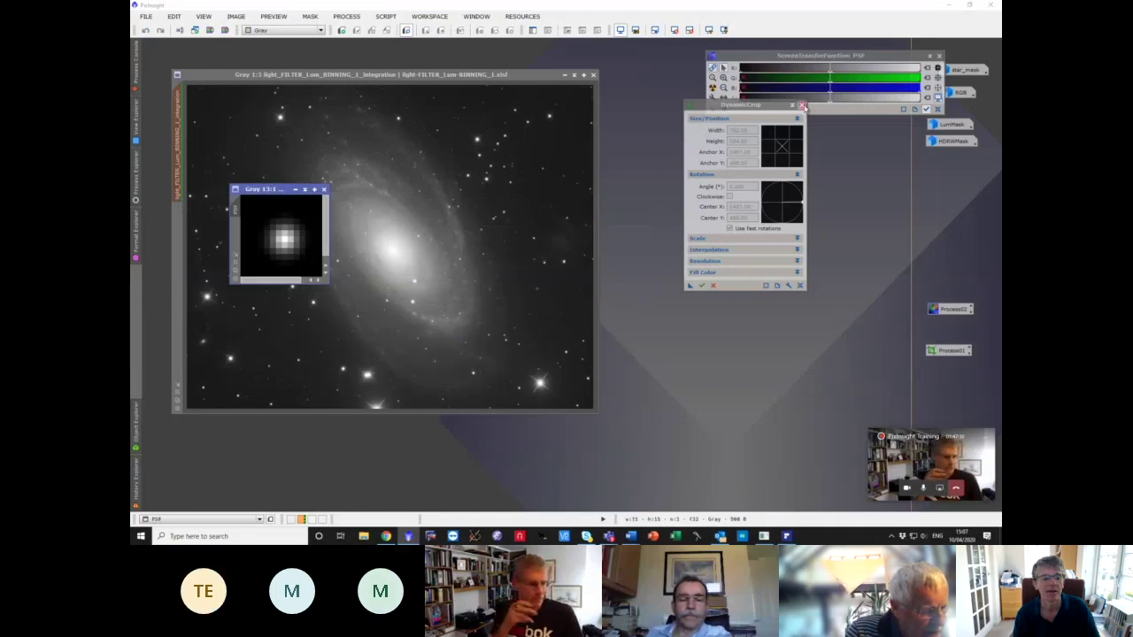
- Close DynamicCrop, reduce the PSF image to an icon and park it below the HDRWMask icon
left_click(801, 105)
left_click(294, 190)
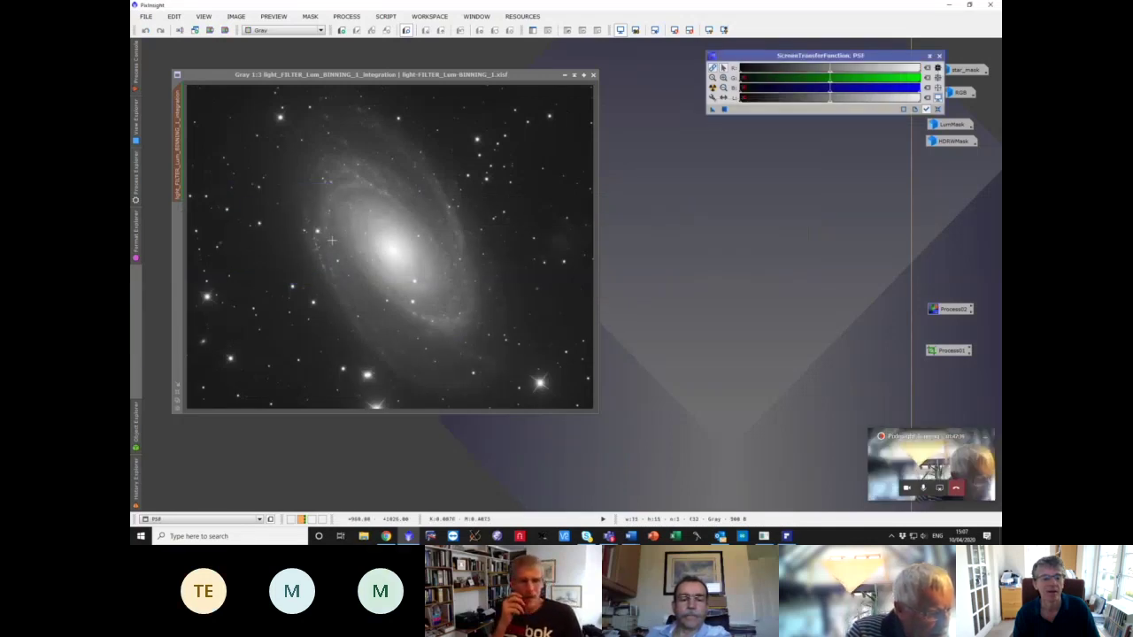
left_click_drag(380, 234, 949, 161)
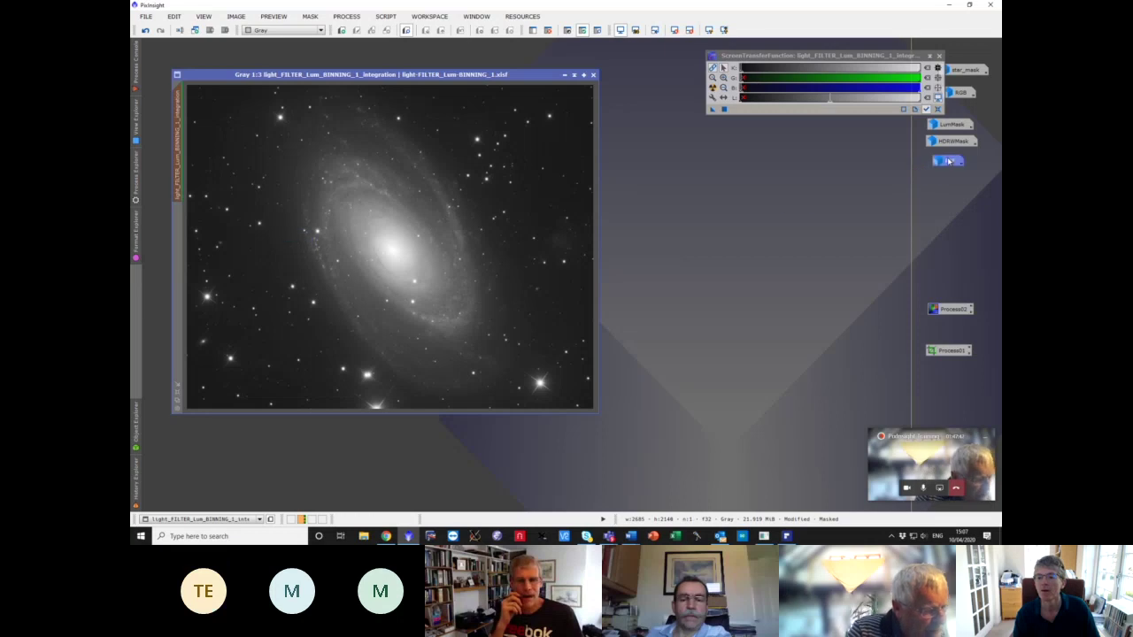
- Close the ScreenTransferFunction window and keep HDRWMask, not inverted, as the mask of the luminance galaxy image
left_click(939, 56)
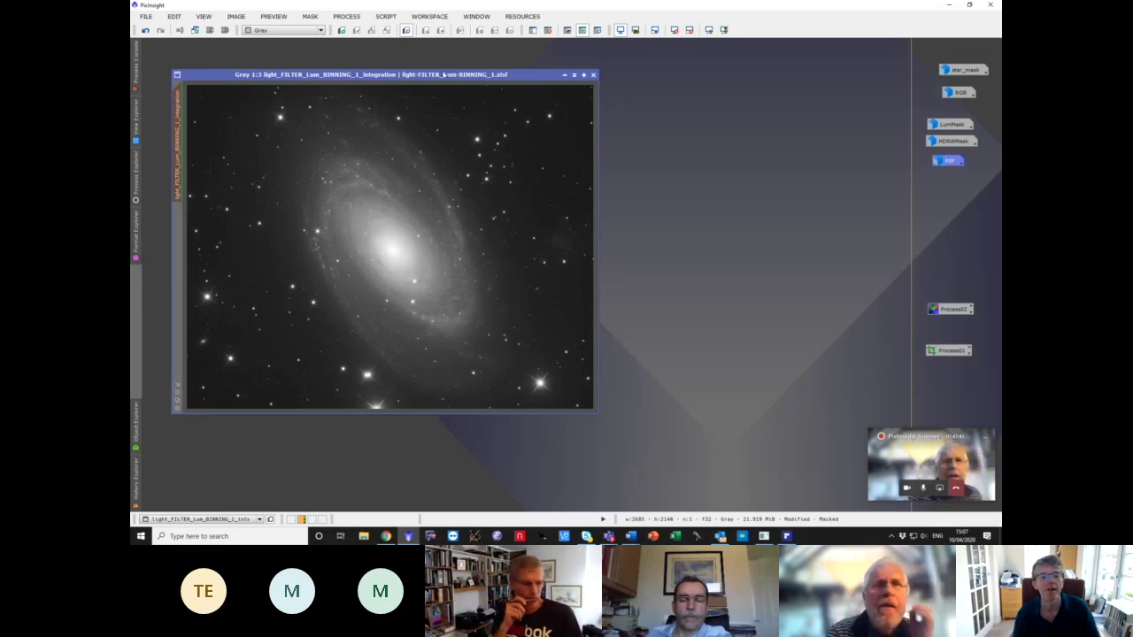
left_click(532, 31)
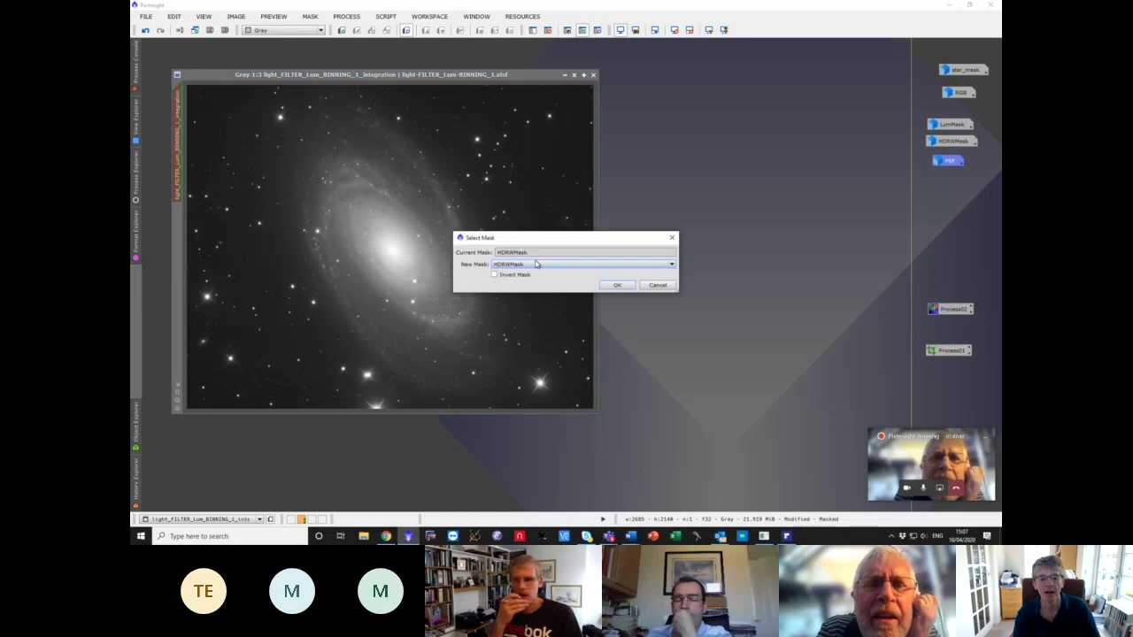
left_click(614, 285)
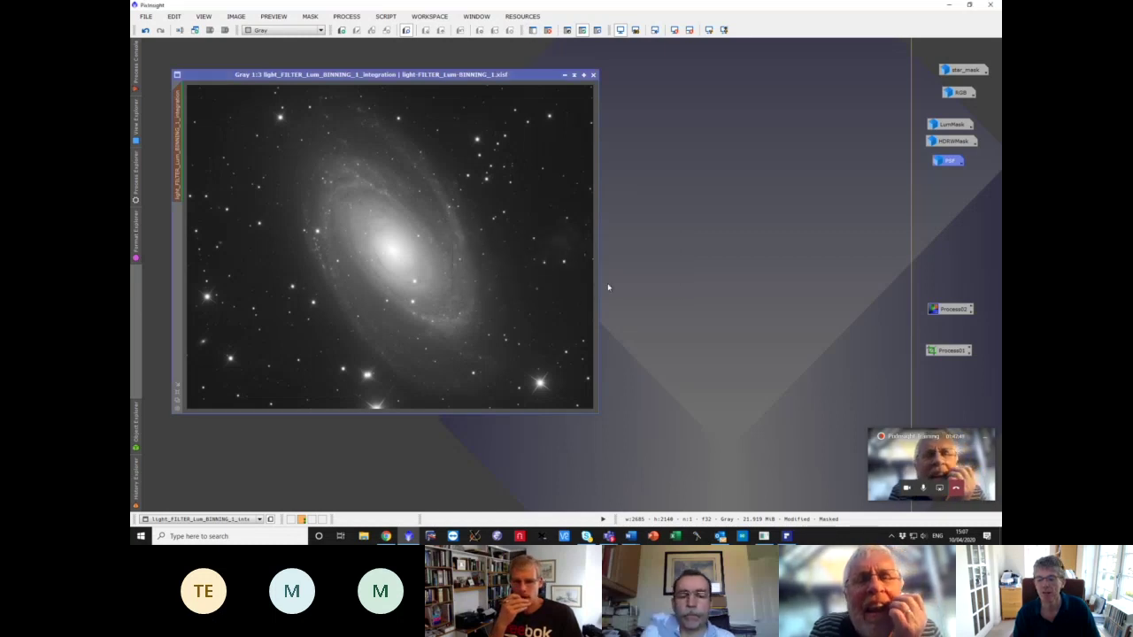
- Add the Deconvolution process to the favorites, launch it and place its window beside the galaxy image
left_click(346, 16)
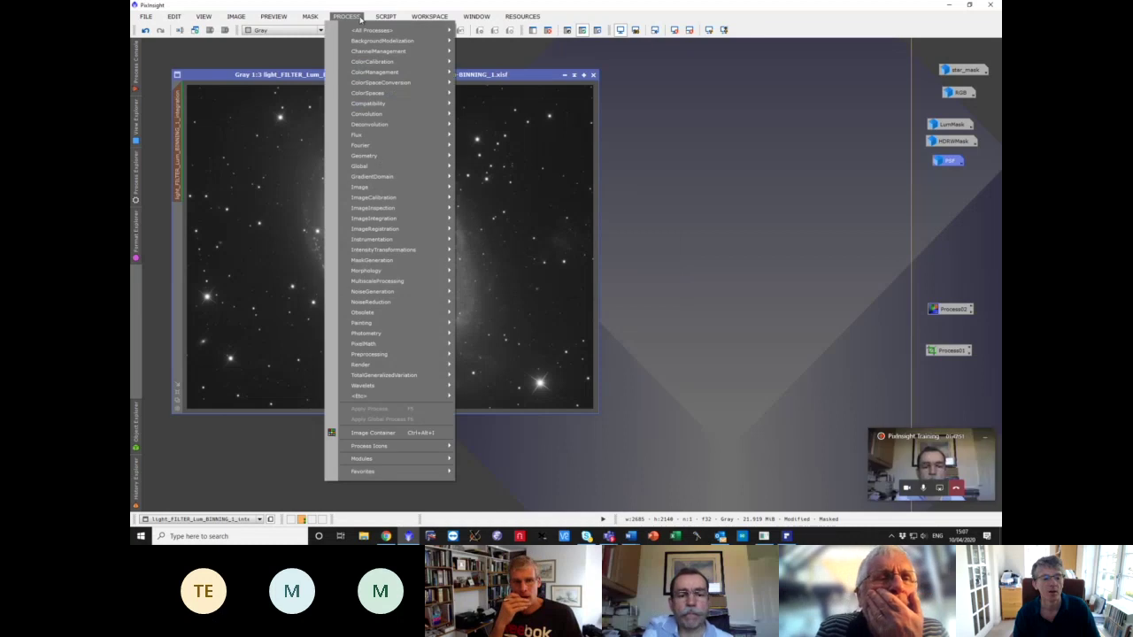
left_click(136, 177)
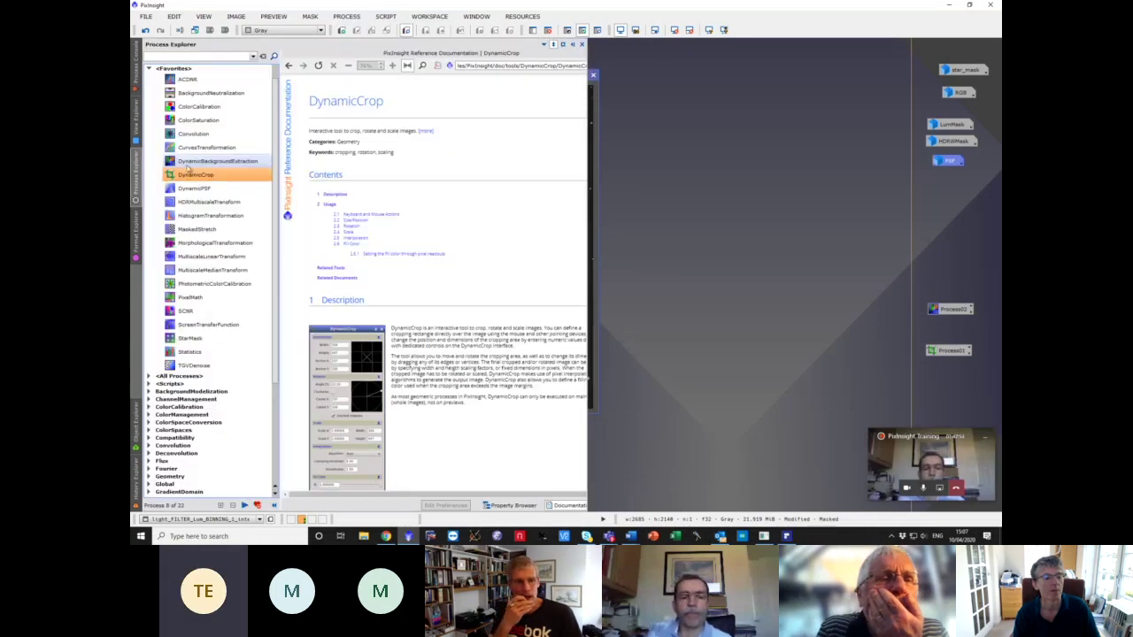
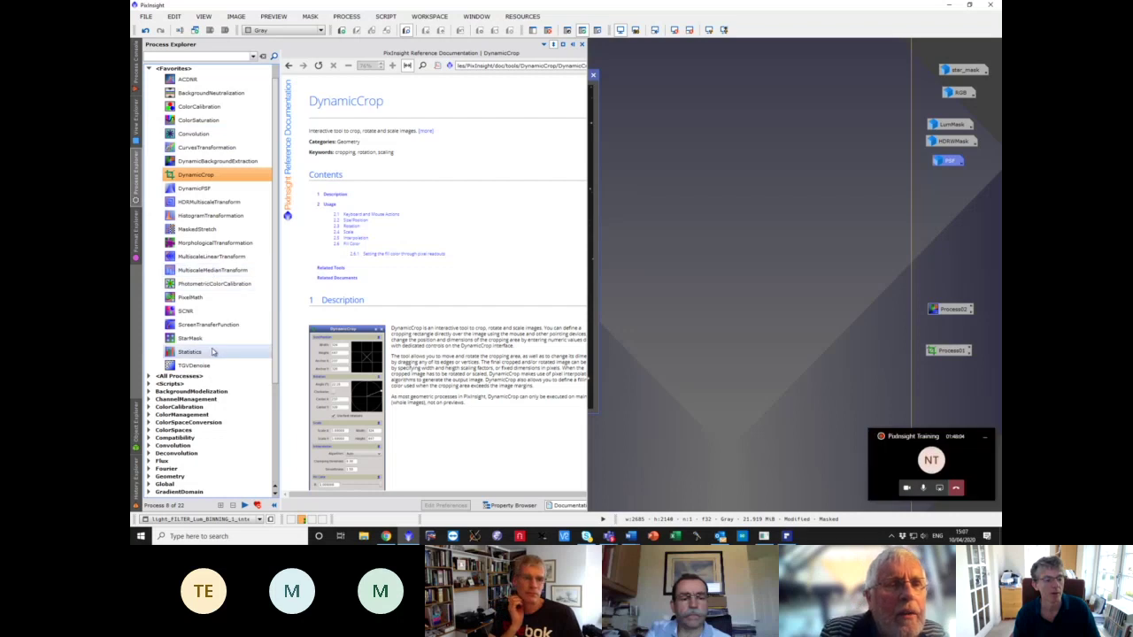
scroll(212, 349, "down", 4)
left_click(149, 296)
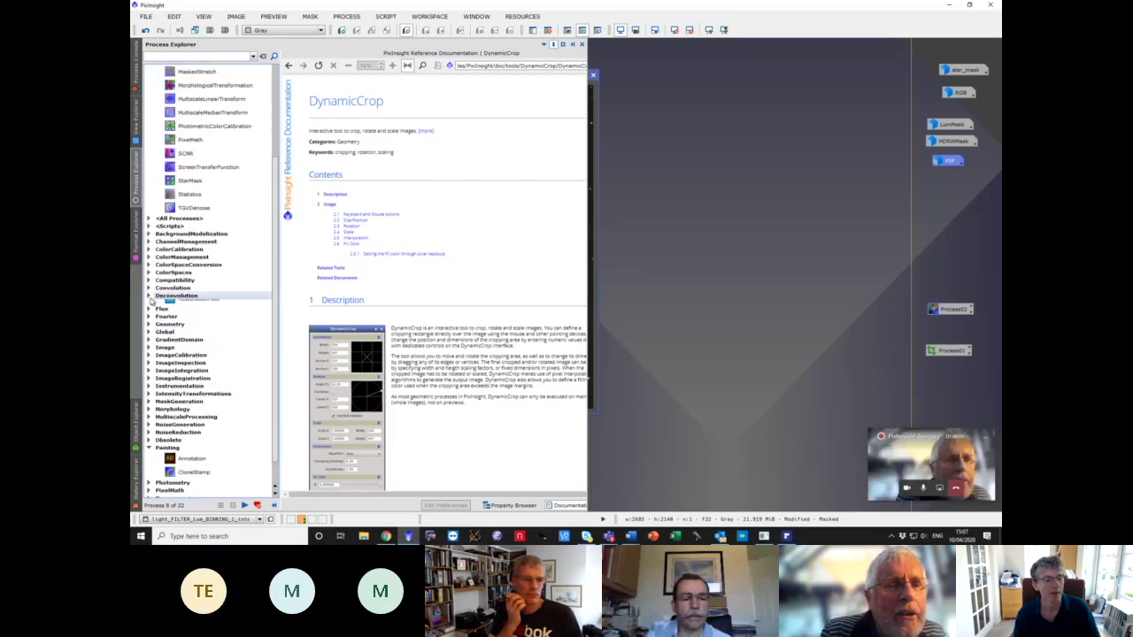
right_click(198, 310)
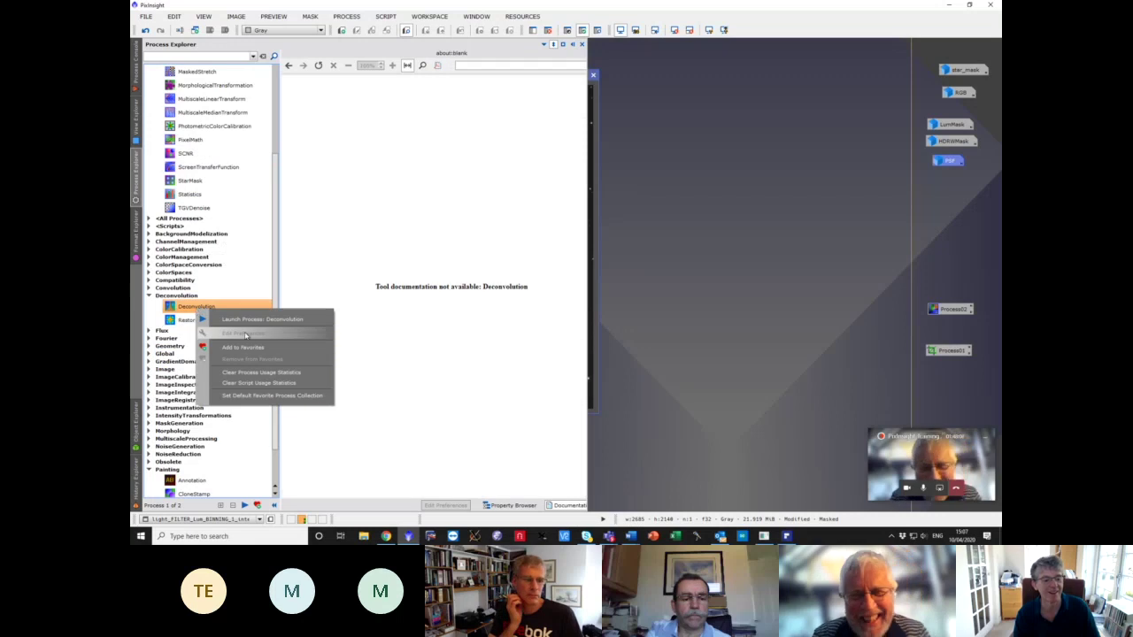
left_click(242, 347)
scroll(226, 237, "up", 5)
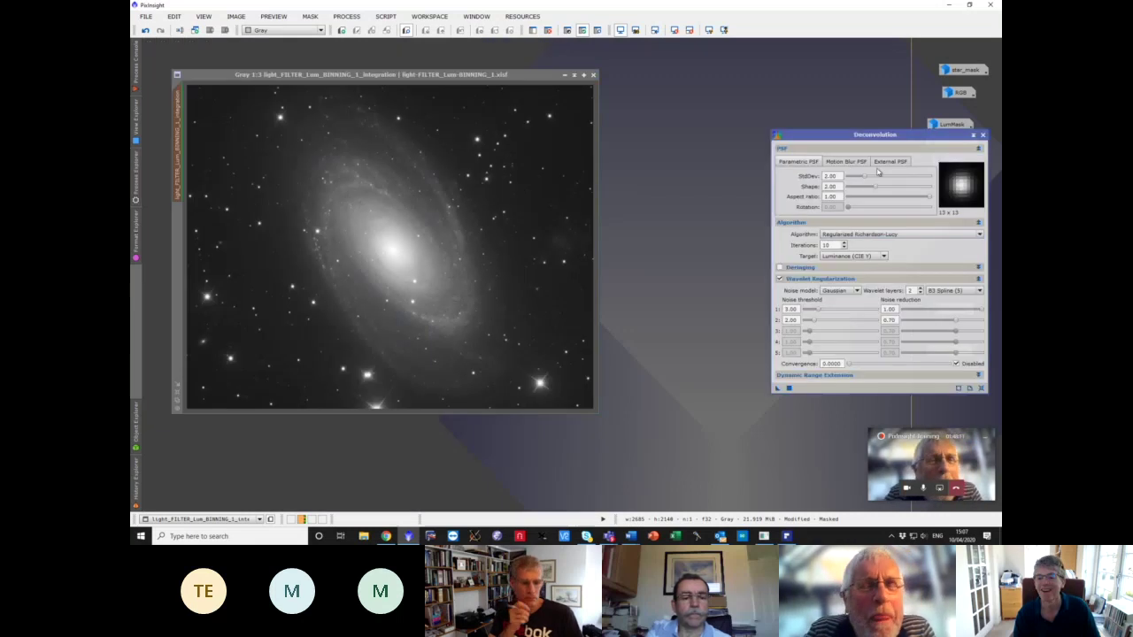
left_click_drag(865, 135, 766, 121)
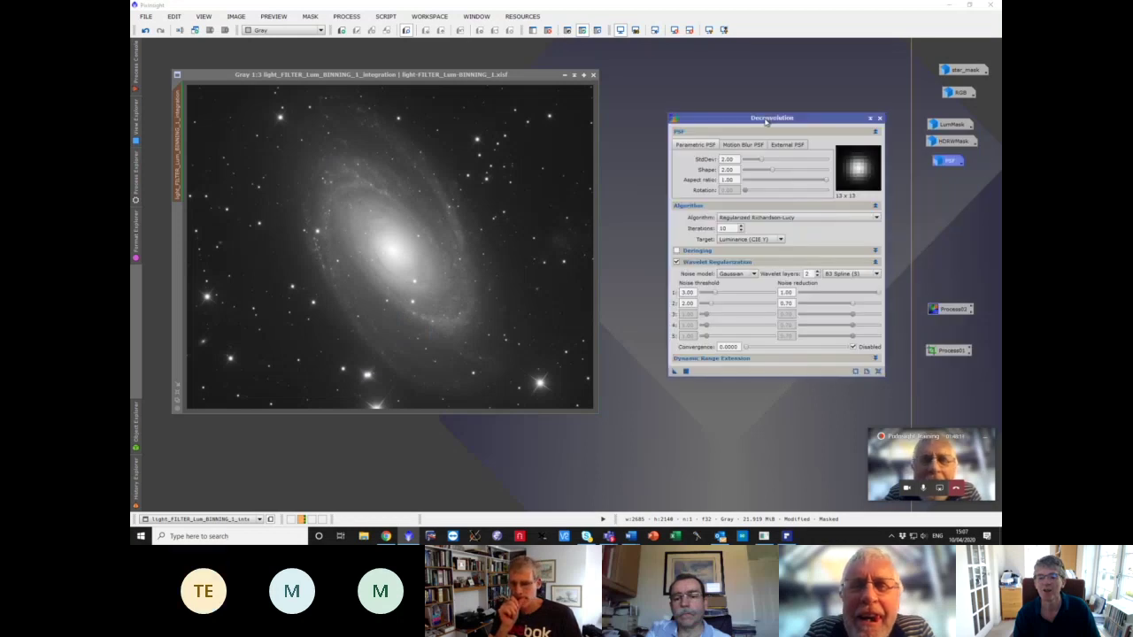
- Set Deconvolution to use an external PSF and choose the PSF view as its source
left_click(787, 145)
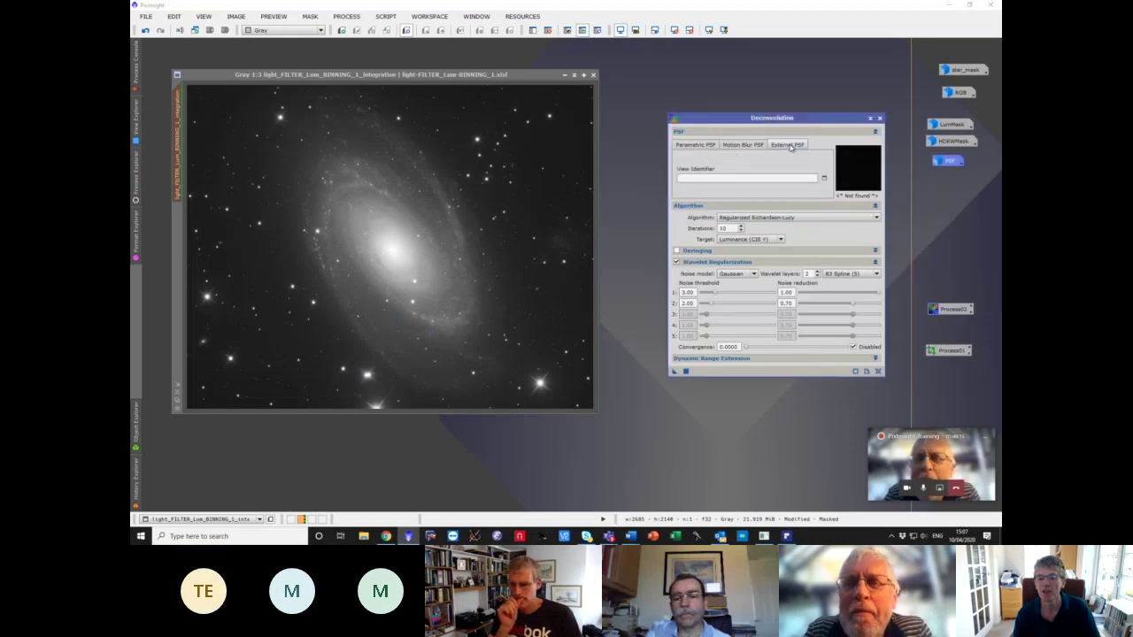
left_click(824, 178)
left_click(589, 252)
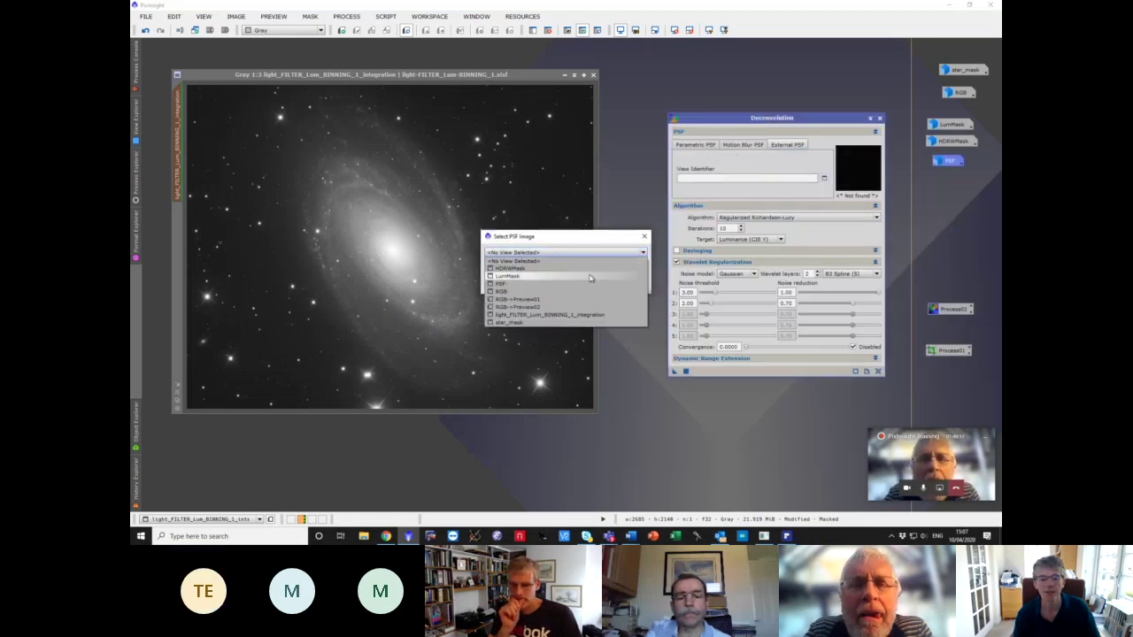
left_click(589, 283)
left_click(590, 289)
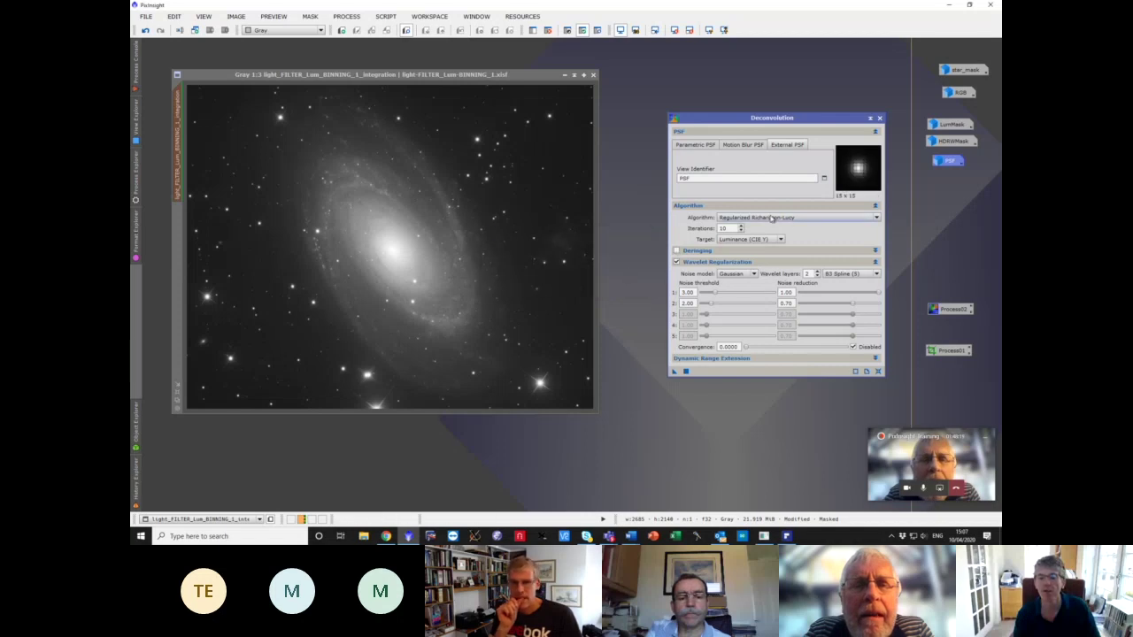
- Enable deringing in Deconvolution and set Global dark to 0.0100
left_click(875, 252)
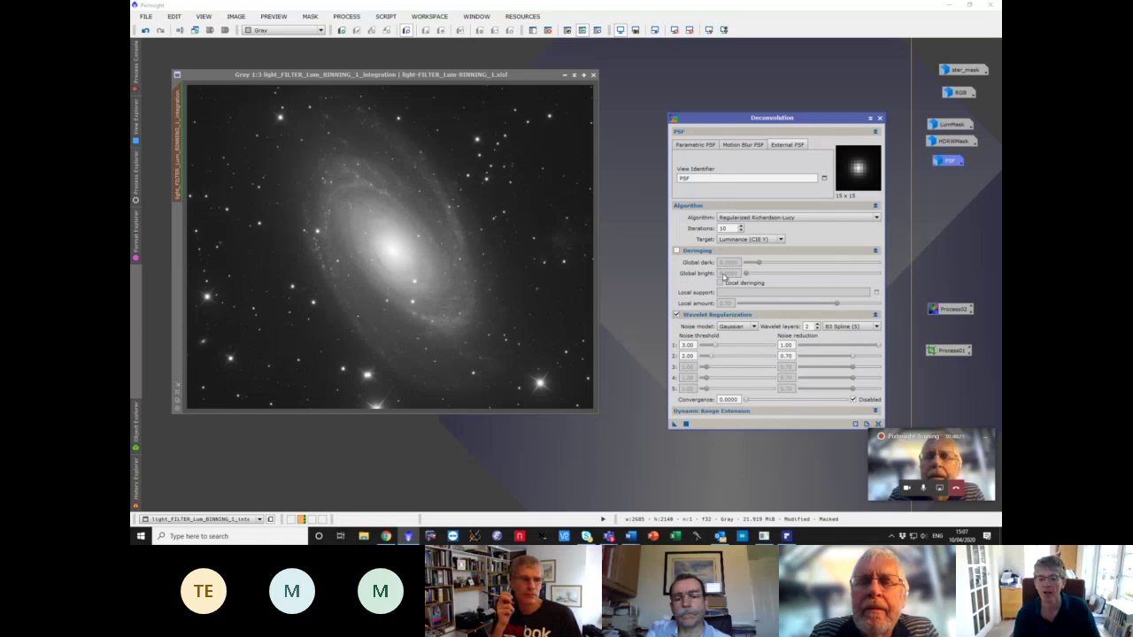
left_click(676, 251)
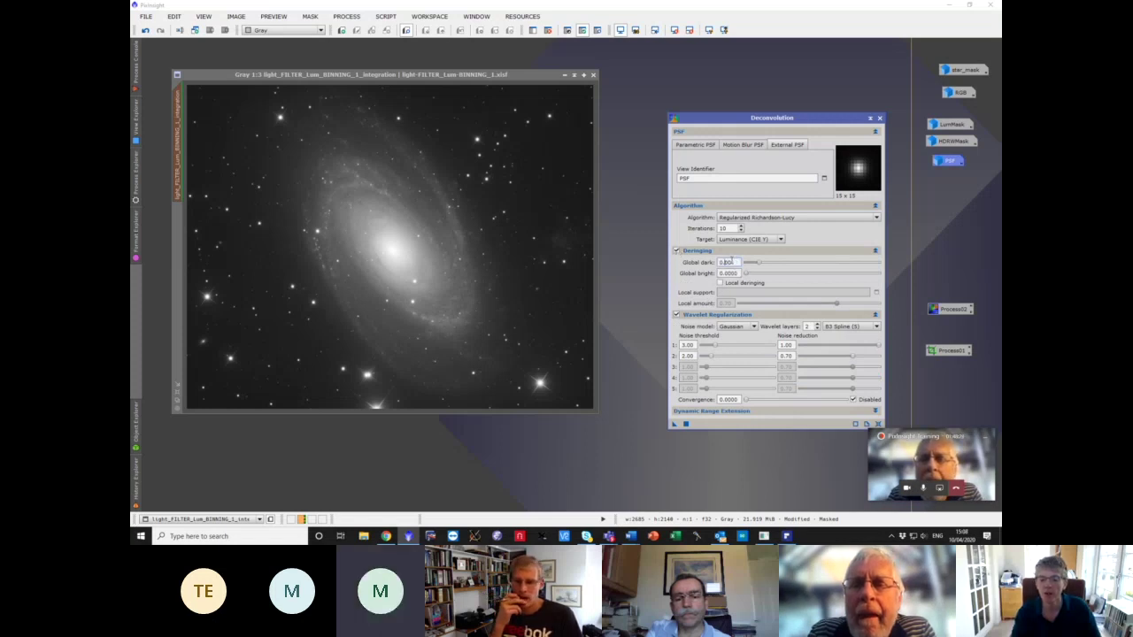
type("18")
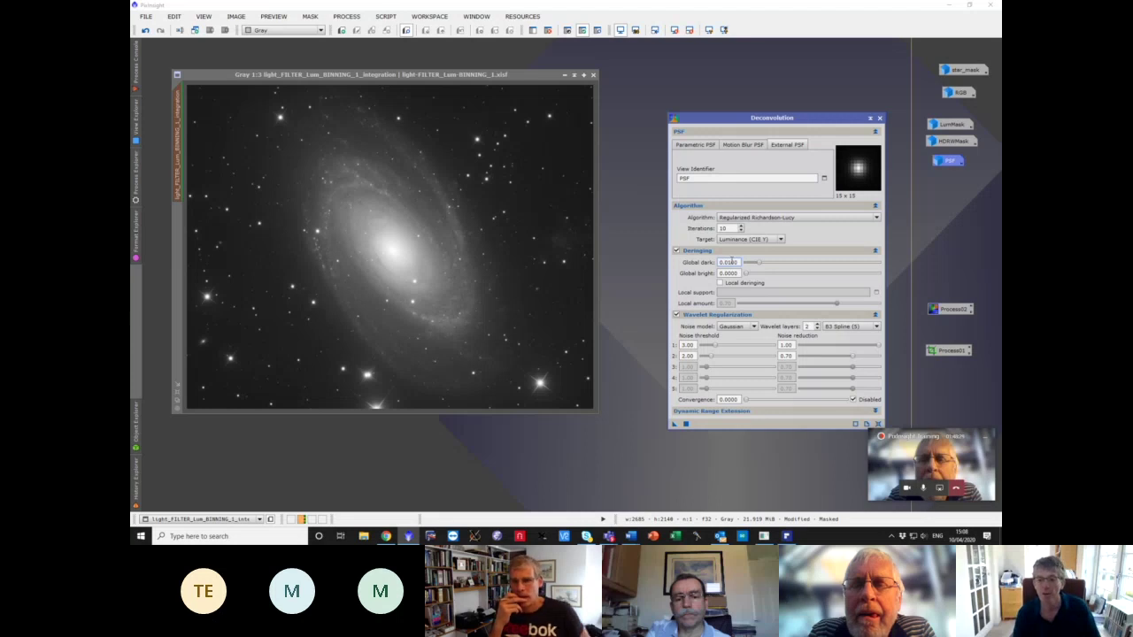
- Enable local deringing and choose star_mask as the local support image
left_click(722, 284)
left_click(679, 294)
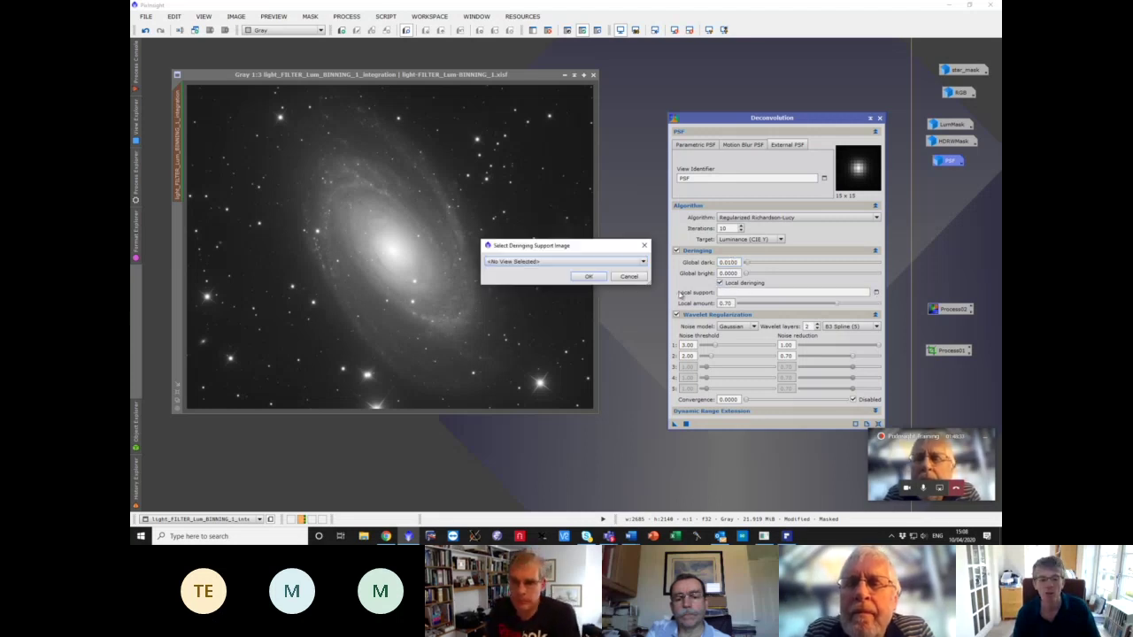
left_click(617, 262)
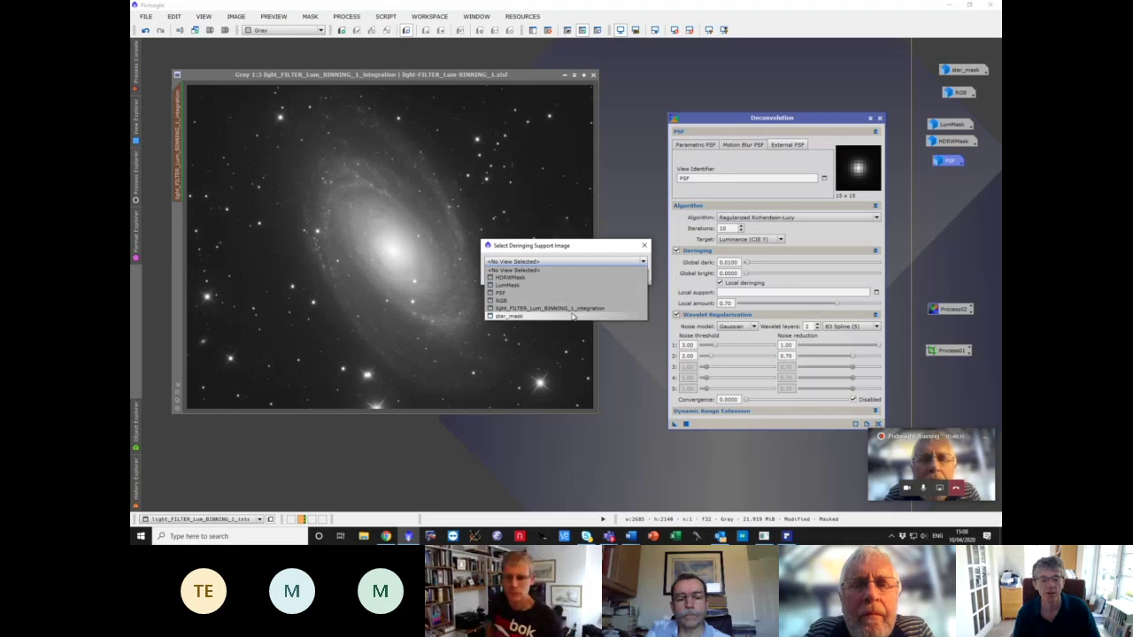
left_click(575, 316)
left_click(590, 277)
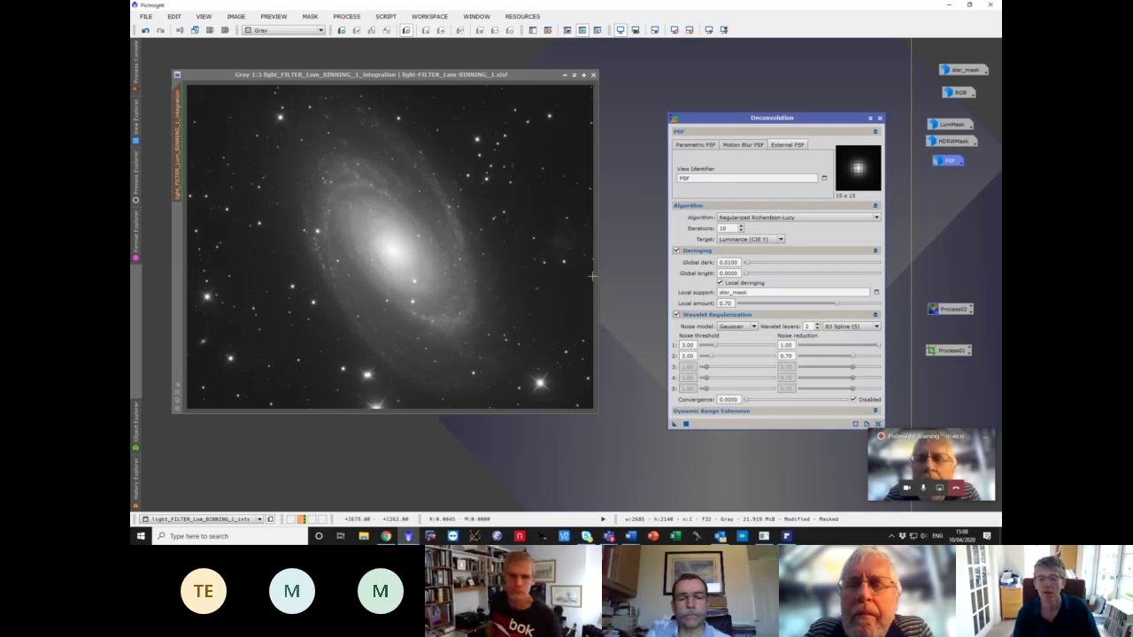
- Set the Deconvolution iterations to 25 and run the process on the luminance galaxy image
type("0")
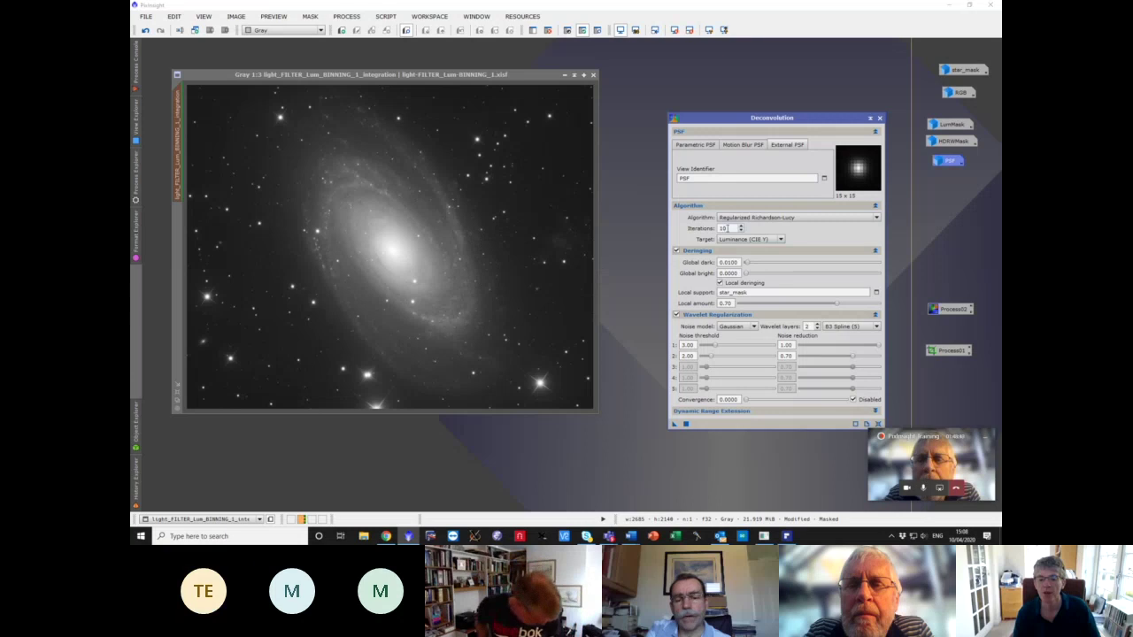
key("Return")
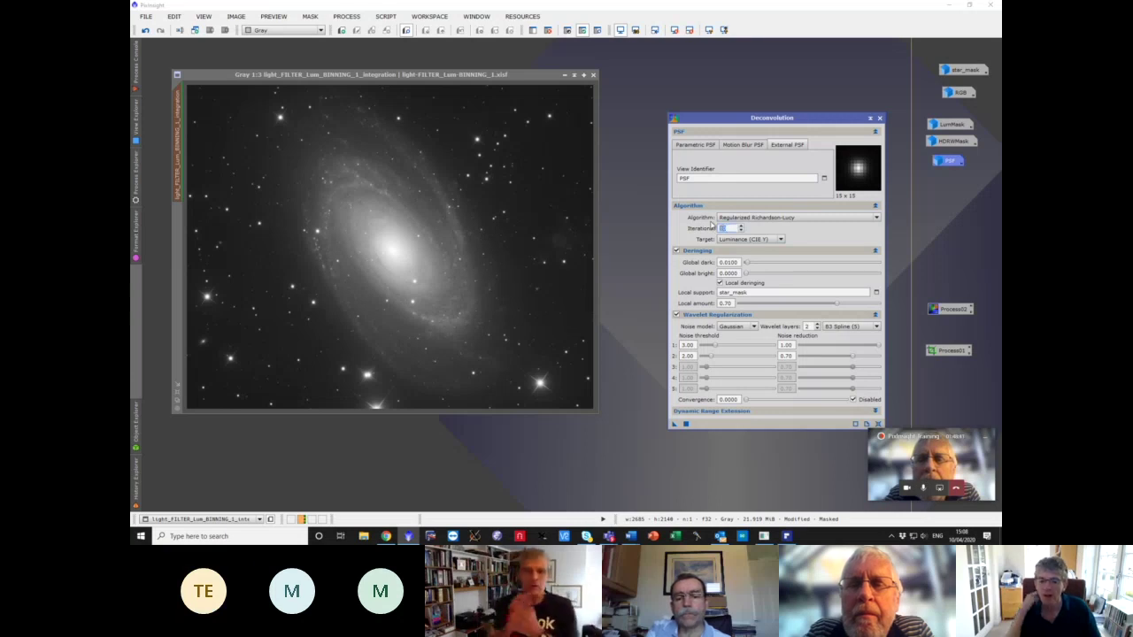
type("25")
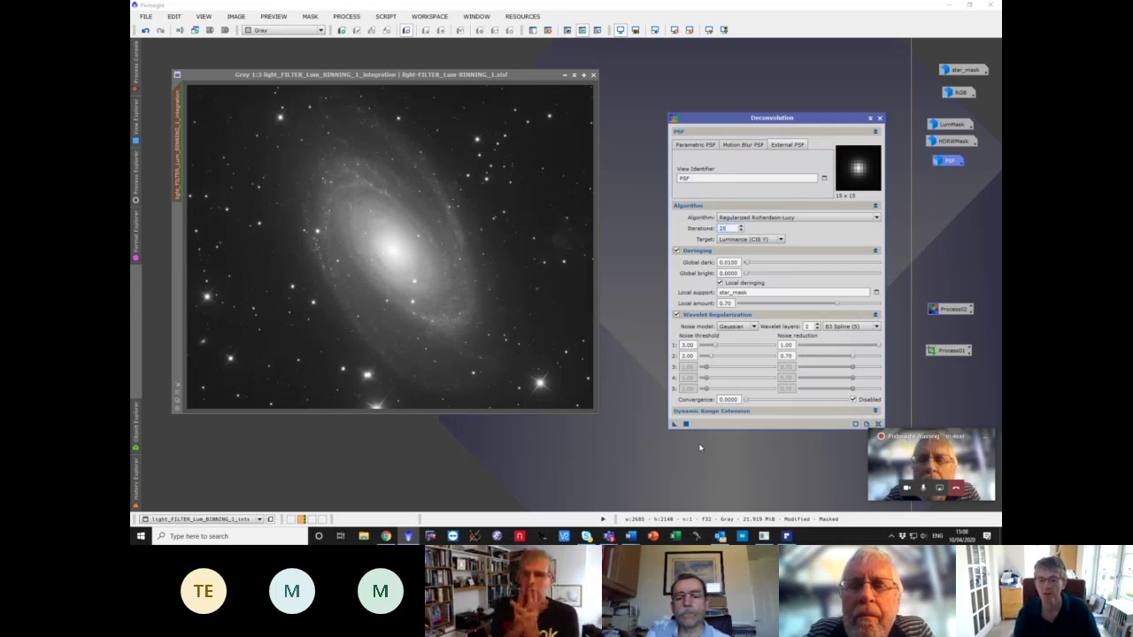
left_click_drag(673, 426, 543, 380)
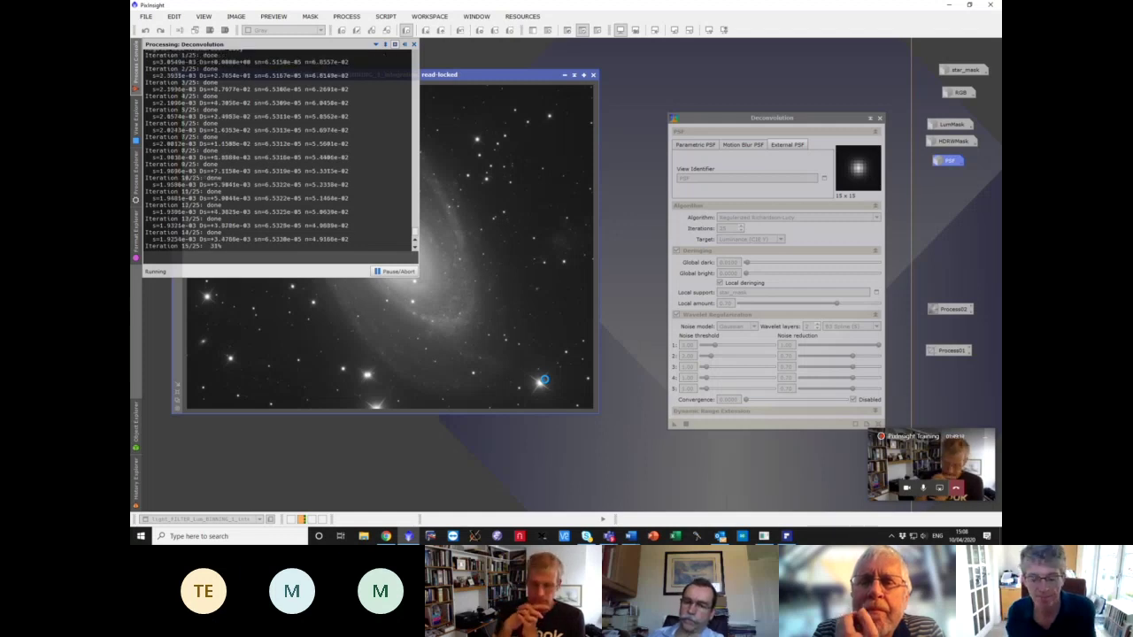
- Switch to the Word document and write "Set External PSF to PSF image generated by Dynamic PSF process." below the Deconvolution item
mouse_move(631, 536)
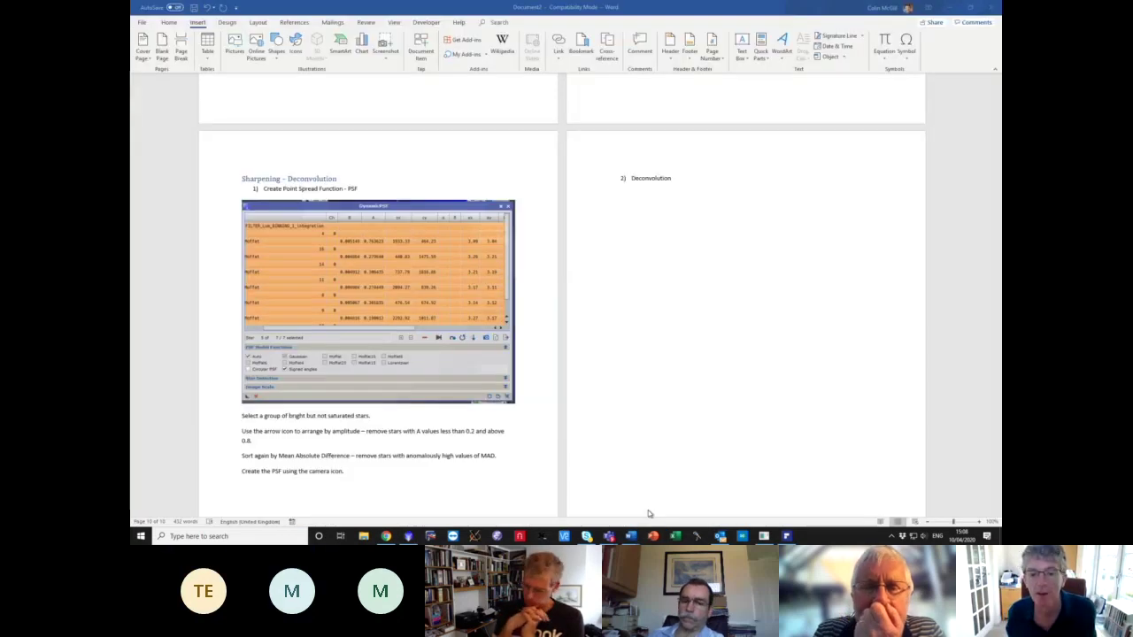
left_click(647, 510)
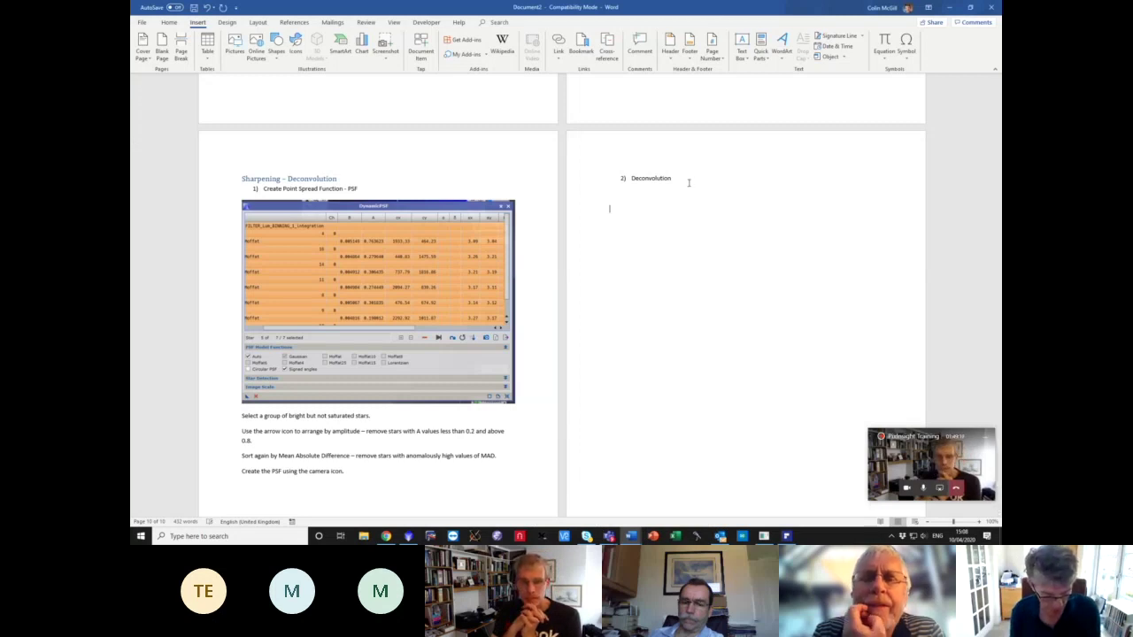
type("Ex ")
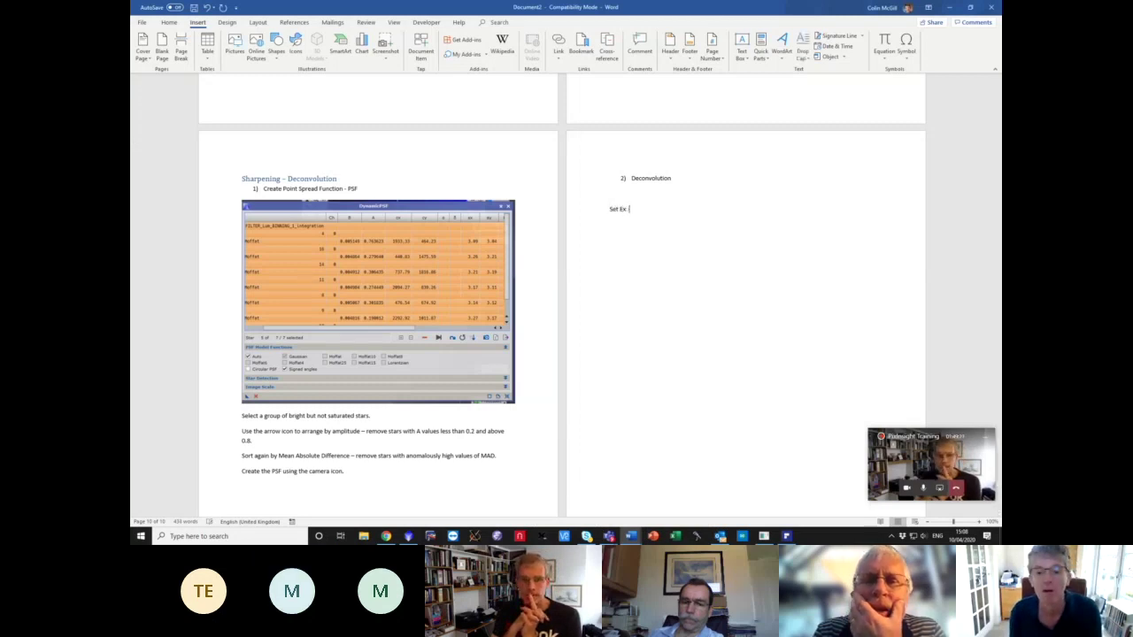
type("ternal PSF to PSF")
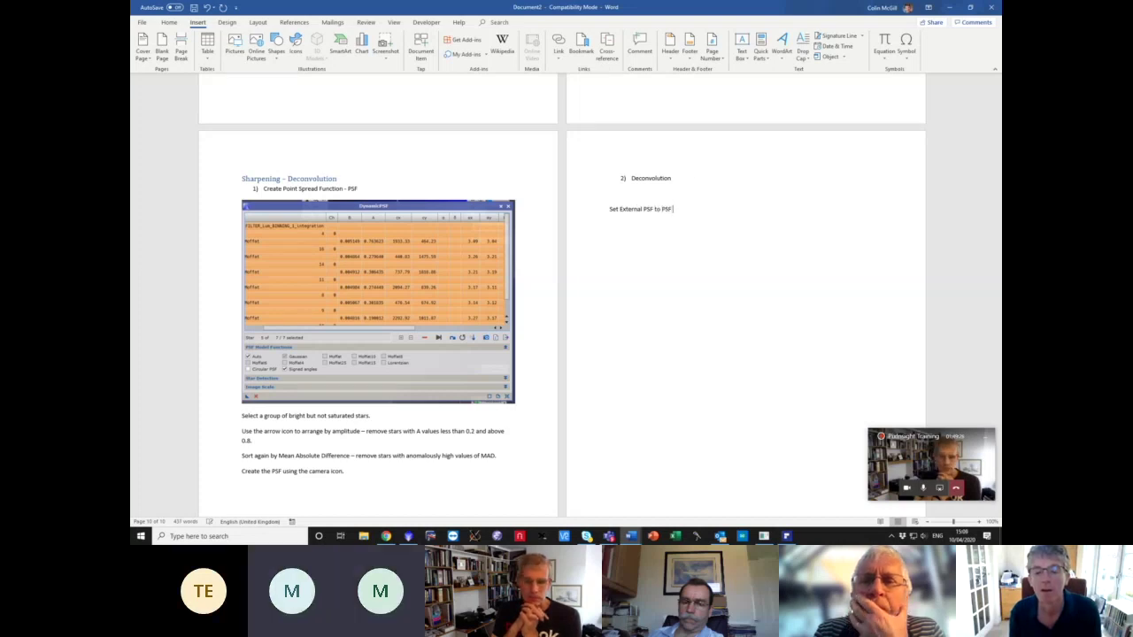
type(" image generated by Dy")
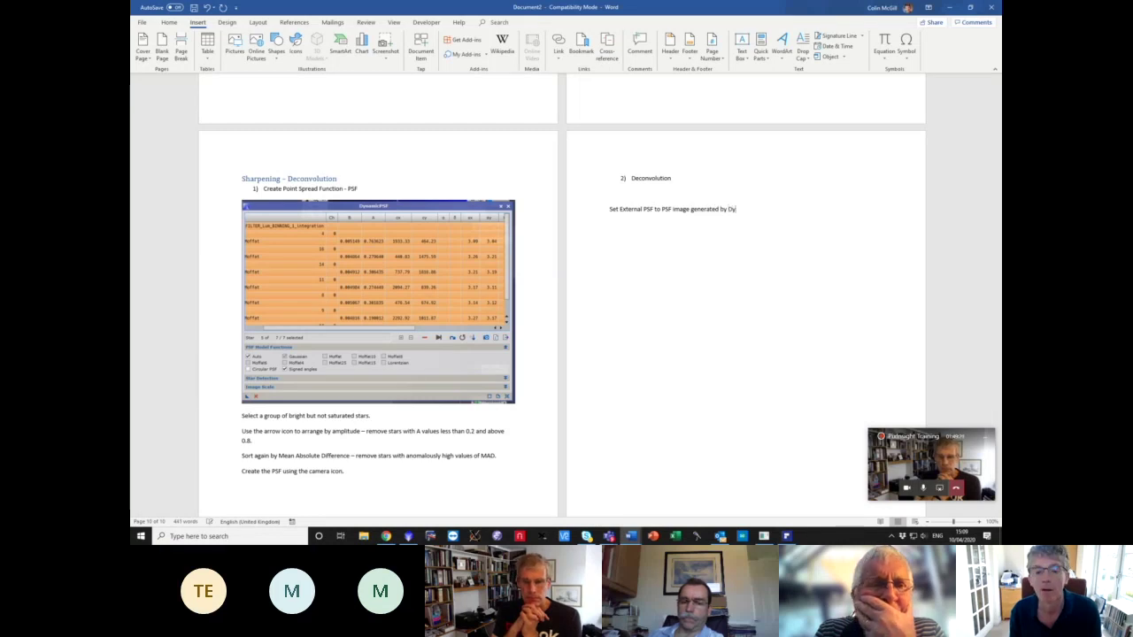
type("namic PSF")
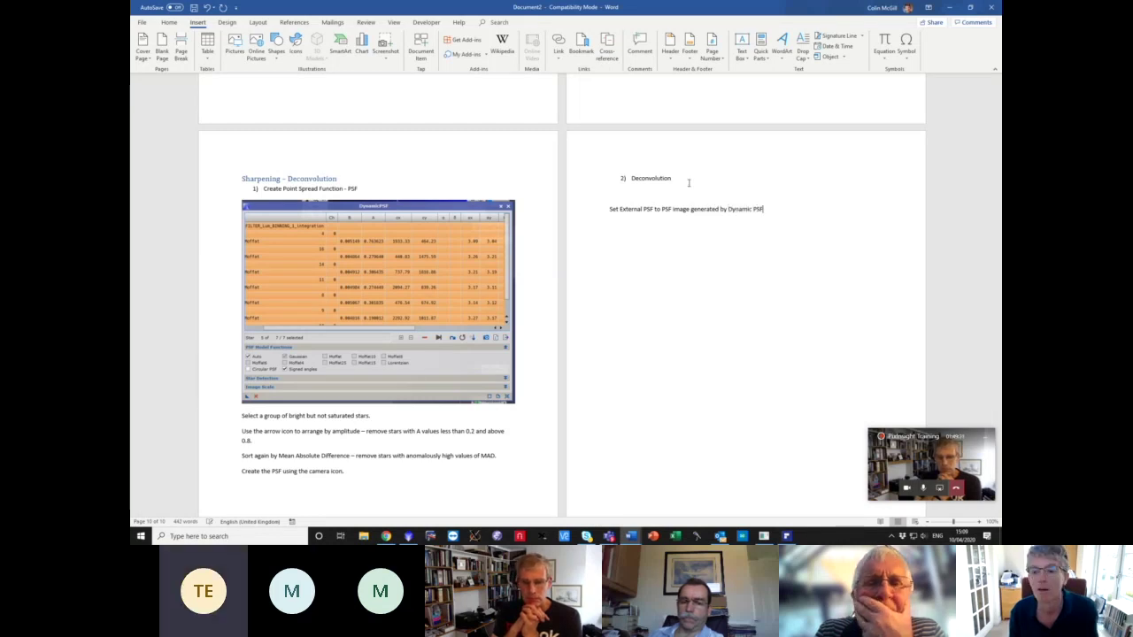
type(" peox")
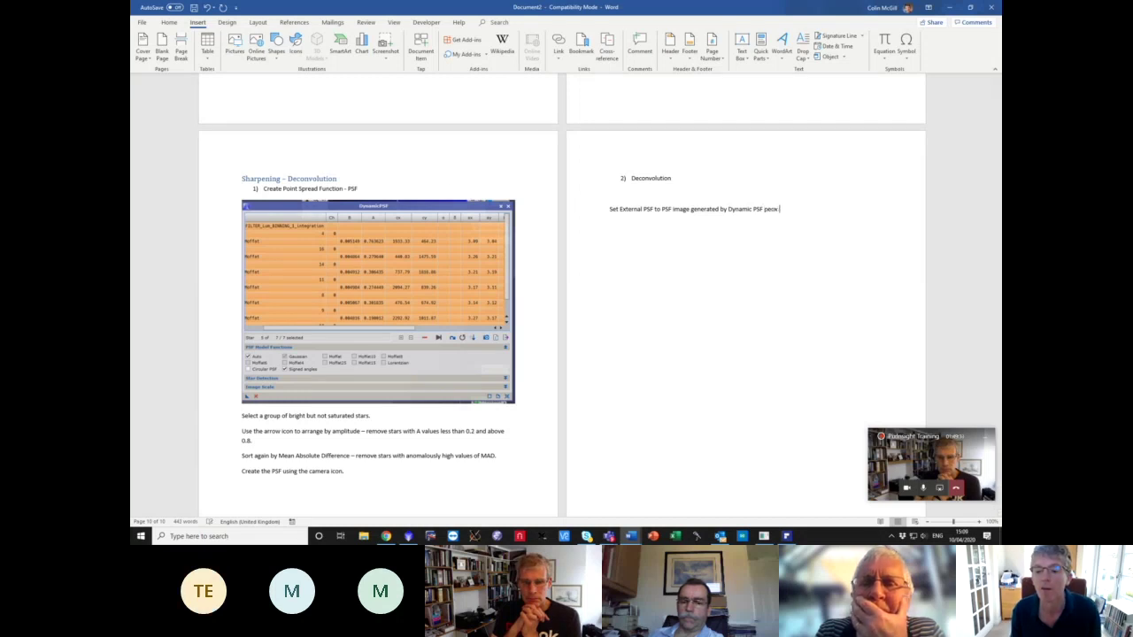
type("roces")
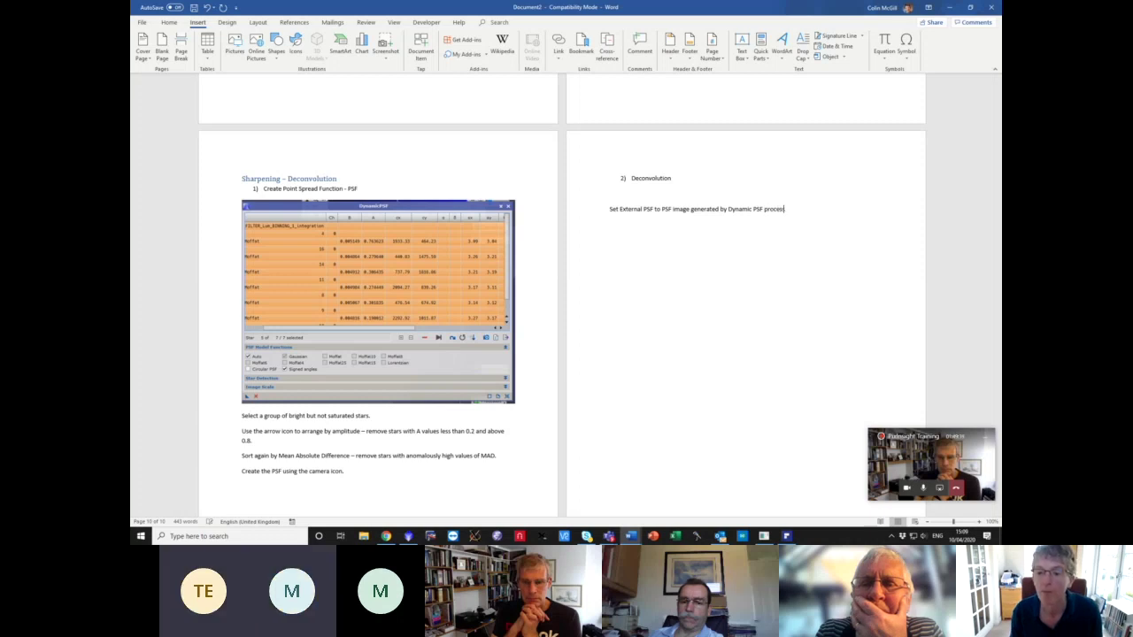
- Add a new paragraph reading "Set Deringing Global Dark – default value of 0.1 is generally too high (try 0.01)."
type("Set")
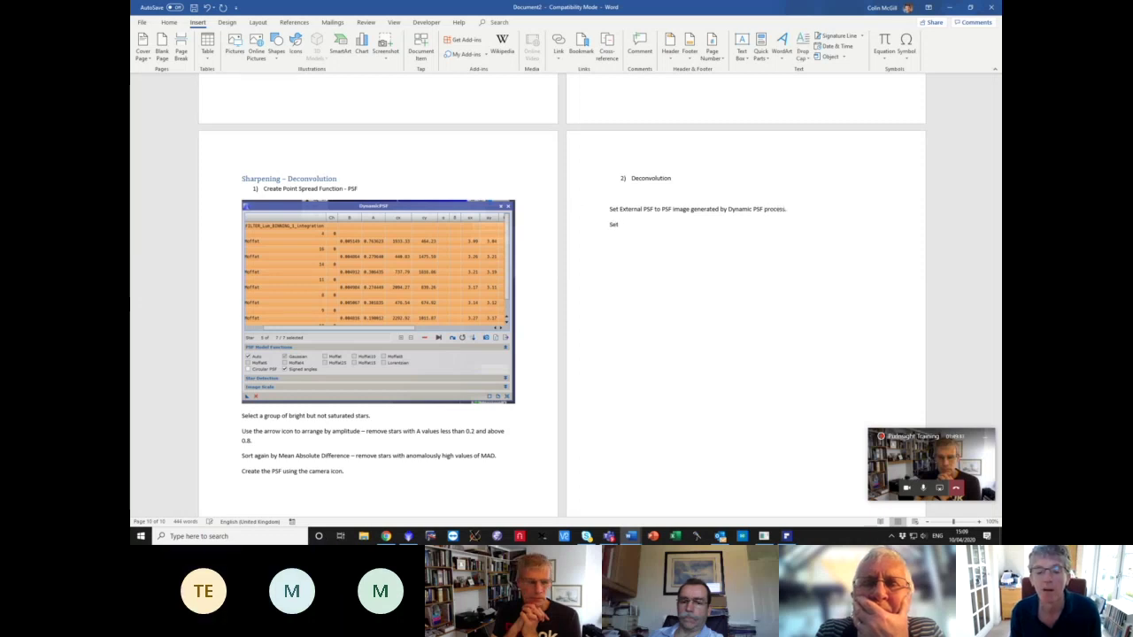
type(" Dec")
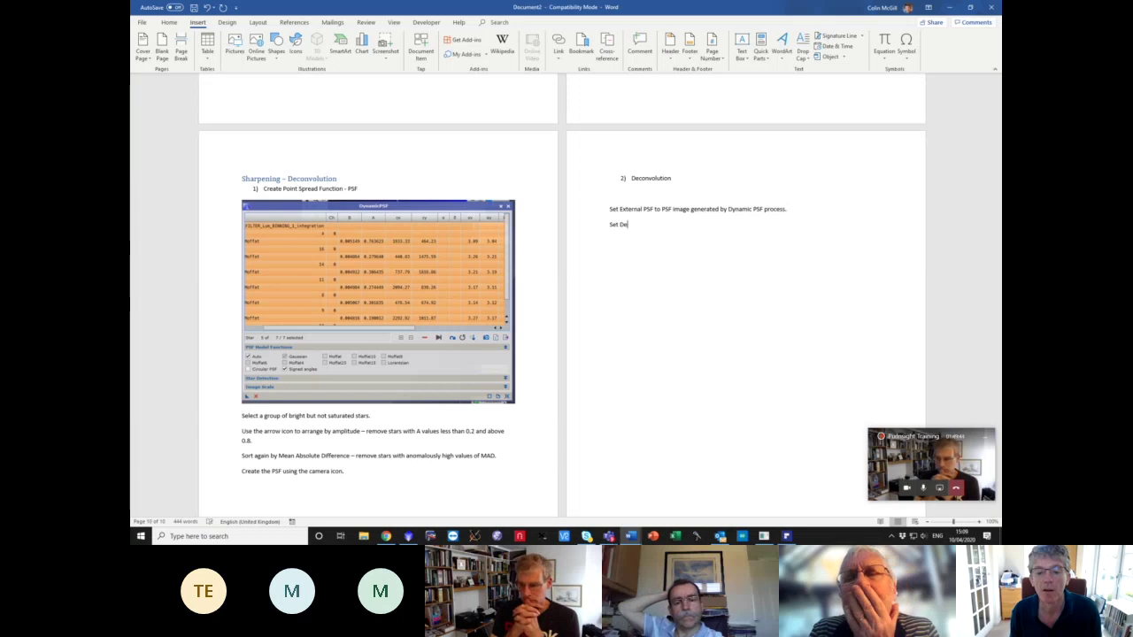
key("BackSpace")
key("BackSpace")
key("BackSpace")
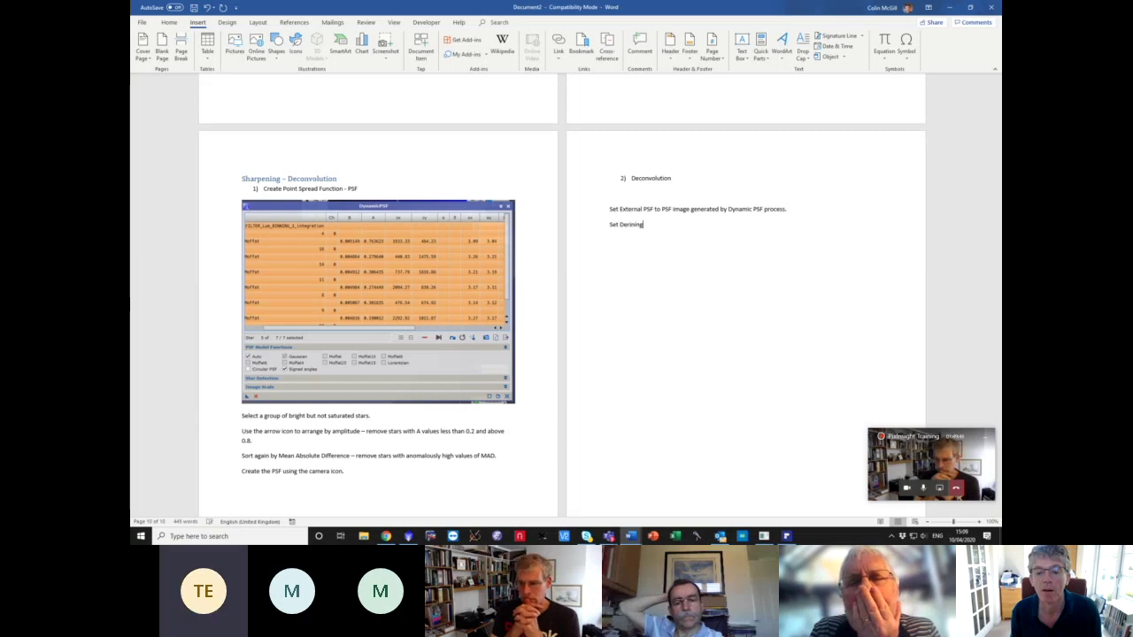
type("inging")
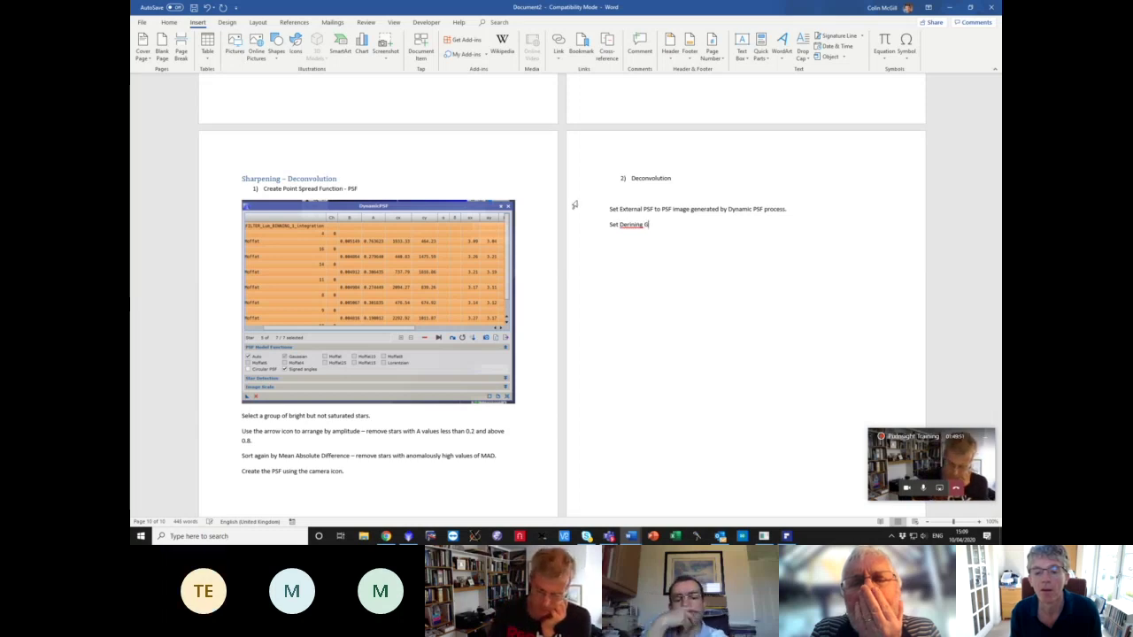
type(" Gl")
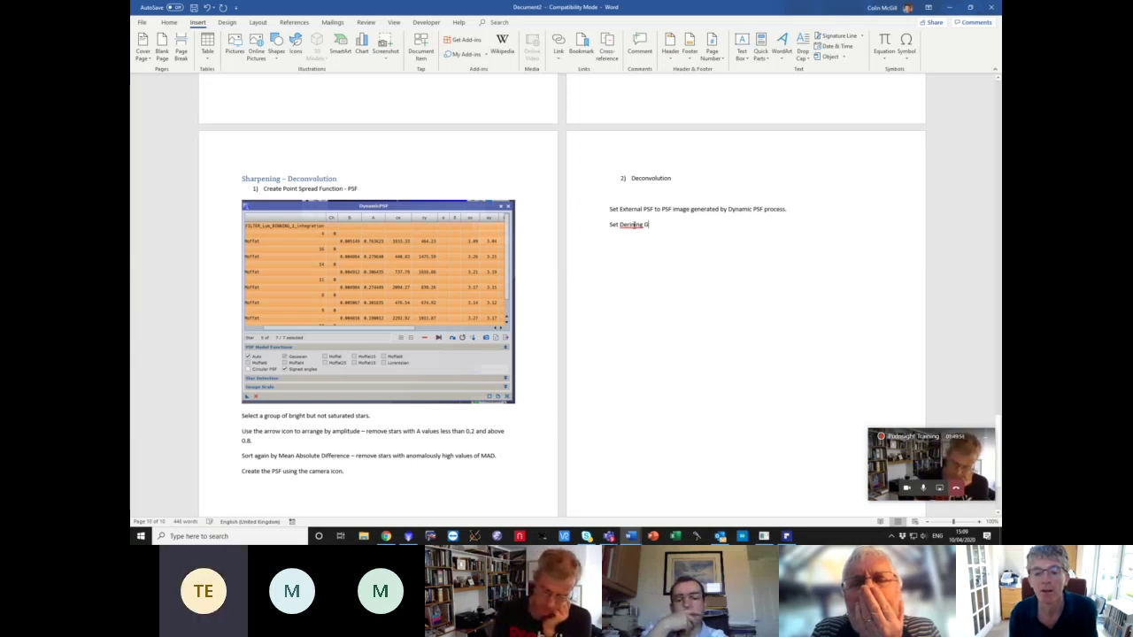
type("obal")
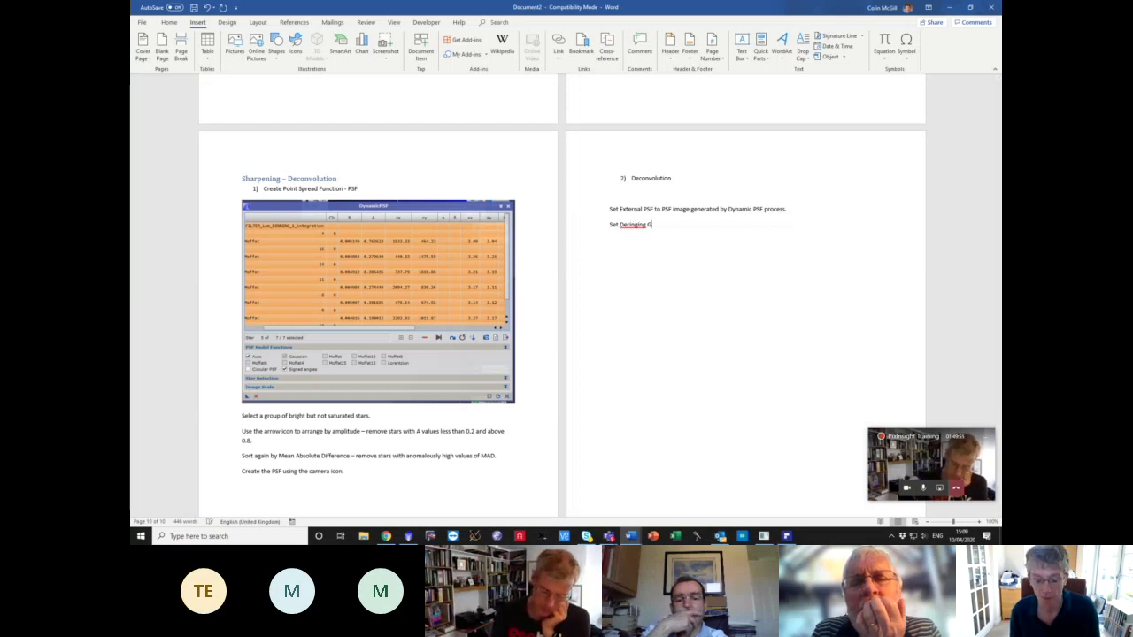
type(" Dark ")
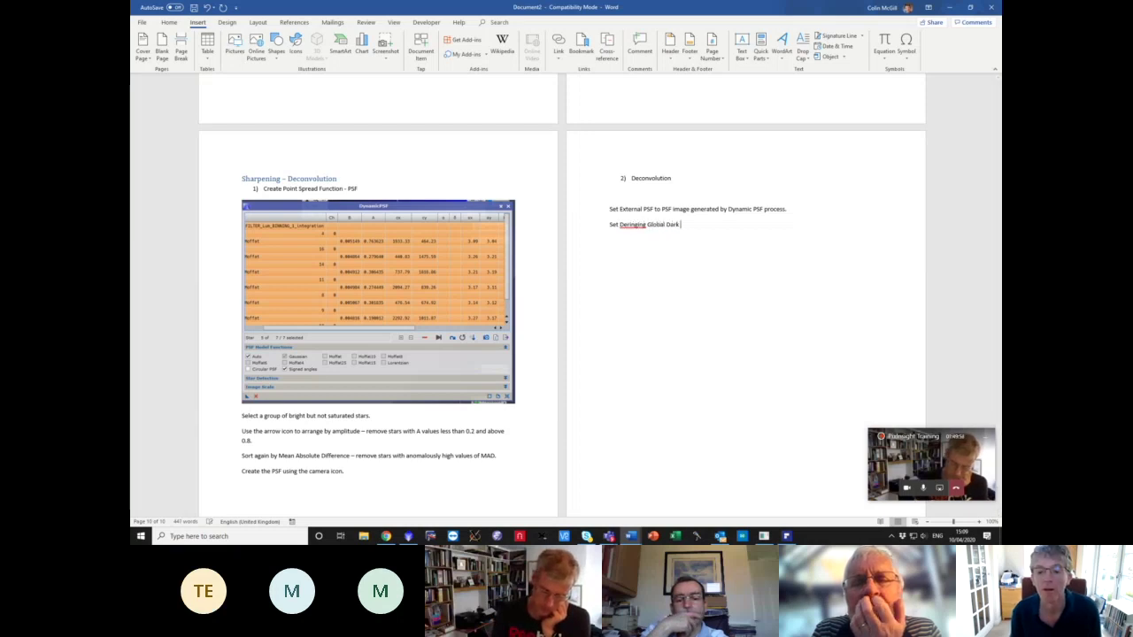
type("-")
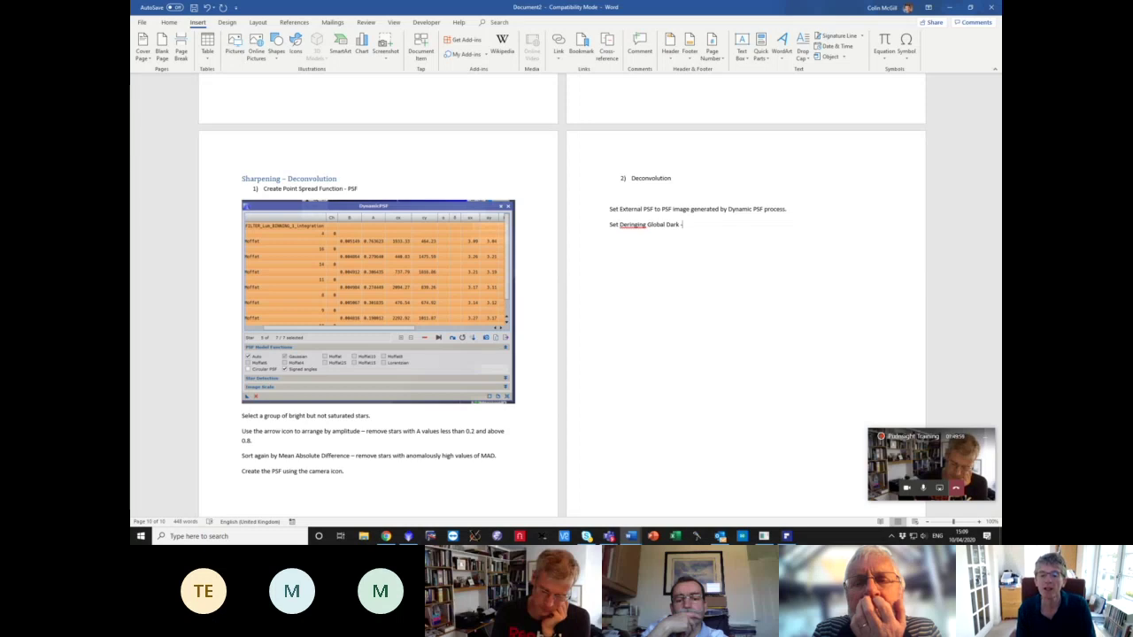
type(" typic")
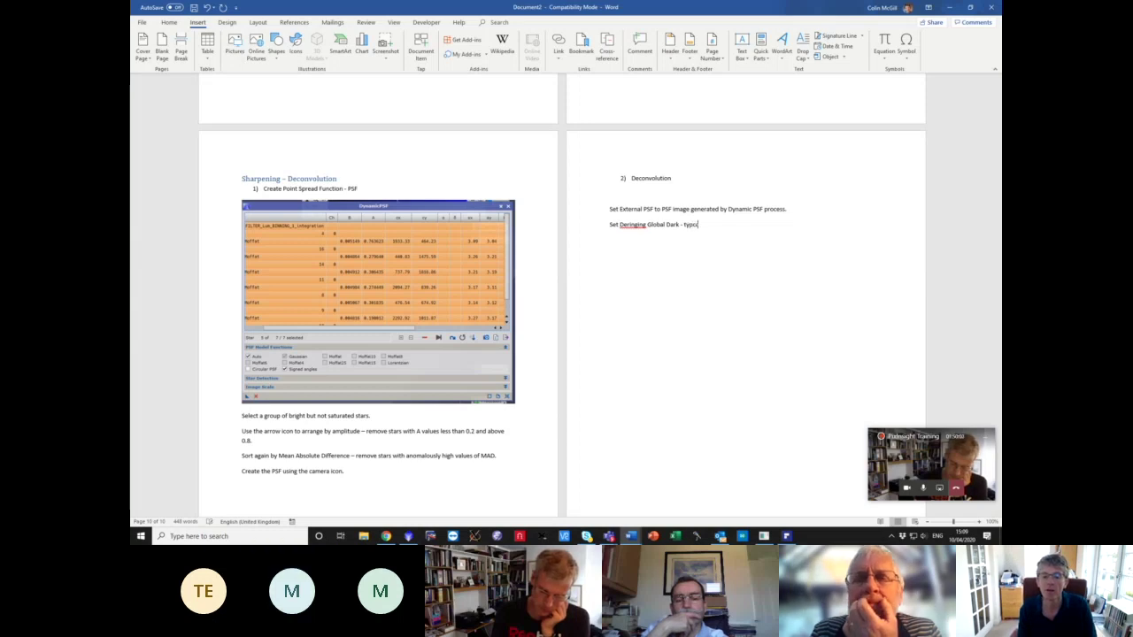
key("BackSpace")
key("BackSpace")
key("BackSpace")
key("BackSpace")
key("BackSpace")
type("d")
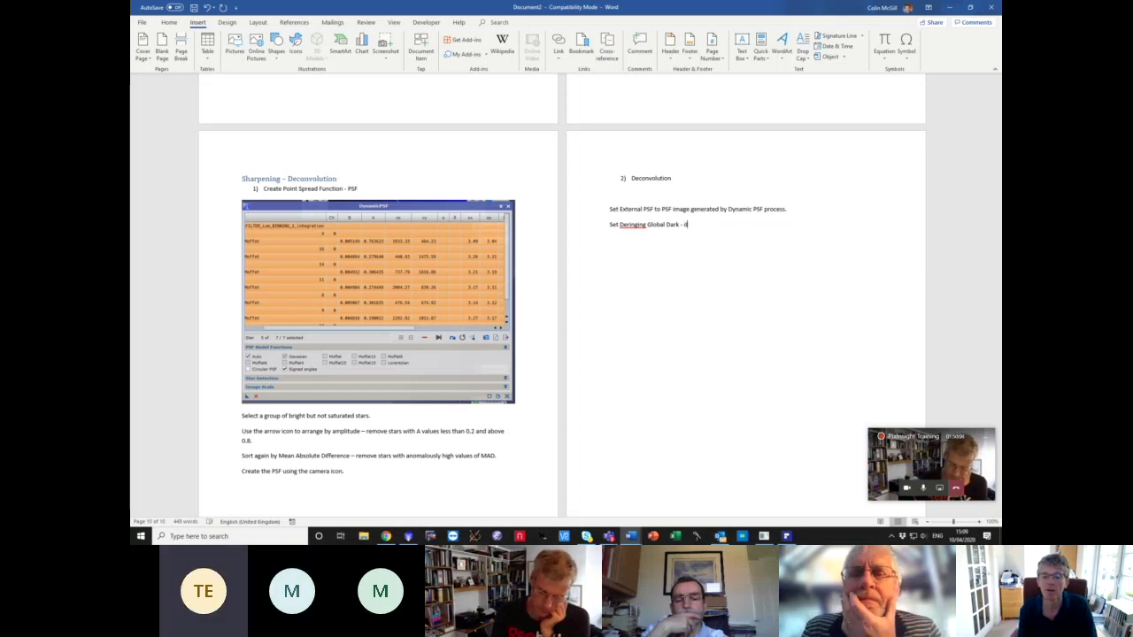
type("efault value of")
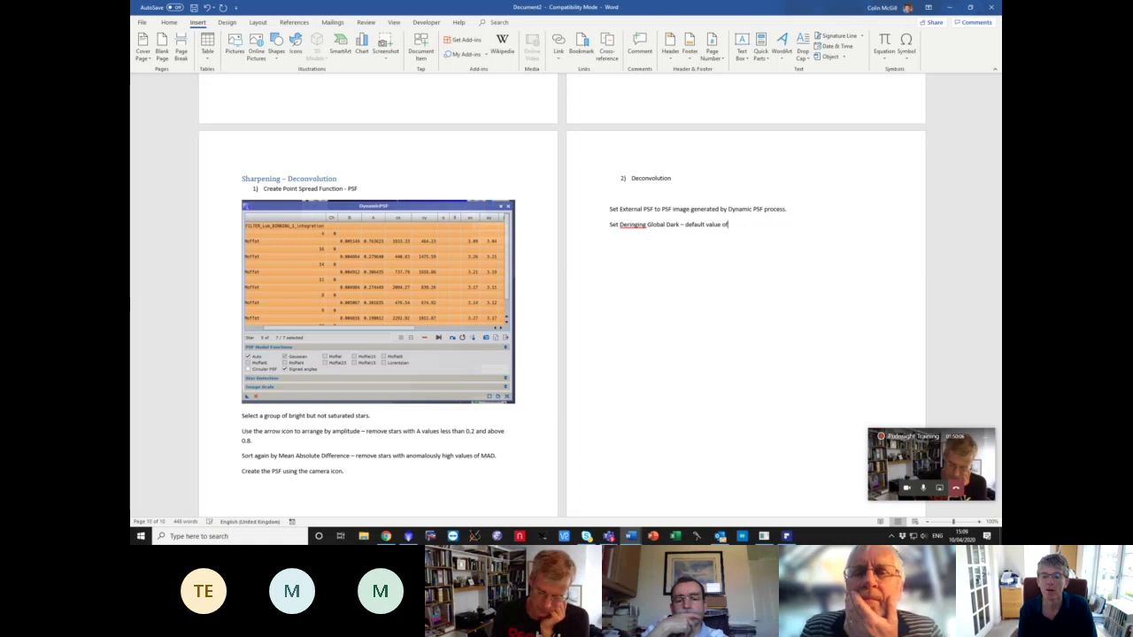
type(" 0.1 is gen")
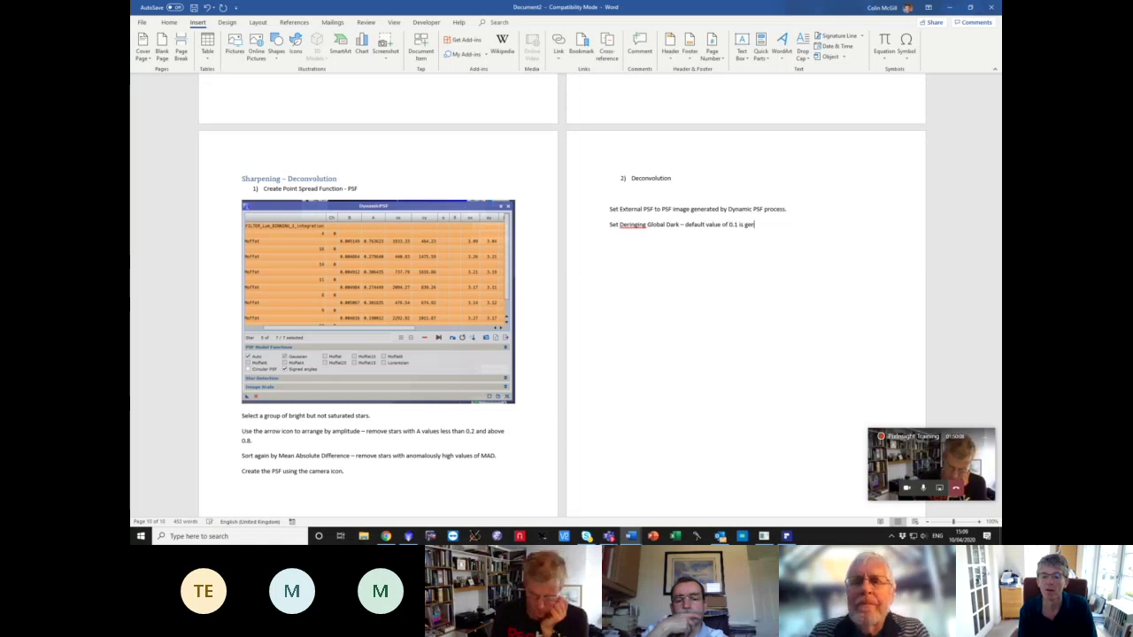
type("erally too")
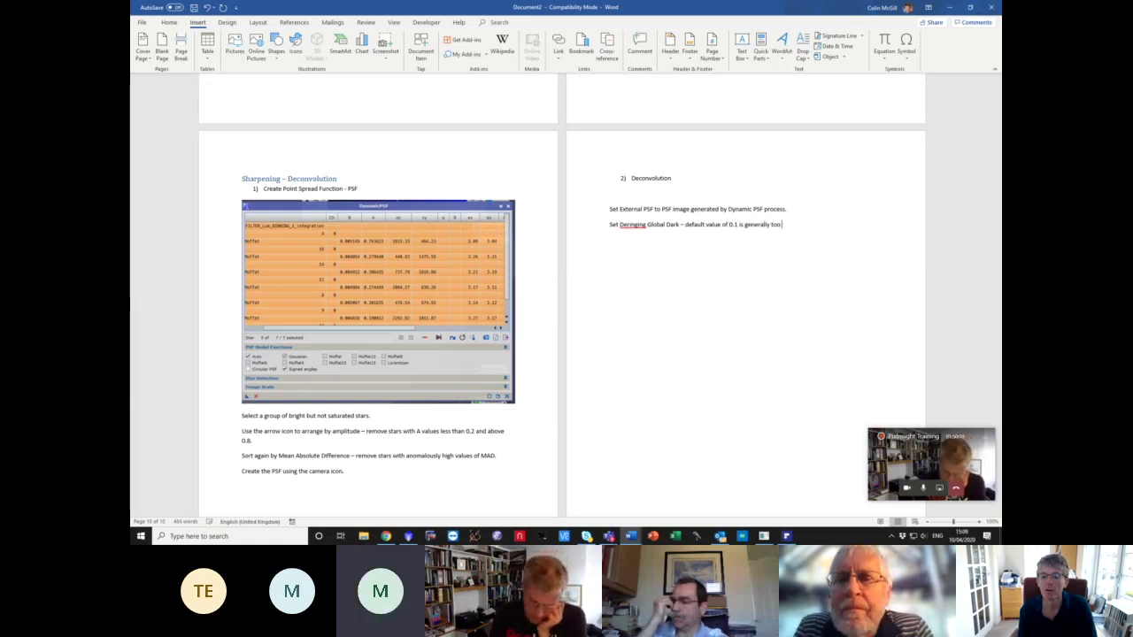
type(" high (try 0.")
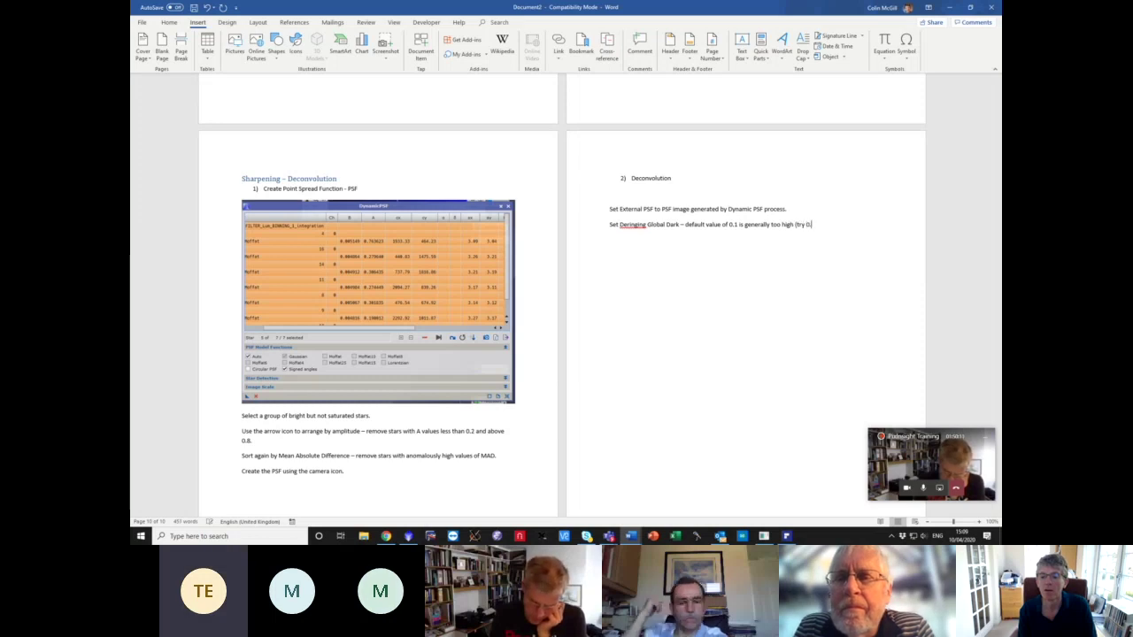
type("01). Set local ")
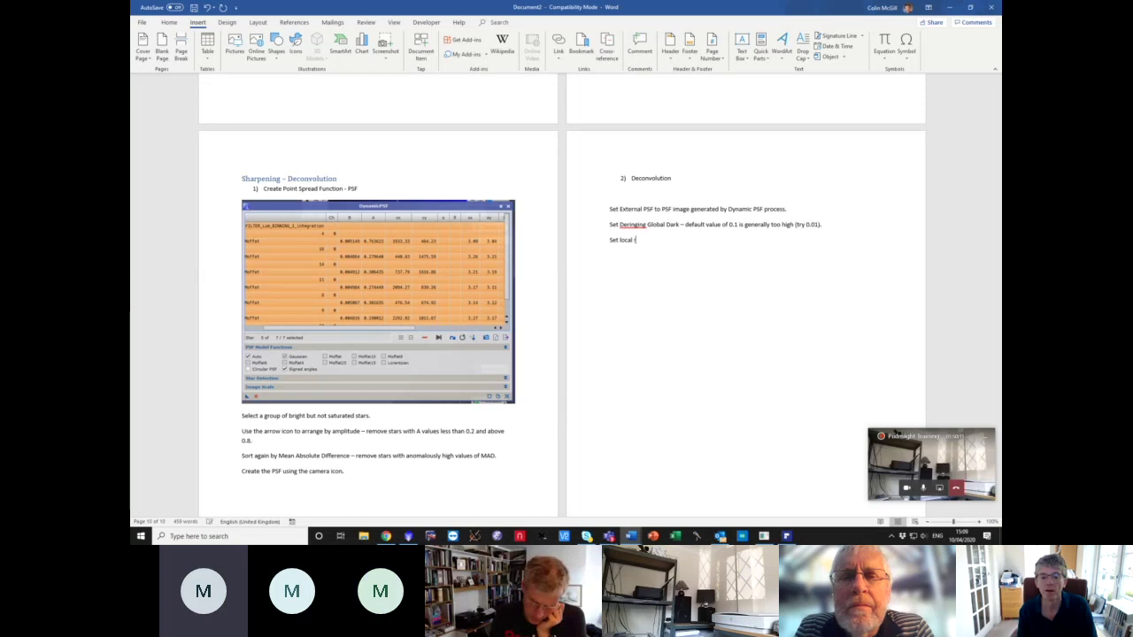
- Complete the instruction below the Global Dark note so that it reads "Set local support to star mask."
type("support to start")
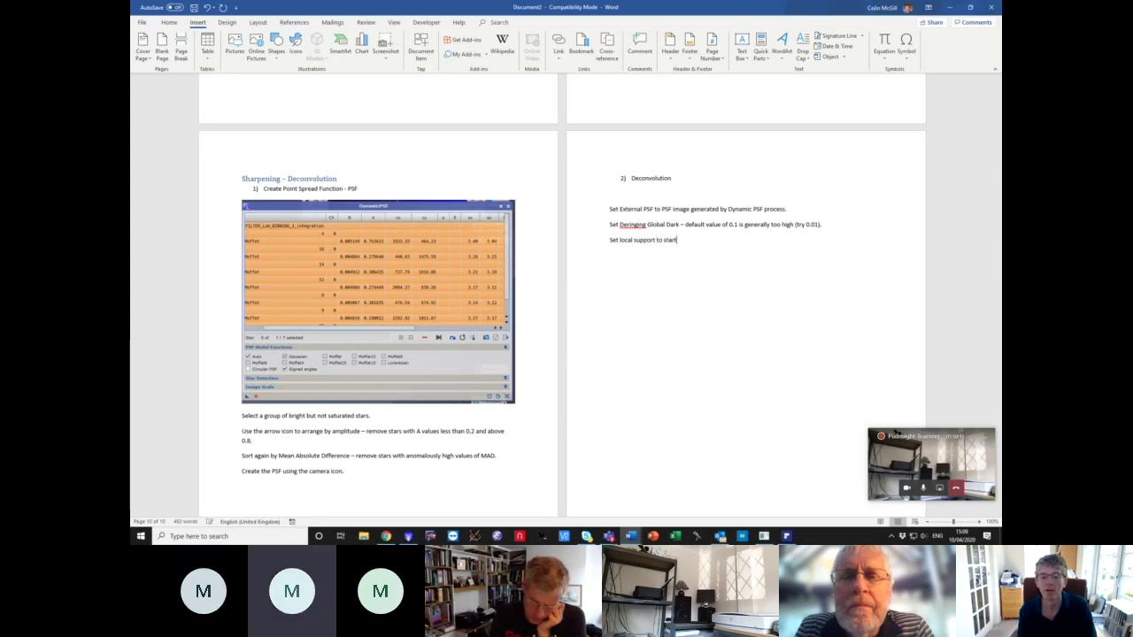
key("BackSpace")
type("mask.")
key("Return")
- Add the instruction "Select a preview containing a bright part of the object and background to experiment on." after the star mask line
type("Sel")
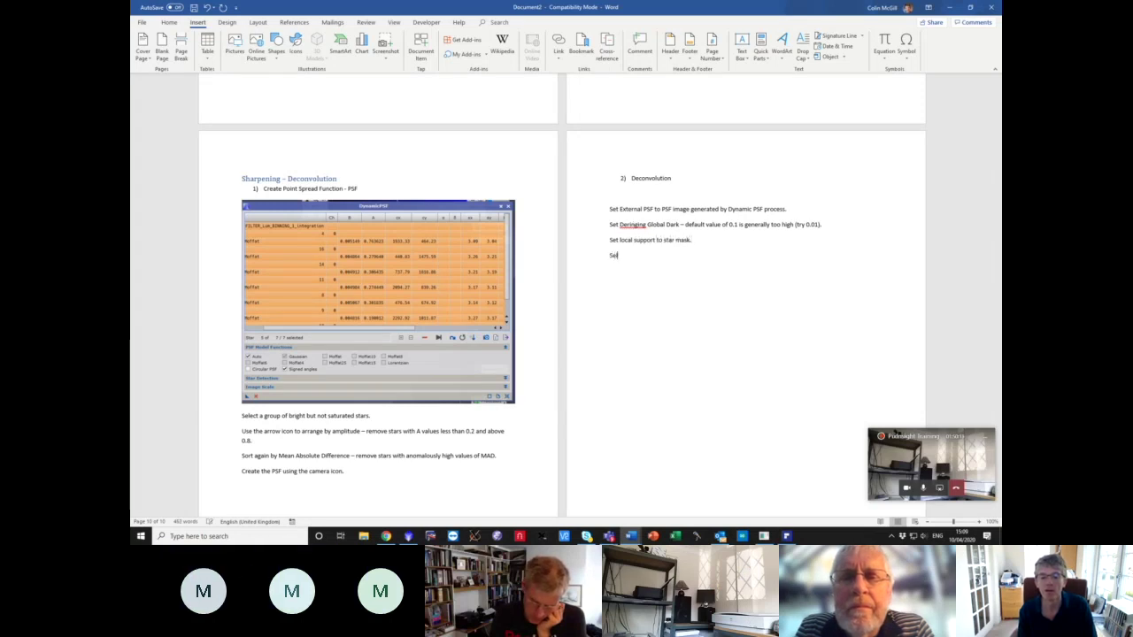
type("ect a")
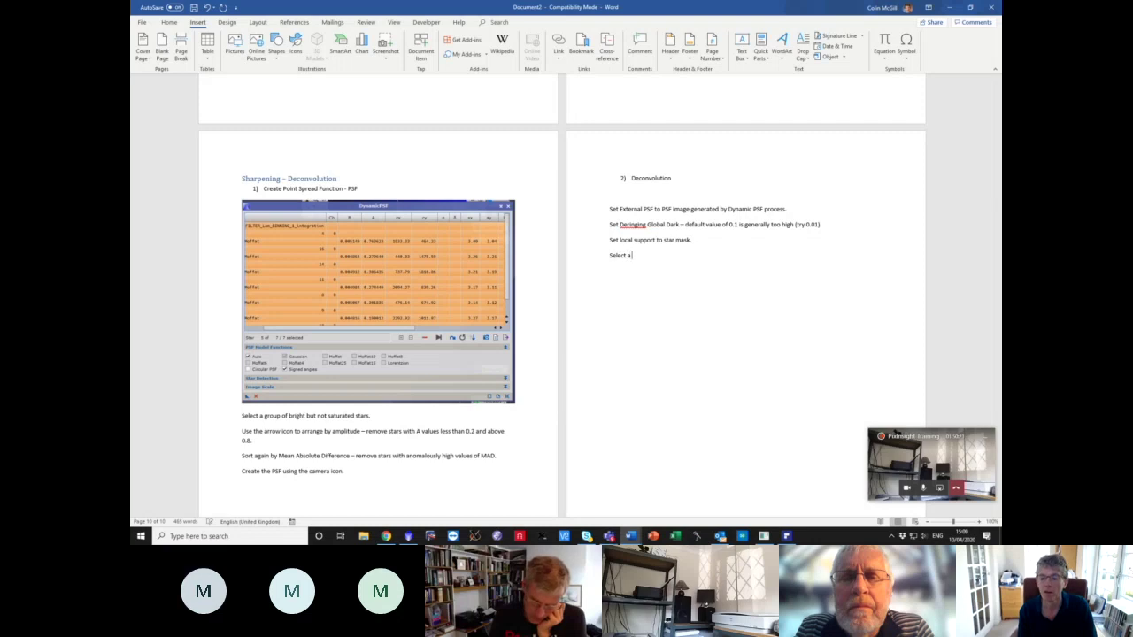
type(" previo")
type("w containing the ")
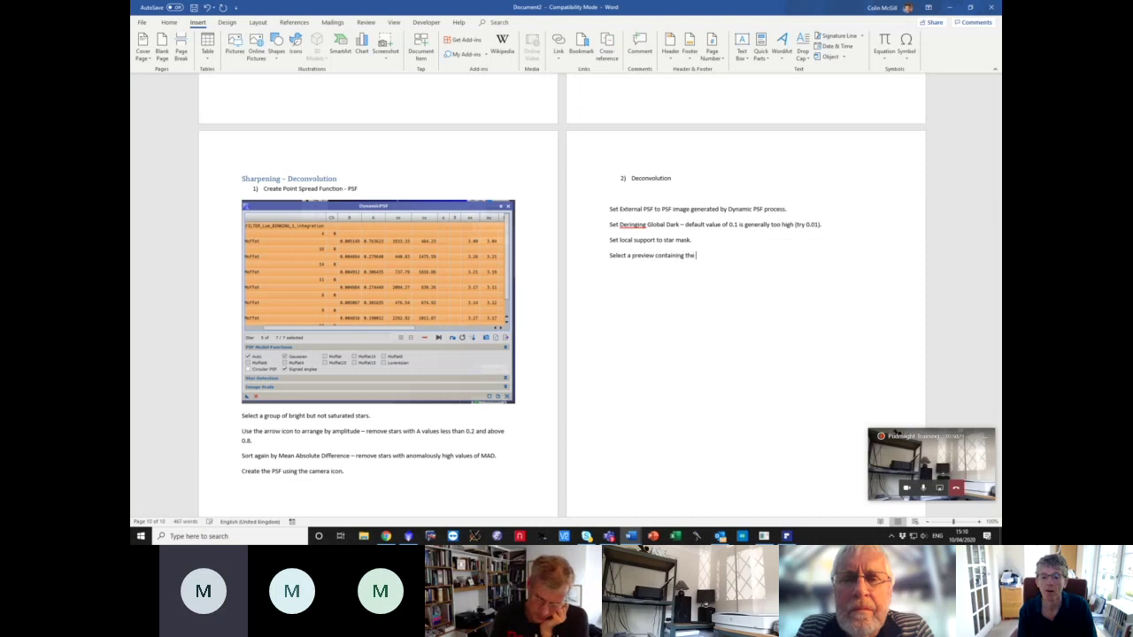
type("gal")
key("BackSpace")
key("BackSpace")
key("BackSpace")
key("BackSpace")
key("BackSpace")
key("BackSpace")
key("BackSpace")
type("a part fo")
key("BackSpace")
key("BackSpace")
key("BackSpace")
key("BackSpace")
key("BackSpace")
type("b")
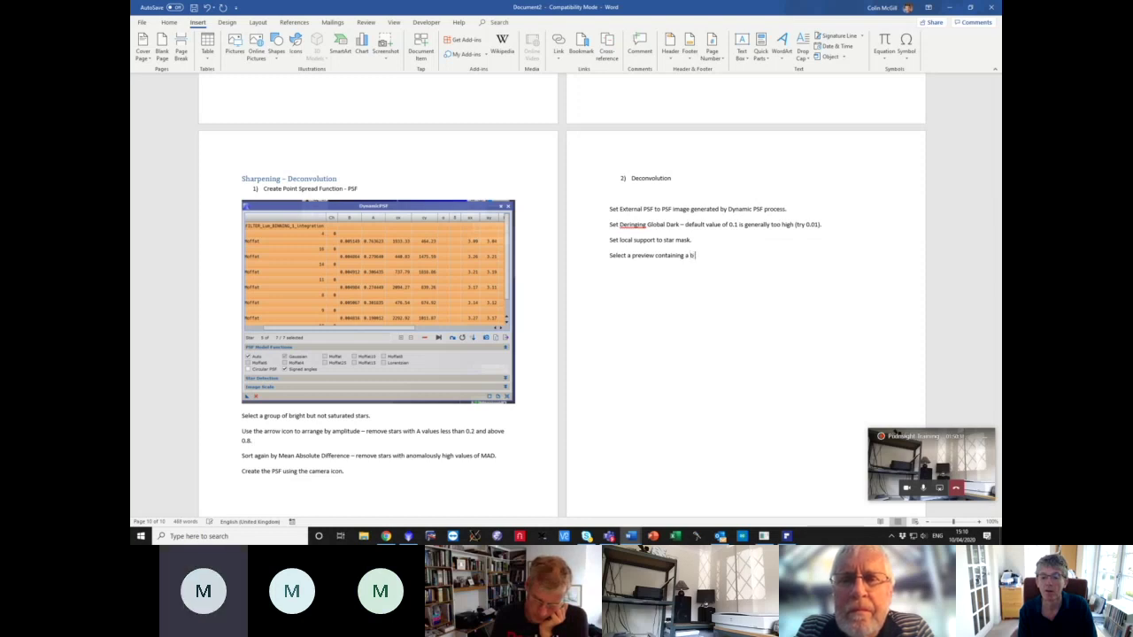
type("right part of the")
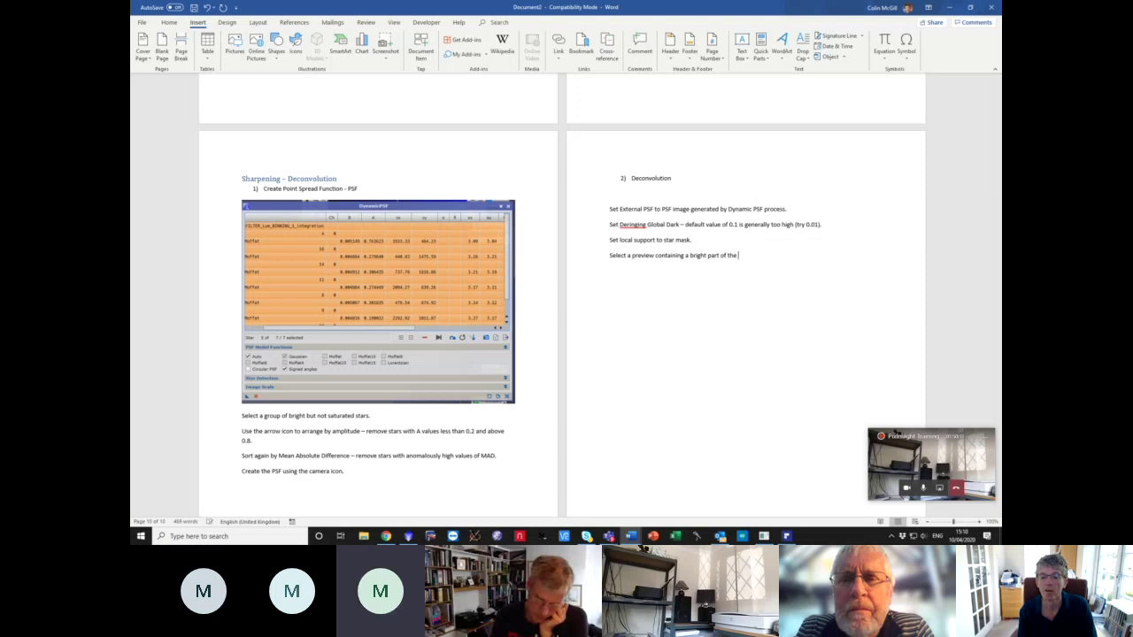
type(" image")
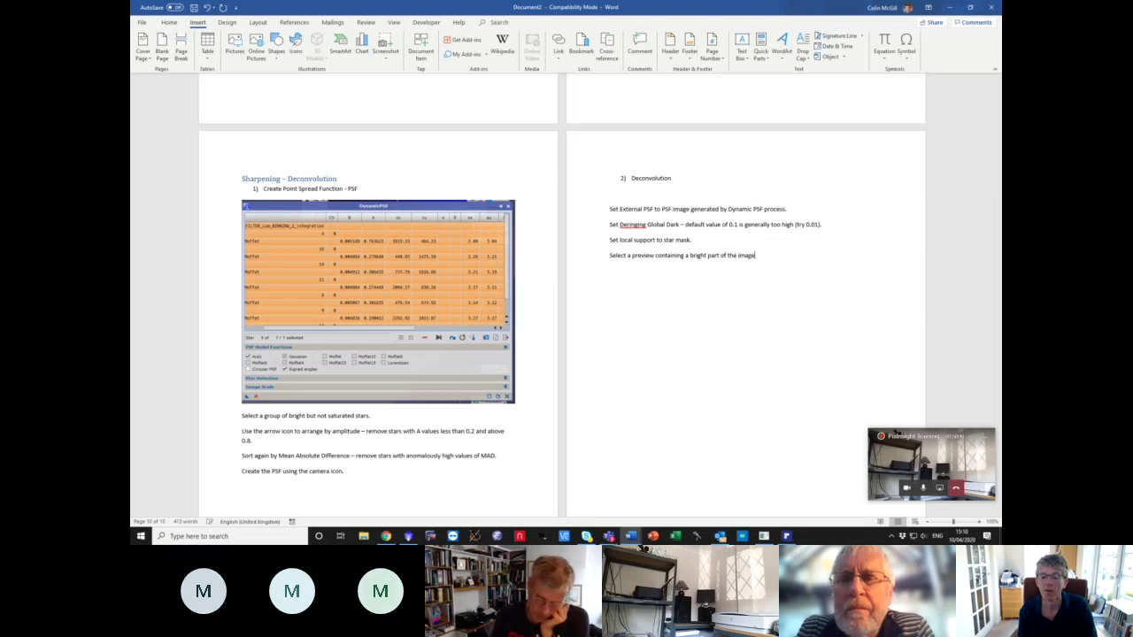
key("ctrl+BackSpace")
type("object and a")
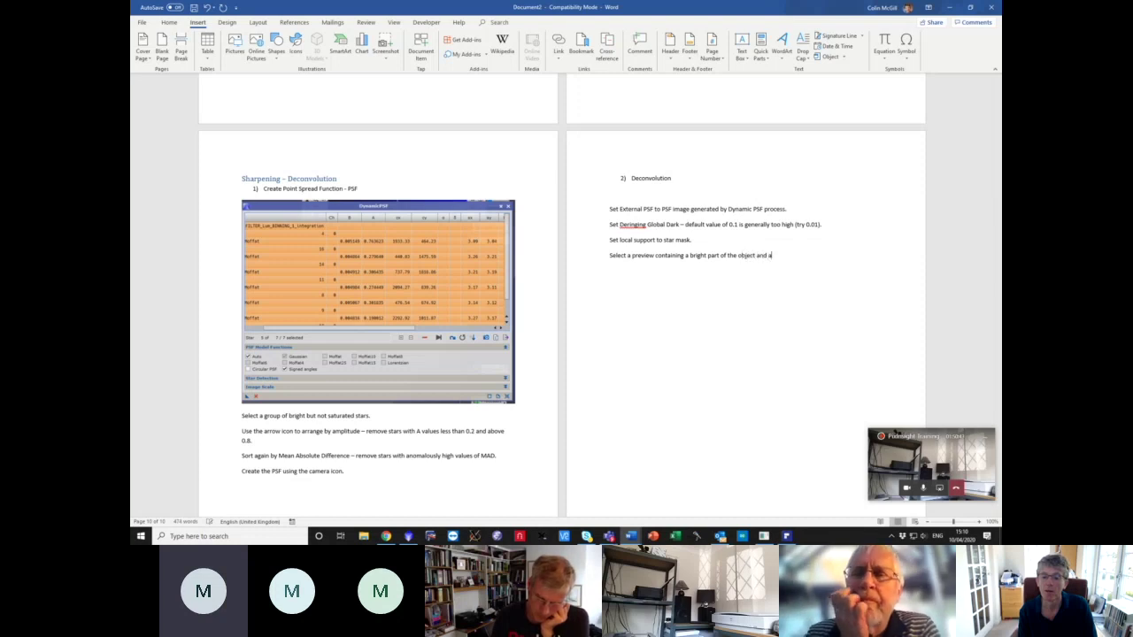
type(" dark")
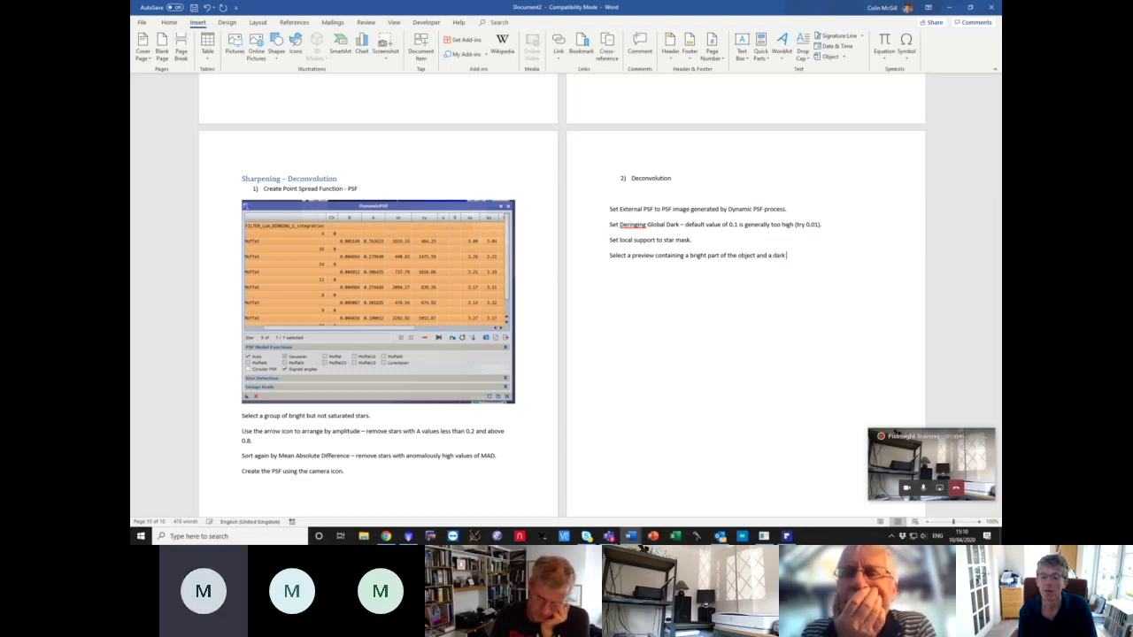
key("BackSpace")
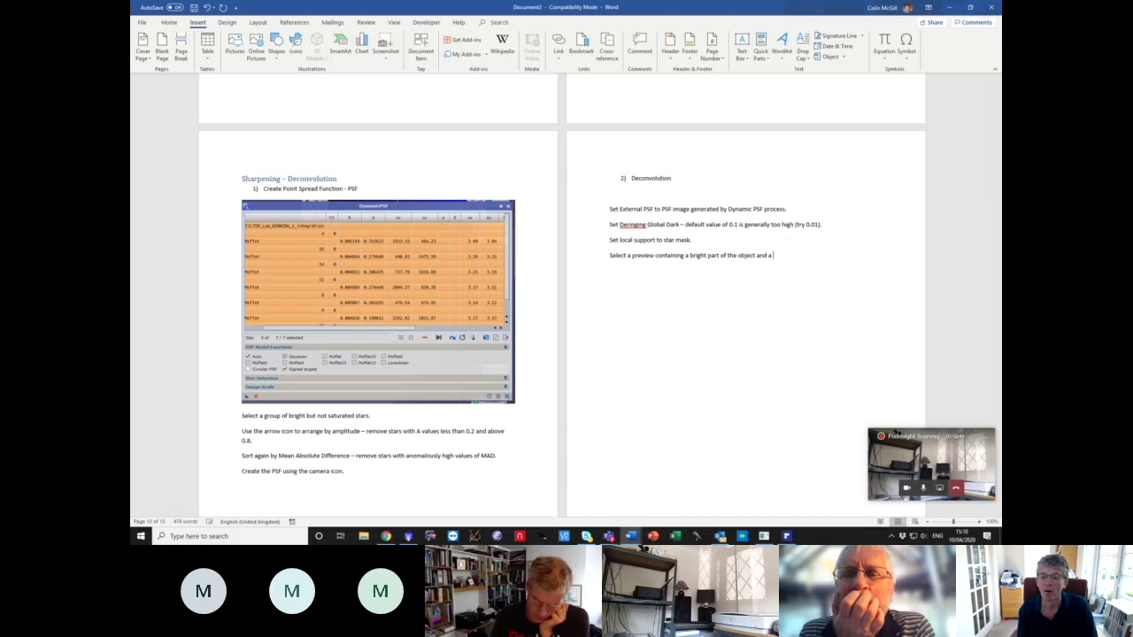
key("BackSpace")
type("background to experiment on.")
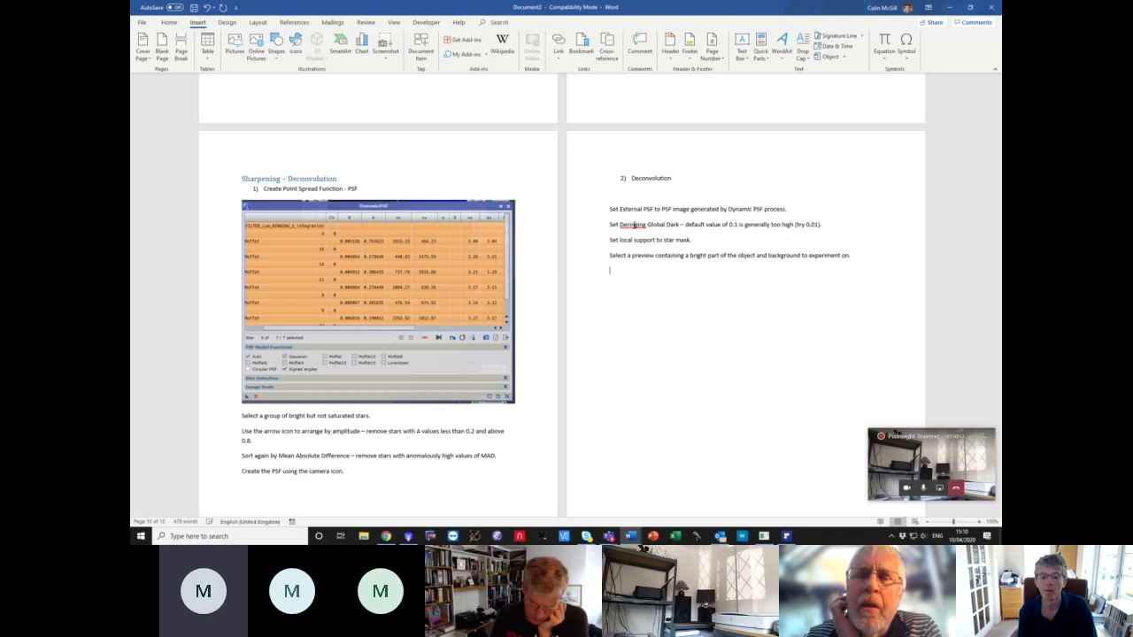
- Write the instruction "Experiment with number of iterations – 25-100" below the preview selection line
type("duce")
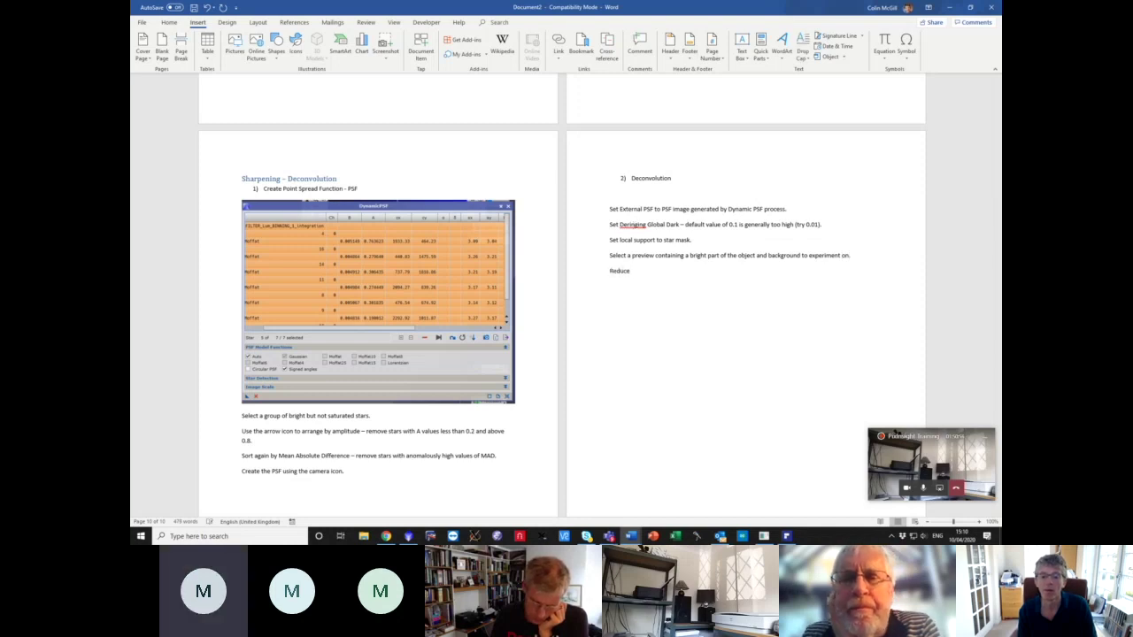
type("Experiment with number of ")
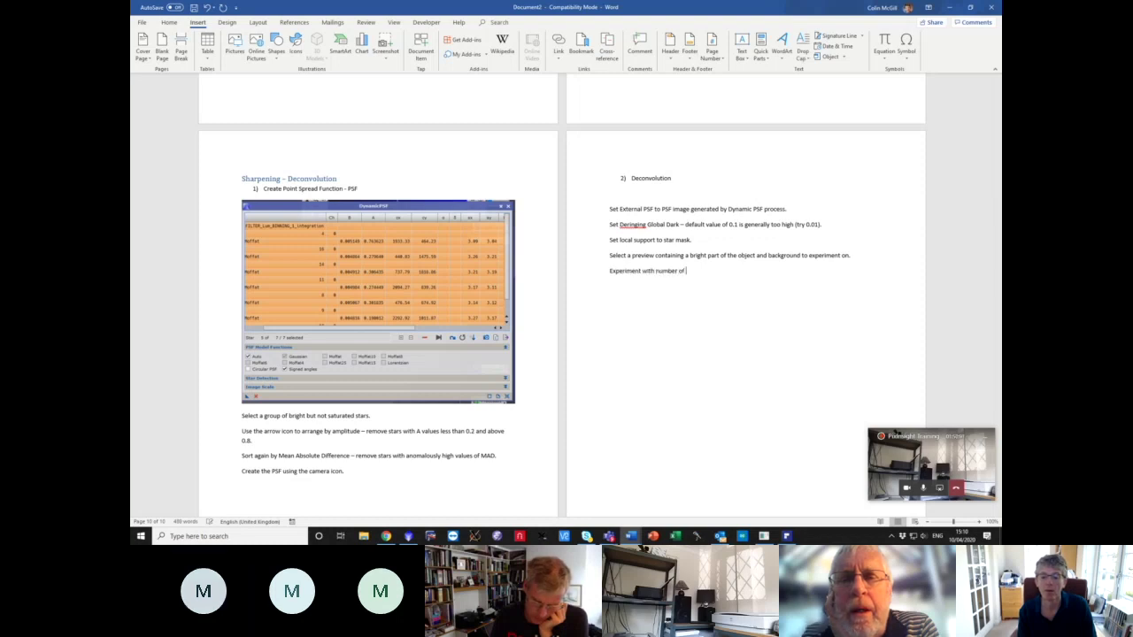
type("iterations -")
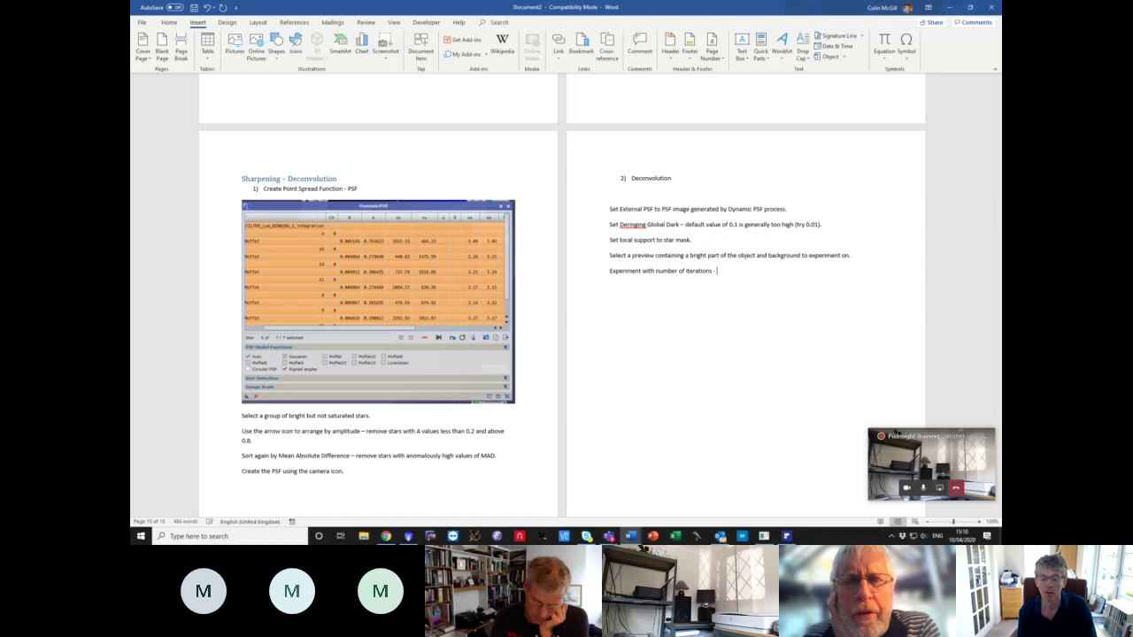
type(" 5")
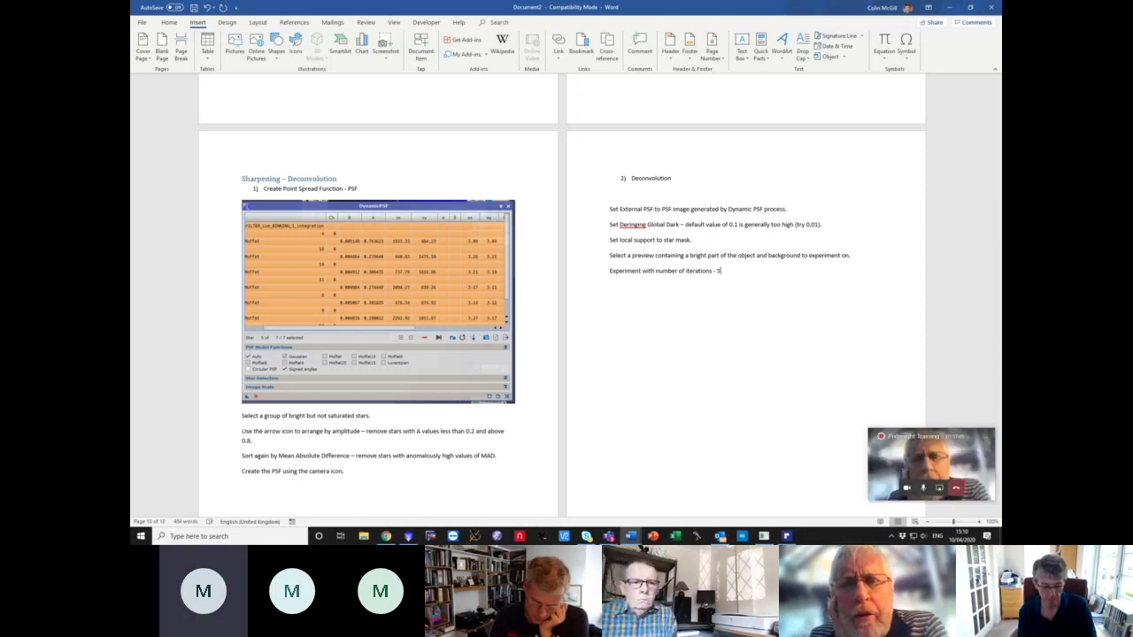
key("BackSpace")
type("25-100")
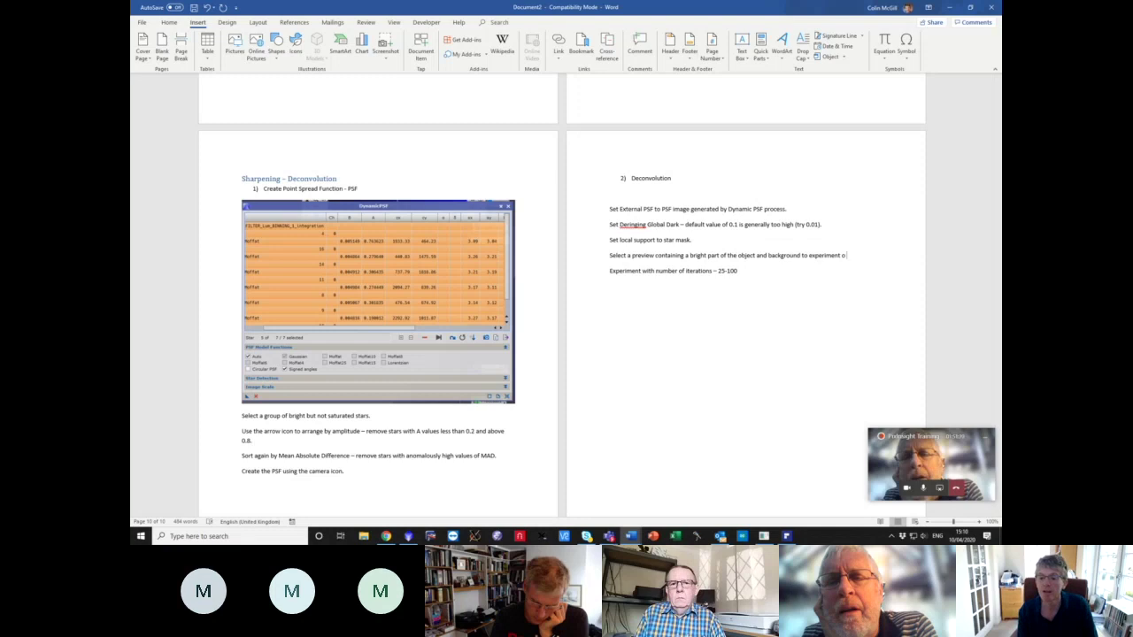
- Extend the preview selection instruction with "(include some stars)" at its end
type("ude ")
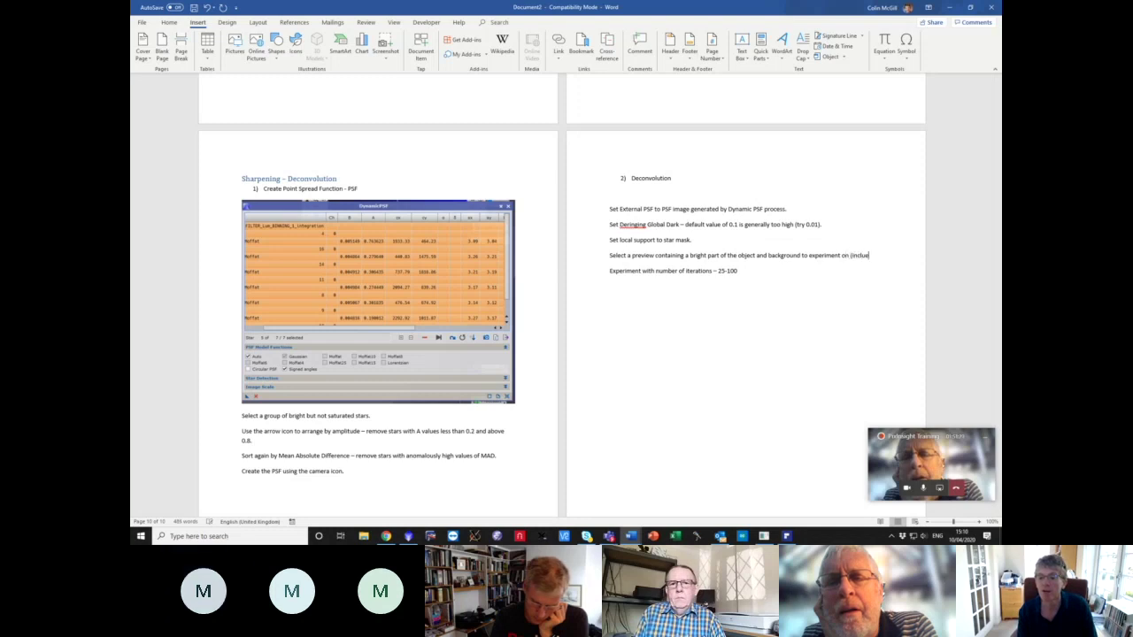
type("some")
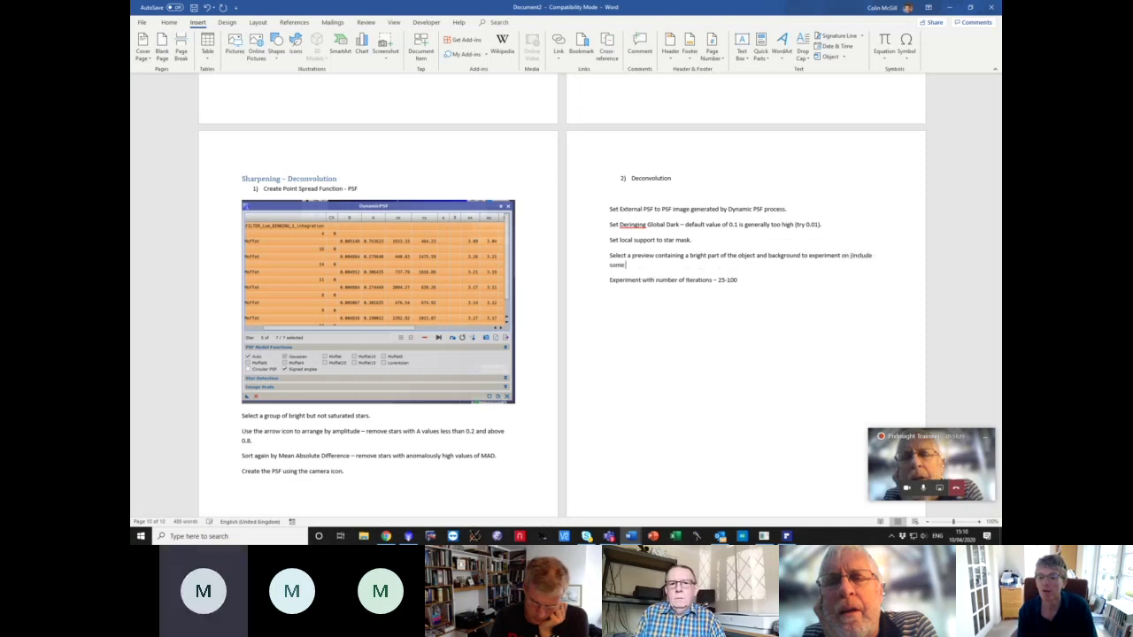
type(" stars)")
- Reword the end of the iterations instruction to read "10-50 is the right range typically."
key("Down")
key("End")
key("Left")
key("Left")
key("Left")
key("Left")
key("BackSpace")
key("BackSpace")
type("10")
key("BackSpace")
key("BackSpace")
key("BackSpace")
type("50 is the right")
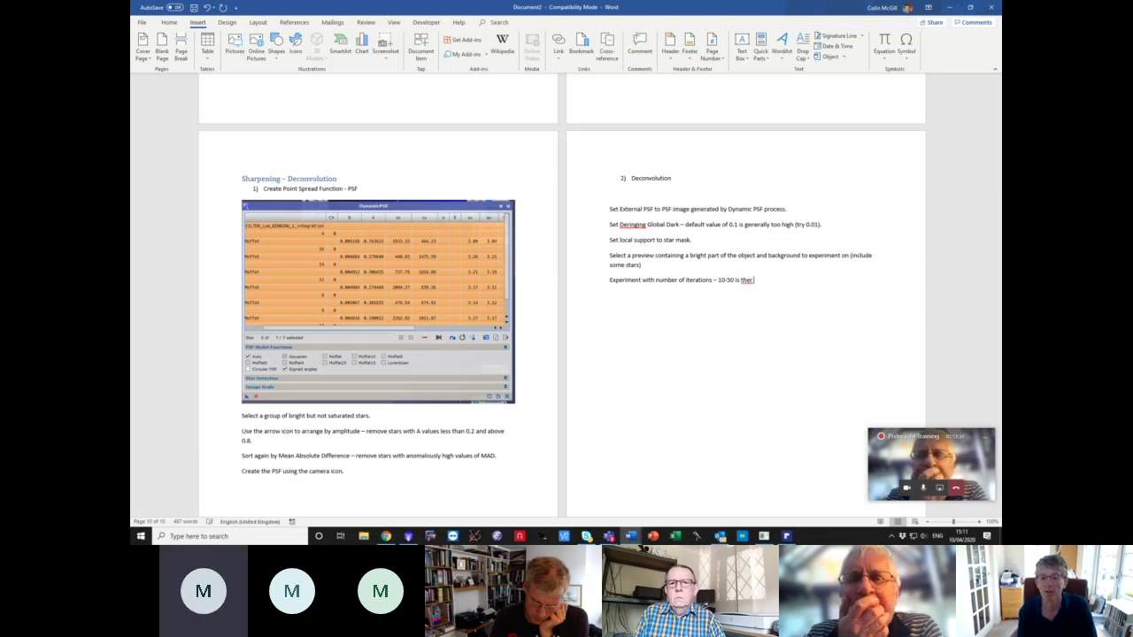
type(" ran")
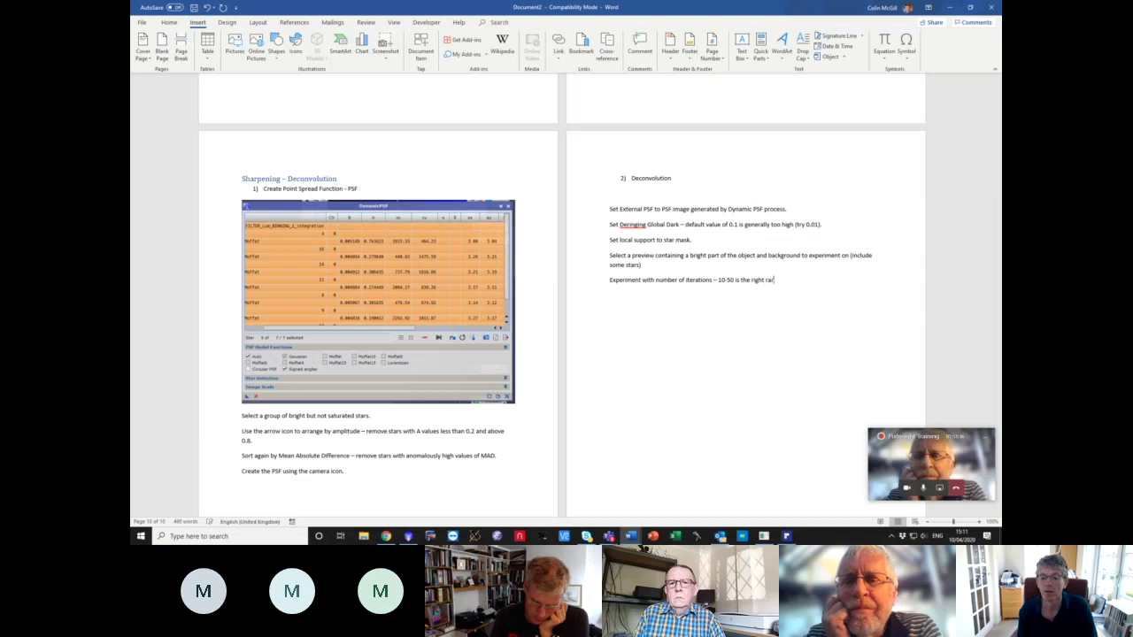
type("ge fopically.")
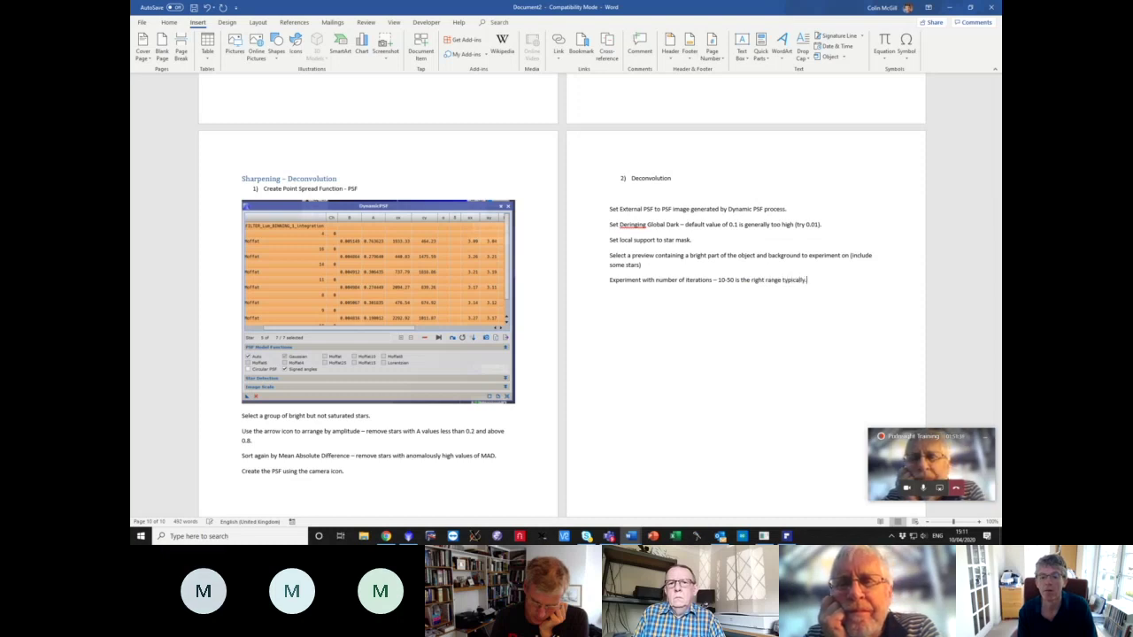
- Append "– if needed. No point if undersampled stars." to the numbered Deconvolution item
left_click(695, 174)
type("- if ne")
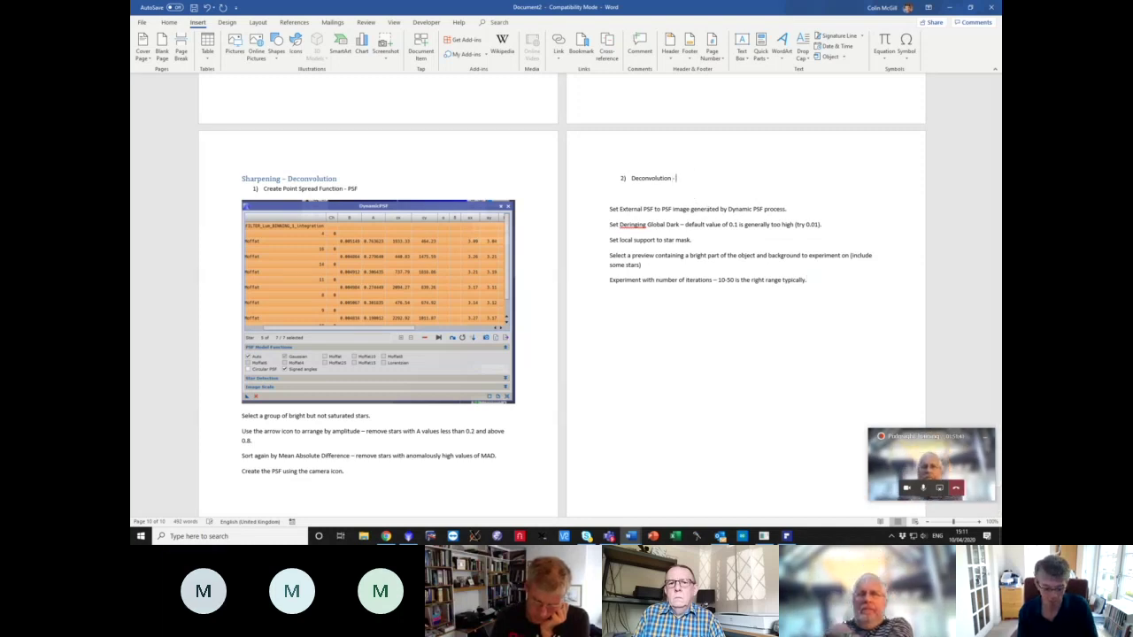
type("eded. No")
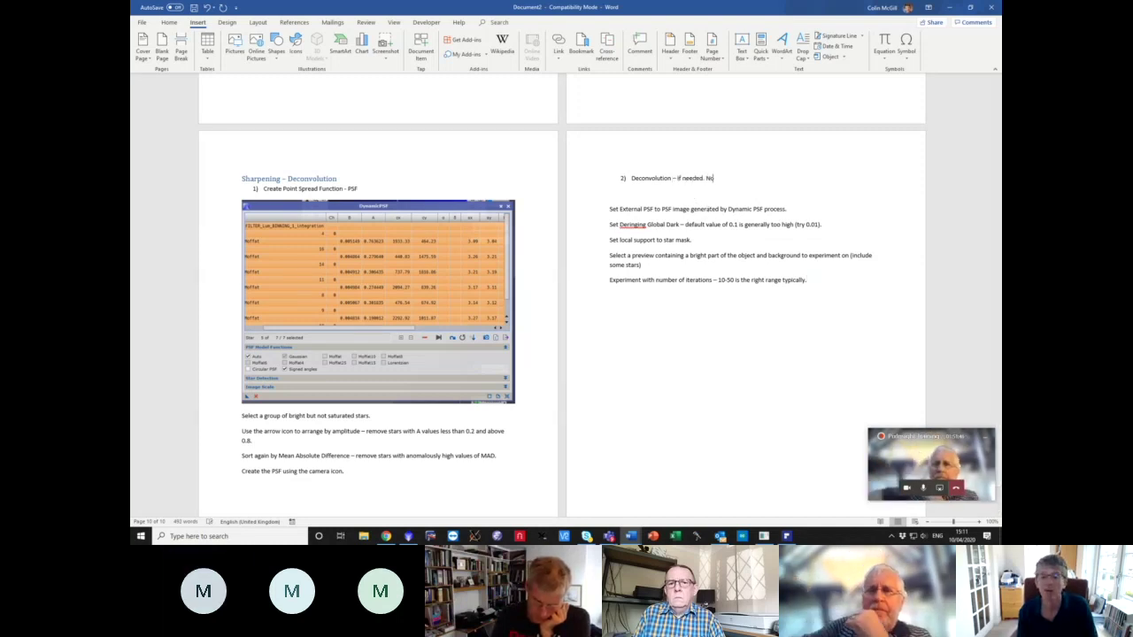
type(" point if indersampled stars.")
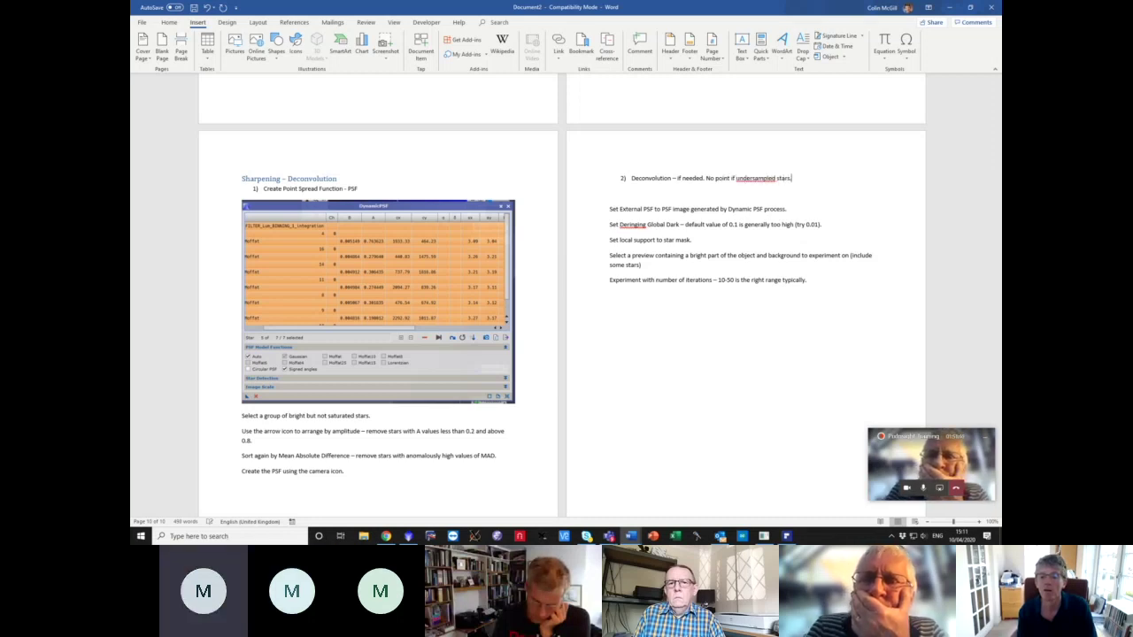
- Add the criterion "(FWHM < 2.5)" after "undersampled stars" in the Deconvolution item, keeping the full stop at the end
key("BackSpace")
type(" (FWH")
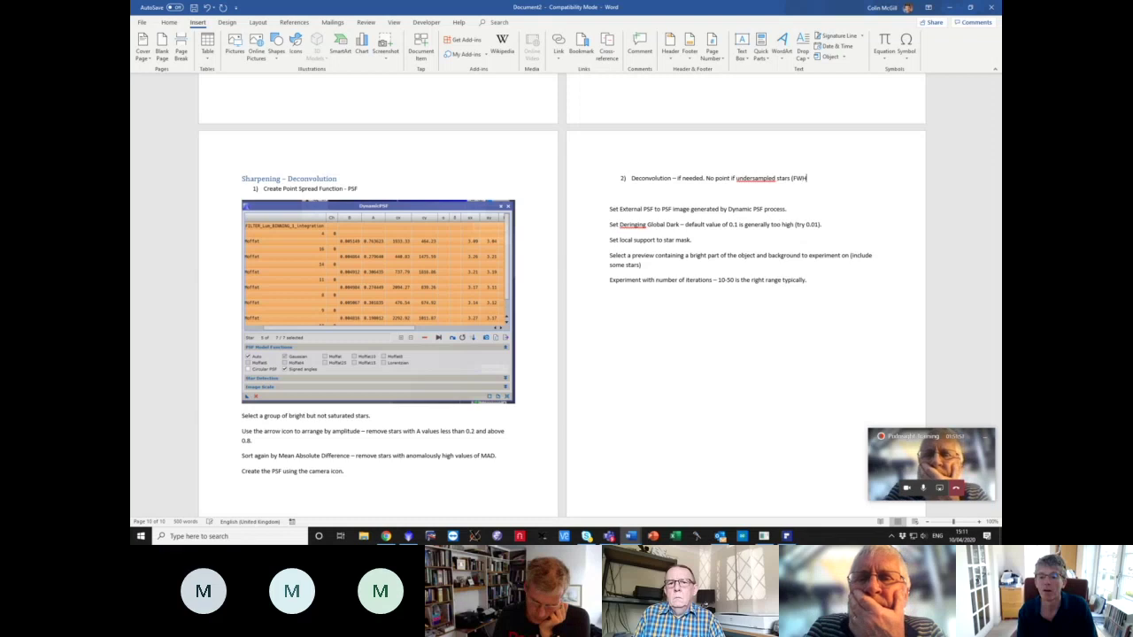
type("M < 2)")
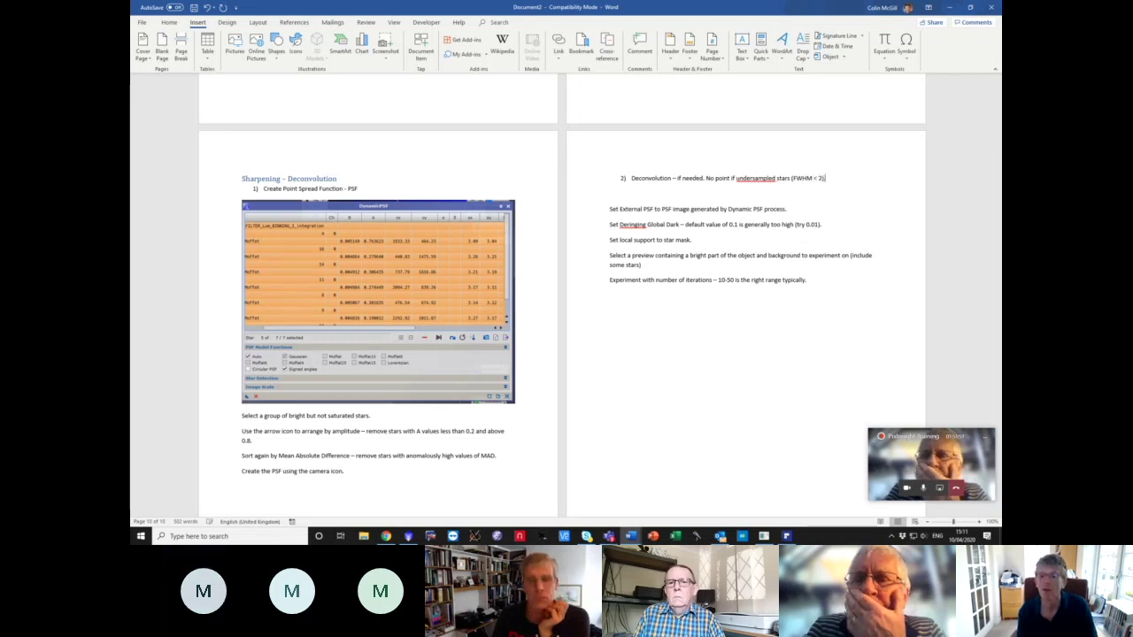
type(".")
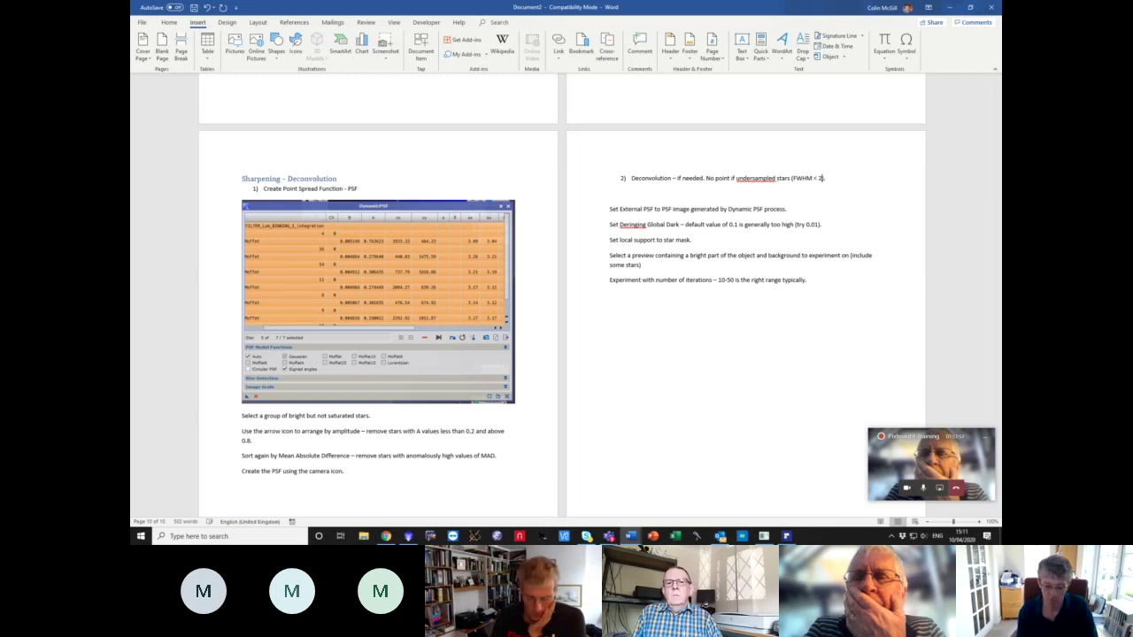
key("Left")
key("Left")
type(".5")
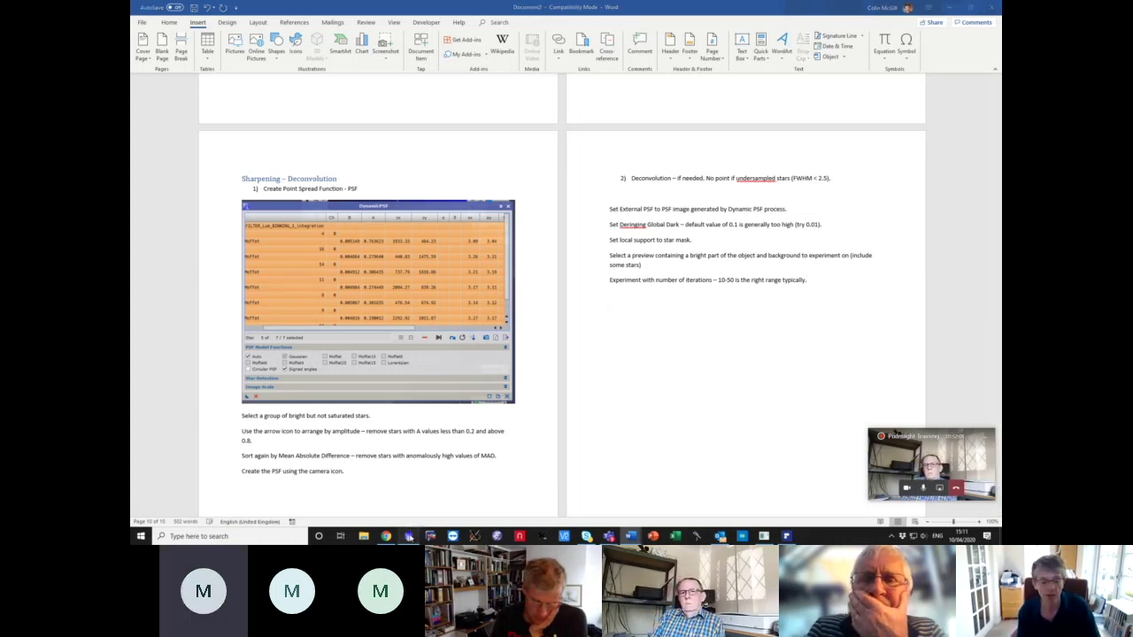
- Switch to PixInsight, paste the screenshot as a new image and crop it to the Deconvolution window with DynamicCrop
left_click(408, 535)
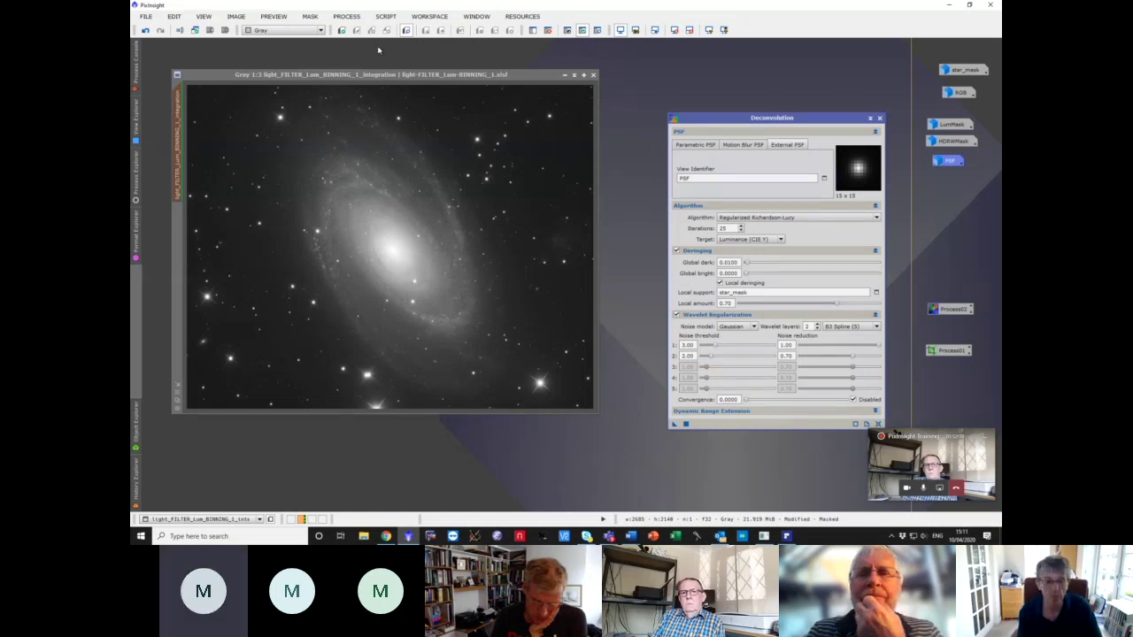
key("ctrl+shift+v")
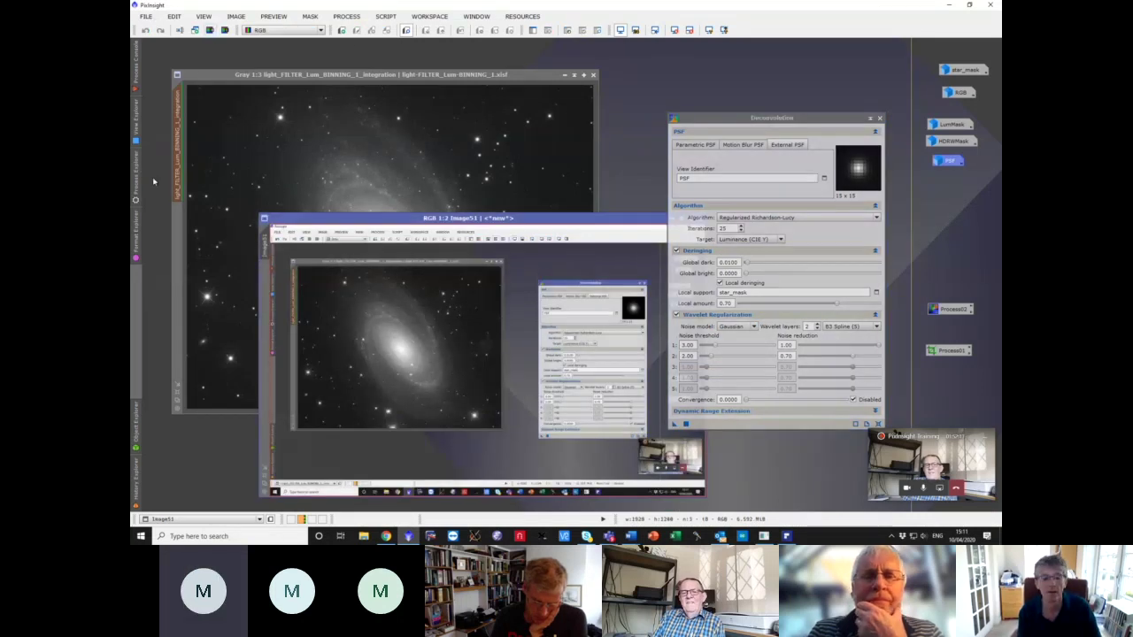
left_click(134, 197)
double_click(195, 204)
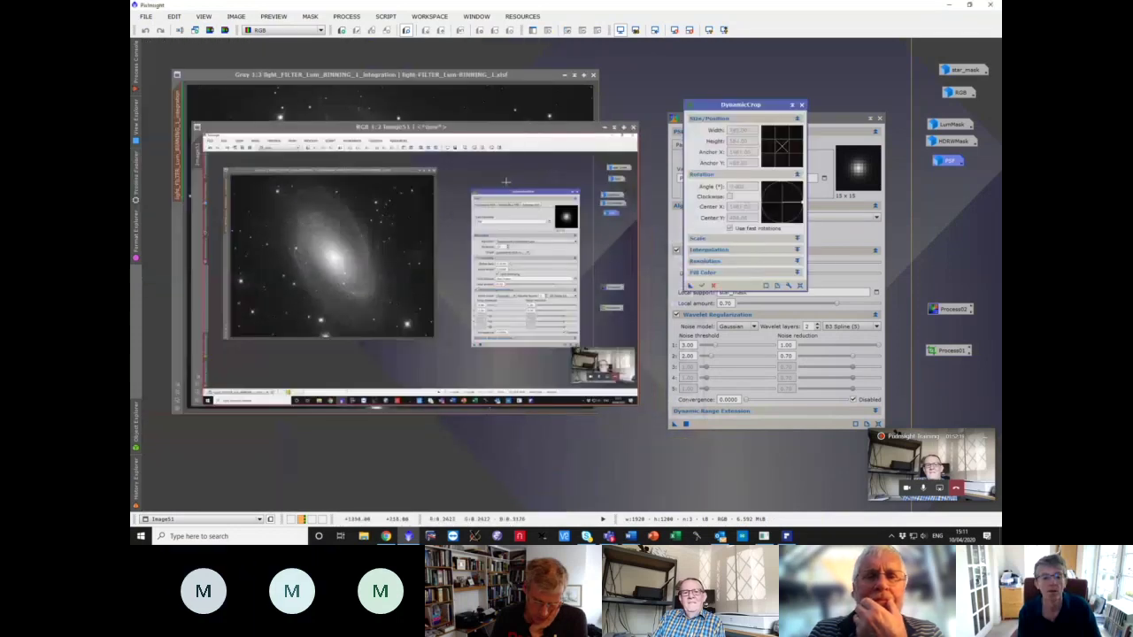
left_click_drag(488, 190, 578, 348)
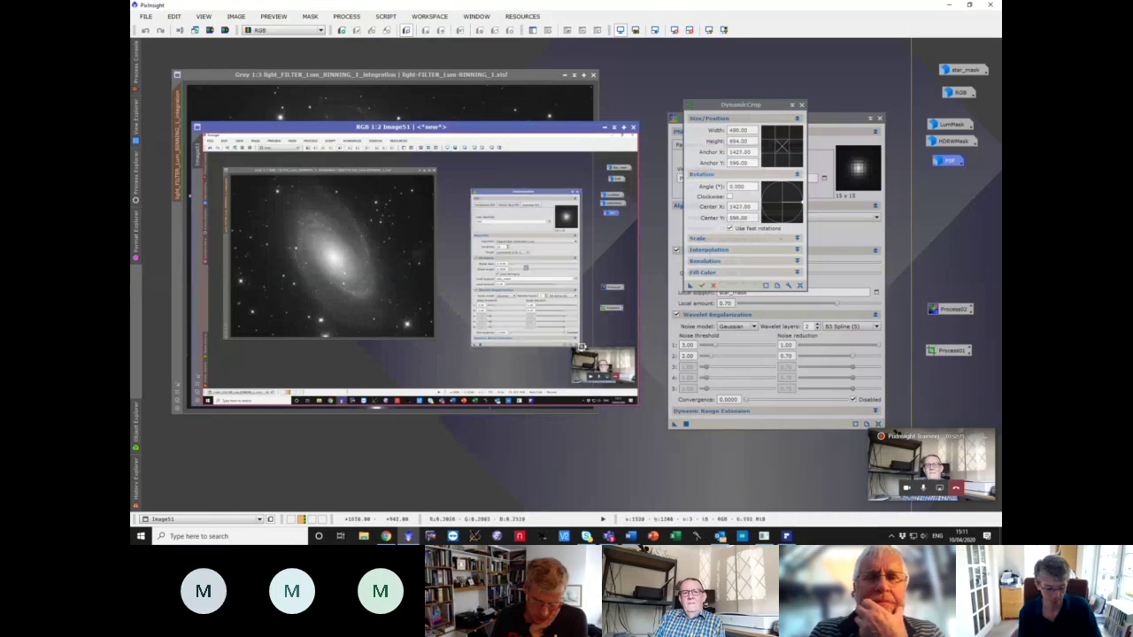
left_click(703, 285)
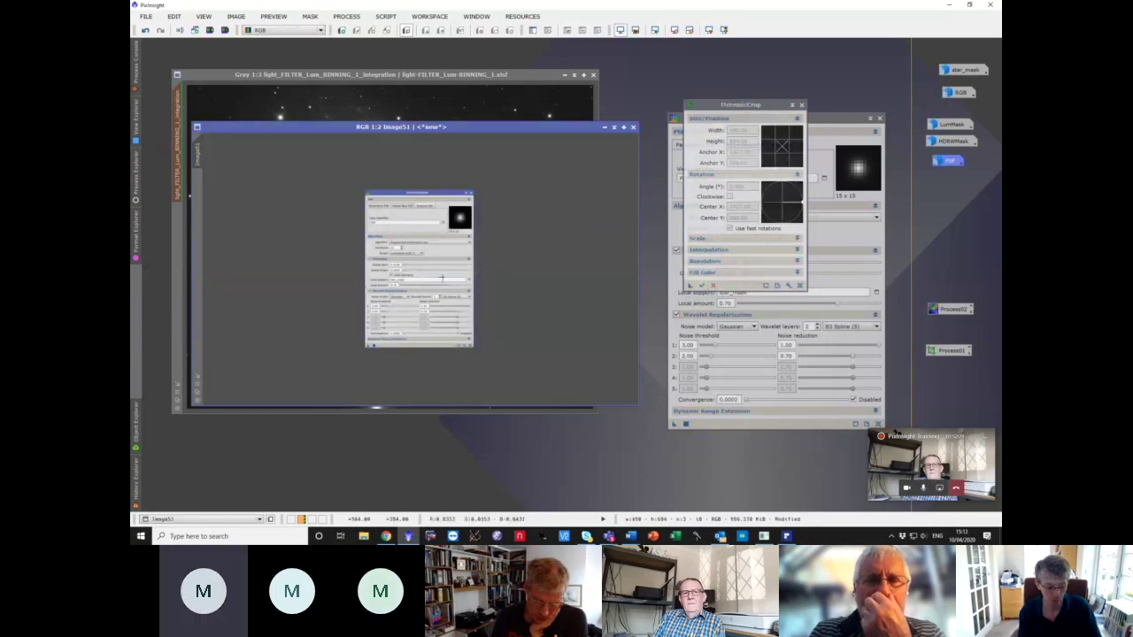
- Copy the cropped Deconvolution image into the Word document, directly below the numbered Deconvolution item
left_click(403, 275)
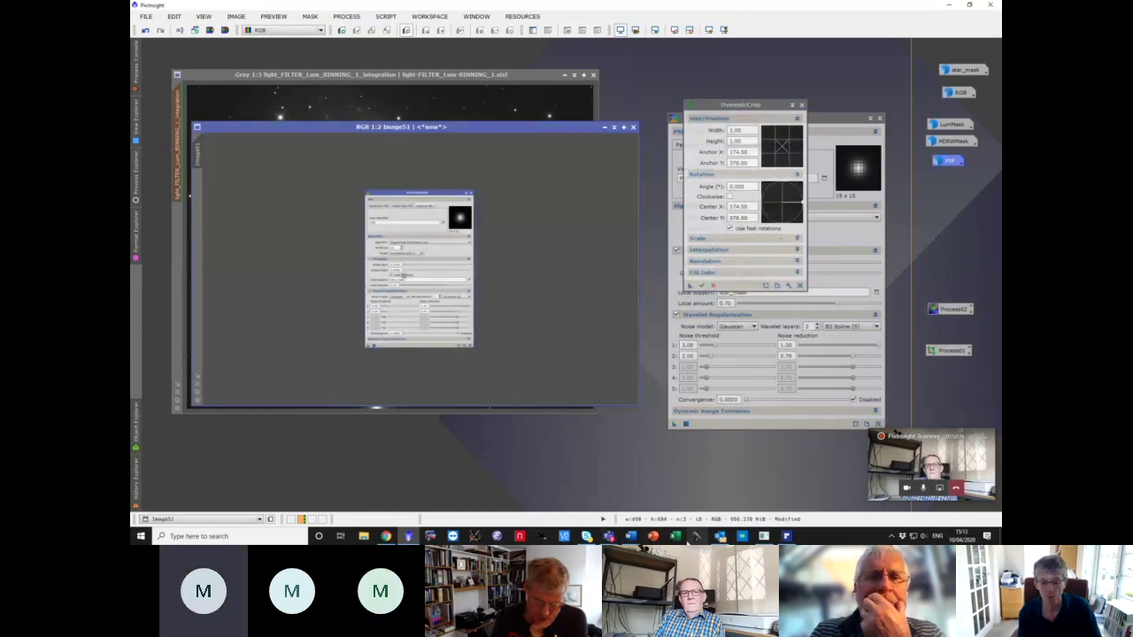
mouse_move(631, 536)
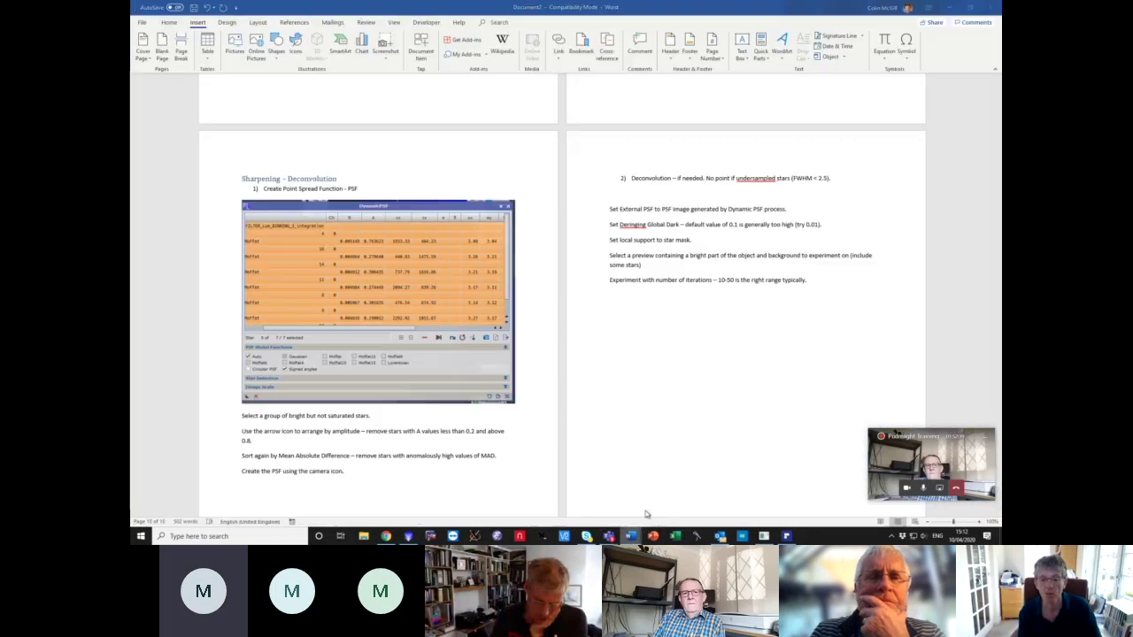
left_click(678, 488)
left_click(617, 191)
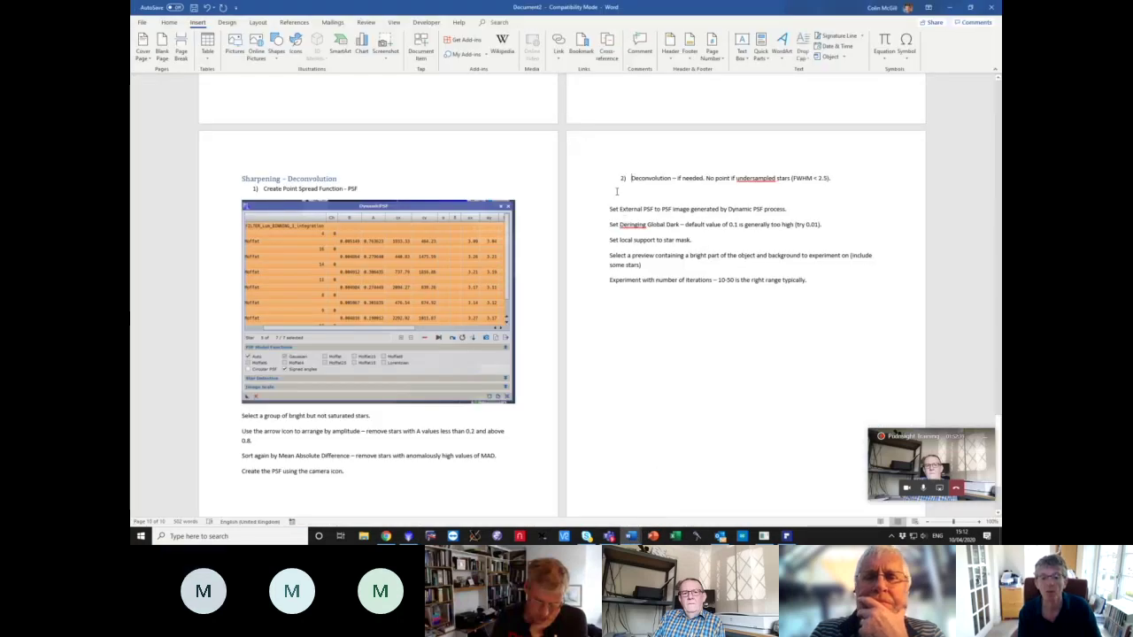
key("ctrl+v")
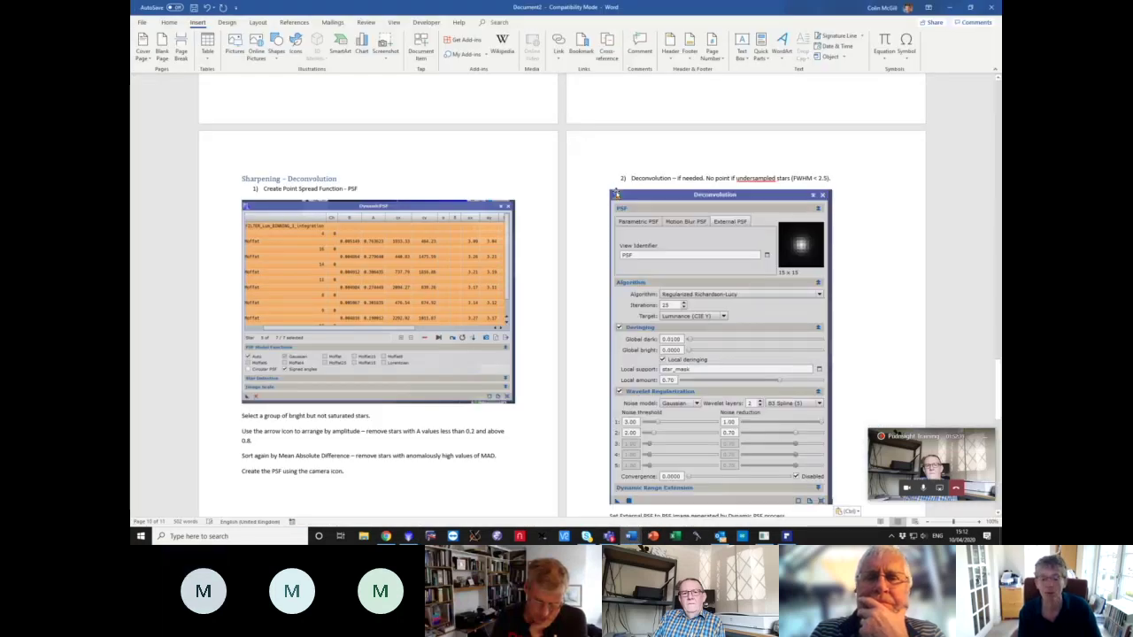
- Start a new page after the iterations instruction at the end of the document
scroll(692, 233, "down", 6)
left_click(682, 235)
left_click(646, 324)
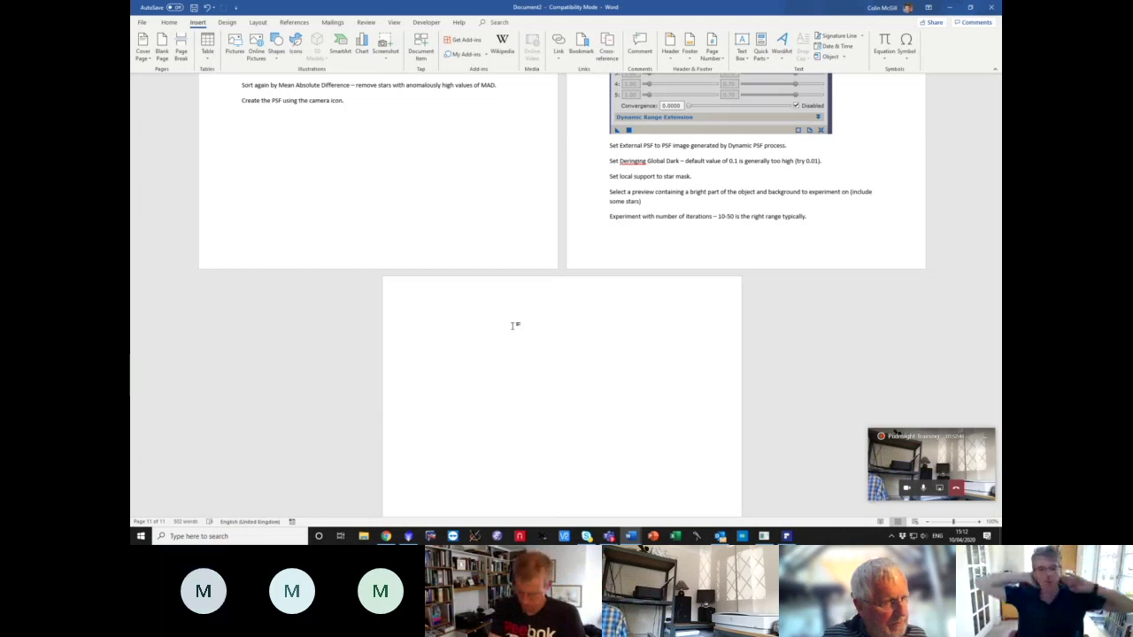
- Add a Heading 2 reading "Smoothing" on the new page, with the body line "TGVDenoise" below it
scroll(512, 325, "up", 12)
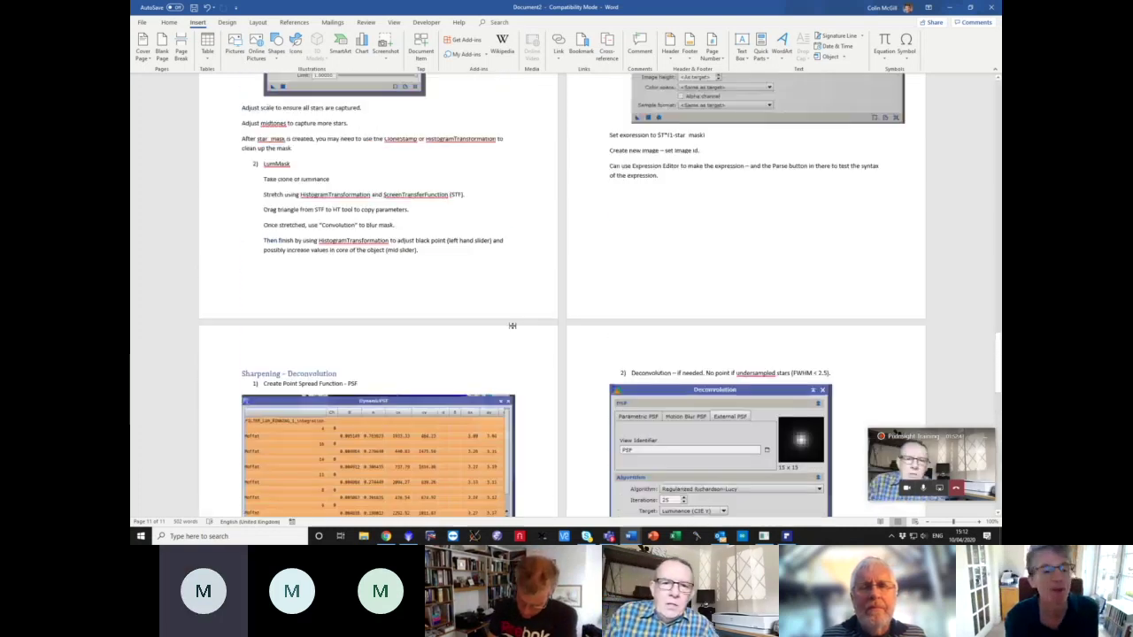
scroll(512, 325, "down", 12)
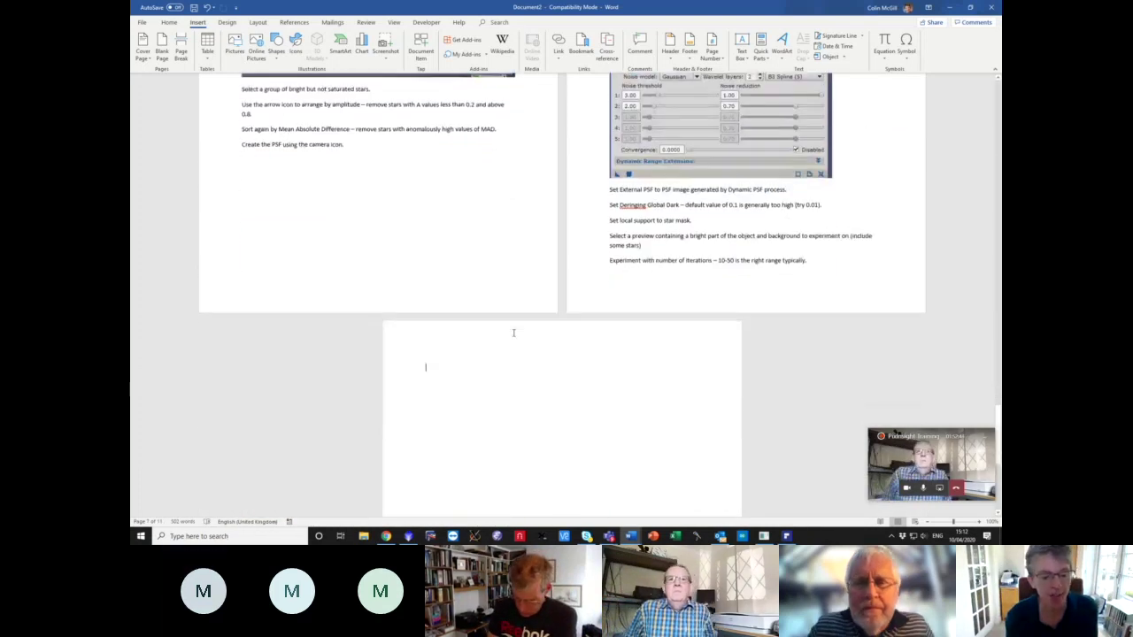
scroll(465, 360, "up", 2)
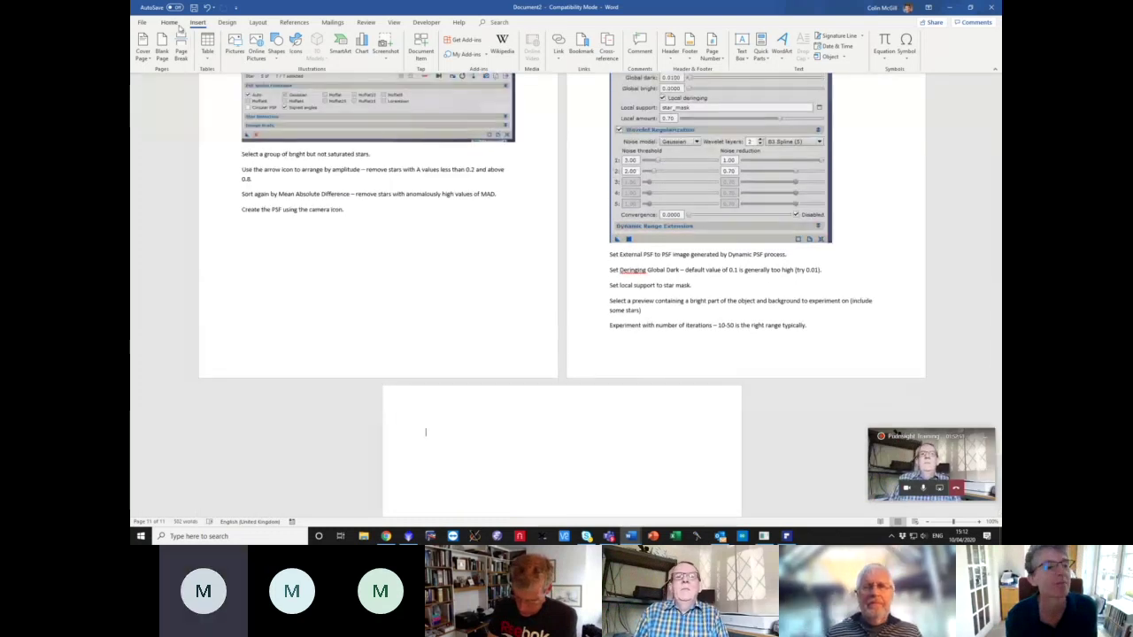
left_click(172, 23)
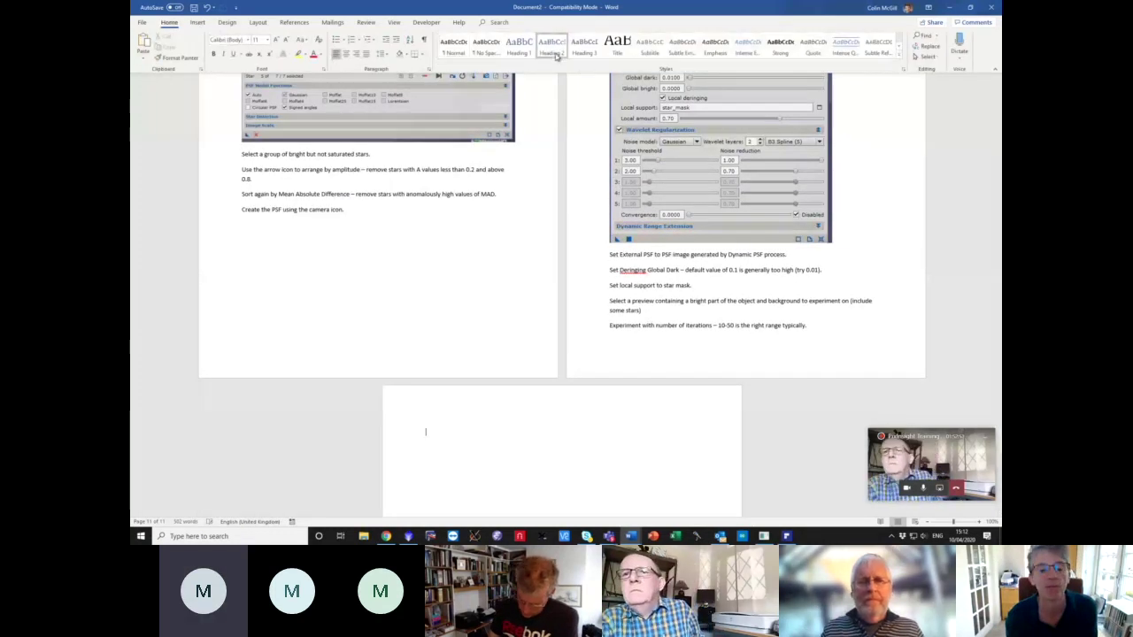
left_click(554, 49)
type("SMooth")
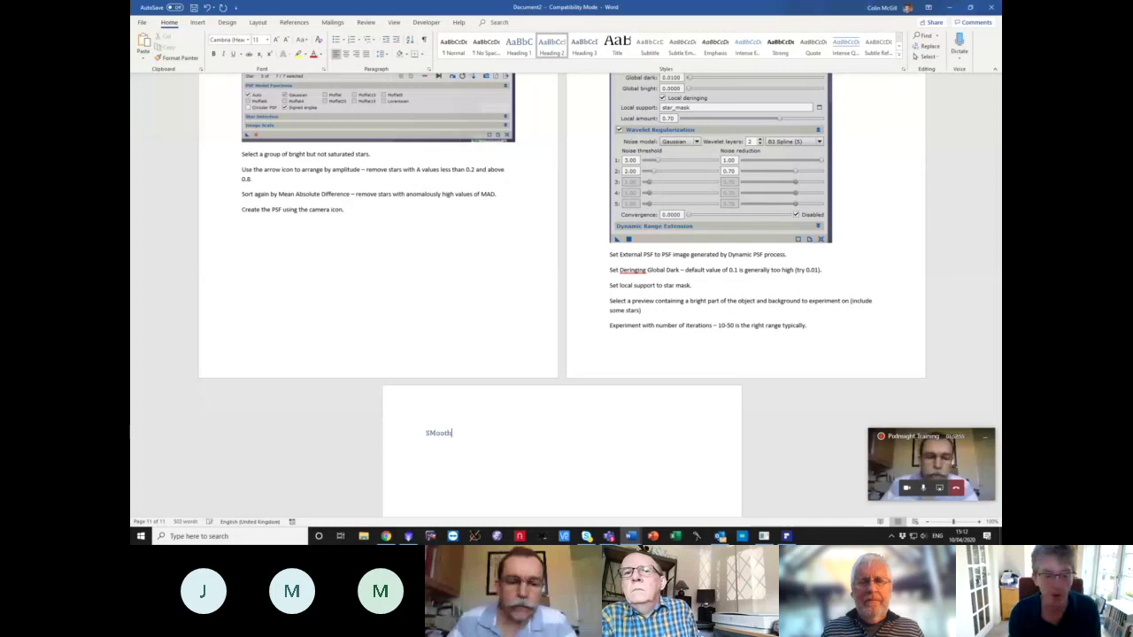
key("BackSpace")
key("BackSpace")
type("moo")
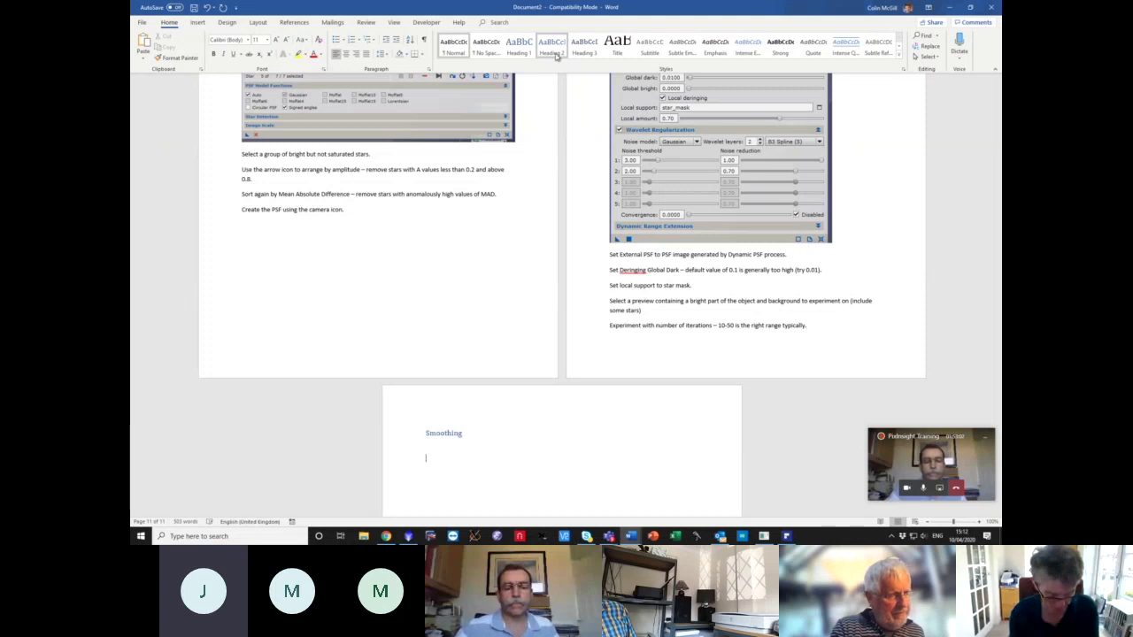
type("GVDenoise")
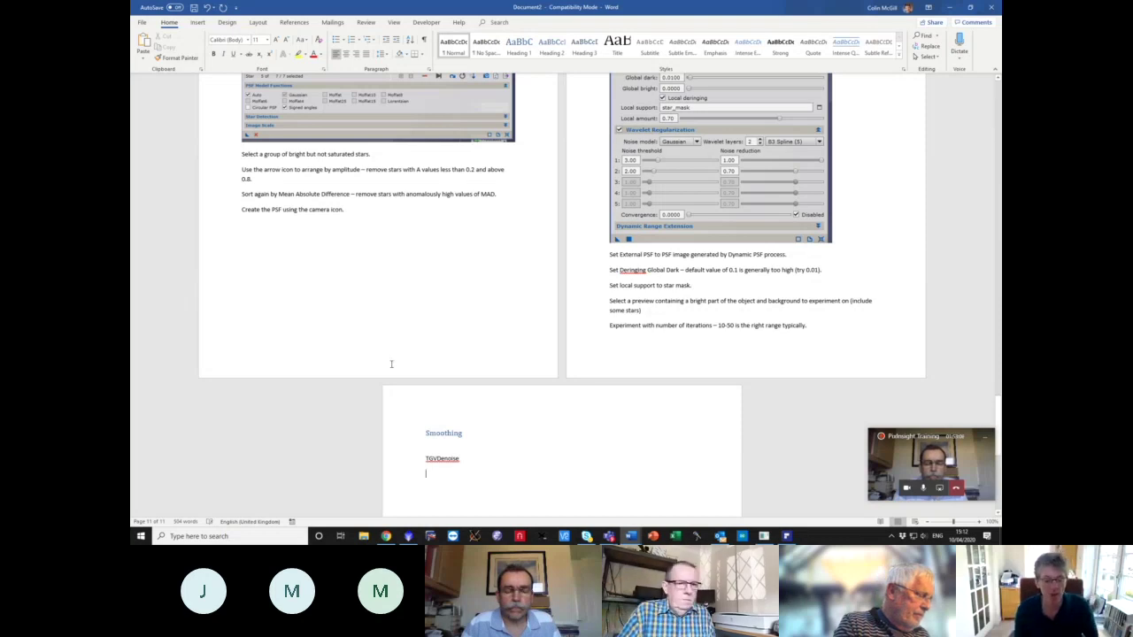
mouse_move(408, 535)
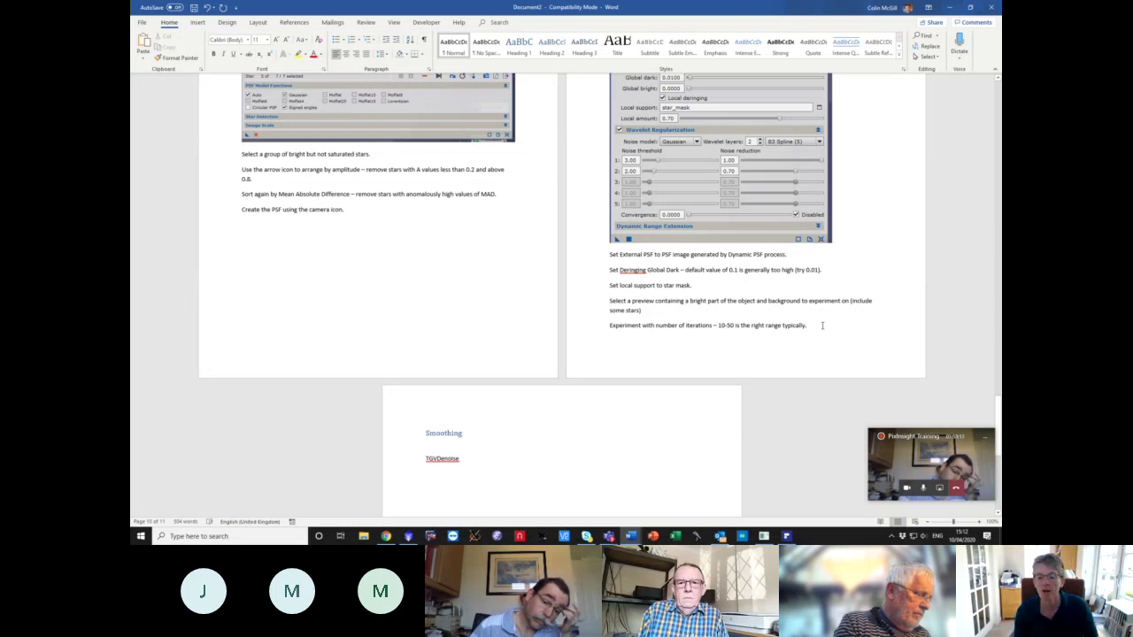
- Insert a page break below the iterations instruction and shrink the Deconvolution screenshot slightly
key("ctrl+Return")
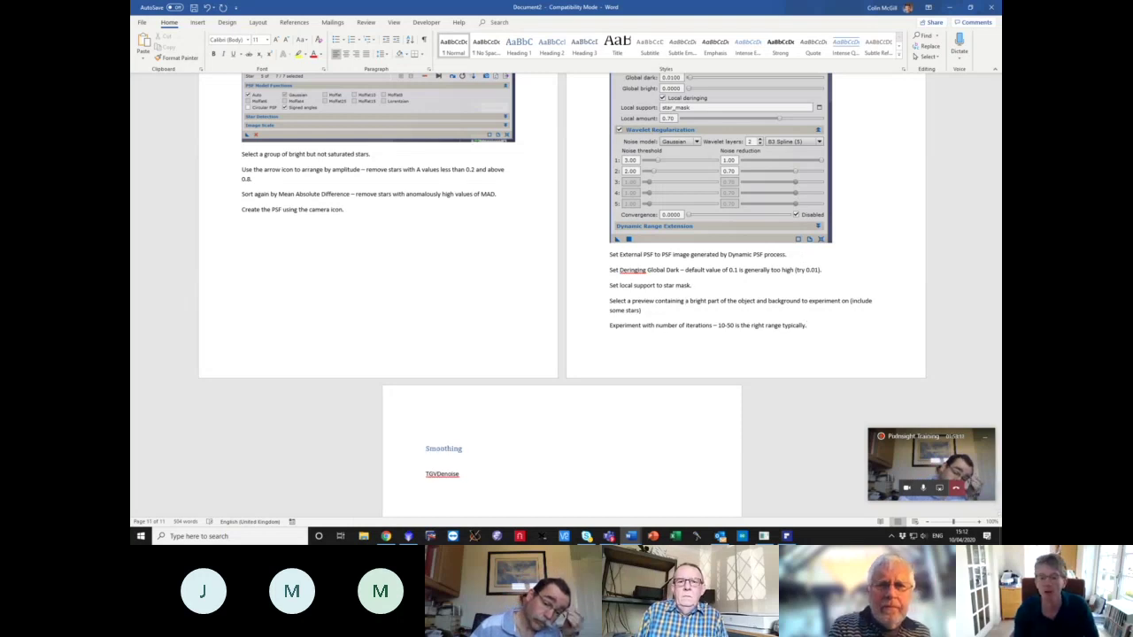
scroll(776, 280, "up", 2)
left_click(776, 280)
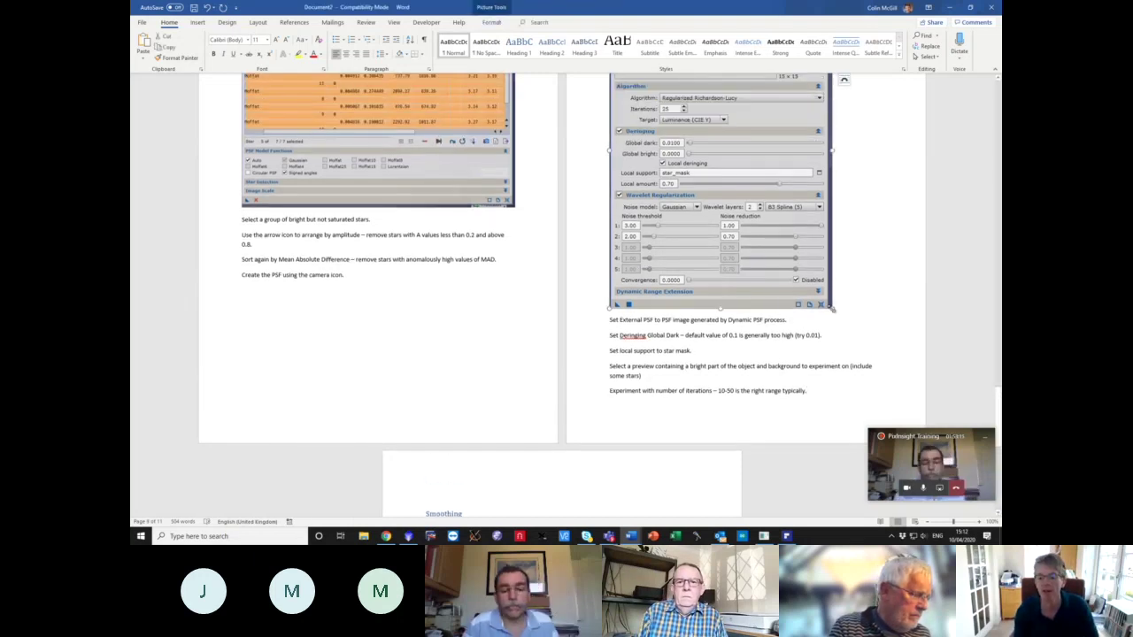
left_click_drag(831, 308, 813, 288)
scroll(803, 375, "up", 3)
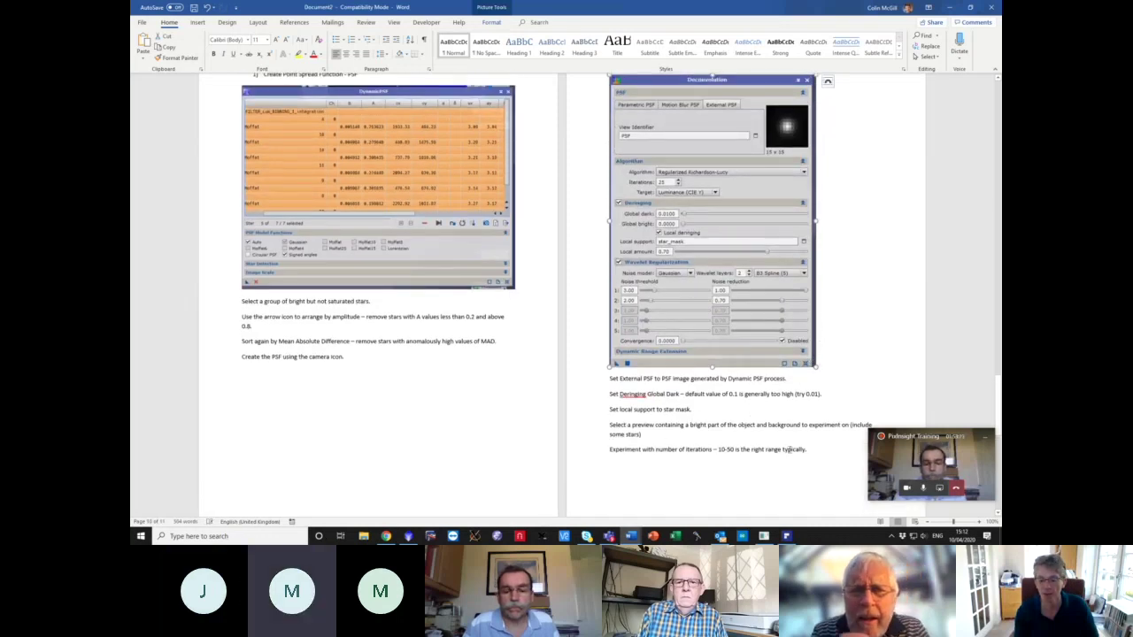
- Add the line "Apply HDRWmask." below the instruction about the number of iterations
left_click(822, 451)
key("Return")
type("Apply HDRW")
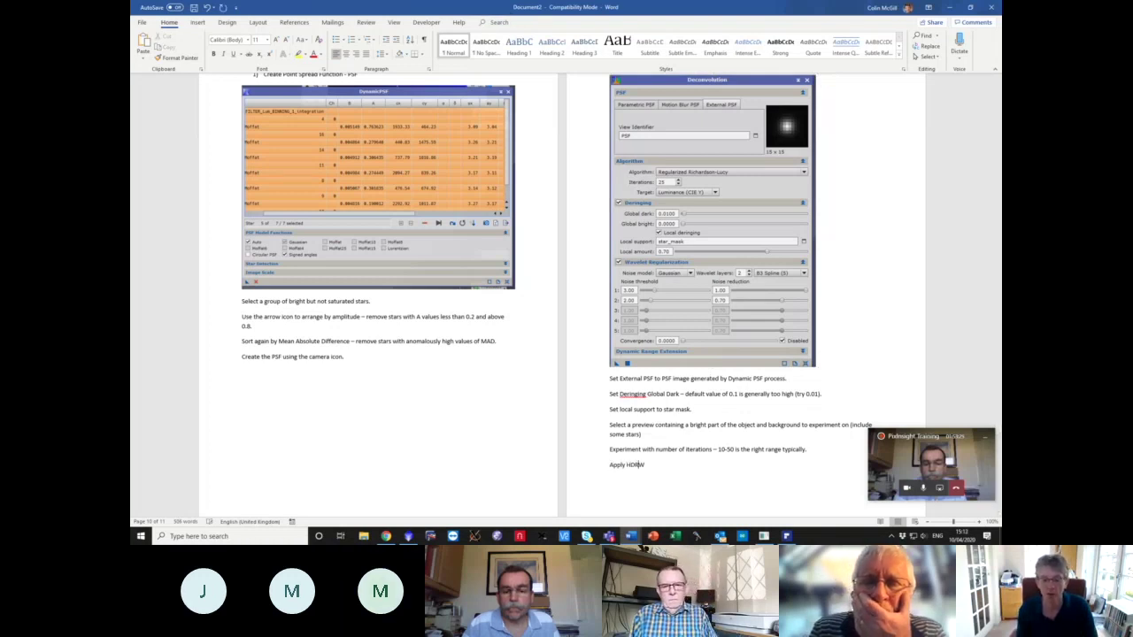
key("BackSpace")
key("BackSpace")
key("BackSpace")
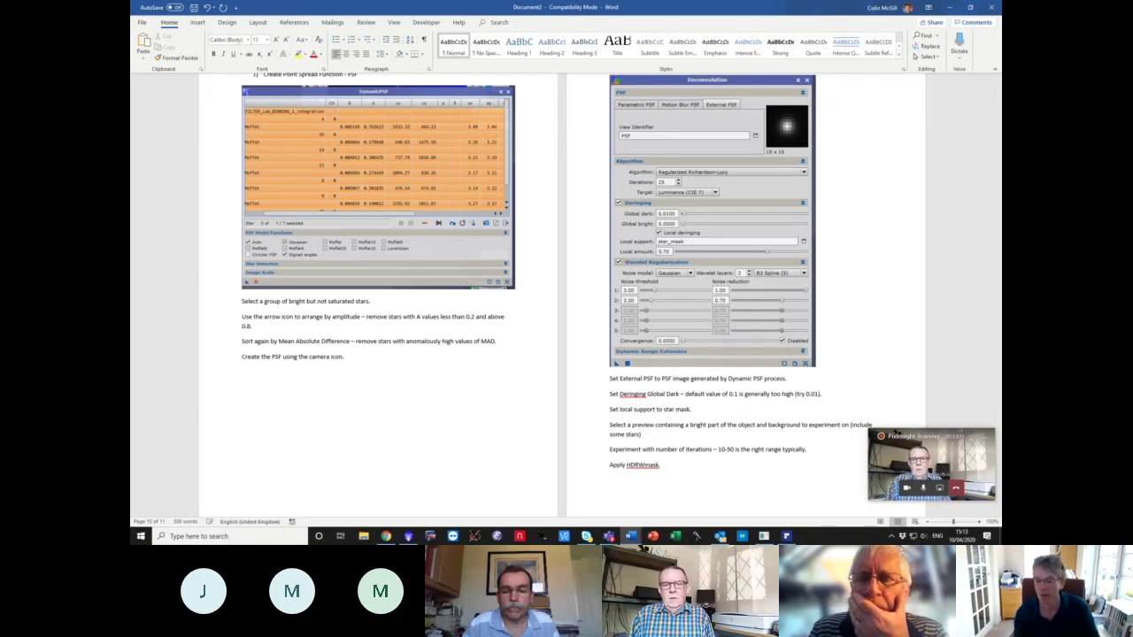
- Try to close the gap between the Smoothing heading and the TGVDenoise line
scroll(605, 399, "down", 8)
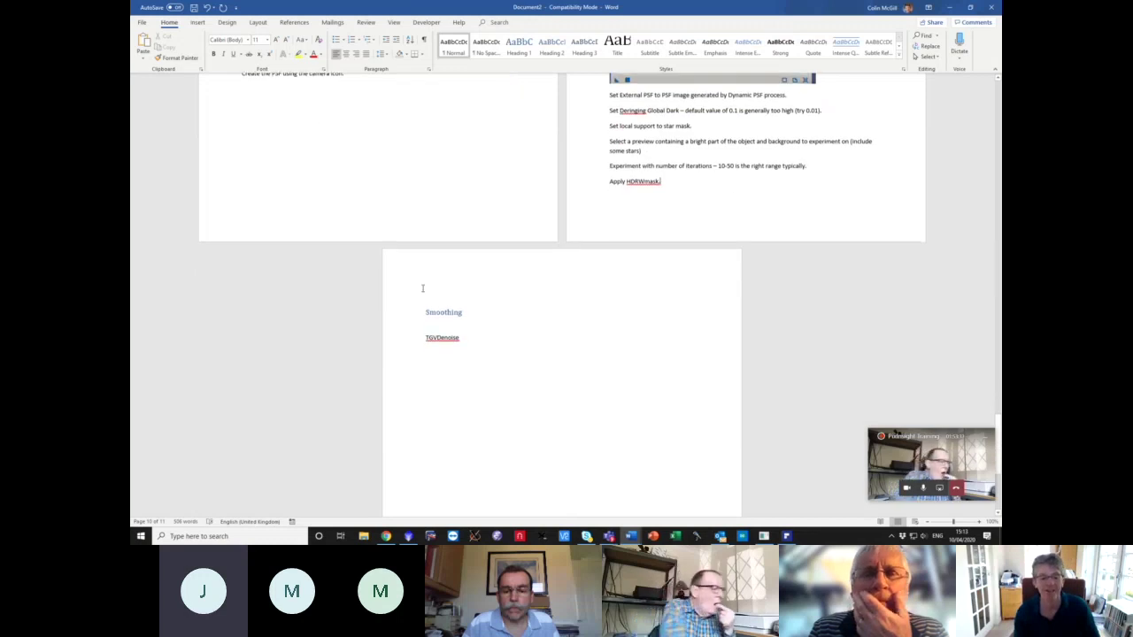
left_click(460, 336)
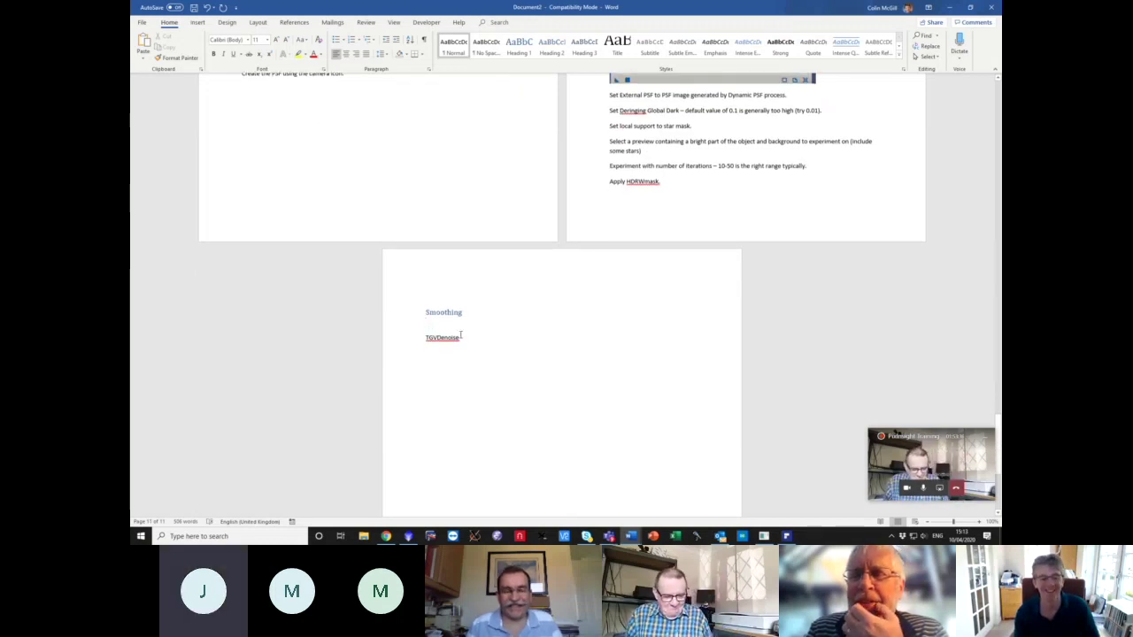
key("Up")
key("BackSpace")
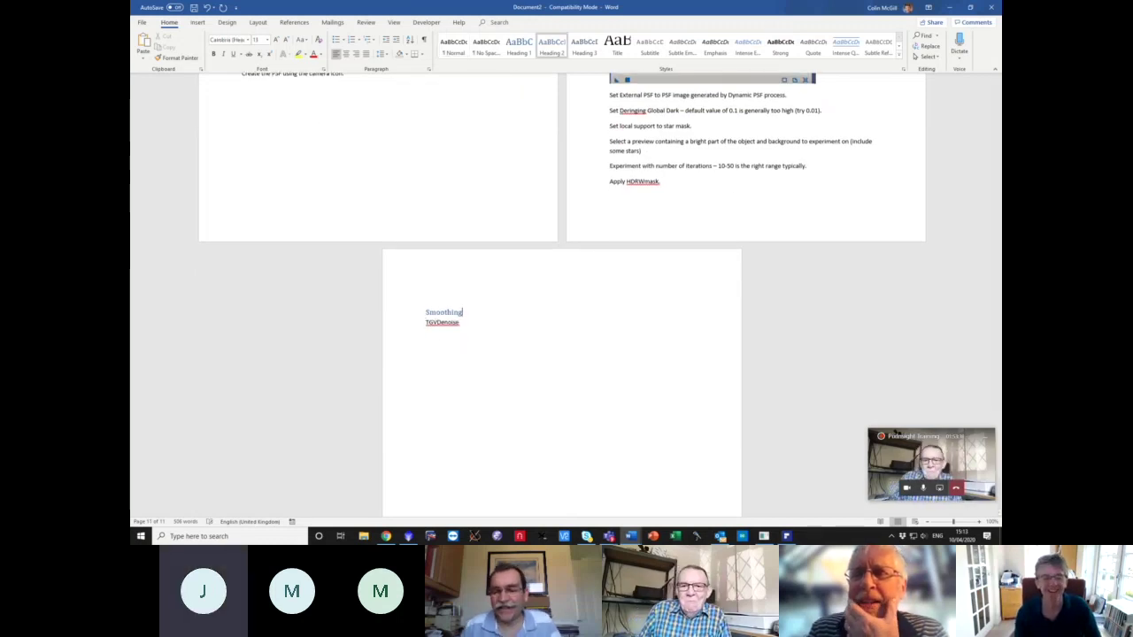
key("Return")
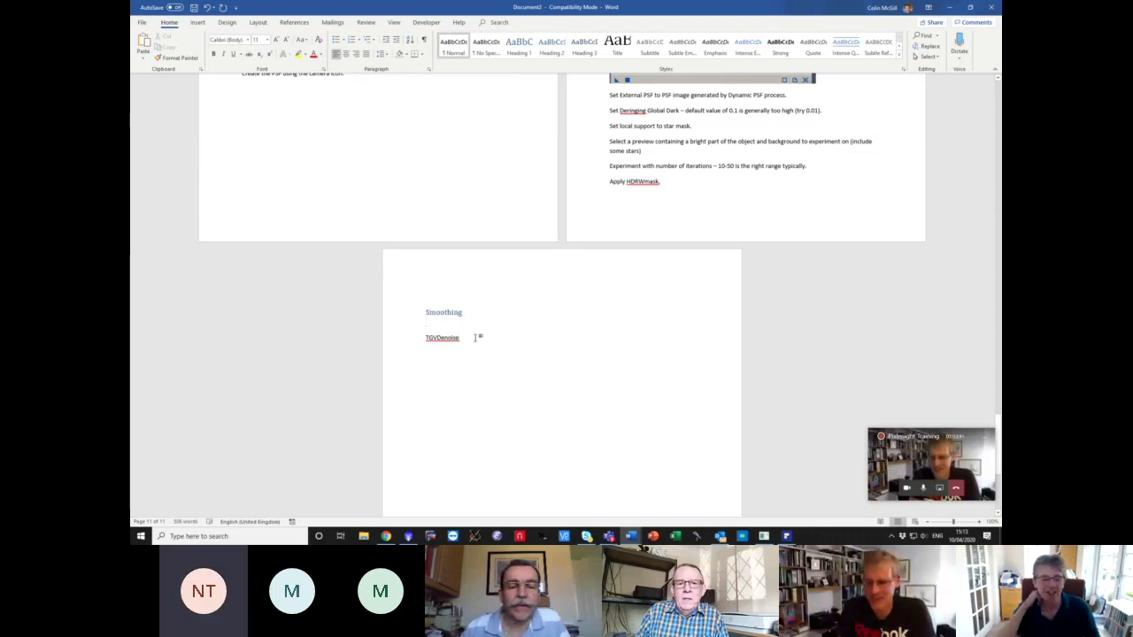
scroll(475, 337, "down", 5)
scroll(476, 354, "up", 3)
scroll(483, 353, "up", 10)
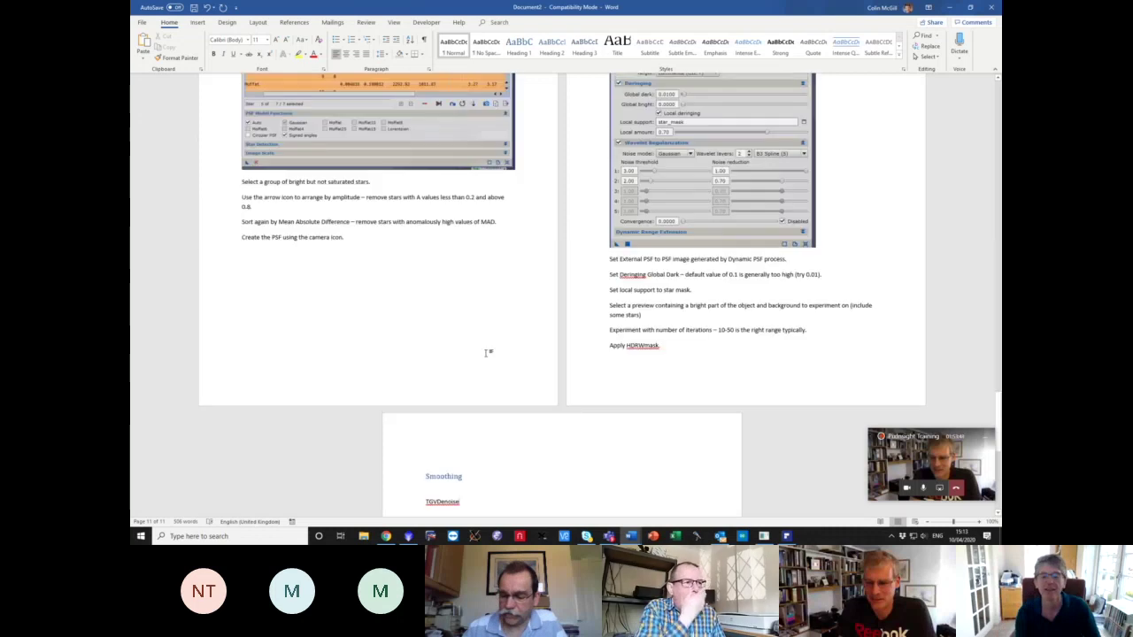
key("super+Tab")
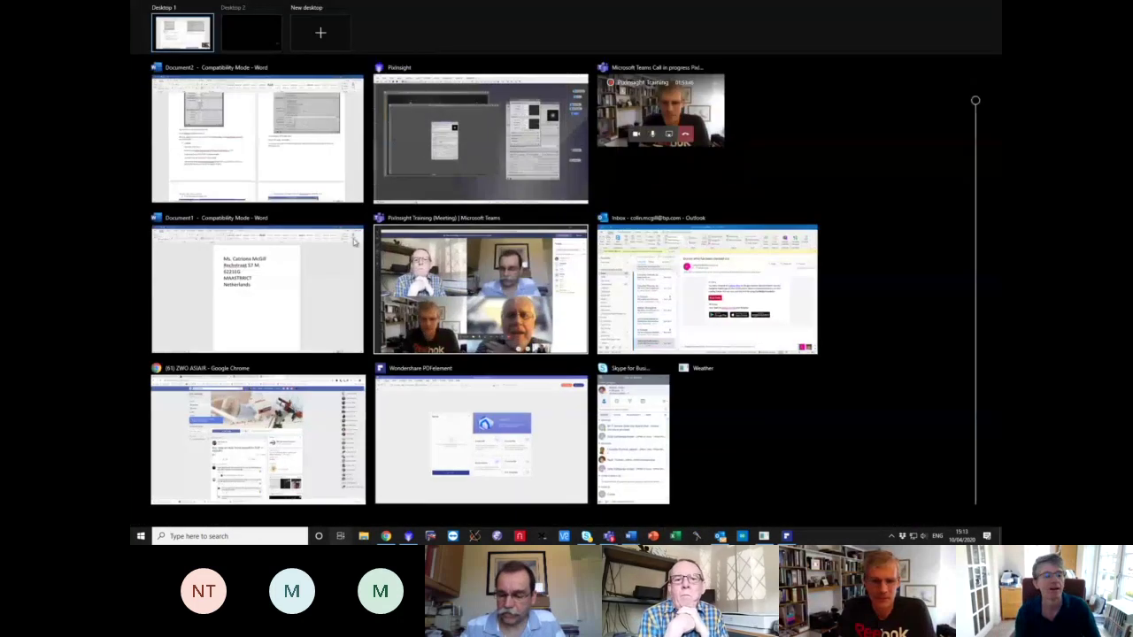
left_click(265, 151)
scroll(624, 416, "down", 15)
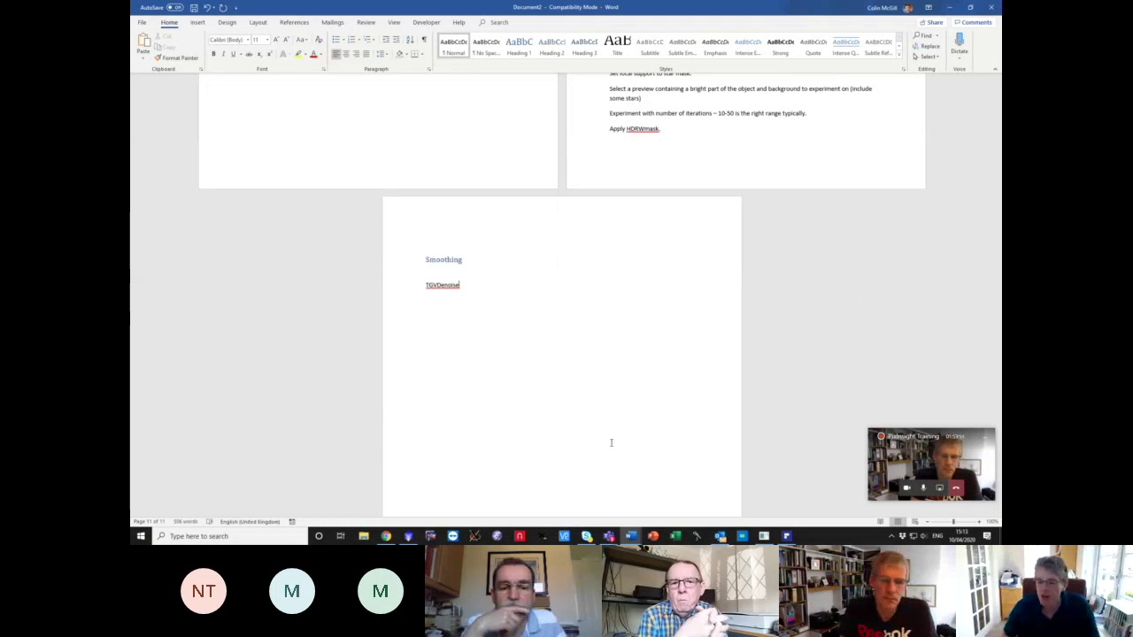
- Switch to PixInsight, cancel the DynamicCrop session, discard the cropped screenshot image and close the Deconvolution process
left_click(410, 536)
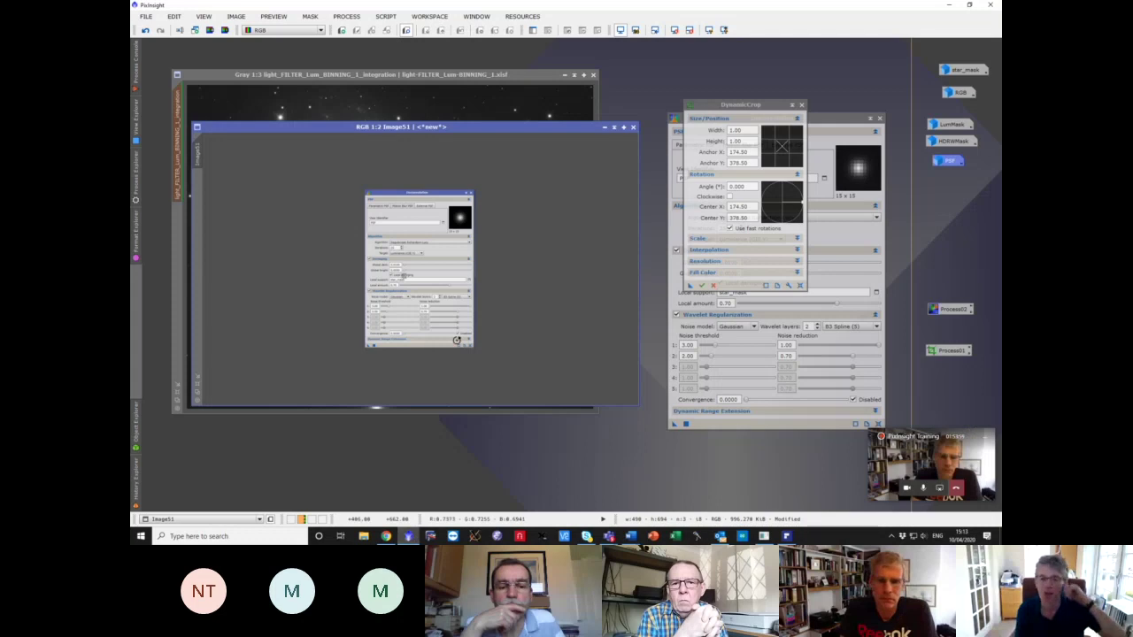
left_click(540, 283)
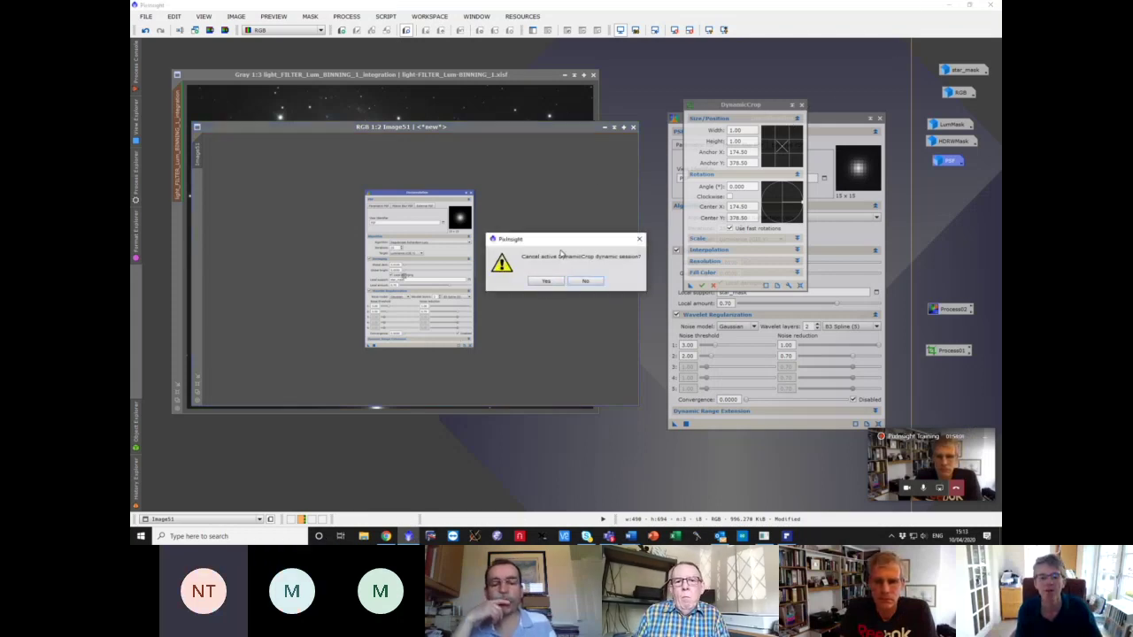
left_click(546, 282)
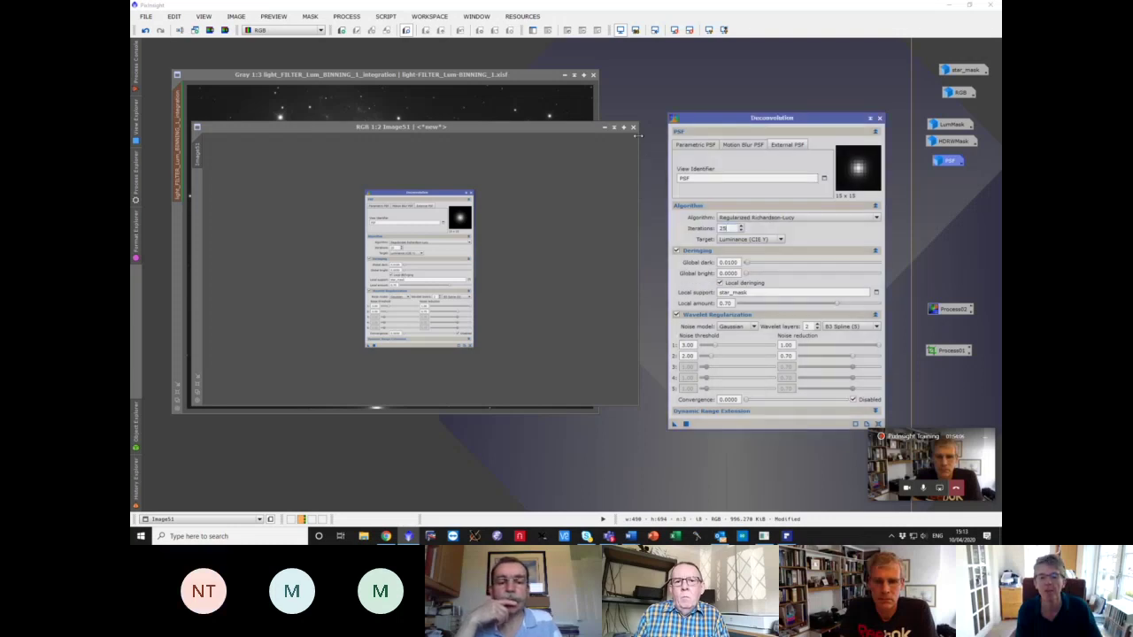
left_click(633, 128)
left_click(546, 289)
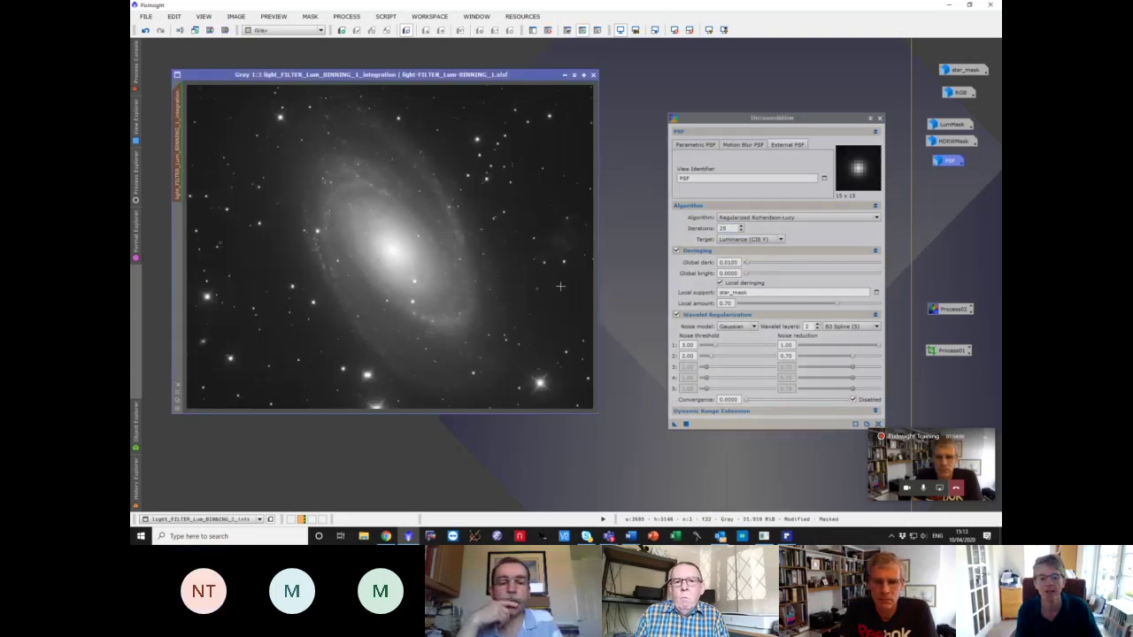
left_click(879, 119)
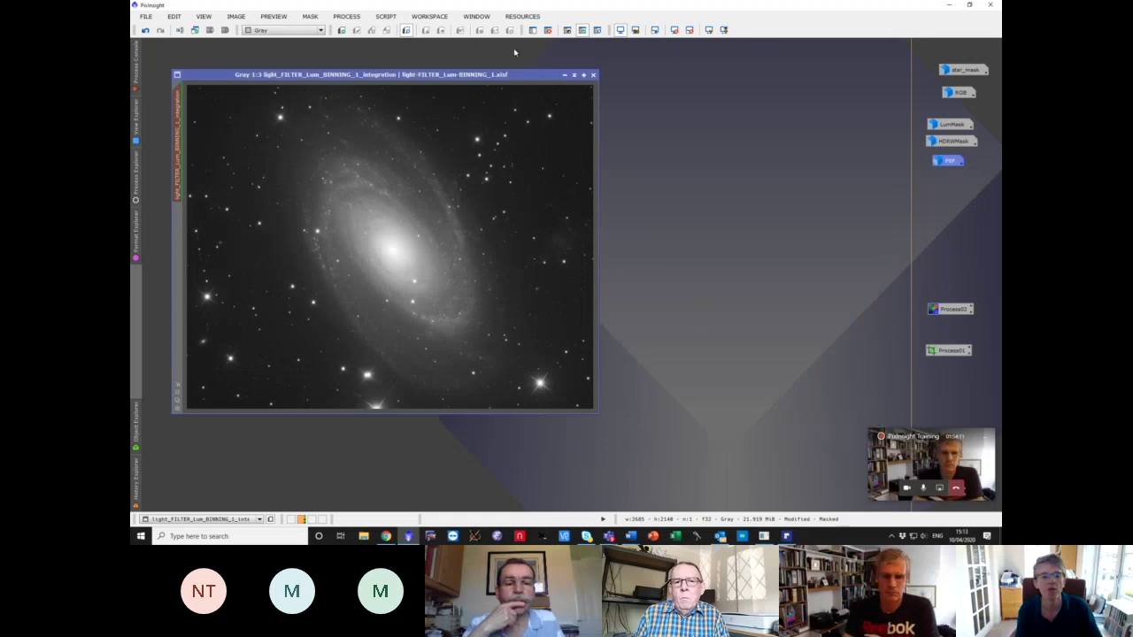
- Create a preview of about 190 × 100 px on dark background below the galaxy and check its values with Statistics
left_click_drag(499, 75, 616, 75)
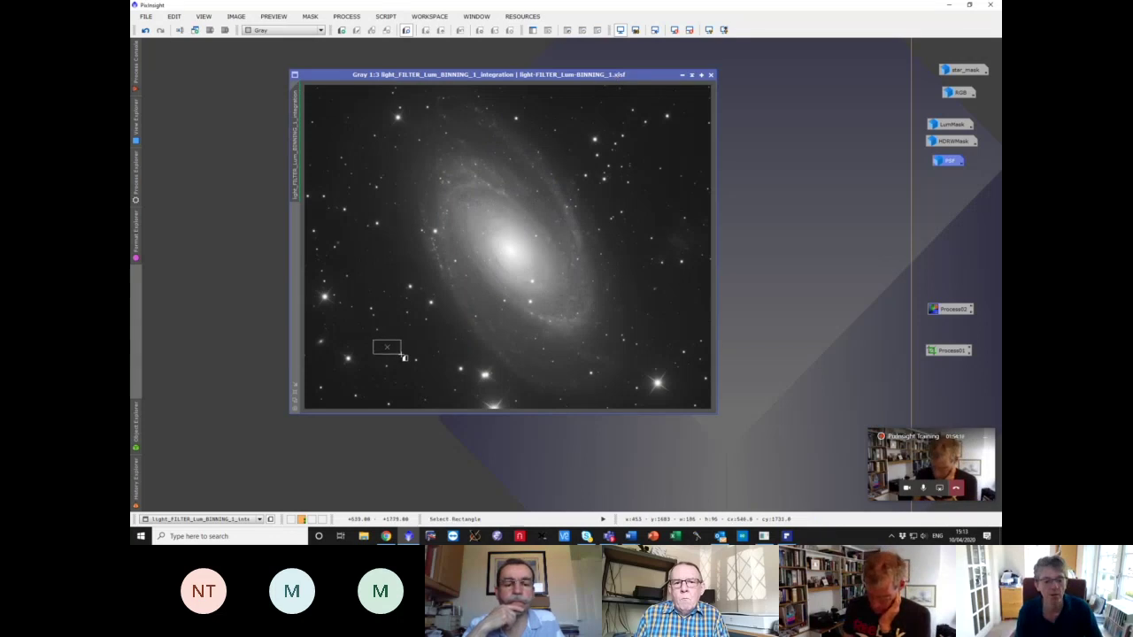
left_click_drag(408, 359, 406, 357)
left_click(346, 17)
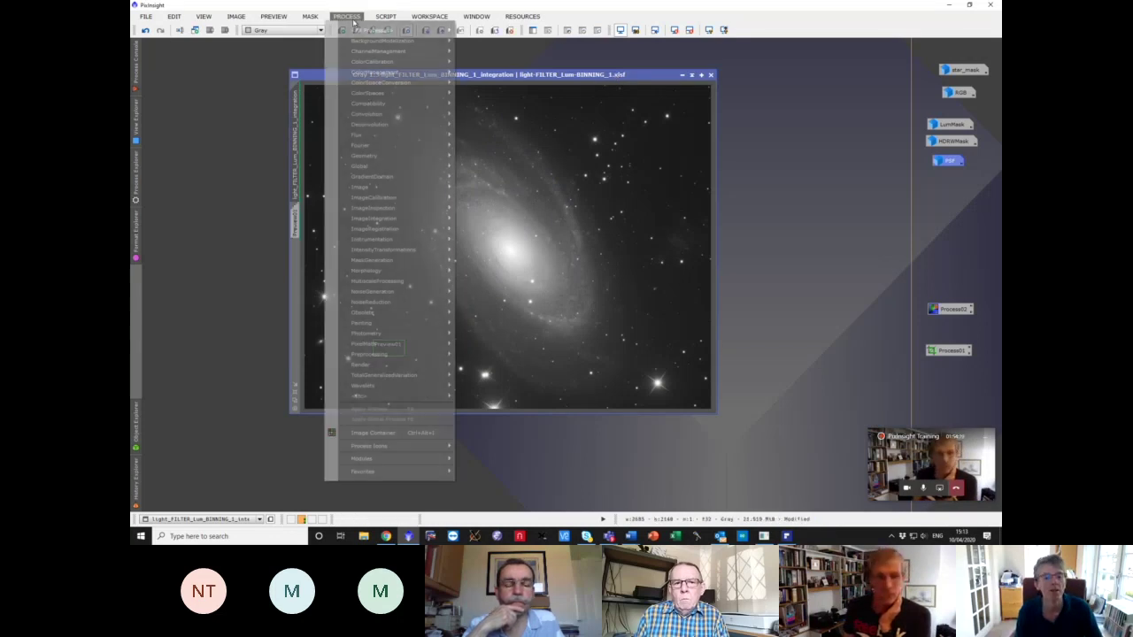
mouse_move(382, 188)
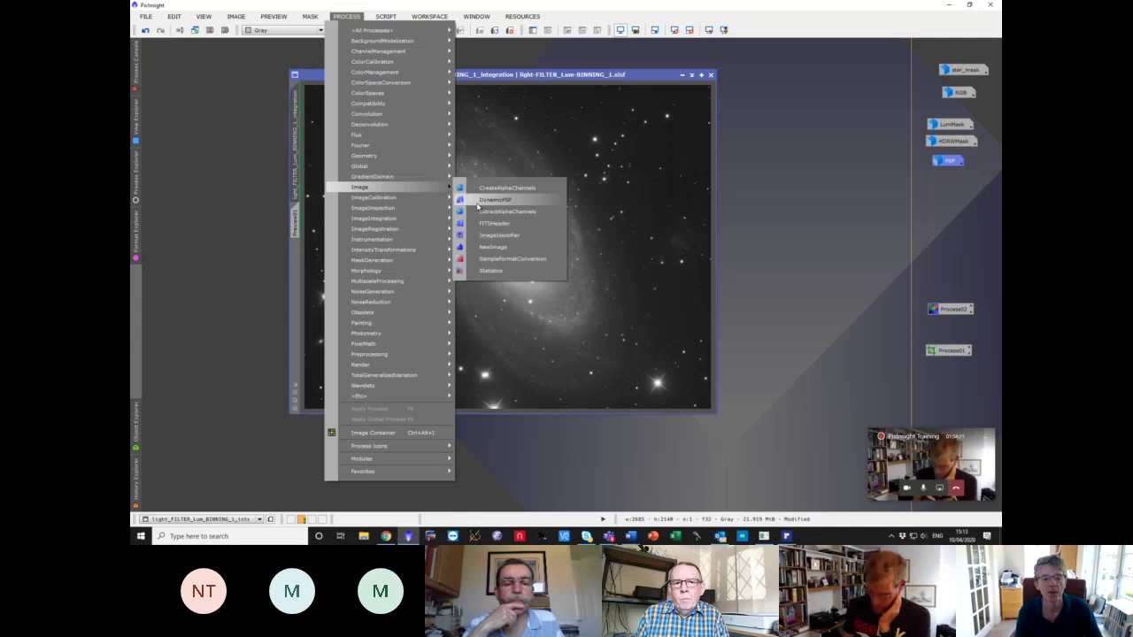
left_click(489, 270)
left_click(724, 126)
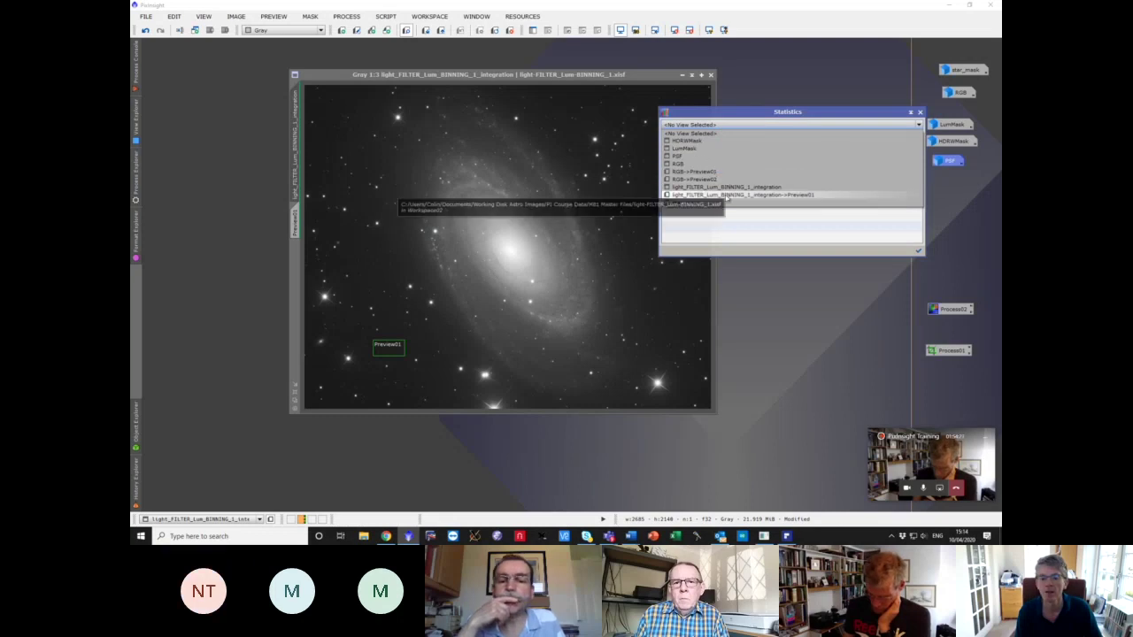
left_click(725, 195)
scroll(725, 196, "down", 1)
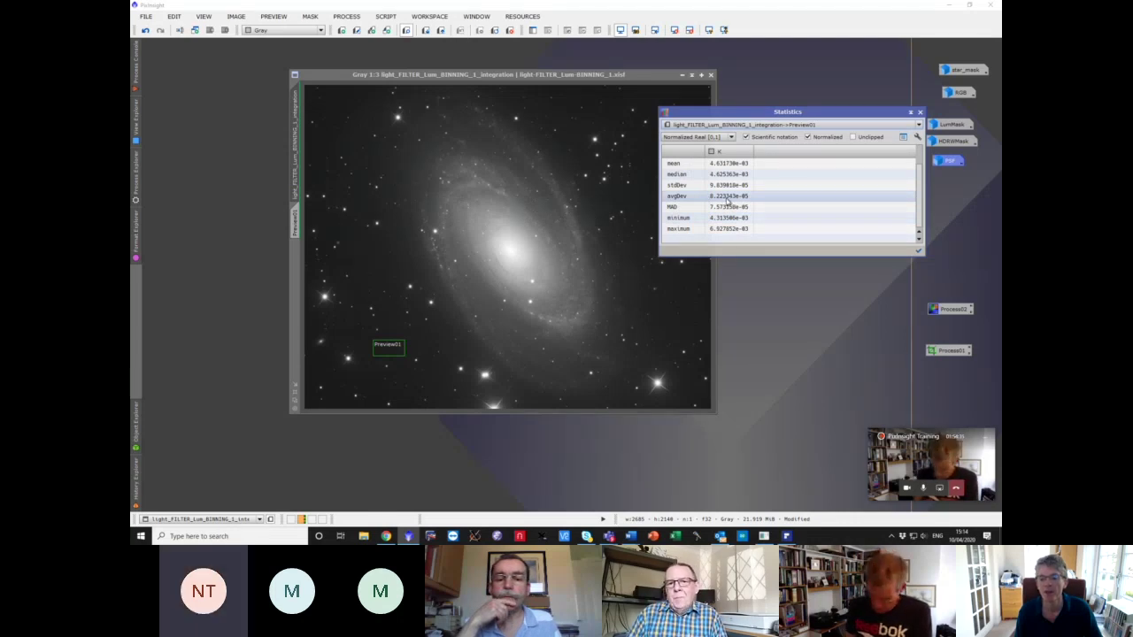
left_click(918, 112)
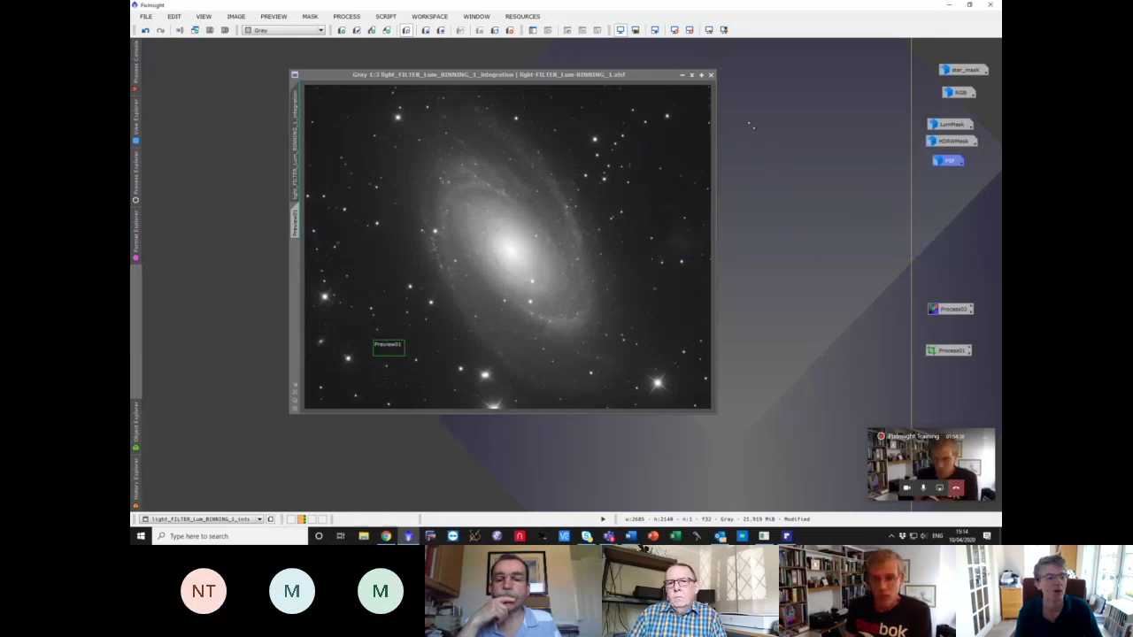
- Open the favorite process TGVDenoise and move the luminance image clear of its window
left_click(134, 180)
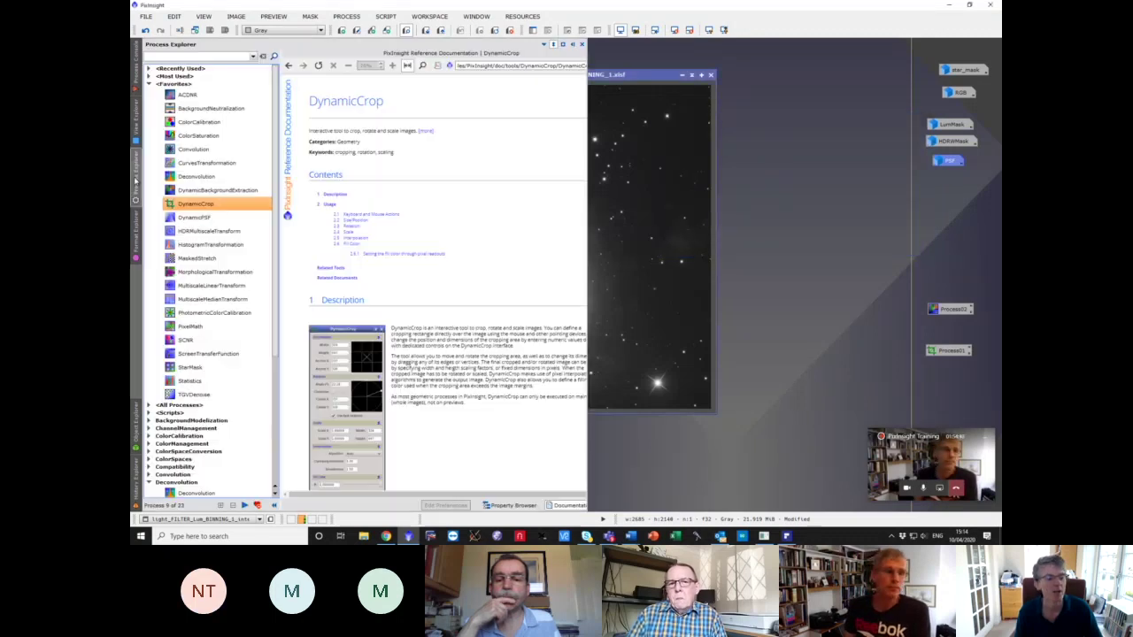
left_click_drag(203, 395, 208, 395)
double_click(207, 396)
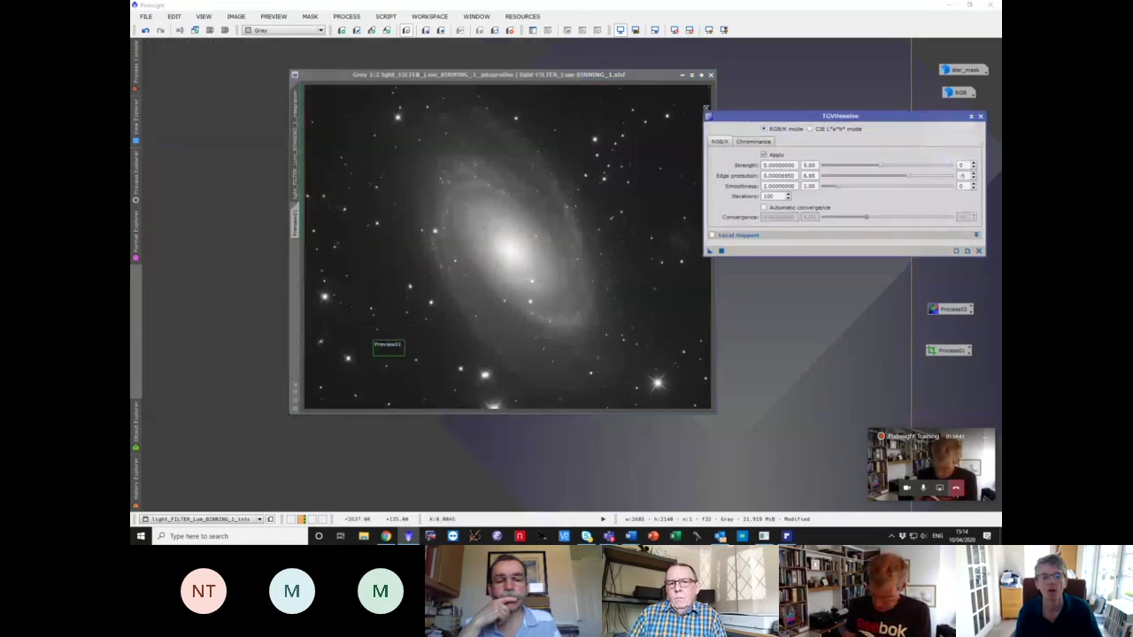
left_click_drag(584, 81, 525, 80)
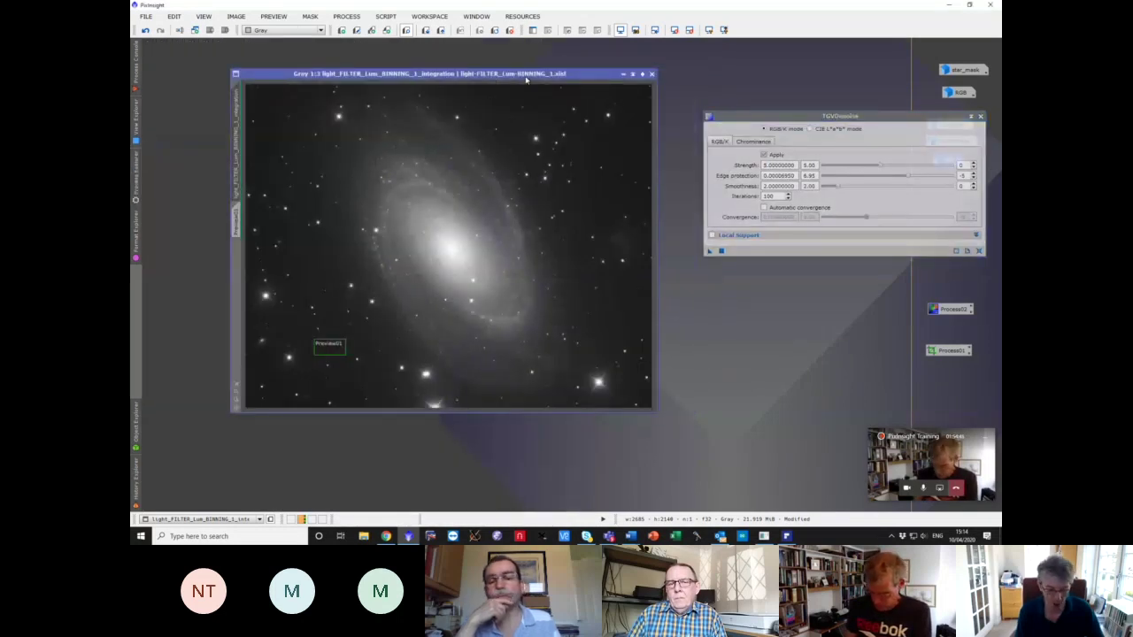
- Create a second preview of about 681 × 651 px over the galaxy's upper-right spiral arm and display it
left_click_drag(442, 140, 462, 204)
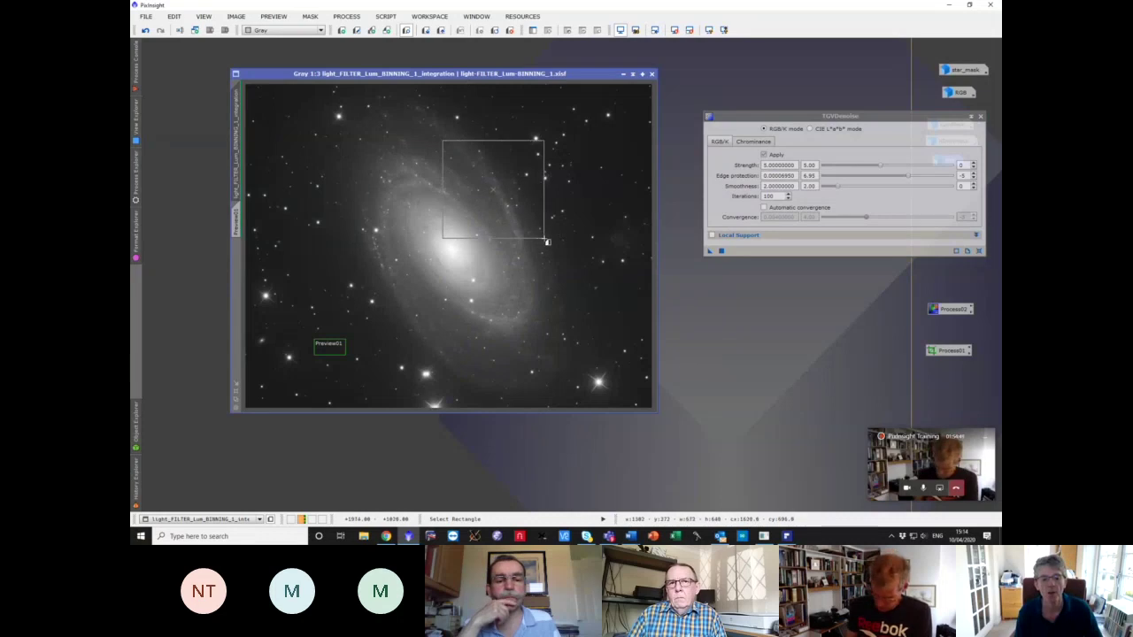
left_click_drag(546, 241, 545, 238)
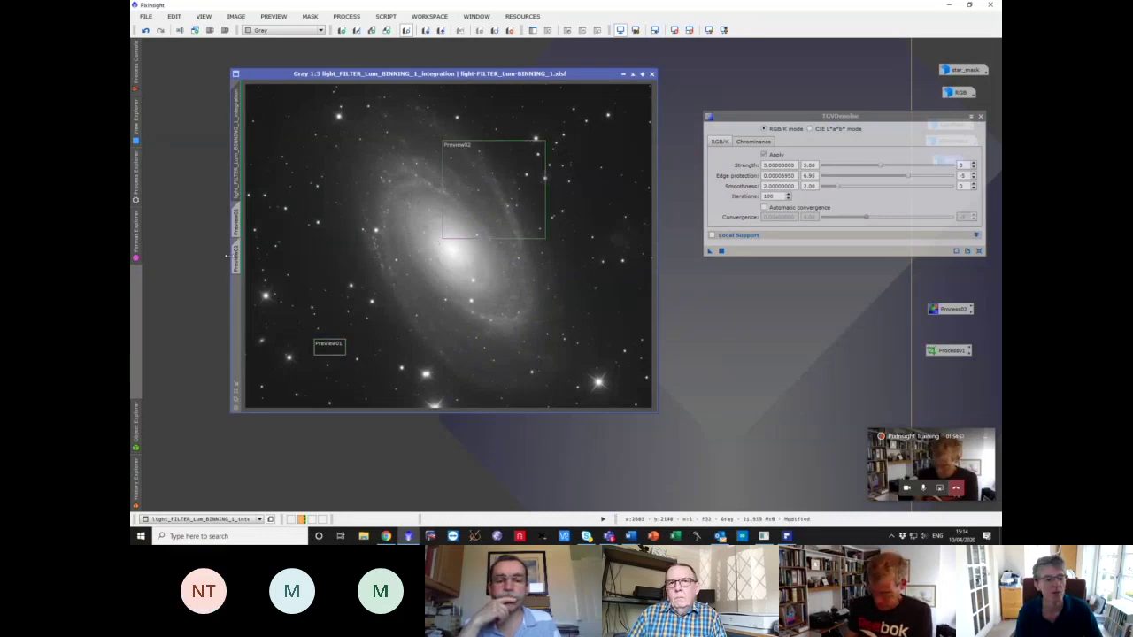
left_click(238, 256)
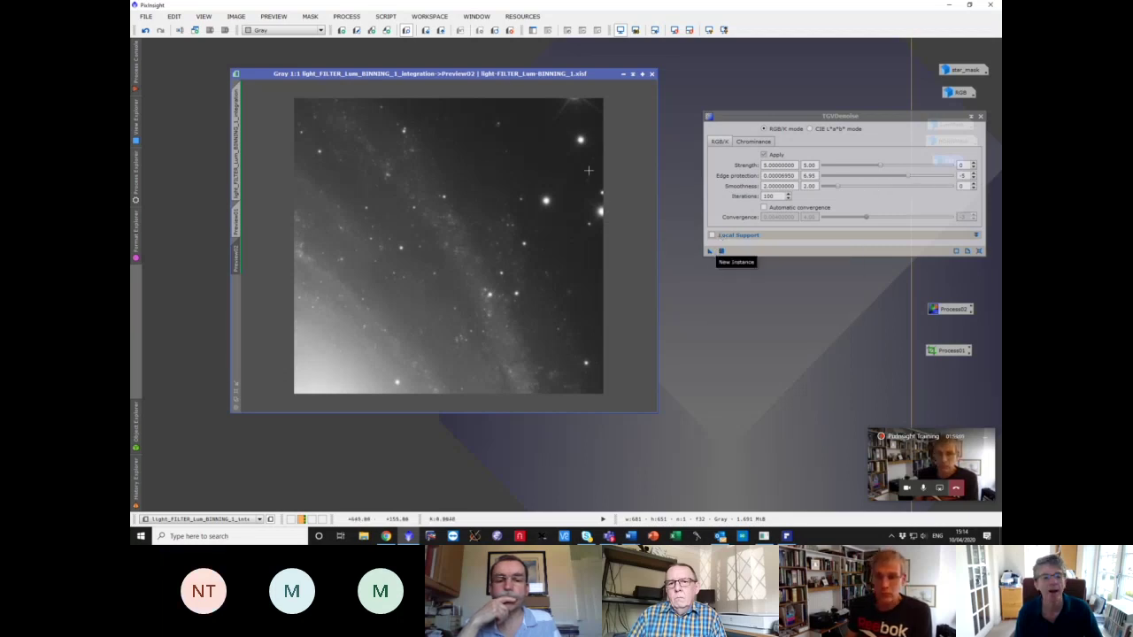
- Apply LumMask, inverted, as the mask on the luminance image
left_click(532, 37)
left_click(531, 263)
left_click(526, 291)
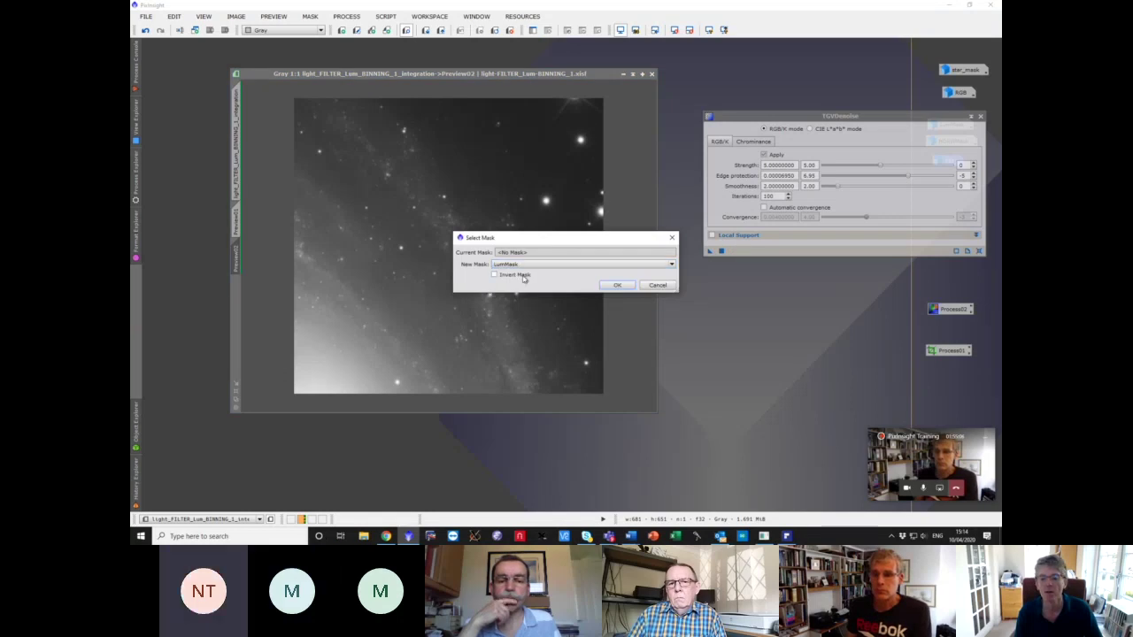
key("Return")
left_click_drag(532, 264, 532, 264)
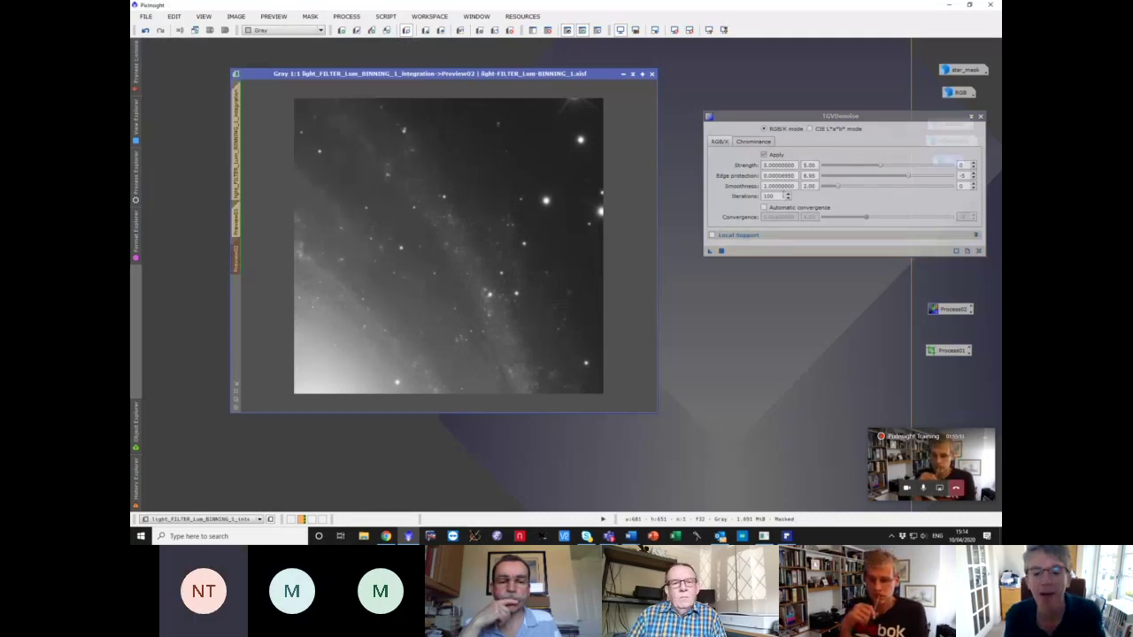
- Set the TGVDenoise edge protection exponent to -6 and apply the process to Preview02, viewed at 3:1
scroll(521, 239, "up", 2)
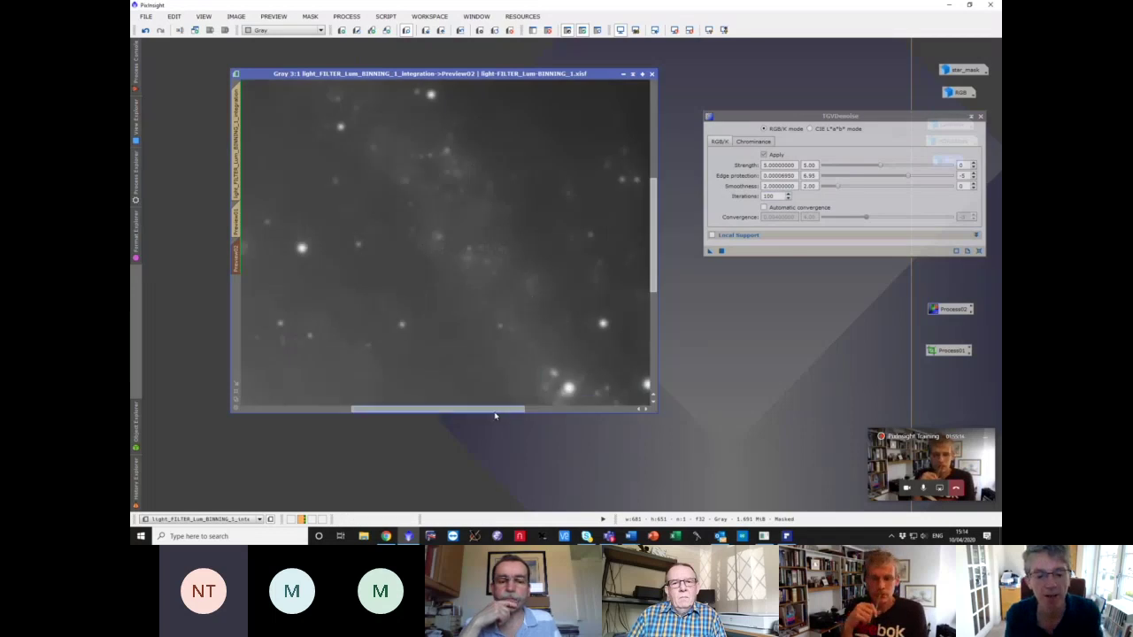
left_click_drag(495, 410, 521, 409)
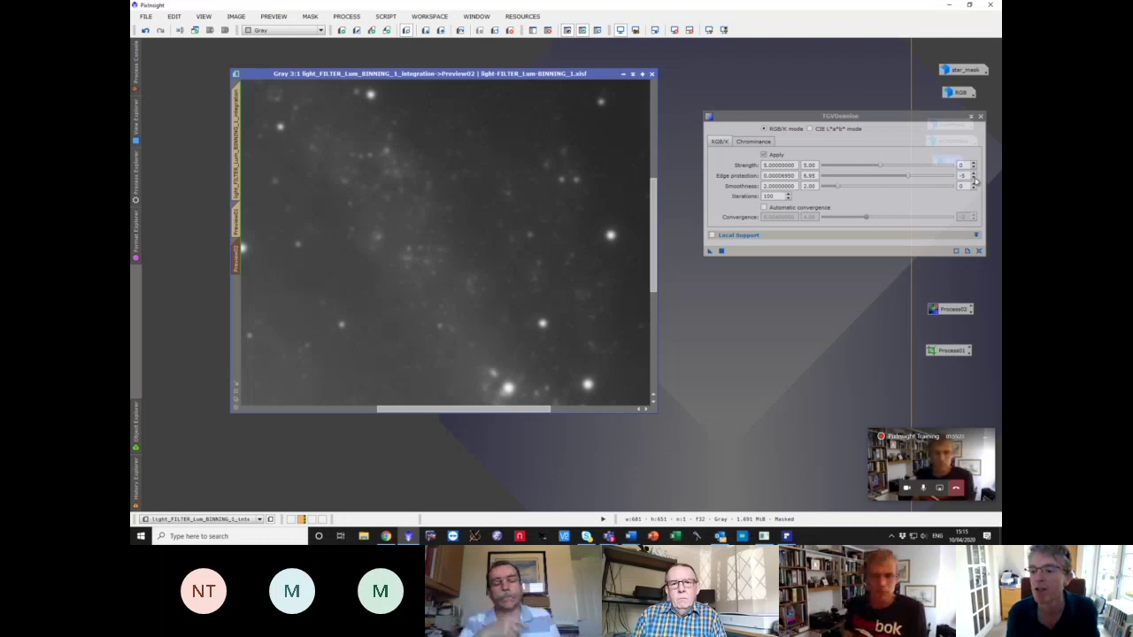
left_click(724, 263)
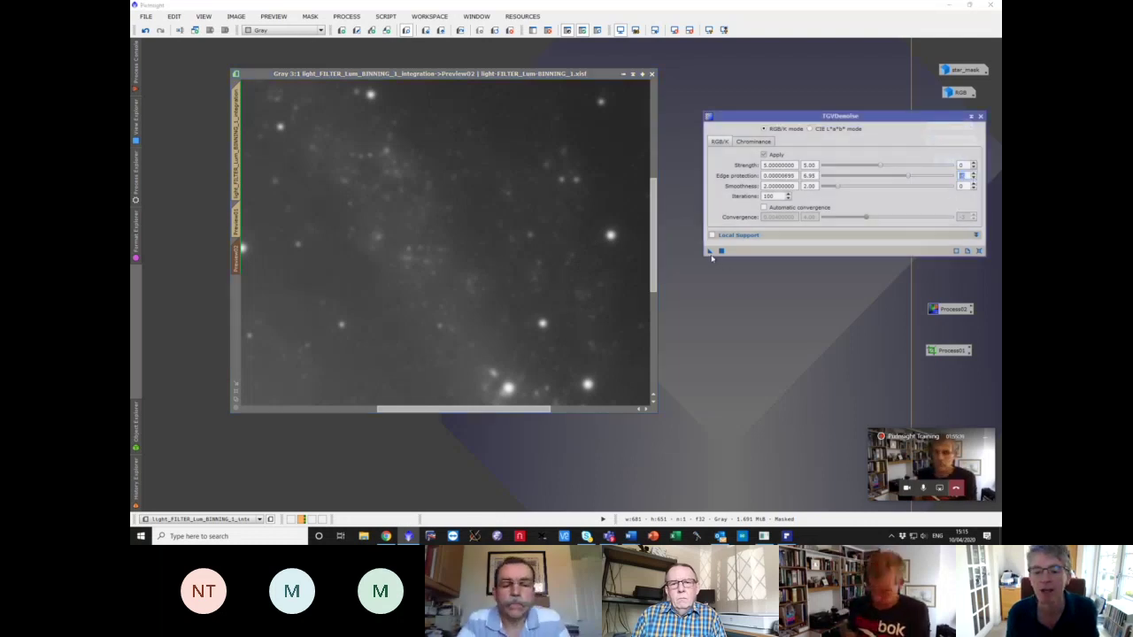
left_click_drag(711, 252, 494, 278)
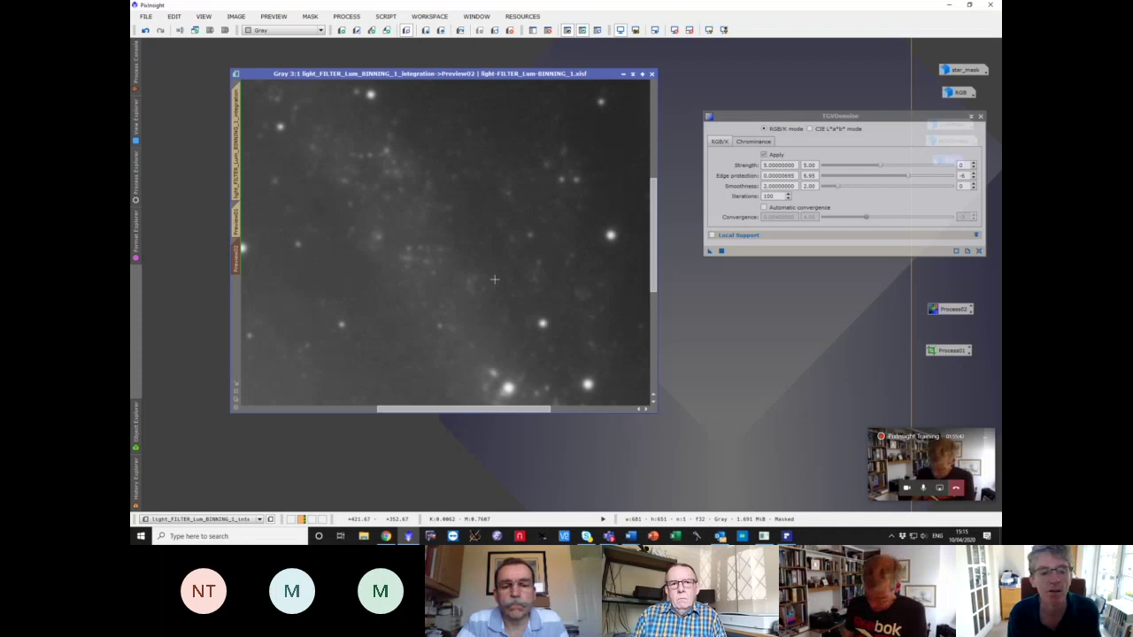
- Return to the full luminance image and apply the current TGVDenoise settings to it
left_click(241, 161)
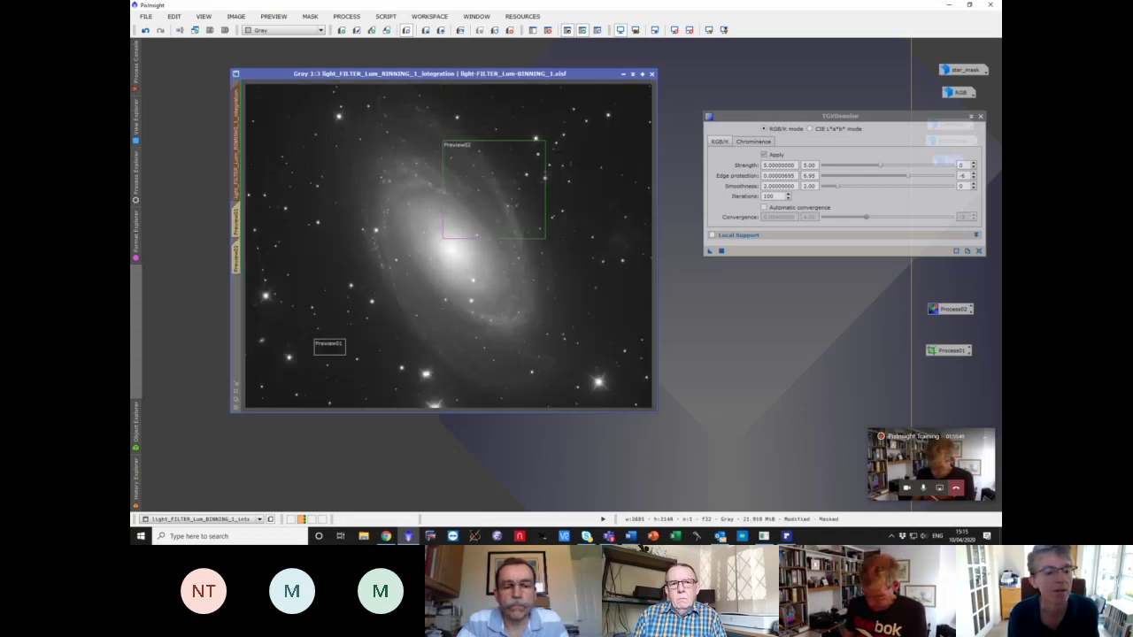
left_click_drag(709, 251, 564, 240)
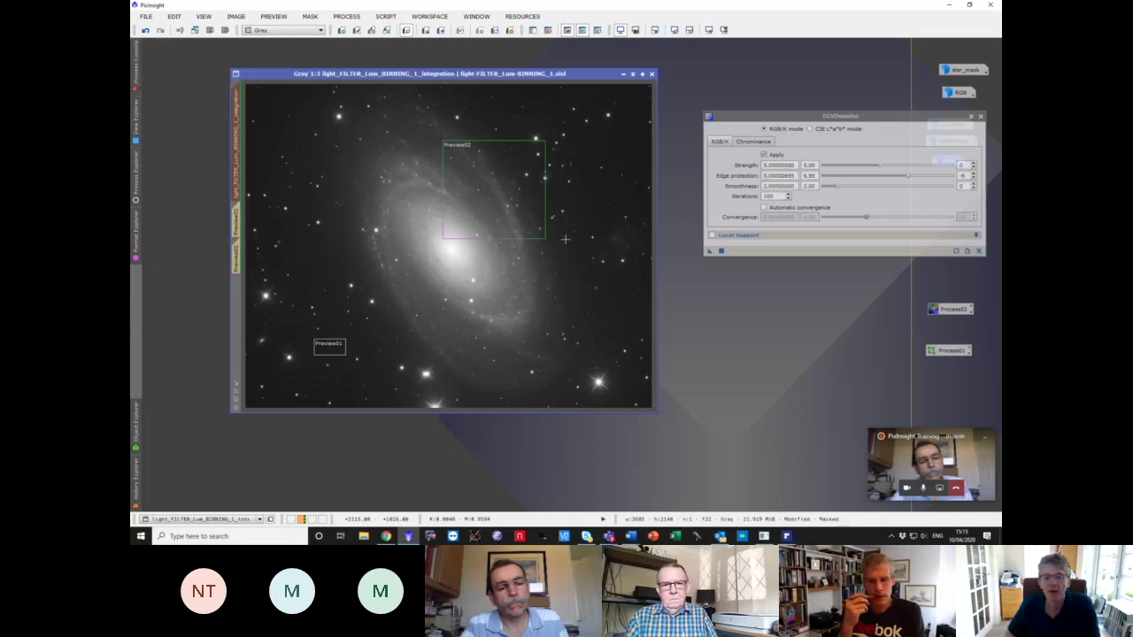
- Restore the RGB image and apply LumMask to it as an inverted mask
double_click(957, 92)
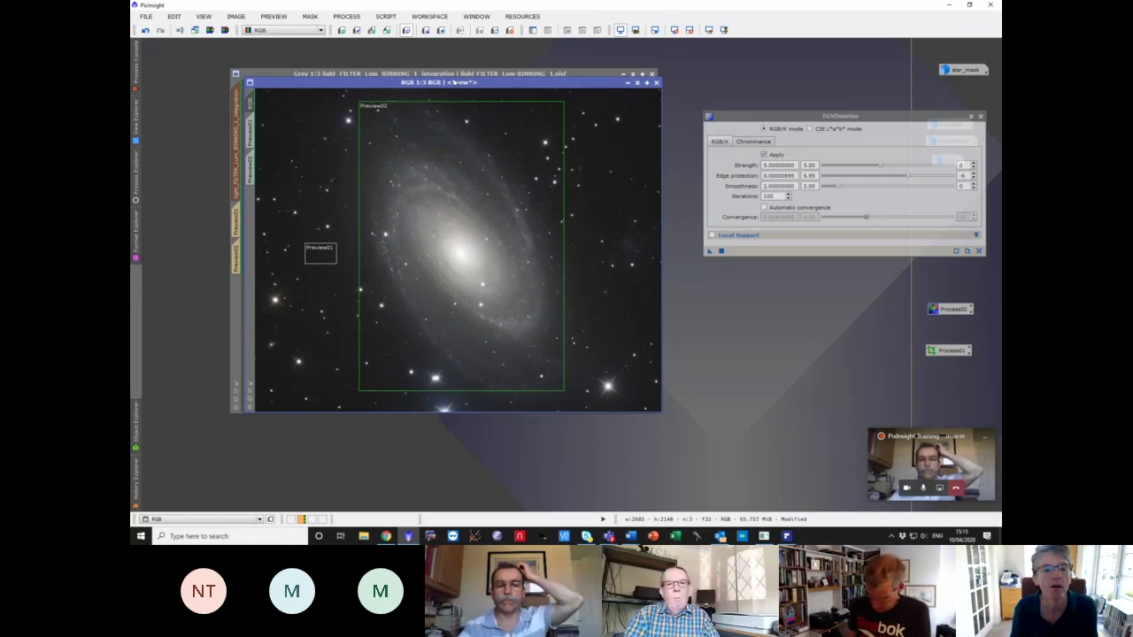
left_click(532, 32)
left_click(556, 266)
left_click(551, 283)
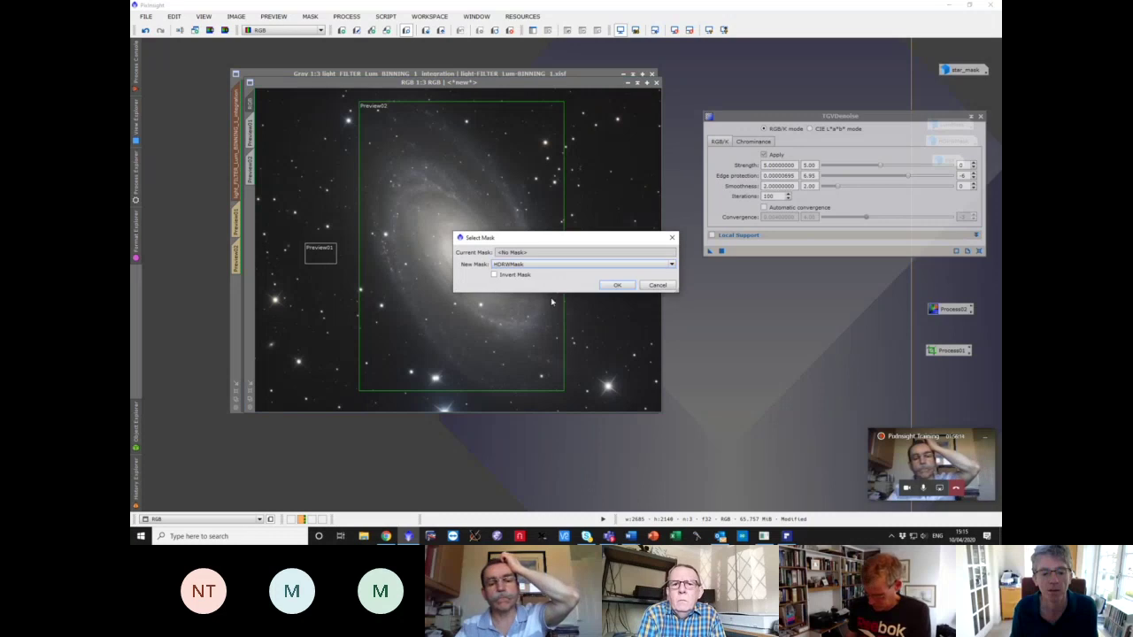
left_click(549, 265)
left_click(522, 276)
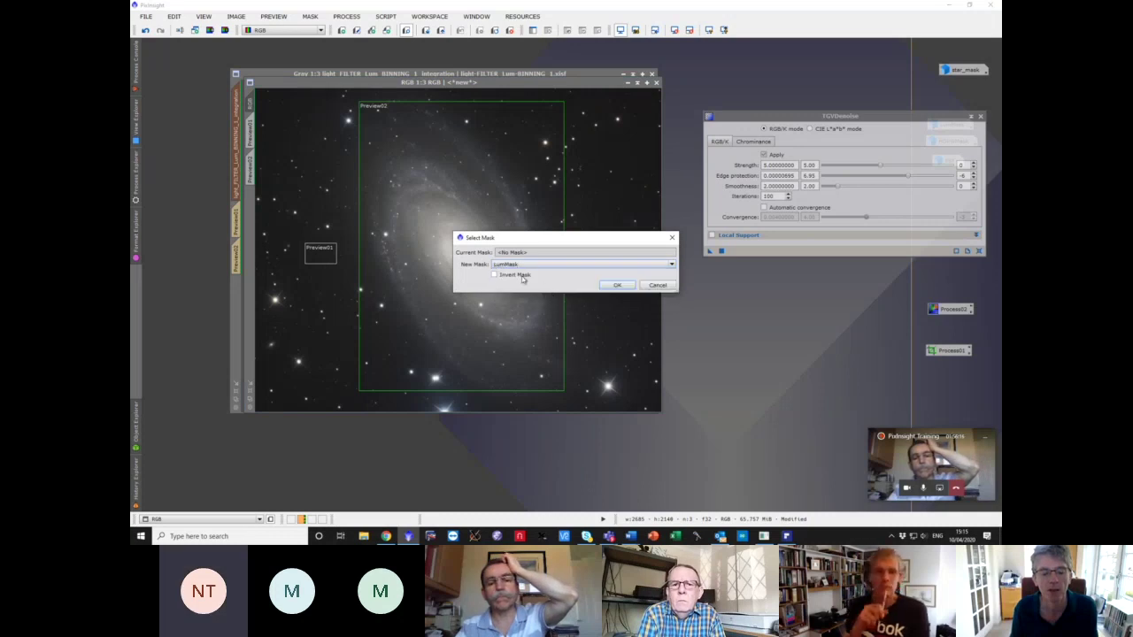
left_click(617, 285)
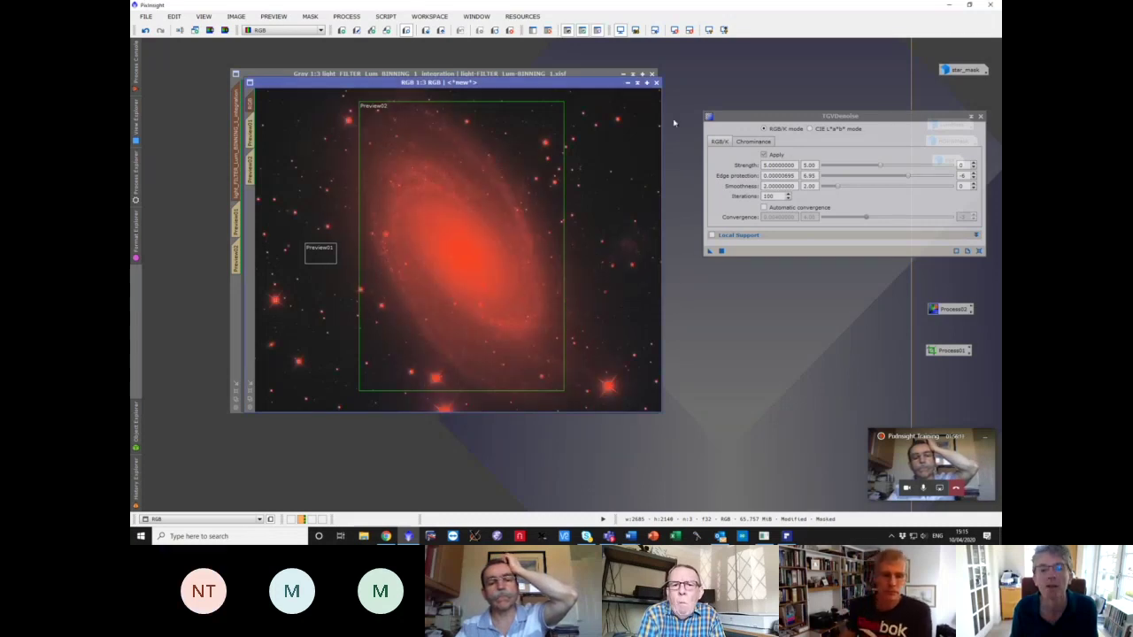
- Hide the mask overlay on the RGB image, apply TGVDenoise to the whole image and inspect the smoothing
left_click(597, 30)
left_click_drag(709, 250, 528, 231)
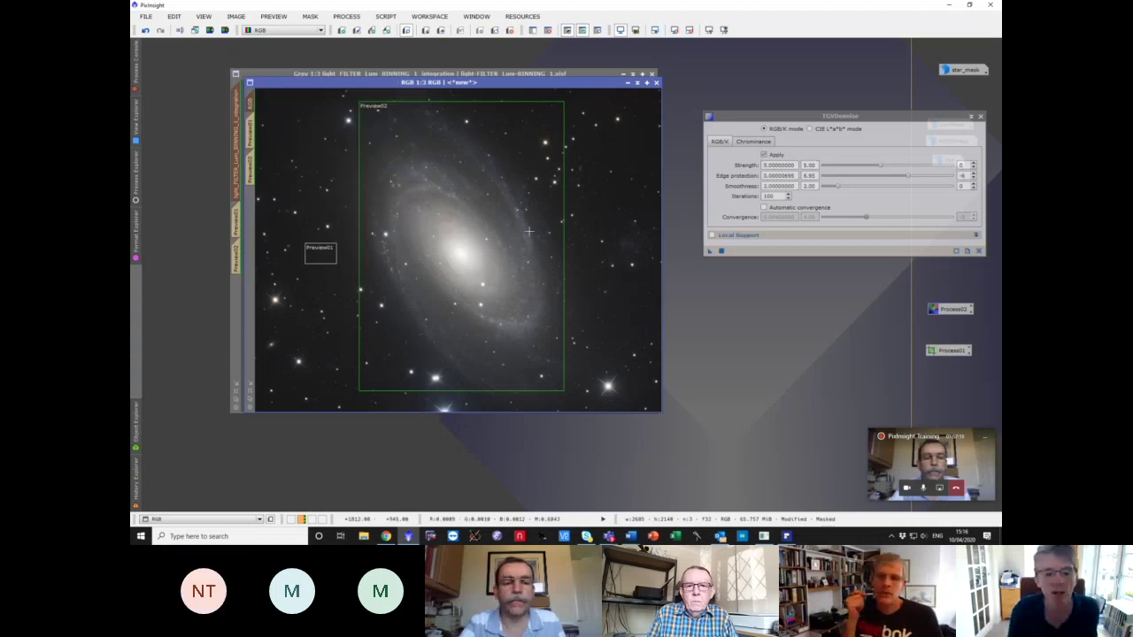
scroll(528, 231, "up", 1)
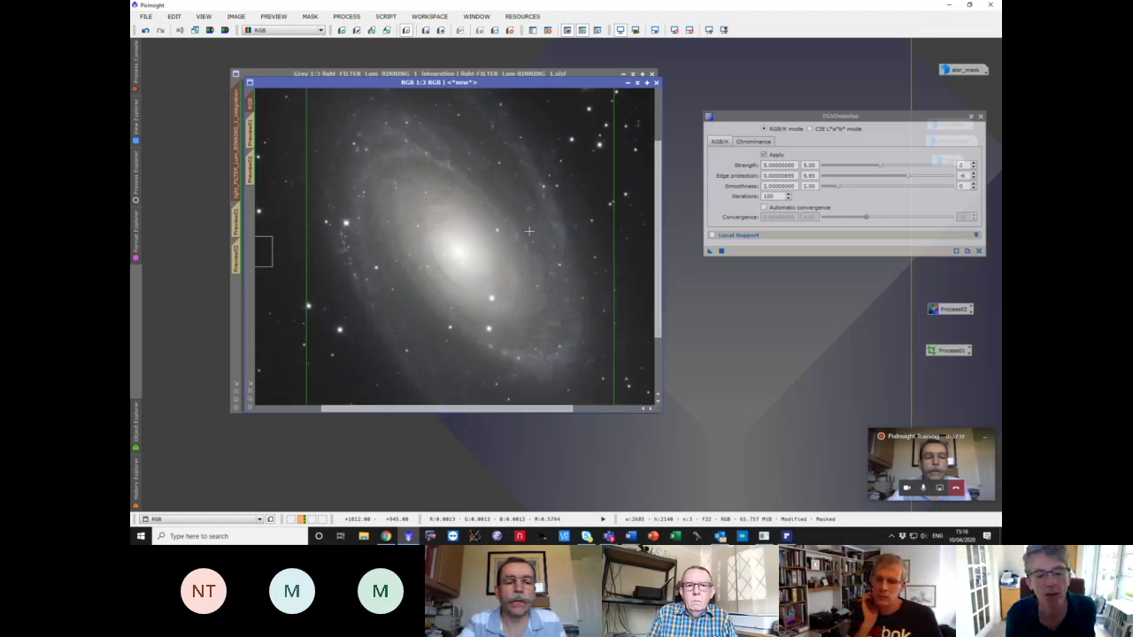
scroll(528, 231, "down", 1)
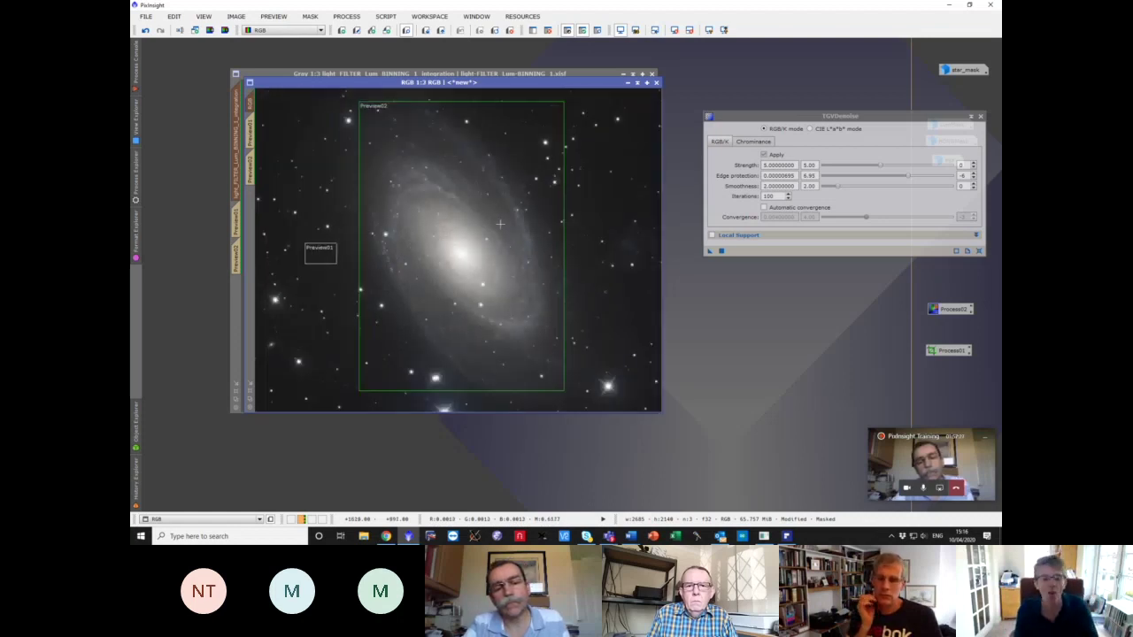
scroll(500, 225, "up", 1)
scroll(500, 225, "down", 1)
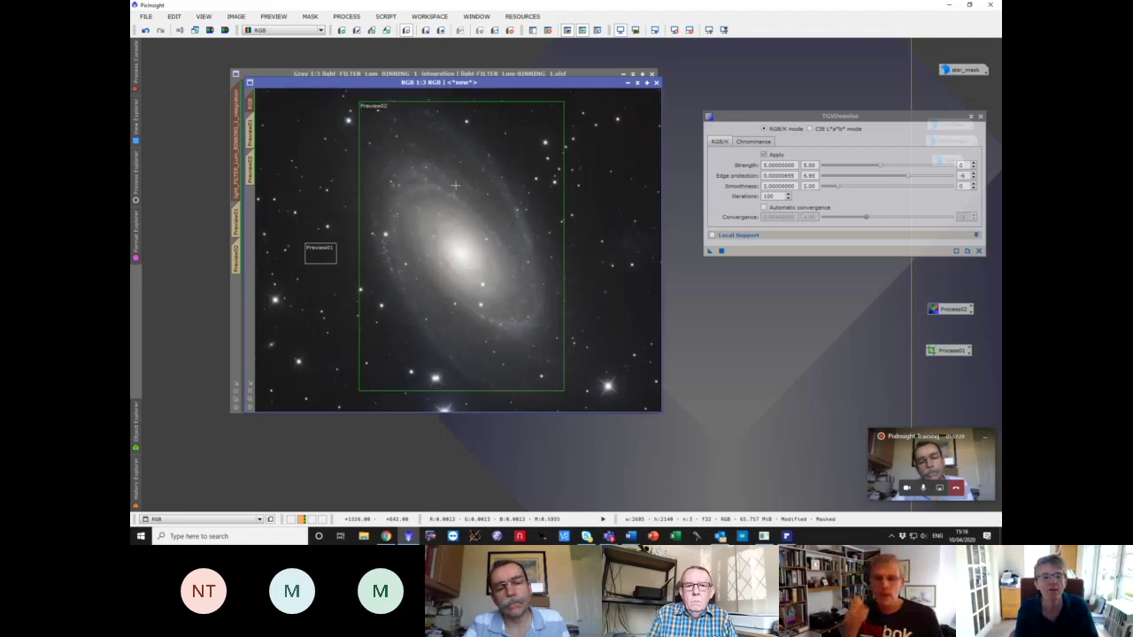
scroll(500, 224, "down", 1)
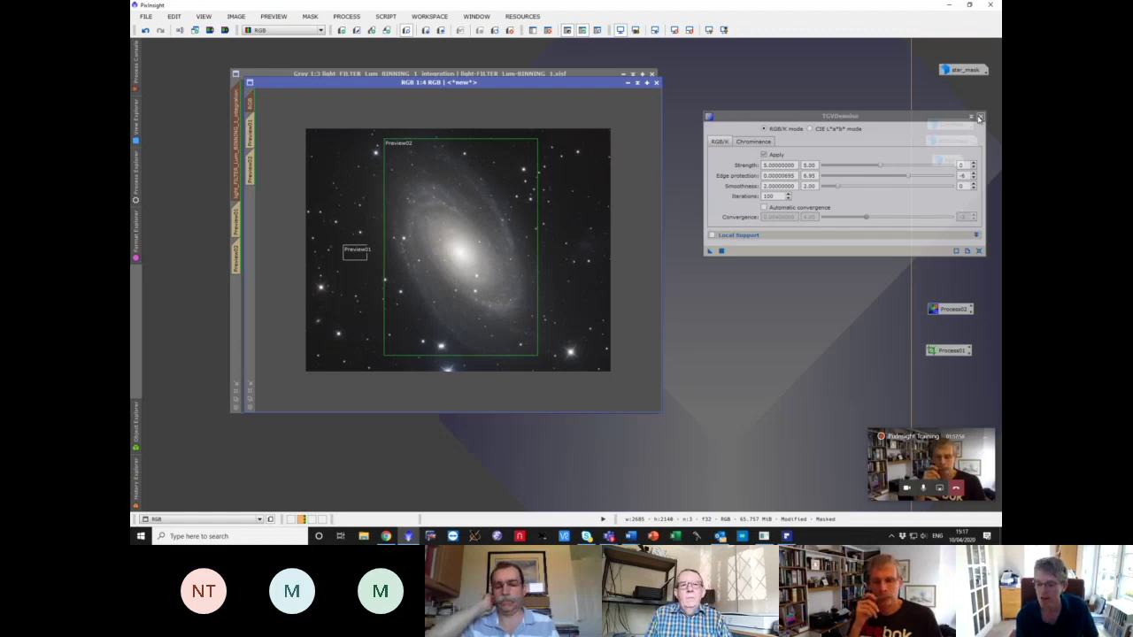
- Close TGVDenoise and remove the masks from both the RGB and luminance images
left_click_drag(593, 85, 602, 158)
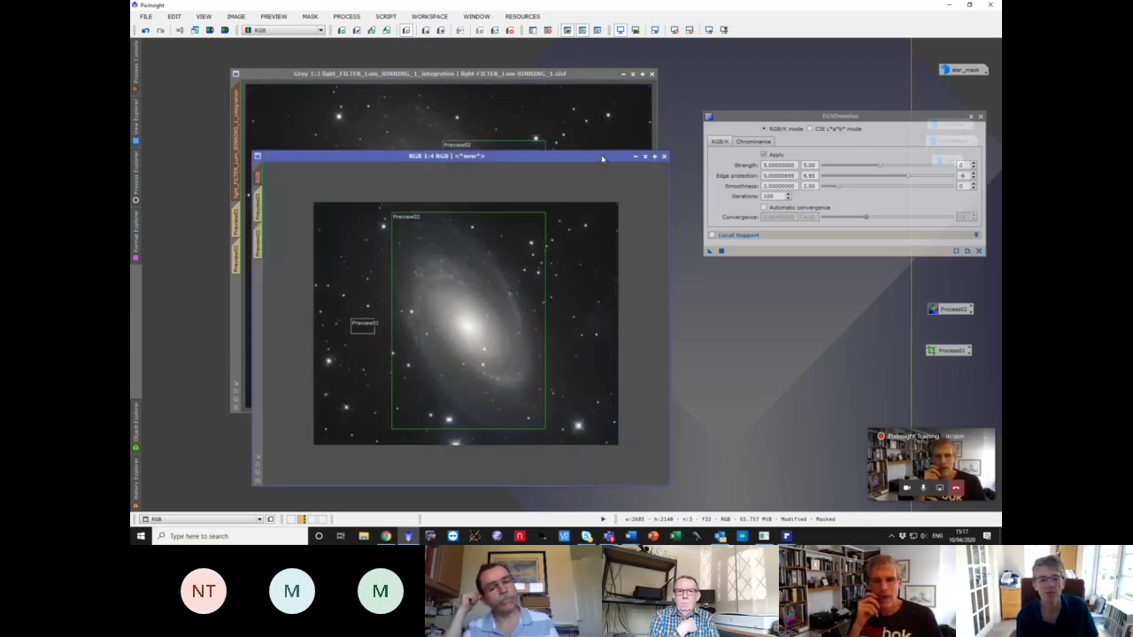
left_click(980, 117)
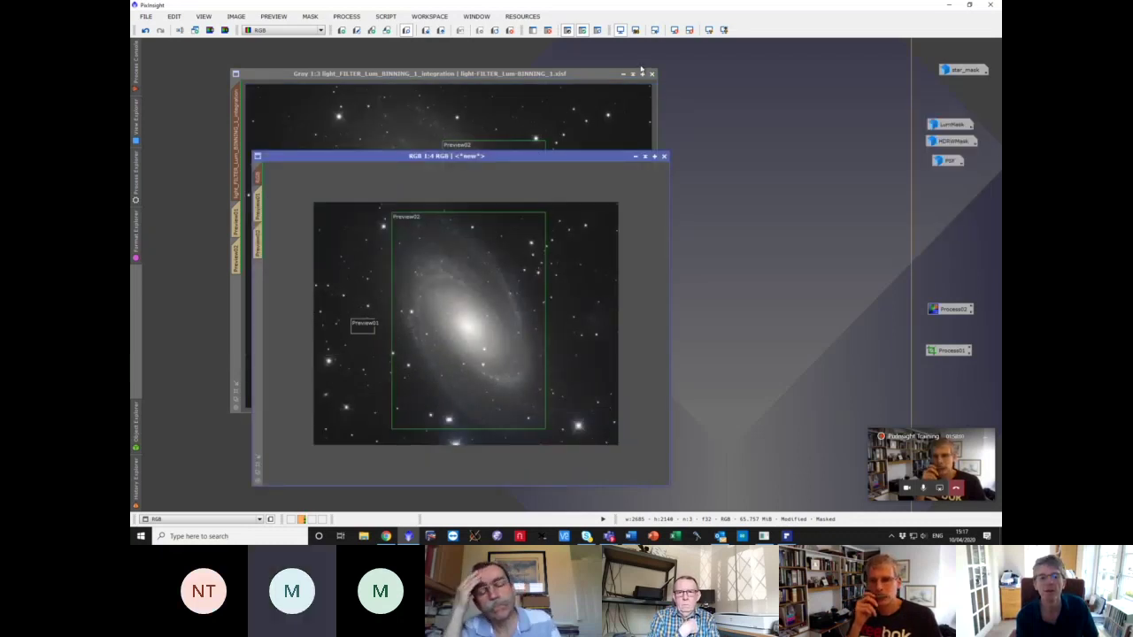
left_click(546, 31)
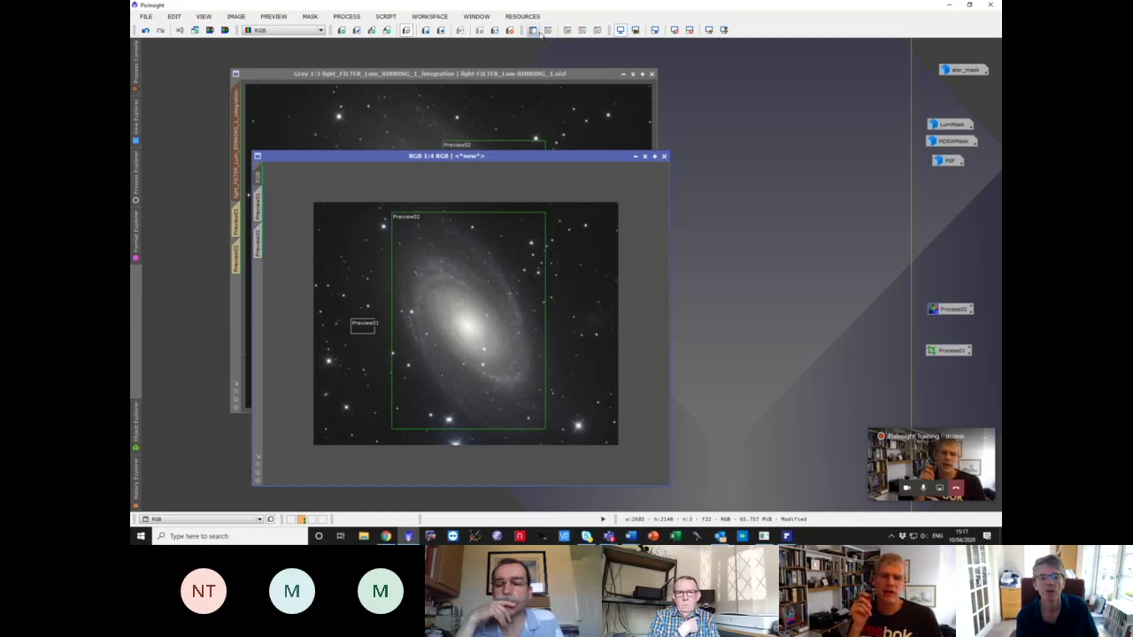
left_click_drag(585, 156, 757, 172)
left_click(506, 89)
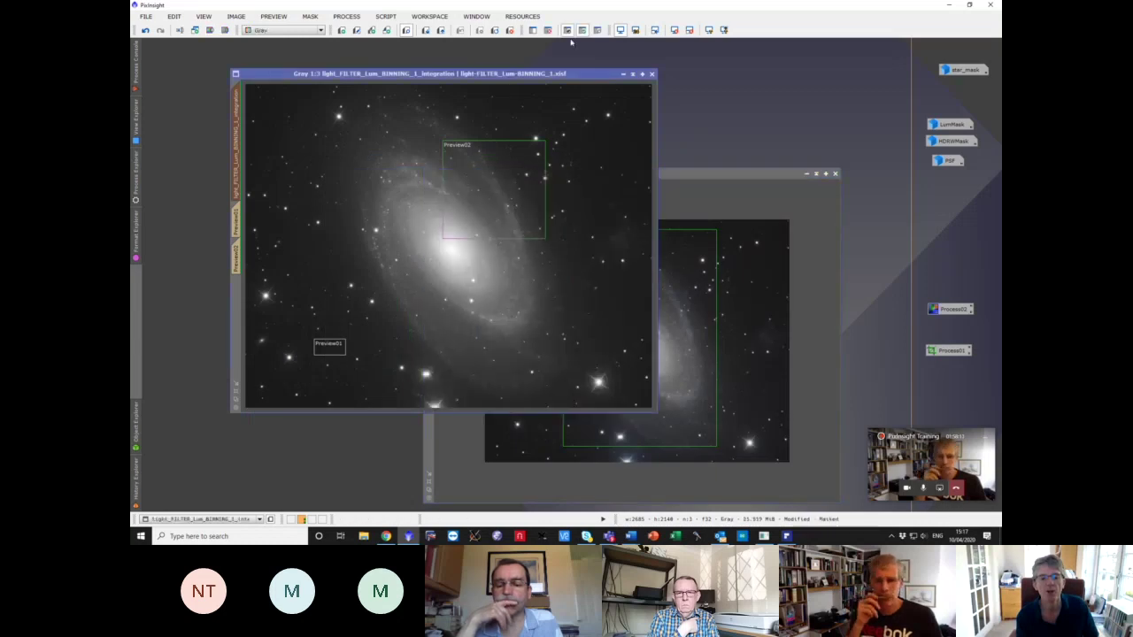
left_click(548, 30)
left_click(680, 175)
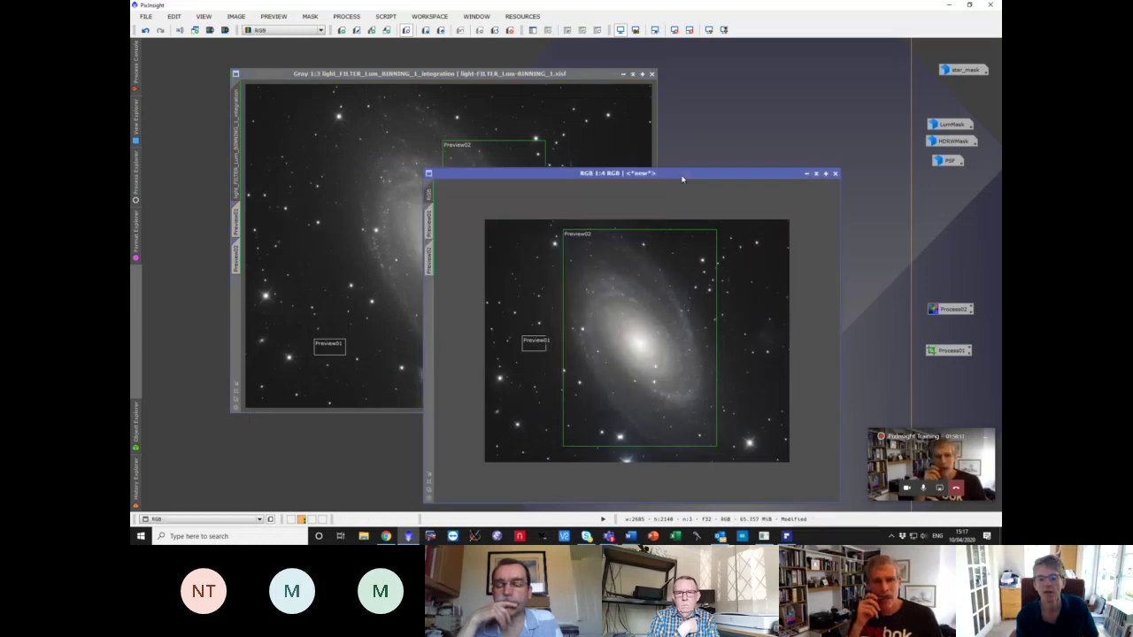
- Open ScreenTransferFunction and HistogramTransformation from the favorite processes and arrange their windows beside the RGB image
left_click(137, 231)
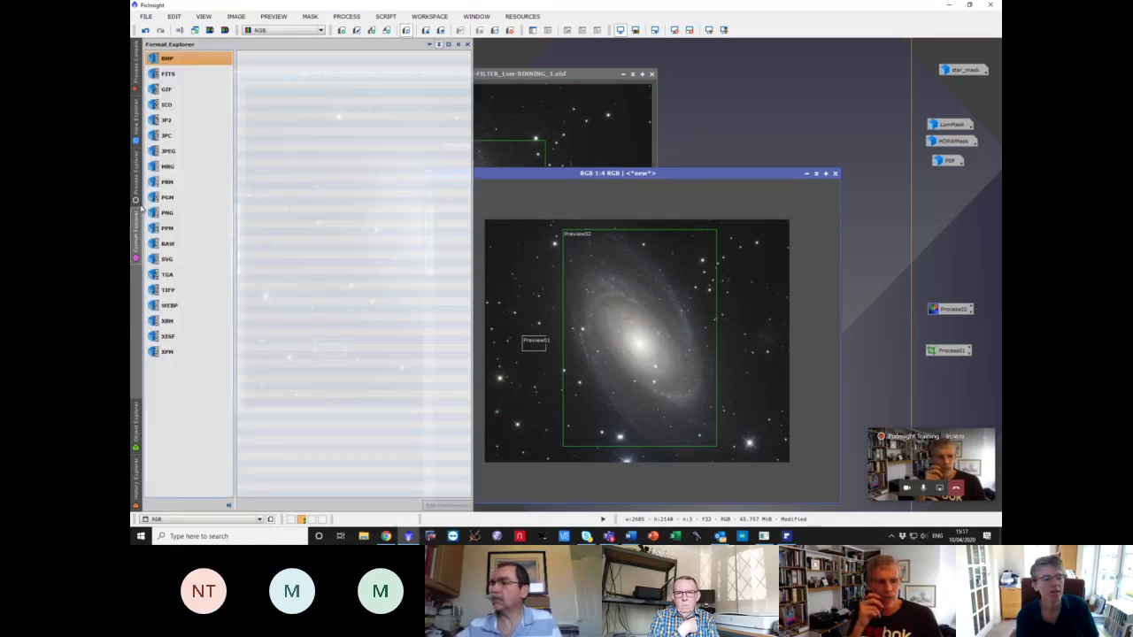
left_click(137, 190)
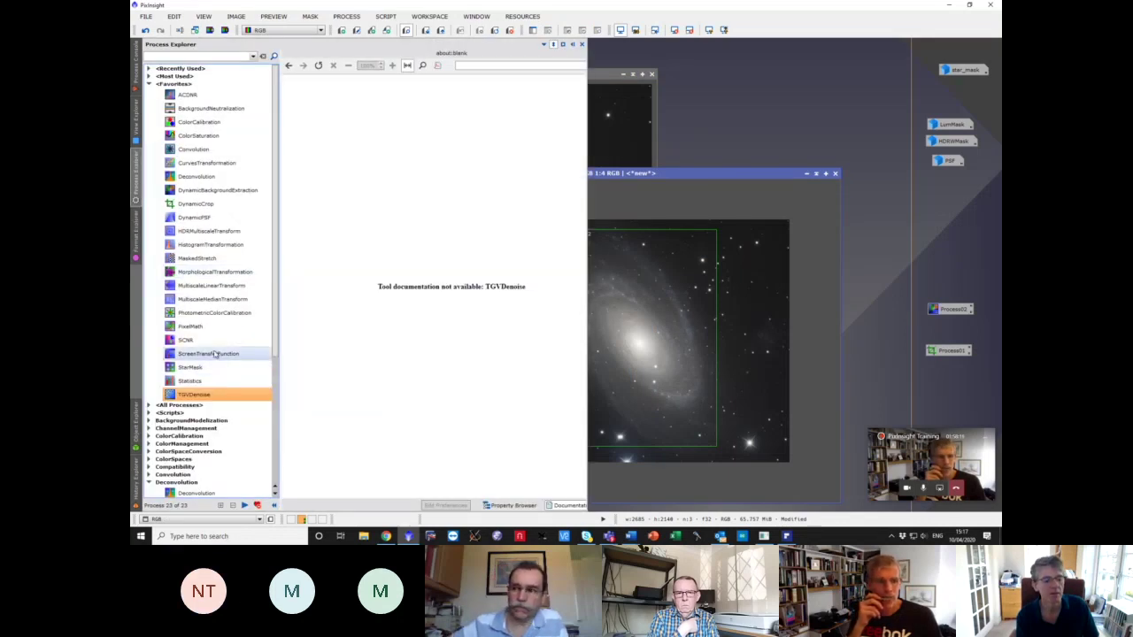
double_click(214, 300)
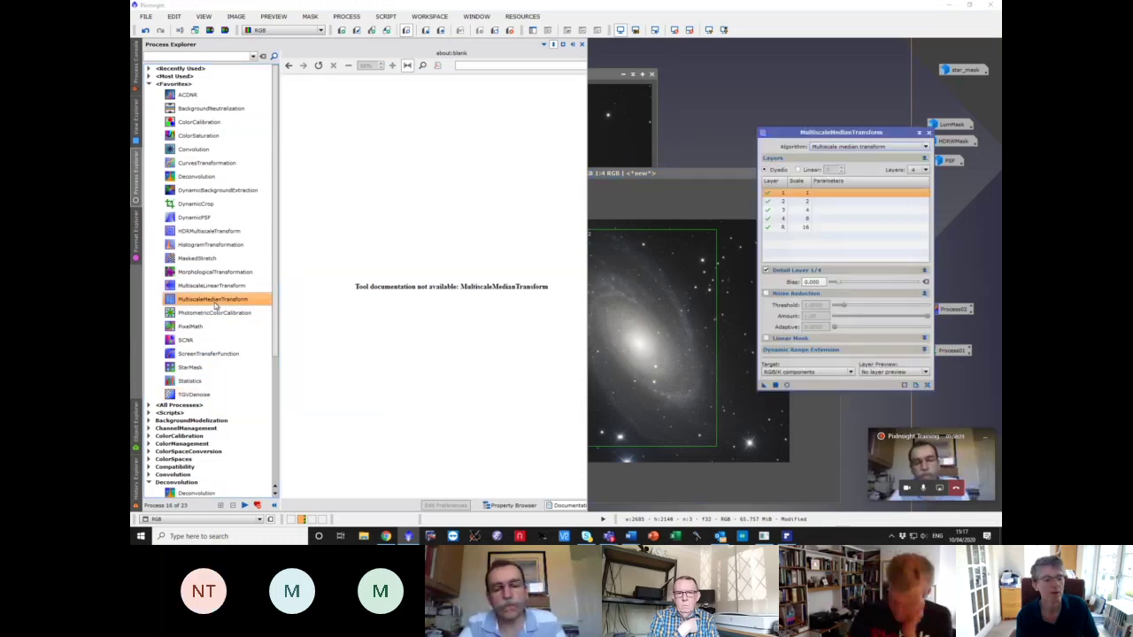
double_click(220, 353)
double_click(222, 245)
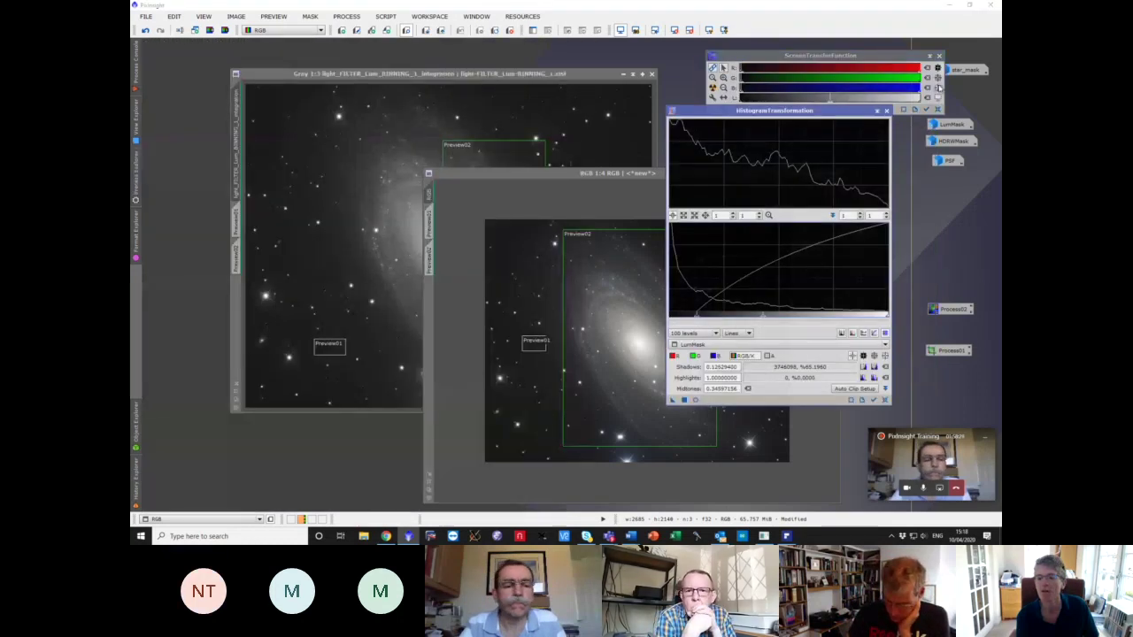
left_click_drag(865, 111, 929, 130)
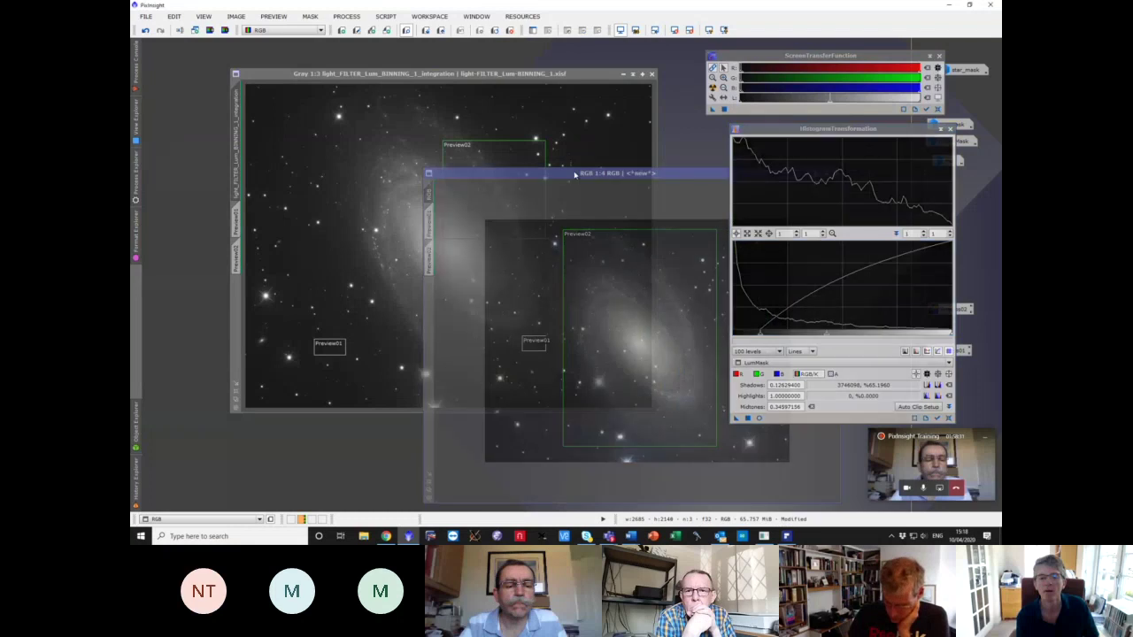
left_click_drag(634, 175, 449, 150)
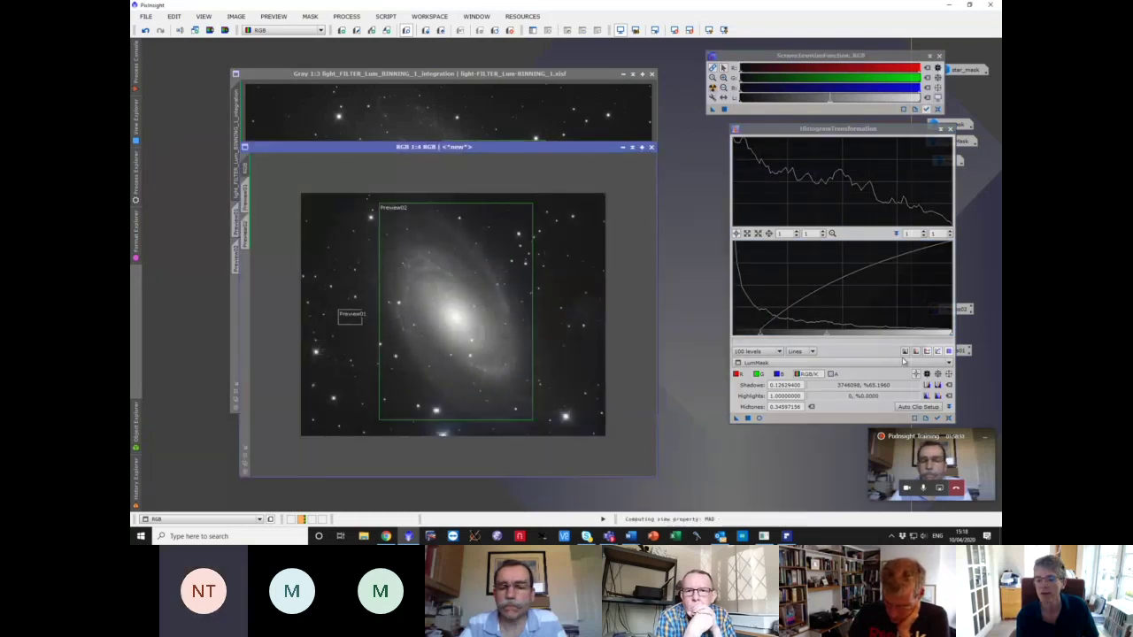
- Make HistogramTransformation track the RGB view, load its screen stretch, apply it permanently and reset the screen stretch
left_click(938, 421)
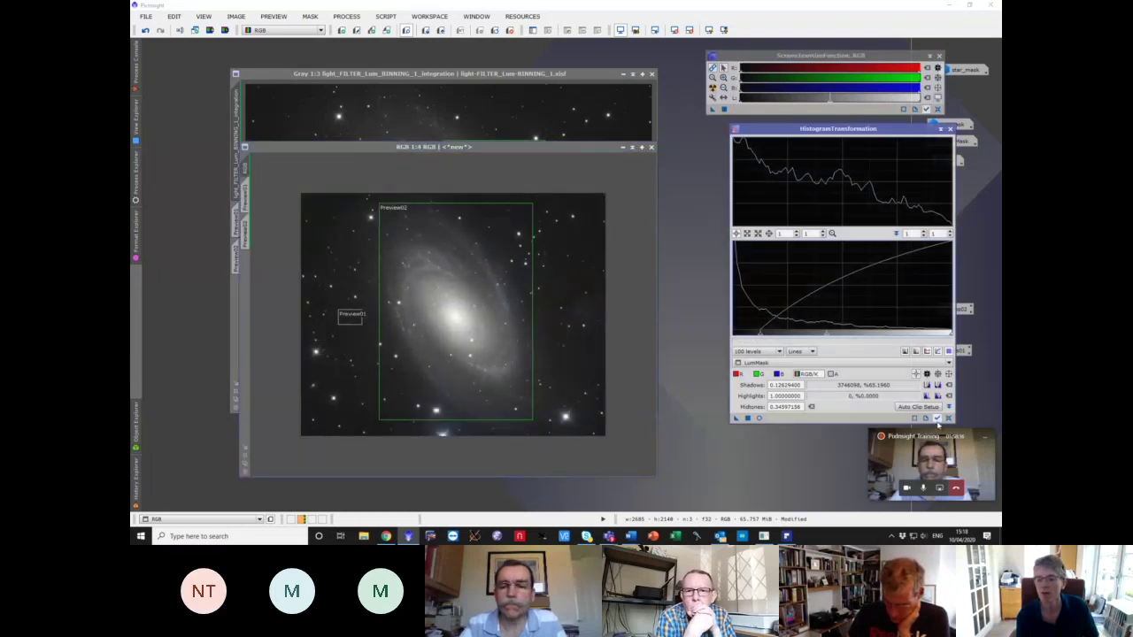
left_click(521, 148)
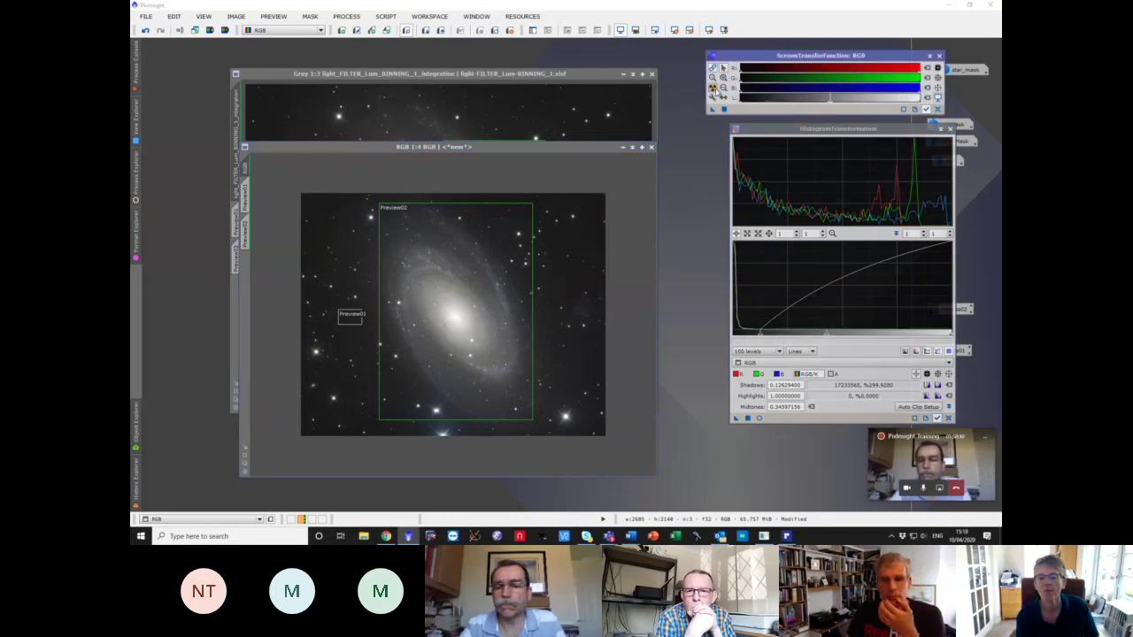
left_click(715, 110)
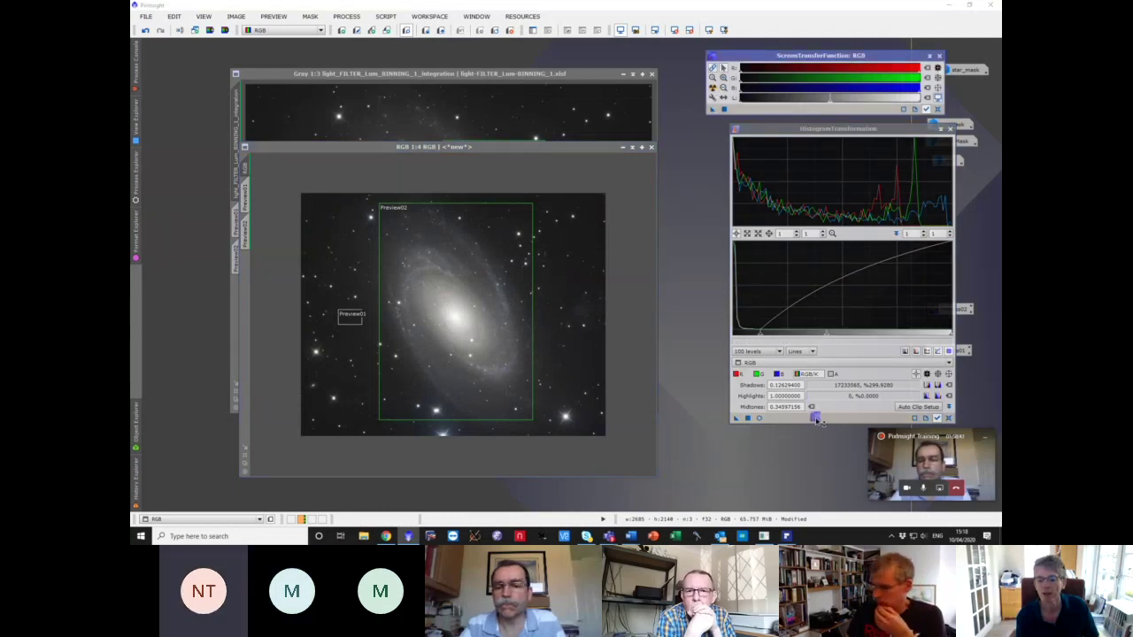
left_click_drag(818, 425, 814, 418)
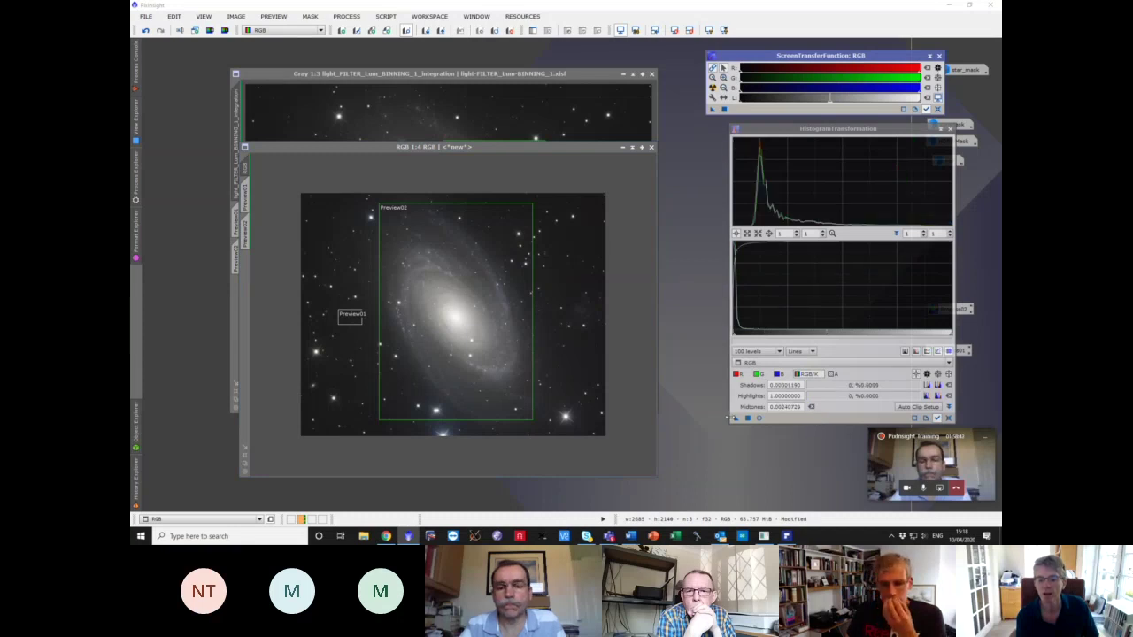
left_click(746, 419)
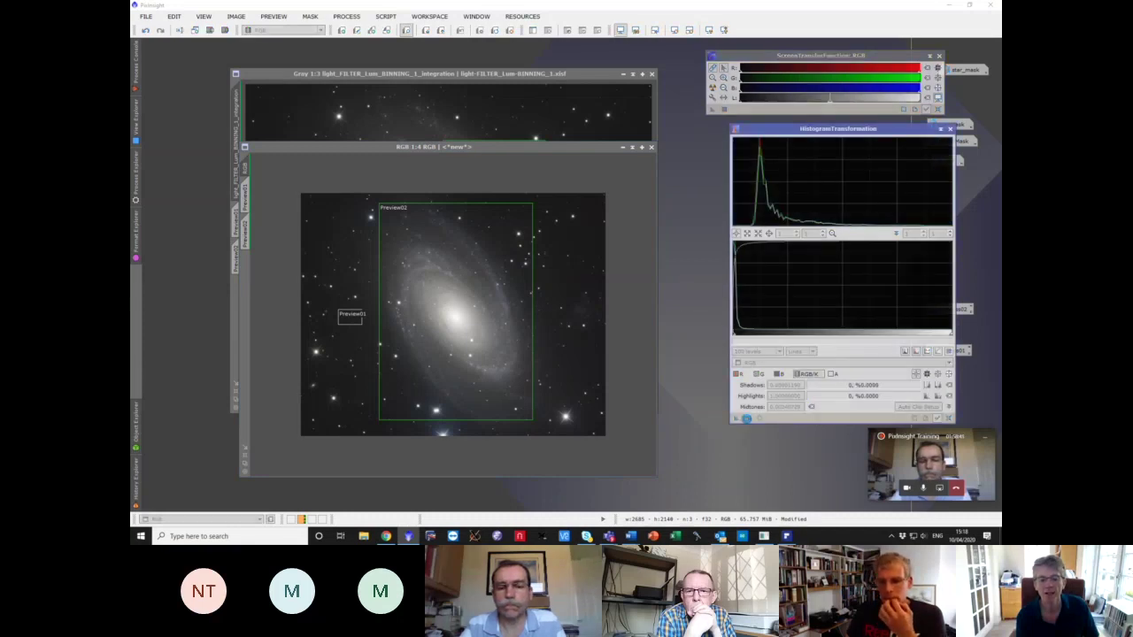
left_click(690, 30)
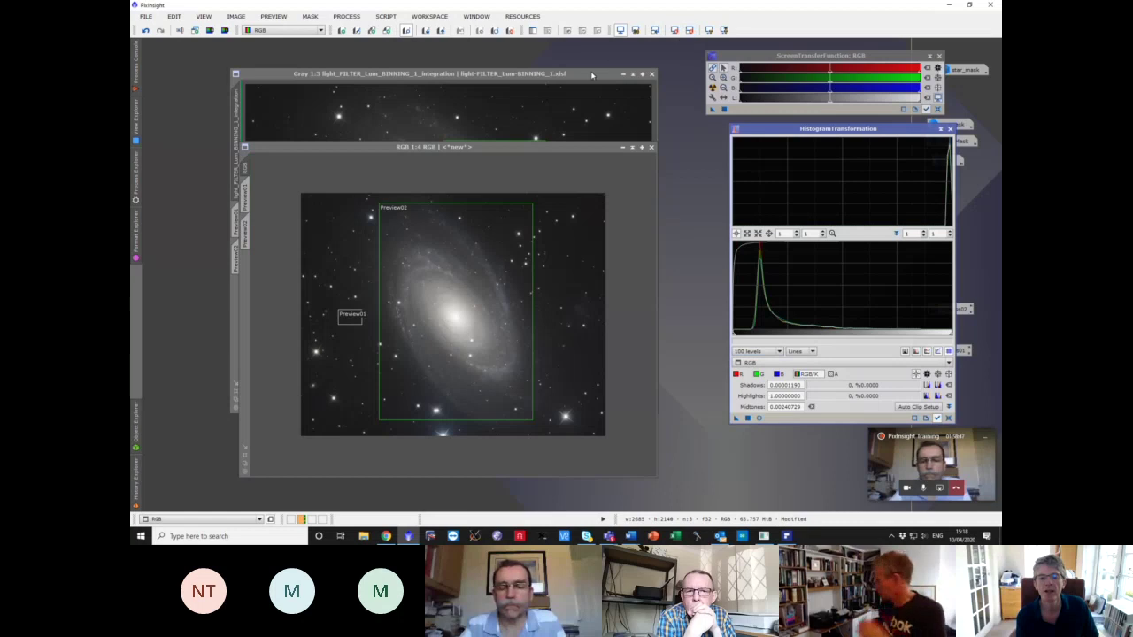
- Auto-stretch the luminance image more brightly by raising the target background in the STF Auto Stretch parameters
left_click(592, 75)
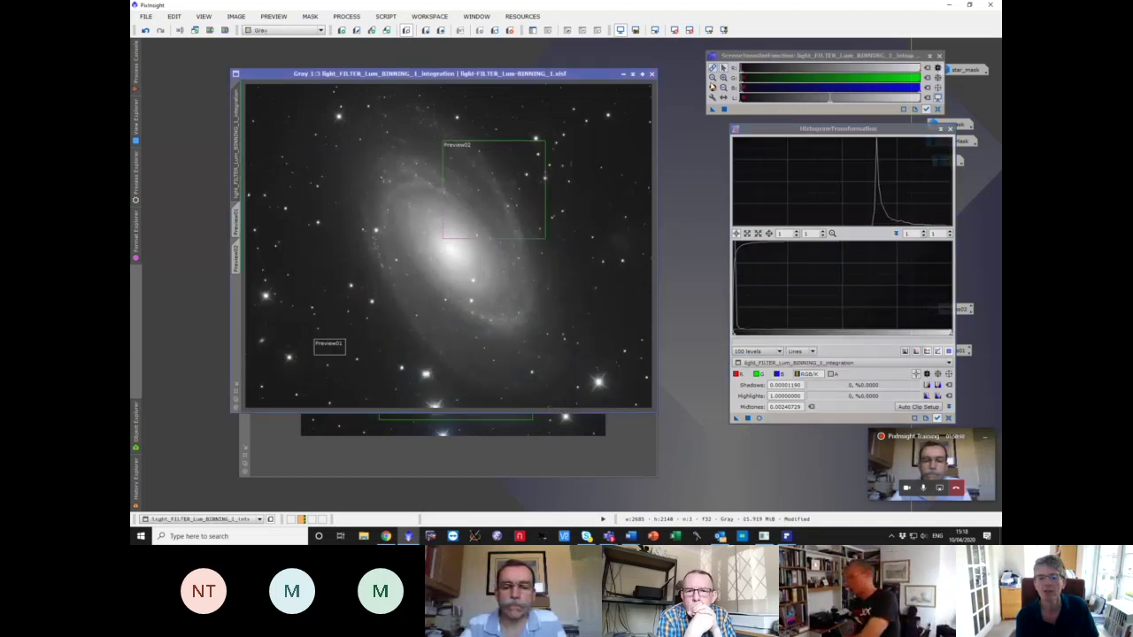
left_click(711, 111)
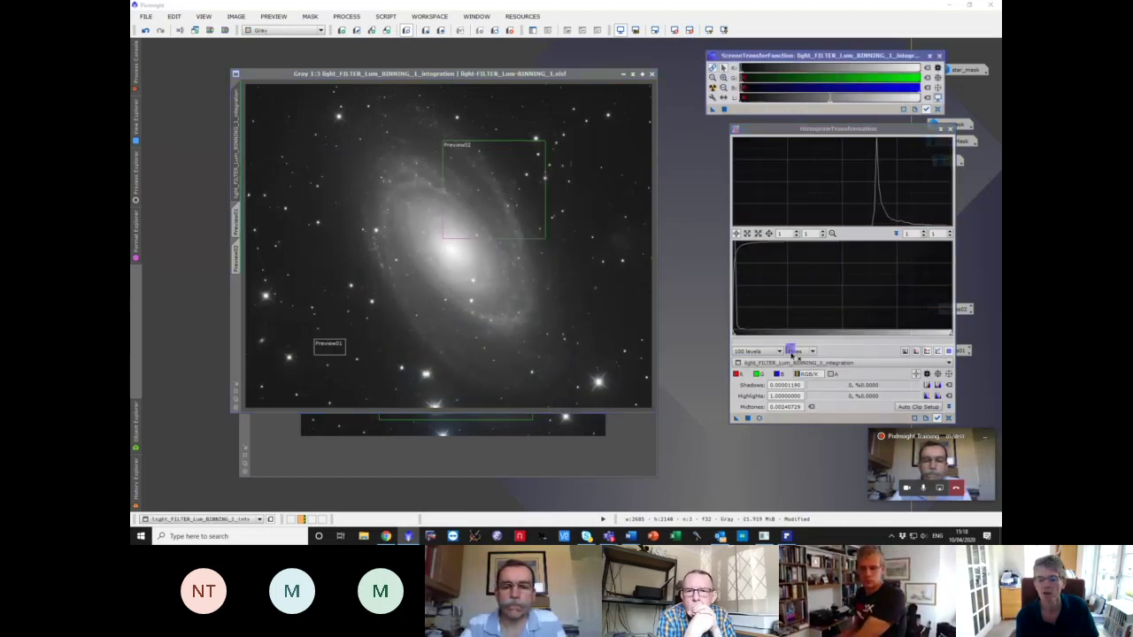
left_click_drag(798, 421, 798, 421)
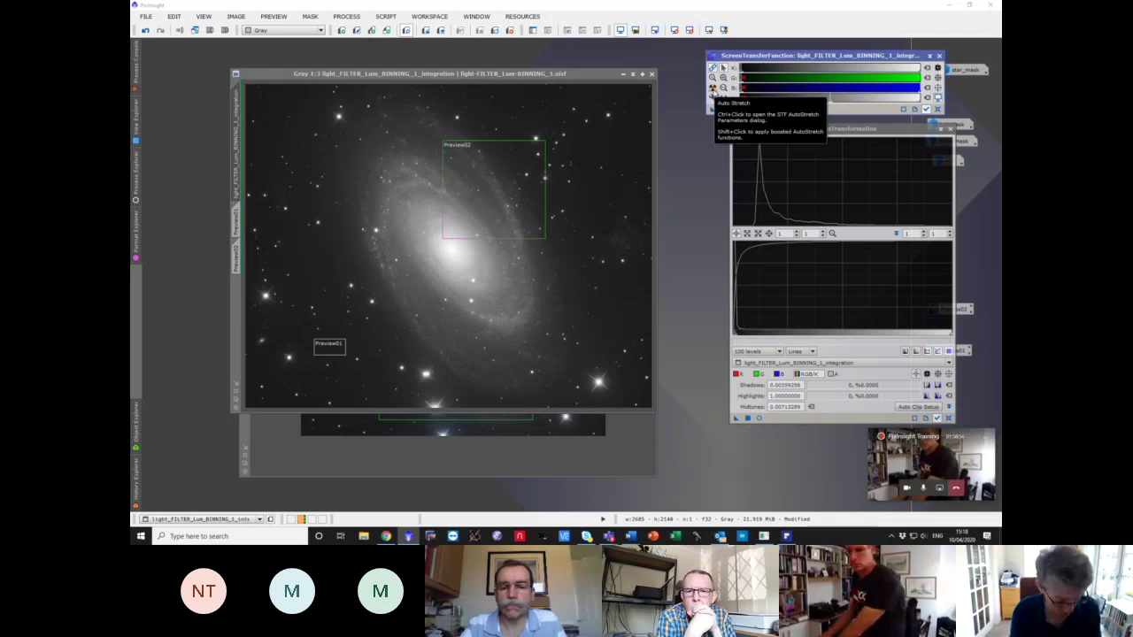
left_click(713, 89, "ctrl")
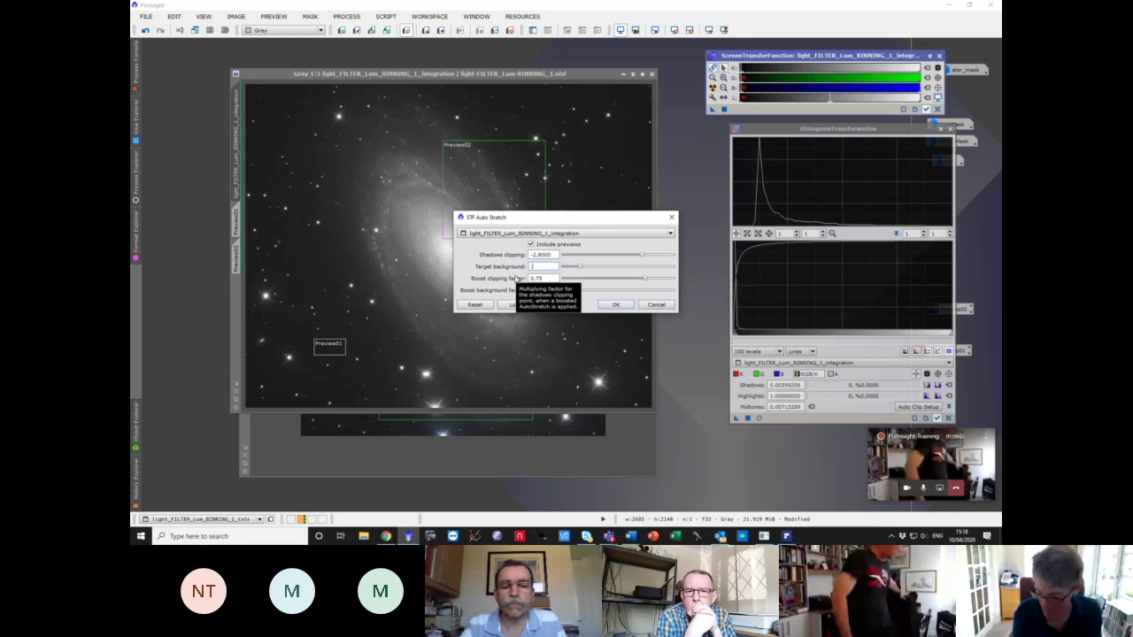
key("Return")
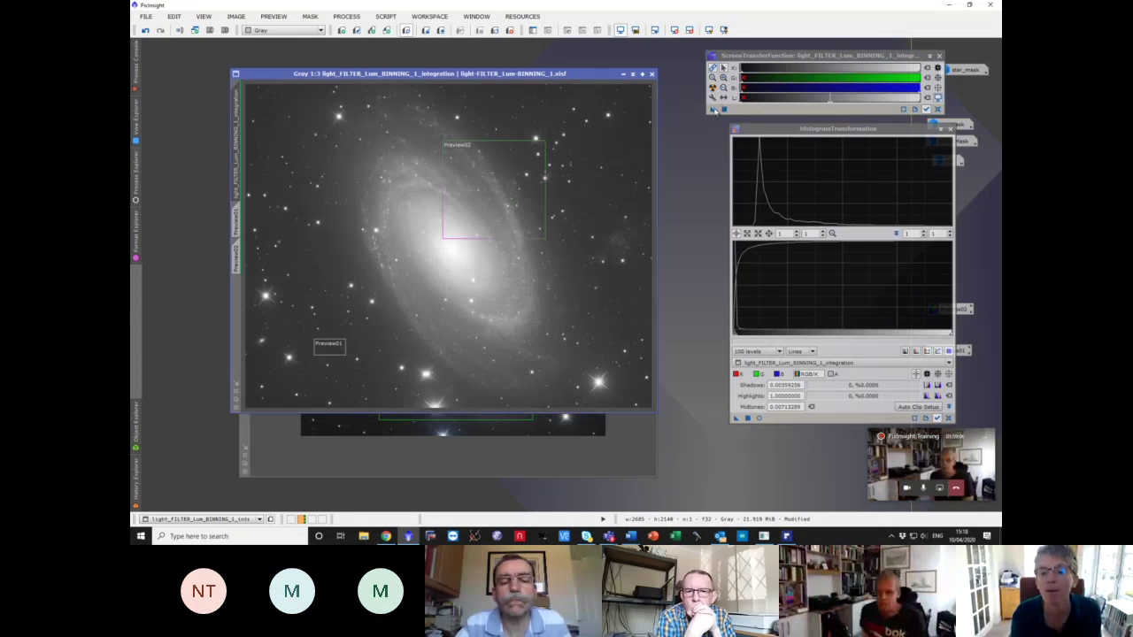
- Transfer the luminance image's brighter screen stretch to HistogramTransformation, apply it permanently and reset the screen stretch
left_click(723, 107)
left_click_drag(805, 426, 803, 422)
left_click(748, 419)
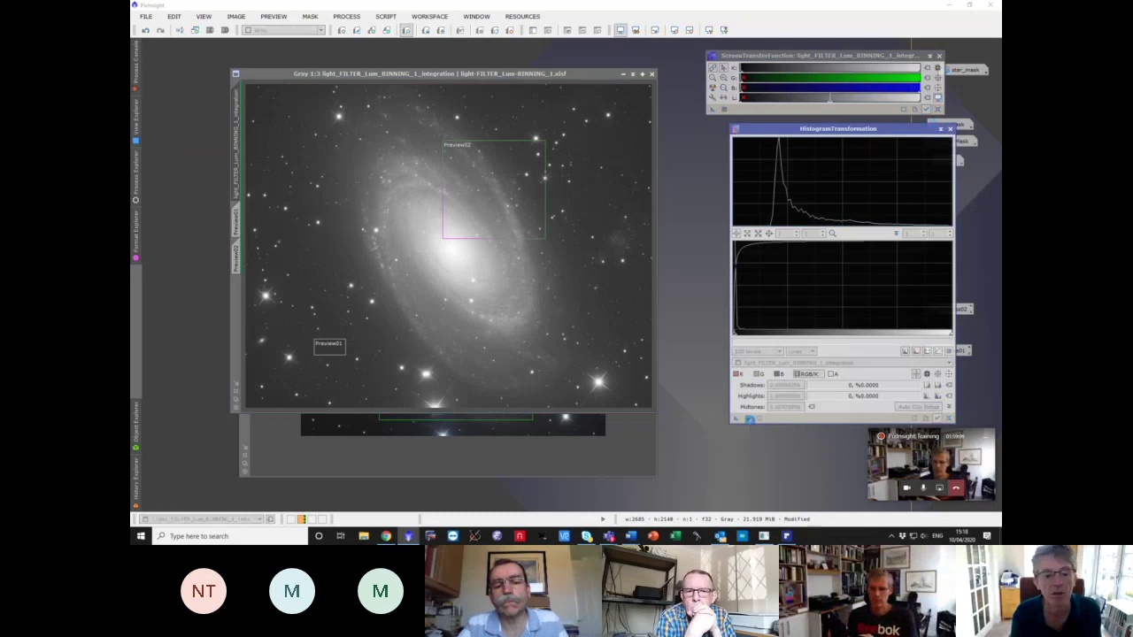
left_click(689, 30)
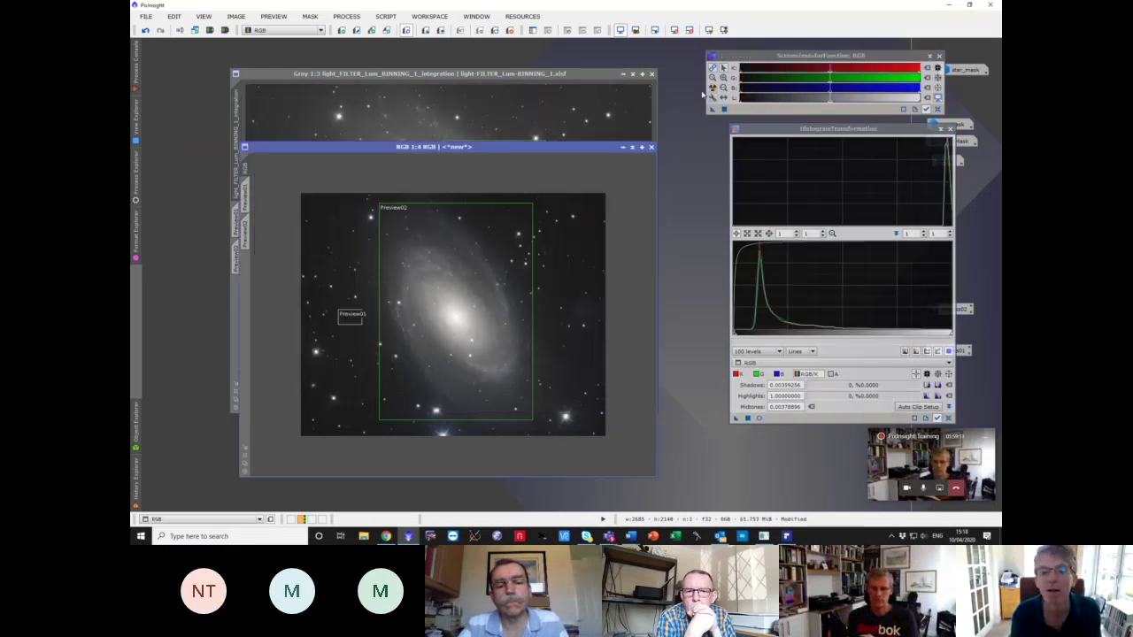
- Undo the RGB image's permanent stretch, restretch it permanently with the brighter auto stretch through HistogramTransformation and reset its screen stretch
left_click(147, 30)
left_click(712, 97)
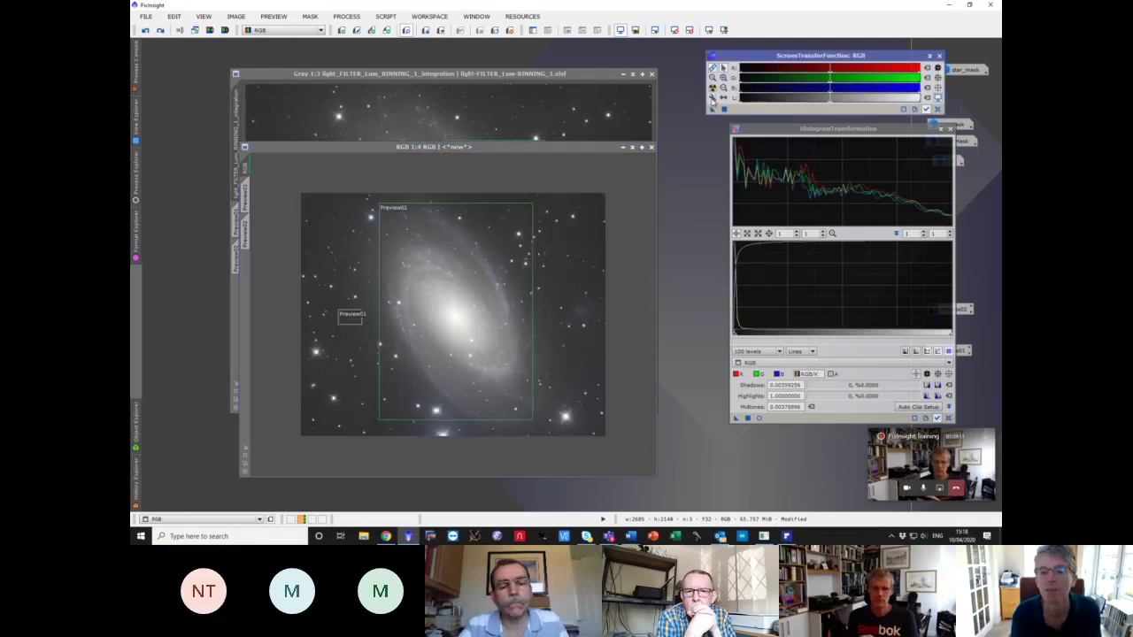
left_click_drag(712, 105, 582, 394)
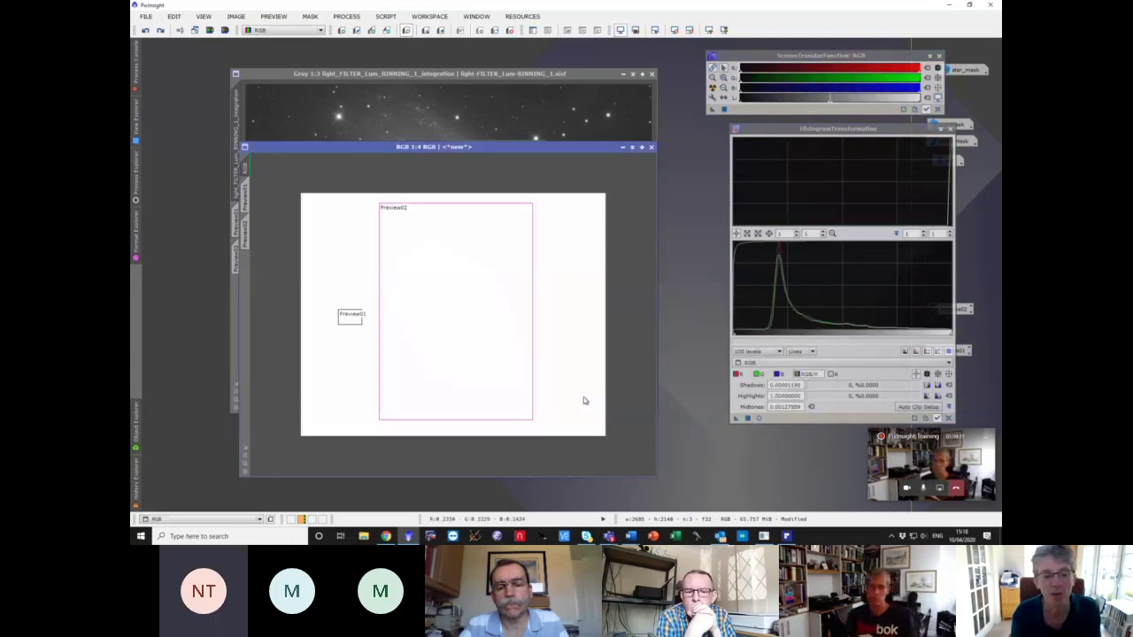
left_click(691, 30)
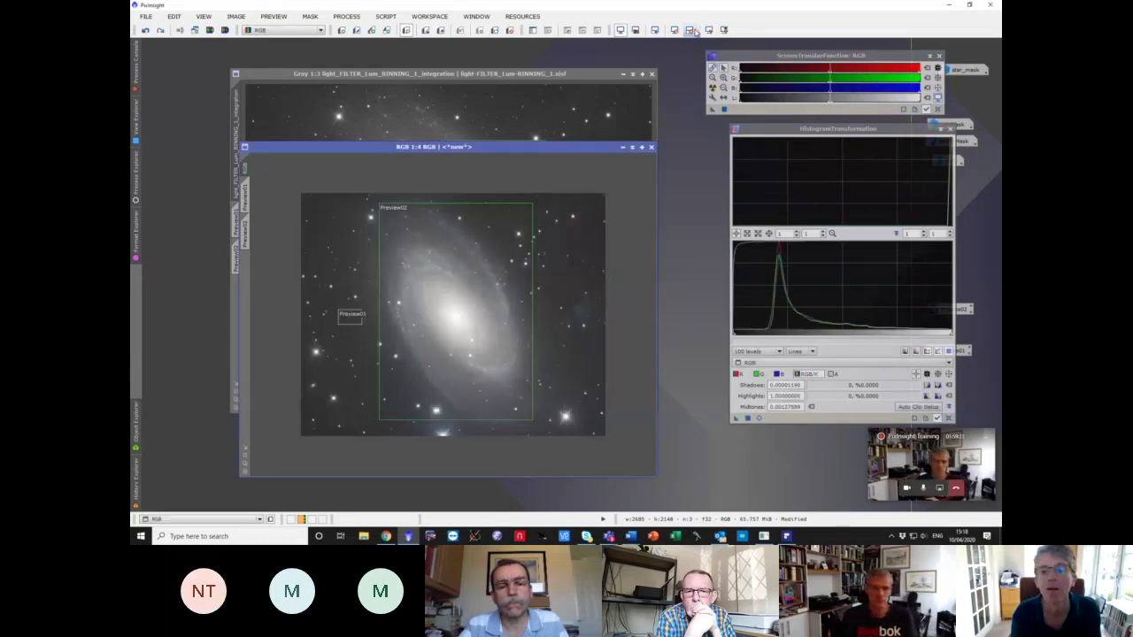
- Close HistogramTransformation and ScreenTransferFunction, and offset the RGB image window to view it alongside the luminance image
left_click(947, 129)
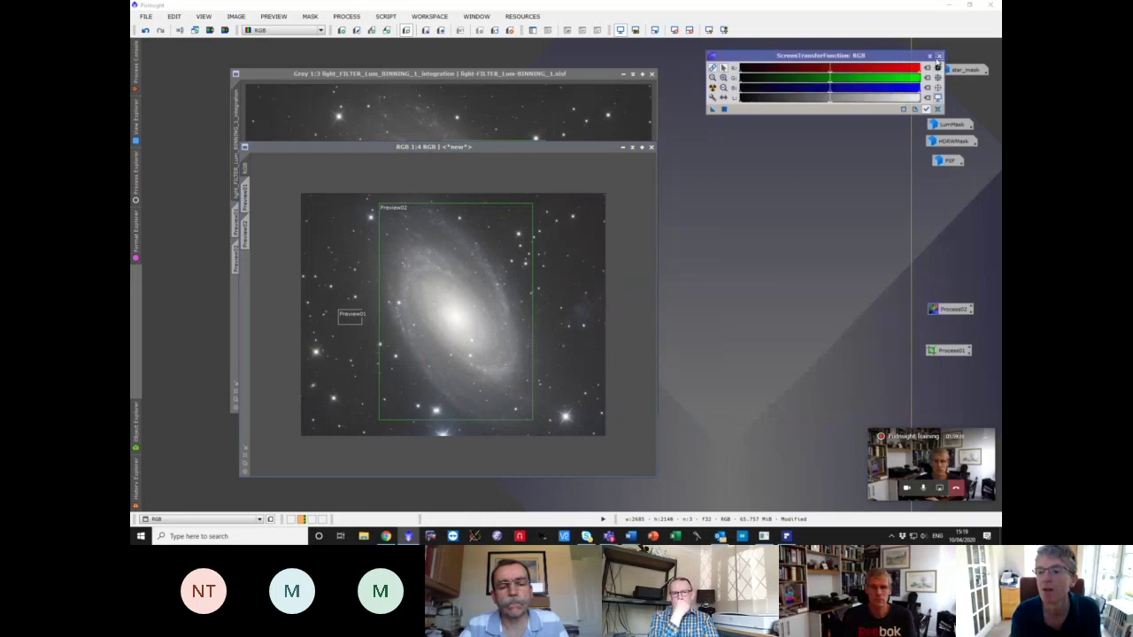
left_click(939, 56)
left_click_drag(442, 147, 567, 118)
left_click(546, 93)
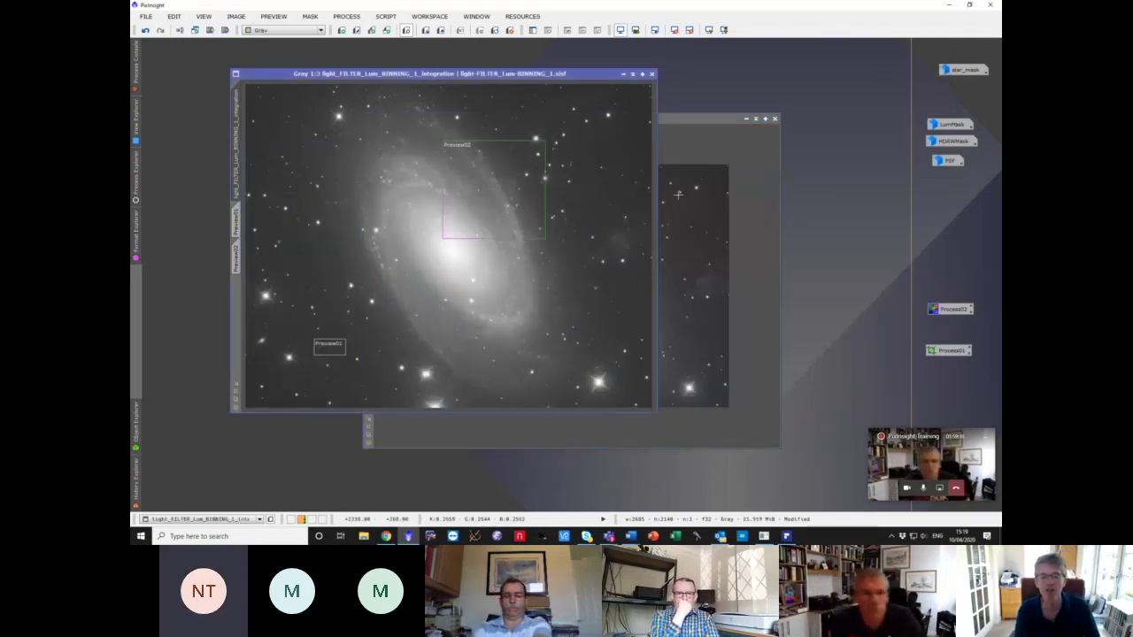
left_click(686, 237)
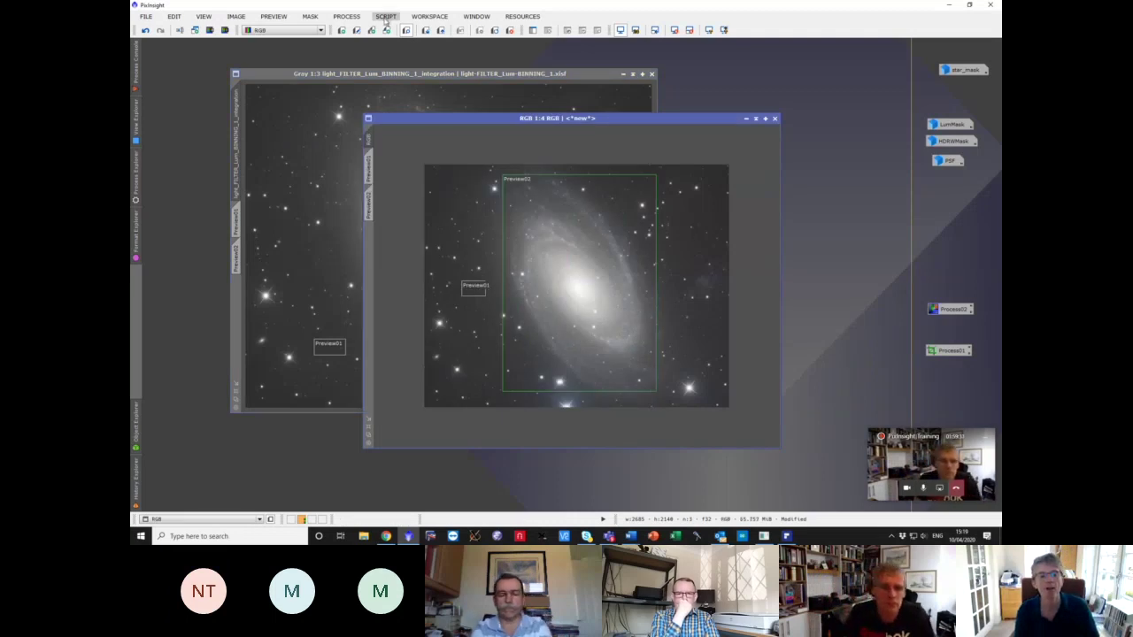
- Set up LRGBCombination with light_FILTER_Lum_BINNING_1_integration as the L source, R and G excluded, and chrominance noise reduction enabled
left_click(354, 17)
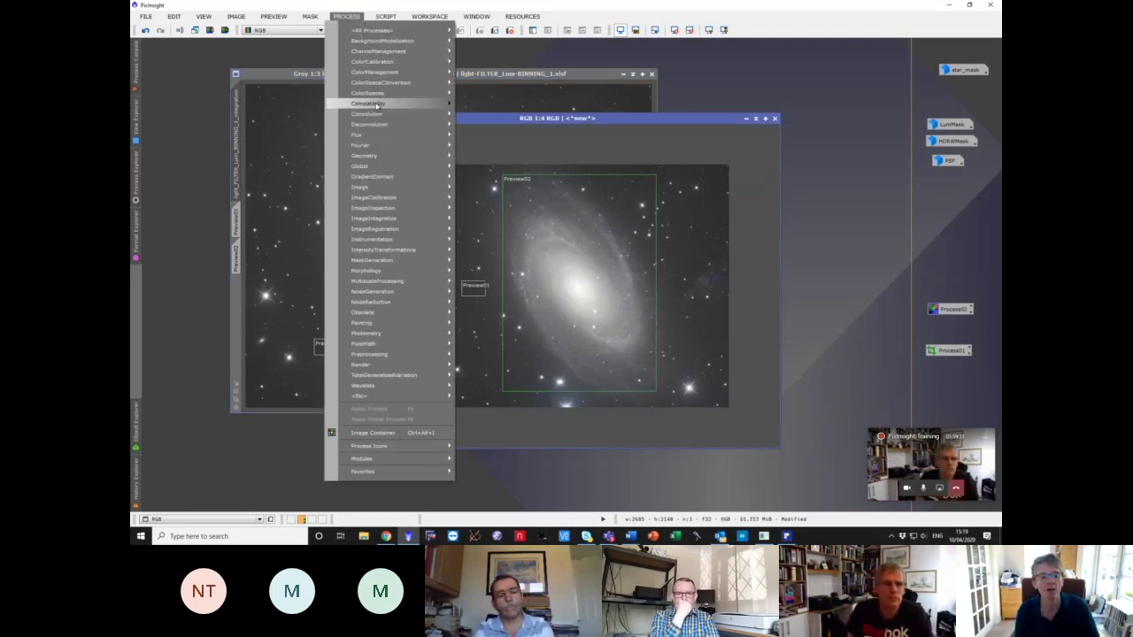
mouse_move(378, 106)
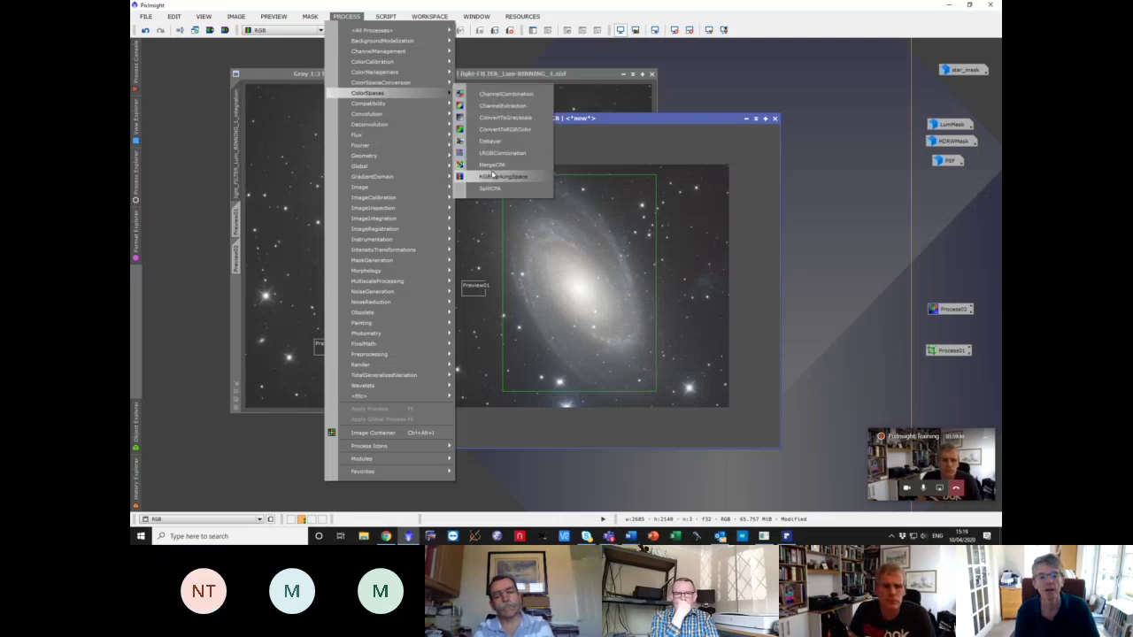
left_click(493, 159)
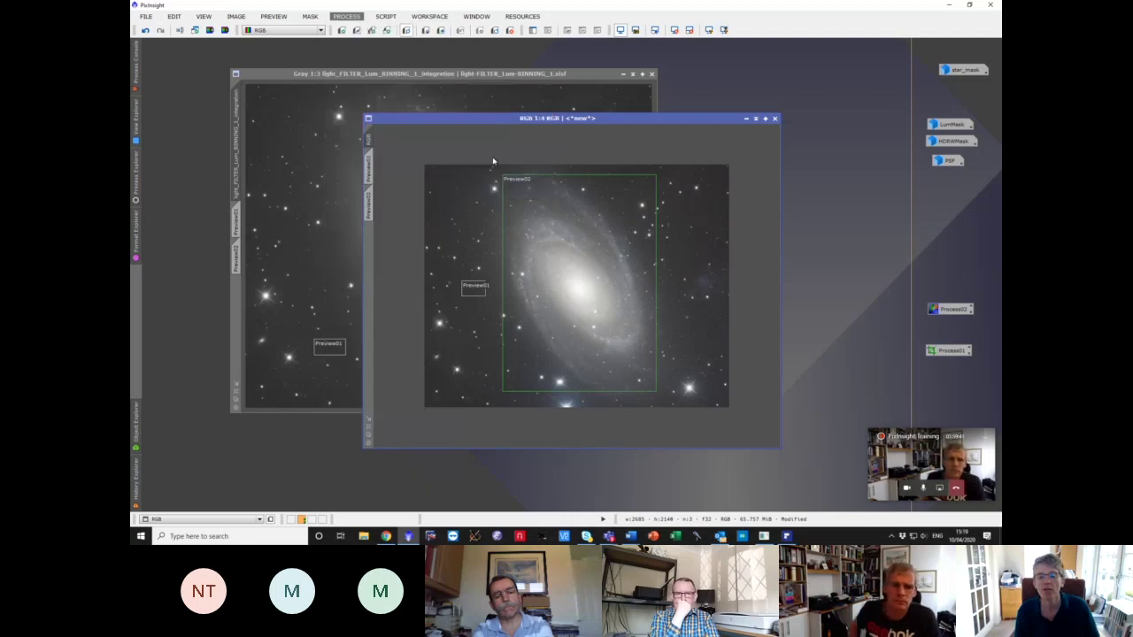
left_click(728, 193)
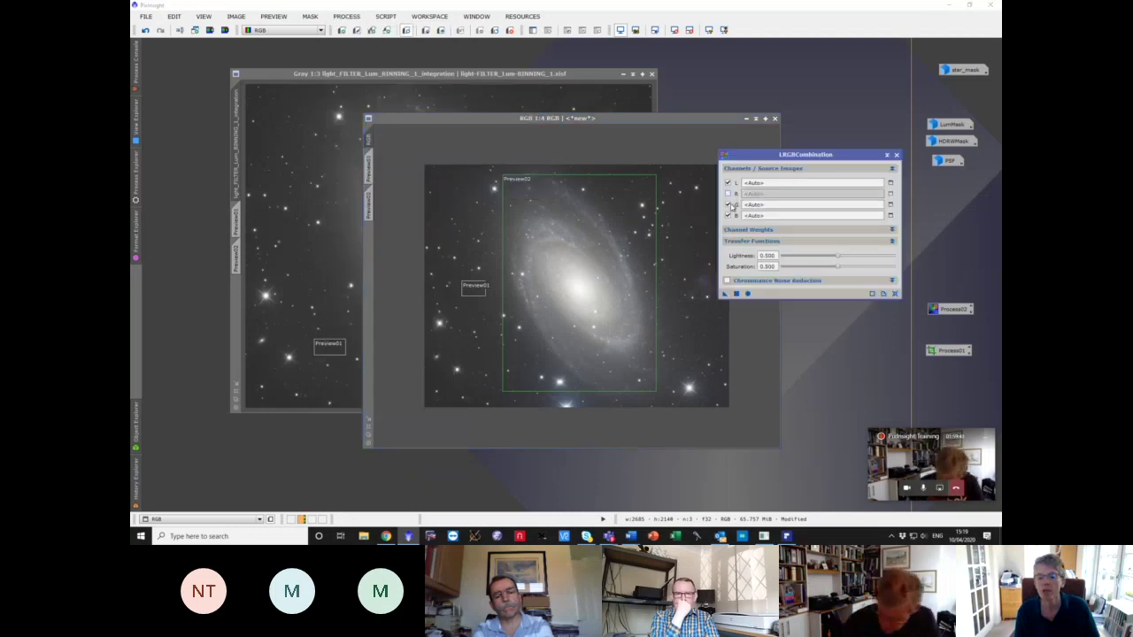
left_click(728, 205)
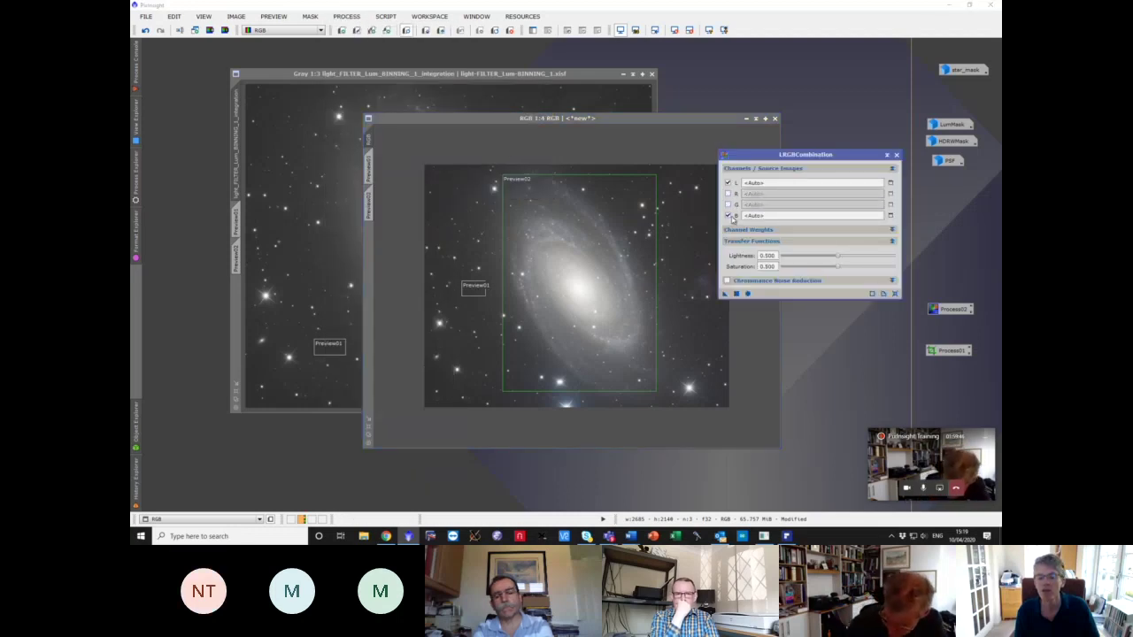
left_click(890, 183)
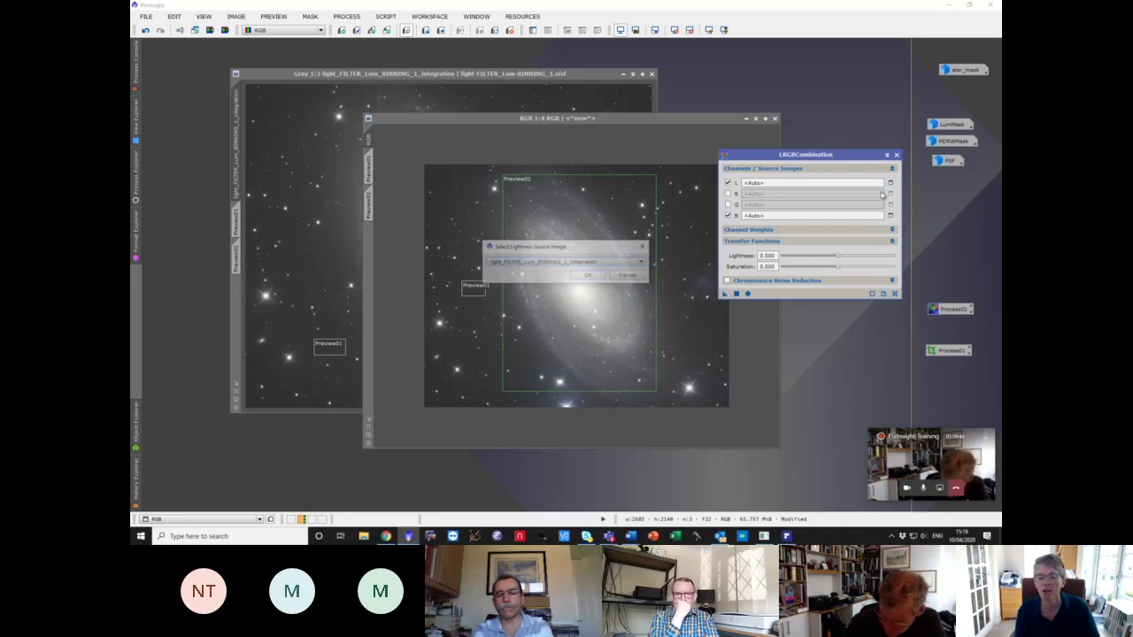
left_click(588, 275)
left_click(726, 281)
- Exclude the B channel from LRGBCombination as well and apply the luminance to the RGB image
left_click_drag(724, 294, 655, 284)
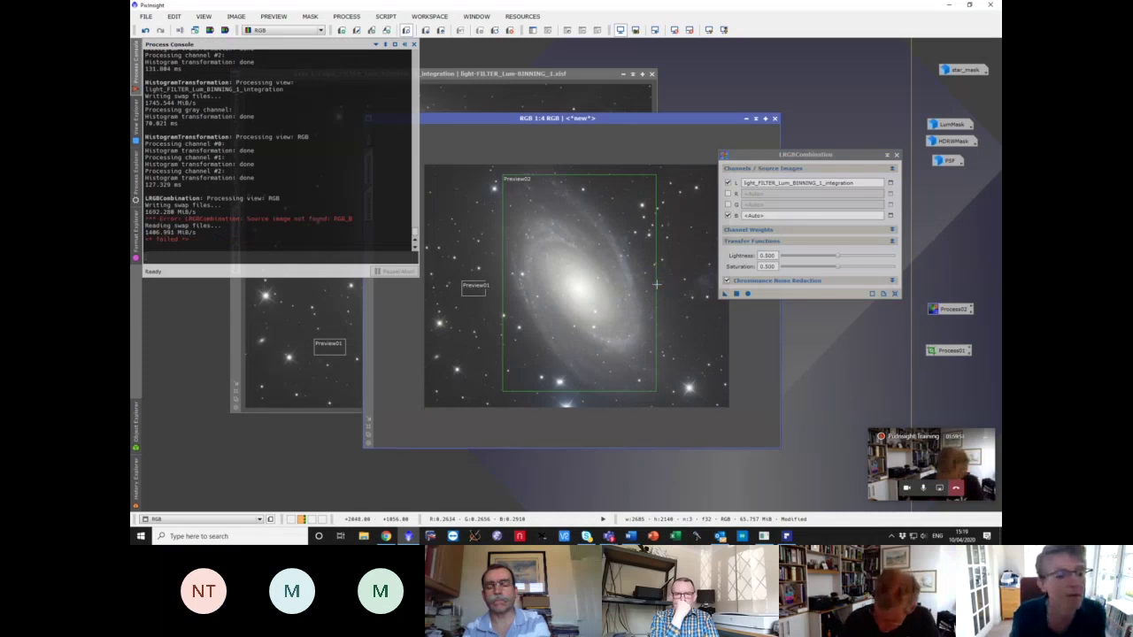
left_click_drag(651, 117, 564, 129)
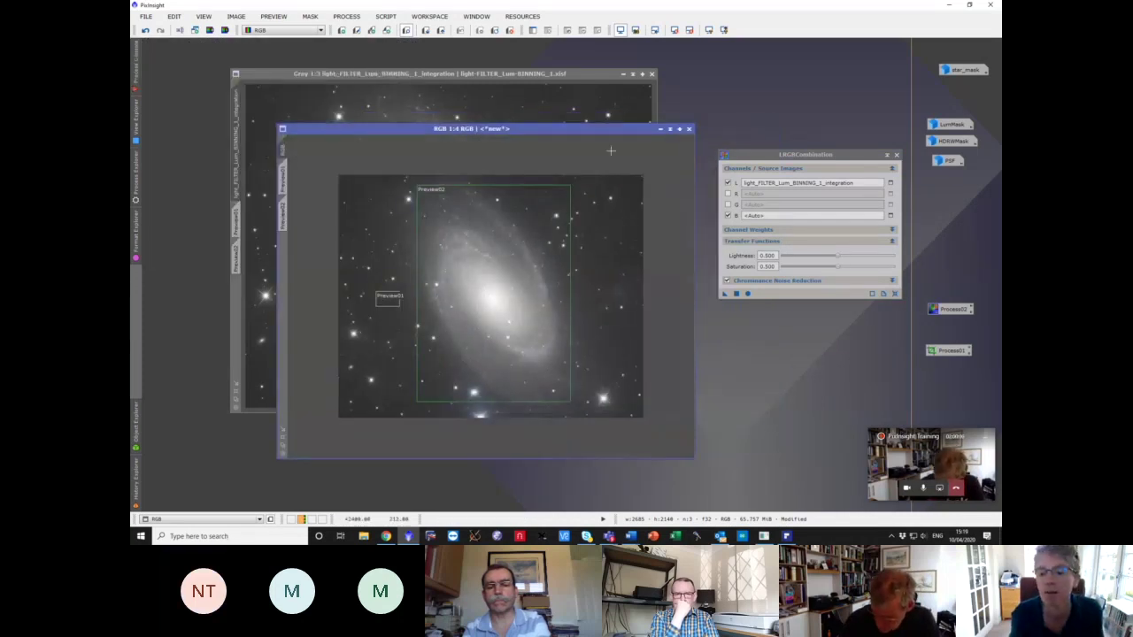
left_click(728, 216)
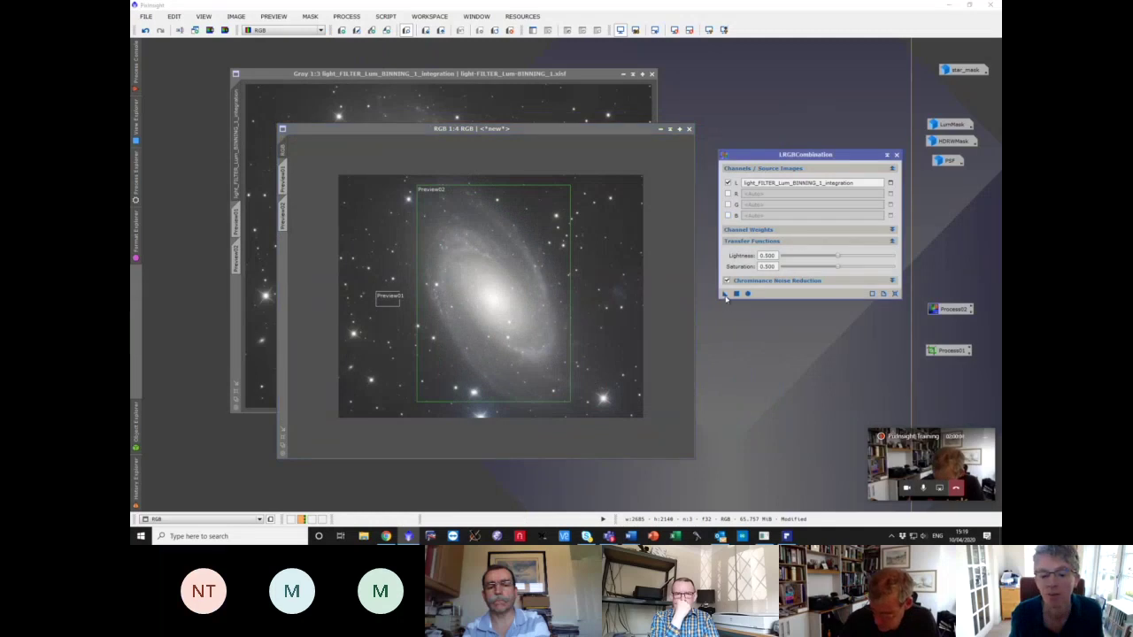
left_click_drag(725, 297, 624, 305)
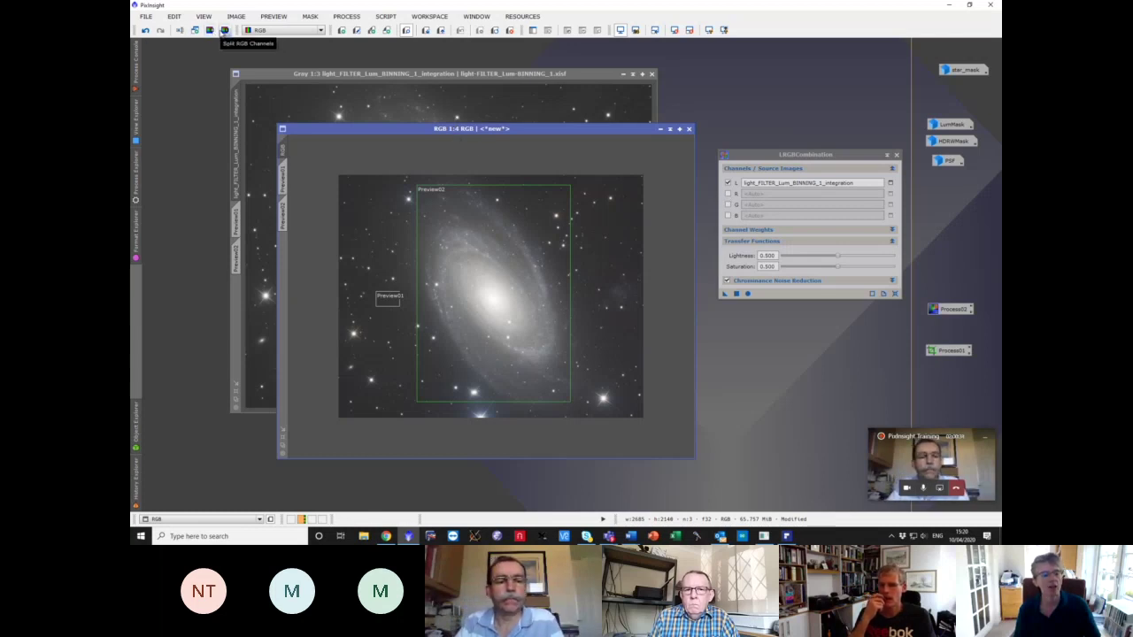
- Split the RGB image into separate channel images and close all three of them
left_click(224, 30)
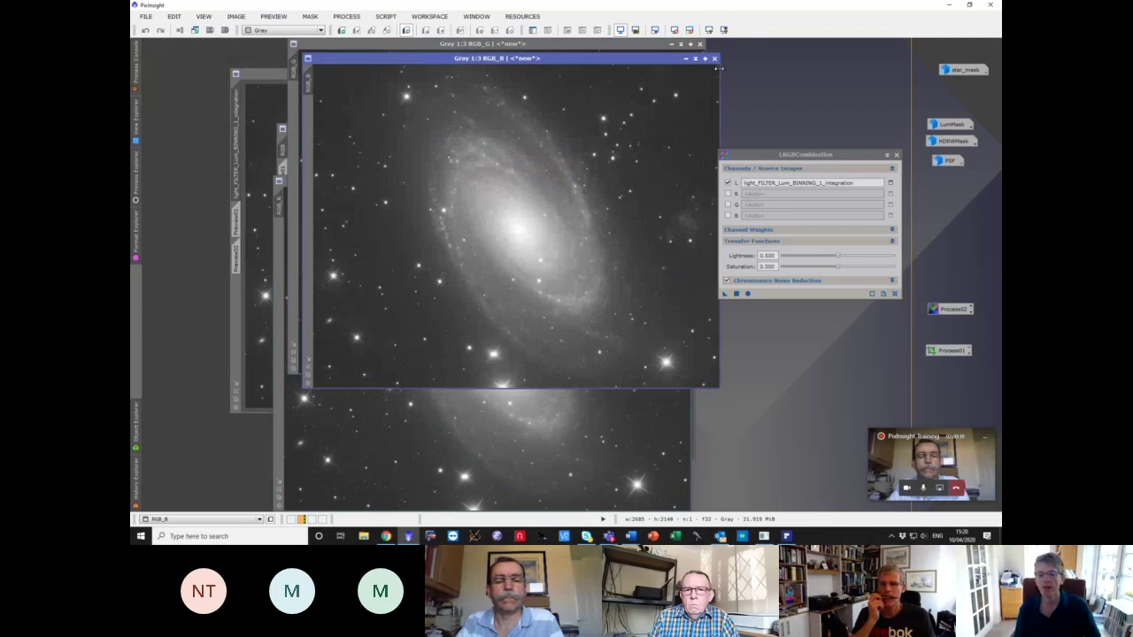
left_click(699, 43)
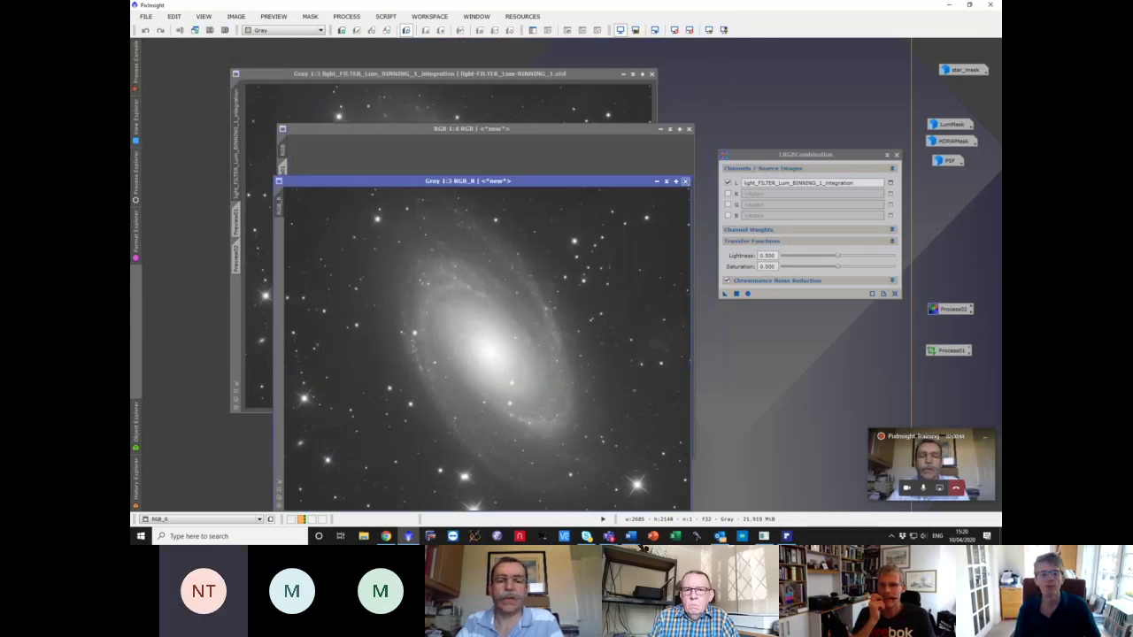
left_click(686, 182)
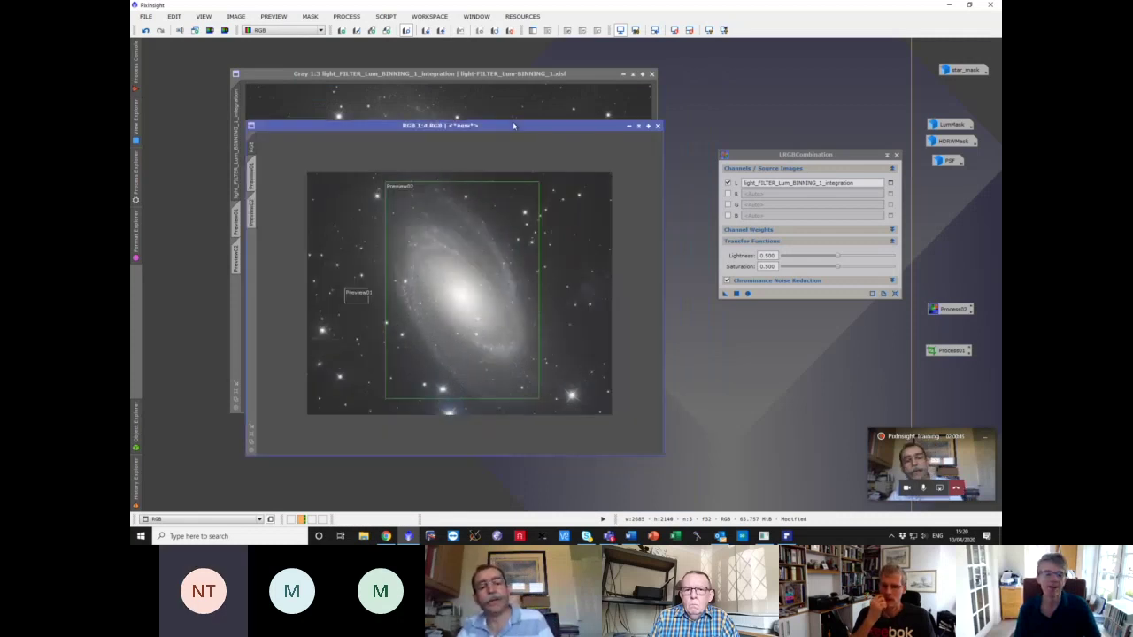
- Compare the galaxy's core, spiral arms and stars with and without the LRGB combination by undoing and redoing it at closer zoom
scroll(499, 247, "up", 1)
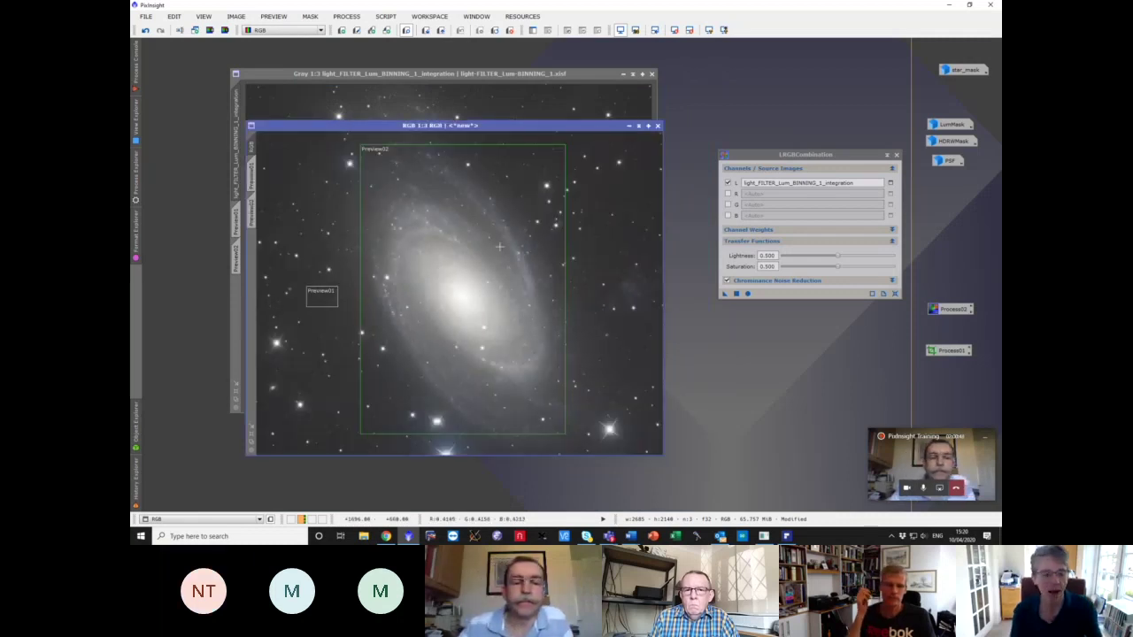
left_click(144, 29)
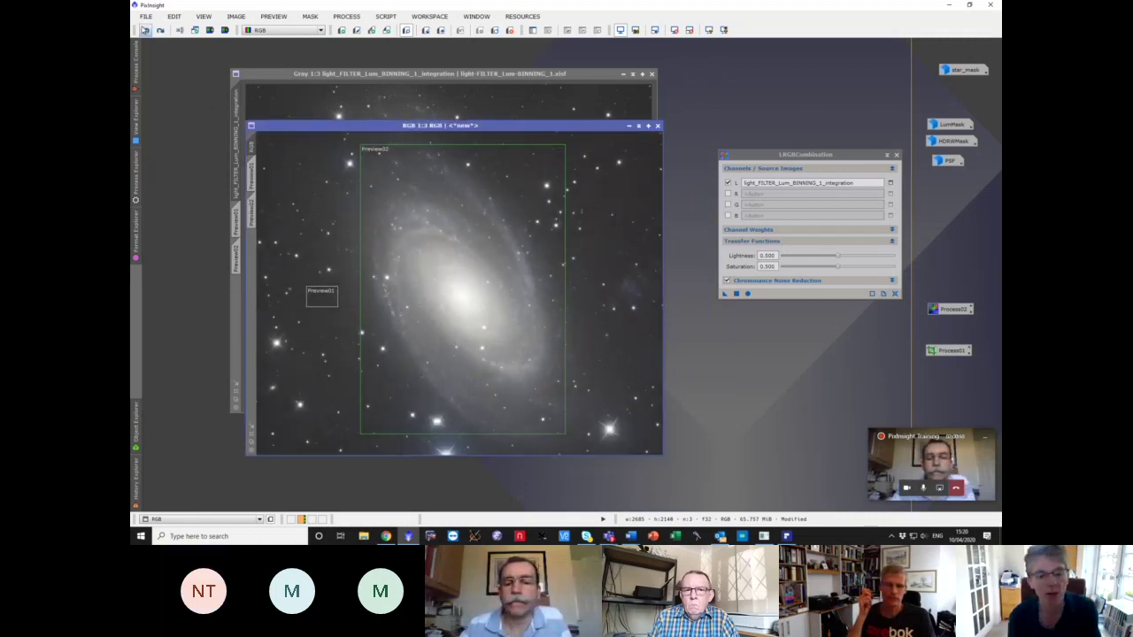
scroll(274, 171, "up", 3)
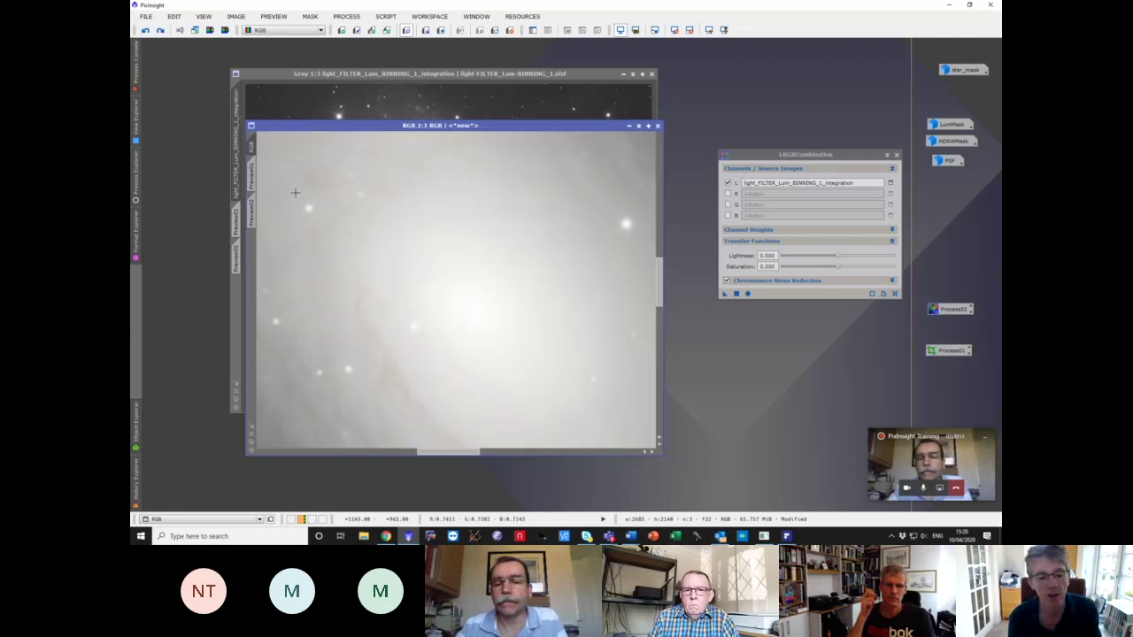
left_click_drag(662, 297, 662, 211)
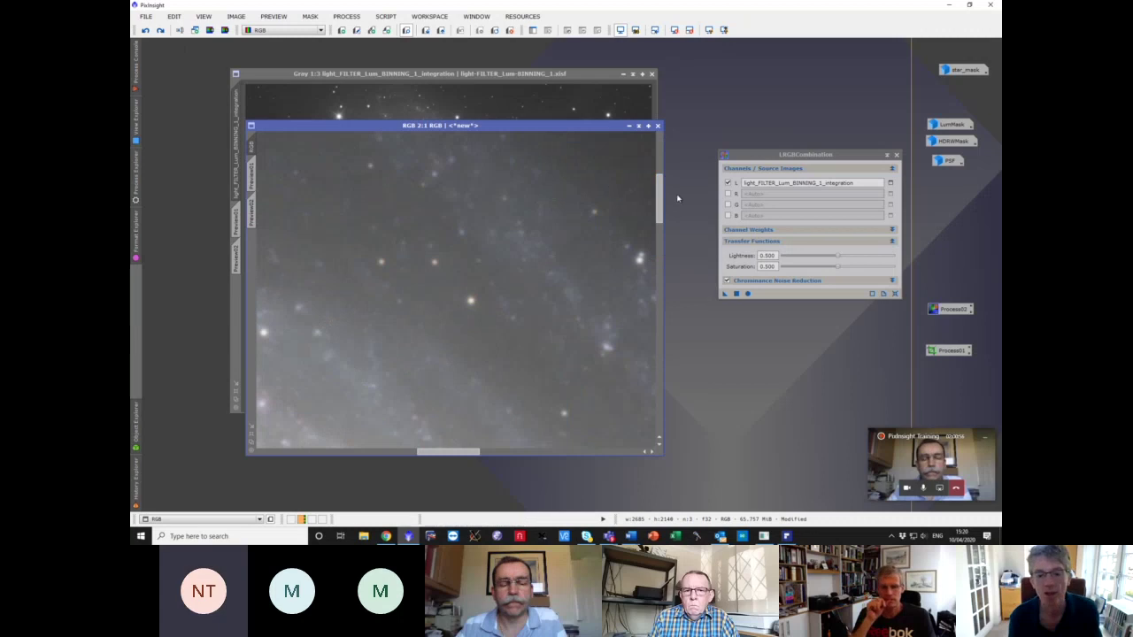
left_click_drag(659, 202, 650, 362)
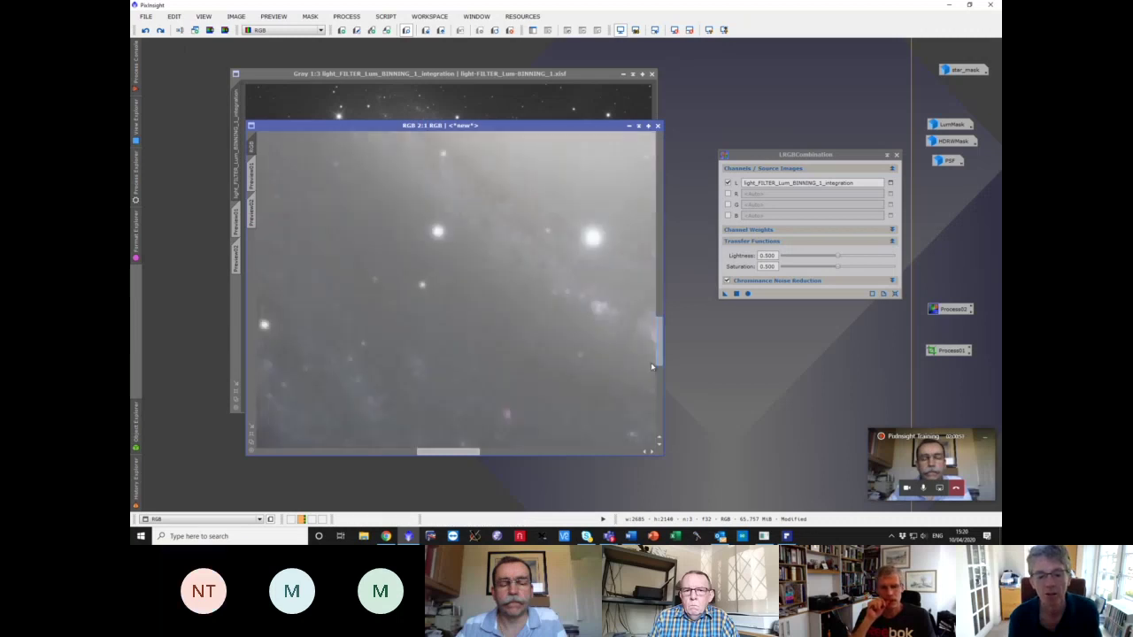
scroll(461, 433, "down", 1)
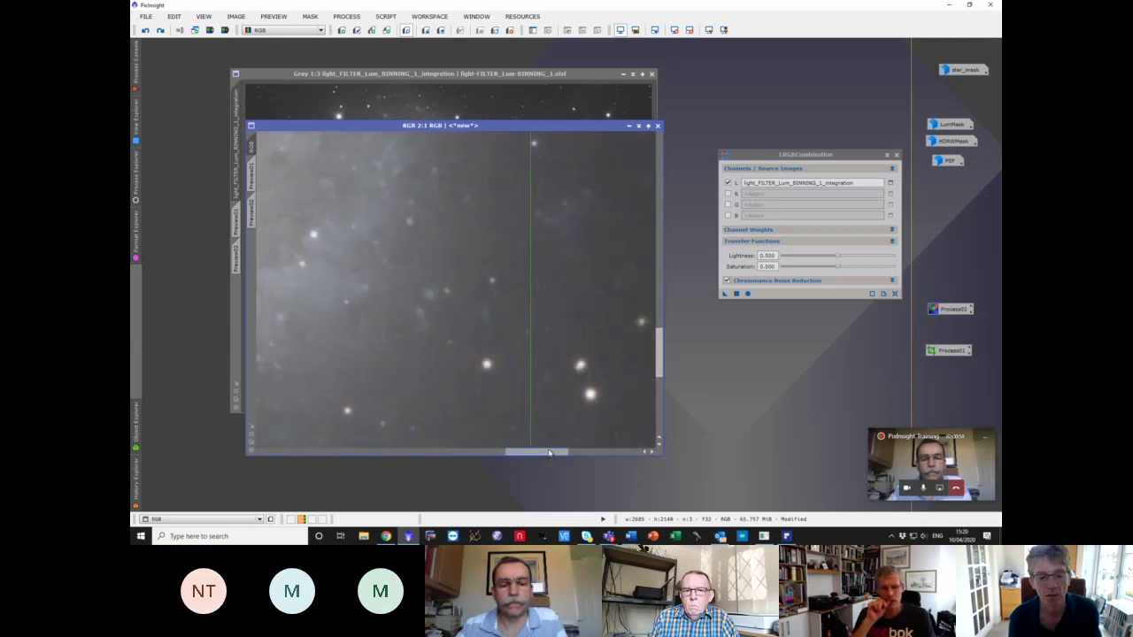
scroll(449, 419, "down", 2)
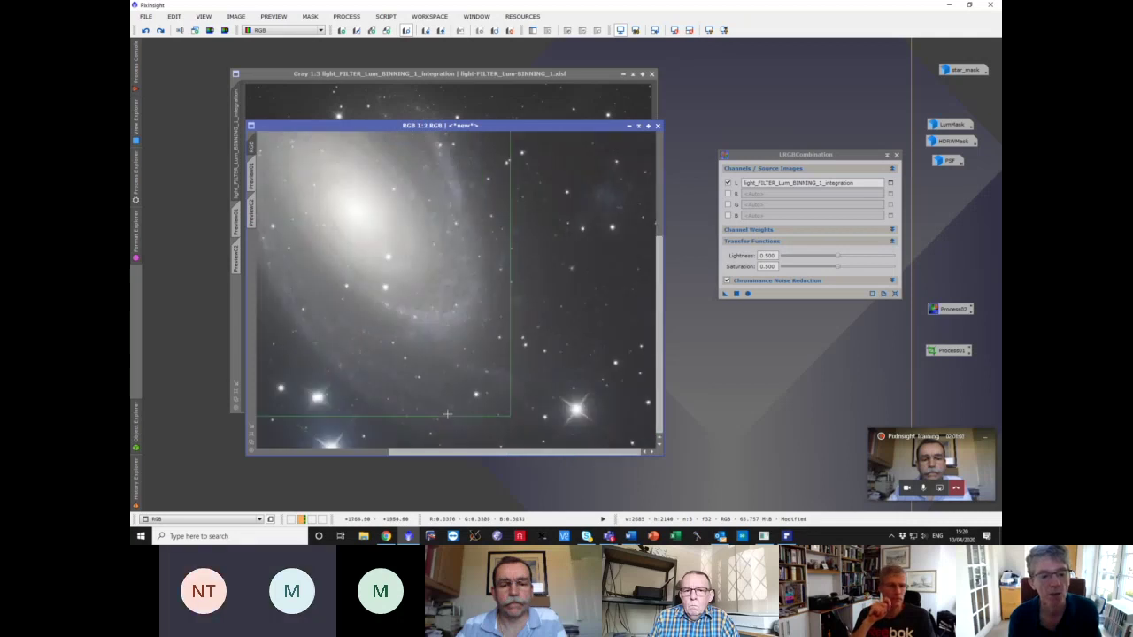
scroll(407, 324, "up", 2)
left_click(162, 31)
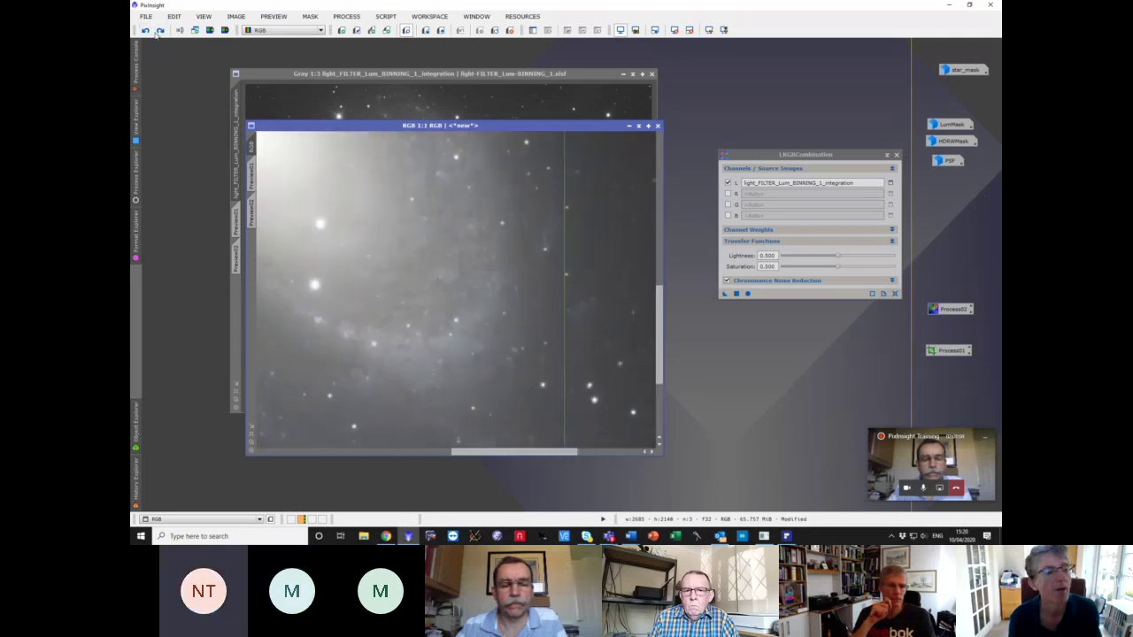
left_click(146, 31)
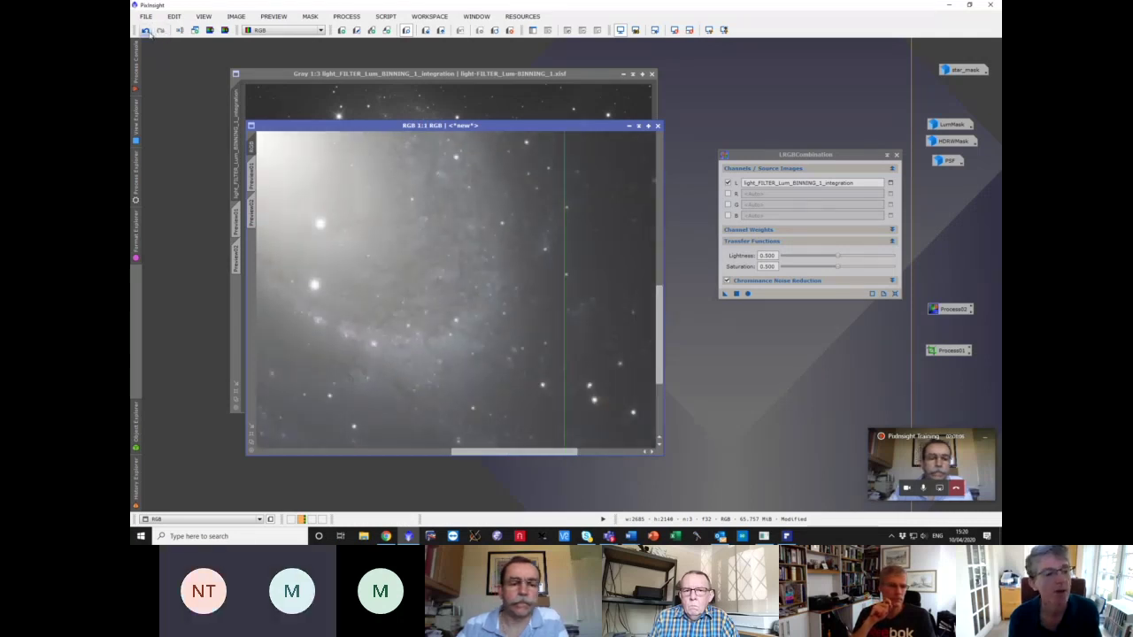
left_click(161, 31)
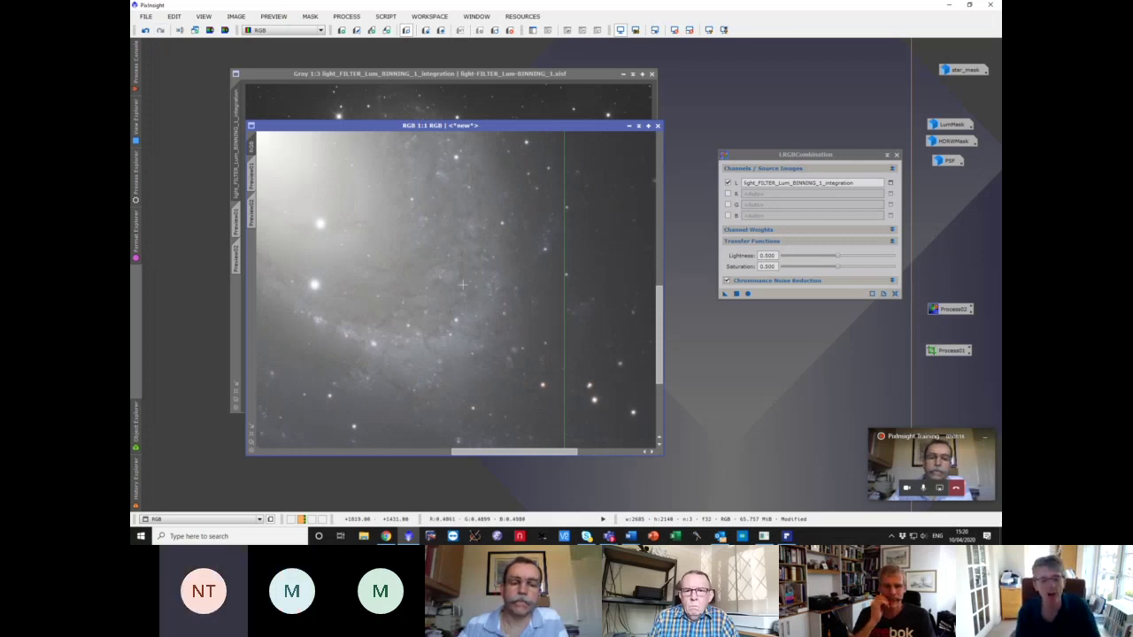
scroll(462, 285, "down", 2)
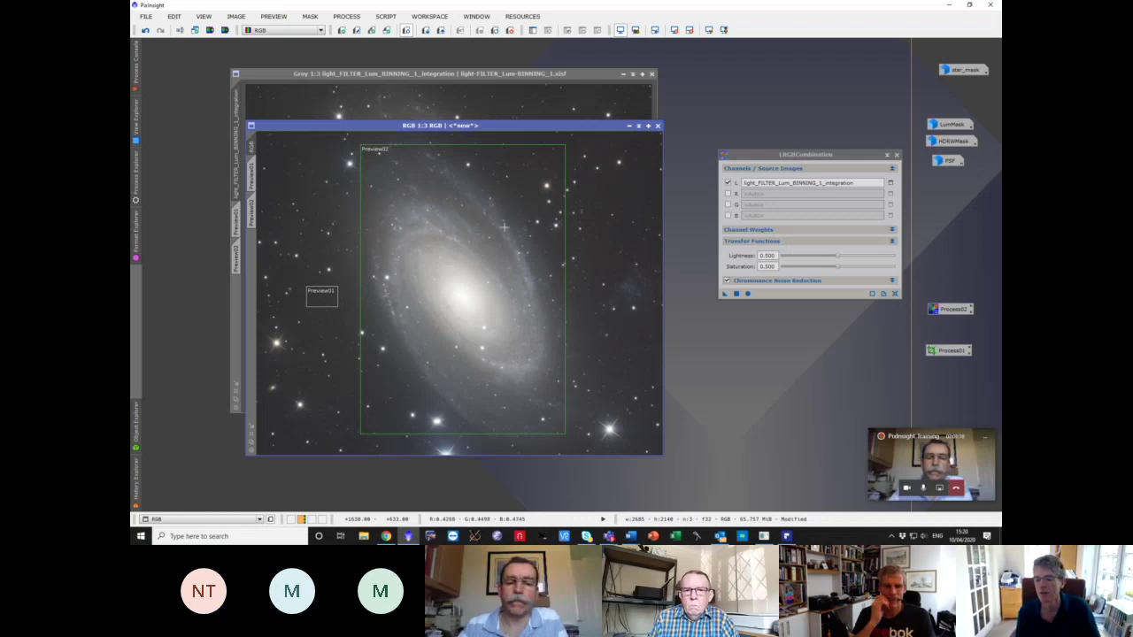
- Close LRGBCombination, reposition the RGB image and assign HDRWMask as its mask without inversion
left_click(896, 155)
left_click_drag(486, 129, 492, 90)
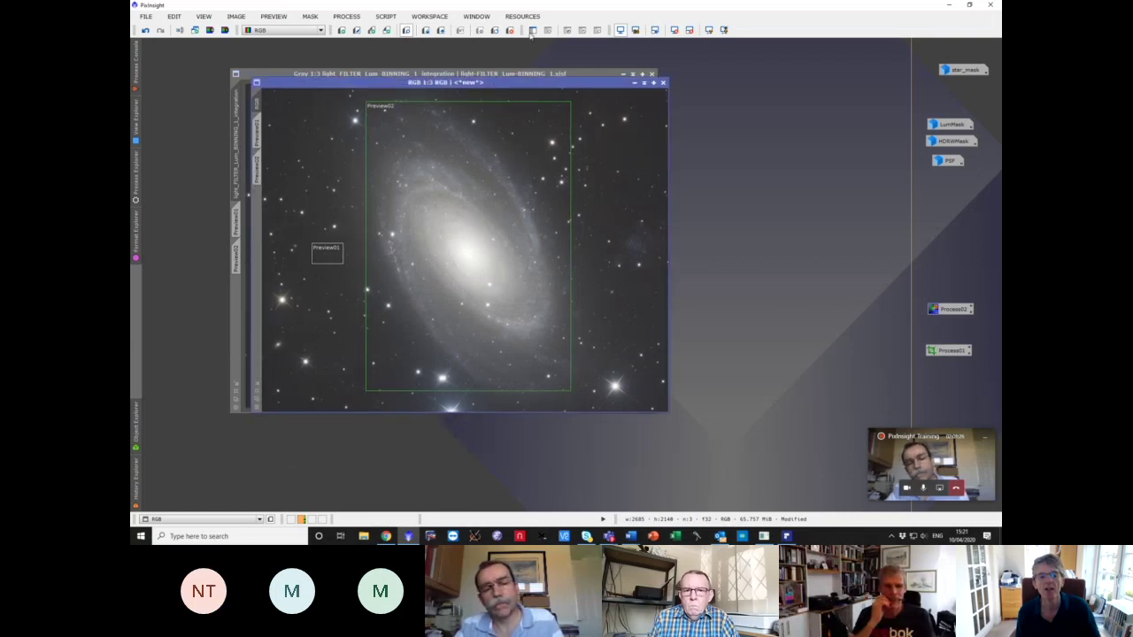
key("ctrl+m")
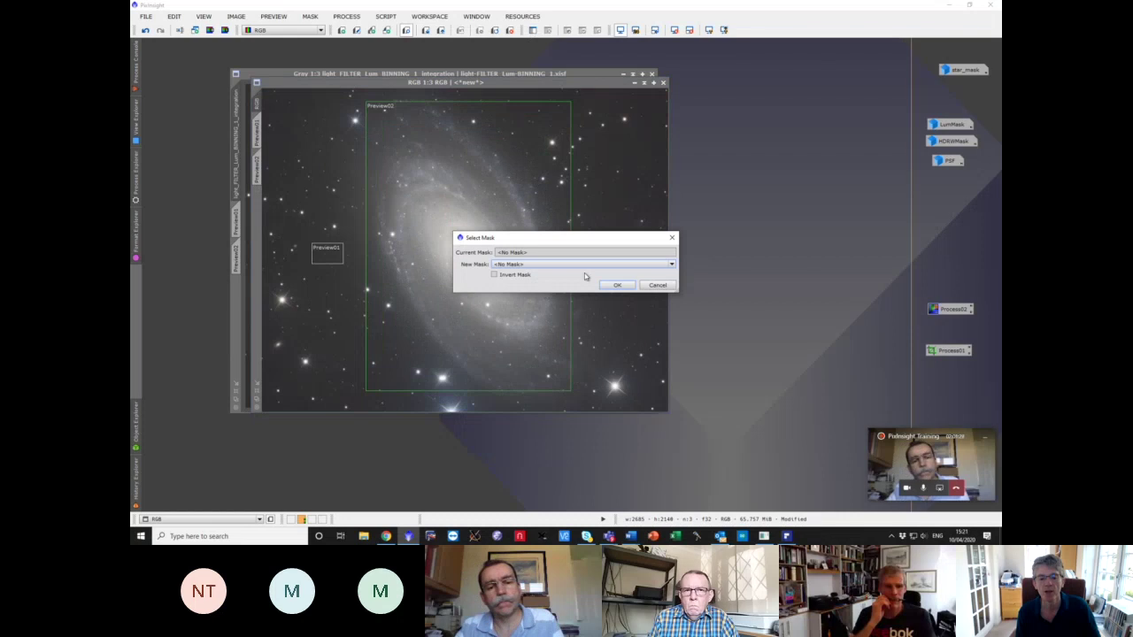
left_click(529, 266)
left_click(524, 280)
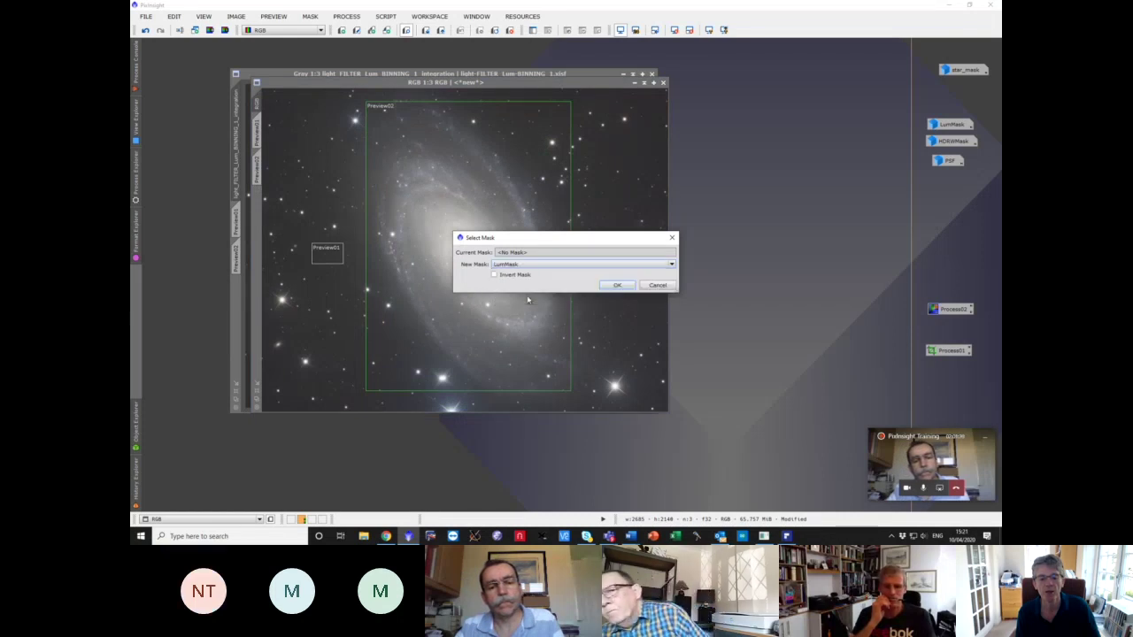
left_click(529, 265)
left_click(535, 299)
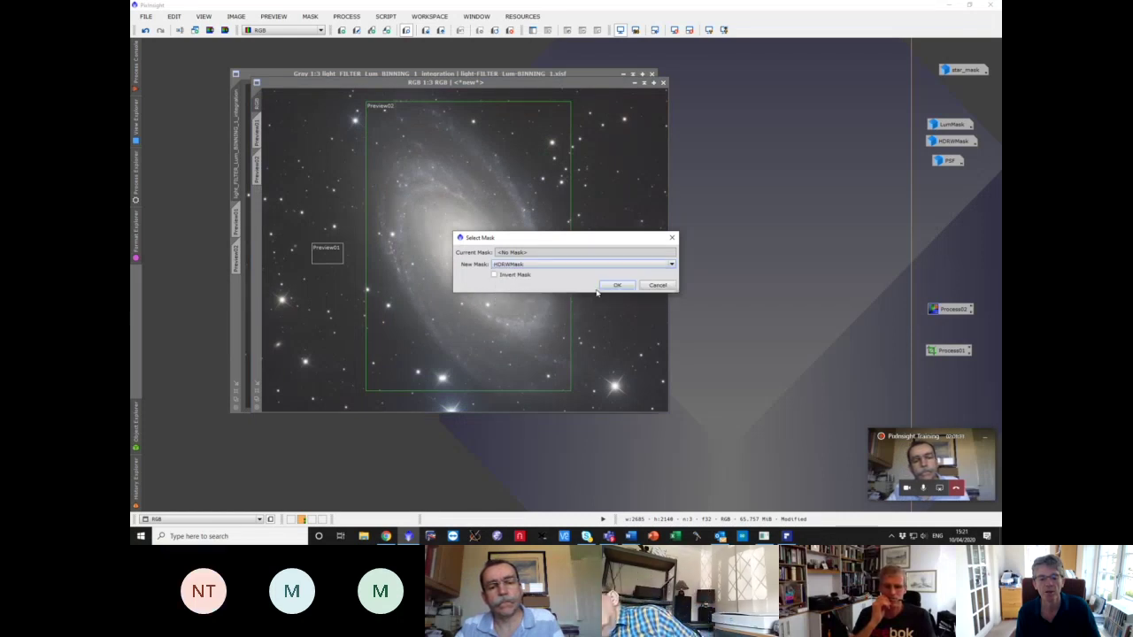
left_click(616, 285)
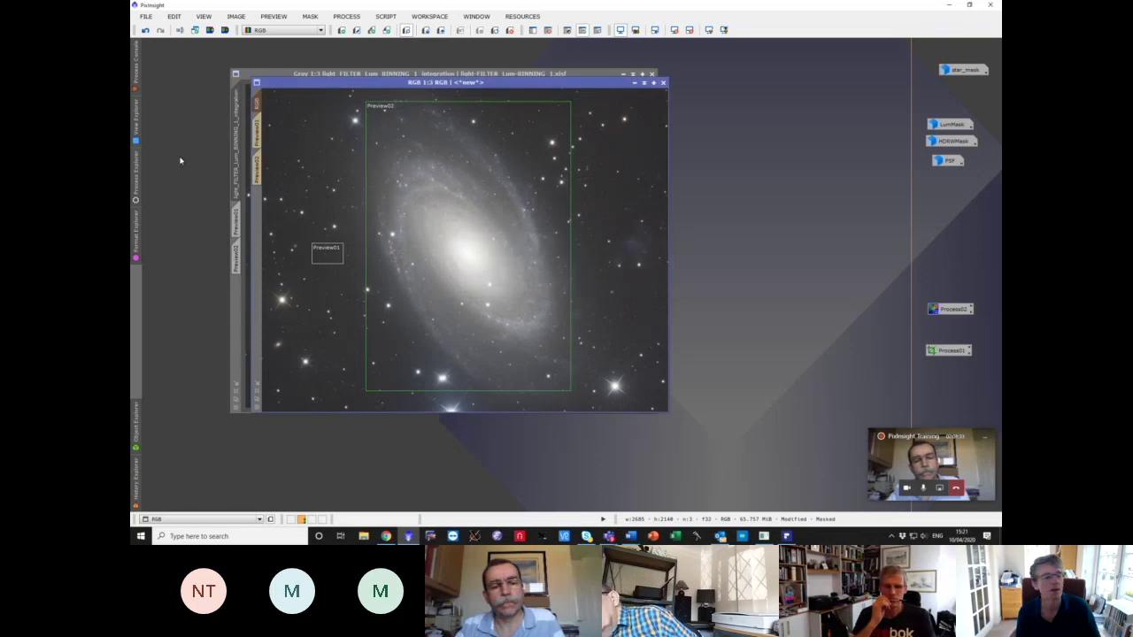
- Open HDRMultiscaleTransform and delete the existing previews from the RGB image
left_click(137, 179)
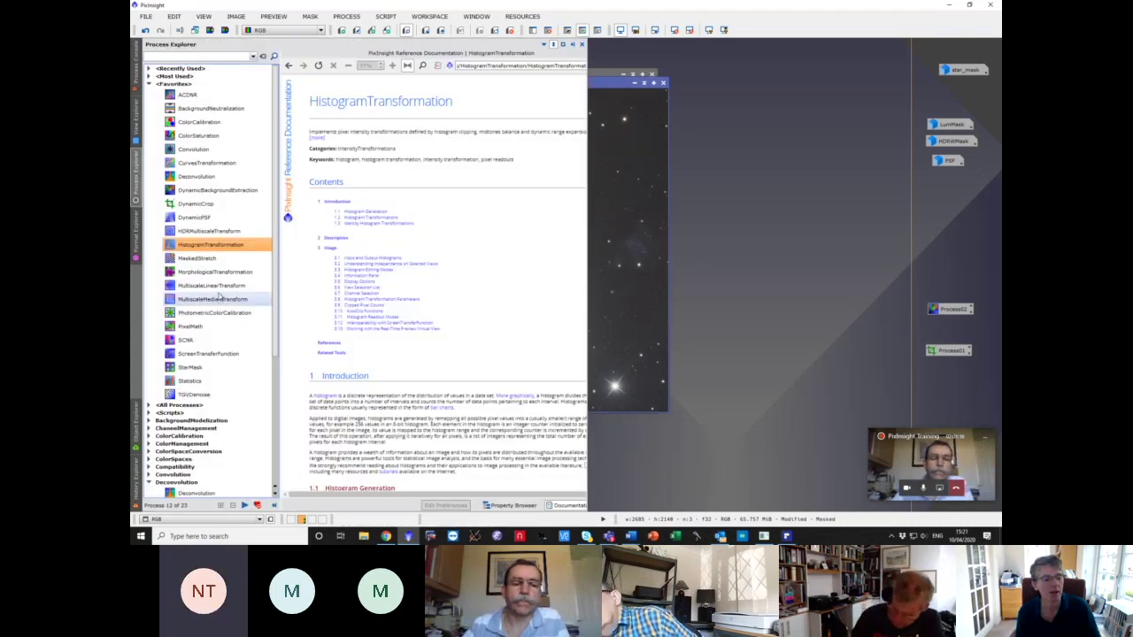
double_click(221, 233)
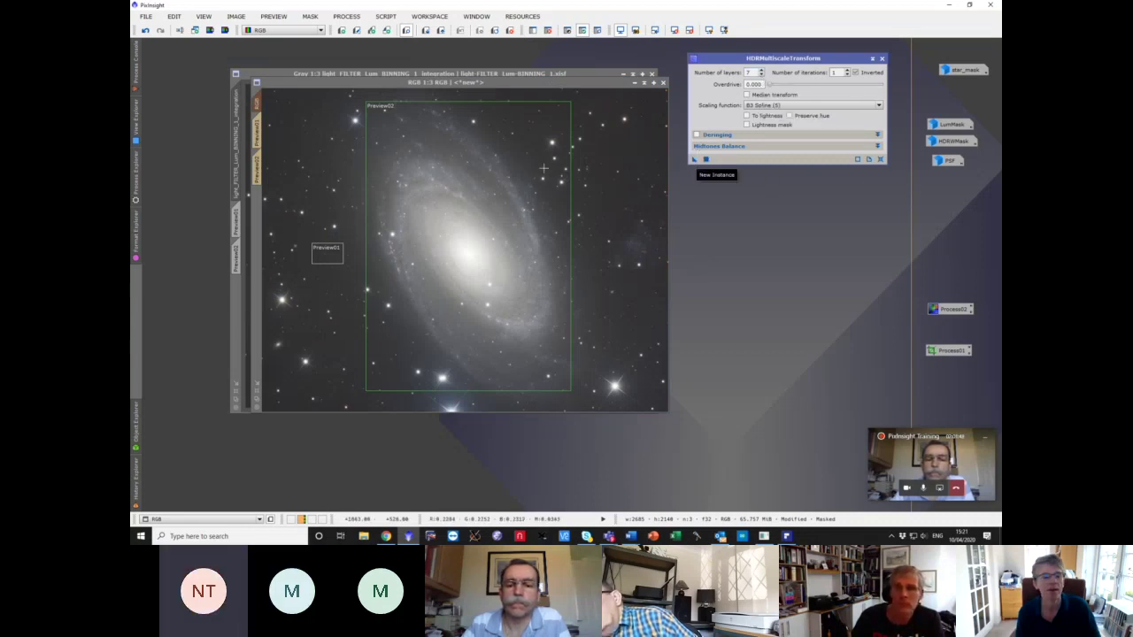
left_click(354, 81)
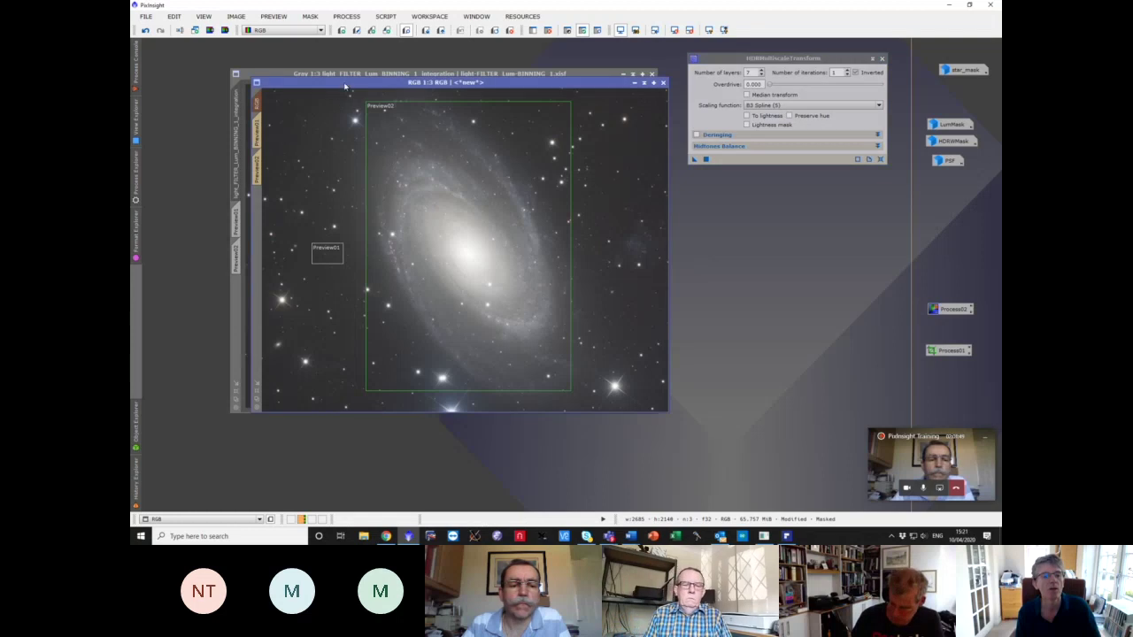
left_click(273, 16)
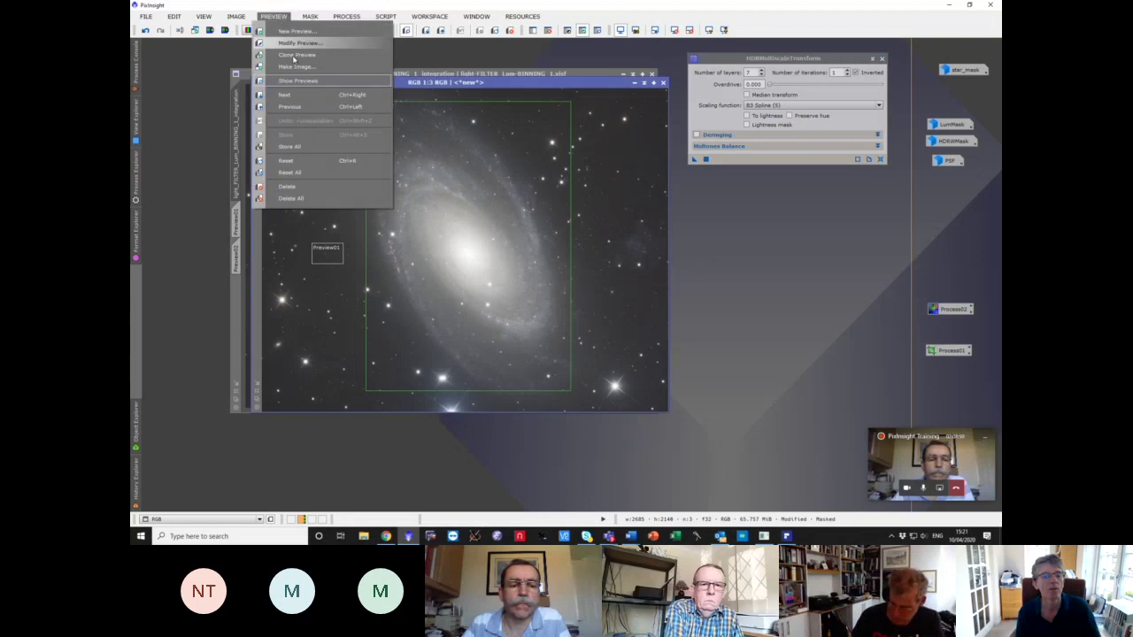
left_click(314, 189)
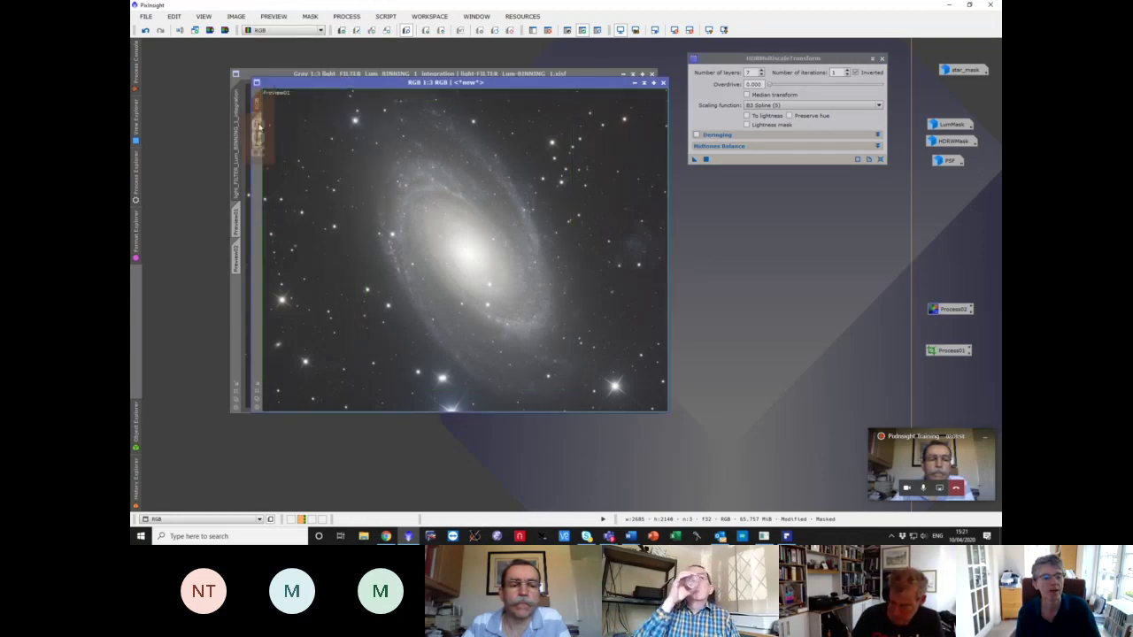
- Set up three full-frame previews of the RGB image and apply the 7-layer HDRMultiscaleTransform to the third one
left_click(262, 134)
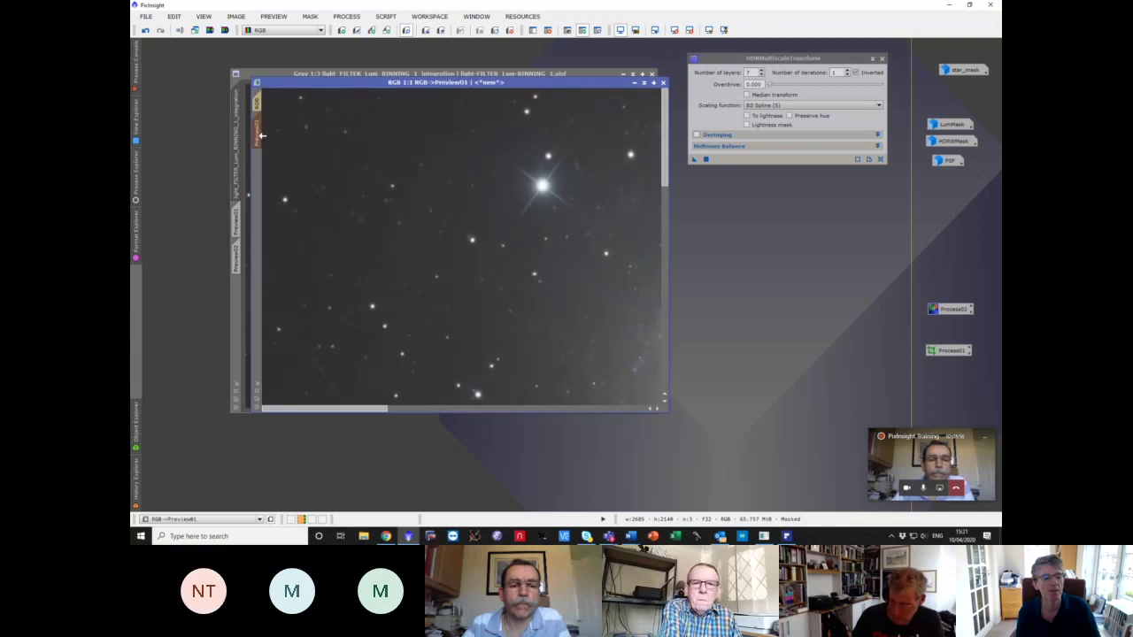
left_click_drag(262, 135, 261, 169)
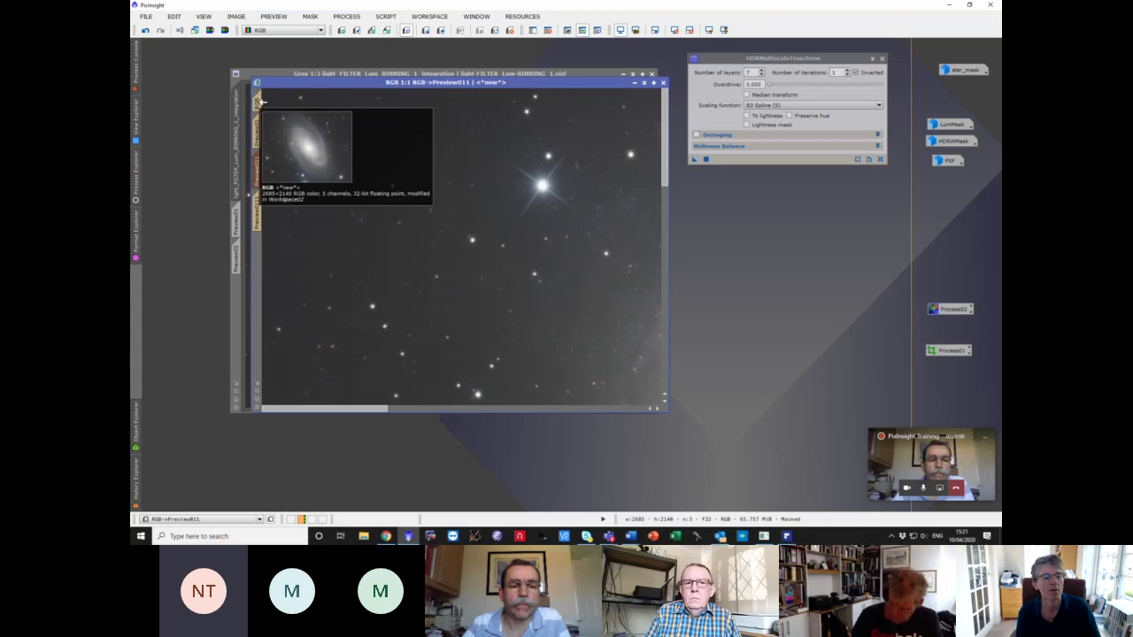
left_click(261, 103)
left_click(255, 126)
left_click(258, 166)
left_click_drag(259, 166, 316, 201)
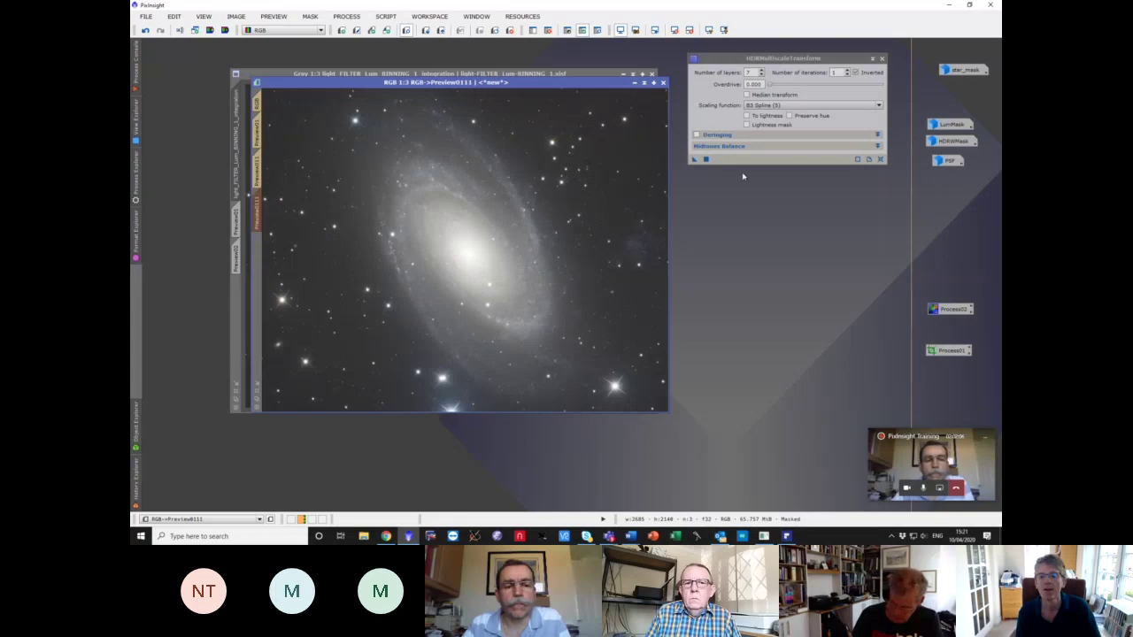
left_click_drag(694, 161, 595, 181)
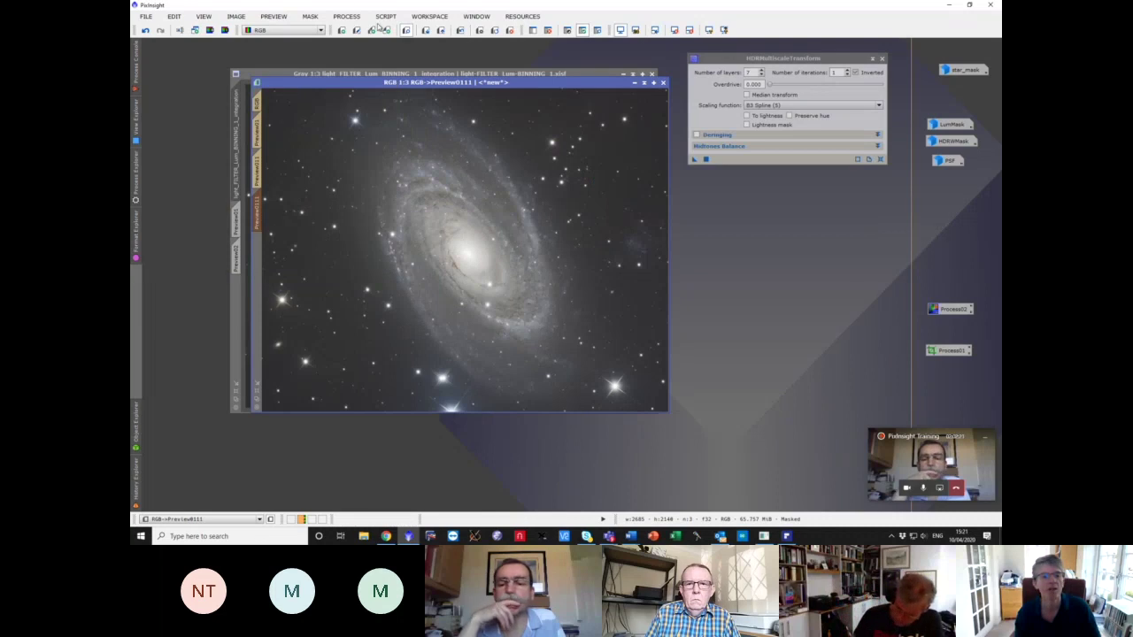
- Create a weakened copy of HDRWMask with the PixelMath expression $T*.75 as a new image called HDRWMask75, and close PixelMath
double_click(952, 141)
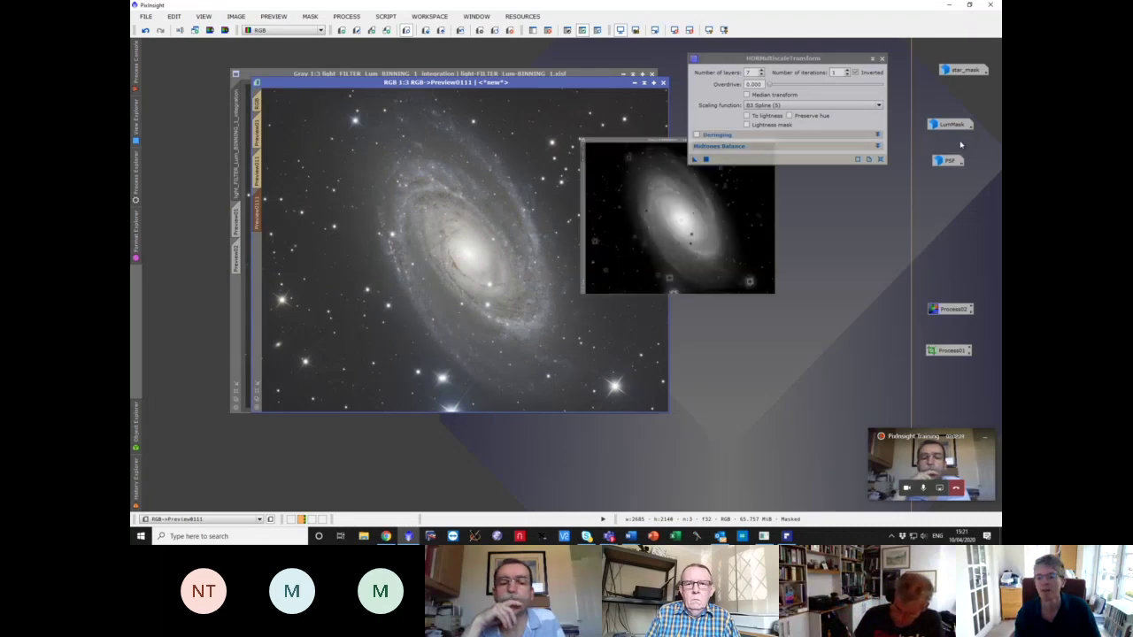
left_click(386, 17)
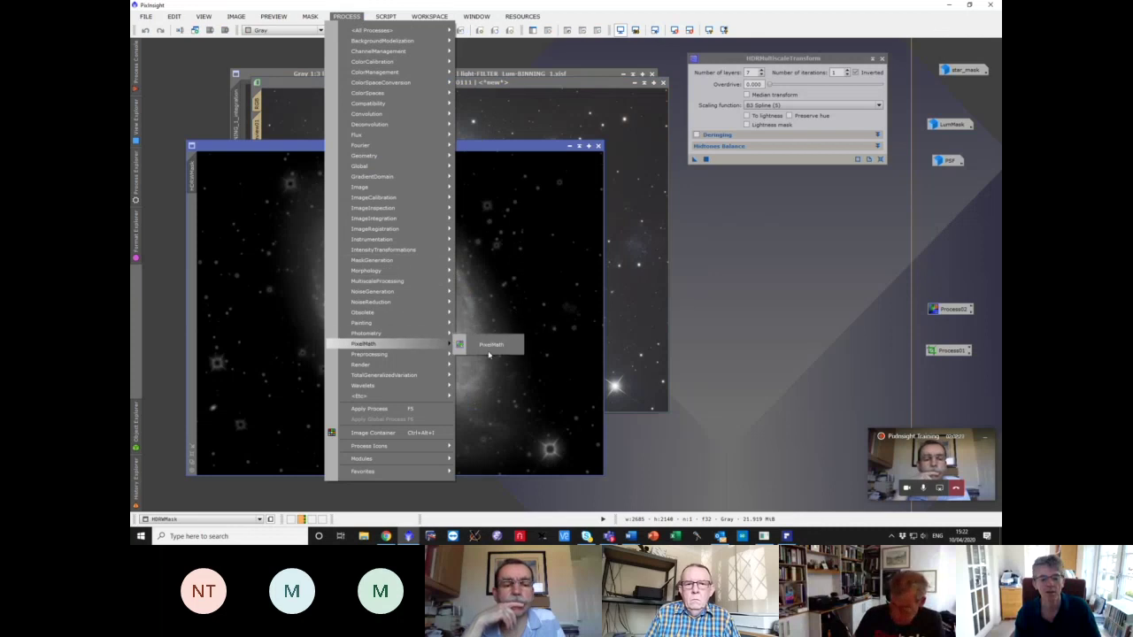
left_click(478, 346)
left_click_drag(754, 169, 706, 166)
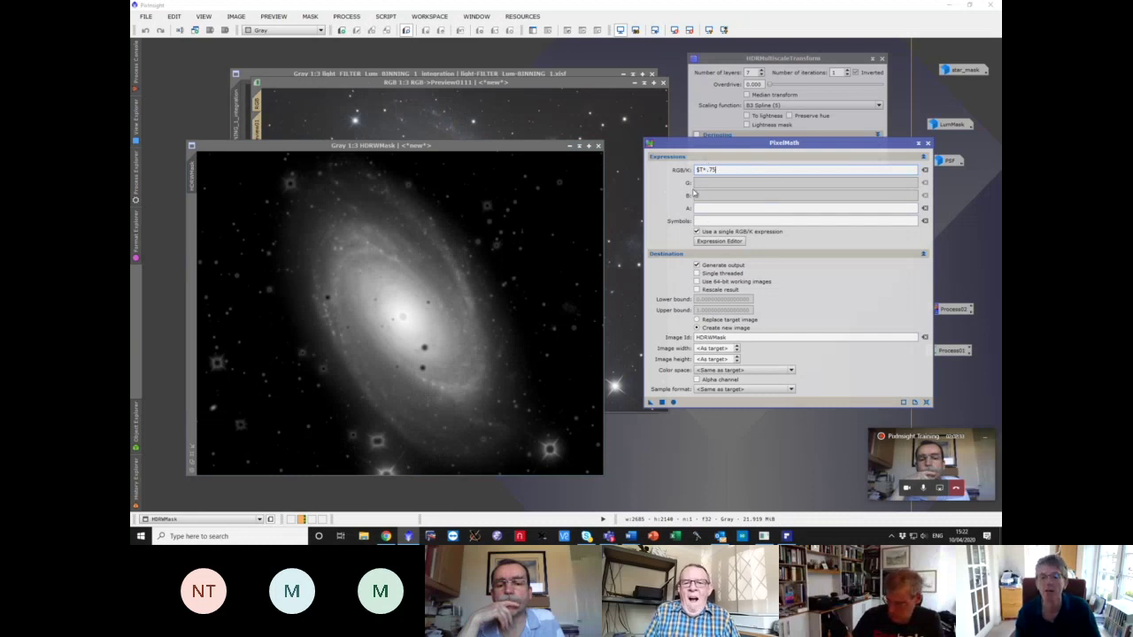
left_click(726, 337)
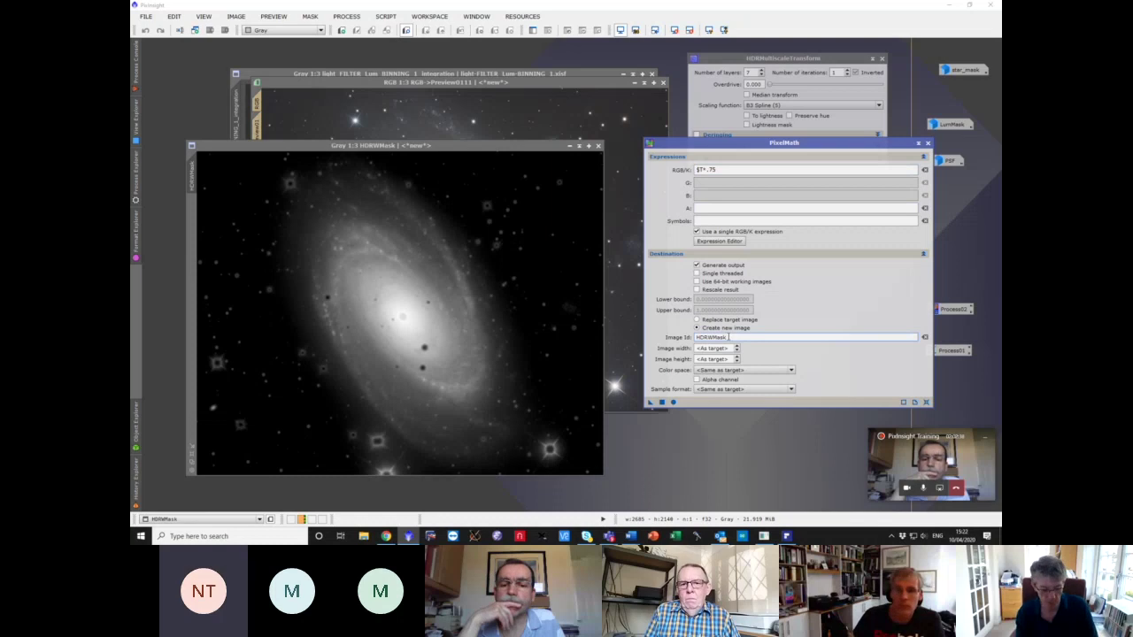
type("25")
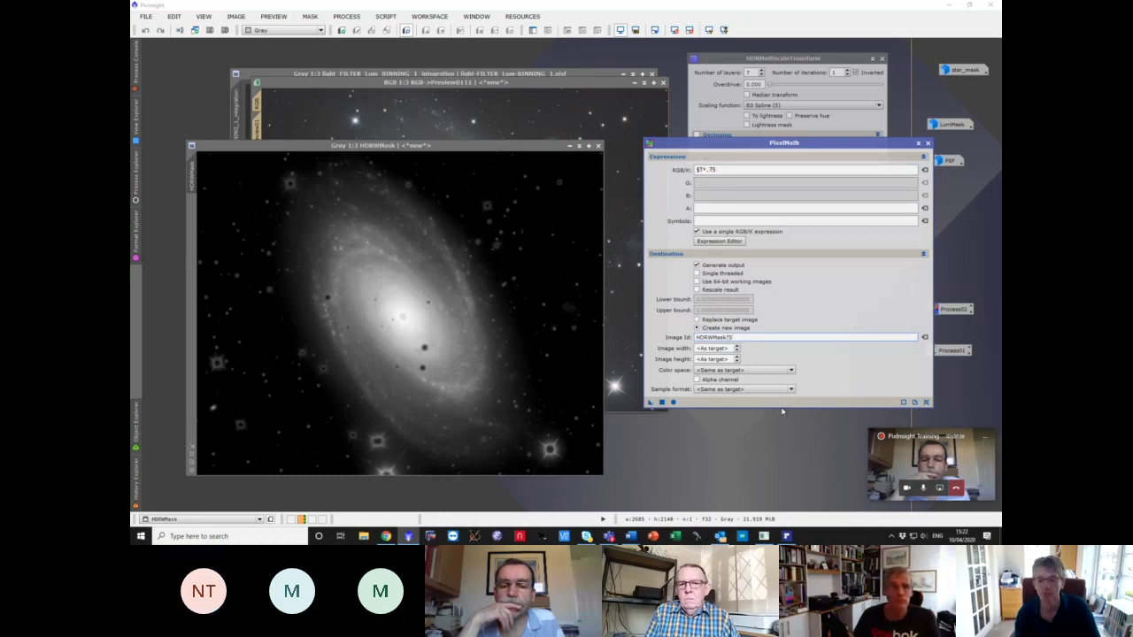
left_click_drag(649, 403, 521, 387)
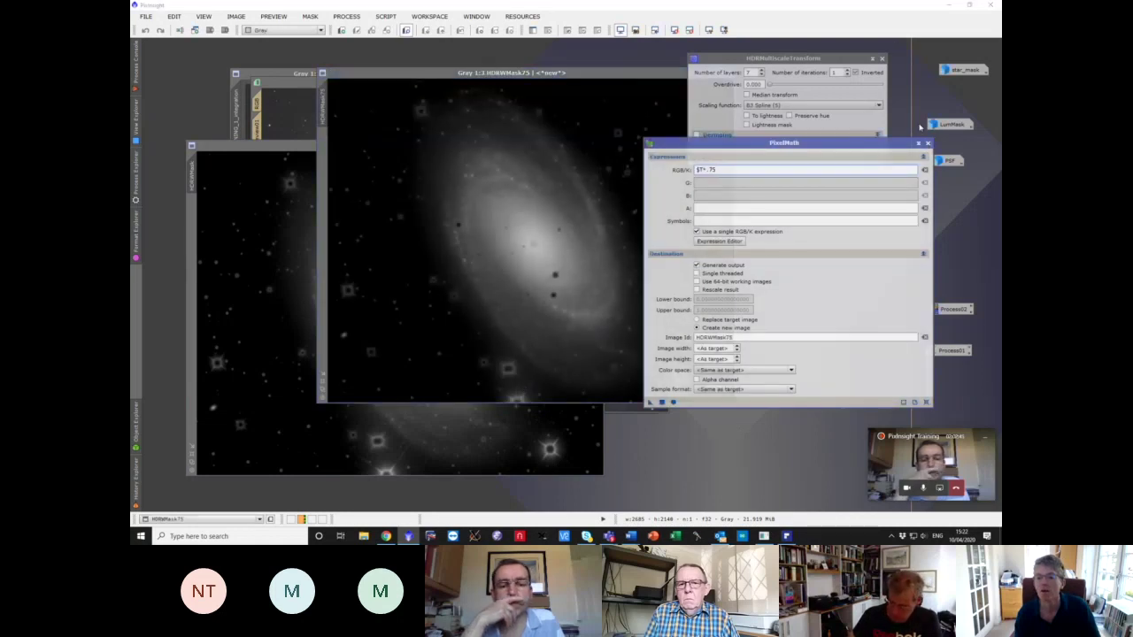
left_click(926, 144)
- Iconize HDRWMask and HDRWMask75 and park the HDRWMask75 icon below the other mask icons
left_click(531, 433)
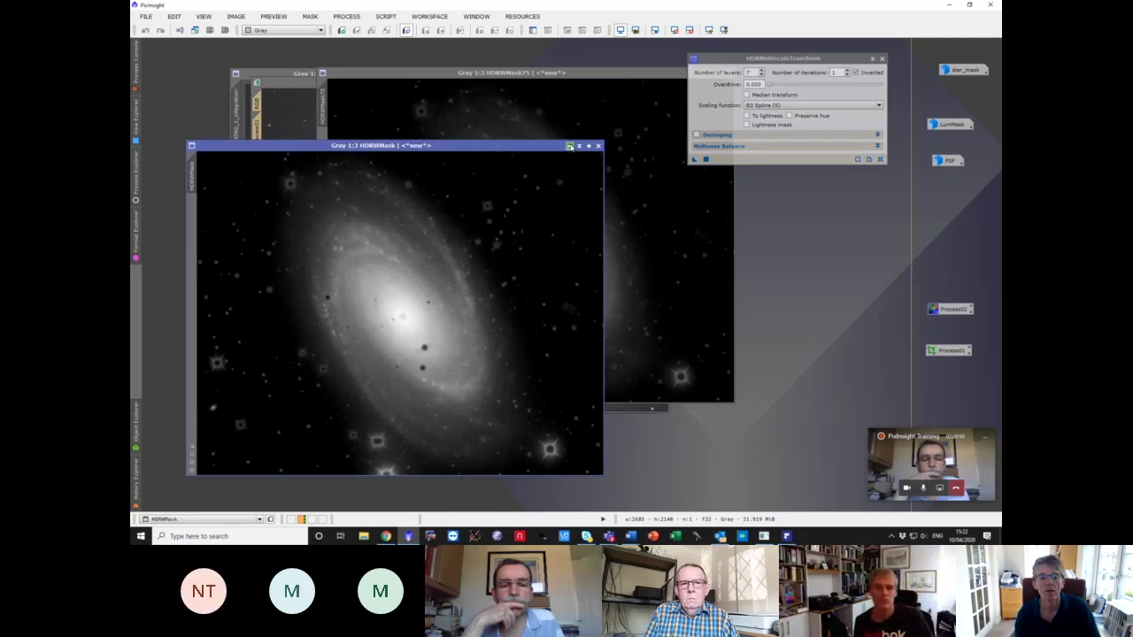
left_click(570, 146)
left_click_drag(582, 77, 597, 160)
left_click(614, 154)
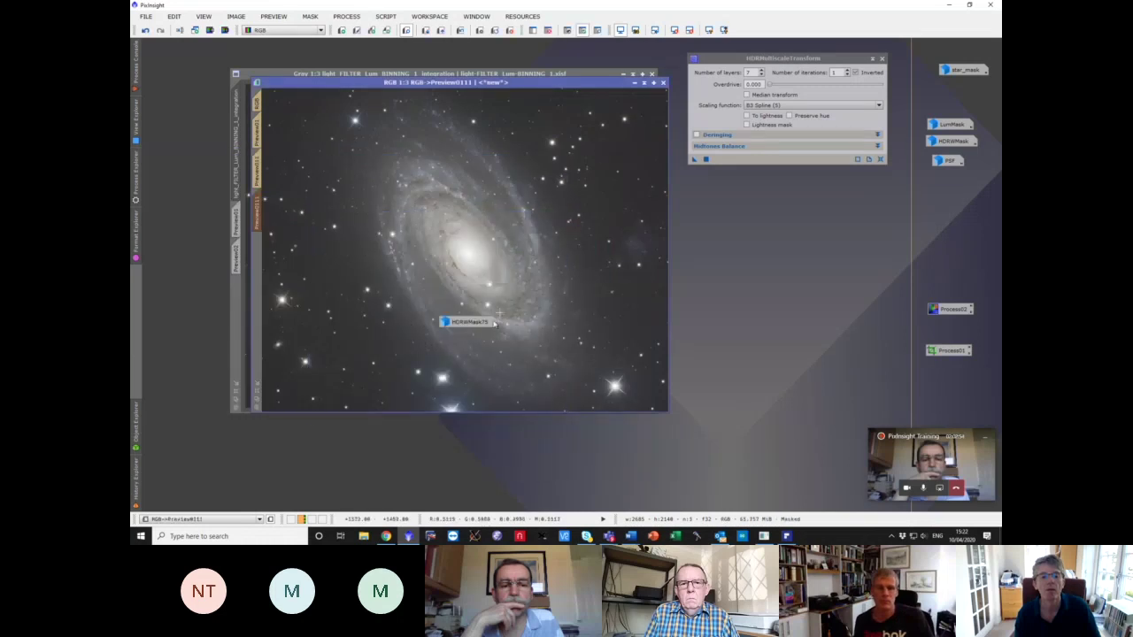
left_click_drag(467, 322, 952, 178)
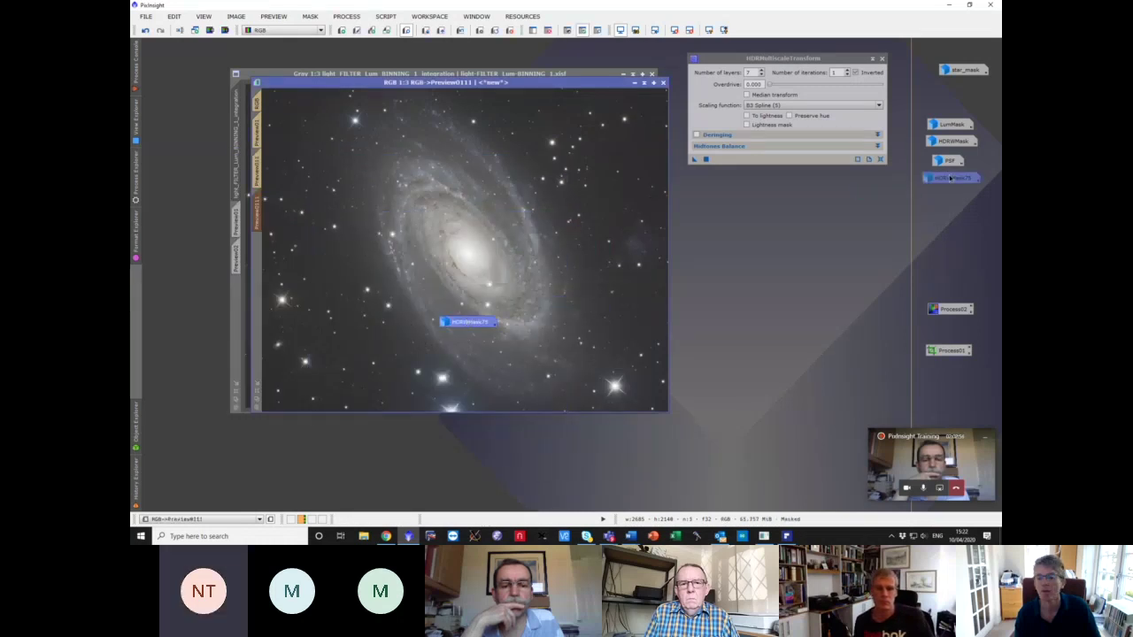
- Assign HDRWMask75 as the RGB image's mask and apply the 7-layer HDRMultiscaleTransform to the second preview, Preview011
left_click(256, 170)
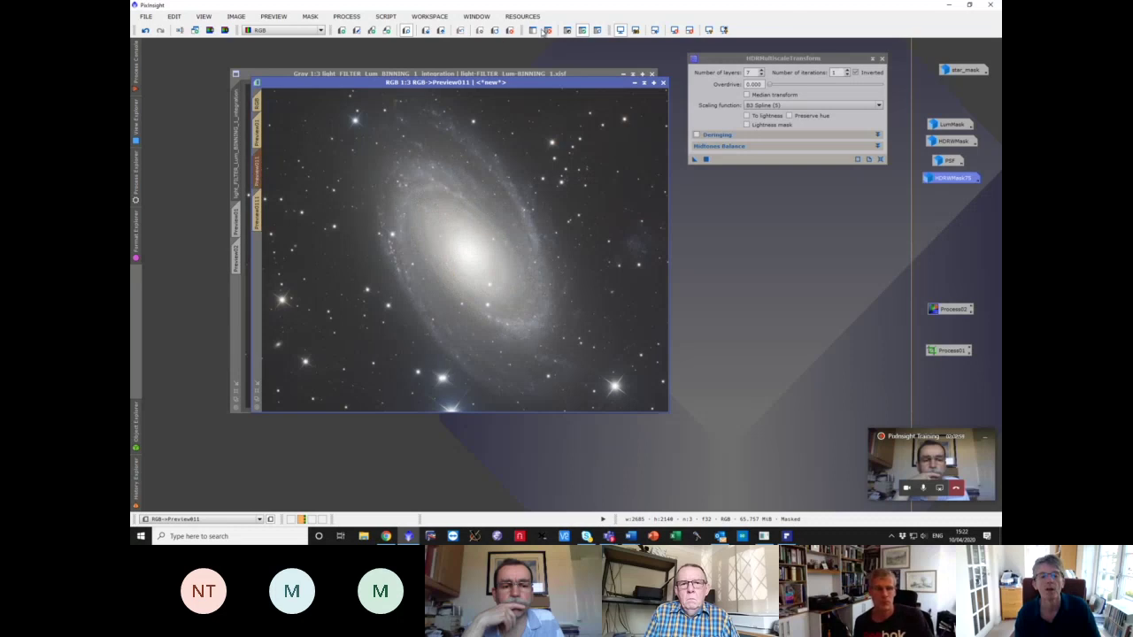
left_click(534, 31)
left_click(524, 265)
left_click(524, 306)
left_click(617, 285)
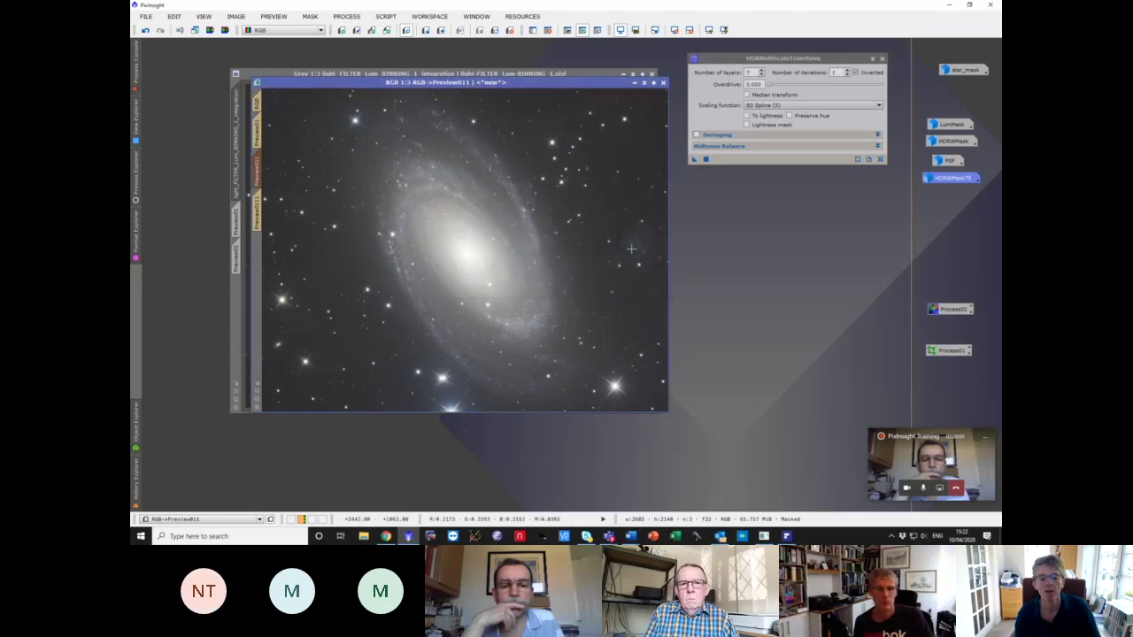
left_click(693, 159)
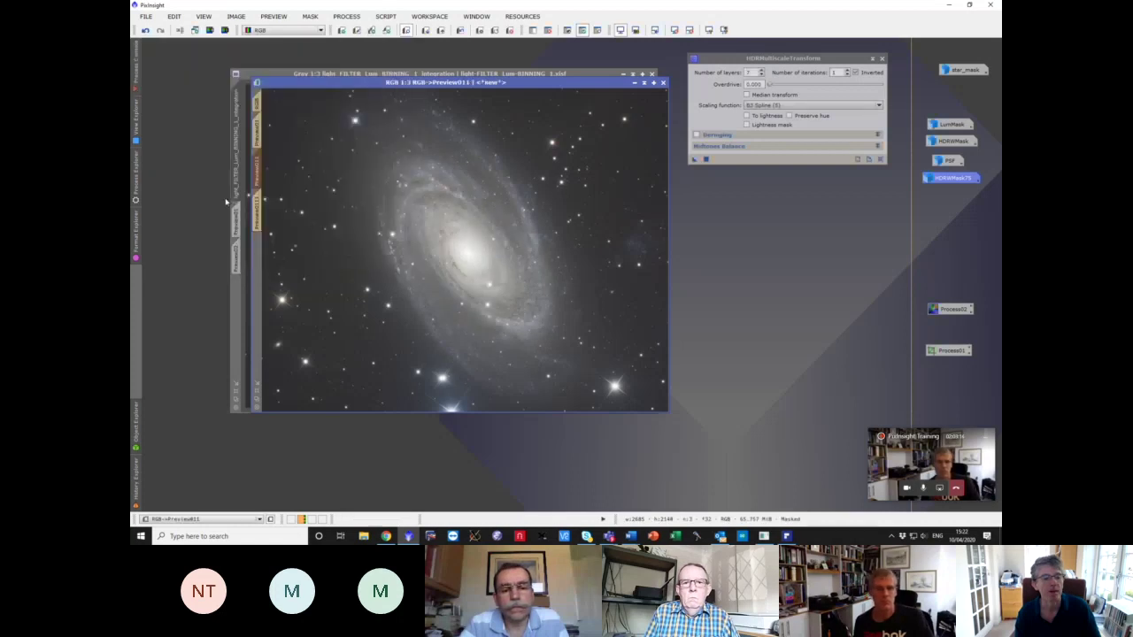
- Compare the HDRWMask75 preview with the HDRWMask preview and the unprocessed one, examining the galaxy's core and spiral arms
left_click(259, 211)
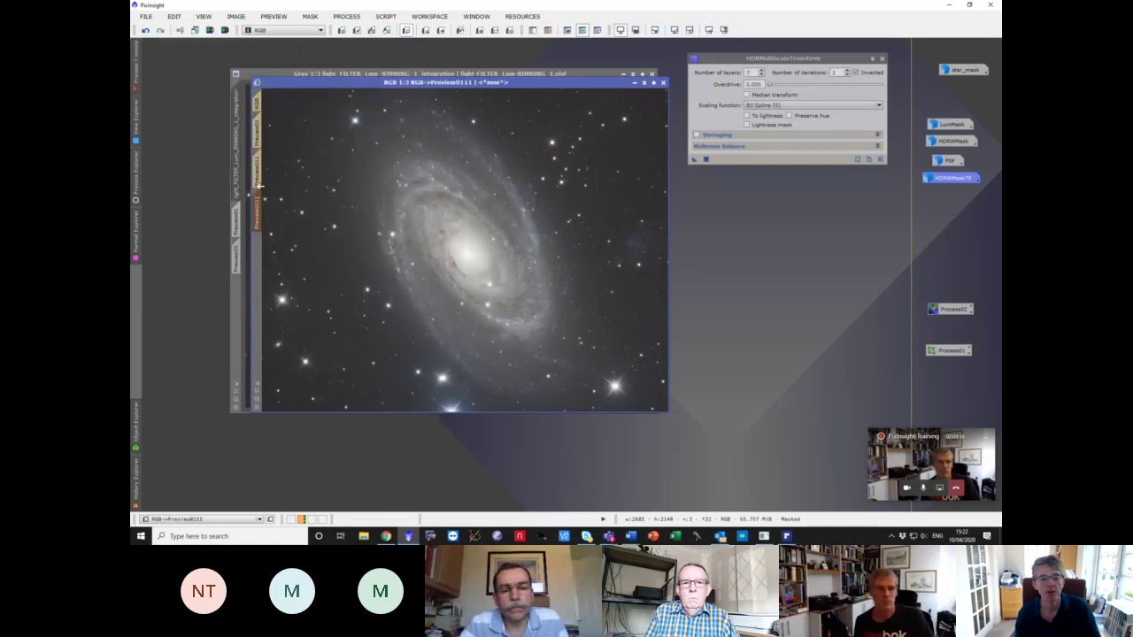
left_click(259, 176)
left_click(259, 212)
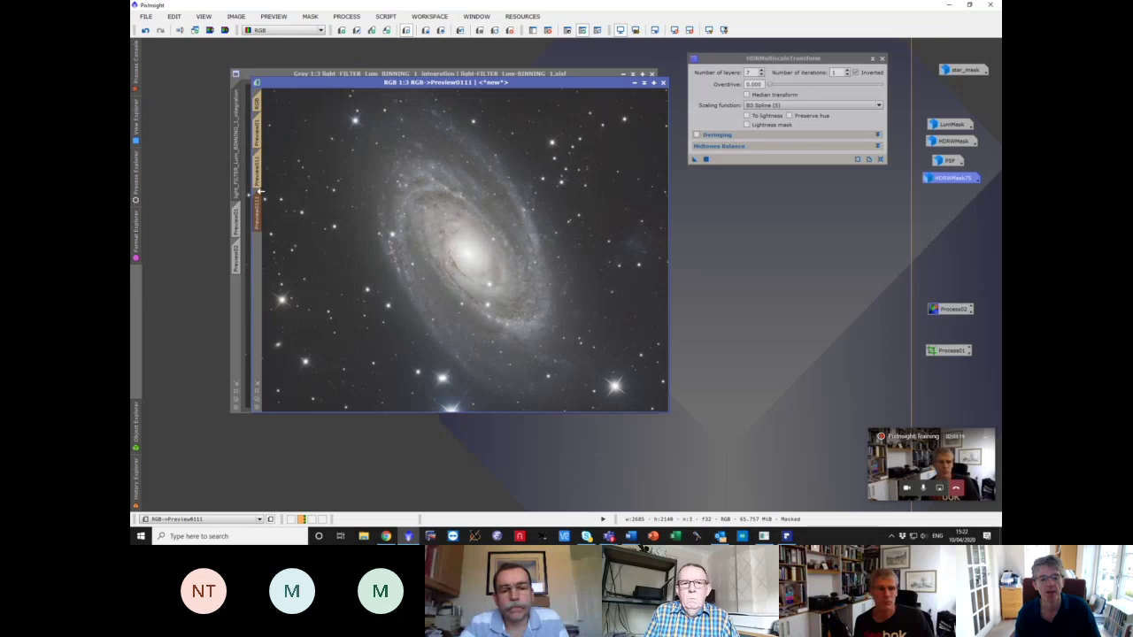
left_click(260, 183)
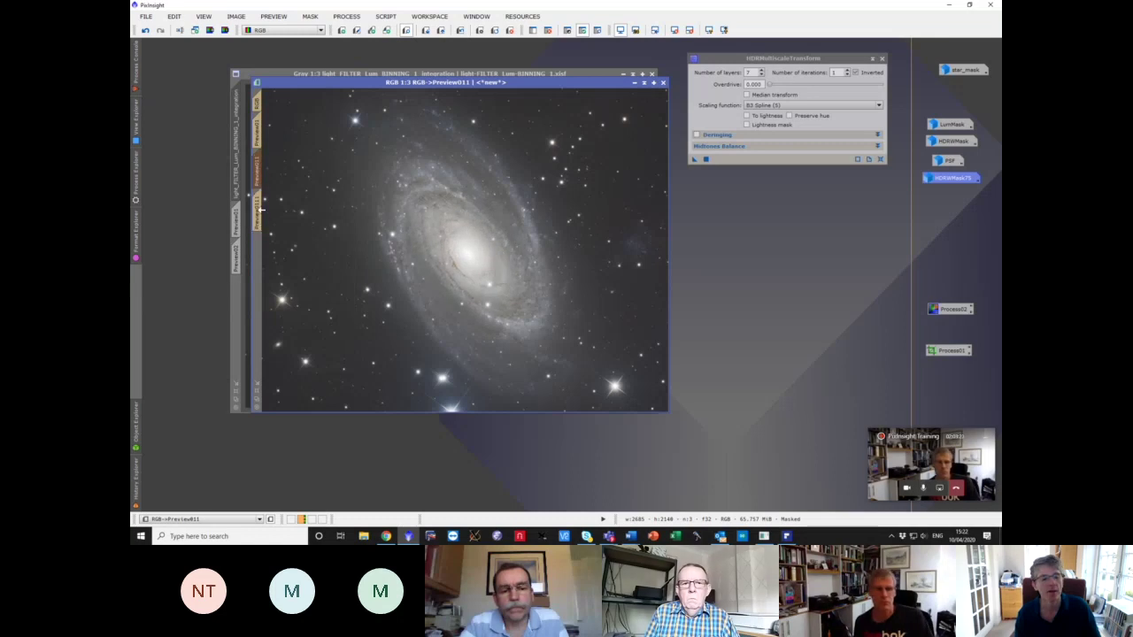
left_click(261, 209)
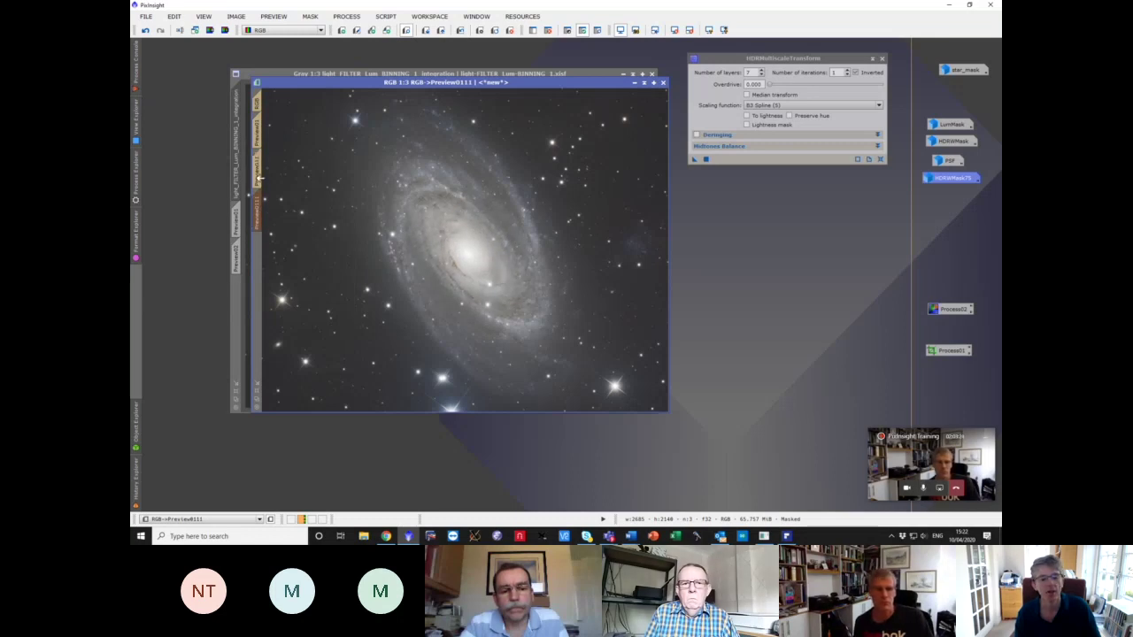
left_click(259, 179)
left_click(257, 221)
left_click(257, 181)
left_click(256, 214)
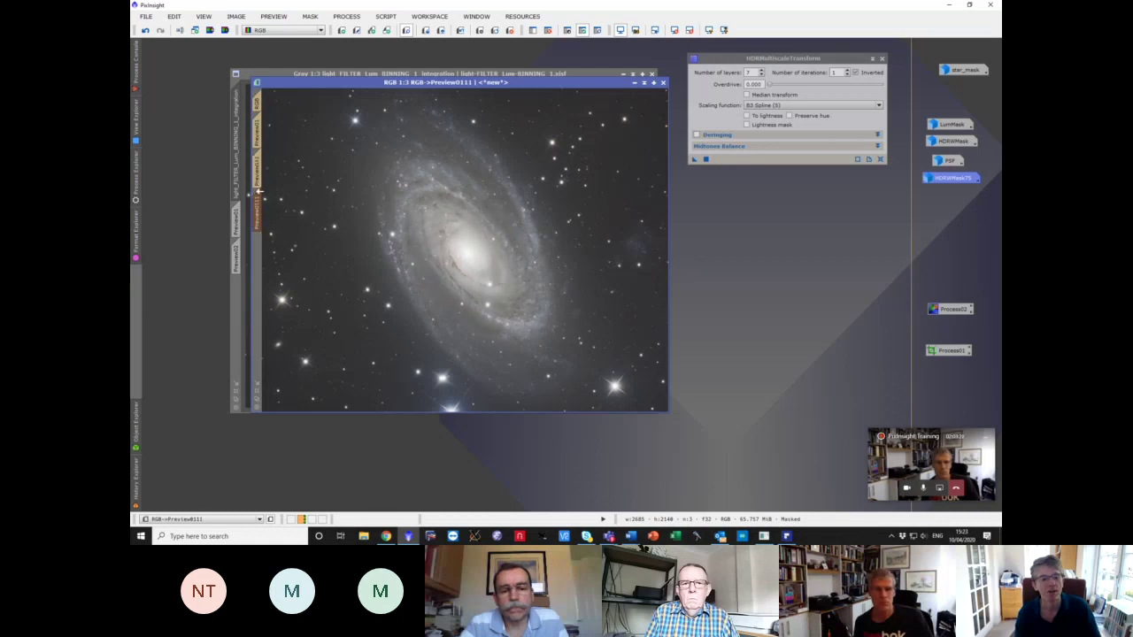
left_click(258, 178)
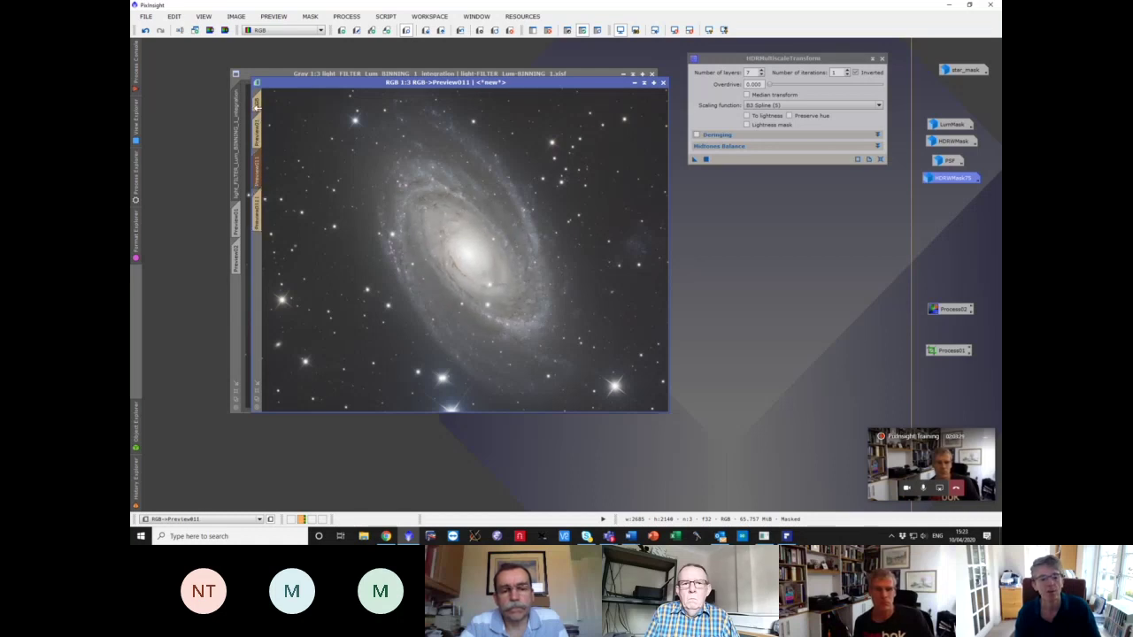
left_click(258, 137)
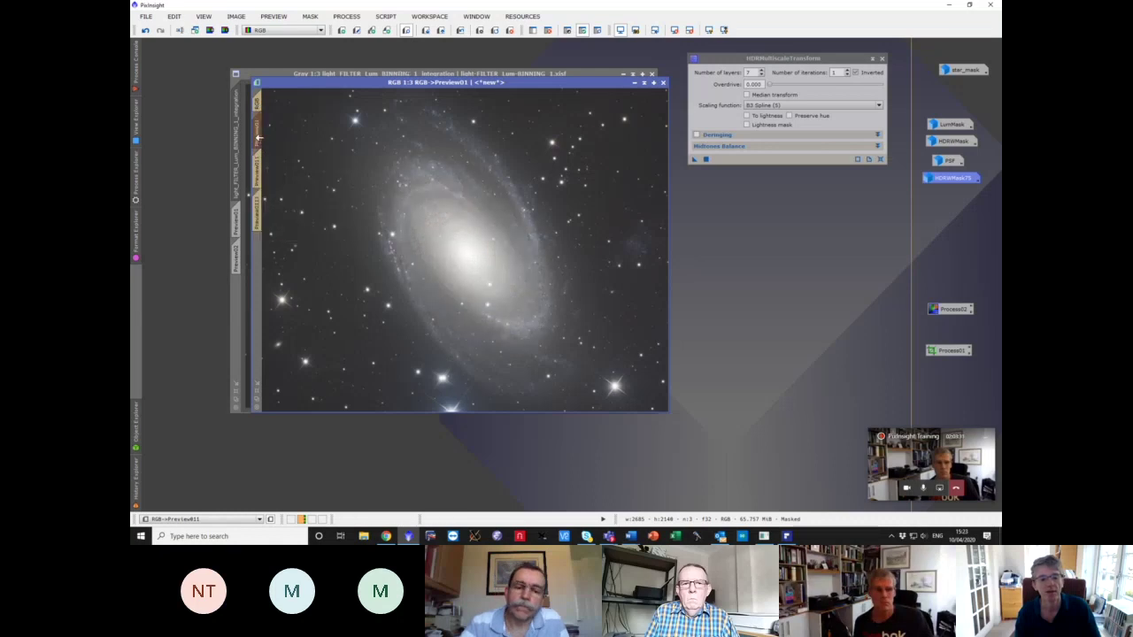
left_click(258, 170)
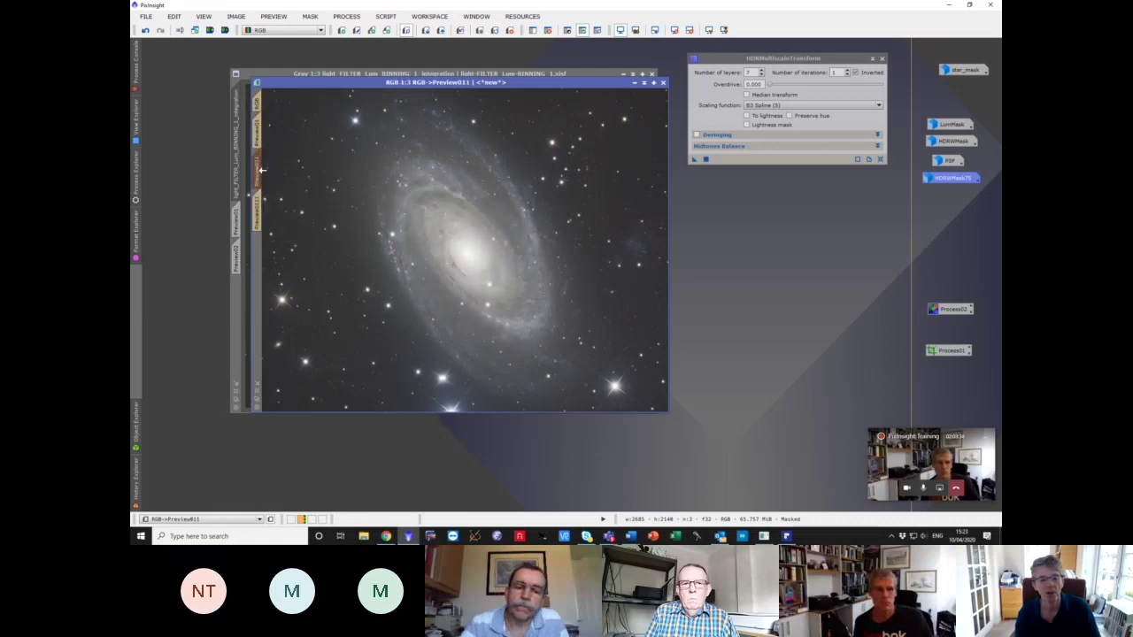
left_click(263, 135)
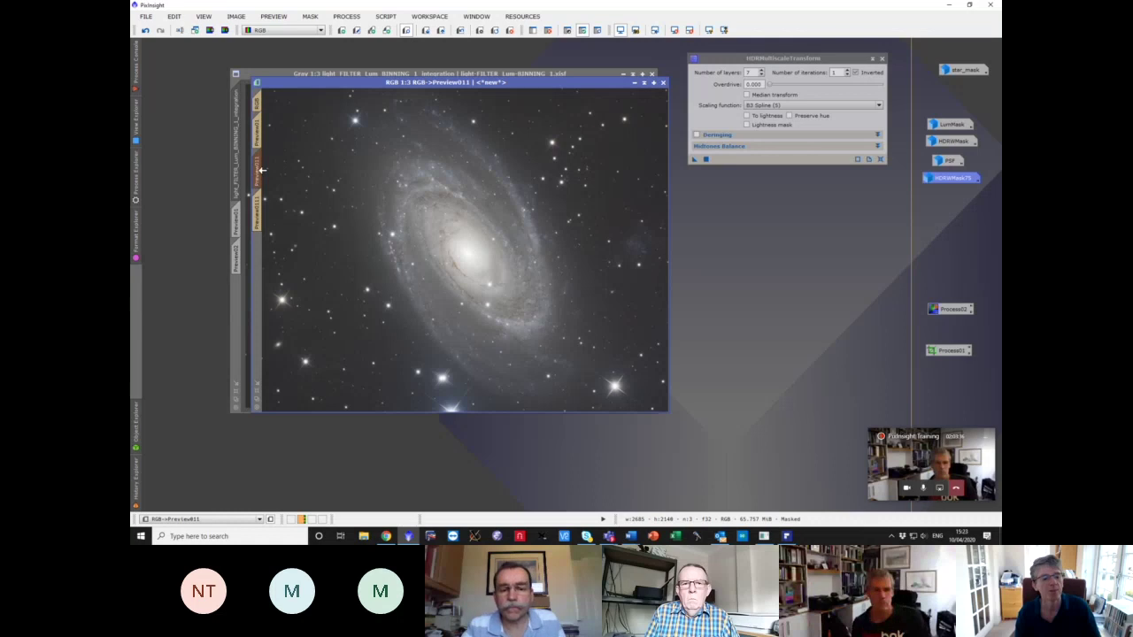
- Apply the 7-layer HDRMultiscaleTransform to the full RGB image through the HDRWMask75 mask
left_click(259, 104)
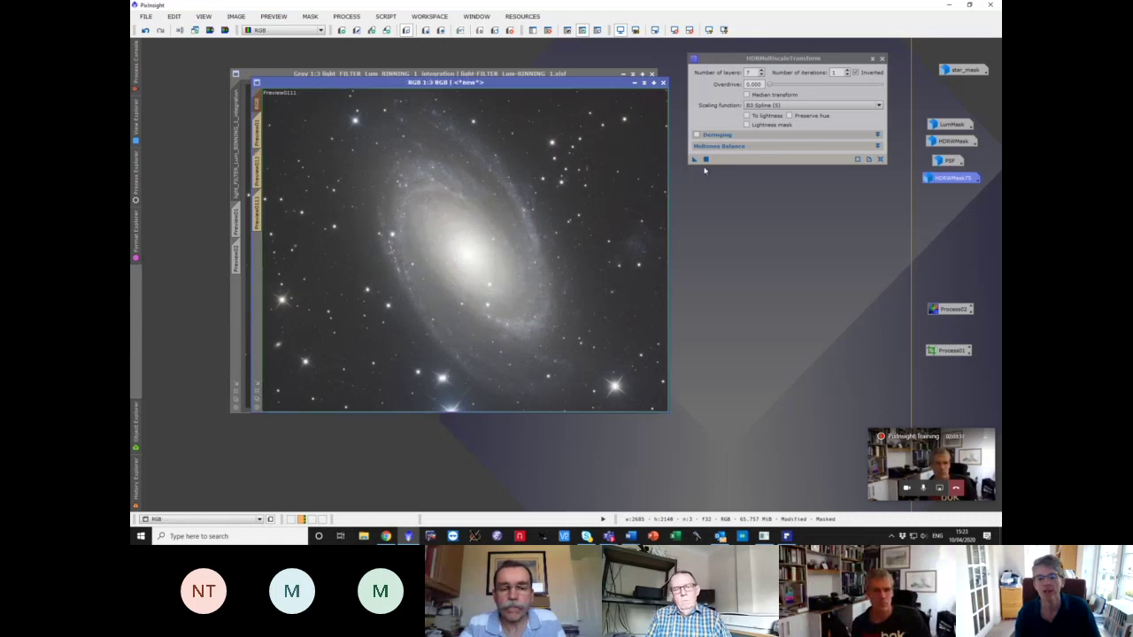
left_click_drag(695, 159, 528, 141)
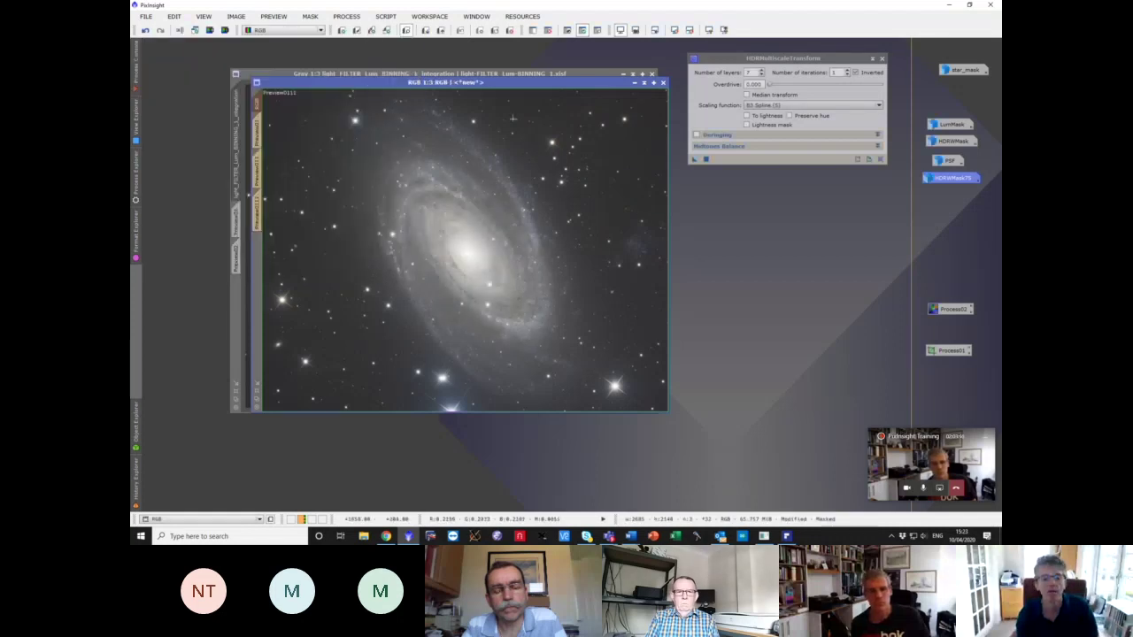
- Replace the RGB image's mask with LumMask
left_click(533, 30)
left_click(531, 263)
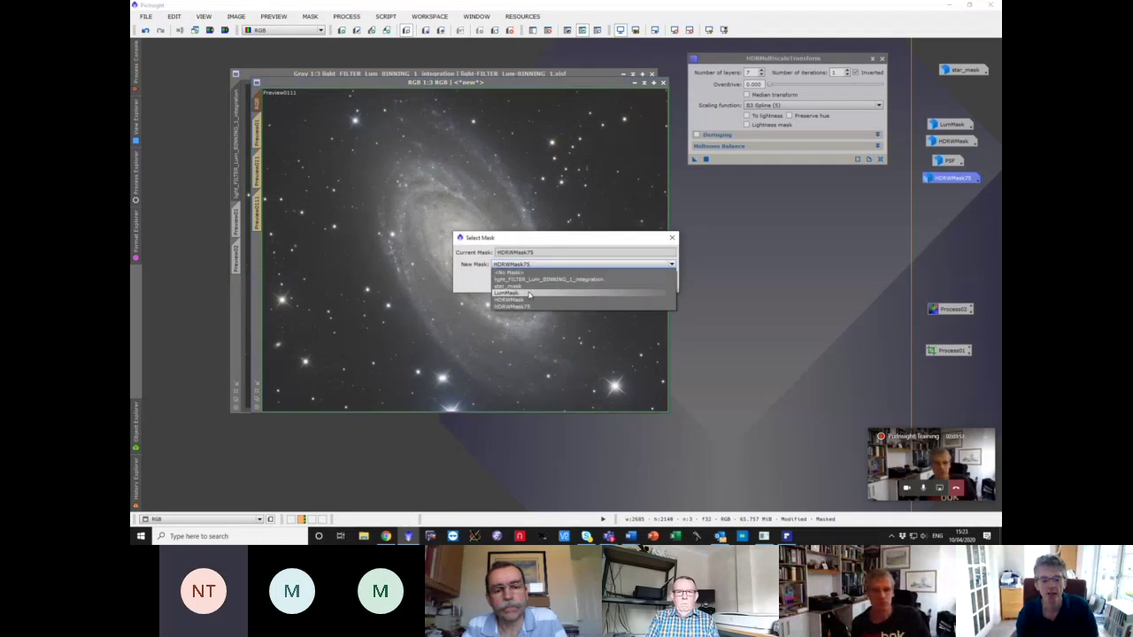
left_click(529, 294)
left_click(612, 283)
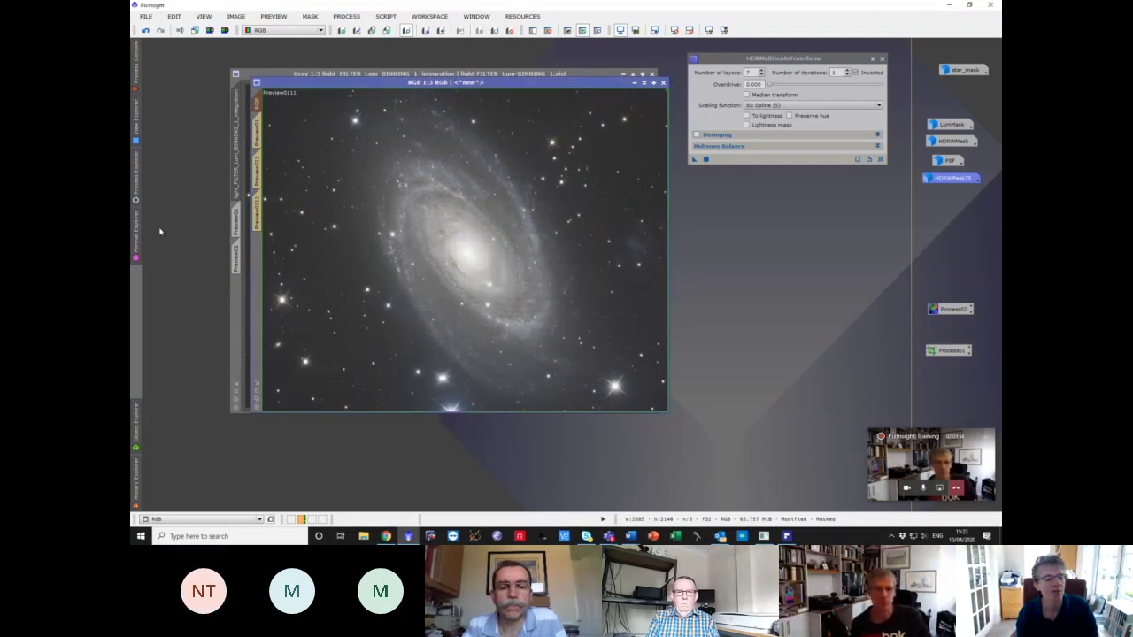
- Boost the masked RGB image's saturation three times with a CurvesTransformation curve raised at two points, the upper at about 0.74 input, 0.88 output
left_click(135, 192)
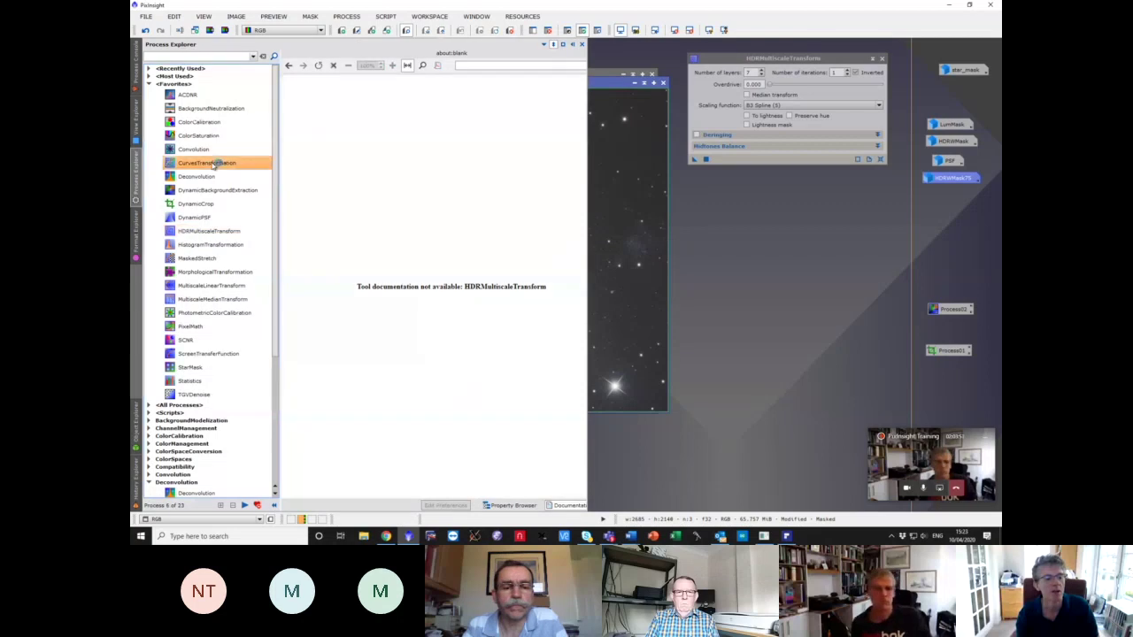
double_click(212, 164)
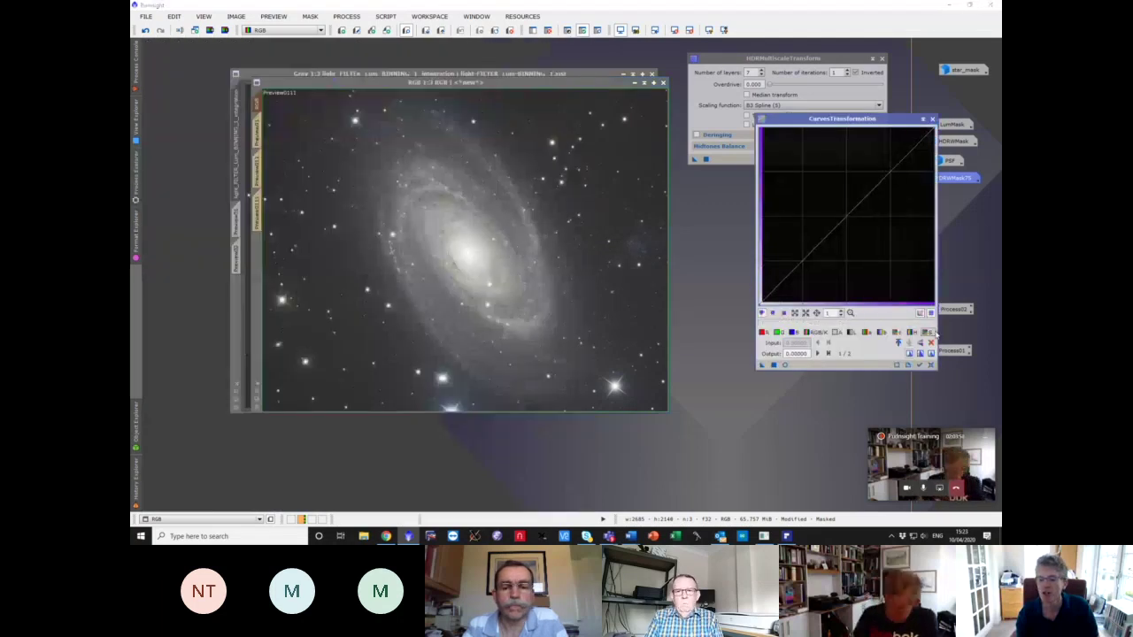
left_click_drag(836, 223, 821, 200)
left_click_drag(883, 182, 888, 148)
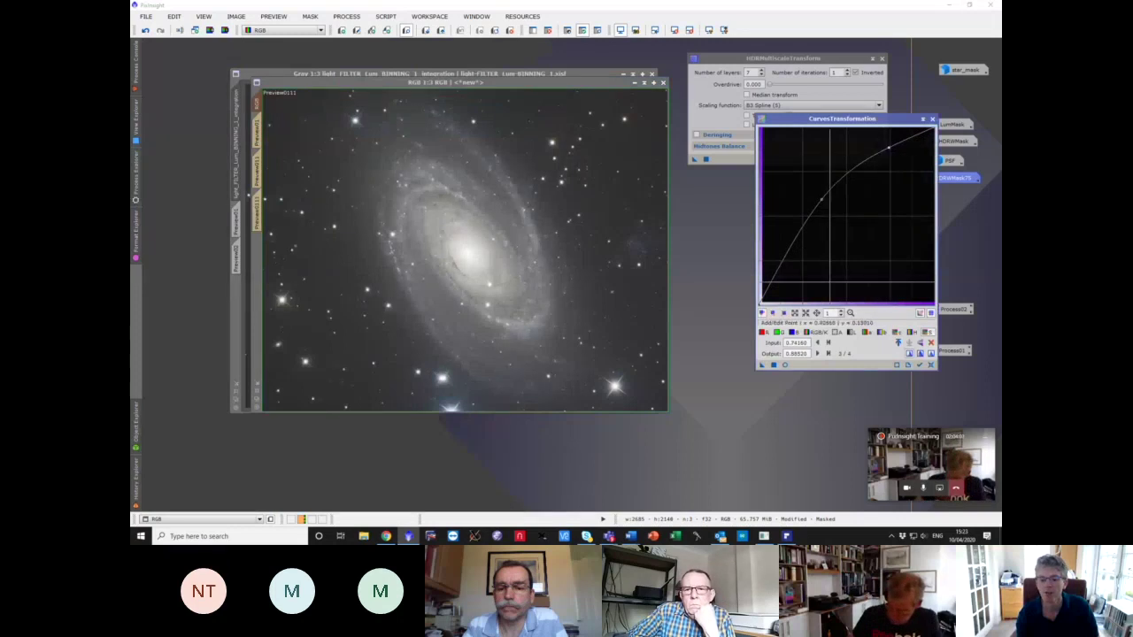
left_click(773, 365)
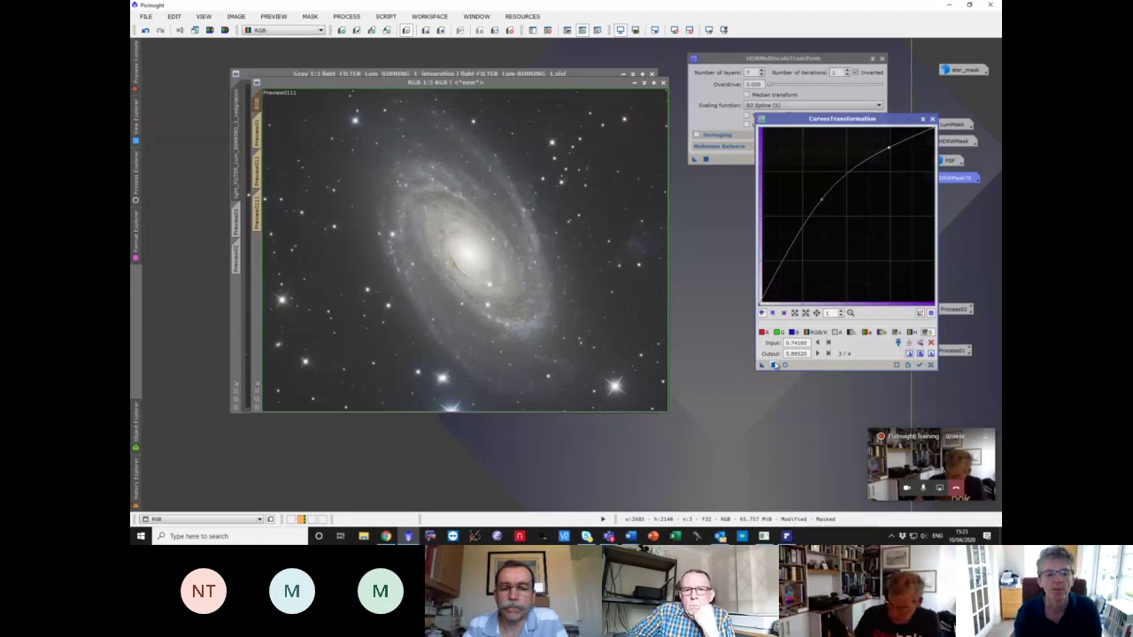
left_click(773, 365)
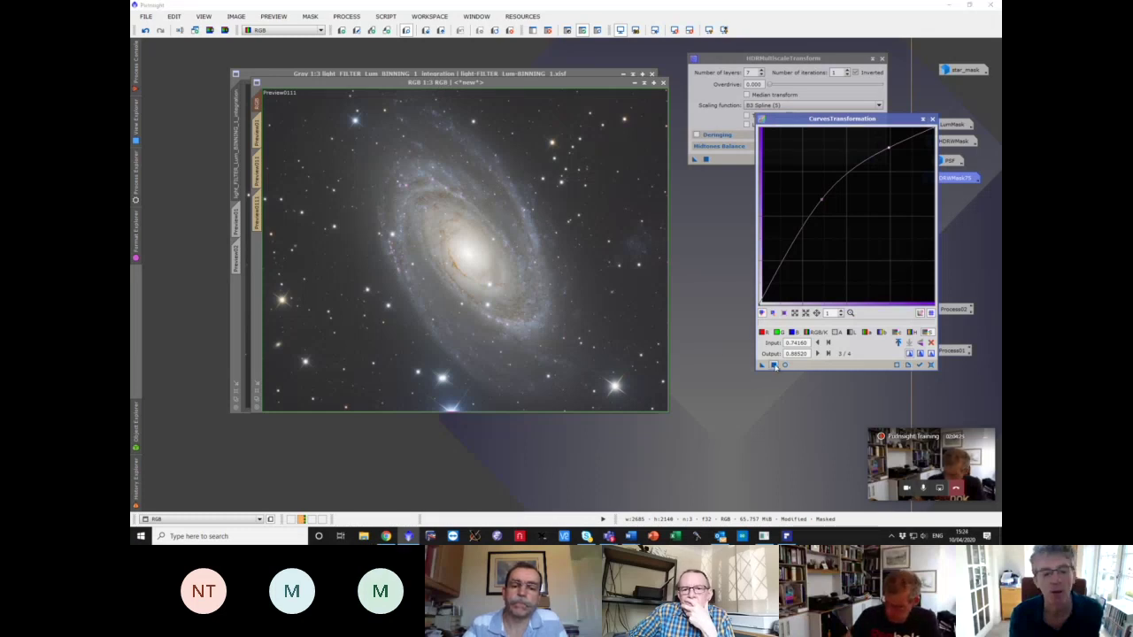
left_click(774, 365)
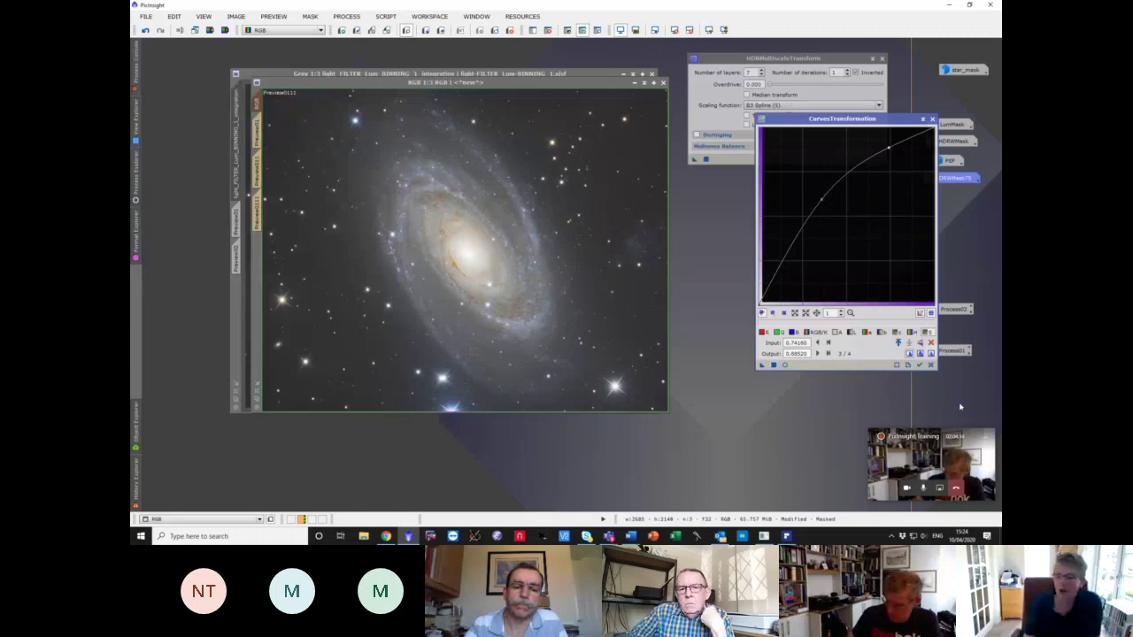
- Reset the curve, apply a gentler saturation boost through about 0.43 input, 0.59 output to the RGB image, and undo the last application
left_click(930, 365)
left_click_drag(833, 228, 833, 200)
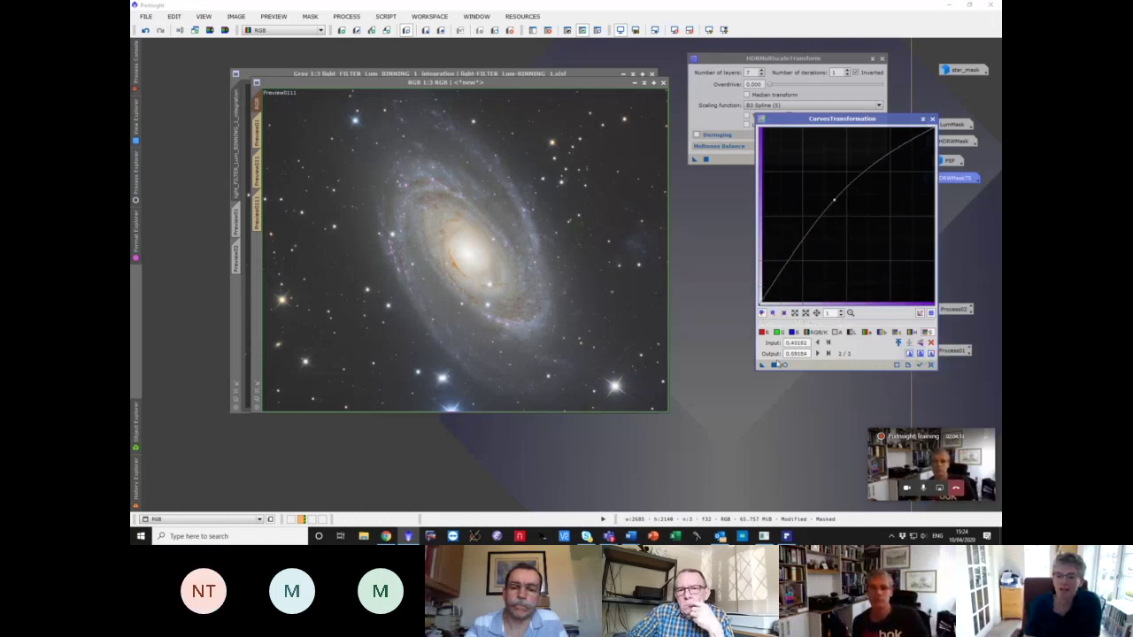
left_click(773, 364)
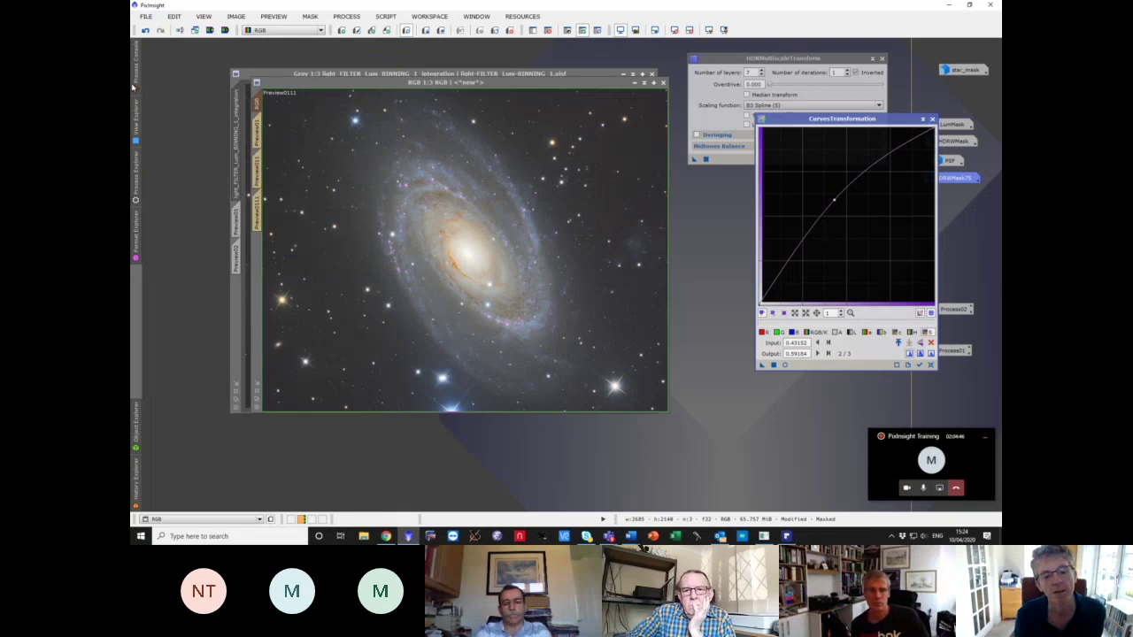
left_click(146, 31)
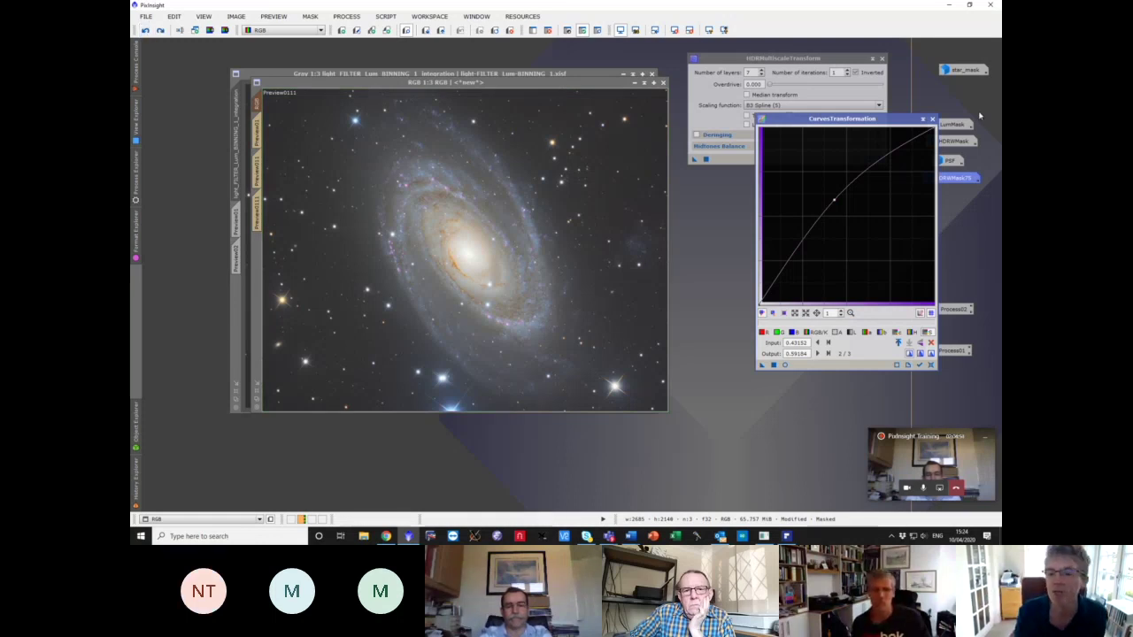
left_click(932, 119)
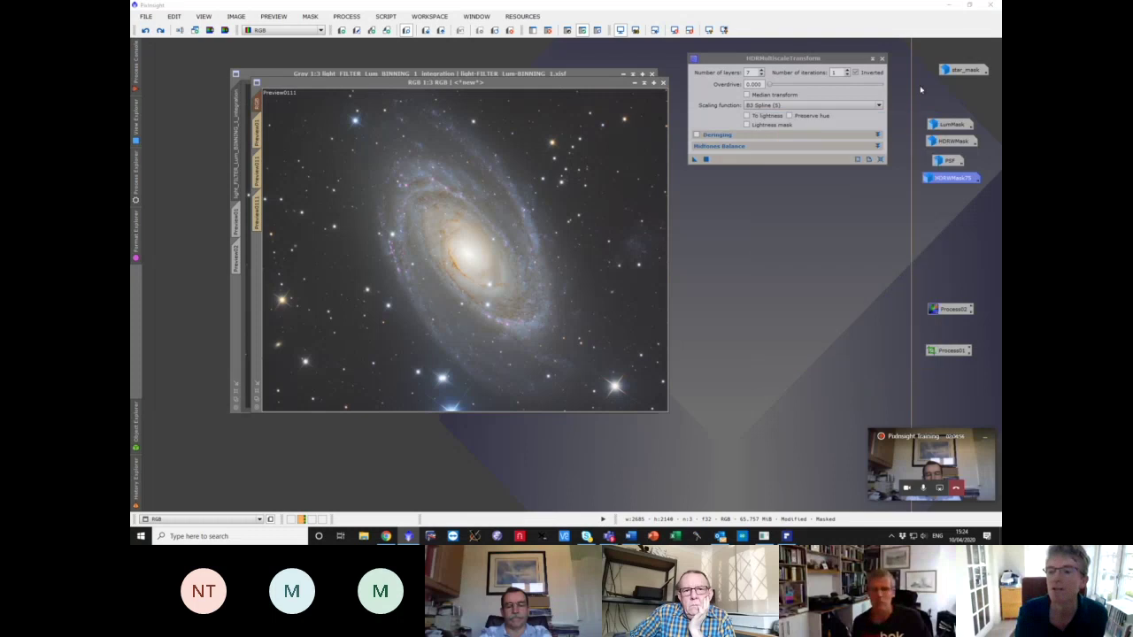
- Remove the RGB image's mask and darken its background with a reset HistogramTransformation, setting the shadows to 0.16149068
left_click(881, 58)
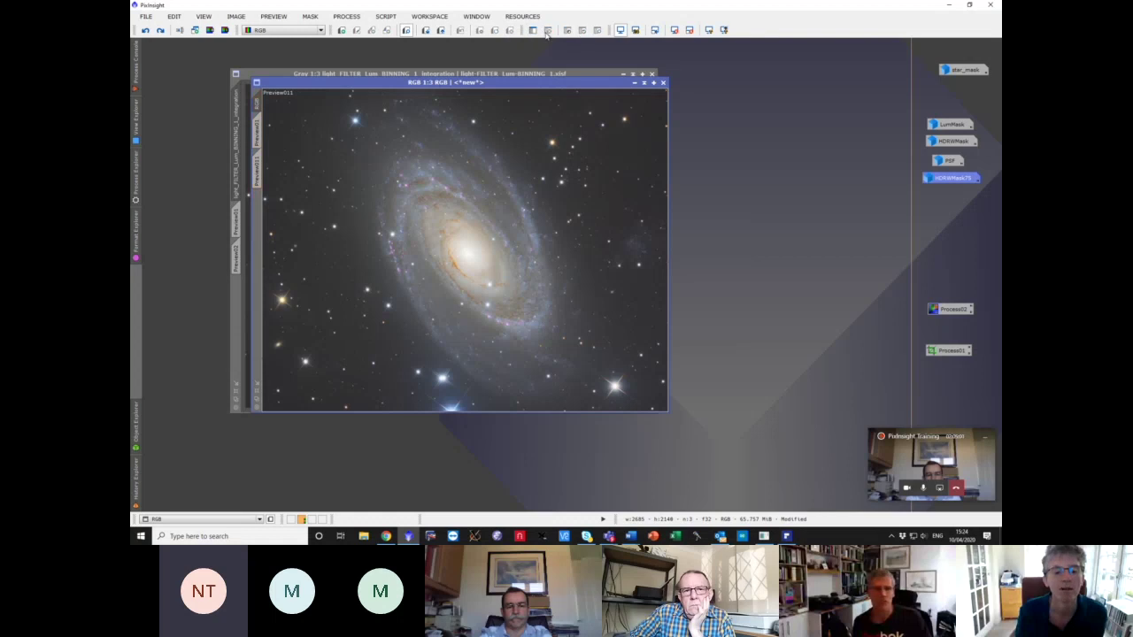
left_click(133, 182)
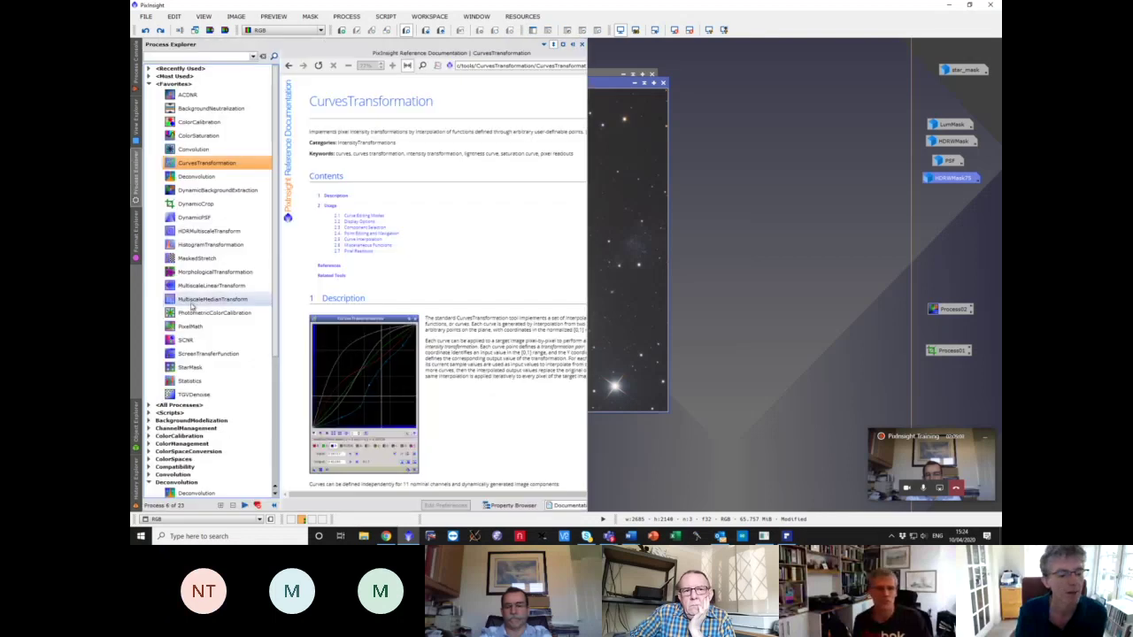
double_click(214, 245)
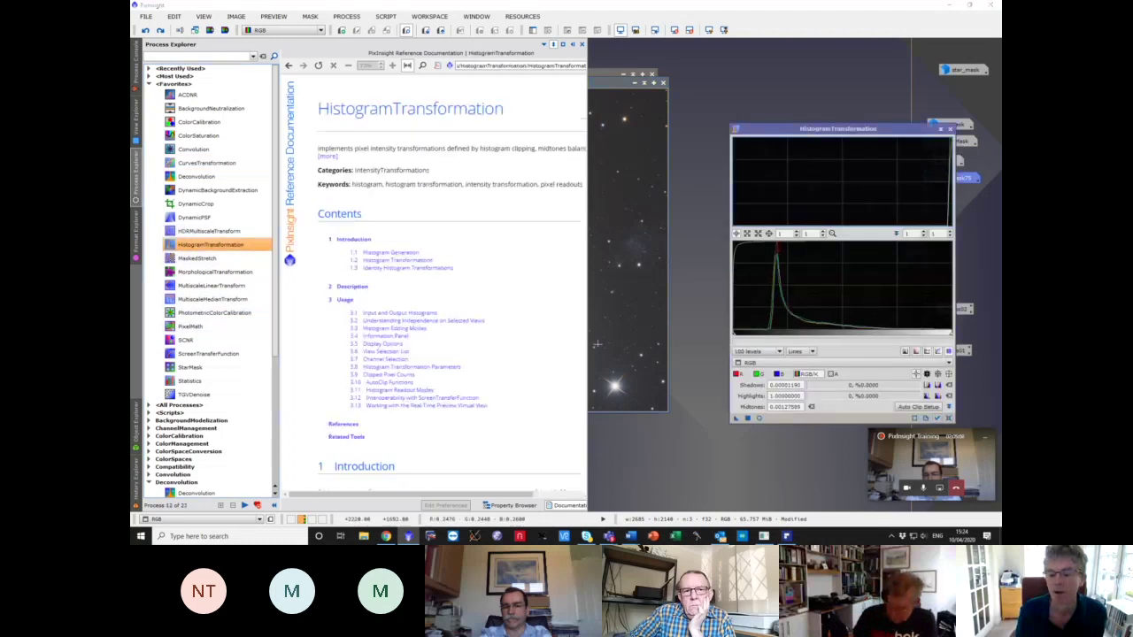
left_click(948, 419)
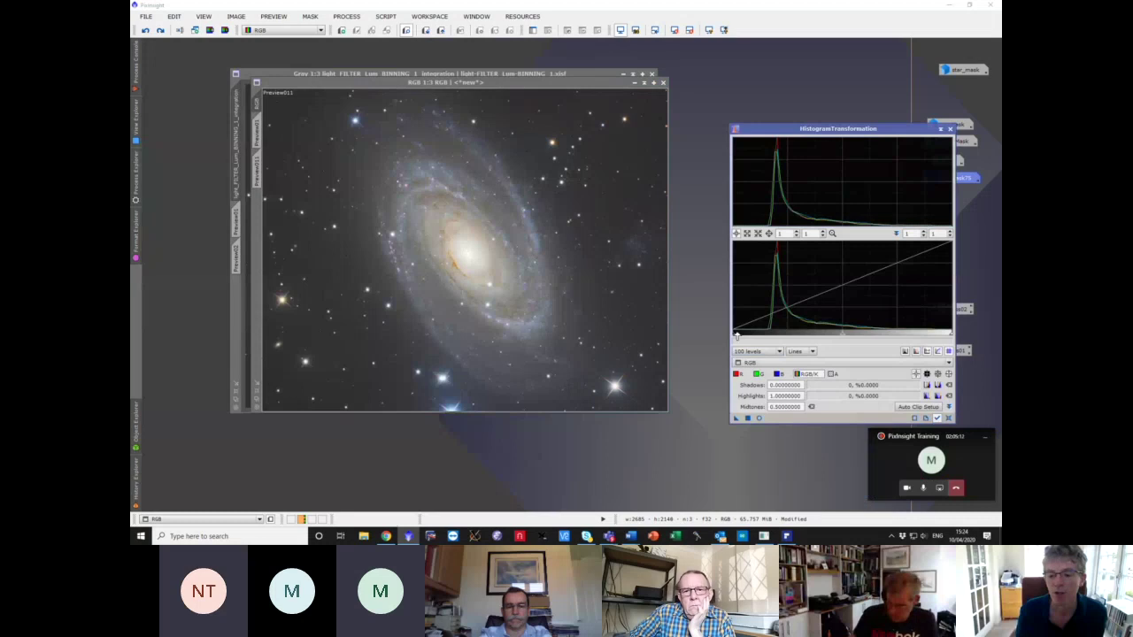
left_click_drag(734, 337, 765, 336)
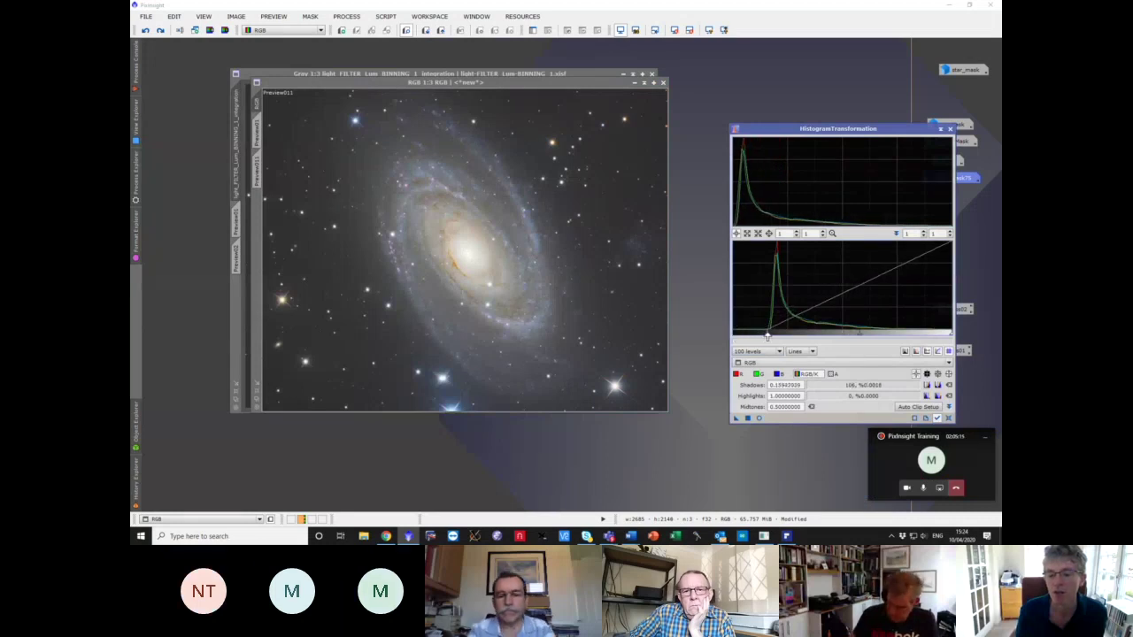
left_click(750, 419)
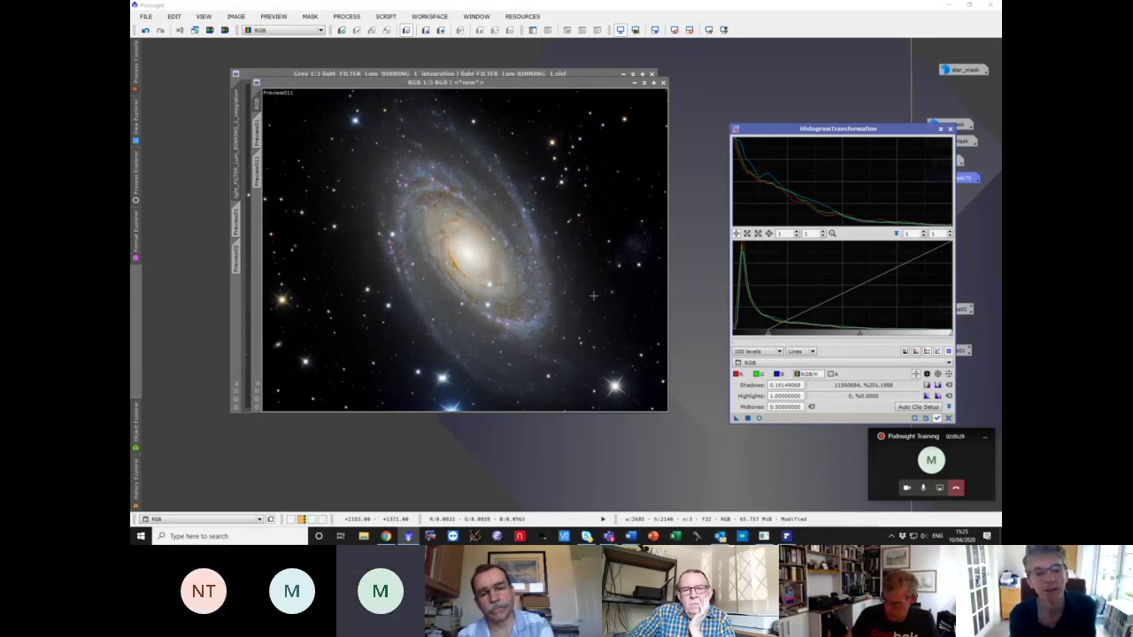
- Save the RGB image in the M81 Master Files folder as a JPEG named M81 at quality 100
left_click(146, 16)
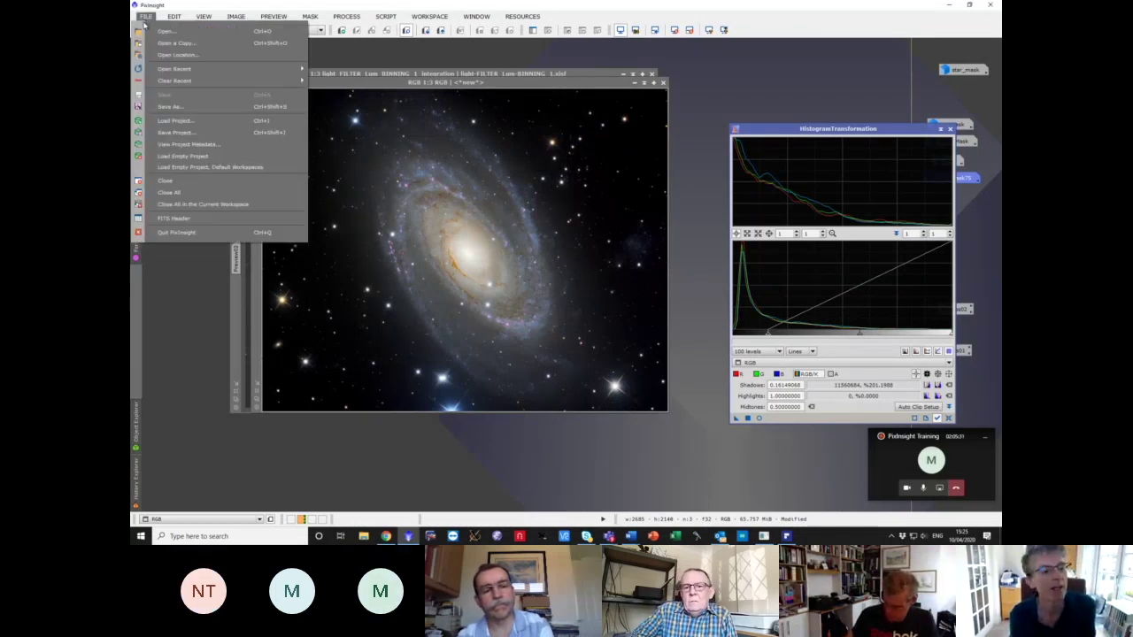
left_click(179, 108)
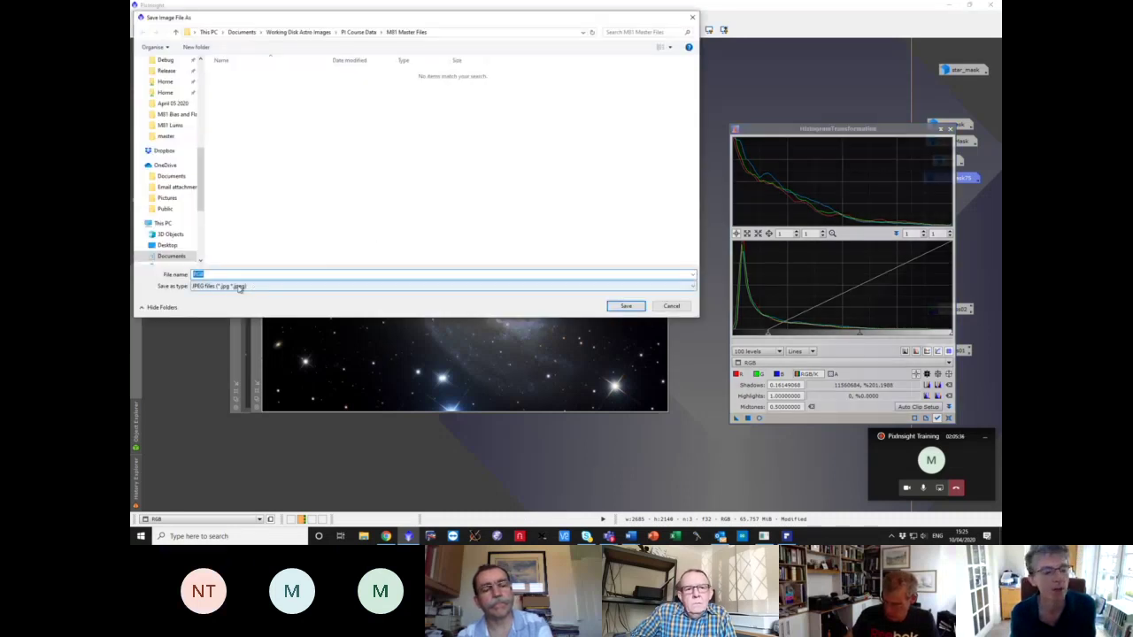
type("M81")
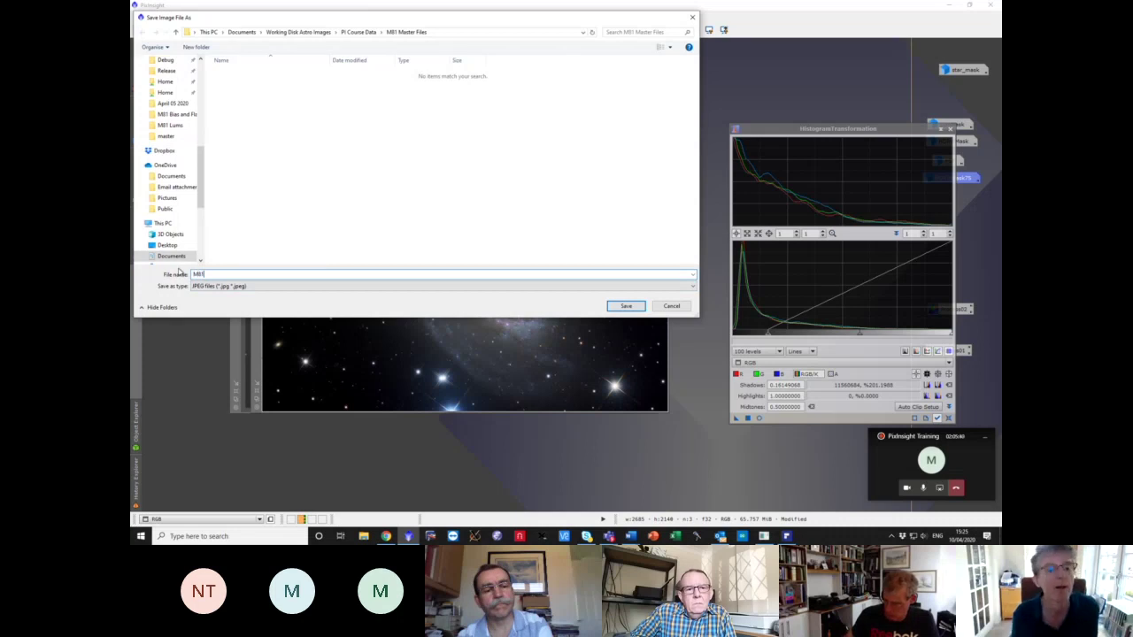
left_click(624, 305)
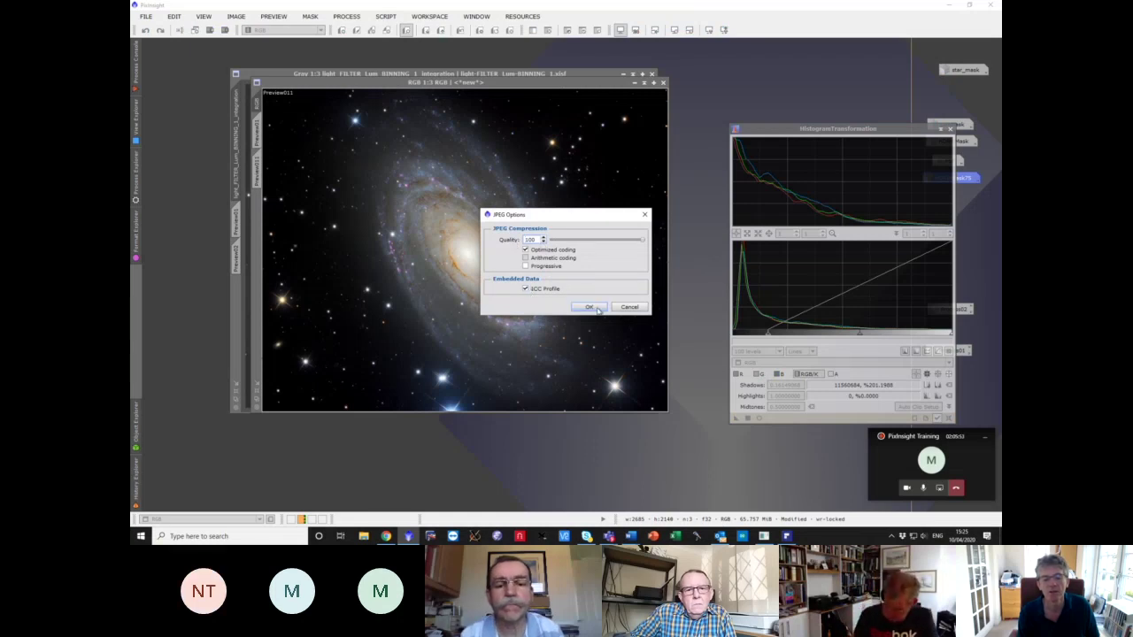
left_click(589, 307)
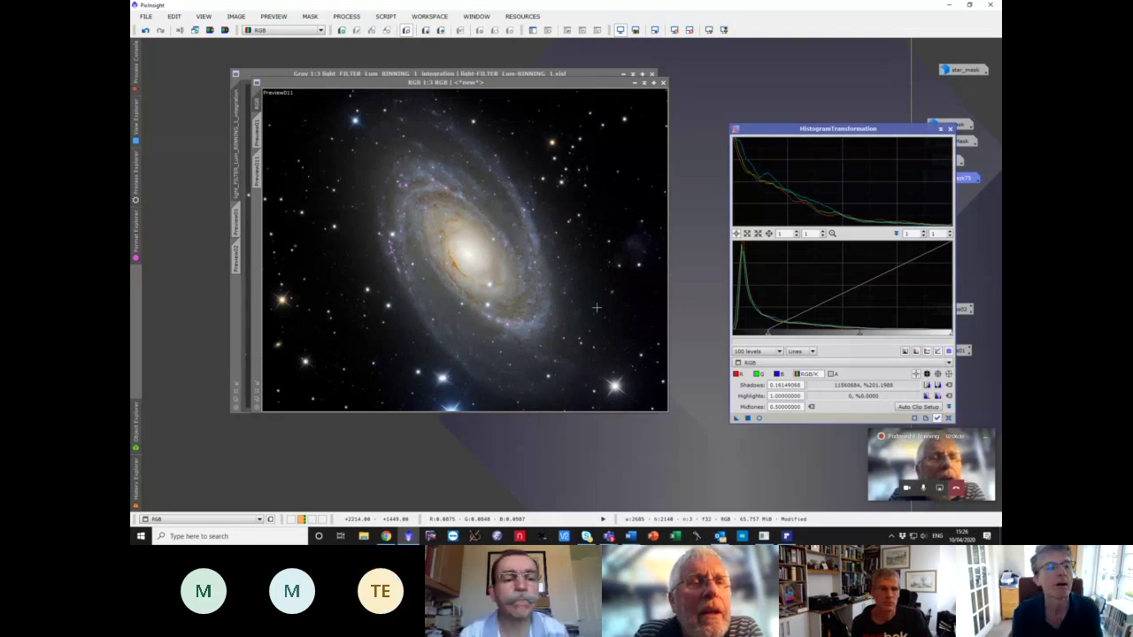
- Delete all previews from the RGB image
left_click(258, 104)
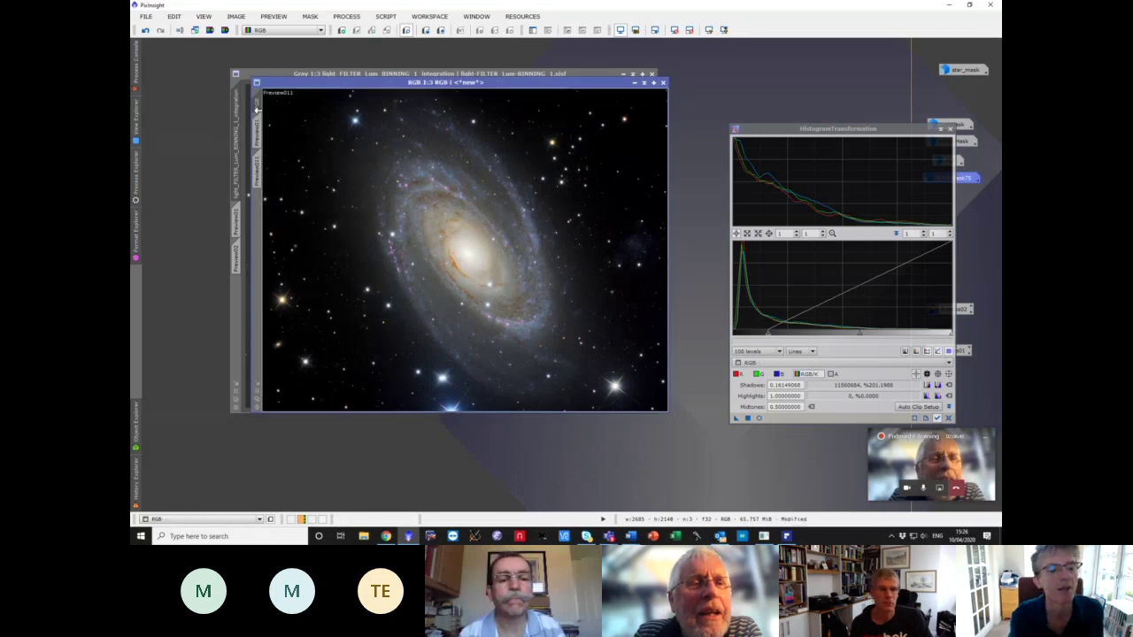
left_click(280, 17)
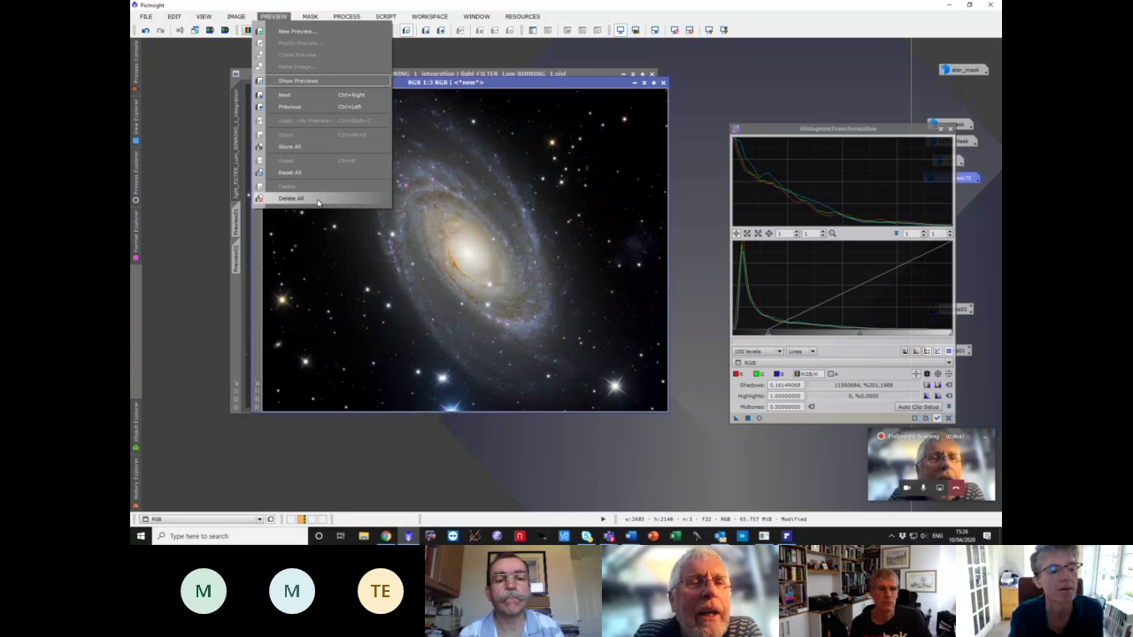
left_click(318, 201)
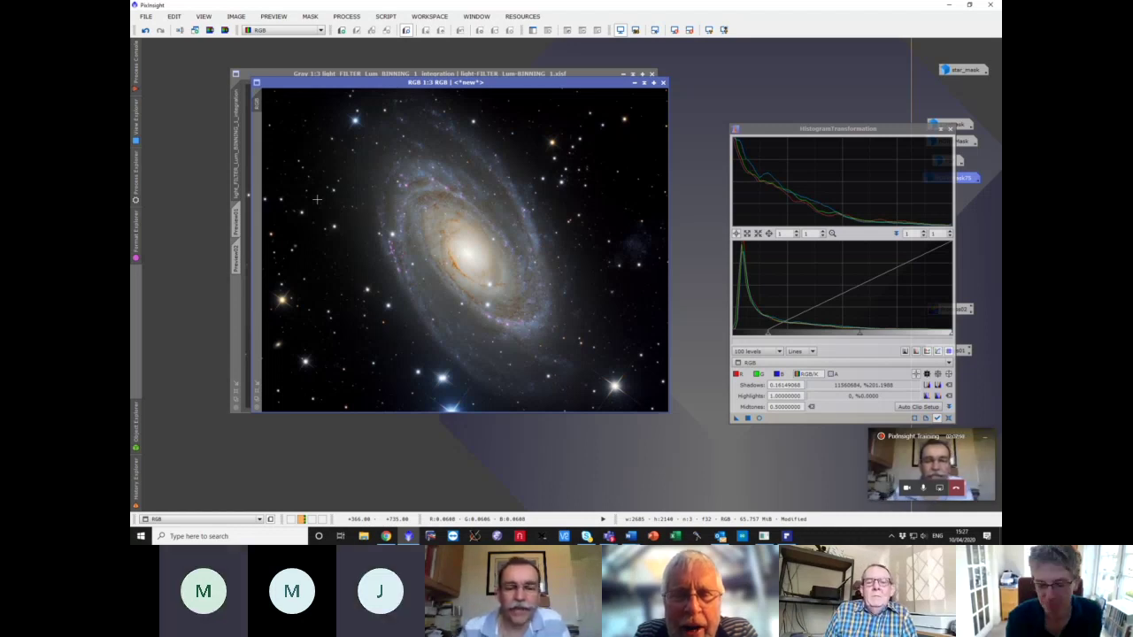
left_click(959, 490)
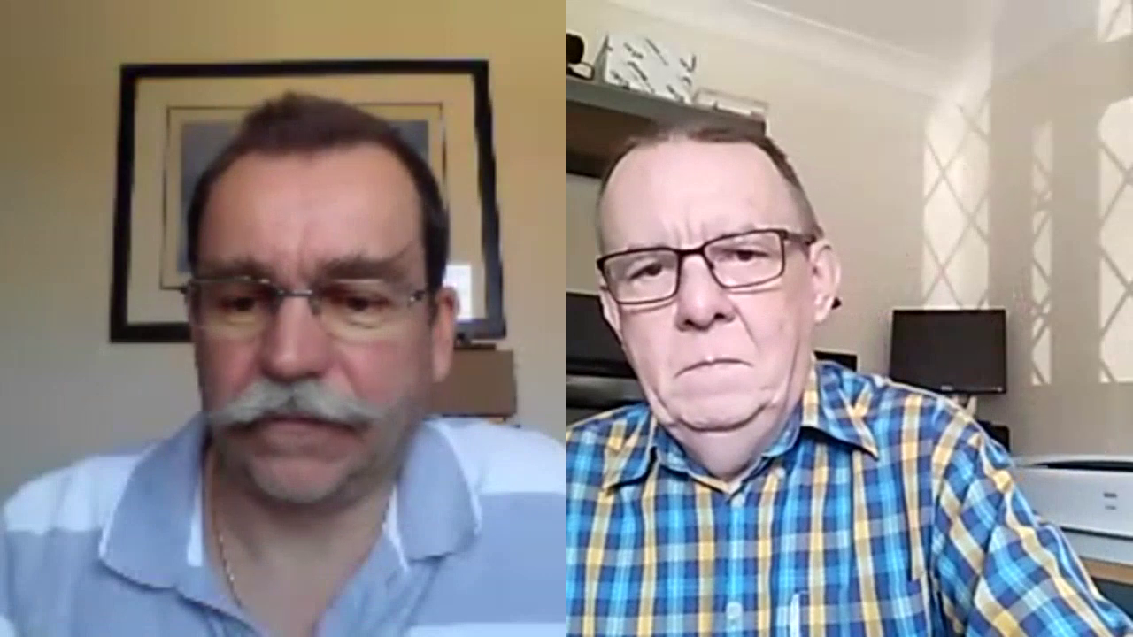